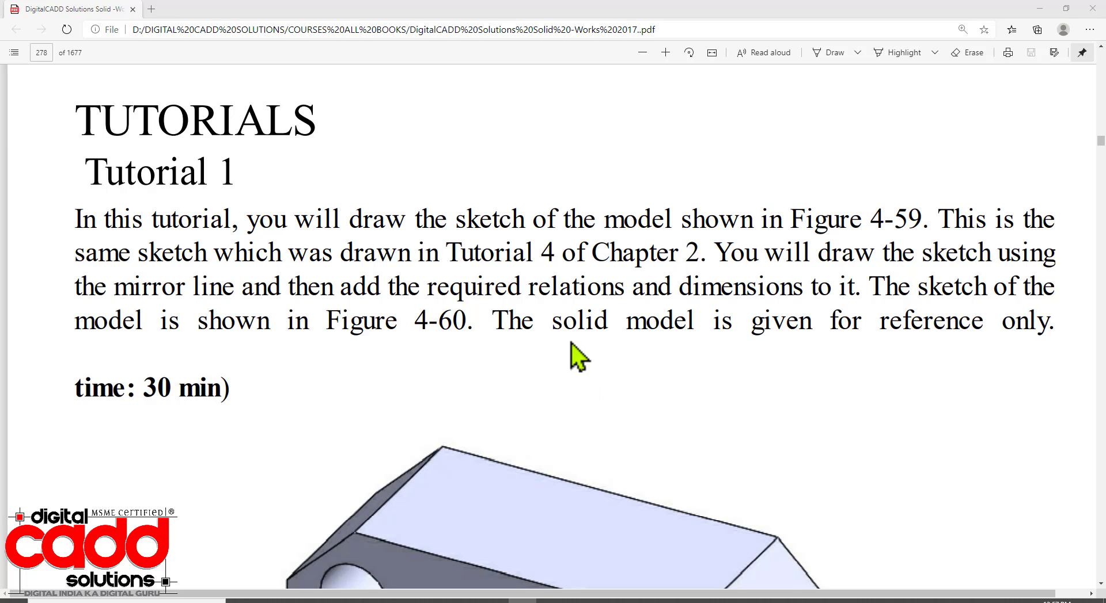
# Read the Tutorial 1 brief in the PDF and examine the solid model in Figure 4-59
pyautogui.scroll(-4, 582, 368)
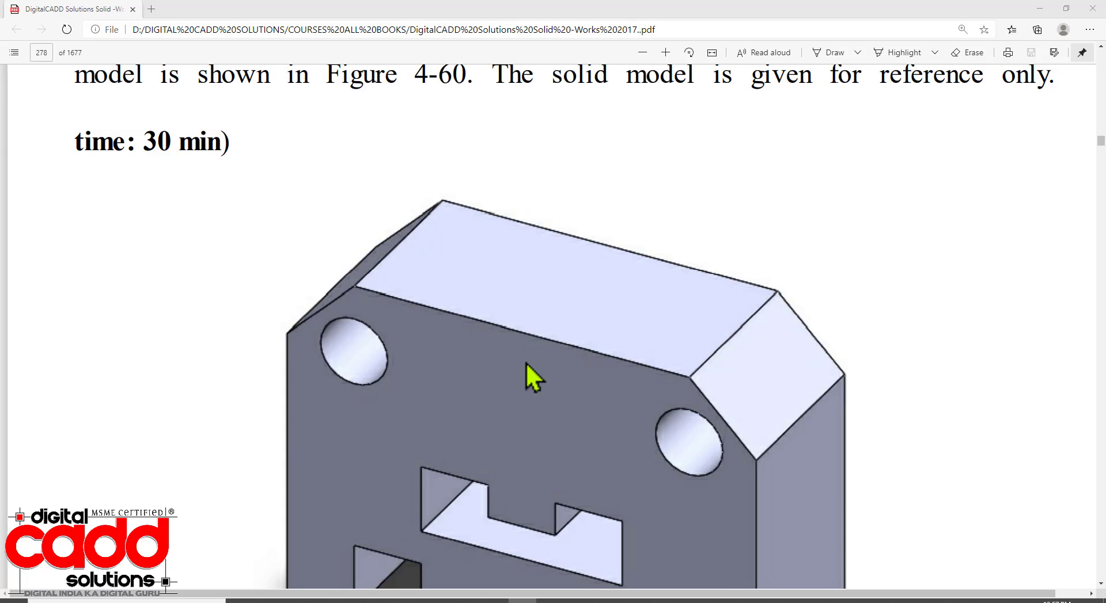
pyautogui.scroll(5, 526, 363)
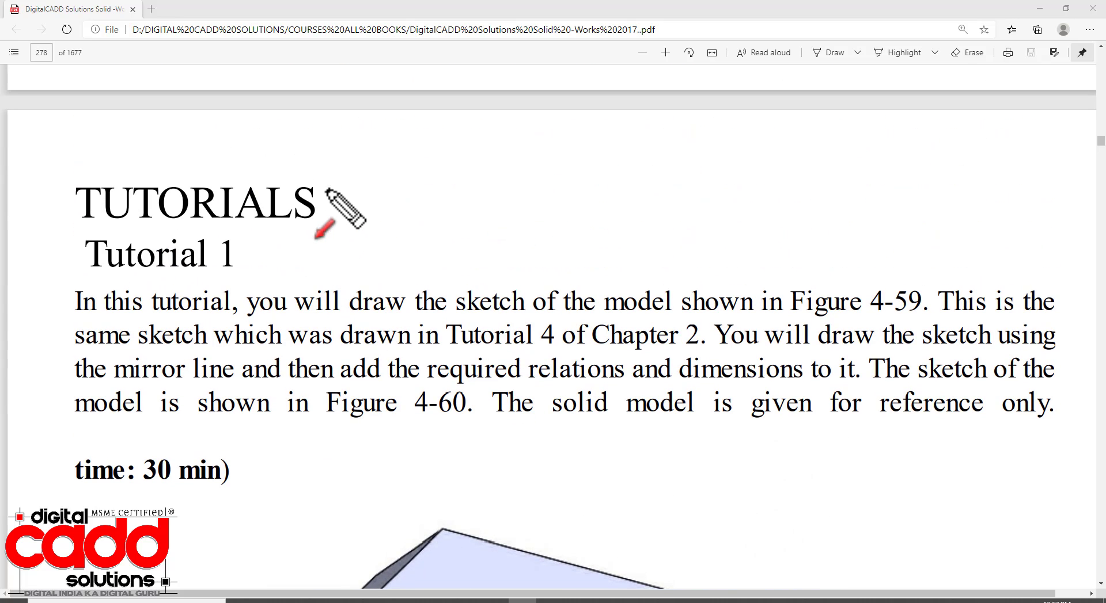
pyautogui.moveTo(335, 167)
pyautogui.mouseDown()
pyautogui.moveTo(313, 199)
pyautogui.moveTo(153, 266)
pyautogui.moveTo(69, 281)
pyautogui.mouseUp()
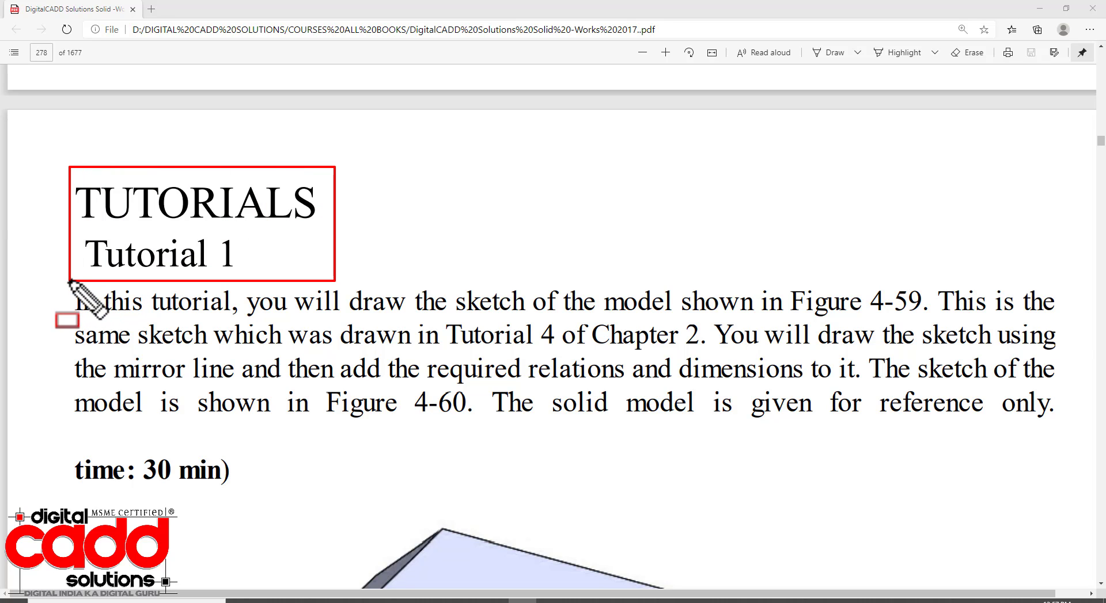
pyautogui.press('Escape')
pyautogui.scroll(-8, 501, 437)
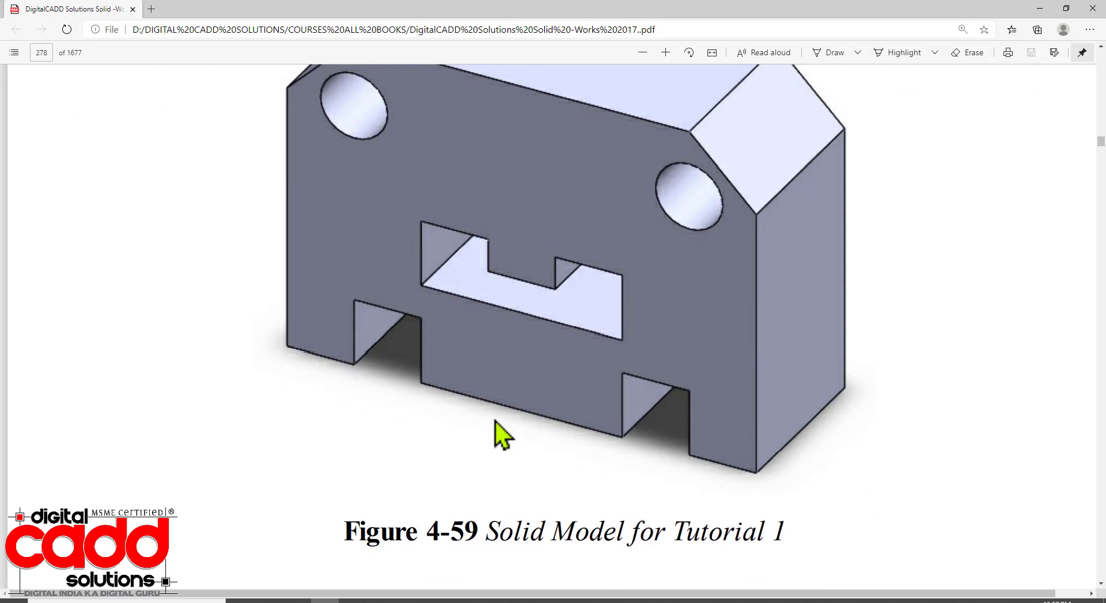
pyautogui.scroll(3, 495, 421)
pyautogui.scroll(-2, 622, 393)
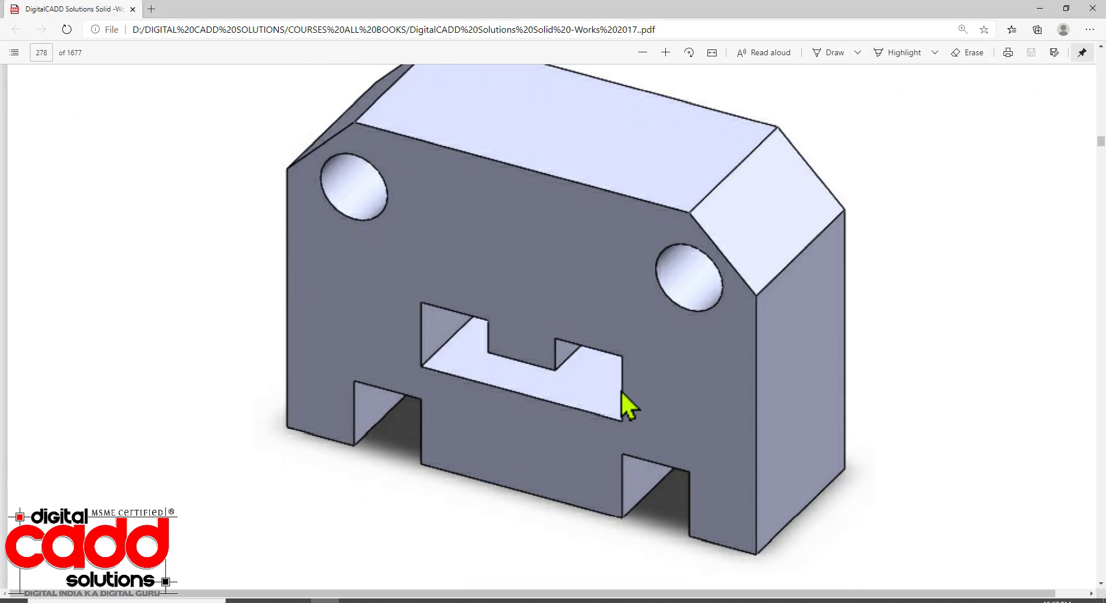
pyautogui.keyDown('ctrl'); pyautogui.scroll(-1, 603, 380); pyautogui.keyUp('ctrl')
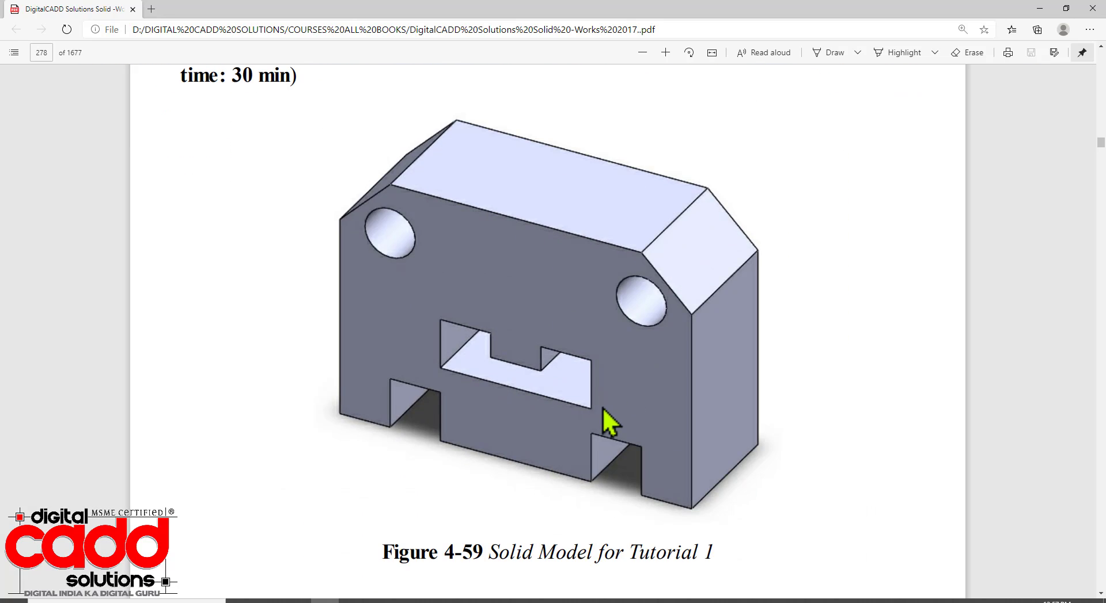
pyautogui.moveTo(838, 139)
pyautogui.mouseDown()
pyautogui.moveTo(540, 487)
pyautogui.moveTo(302, 507)
pyautogui.moveTo(267, 522)
pyautogui.mouseUp()
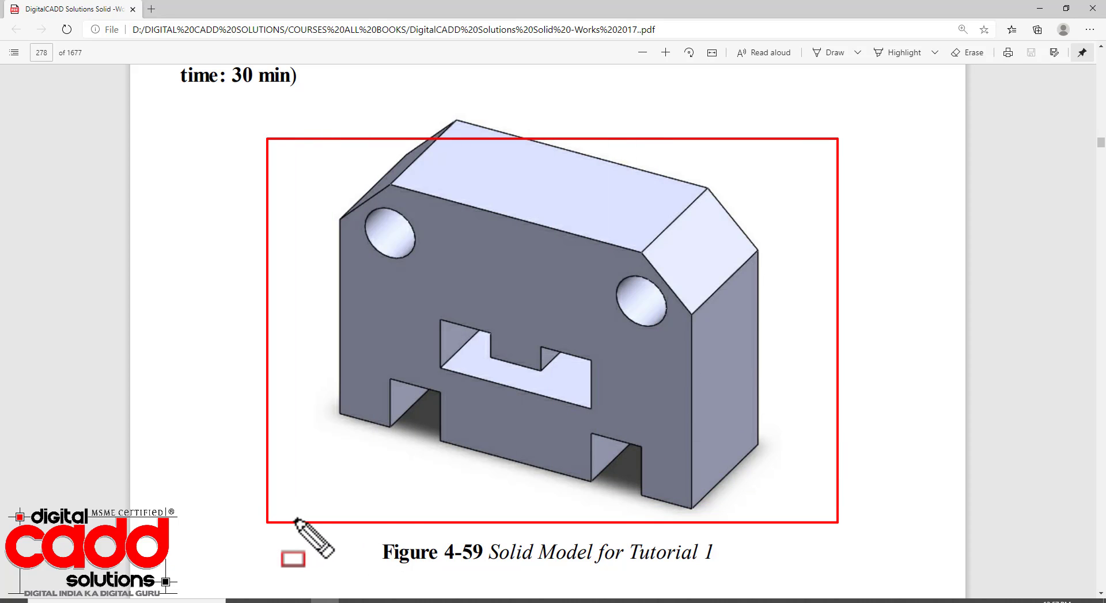
pyautogui.press('Escape')
# Examine the dimensioned sketch in Figure 4-60, including the origin location and the vertical centreline of symmetry
pyautogui.scroll(-10, 518, 420)
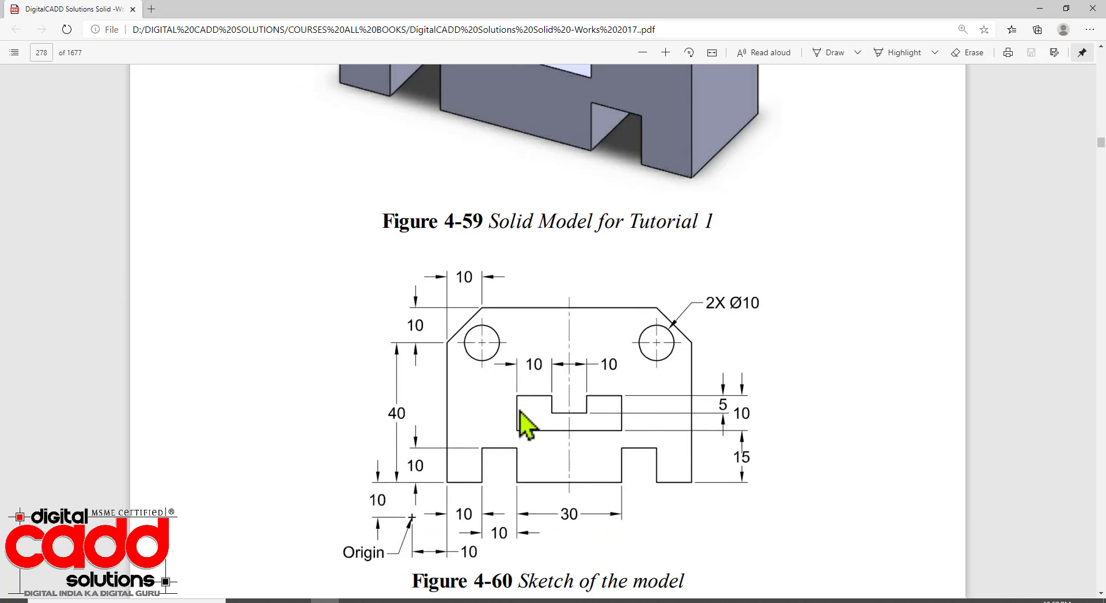
pyautogui.scroll(3, 526, 432)
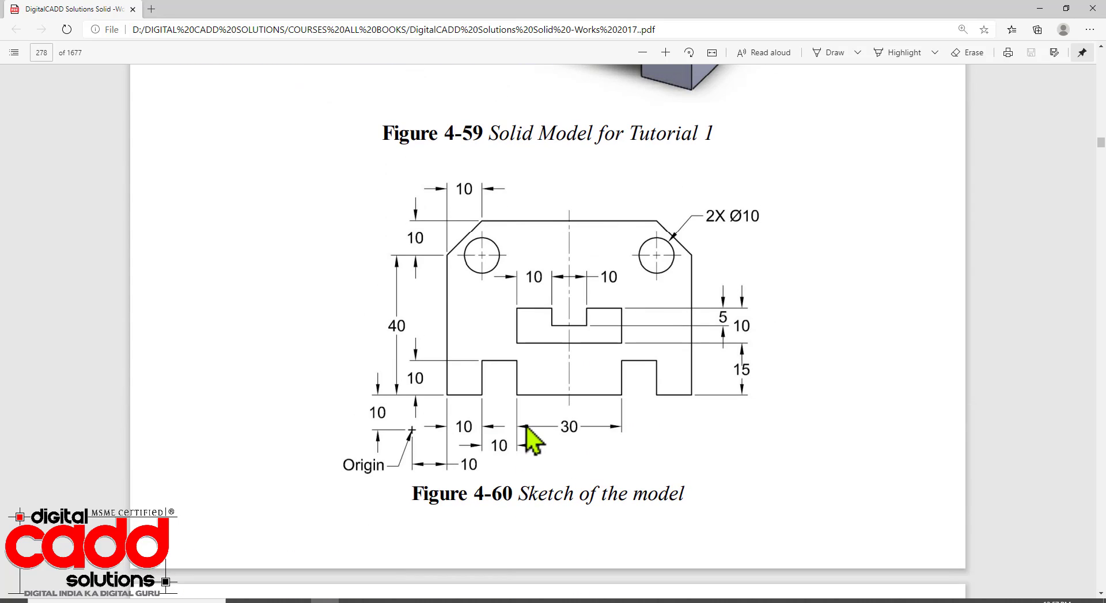
pyautogui.hotkey('ctrl', '2')
pyautogui.moveTo(308, 159)
pyautogui.mouseDown()
pyautogui.moveTo(393, 294)
pyautogui.moveTo(786, 523)
pyautogui.mouseUp()
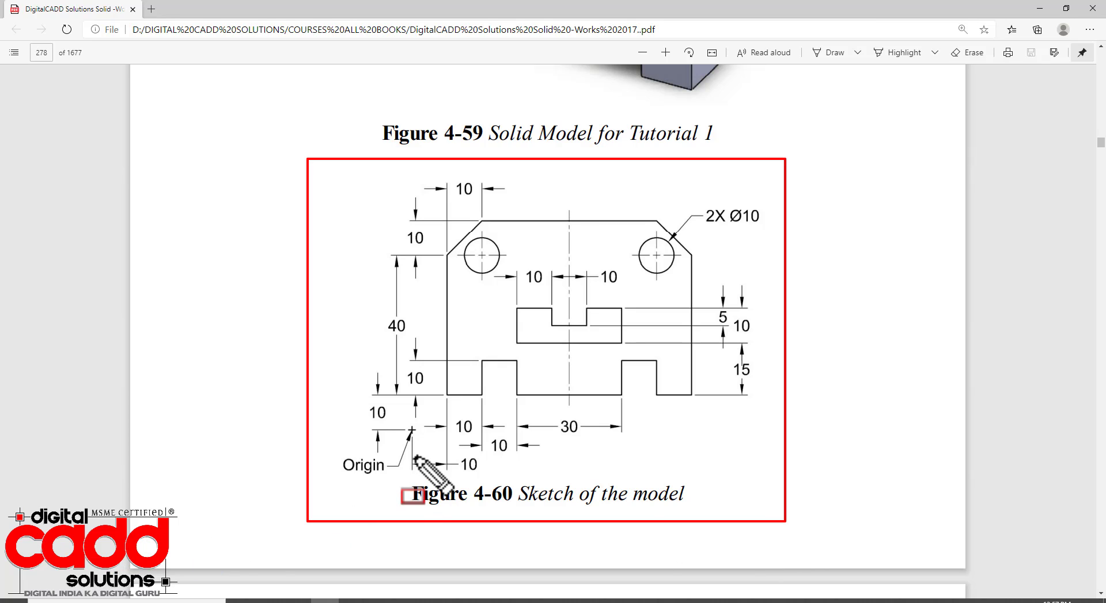
pyautogui.click(411, 431)
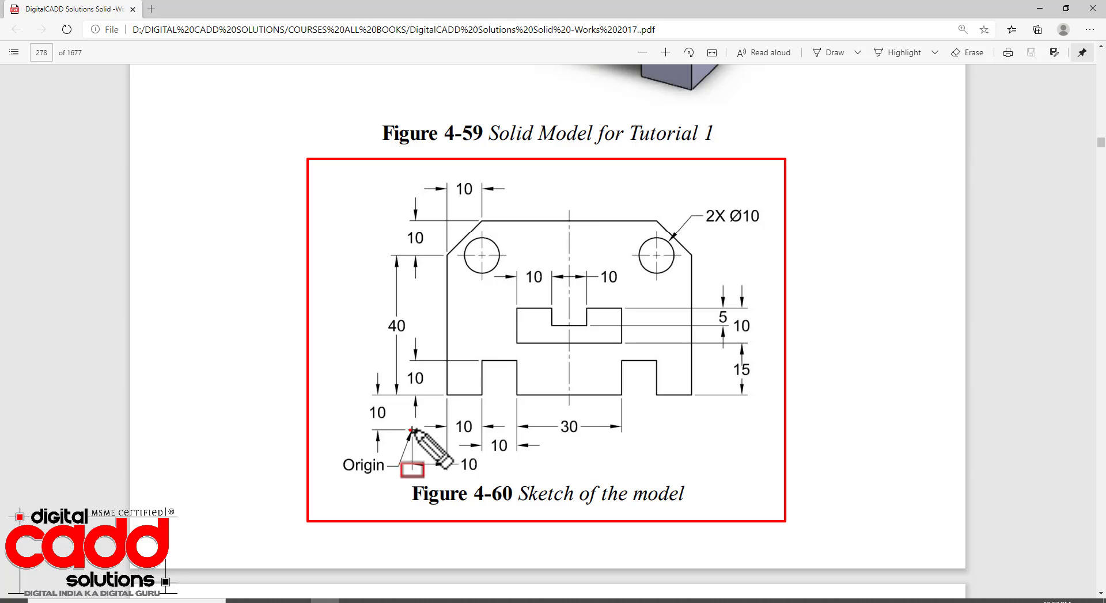
pyautogui.moveTo(402, 424); pyautogui.dragTo(418, 440)
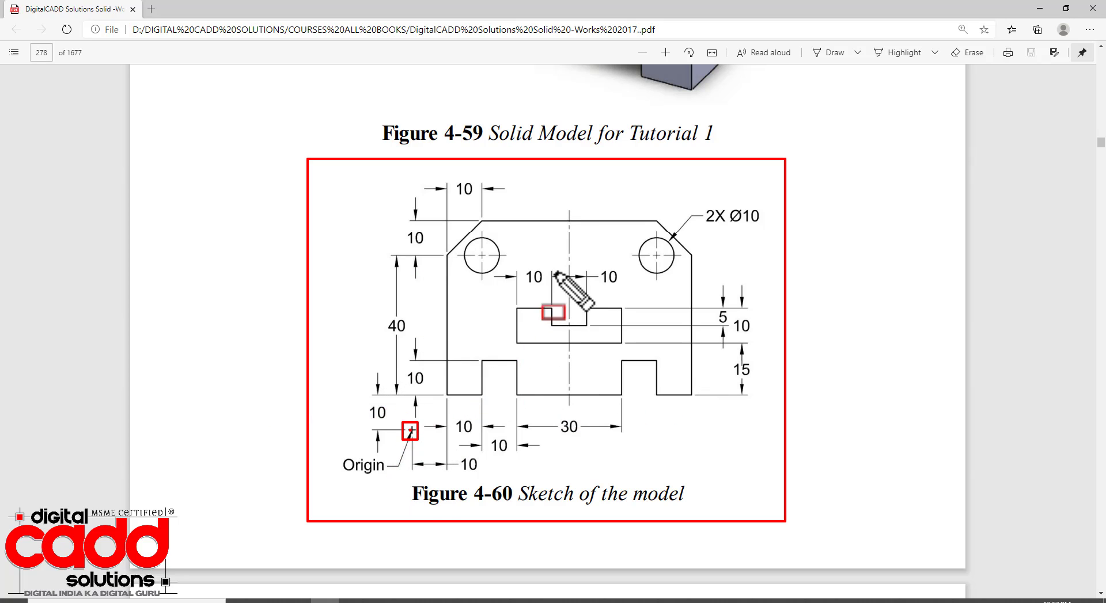
pyautogui.press('a')
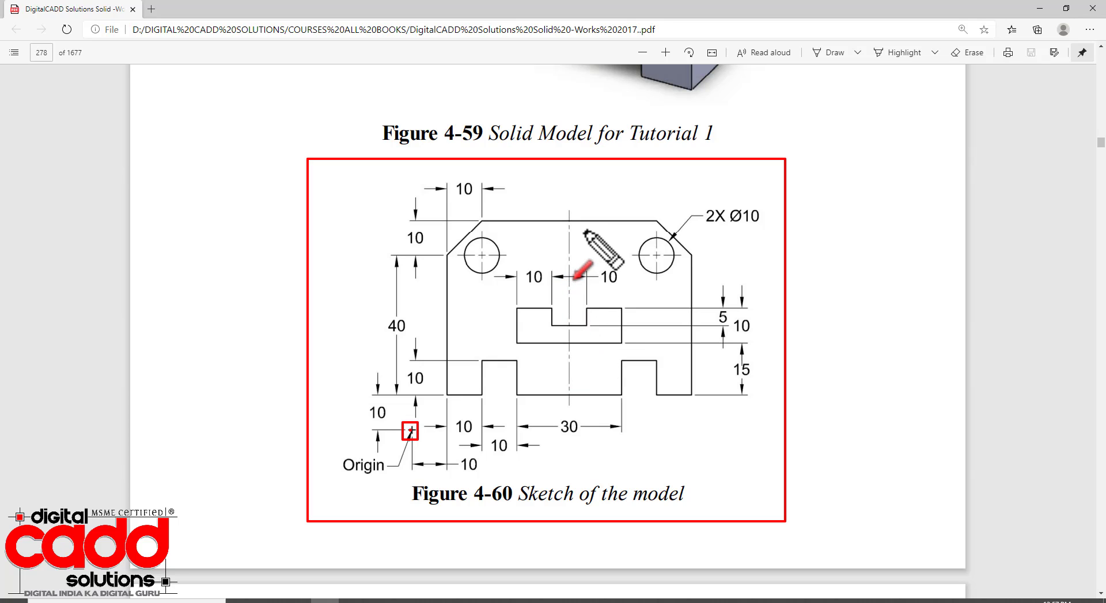
pyautogui.moveTo(584, 231); pyautogui.dragTo(569, 243)
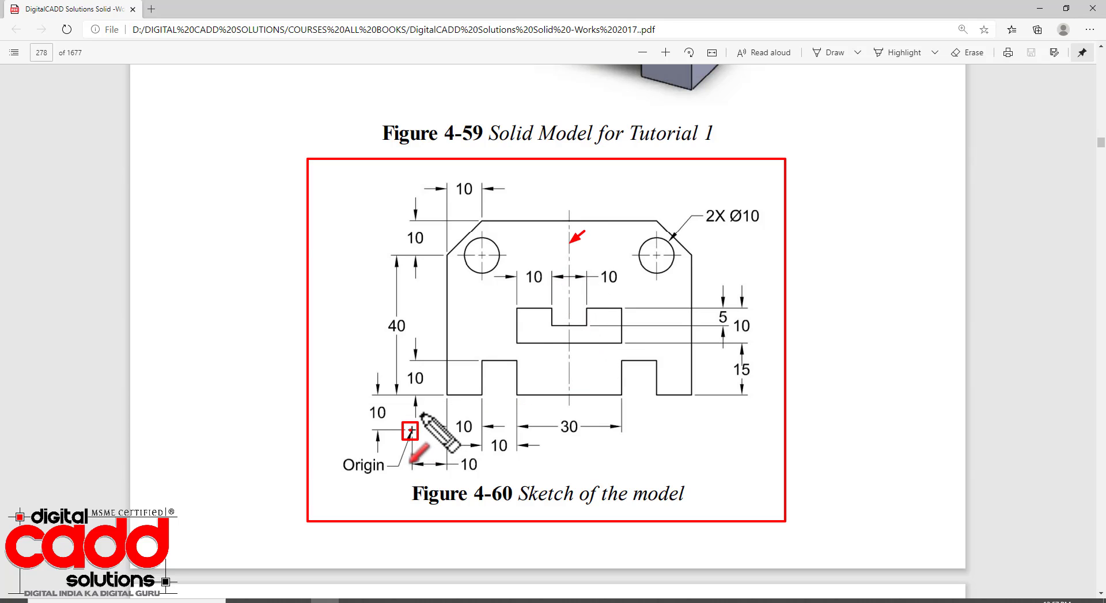
pyautogui.moveTo(436, 402); pyautogui.dragTo(415, 426)
pyautogui.moveTo(412, 278); pyautogui.dragTo(412, 507)
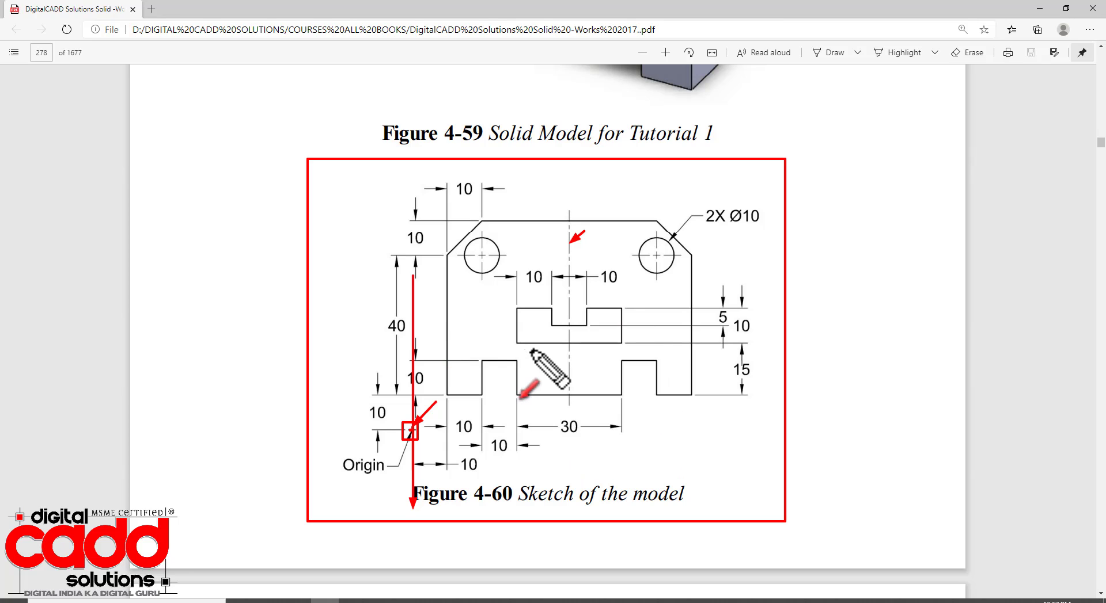
pyautogui.press('Escape')
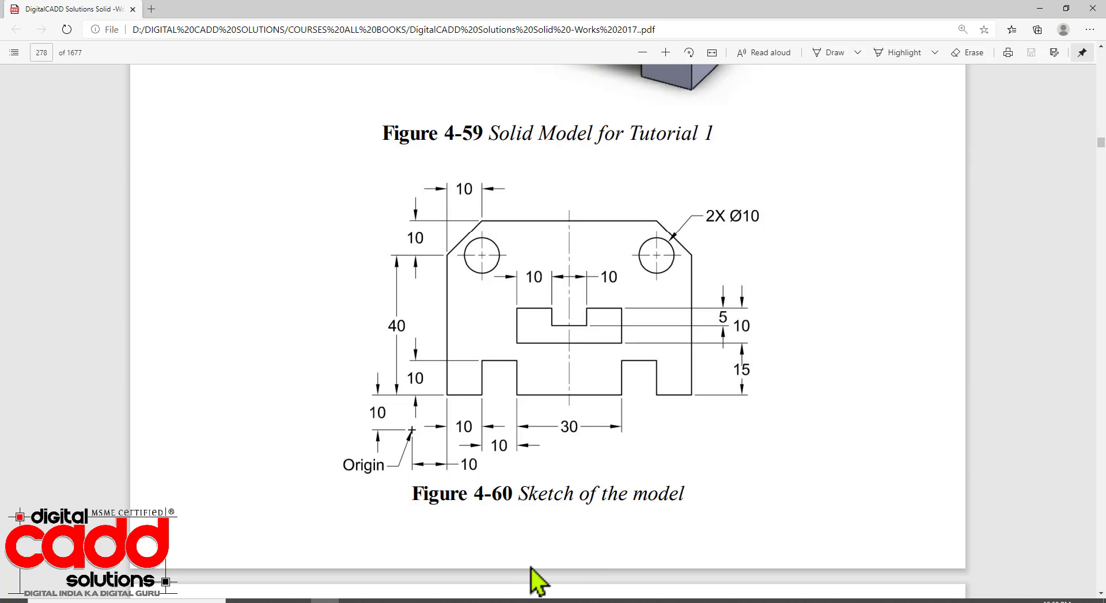
# Switch to SOLIDWORKS and create a new part document
pyautogui.click(494, 602)
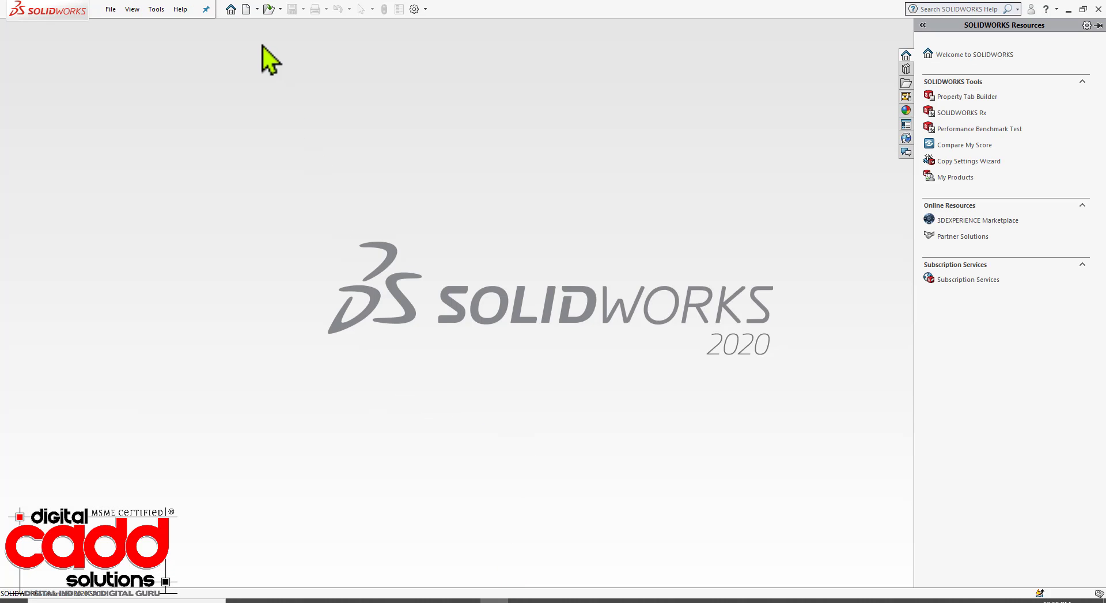
pyautogui.click(246, 10)
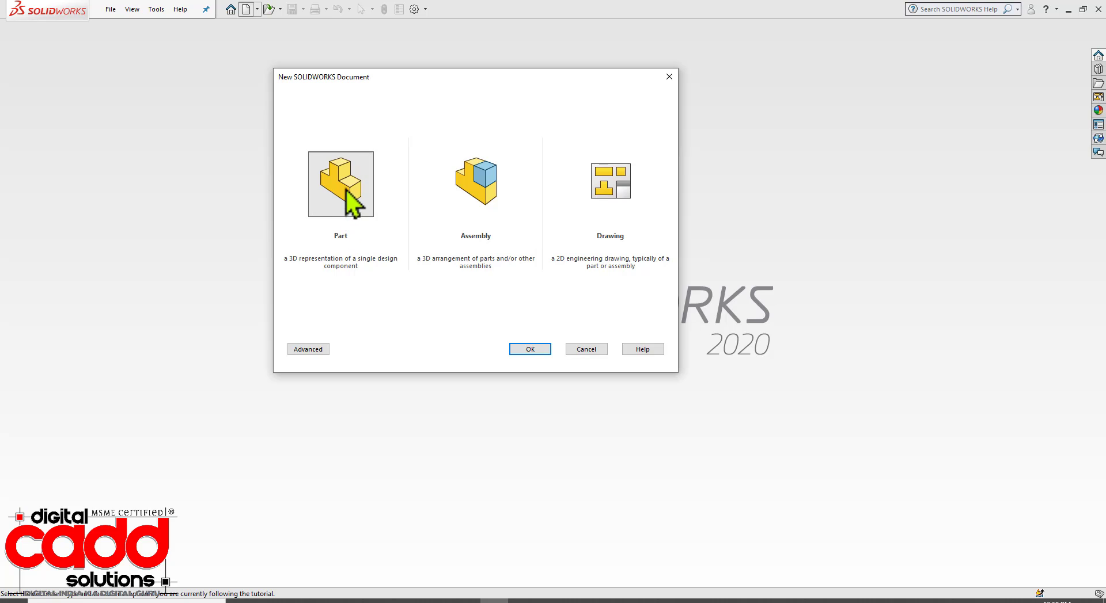
pyautogui.click(346, 184)
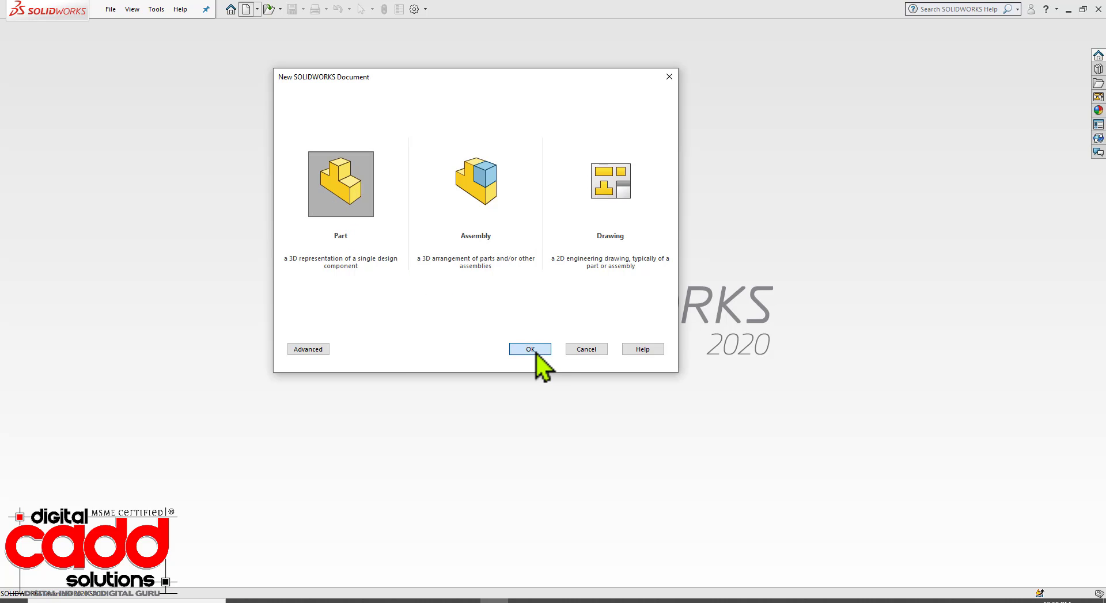
pyautogui.click(535, 352)
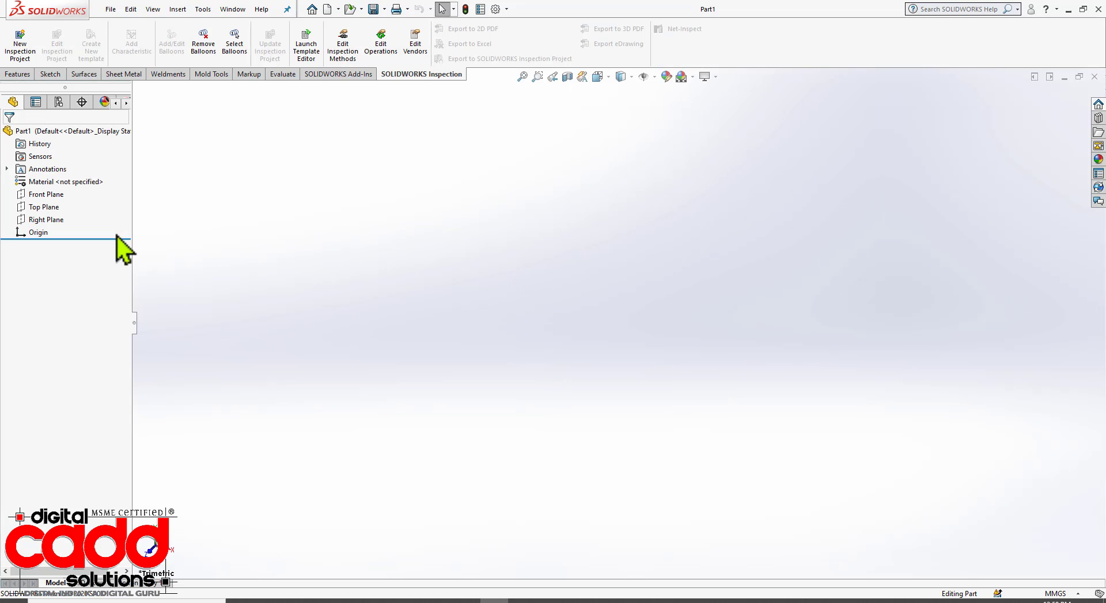
# Start a new sketch on the Front Plane
pyautogui.click(51, 76)
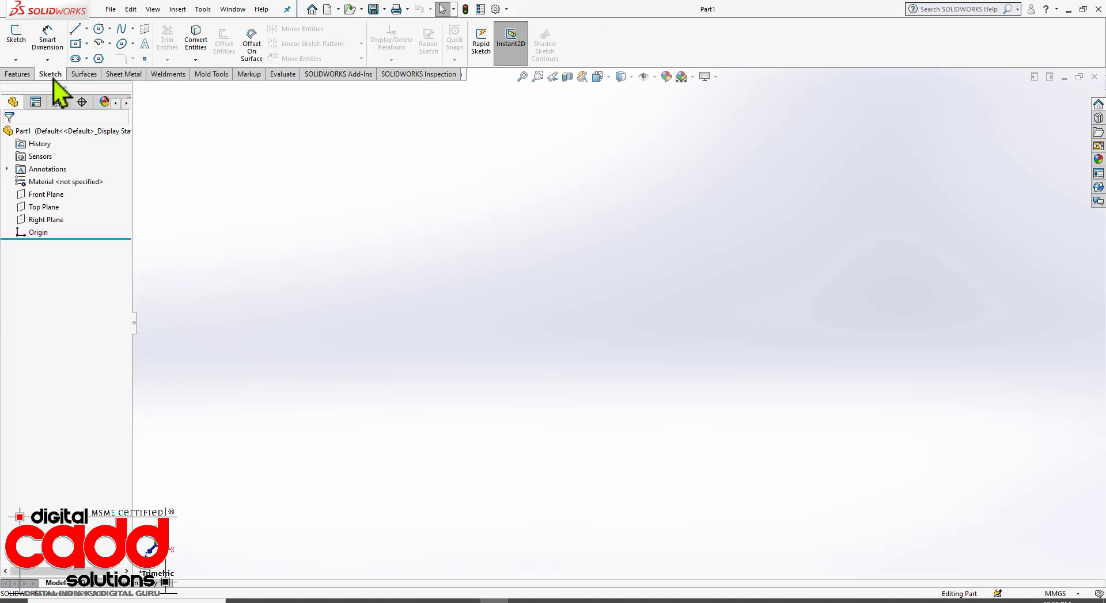
pyautogui.click(16, 36)
pyautogui.click(476, 180)
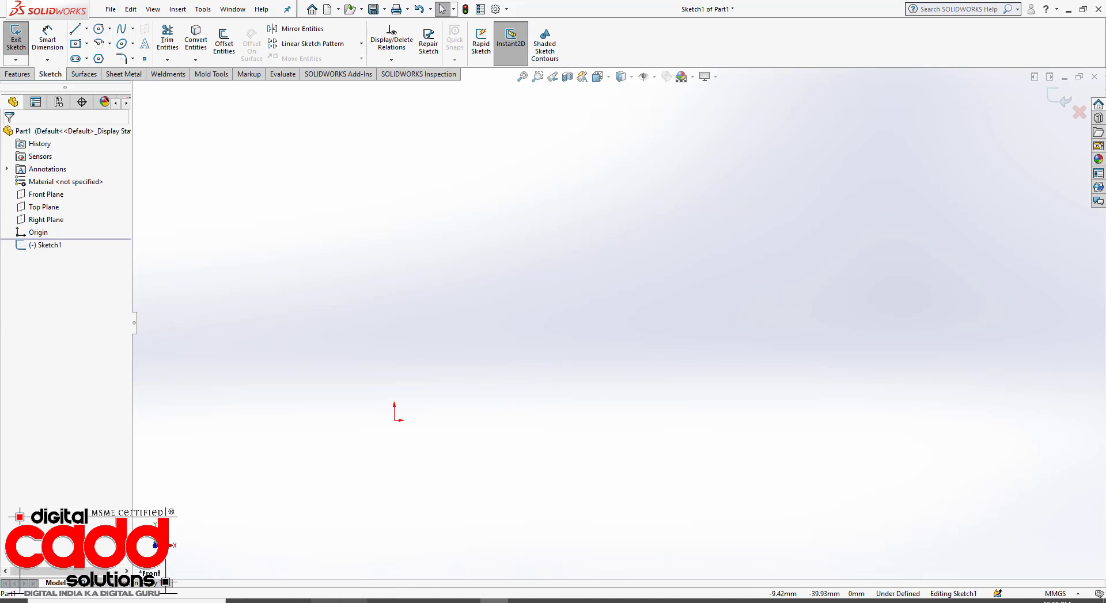
# After checking Figure 4-60, sketch a corner rectangle with its lower-left corner about 18.5 mm right of and 9.5 mm above the origin
pyautogui.click(339, 601)
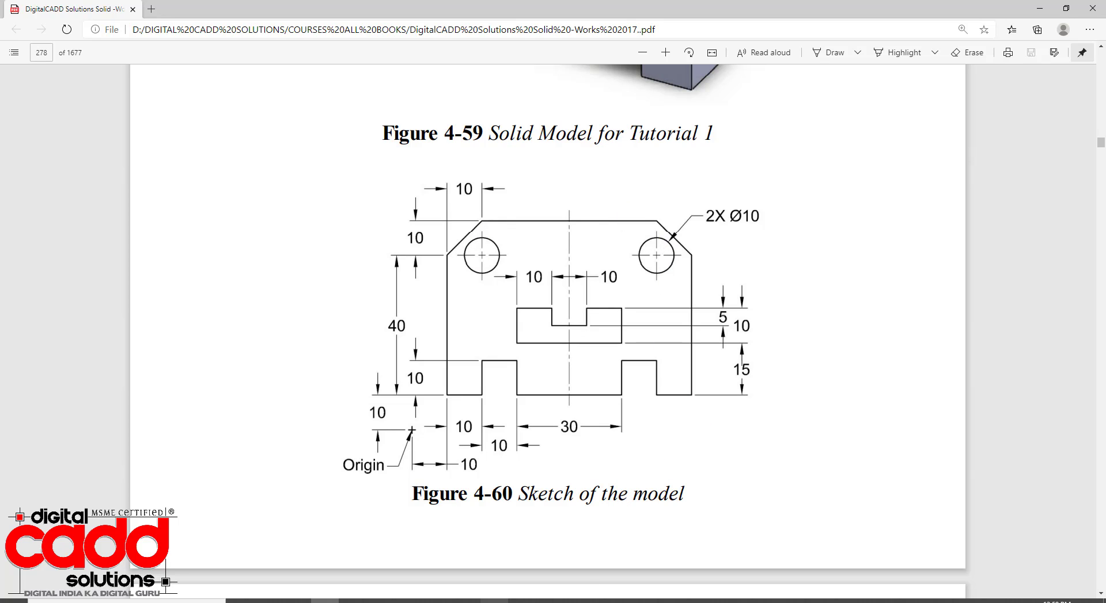
pyautogui.click(494, 601)
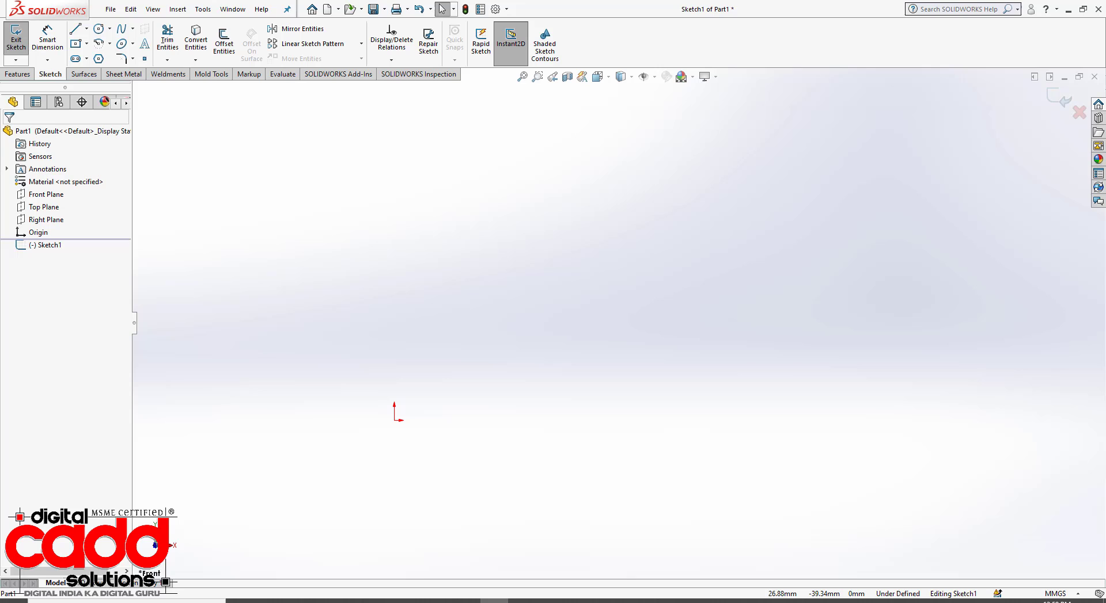
pyautogui.click(87, 43)
pyautogui.click(103, 58)
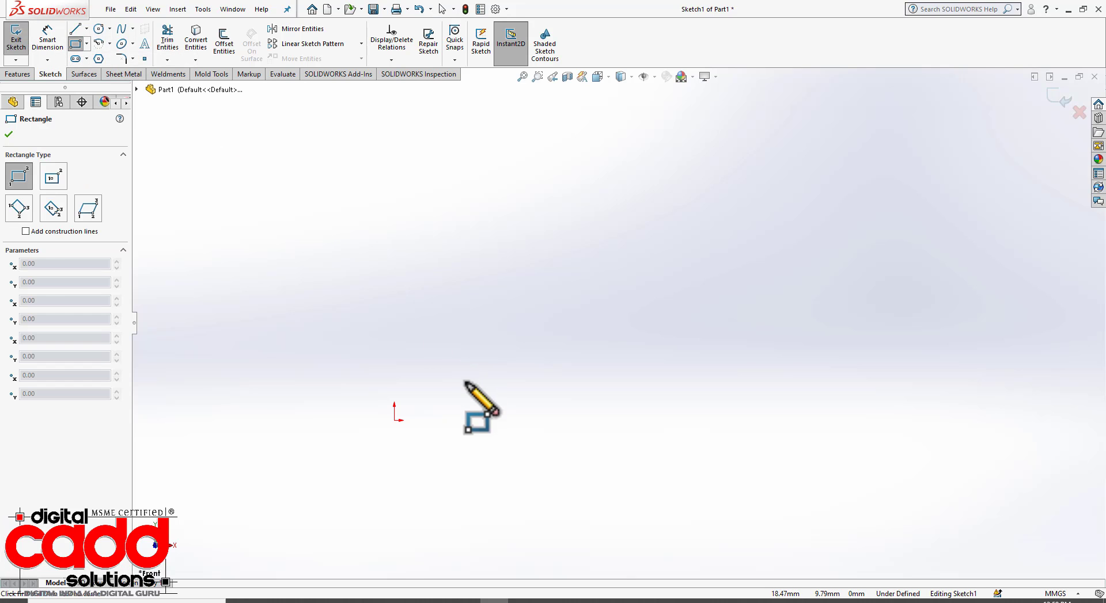
pyautogui.click(466, 383)
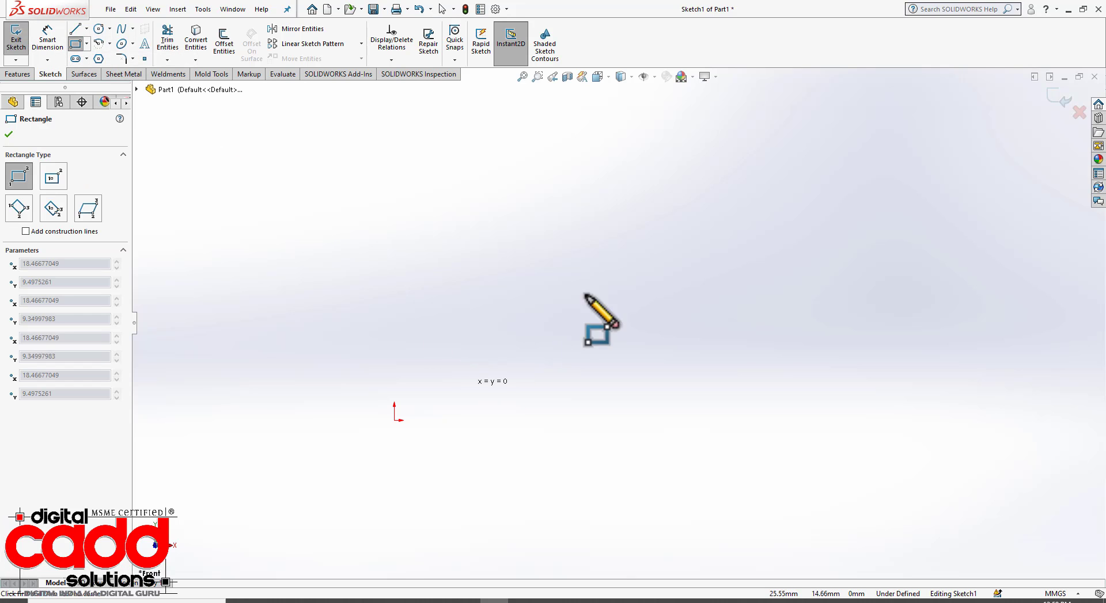
pyautogui.click(754, 208)
pyautogui.press('Escape')
pyautogui.scroll(1, 501, 270)
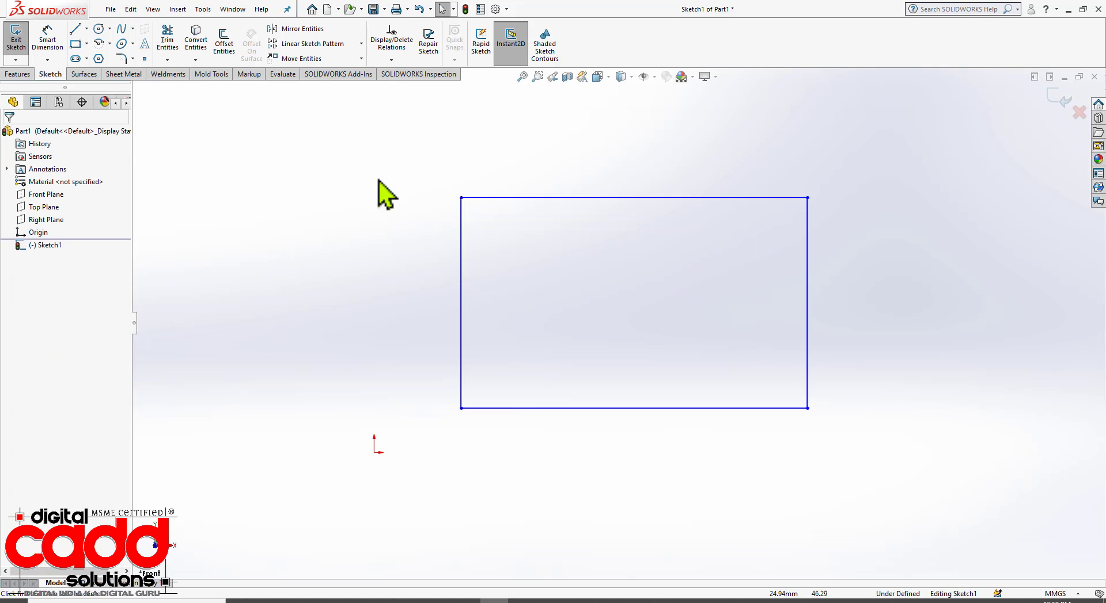
# Dimension the horizontal distance from the origin to the rectangle's lower-left corner as 10 mm, following Figure 4-60
pyautogui.click(47, 39)
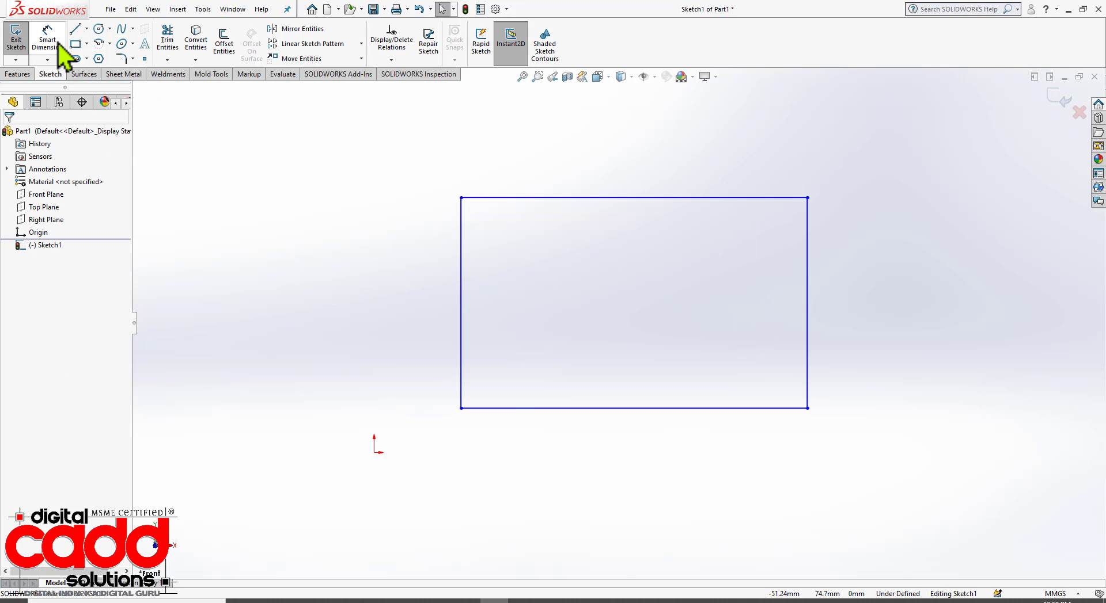
pyautogui.click(374, 453)
pyautogui.click(461, 409)
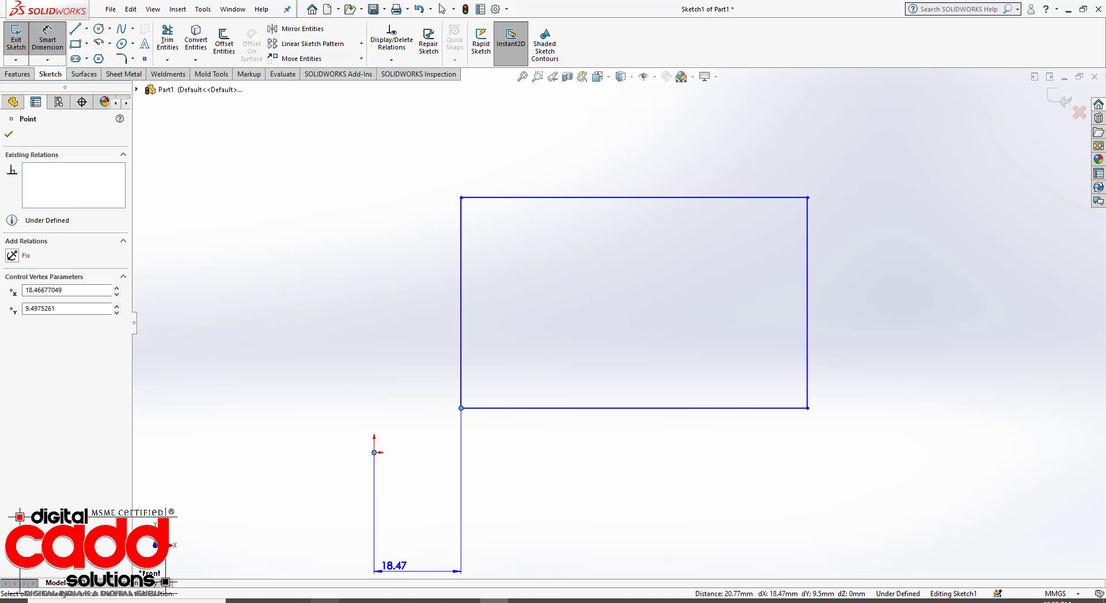
pyautogui.hotkey('alt', 'Tab')
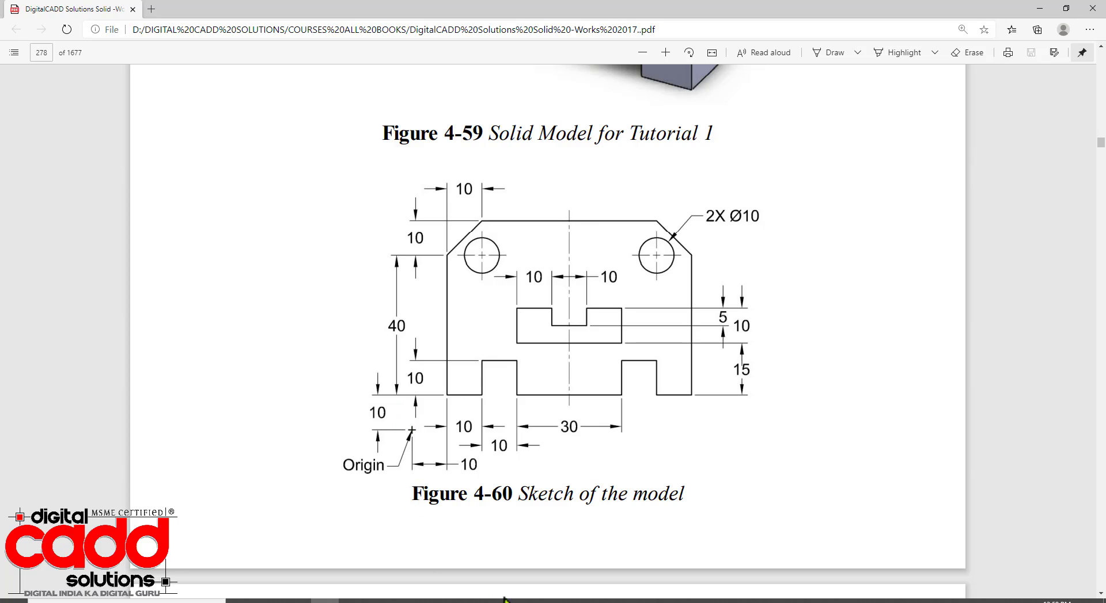
pyautogui.hotkey('alt', 'Tab')
pyautogui.click(423, 515)
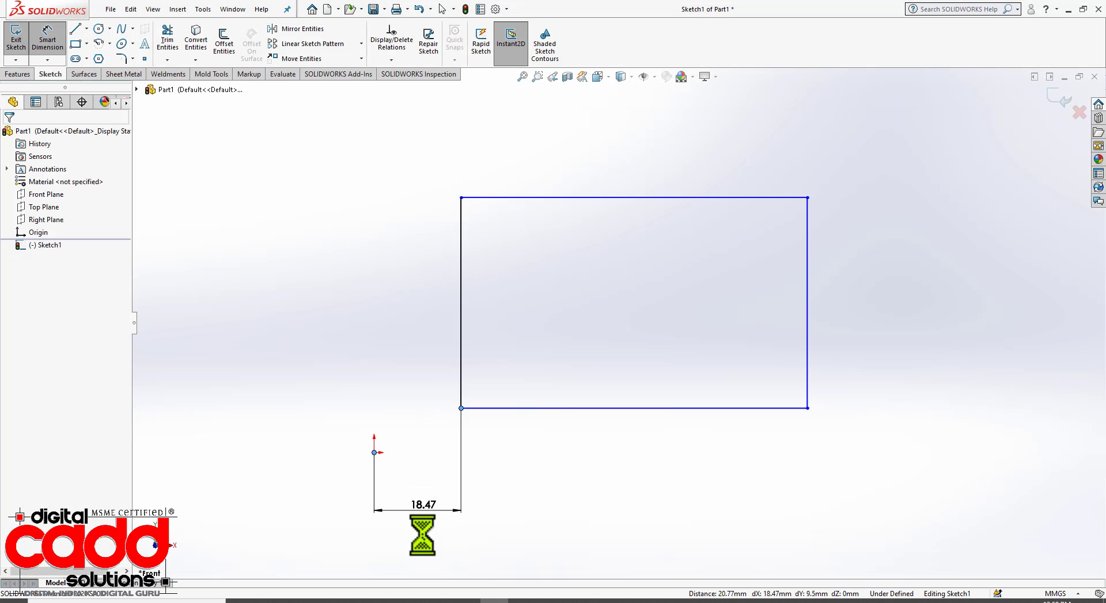
pyautogui.write('10')
pyautogui.press('Return')
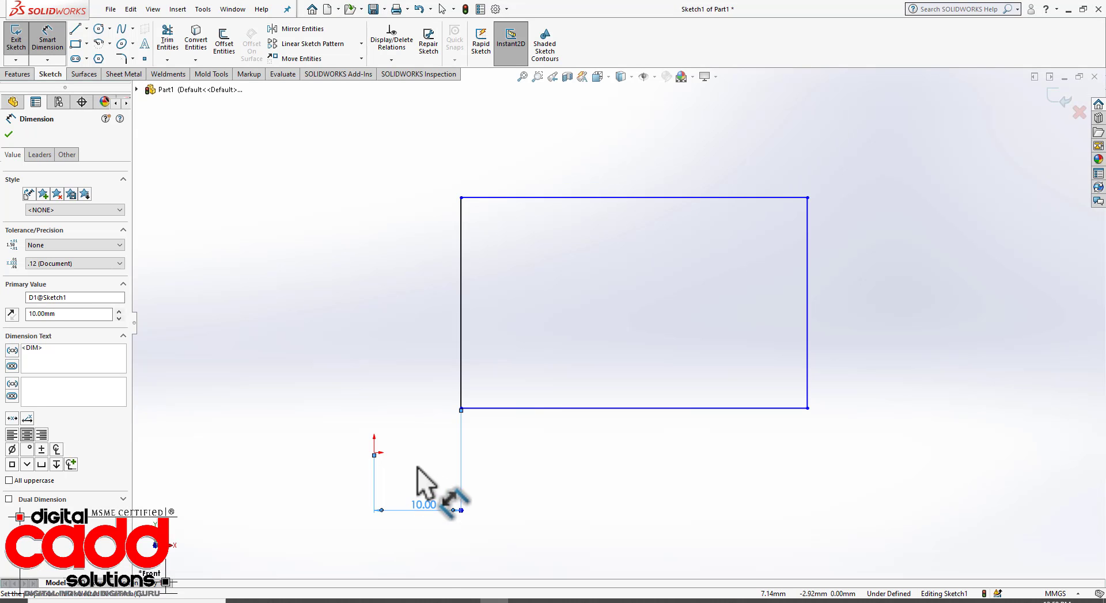
# Dimension the vertical distance from the origin to the rectangle's lower edge as 10 mm
pyautogui.click(374, 453)
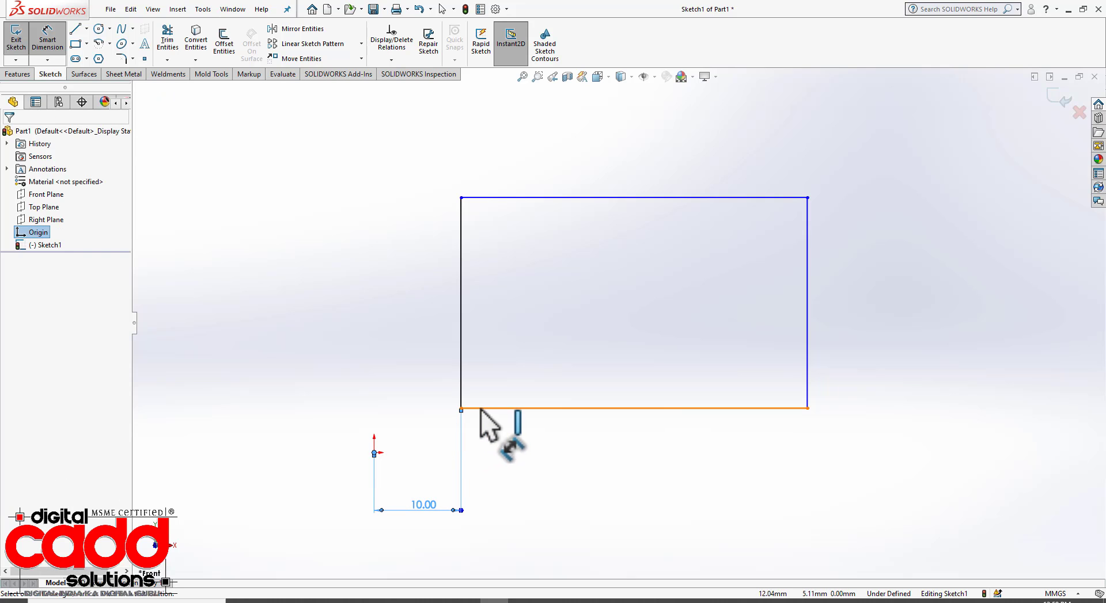
pyautogui.click(426, 411)
pyautogui.click(325, 426)
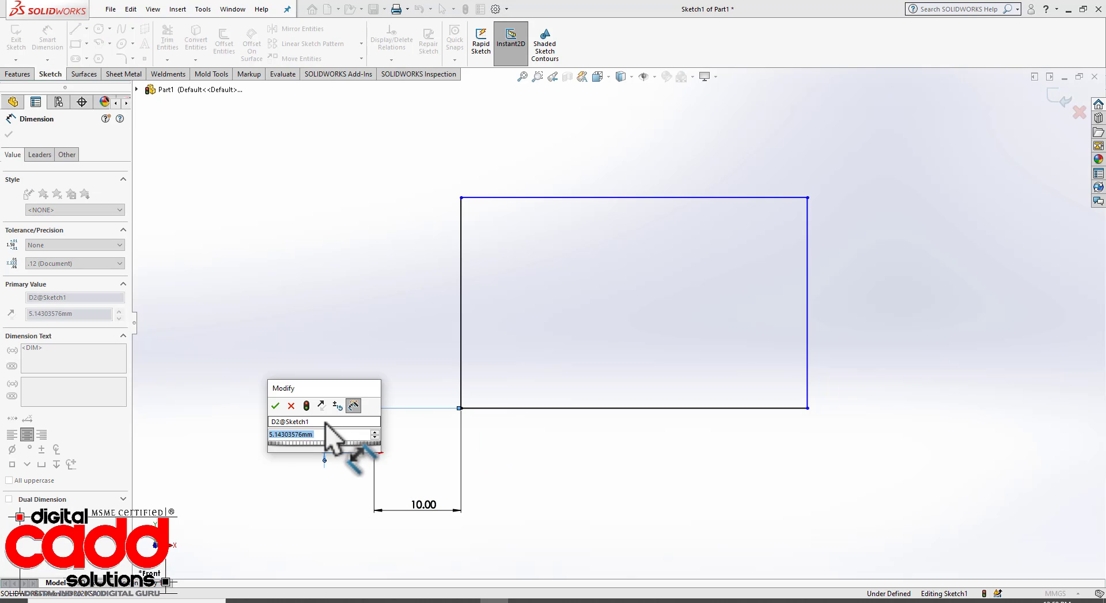
pyautogui.write('10')
pyautogui.press('Return')
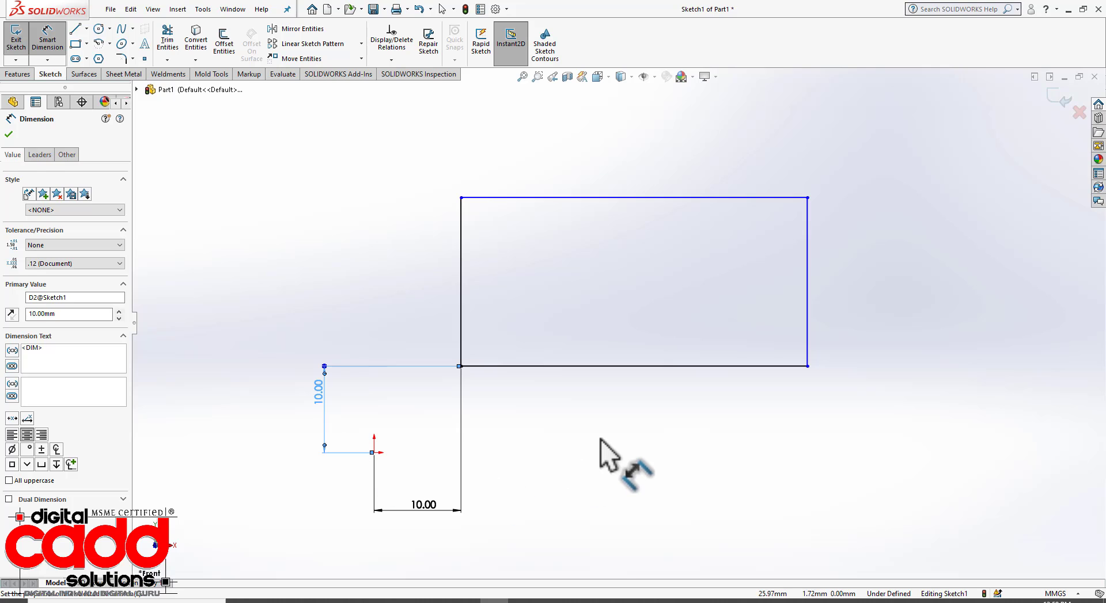
# Center the text of the vertical 10 mm origin dimension along its dimension line
pyautogui.press('Escape')
pyautogui.moveTo(322, 395); pyautogui.dragTo(318, 410)
pyautogui.click(403, 412)
pyautogui.scroll(2, 434, 418)
pyautogui.scroll(-2, 685, 225)
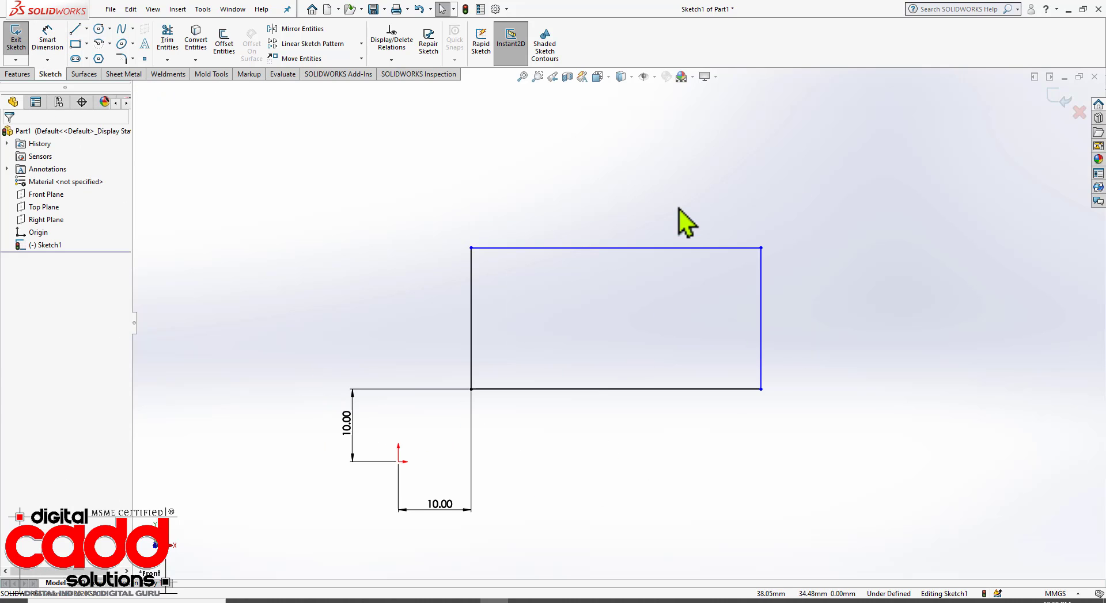
pyautogui.scroll(1, 527, 386)
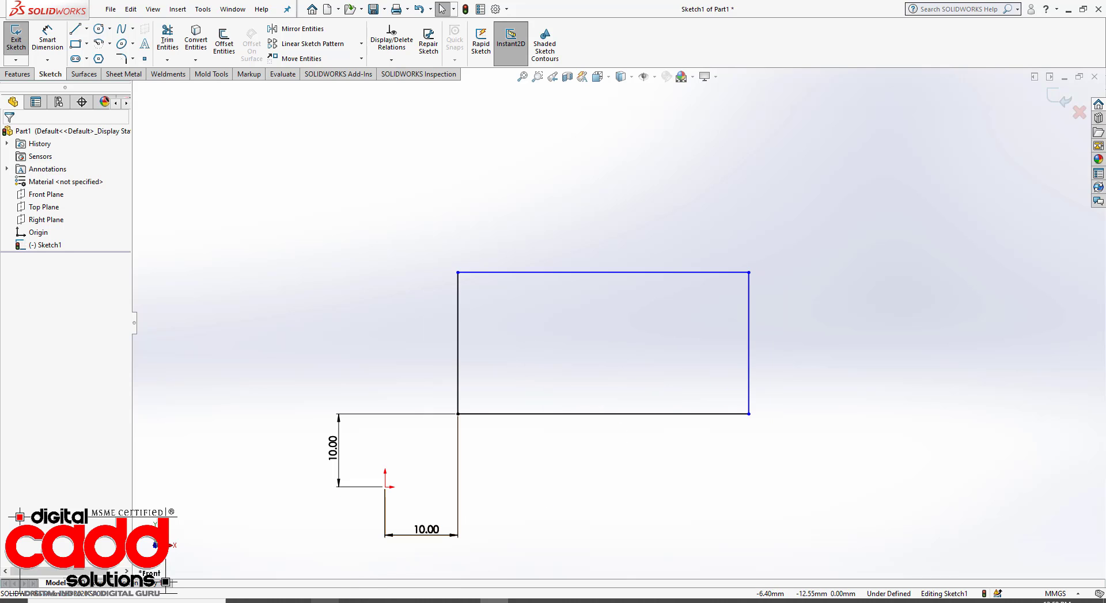
# After checking Figure 4-60, dimension the rectangle's width between its two vertical edges as 70 mm
pyautogui.click(325, 601)
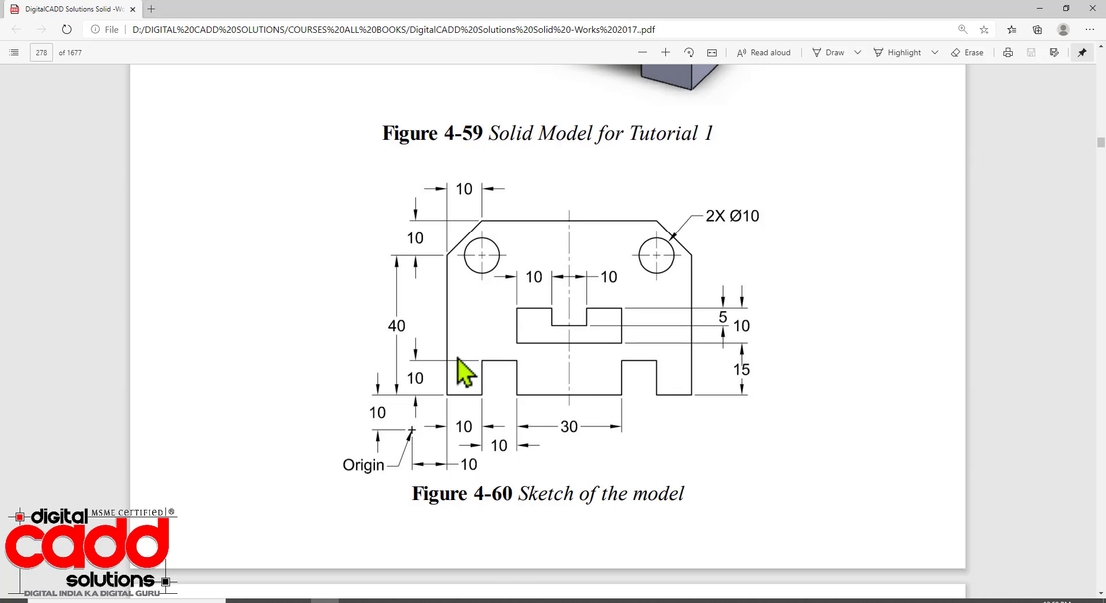
pyautogui.hotkey('alt', 'Tab')
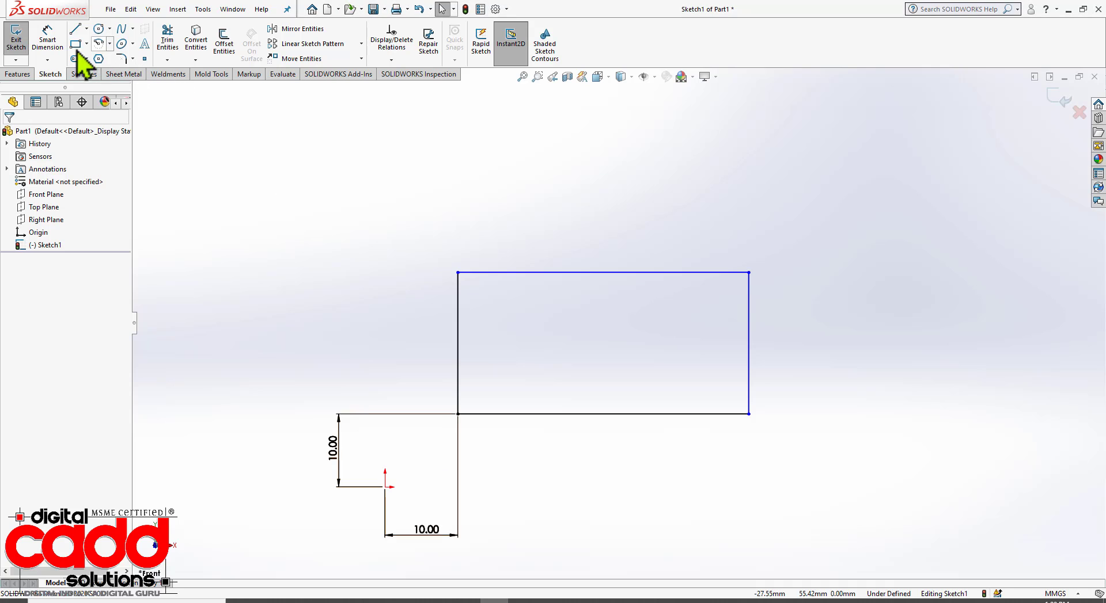
pyautogui.click(459, 373)
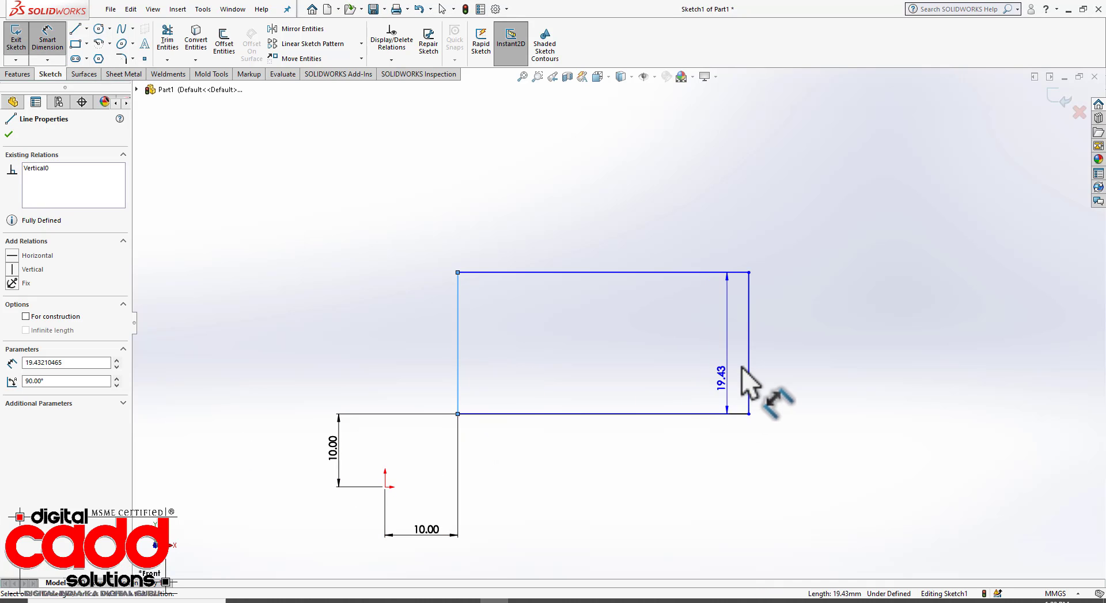
pyautogui.click(749, 376)
pyautogui.click(631, 521)
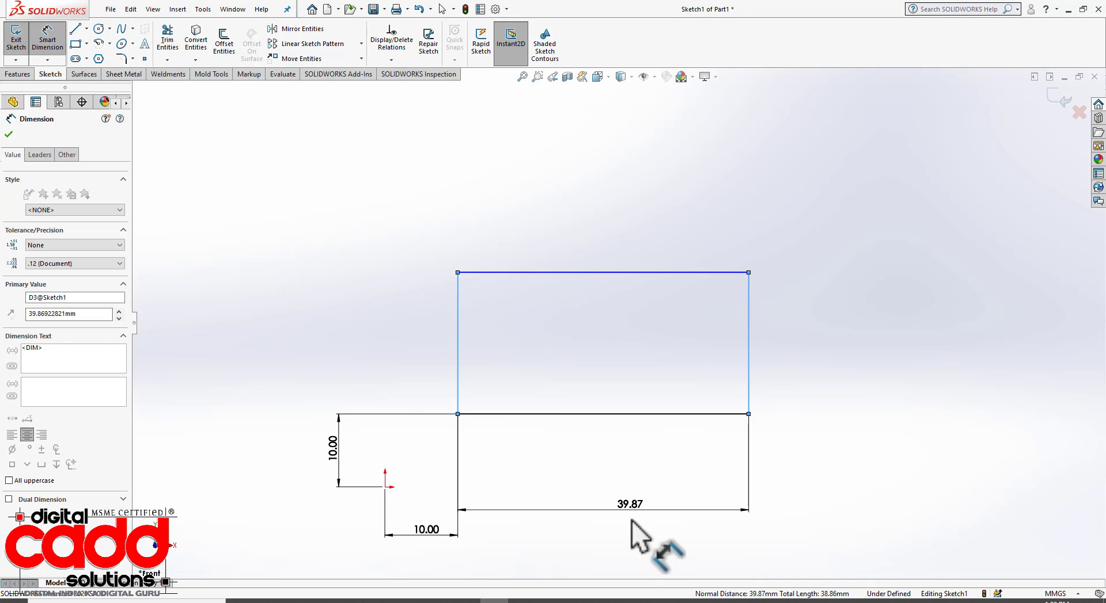
pyautogui.write('70')
pyautogui.press('Return')
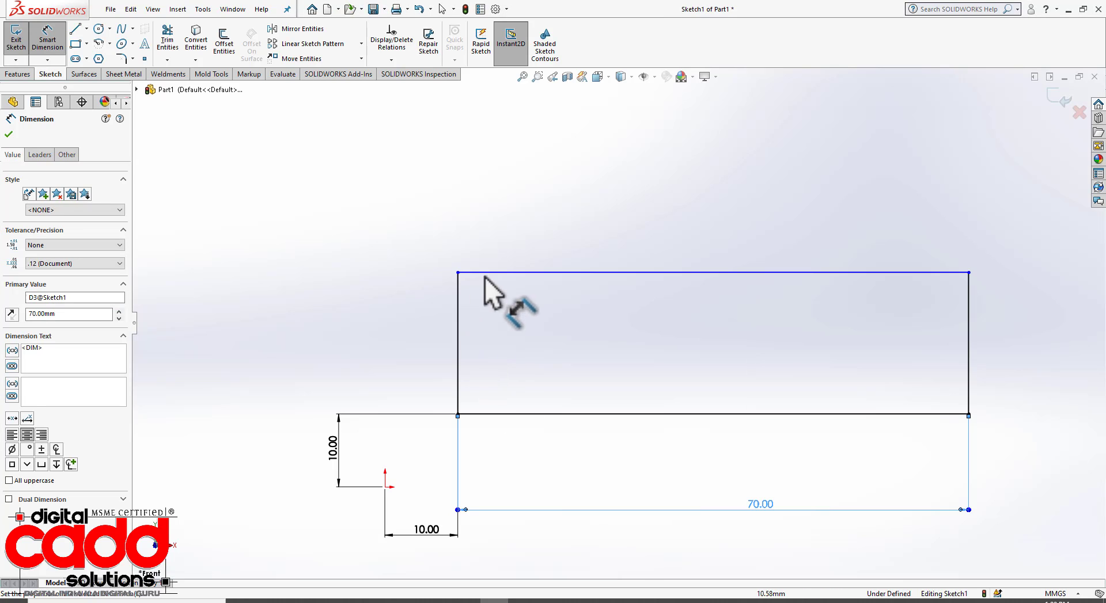
# Dimension the rectangle's height between its upper and lower edges as 50 mm
pyautogui.press('Escape')
pyautogui.click(532, 414)
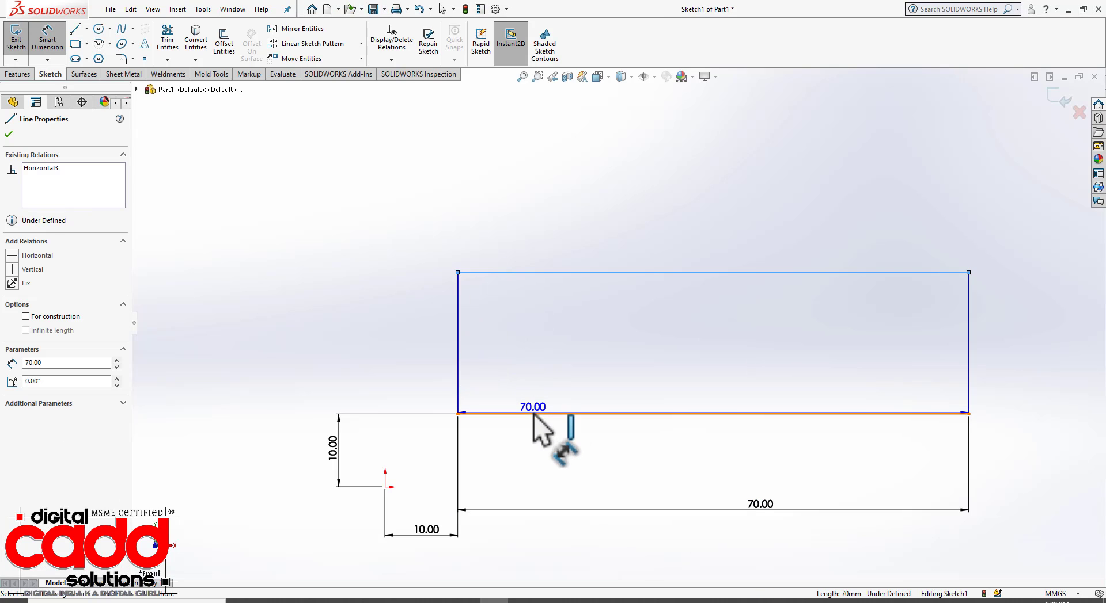
pyautogui.click(472, 273)
pyautogui.click(378, 384)
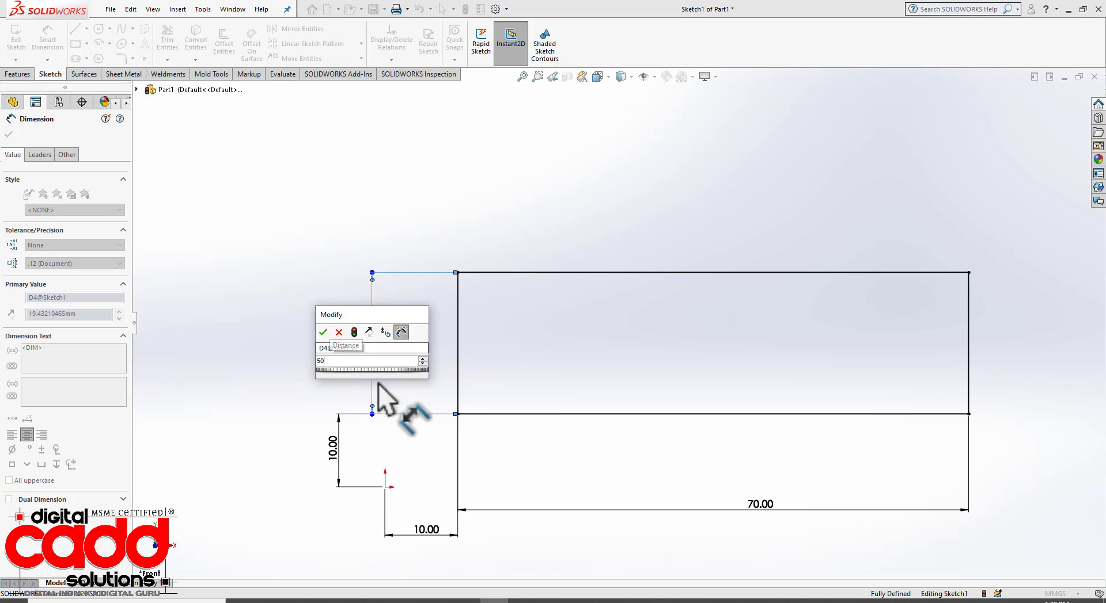
pyautogui.write('50')
pyautogui.press('Return')
pyautogui.press('Escape')
pyautogui.scroll(4, 533, 385)
pyautogui.scroll(-2, 731, 243)
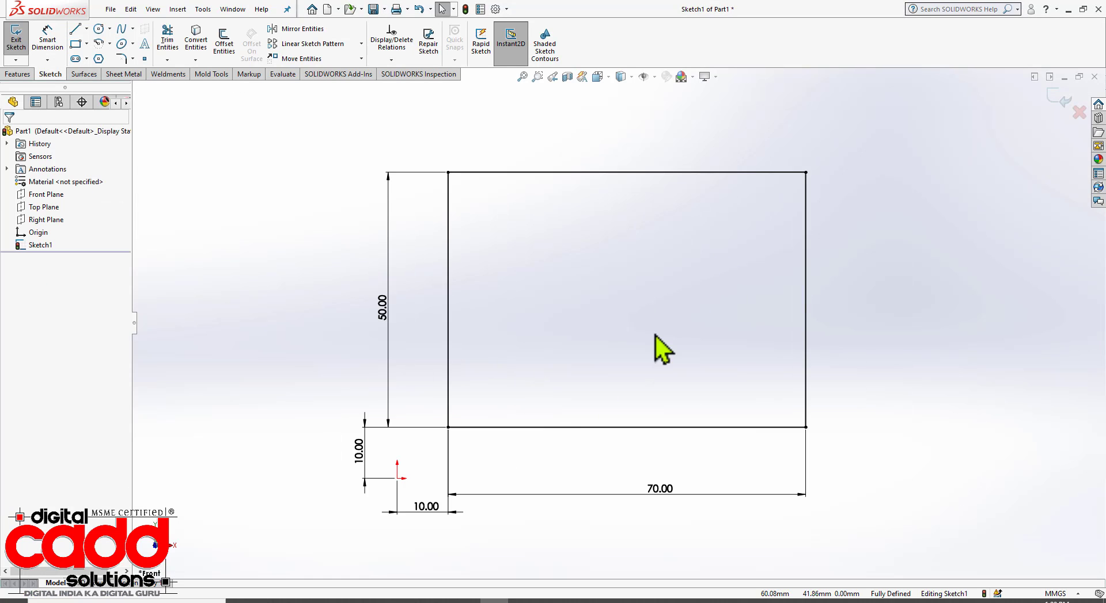
# After checking Figure 4-60, sketch a centerline from near the middle of the rectangle's upper edge to the lower edge's midpoint
pyautogui.click(327, 602)
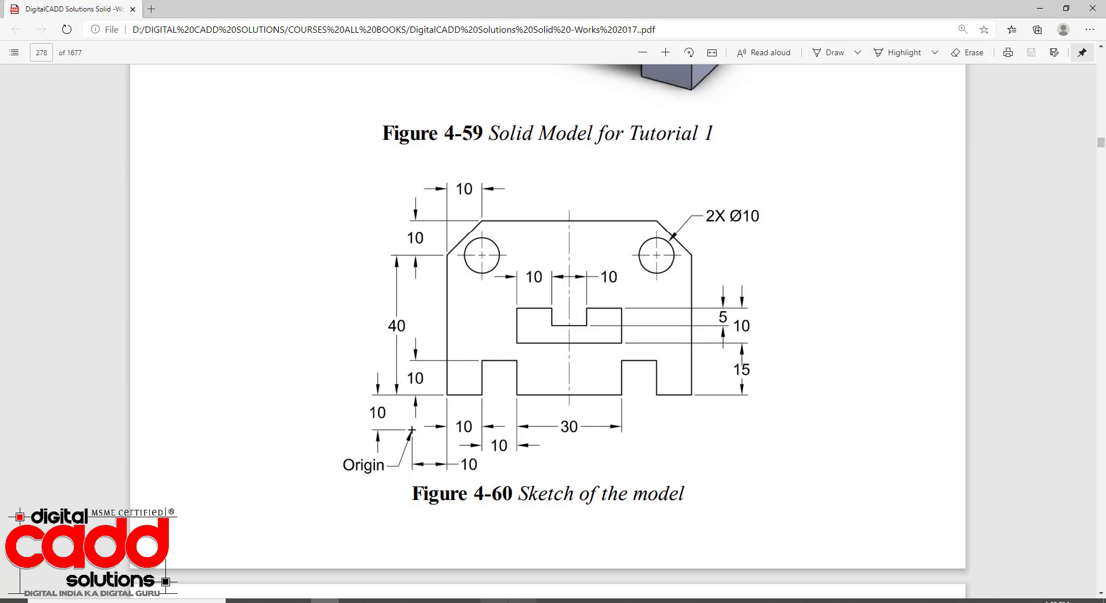
pyautogui.click(494, 602)
pyautogui.scroll(-1, 906, 284)
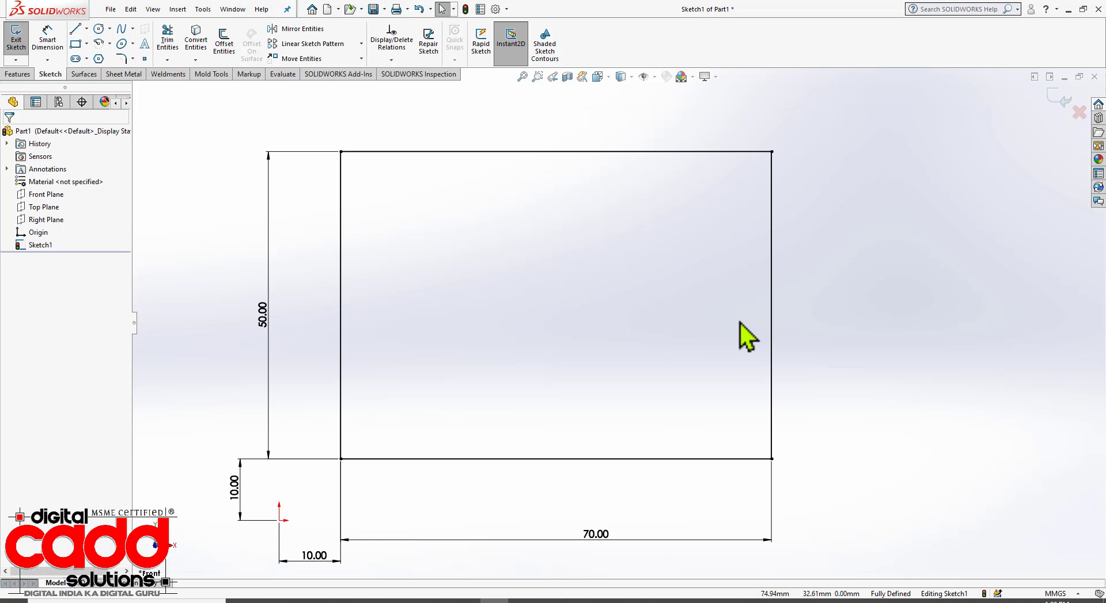
pyautogui.click(86, 28)
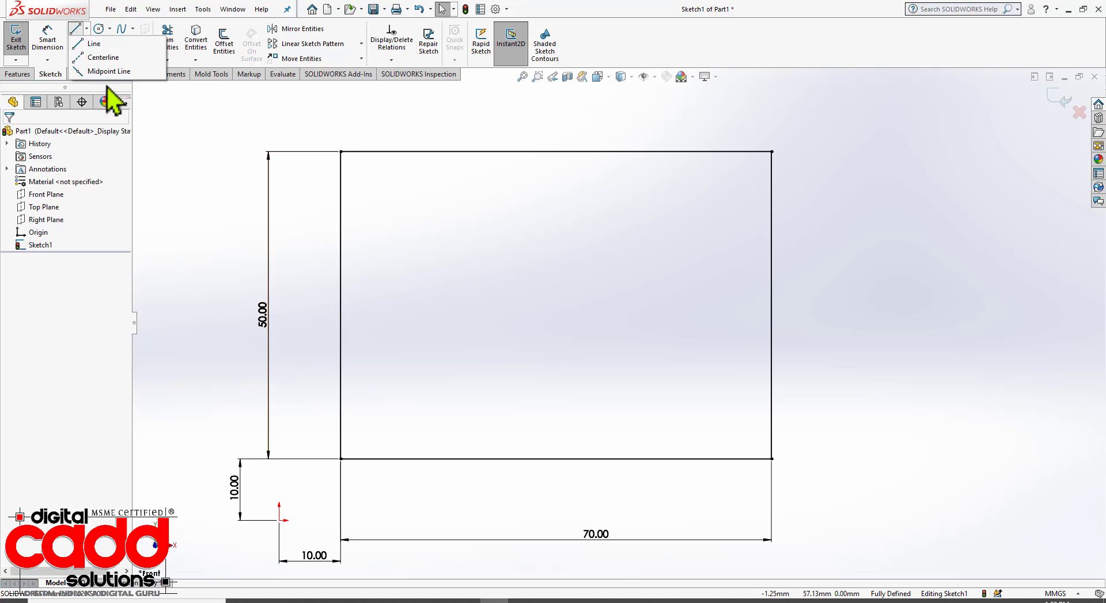
pyautogui.click(101, 54)
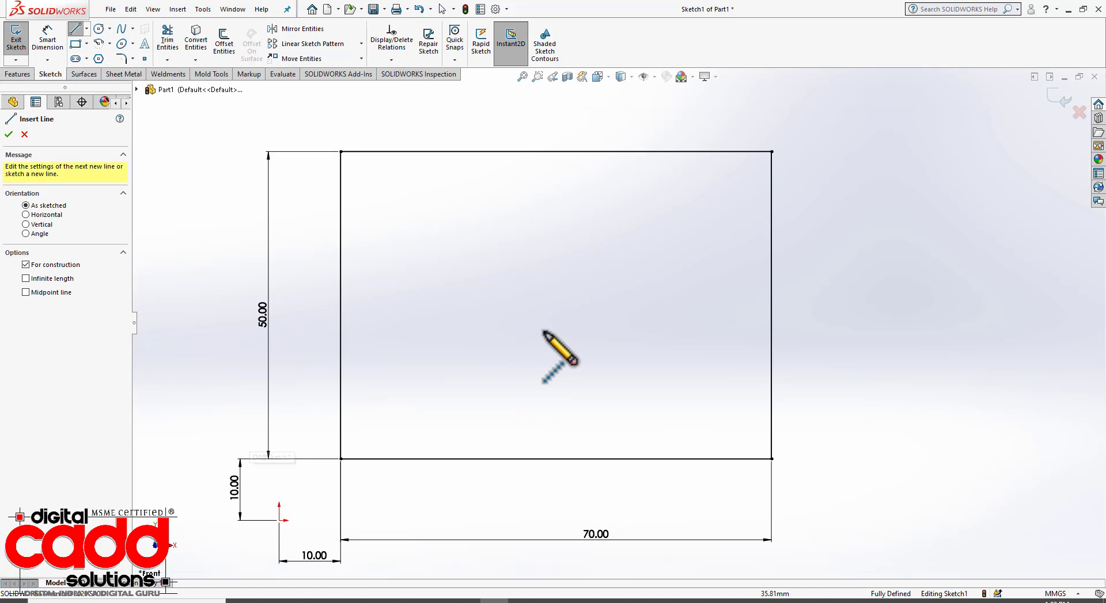
pyautogui.click(554, 151)
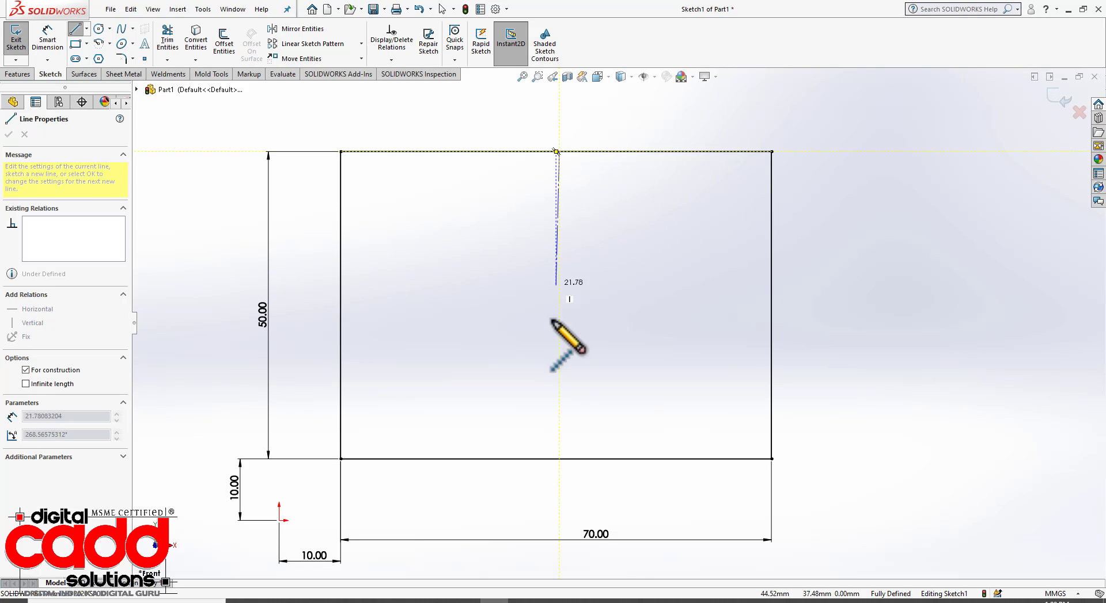
pyautogui.click(556, 459)
pyautogui.press('Escape')
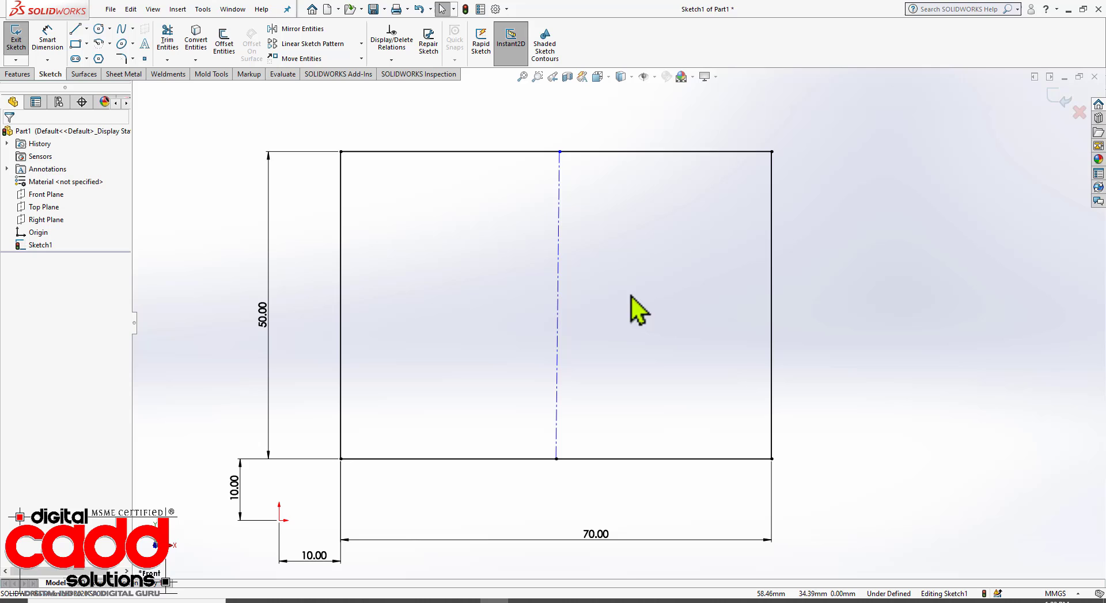
# Apply a Vertical relation to the centerline inside the rectangle
pyautogui.click(560, 171)
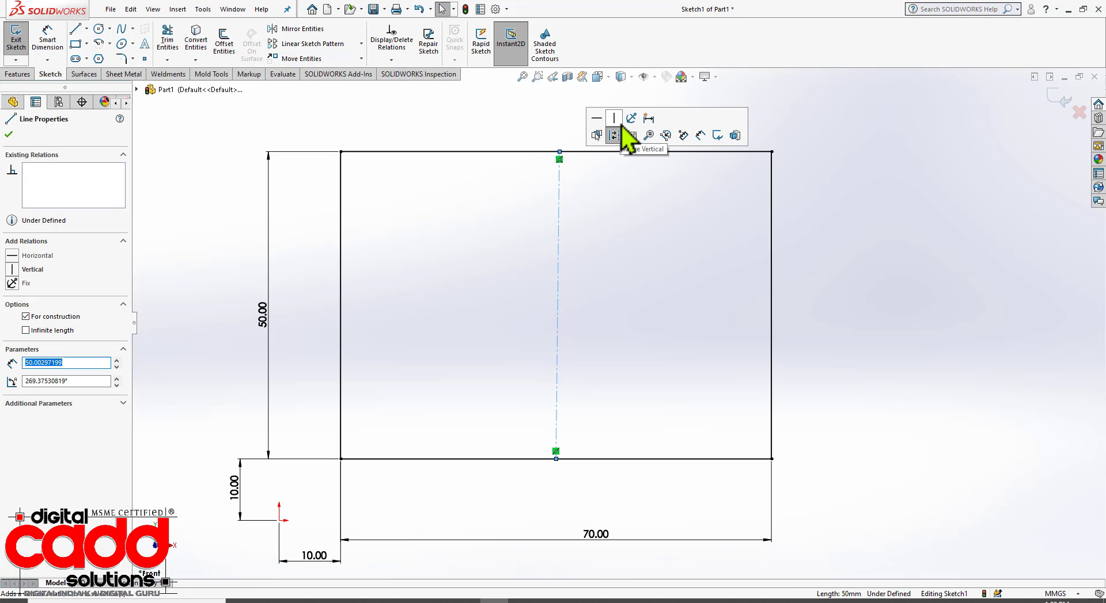
pyautogui.click(615, 118)
pyautogui.click(593, 316)
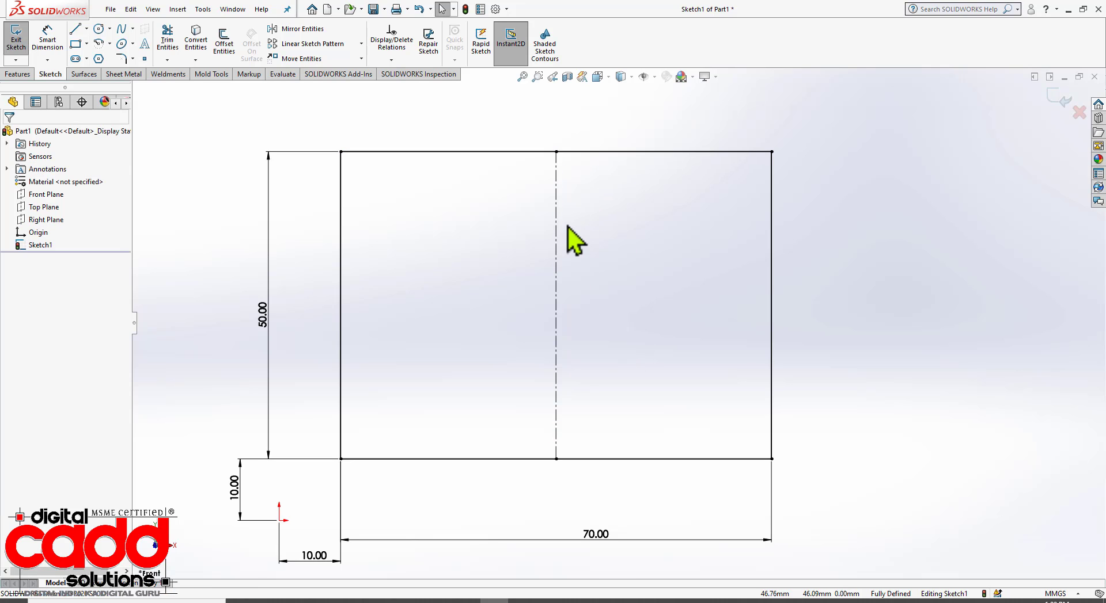
pyautogui.click(557, 335)
pyautogui.click(635, 410)
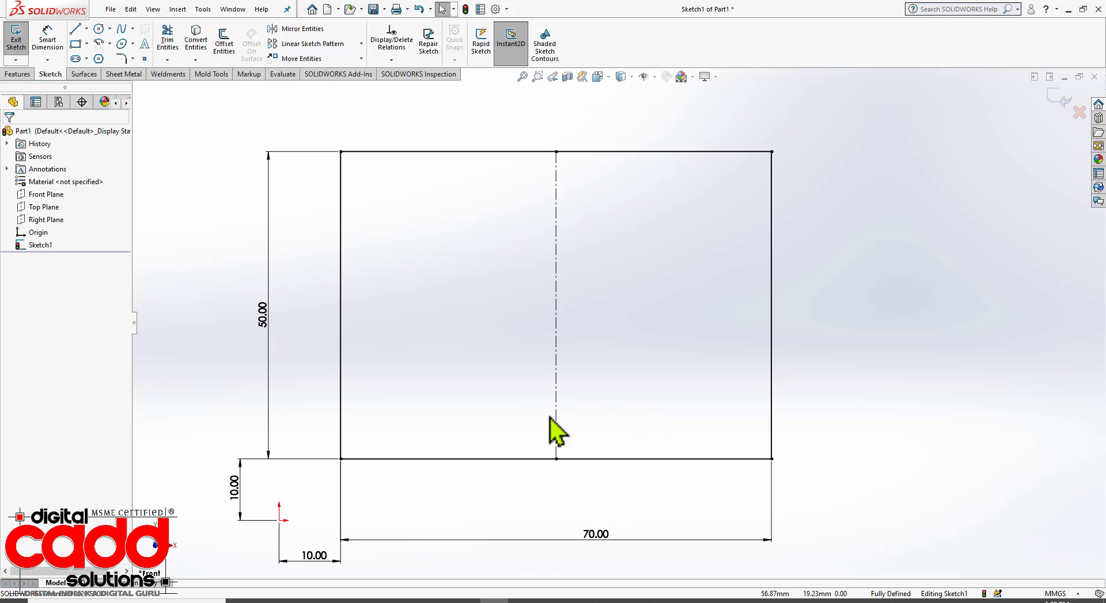
# Sketch a three-line notch about 11.5 mm high and 11.8 mm wide on the lower edge, left of the centerline
pyautogui.click(75, 29)
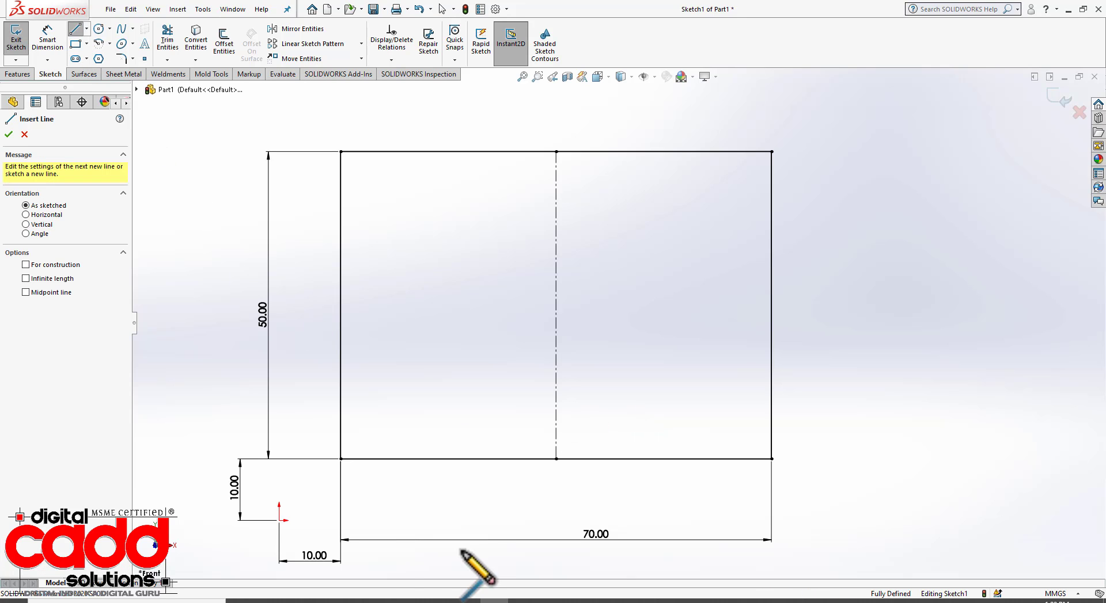
pyautogui.click(405, 459)
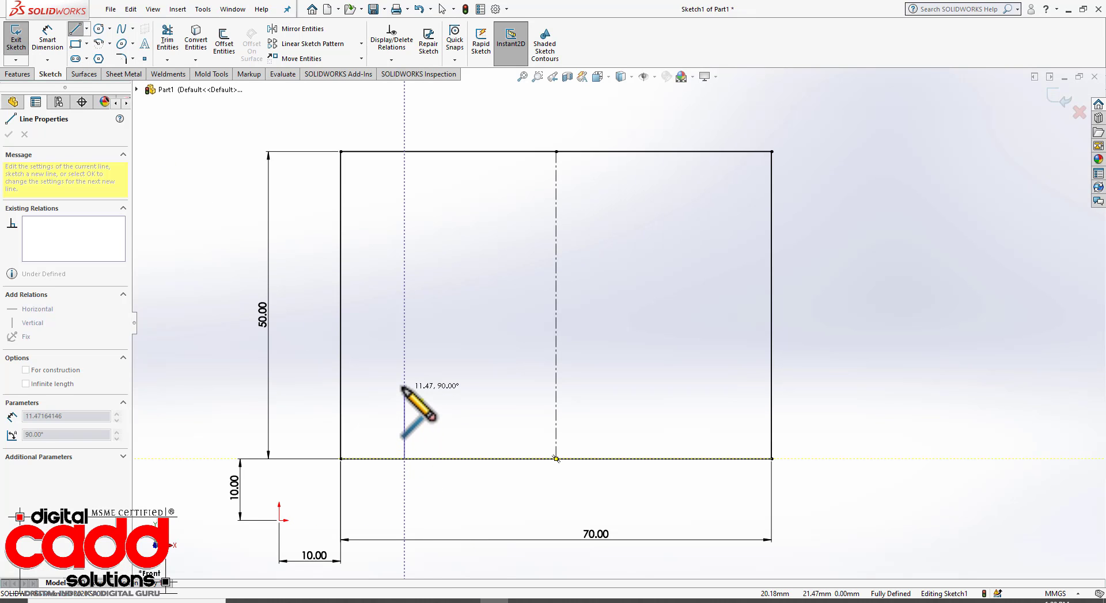
pyautogui.click(404, 389)
pyautogui.click(476, 389)
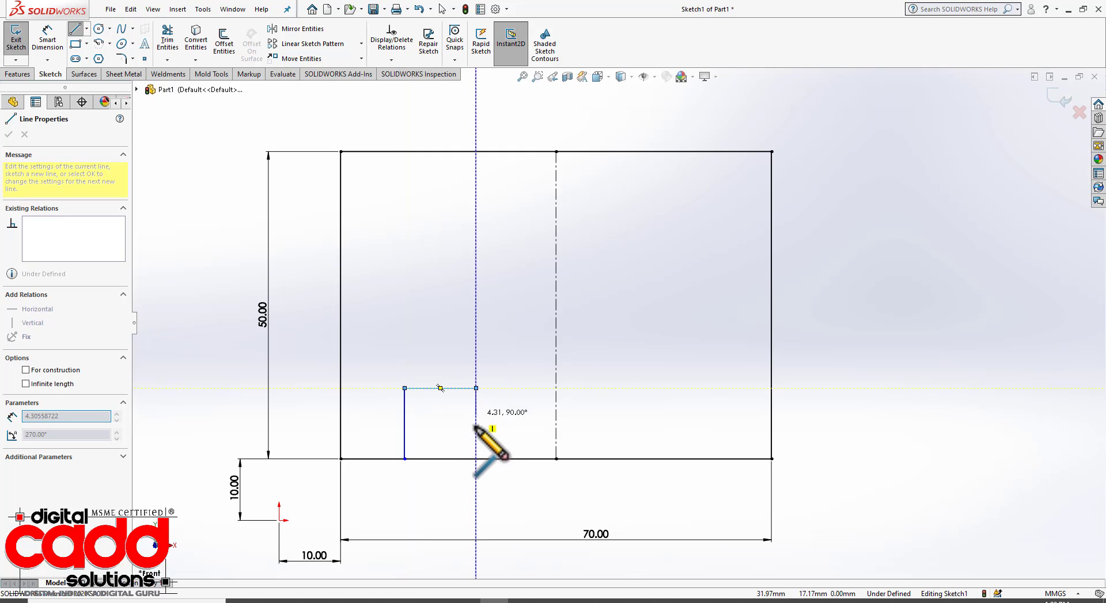
pyautogui.click(476, 459)
pyautogui.press('Escape')
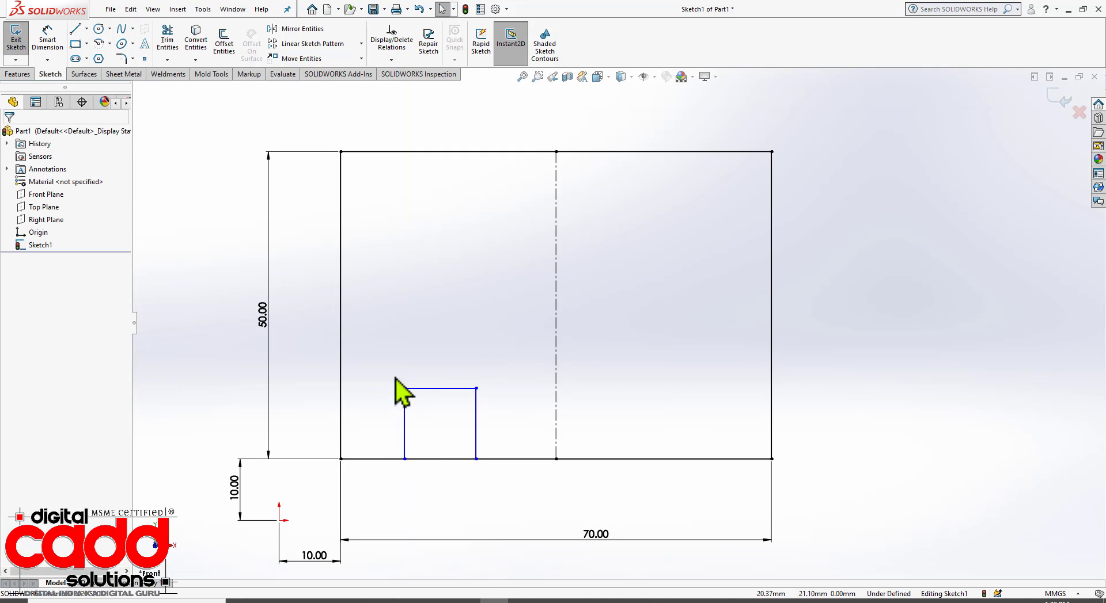
# Mirror the three notch lines about the vertical centerline, keeping the originals
pyautogui.moveTo(386, 364); pyautogui.dragTo(495, 492)
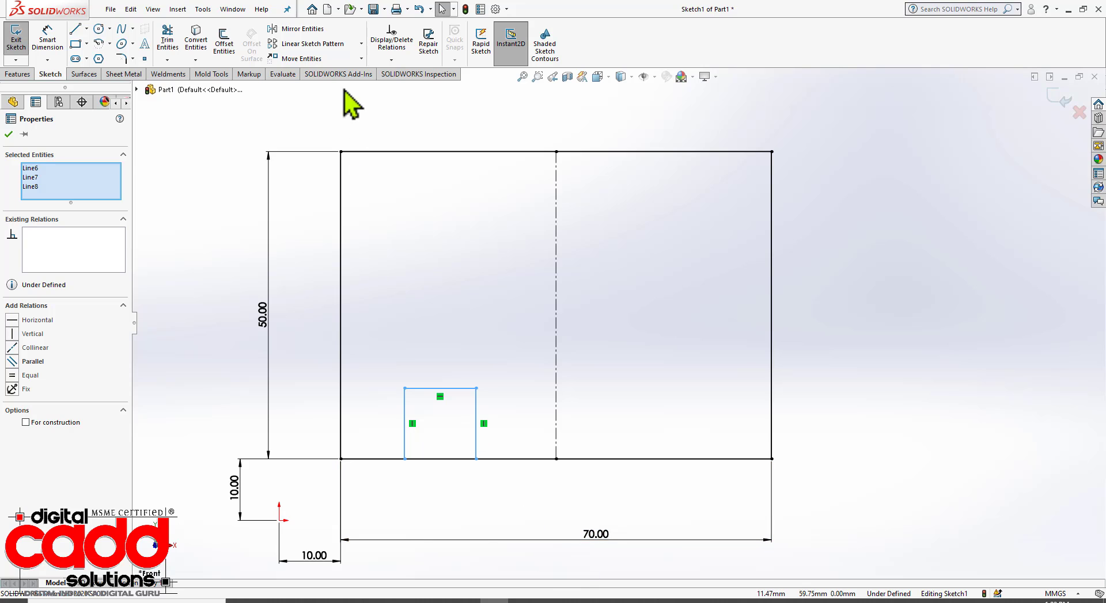
pyautogui.click(317, 31)
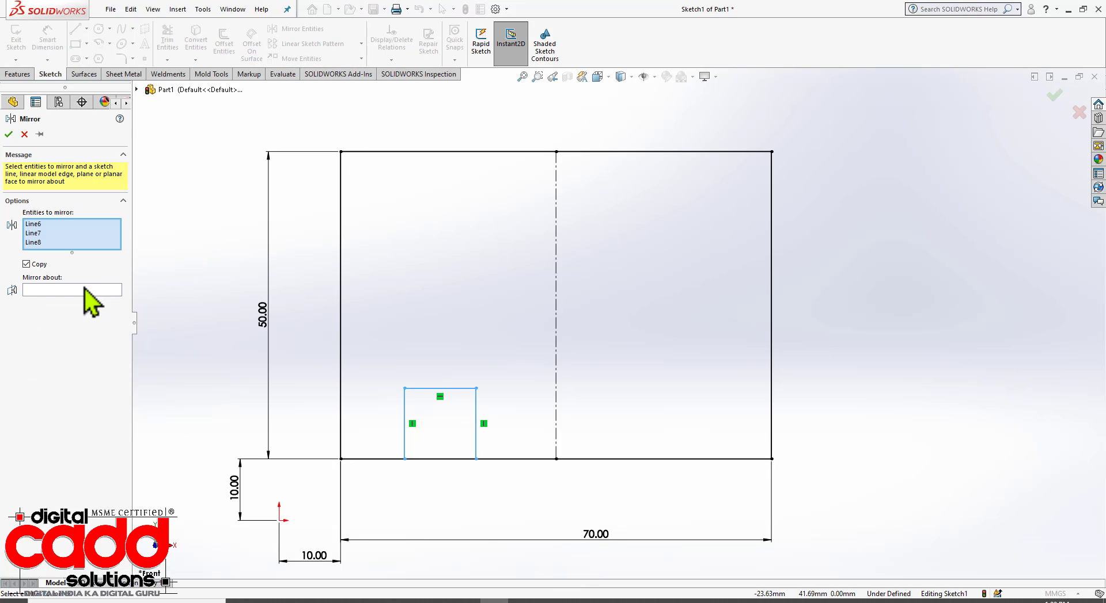
pyautogui.click(84, 290)
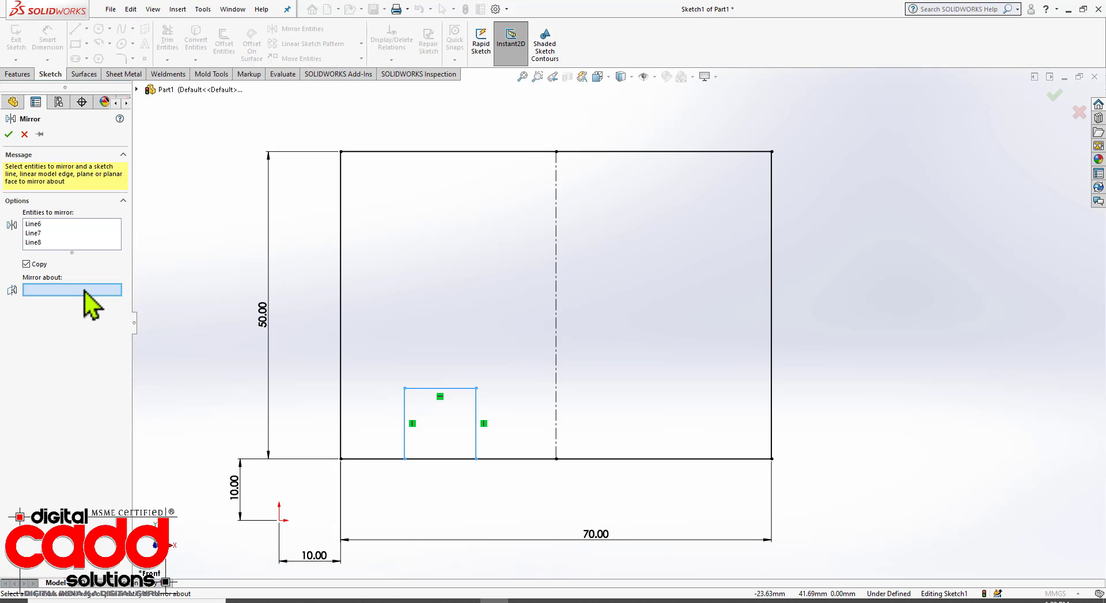
pyautogui.click(558, 231)
pyautogui.click(8, 134)
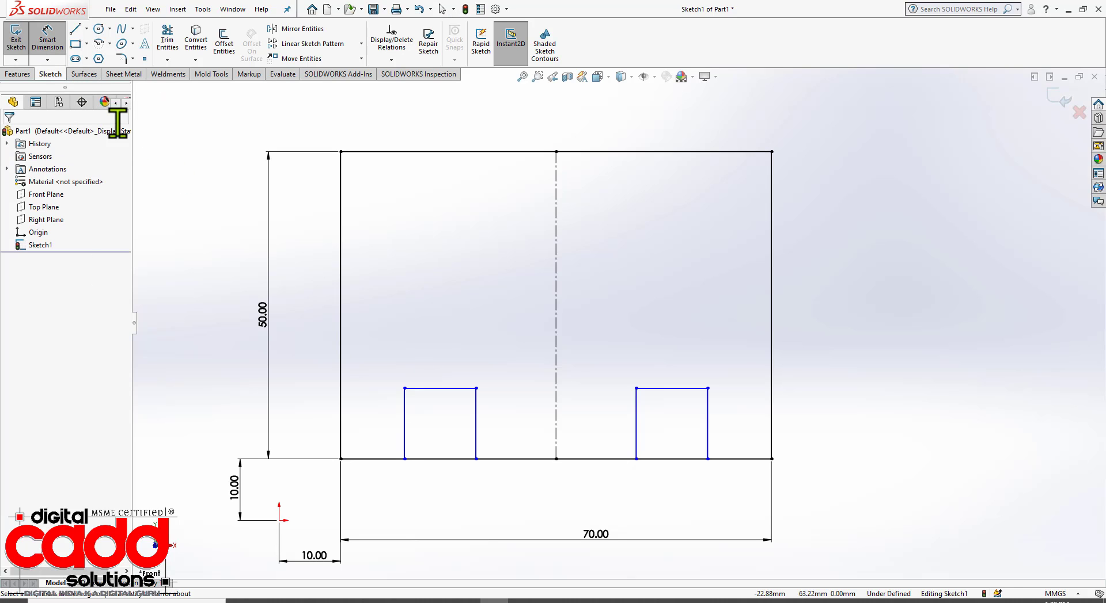
# Trim away the lower-edge segments inside both notches with Trim to closest, accepting deletion of the affected relation
pyautogui.click(167, 39)
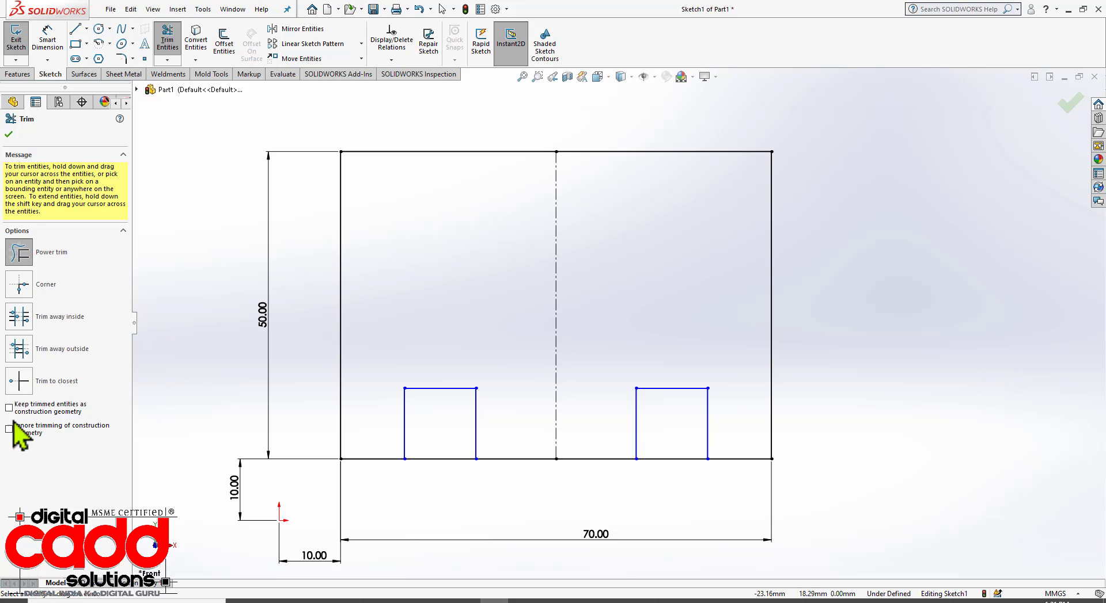
pyautogui.click(23, 385)
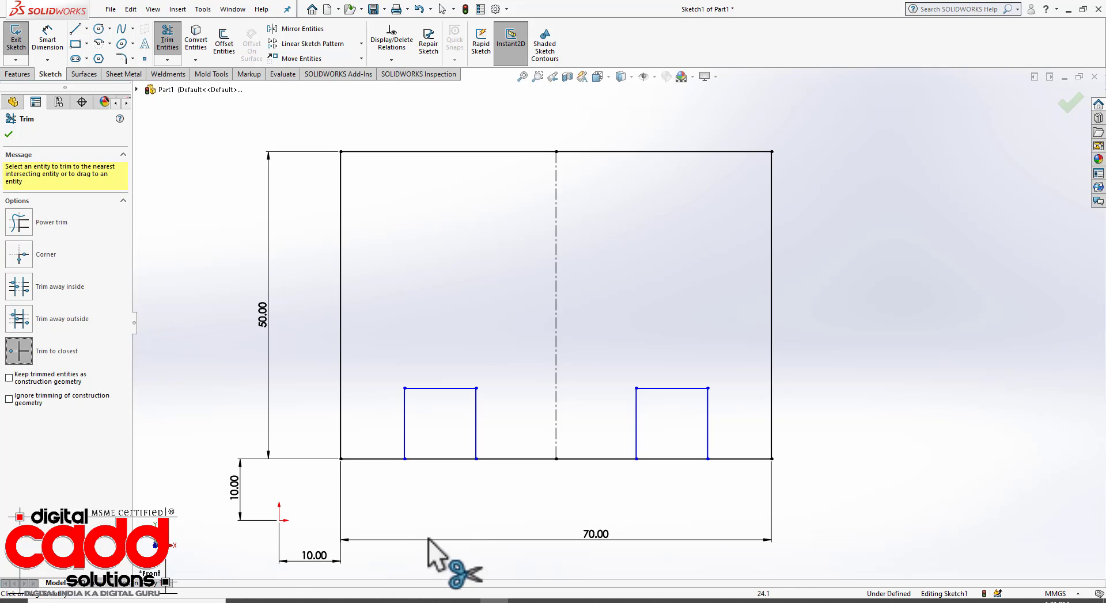
pyautogui.click(440, 459)
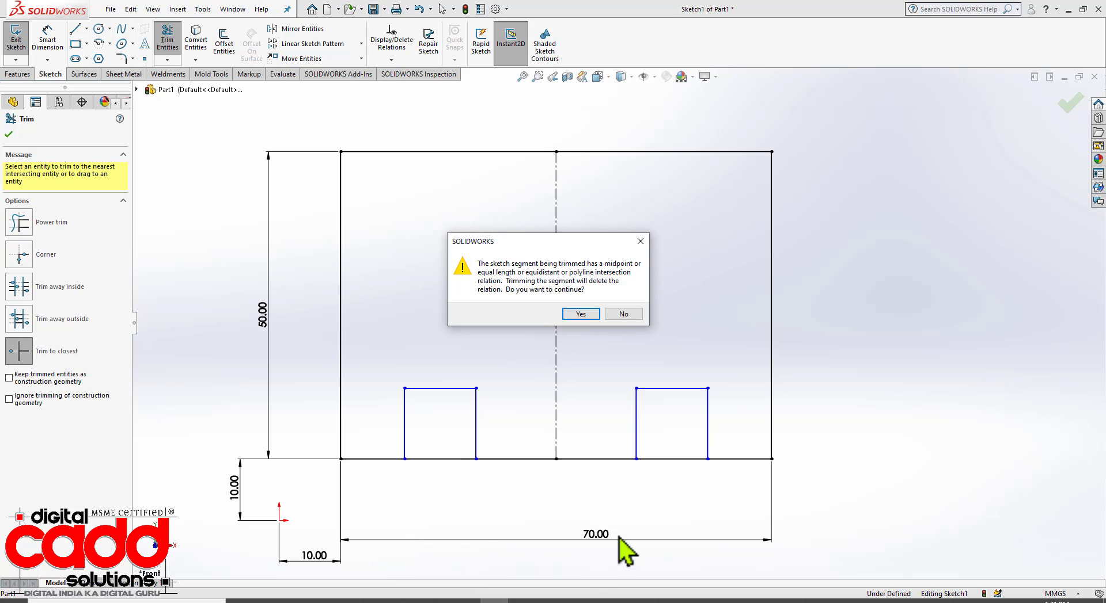
pyautogui.click(580, 314)
pyautogui.click(669, 459)
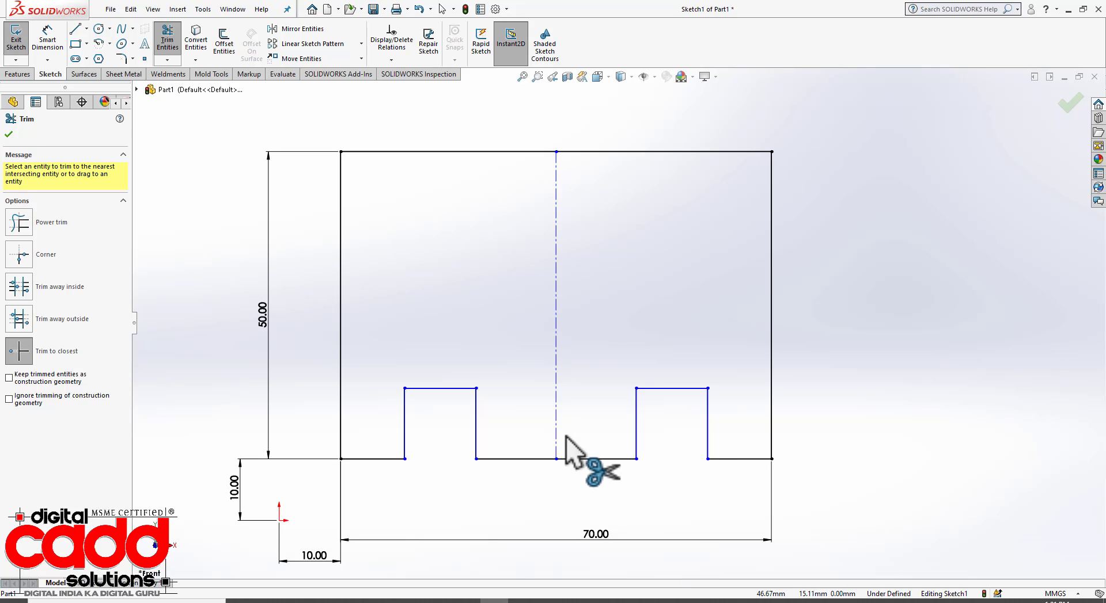
pyautogui.press('Escape')
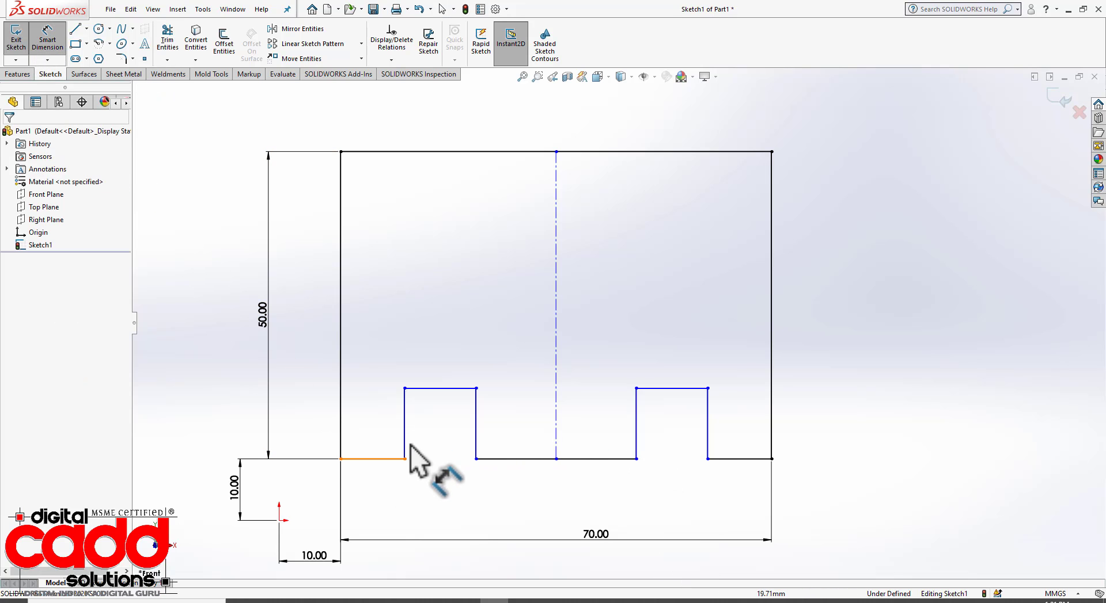
# Dimension the height of the left notch's outer vertical line as 10 mm
pyautogui.moveTo(405, 433); pyautogui.dragTo(307, 429)
pyautogui.click(307, 427)
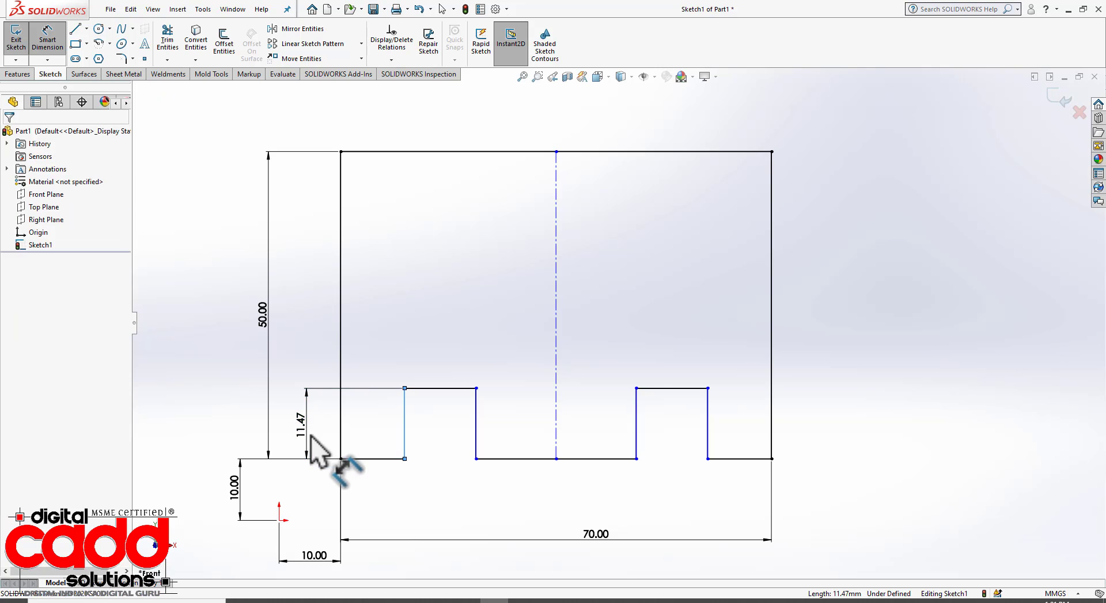
pyautogui.write('10.00mm')
pyautogui.press('Return')
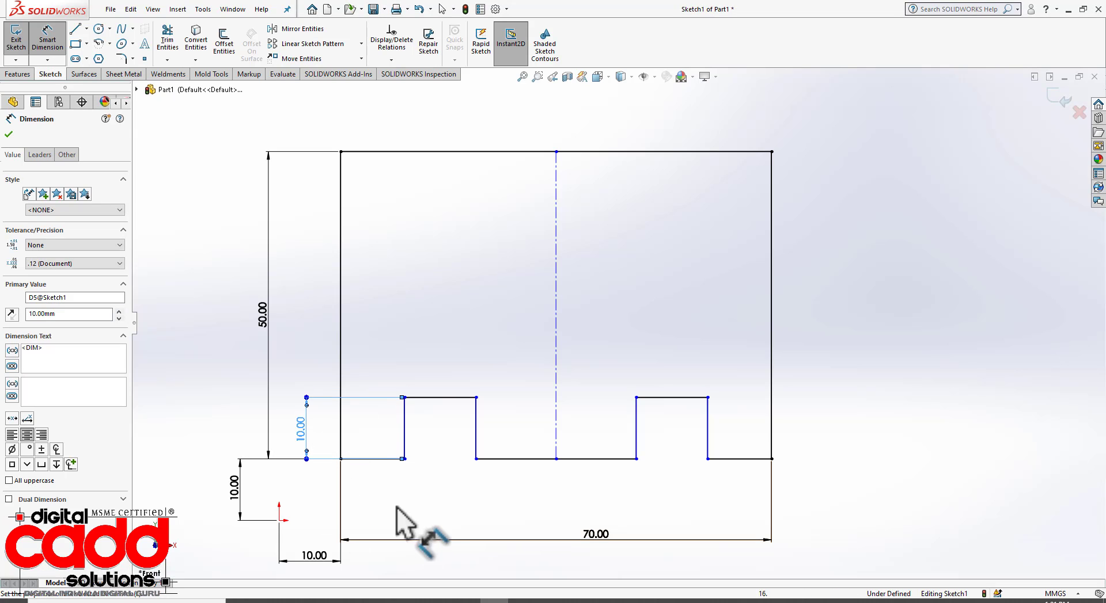
pyautogui.click(417, 495)
pyautogui.press('Escape')
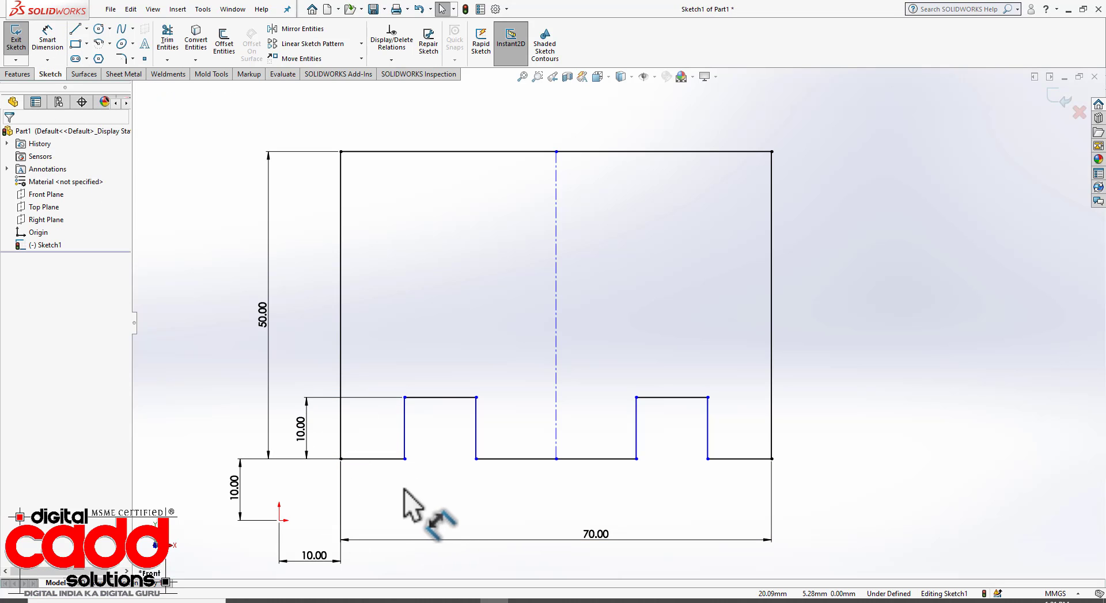
# Add equal relations between the left notch's outer side and its top line, and between that top line and the adjoining lower-left edge segment
pyautogui.click(404, 450)
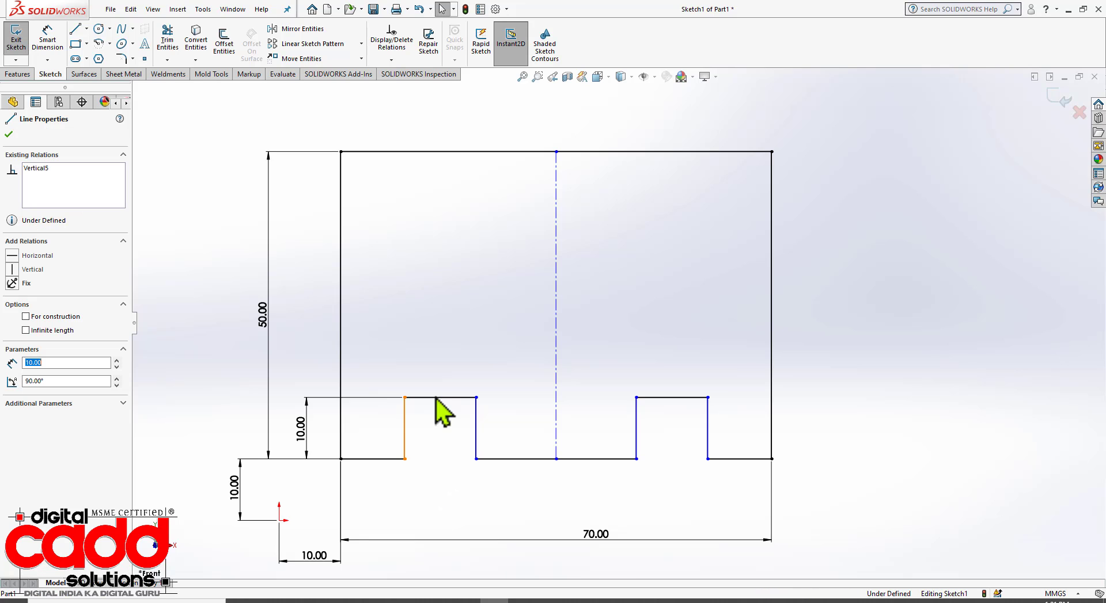
pyautogui.keyDown('ctrl'); pyautogui.click(457, 397); pyautogui.keyUp('ctrl')
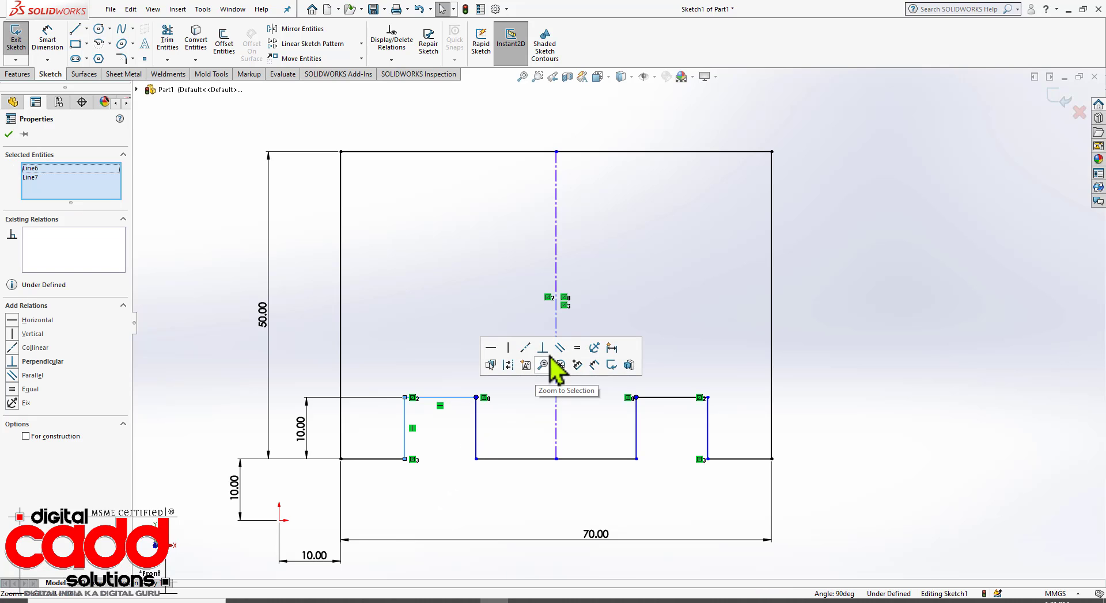
pyautogui.click(577, 349)
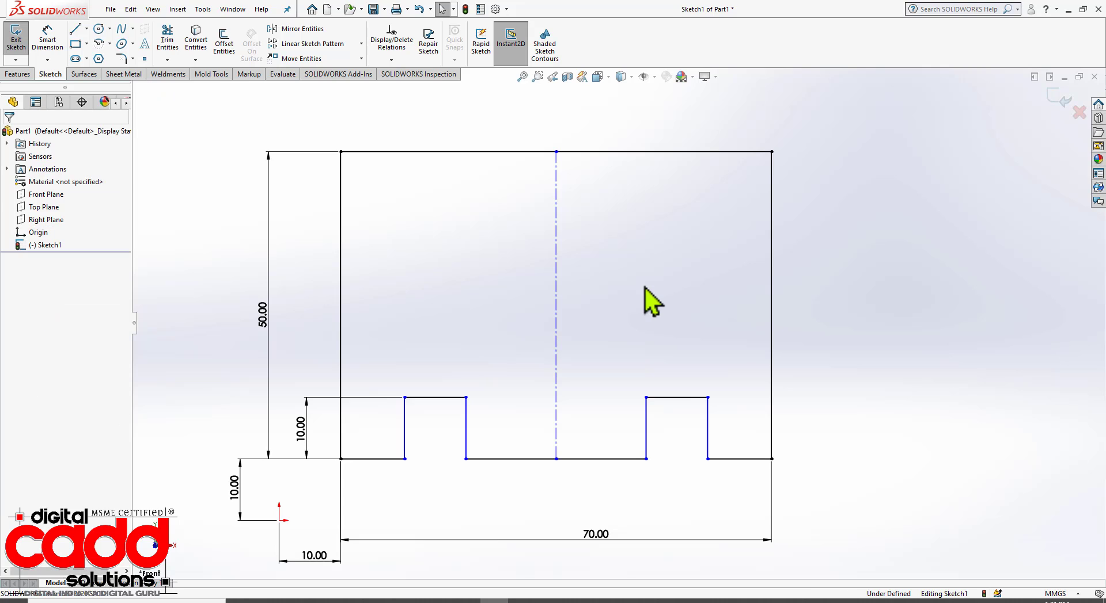
pyautogui.click(453, 397)
pyautogui.keyDown('ctrl'); pyautogui.click(395, 459); pyautogui.keyUp('ctrl')
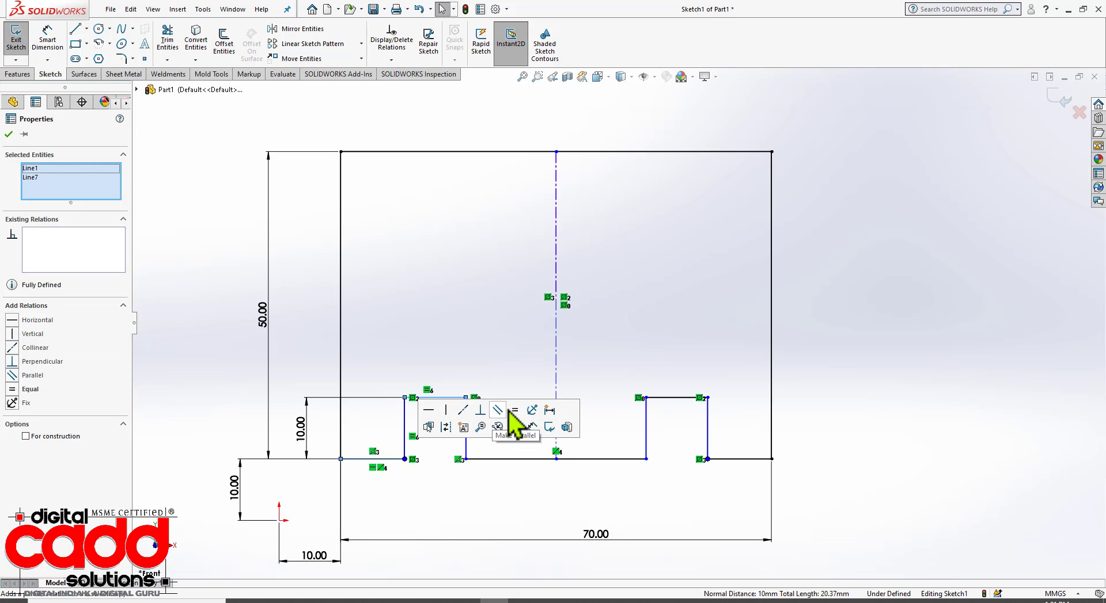
pyautogui.click(519, 413)
pyautogui.click(459, 496)
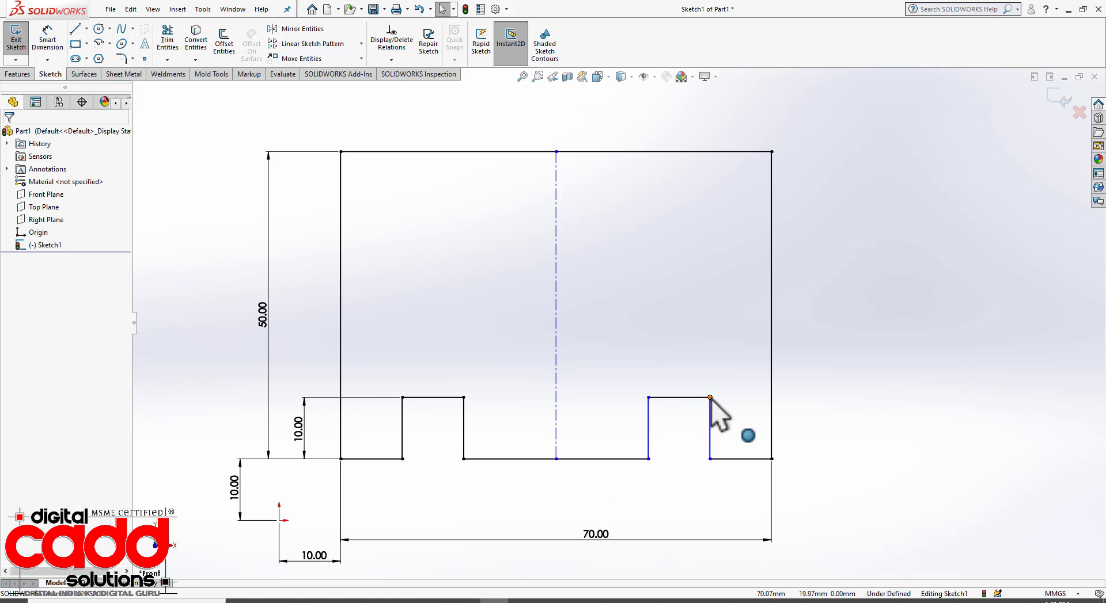
# Dimension the lower-edge segment between the two notches as 30 mm
pyautogui.moveTo(710, 398); pyautogui.dragTo(690, 415)
pyautogui.click(641, 279)
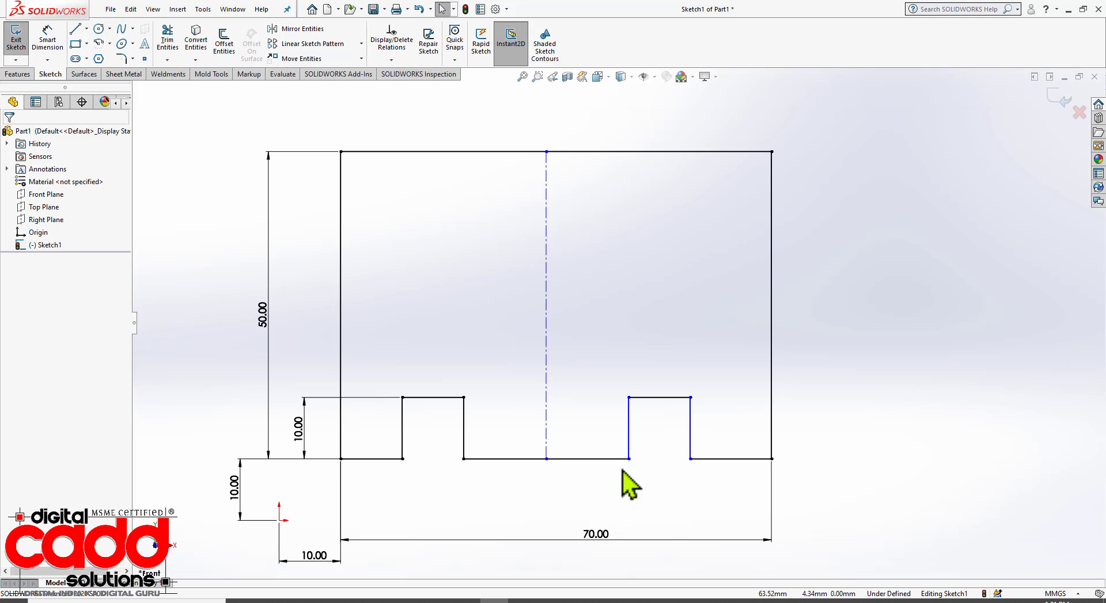
pyautogui.click(47, 40)
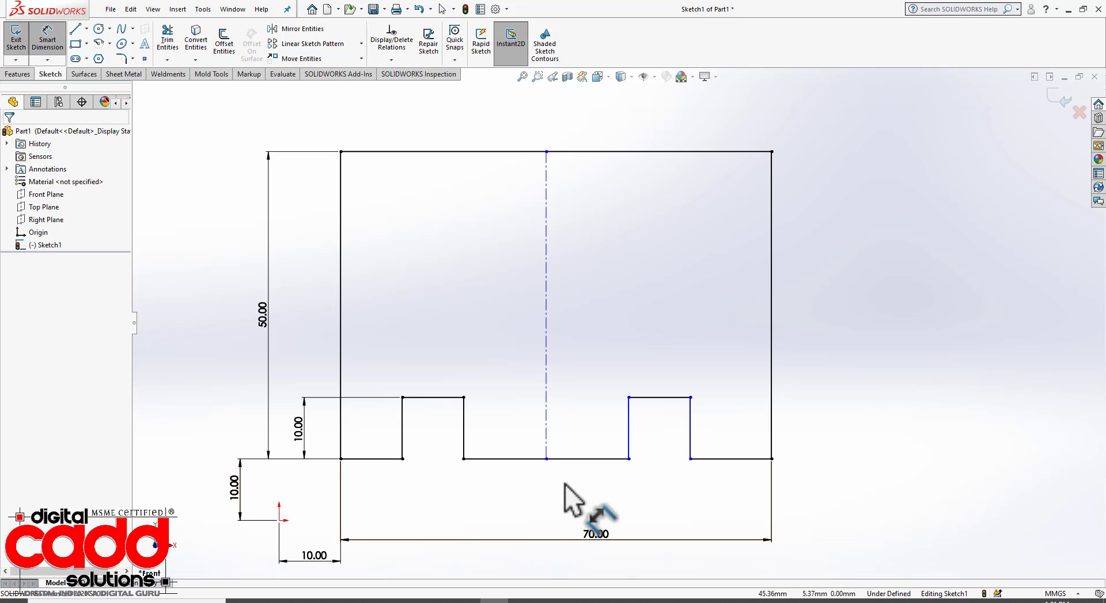
pyautogui.click(575, 459)
pyautogui.click(539, 501)
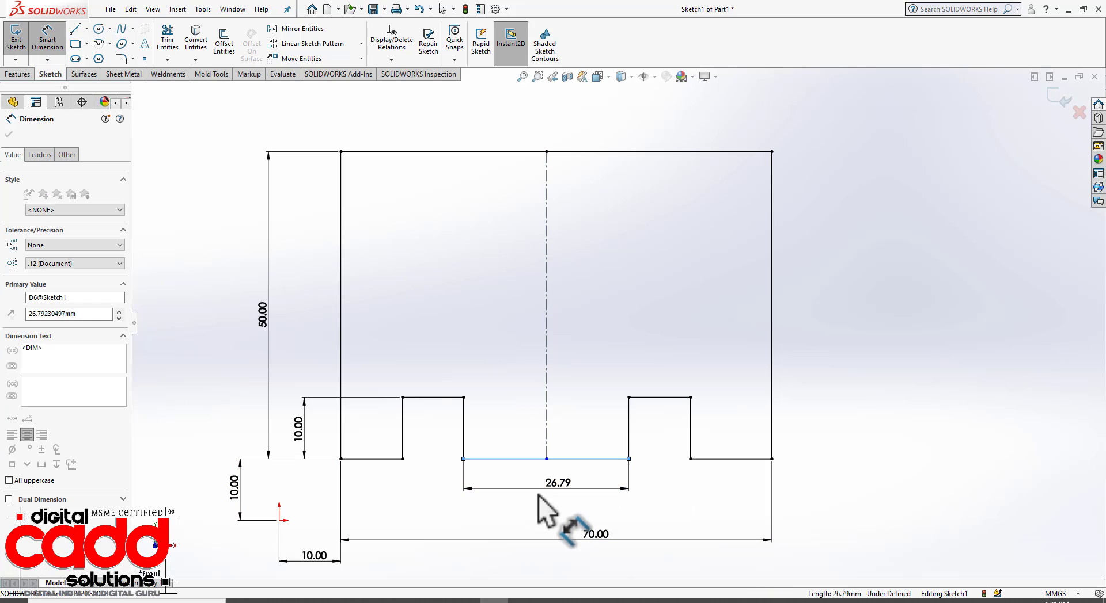
pyautogui.write('30')
pyautogui.press('Return')
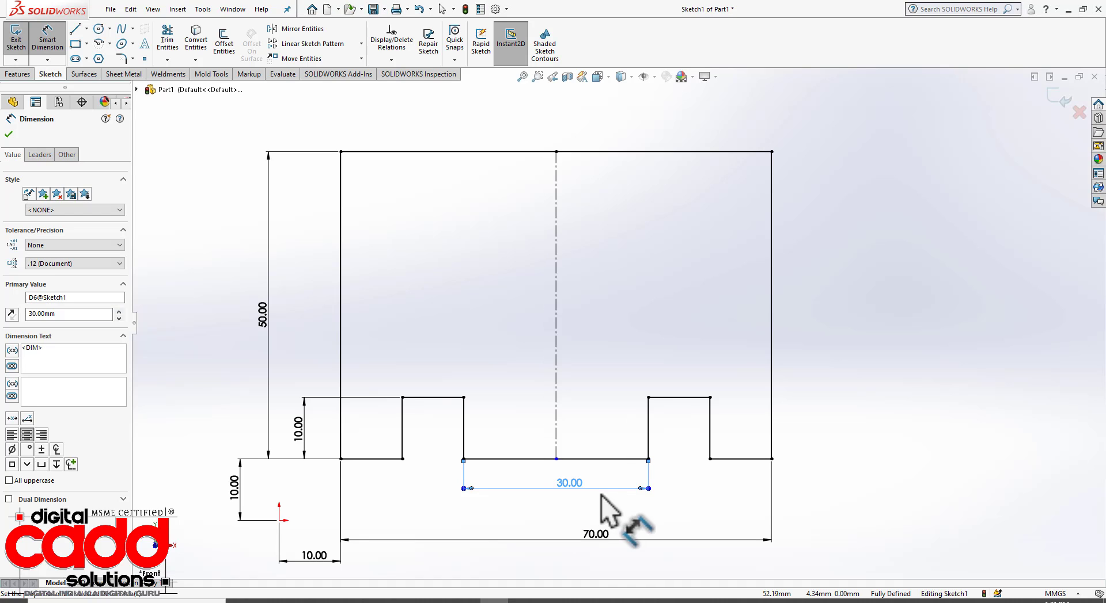
pyautogui.click(517, 496)
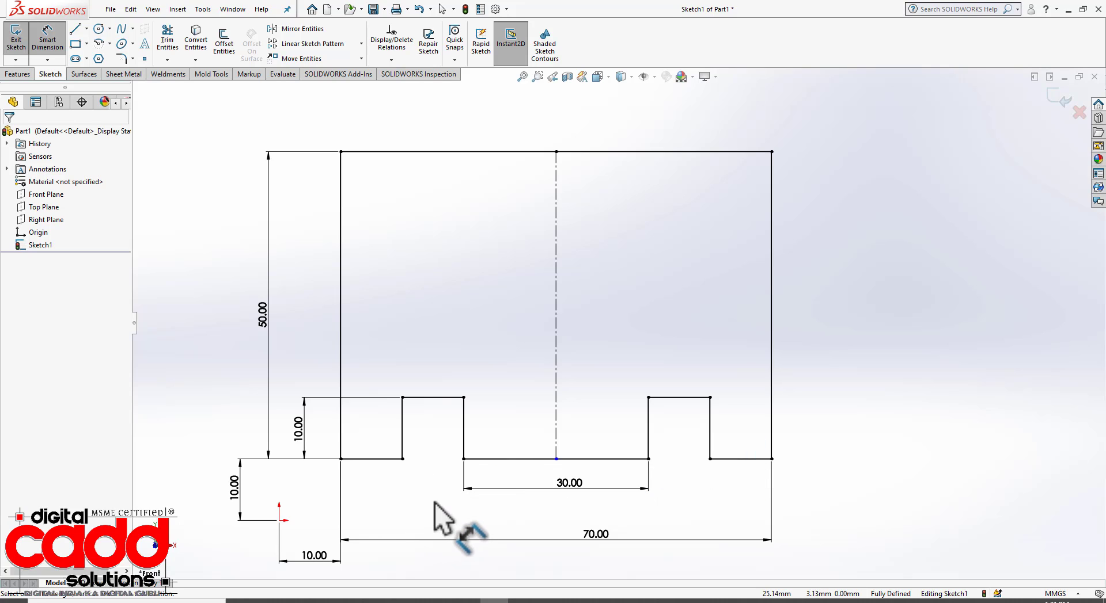
pyautogui.press('Escape')
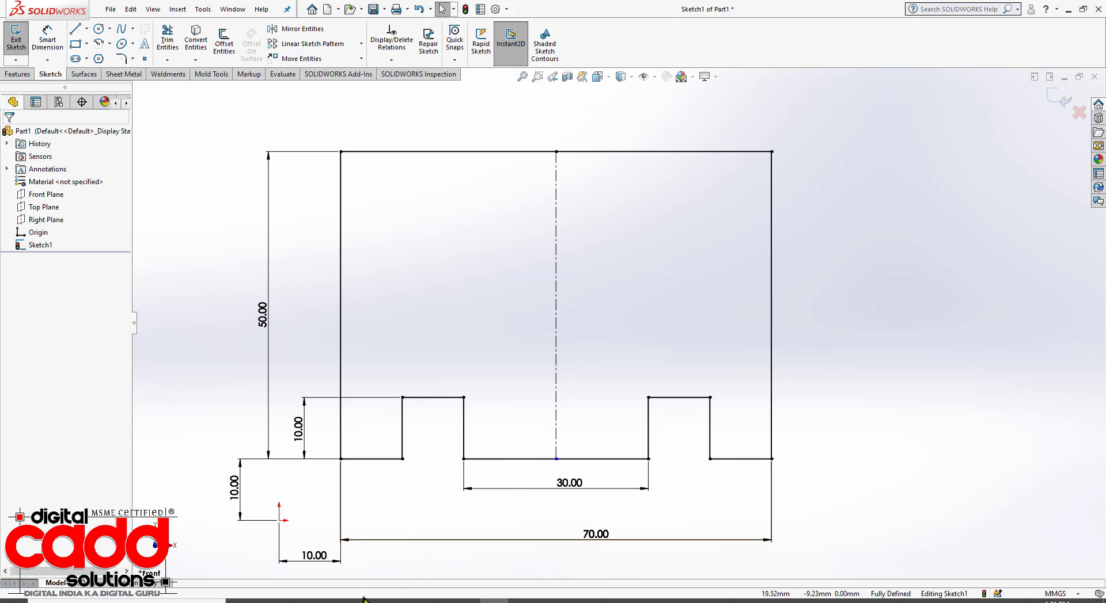
# Check Figure 4-60 in the PDF, apply 10 mm equal-distance sketch chamfers to both upper corners, and move the 50 mm dimension outward
pyautogui.click(325, 601)
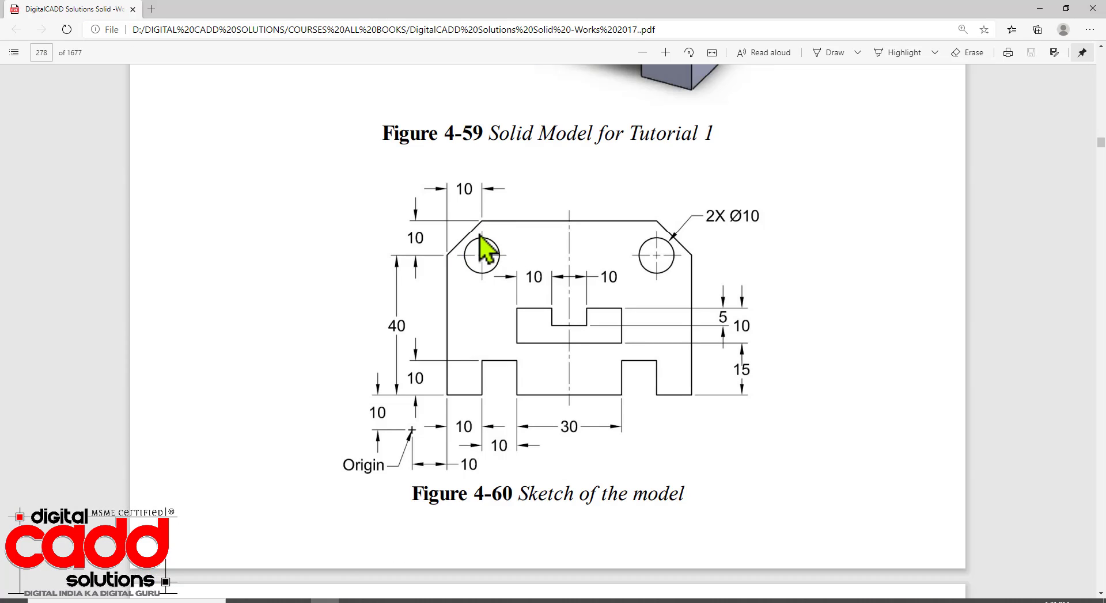
pyautogui.click(494, 602)
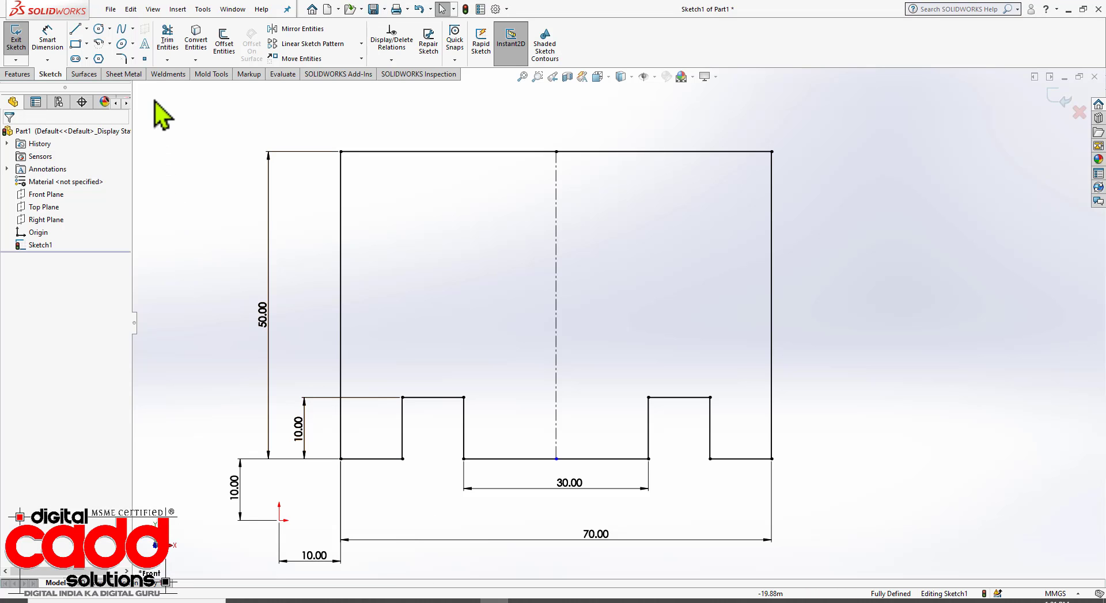
pyautogui.click(134, 58)
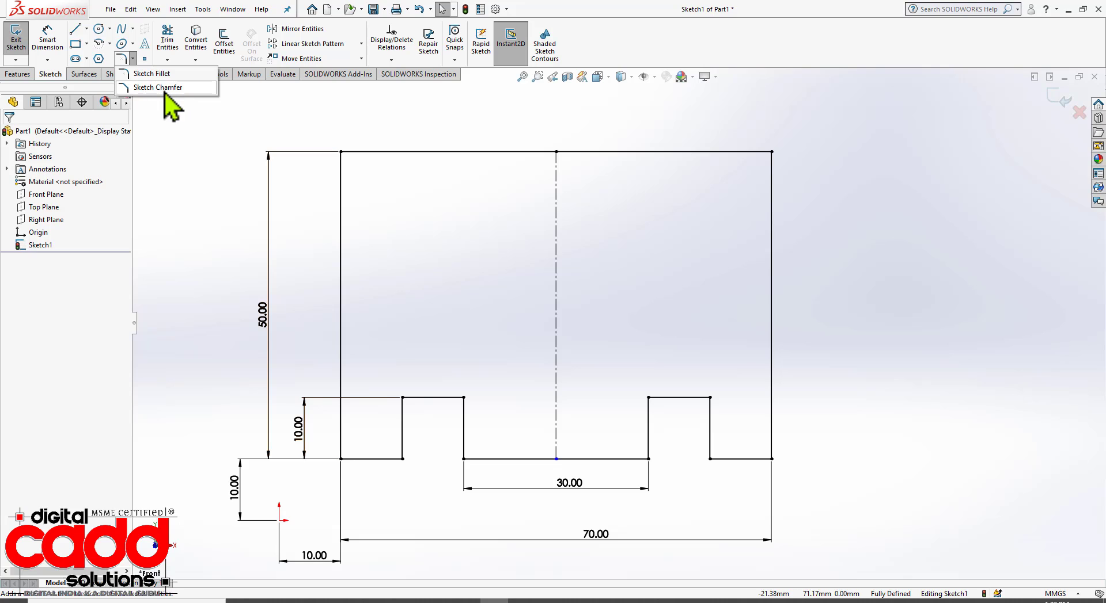
pyautogui.click(164, 88)
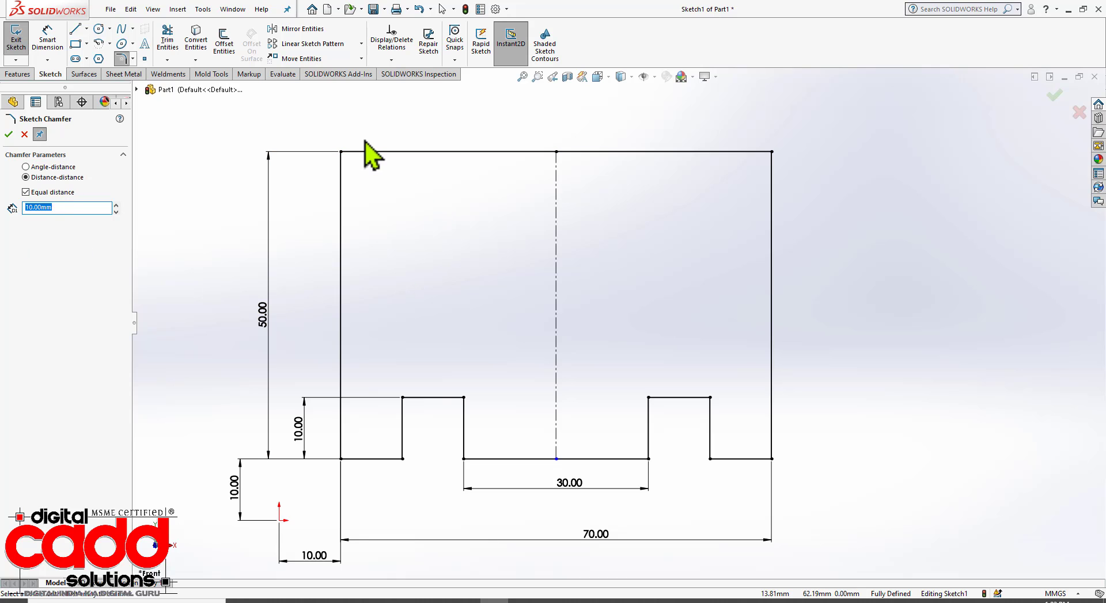
pyautogui.click(342, 154)
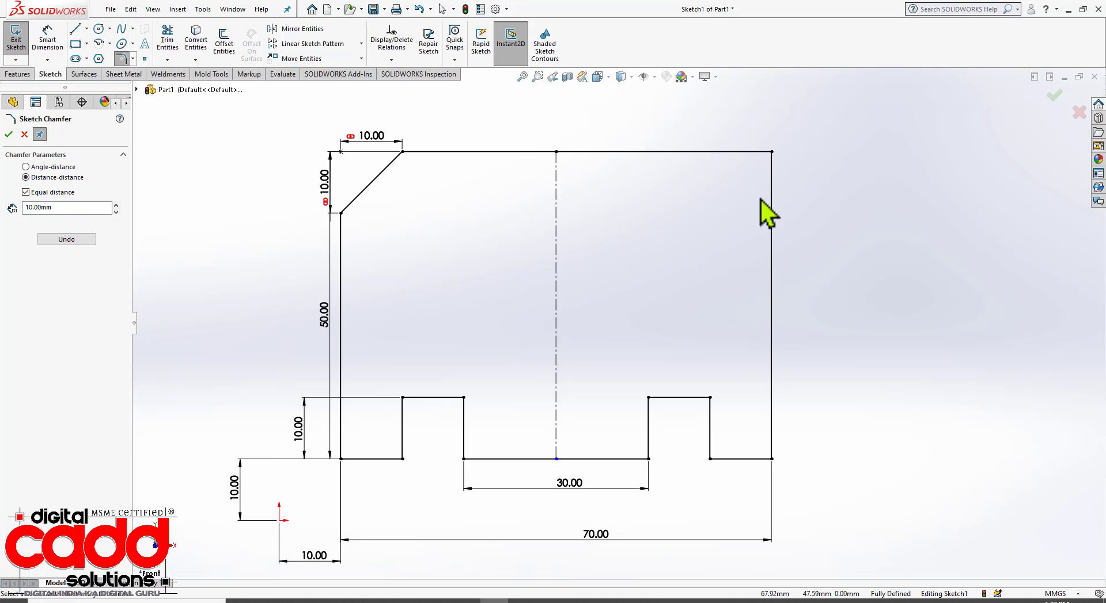
pyautogui.click(772, 152)
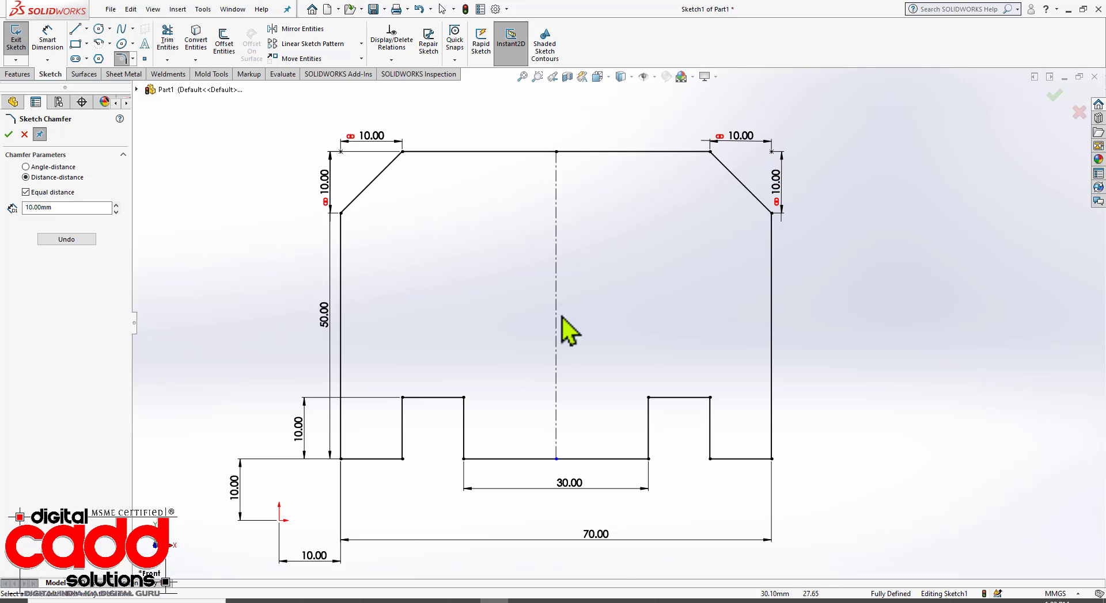
pyautogui.click(9, 134)
pyautogui.moveTo(333, 357); pyautogui.dragTo(277, 363)
pyautogui.click(317, 278)
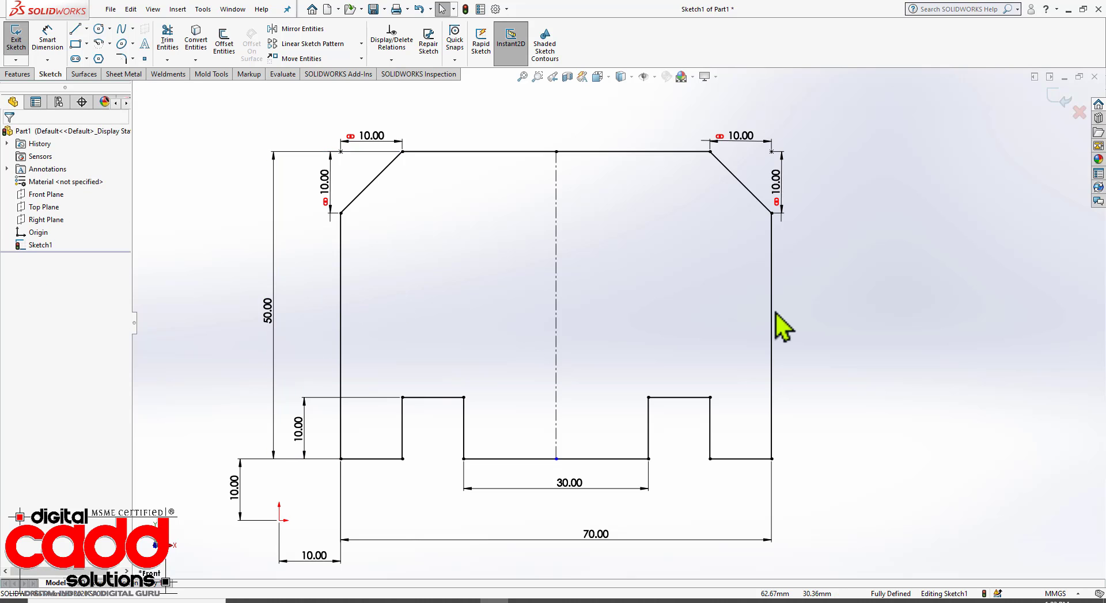
# Sketch a circle about 8 mm in diameter inside the upper-left part of the profile
pyautogui.scroll(-2, 770, 115)
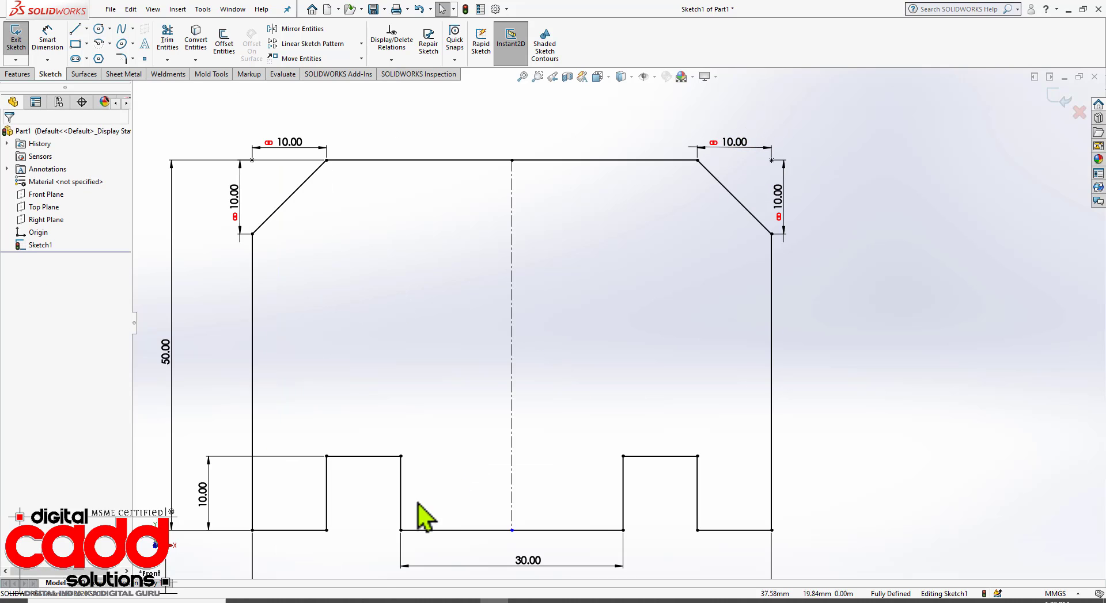
pyautogui.click(98, 33)
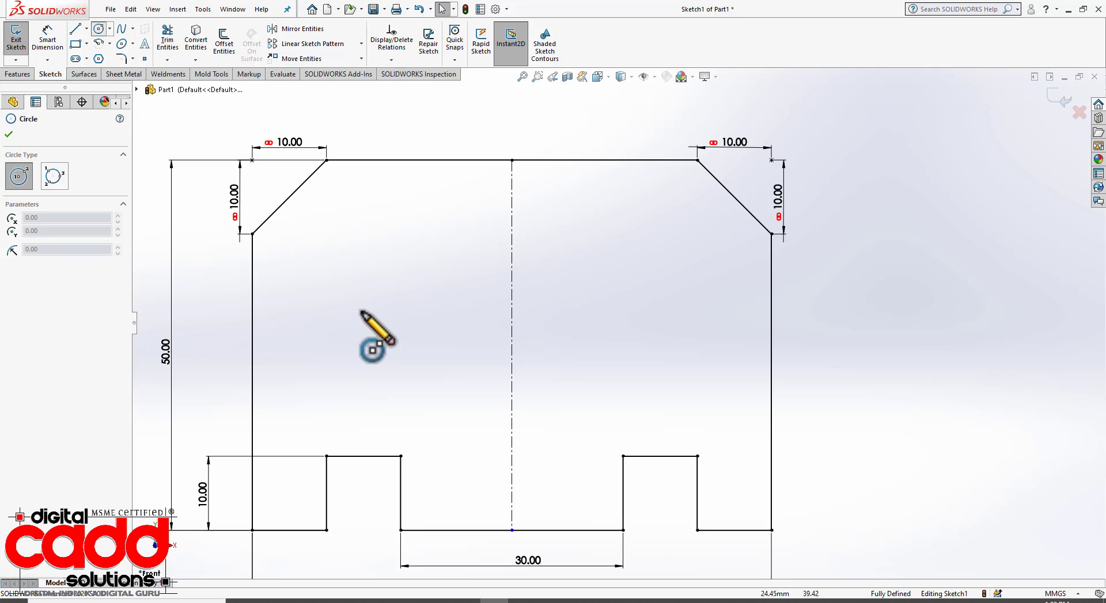
pyautogui.click(368, 300)
pyautogui.click(390, 321)
pyautogui.press('Escape')
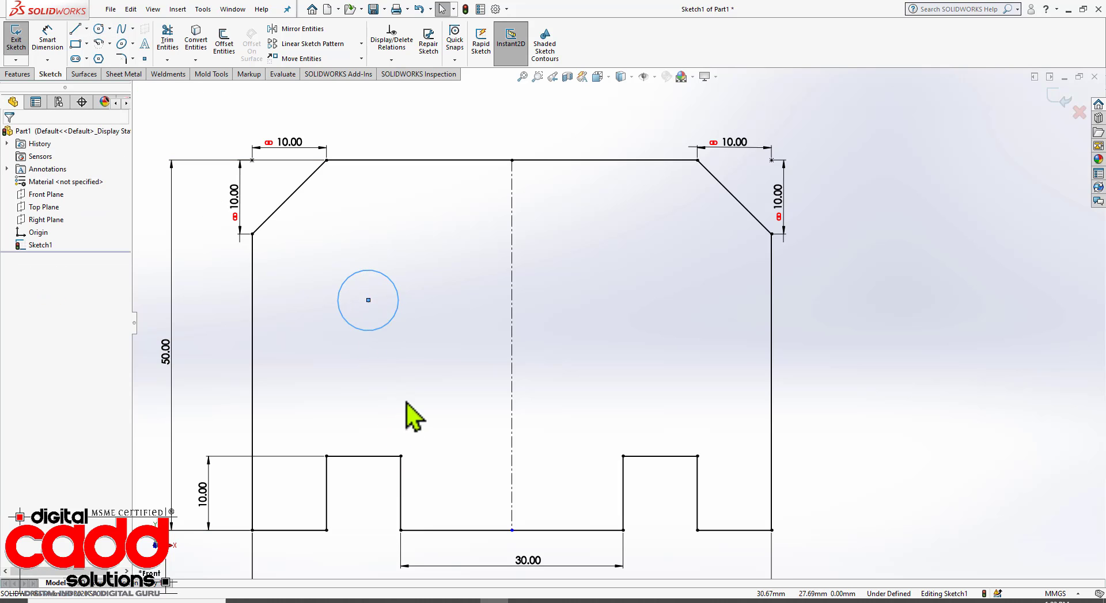
# Align the circle's center vertically with the left chamfer's upper endpoint and horizontally with its lower endpoint
pyautogui.click(368, 301)
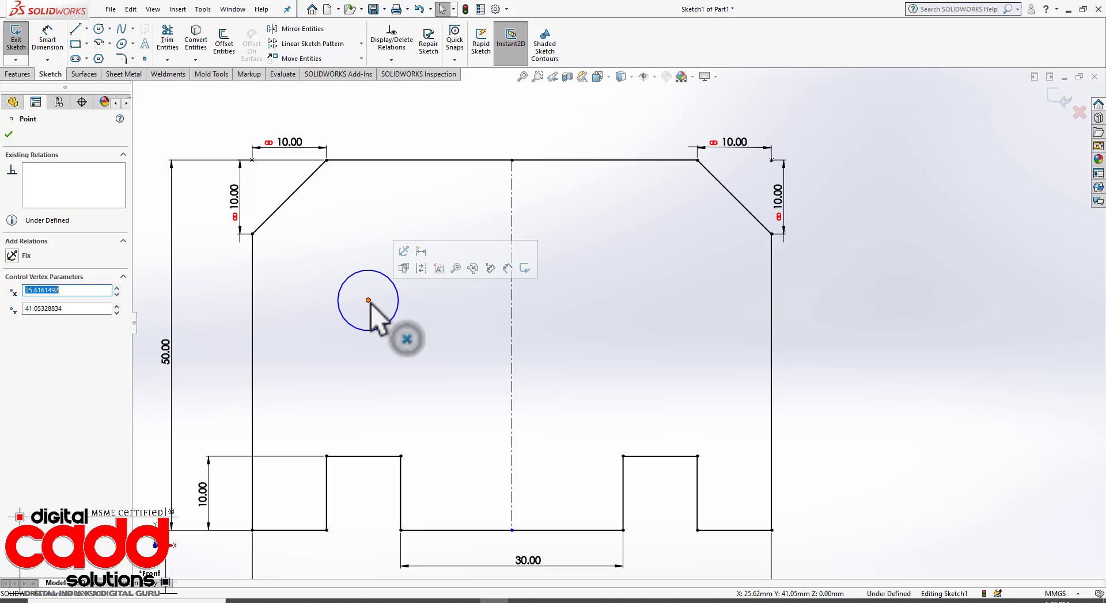
pyautogui.keyDown('ctrl'); pyautogui.click(327, 160); pyautogui.keyUp('ctrl')
pyautogui.click(380, 110)
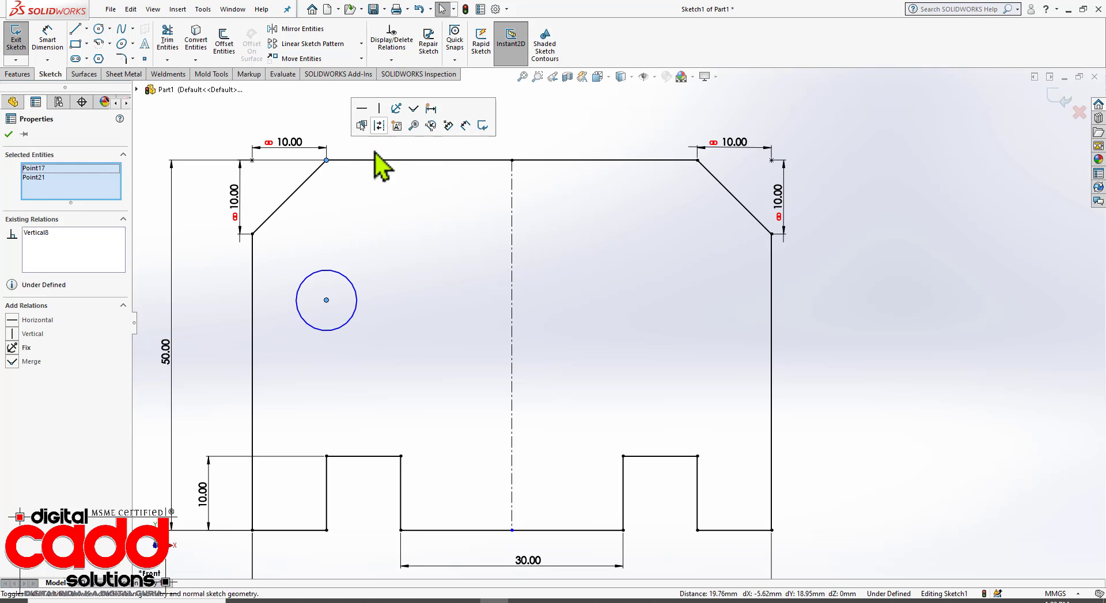
pyautogui.click(326, 300)
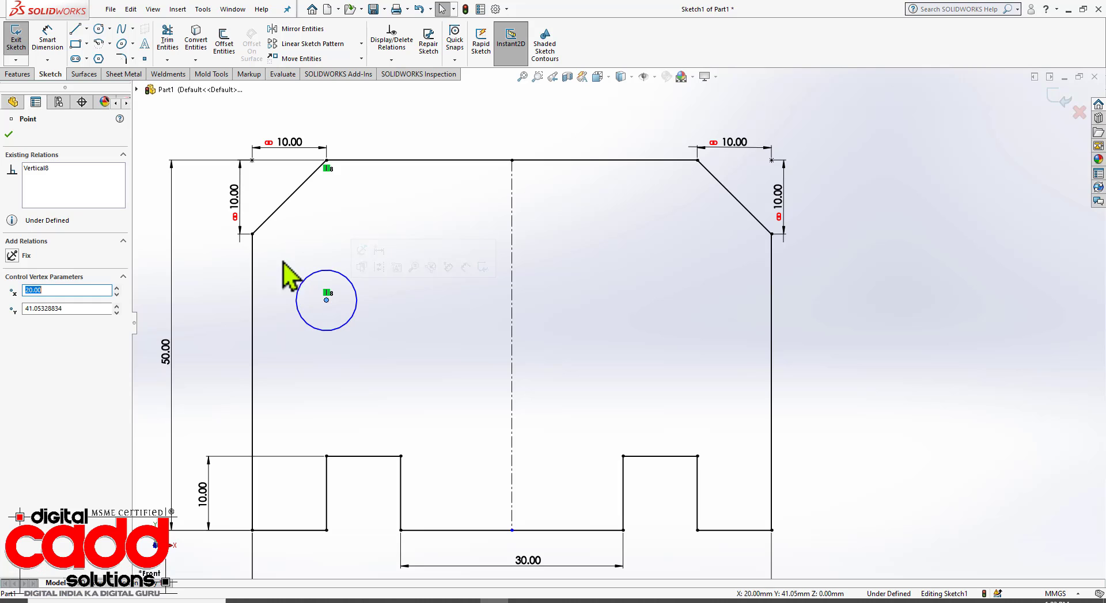
pyautogui.keyDown('ctrl'); pyautogui.click(252, 234); pyautogui.keyUp('ctrl')
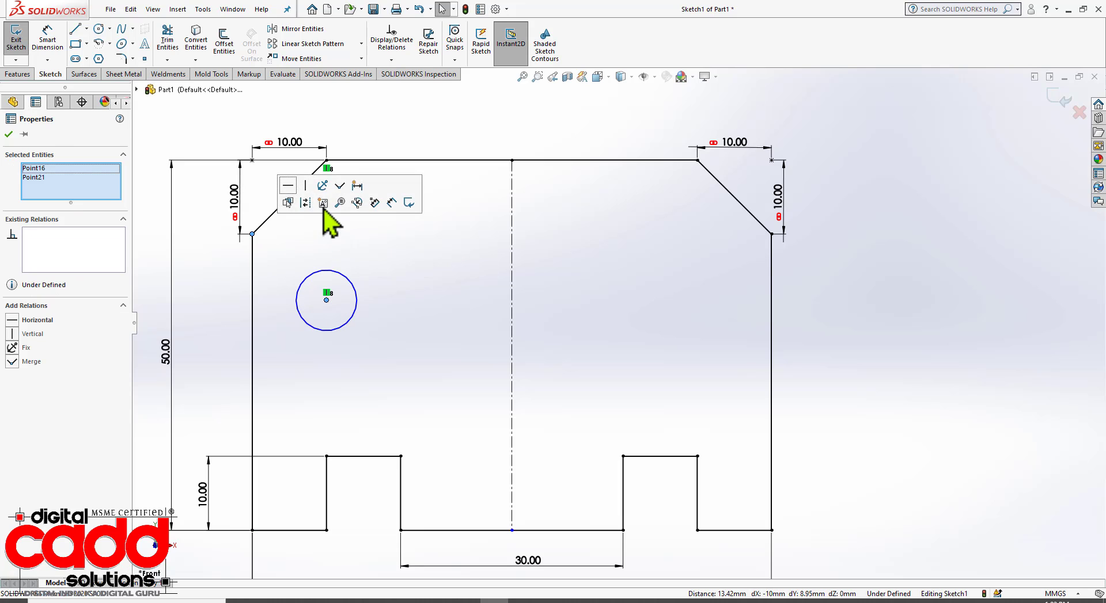
pyautogui.click(288, 187)
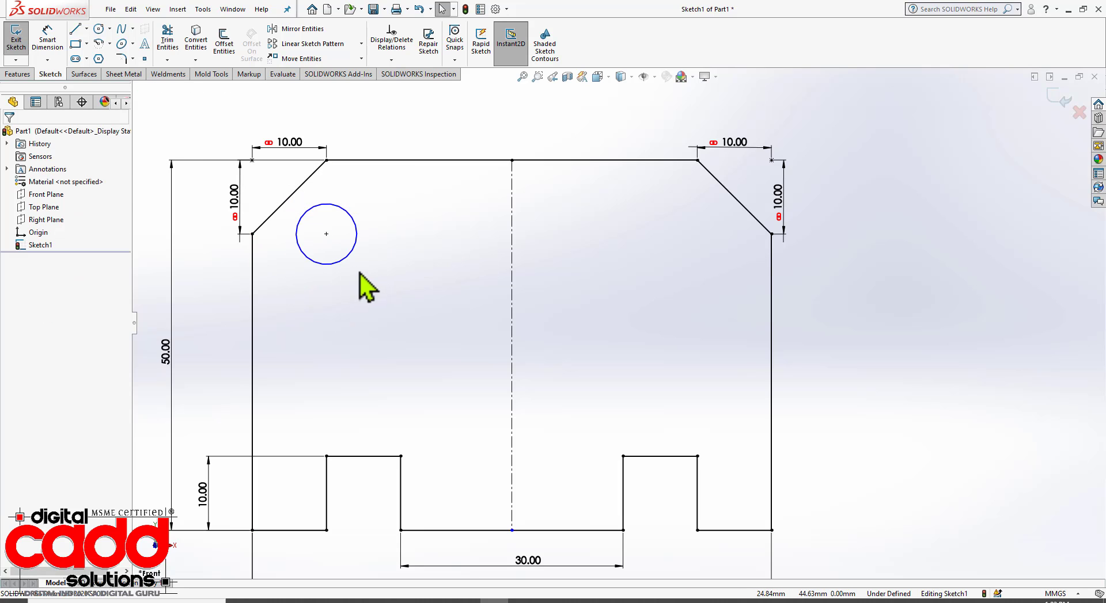
# Mirror the circle about the vertical centerline, keeping the original
pyautogui.click(352, 247)
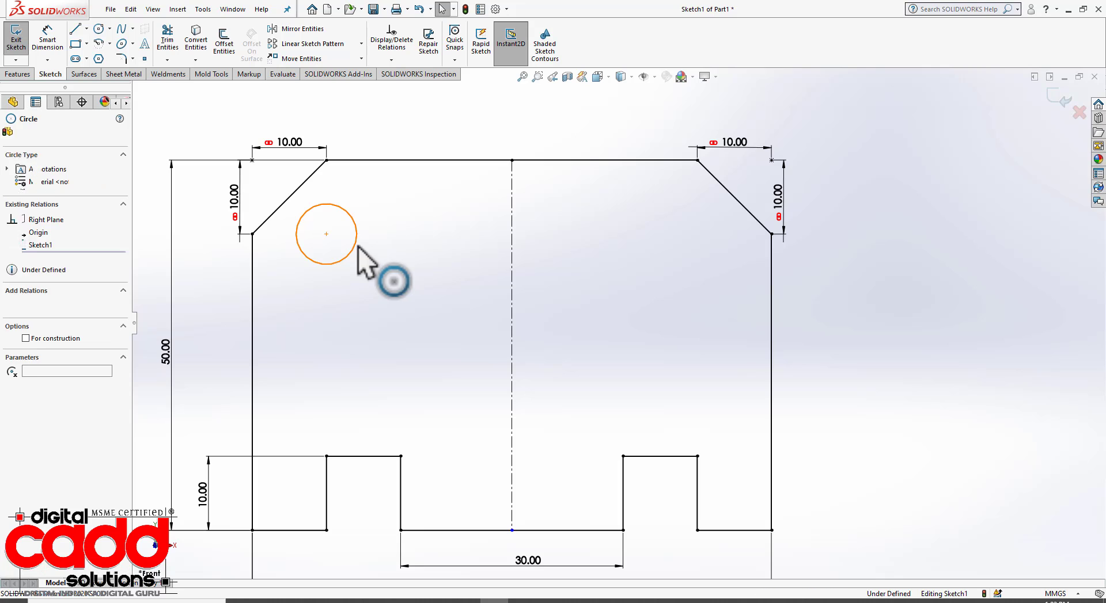
pyautogui.click(321, 30)
pyautogui.click(105, 277)
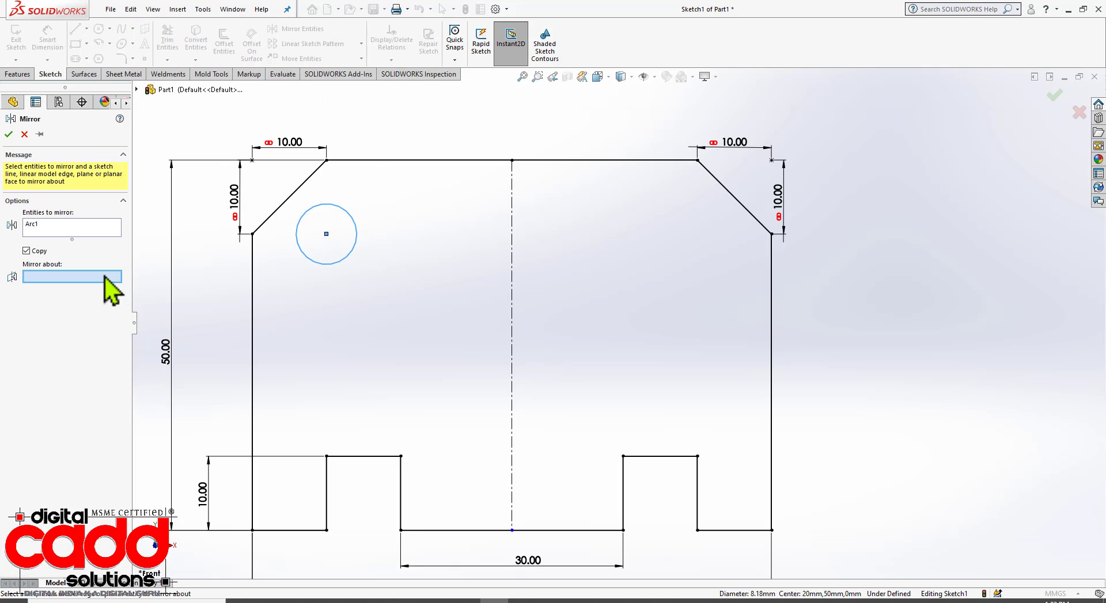
pyautogui.click(511, 241)
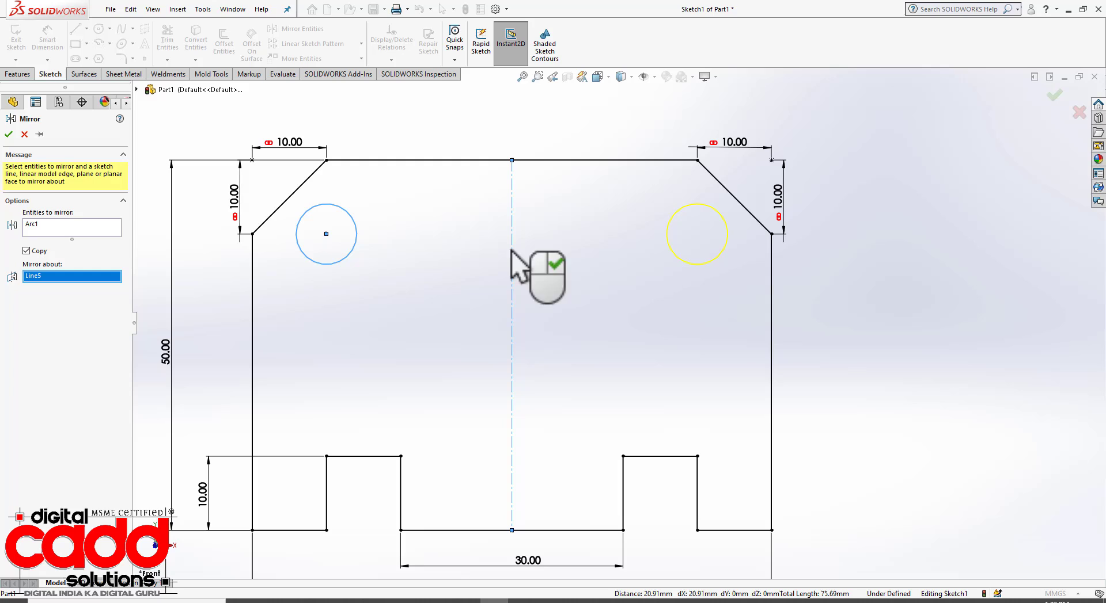
pyautogui.click(9, 134)
# Dimension the left circle's diameter as 10 mm
pyautogui.click(47, 40)
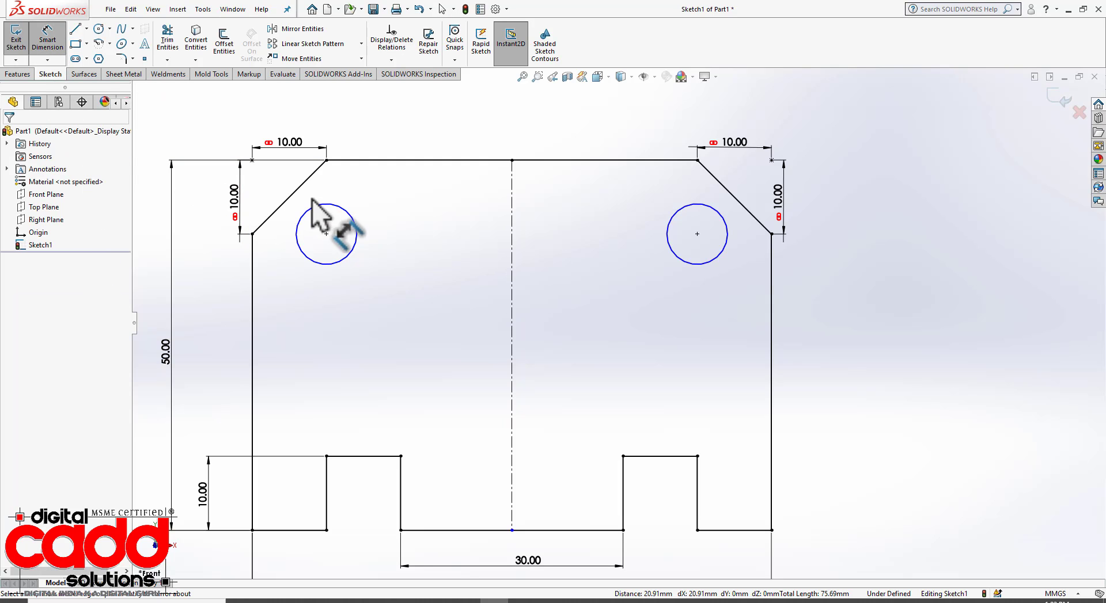
pyautogui.click(337, 209)
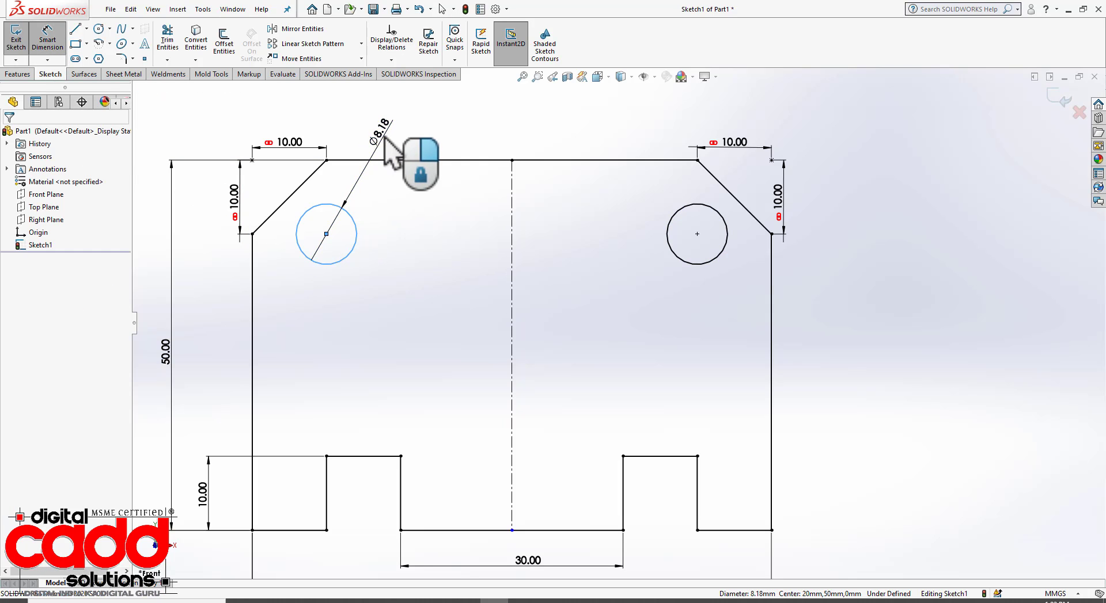
pyautogui.click(386, 138)
pyautogui.write('10')
pyautogui.press('Return')
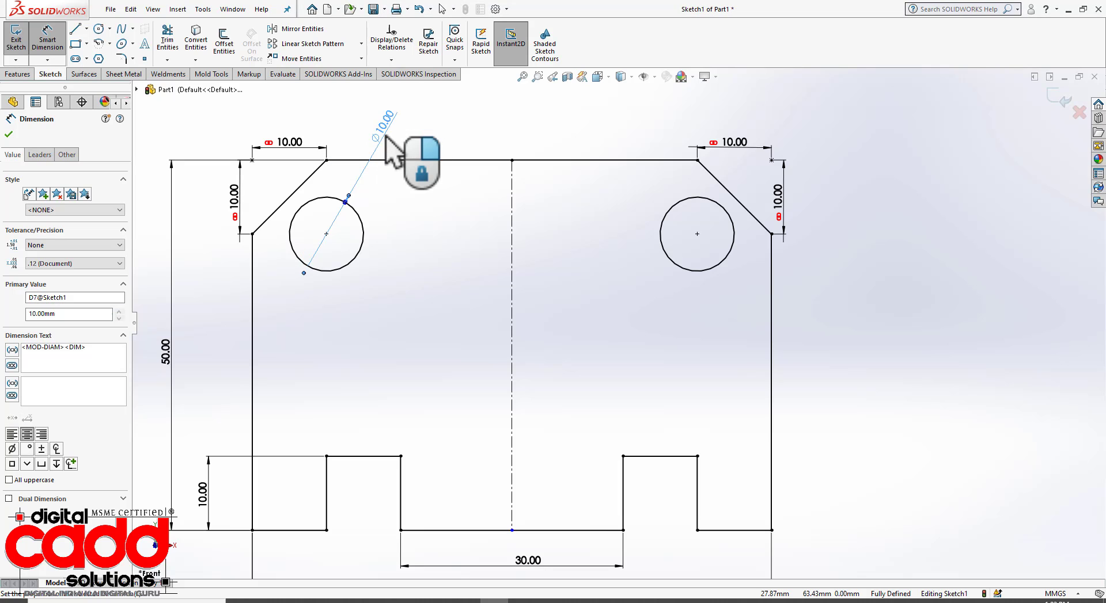
pyautogui.press('Escape')
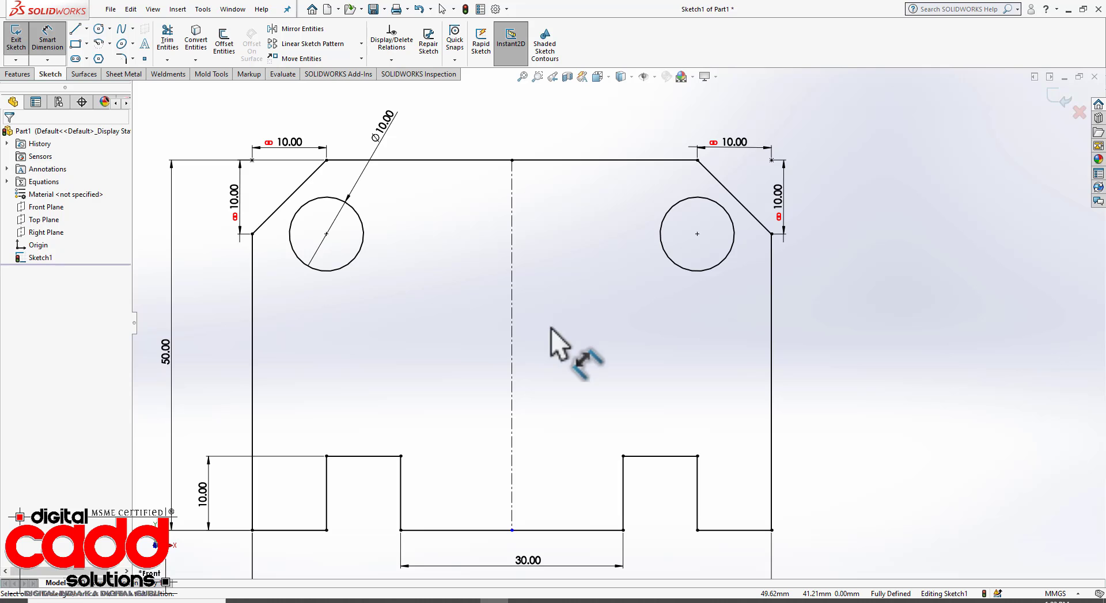
# Consult Figure 4-60 in the PDF and sketch a closed U-shaped profile about 30 mm wide and 11 mm high across the centerline, above the bottom notches
pyautogui.click(325, 601)
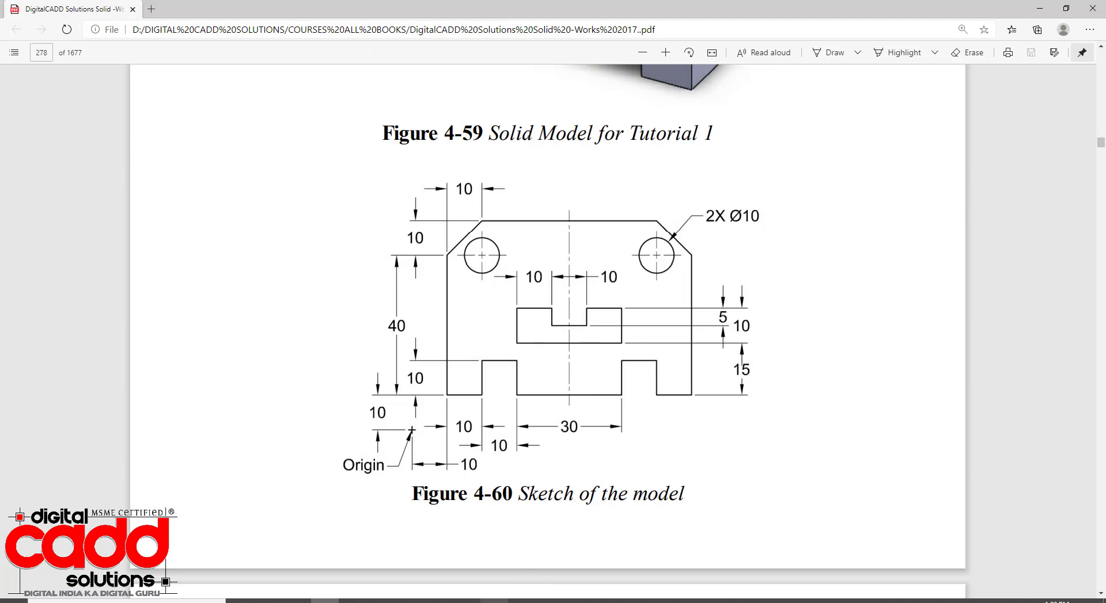
pyautogui.hotkey('alt', 'Tab')
pyautogui.click(76, 30)
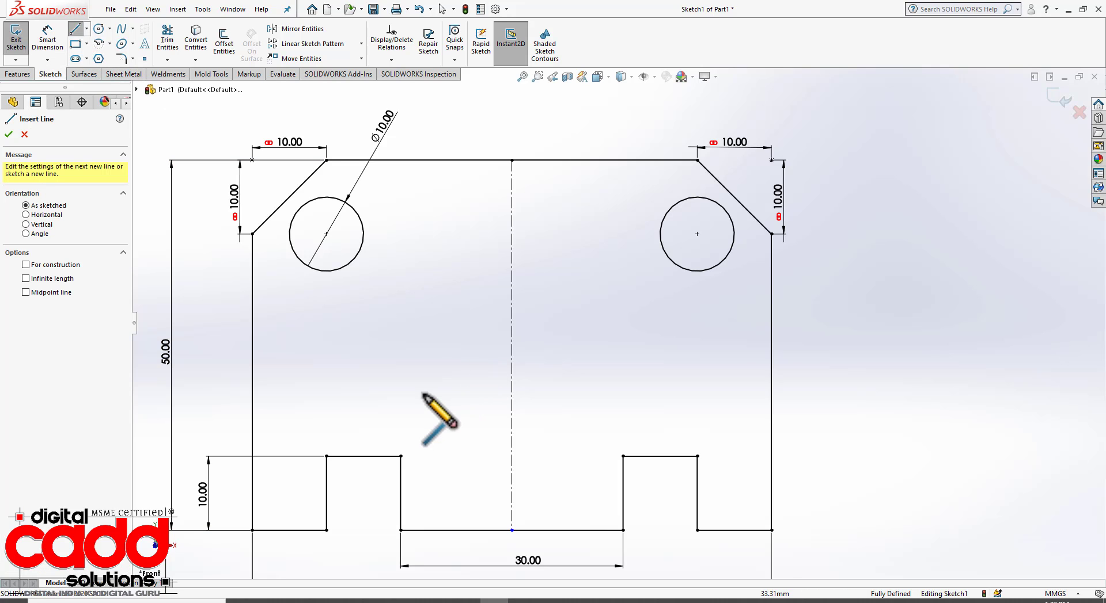
pyautogui.click(401, 369)
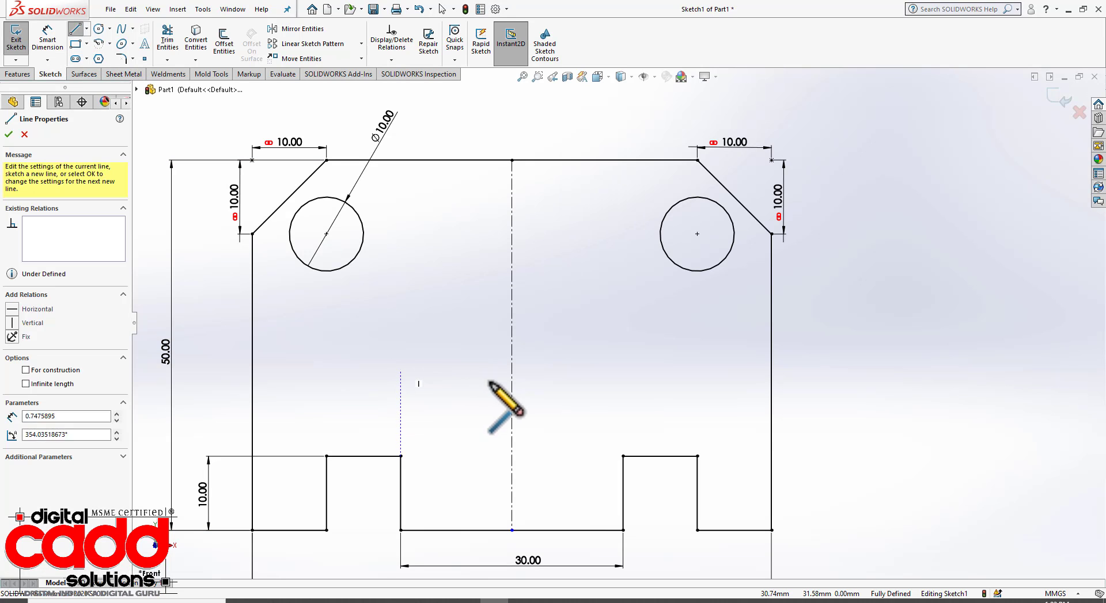
pyautogui.click(623, 369)
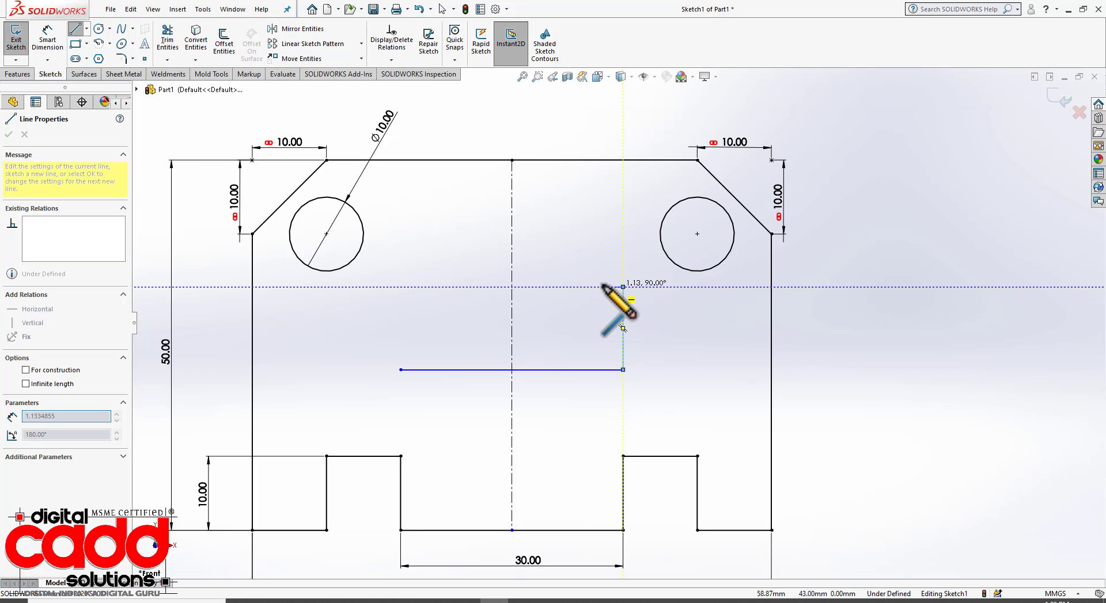
pyautogui.click(622, 287)
pyautogui.click(561, 287)
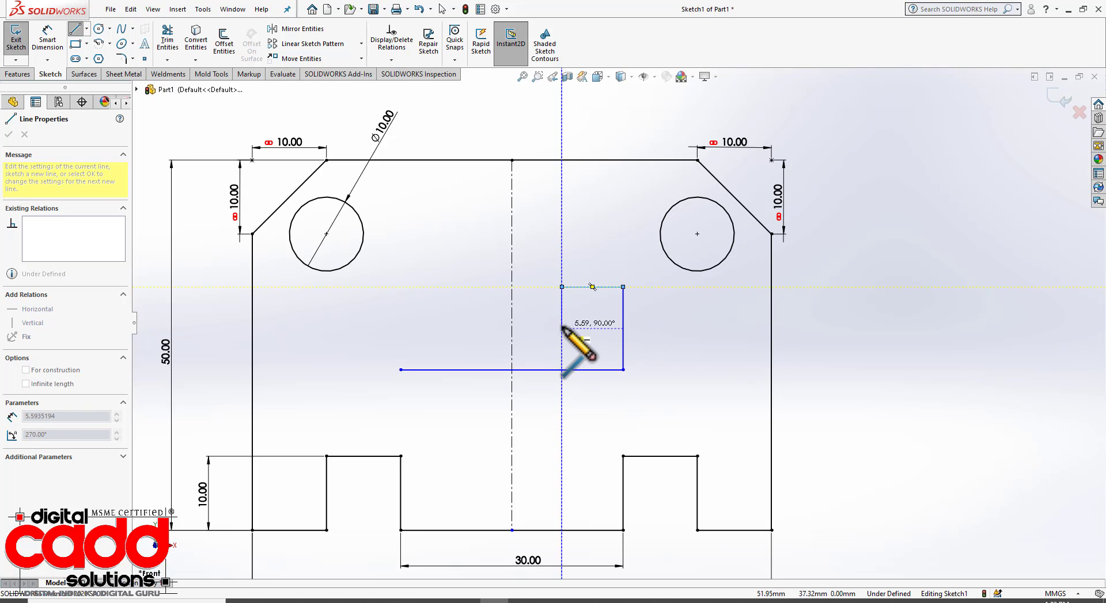
pyautogui.click(561, 328)
pyautogui.click(447, 328)
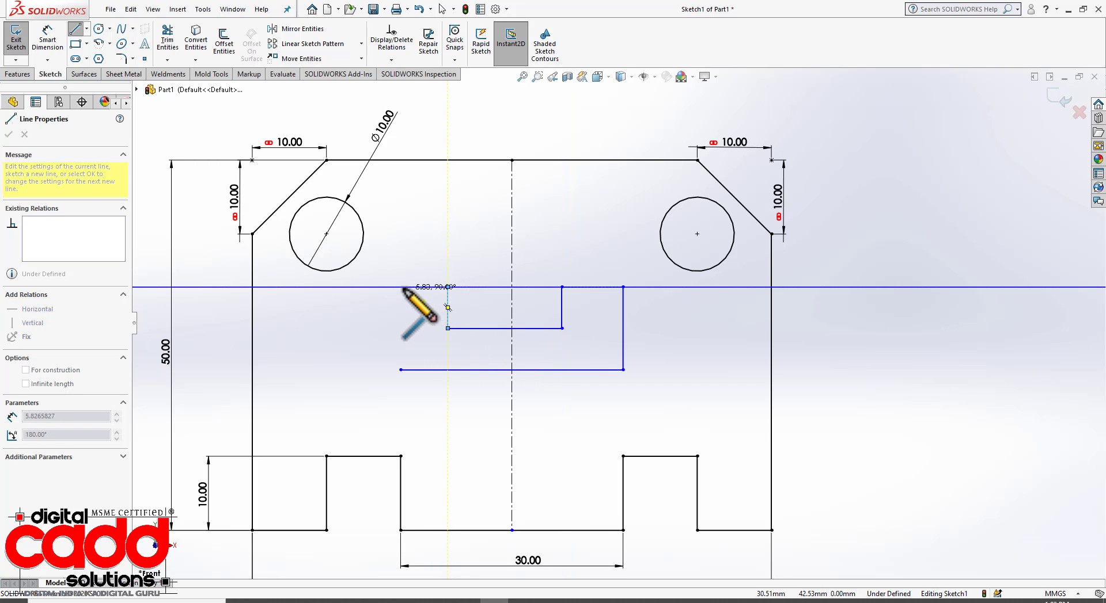
pyautogui.click(448, 287)
pyautogui.click(400, 287)
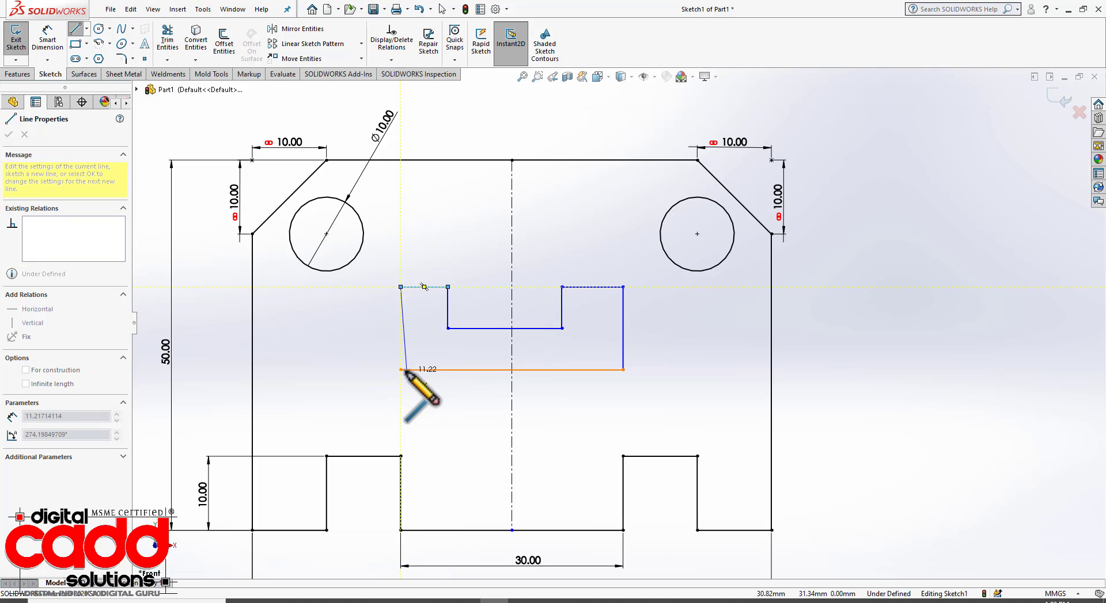
pyautogui.click(401, 370)
pyautogui.press('Escape')
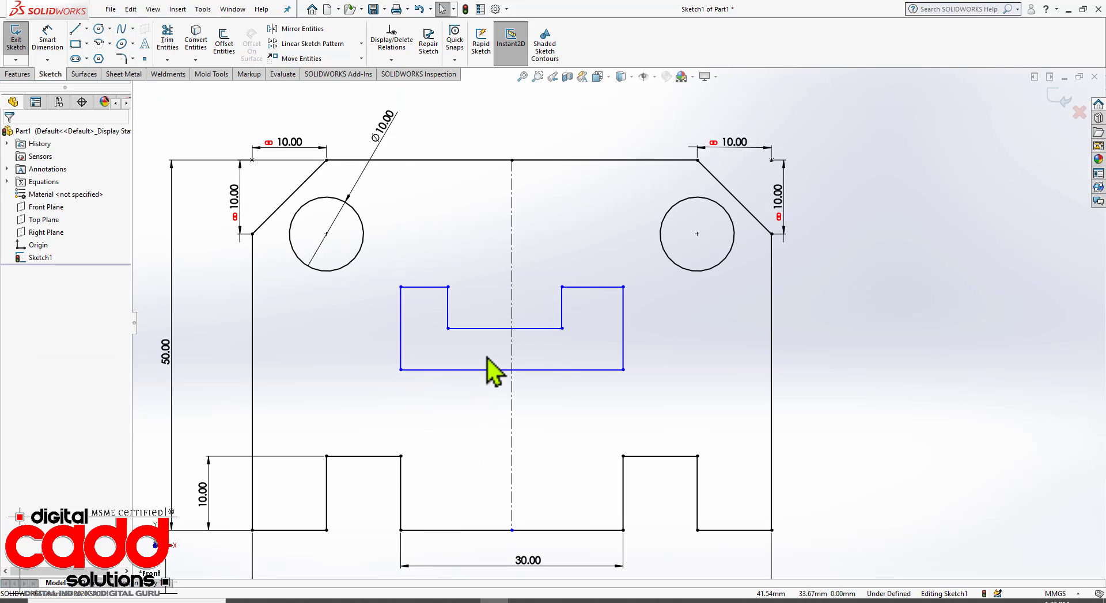
# Make the U-shaped profile's left and right sides collinear with the inner vertical edges of the bottom notches below them
pyautogui.scroll(-2, 491, 370)
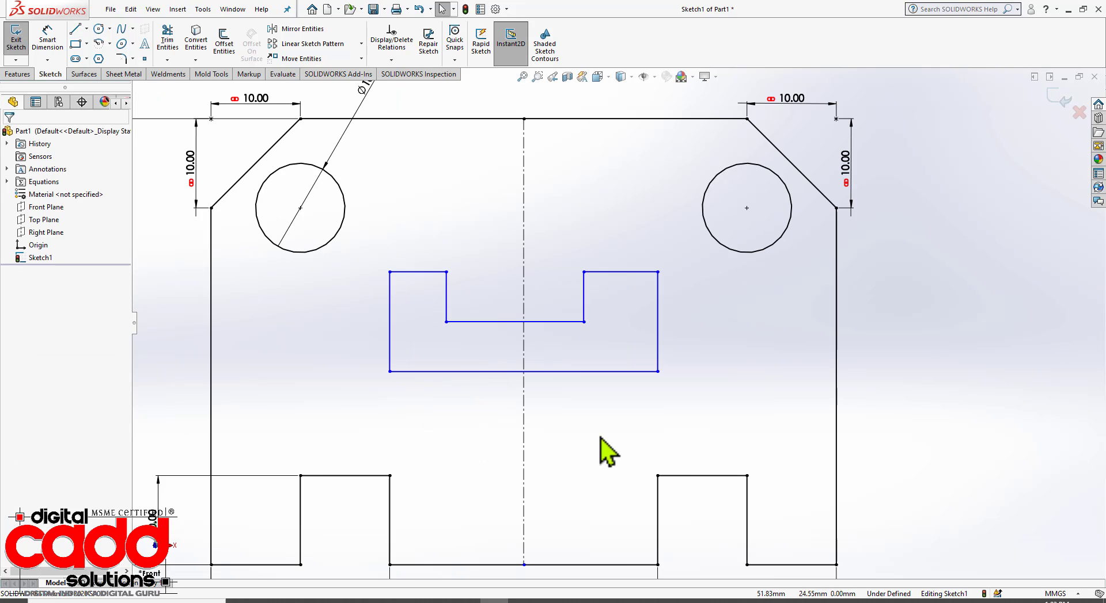
pyautogui.click(390, 366)
pyautogui.keyDown('ctrl'); pyautogui.click(390, 489); pyautogui.keyUp('ctrl')
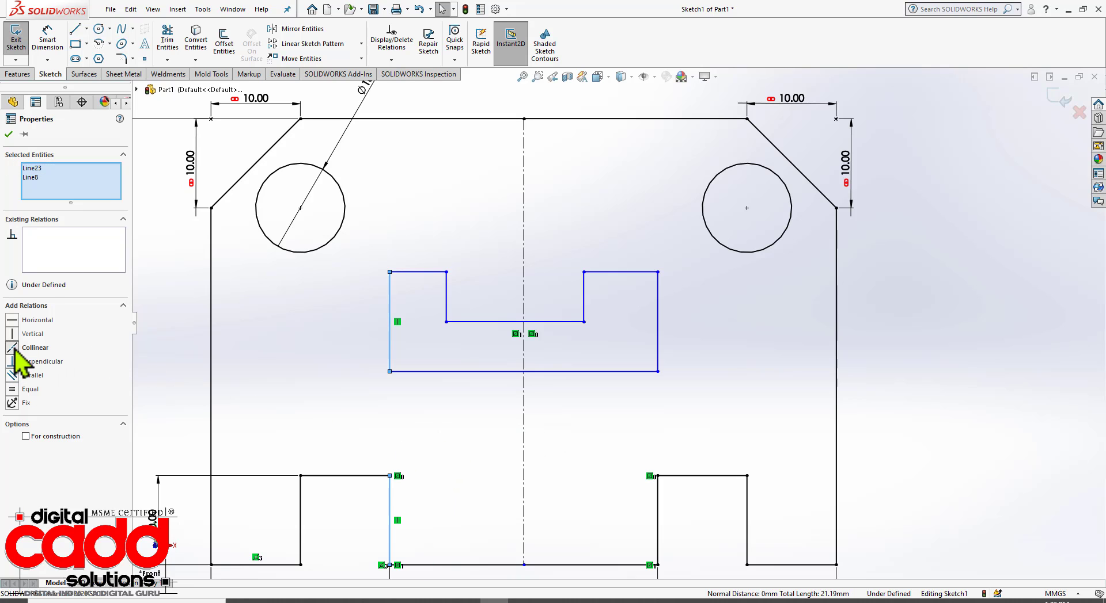
pyautogui.click(399, 433)
pyautogui.click(658, 365)
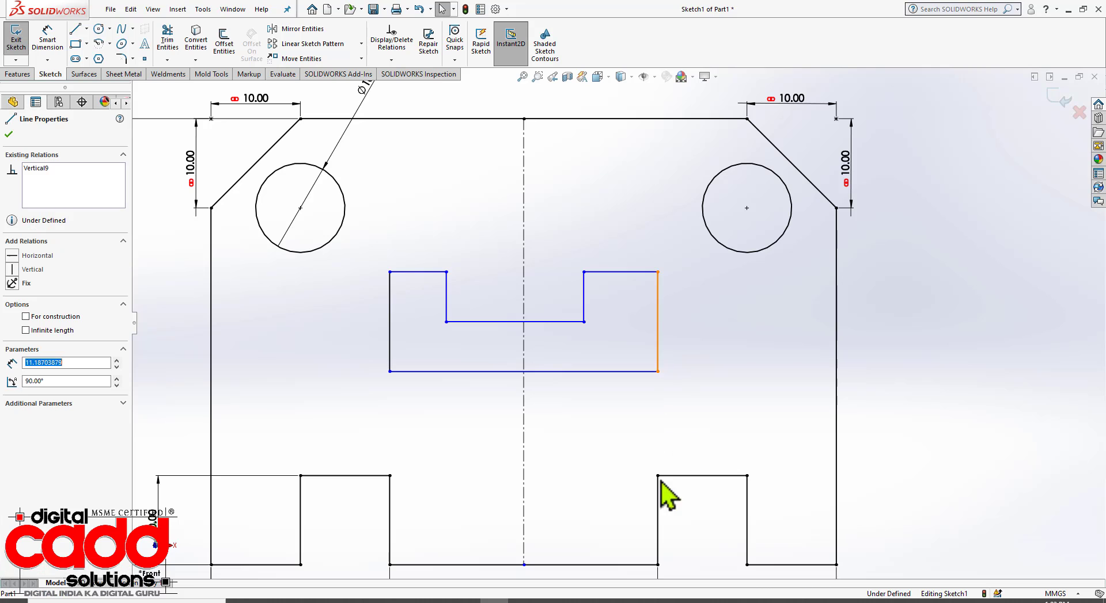
pyautogui.keyDown('ctrl'); pyautogui.click(658, 513); pyautogui.keyUp('ctrl')
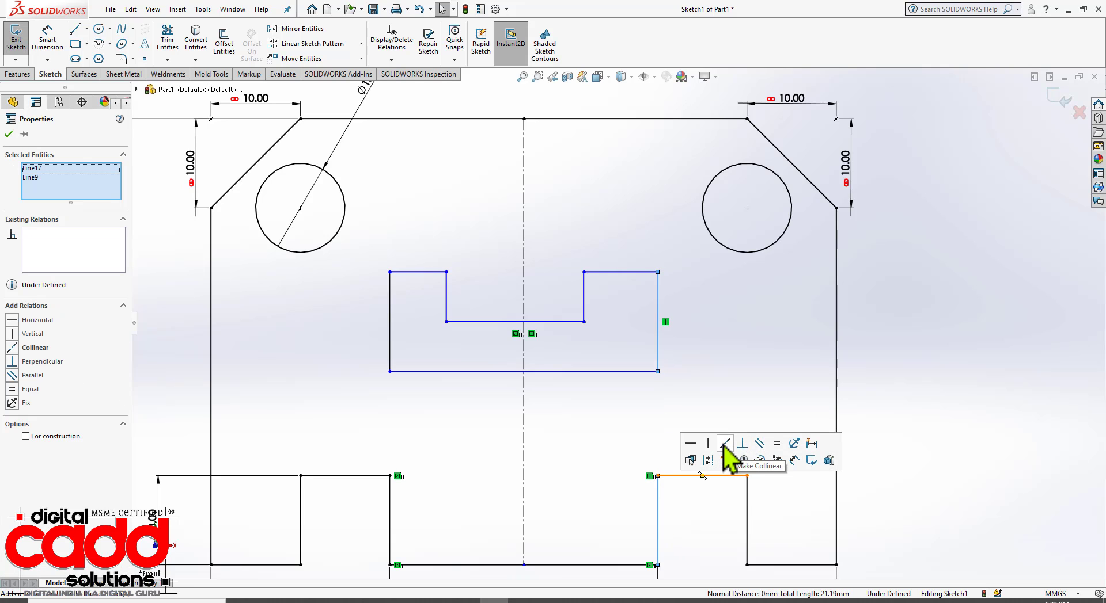
pyautogui.click(723, 445)
pyautogui.click(725, 328)
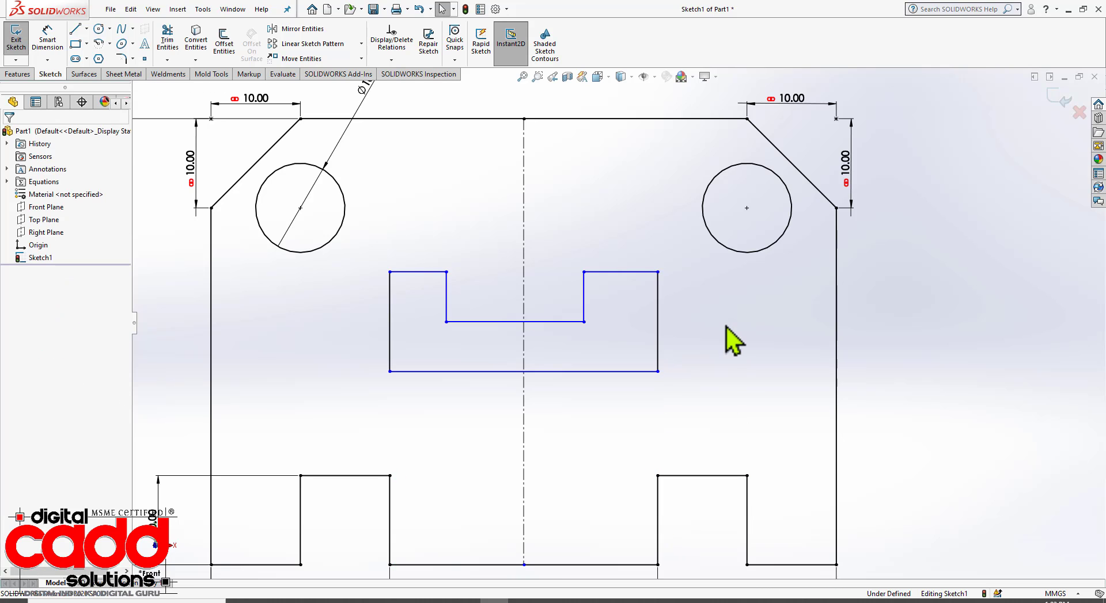
# Make the U-shaped profile's left side, upper-left edge and recess floor equal in length to the left notch's top edge
pyautogui.click(372, 477)
pyautogui.keyDown('ctrl'); pyautogui.click(390, 351); pyautogui.keyUp('ctrl')
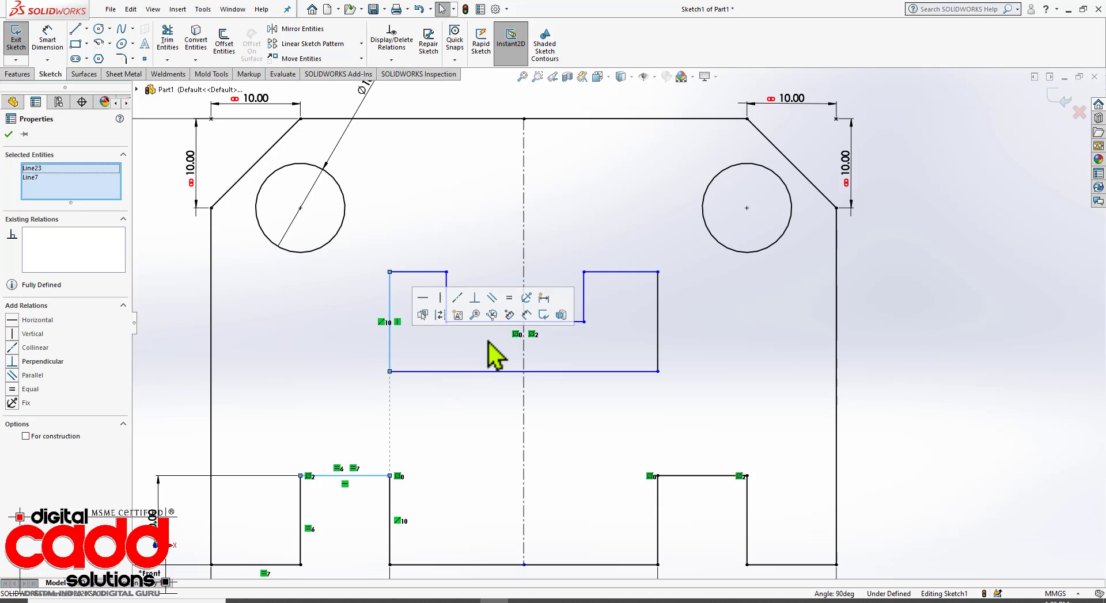
pyautogui.click(509, 297)
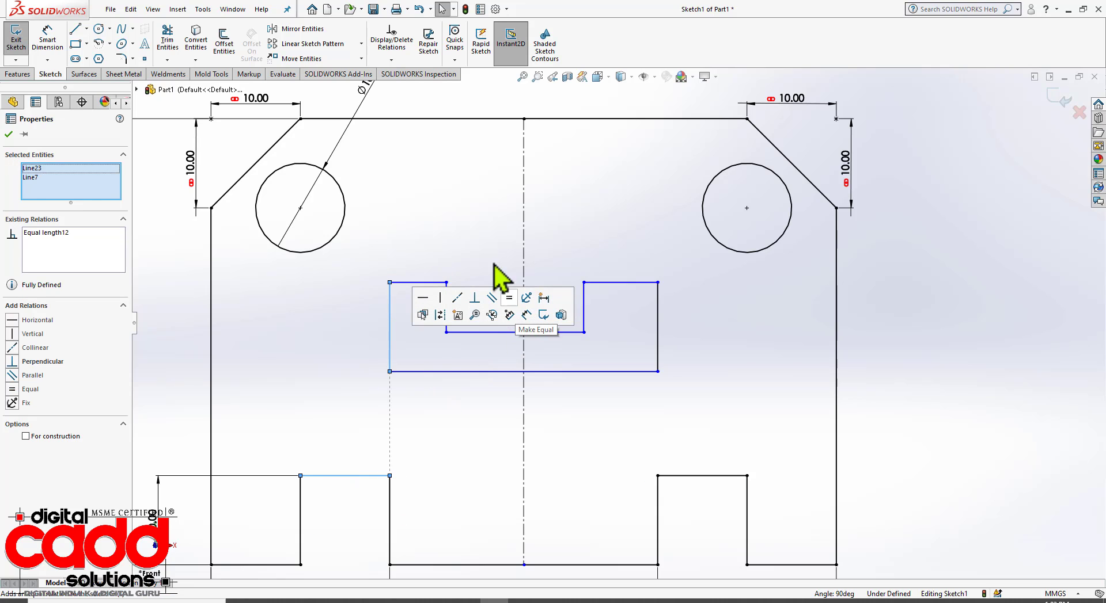
pyautogui.click(391, 314)
pyautogui.keyDown('ctrl'); pyautogui.click(411, 282); pyautogui.keyUp('ctrl')
pyautogui.keyDown('ctrl'); pyautogui.click(474, 332); pyautogui.keyUp('ctrl')
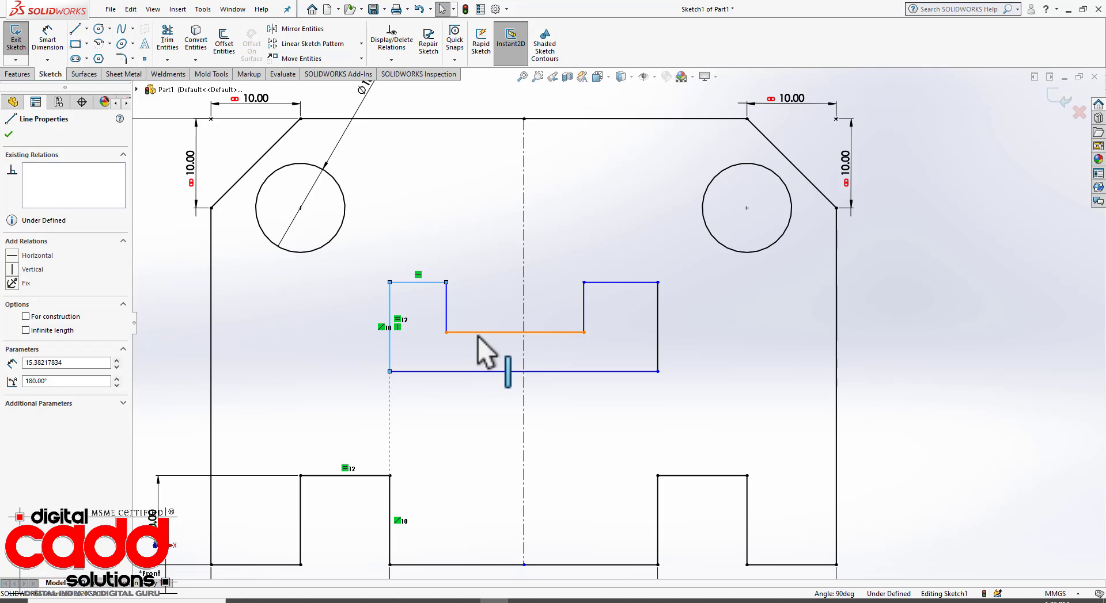
pyautogui.click(575, 282)
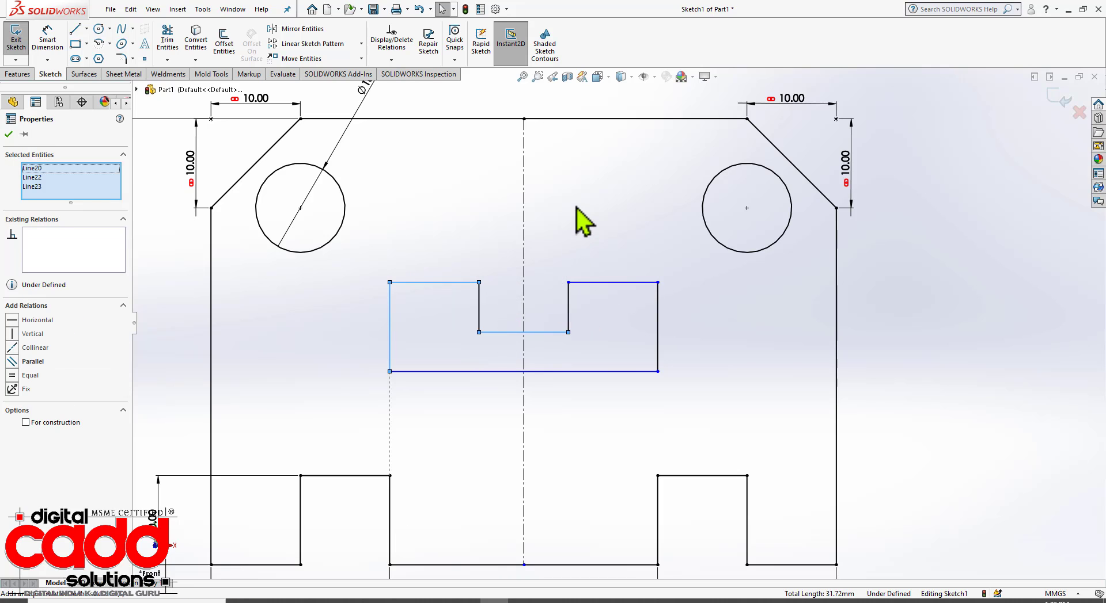
# Align the recess's lower-right corner horizontally with the midpoint of the profile's right side, and make the two upper edges collinear
pyautogui.click(568, 332)
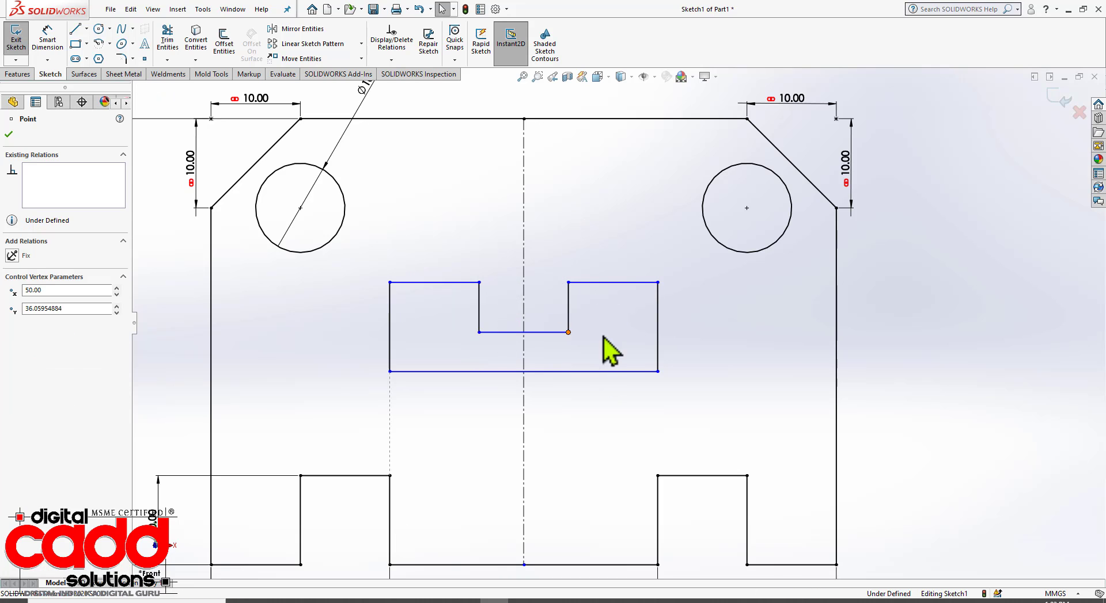
pyautogui.keyDown('ctrl'); pyautogui.click(657, 327); pyautogui.keyUp('ctrl')
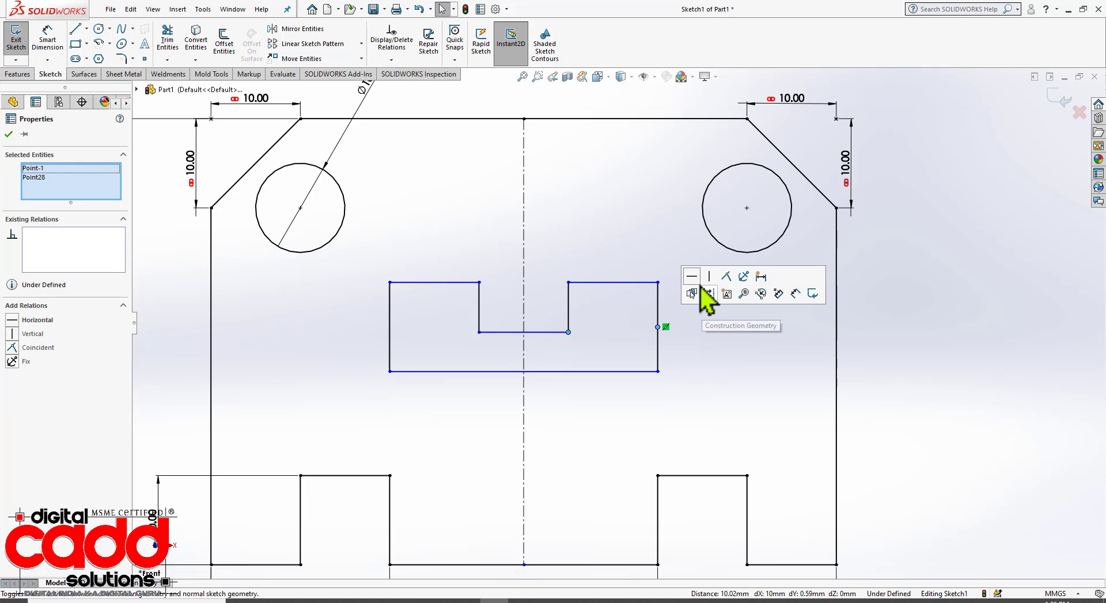
pyautogui.click(691, 277)
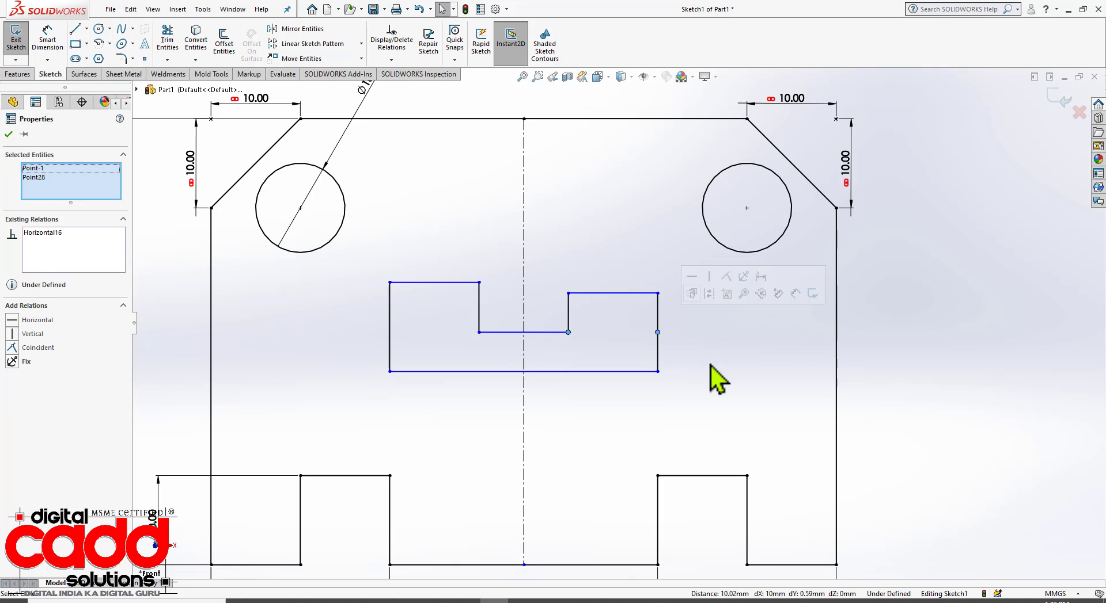
pyautogui.click(448, 282)
pyautogui.keyDown('ctrl'); pyautogui.click(582, 293); pyautogui.keyUp('ctrl')
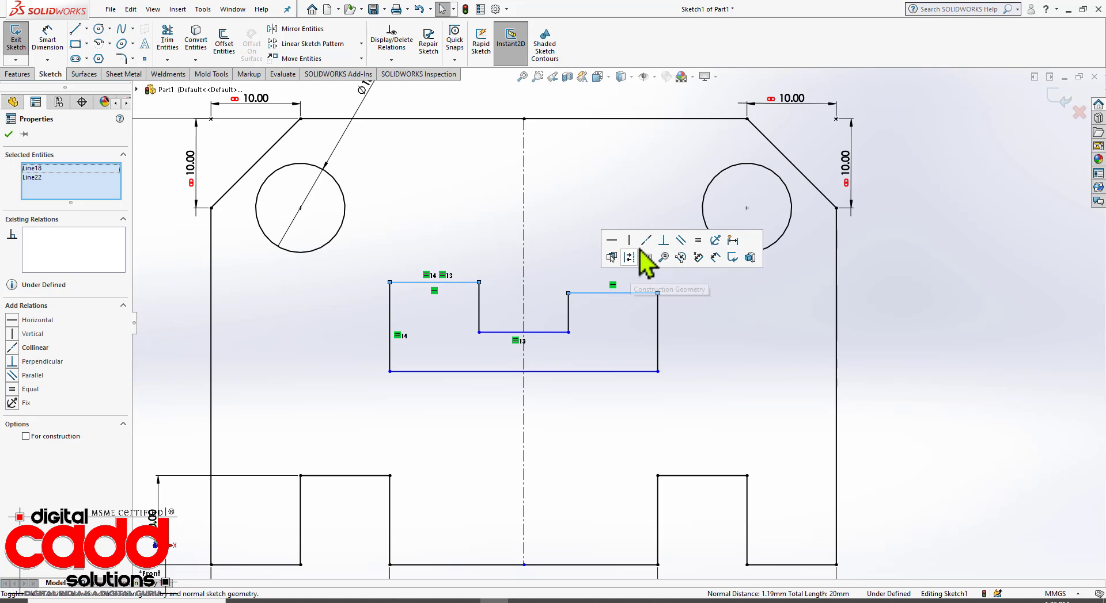
pyautogui.click(646, 247)
pyautogui.click(699, 348)
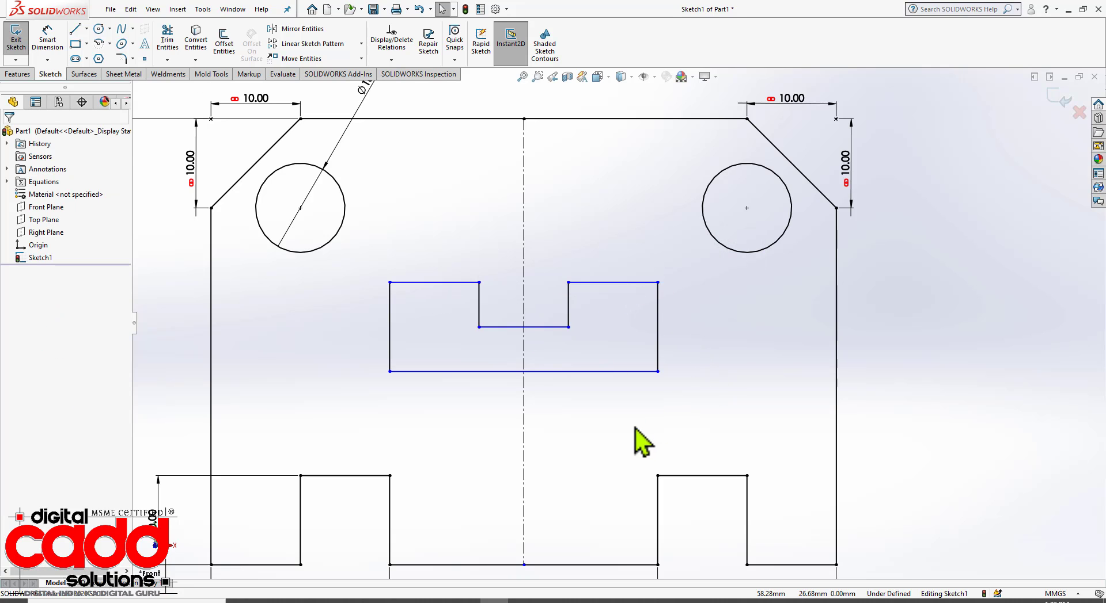
# Dimension the U-shaped profile's bottom edge 15 mm above the outer profile's bottom edge, checking the value in the PDF figure
pyautogui.click(47, 39)
pyautogui.click(772, 565)
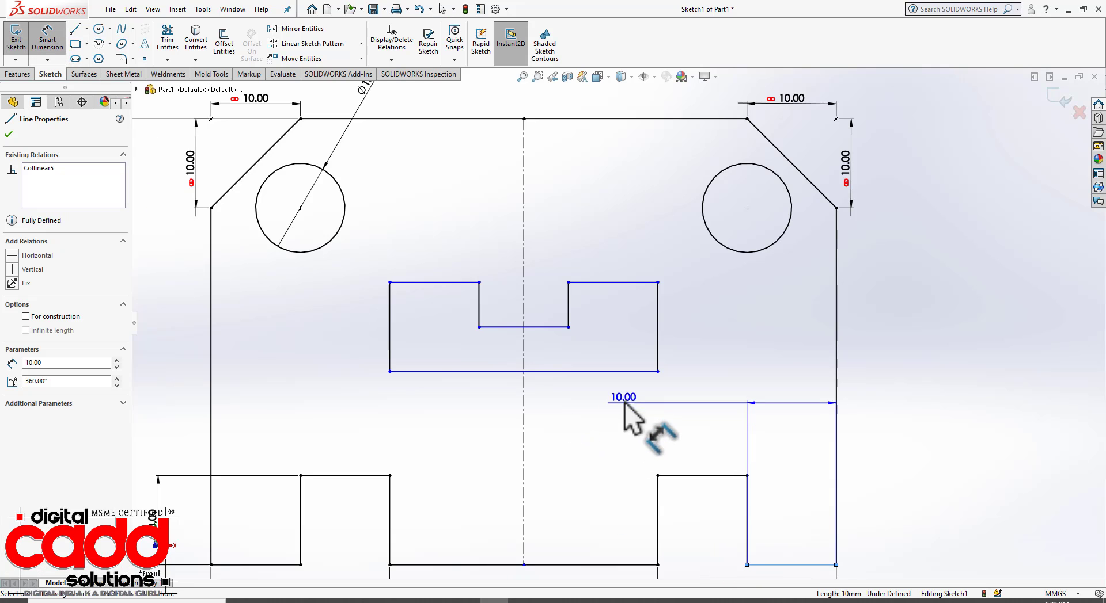
pyautogui.click(627, 373)
pyautogui.click(908, 493)
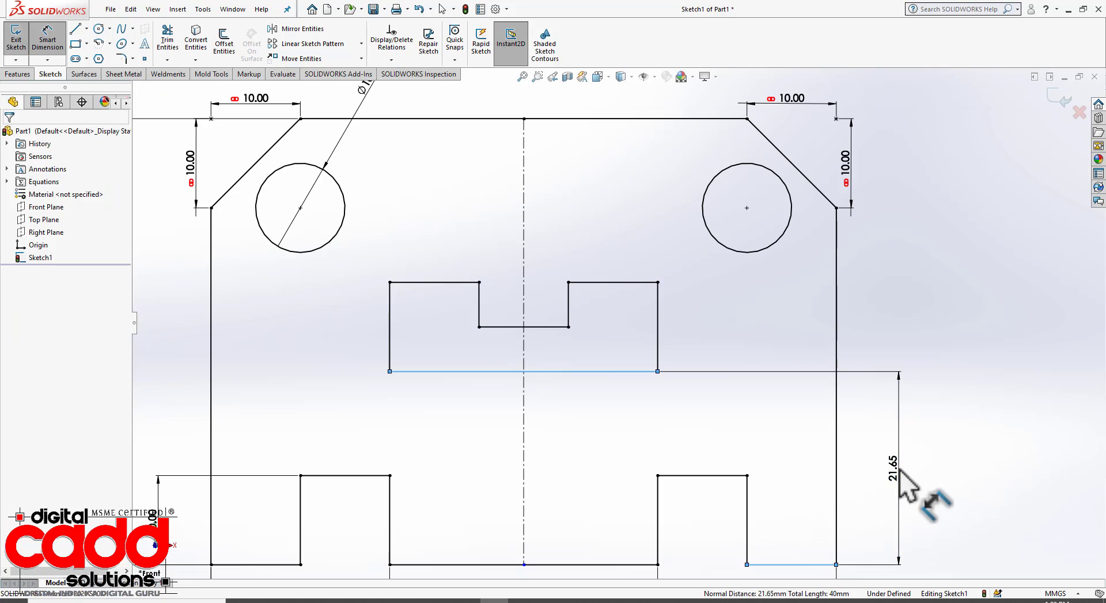
pyautogui.click(325, 602)
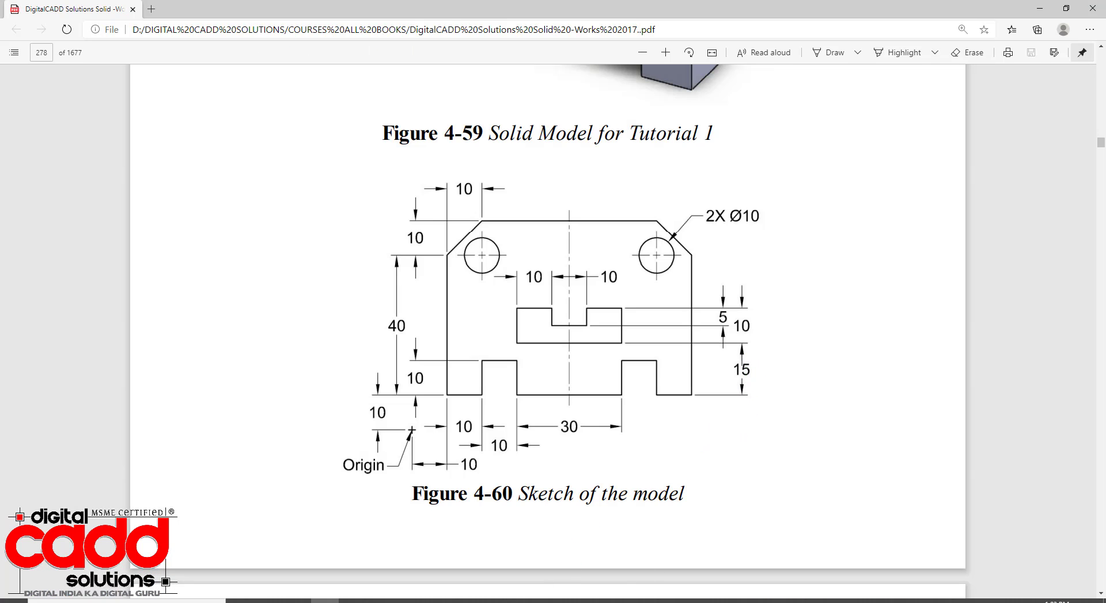
pyautogui.click(494, 602)
pyautogui.write('15')
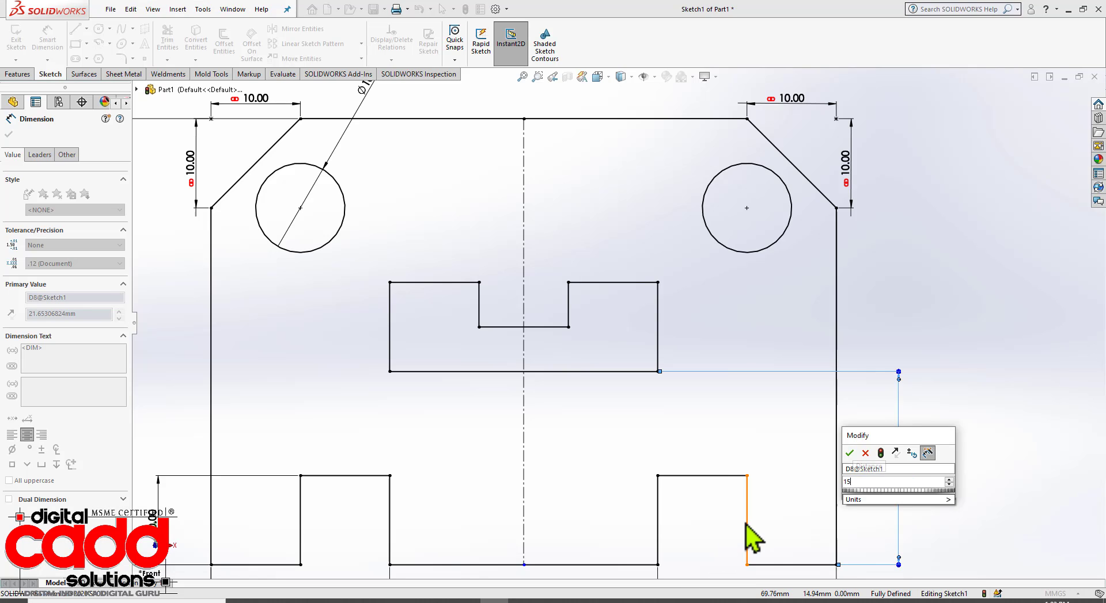
pyautogui.press('Return')
pyautogui.press('Escape')
# Show the sketch relations to examine the constraints on the U-shaped profile, and hide them again
pyautogui.scroll(3, 881, 310)
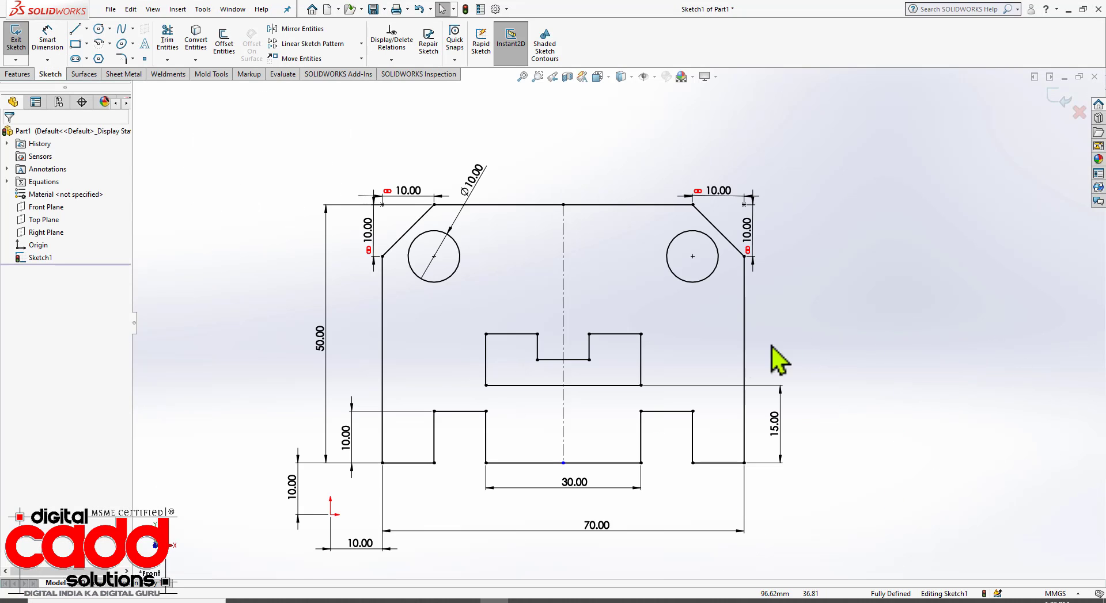
pyautogui.scroll(-1, 705, 372)
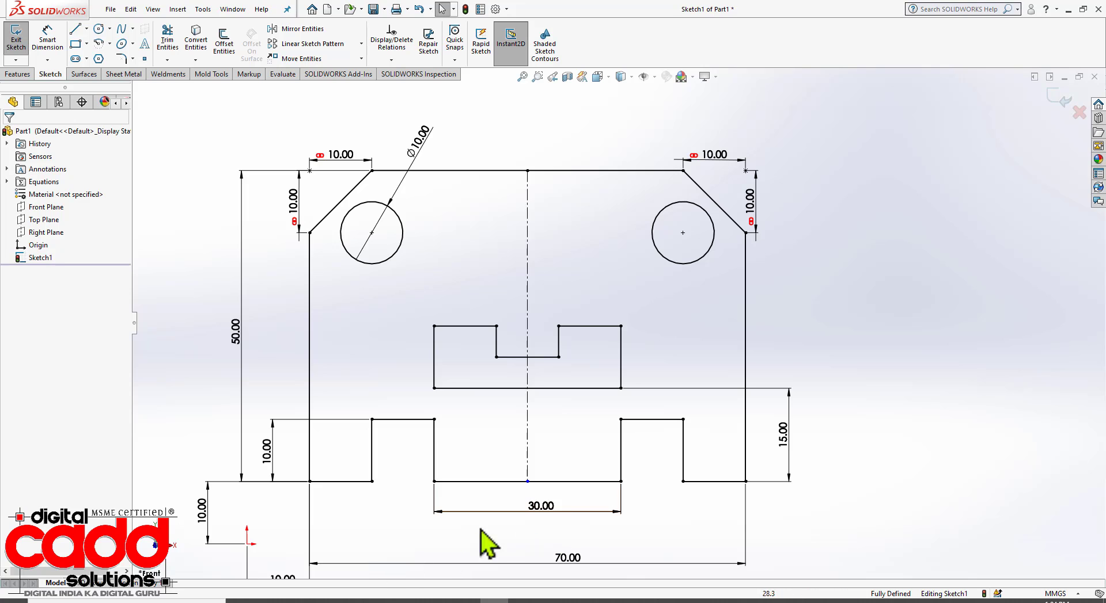
pyautogui.click(654, 77)
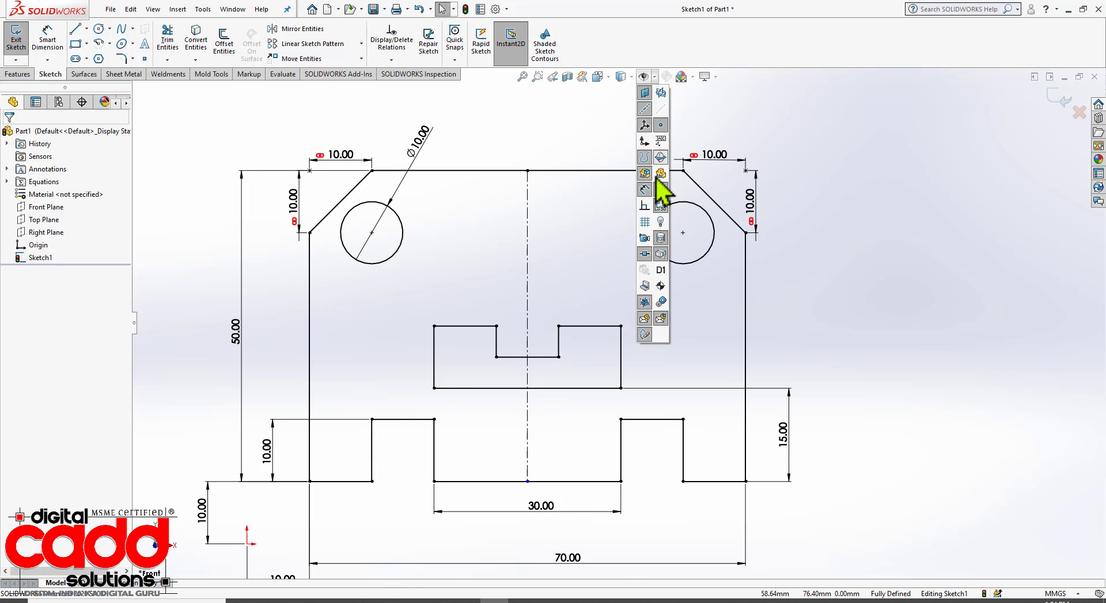
pyautogui.click(643, 208)
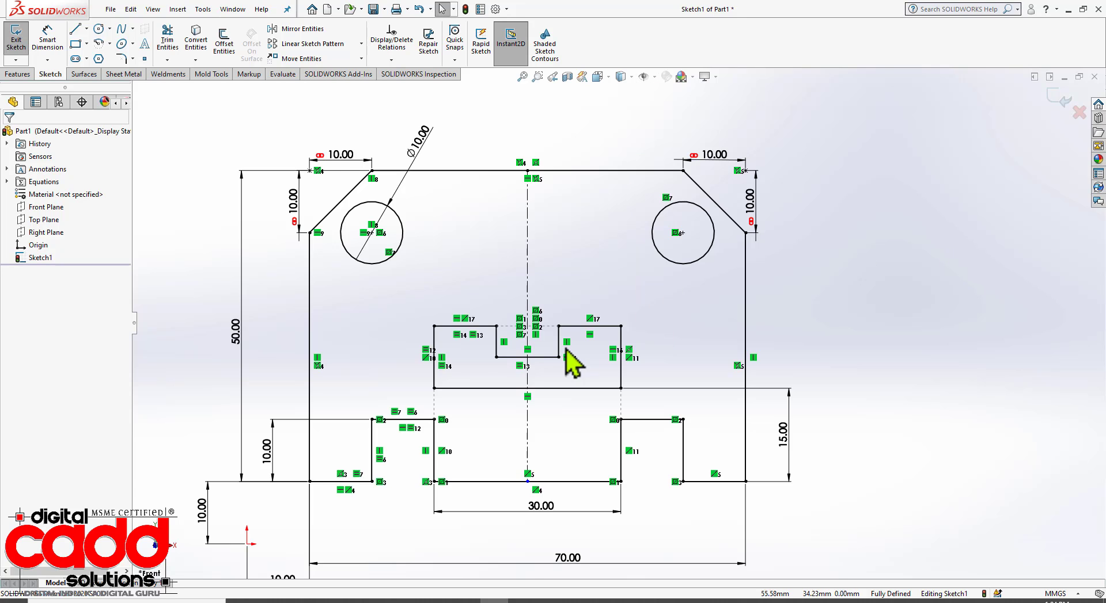
pyautogui.scroll(-4, 573, 358)
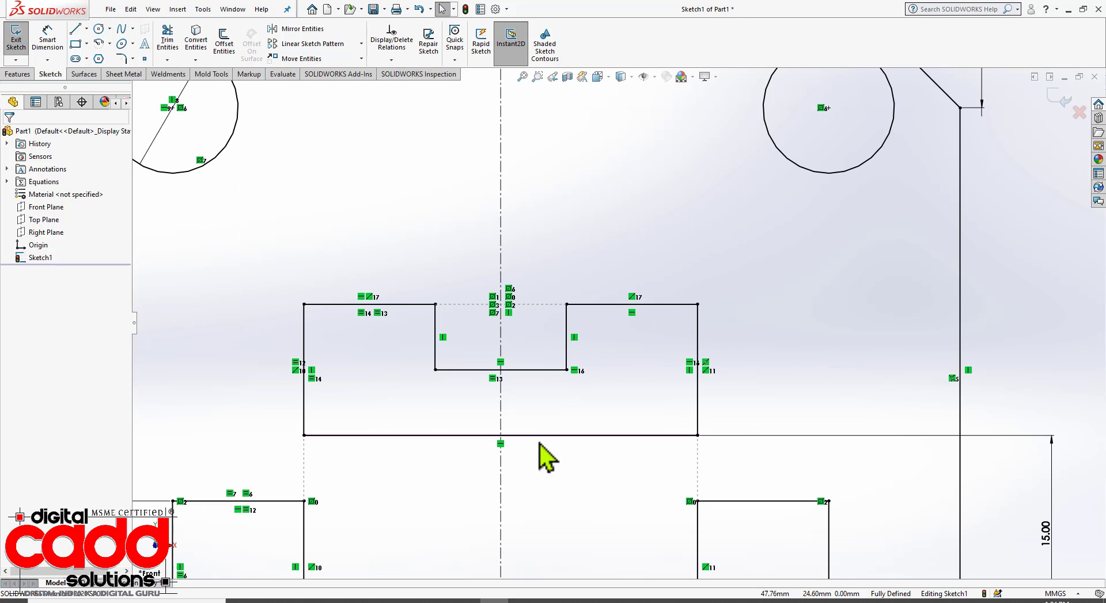
pyautogui.scroll(-2, 617, 419)
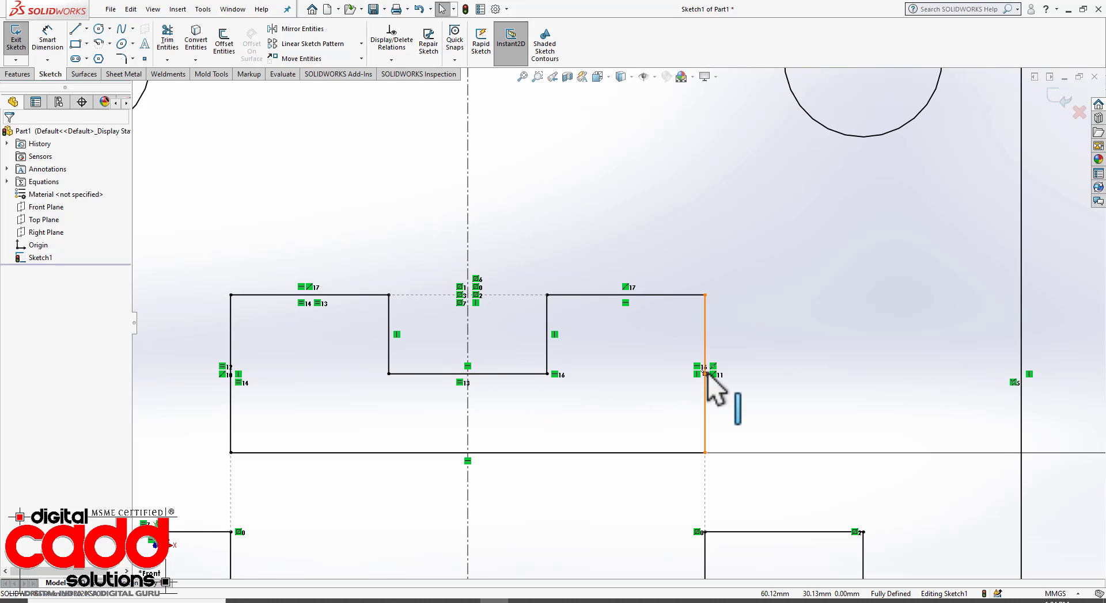
pyautogui.scroll(5, 543, 383)
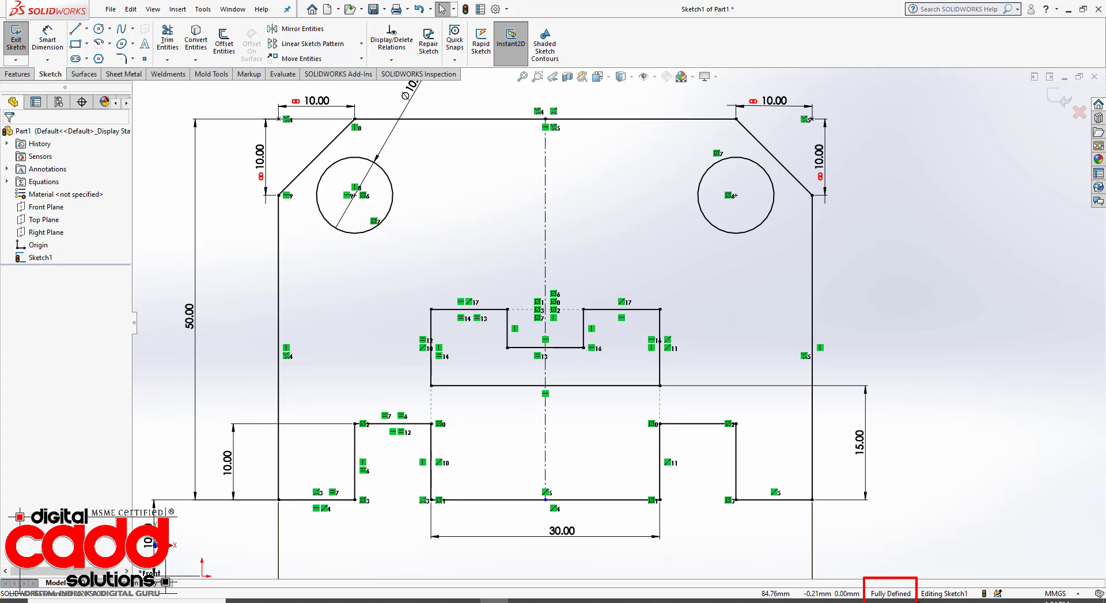
pyautogui.click(655, 76)
pyautogui.click(644, 206)
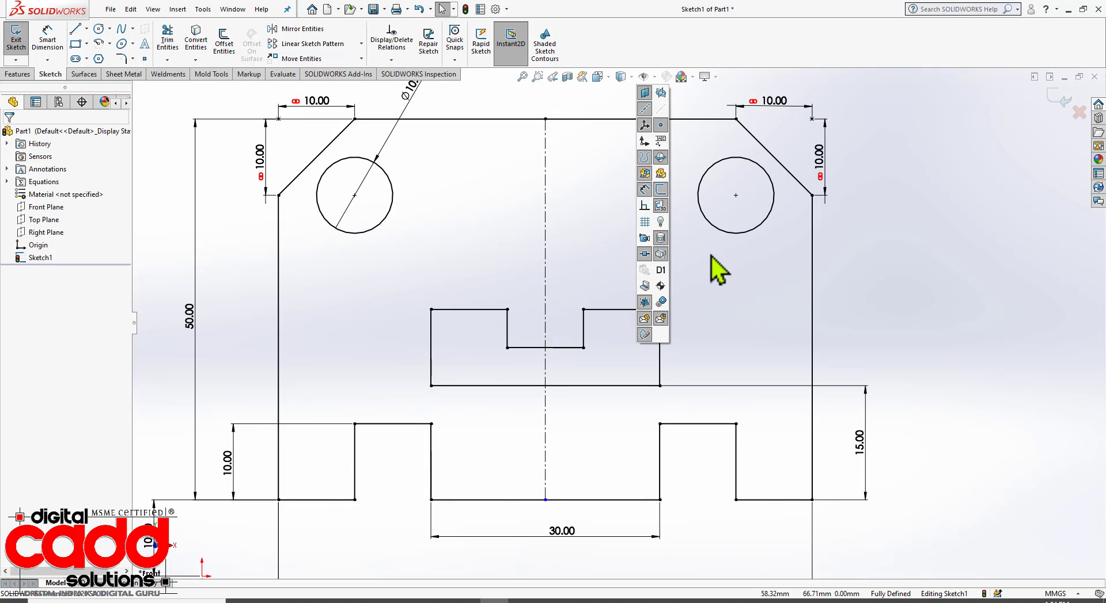
pyautogui.scroll(3, 616, 443)
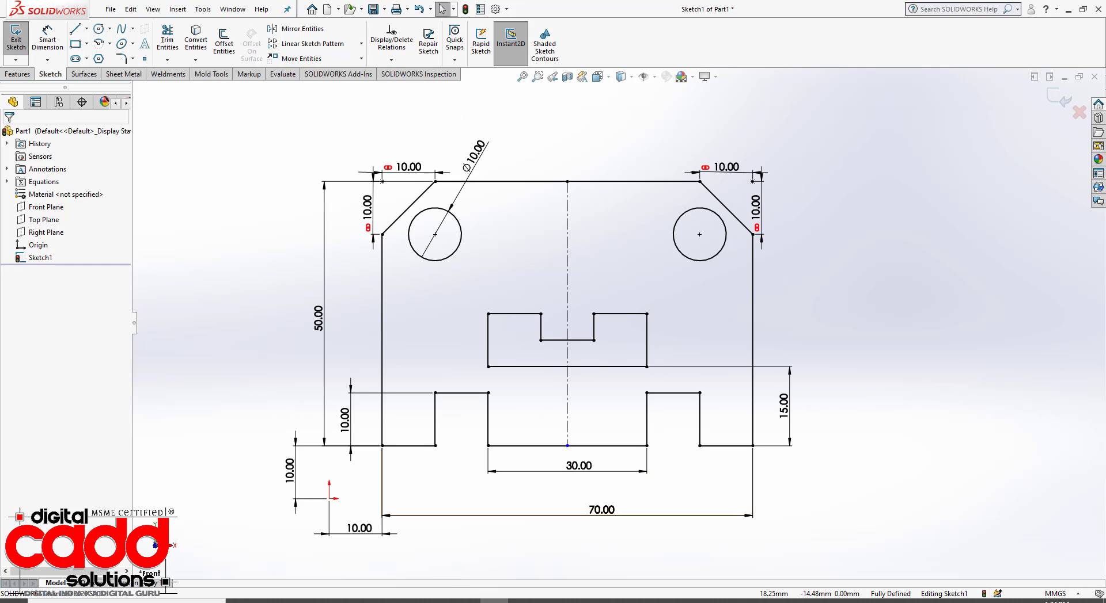
# Compare the finished sketch with Figure 4-60 in the PDF, and exit the sketch in SOLIDWORKS
pyautogui.click(323, 601)
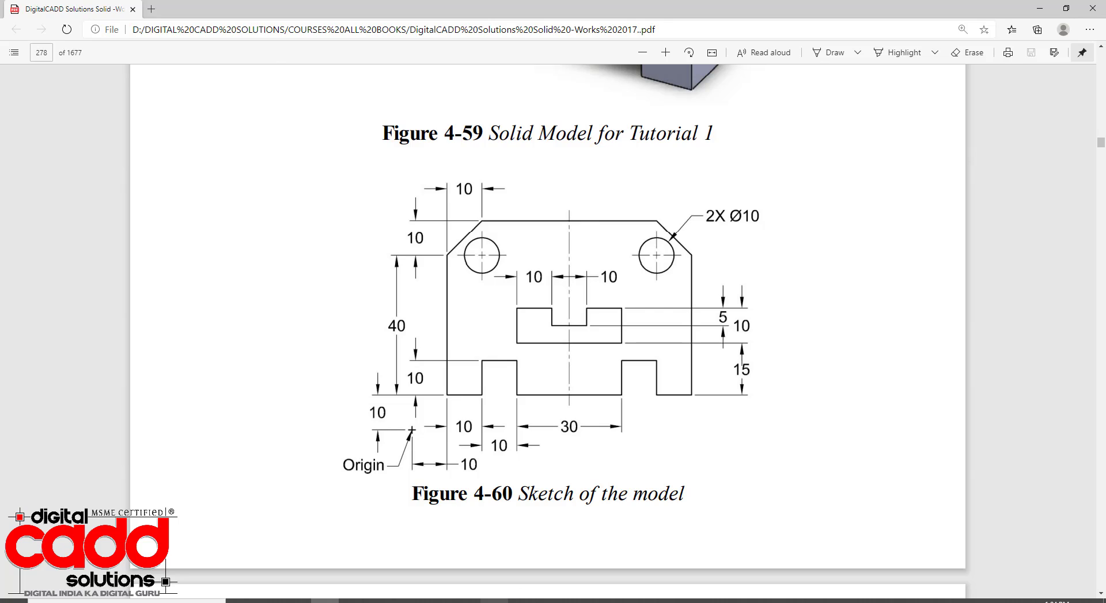
pyautogui.hotkey('alt', 'Tab')
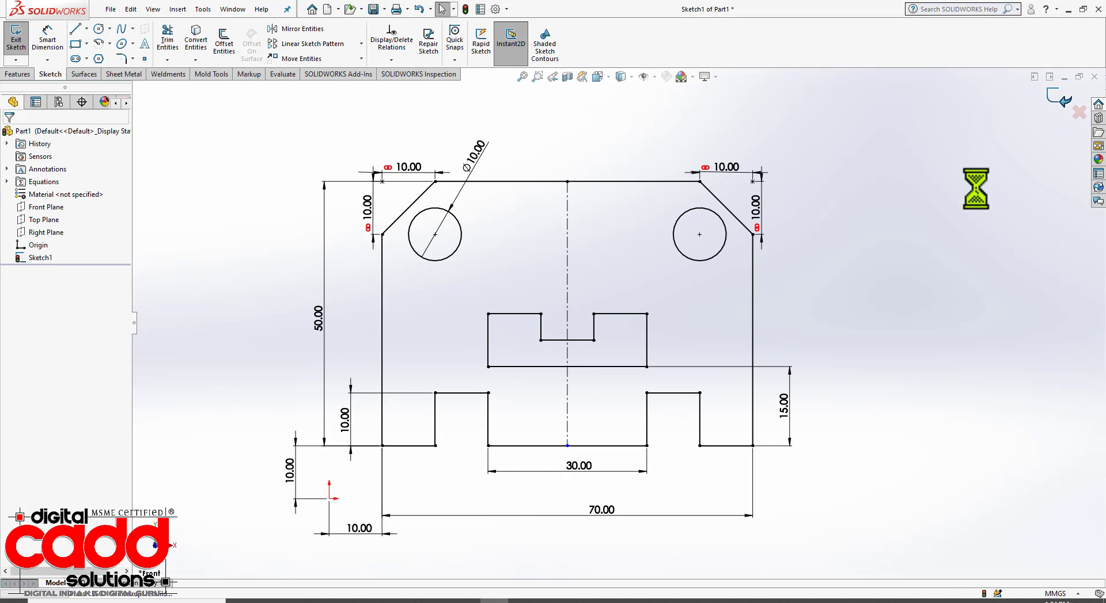
pyautogui.moveTo(858, 323)
pyautogui.mouseDown(button='middle')
pyautogui.moveTo(785, 365)
pyautogui.moveTo(783, 402)
pyautogui.mouseUp(button='middle')
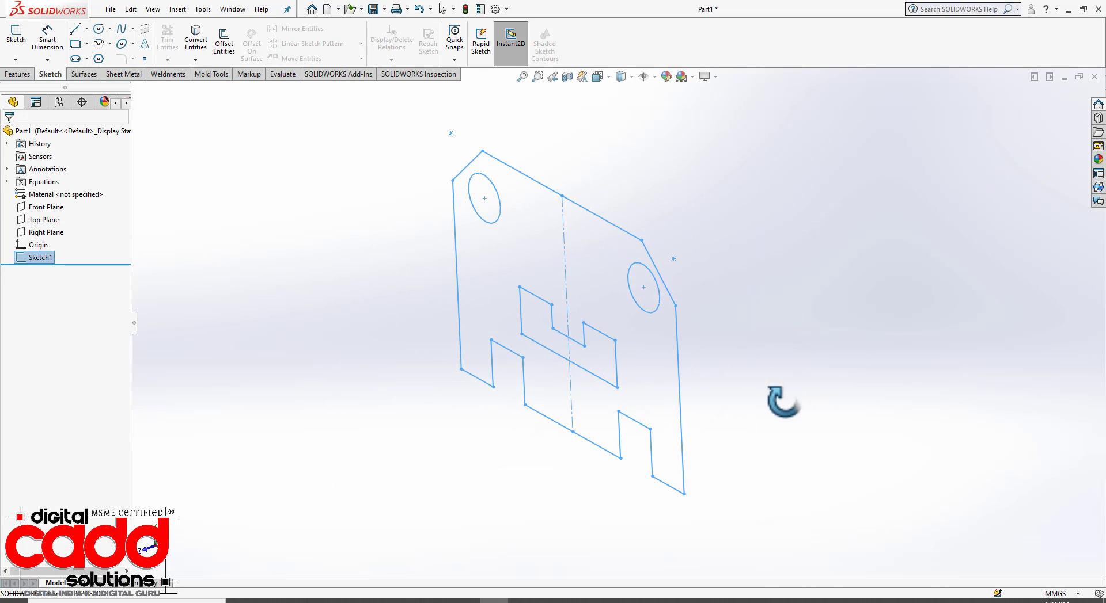
# Extrude the sketch as a boss 20 mm deep with the Mid Plane end condition
pyautogui.click(17, 74)
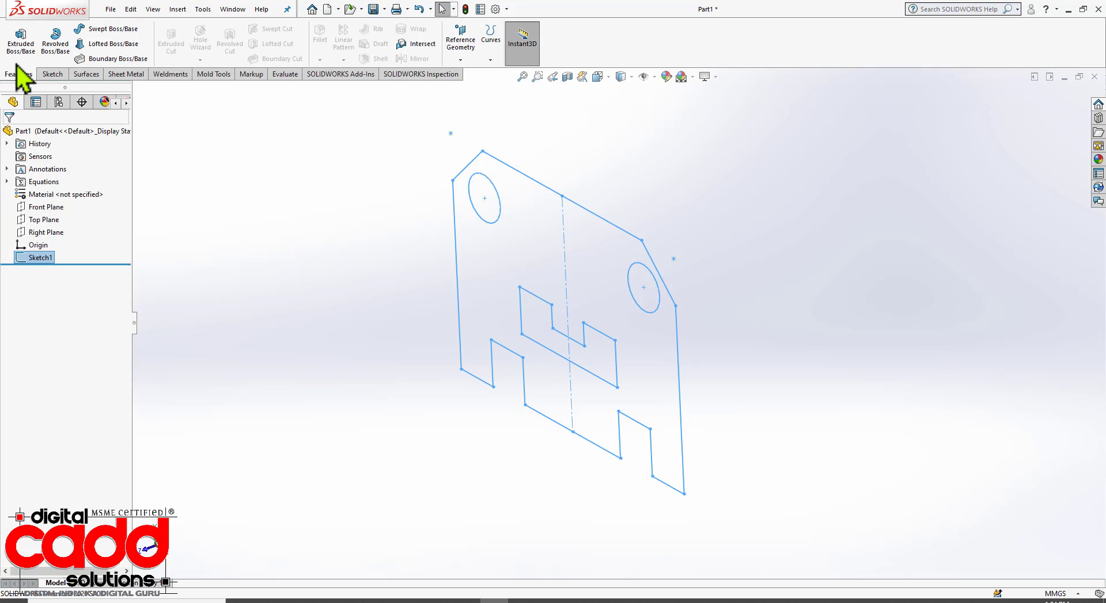
pyautogui.click(21, 39)
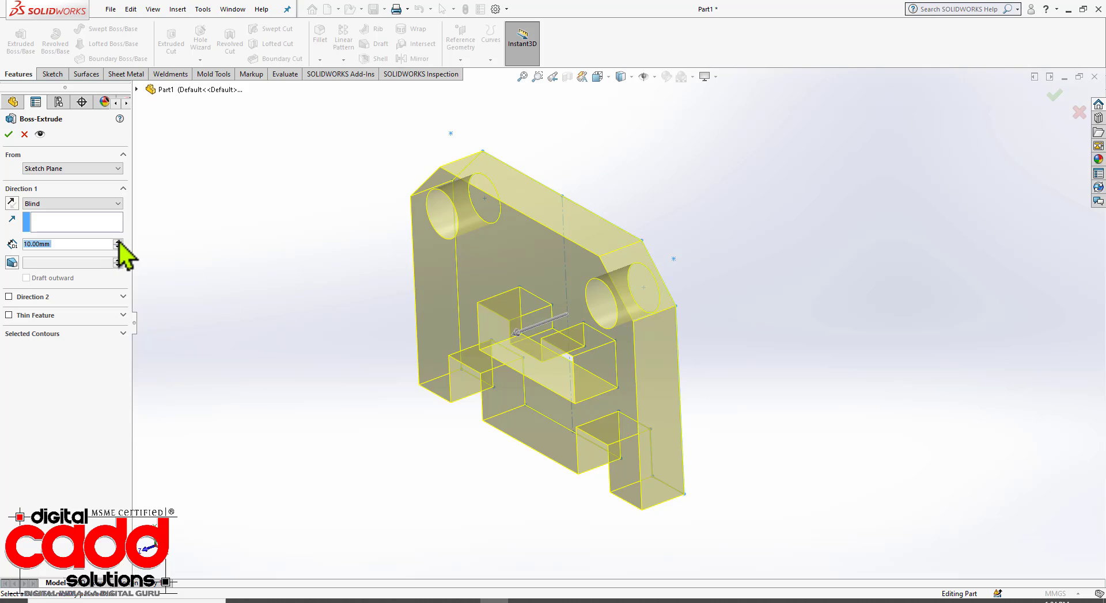
pyautogui.click(118, 242)
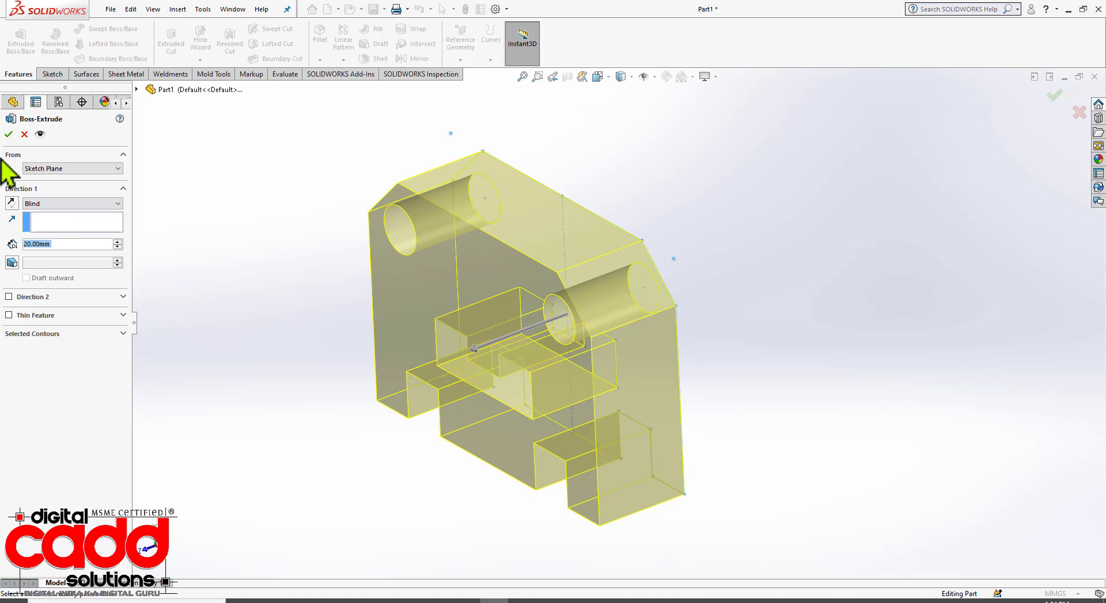
pyautogui.click(81, 204)
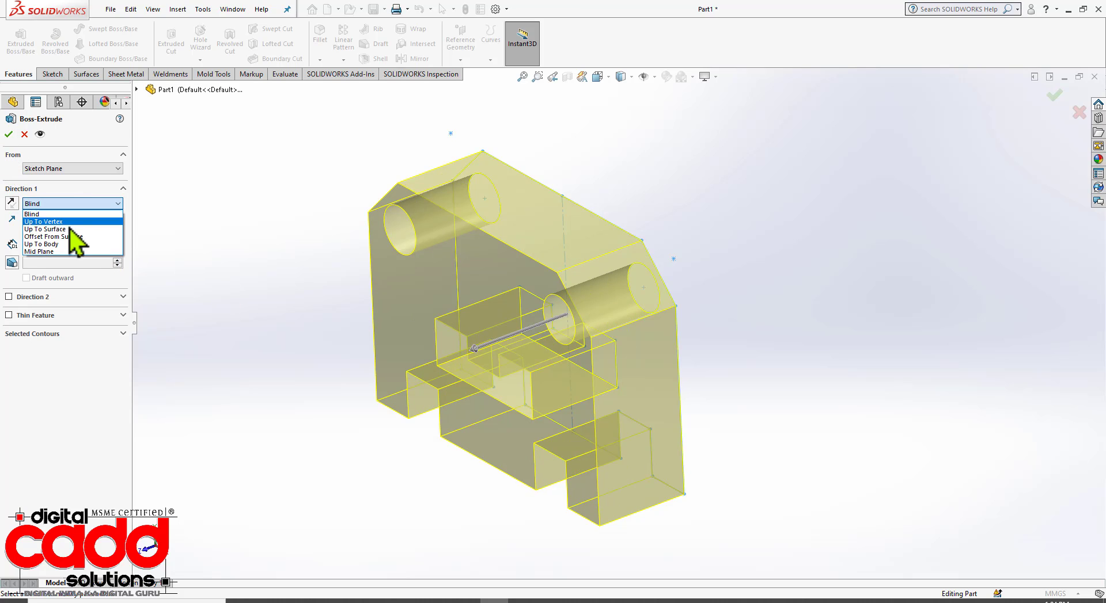
pyautogui.click(56, 252)
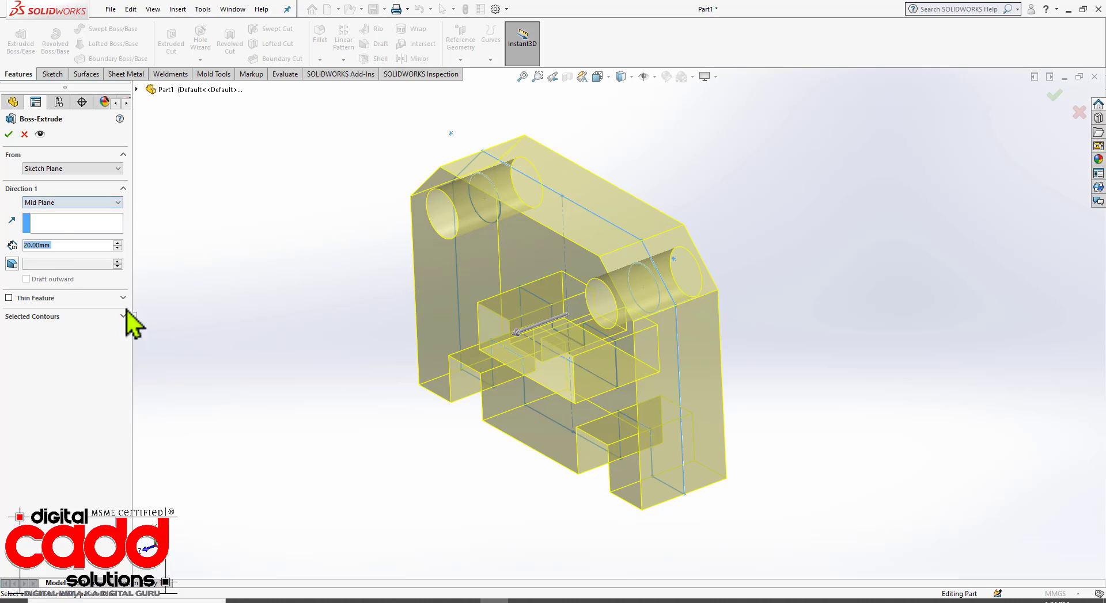
pyautogui.click(9, 135)
# Show the extruded part in the isometric view
pyautogui.moveTo(506, 519); pyautogui.dragTo(493, 493, button='middle')
pyautogui.press('space')
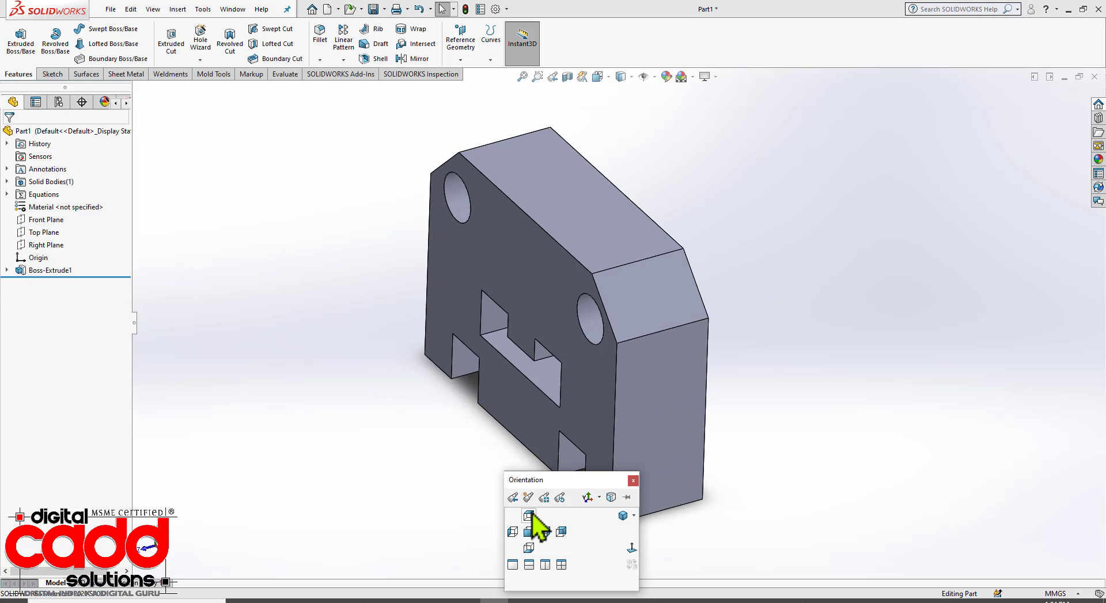
pyautogui.click(622, 516)
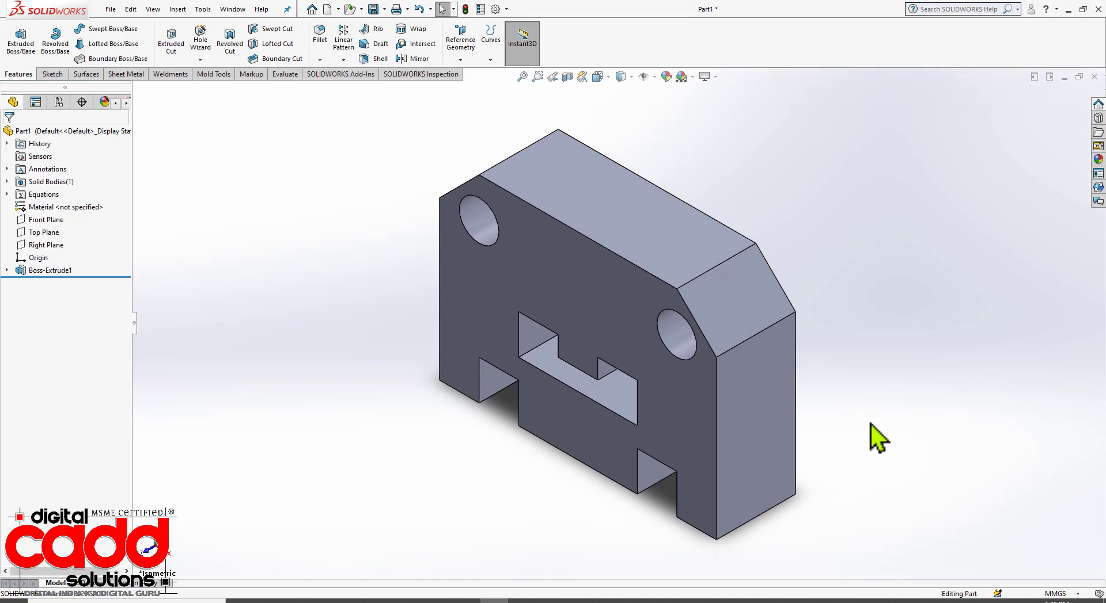
# Save the part as Part1 in a new folder named "sw 2020 chap 04 lec 2" inside the Solid Works 2020 Premium Full Course folder
pyautogui.hotkey('ctrl', 's')
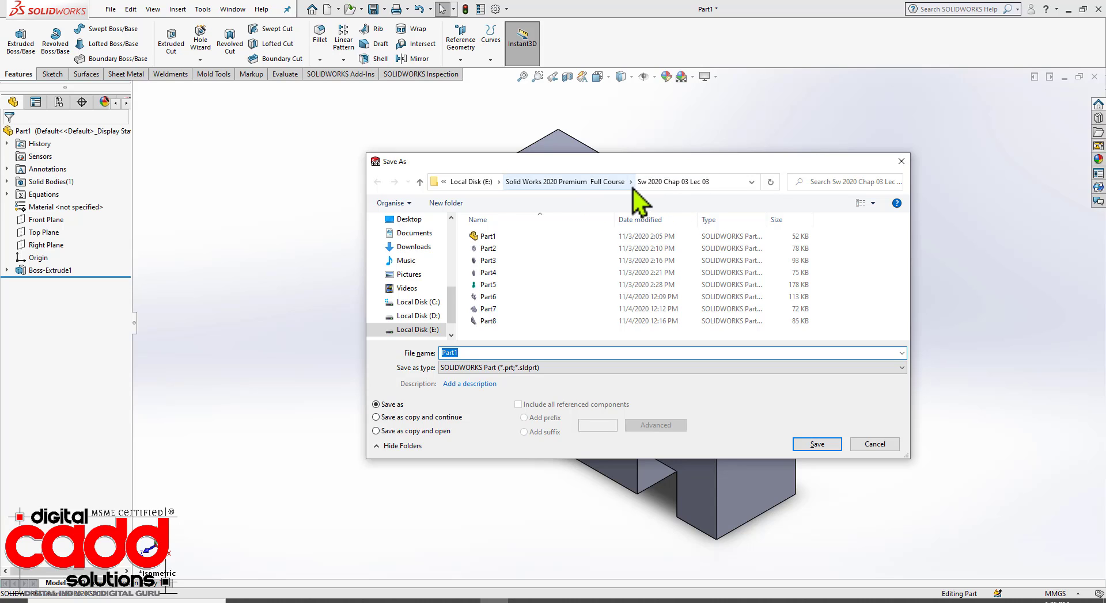
pyautogui.click(573, 182)
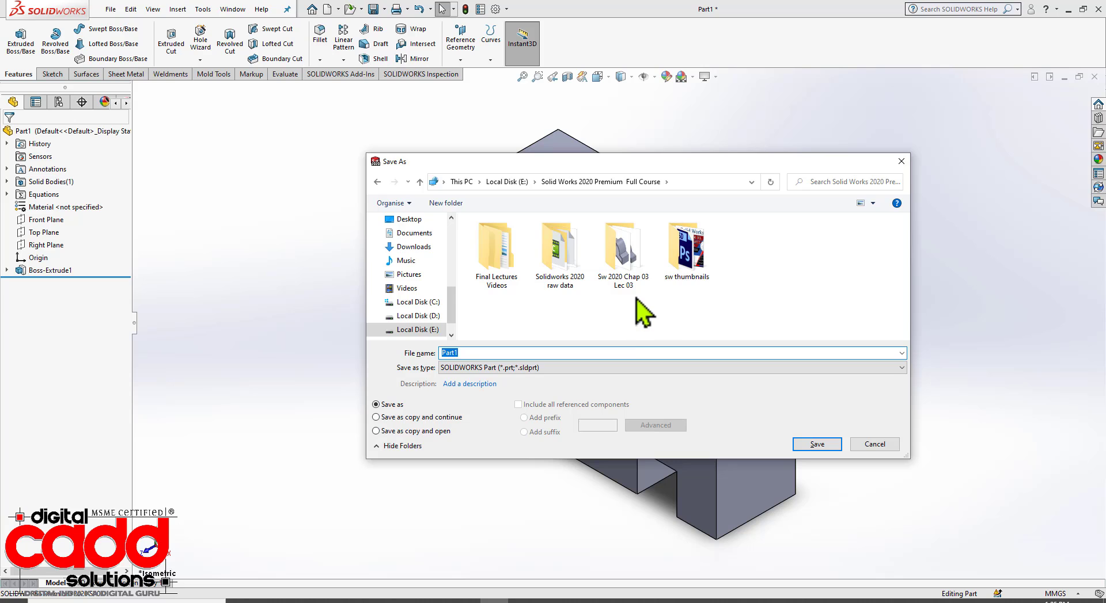
pyautogui.rightClick(690, 309)
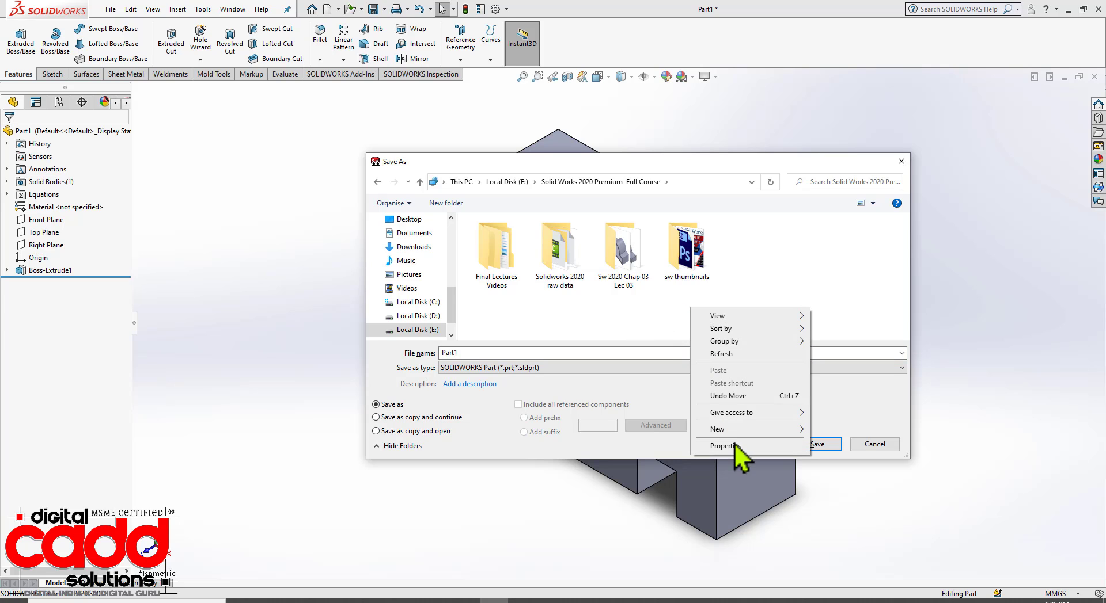
pyautogui.moveTo(768, 432)
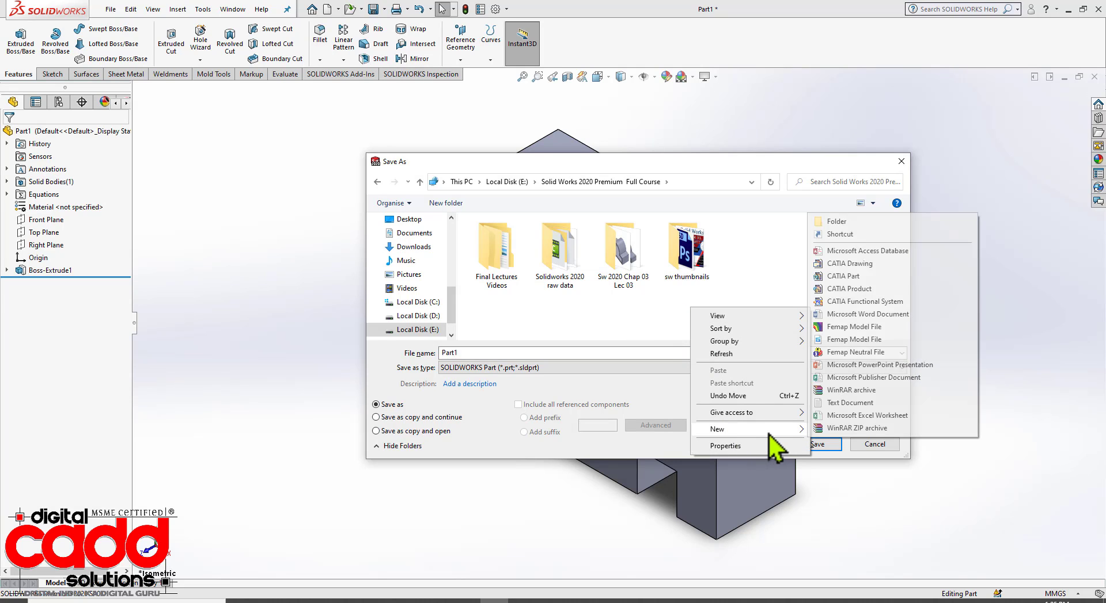
pyautogui.click(836, 223)
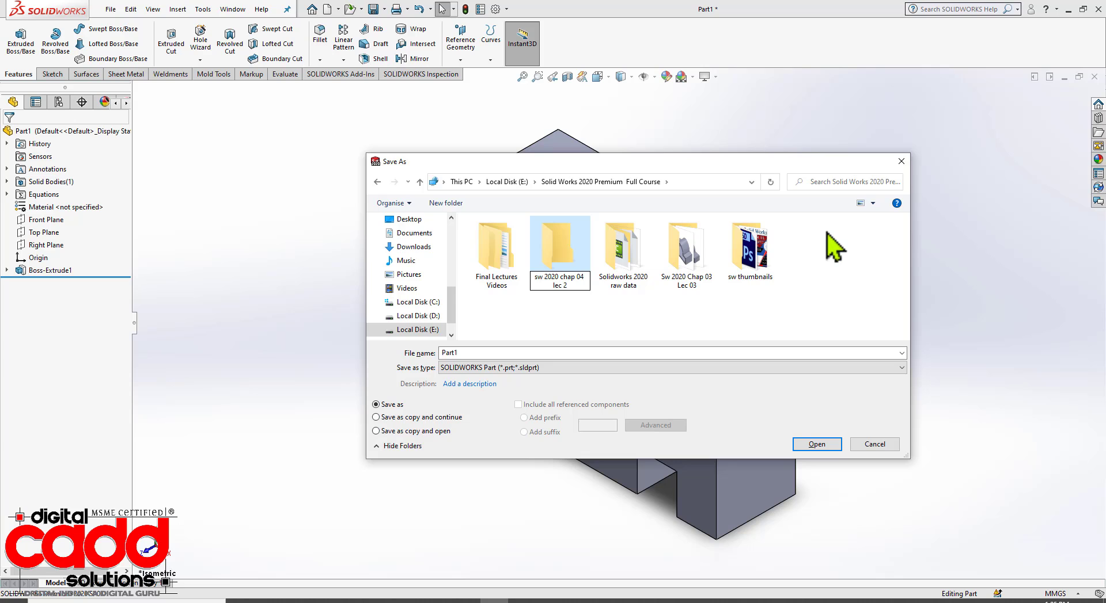
pyautogui.press('Return')
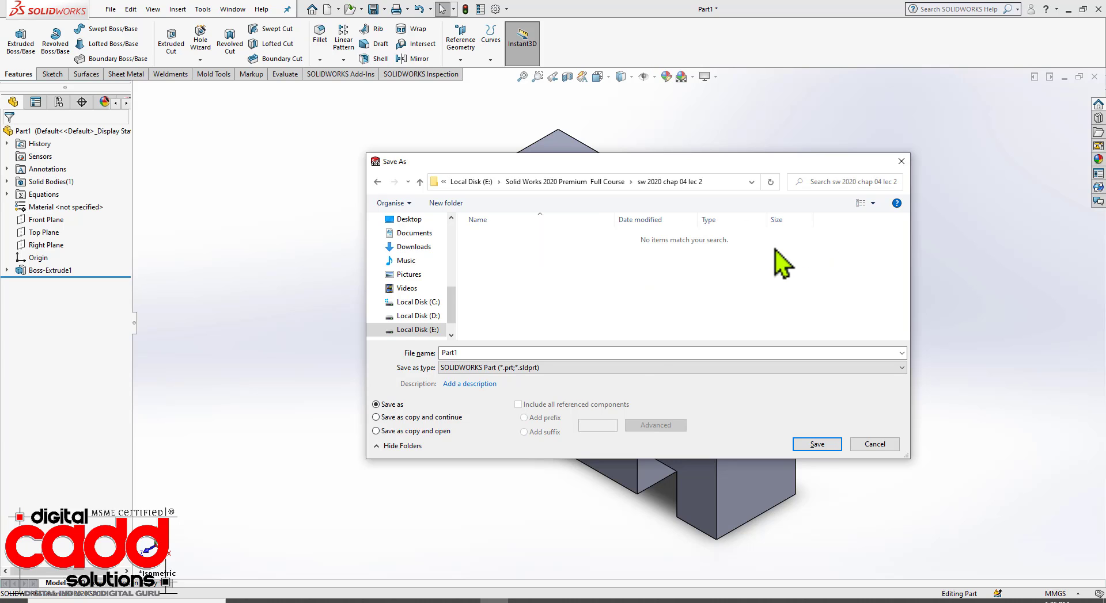
pyautogui.click(817, 446)
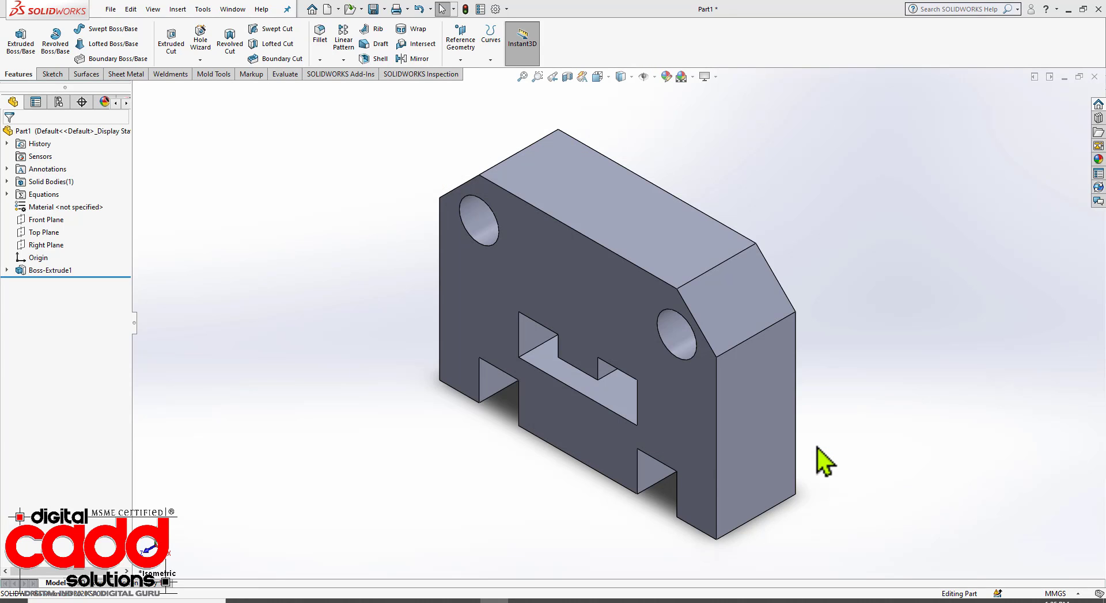
pyautogui.moveTo(765, 456); pyautogui.dragTo(700, 420, button='middle')
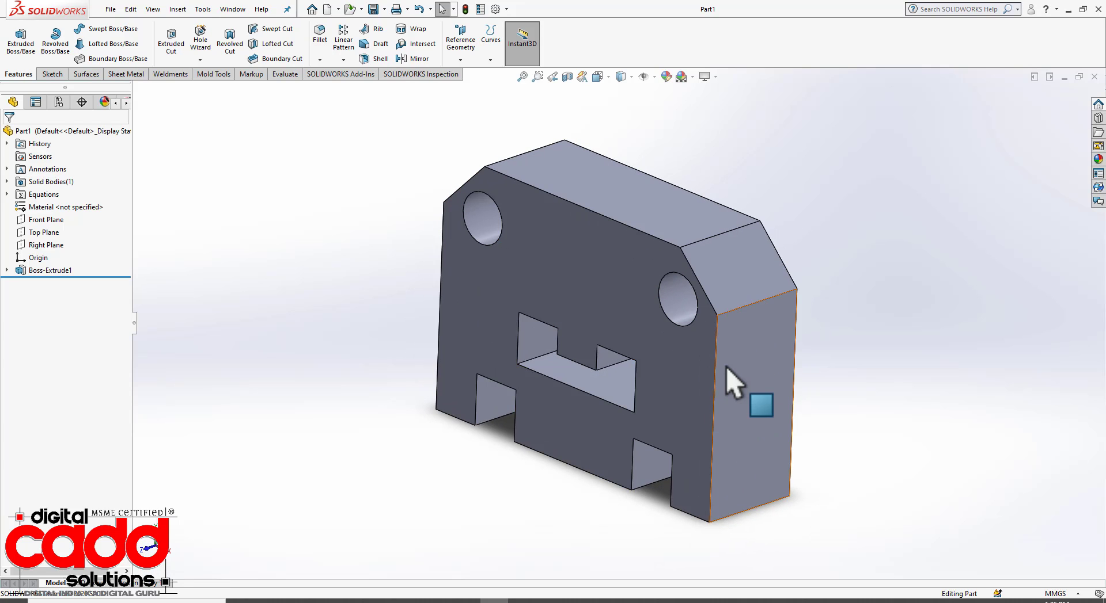
# Switch to the PDF and examine Tutorial 2, the piston model in Figure 4-71 and its dimensioned sketch in Figure 4-72
pyautogui.hotkey('alt', 'Tab')
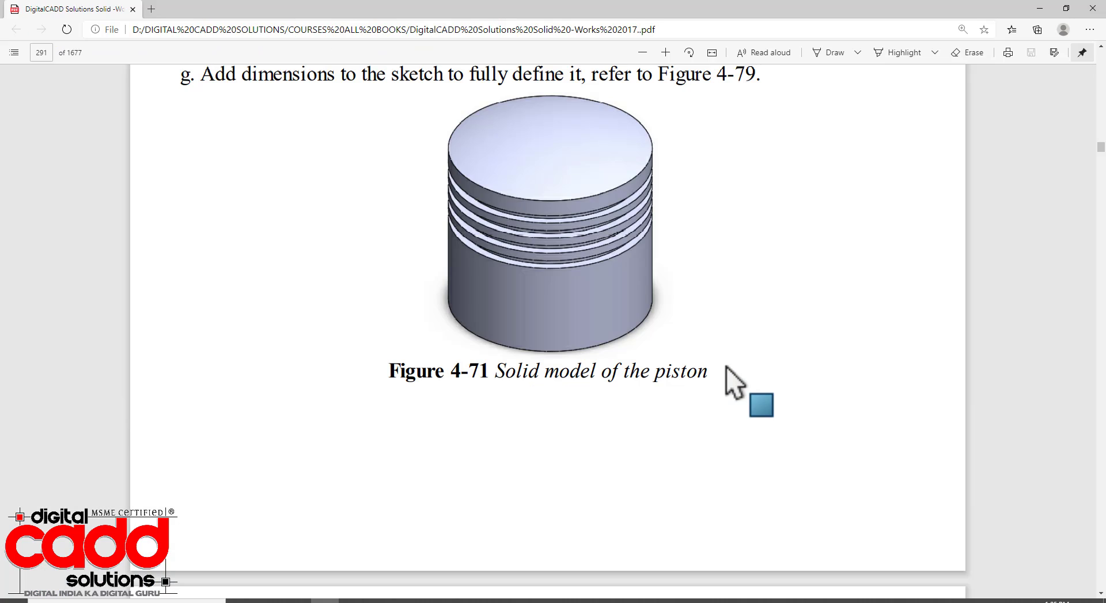
pyautogui.scroll(2, 595, 316)
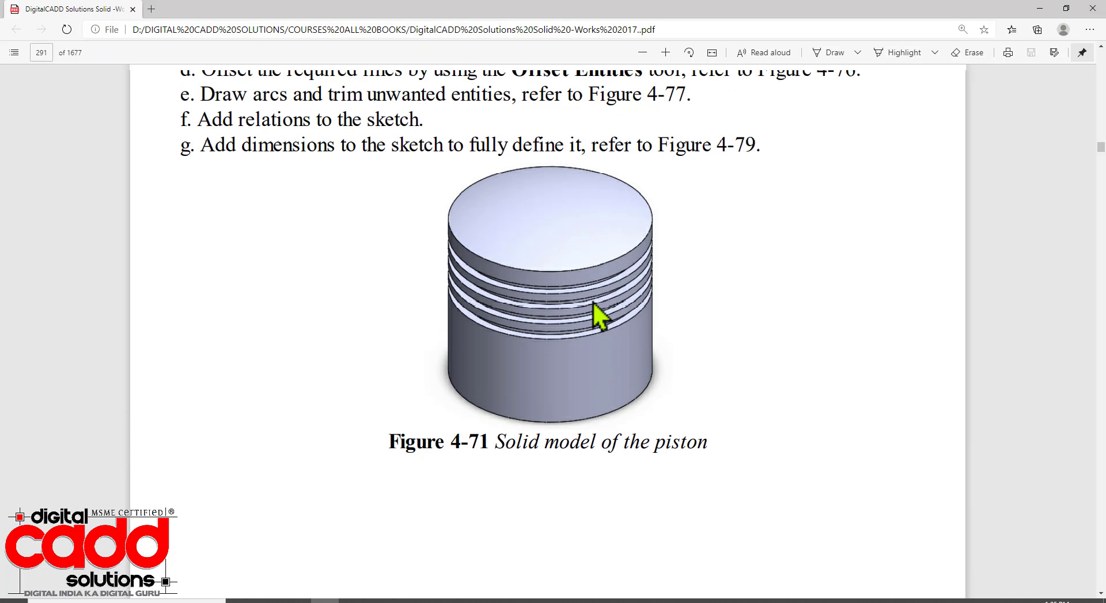
pyautogui.scroll(8, 361, 371)
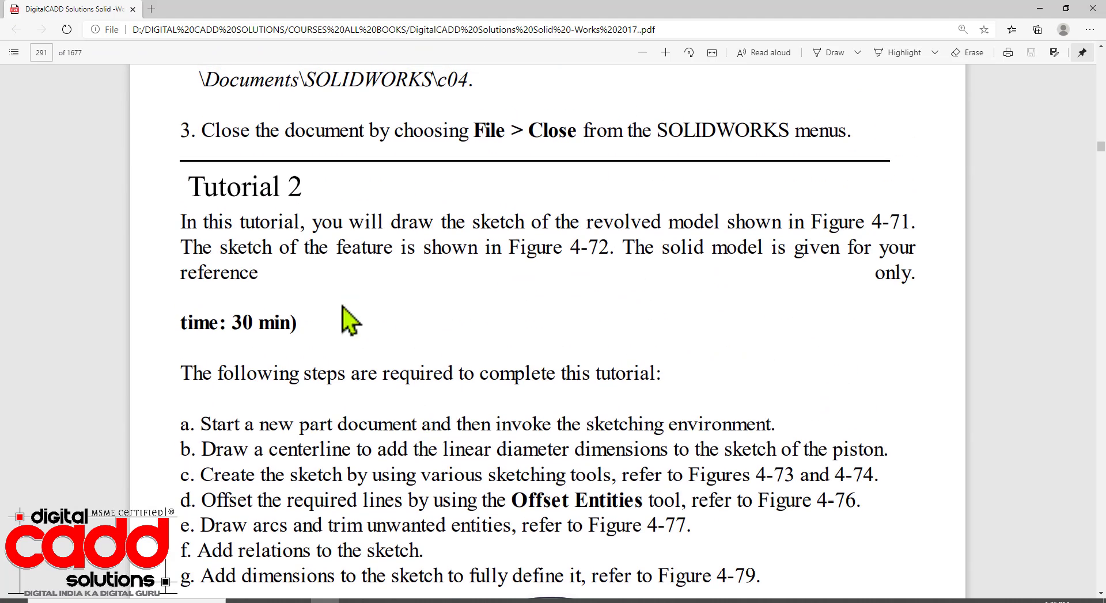
pyautogui.scroll(-10, 518, 432)
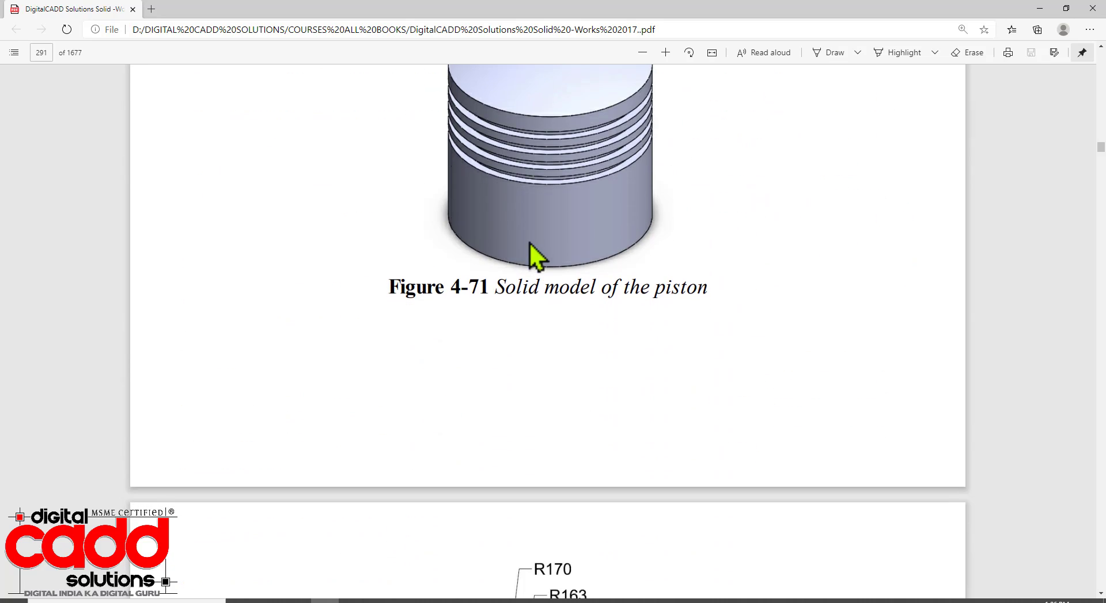
pyautogui.scroll(3, 562, 338)
pyautogui.scroll(-10, 563, 345)
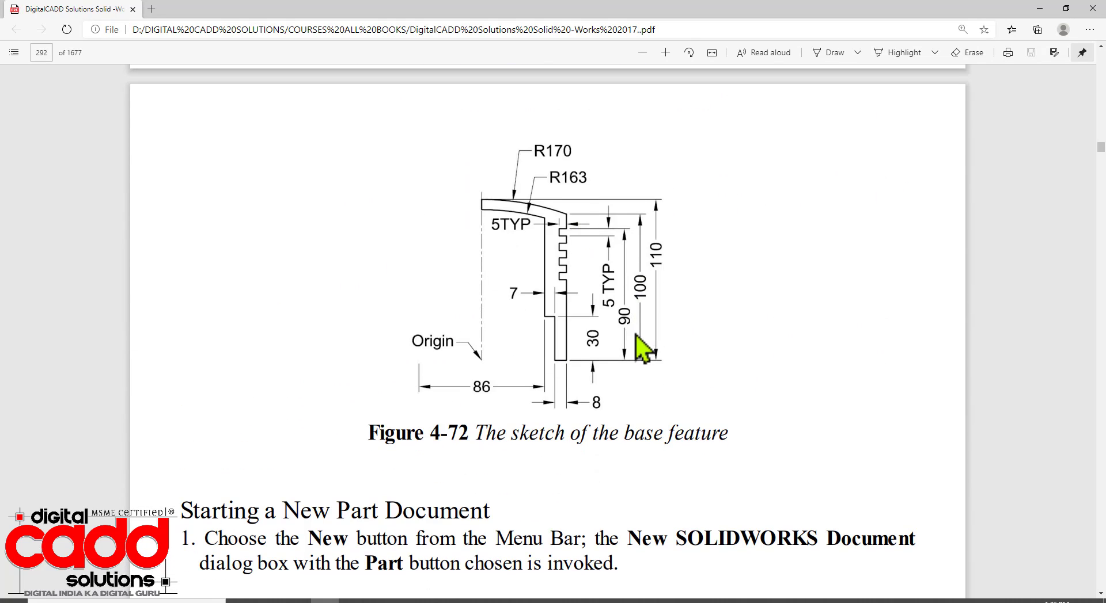
pyautogui.scroll(2, 647, 346)
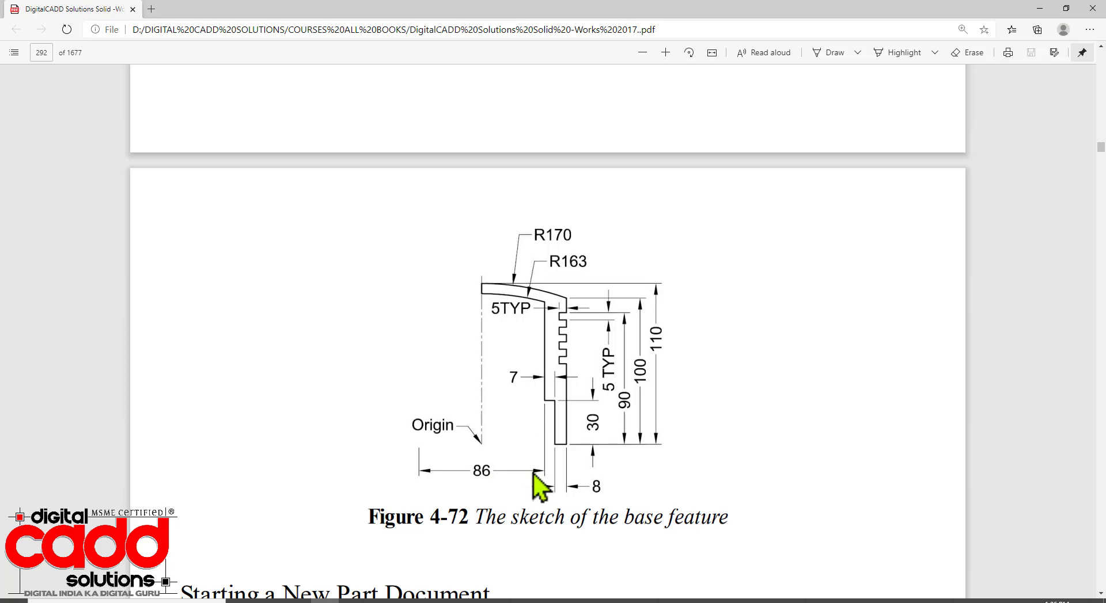
# Switch back to SOLIDWORKS, close the saved part and create a new part document
pyautogui.click(490, 600)
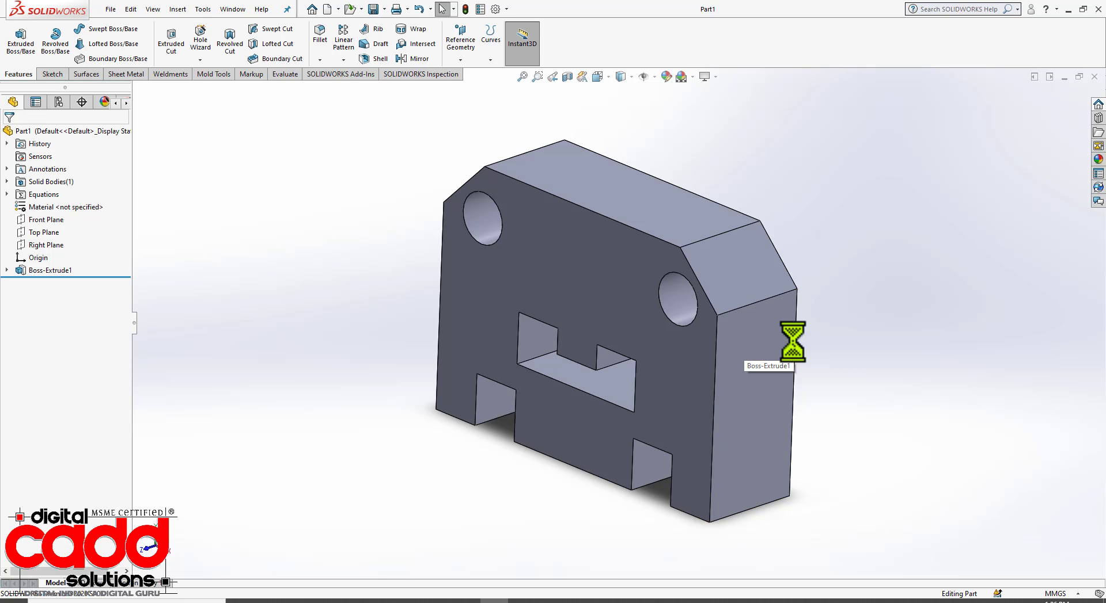
pyautogui.click(1093, 78)
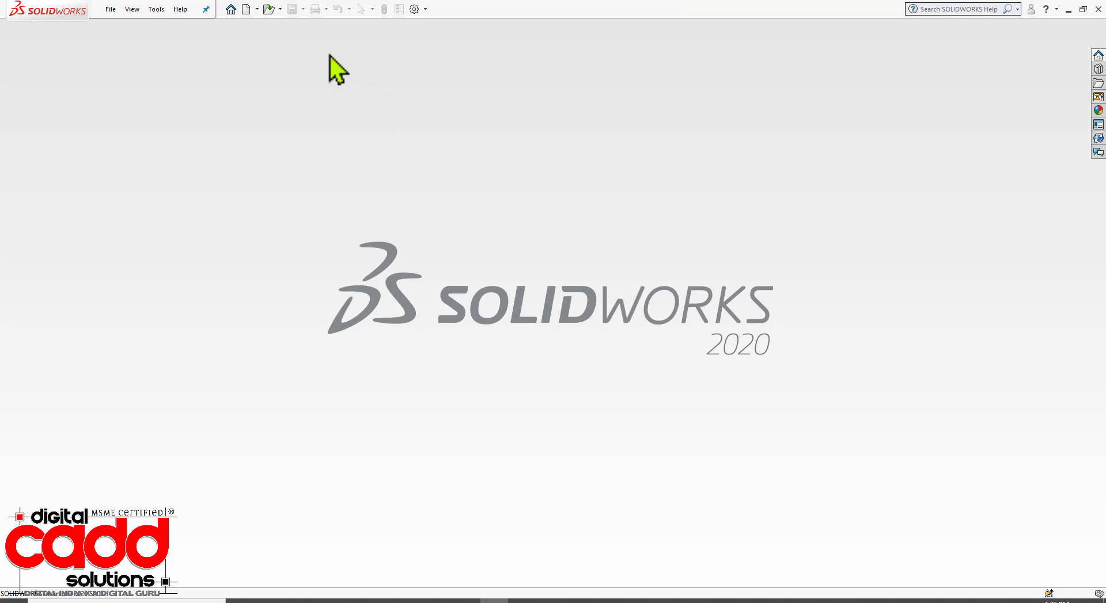
pyautogui.click(247, 10)
pyautogui.click(530, 350)
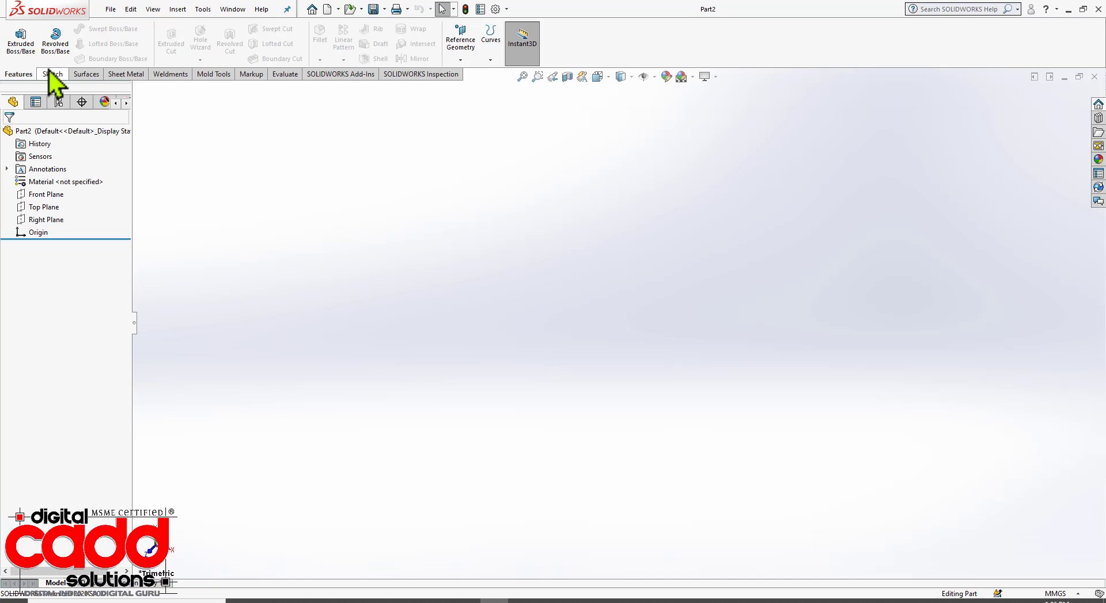
# Start a new sketch on the Front Plane
pyautogui.click(52, 74)
pyautogui.click(16, 35)
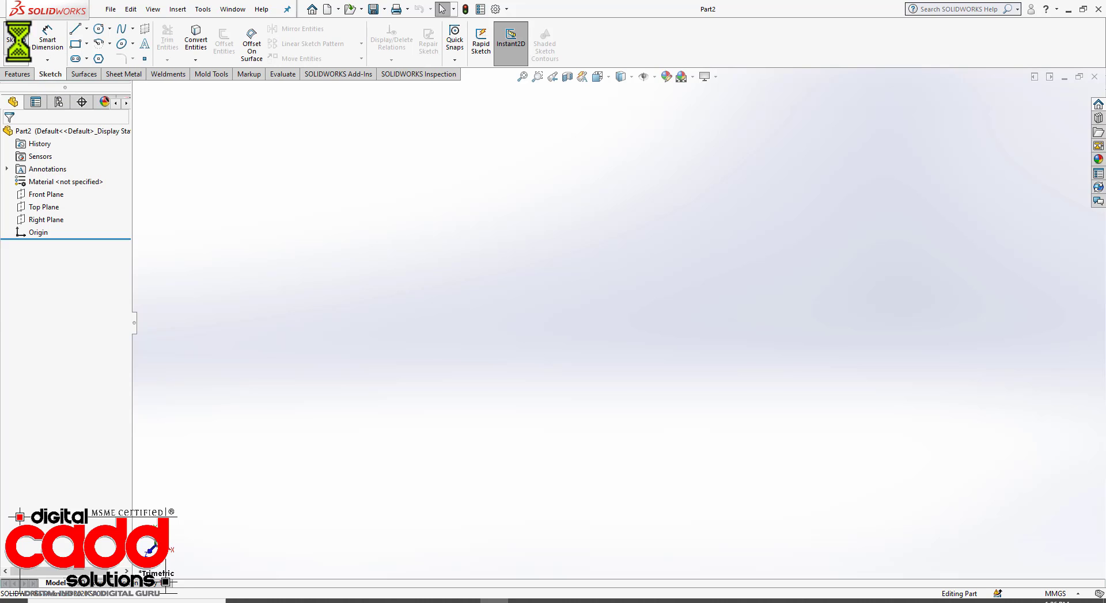
pyautogui.click(452, 168)
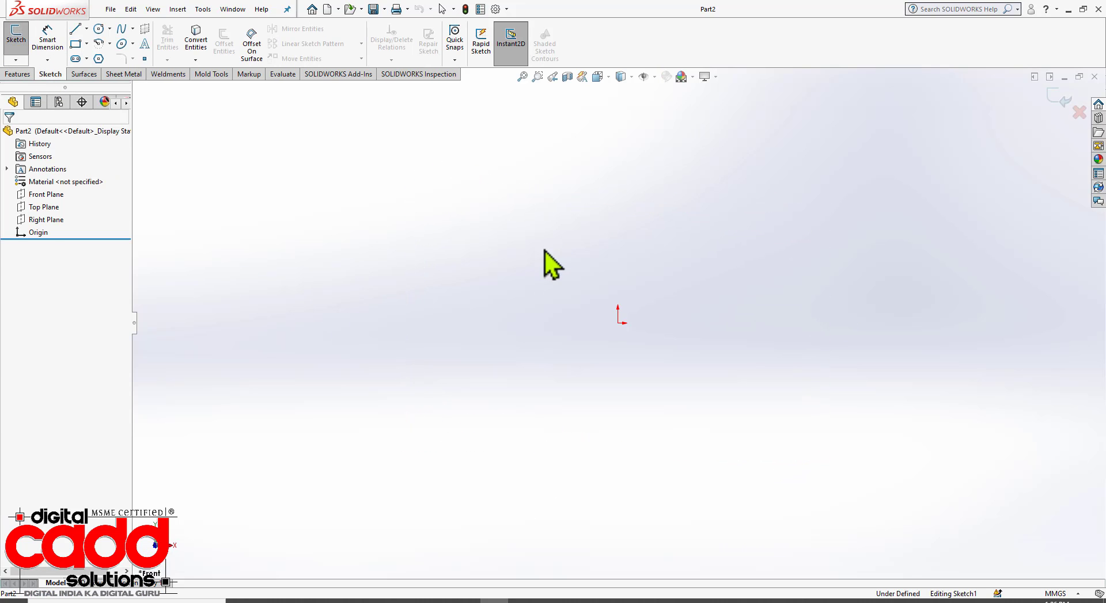
# Draw one vertical and one horizontal infinite-length centerline through the origin
pyautogui.click(87, 29)
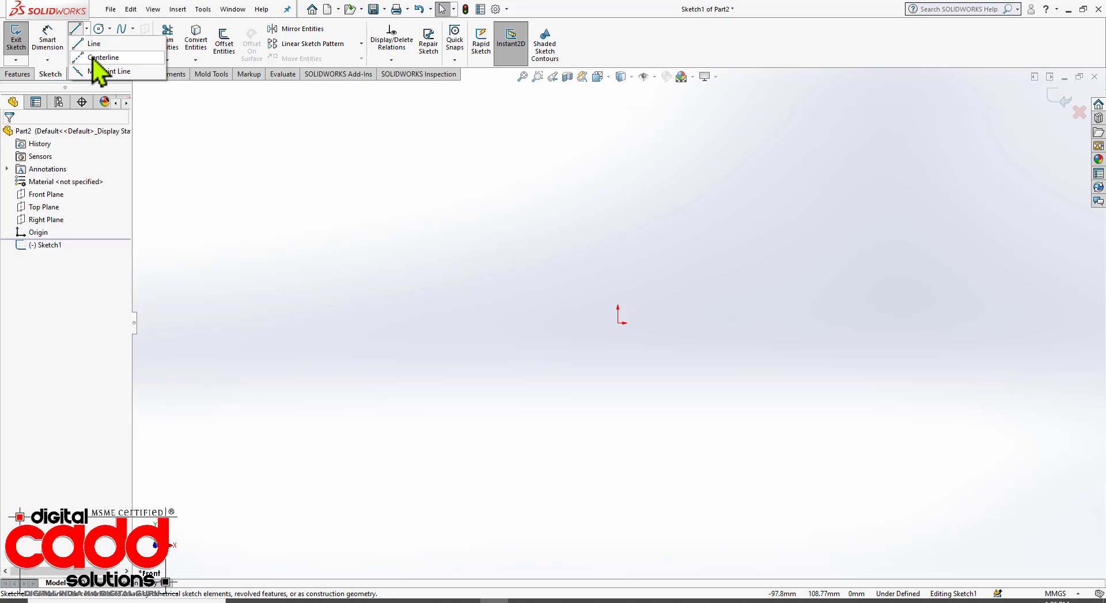
pyautogui.click(99, 56)
pyautogui.click(48, 279)
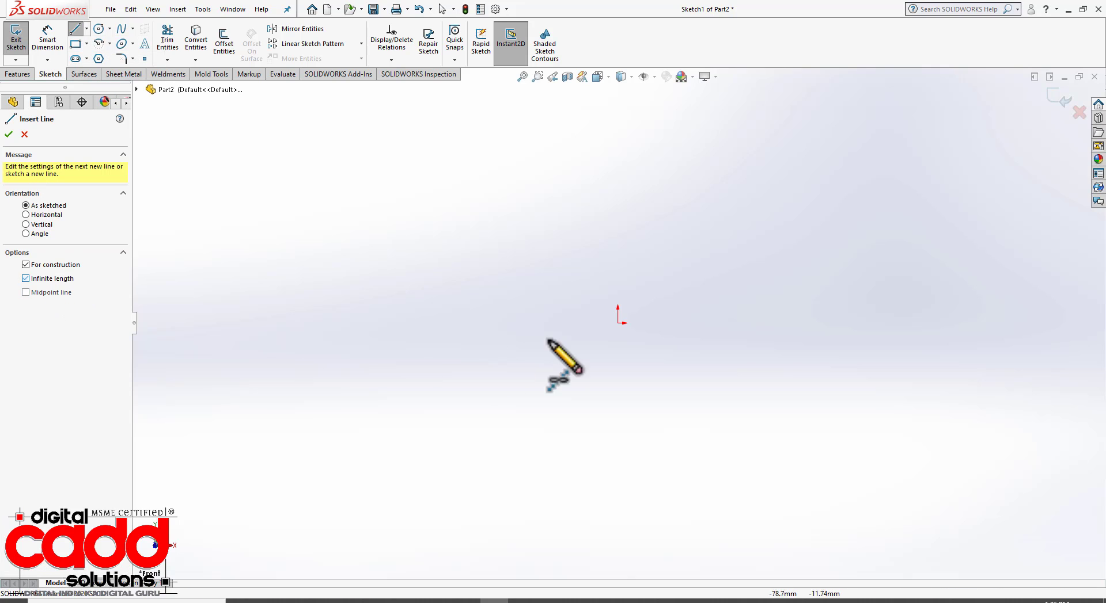
pyautogui.scroll(-3, 691, 345)
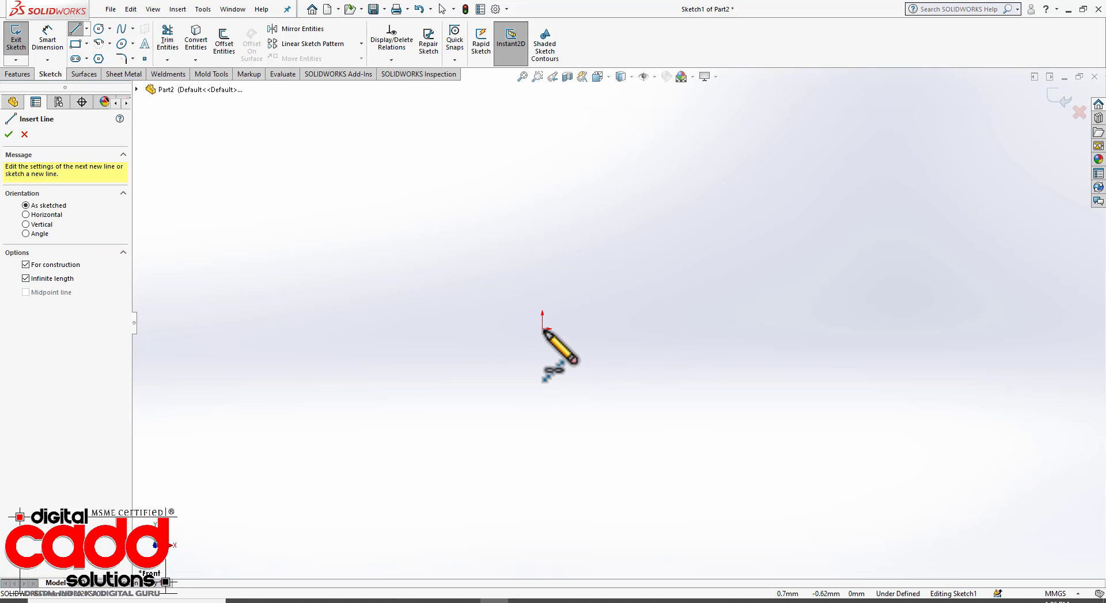
pyautogui.click(542, 330)
pyautogui.click(543, 363)
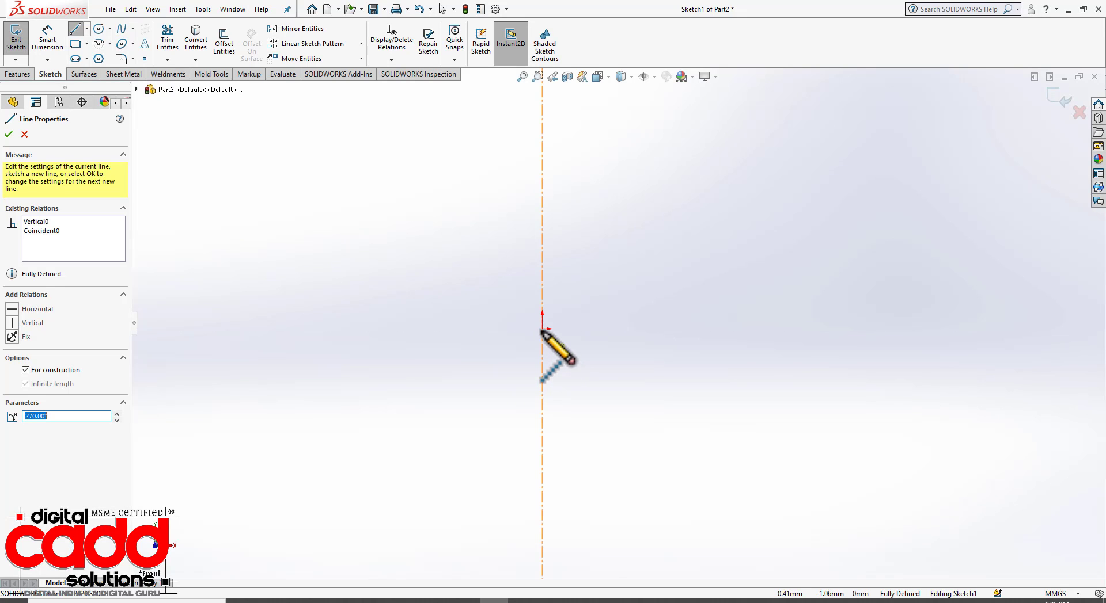
pyautogui.click(542, 329)
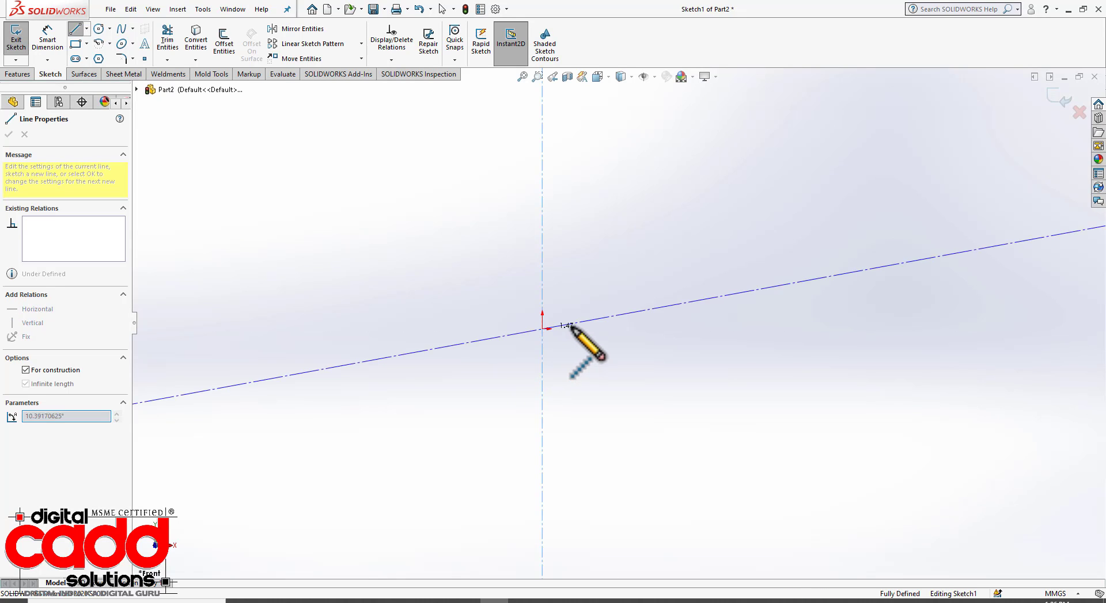
pyautogui.click(585, 329)
pyautogui.press('Escape')
pyautogui.scroll(-1, 563, 252)
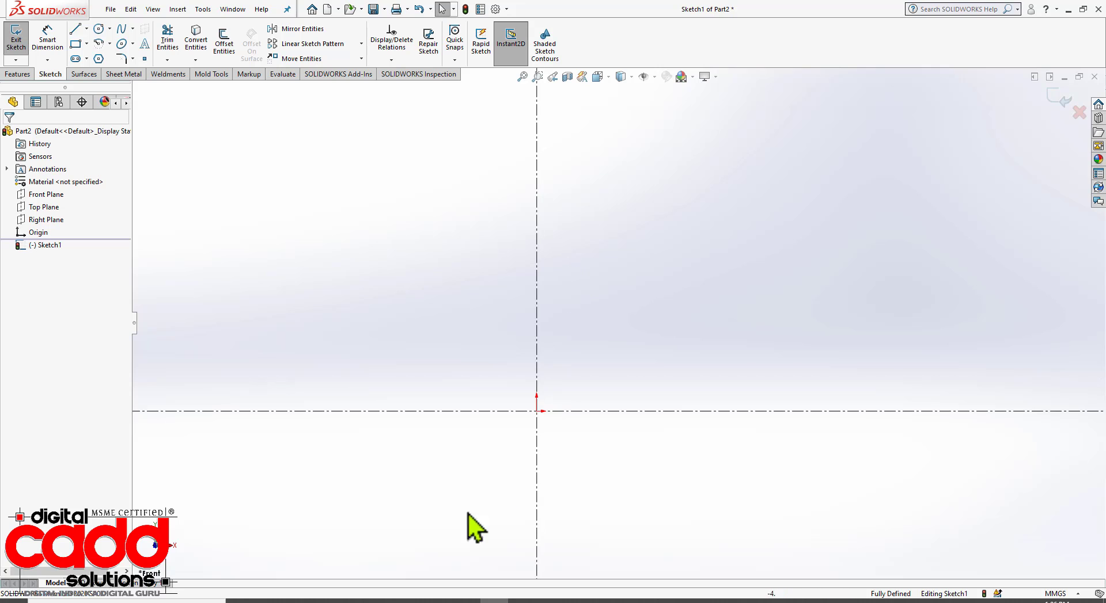
# Following Figure 4-72, sketch a bottom line about 2.6 mm long on the horizontal centerline and an outer vertical line about 25 mm high
pyautogui.click(325, 602)
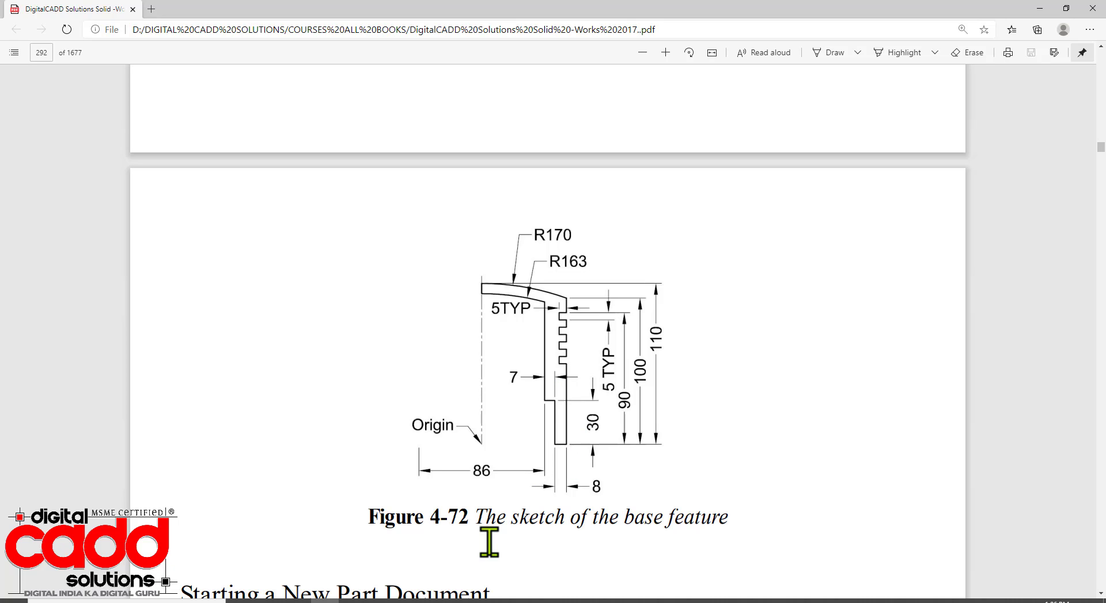
pyautogui.hotkey('alt', 'Tab')
pyautogui.click(76, 29)
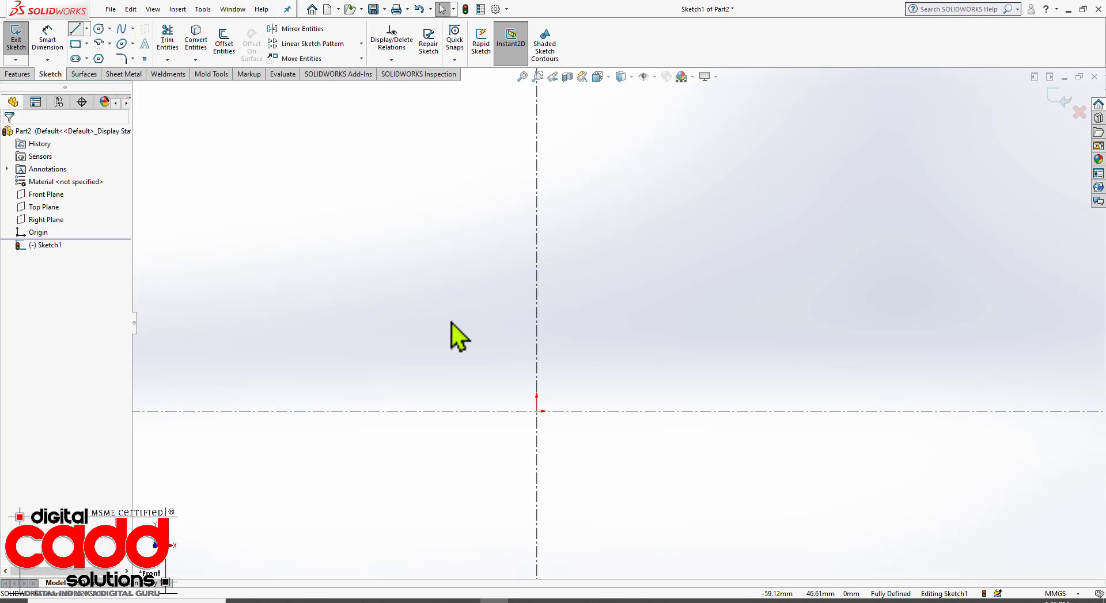
pyautogui.click(627, 411)
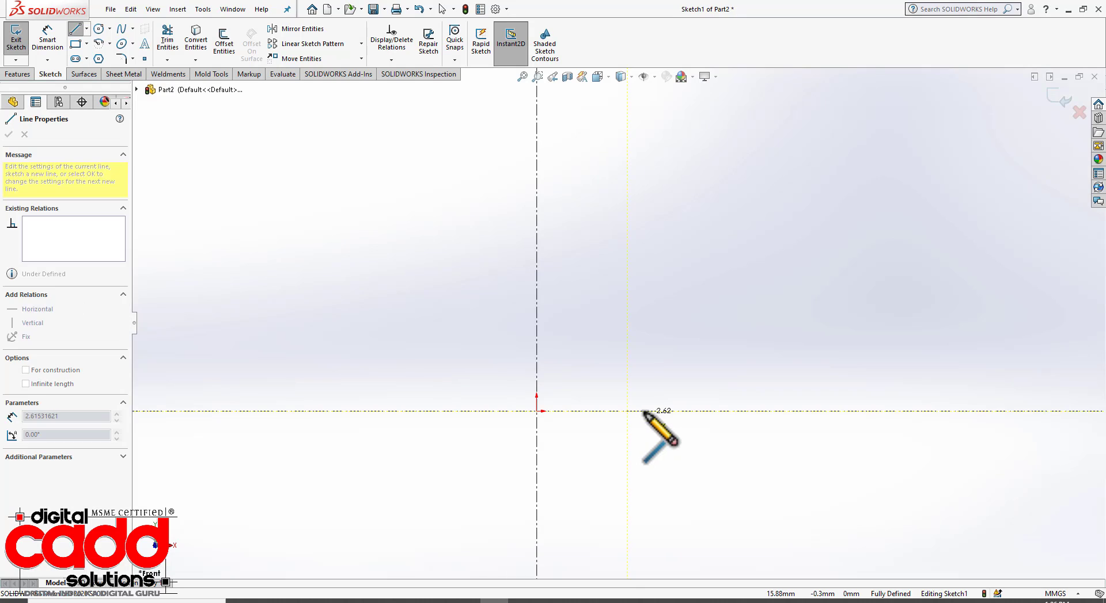
pyautogui.click(645, 239)
pyautogui.hotkey('alt', 'Tab')
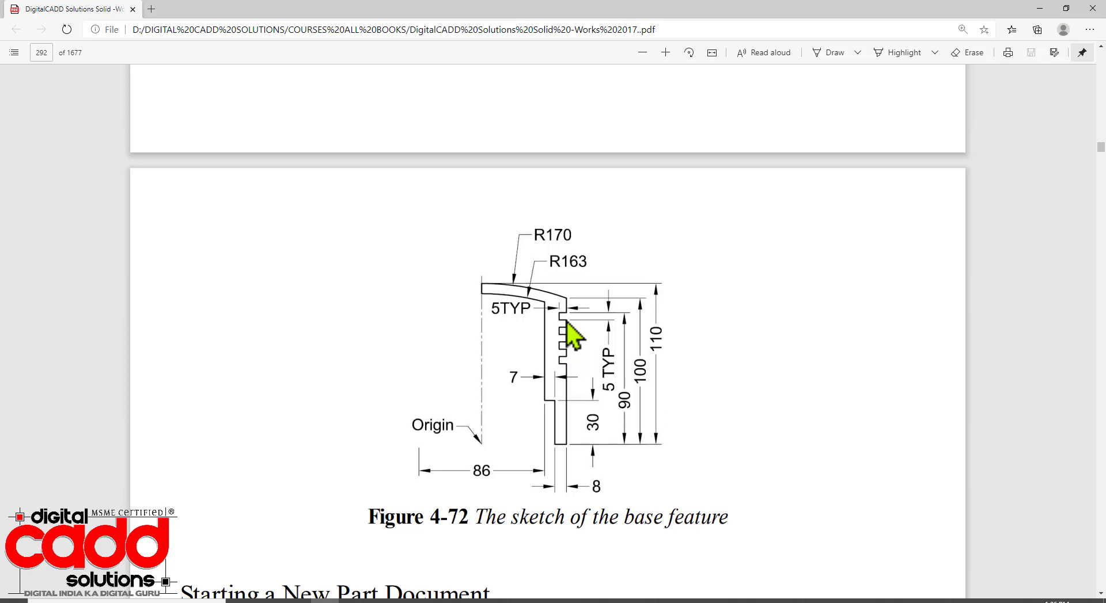
pyautogui.hotkey('alt', 'Tab')
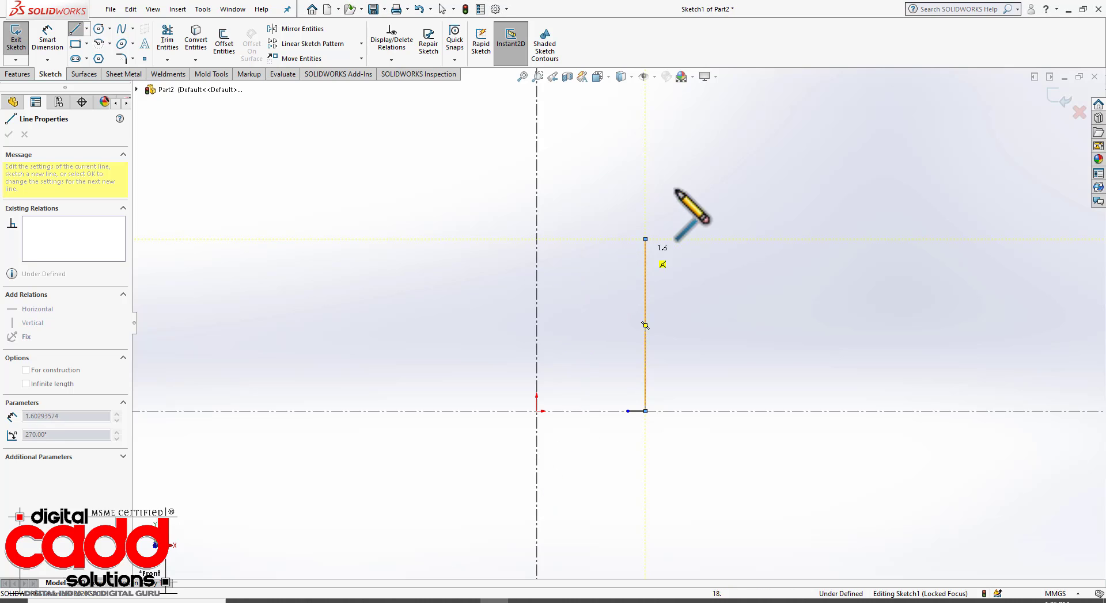
# Continue the outer profile with the lowest ring groove, about 5 mm deep toward the vertical centerline and about 4.4 mm high
pyautogui.scroll(-5, 662, 234)
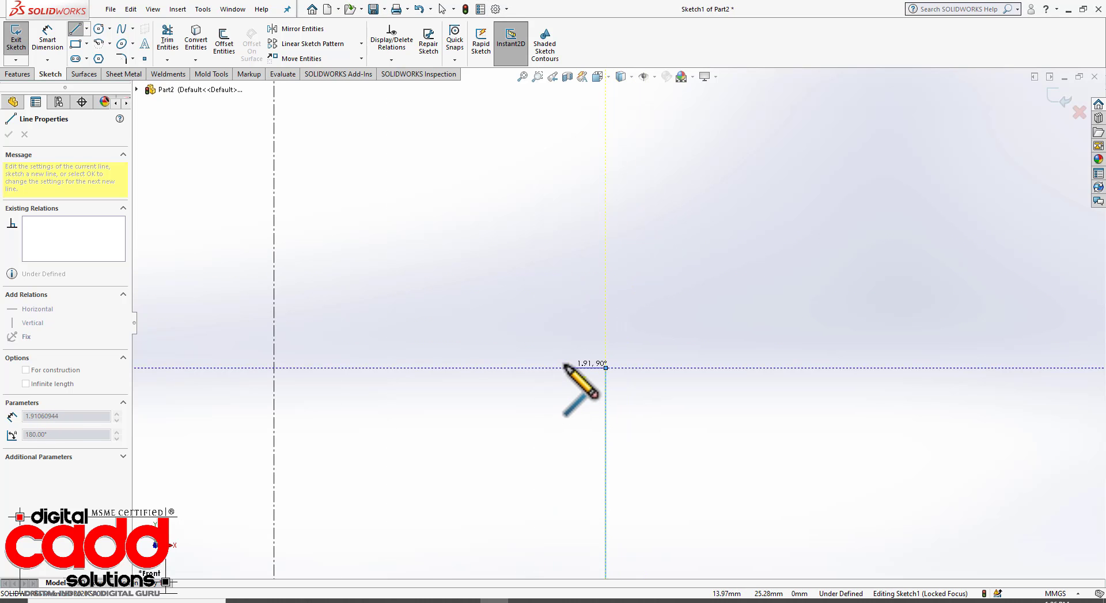
pyautogui.click(358, 601)
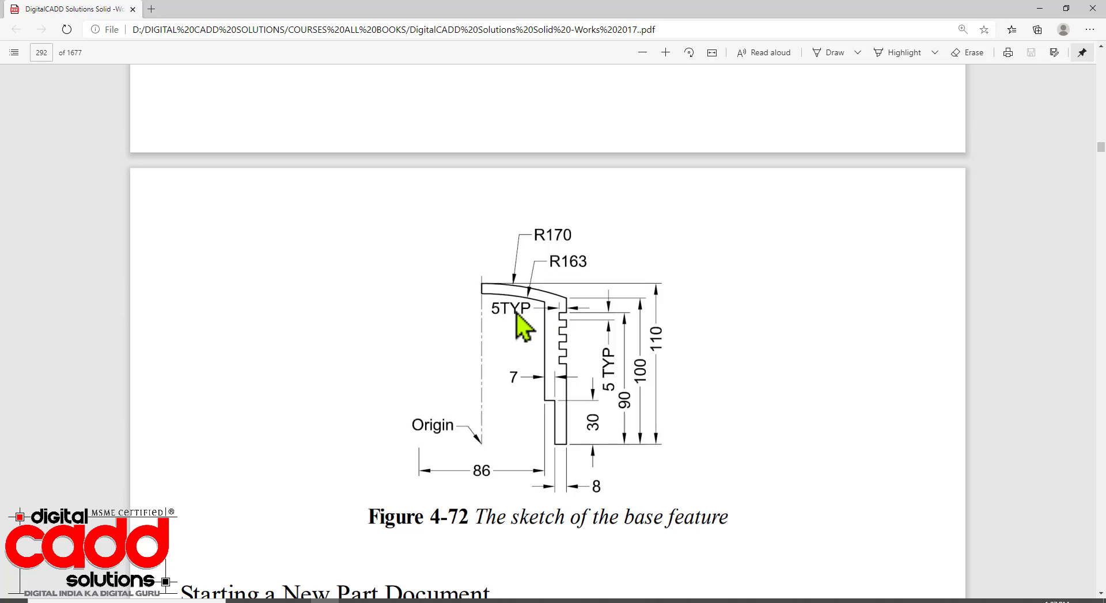
pyautogui.click(496, 602)
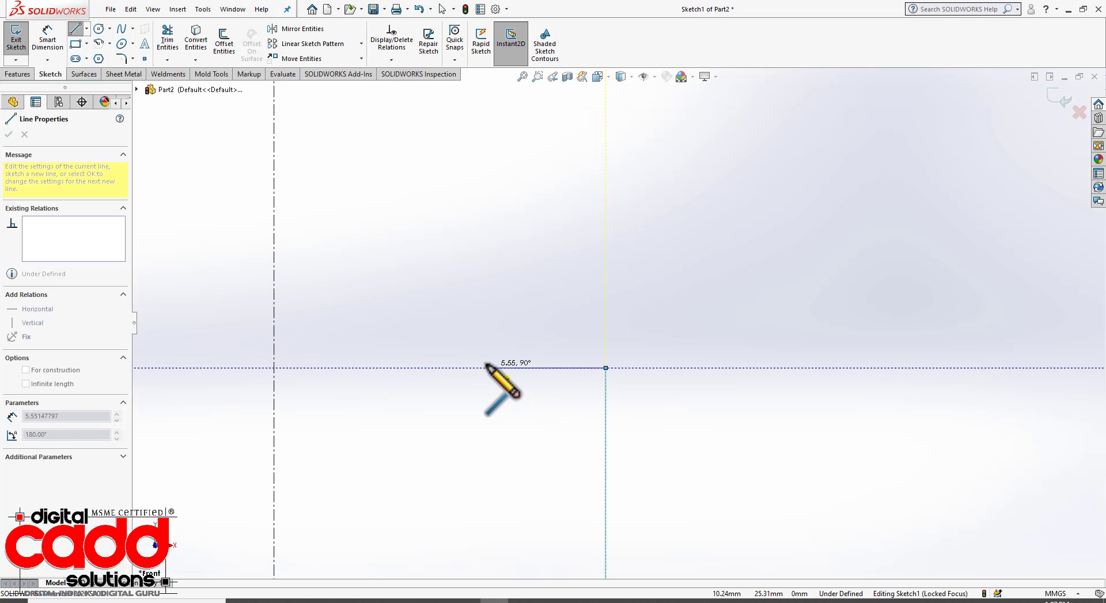
pyautogui.click(496, 368)
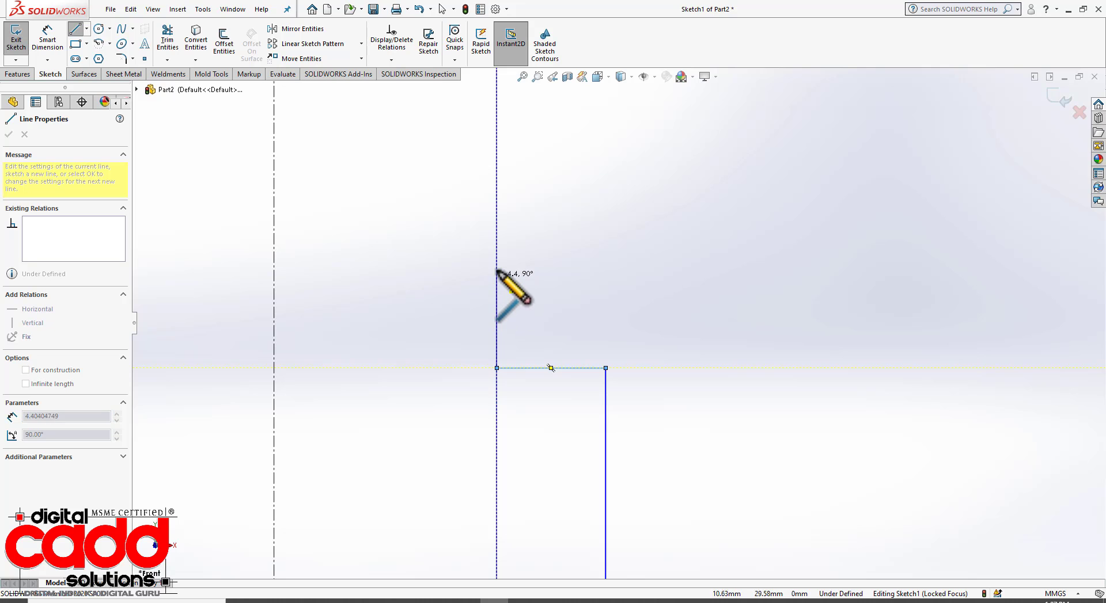
pyautogui.click(537, 272)
pyautogui.click(606, 272)
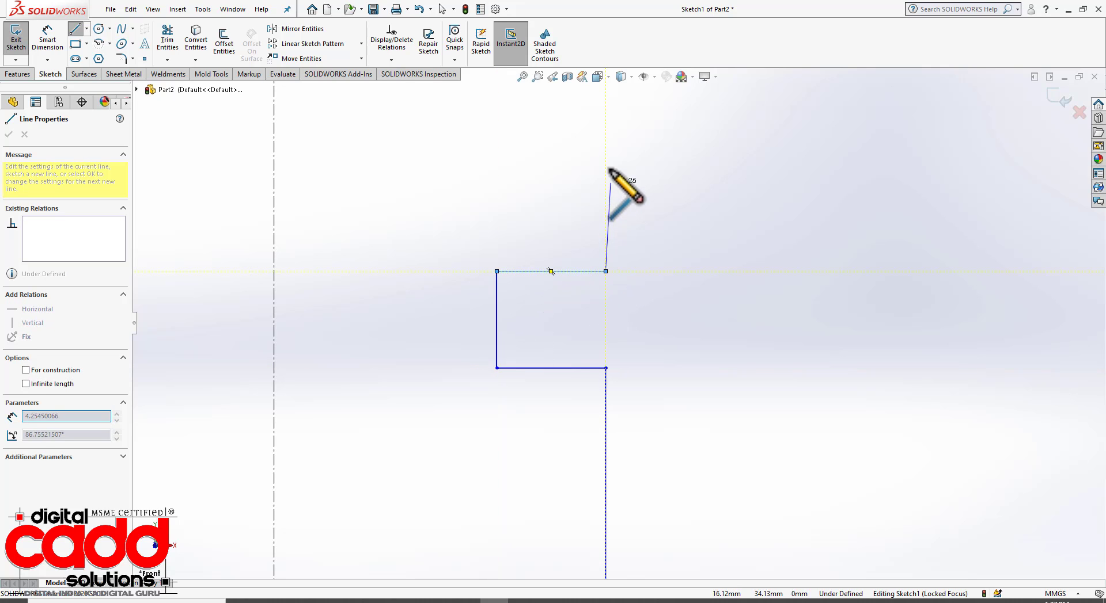
# Continue the outer wall upward and add the second ring groove, about 5.2 mm deep and 5.8 mm high, aligned with the first
pyautogui.click(605, 121)
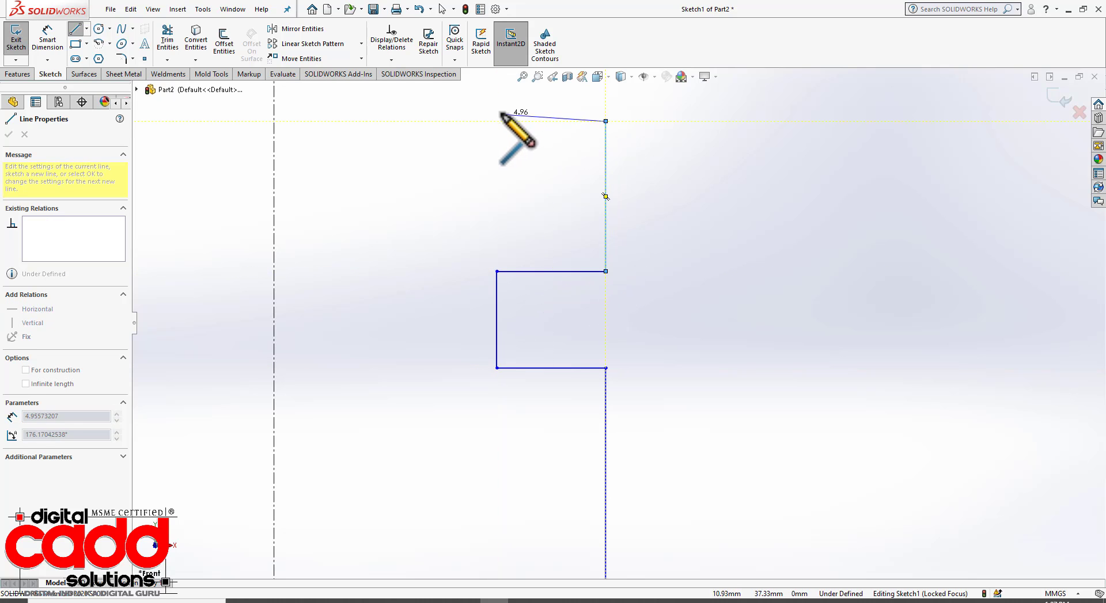
pyautogui.click(496, 121)
pyautogui.scroll(4, 607, 325)
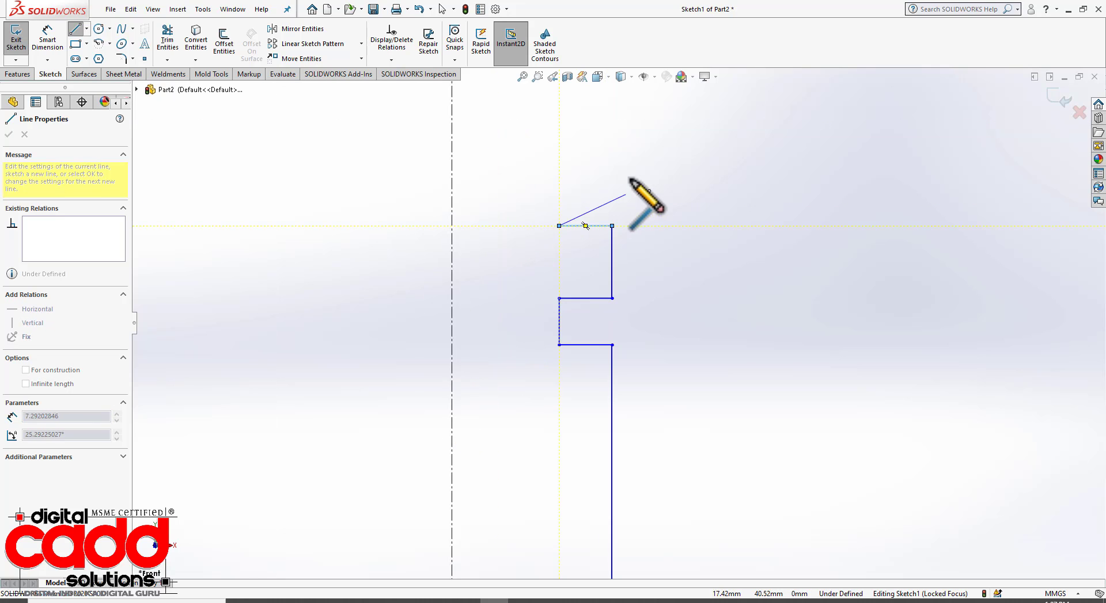
pyautogui.scroll(-4, 633, 173)
pyautogui.click(474, 209)
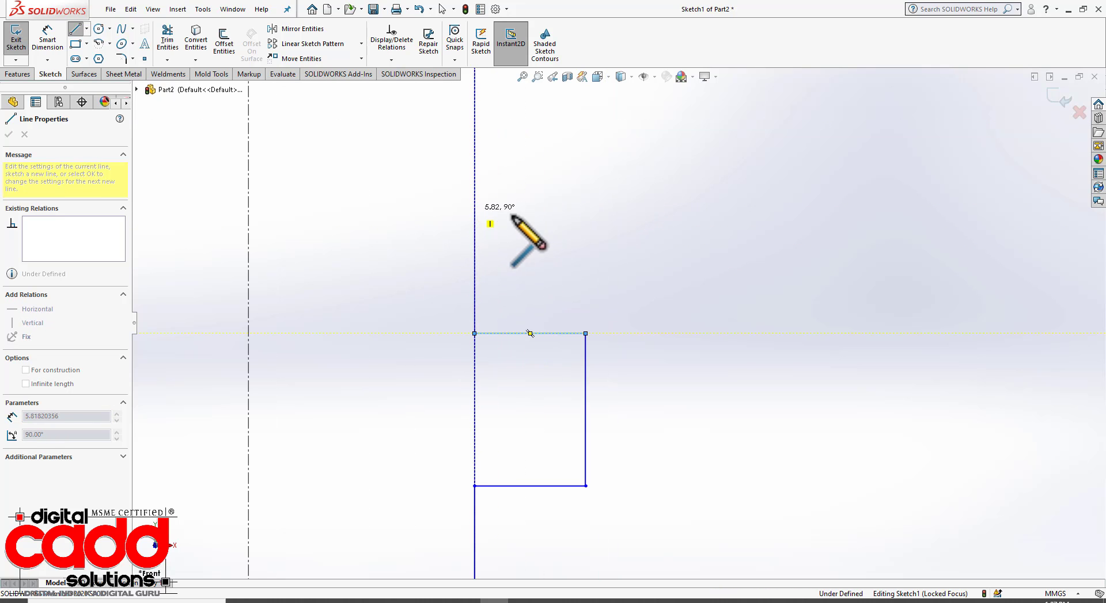
pyautogui.click(585, 210)
pyautogui.scroll(3, 582, 218)
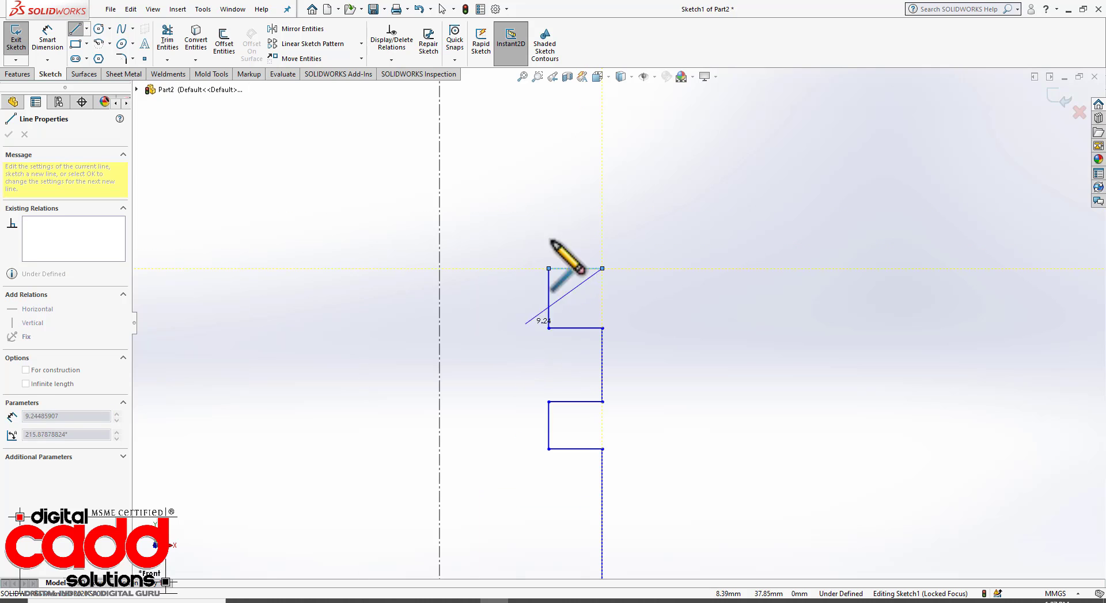
# Draw the next outer wall segment and the third ring groove, about 5.2 mm deep and aligned with the grooves below
pyautogui.click(601, 192)
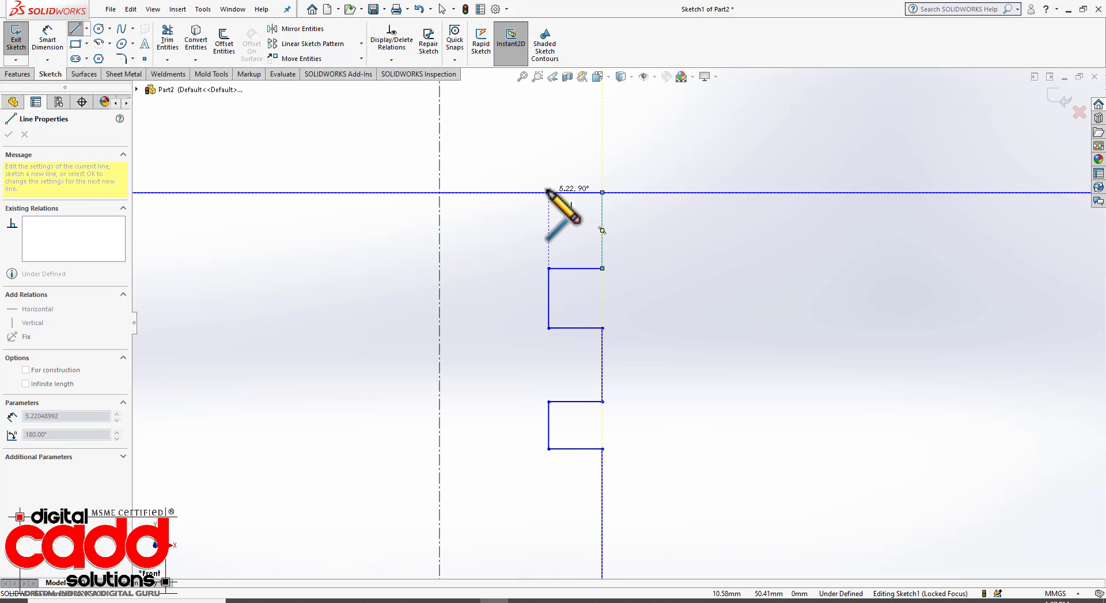
pyautogui.click(548, 191)
pyautogui.scroll(3, 582, 213)
pyautogui.scroll(-3, 601, 172)
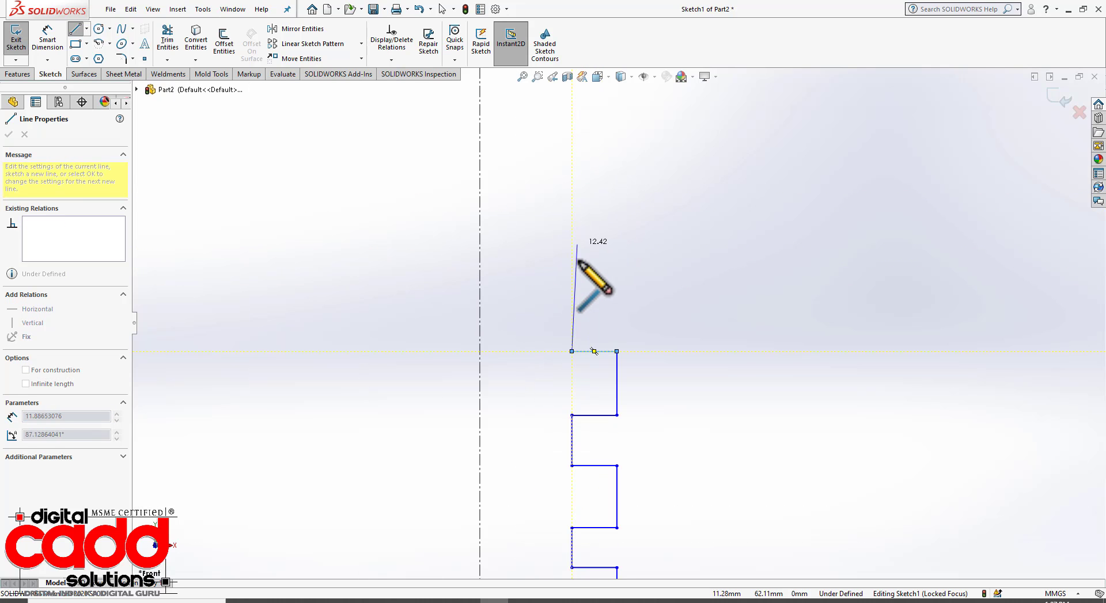
pyautogui.click(572, 296)
pyautogui.click(617, 297)
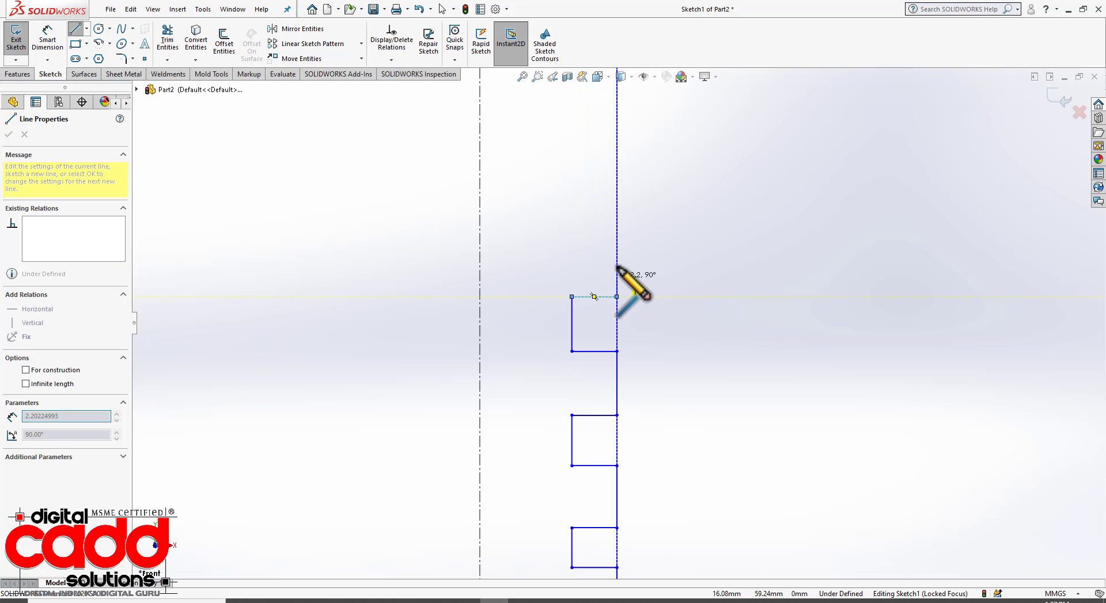
# Draw the fourth ring groove, about 5.2 mm deep, and end the outer profile with a short vertical line above it
pyautogui.click(616, 236)
pyautogui.click(571, 236)
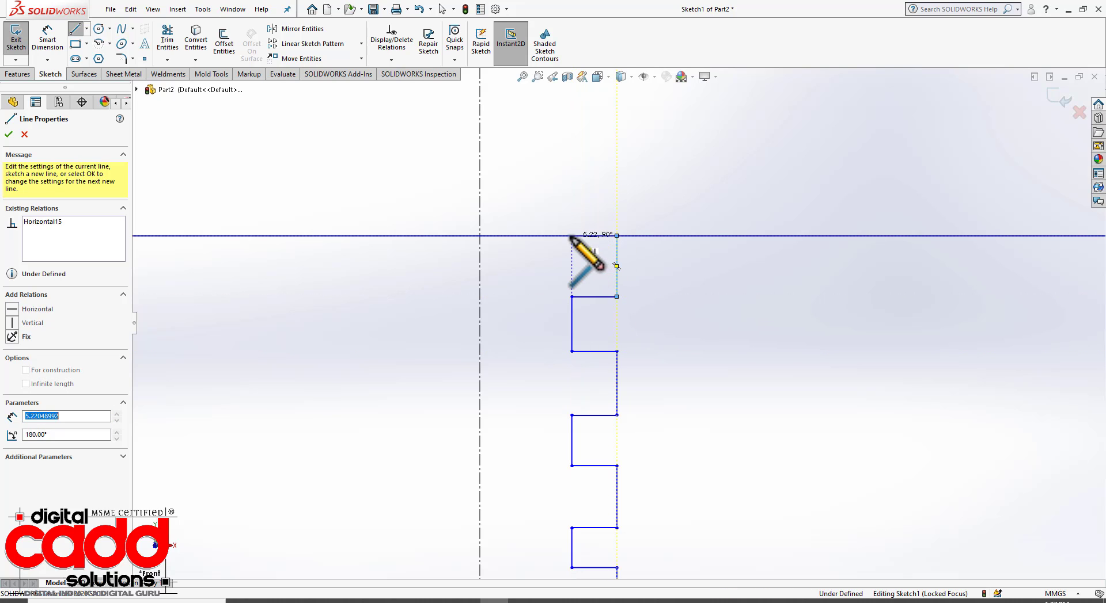
pyautogui.scroll(3, 618, 323)
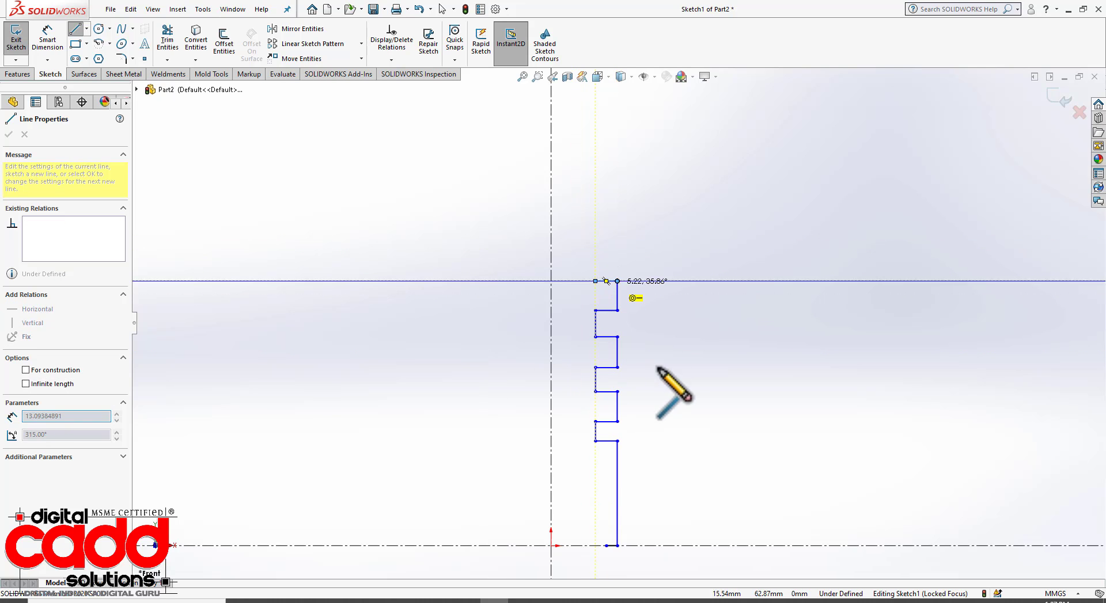
pyautogui.click(595, 247)
pyautogui.click(617, 246)
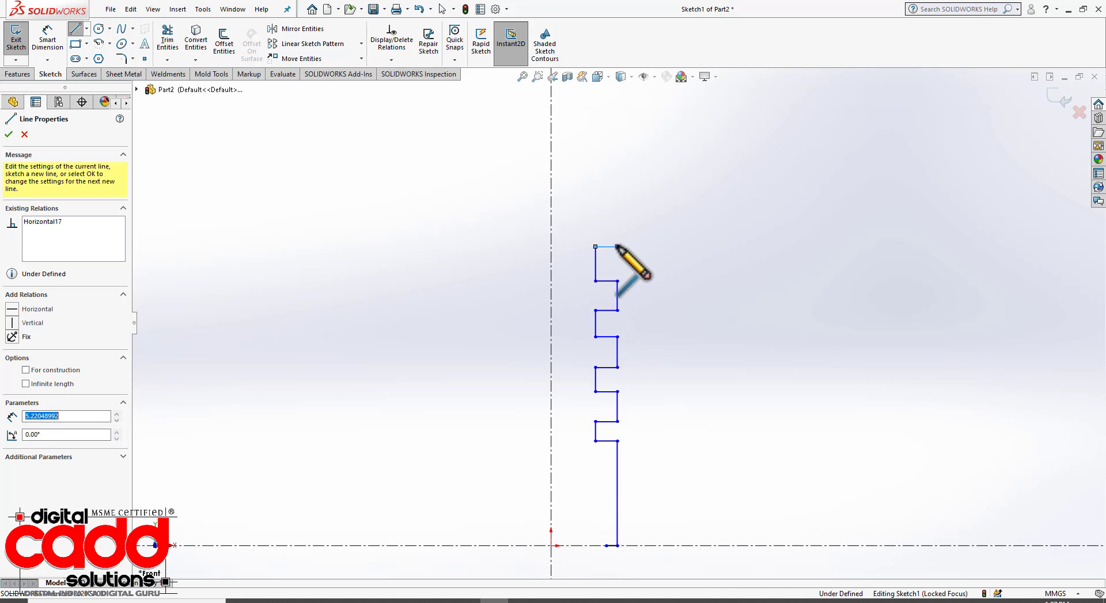
pyautogui.hotkey('alt', 'Tab')
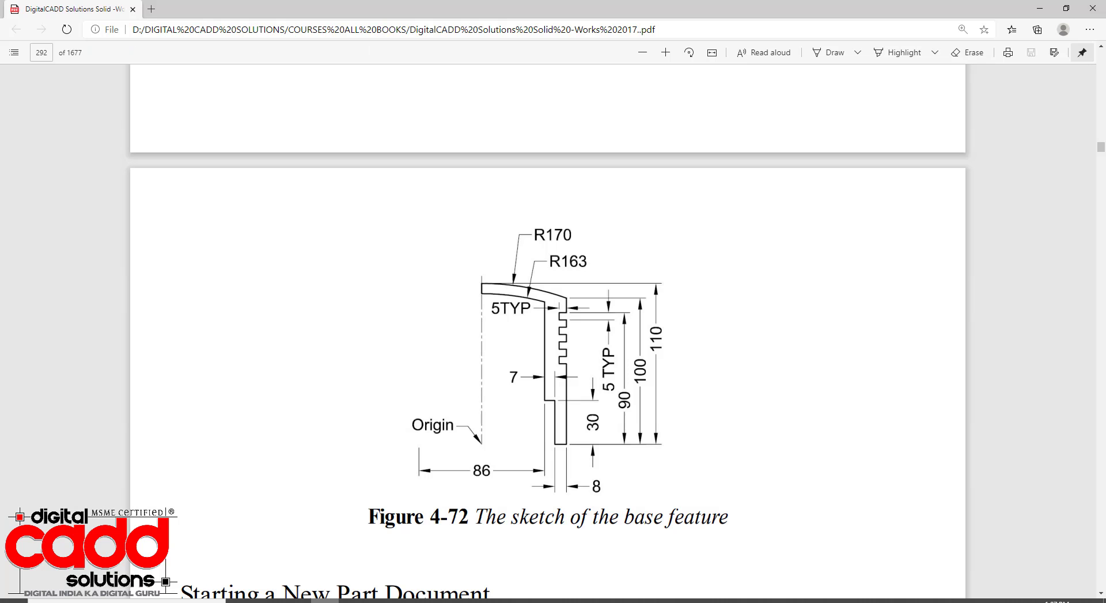
pyautogui.hotkey('alt', 'Tab')
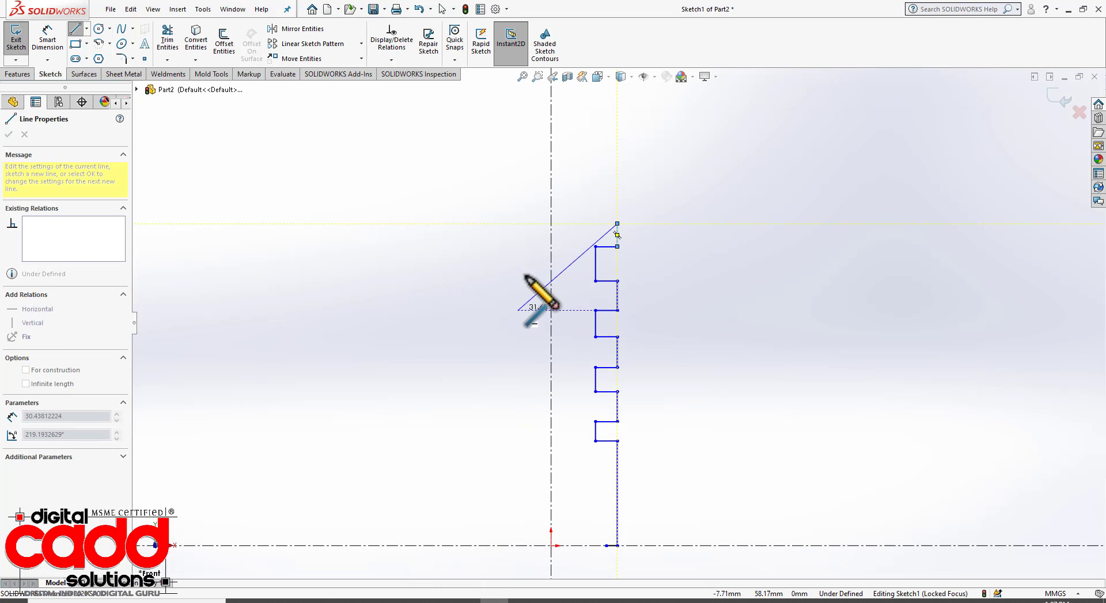
pyautogui.press('Escape')
pyautogui.scroll(1, 684, 566)
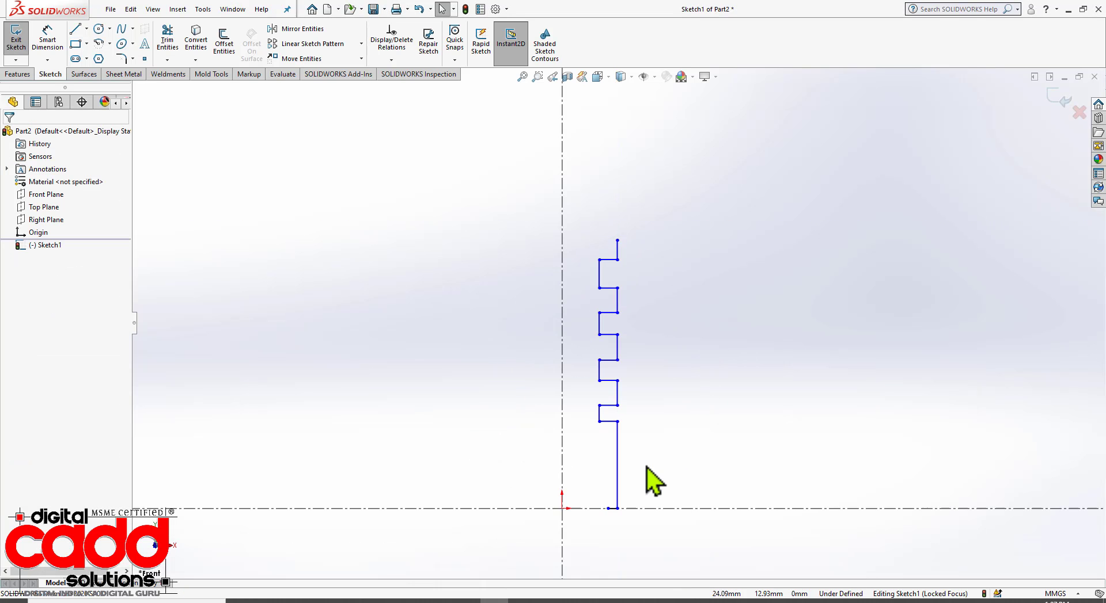
pyautogui.scroll(-2, 647, 506)
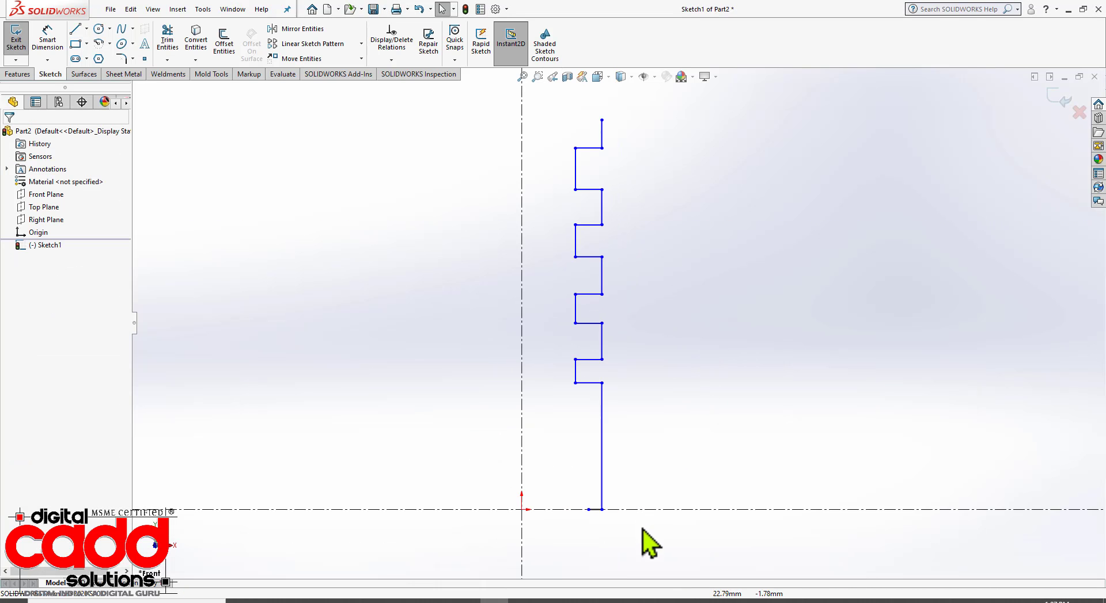
# Dimension the bottom line of the profile to 8 mm, as given in Figure 4-72
pyautogui.click(48, 39)
pyautogui.hotkey('alt', 'Tab')
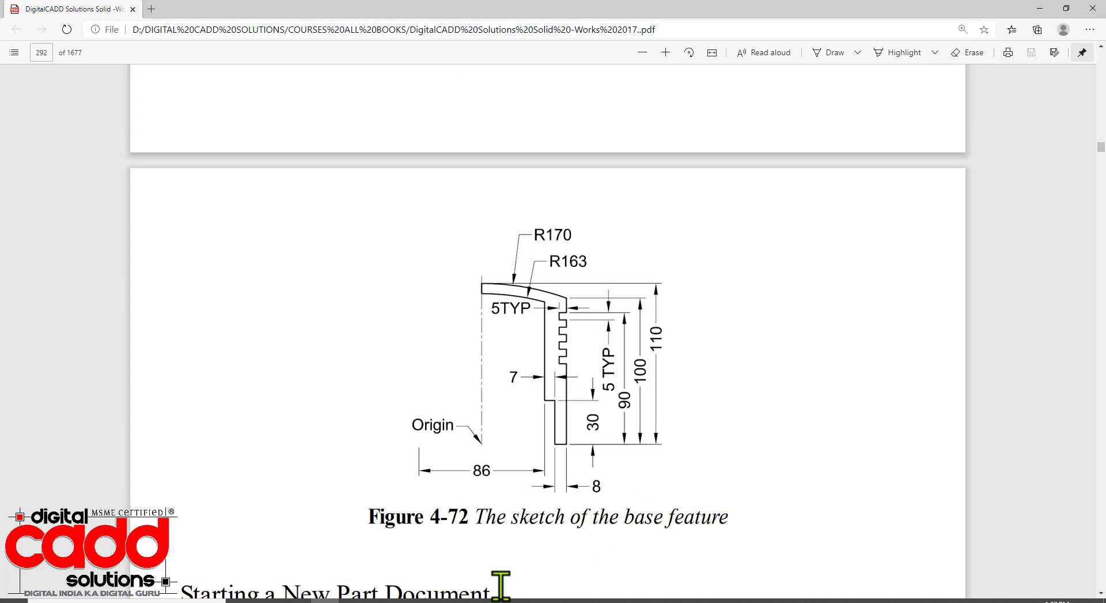
pyautogui.hotkey('alt', 'Tab')
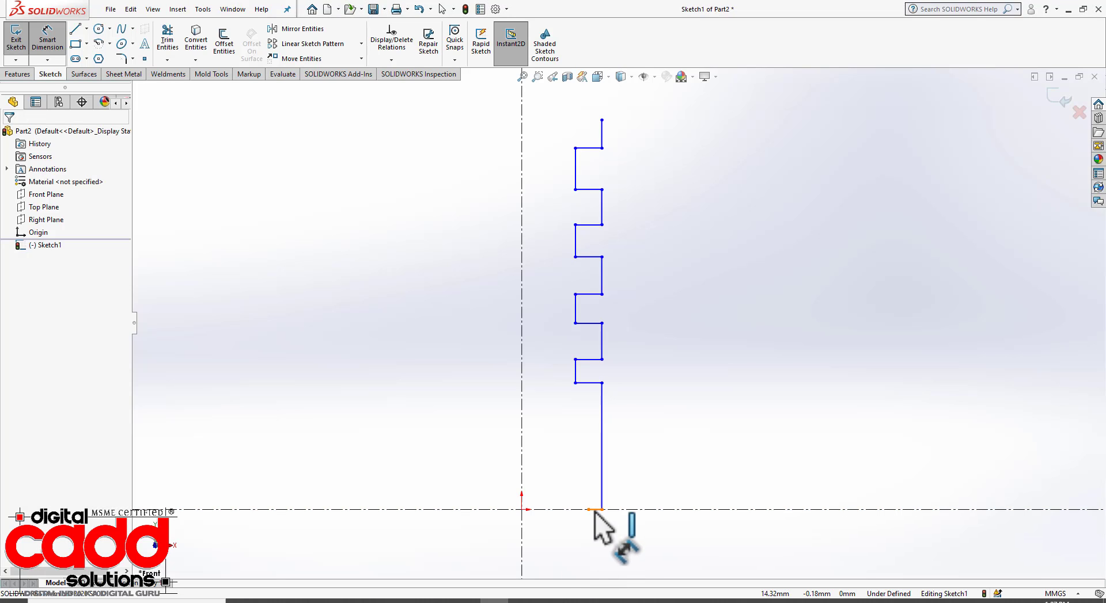
pyautogui.click(594, 510)
pyautogui.click(643, 549)
pyautogui.write('8')
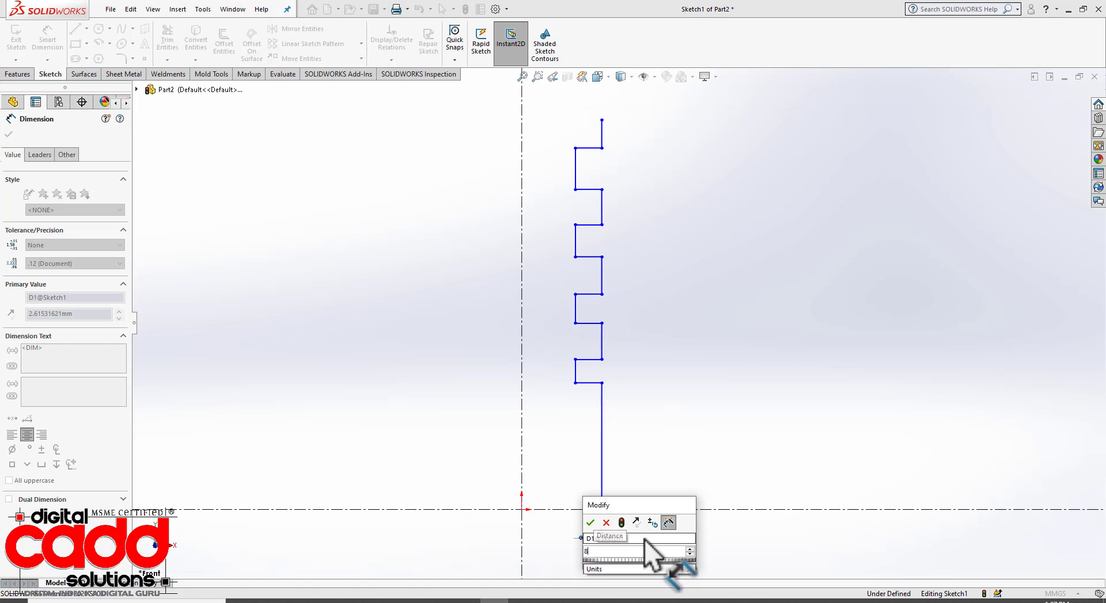
pyautogui.press('Return')
pyautogui.press('Escape')
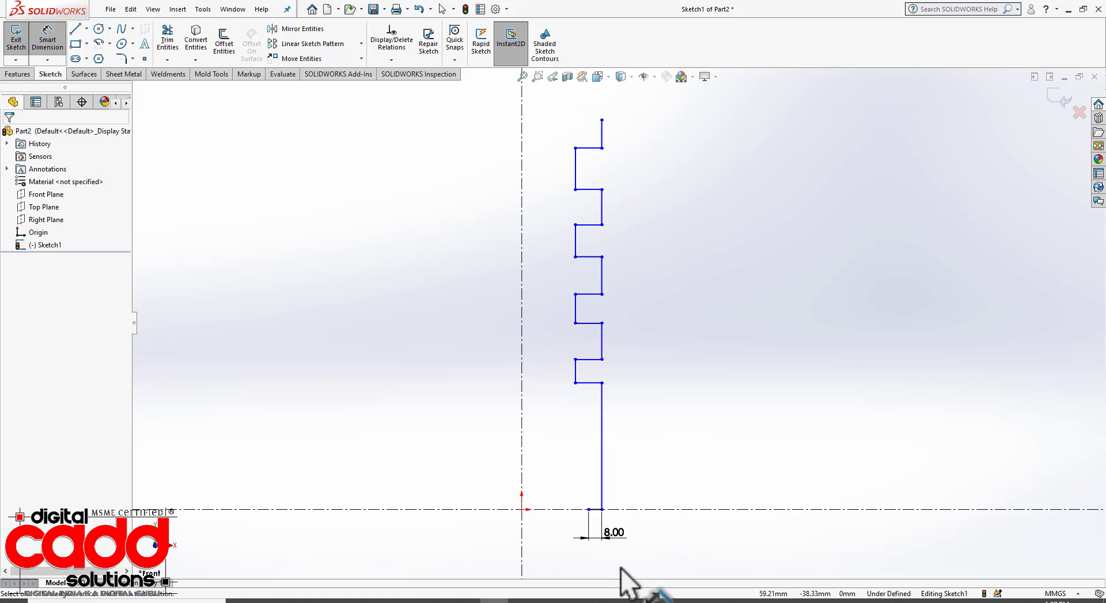
# Draw the inner wall from the bottom line's free end: about 47 mm up, a step about 14.5 mm toward the centerline, and up again
pyautogui.scroll(-3, 621, 570)
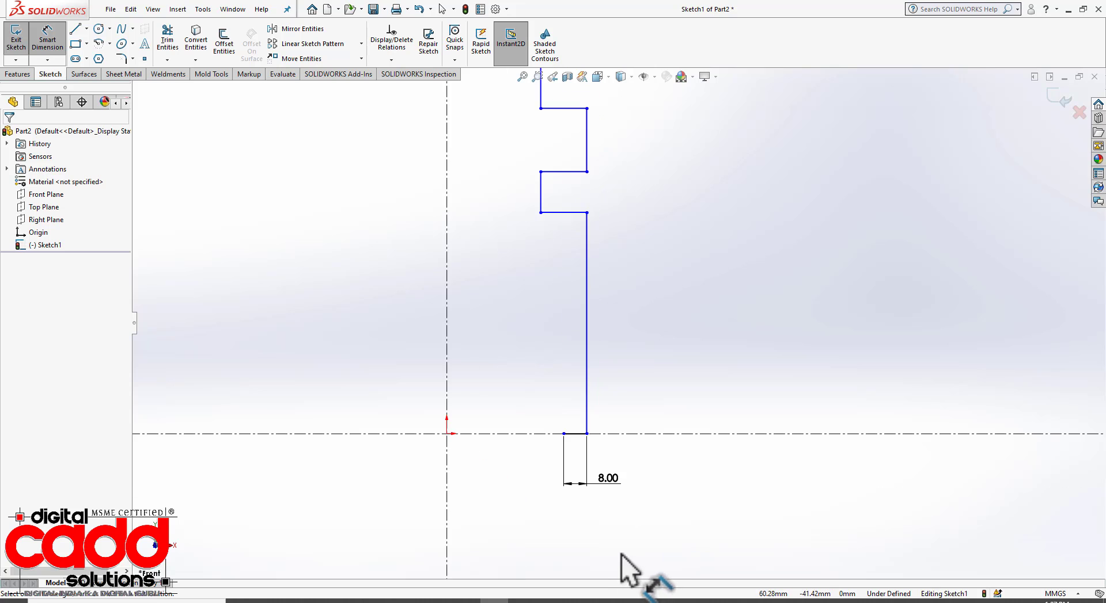
pyautogui.click(76, 29)
pyautogui.click(563, 433)
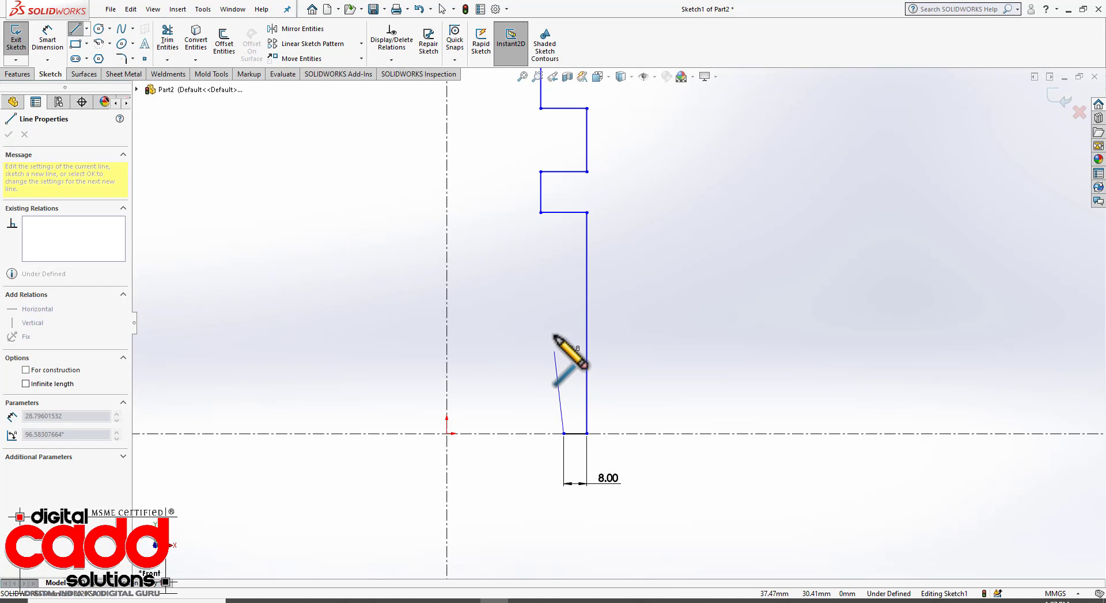
pyautogui.click(563, 300)
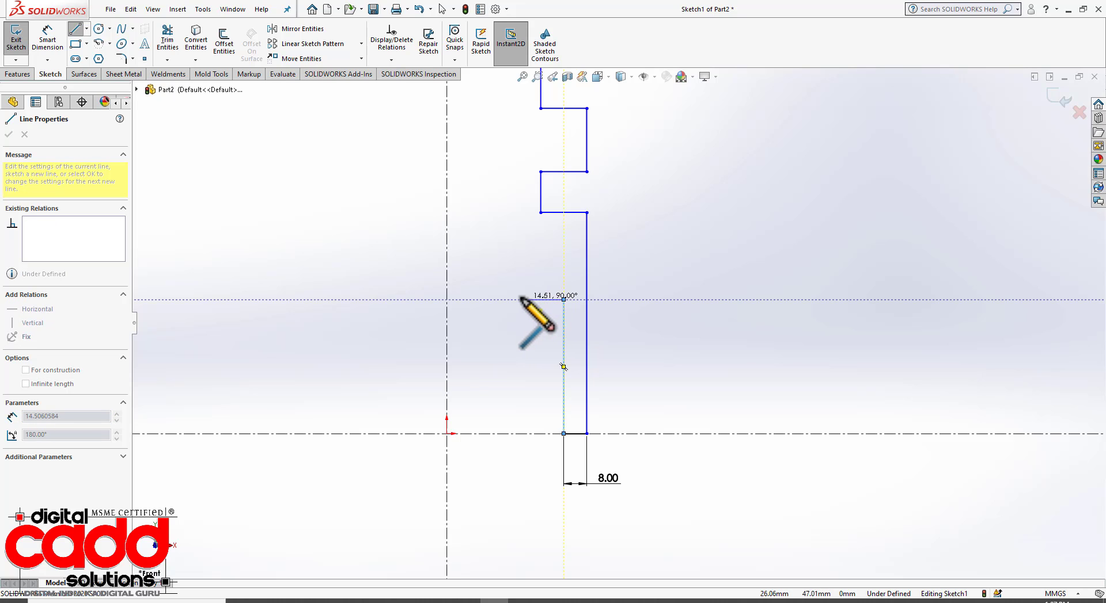
pyautogui.click(522, 300)
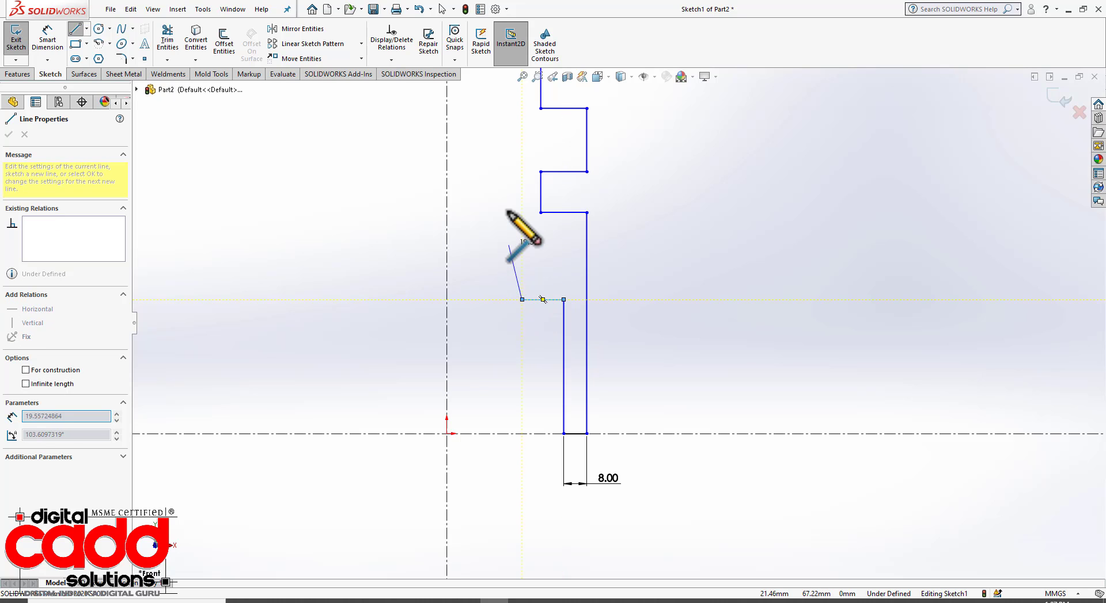
pyautogui.click(521, 158)
pyautogui.press('Escape')
# Dimension the upper inner wall as a diameter of 86 mm about the vertical centerline, as given in Figure 4-72
pyautogui.click(325, 602)
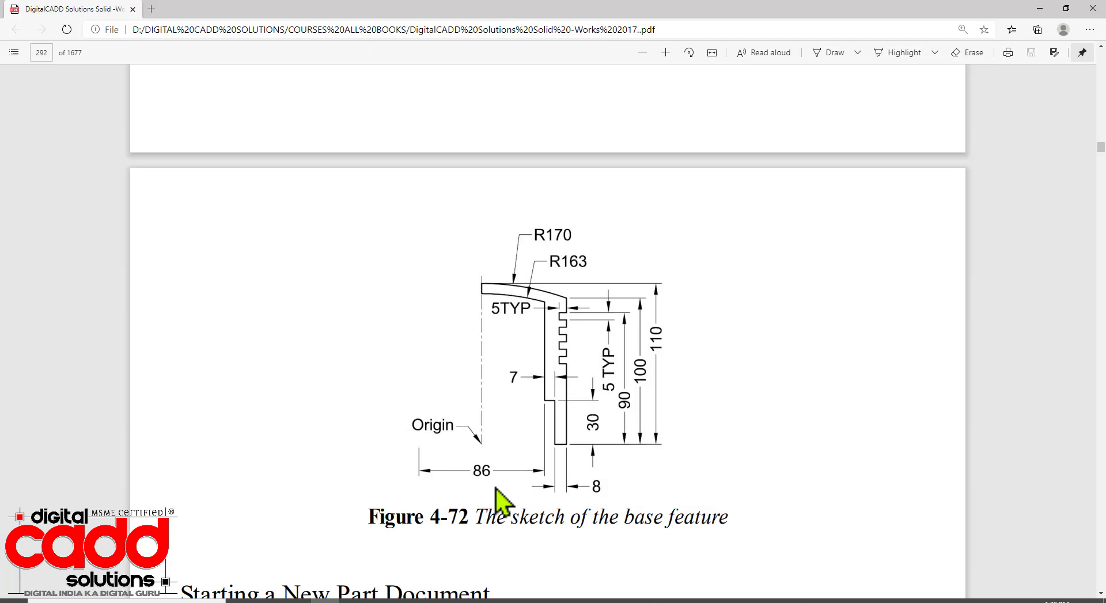
pyautogui.click(492, 602)
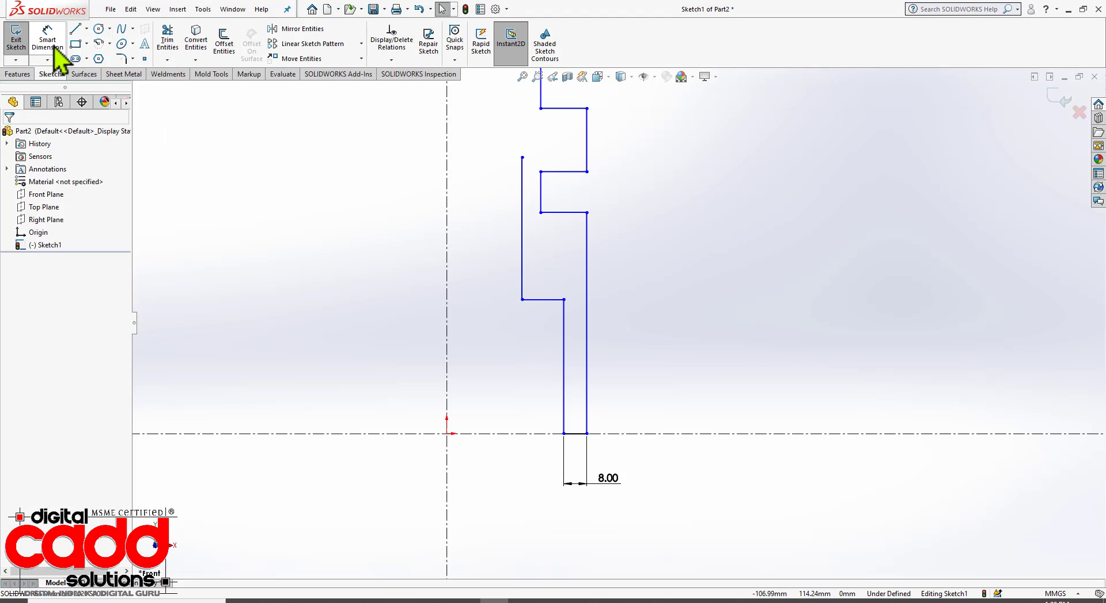
pyautogui.click(51, 43)
pyautogui.click(521, 262)
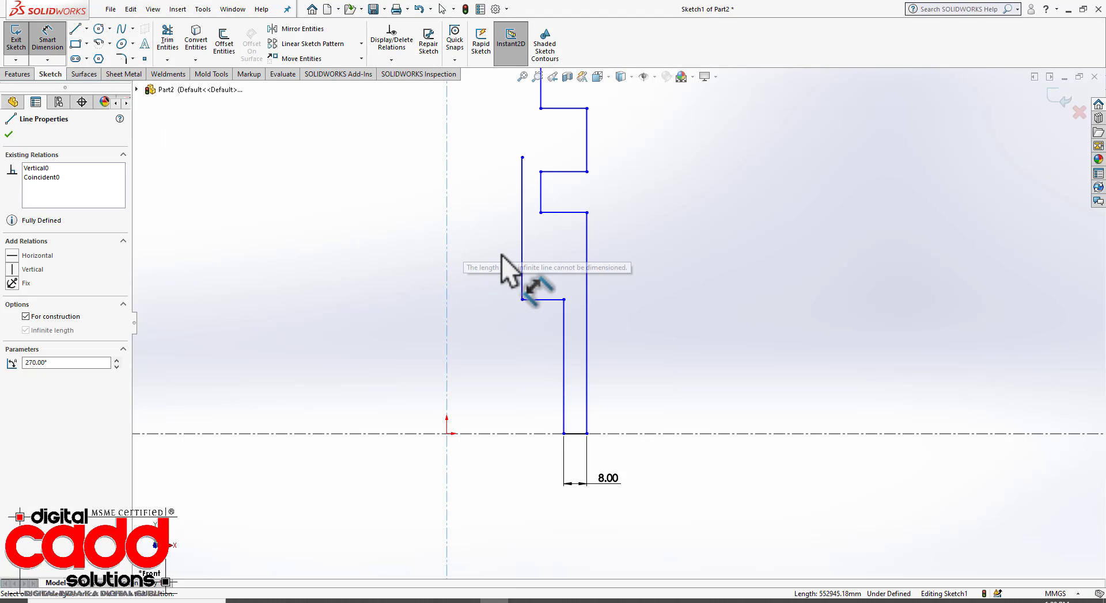
pyautogui.click(522, 256)
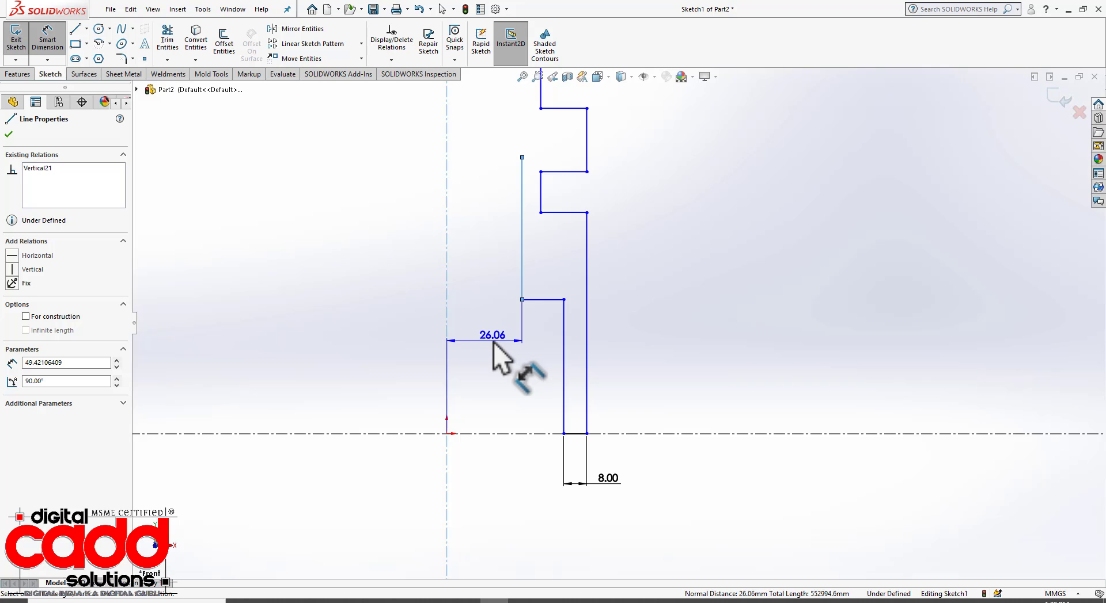
pyautogui.click(420, 507)
pyautogui.write('86')
pyautogui.press('Return')
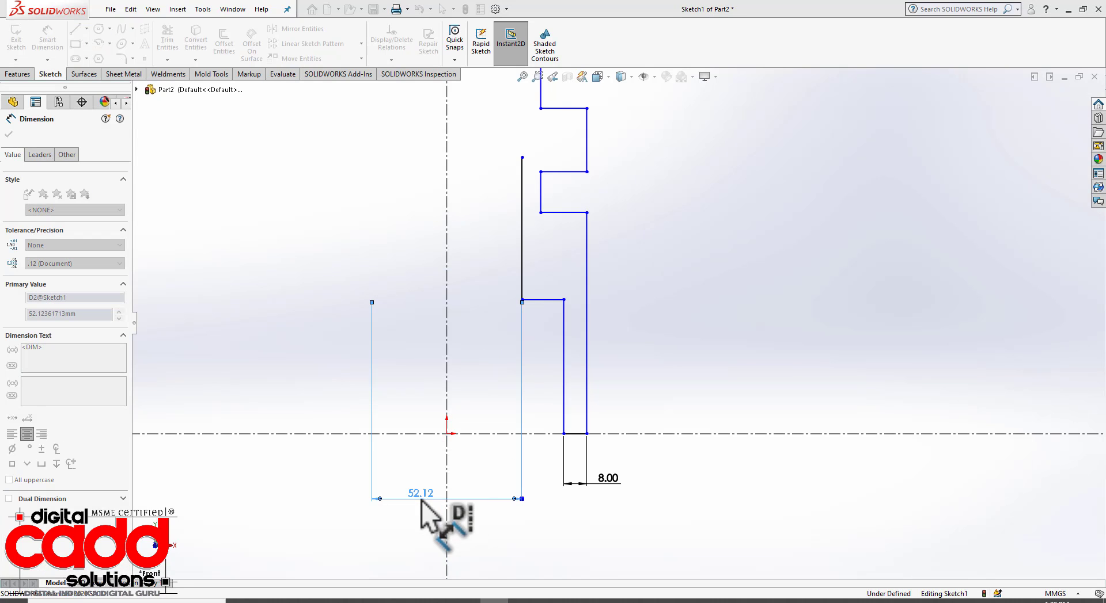
pyautogui.click(725, 475)
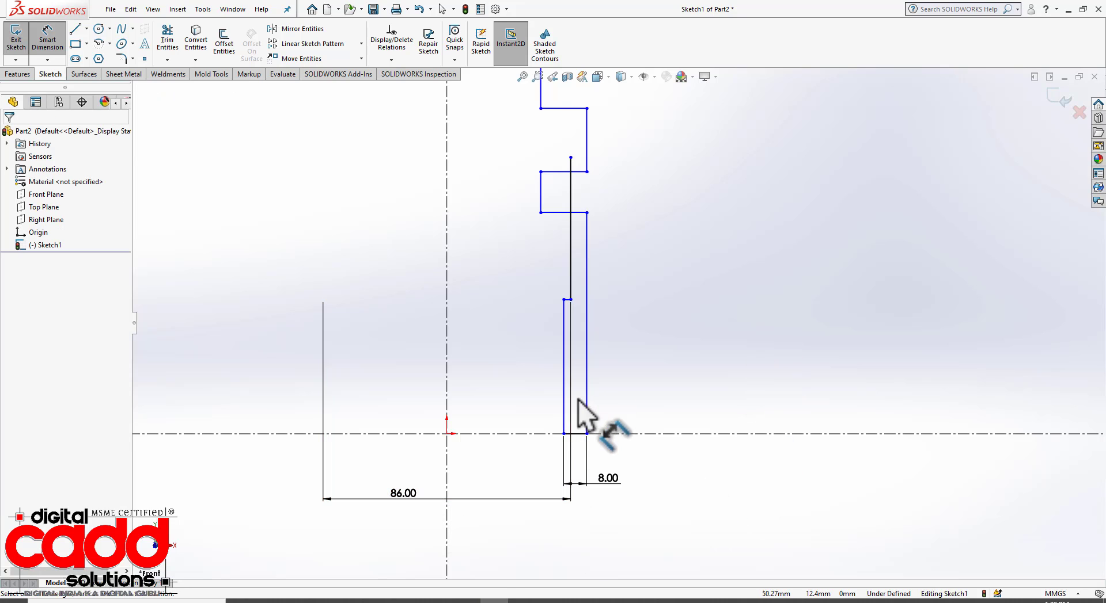
# Compare the profile with Figure 4-72 and move the outer wall line outward until the lower inner wall sits about 8 mm outside the upper one
pyautogui.hotkey('alt', 'Tab')
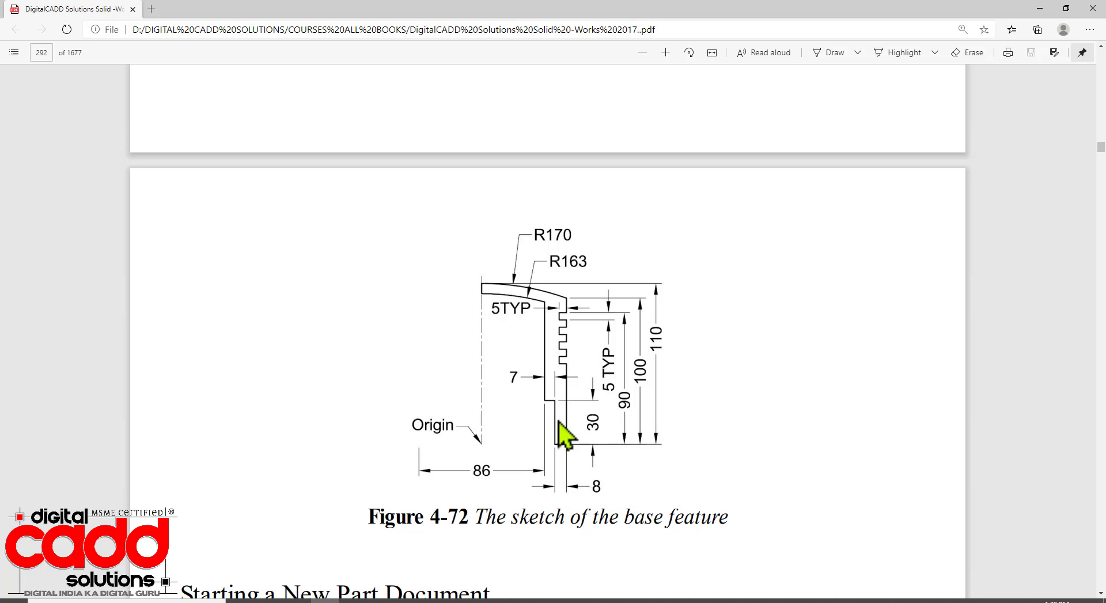
pyautogui.hotkey('alt', 'Tab')
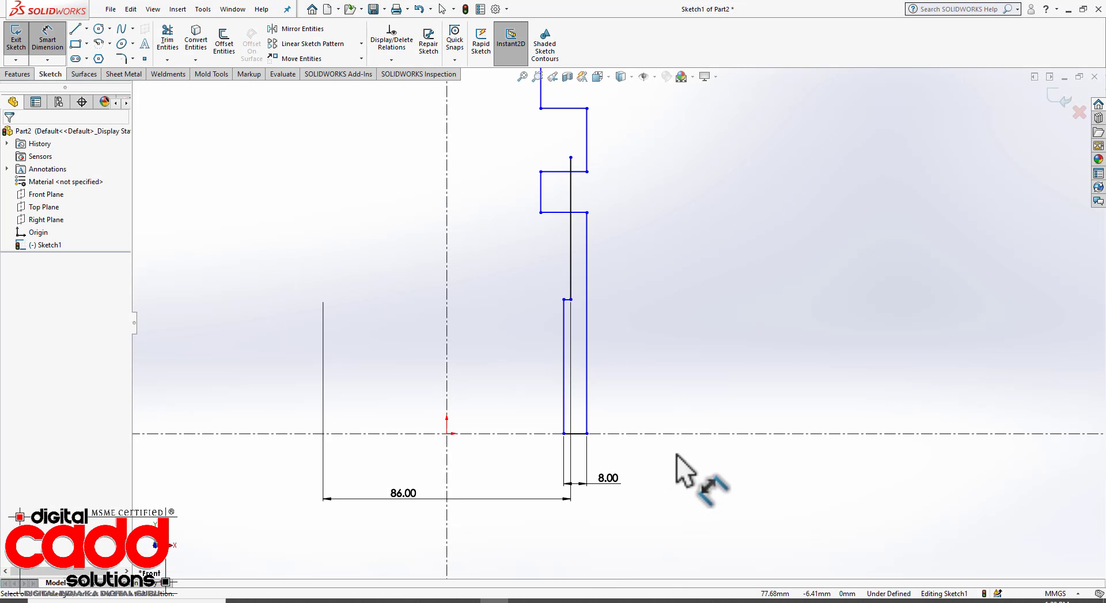
pyautogui.press('Escape')
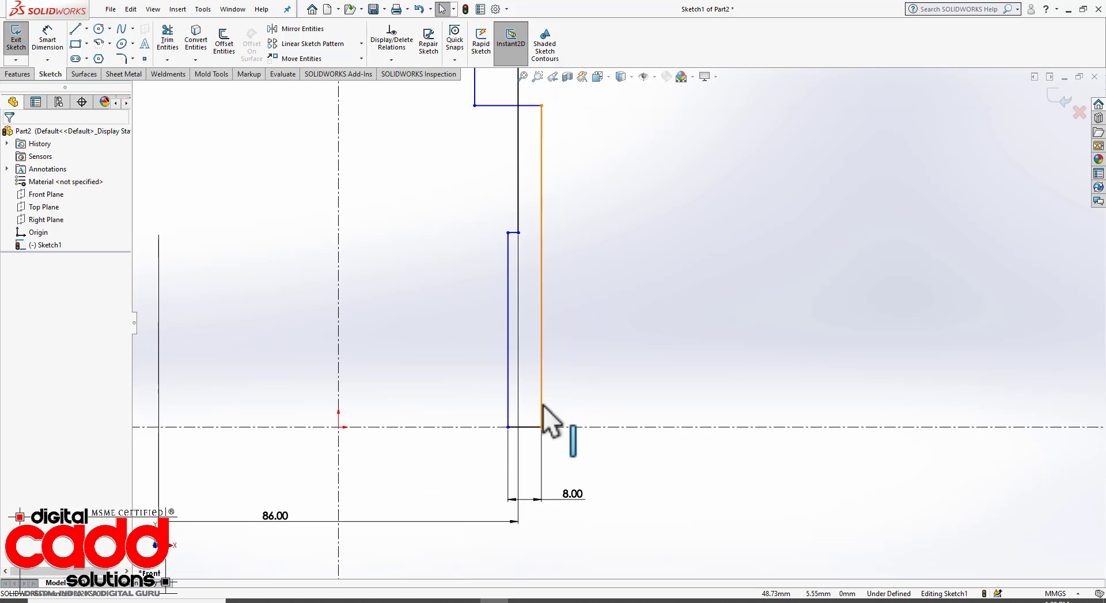
pyautogui.moveTo(542, 405); pyautogui.dragTo(586, 406)
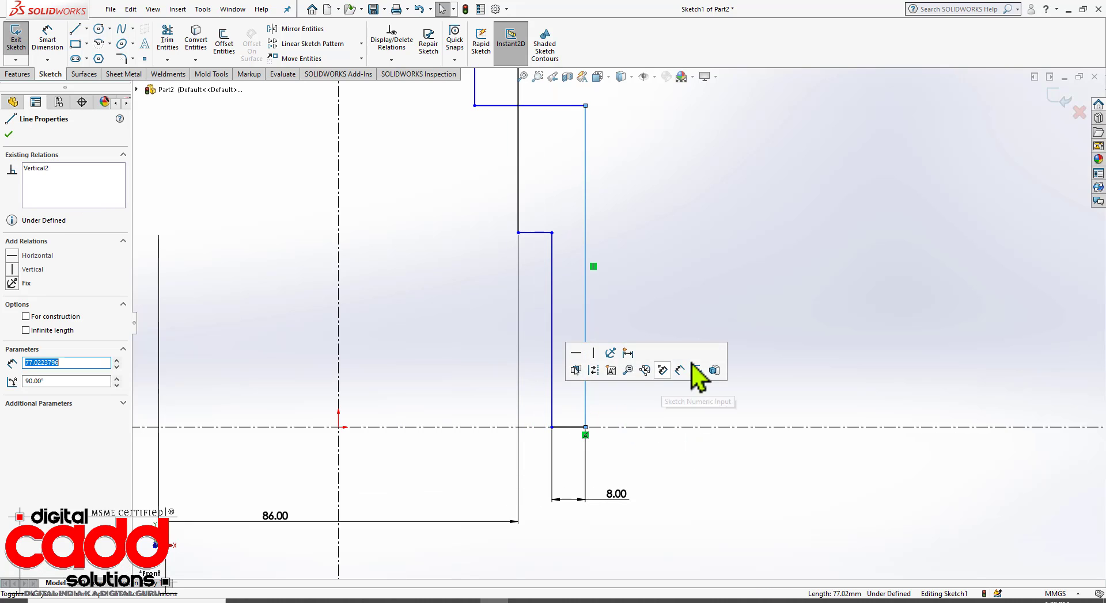
pyautogui.press('Escape')
# Dimension the short horizontal step of the inner wall to 7 mm
pyautogui.click(47, 39)
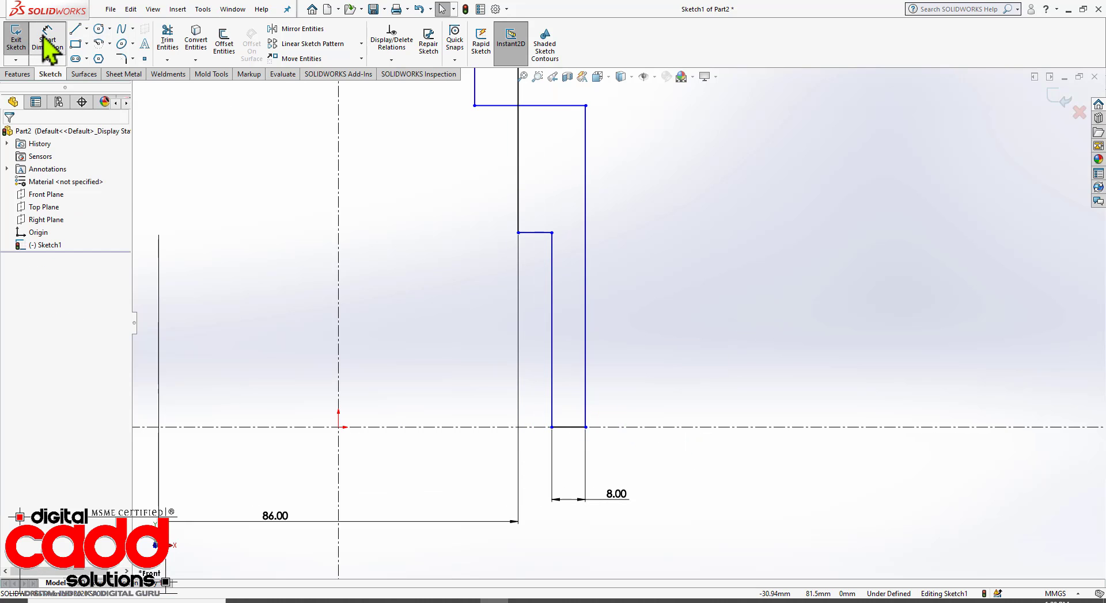
pyautogui.click(543, 234)
pyautogui.click(481, 259)
pyautogui.write('7')
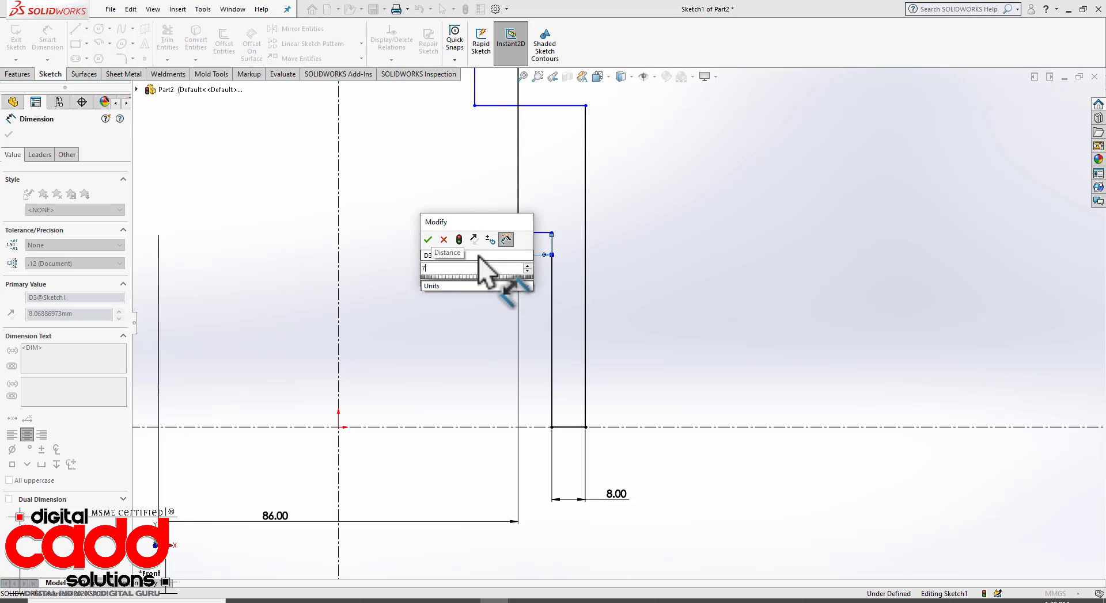
pyautogui.press('Return')
pyautogui.press('Escape')
# Make the four short outer wall segments between and above the ring grooves collinear with the long lower outer wall line
pyautogui.scroll(6, 666, 390)
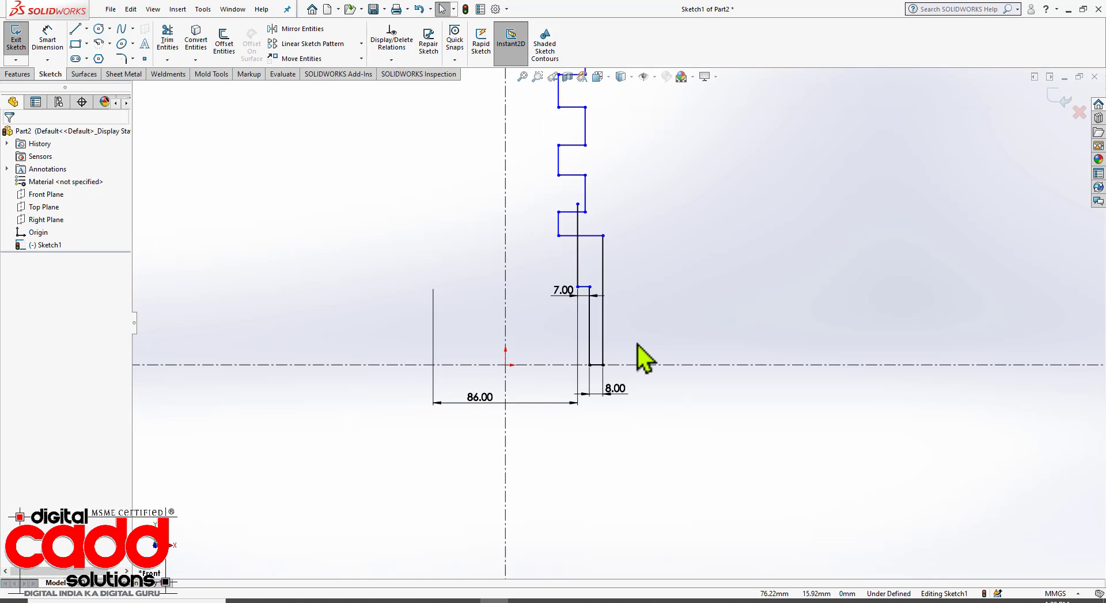
pyautogui.scroll(2, 638, 341)
pyautogui.scroll(-3, 651, 247)
pyautogui.scroll(4, 610, 282)
pyautogui.scroll(-3, 649, 168)
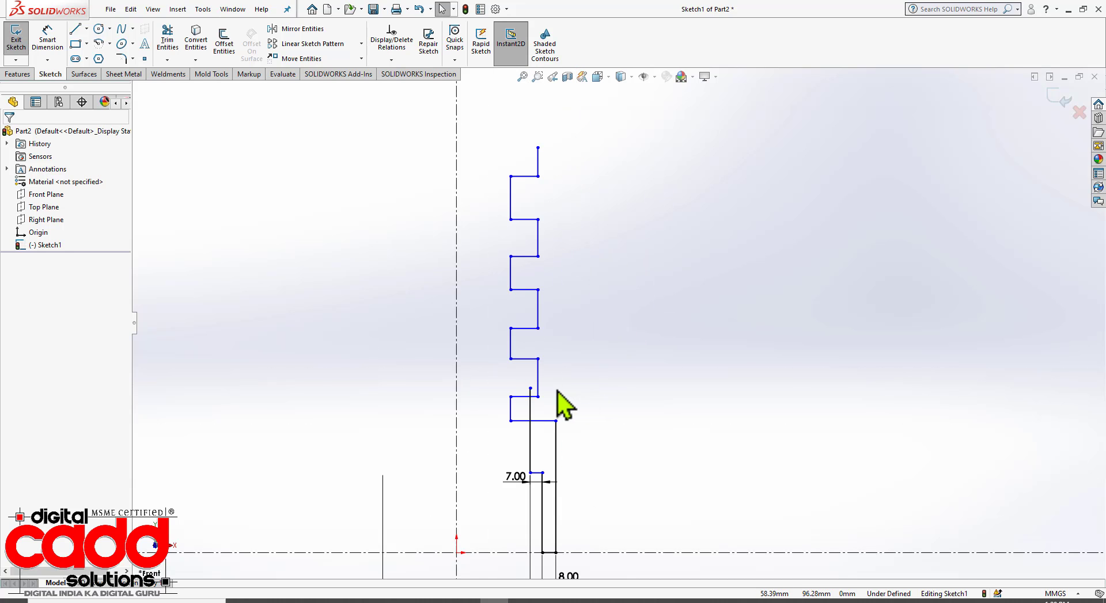
pyautogui.click(538, 386)
pyautogui.keyDown('ctrl'); pyautogui.click(555, 451); pyautogui.keyUp('ctrl')
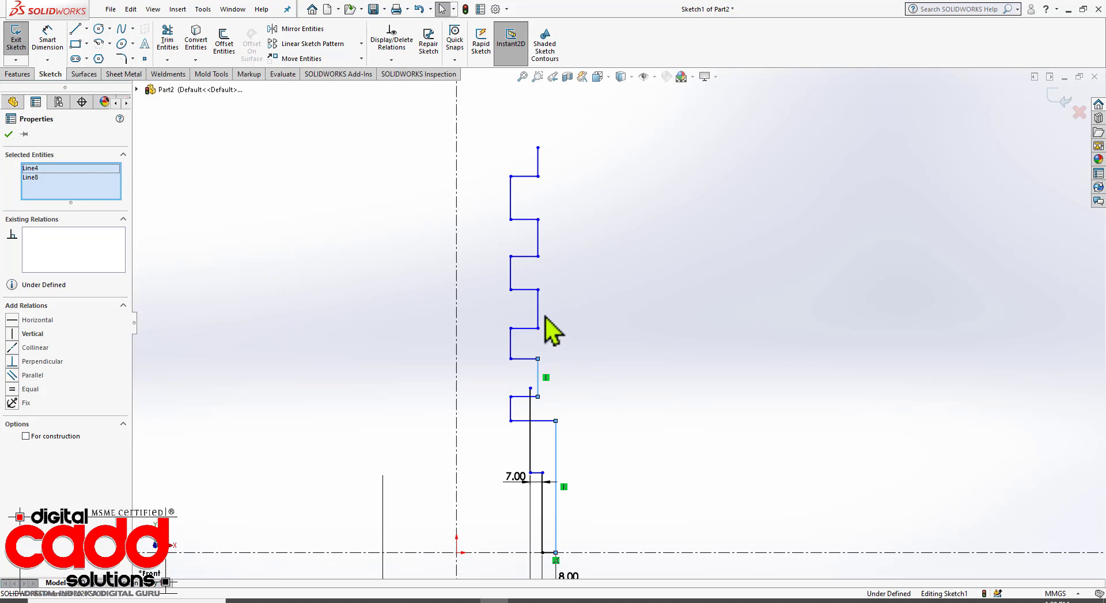
pyautogui.keyDown('ctrl'); pyautogui.click(538, 312); pyautogui.keyUp('ctrl')
pyautogui.keyDown('ctrl'); pyautogui.click(538, 247); pyautogui.keyUp('ctrl')
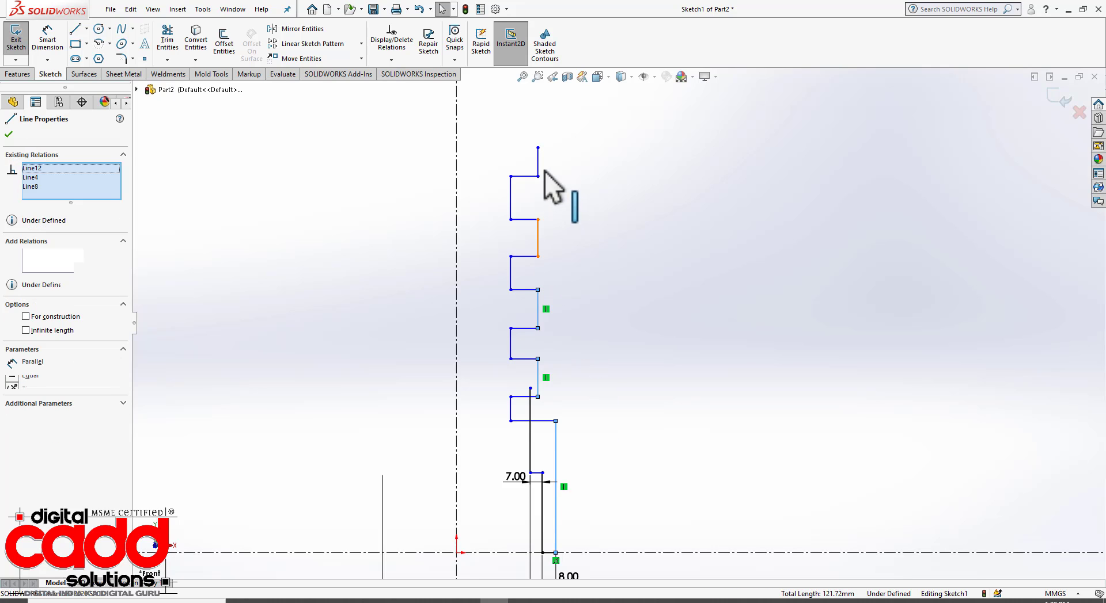
pyautogui.keyDown('ctrl'); pyautogui.click(538, 164); pyautogui.keyUp('ctrl')
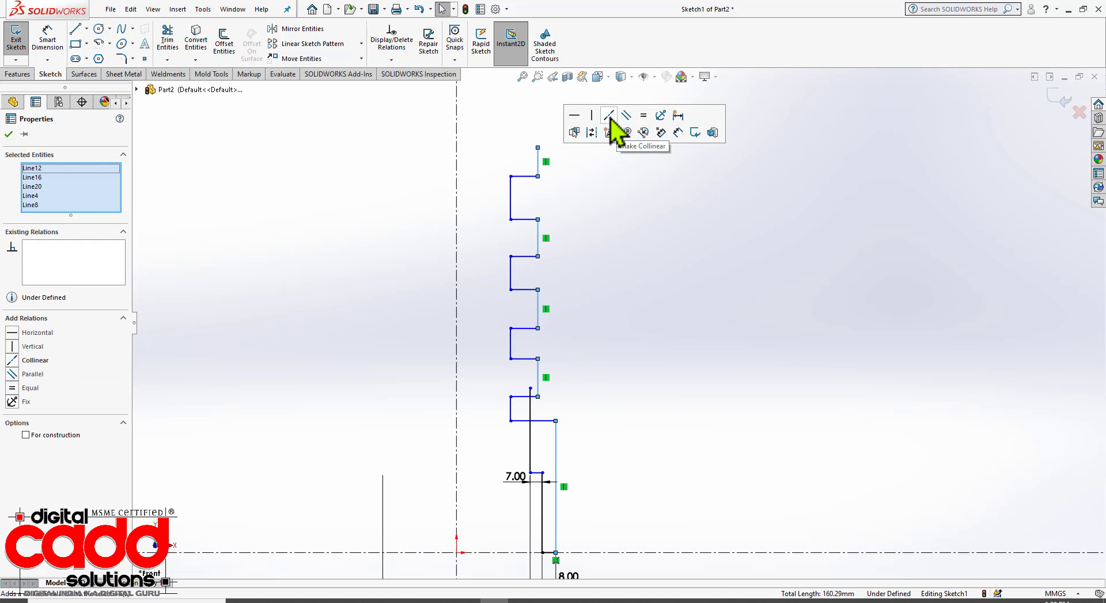
pyautogui.click(615, 128)
pyautogui.click(697, 343)
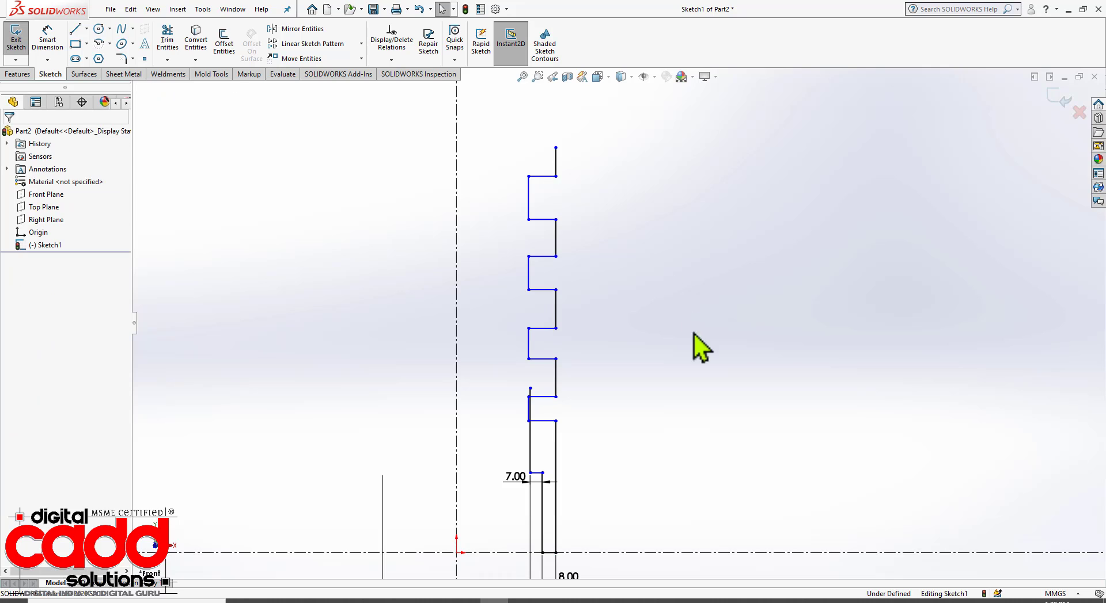
# Move the vertical inner line of the lowest ring groove outward so that it lies clear of the inner wall
pyautogui.click(529, 455)
pyautogui.click(628, 443)
pyautogui.scroll(-3, 612, 455)
pyautogui.moveTo(466, 399); pyautogui.dragTo(482, 399)
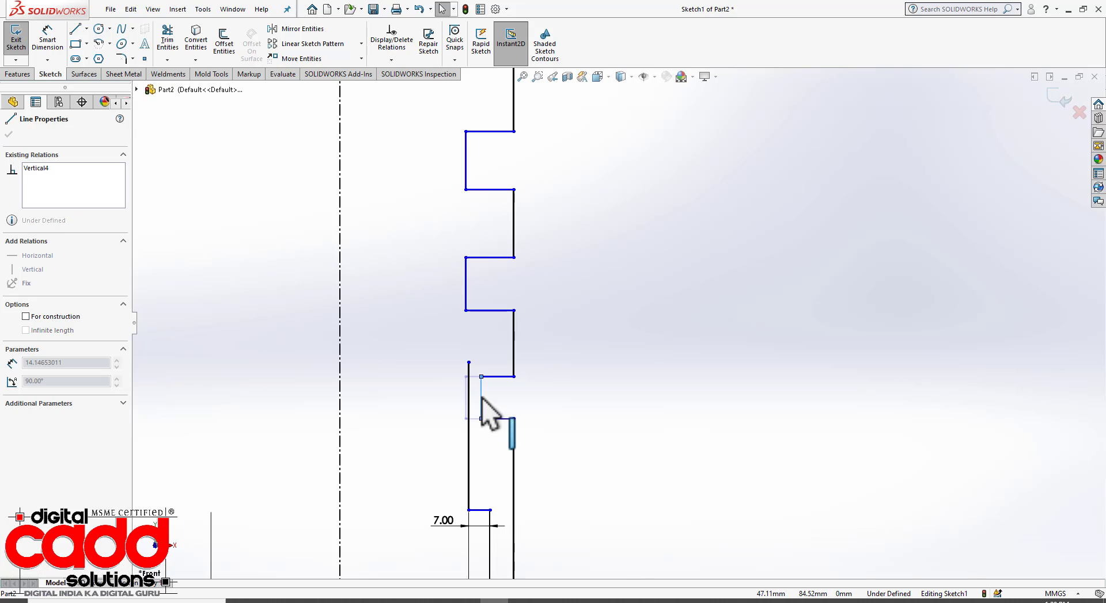
pyautogui.click(576, 447)
# Make the vertical inner lines of all four ring grooves collinear
pyautogui.click(481, 406)
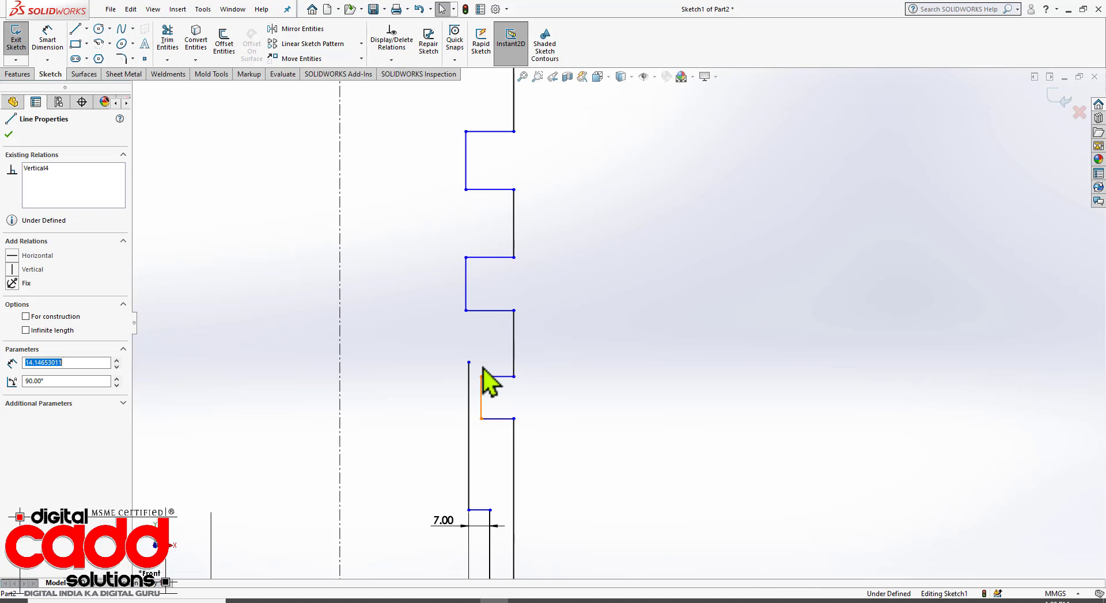
pyautogui.keyDown('ctrl'); pyautogui.click(466, 302); pyautogui.keyUp('ctrl')
pyautogui.keyDown('ctrl'); pyautogui.click(466, 179); pyautogui.keyUp('ctrl')
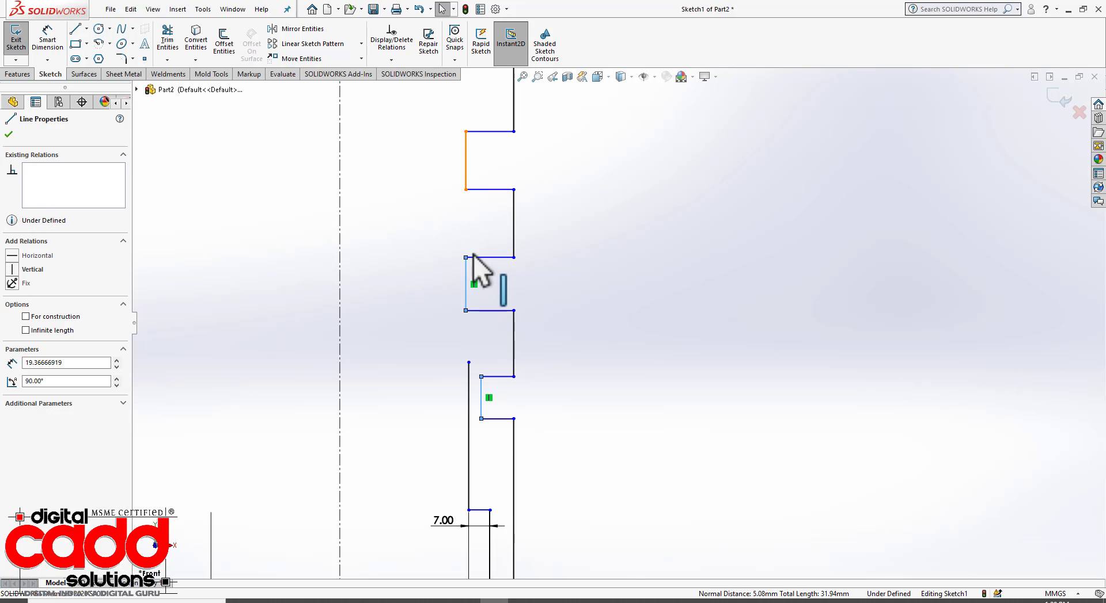
pyautogui.scroll(2, 493, 213)
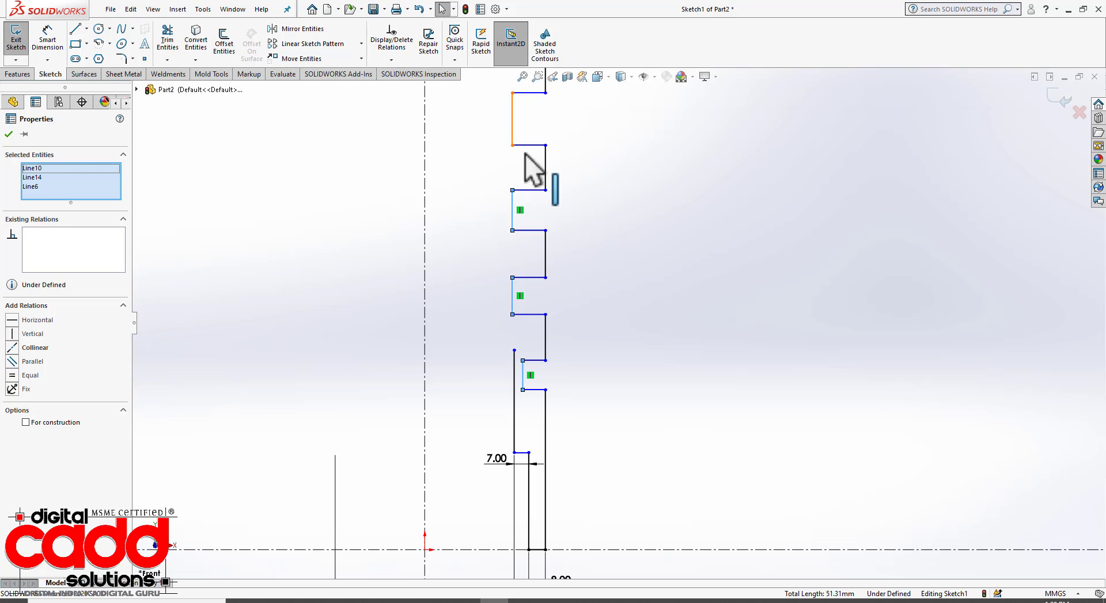
pyautogui.keyDown('ctrl'); pyautogui.click(513, 138); pyautogui.keyUp('ctrl')
pyautogui.click(582, 82)
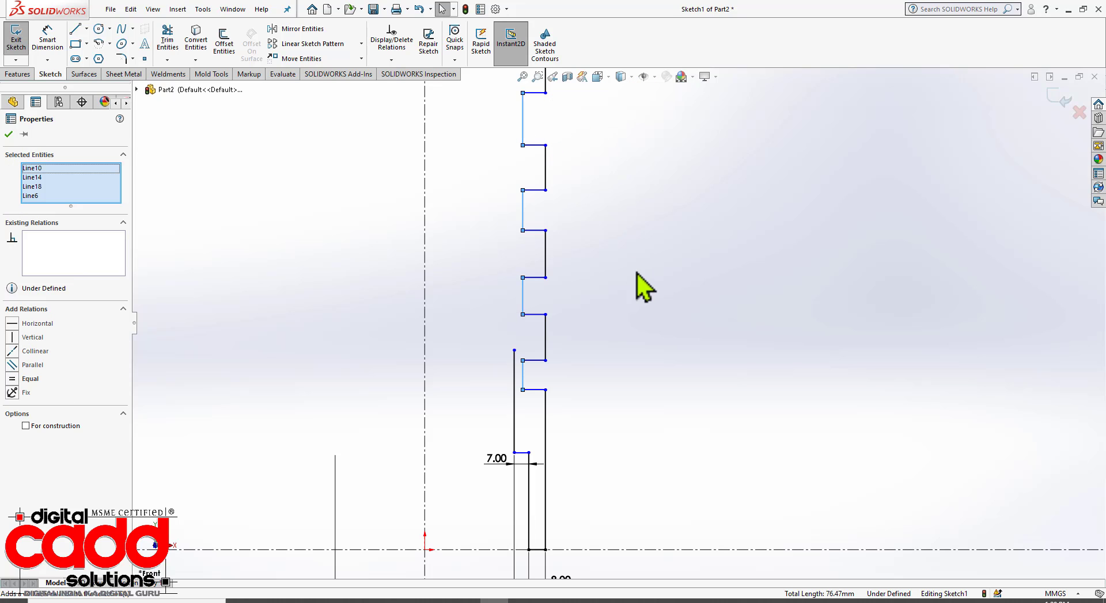
pyautogui.click(585, 461)
# Dimension the lower inner wall line to a height of 30 mm, as given in Figure 4-72
pyautogui.scroll(2, 561, 397)
pyautogui.scroll(-2, 600, 435)
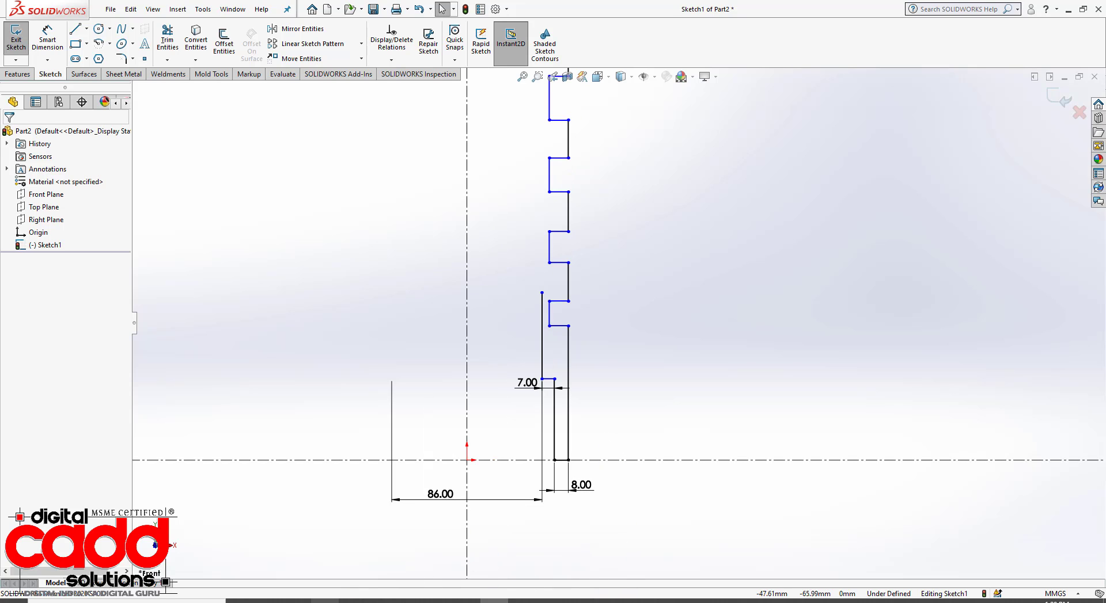
pyautogui.click(324, 601)
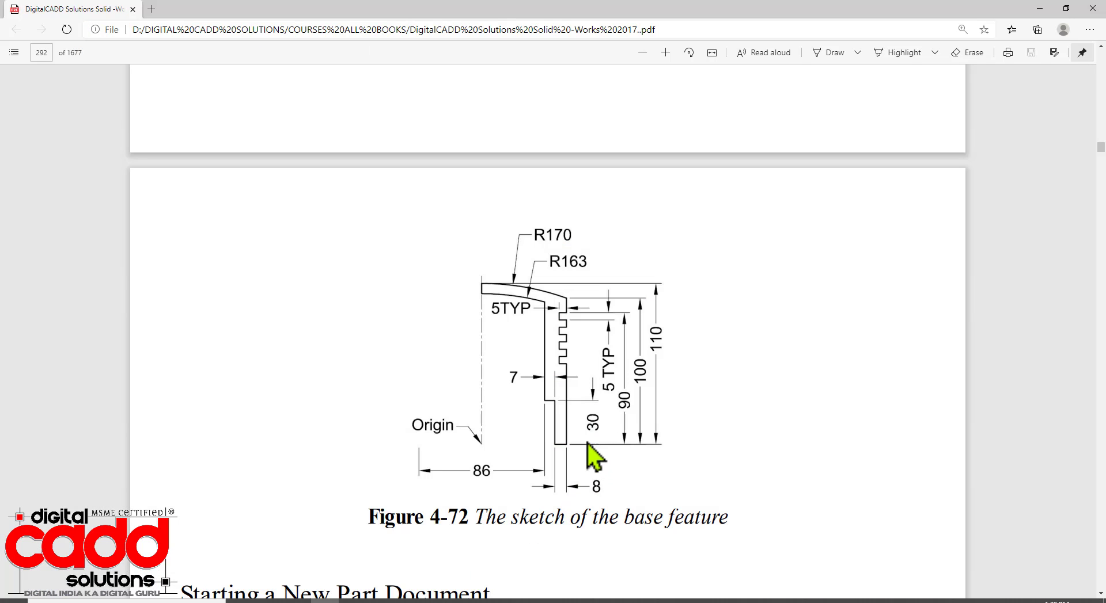
pyautogui.click(495, 601)
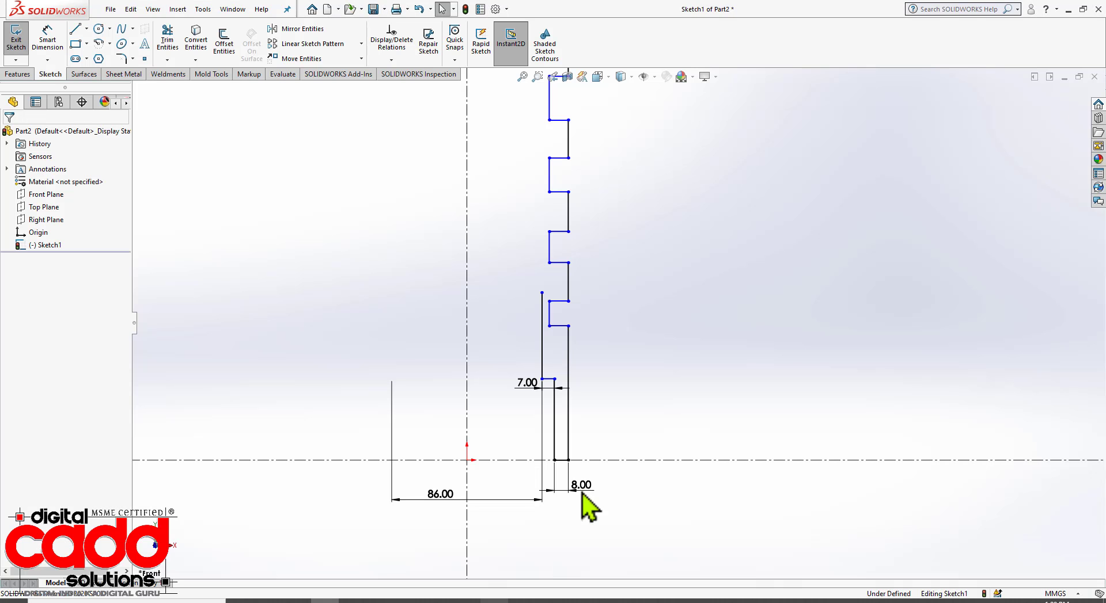
pyautogui.click(48, 39)
pyautogui.scroll(-2, 588, 447)
pyautogui.click(543, 407)
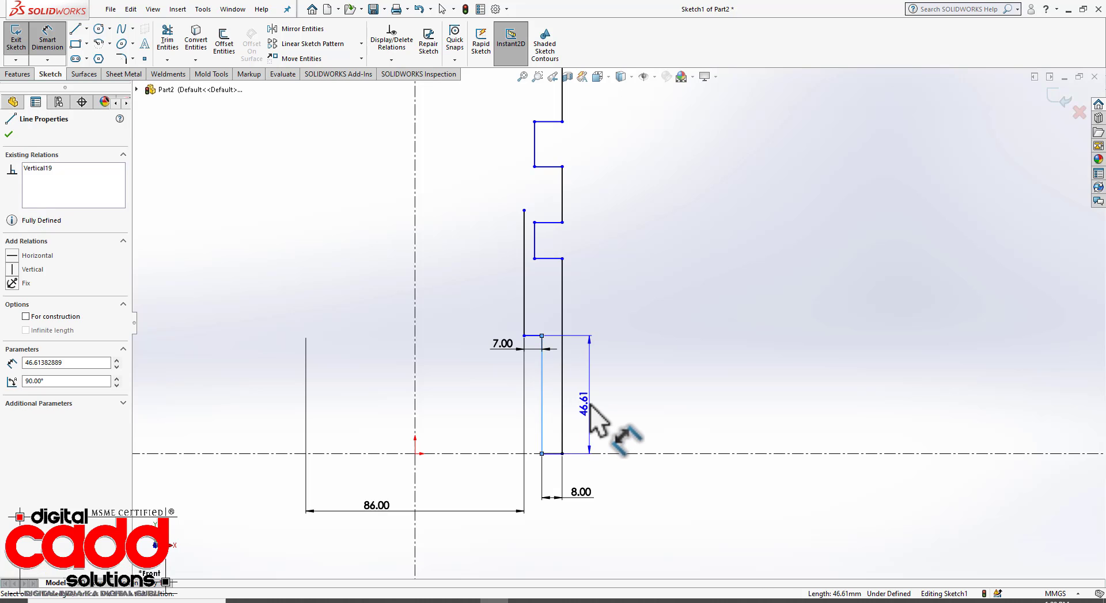
pyautogui.click(589, 405)
pyautogui.write('30')
pyautogui.click(540, 387)
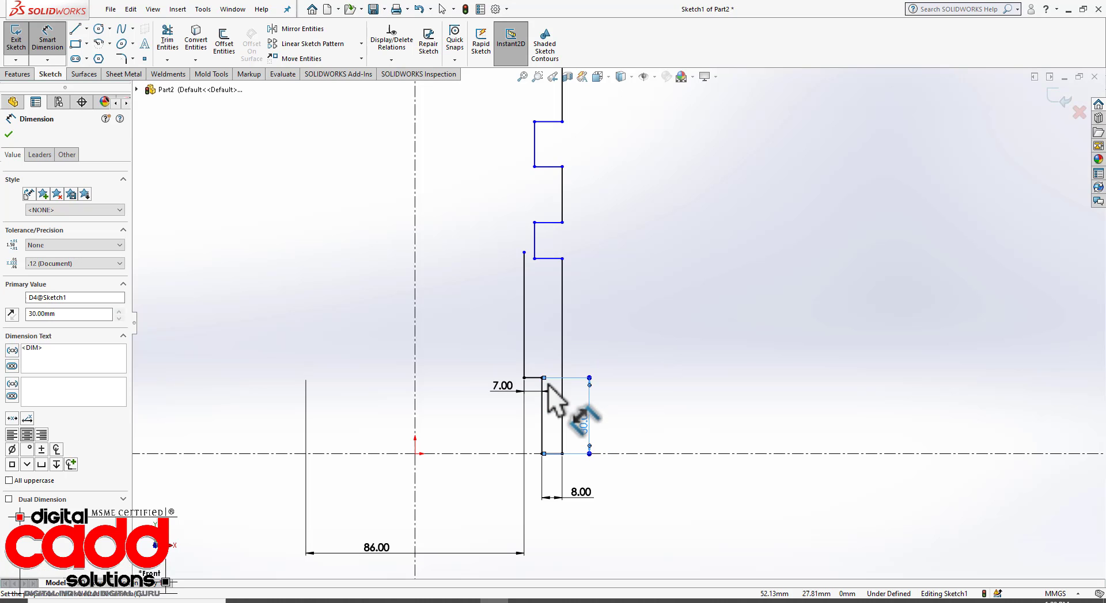
pyautogui.click(648, 376)
# Dimension the height from the base line to the top ring groove's upper edge, try 90 mm from Figure 4-72, and undo that value
pyautogui.scroll(4, 647, 375)
pyautogui.scroll(-1, 651, 383)
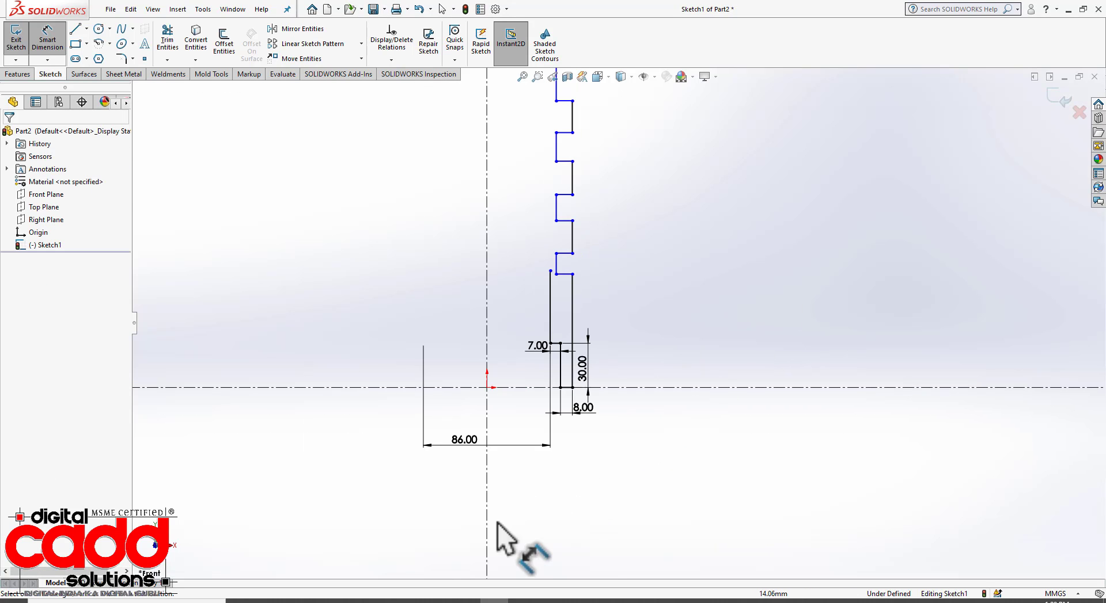
pyautogui.click(324, 601)
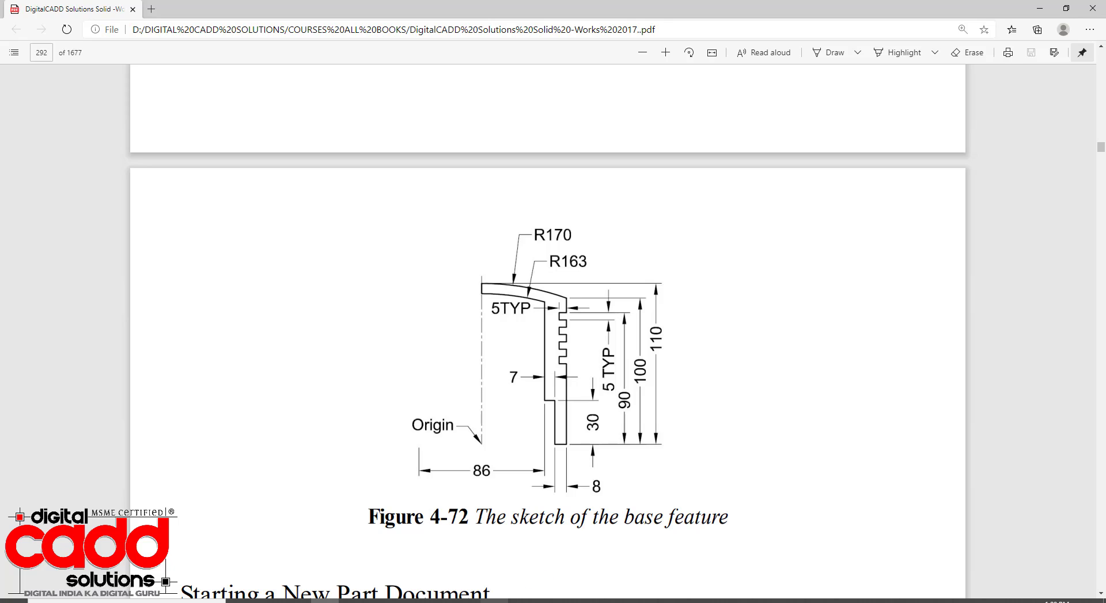
pyautogui.click(495, 601)
pyautogui.scroll(4, 668, 276)
pyautogui.scroll(-2, 673, 225)
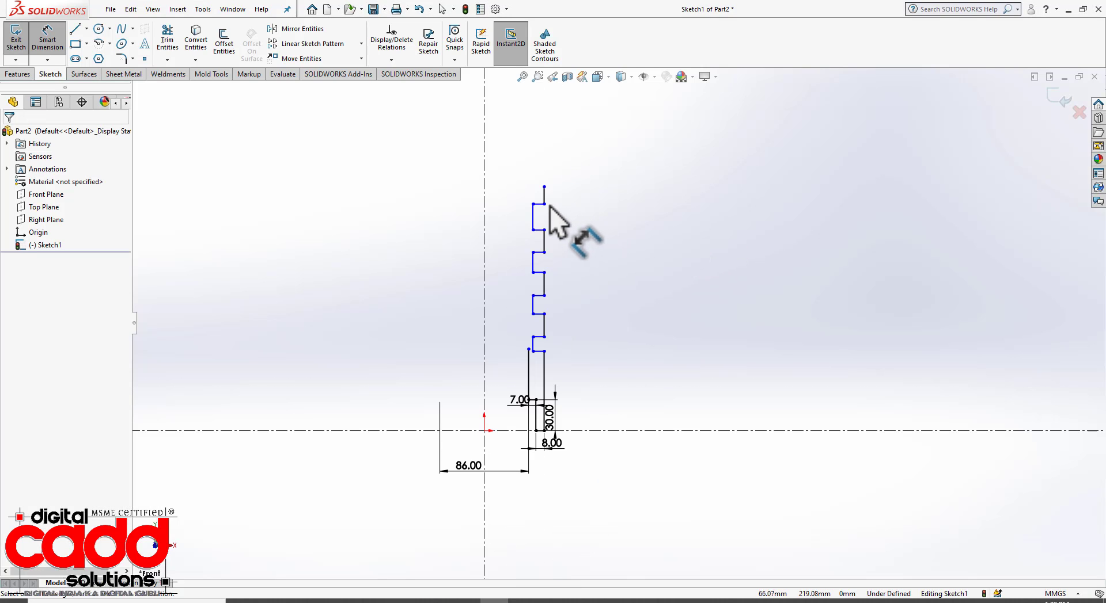
pyautogui.click(578, 431)
pyautogui.click(601, 339)
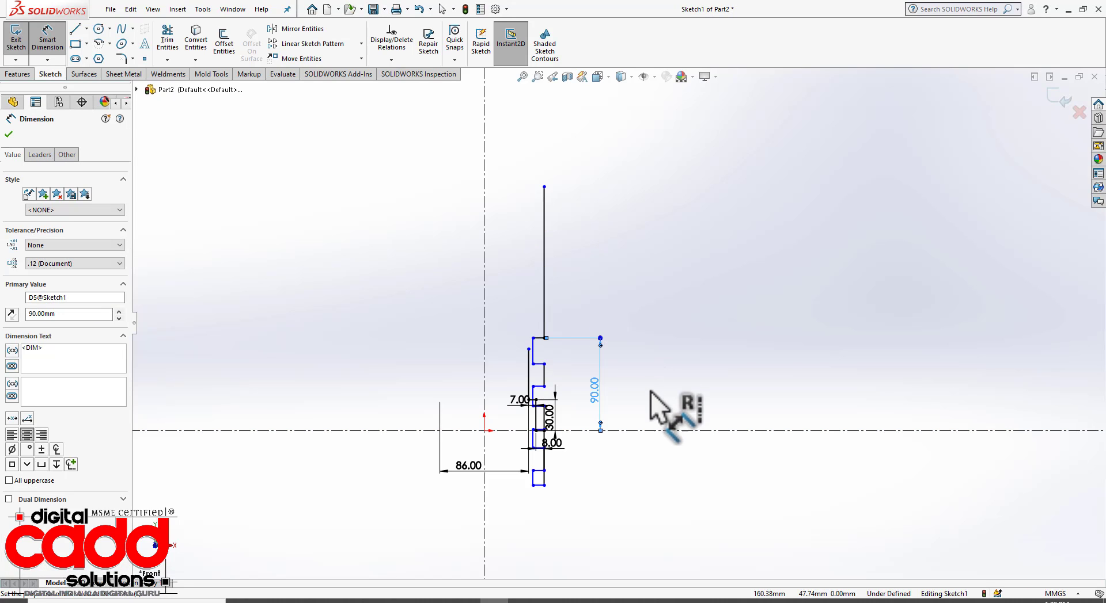
pyautogui.hotkey('ctrl', 'z')
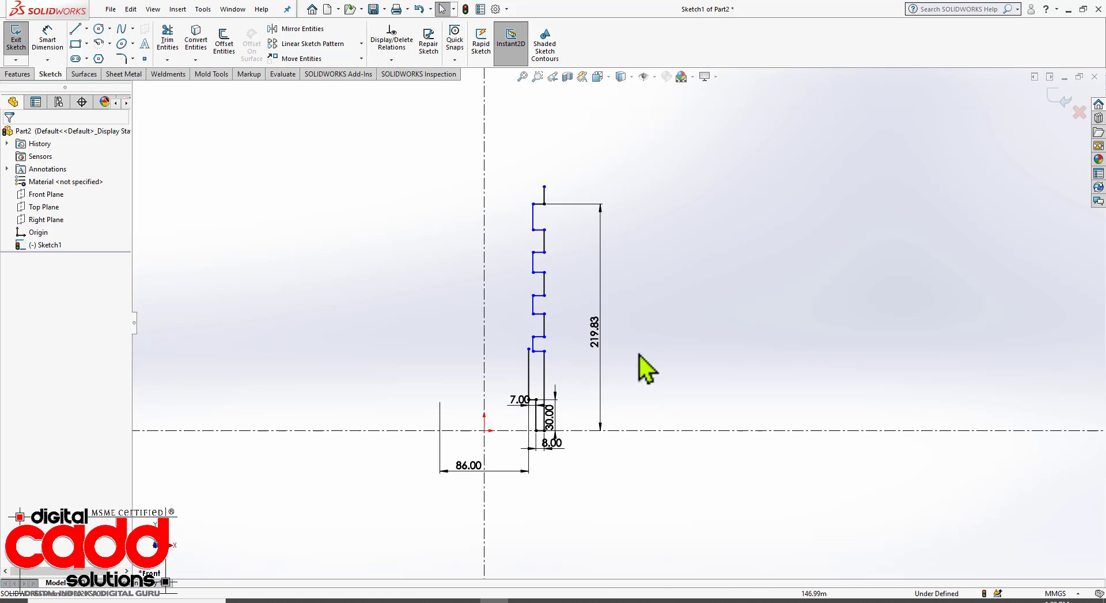
# Dimension the top ring groove's upper horizontal edge to a depth of 5 mm, as given in Figure 4-72
pyautogui.scroll(-3, 553, 231)
pyautogui.scroll(-2, 586, 226)
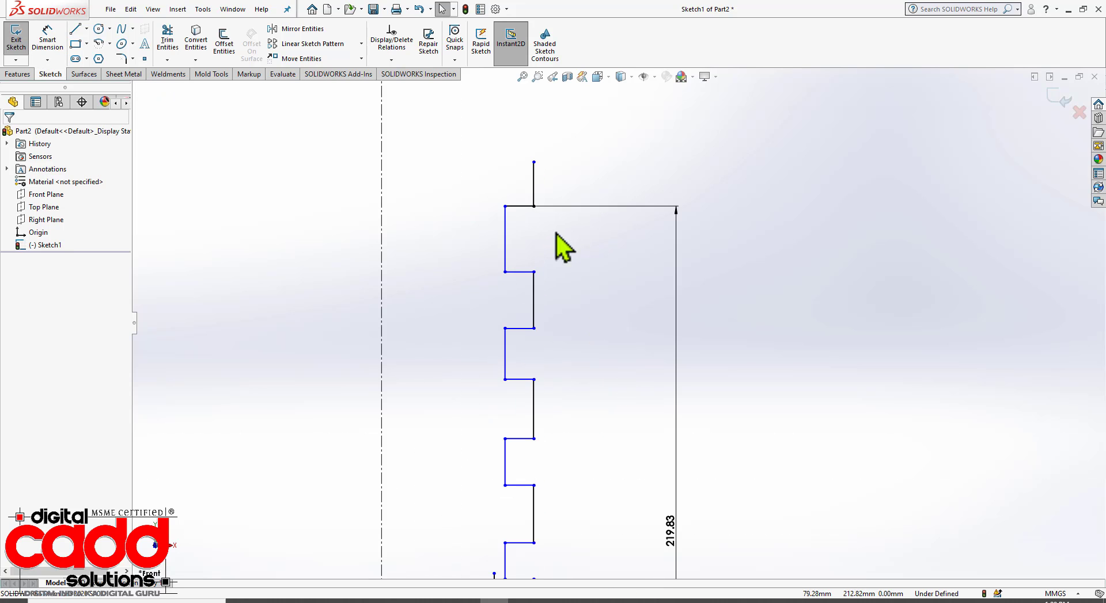
pyautogui.click(46, 43)
pyautogui.hotkey('alt', 'Tab')
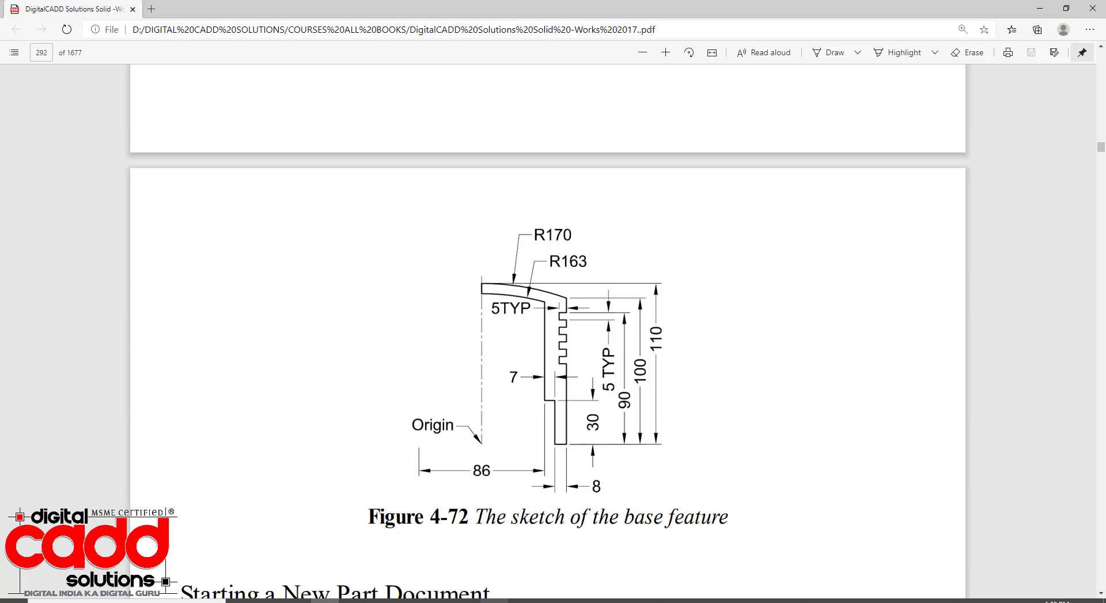
pyautogui.hotkey('alt', 'Tab')
pyautogui.click(514, 206)
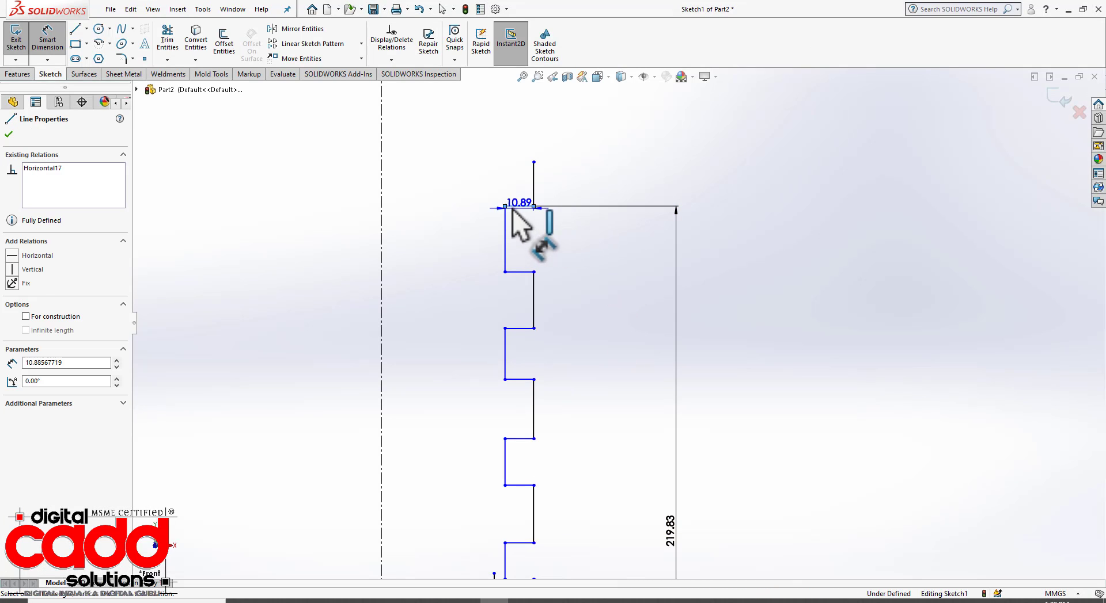
pyautogui.click(457, 182)
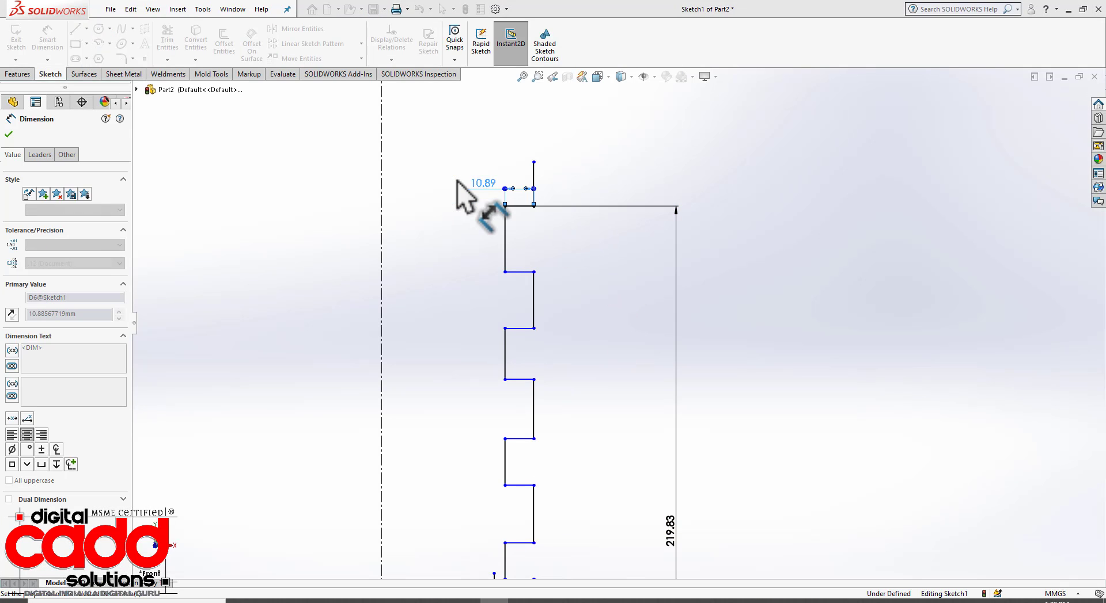
pyautogui.press('Escape')
# Make the top groove's upper edge, all four grooves' vertical inner lines and the outer wall segments between the grooves equal in length
pyautogui.scroll(-5, 575, 223)
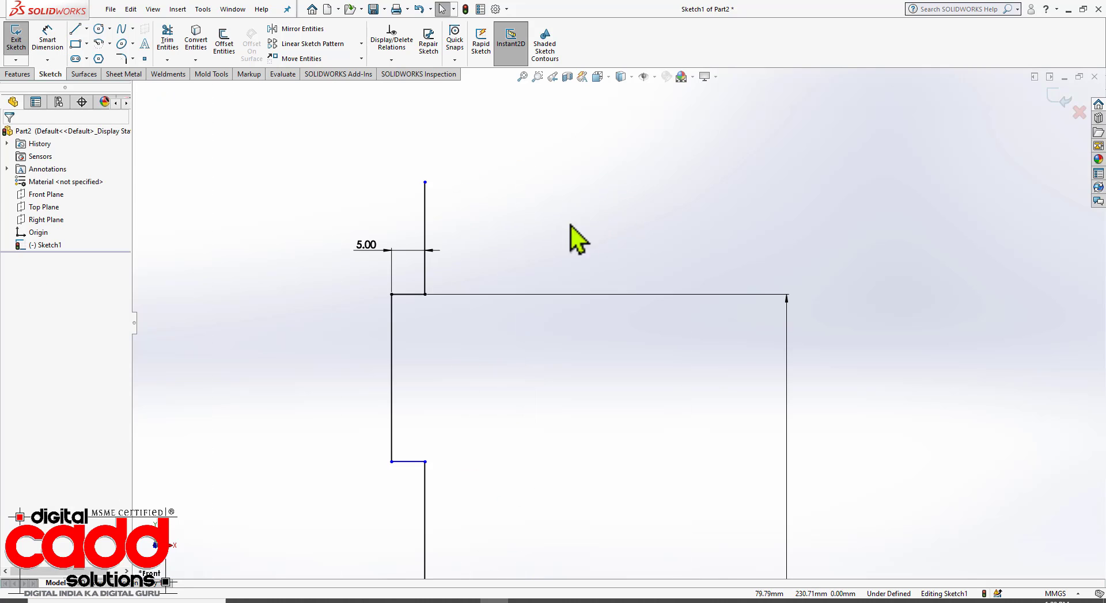
pyautogui.click(416, 296)
pyautogui.keyDown('ctrl'); pyautogui.click(395, 349); pyautogui.keyUp('ctrl')
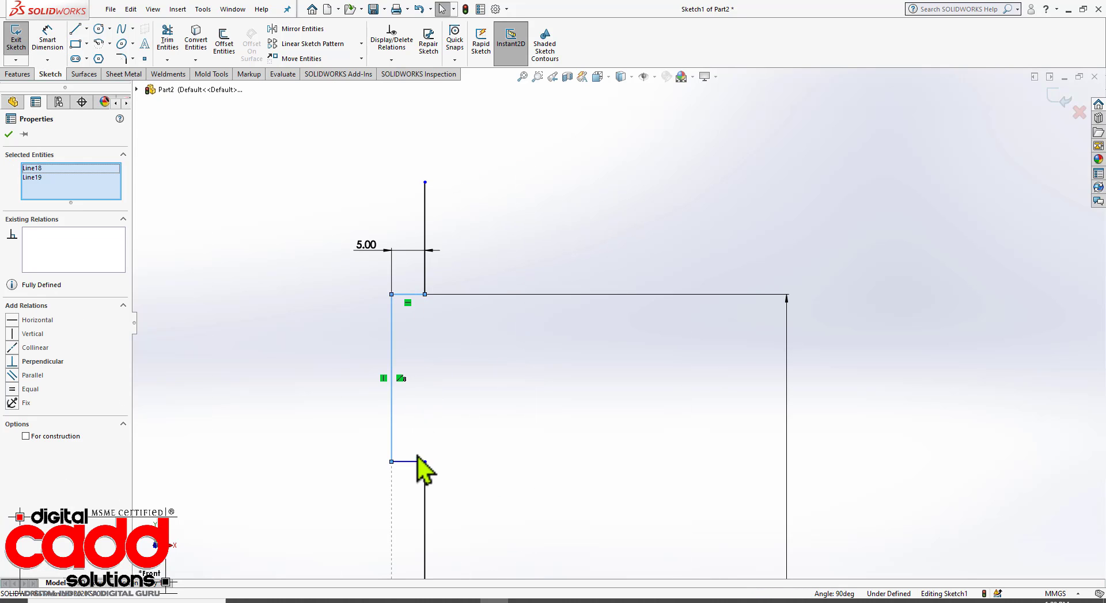
pyautogui.scroll(4, 448, 364)
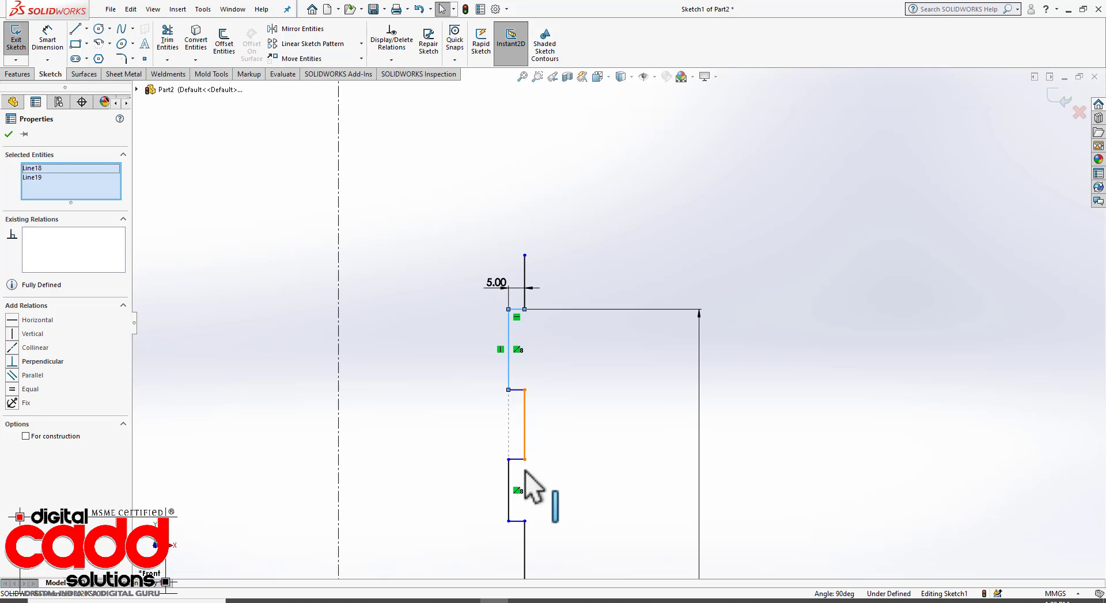
pyautogui.keyDown('ctrl'); pyautogui.click(525, 455); pyautogui.keyUp('ctrl')
pyautogui.keyDown('ctrl'); pyautogui.click(509, 474); pyautogui.keyUp('ctrl')
pyautogui.scroll(1, 504, 429)
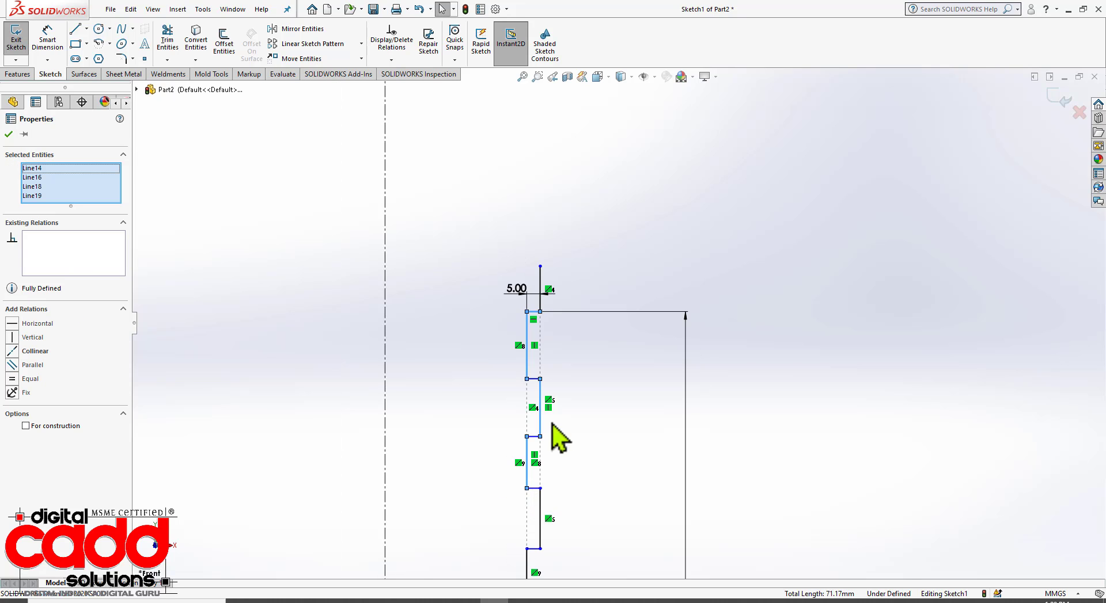
pyautogui.scroll(2, 609, 560)
pyautogui.scroll(-2, 587, 527)
pyautogui.keyDown('ctrl'); pyautogui.click(552, 429); pyautogui.keyUp('ctrl')
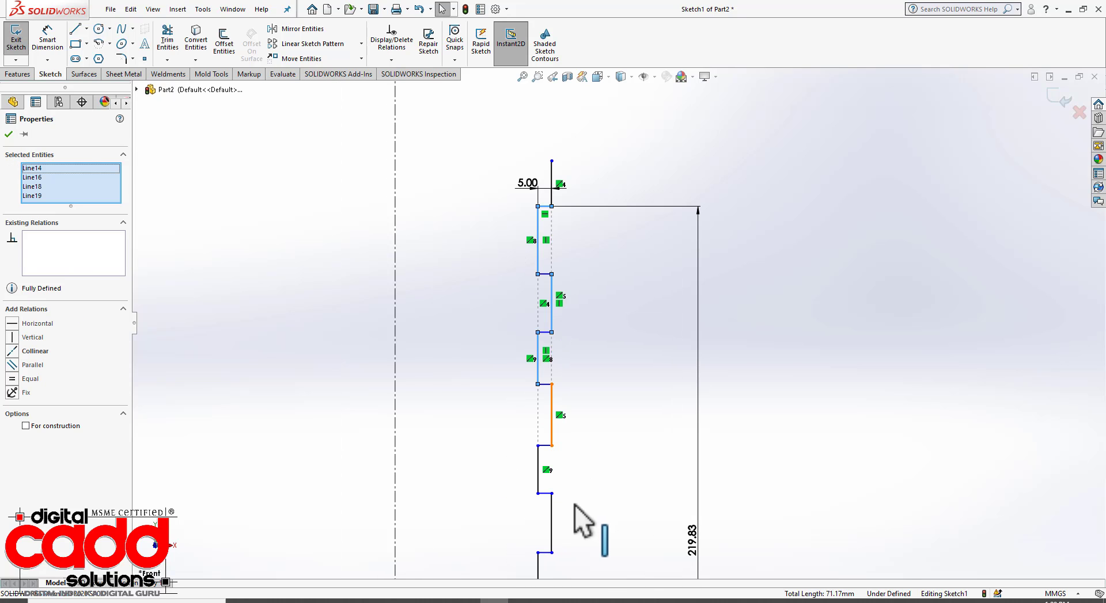
pyautogui.scroll(1, 501, 455)
pyautogui.scroll(-1, 599, 501)
pyautogui.scroll(-2, 581, 481)
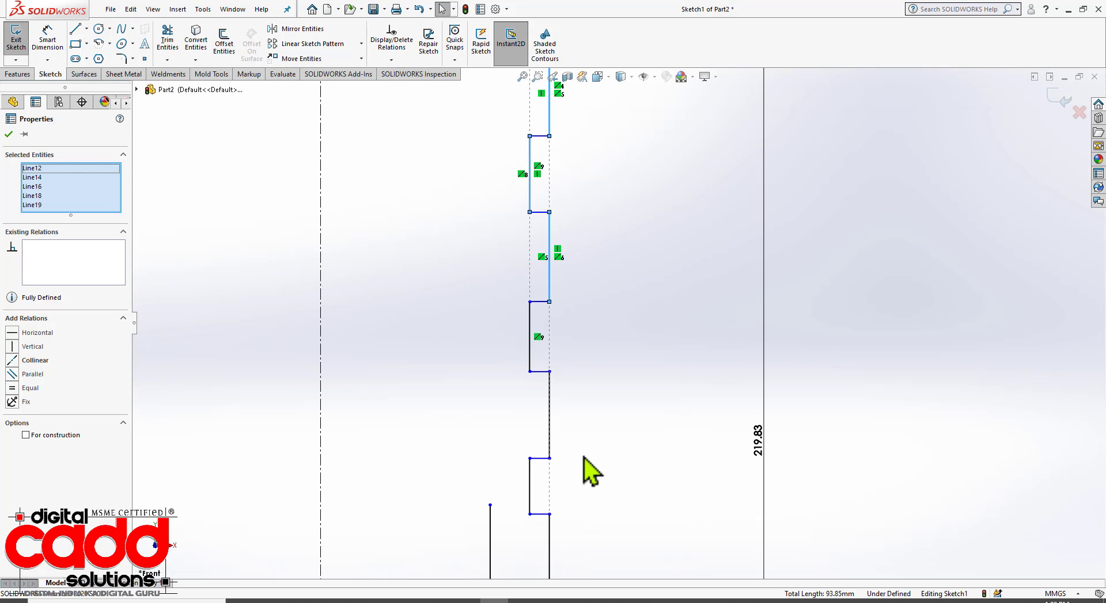
pyautogui.keyDown('ctrl'); pyautogui.click(528, 346); pyautogui.keyUp('ctrl')
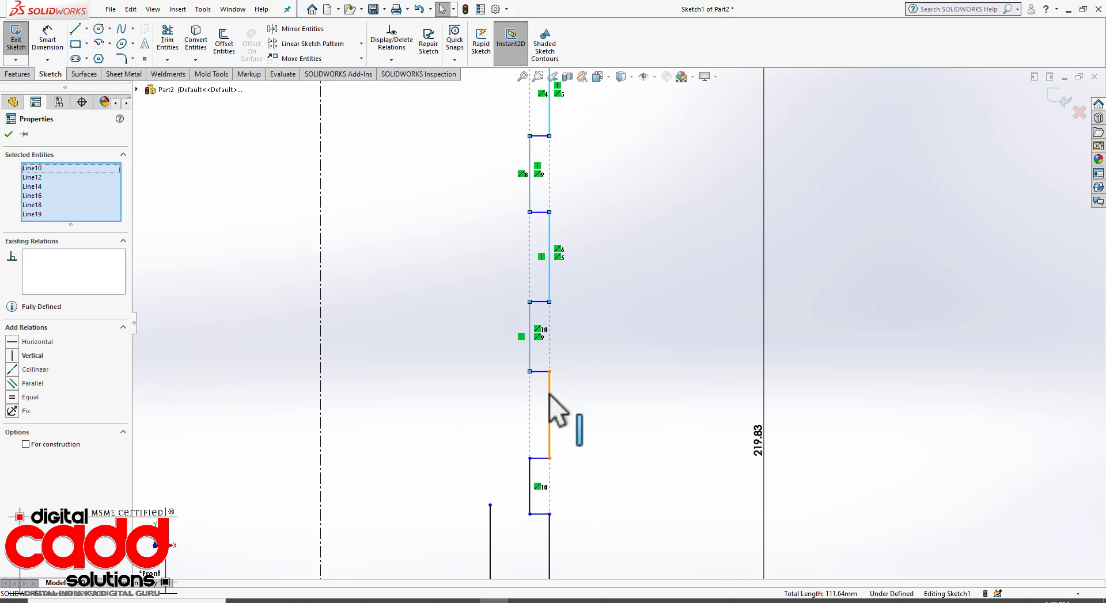
pyautogui.keyDown('ctrl'); pyautogui.click(544, 452); pyautogui.keyUp('ctrl')
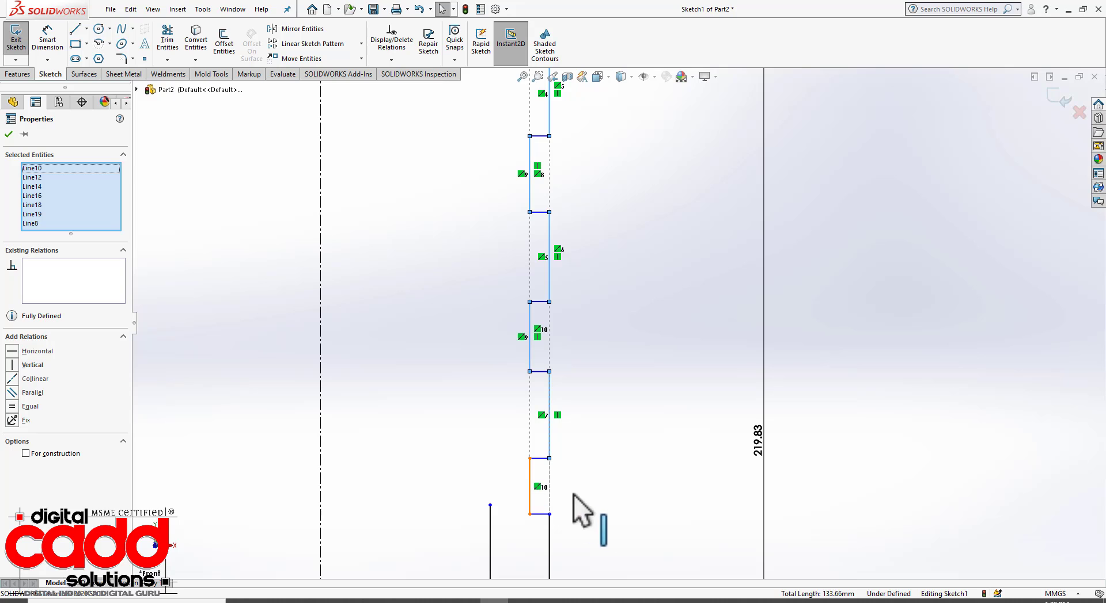
pyautogui.keyDown('ctrl'); pyautogui.click(530, 489); pyautogui.keyUp('ctrl')
pyautogui.click(633, 416)
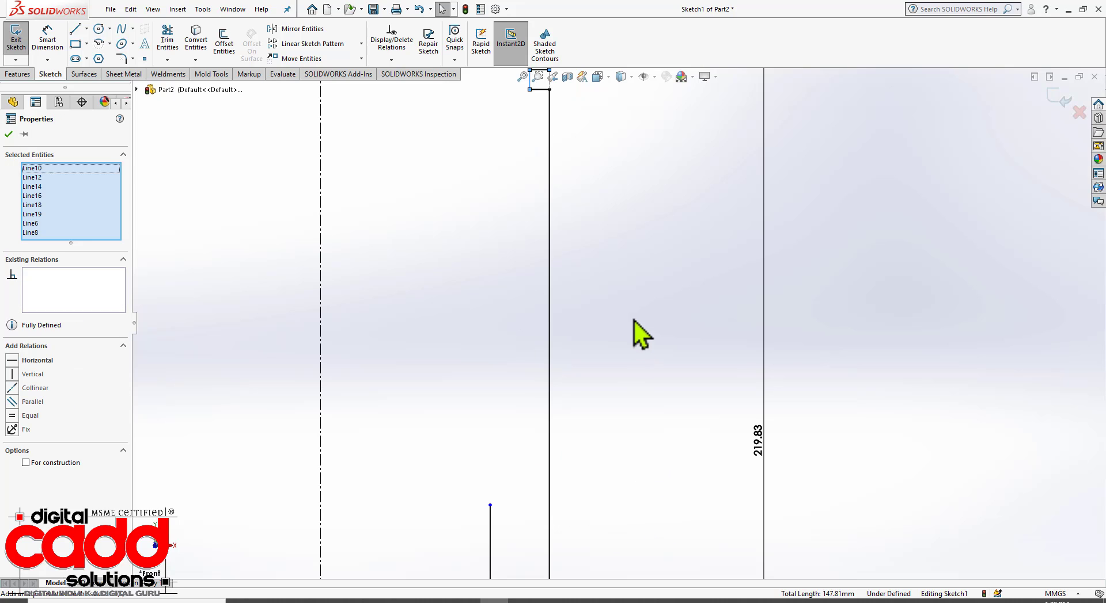
pyautogui.click(614, 363)
# Set the height from the base line to the top ring groove's upper edge to 90 mm
pyautogui.scroll(5, 615, 363)
pyautogui.scroll(-3, 741, 403)
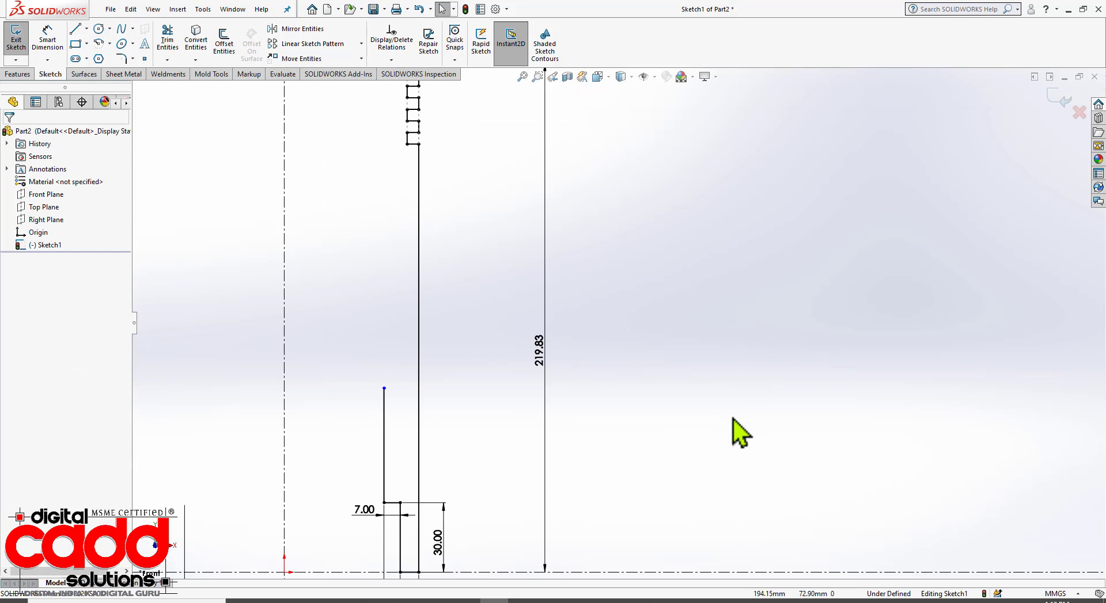
pyautogui.scroll(2, 633, 429)
pyautogui.scroll(-1, 593, 369)
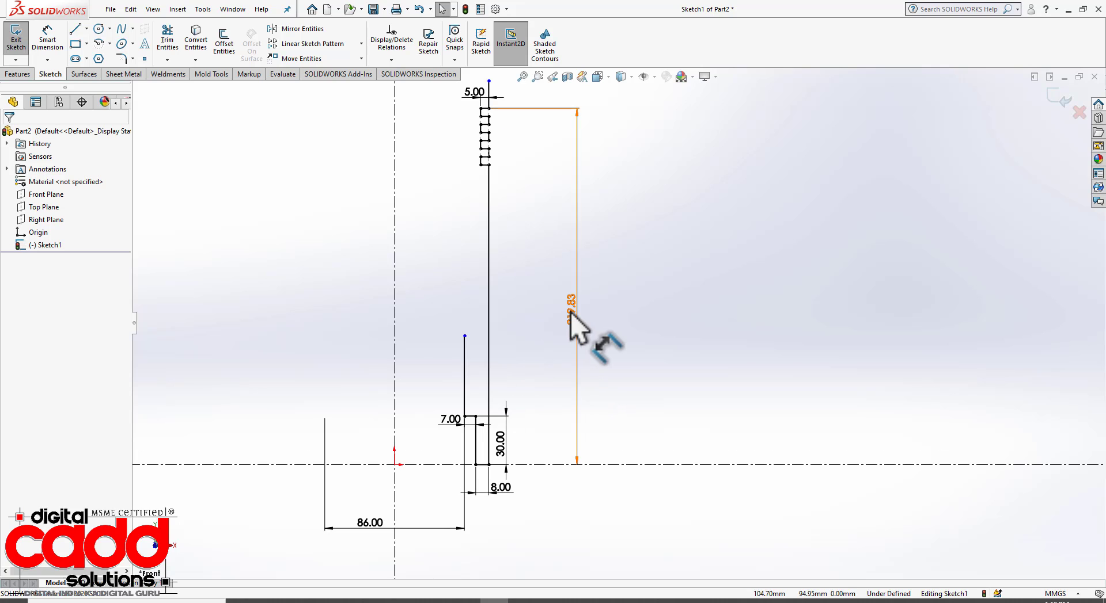
pyautogui.click(571, 311)
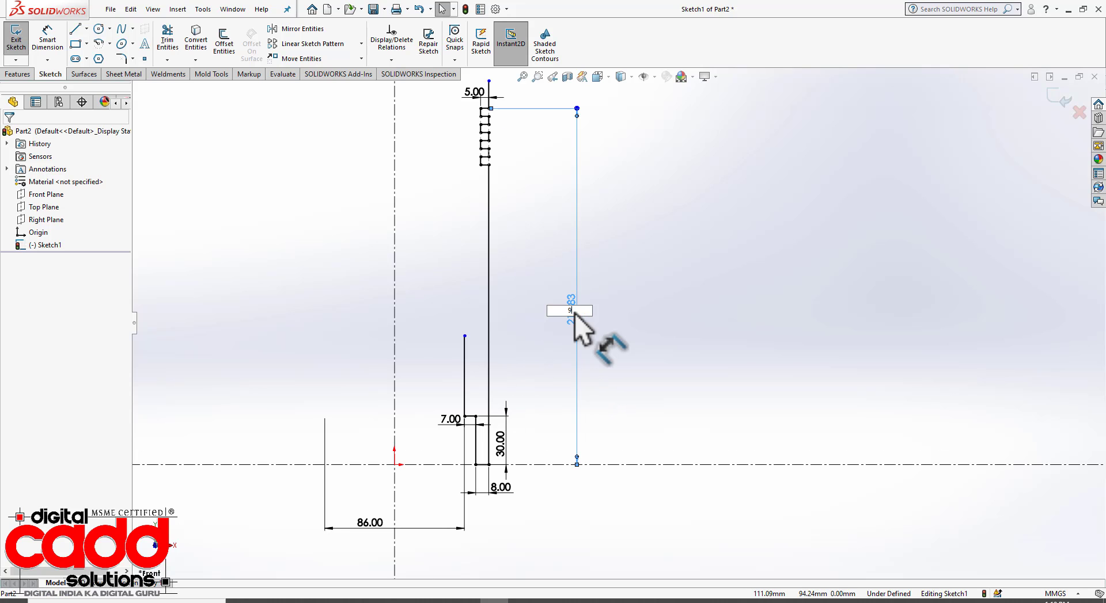
pyautogui.press('Return')
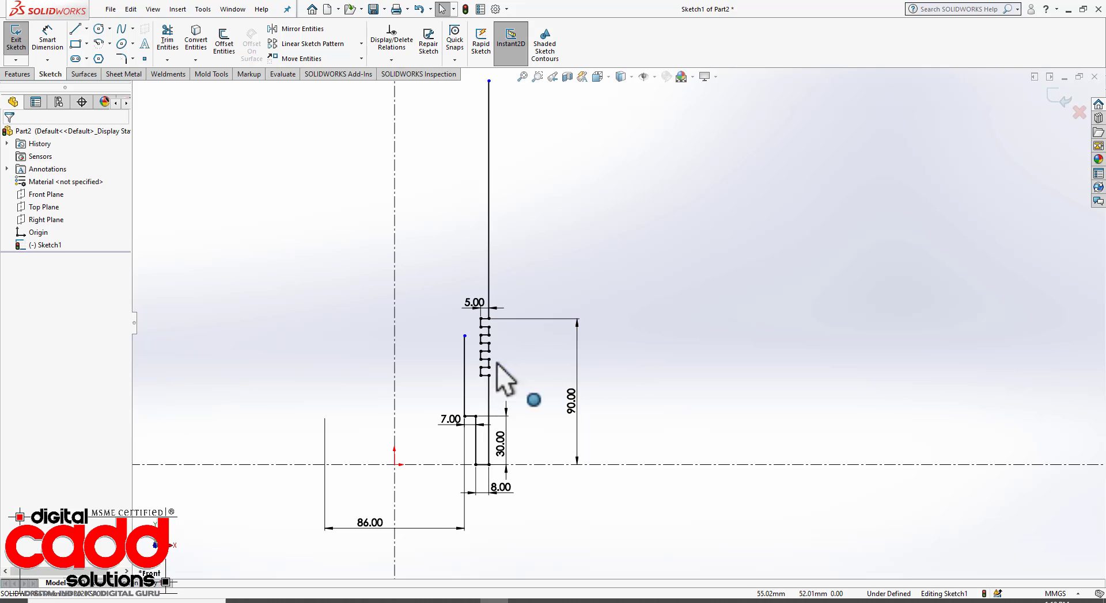
pyautogui.scroll(-2, 507, 449)
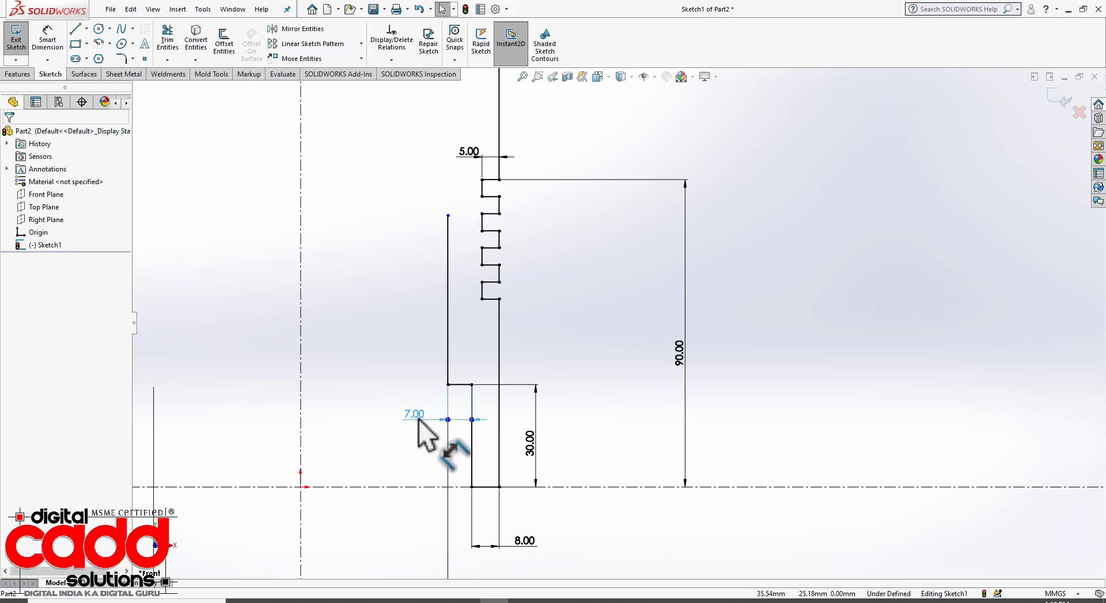
pyautogui.click(575, 369)
# Dimension the height from the horizontal centerline to the outer wall's upper endpoint as 100 mm, as given in Figure 4-72
pyautogui.scroll(3, 574, 369)
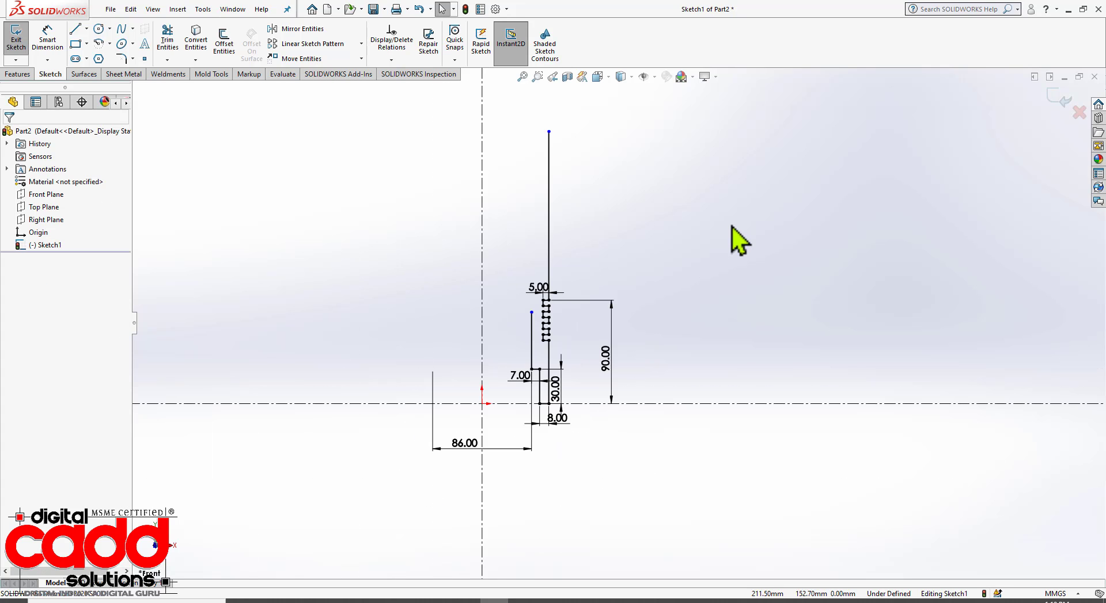
pyautogui.click(47, 41)
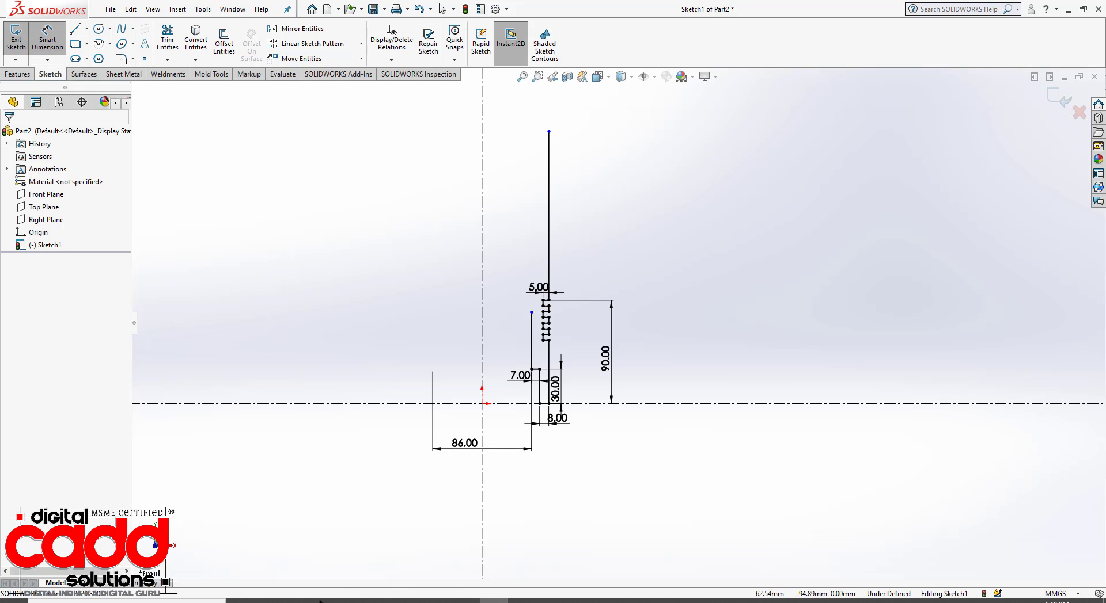
pyautogui.click(325, 602)
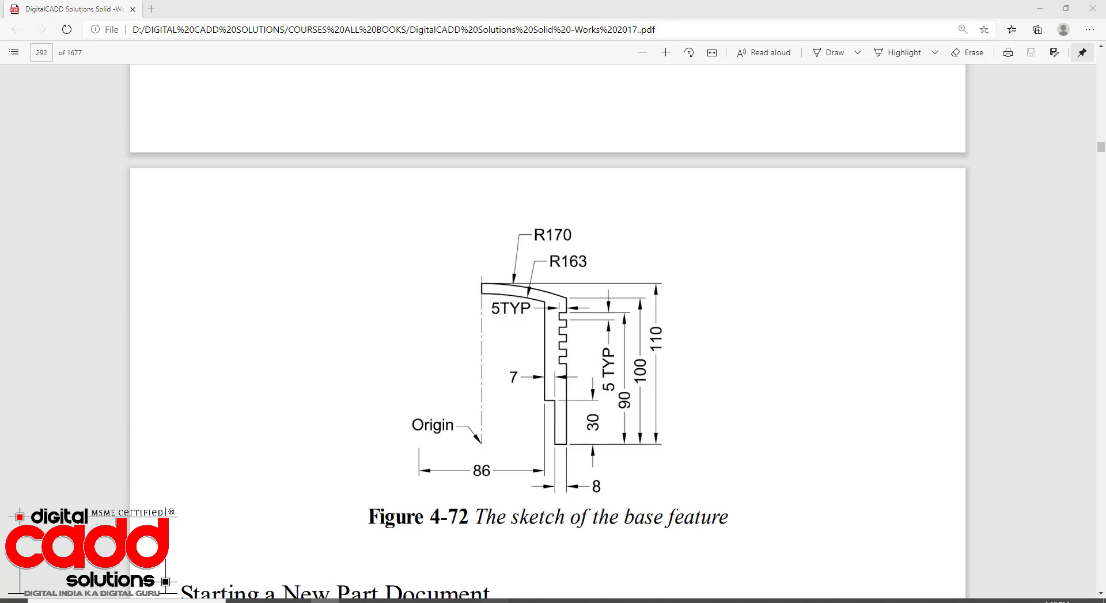
pyautogui.click(494, 601)
pyautogui.click(548, 131)
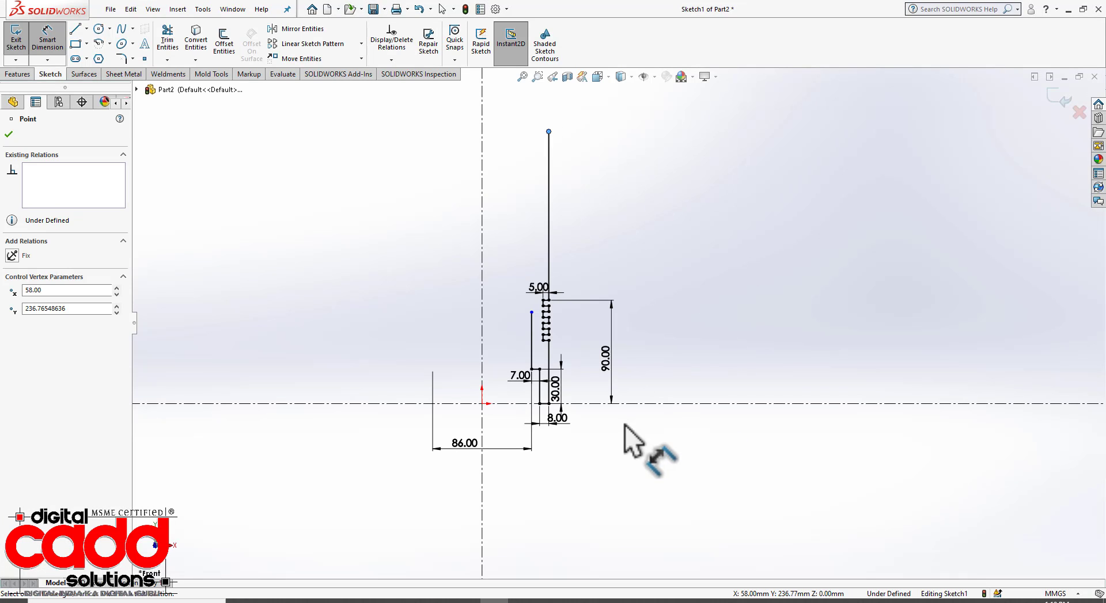
pyautogui.click(662, 404)
pyautogui.click(660, 286)
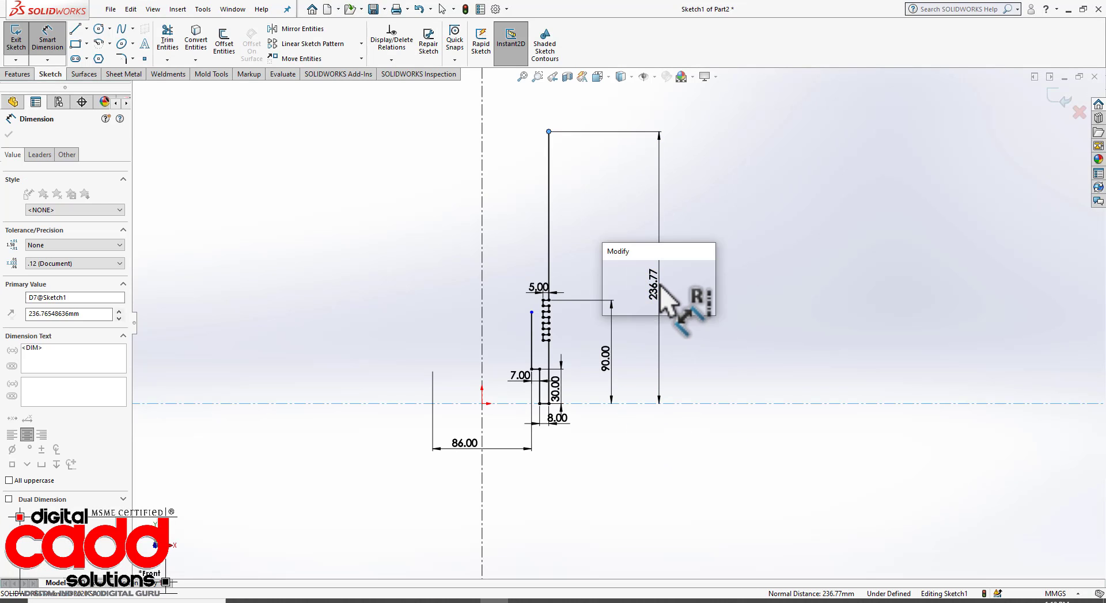
pyautogui.write('100')
pyautogui.press('Return')
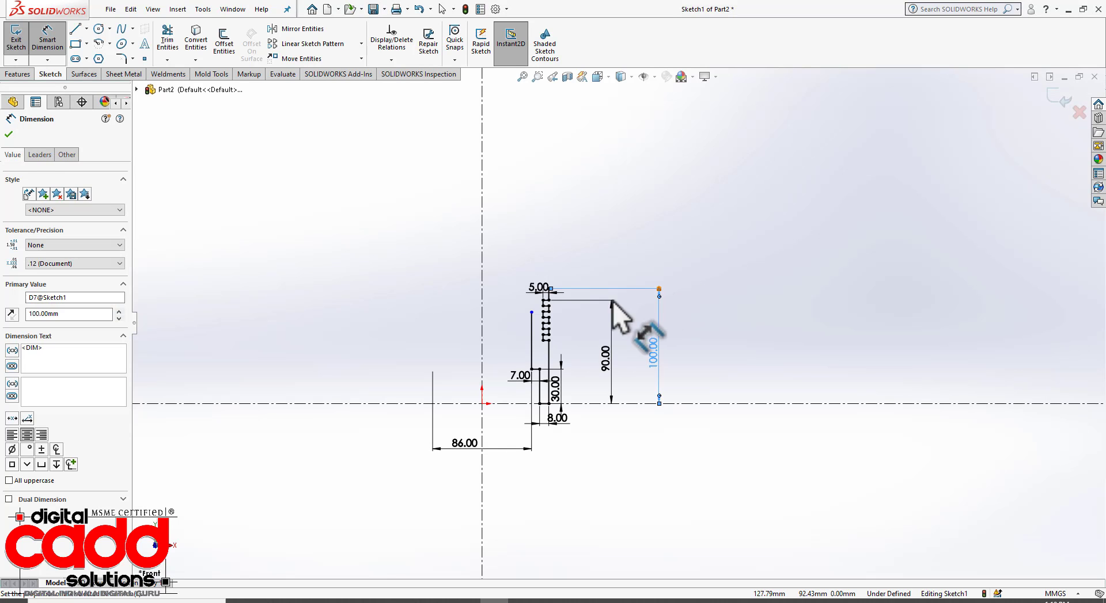
pyautogui.press('Escape')
# Reposition the 5 mm groove depth dimension so that its text lies outside the profile, beside the outer wall
pyautogui.scroll(-5, 539, 308)
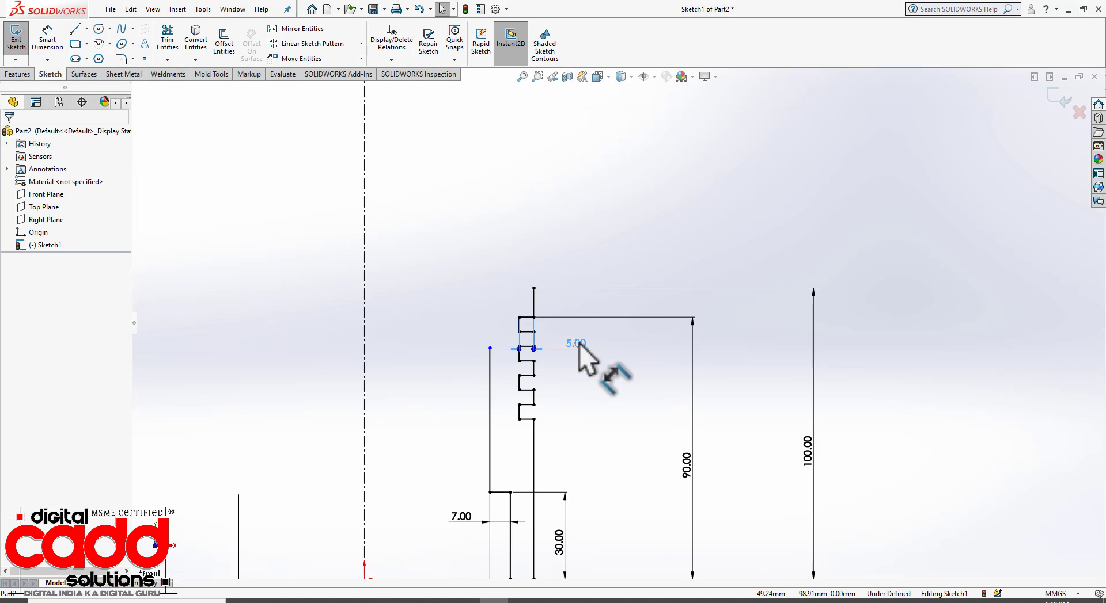
pyautogui.click(587, 308)
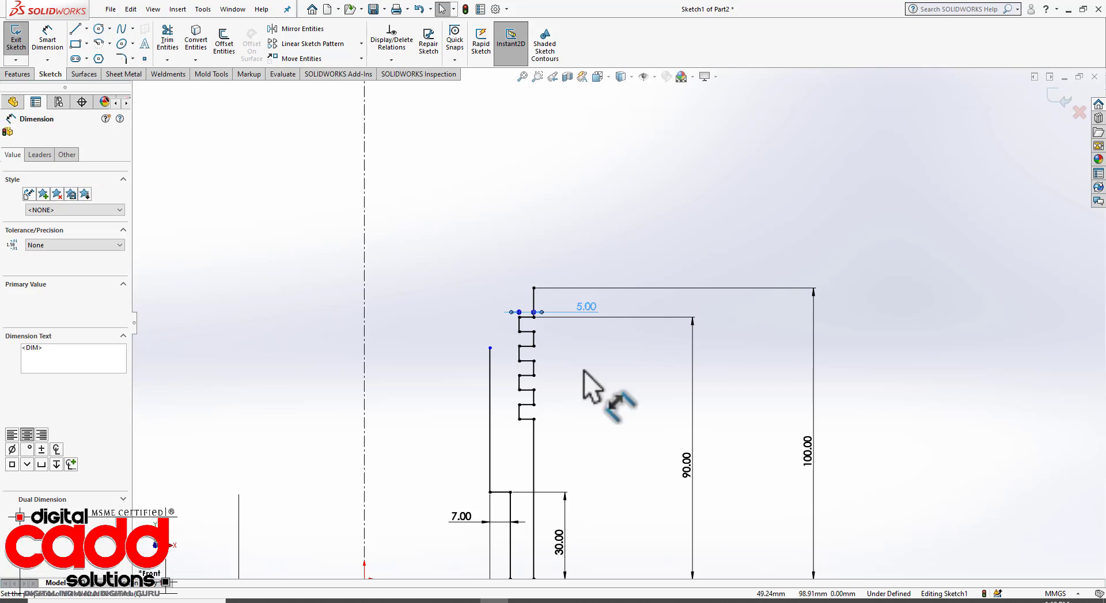
pyautogui.press('Escape')
pyautogui.scroll(3, 618, 305)
pyautogui.scroll(-2, 622, 449)
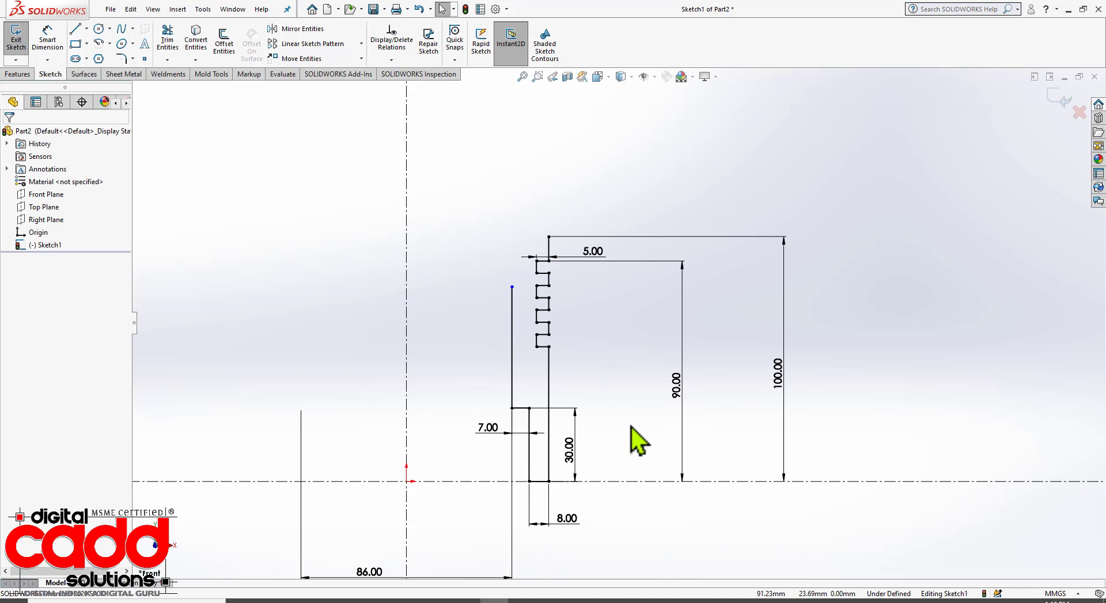
# Sketch two upward-bulging 3 Point Arcs from the inner and outer wall tops to the vertical centerline, with radii of about 60 mm and 77 mm
pyautogui.click(324, 602)
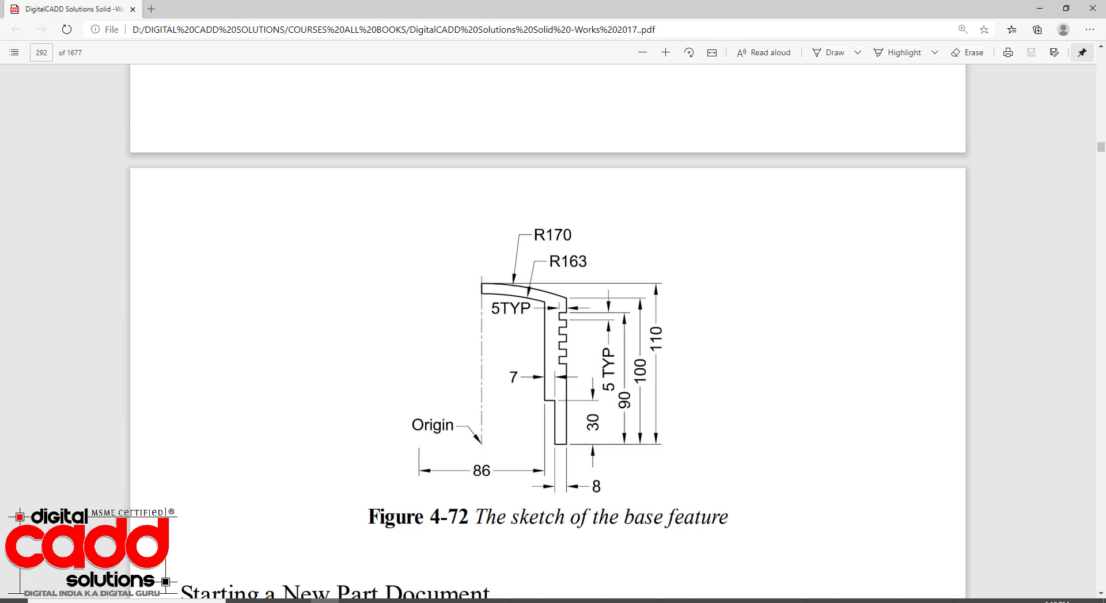
pyautogui.click(494, 600)
pyautogui.scroll(-2, 601, 175)
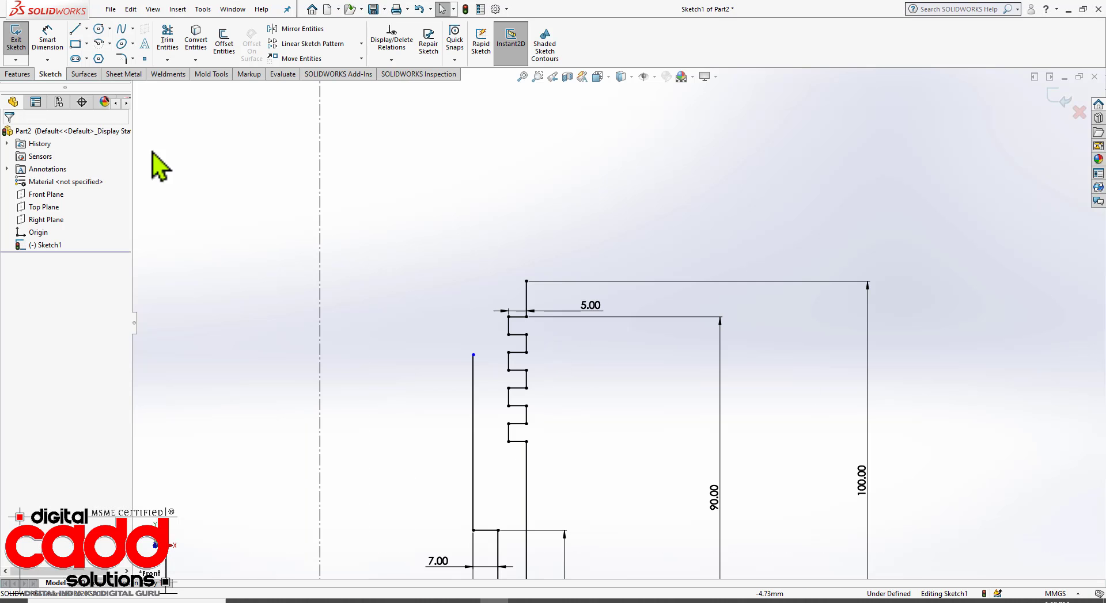
pyautogui.click(110, 44)
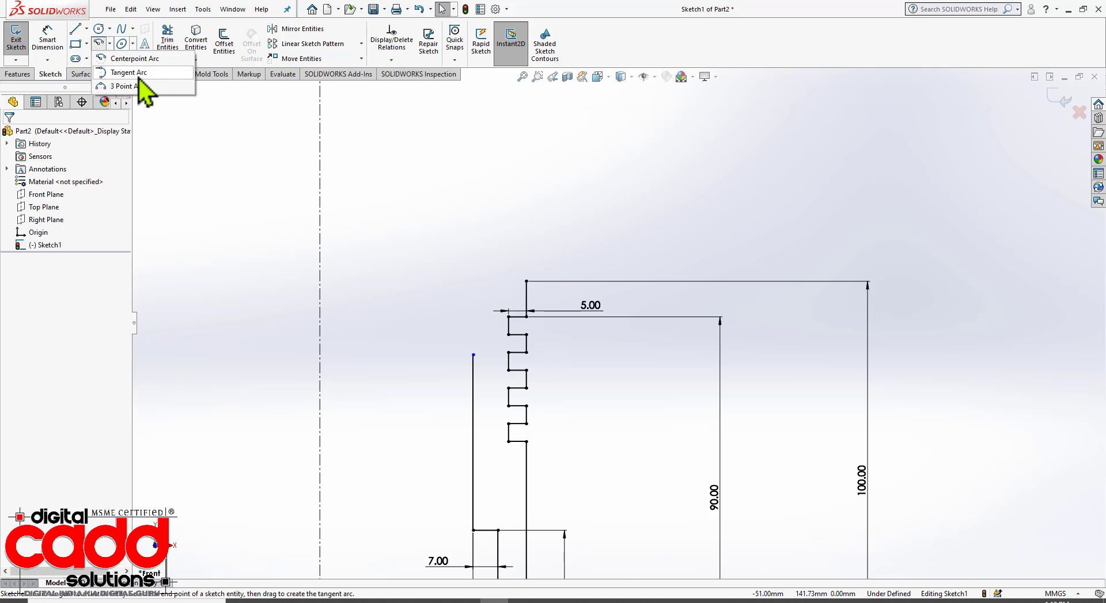
pyautogui.click(139, 86)
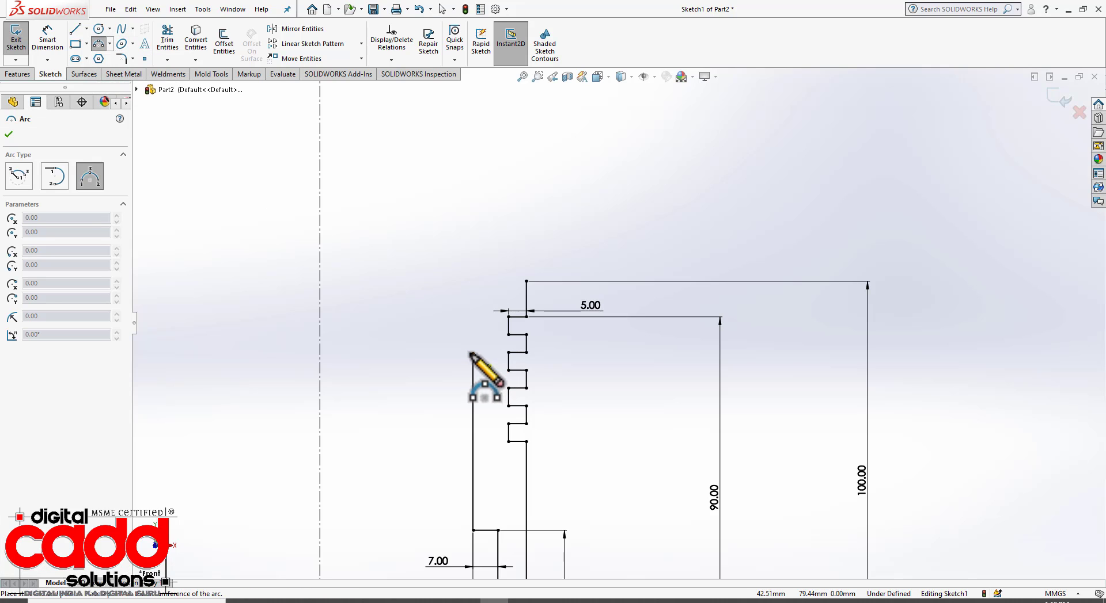
pyautogui.click(473, 355)
pyautogui.click(321, 308)
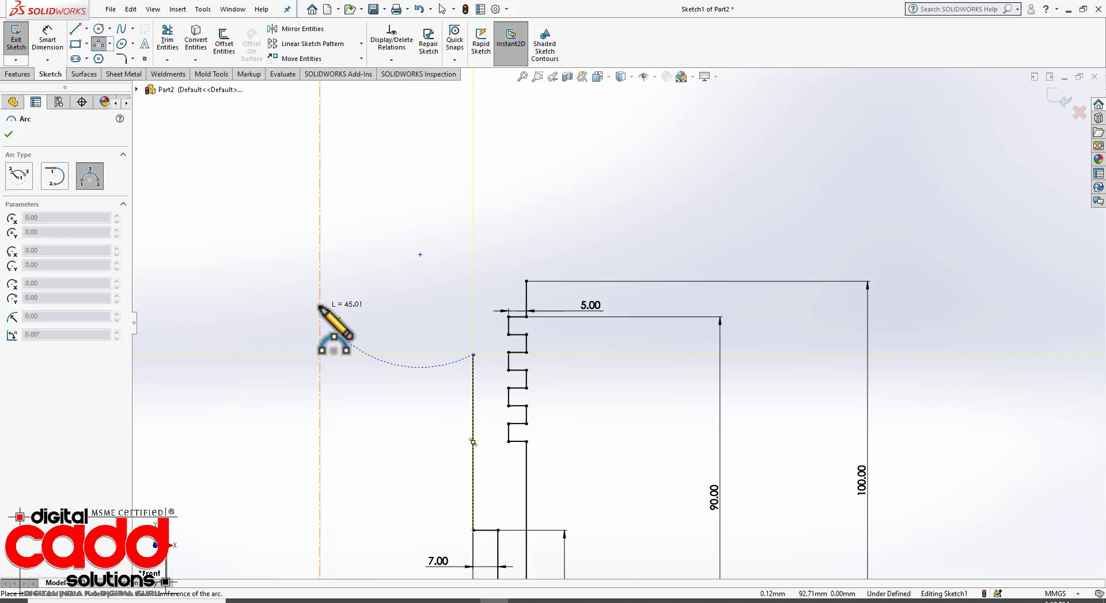
pyautogui.click(366, 312)
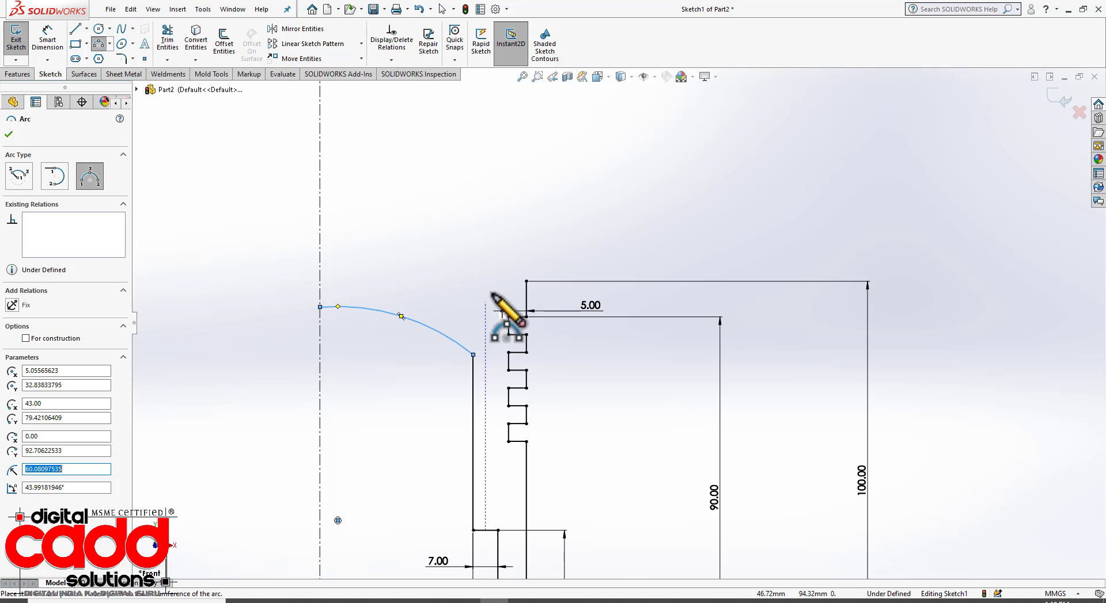
pyautogui.click(526, 281)
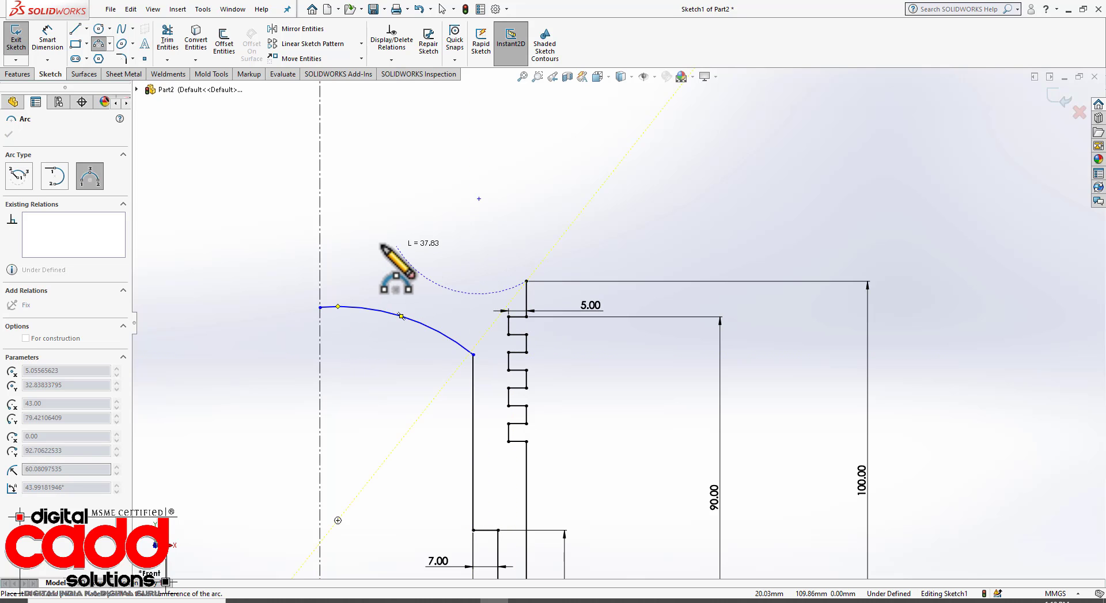
pyautogui.click(320, 252)
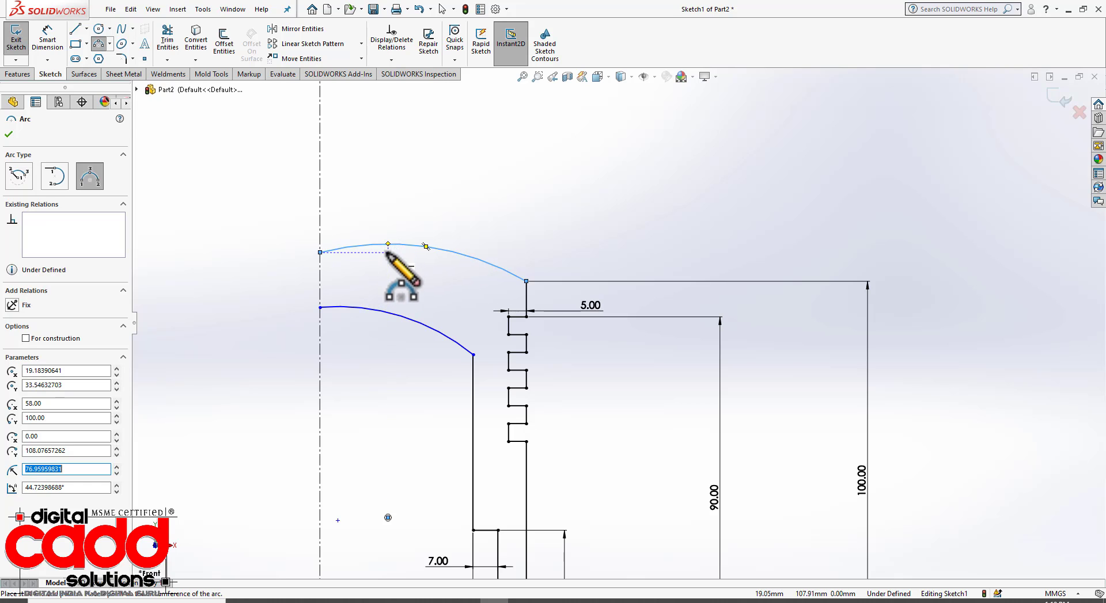
# Finish the outer crown arc and merge its center point with the inner crown arc's center point
pyautogui.click(385, 244)
pyautogui.press('Escape')
pyautogui.scroll(-3, 370, 296)
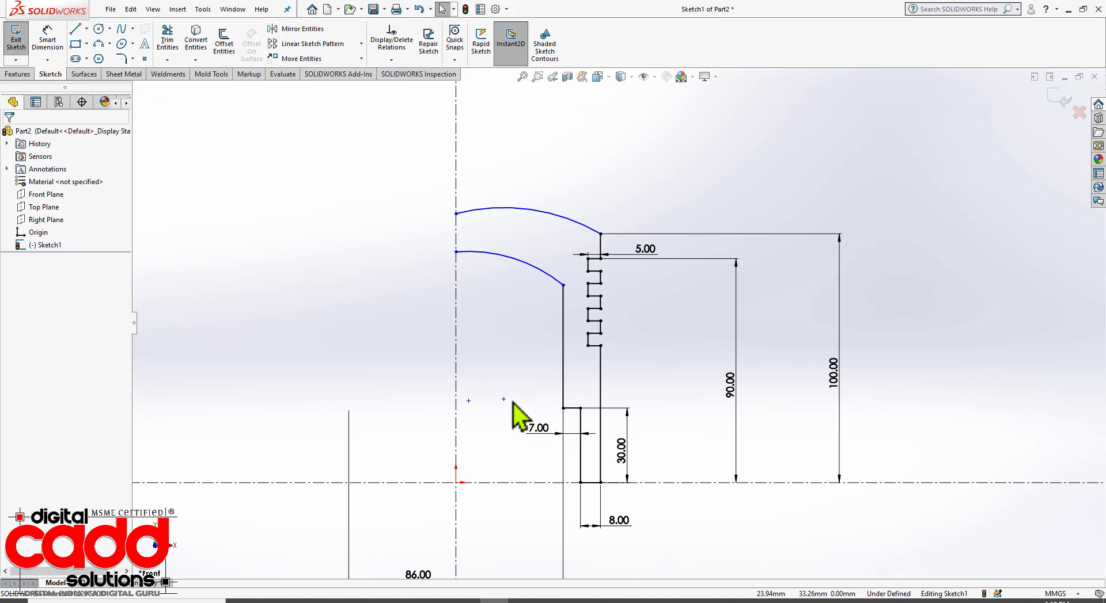
pyautogui.click(503, 399)
pyautogui.keyDown('ctrl'); pyautogui.click(468, 401); pyautogui.keyUp('ctrl')
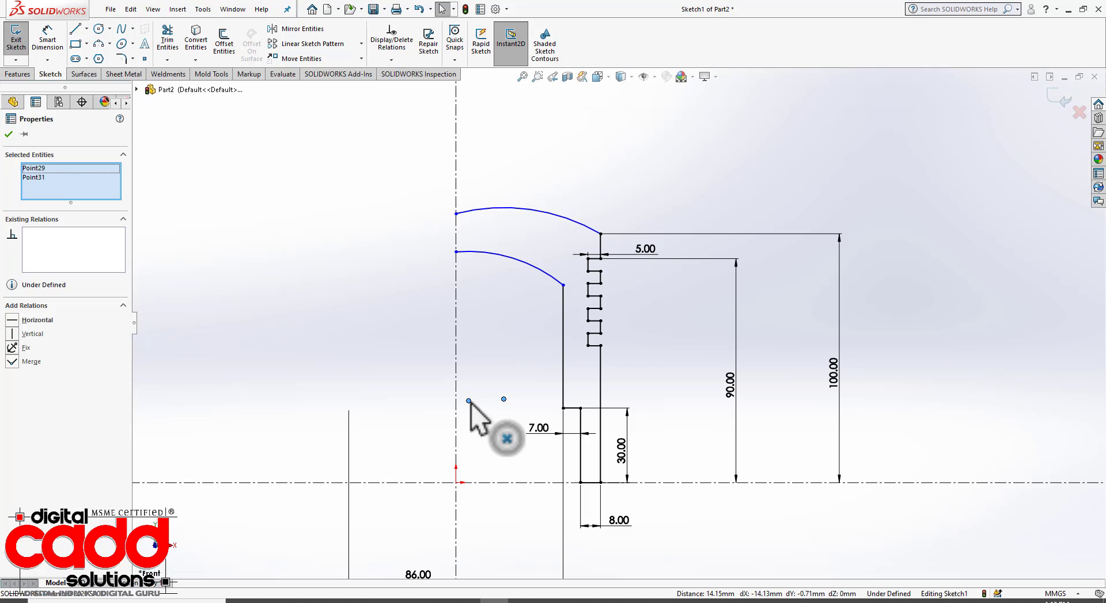
pyautogui.click(12, 361)
pyautogui.click(366, 311)
# Make the shared center point of the two crown arcs coincident with the vertical centerline
pyautogui.click(503, 399)
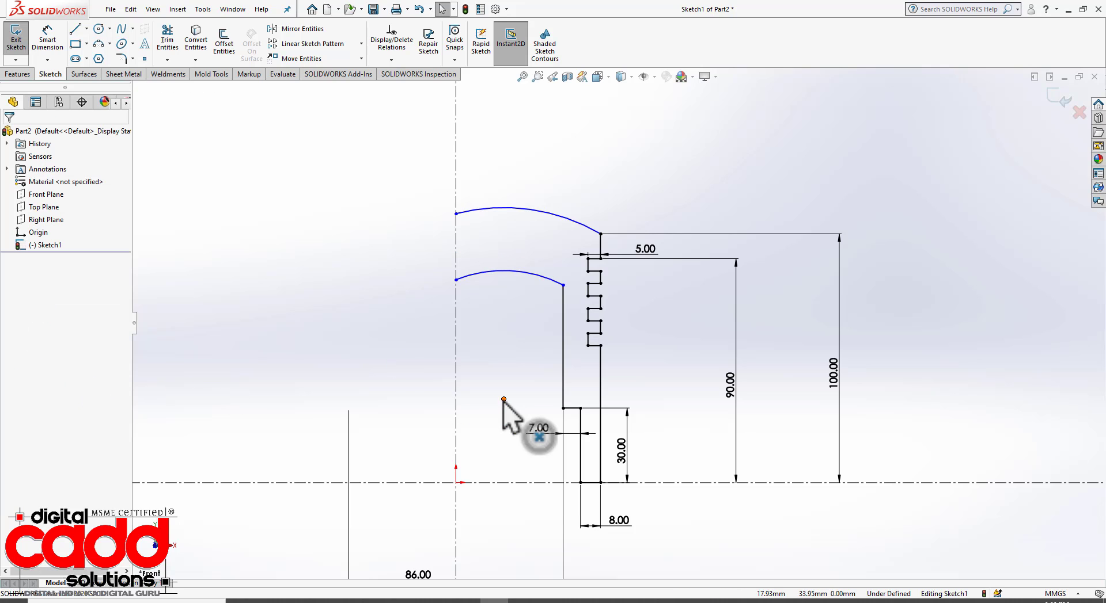
pyautogui.keyDown('ctrl'); pyautogui.click(457, 435); pyautogui.keyUp('ctrl')
pyautogui.click(492, 369)
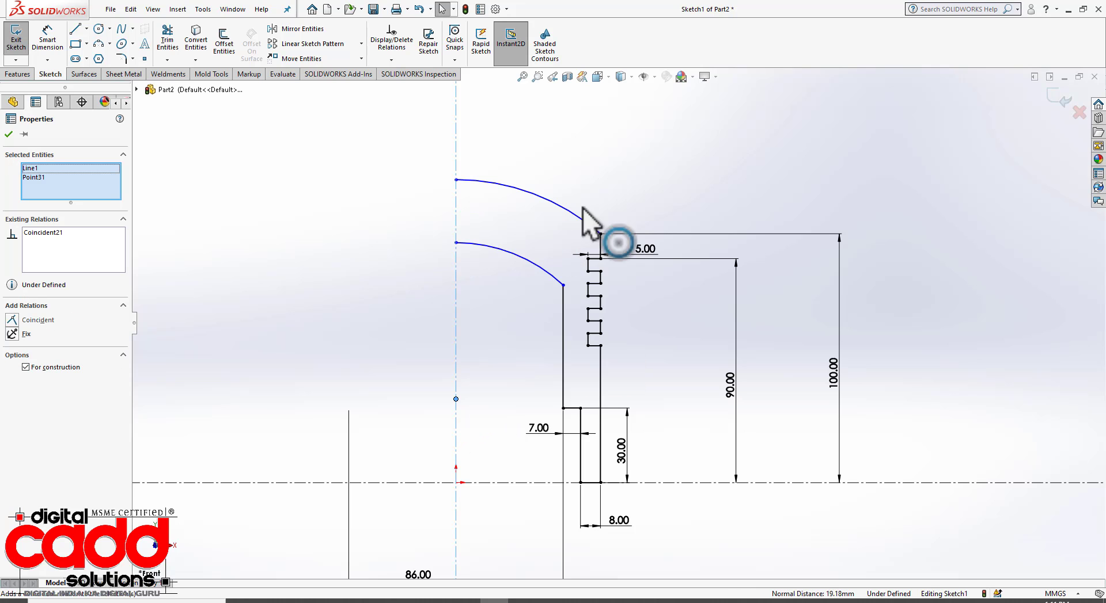
pyautogui.click(606, 173)
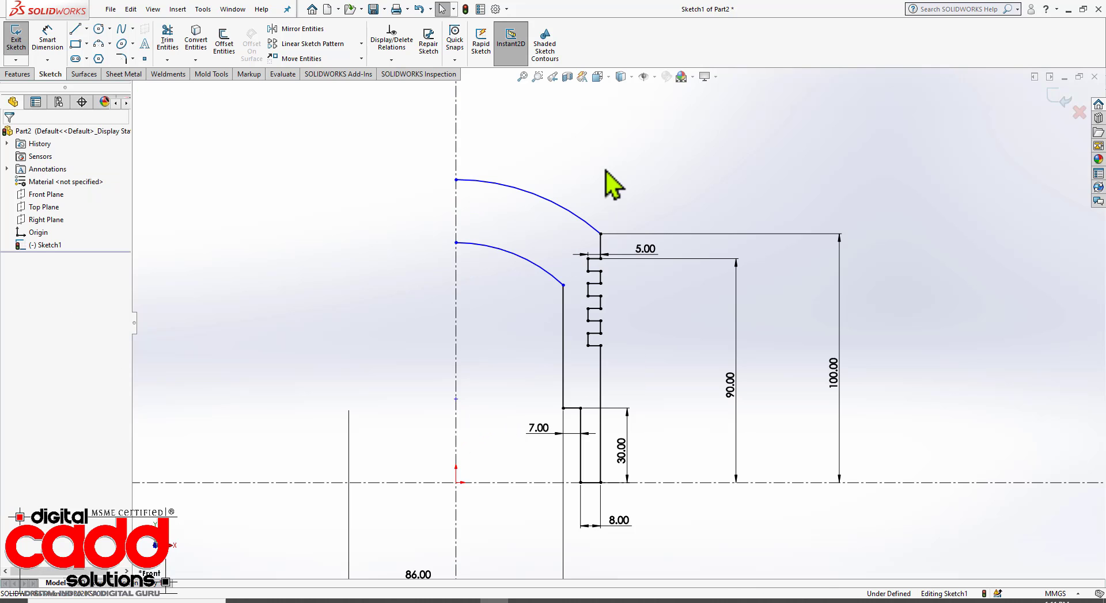
# Check the crown radii in Figure 4-72 of the PDF and dimension the inner crown arc with a 163 mm radius
pyautogui.click(53, 39)
pyautogui.click(324, 602)
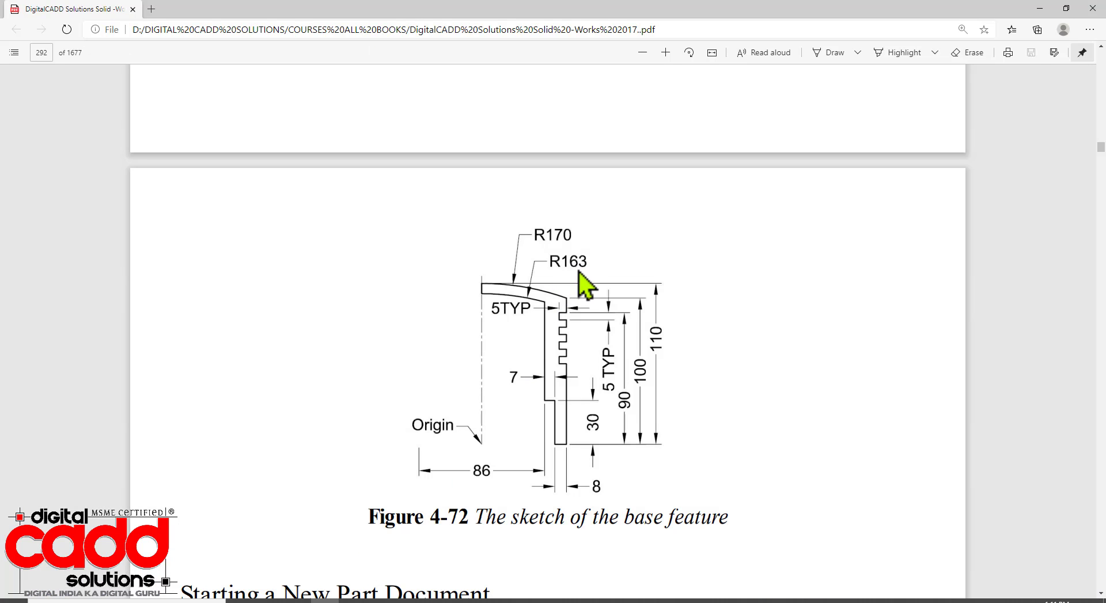
pyautogui.click(491, 600)
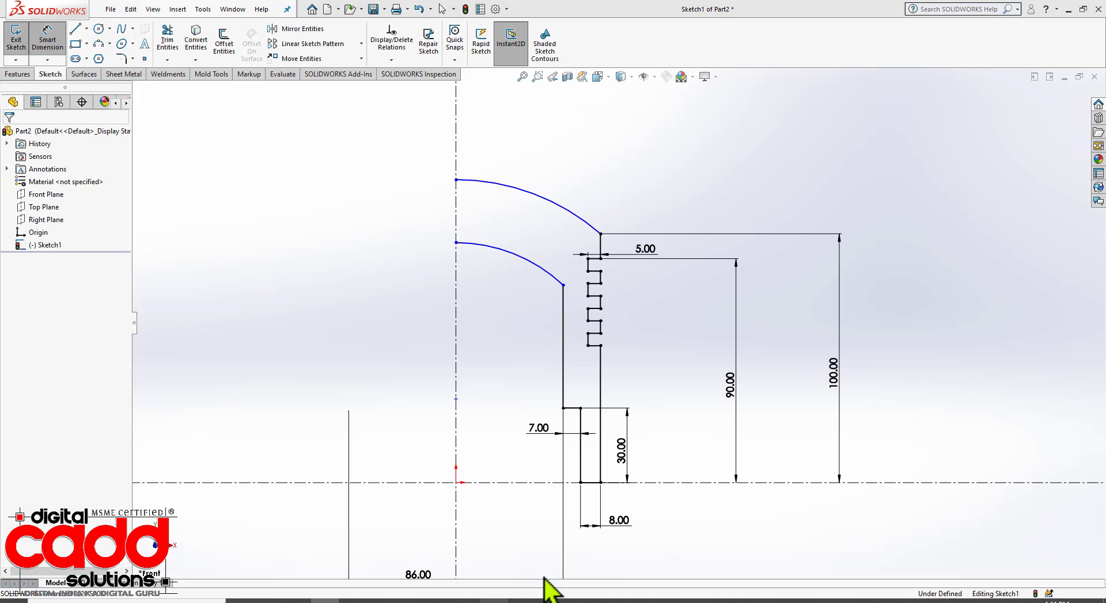
pyautogui.click(547, 276)
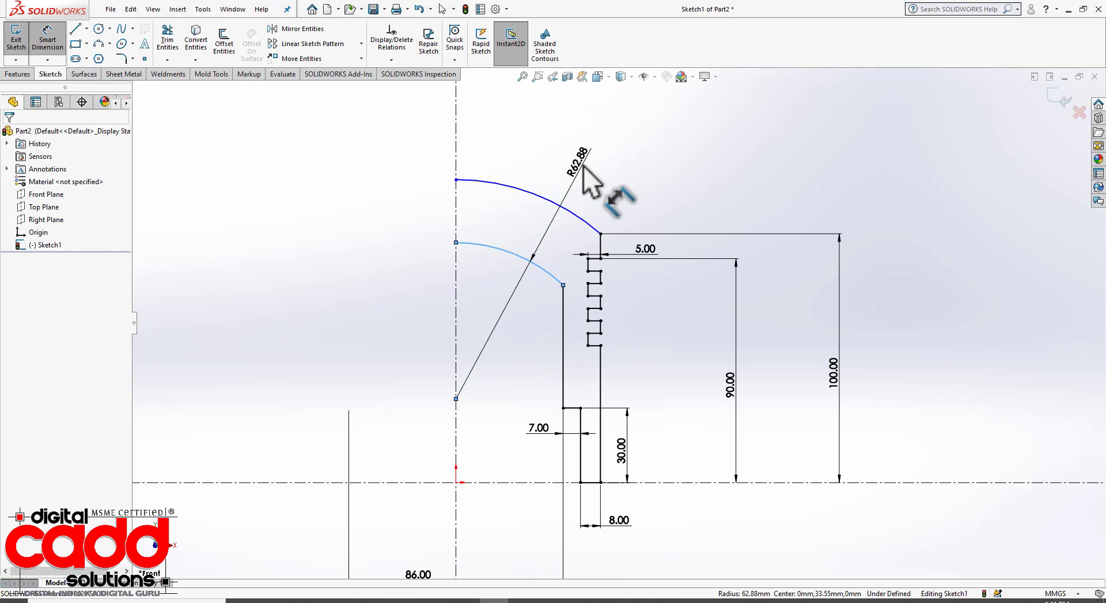
pyautogui.click(581, 167)
pyautogui.write('163')
pyautogui.press('Return')
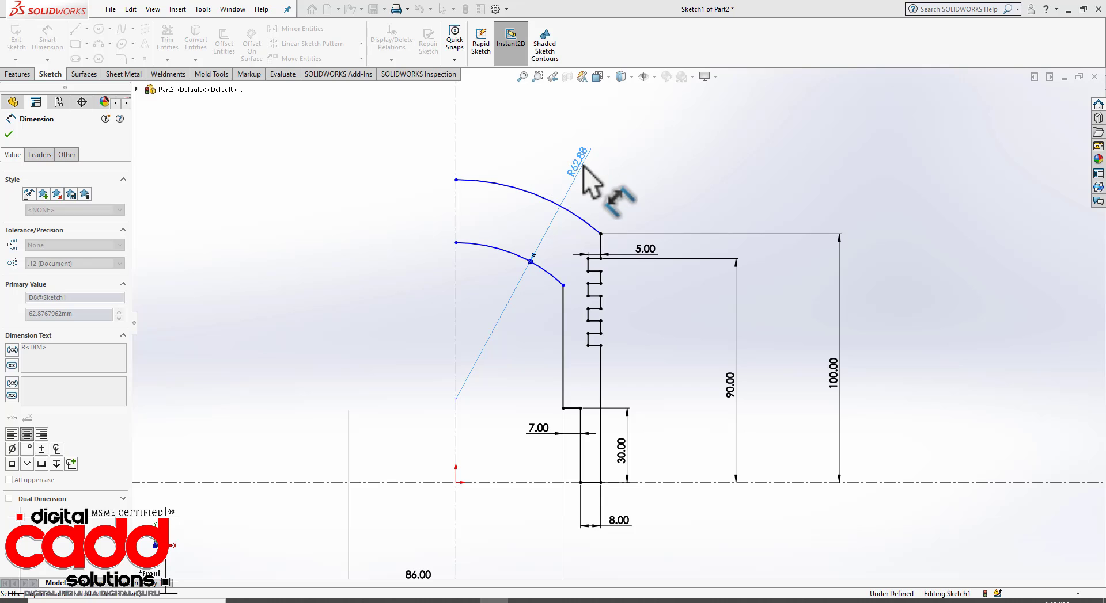
pyautogui.press('Escape')
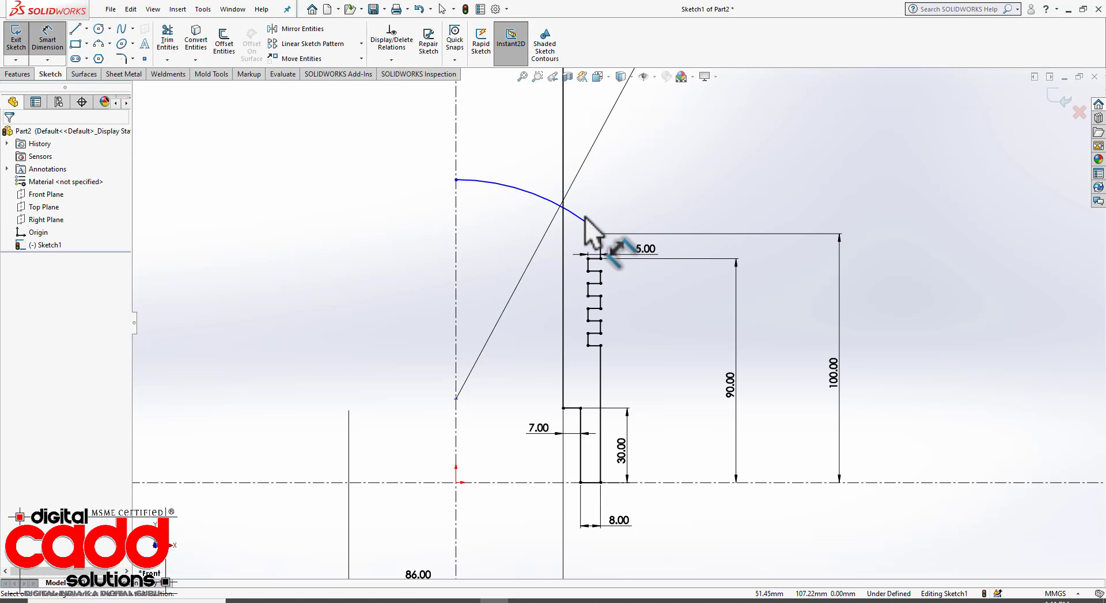
# Dimension the outer crown arc with a radius of 170 mm
pyautogui.click(590, 228)
pyautogui.click(637, 170)
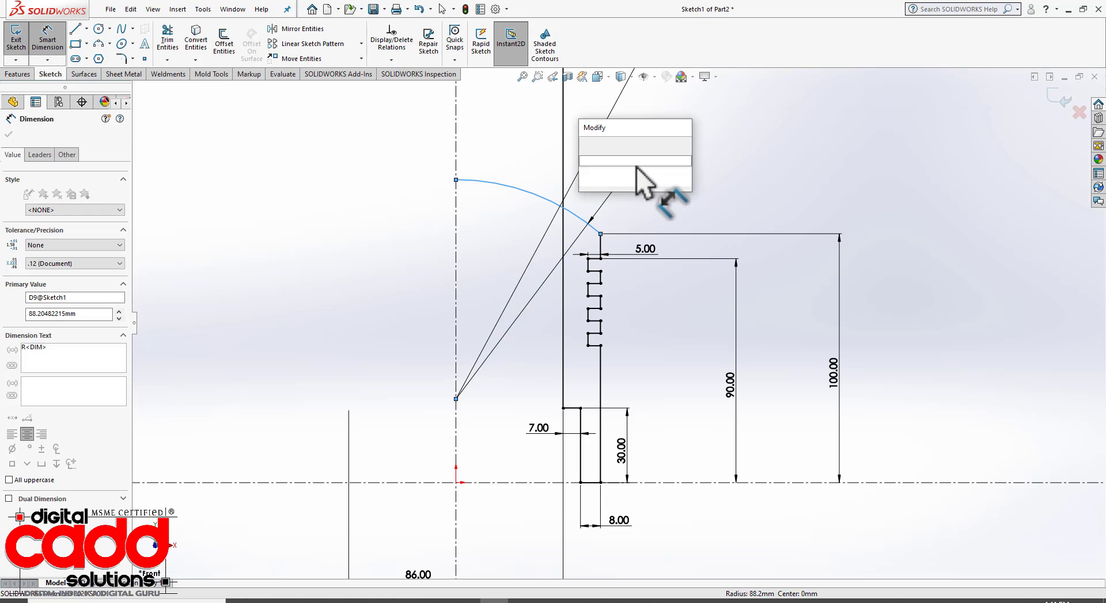
pyautogui.write('170')
pyautogui.press('Return')
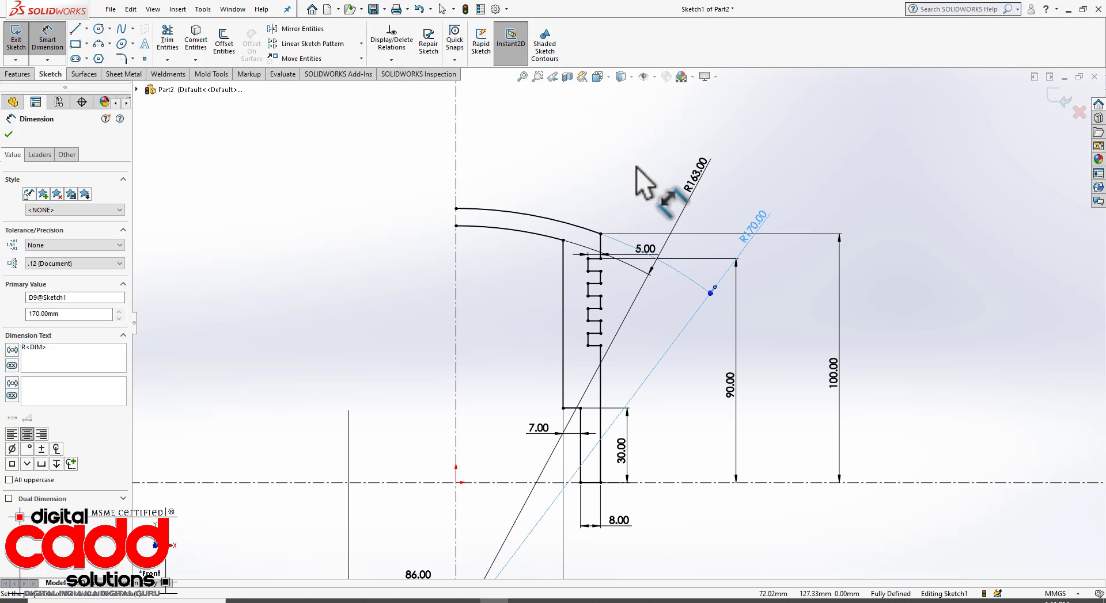
pyautogui.click(766, 162)
# Reposition the R163 and R170 radius dimensions so that their texts lie above the crown arcs near the vertical centerline
pyautogui.scroll(3, 770, 199)
pyautogui.scroll(-2, 714, 281)
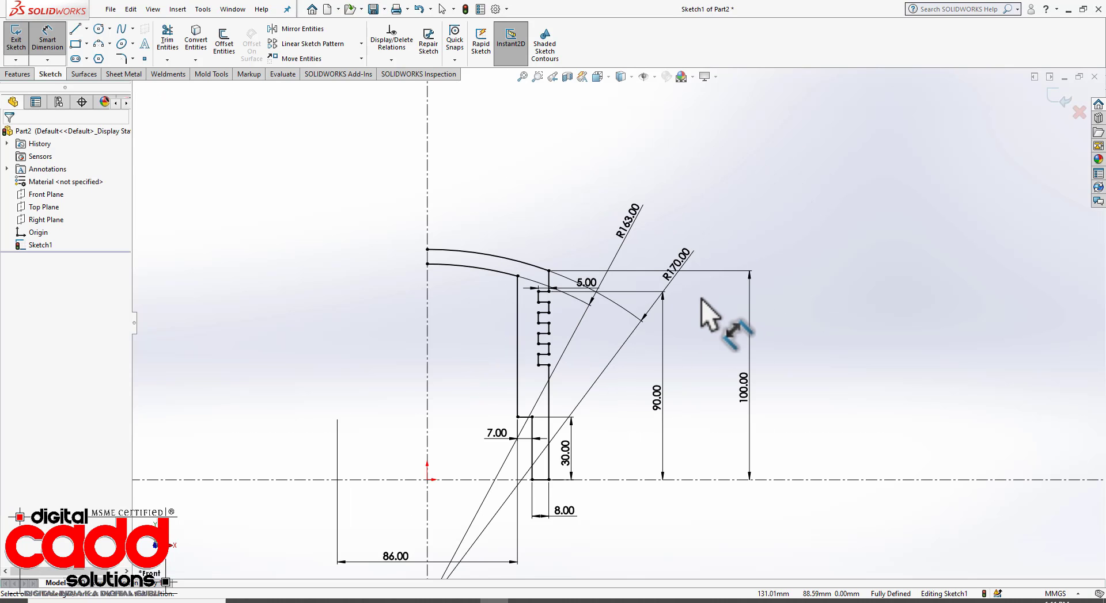
pyautogui.scroll(-1, 559, 293)
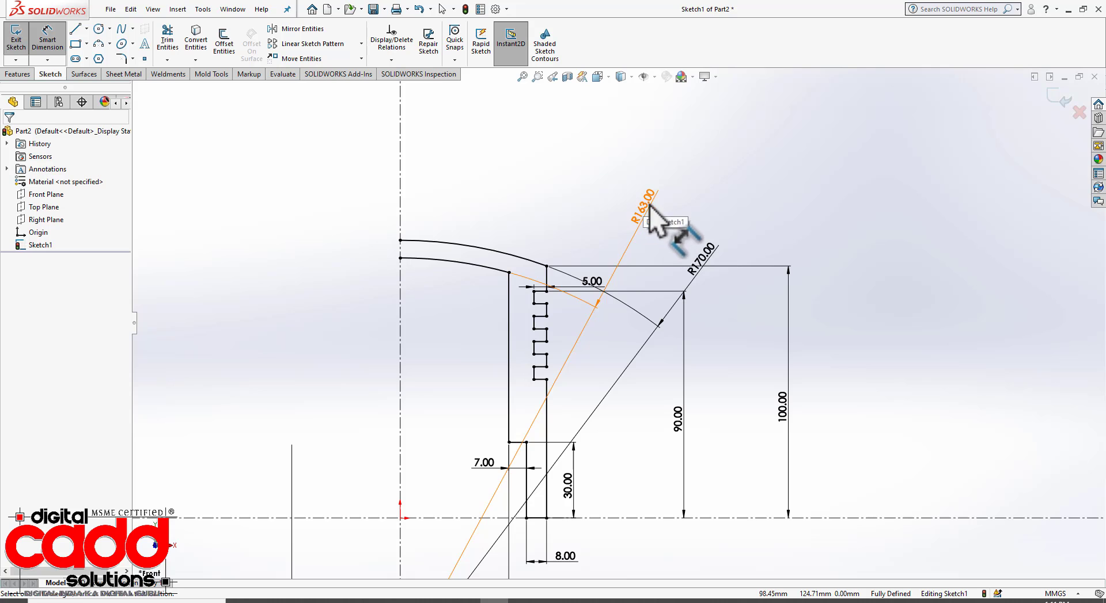
pyautogui.moveTo(650, 207)
pyautogui.mouseDown()
pyautogui.moveTo(501, 238)
pyautogui.moveTo(461, 193)
pyautogui.mouseUp()
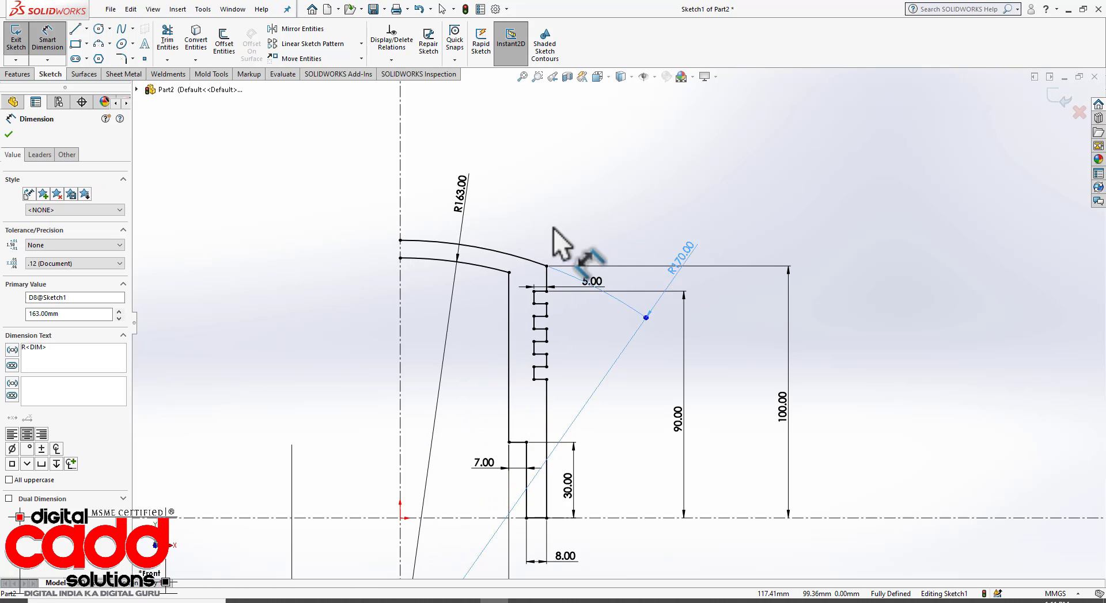
pyautogui.moveTo(553, 228); pyautogui.dragTo(488, 180)
pyautogui.click(558, 203)
pyautogui.scroll(-1, 354, 250)
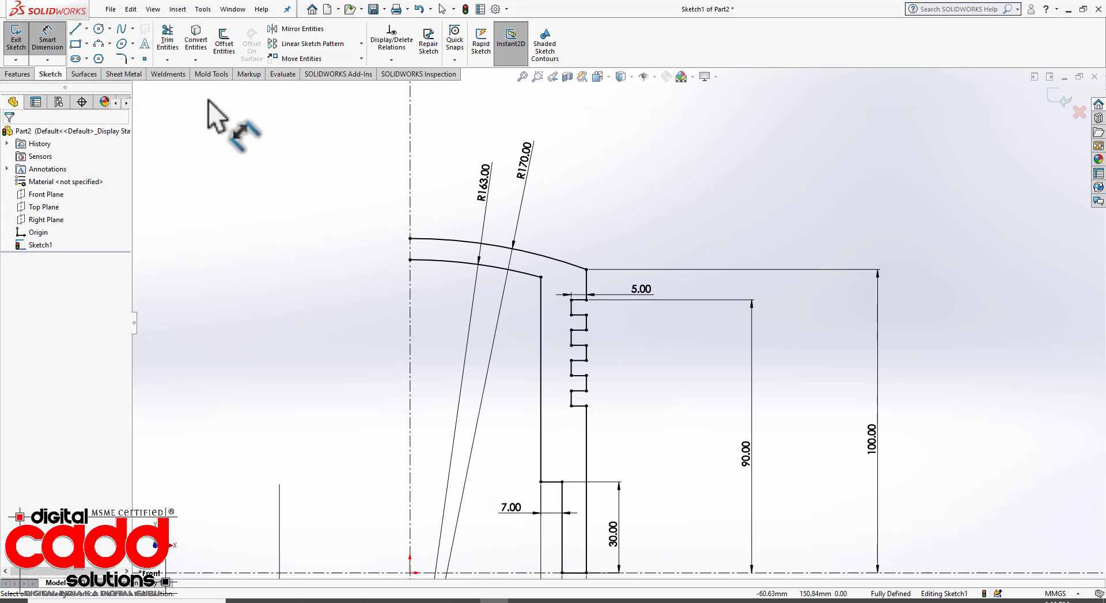
# Close the profile with a line along the vertical centerline between the ends of the outer and inner crown arcs
pyautogui.click(75, 27)
pyautogui.scroll(-1, 438, 254)
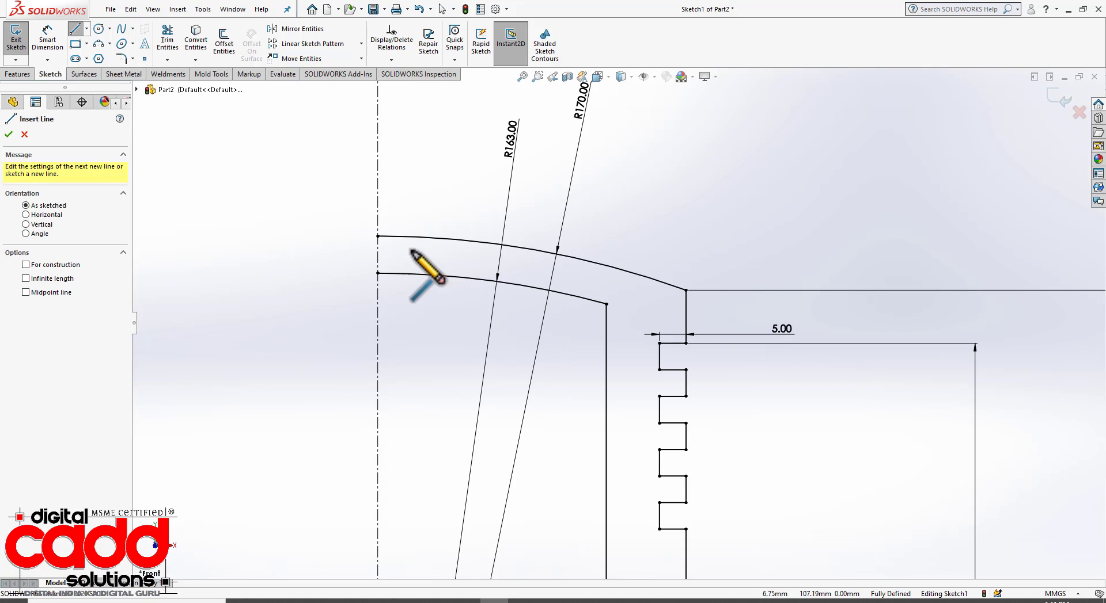
pyautogui.click(377, 236)
pyautogui.click(378, 273)
pyautogui.press('Escape')
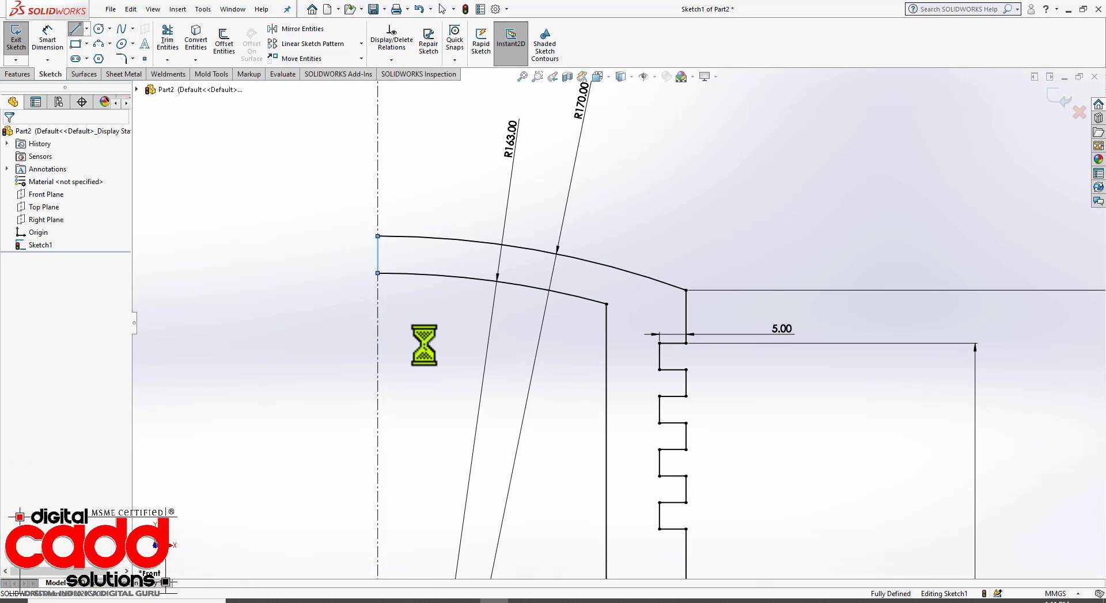
pyautogui.scroll(5, 395, 271)
pyautogui.scroll(-3, 639, 484)
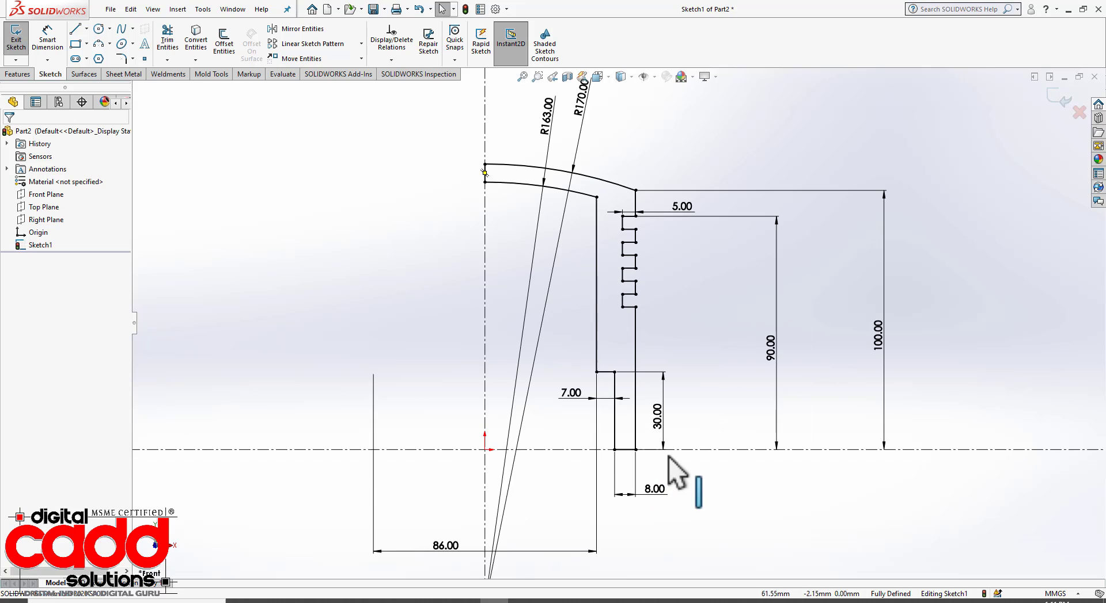
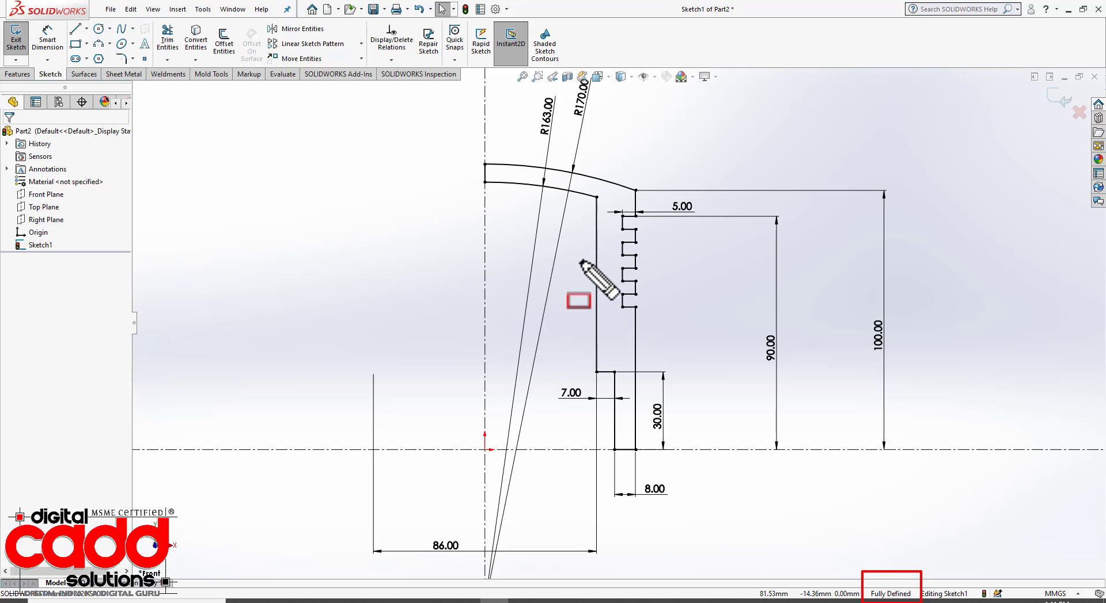
# Exit the completed piston profile sketch
pyautogui.press('Escape')
pyautogui.scroll(-2, 535, 374)
pyautogui.scroll(1, 668, 279)
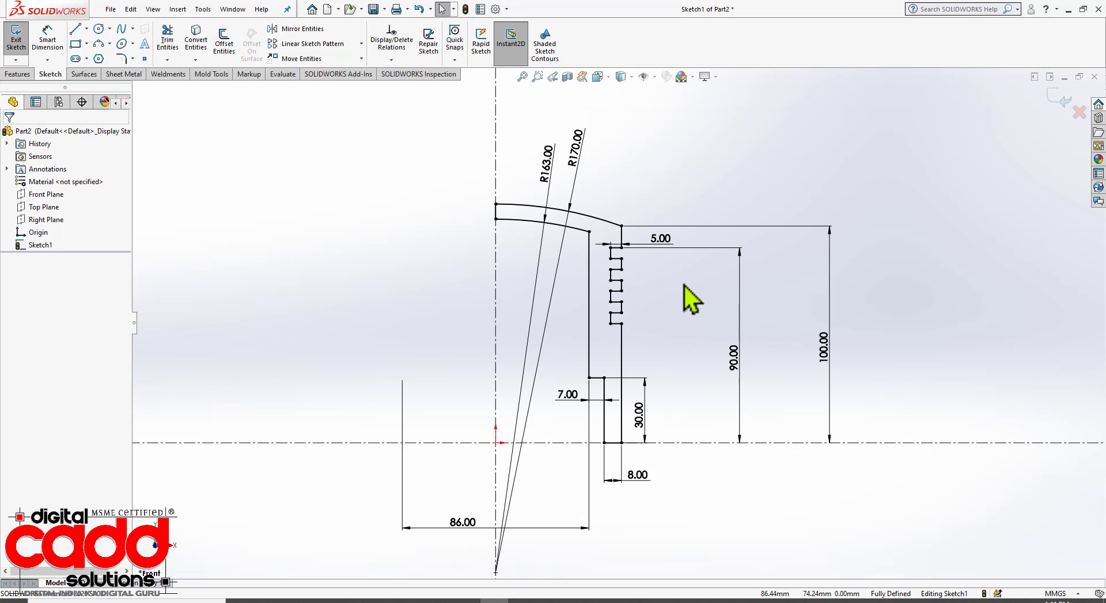
pyautogui.click(1061, 108)
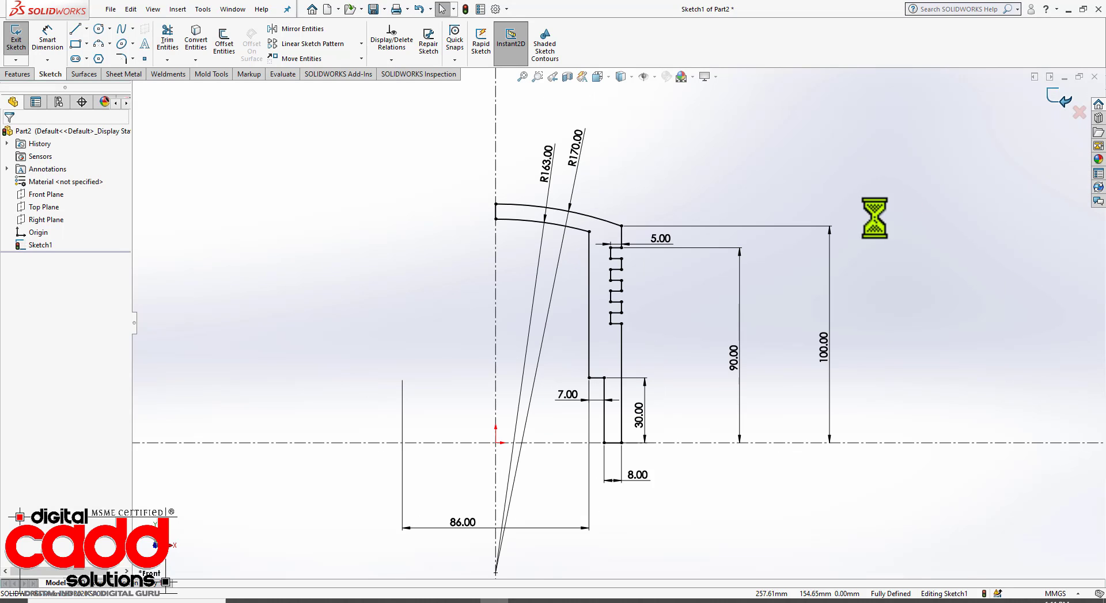
# Create a Revolved Boss/Base from the piston profile, 360° Blind about the vertical centerline
pyautogui.moveTo(772, 311)
pyautogui.mouseDown(button='middle')
pyautogui.moveTo(749, 299)
pyautogui.moveTo(691, 336)
pyautogui.moveTo(697, 346)
pyautogui.mouseUp(button='middle')
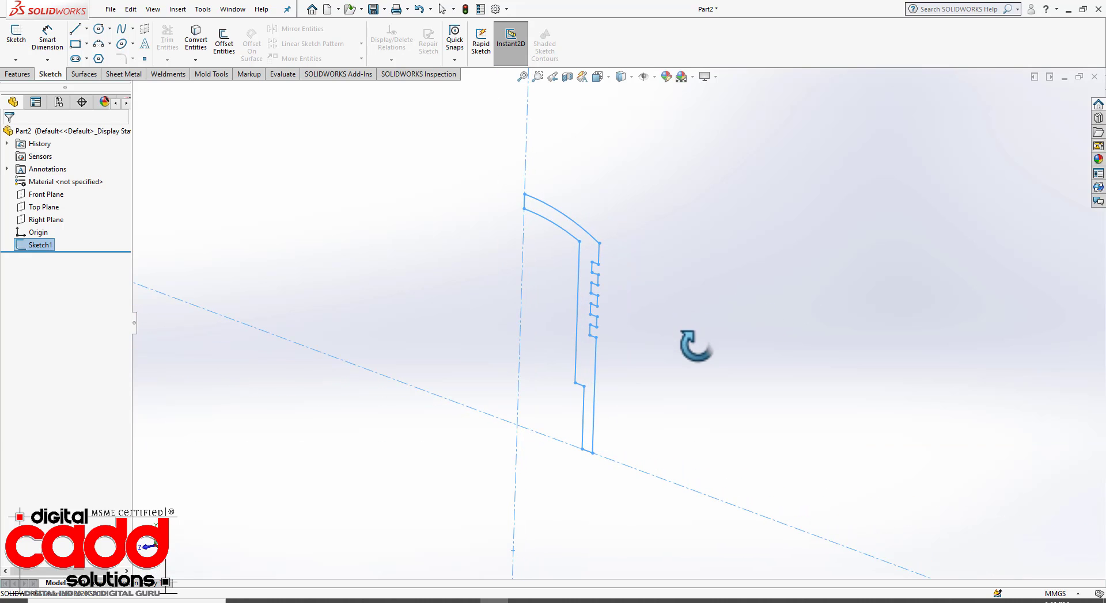
pyautogui.click(20, 75)
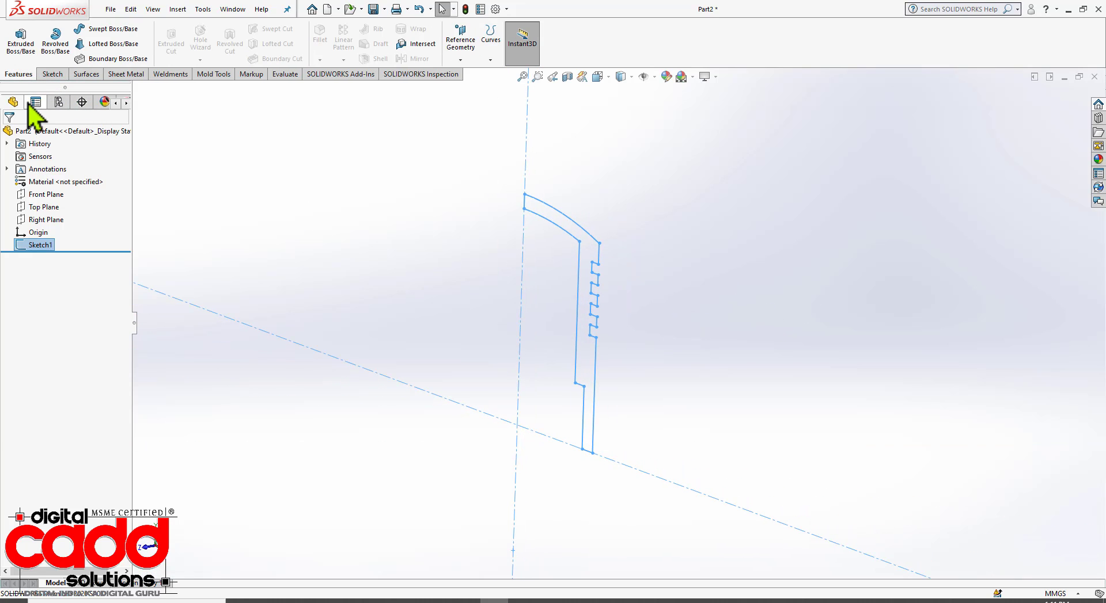
pyautogui.click(55, 40)
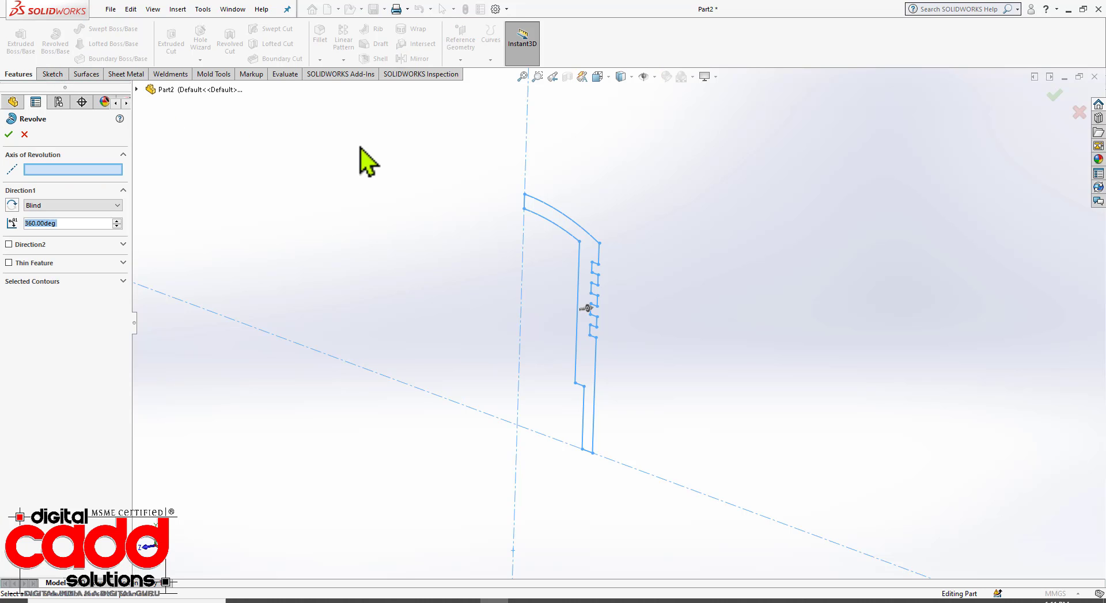
pyautogui.click(526, 141)
pyautogui.moveTo(637, 486)
pyautogui.mouseDown(button='middle')
pyautogui.moveTo(671, 217)
pyautogui.moveTo(657, 282)
pyautogui.moveTo(661, 439)
pyautogui.moveTo(634, 499)
pyautogui.moveTo(657, 525)
pyautogui.mouseUp(button='middle')
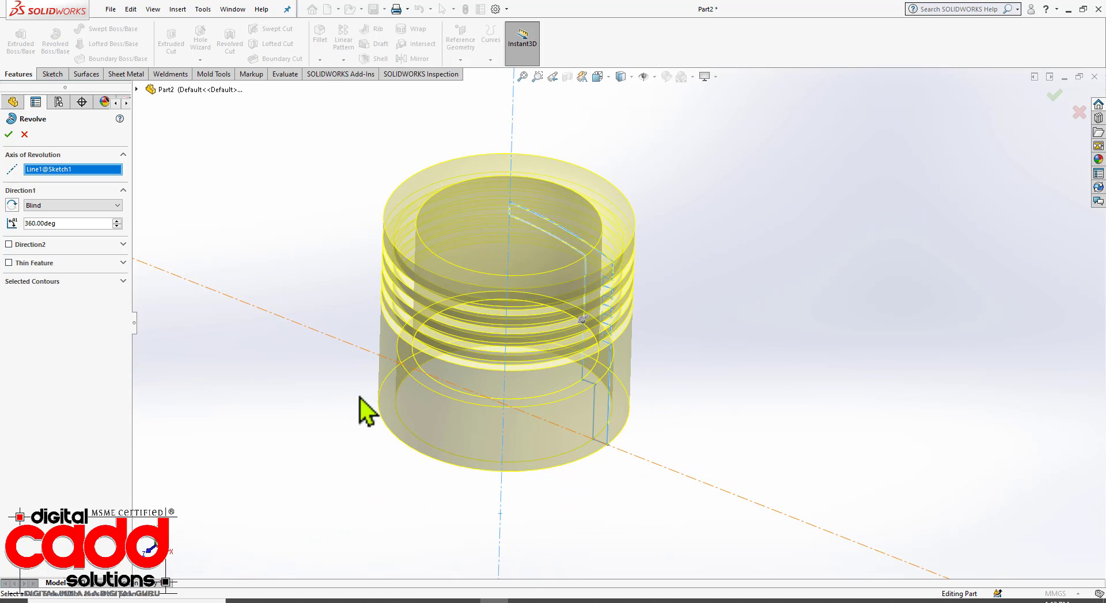
pyautogui.click(8, 135)
# Inspect the piston's interior with a planar Section View on the Front Plane at 0 mm offset
pyautogui.moveTo(743, 395); pyautogui.dragTo(723, 409, button='middle')
pyautogui.press('space')
pyautogui.click(849, 455)
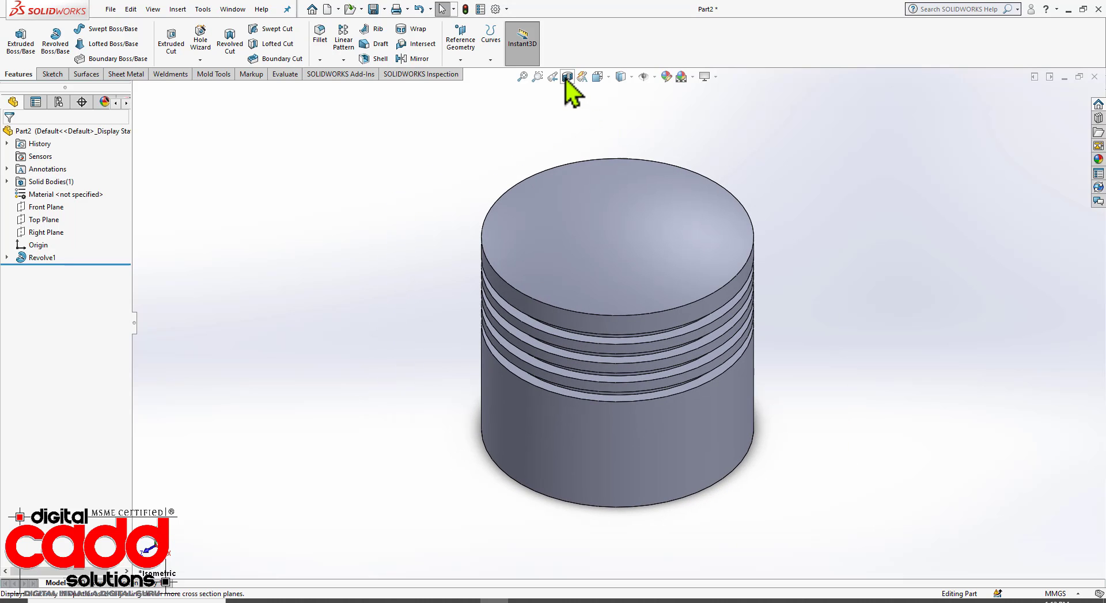
pyautogui.click(566, 81)
pyautogui.moveTo(771, 380); pyautogui.dragTo(792, 308, button='middle')
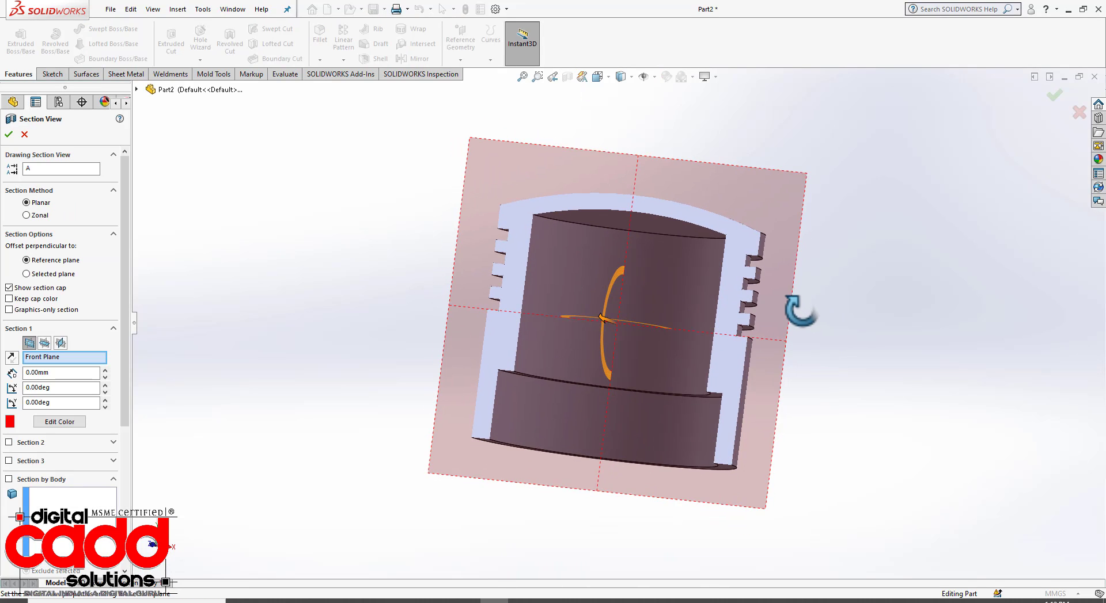
pyautogui.click(11, 134)
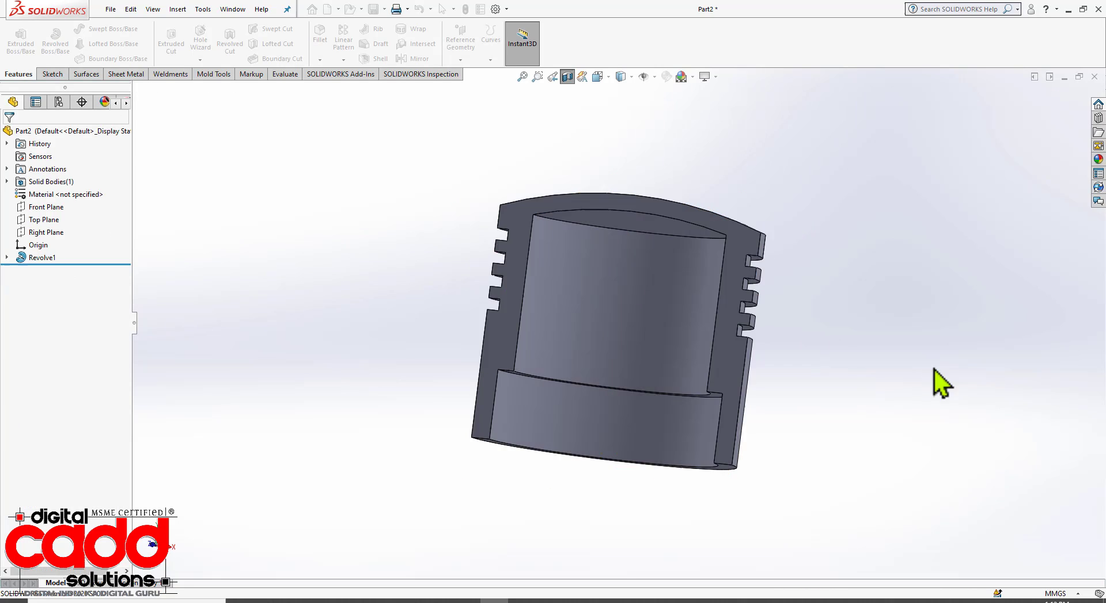
pyautogui.moveTo(933, 383)
pyautogui.mouseDown(button='middle')
pyautogui.moveTo(914, 294)
pyautogui.moveTo(932, 298)
pyautogui.moveTo(925, 402)
pyautogui.mouseUp(button='middle')
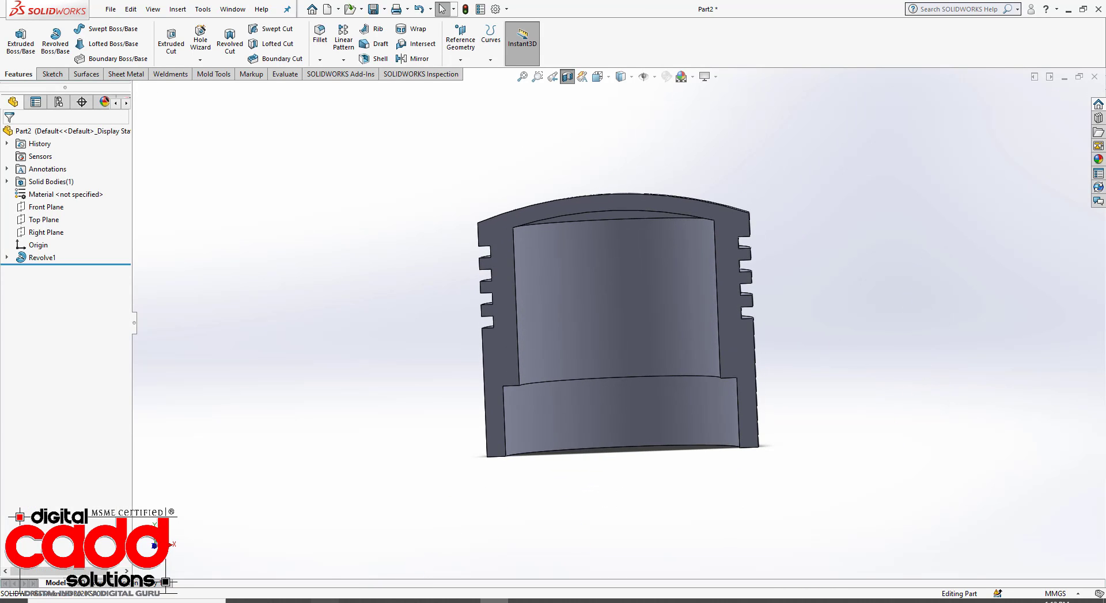
# Switch to the PDF book and compare the model with the piston in Figure 4-71 and the base sketch in Figure 4-72
pyautogui.click(326, 602)
pyautogui.scroll(10, 513, 408)
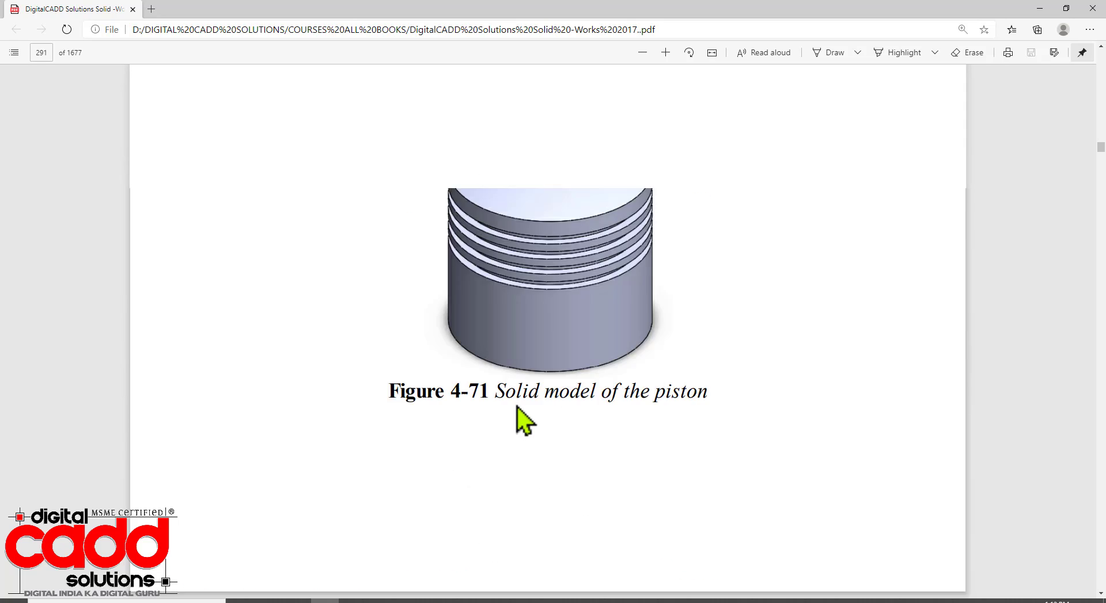
pyautogui.scroll(-11, 518, 417)
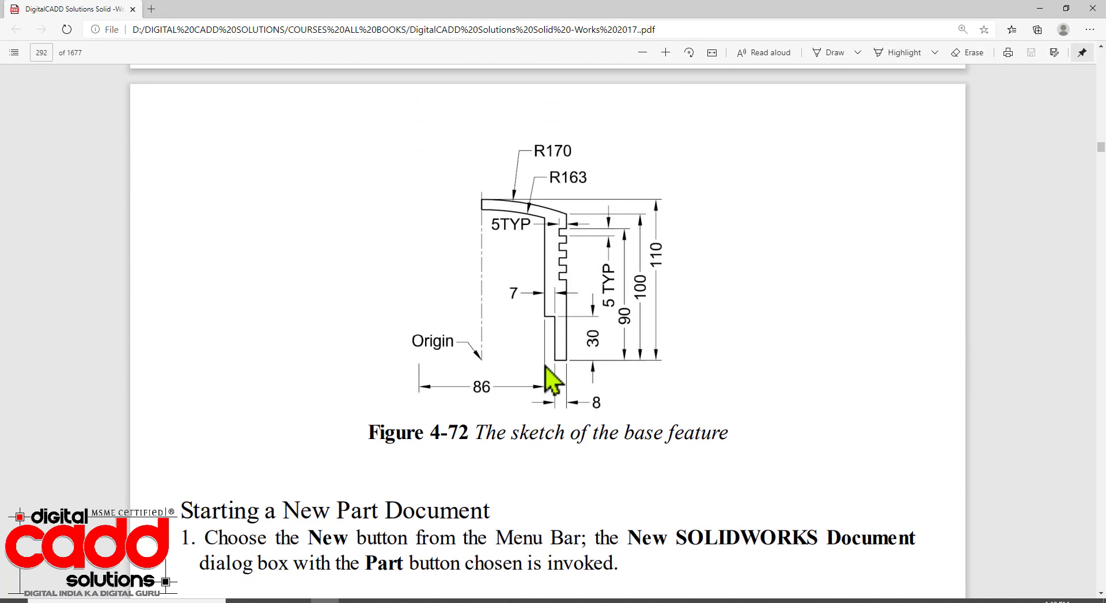
pyautogui.scroll(10, 550, 366)
pyautogui.scroll(-1, 575, 363)
pyautogui.scroll(-3, 582, 380)
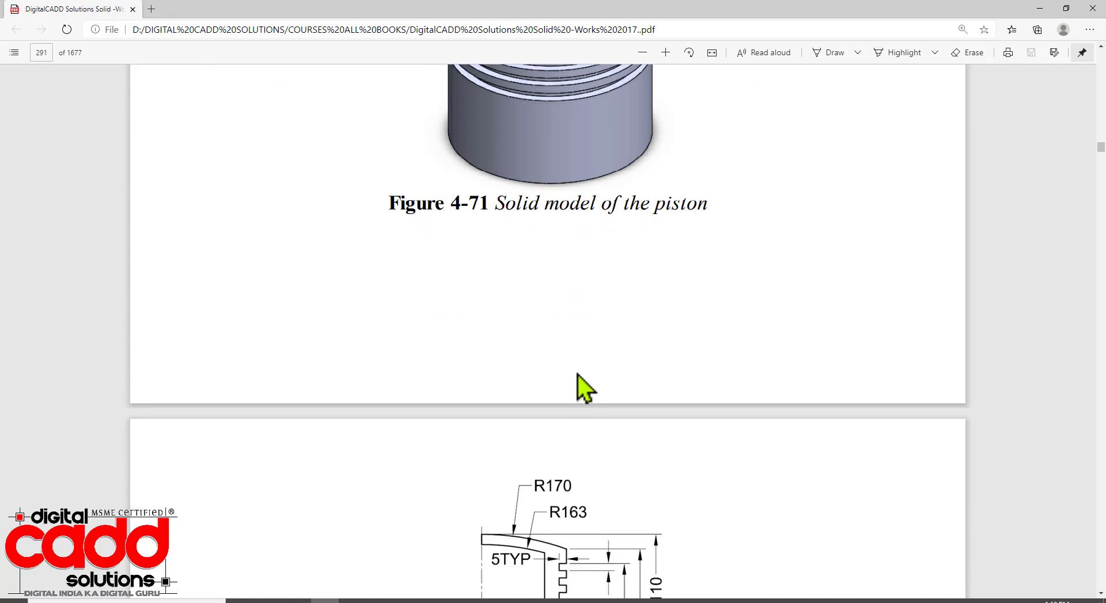
pyautogui.scroll(-3, 616, 384)
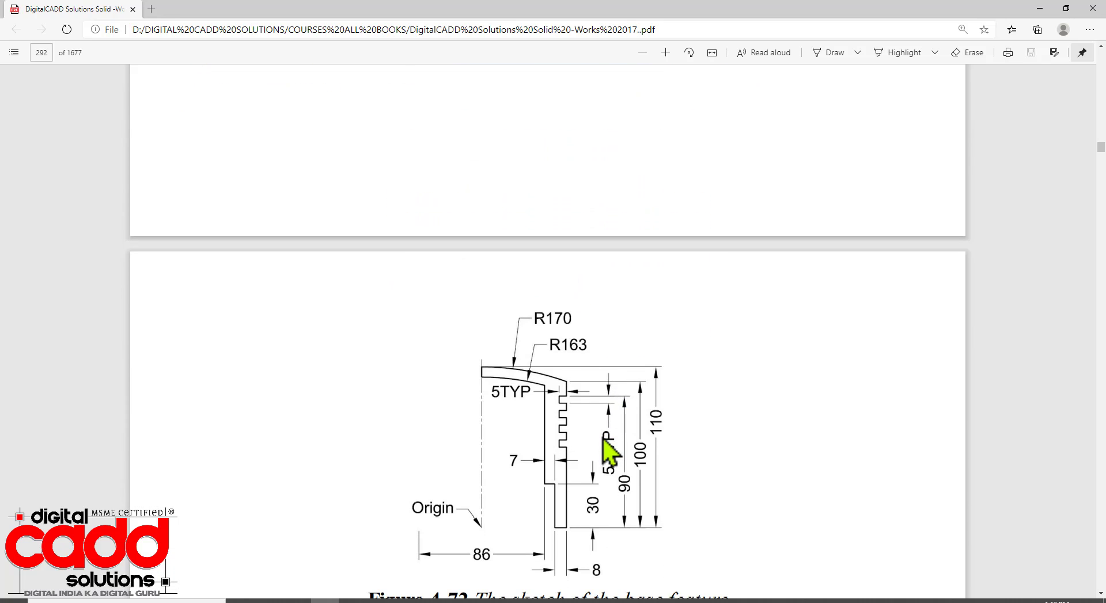
pyautogui.scroll(-1, 604, 456)
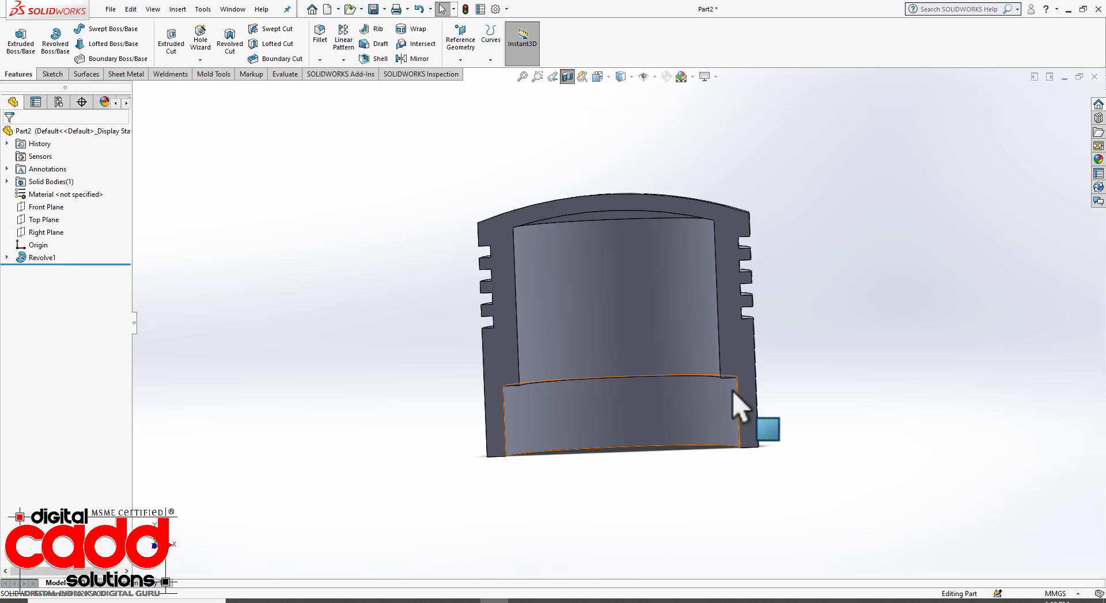
# Turn off the piston's section view, save the part as Part2 in the sw 2020 chap 04 lec 2 folder and close it
pyautogui.moveTo(736, 394); pyautogui.dragTo(605, 177, button='middle')
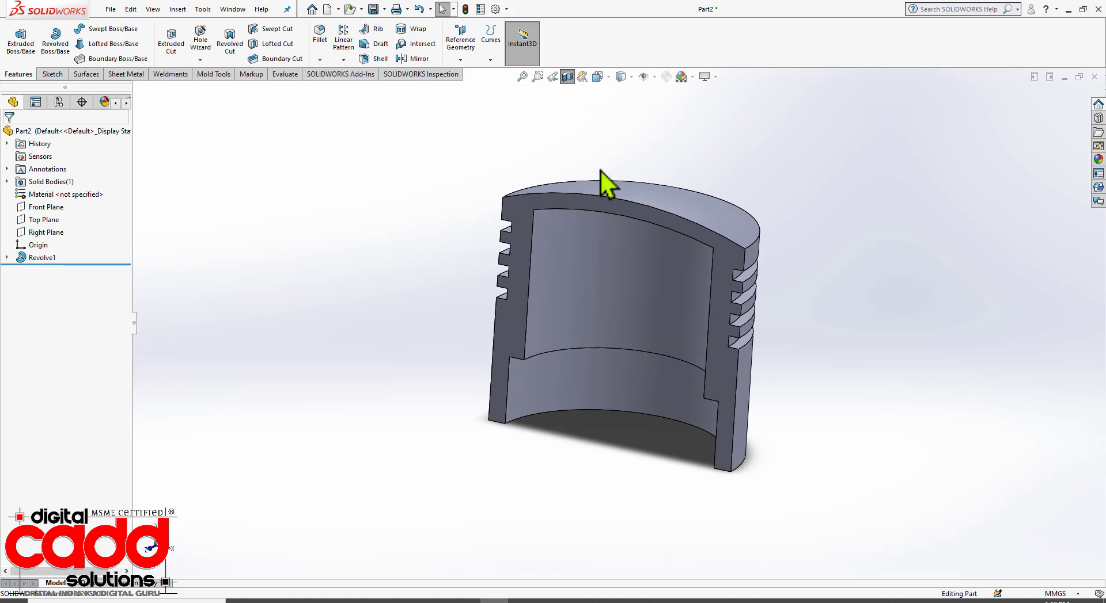
pyautogui.click(567, 77)
pyautogui.hotkey('ctrl', 's')
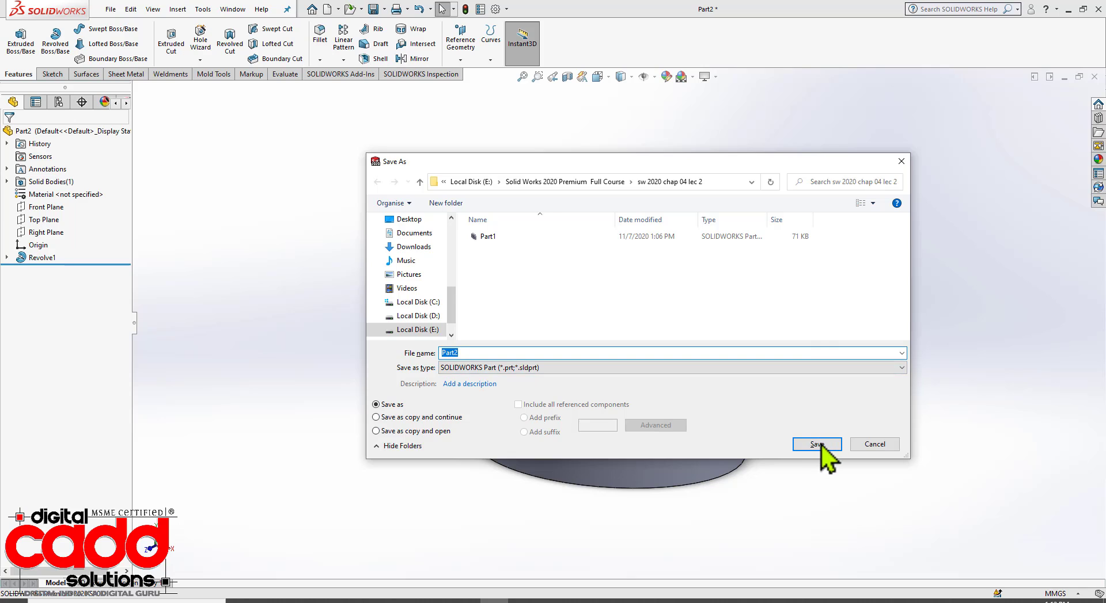
pyautogui.click(817, 444)
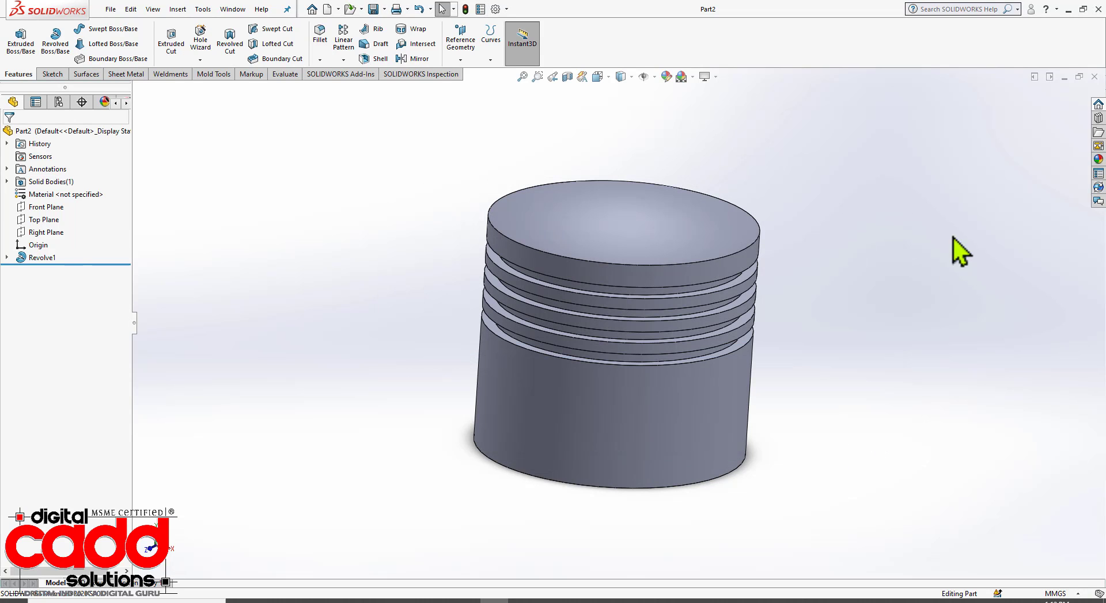
pyautogui.click(1093, 76)
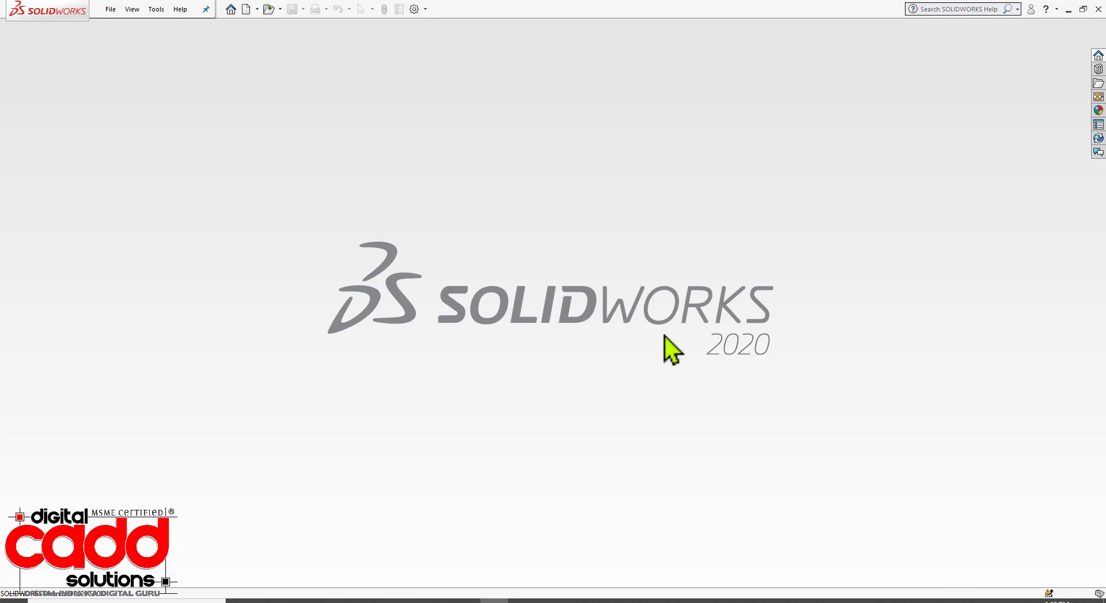
# Switch to the PDF book and examine the Tutorial 3 instructions and the solid model in Figure 4-80
pyautogui.hotkey('alt', 'Tab')
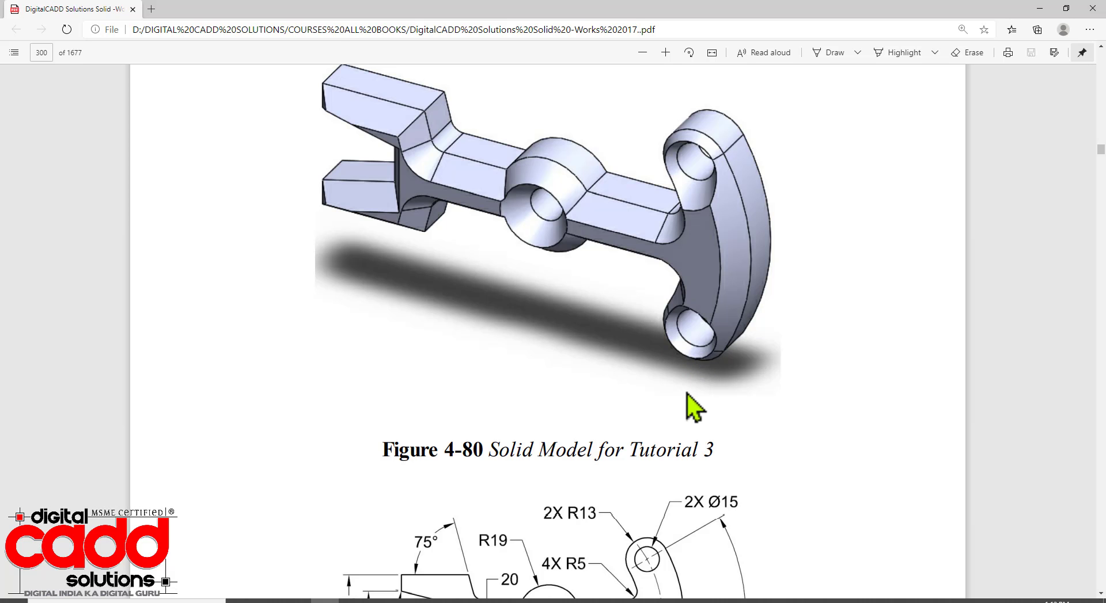
pyautogui.scroll(8, 687, 398)
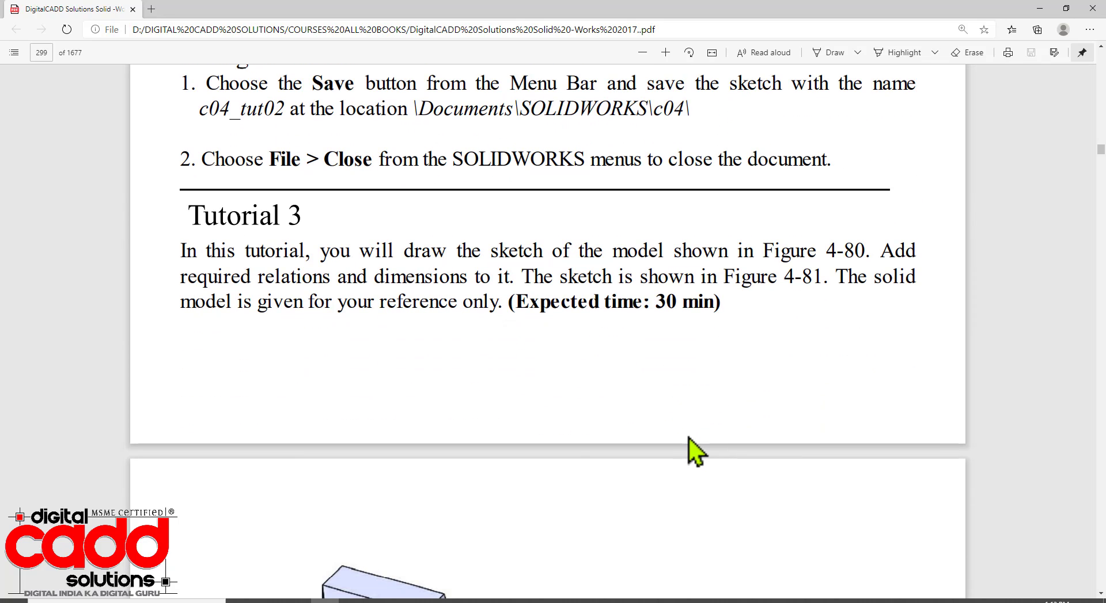
pyautogui.moveTo(170, 192)
pyautogui.mouseDown()
pyautogui.moveTo(179, 205)
pyautogui.moveTo(297, 235)
pyautogui.mouseUp()
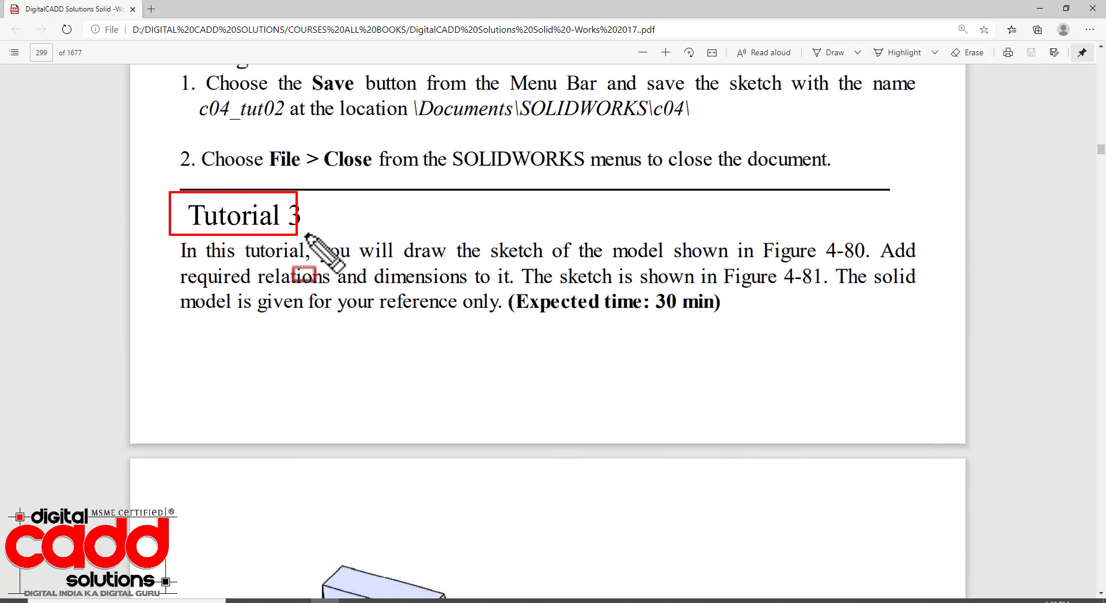
pyautogui.scroll(-6, 464, 369)
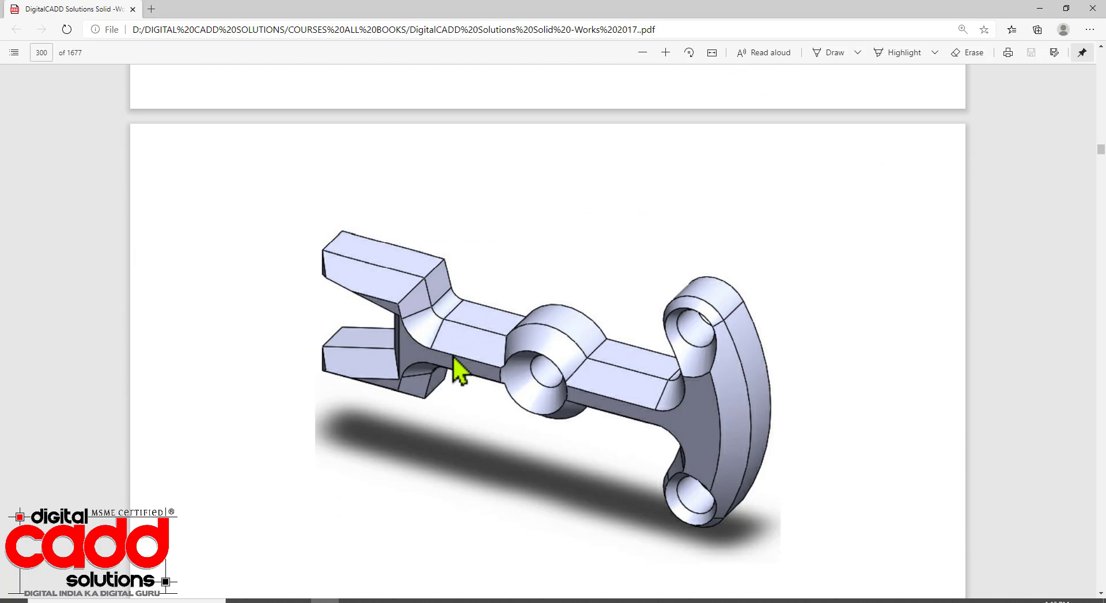
pyautogui.scroll(-2, 468, 376)
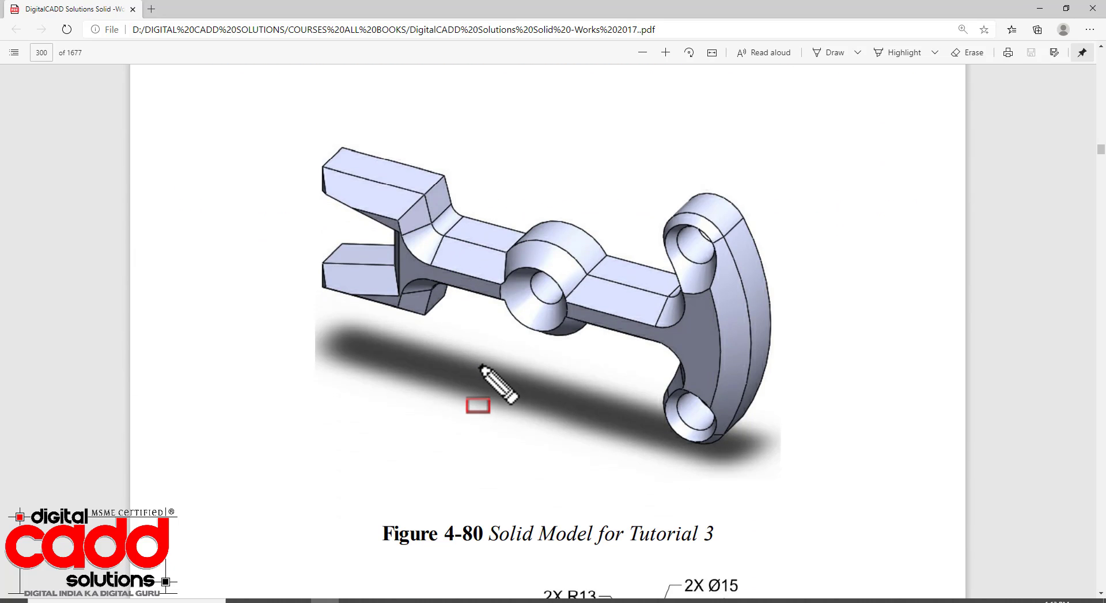
pyautogui.moveTo(266, 135)
pyautogui.mouseDown()
pyautogui.moveTo(320, 210)
pyautogui.moveTo(753, 461)
pyautogui.moveTo(784, 461)
pyautogui.mouseUp()
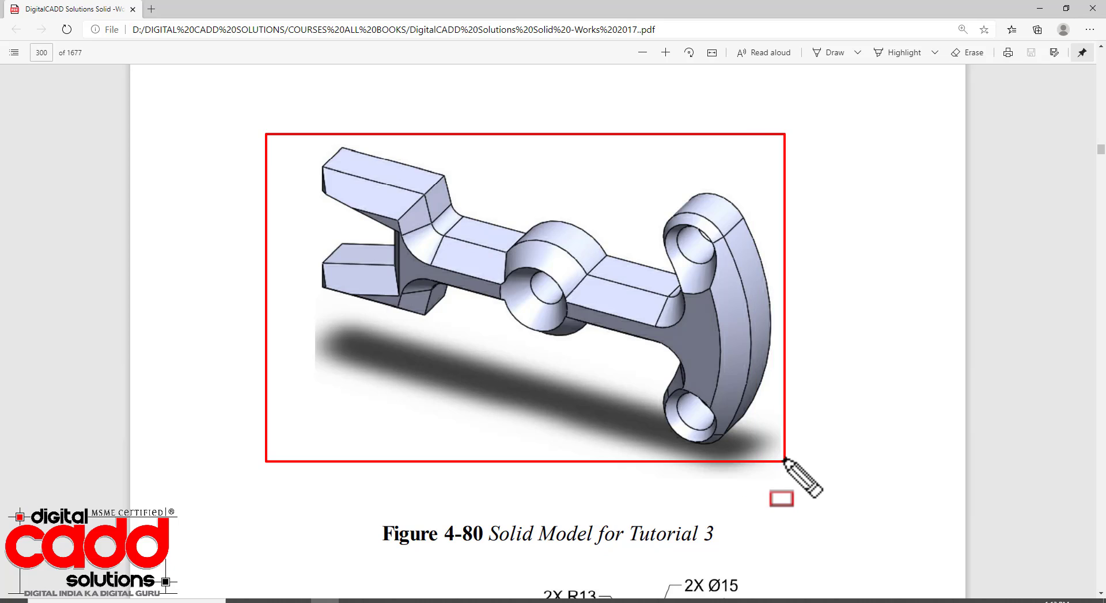
pyautogui.click(737, 312)
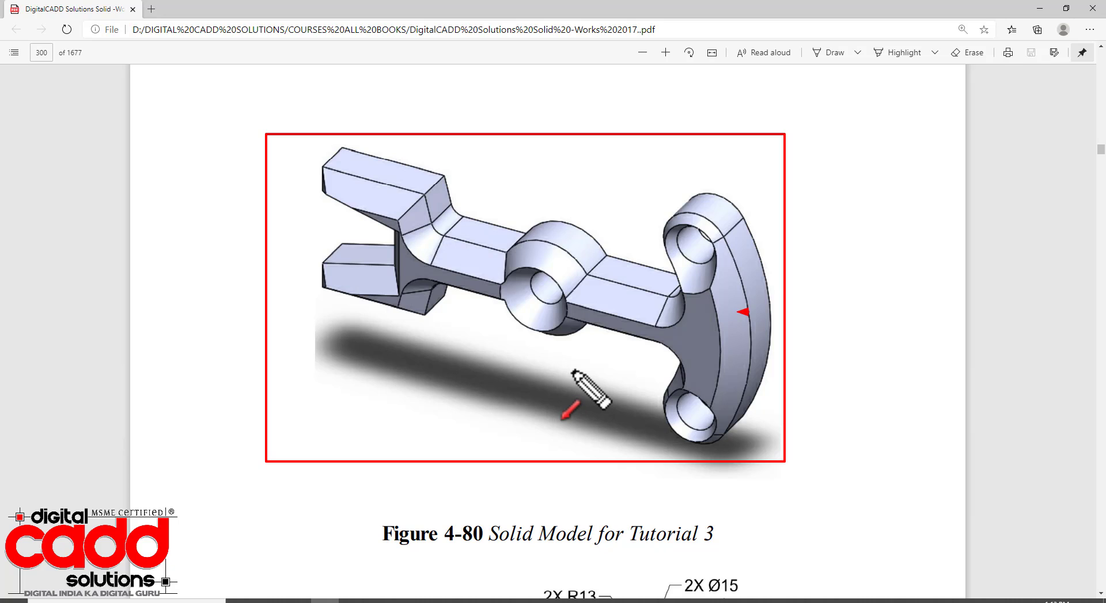
pyautogui.press('Escape')
# Compare the dimensioned sketch in Figure 4-81 with the solid model in Figure 4-80
pyautogui.scroll(-4, 522, 439)
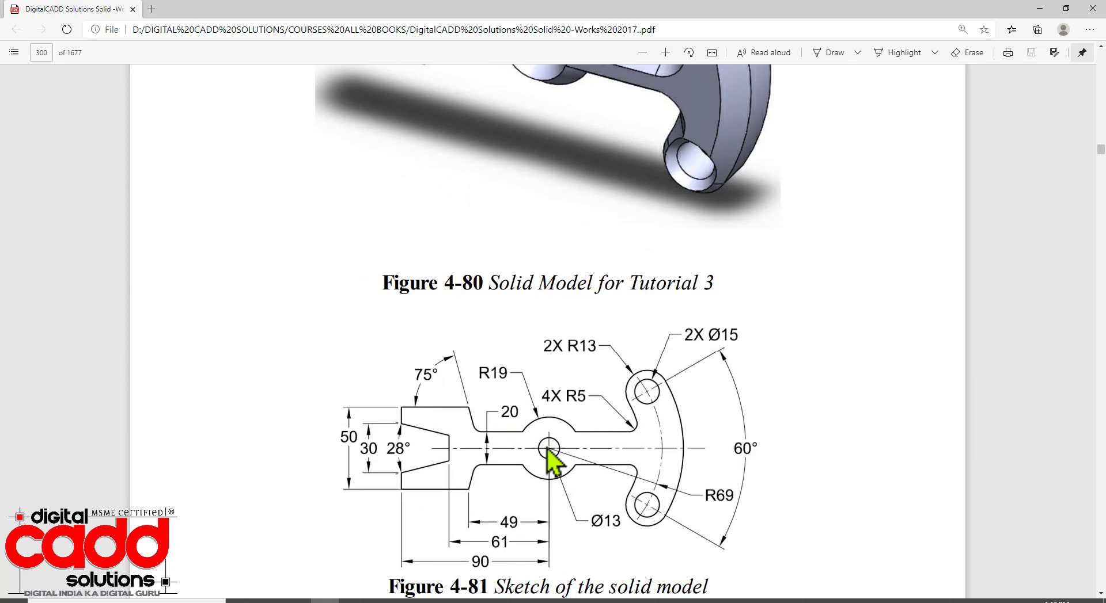
pyautogui.scroll(-2, 547, 452)
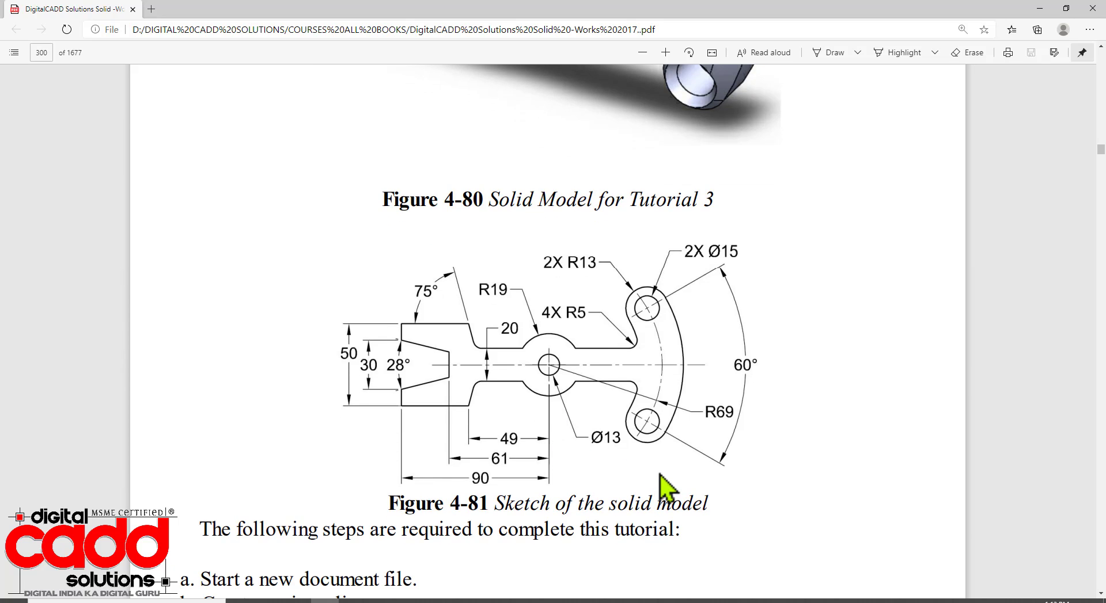
pyautogui.scroll(8, 637, 485)
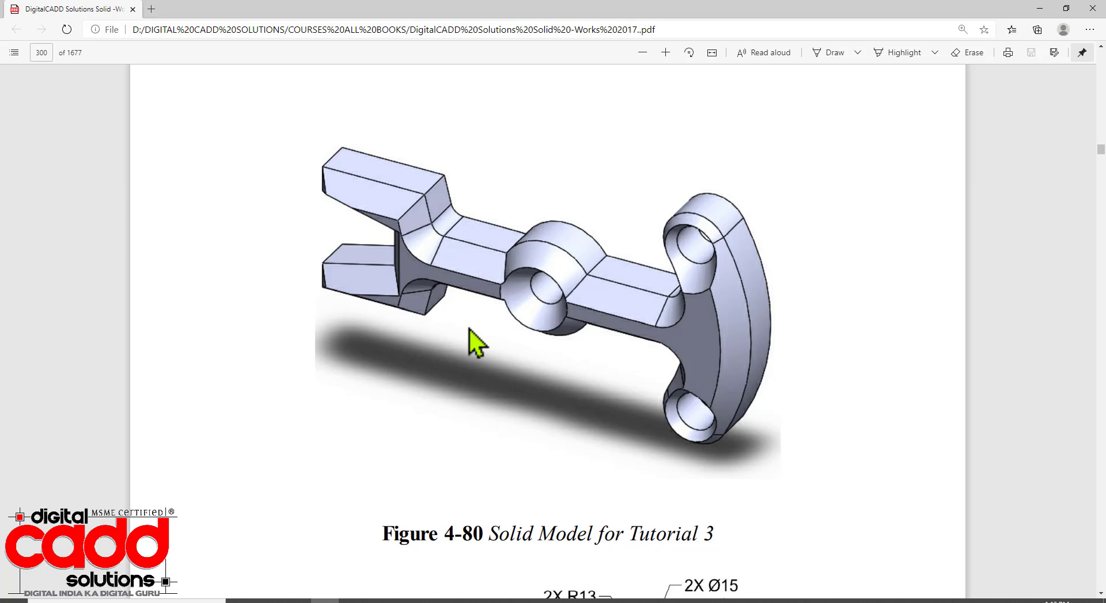
pyautogui.scroll(-6, 474, 441)
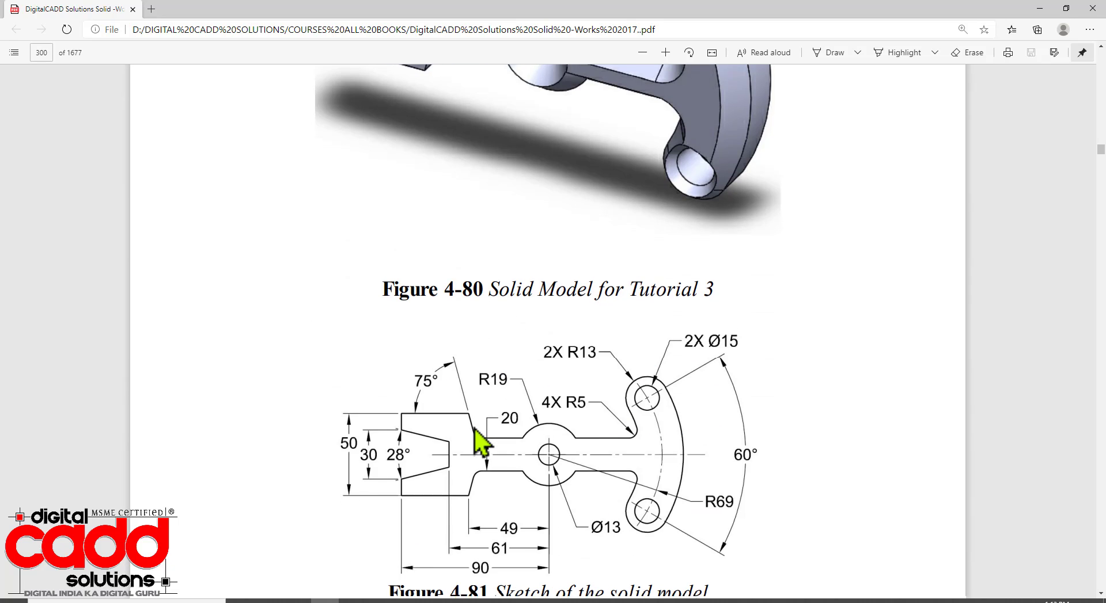
pyautogui.scroll(4, 496, 513)
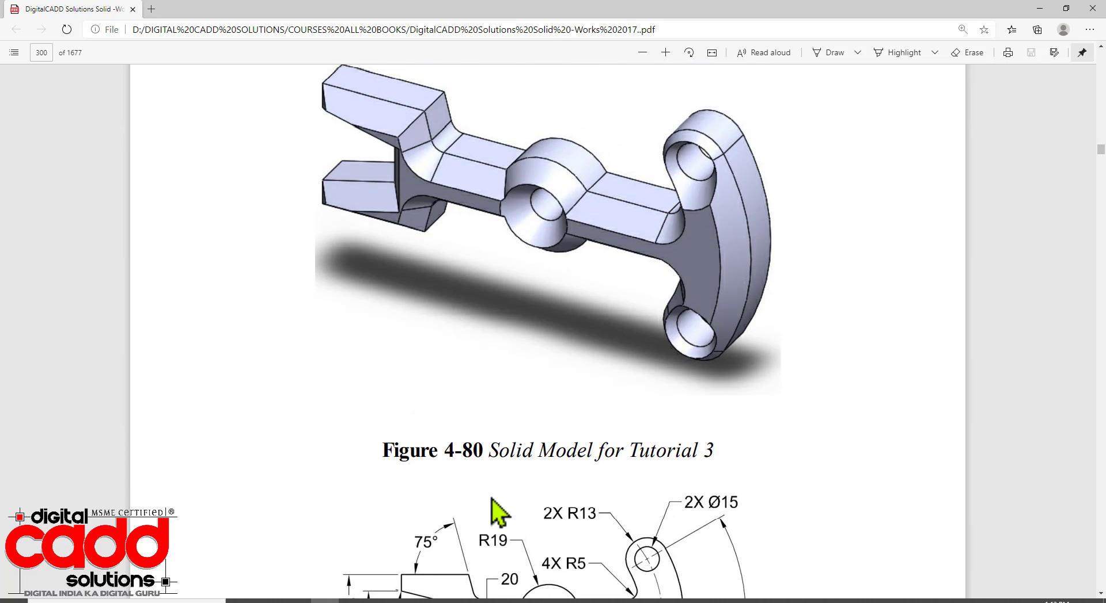
pyautogui.scroll(2, 499, 513)
pyautogui.scroll(-6, 492, 499)
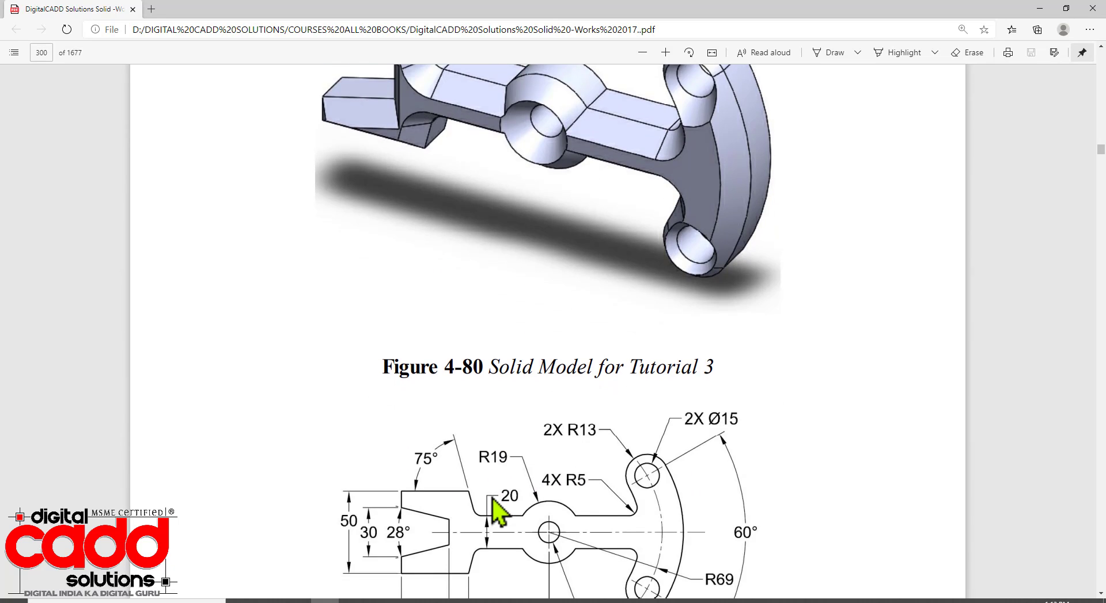
# Switch to SOLIDWORKS, create a new part document and start a sketch on the Front Plane
pyautogui.click(494, 602)
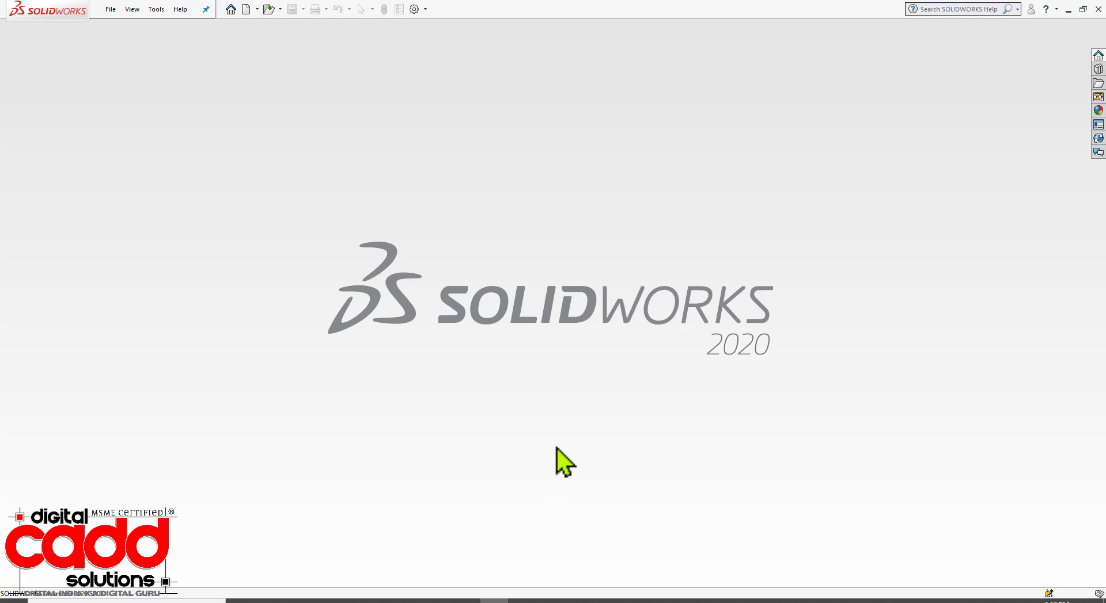
pyautogui.click(246, 10)
pyautogui.click(527, 349)
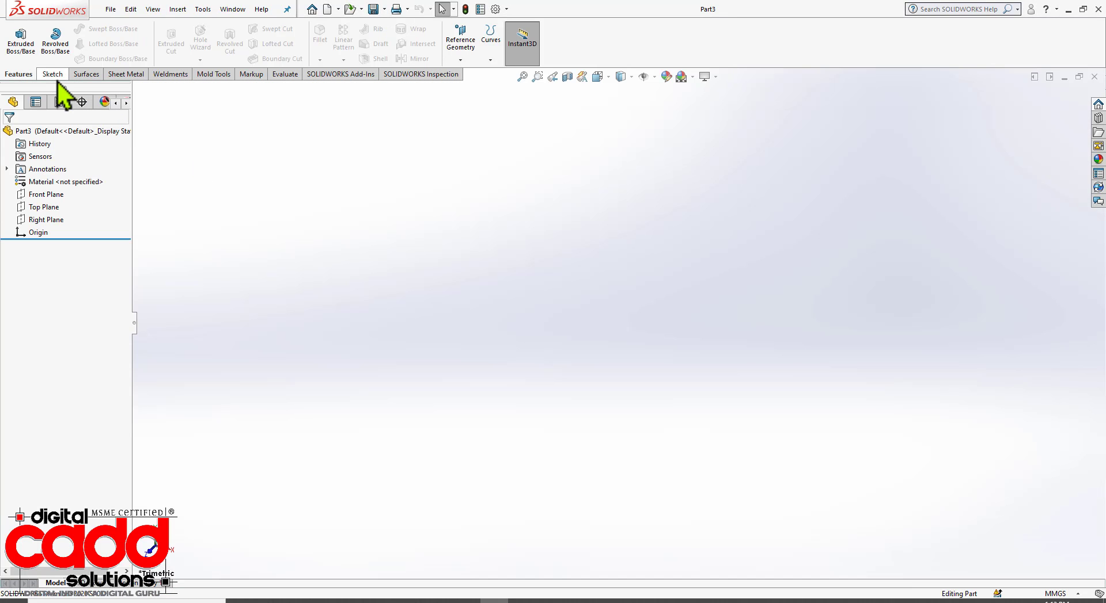
pyautogui.click(53, 74)
pyautogui.click(17, 35)
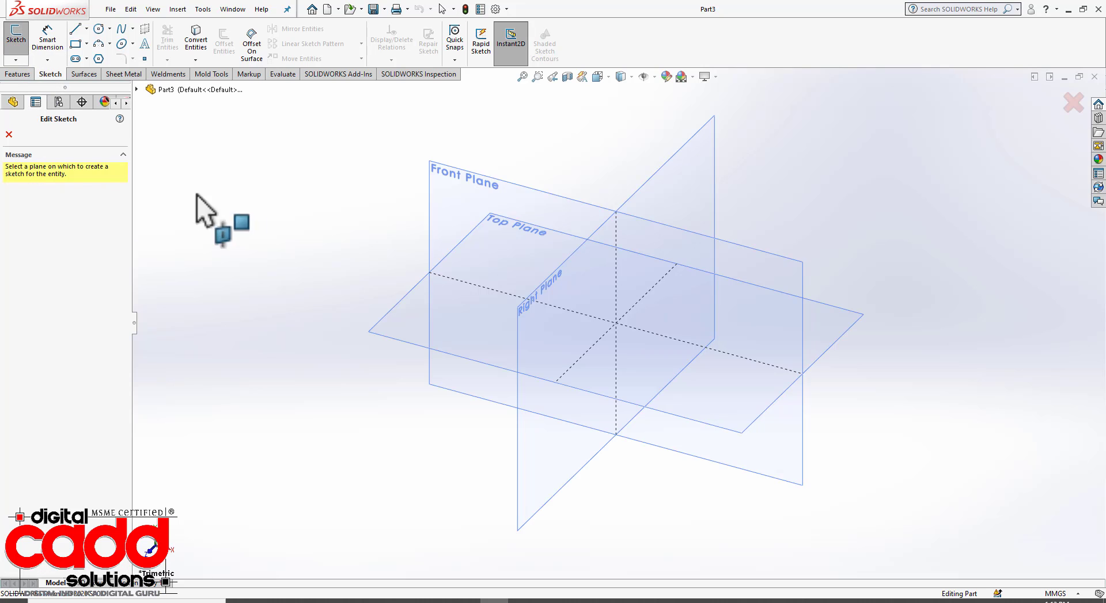
pyautogui.click(488, 178)
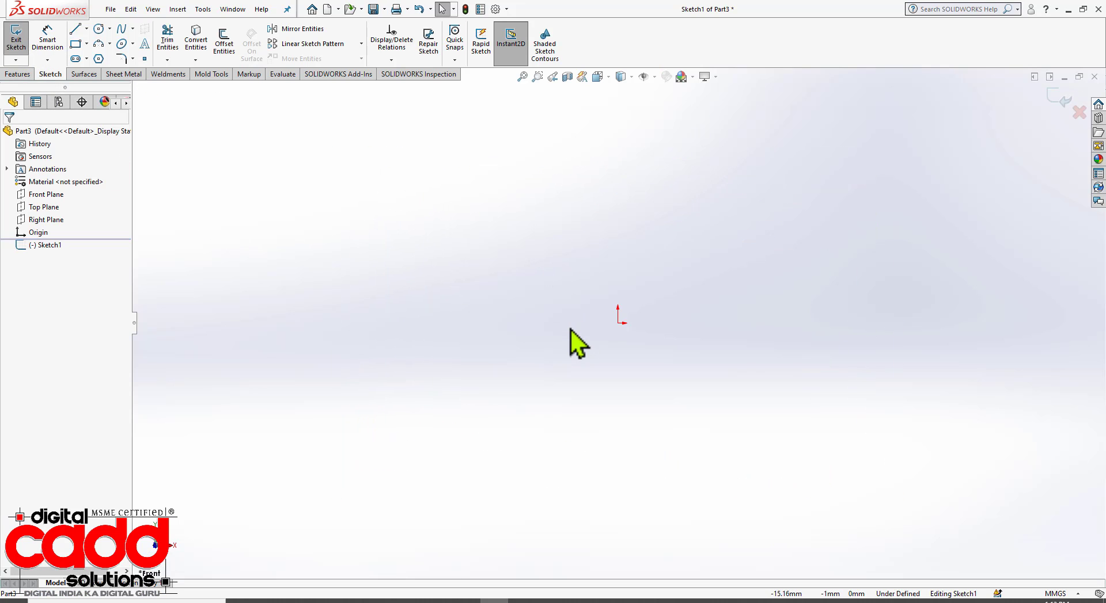
# Draw two infinite-length construction centerlines, a vertical one through the origin and a horizontal one just below the origin
pyautogui.click(86, 28)
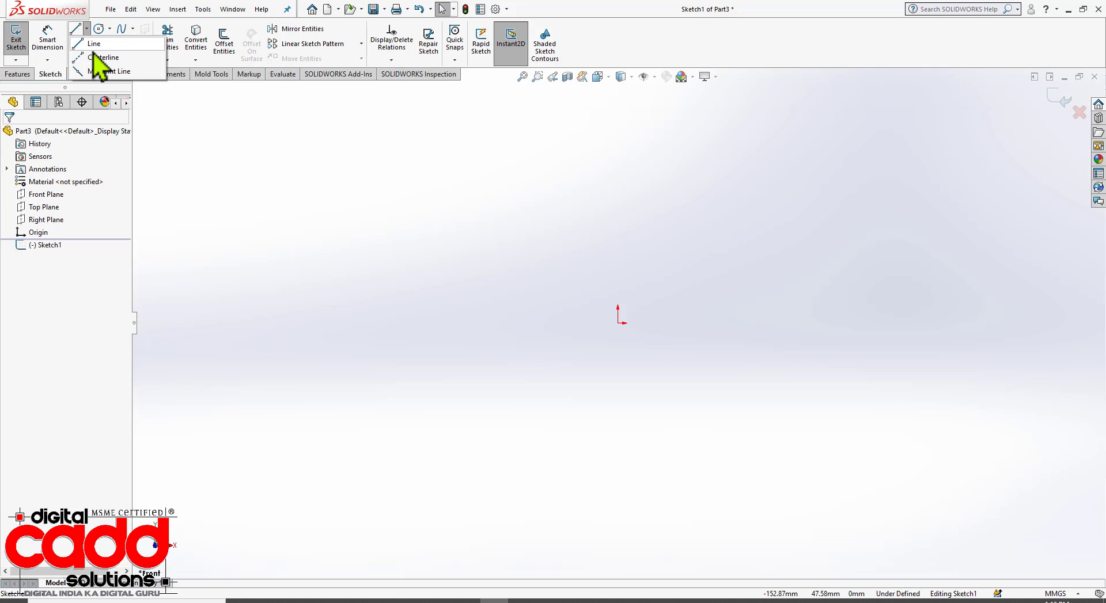
pyautogui.click(100, 58)
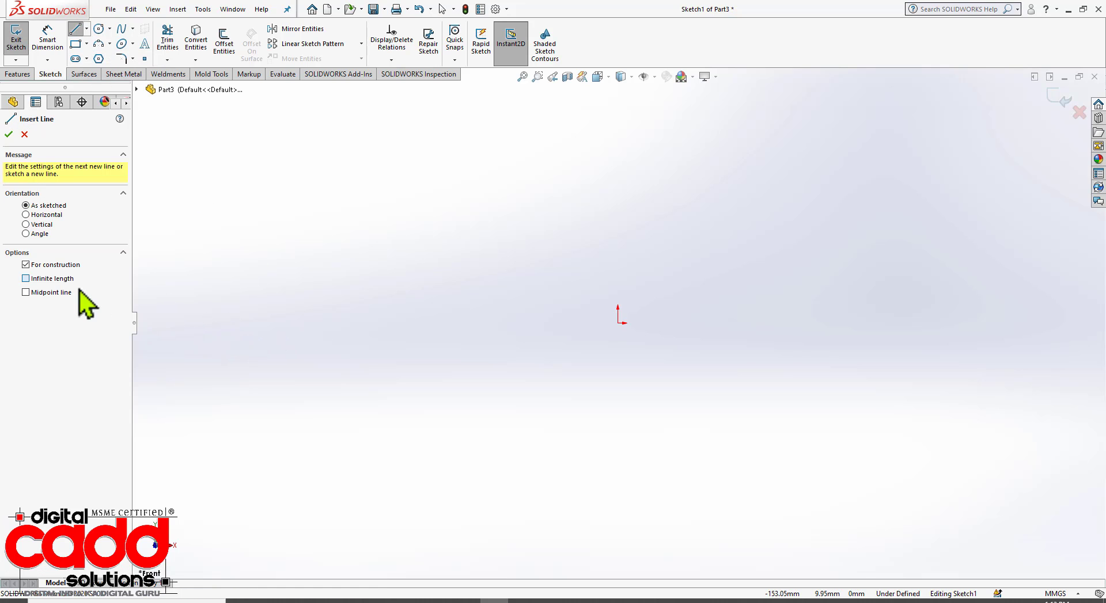
pyautogui.click(617, 311)
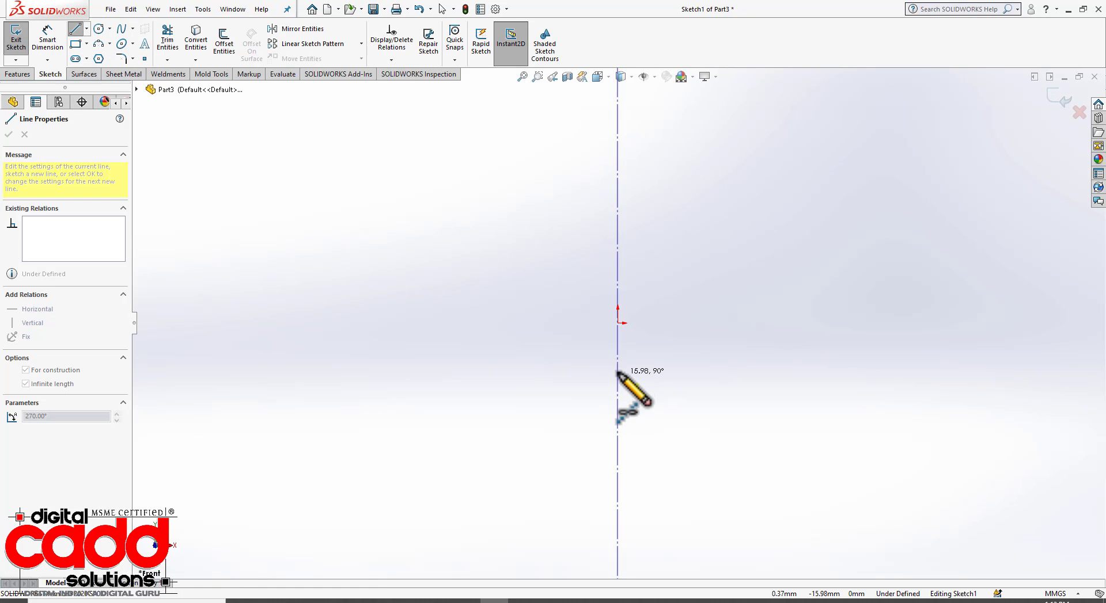
pyautogui.click(617, 324)
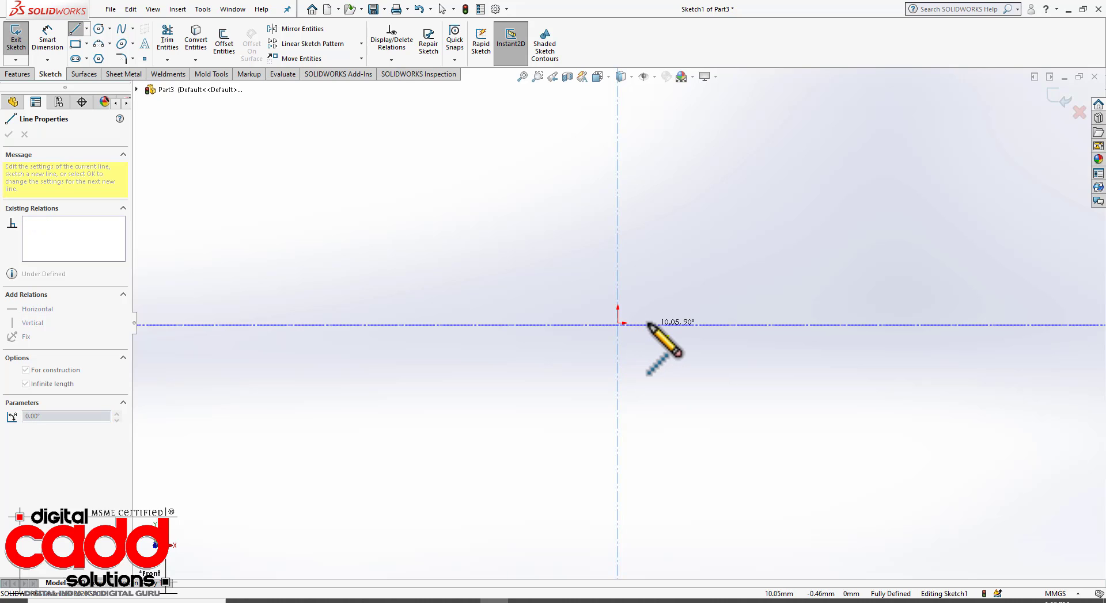
pyautogui.click(647, 325)
pyautogui.press('Escape')
# Make the horizontal centerline coincident with the origin
pyautogui.scroll(-6, 641, 338)
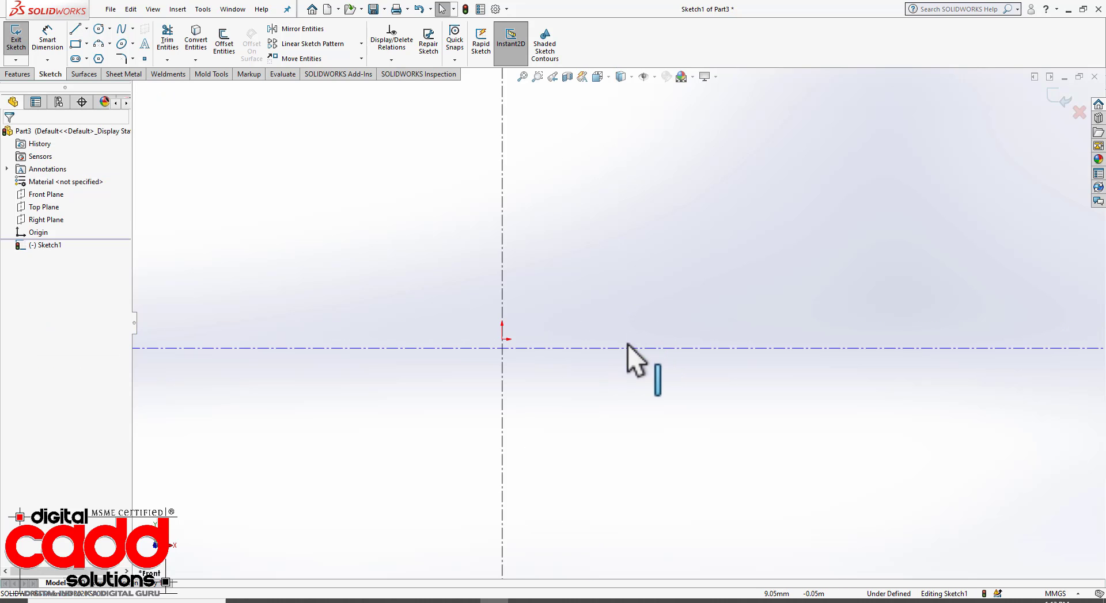
pyautogui.click(558, 348)
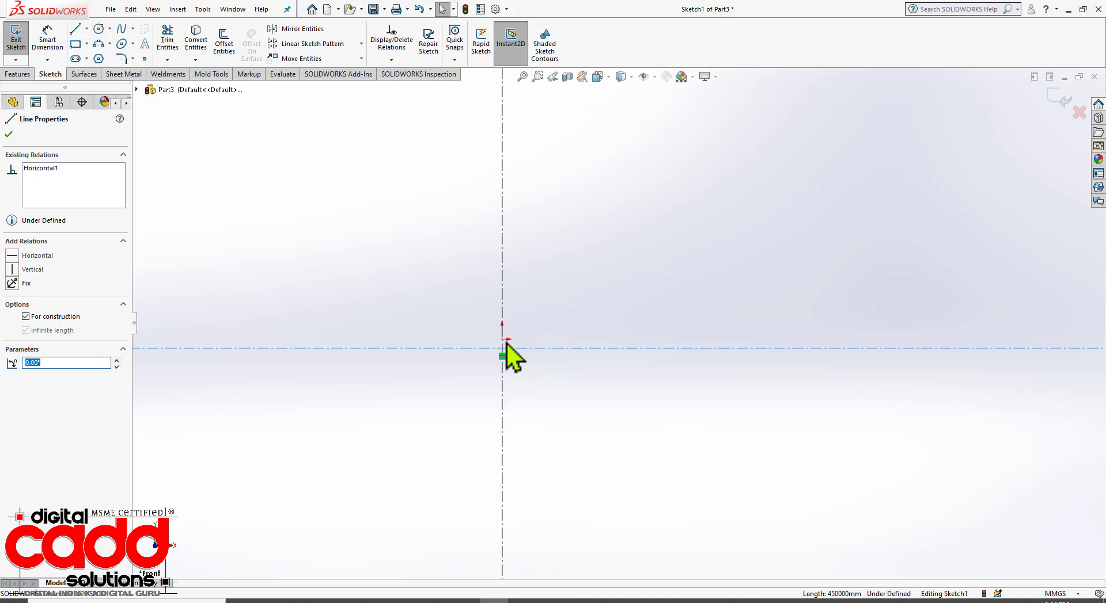
pyautogui.keyDown('ctrl'); pyautogui.click(503, 343); pyautogui.keyUp('ctrl')
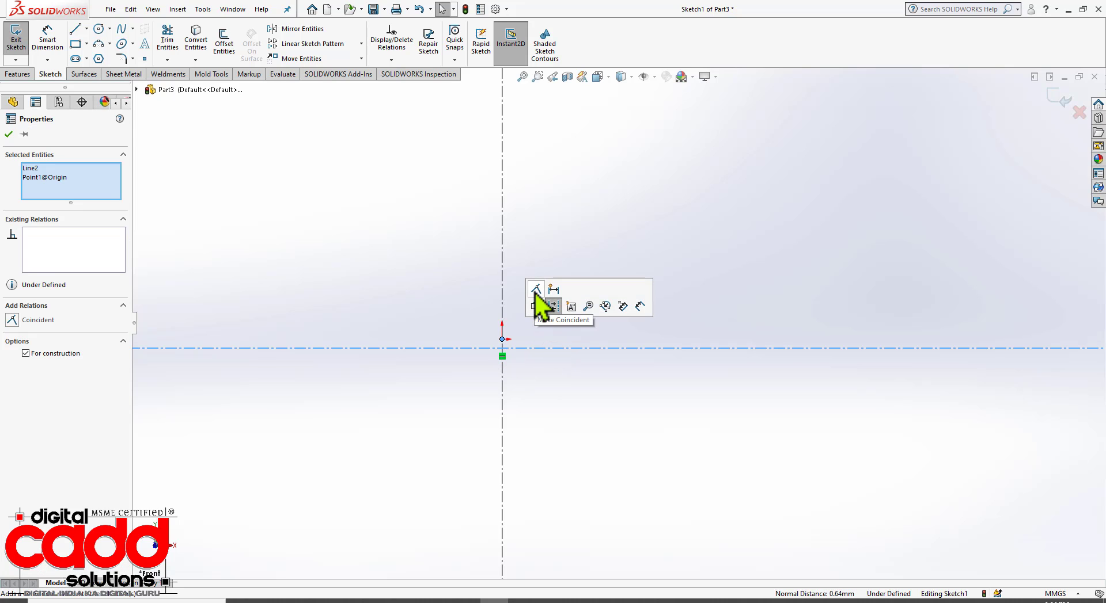
pyautogui.click(535, 289)
pyautogui.click(554, 241)
pyautogui.scroll(5, 567, 340)
pyautogui.scroll(-4, 584, 316)
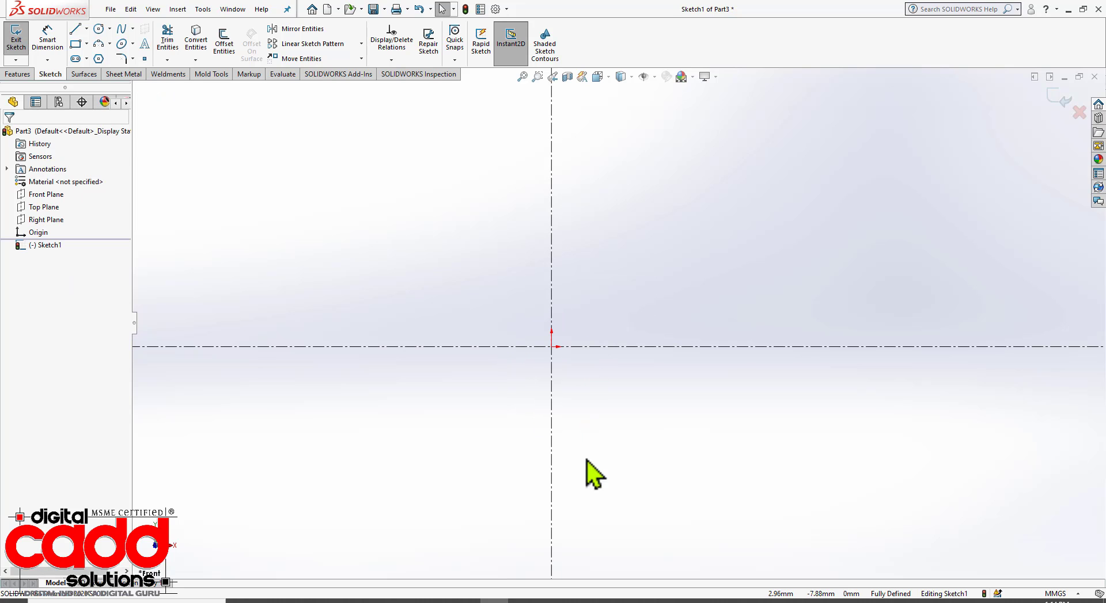
# Following Figure 4-81 in the PDF book, sketch two concentric circles at the origin with radii of about 10 mm and 6.5 mm
pyautogui.click(339, 600)
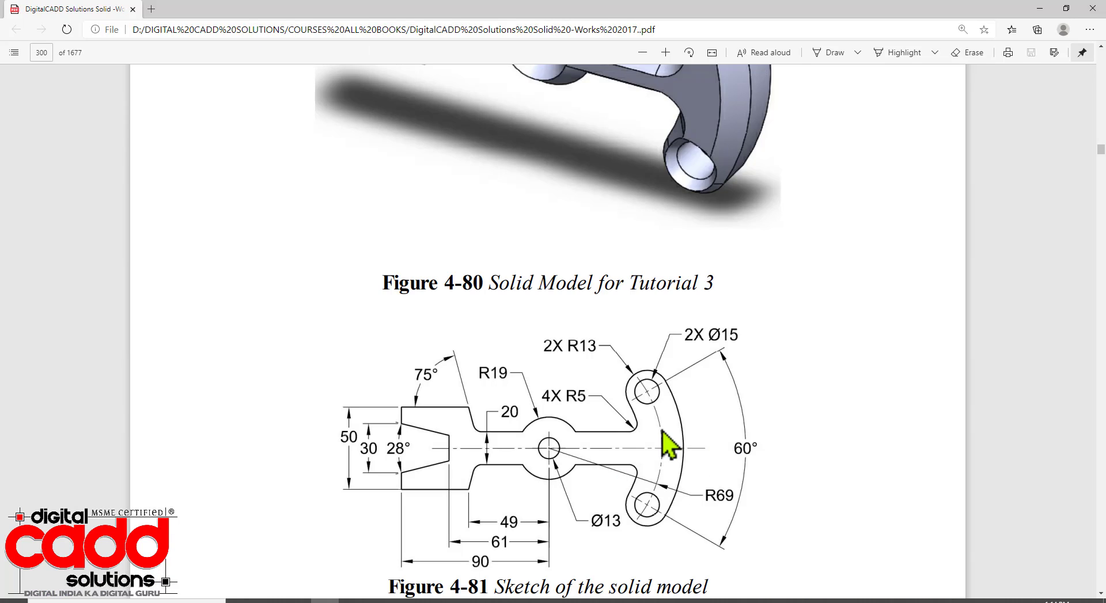
pyautogui.scroll(-3, 662, 440)
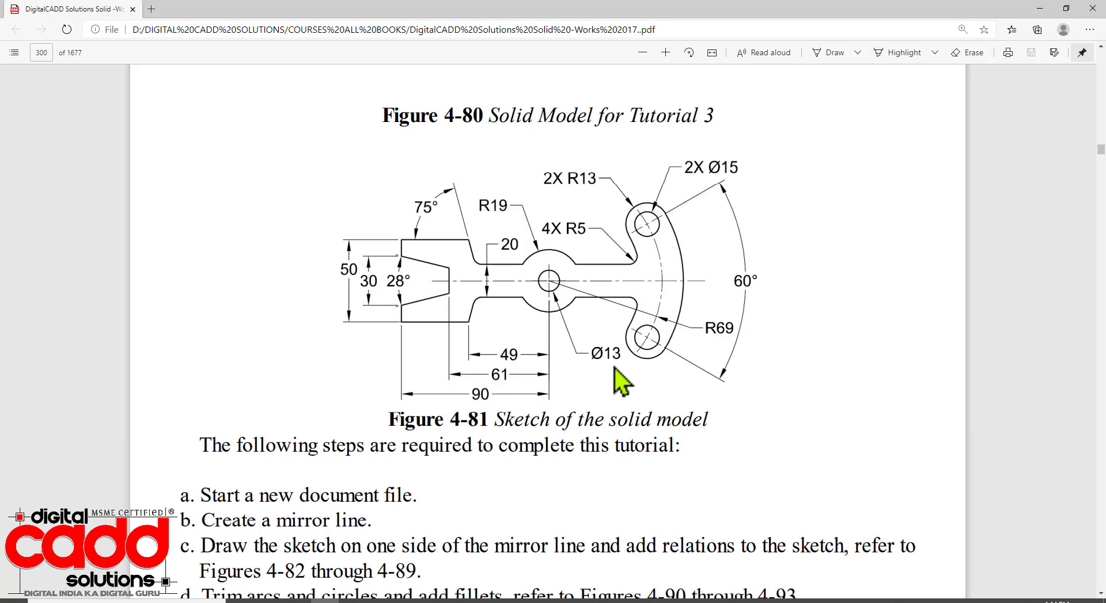
pyautogui.click(494, 601)
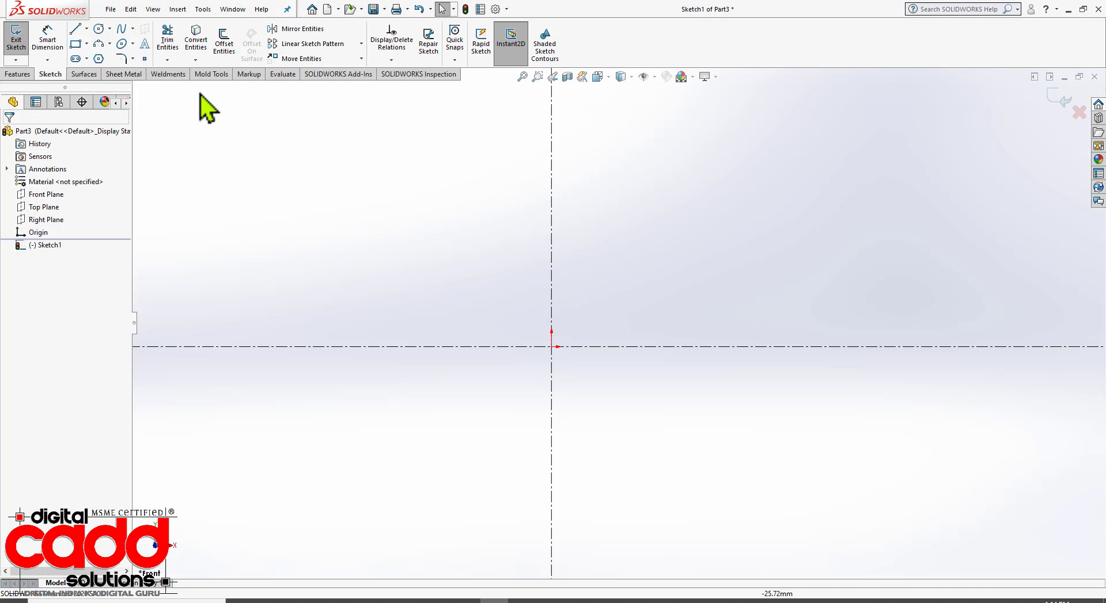
pyautogui.click(98, 30)
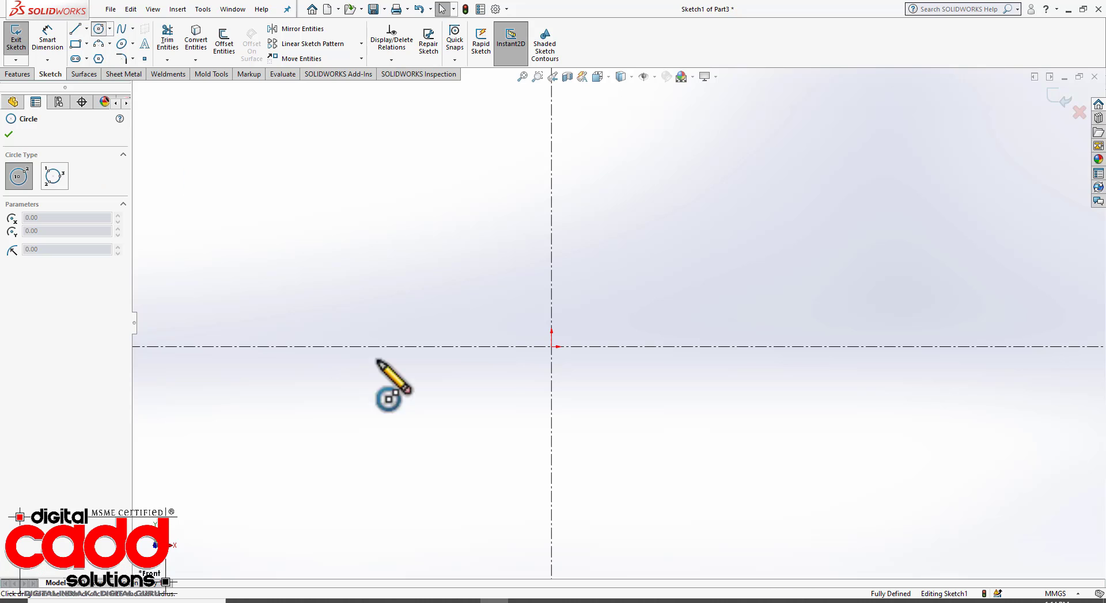
pyautogui.click(551, 346)
pyautogui.click(640, 424)
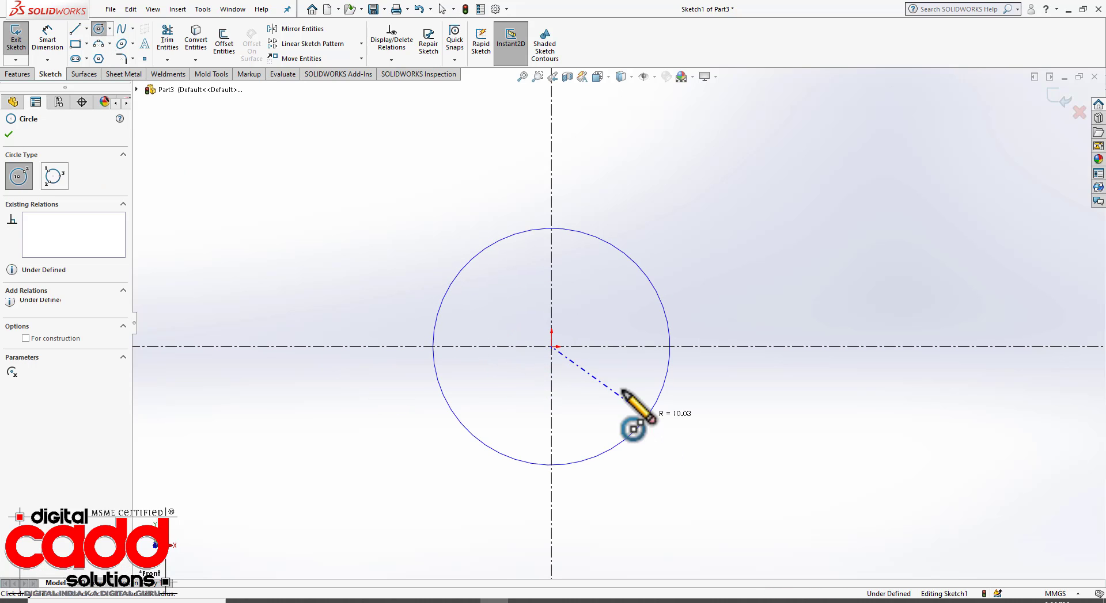
pyautogui.click(551, 346)
pyautogui.click(580, 419)
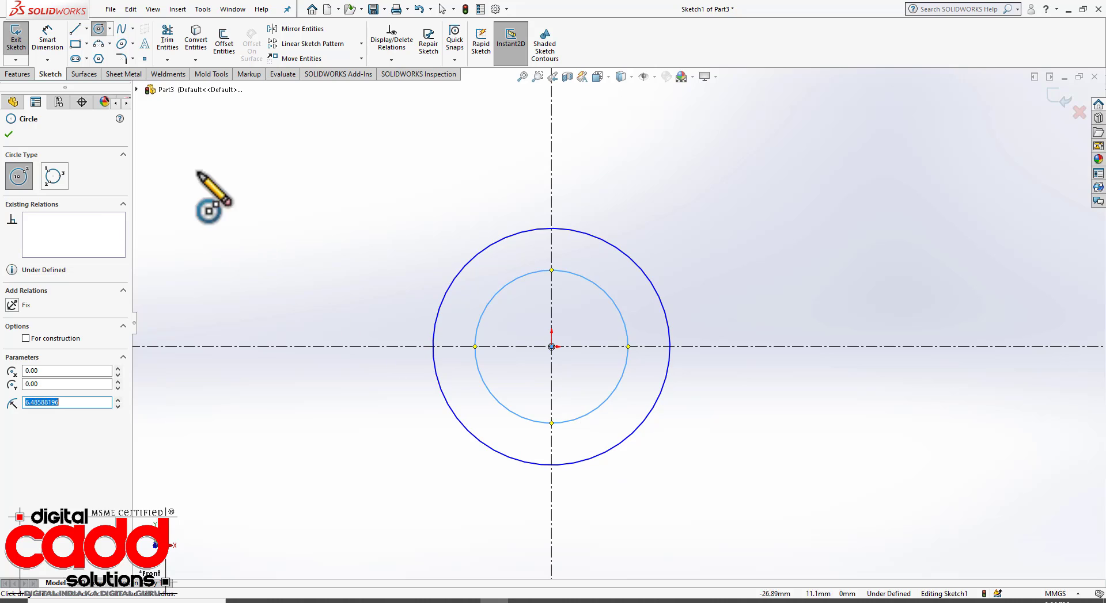
# Dimension the outer circle's diameter with Smart Dimension and set it to 38 mm
pyautogui.click(48, 46)
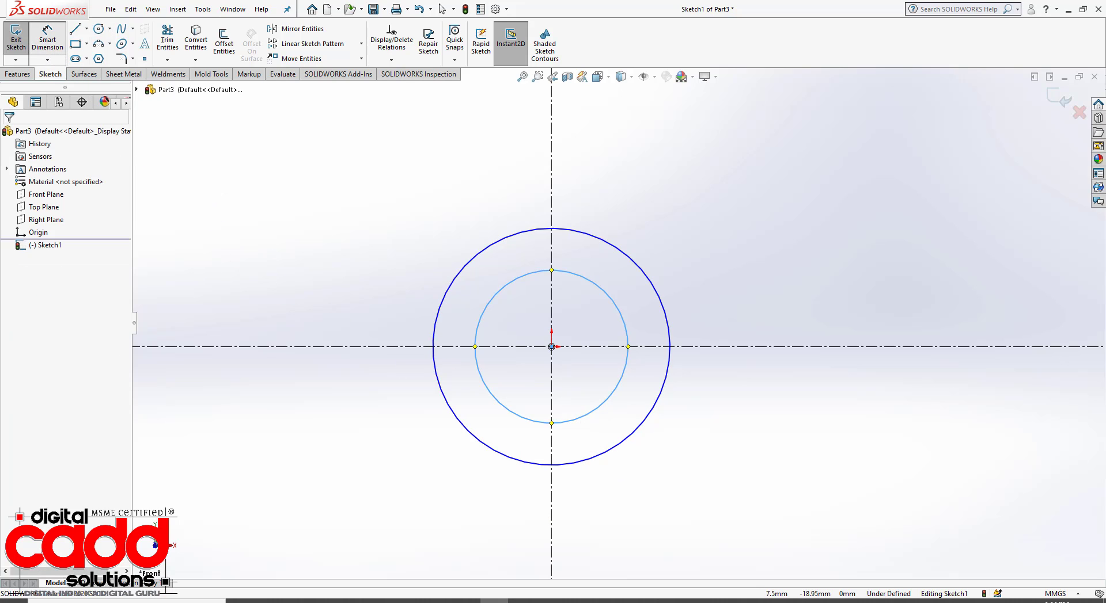
pyautogui.click(629, 439)
pyautogui.click(700, 521)
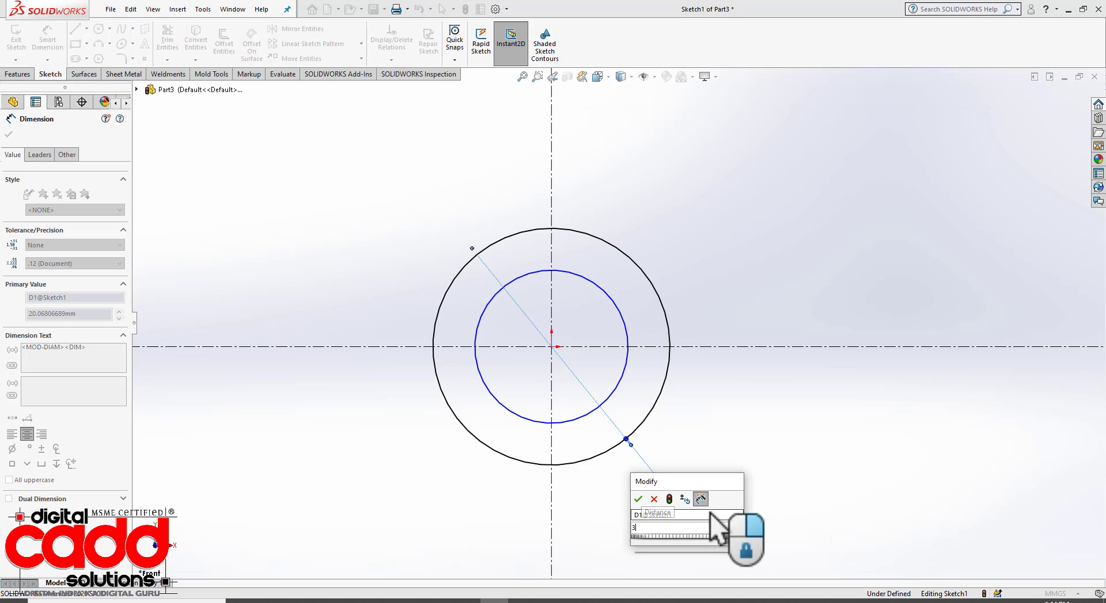
pyautogui.write('38')
pyautogui.press('Return')
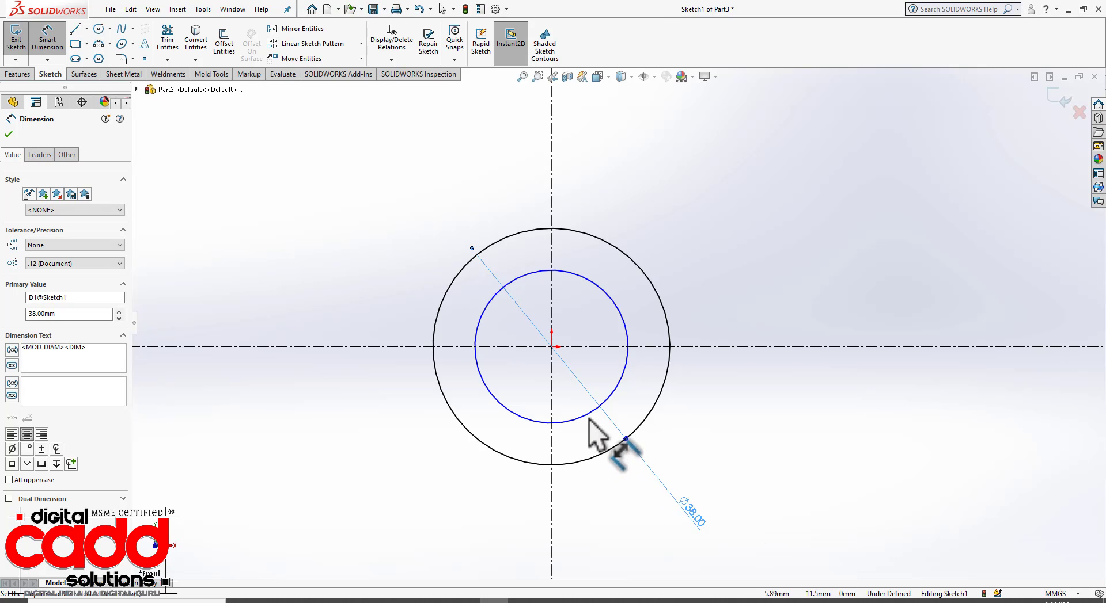
# Dimension the inner circle's diameter, set it to 13 mm, and leave the dimension command
pyautogui.click(588, 415)
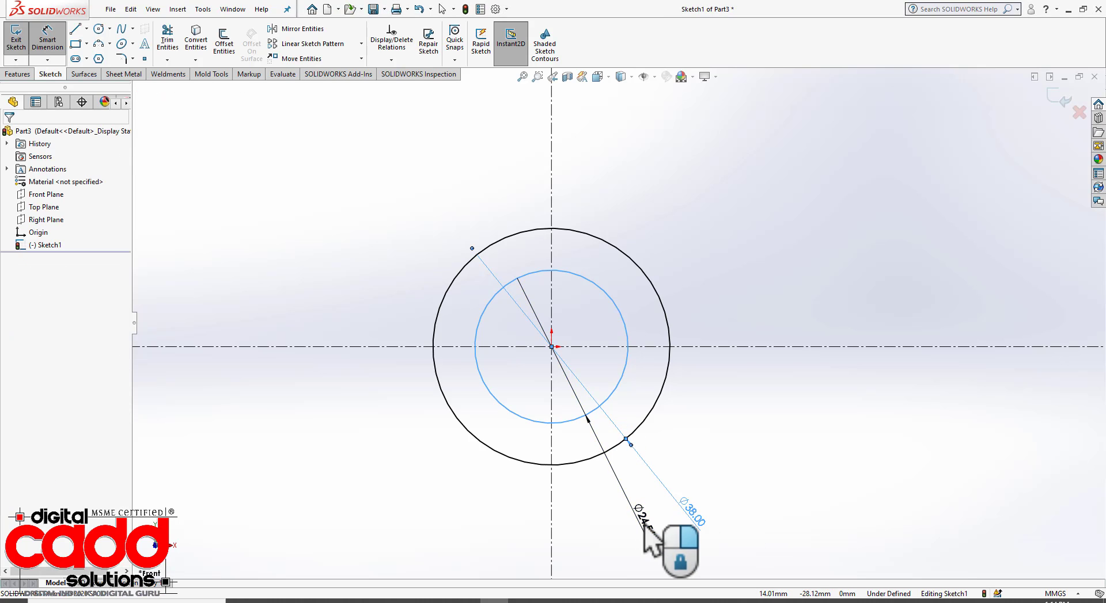
pyautogui.click(648, 530)
pyautogui.write('13')
pyautogui.press('Return')
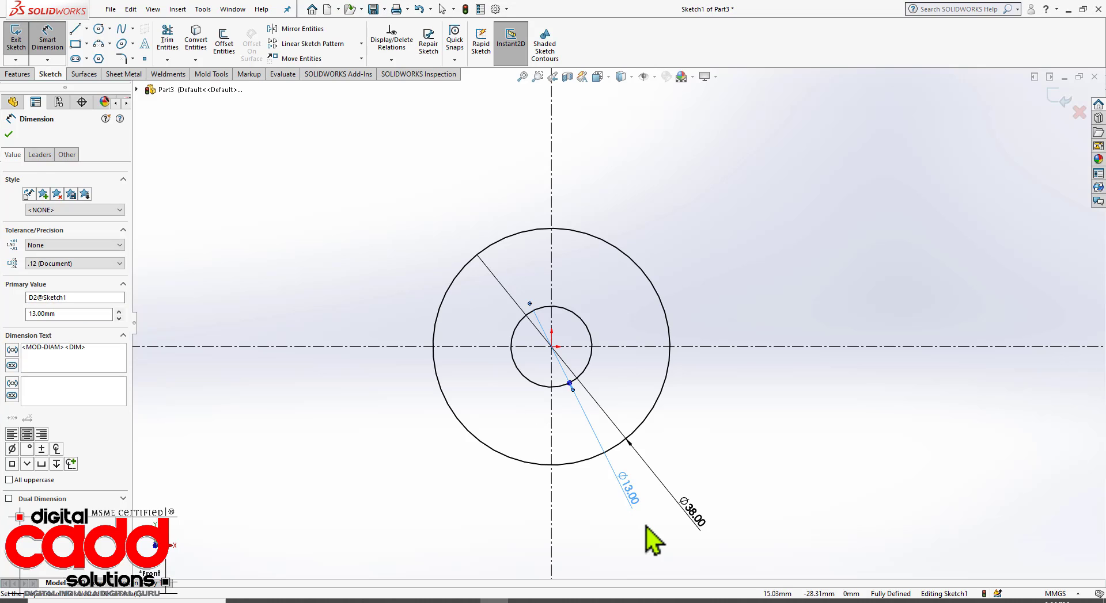
pyautogui.press('Escape')
pyautogui.scroll(2, 634, 426)
pyautogui.scroll(-2, 675, 310)
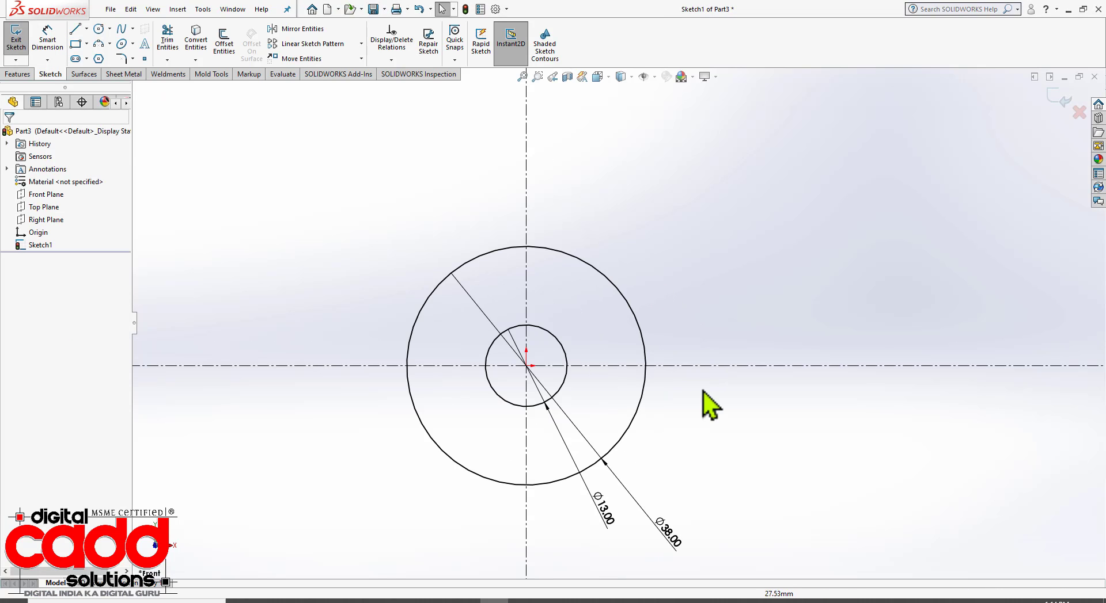
# Following Figure 4-81 in the PDF book, draw a centerpoint arc slot about the origin with about 40 mm radius, 60° span and 13.2 mm width
pyautogui.click(332, 556)
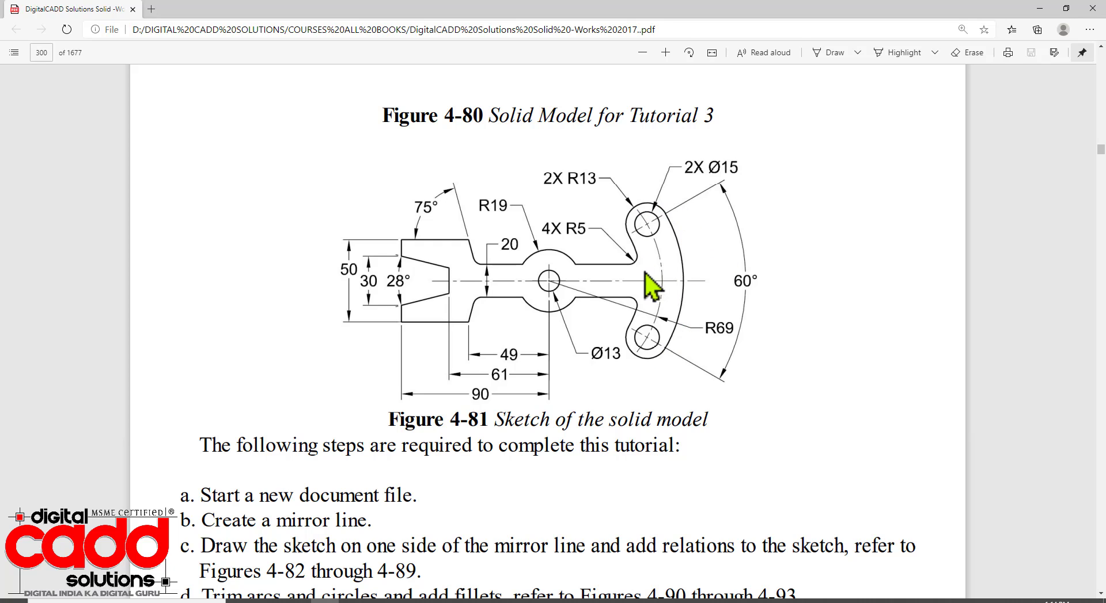
pyautogui.click(494, 598)
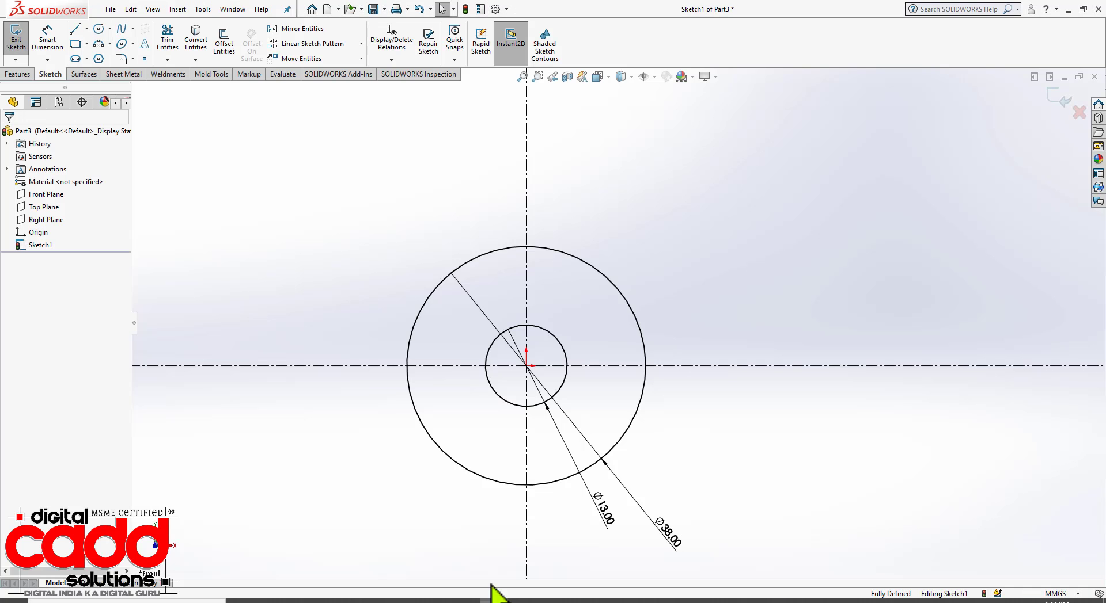
pyautogui.click(87, 59)
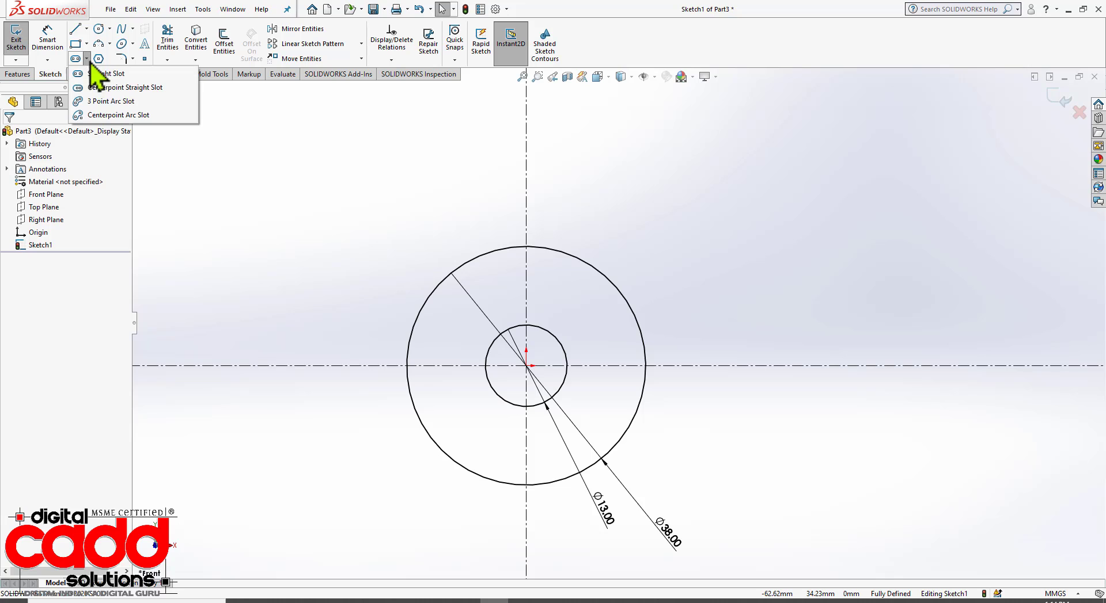
pyautogui.click(118, 115)
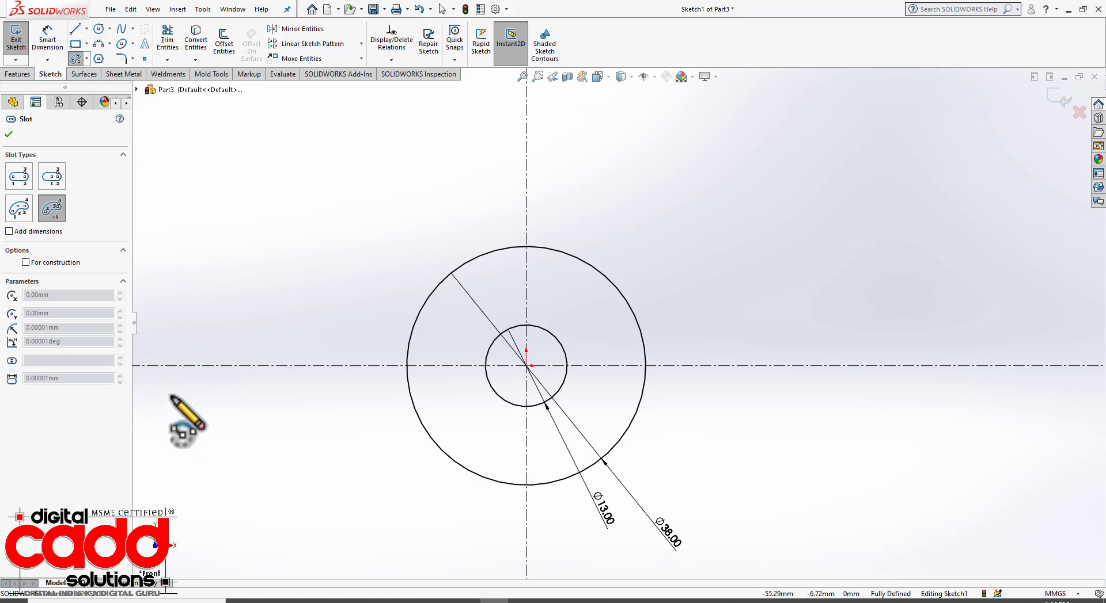
pyautogui.click(526, 366)
pyautogui.click(750, 481)
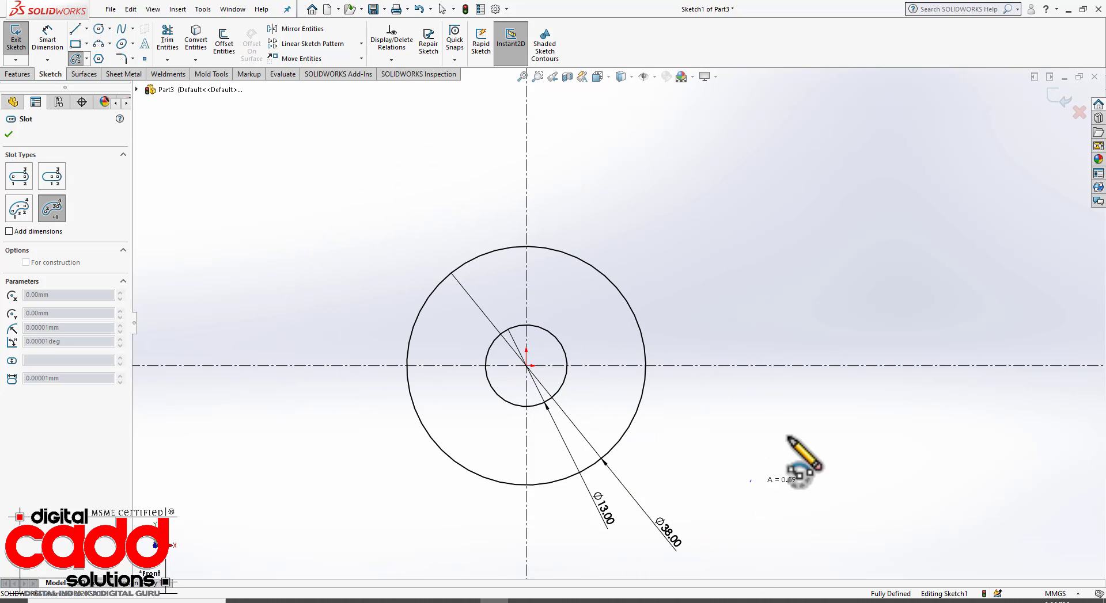
pyautogui.click(763, 221)
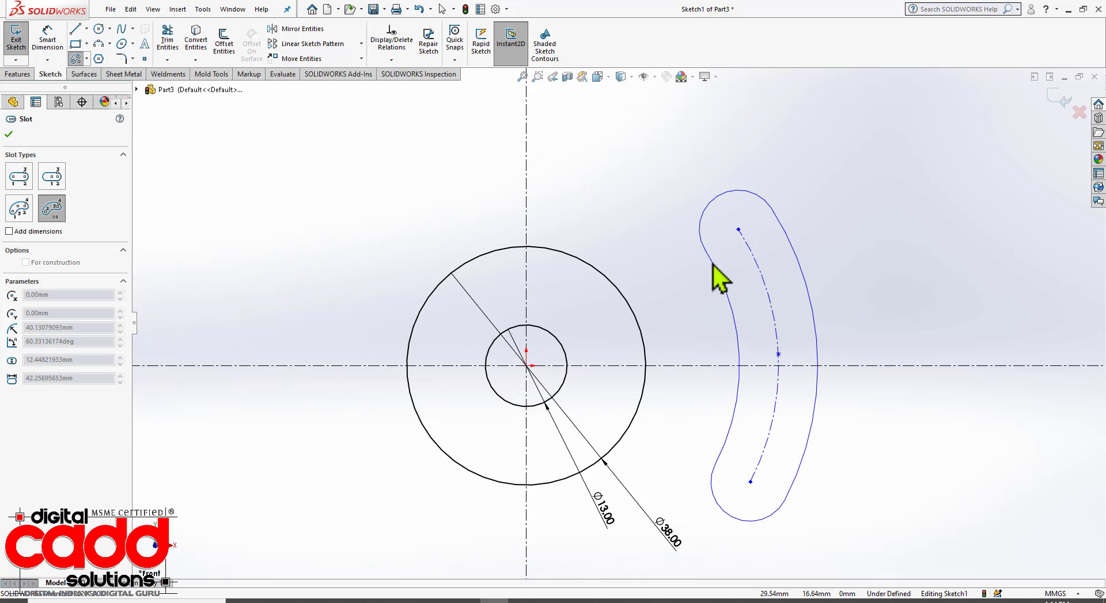
pyautogui.click(710, 266)
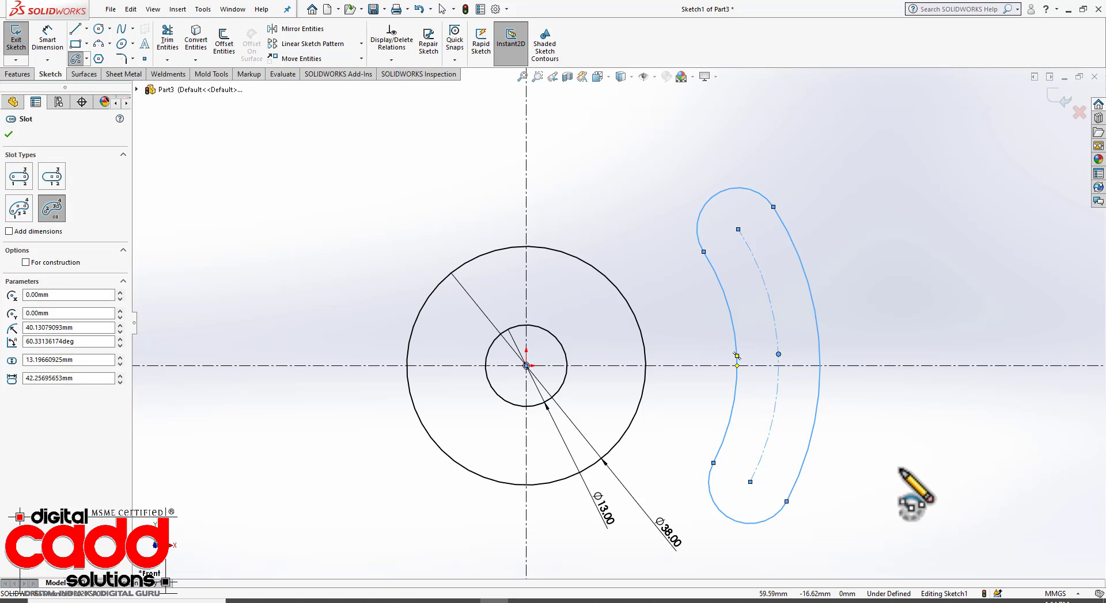
pyautogui.press('Escape')
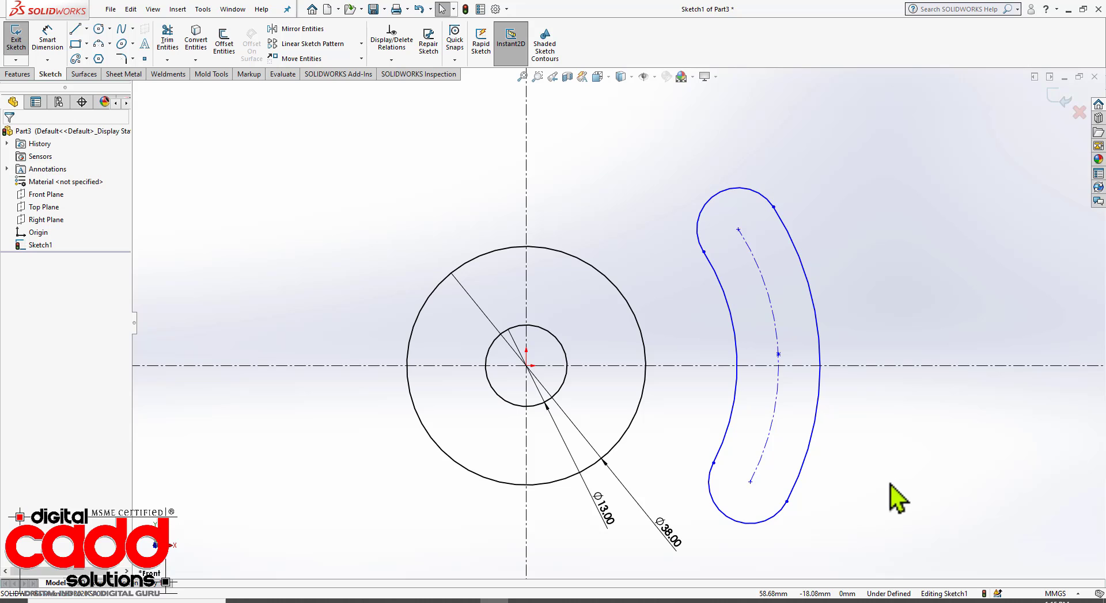
# Make the midpoint of the arc slot's centerline coincident with the horizontal construction centerline
pyautogui.click(777, 354)
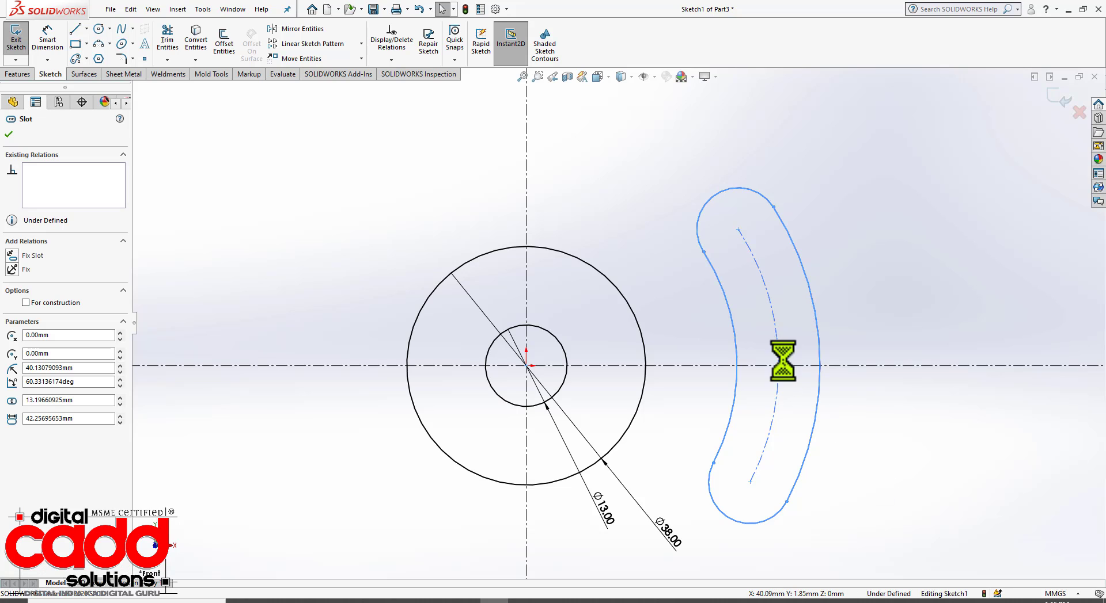
pyautogui.keyDown('ctrl'); pyautogui.click(789, 366); pyautogui.keyUp('ctrl')
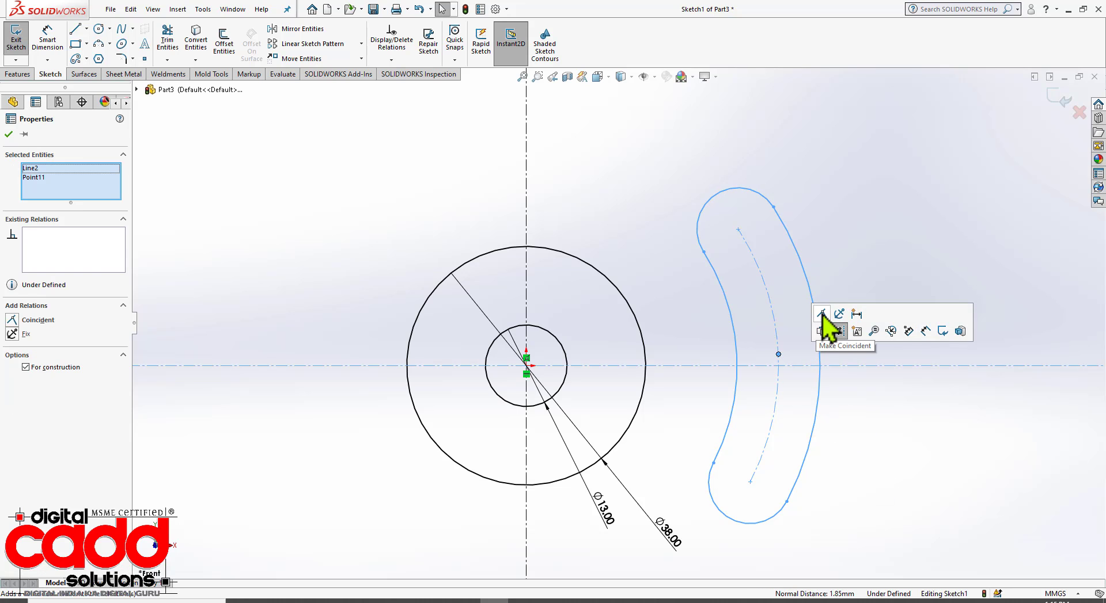
pyautogui.click(822, 314)
pyautogui.press('f')
pyautogui.scroll(1, 812, 326)
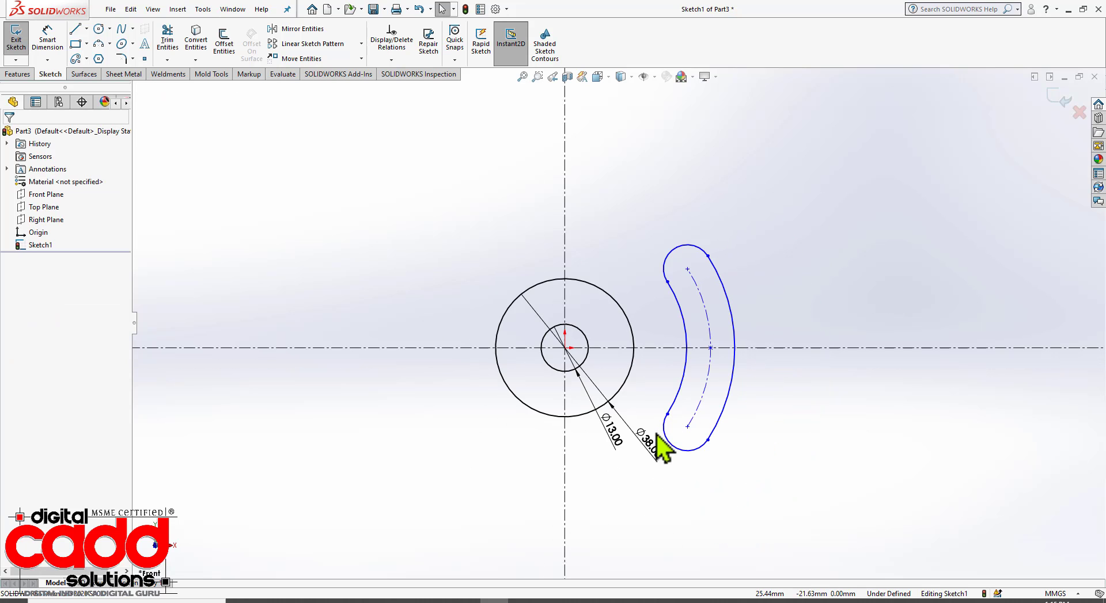
# Check the arc slot's radius, angle and end radii in Figure 4-81 of the PDF book for dimensioning it in SOLIDWORKS
pyautogui.scroll(-2, 671, 460)
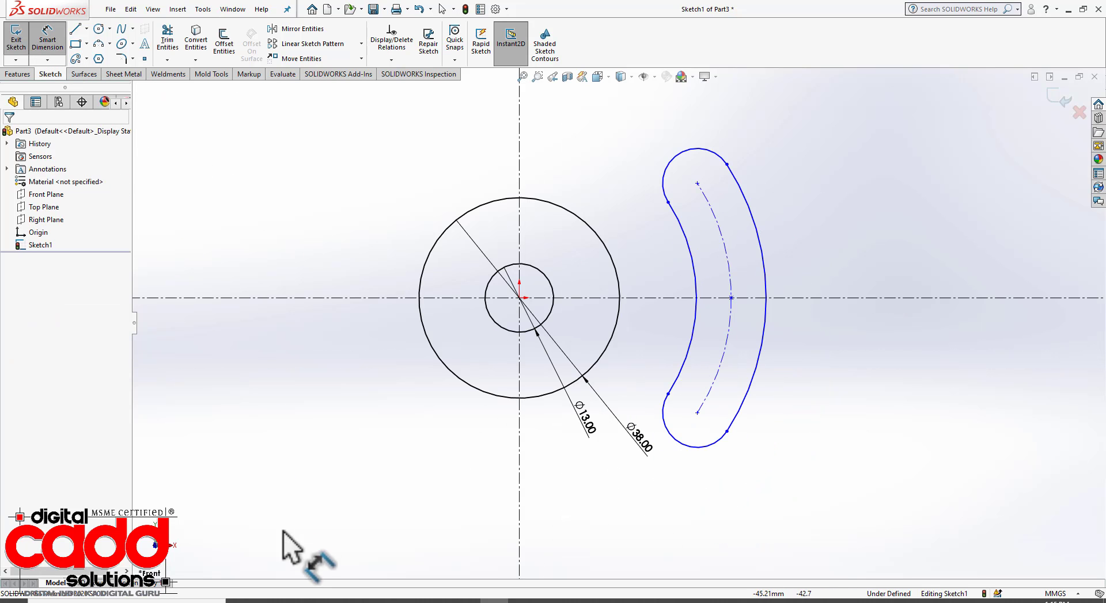
pyautogui.click(323, 599)
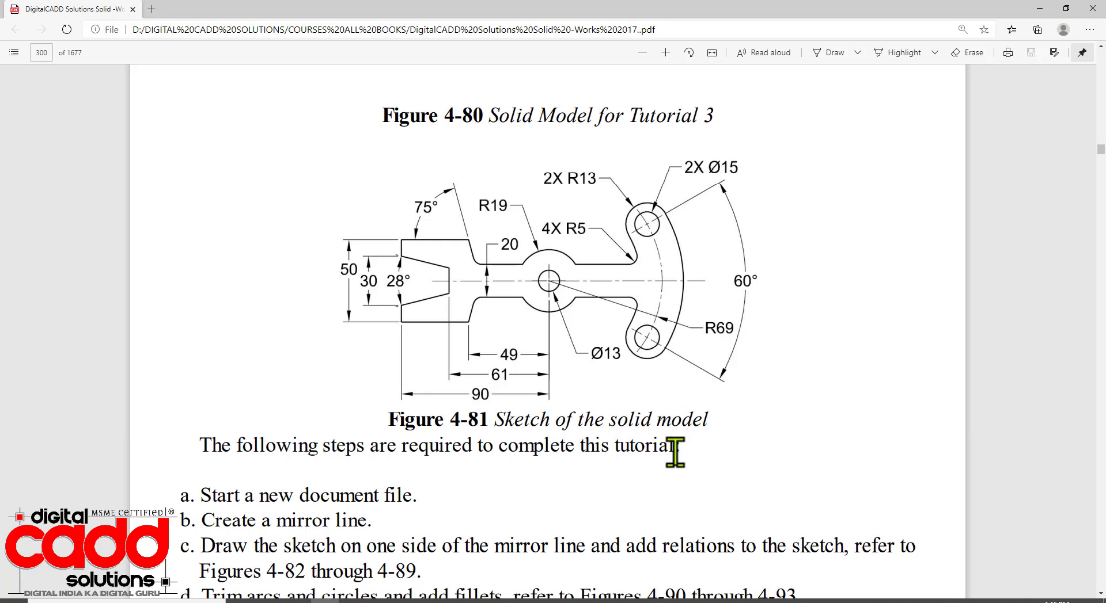
pyautogui.click(494, 600)
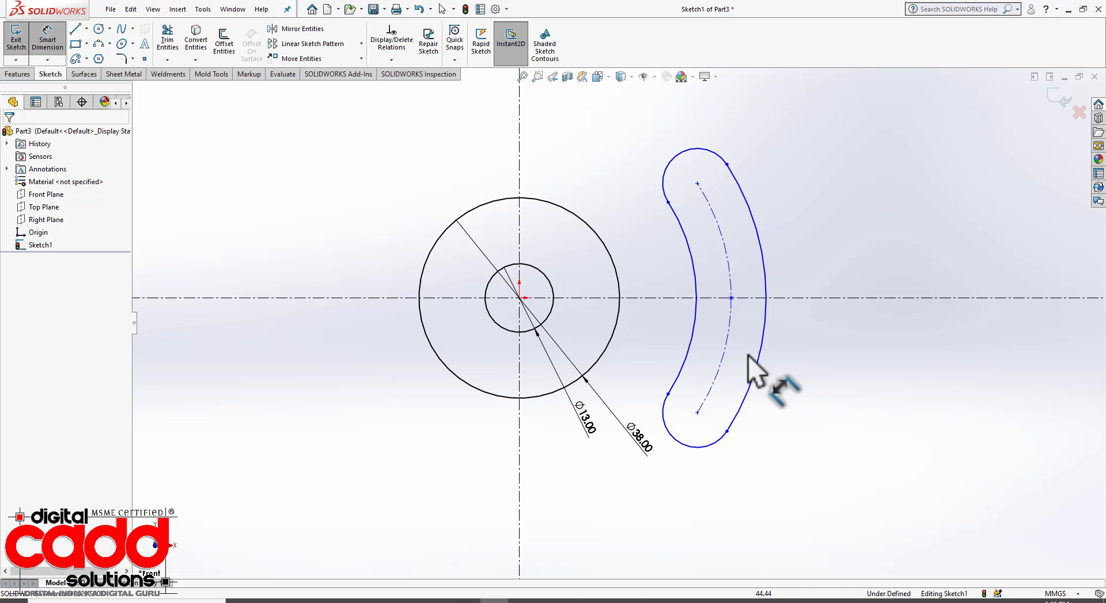
# Try to dimension the arc slot's centreline radius at 69 mm, and undo the value change
pyautogui.click(726, 352)
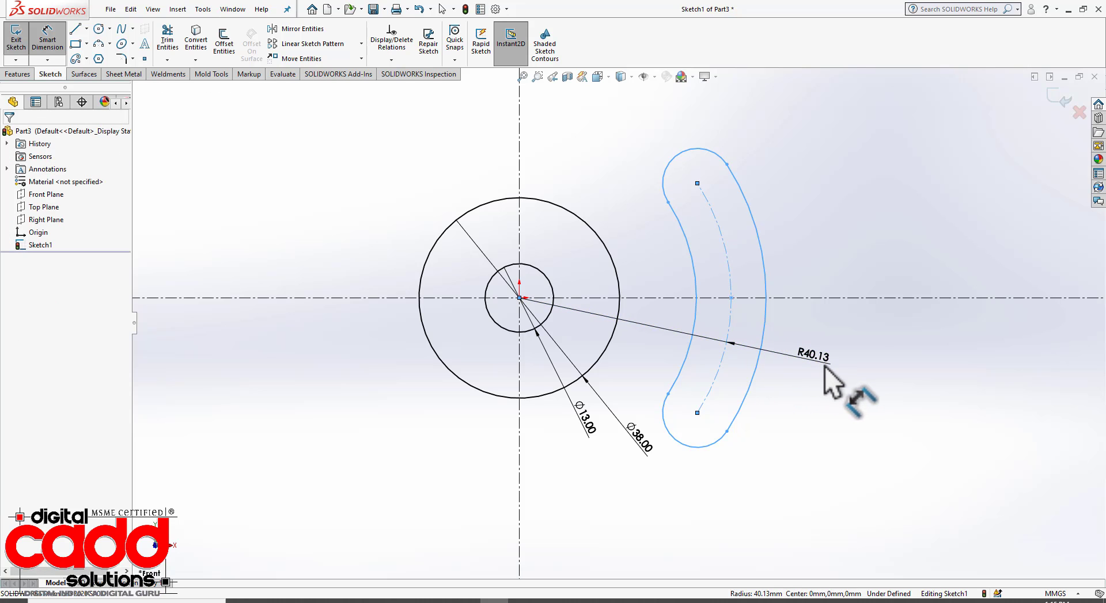
pyautogui.click(829, 373)
pyautogui.write('69')
pyautogui.press('Return')
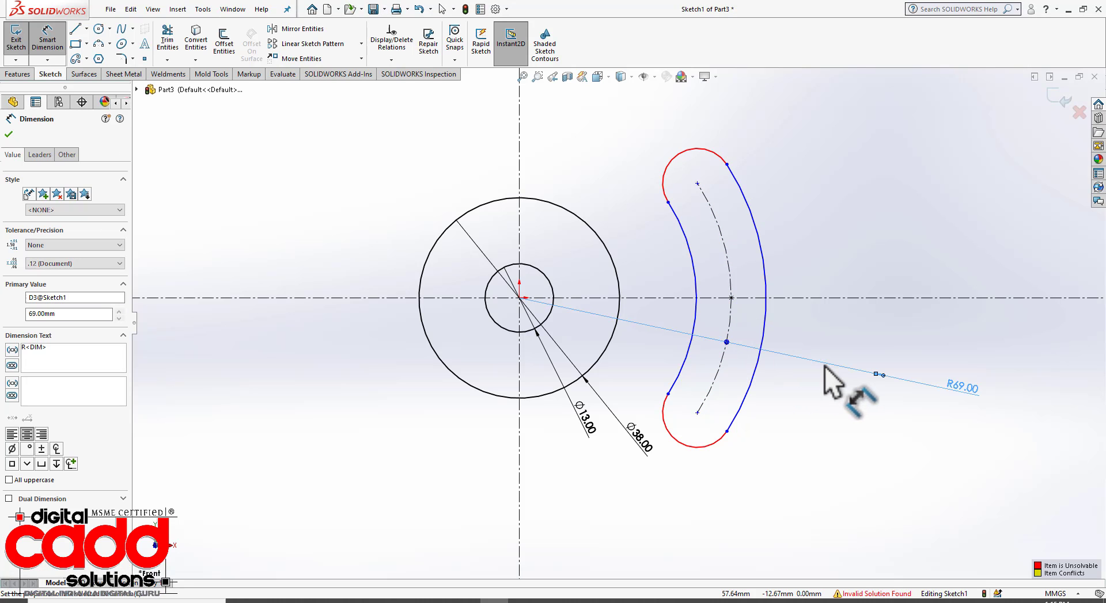
pyautogui.click(807, 472)
pyautogui.scroll(2, 730, 463)
pyautogui.scroll(-2, 744, 293)
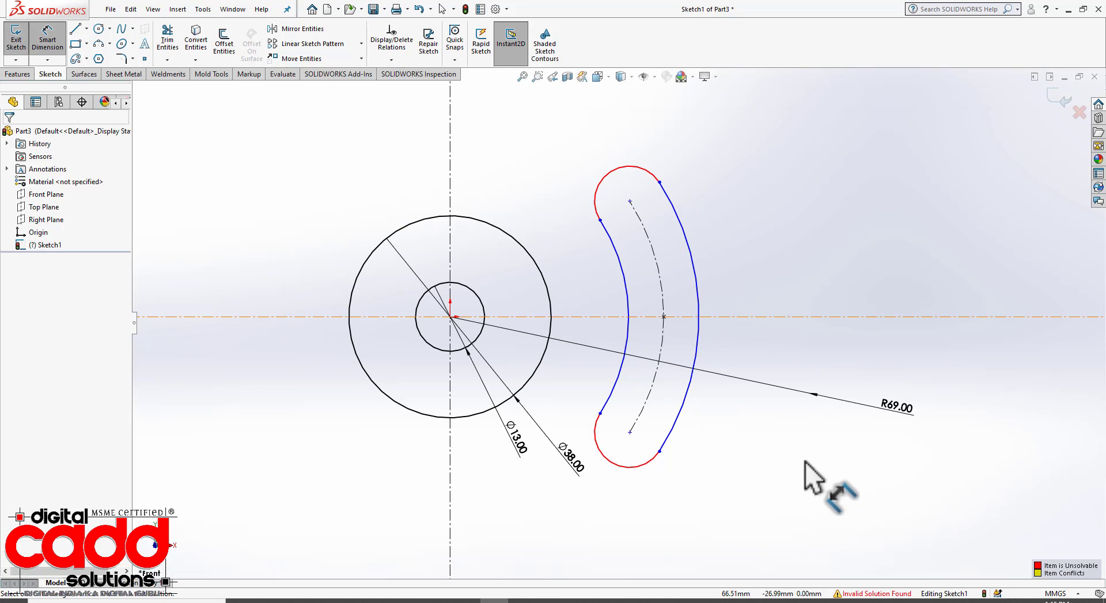
pyautogui.hotkey('ctrl', 'z')
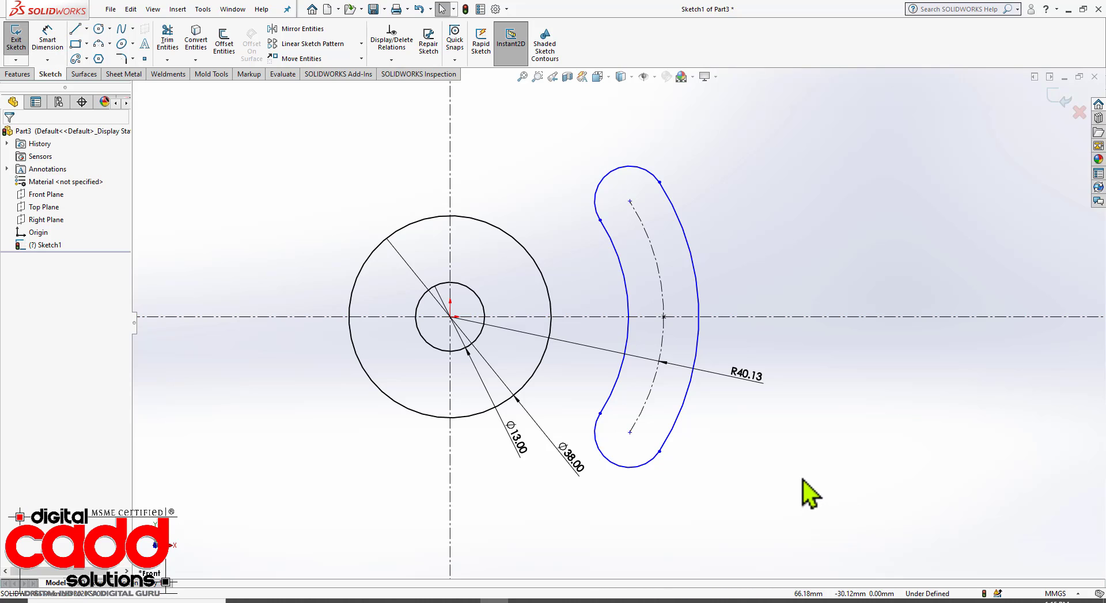
# Delete the slot's centreline radius dimension and stretch the slot outward to a centreline radius of about 54 mm
pyautogui.click(751, 379)
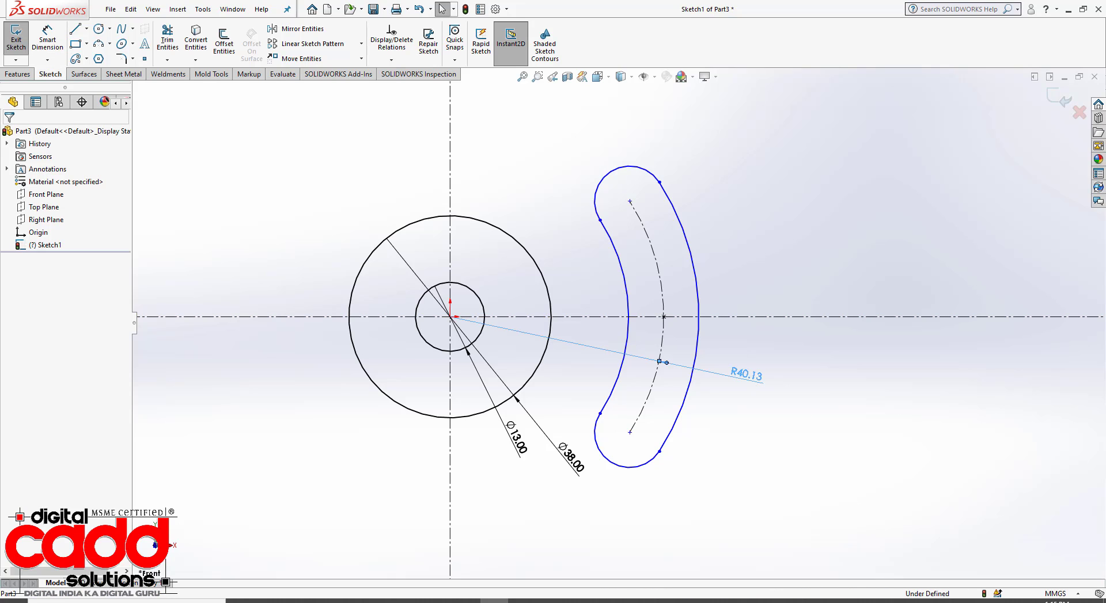
pyautogui.click(820, 425)
pyautogui.click(591, 347)
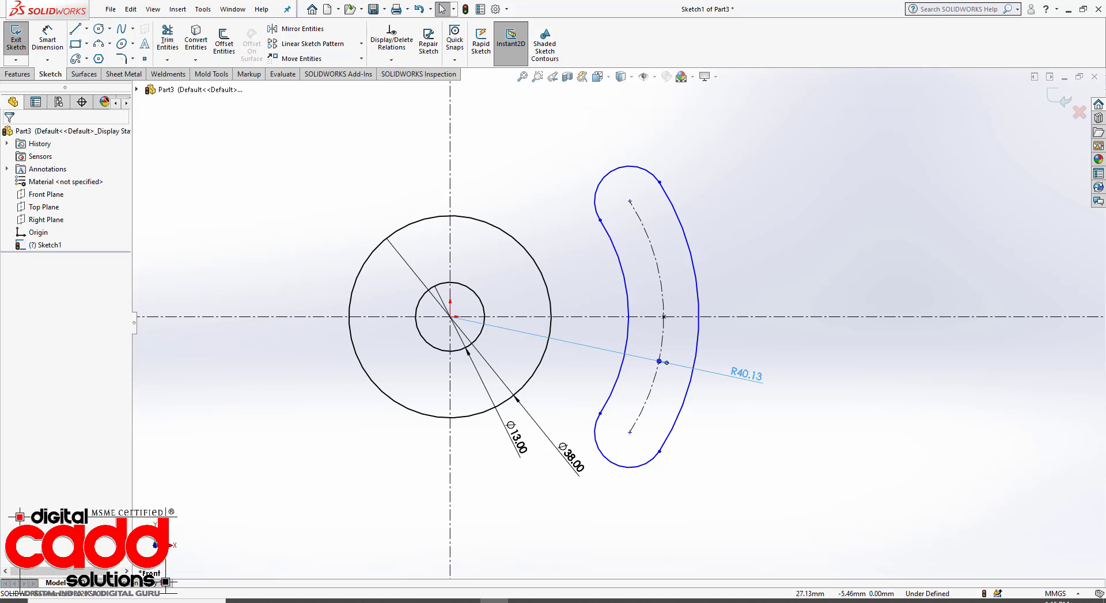
pyautogui.press('Delete')
pyautogui.moveTo(630, 439); pyautogui.dragTo(701, 455)
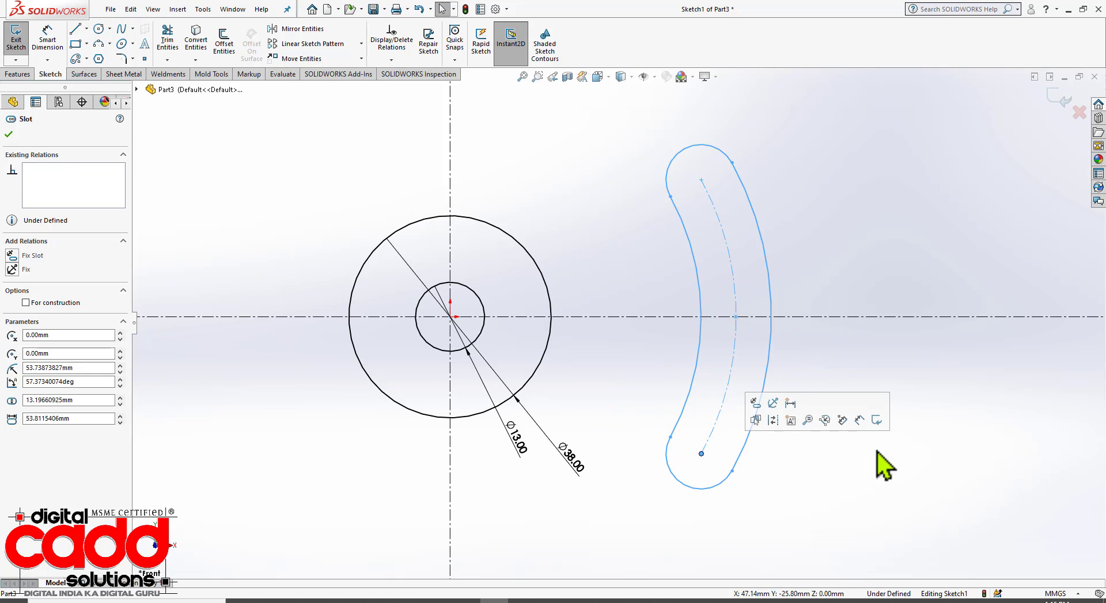
pyautogui.click(877, 453)
# Try to dimension the stretched slot's centreline radius at 69 mm
pyautogui.click(46, 41)
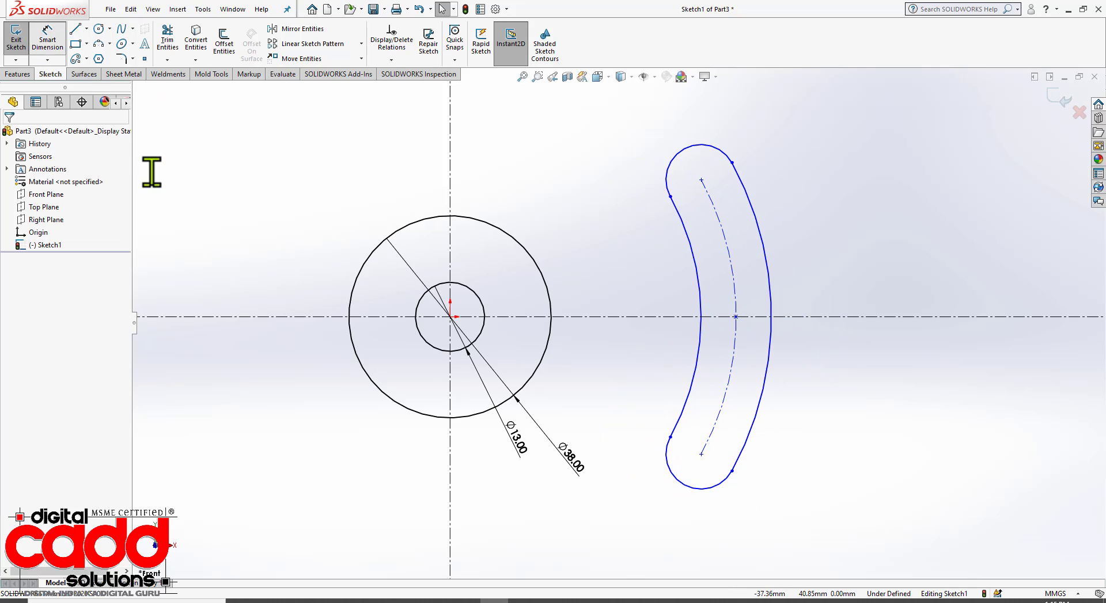
pyautogui.click(730, 387)
pyautogui.click(839, 389)
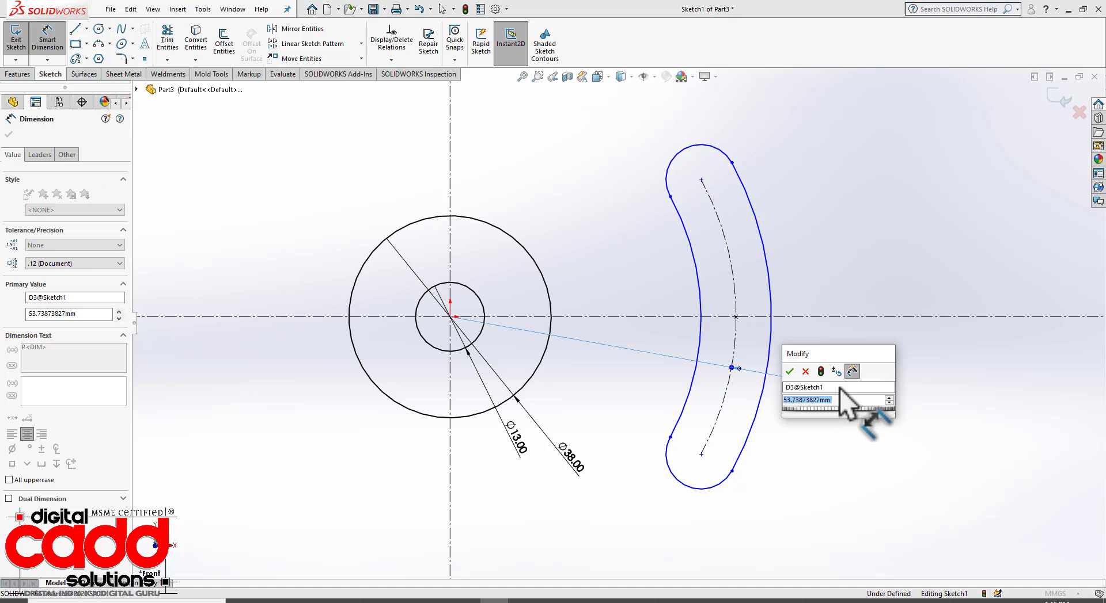
pyautogui.write('69')
pyautogui.press('Return')
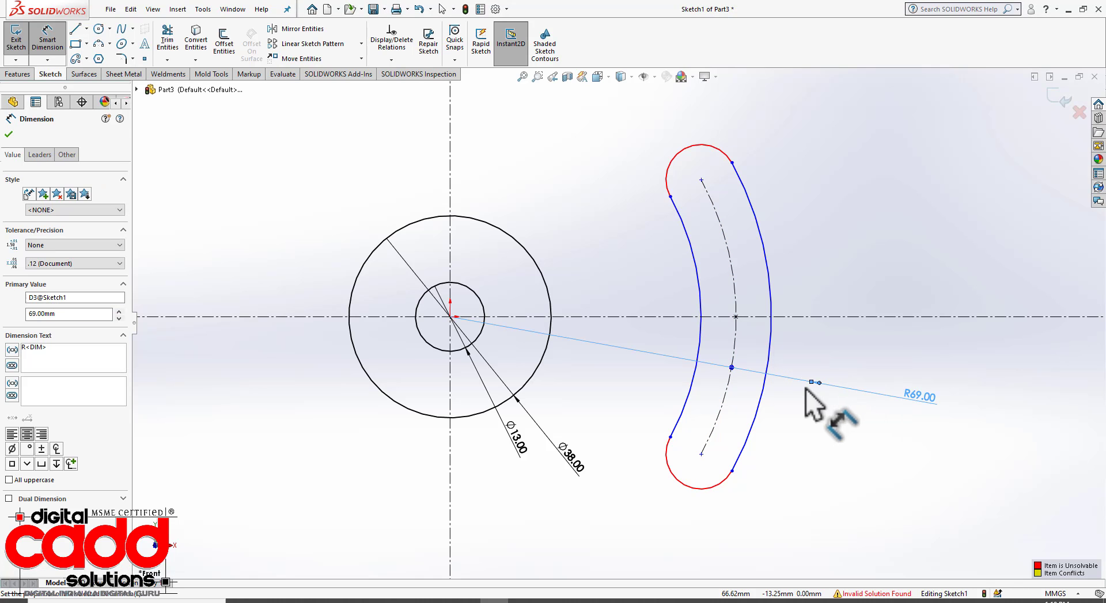
pyautogui.press('Escape')
# Delete the whole arc slot together with all its associated dimensions
pyautogui.moveTo(612, 117); pyautogui.dragTo(799, 519)
pyautogui.press('Delete')
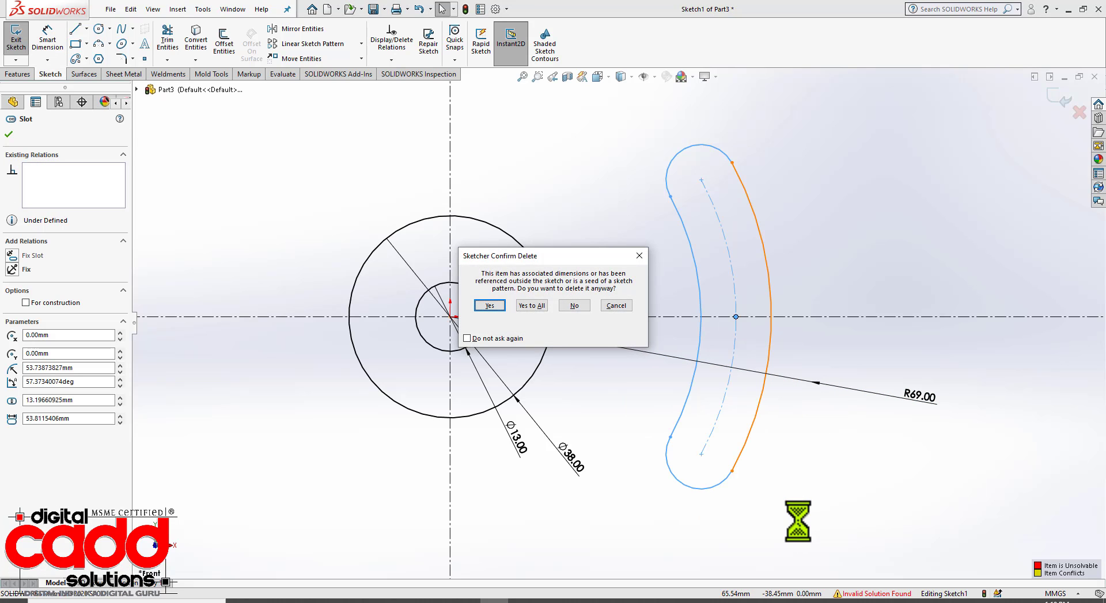
pyautogui.click(531, 306)
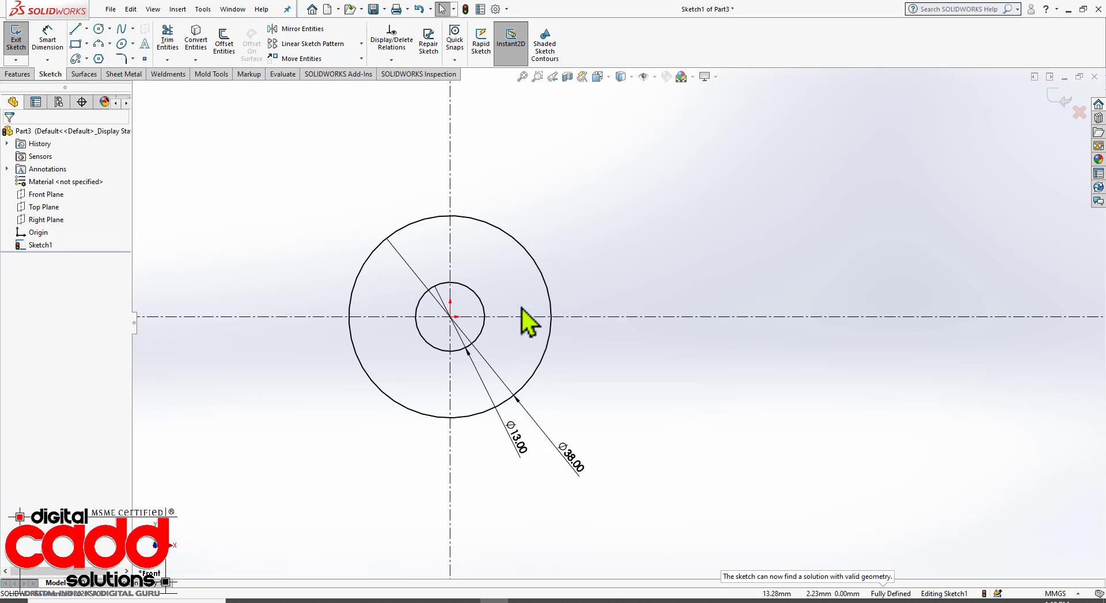
# Sketch a centerpoint arc slot around the origin, with centreline radius about 56 mm, arc about 53° and width about 22 mm
pyautogui.click(87, 59)
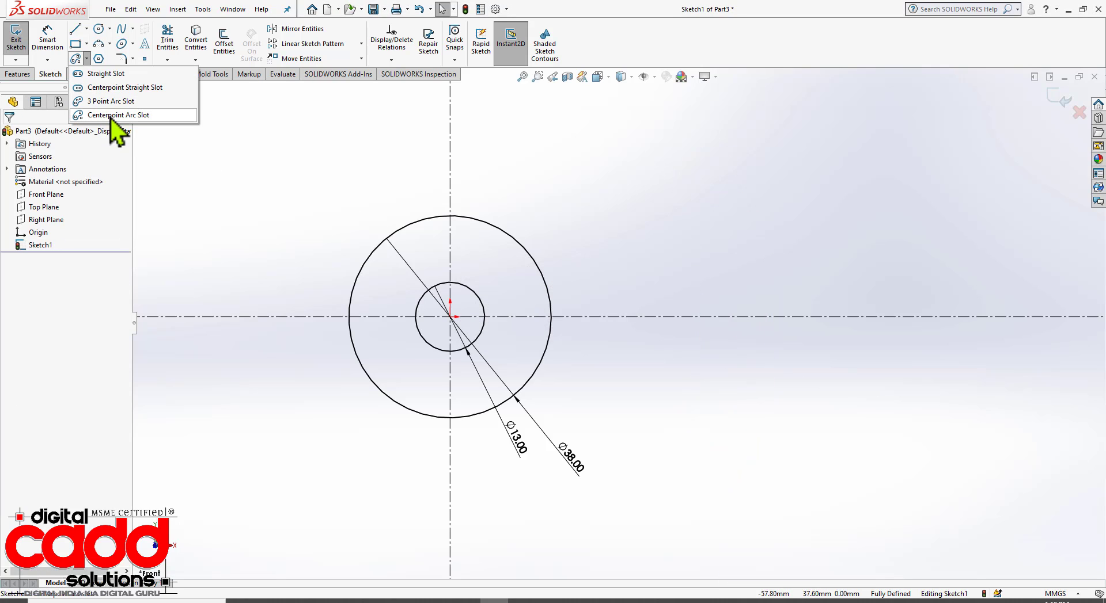
pyautogui.click(110, 116)
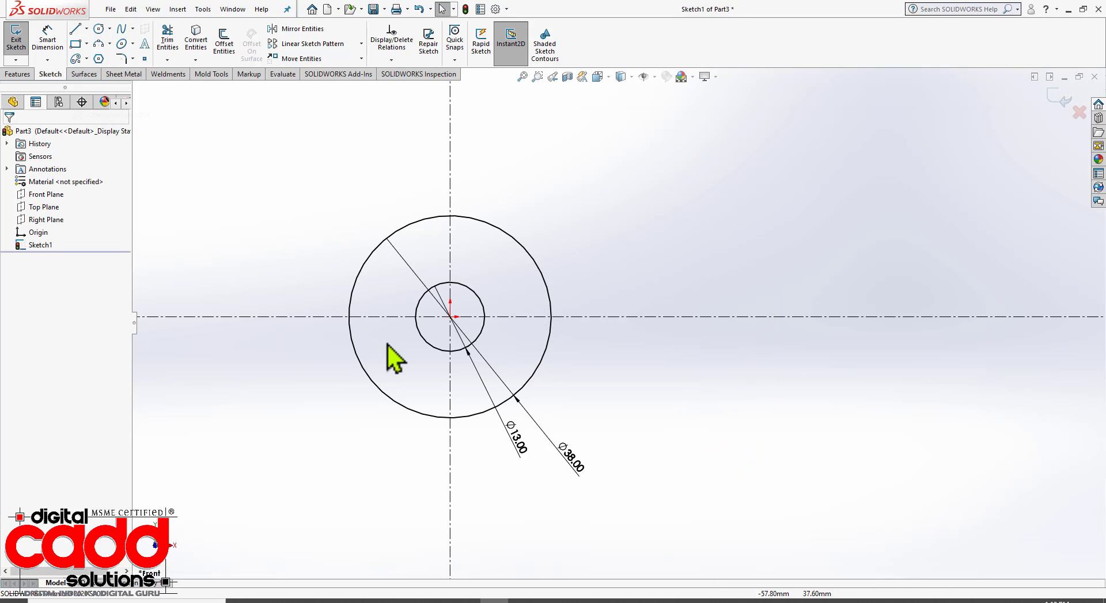
pyautogui.click(450, 317)
pyautogui.click(712, 175)
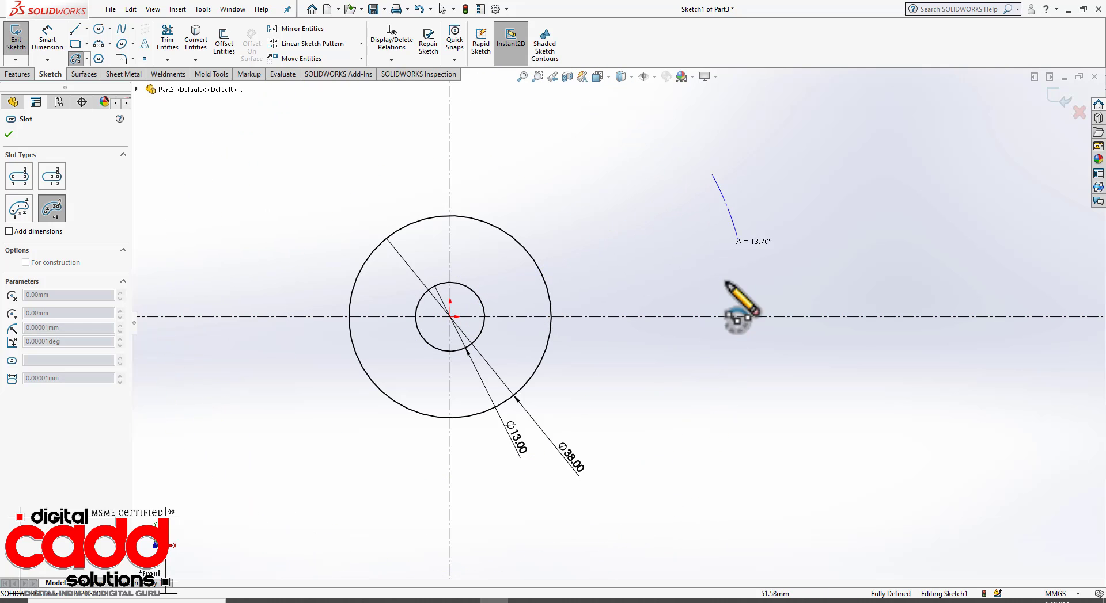
pyautogui.click(722, 439)
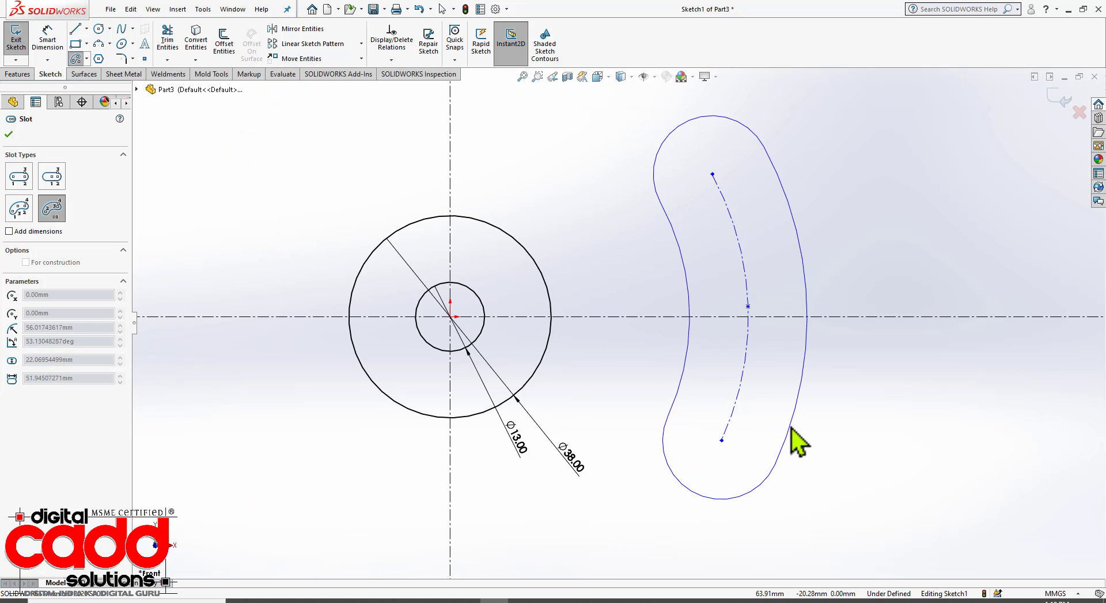
pyautogui.click(794, 444)
pyautogui.press('Escape')
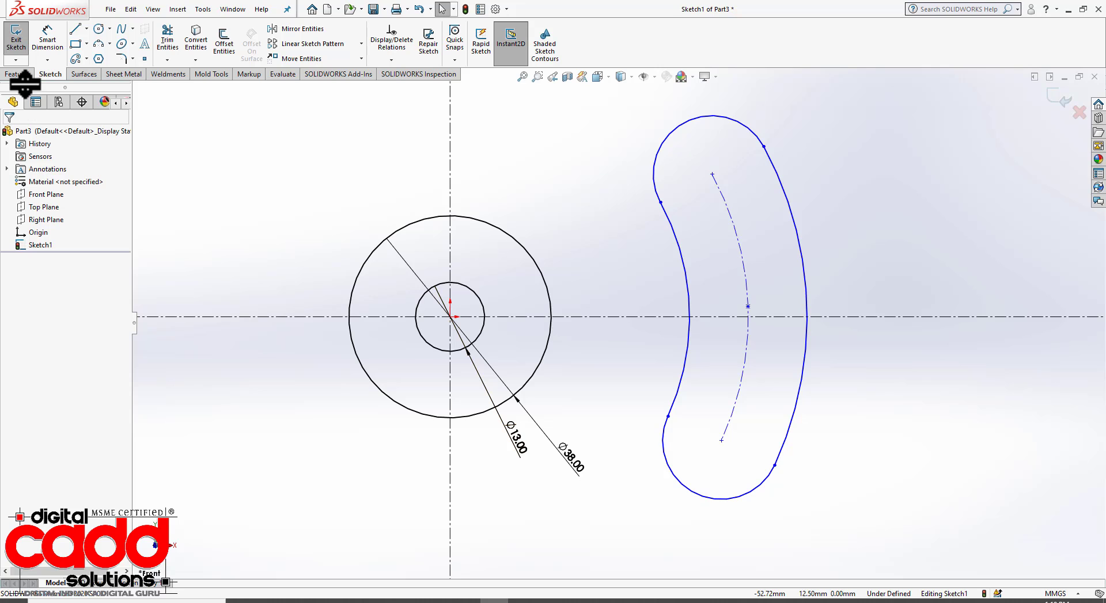
# Dimension the new slot's centreline arc with a radius of 69 mm
pyautogui.click(47, 39)
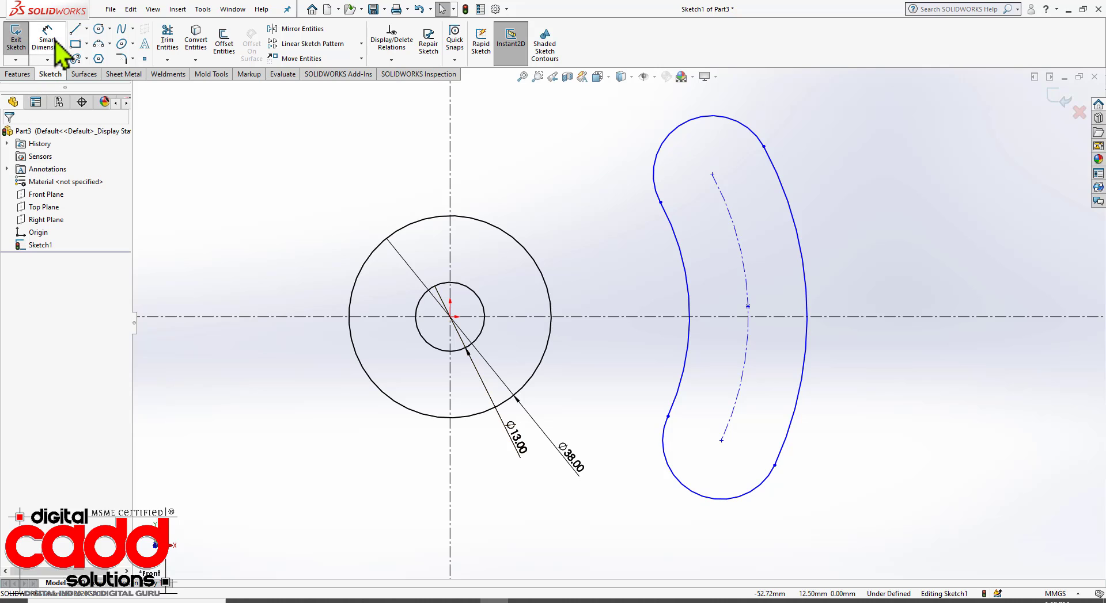
pyautogui.click(755, 358)
pyautogui.click(895, 373)
pyautogui.write('69')
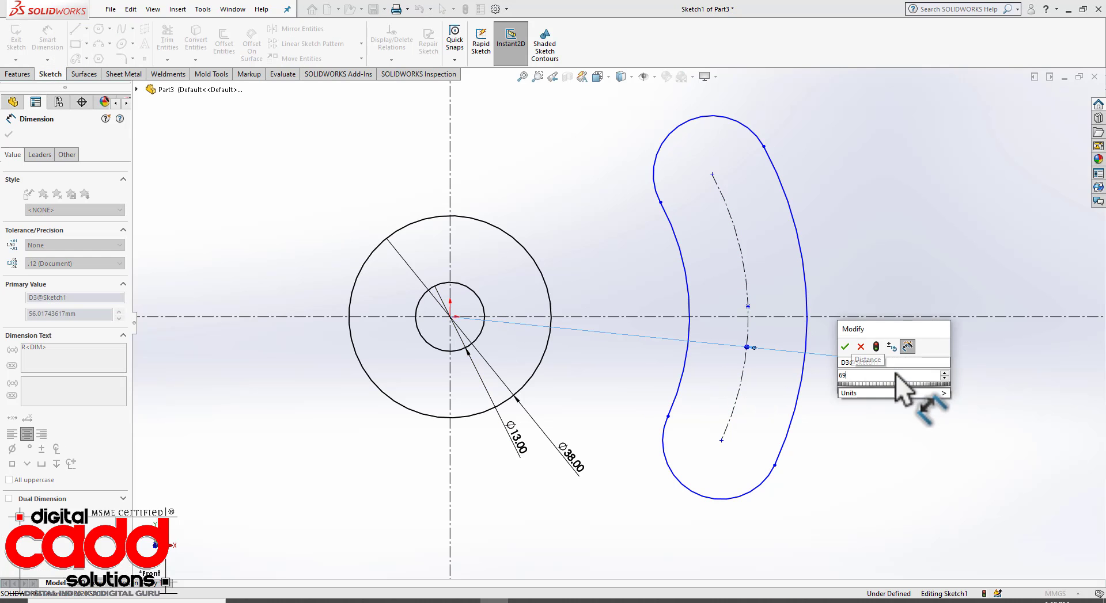
pyautogui.press('Return')
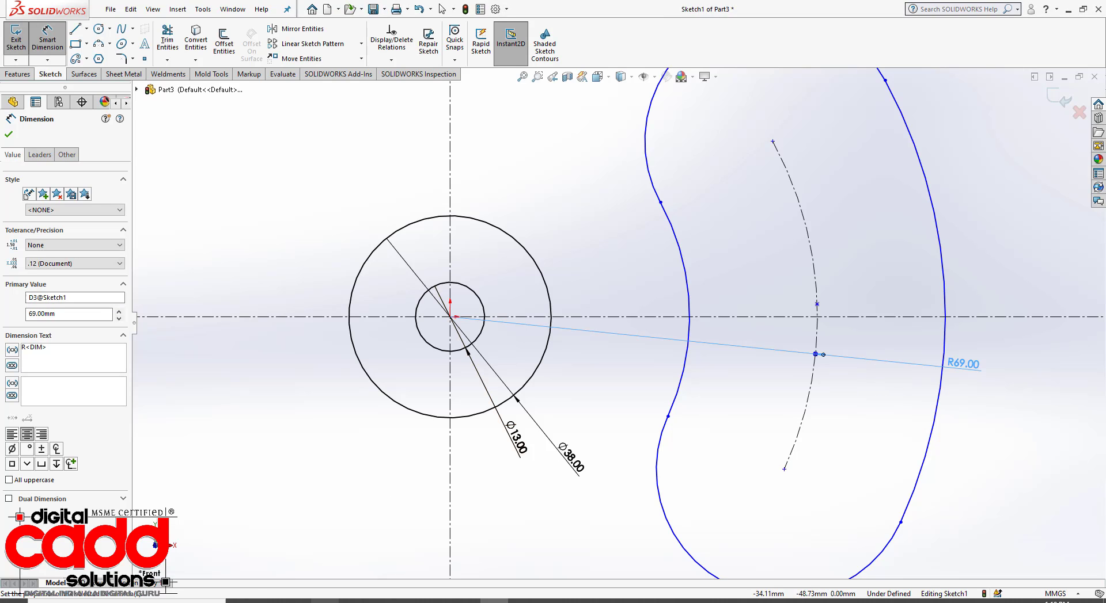
# Check Figure 4-81 in the reference PDF and dimension the slot's lower end arc with a radius of 13 mm
pyautogui.click(325, 602)
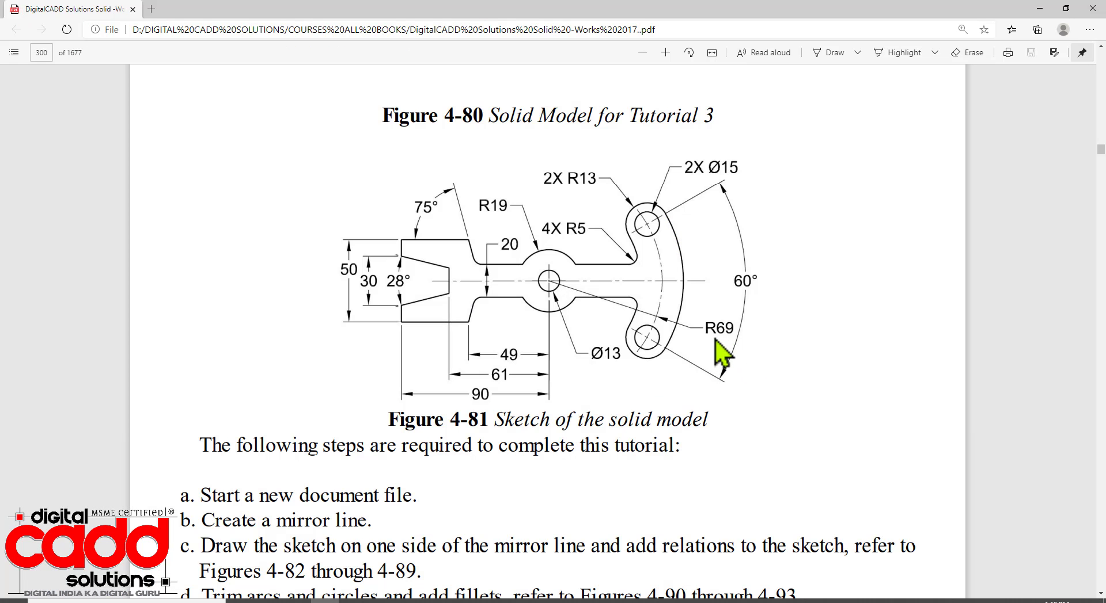
pyautogui.click(494, 602)
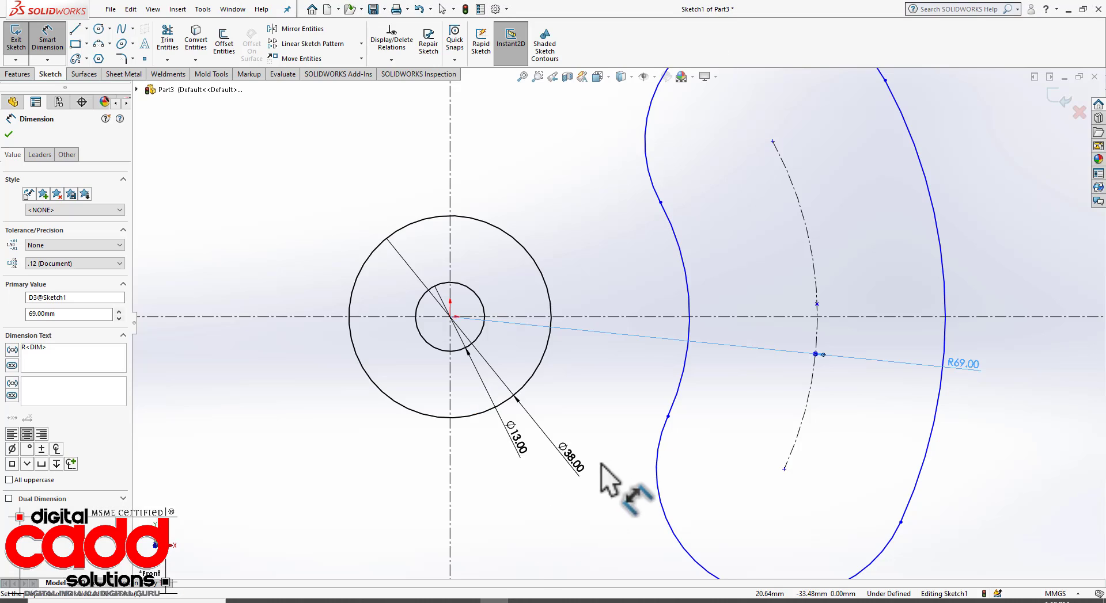
pyautogui.scroll(4, 602, 464)
pyautogui.scroll(-2, 764, 330)
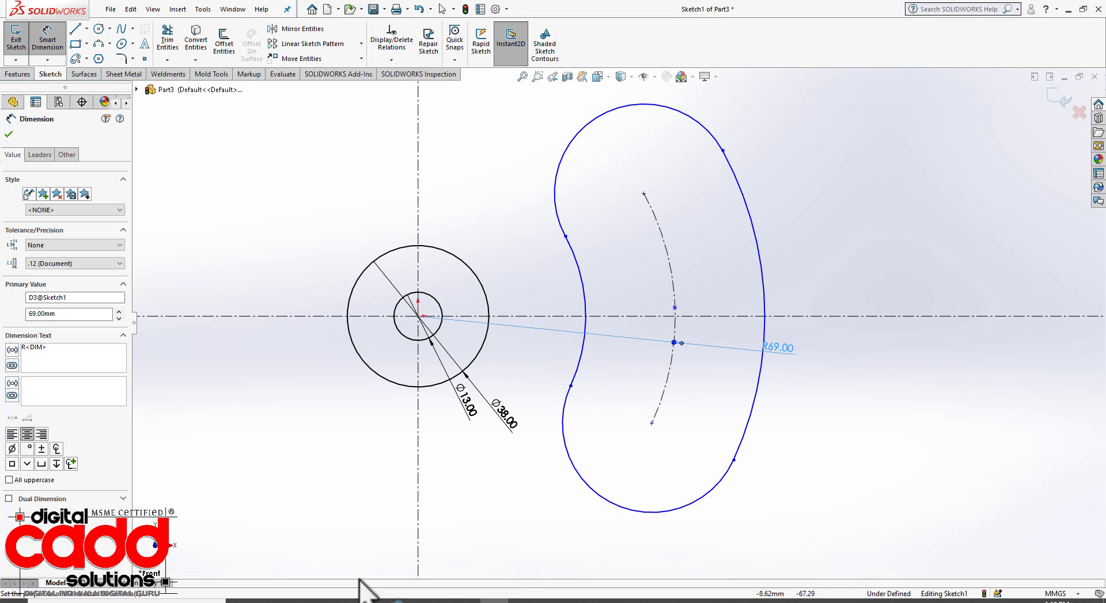
pyautogui.click(324, 602)
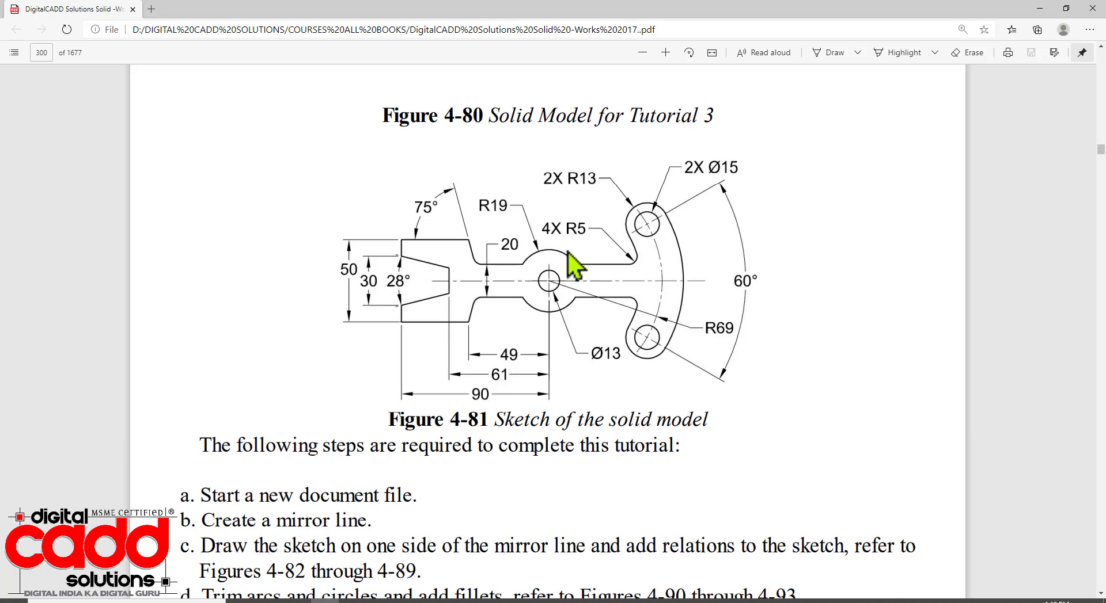
pyautogui.click(494, 602)
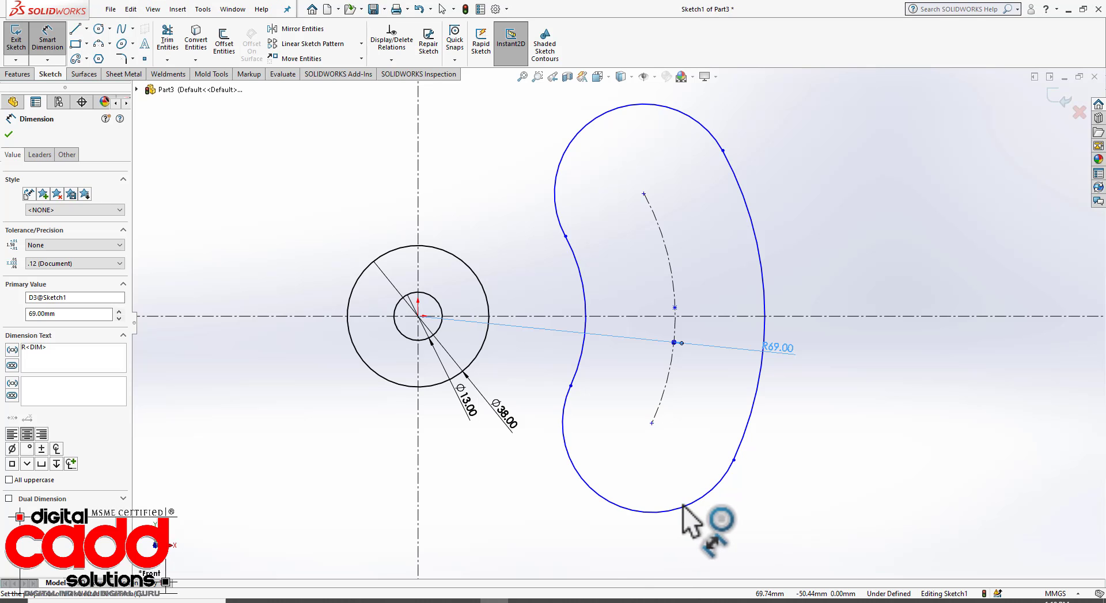
pyautogui.click(707, 519)
pyautogui.click(733, 543)
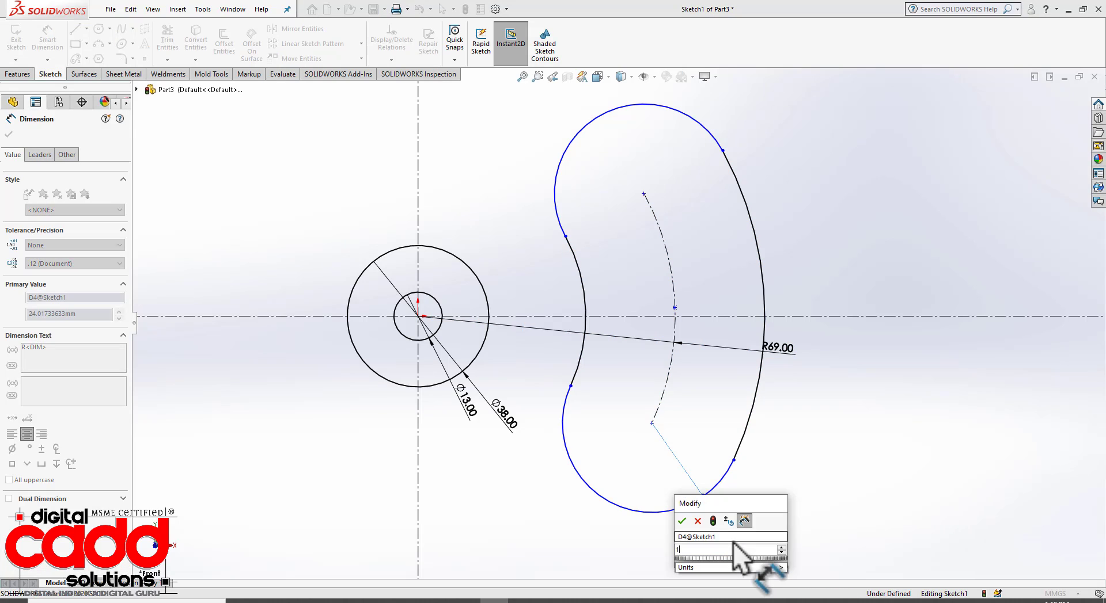
pyautogui.write('13')
pyautogui.press('Return')
pyautogui.click(885, 406)
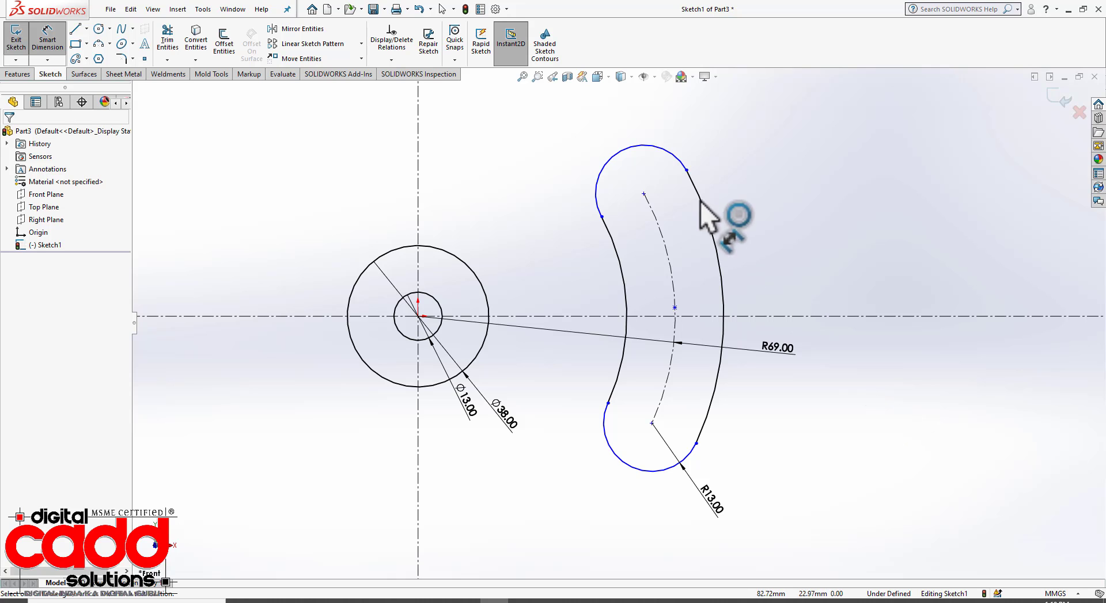
# Make the slot's two end centre points symmetric about the horizontal centreline
pyautogui.press('Escape')
pyautogui.click(643, 194)
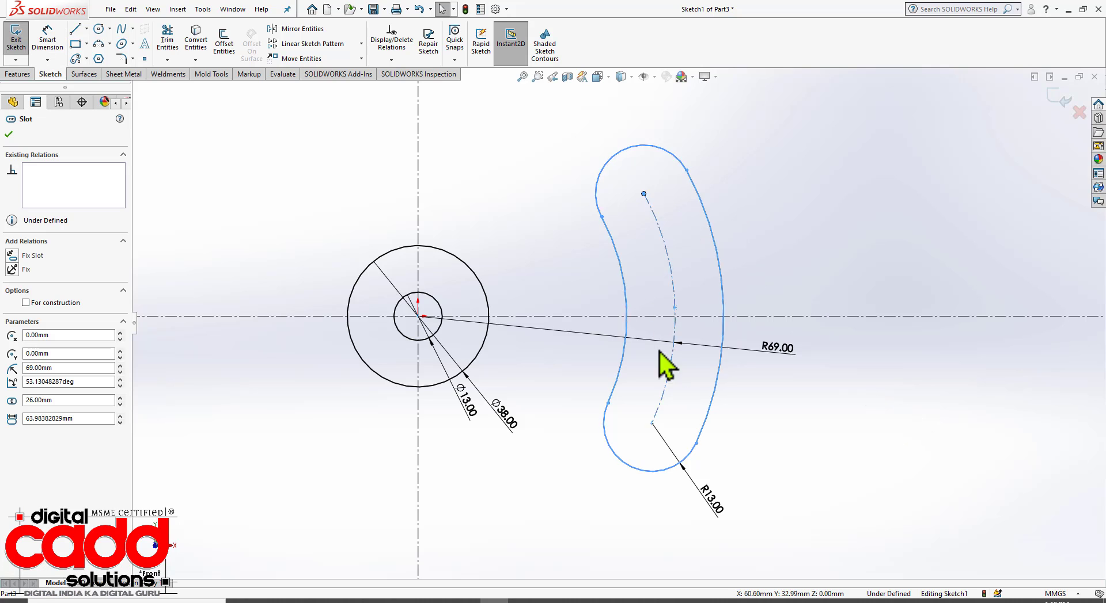
pyautogui.keyDown('ctrl'); pyautogui.click(651, 423); pyautogui.keyUp('ctrl')
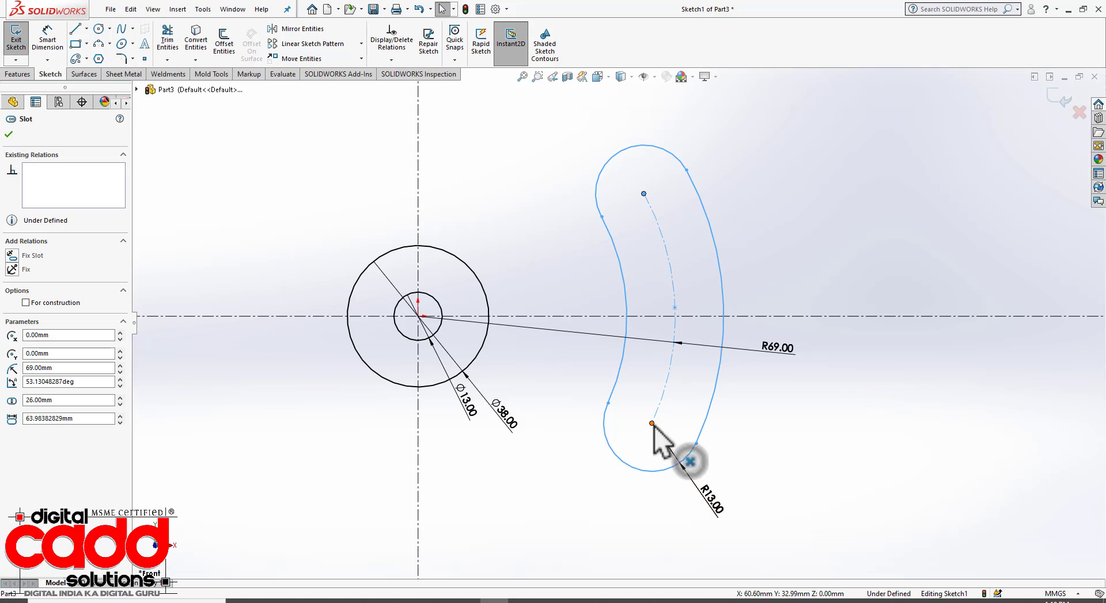
pyautogui.keyDown('ctrl'); pyautogui.click(824, 320); pyautogui.keyUp('ctrl')
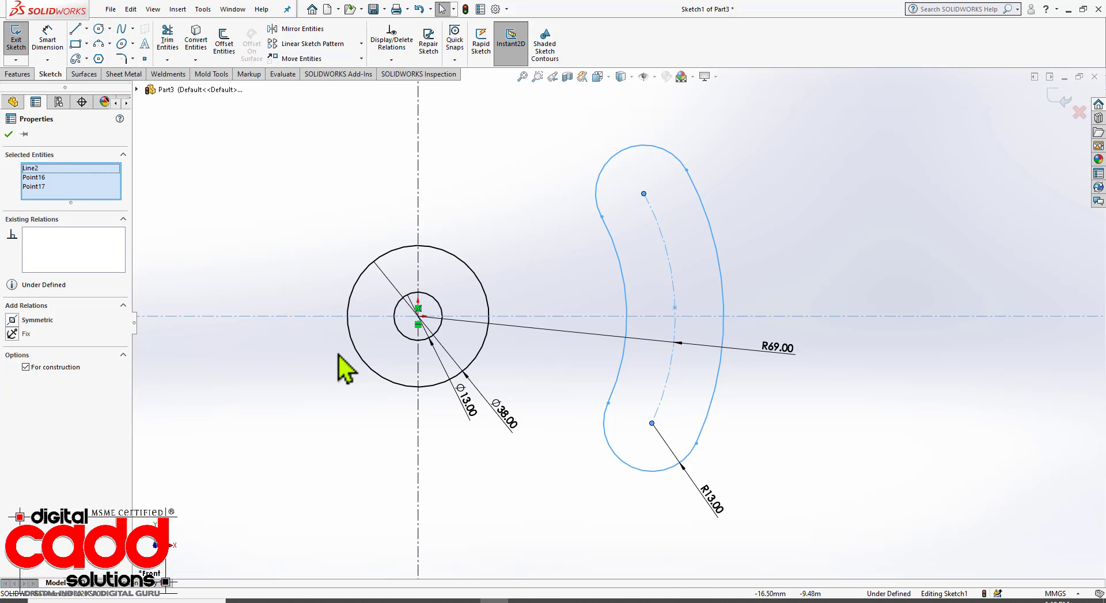
pyautogui.click(12, 320)
pyautogui.click(772, 194)
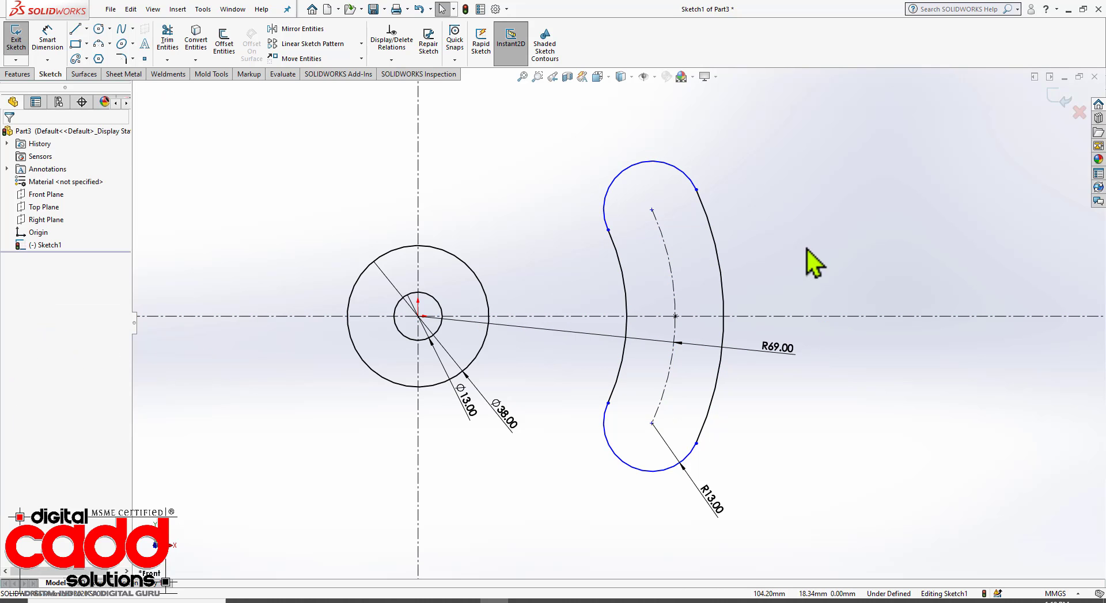
# Check Figure 4-81 in the reference PDF for the slot's angular dimension
pyautogui.click(331, 602)
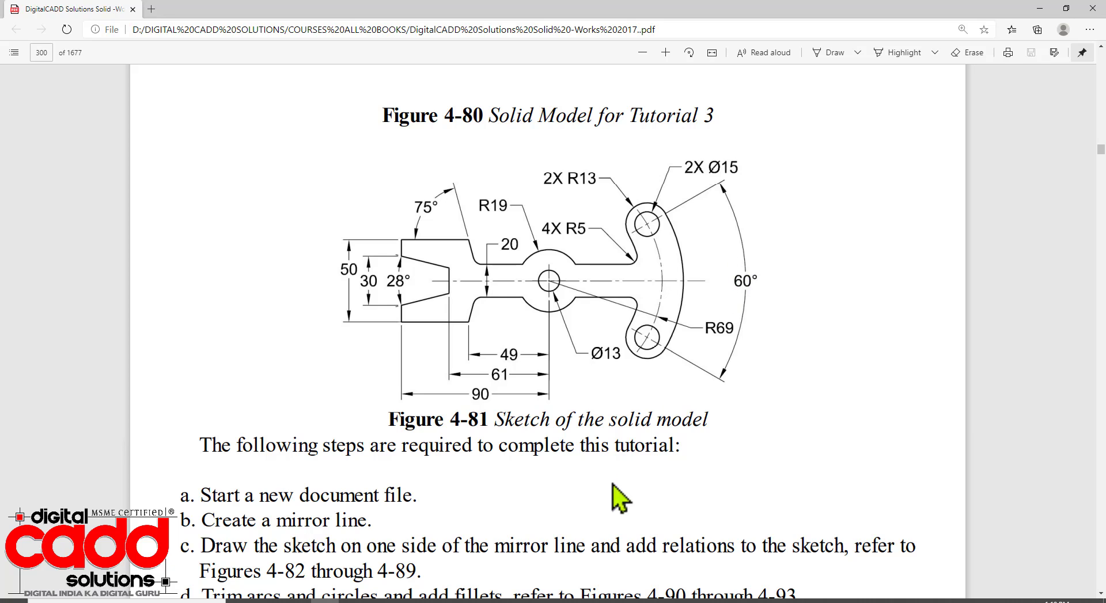
pyautogui.click(494, 602)
pyautogui.scroll(-1, 823, 257)
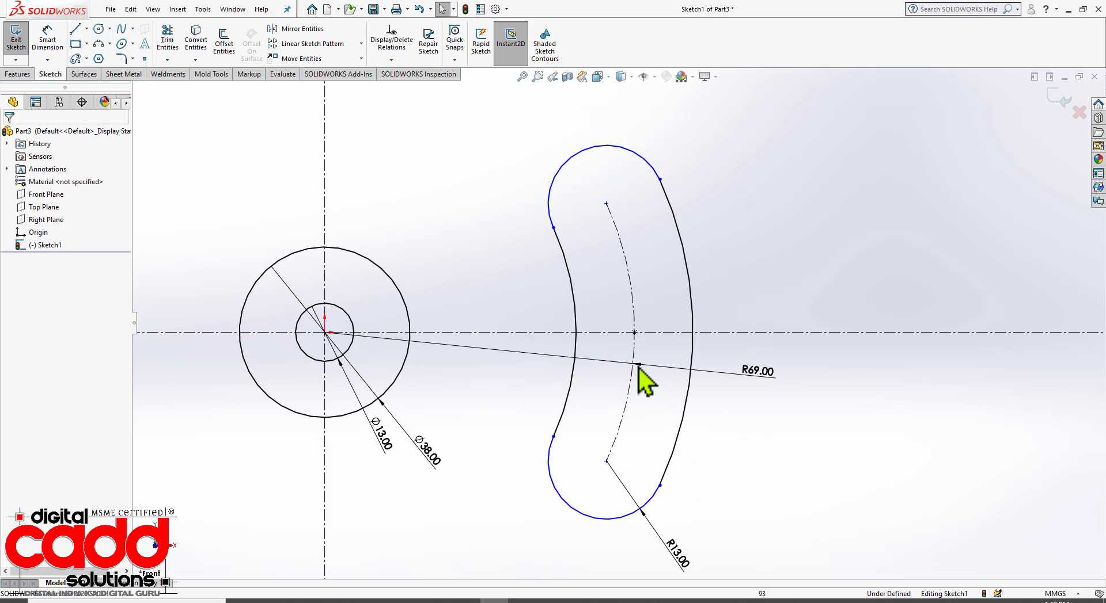
pyautogui.click(52, 42)
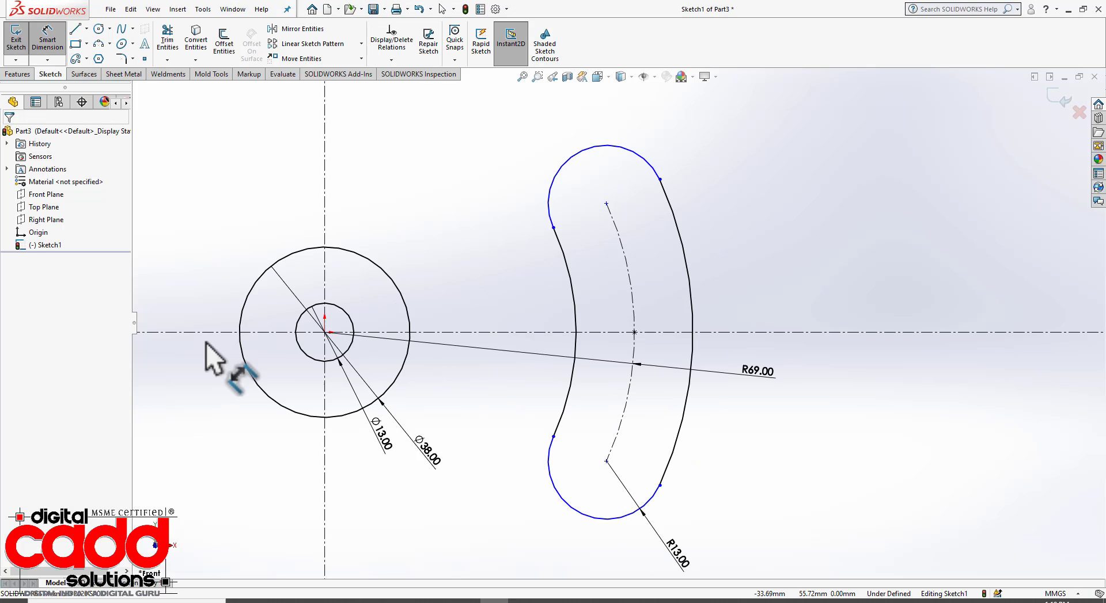
pyautogui.click(606, 461)
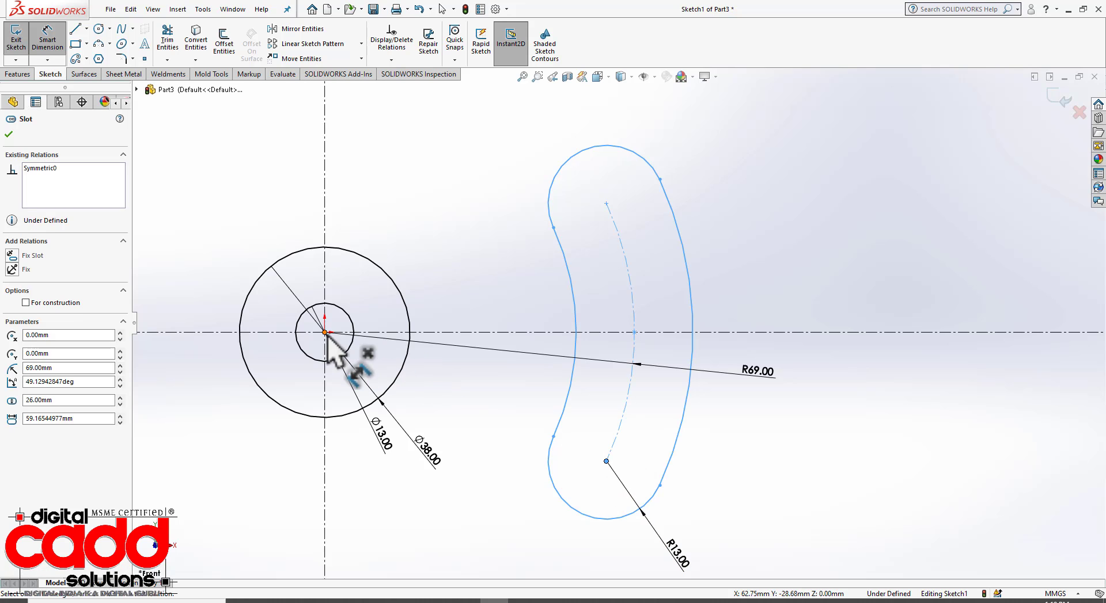
pyautogui.click(325, 332)
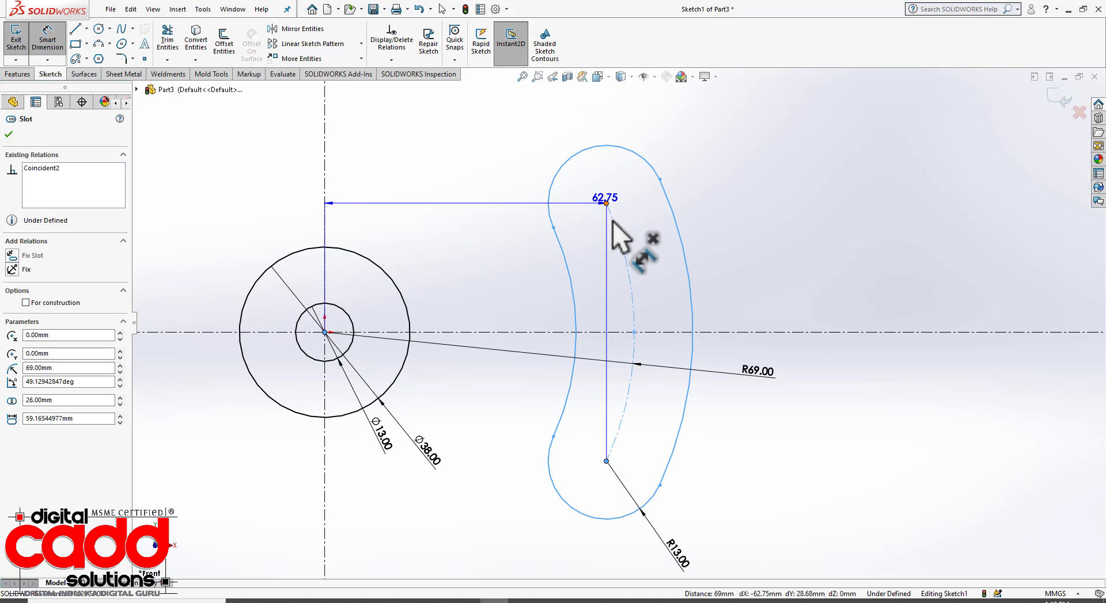
pyautogui.click(606, 203)
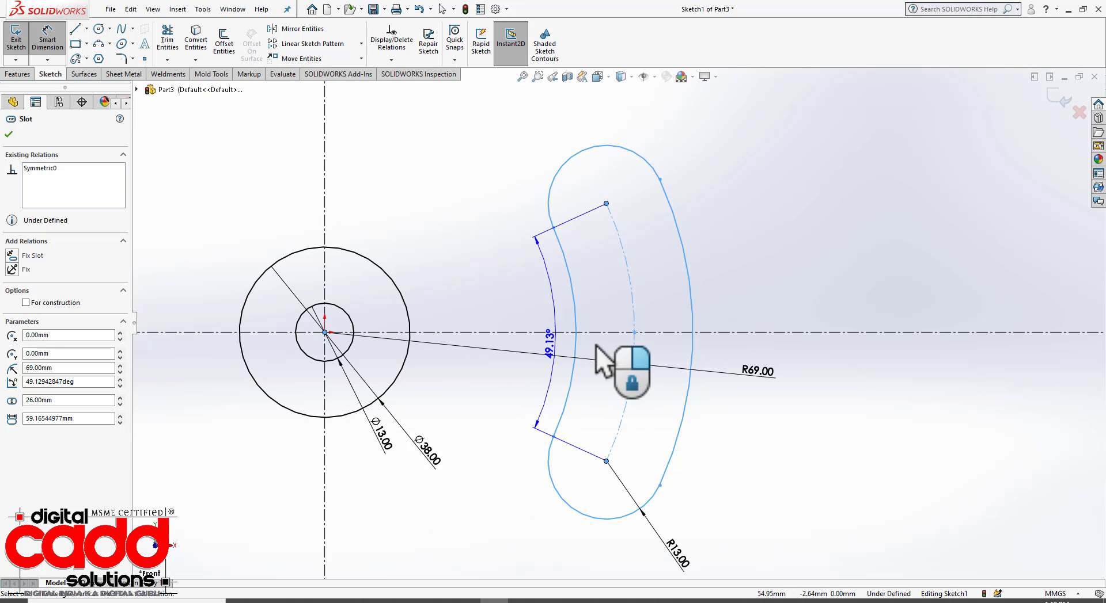
pyautogui.press('Escape')
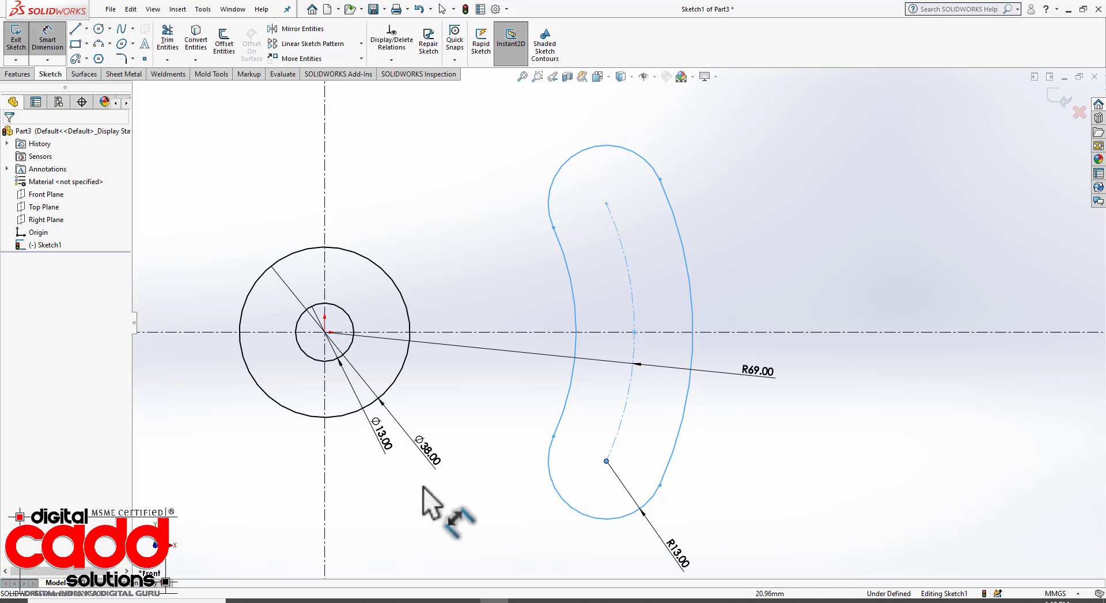
# Dimension the angle between the slot's two end centres about the origin as 60°, checking the value in Figure 4-81
pyautogui.click(324, 333)
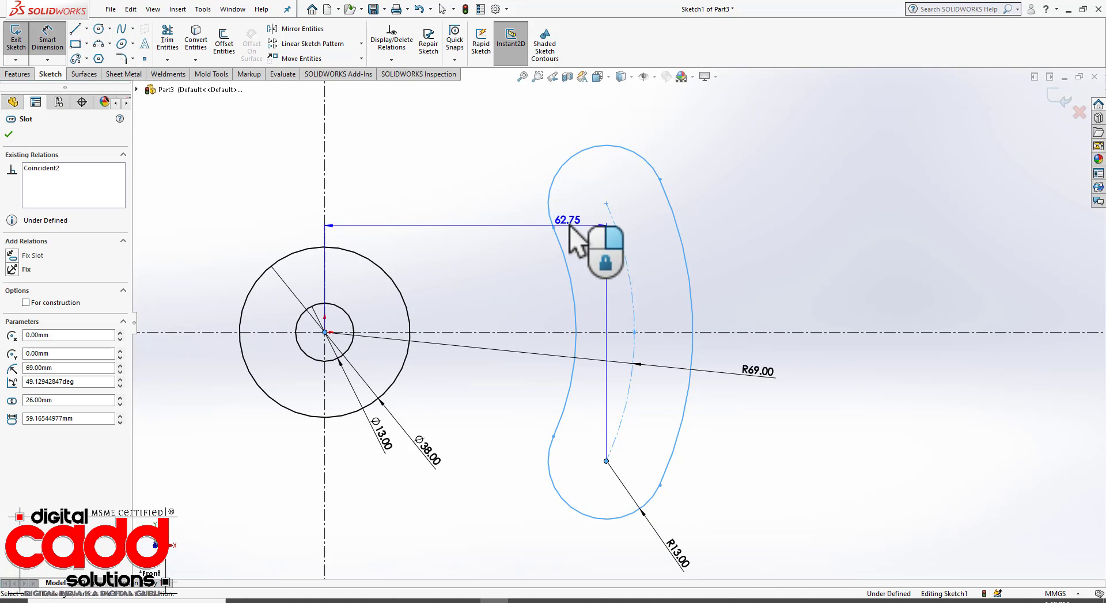
pyautogui.click(608, 205)
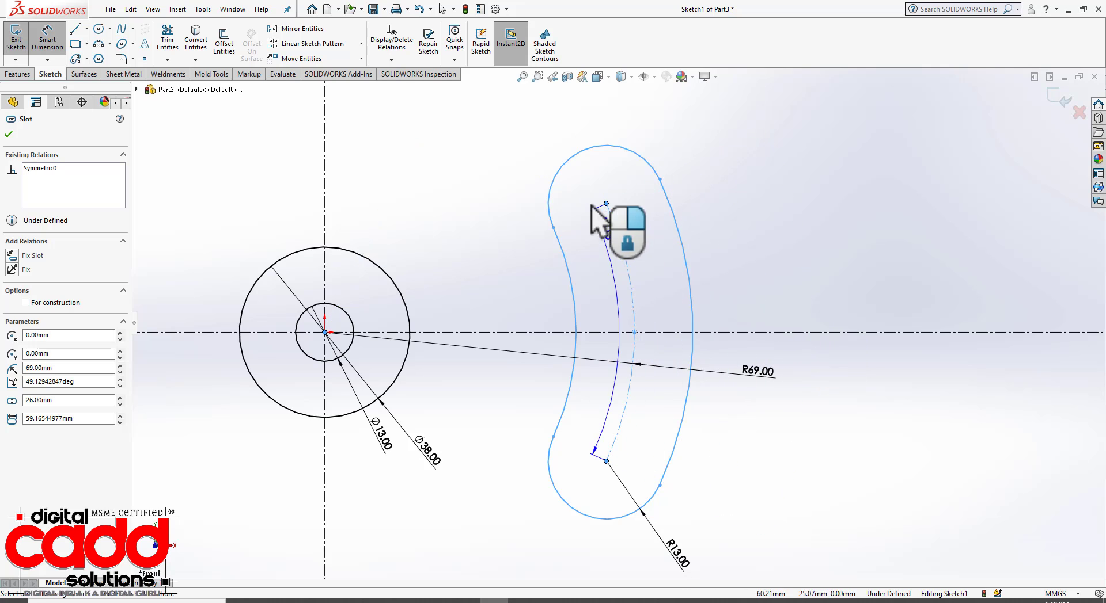
pyautogui.click(778, 302)
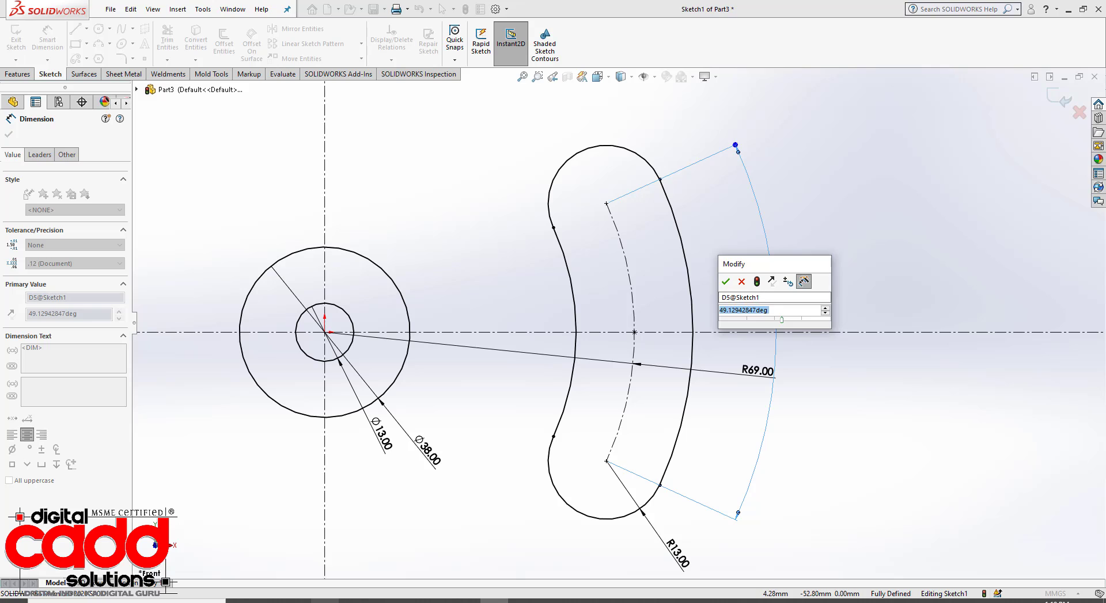
pyautogui.click(324, 602)
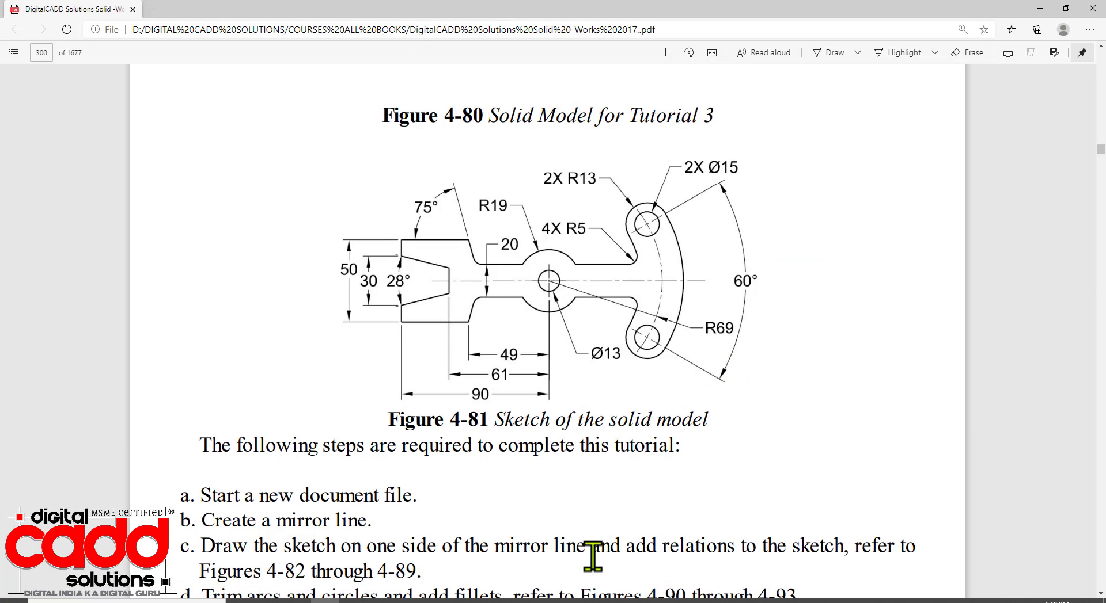
pyautogui.click(494, 601)
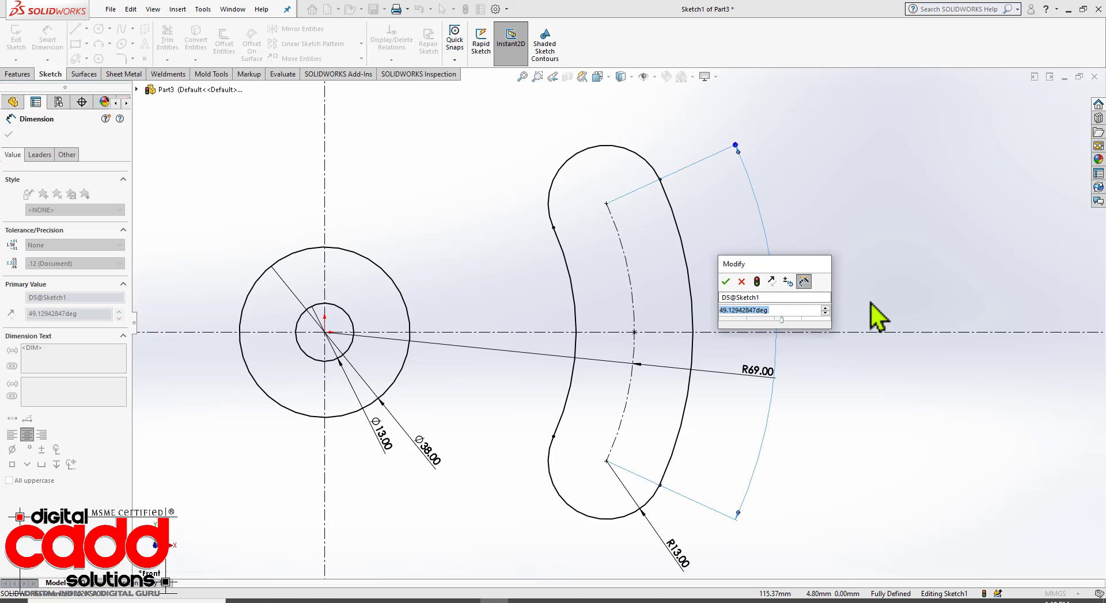
pyautogui.write('60')
pyautogui.press('Return')
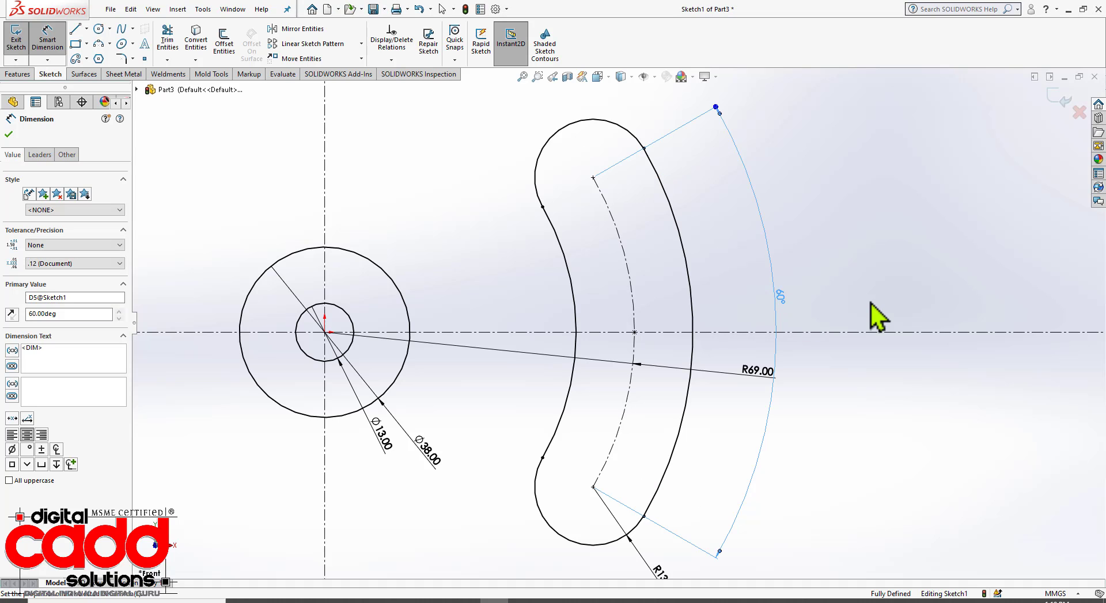
pyautogui.press('Escape')
# Reposition the R69 dimension text outside the slot's 60° dimension arc
pyautogui.scroll(1, 842, 367)
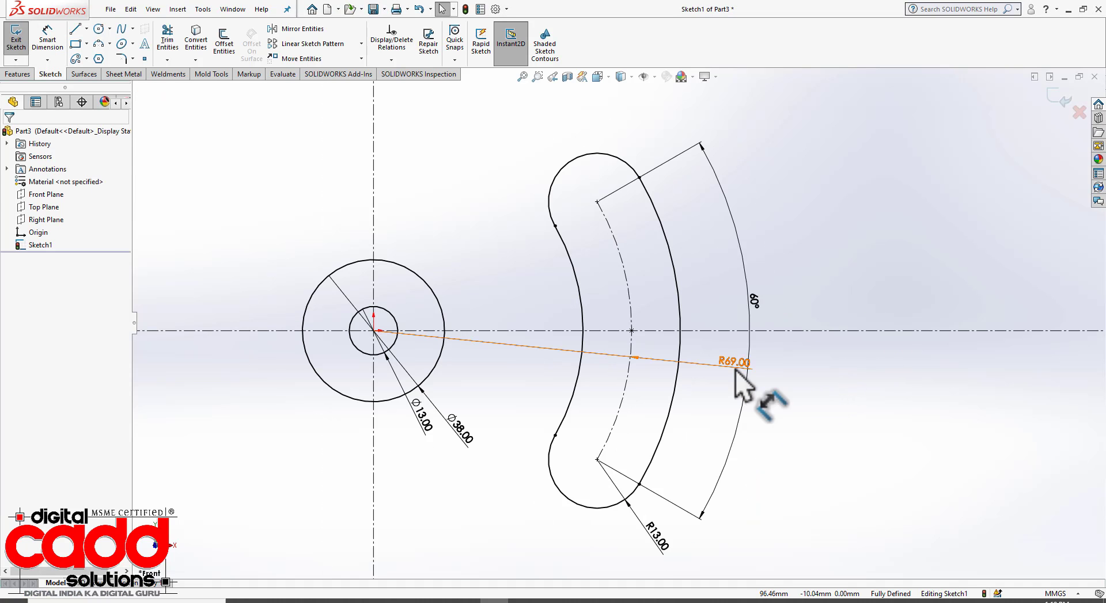
pyautogui.moveTo(737, 369); pyautogui.dragTo(768, 377)
pyautogui.click(823, 442)
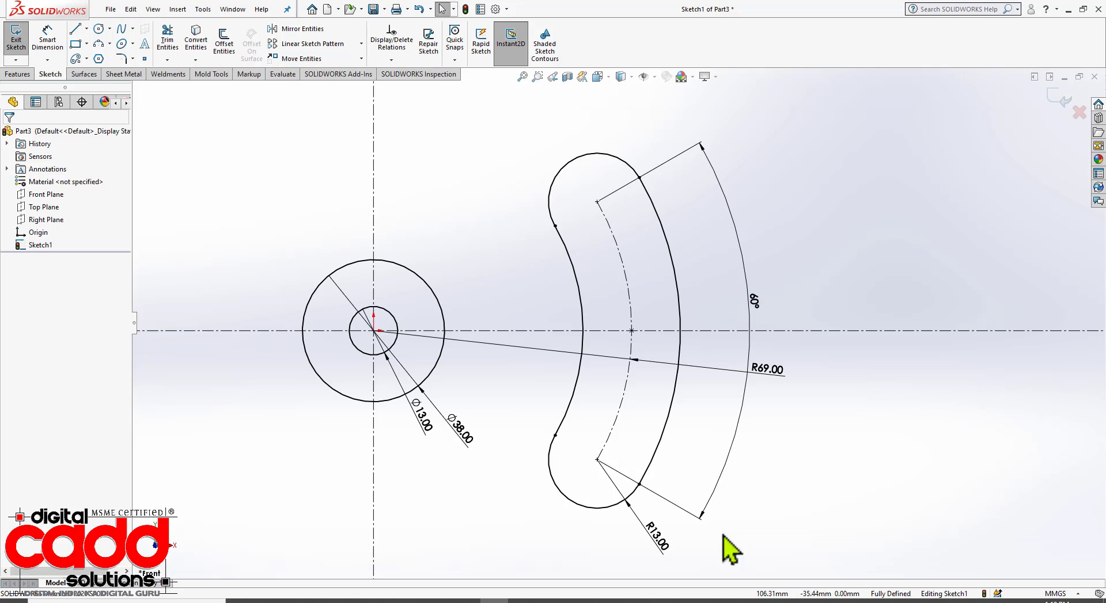
# Check Figure 4-81 for the end holes and sketch a circle about 18.5 mm in diameter on the slot's upper end centre
pyautogui.click(340, 601)
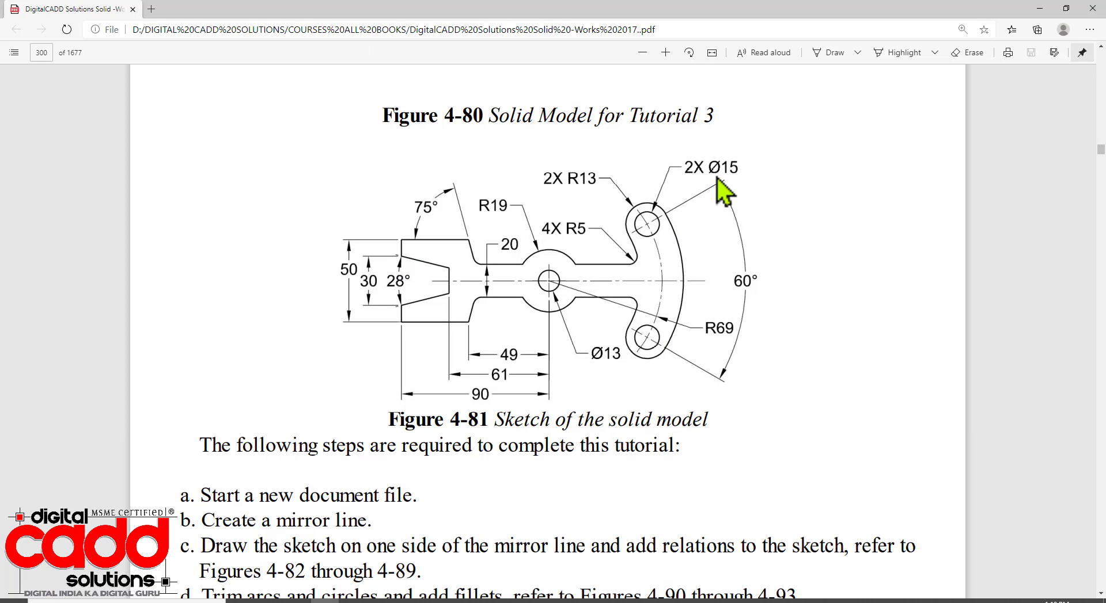
pyautogui.click(494, 601)
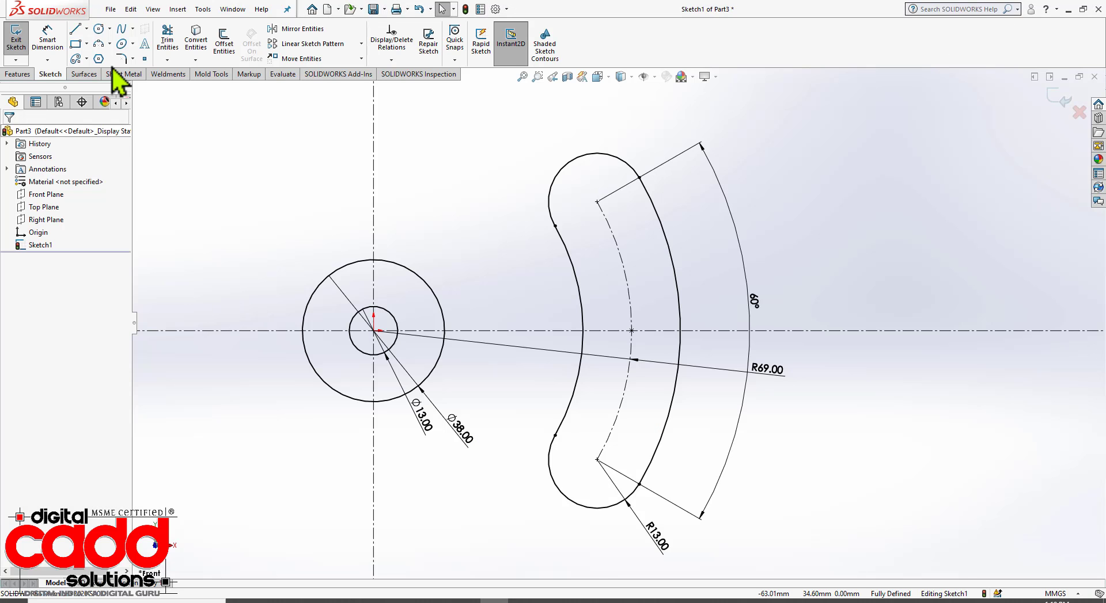
pyautogui.click(98, 30)
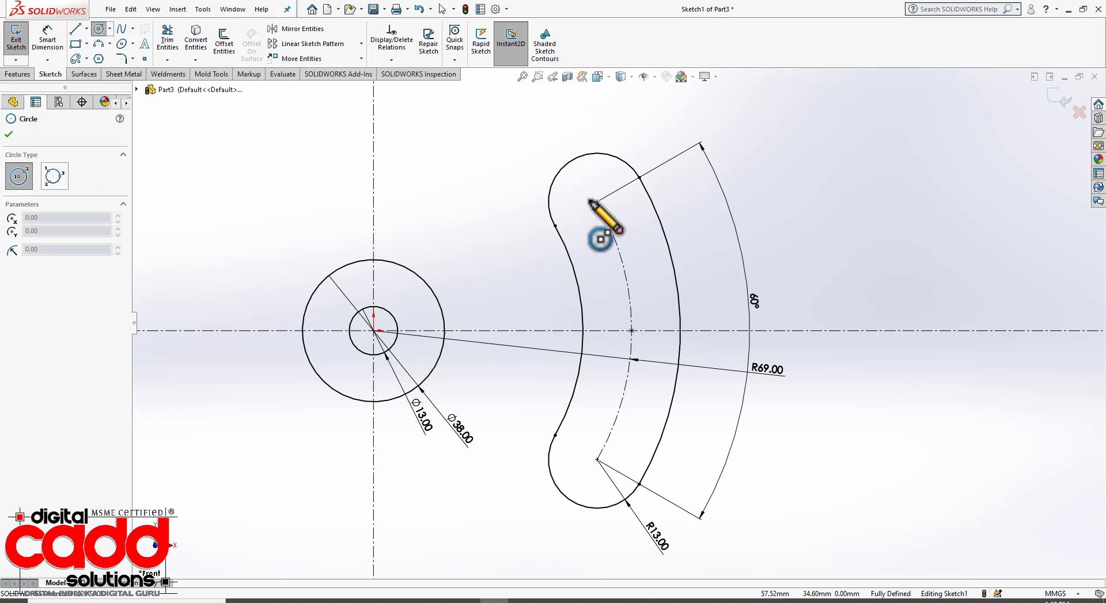
pyautogui.click(614, 232)
# Dimension the diameter of the circle at the slot's upper end as 15 mm
pyautogui.click(51, 40)
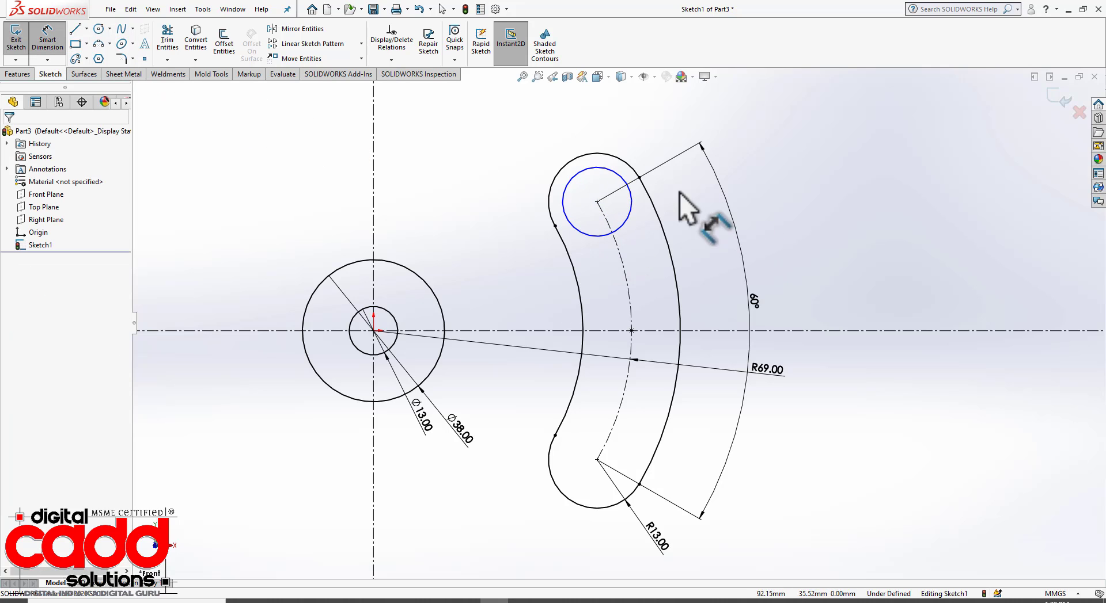
pyautogui.click(617, 174)
pyautogui.click(641, 141)
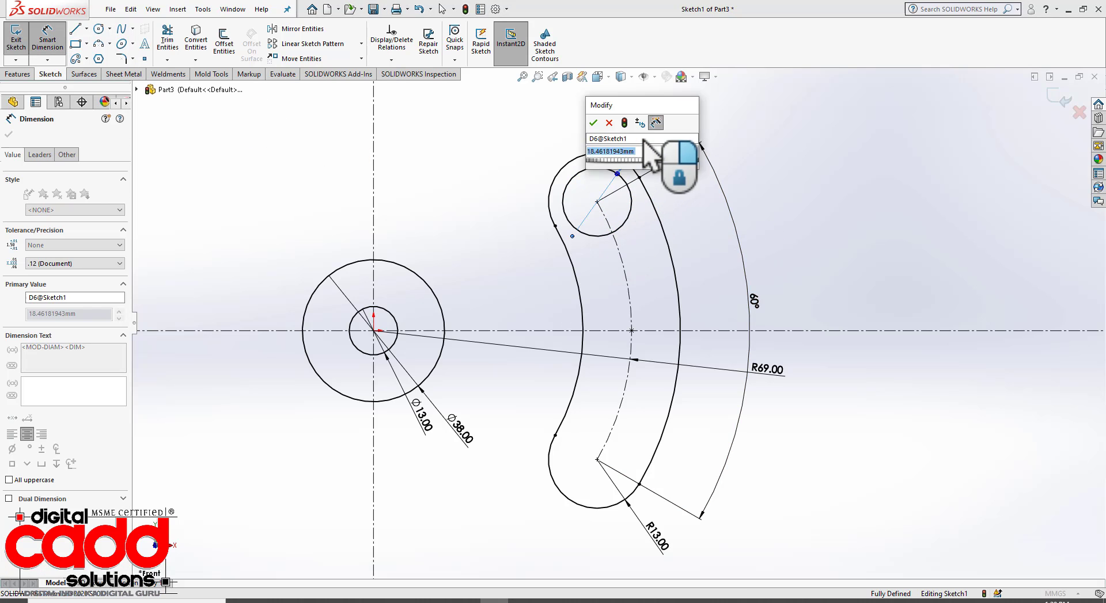
pyautogui.press('Return')
pyautogui.rightClick(644, 151)
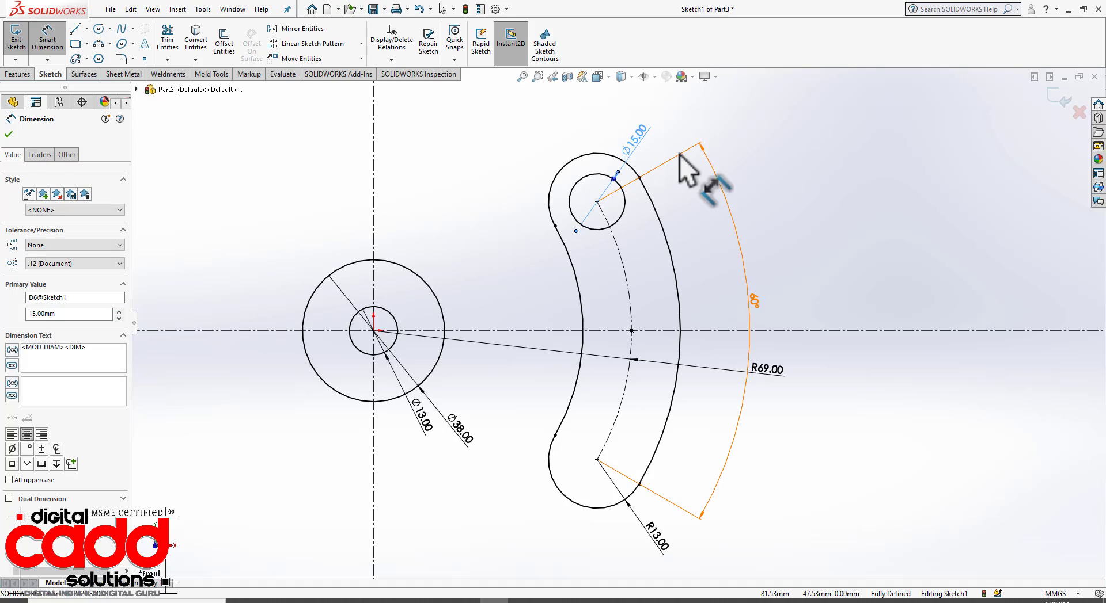
# Mirror the 15 mm circle about the horizontal centreline, keeping the original, to create the hole at the slot's lower end
pyautogui.click(626, 209)
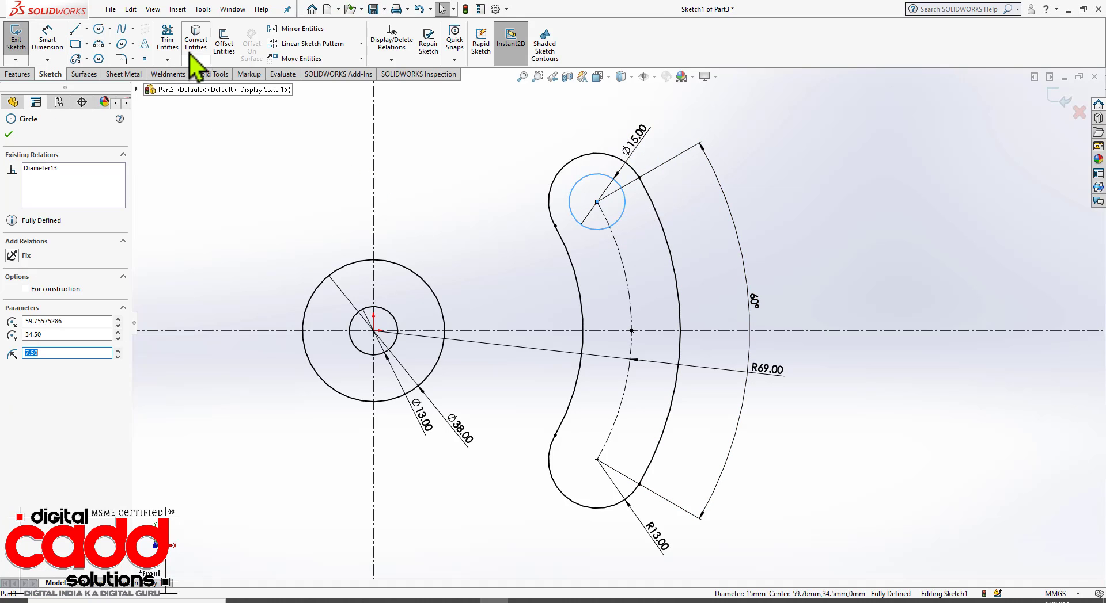
pyautogui.click(292, 32)
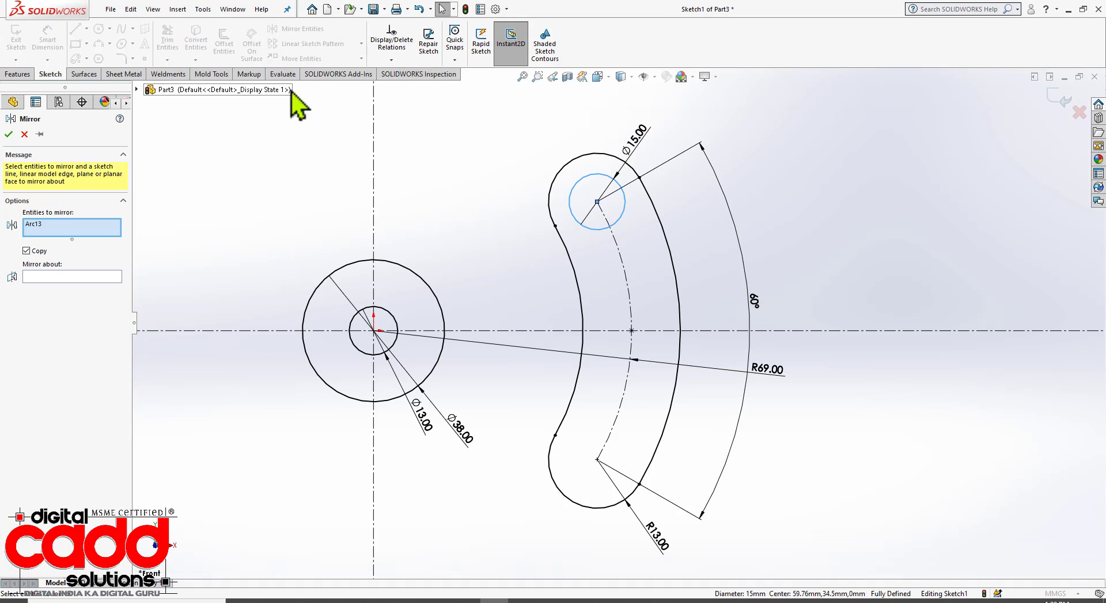
pyautogui.click(98, 277)
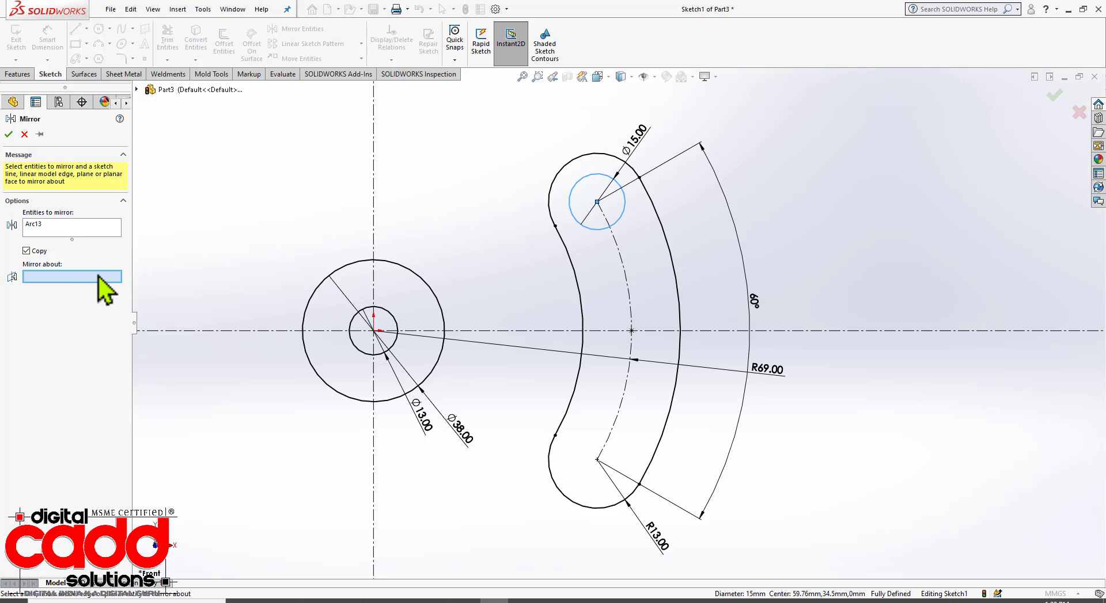
pyautogui.click(551, 331)
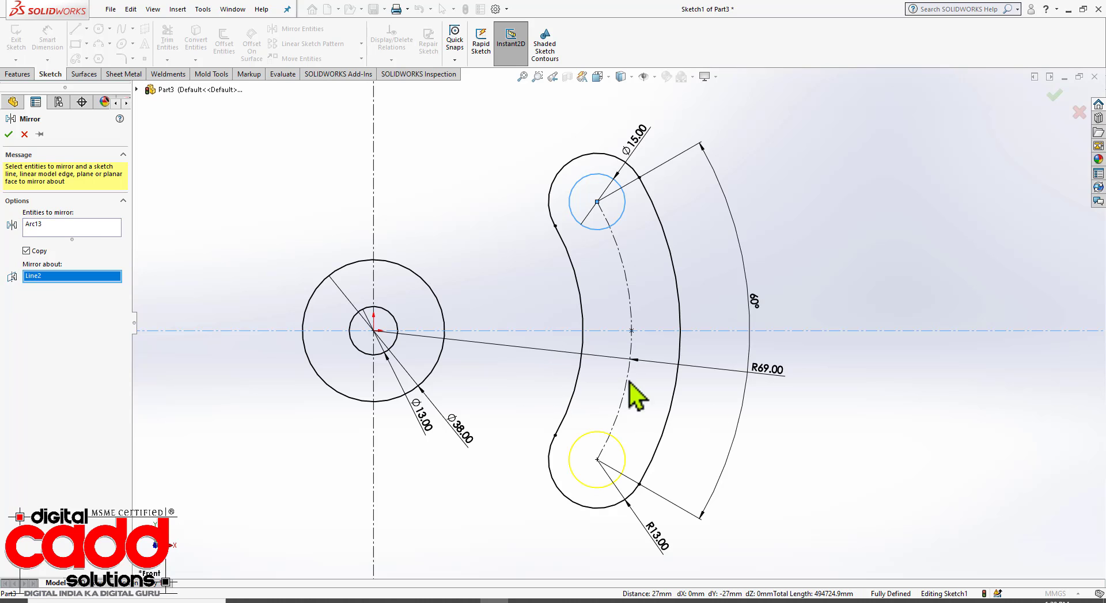
pyautogui.click(9, 135)
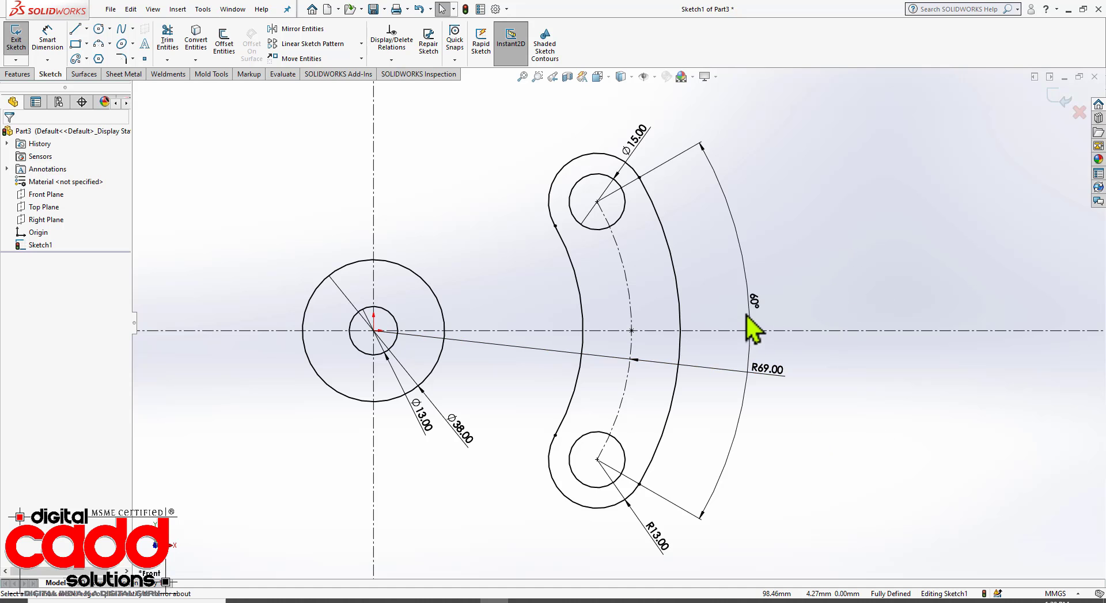
# Move the slot's 60° angular dimension farther out, past the R69 dimension text
pyautogui.moveTo(747, 316); pyautogui.dragTo(796, 369)
pyautogui.scroll(2, 918, 432)
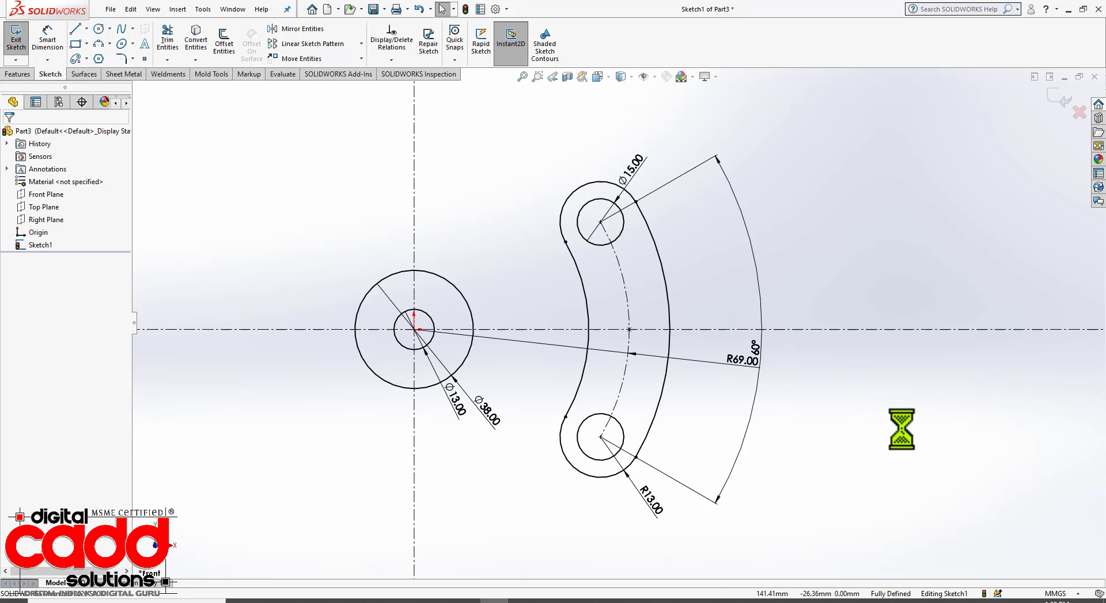
pyautogui.scroll(2, 486, 320)
# Check Figure 4-81 and sketch the arm's upper outline: horizontal about 9 mm above the centreline, upward slope, horizontal at about 34 mm, short vertical, inward slope
pyautogui.scroll(-3, 450, 296)
pyautogui.scroll(-3, 729, 385)
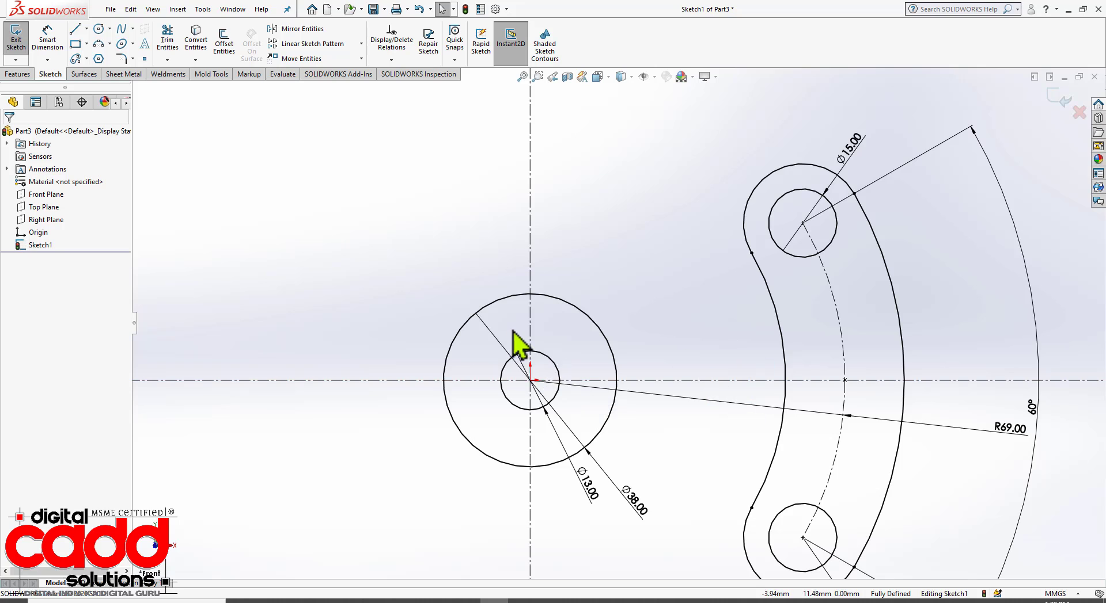
pyautogui.scroll(2, 622, 346)
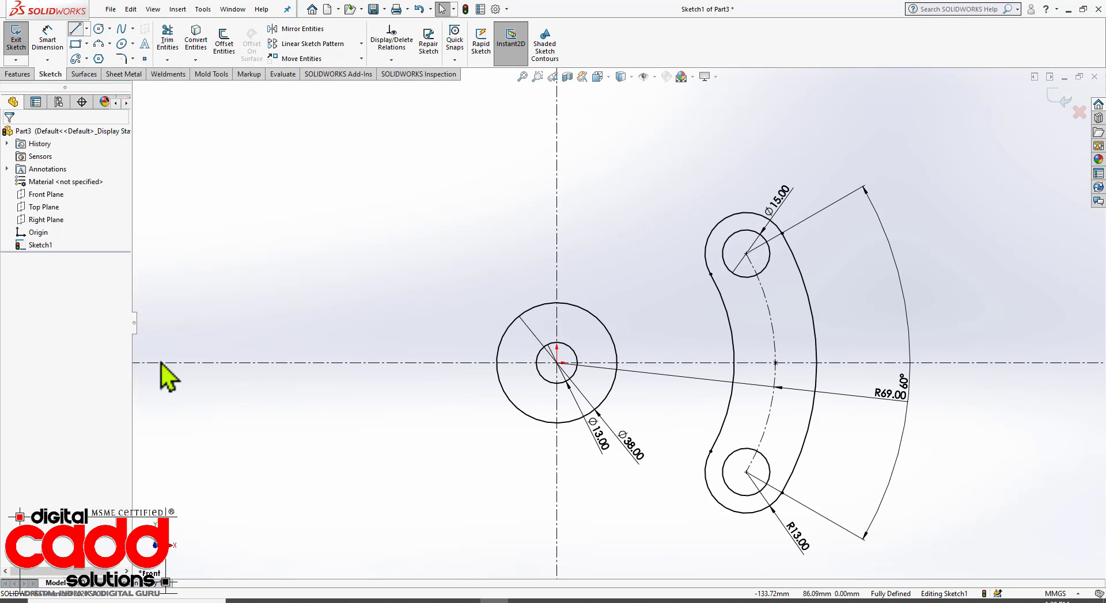
pyautogui.press('l')
pyautogui.click(295, 602)
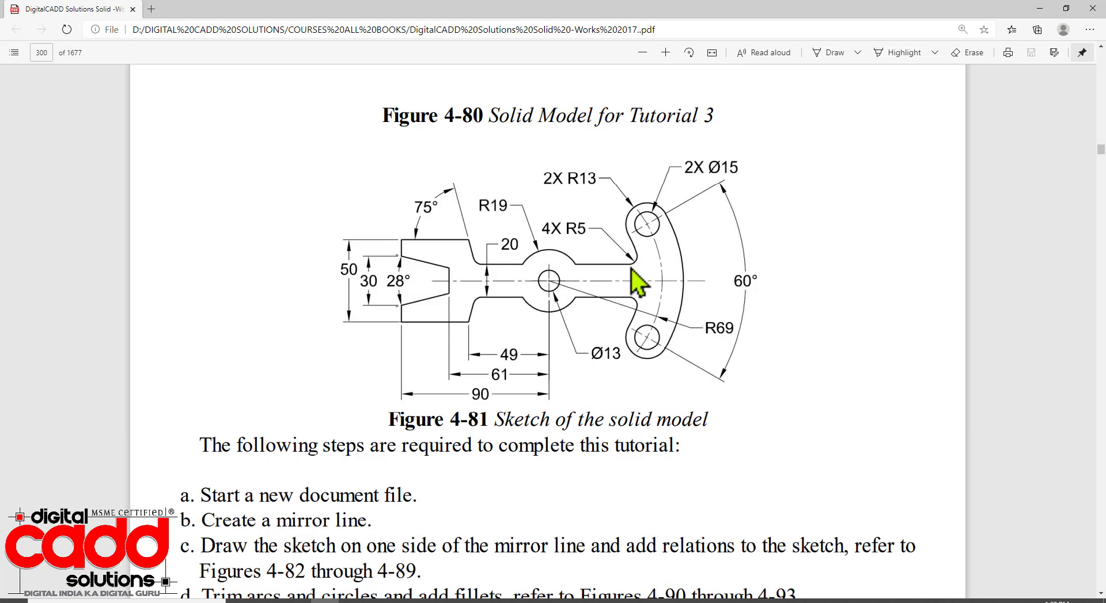
pyautogui.click(494, 601)
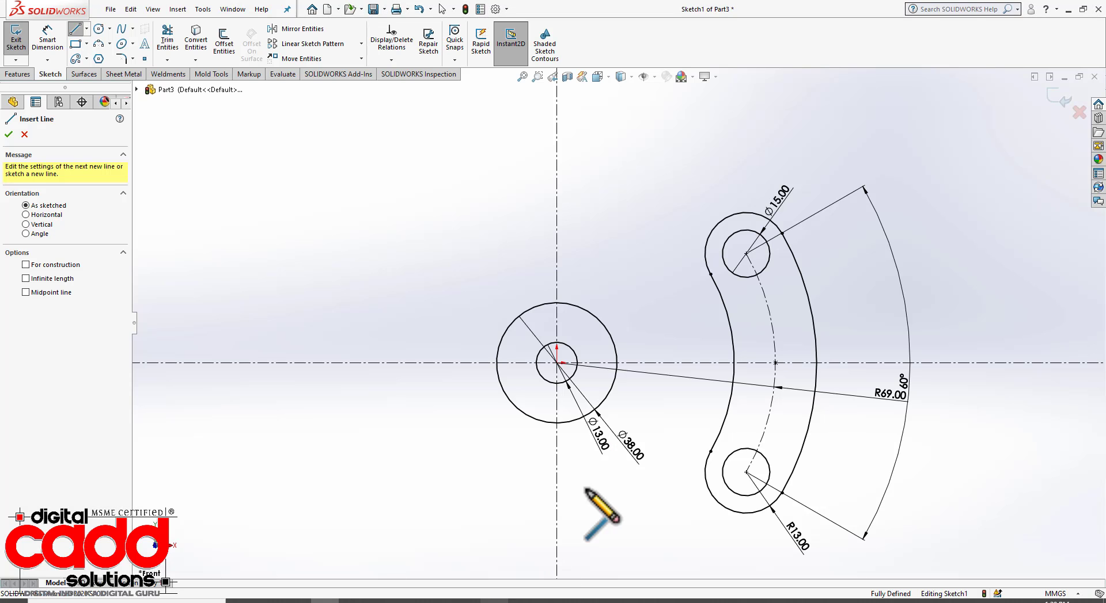
pyautogui.click(752, 333)
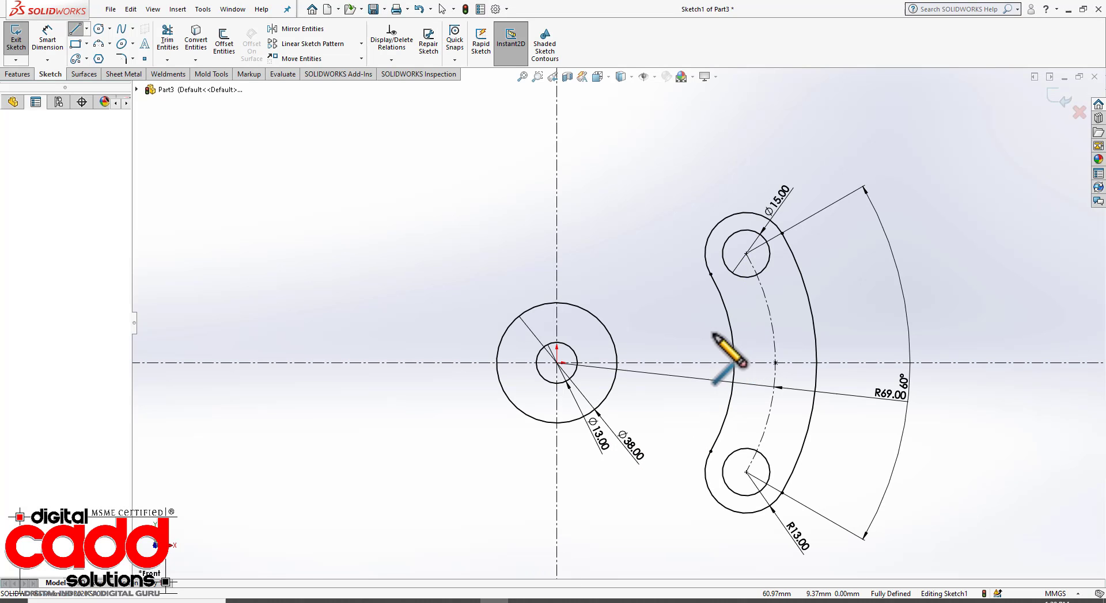
pyautogui.click(452, 333)
pyautogui.click(419, 254)
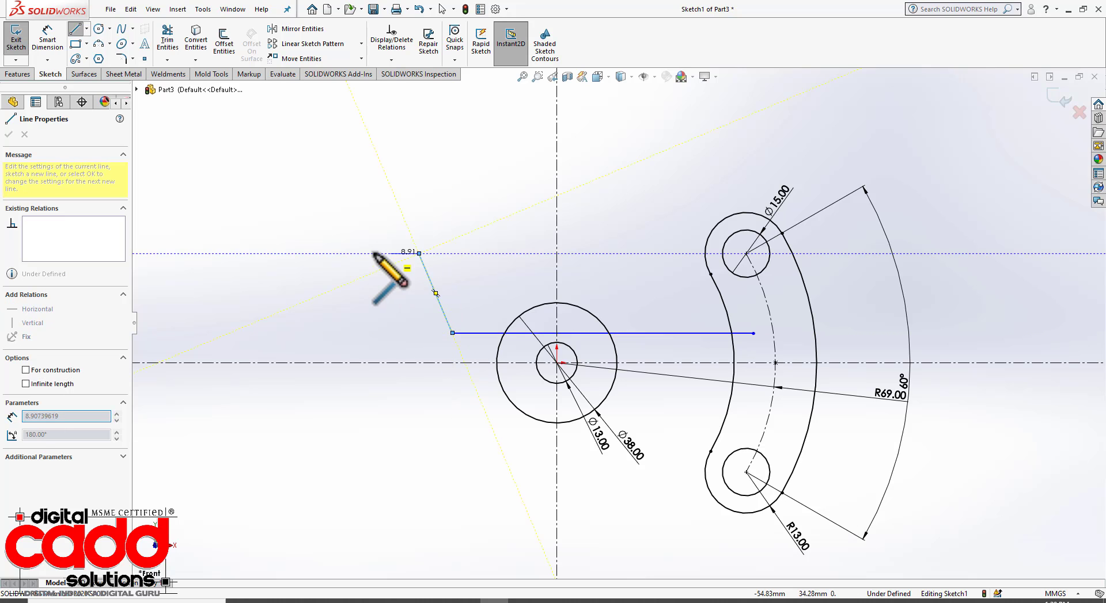
pyautogui.click(314, 253)
pyautogui.click(314, 282)
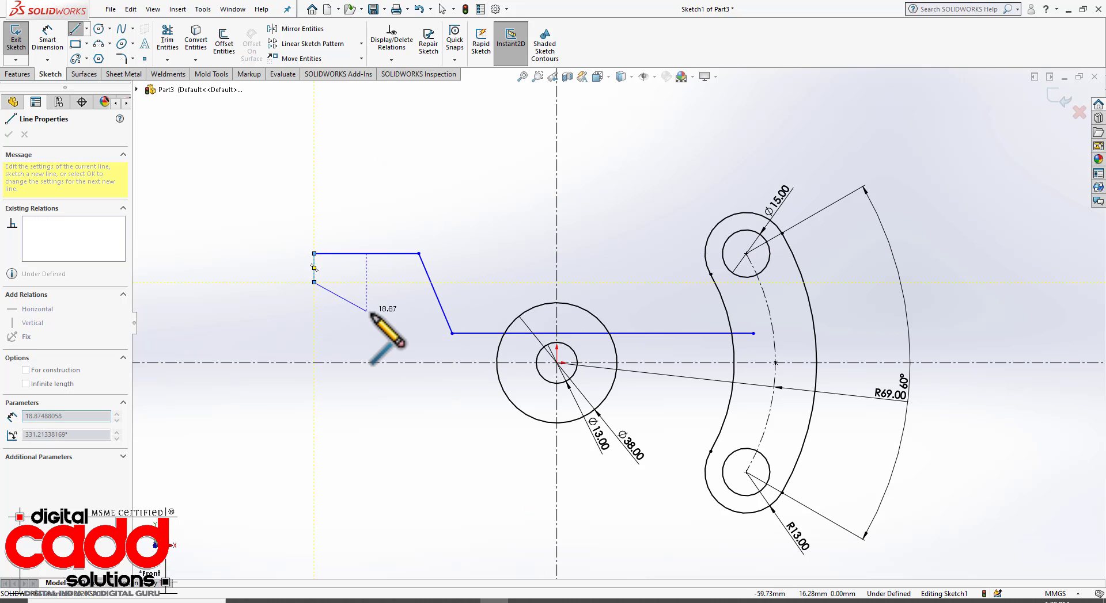
pyautogui.click(378, 317)
pyautogui.press('Escape')
# Mirror the five lines of the arm's upper outline about the horizontal centreline, keeping the originals, to create the lower outline
pyautogui.moveTo(472, 205); pyautogui.dragTo(280, 351)
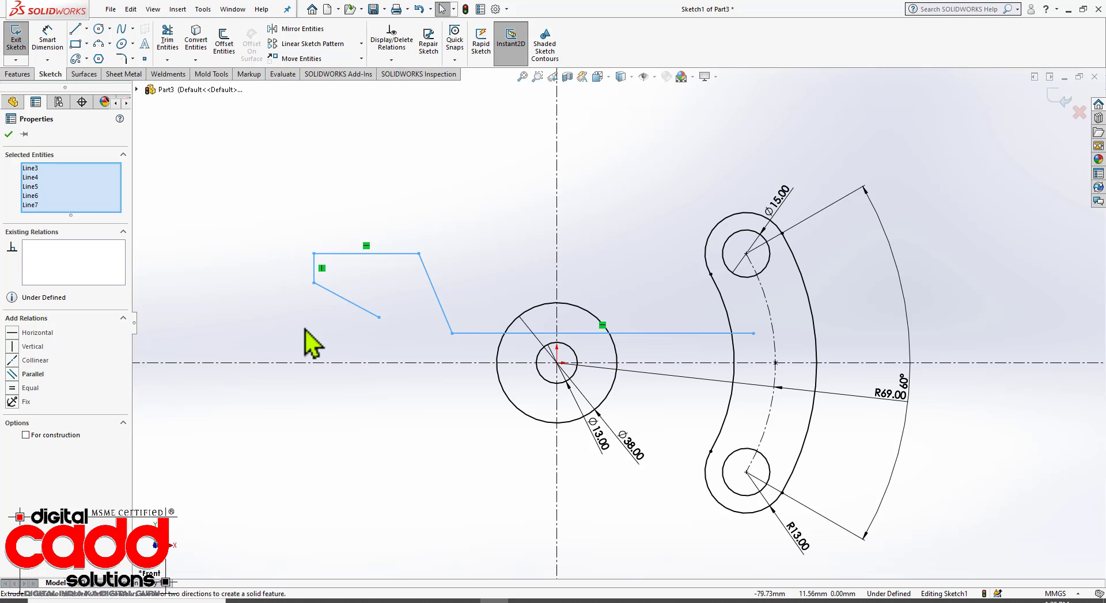
pyautogui.click(302, 29)
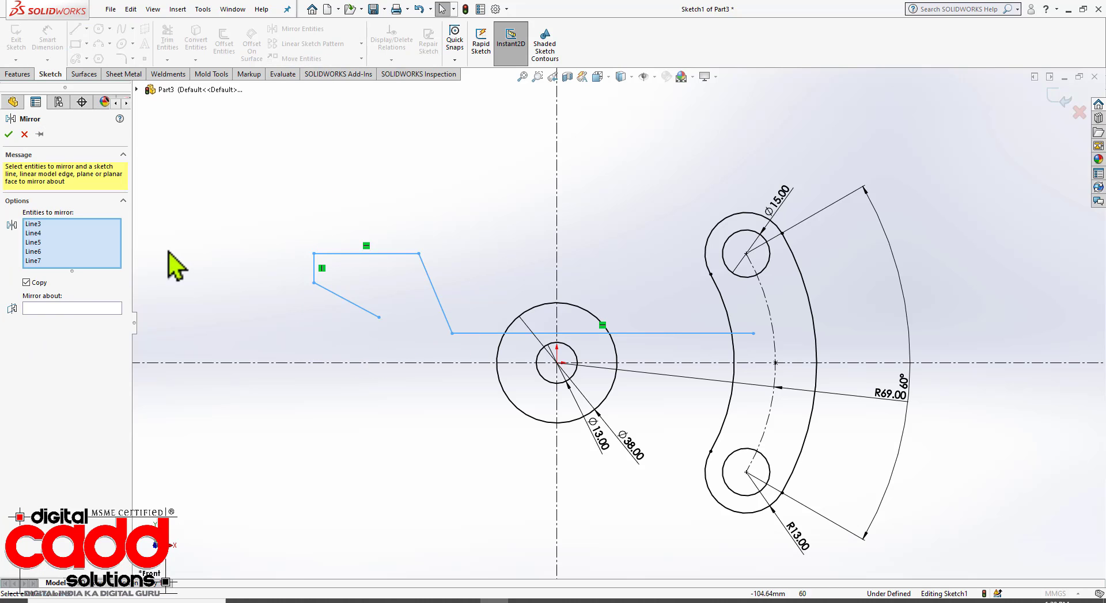
pyautogui.click(72, 309)
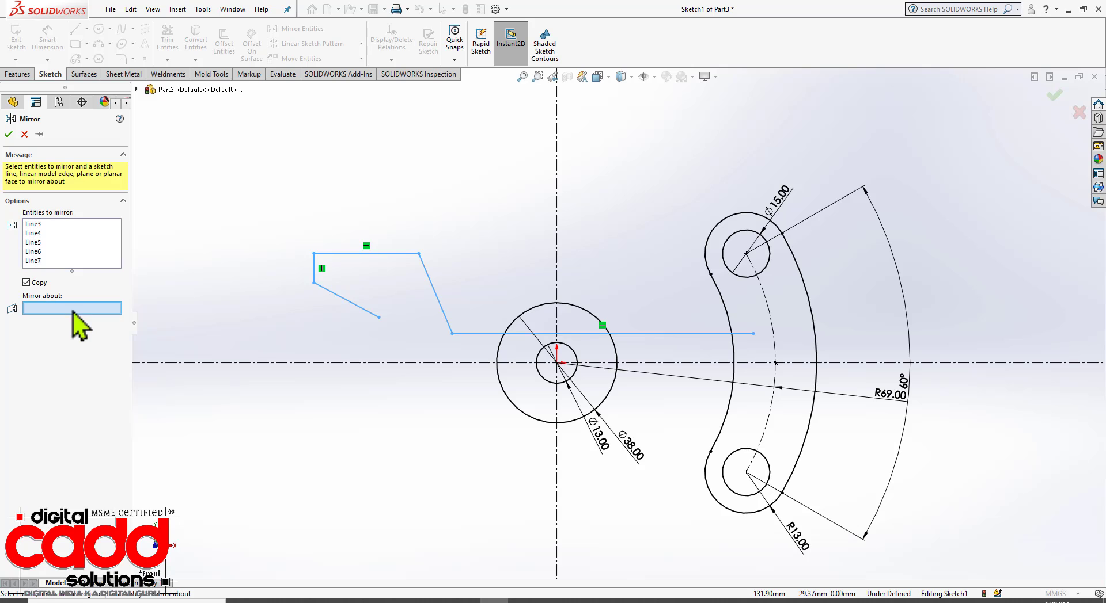
pyautogui.click(326, 364)
pyautogui.click(9, 135)
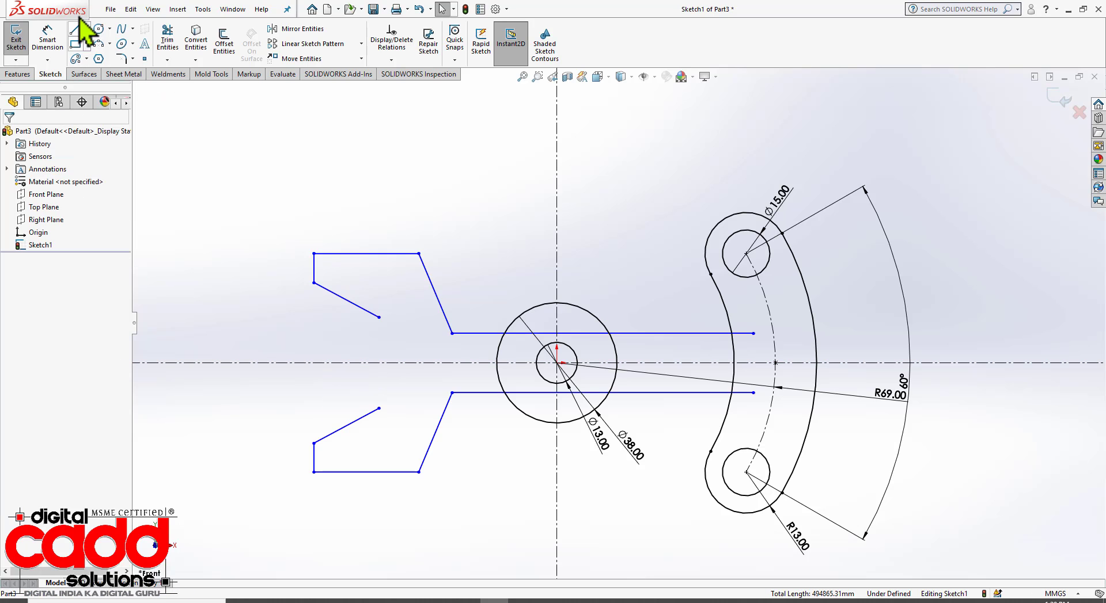
# Sketch a vertical line joining the inner ends of the upper and lower sloping notch edges
pyautogui.click(75, 29)
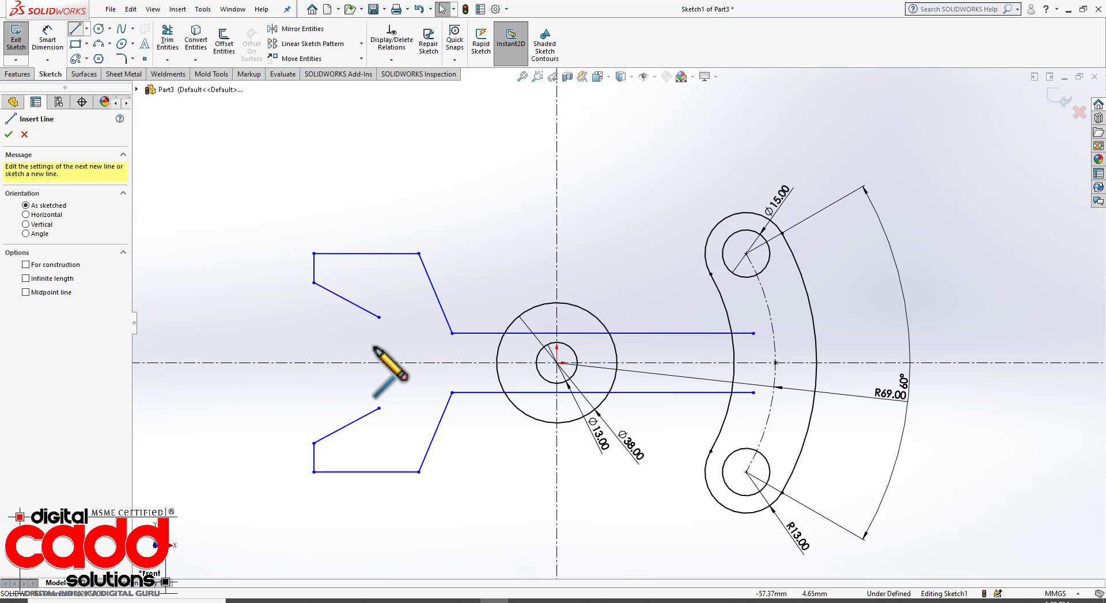
pyautogui.click(378, 317)
pyautogui.click(378, 408)
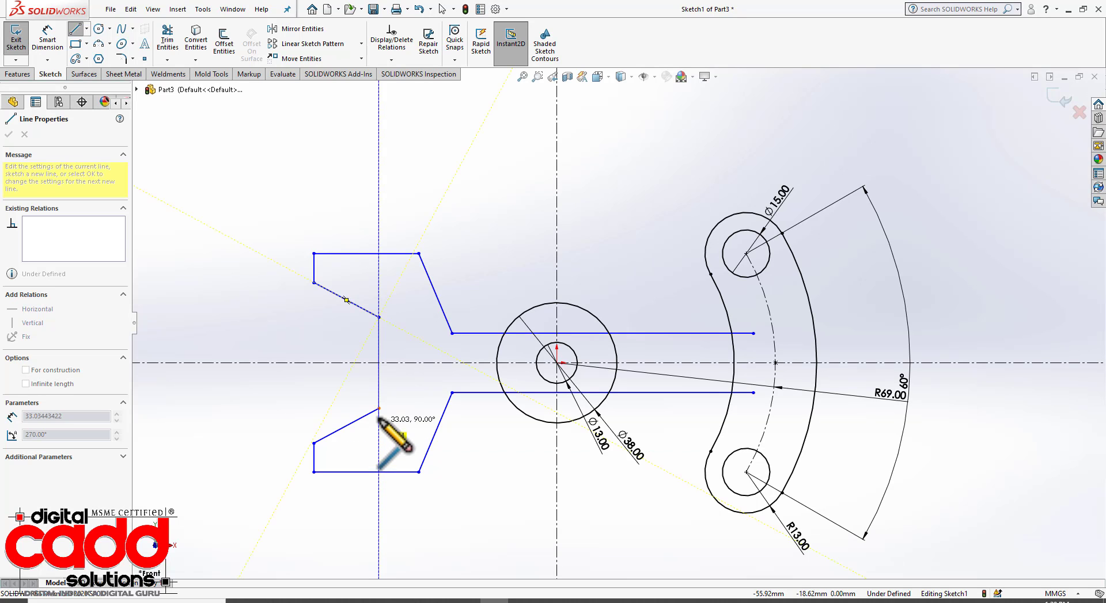
pyautogui.press('Escape')
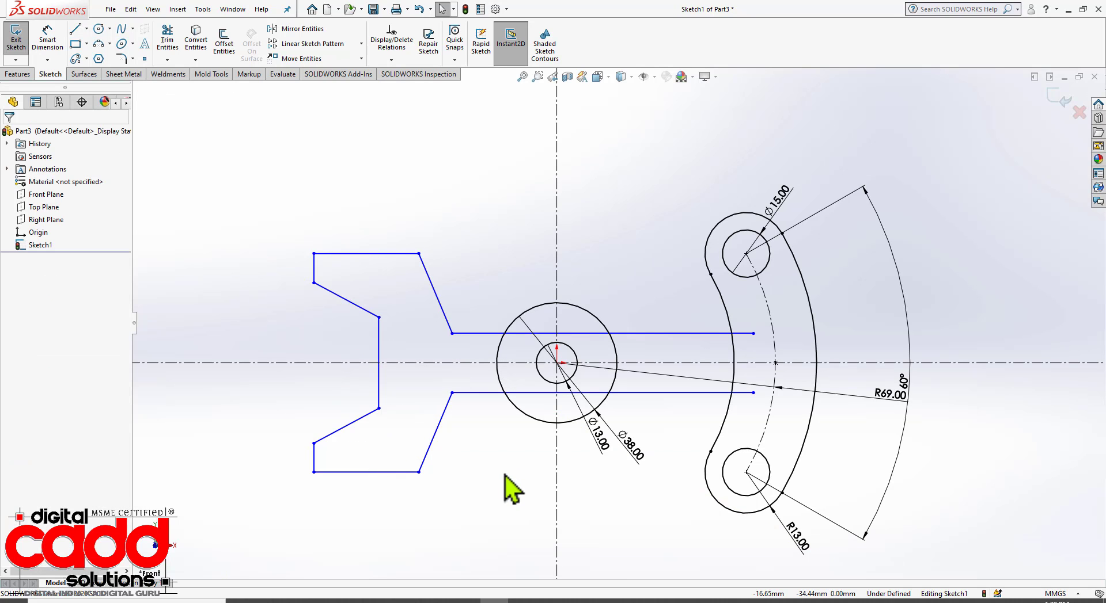
# Check Figure 4-81 and dimension the distance between the arm's two long horizontal lines as 20 mm
pyautogui.click(47, 37)
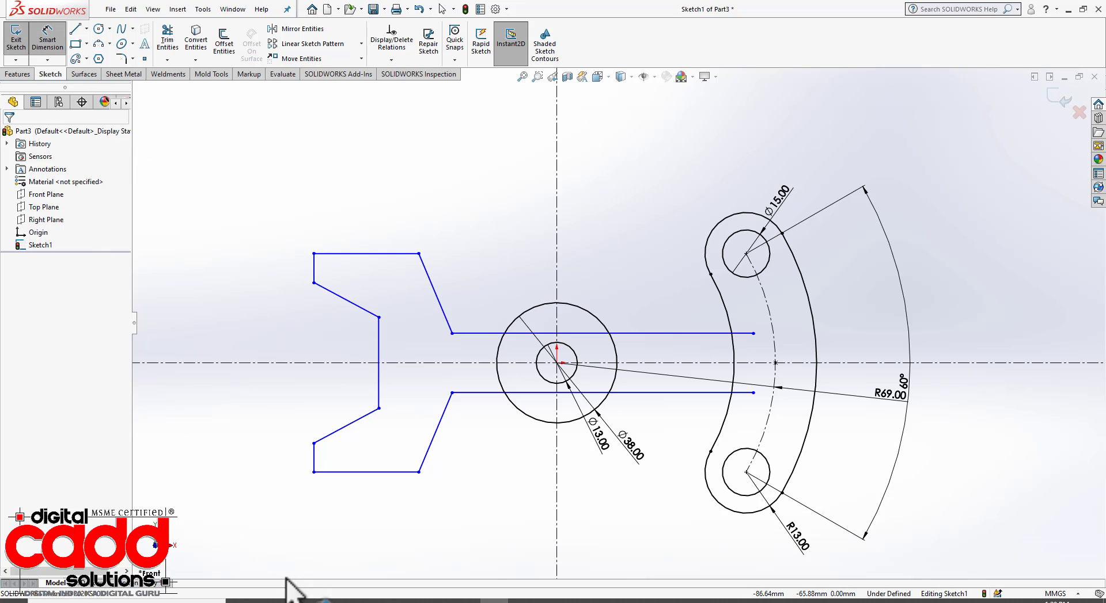
pyautogui.click(324, 601)
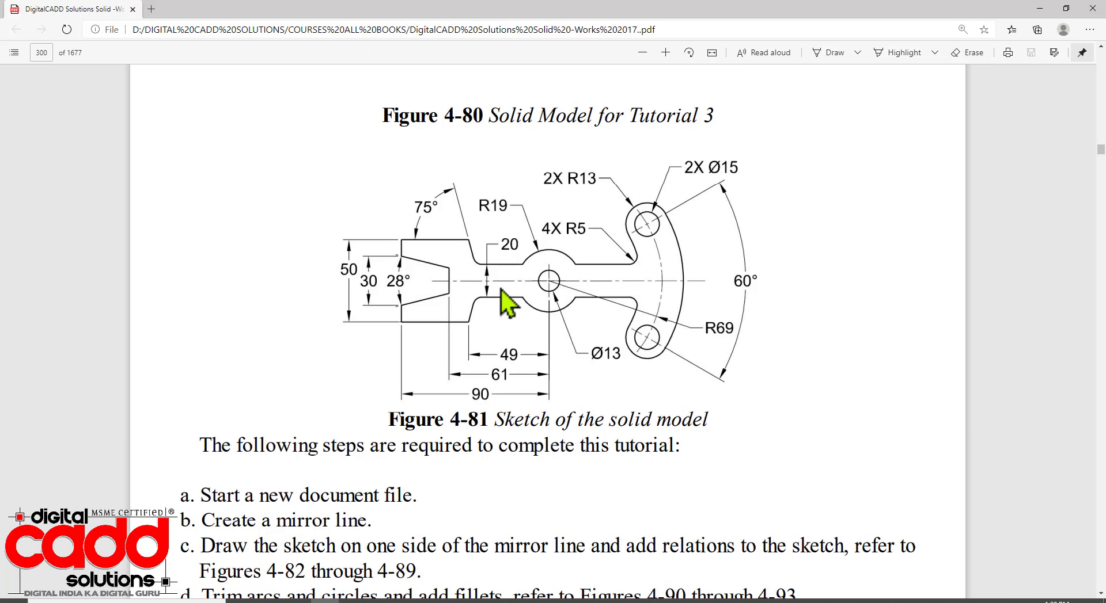
pyautogui.hotkey('alt', 'Tab')
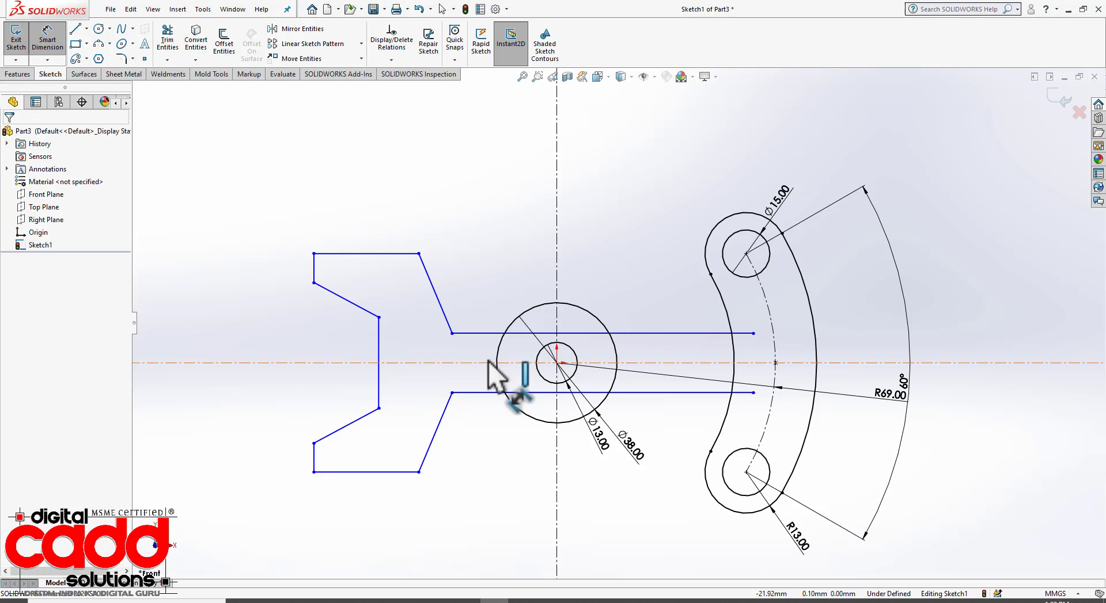
pyautogui.click(491, 333)
pyautogui.click(486, 393)
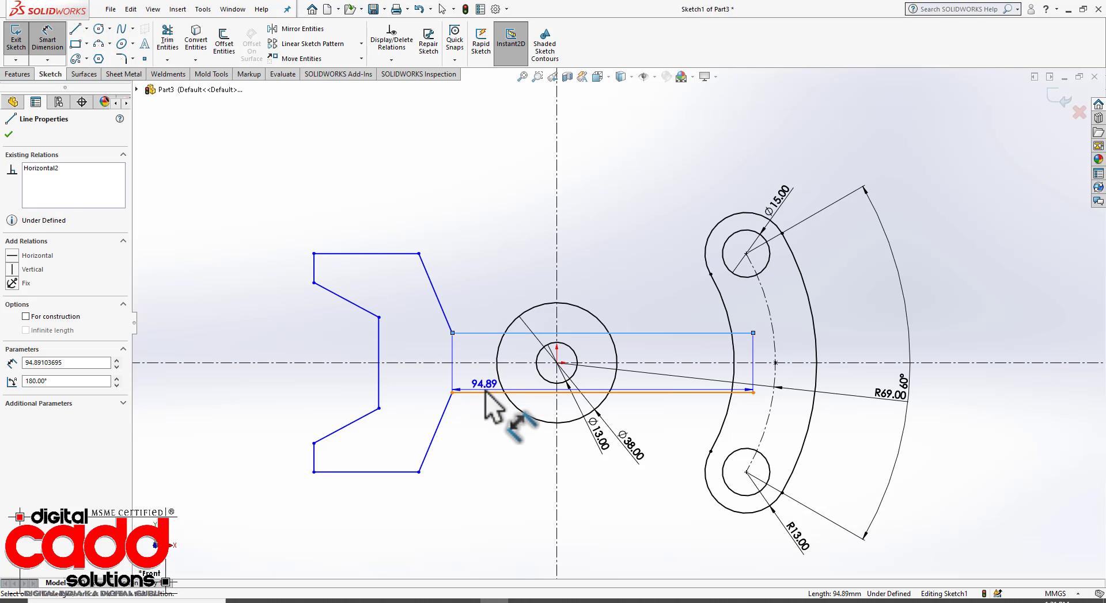
pyautogui.click(480, 444)
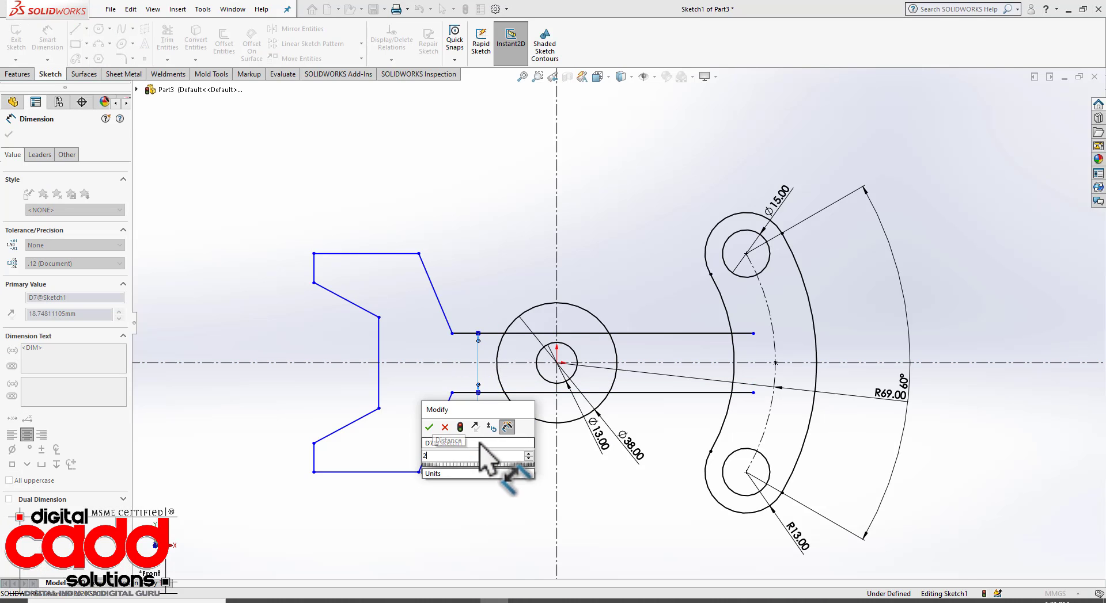
pyautogui.write('20')
pyautogui.press('Return')
pyautogui.press('Escape')
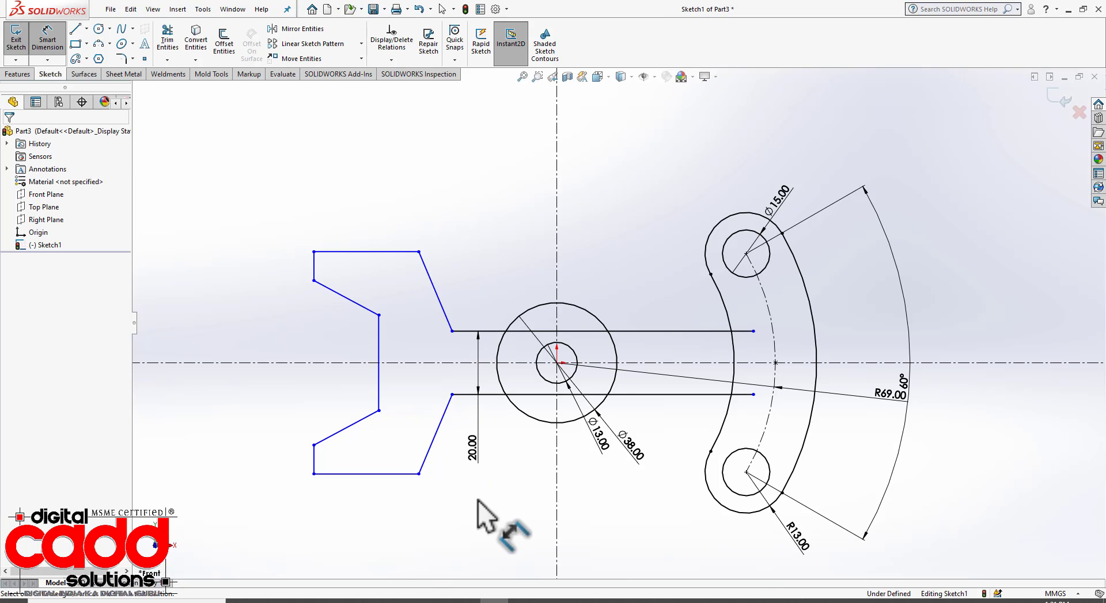
# Check Figure 4-81 and dimension the head's lower inner corner 49 mm from the vertical centreline
pyautogui.click(329, 602)
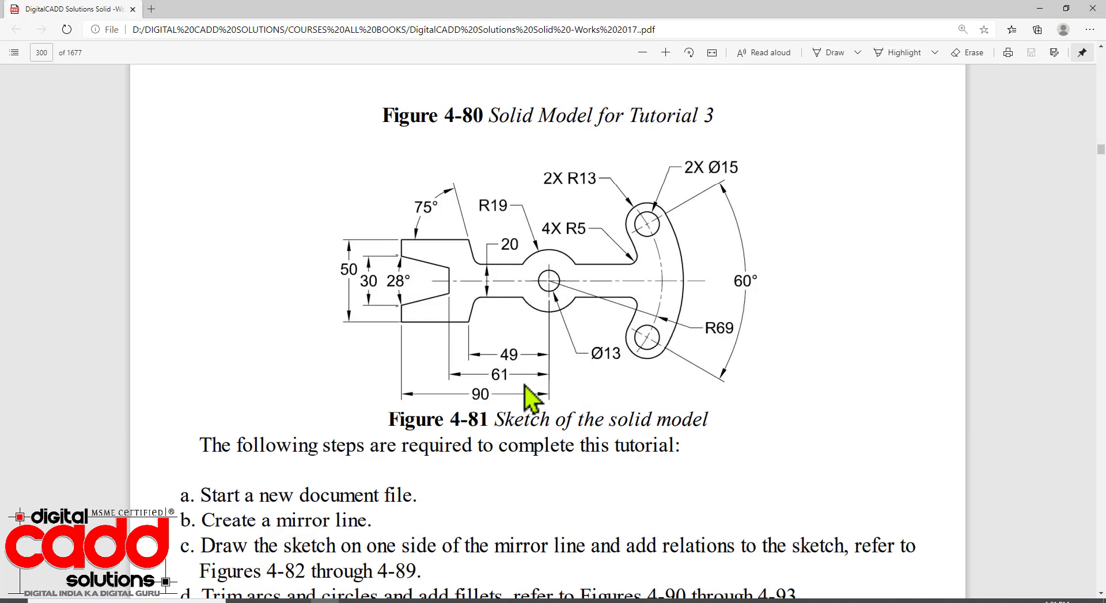
pyautogui.click(494, 602)
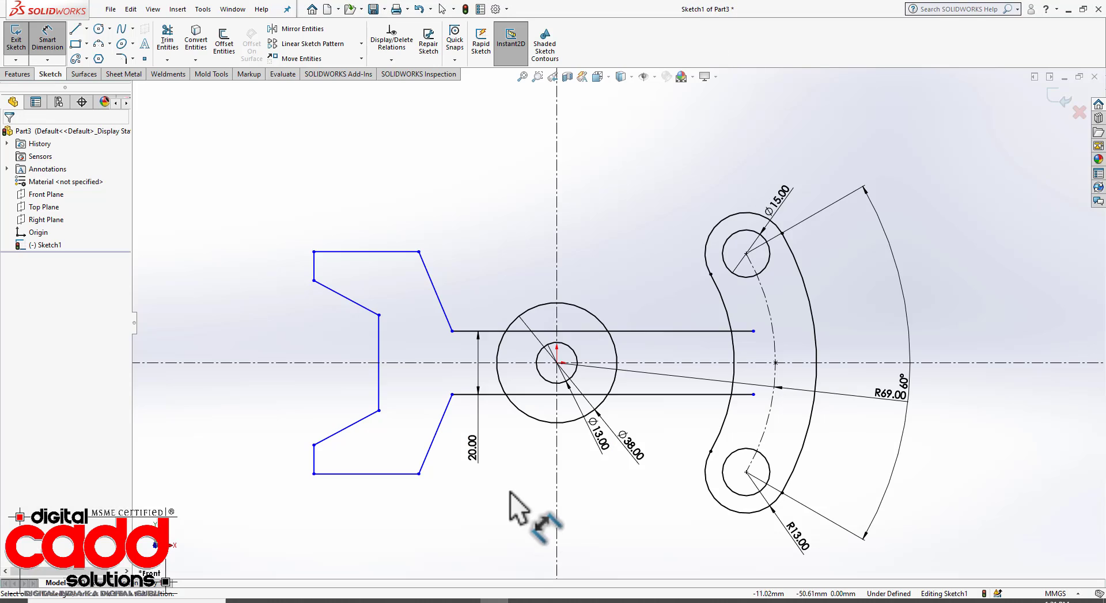
pyautogui.click(520, 486)
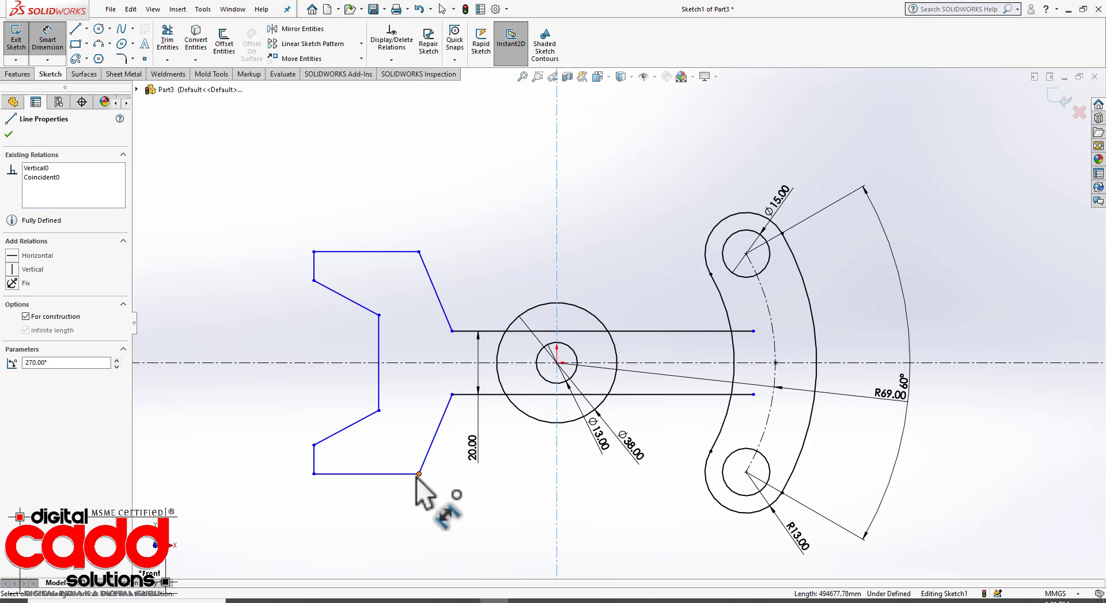
pyautogui.click(420, 474)
pyautogui.click(484, 516)
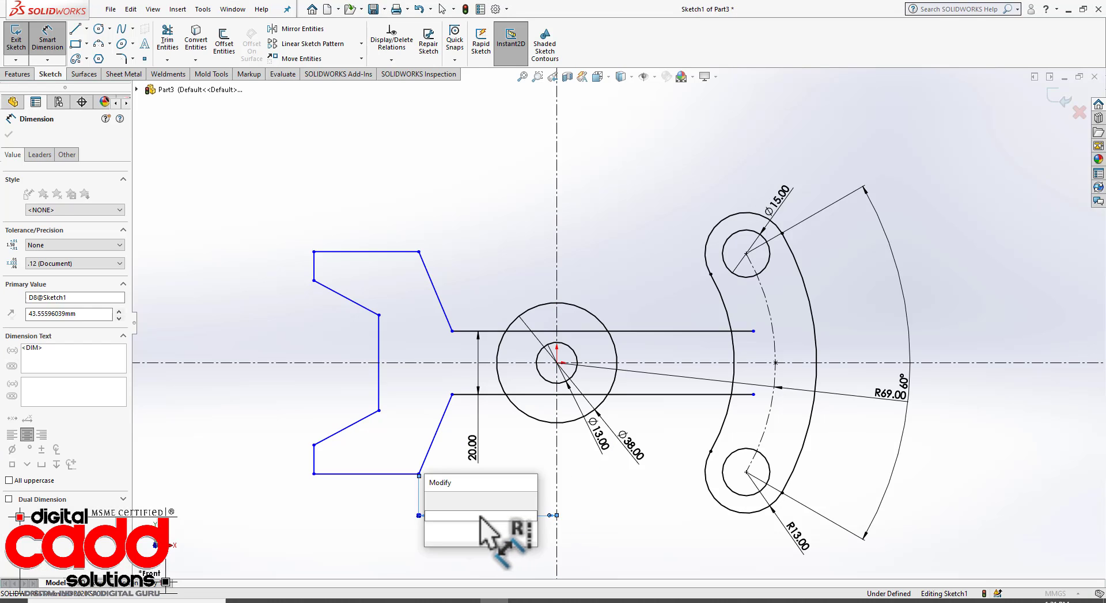
pyautogui.write('49')
pyautogui.press('Return')
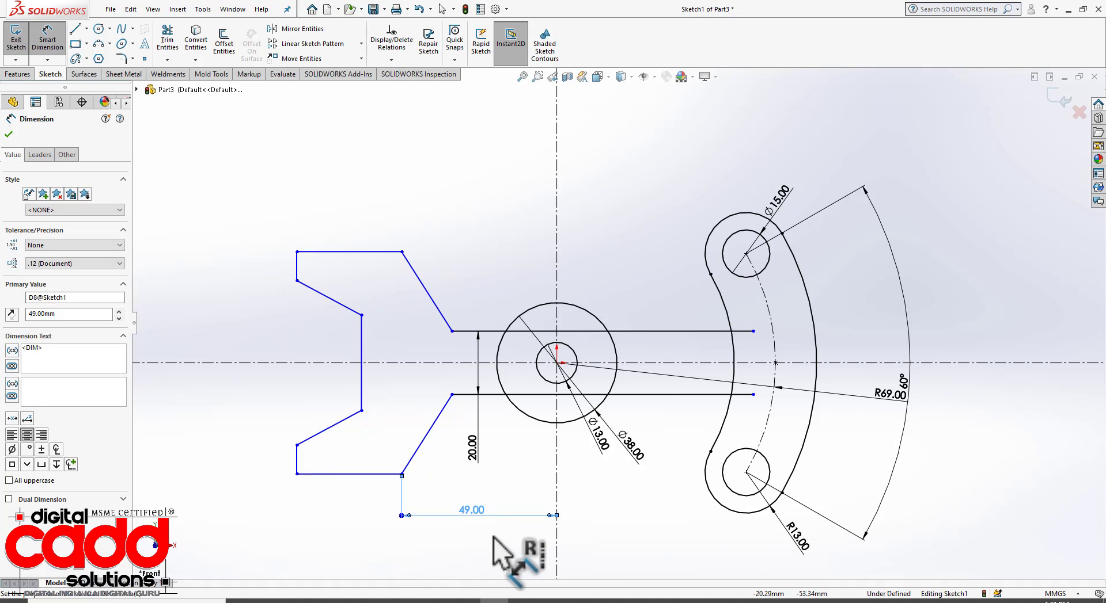
pyautogui.press('Escape')
# Check Figure 4-81 and dimension the notch's vertical inner edge 61 mm from the vertical centreline
pyautogui.hotkey('alt', 'Tab')
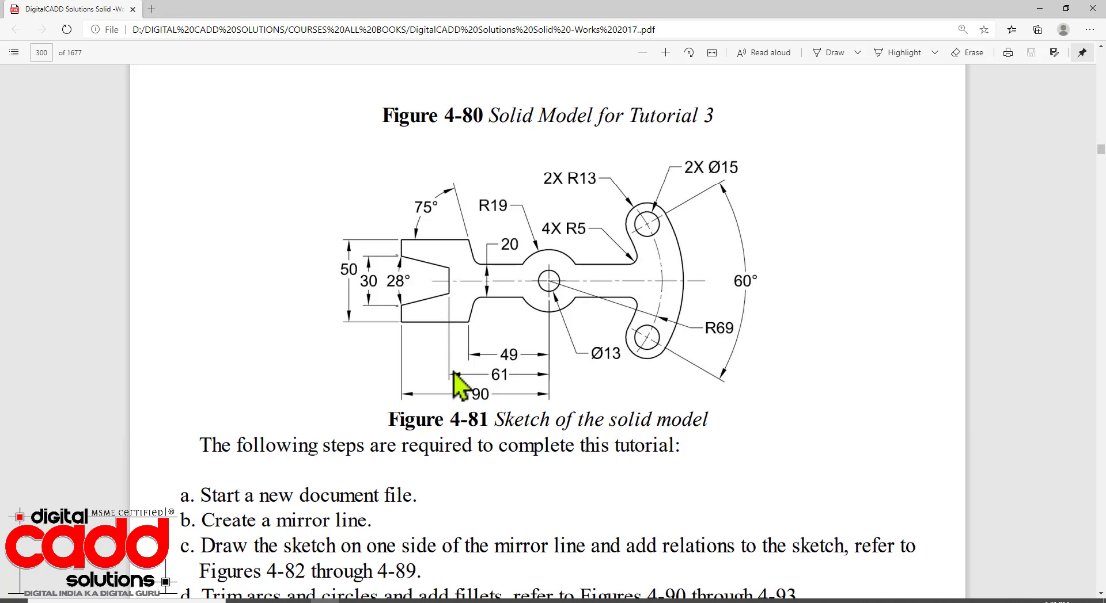
pyautogui.hotkey('alt', 'Tab')
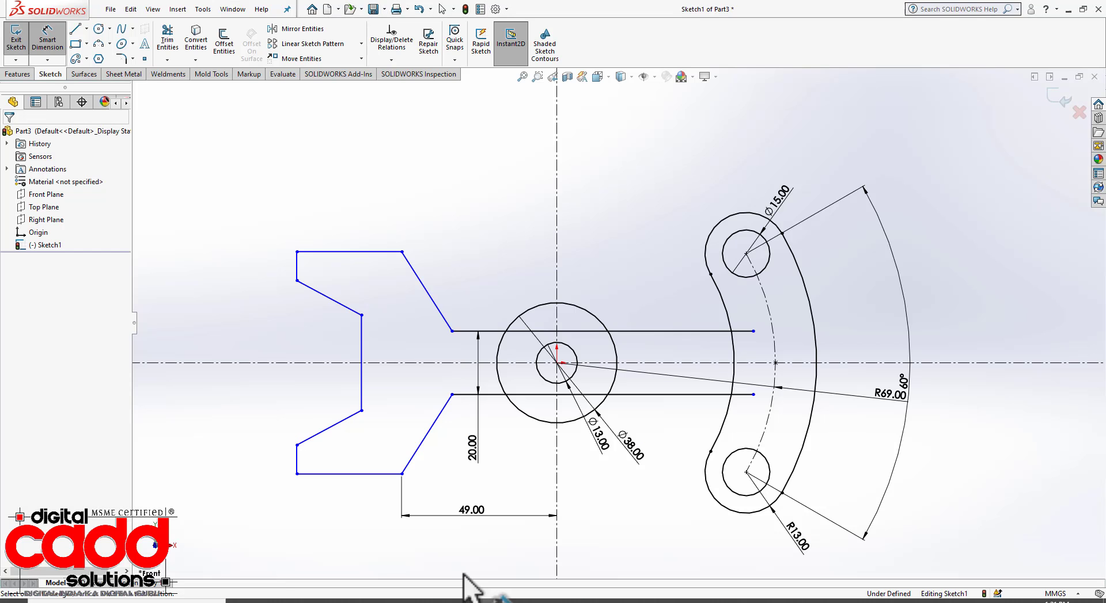
pyautogui.click(361, 398)
pyautogui.click(553, 464)
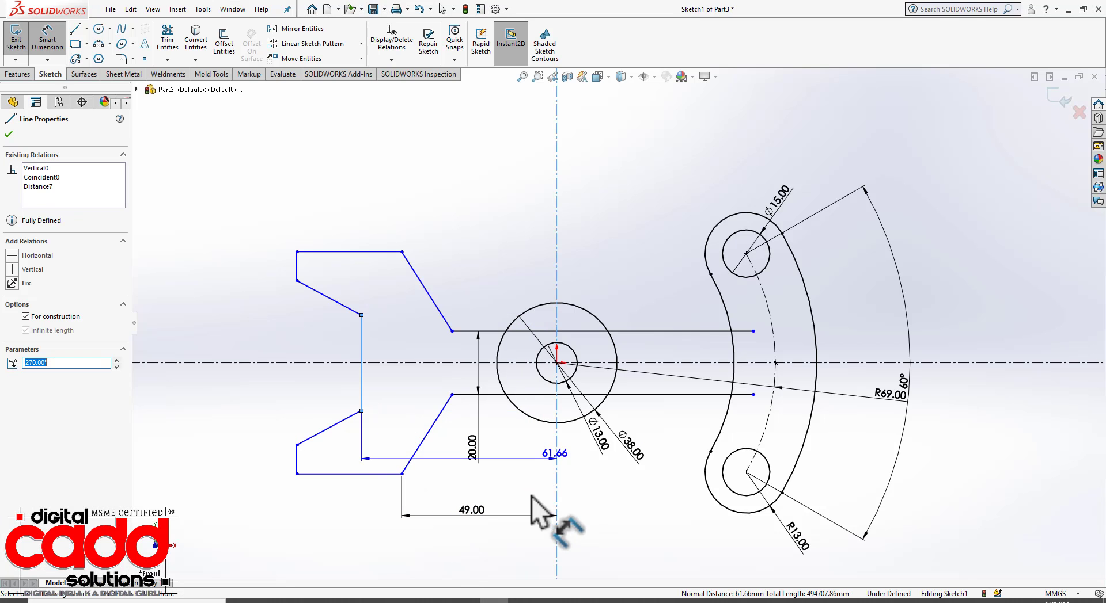
pyautogui.click(470, 545)
pyautogui.doubleClick(470, 538)
pyautogui.write('61')
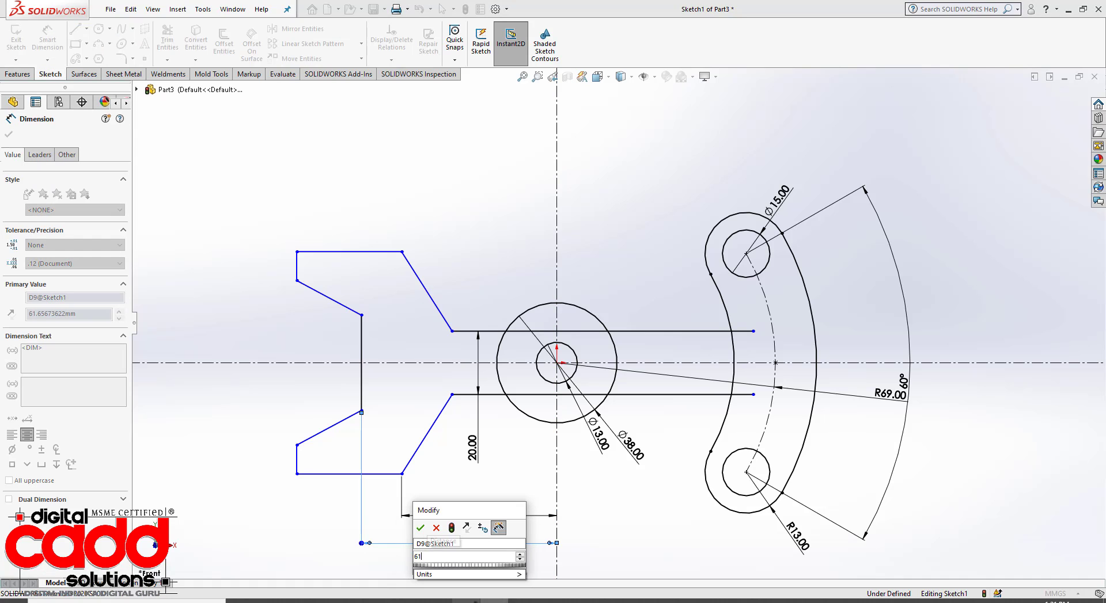
pyautogui.press('Return')
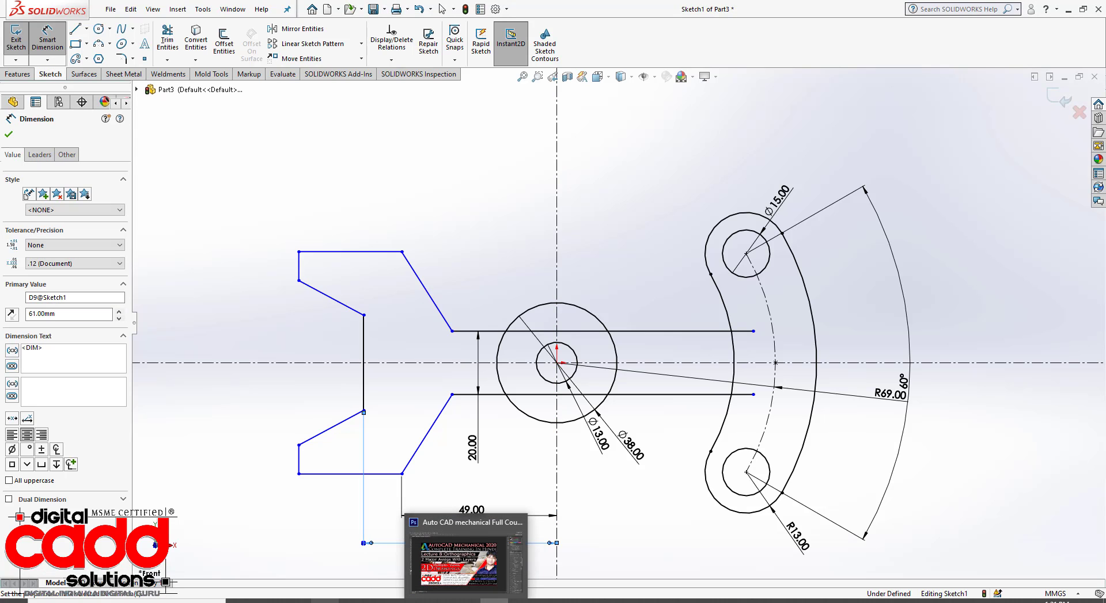
# Check Figure 4-81 and dimension the head's outer vertical edge 90 mm from the vertical centreline
pyautogui.click(326, 601)
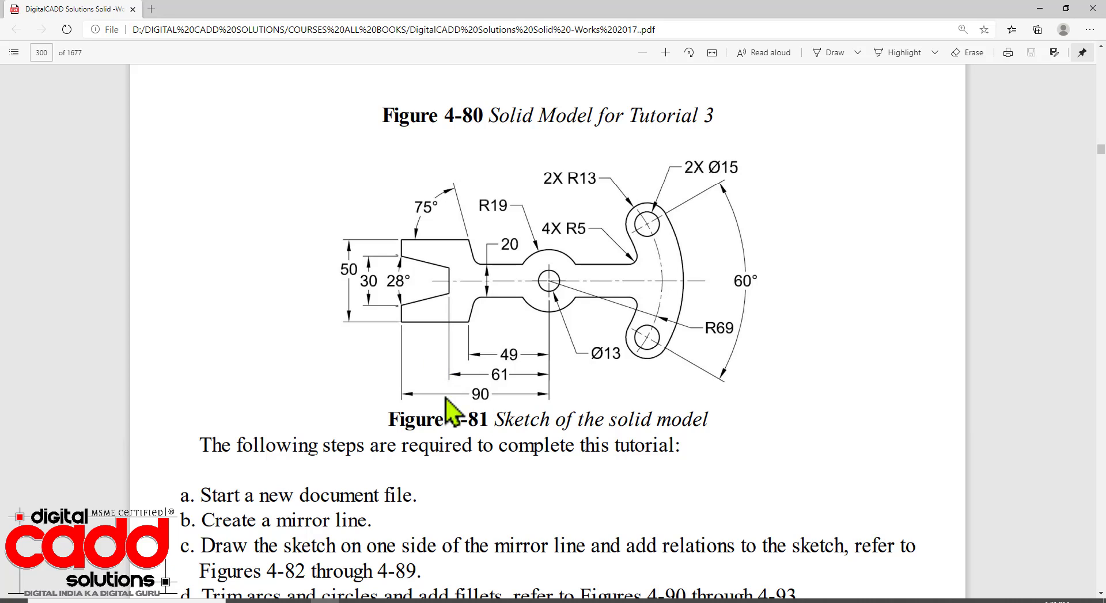
pyautogui.click(326, 601)
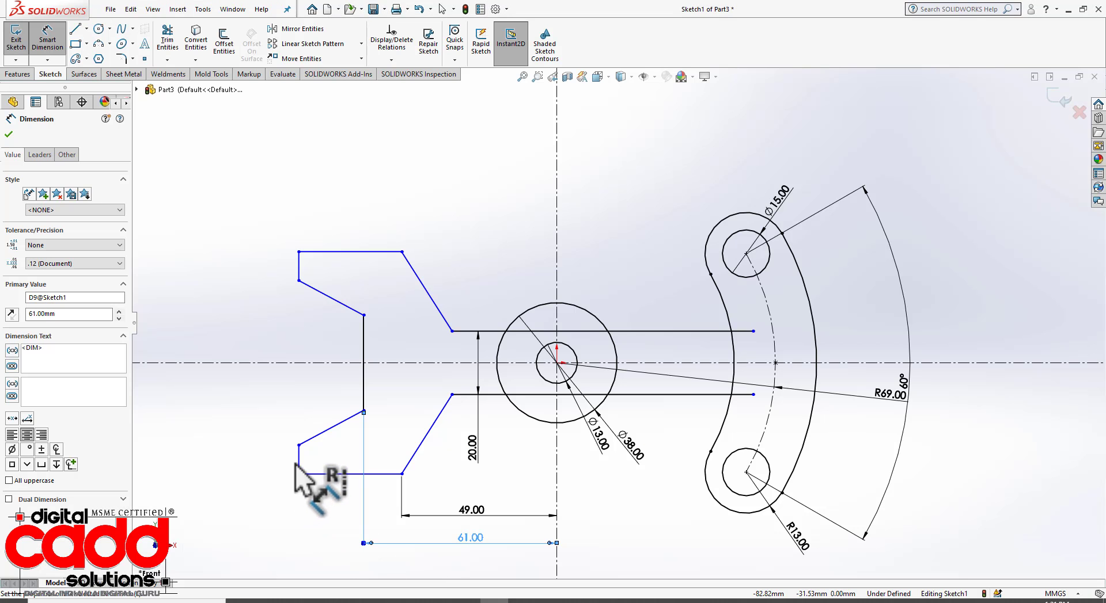
pyautogui.click(299, 464)
pyautogui.click(556, 485)
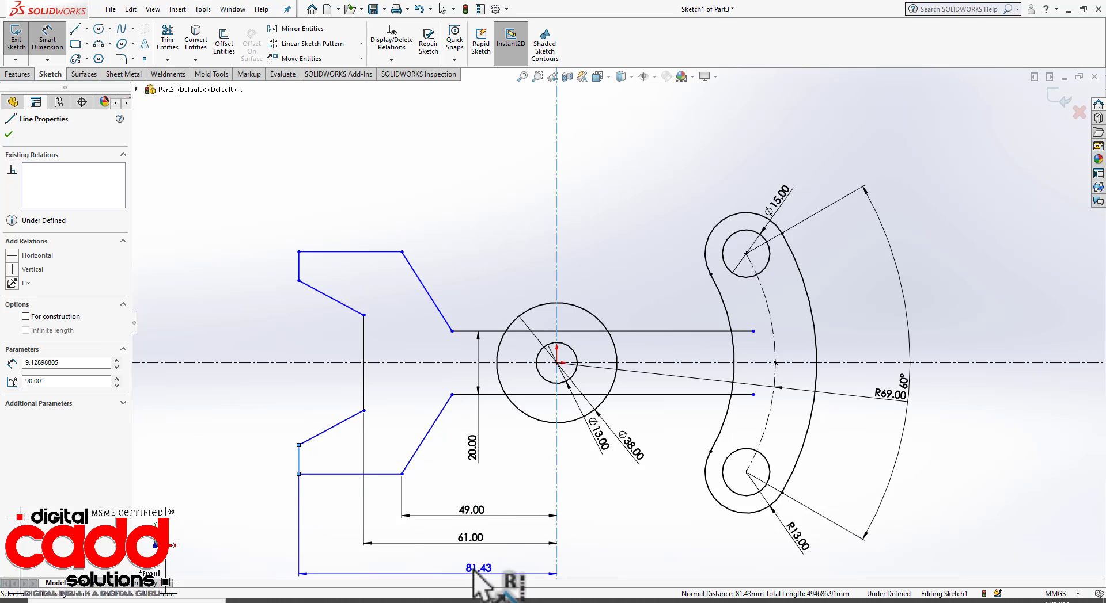
pyautogui.click(474, 565)
pyautogui.write('90')
pyautogui.press('Return')
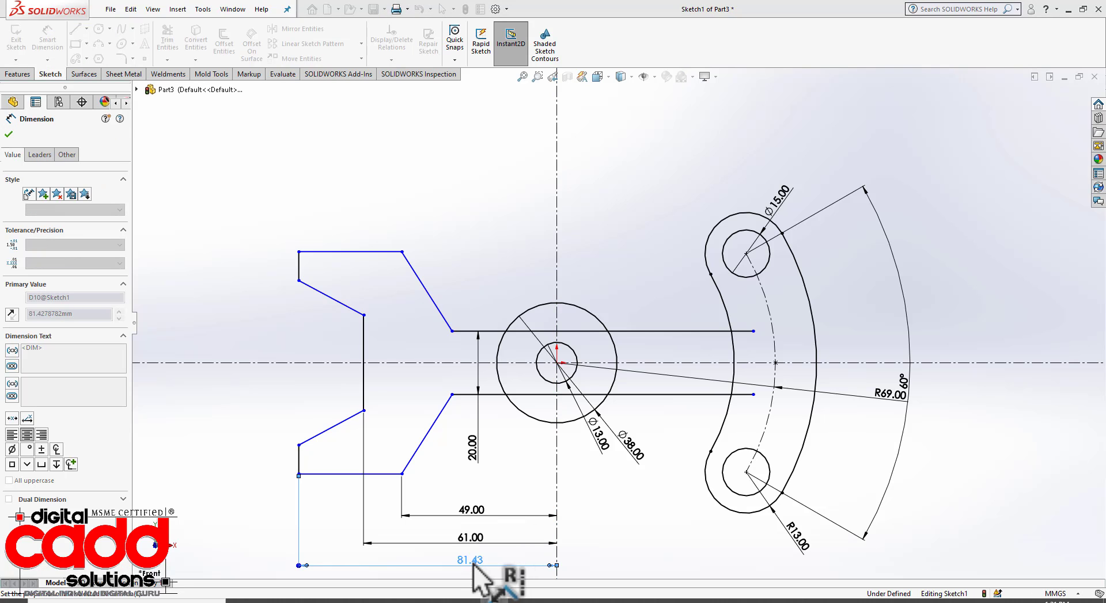
pyautogui.click(637, 499)
# Check Figure 4-81 and dimension the notch opening between its two outer corner points as 30 mm
pyautogui.scroll(2, 637, 500)
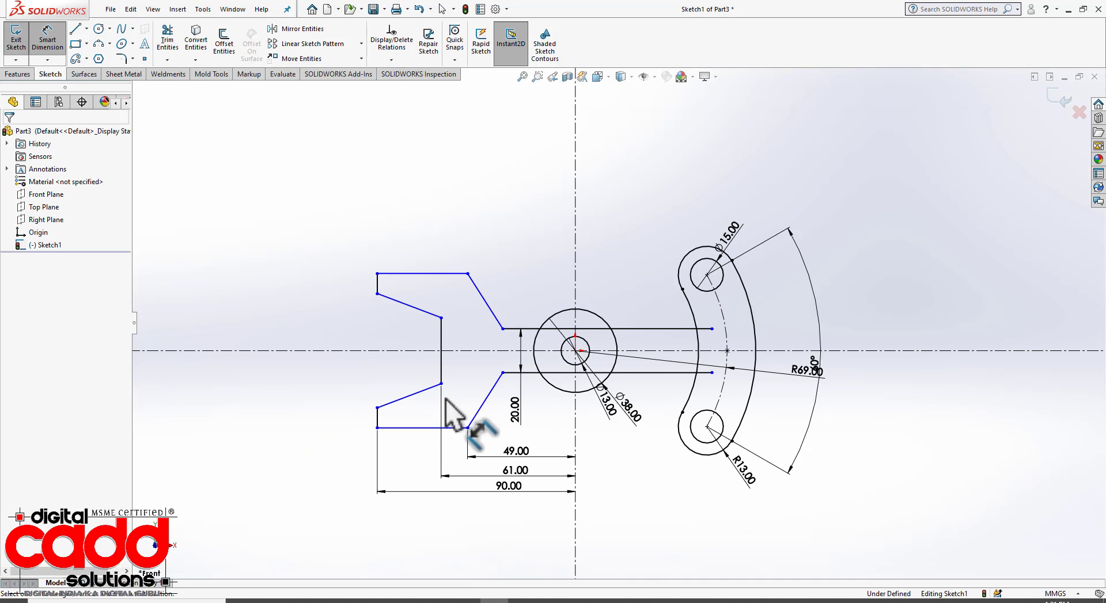
pyautogui.scroll(-2, 467, 349)
pyautogui.hotkey('alt', 'Tab')
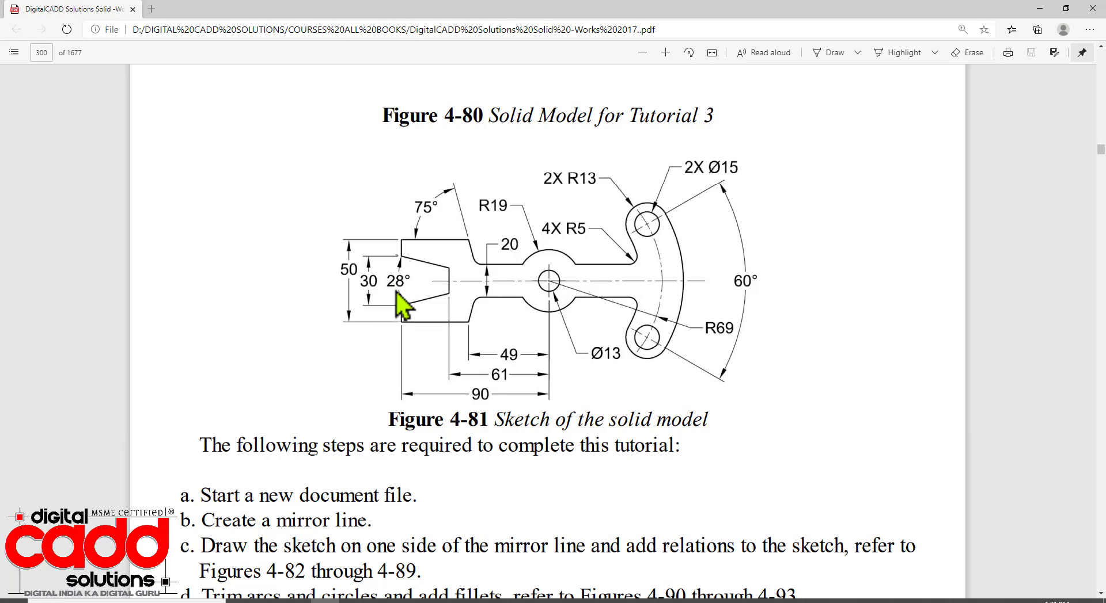
pyautogui.hotkey('alt', 'Tab')
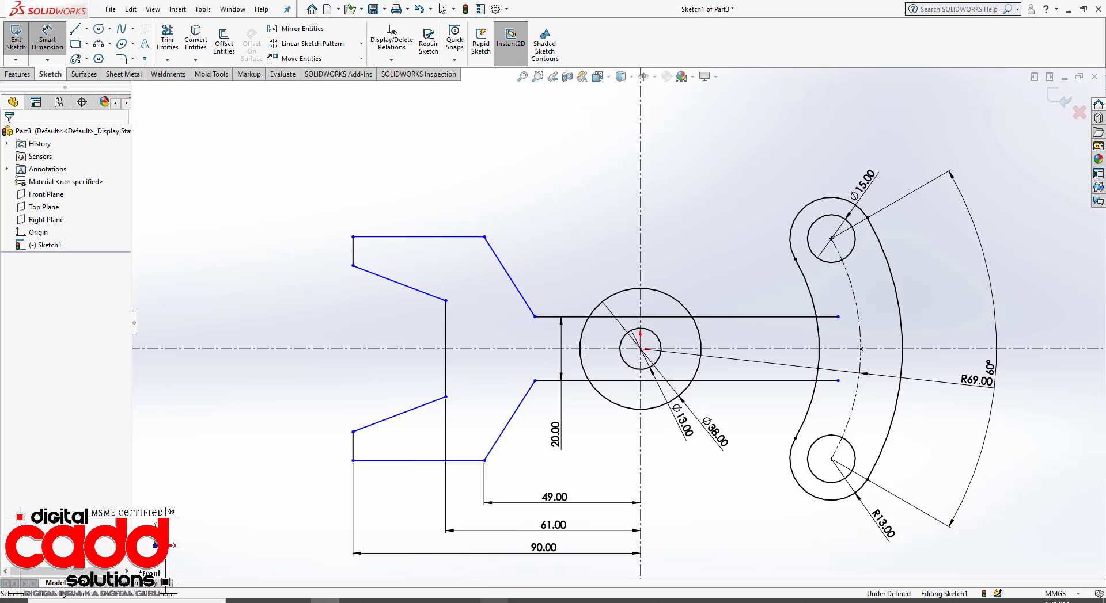
pyautogui.click(352, 266)
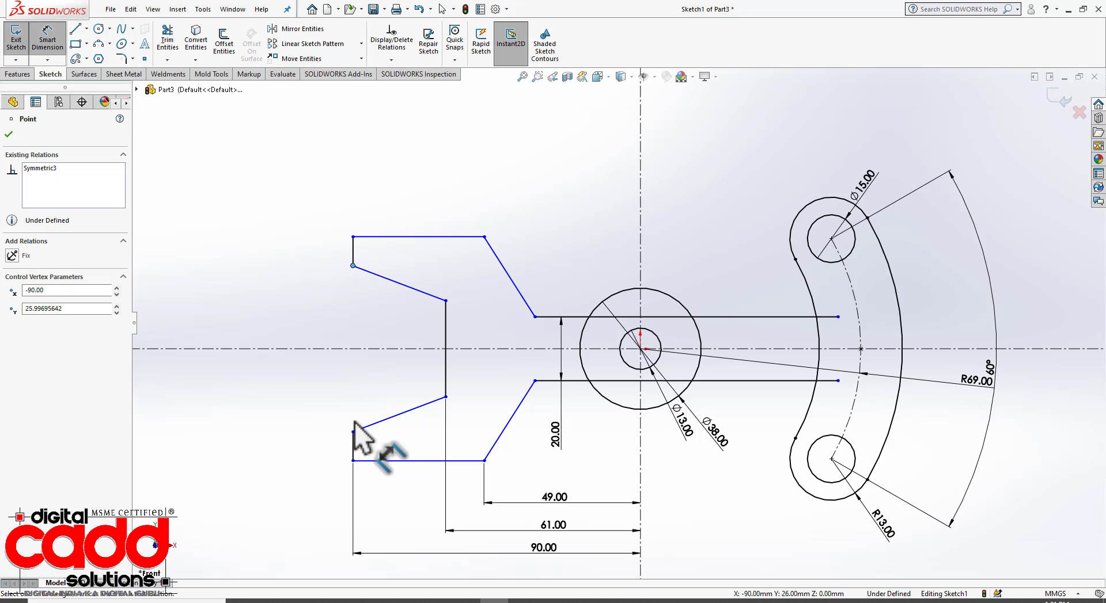
pyautogui.click(352, 431)
pyautogui.click(280, 381)
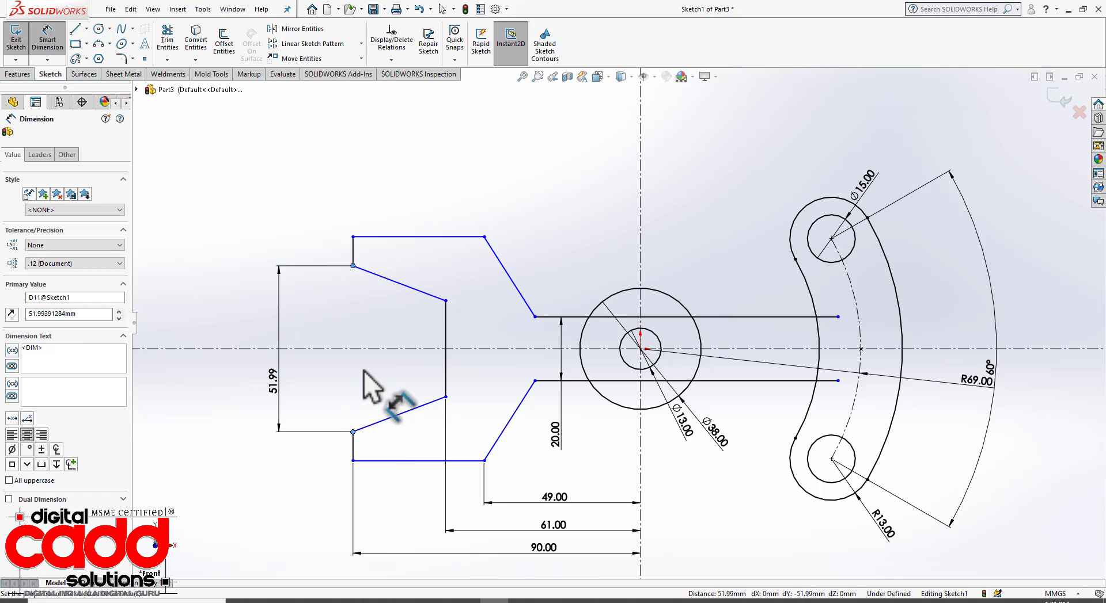
pyautogui.write('30')
pyautogui.press('Return')
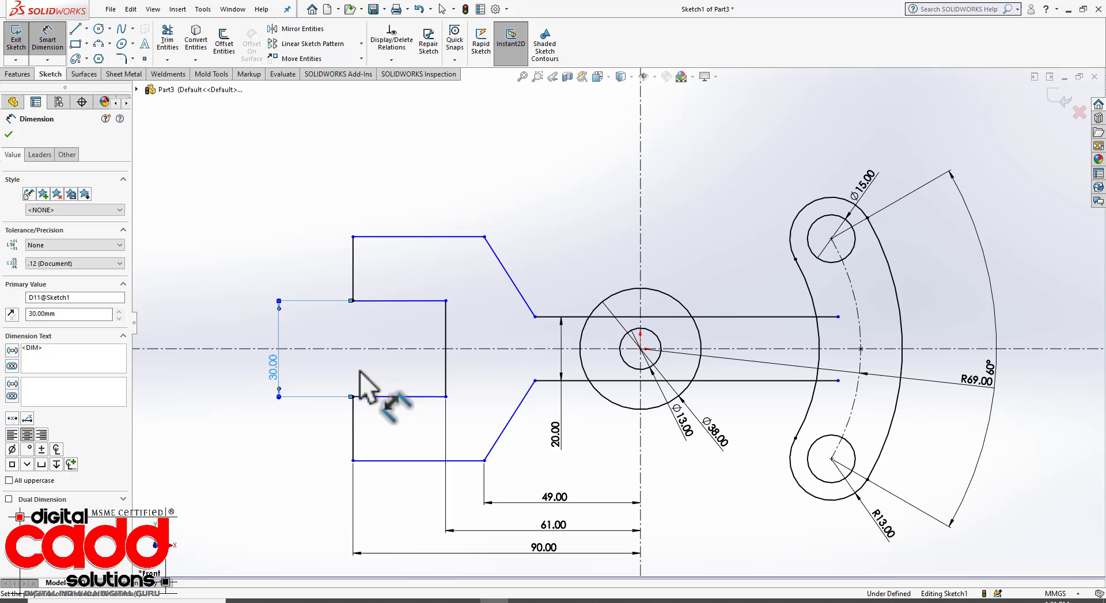
# Try to dimension the angle between the notch's two inner edges as 28°, and undo it along with the last notch opening value
pyautogui.click(421, 262)
pyautogui.click(422, 301)
pyautogui.click(406, 397)
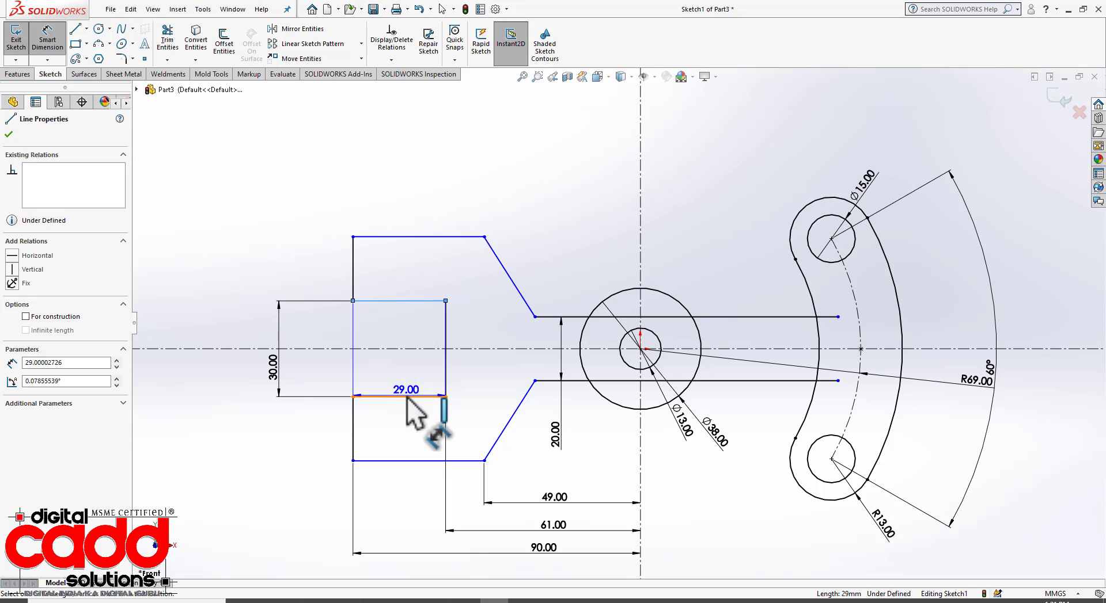
pyautogui.click(369, 384)
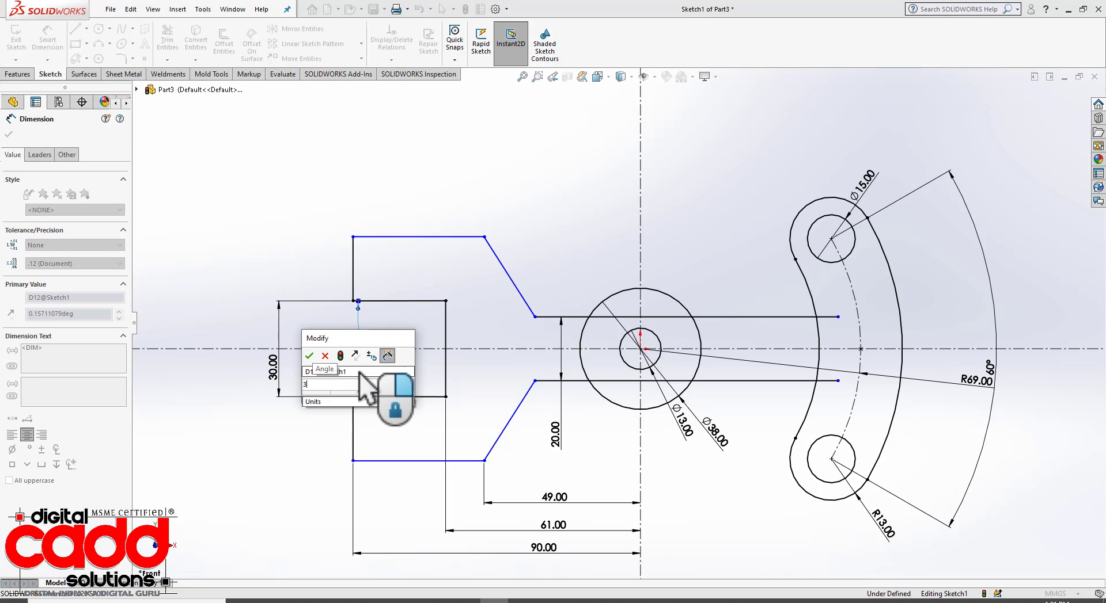
pyautogui.write('28')
pyautogui.press('Return')
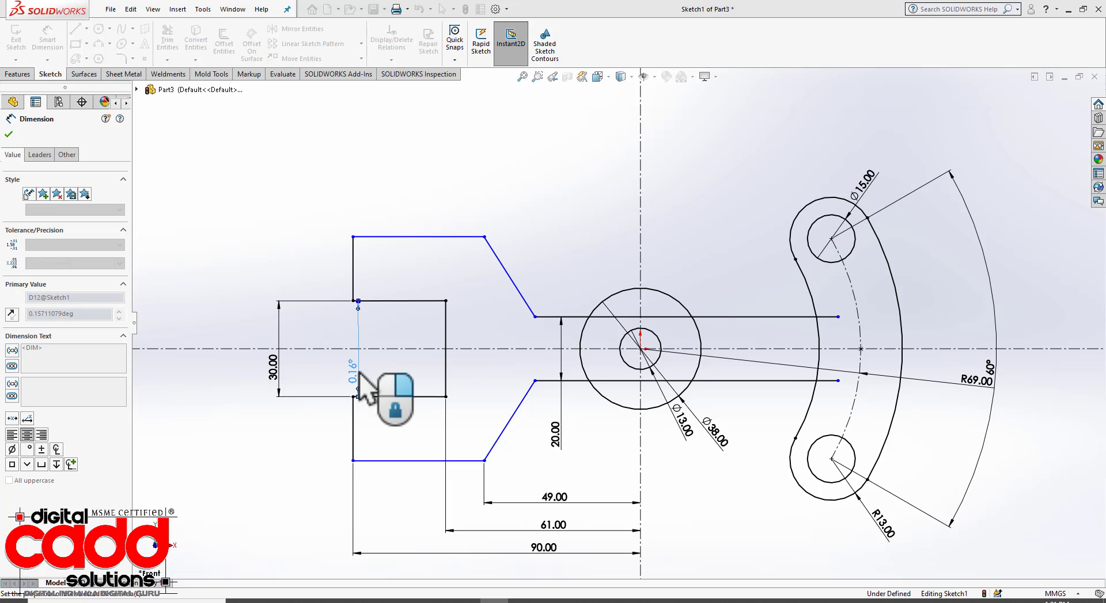
pyautogui.hotkey('ctrl', 'z')
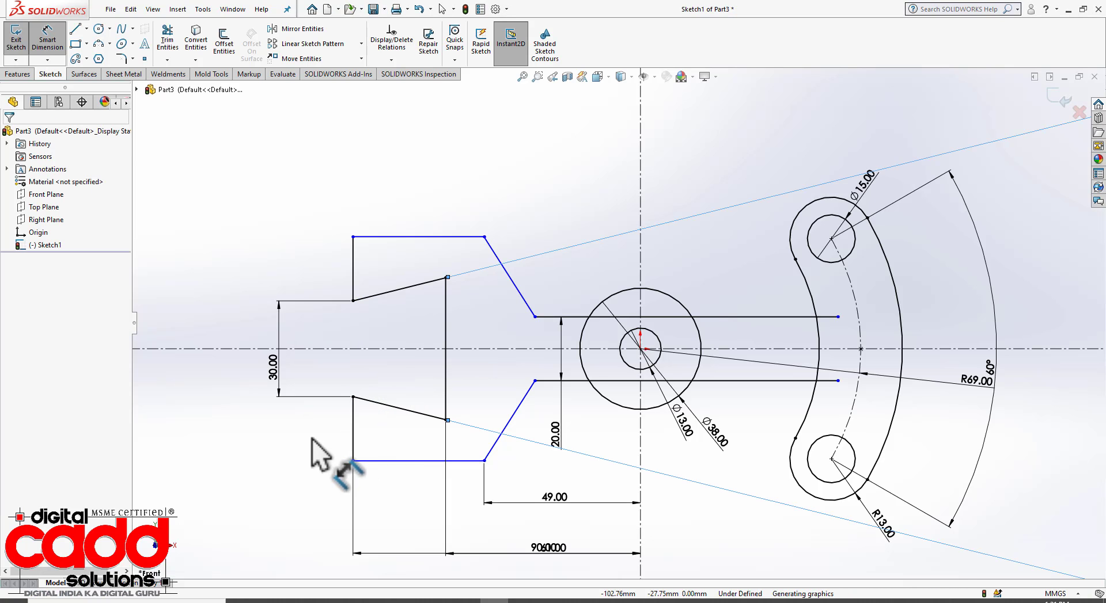
pyautogui.hotkey('ctrl', 'z')
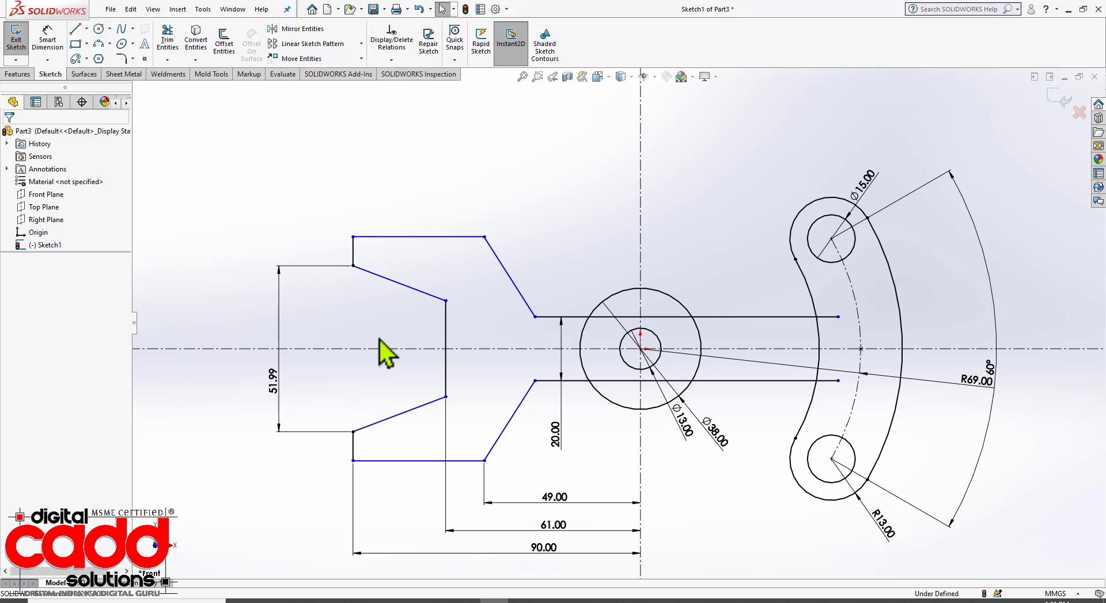
# Move the notch's upper inner corner toward the horizontal centreline, dimension the angle between its slanted edges as 28°, and place the dimension at the notch opening
pyautogui.moveTo(445, 301); pyautogui.dragTo(447, 329)
pyautogui.click(325, 225)
pyautogui.click(53, 49)
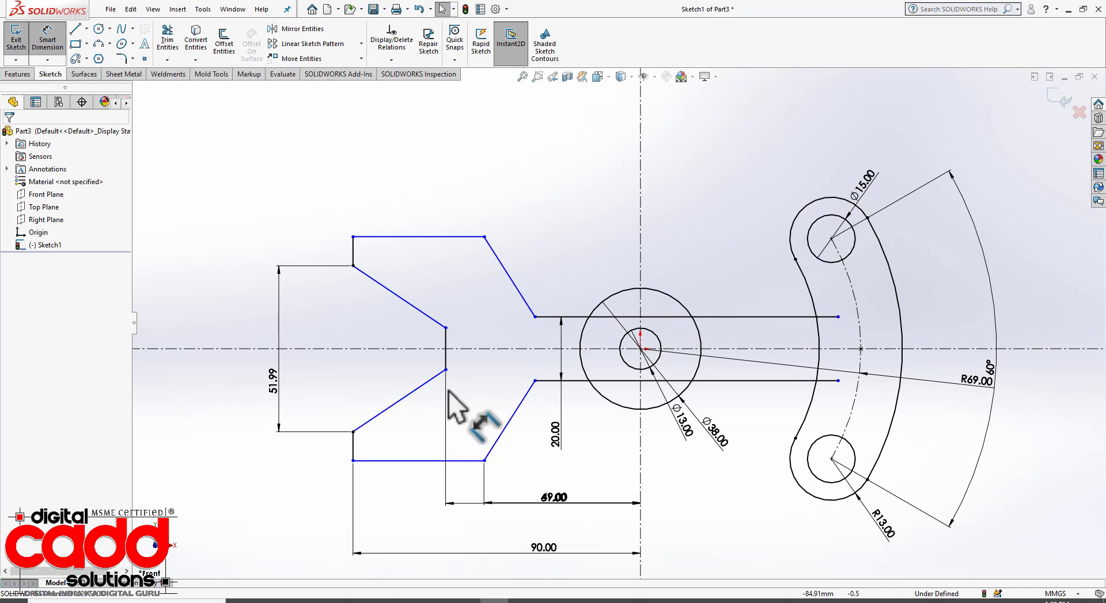
pyautogui.click(433, 320)
pyautogui.click(423, 385)
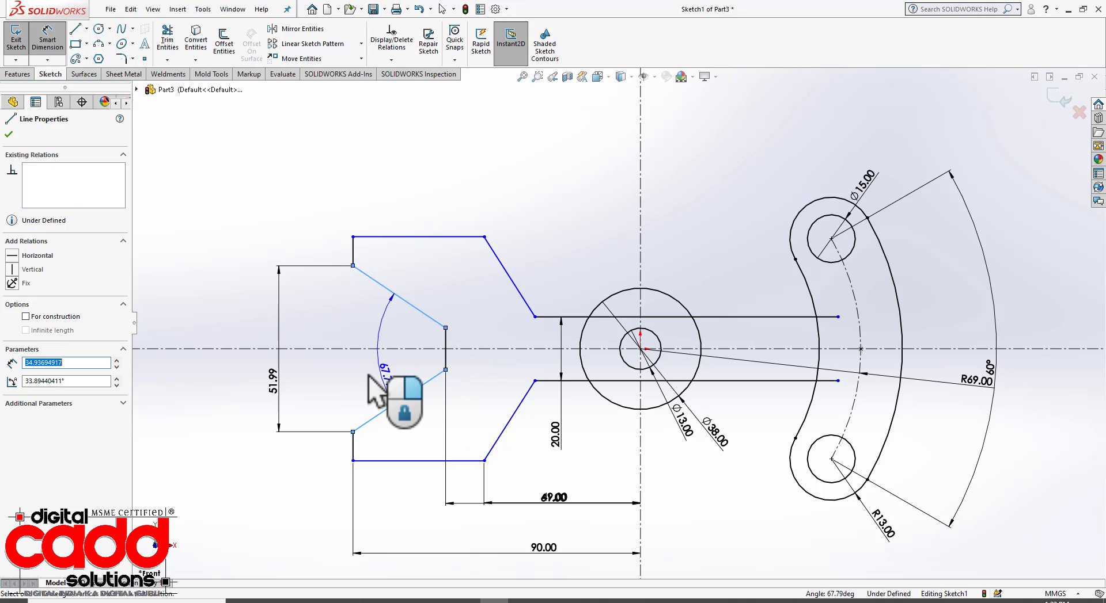
pyautogui.click(358, 374)
pyautogui.write('28')
pyautogui.press('Return')
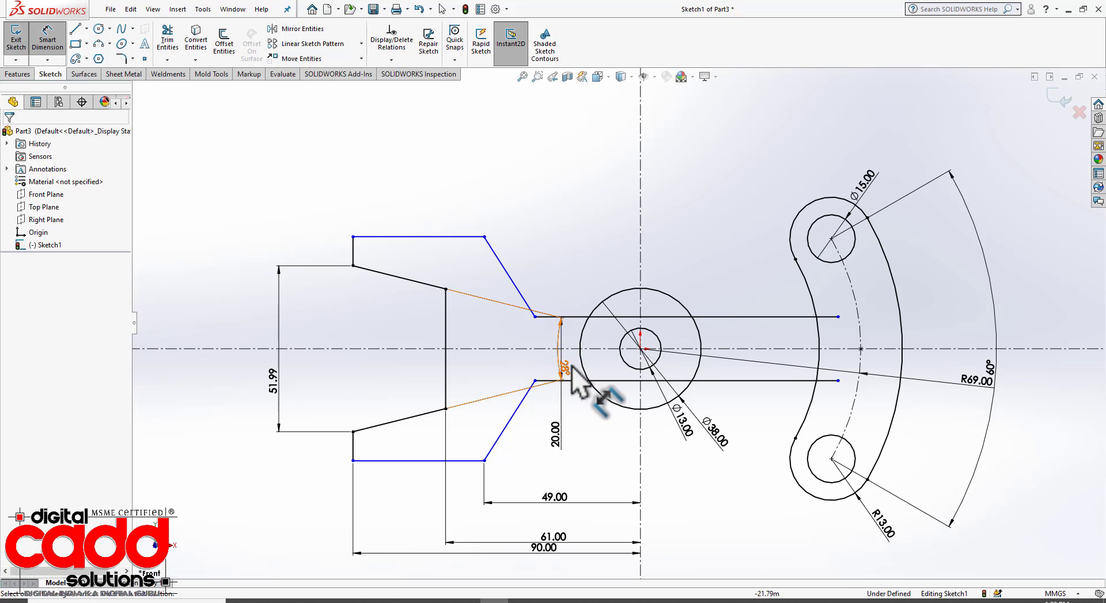
pyautogui.moveTo(560, 358); pyautogui.dragTo(358, 338)
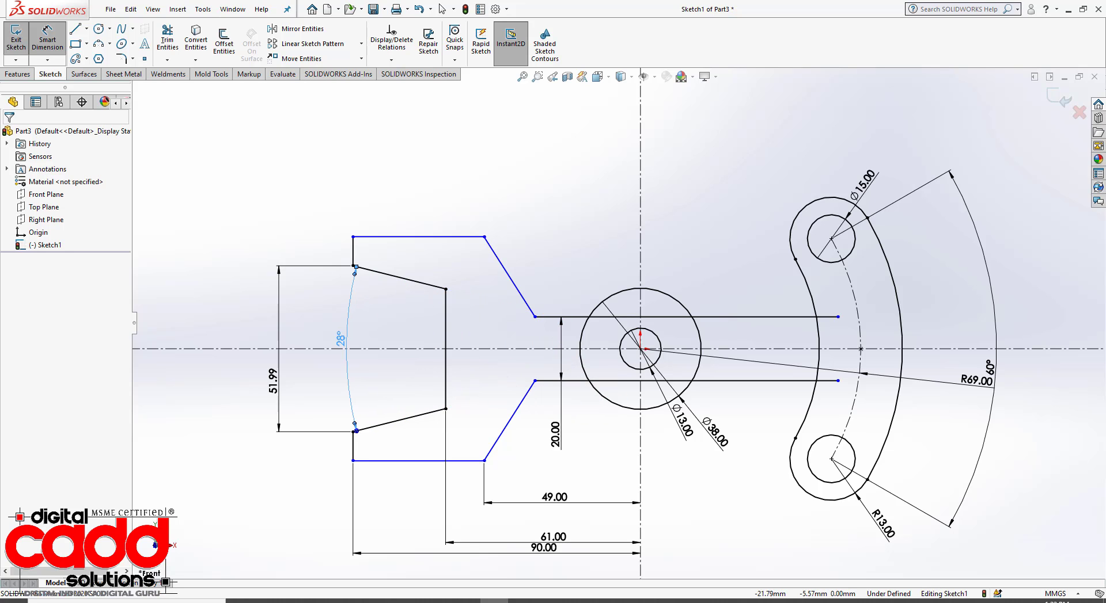
# Check Figure 4-81 and dimension the head's overall height between its two outer corner points as 50 mm
pyautogui.hotkey('alt', 'Tab')
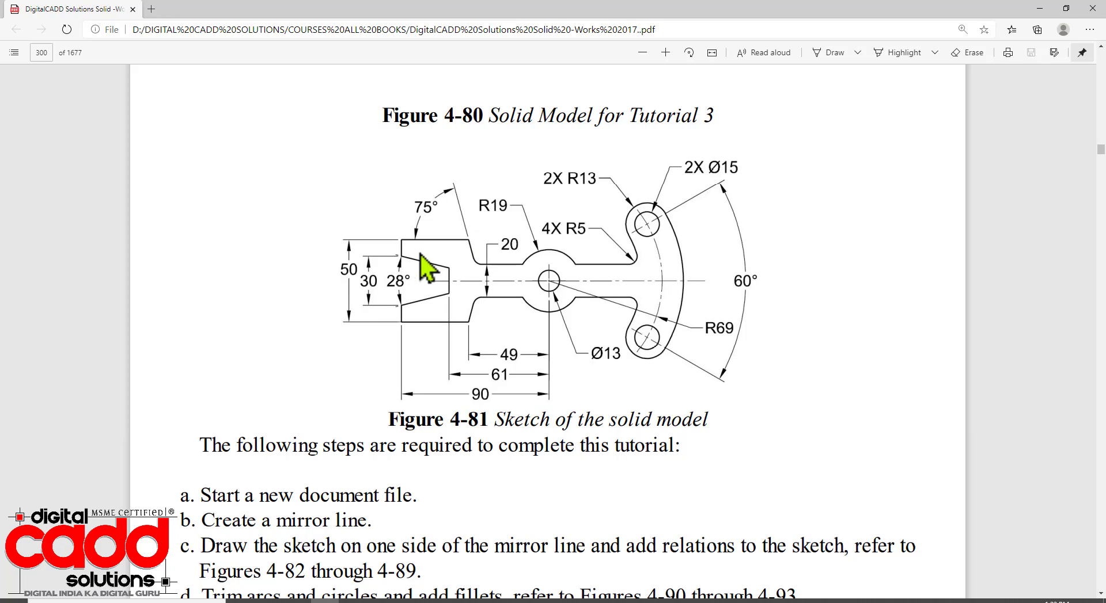
pyautogui.hotkey('alt', 'Tab')
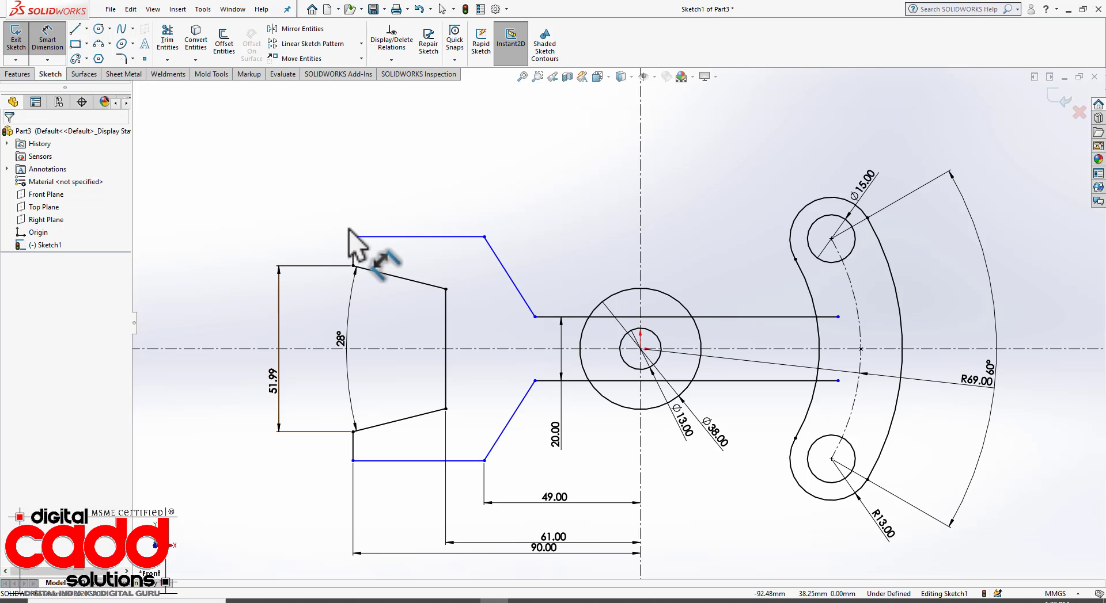
pyautogui.click(352, 237)
pyautogui.click(353, 461)
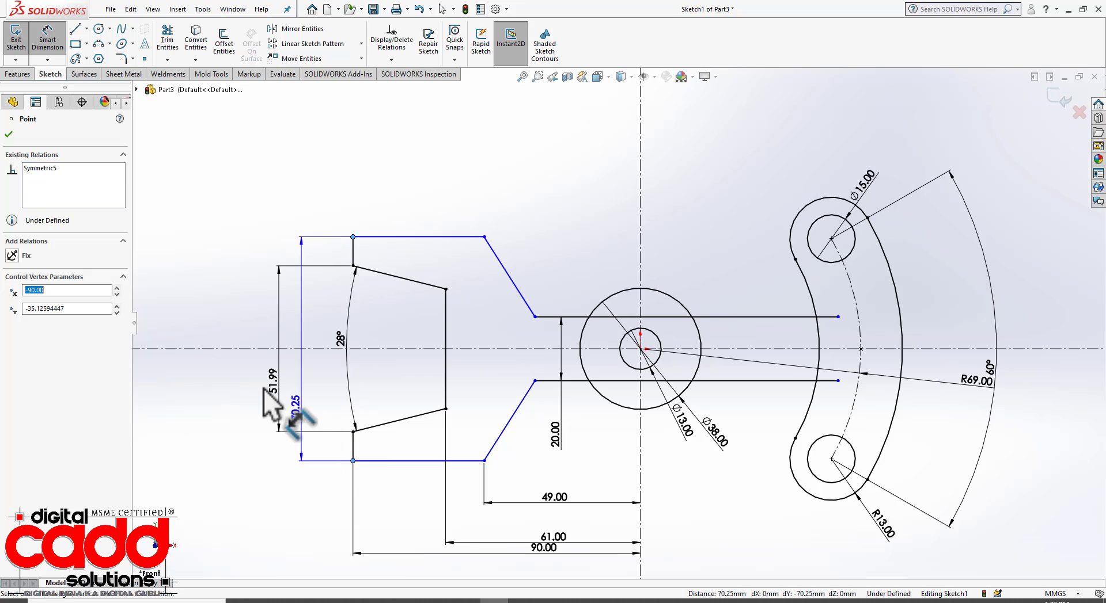
pyautogui.click(220, 381)
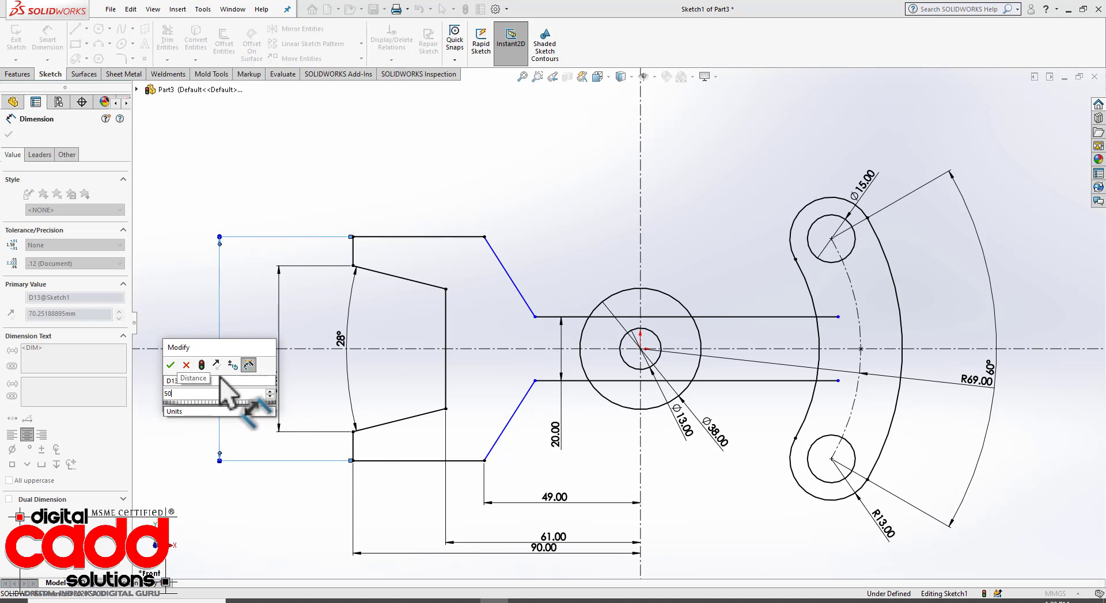
pyautogui.press('Return')
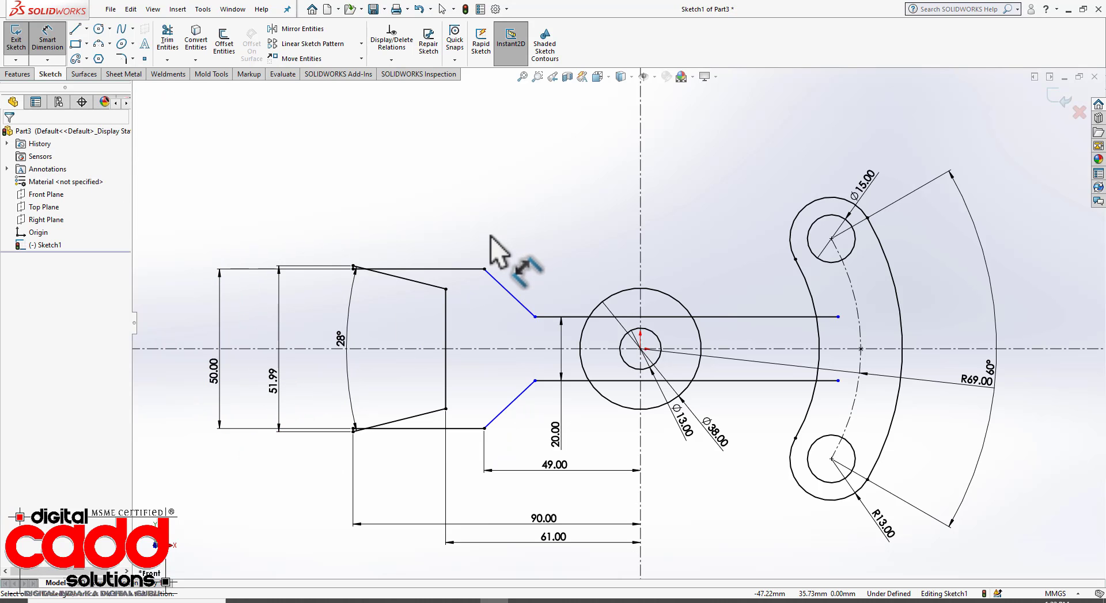
# Dimension the angle between the head's upper horizontal edge and the adjoining slanted edge as 75°
pyautogui.click(471, 269)
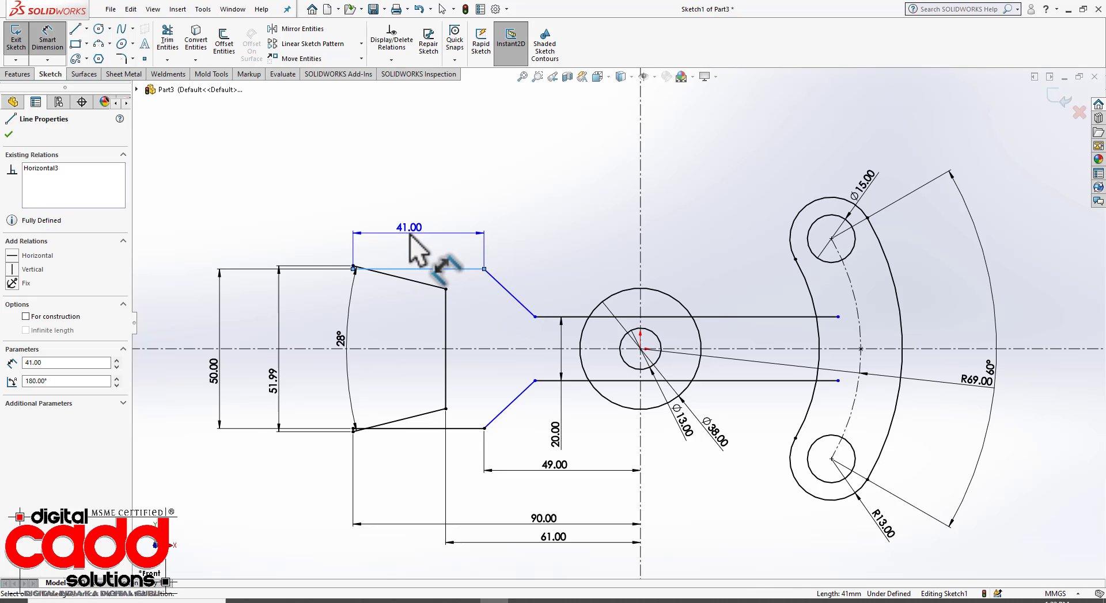
pyautogui.click(499, 283)
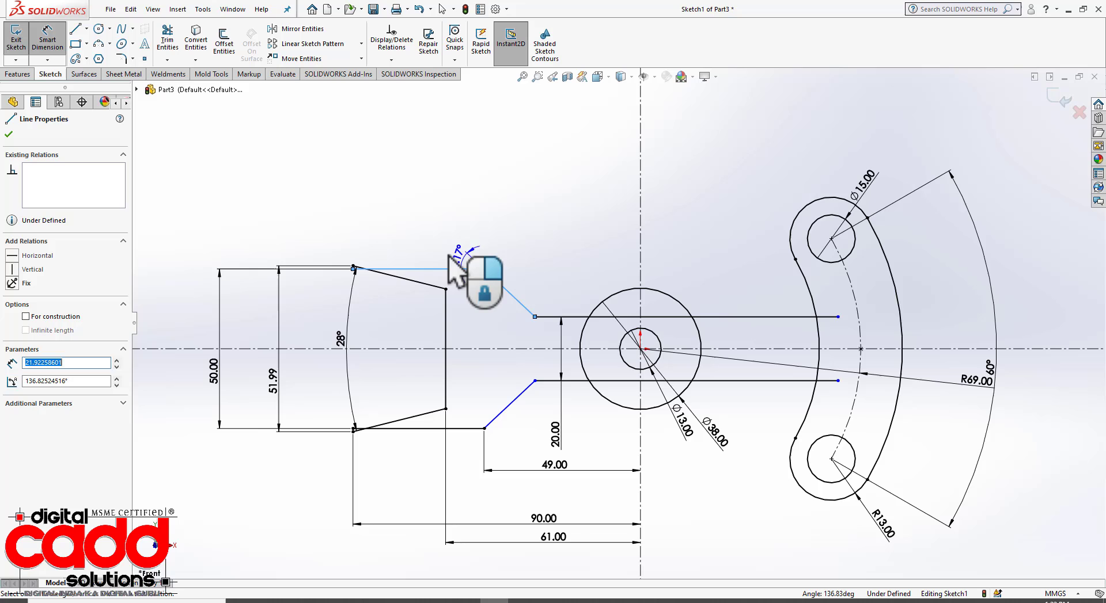
pyautogui.click(403, 222)
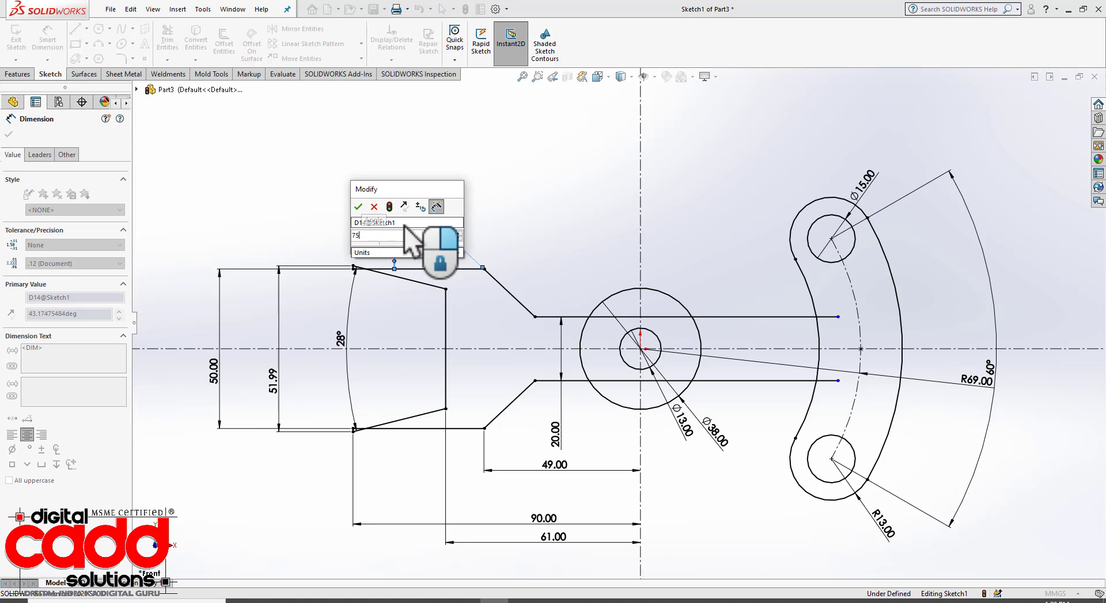
pyautogui.write('75')
pyautogui.press('Return')
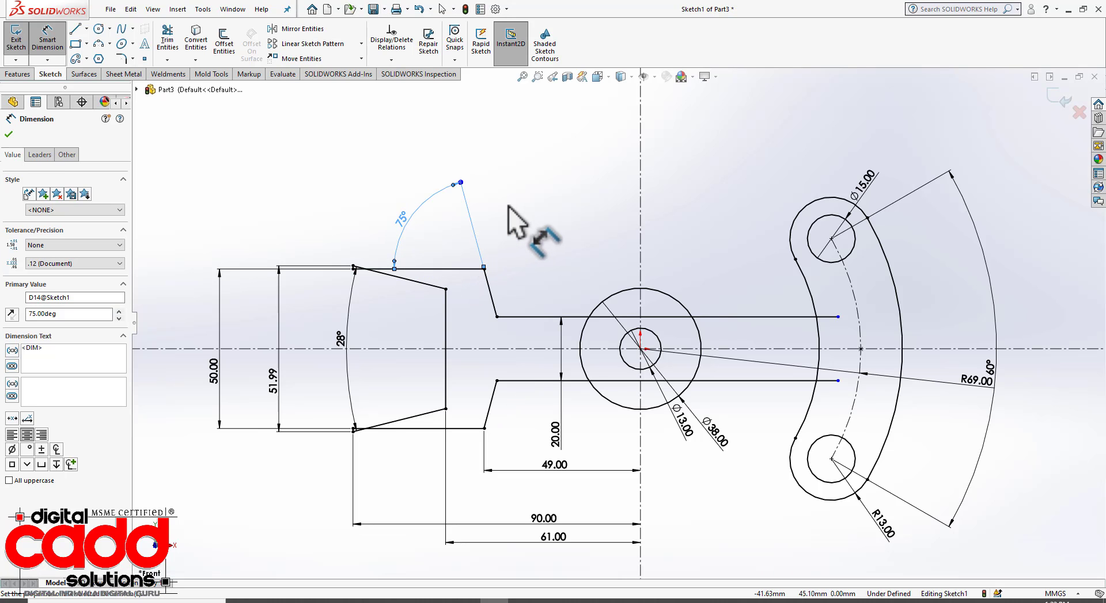
pyautogui.click(508, 206)
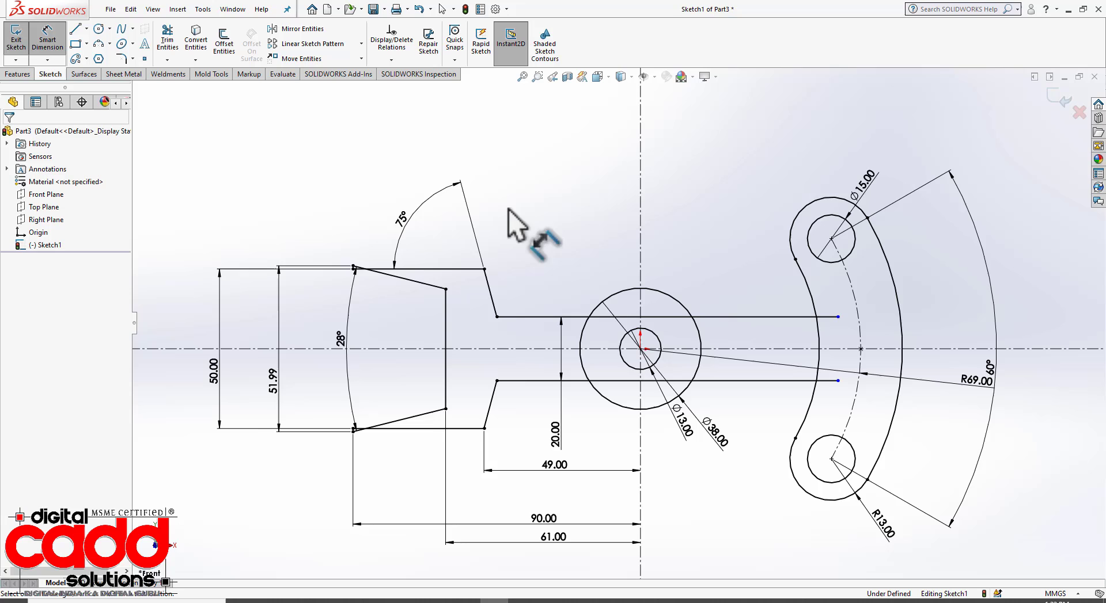
# Set the notch opening to 30 mm and move the 50 mm height dimension outside the 28° angle dimension
pyautogui.doubleClick(277, 396)
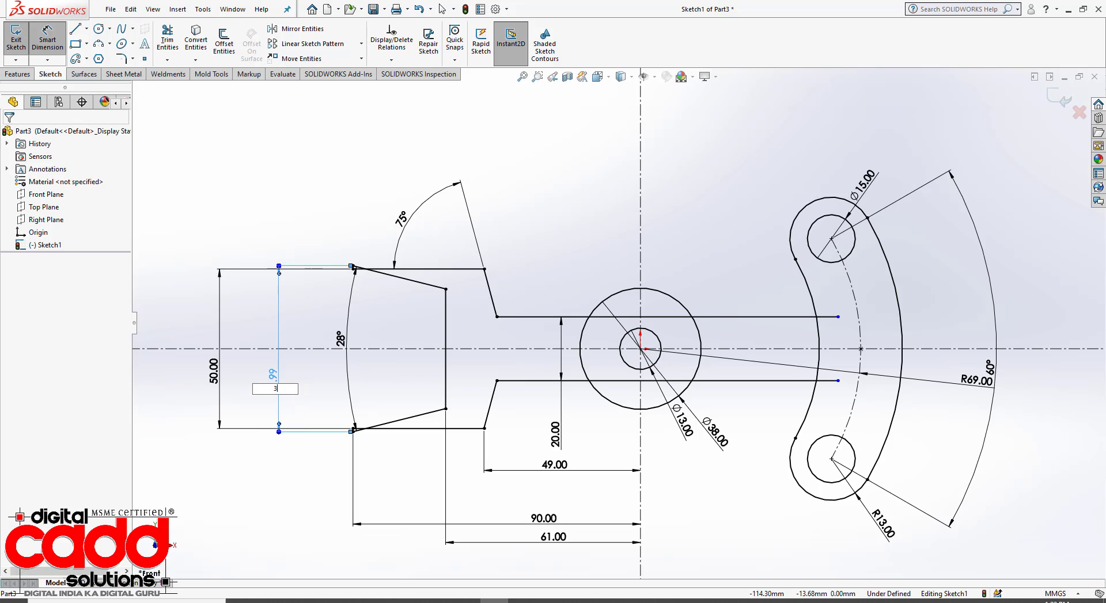
pyautogui.write('30')
pyautogui.press('Return')
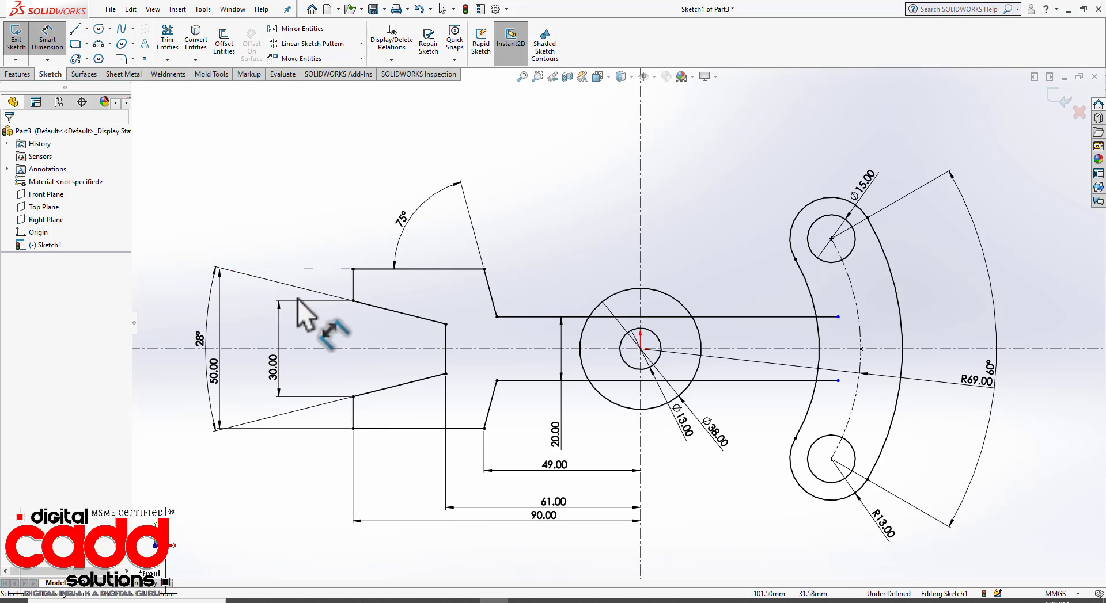
pyautogui.moveTo(218, 366); pyautogui.dragTo(180, 369)
pyautogui.click(224, 372)
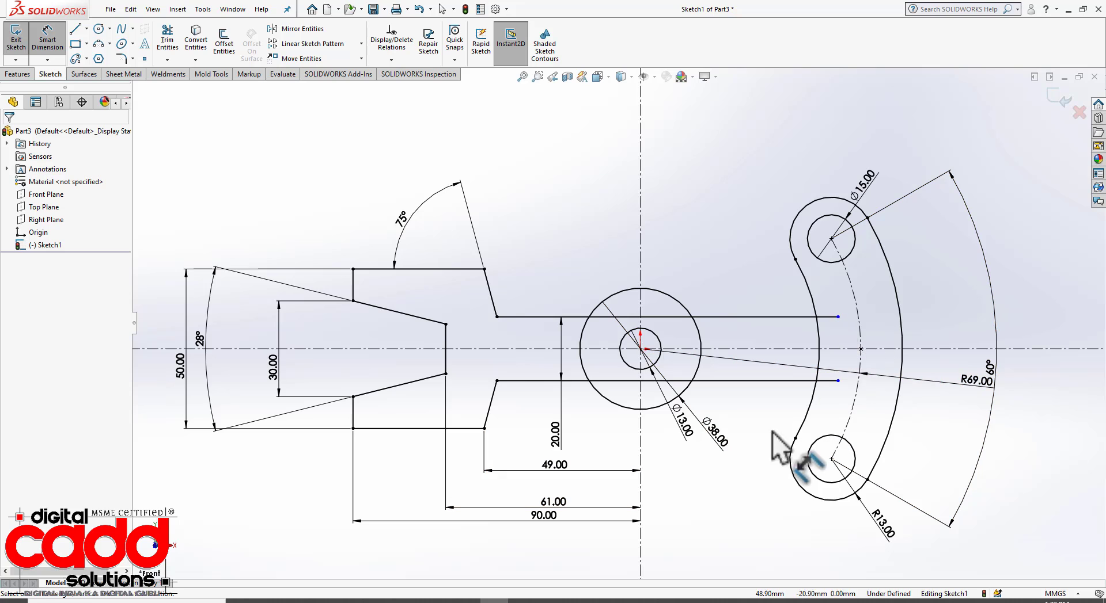
# Trim both arm lines where they extend past the curved slot's inner arc, and the arc portion between them
pyautogui.scroll(2, 755, 429)
pyautogui.scroll(-2, 858, 357)
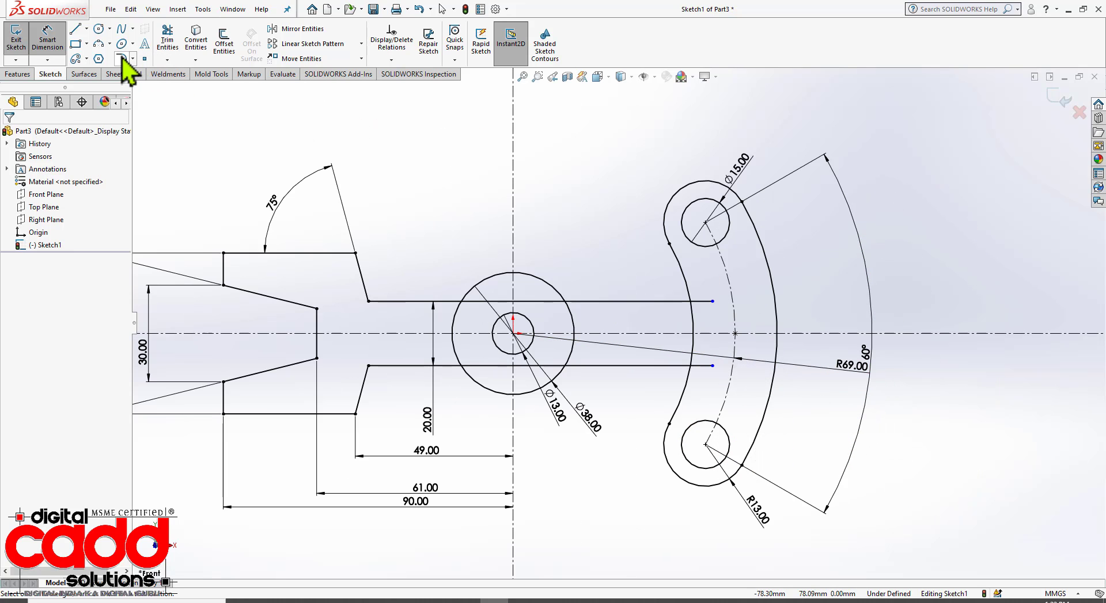
pyautogui.click(167, 42)
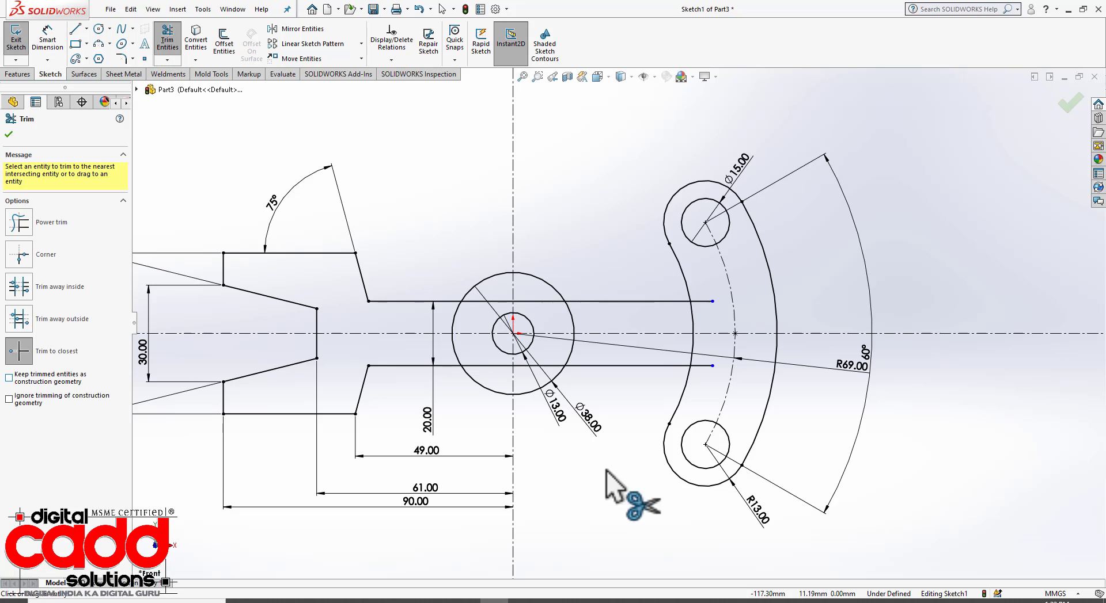
pyautogui.scroll(-3, 735, 316)
pyautogui.click(665, 297)
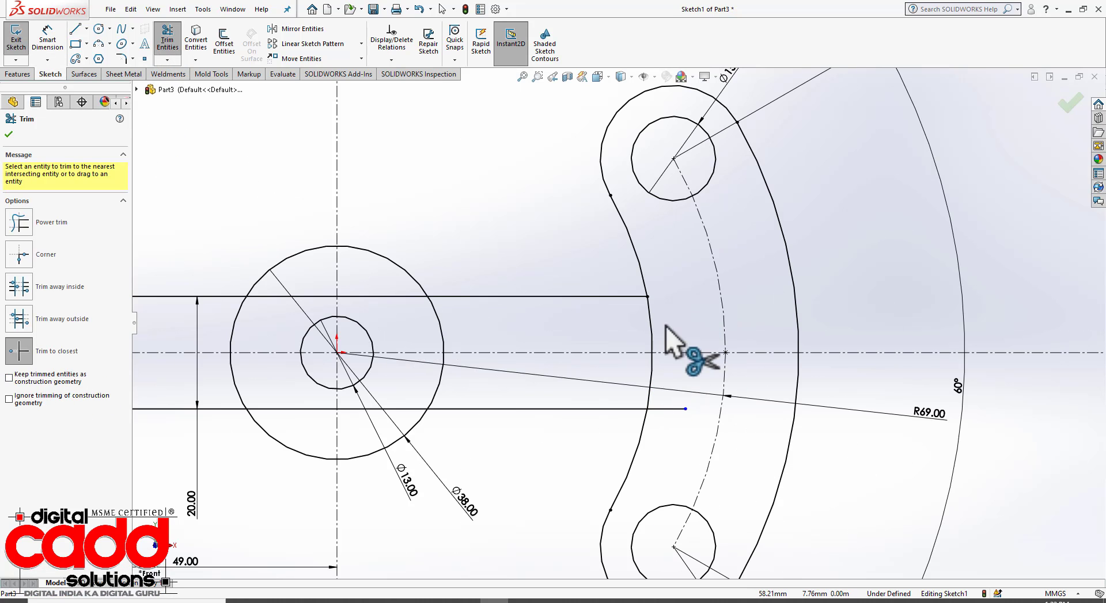
pyautogui.click(666, 409)
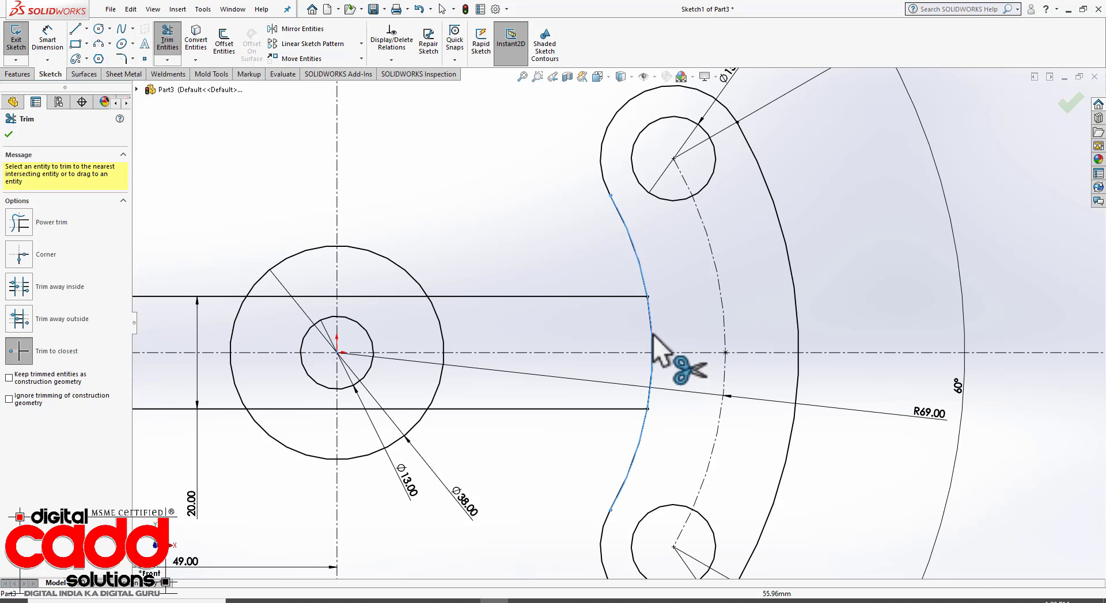
pyautogui.click(653, 360)
pyautogui.click(594, 308)
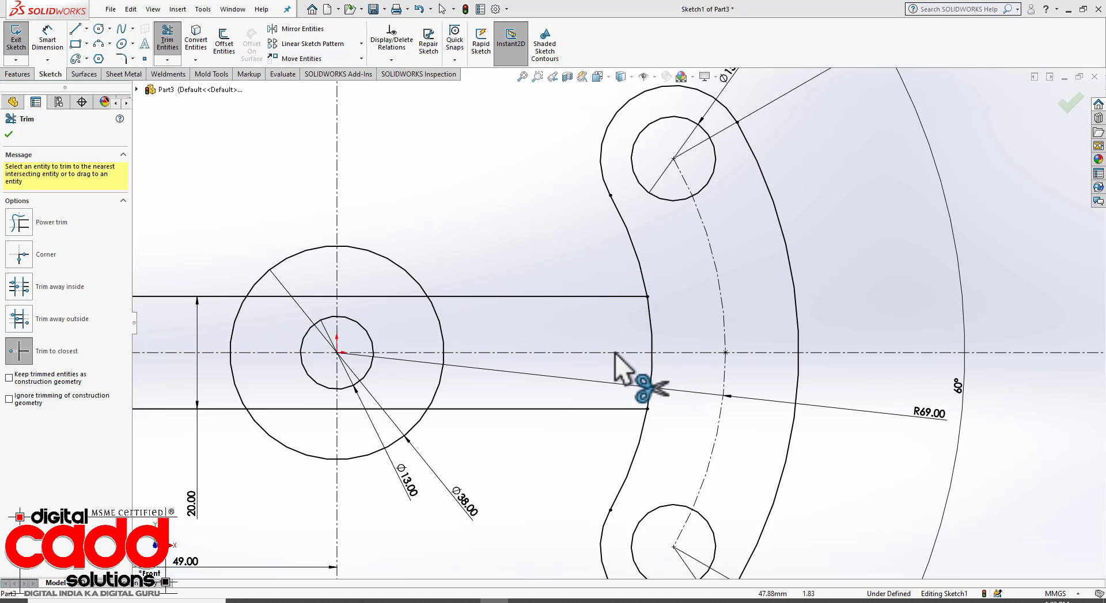
pyautogui.click(652, 373)
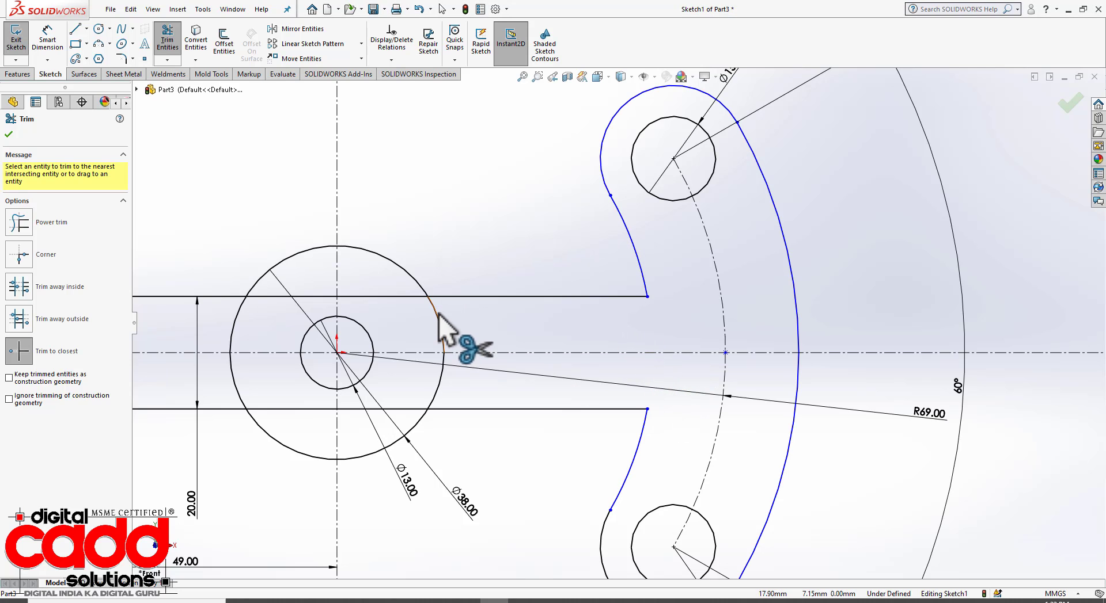
# Trim the 38 mm hub circle between the arm lines and the arm line segments inside the circle
pyautogui.click(443, 335)
pyautogui.click(397, 298)
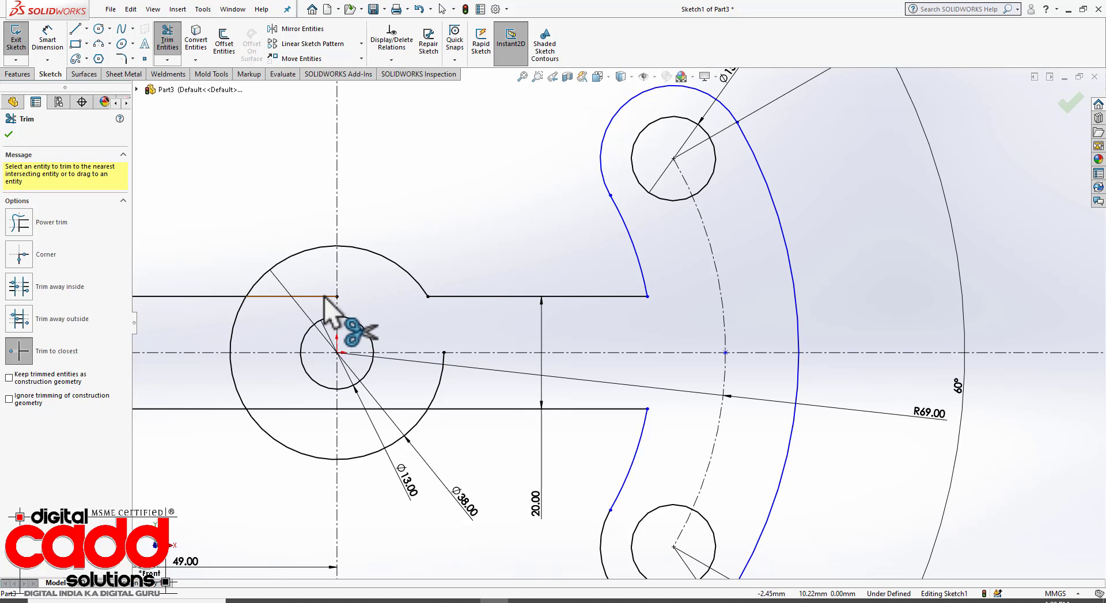
pyautogui.click(323, 297)
pyautogui.click(231, 343)
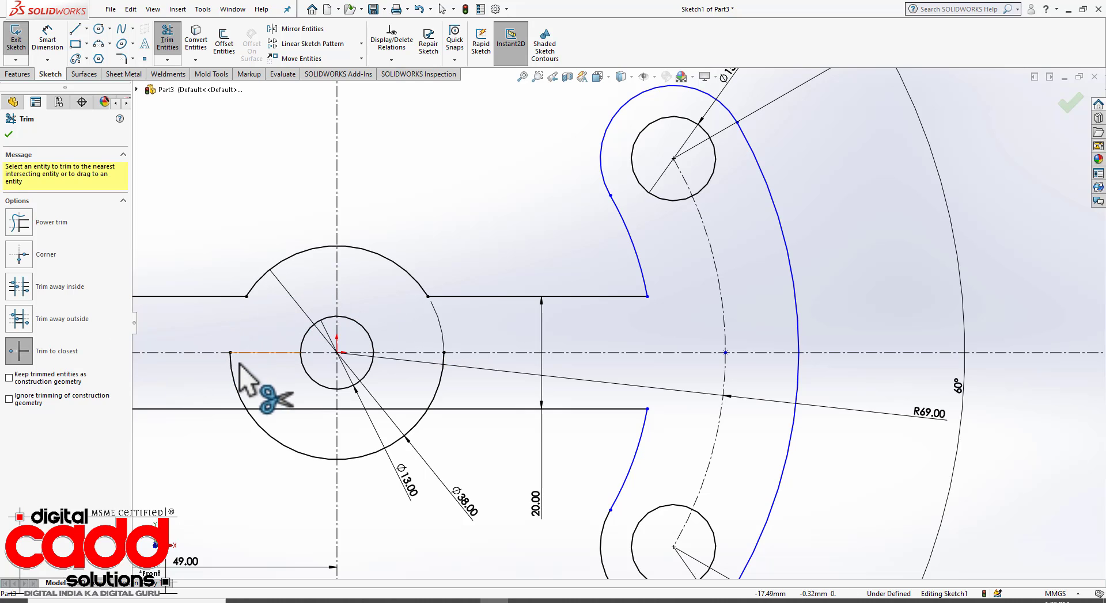
pyautogui.click(299, 409)
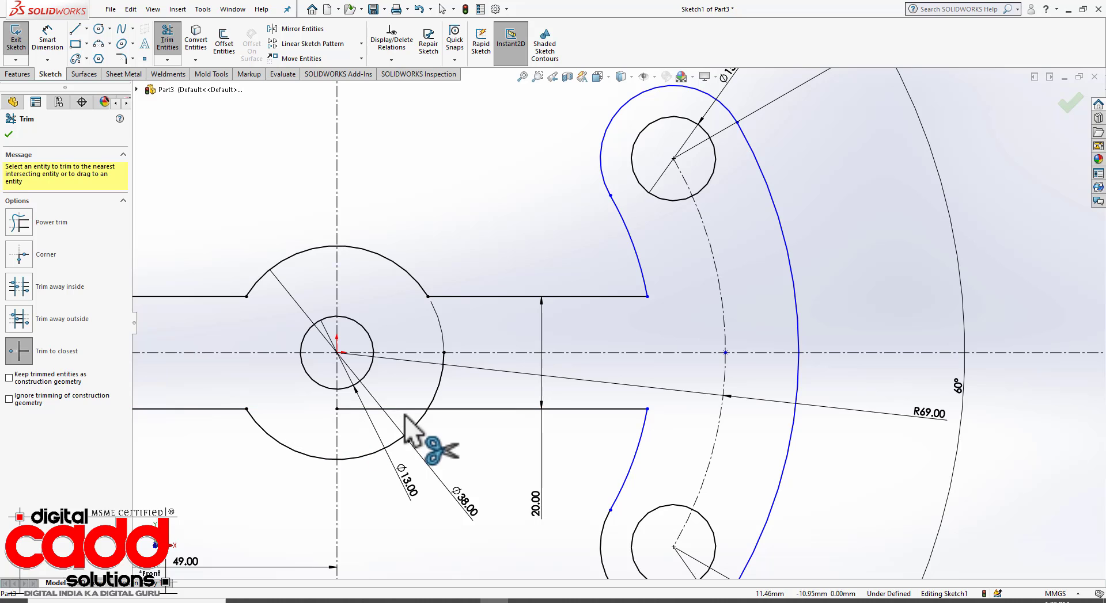
pyautogui.click(408, 411)
pyautogui.scroll(5, 713, 426)
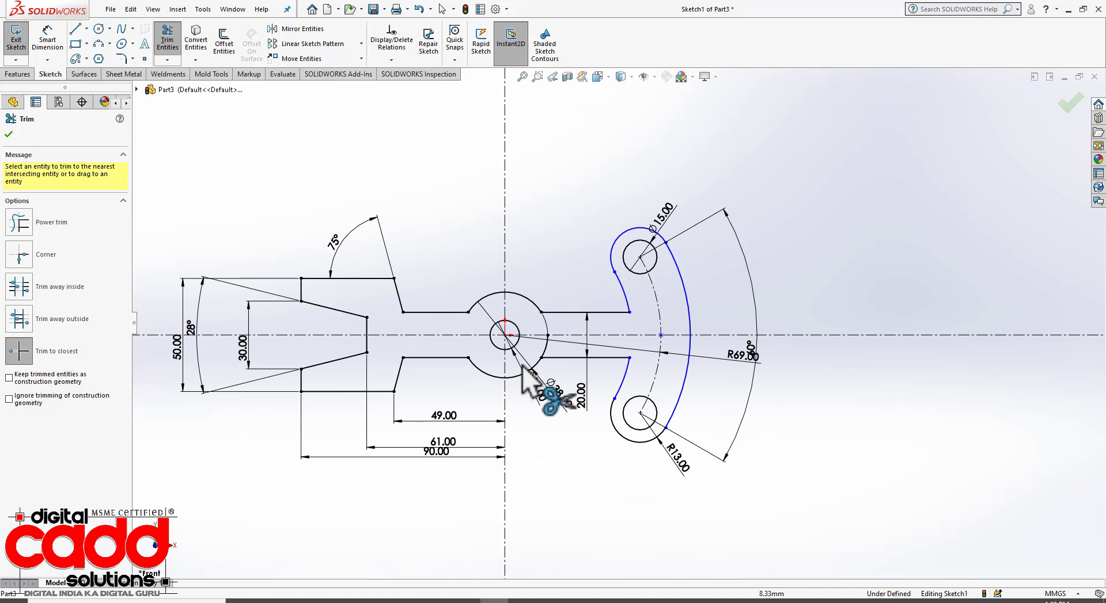
pyautogui.scroll(-3, 648, 339)
pyautogui.scroll(-1, 648, 339)
pyautogui.press('Escape')
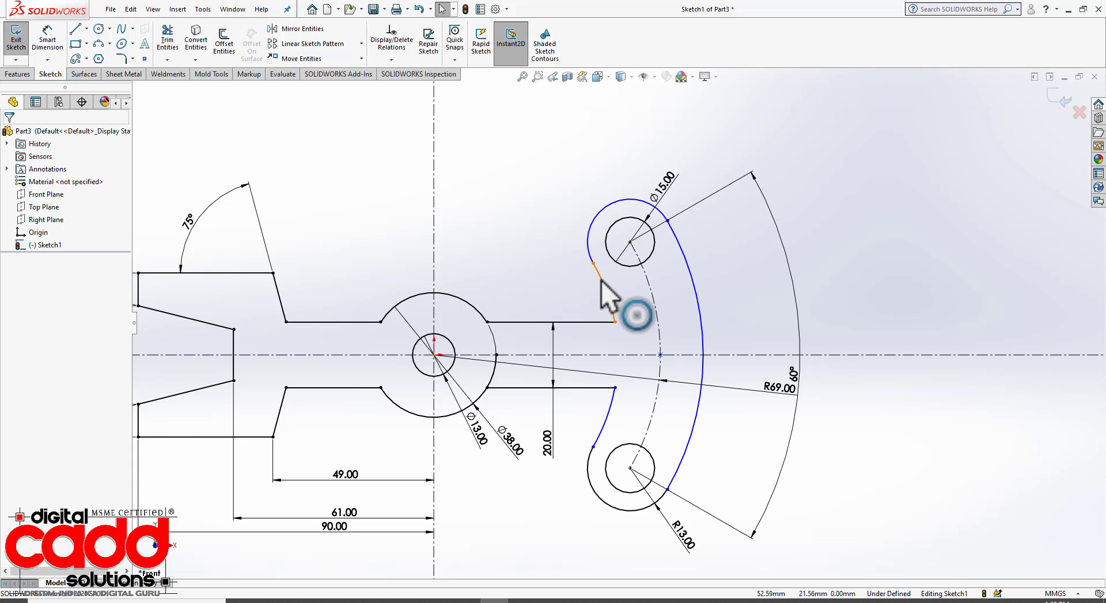
# Make the curved slot's inner arc above the arm tangent to the upper rounded end arc
pyautogui.moveTo(593, 265); pyautogui.dragTo(597, 282)
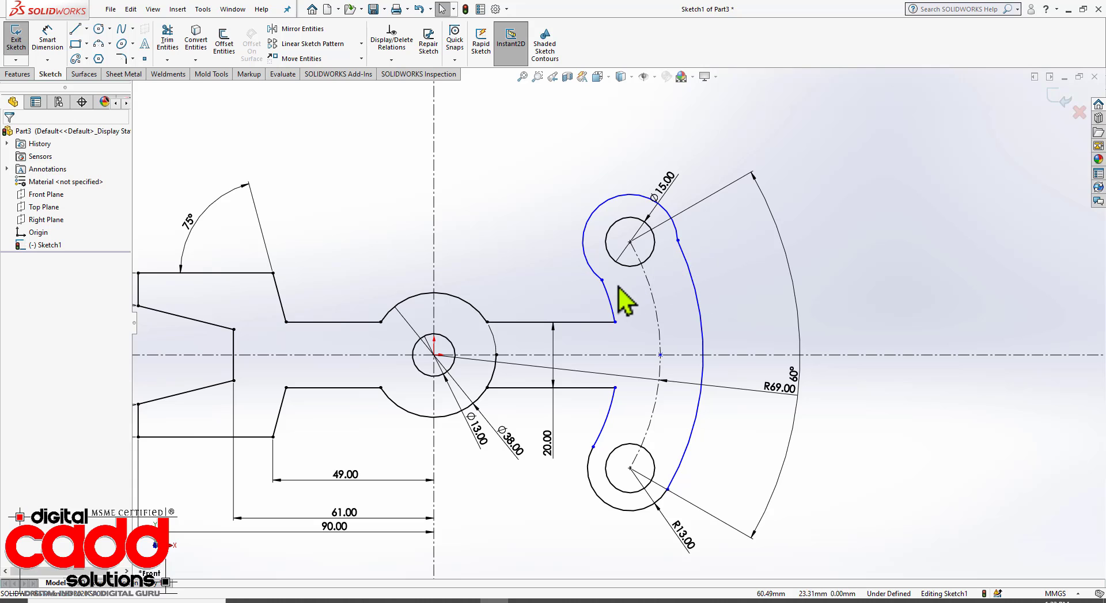
pyautogui.click(609, 295)
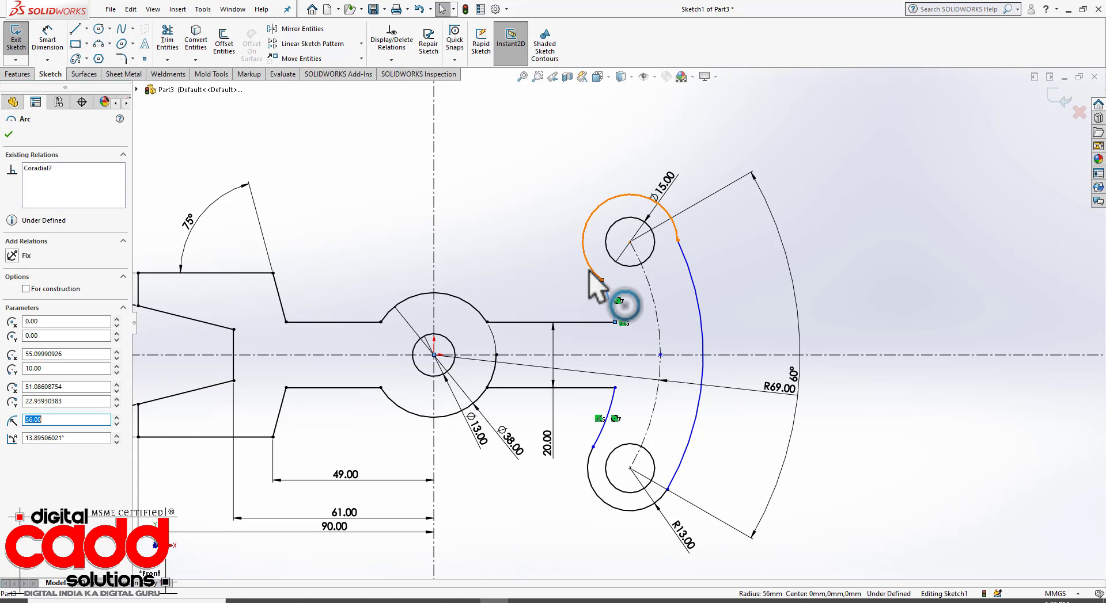
pyautogui.keyDown('ctrl'); pyautogui.click(594, 272); pyautogui.keyUp('ctrl')
pyautogui.click(638, 220)
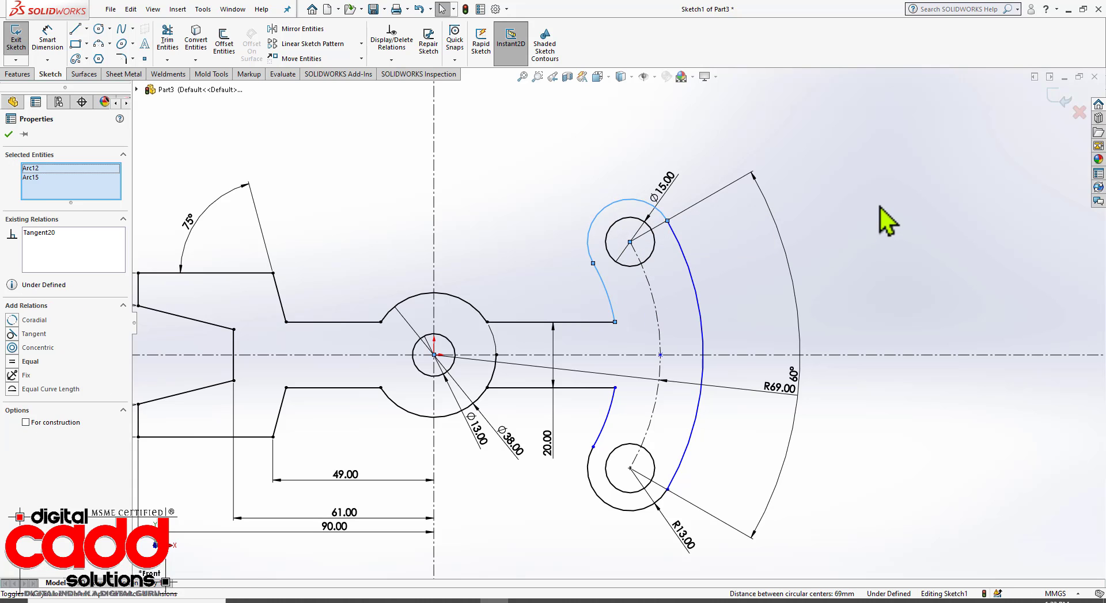
pyautogui.click(881, 217)
# Add a tangent relation between the upper rounded end arc and the curved slot's outer arc
pyautogui.click(662, 222)
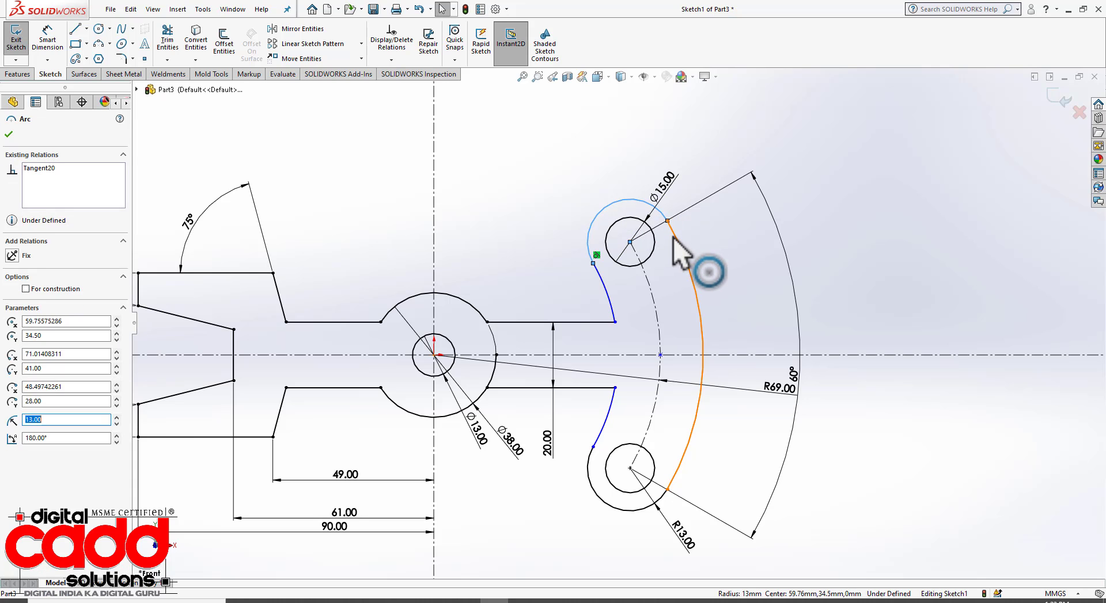
pyautogui.keyDown('ctrl'); pyautogui.click(696, 260); pyautogui.keyUp('ctrl')
pyautogui.click(723, 185)
pyautogui.click(901, 276)
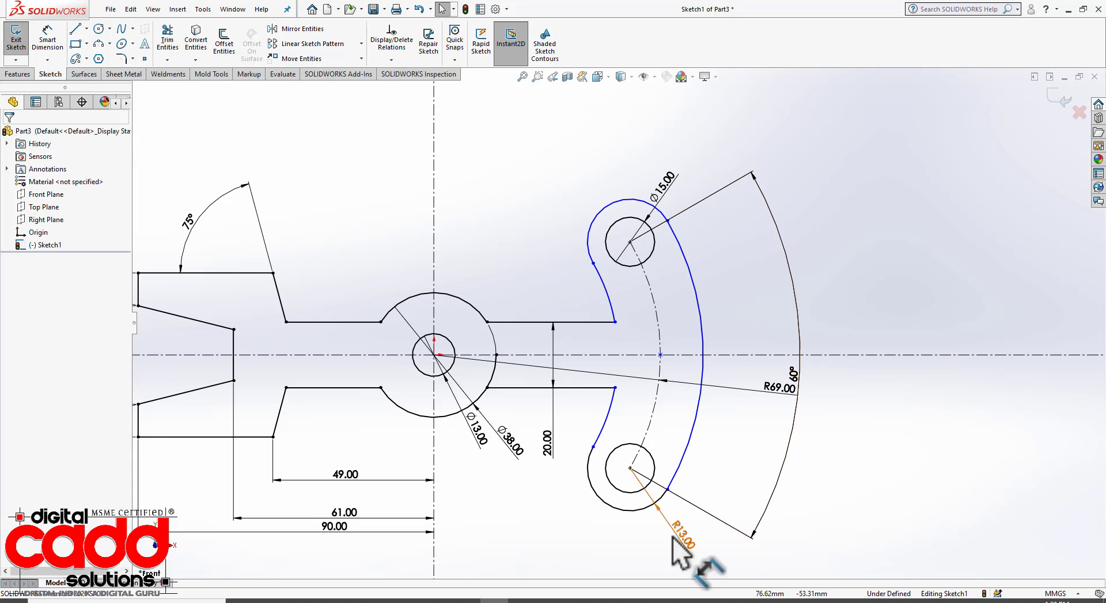
# Add a tangent relation between the lower rounded end arc and the curved slot's outer arc
pyautogui.click(657, 504)
pyautogui.keyDown('ctrl'); pyautogui.click(674, 481); pyautogui.keyUp('ctrl')
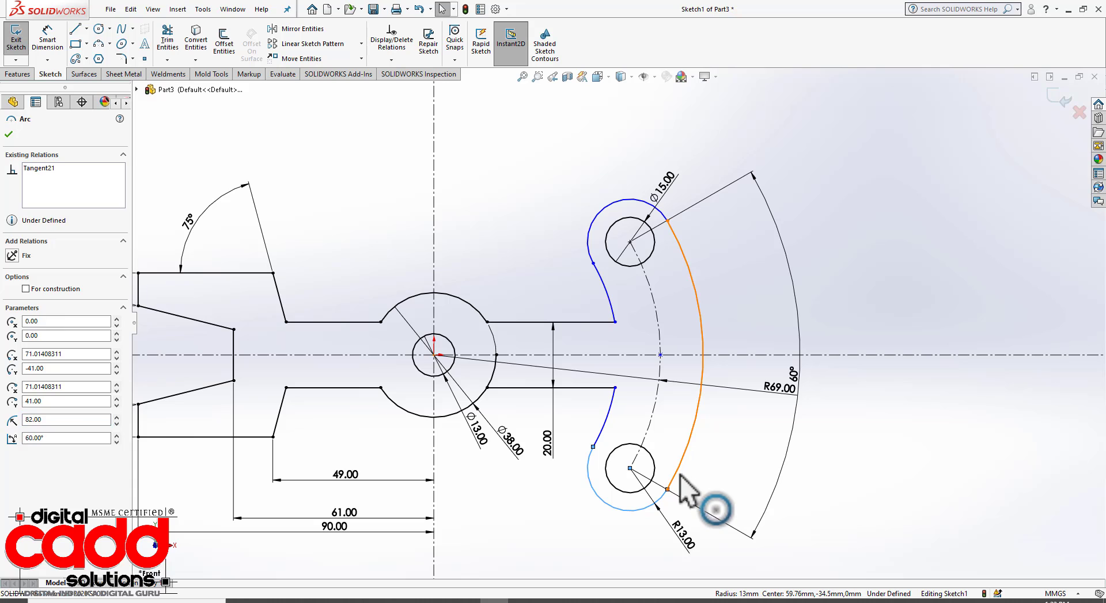
pyautogui.click(729, 420)
pyautogui.click(766, 312)
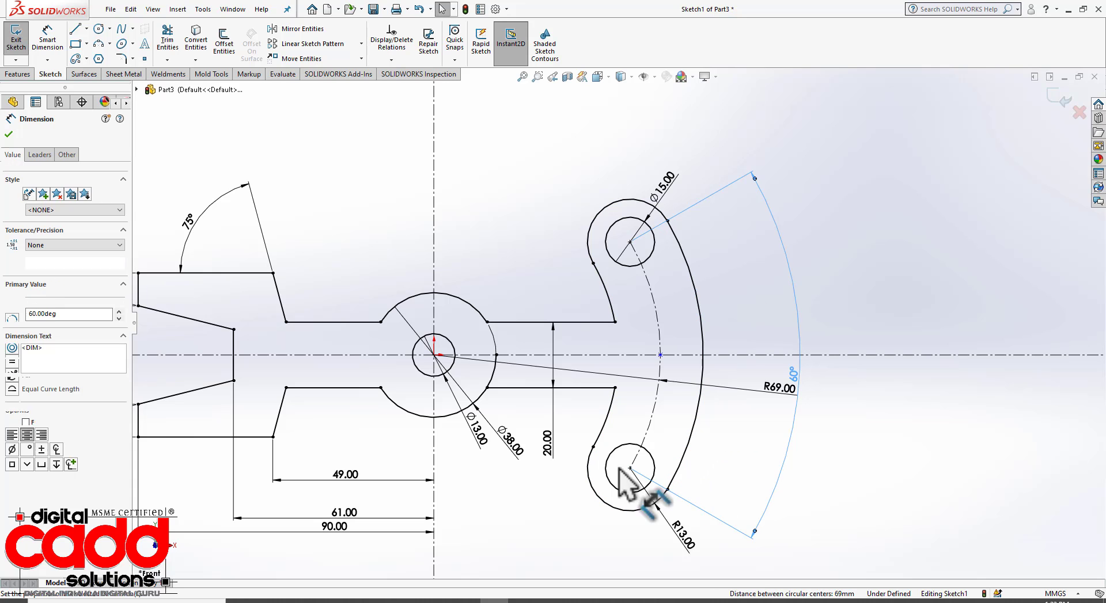
pyautogui.click(568, 288)
# Add 5 mm sketch fillets at the four corners where the arm meets the head and the curved slot, and exit the sketch
pyautogui.scroll(3, 593, 338)
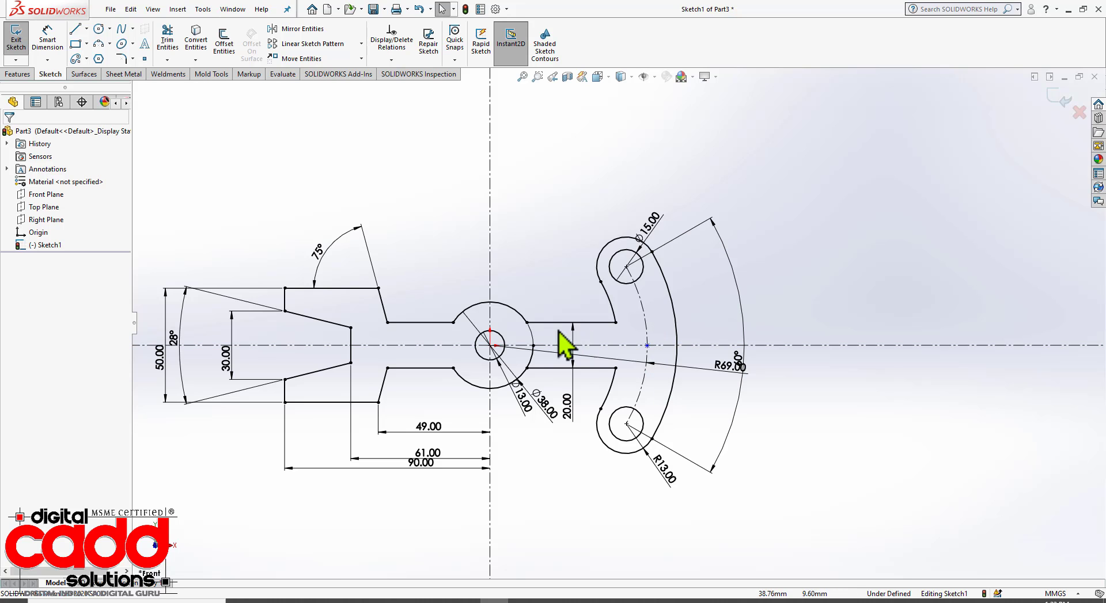
pyautogui.scroll(-2, 576, 337)
pyautogui.click(380, 602)
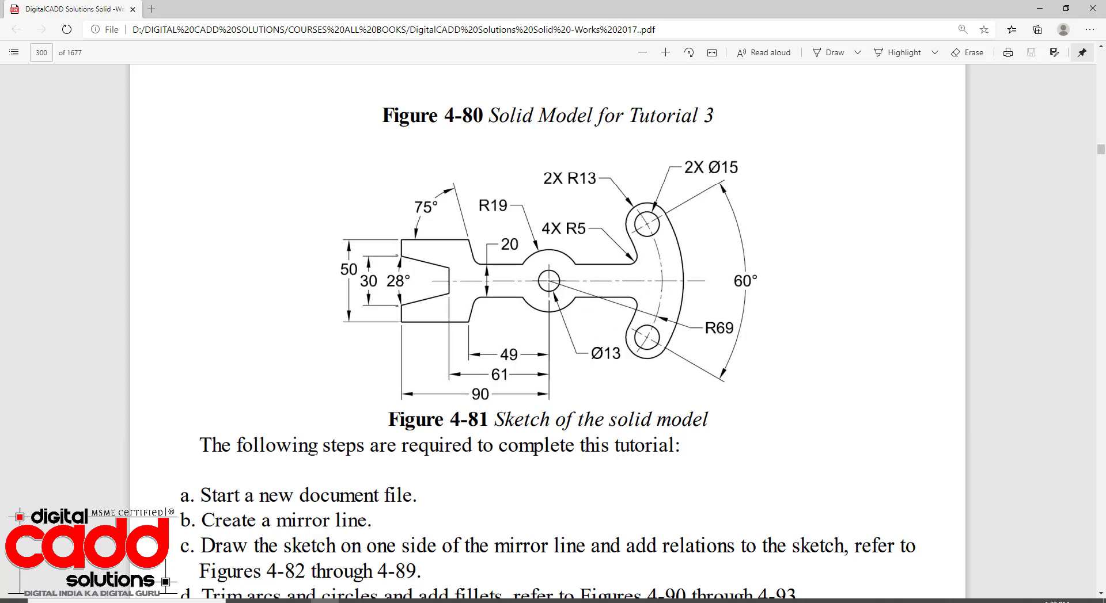
pyautogui.hotkey('alt', 'Tab')
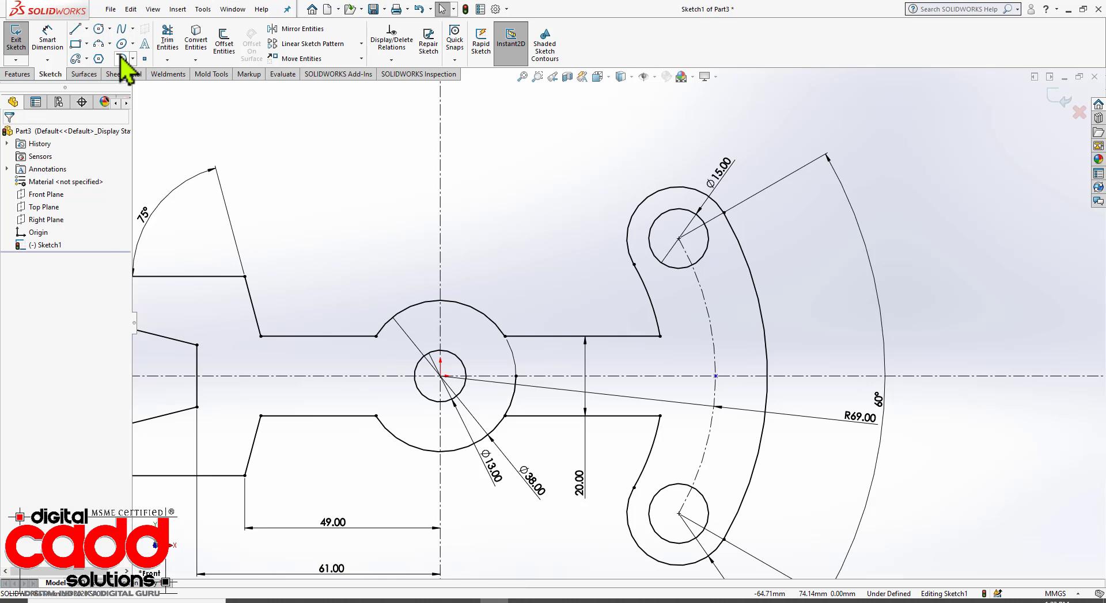
pyautogui.click(121, 58)
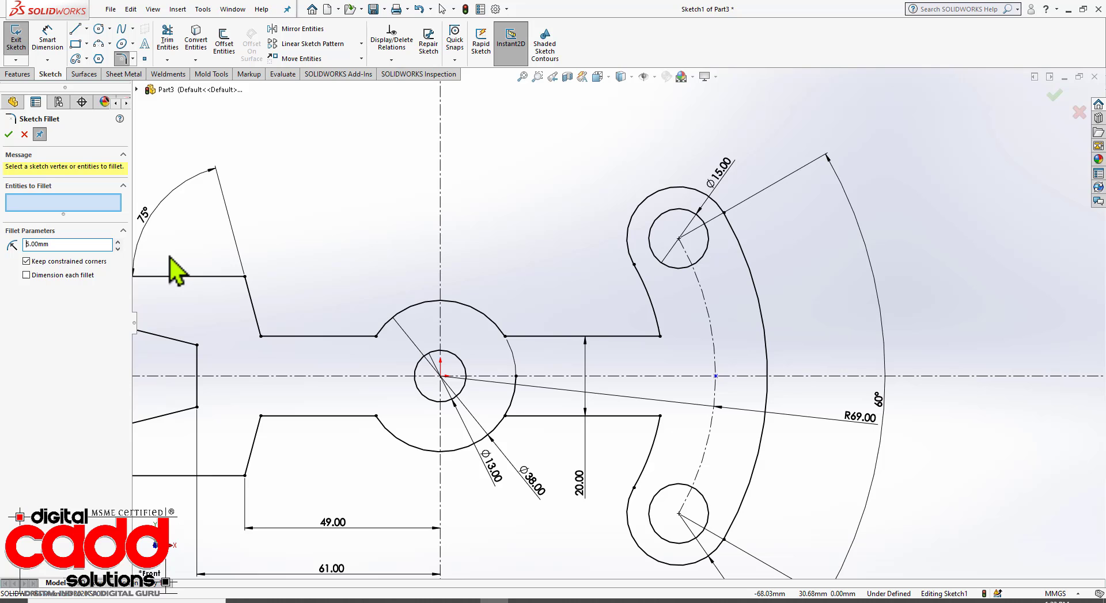
pyautogui.click(262, 338)
pyautogui.click(261, 415)
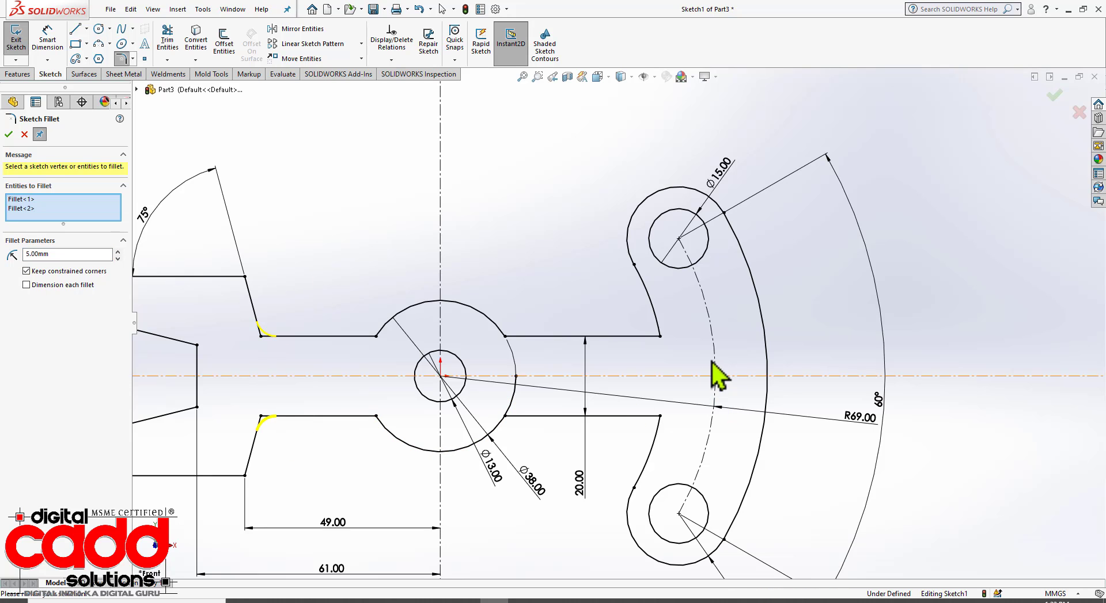
pyautogui.click(660, 336)
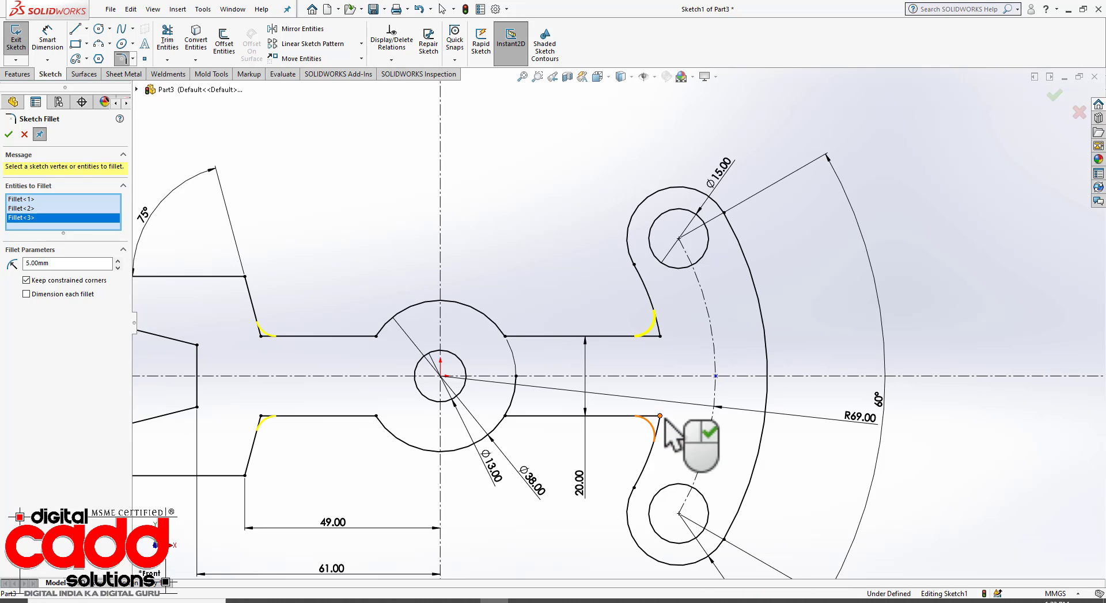
pyautogui.click(660, 415)
pyautogui.click(9, 135)
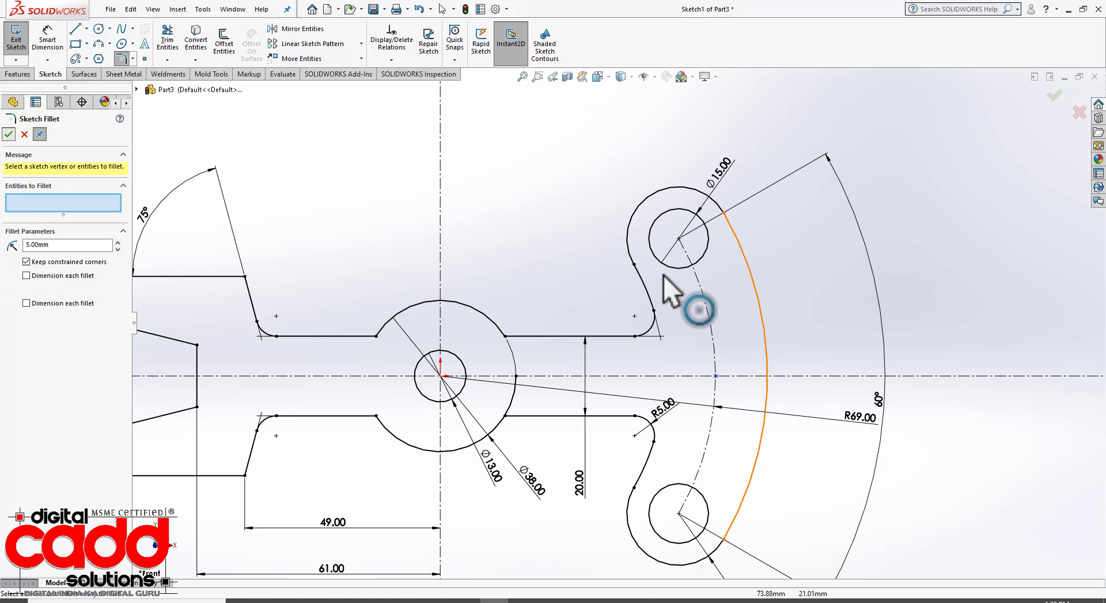
pyautogui.scroll(3, 772, 406)
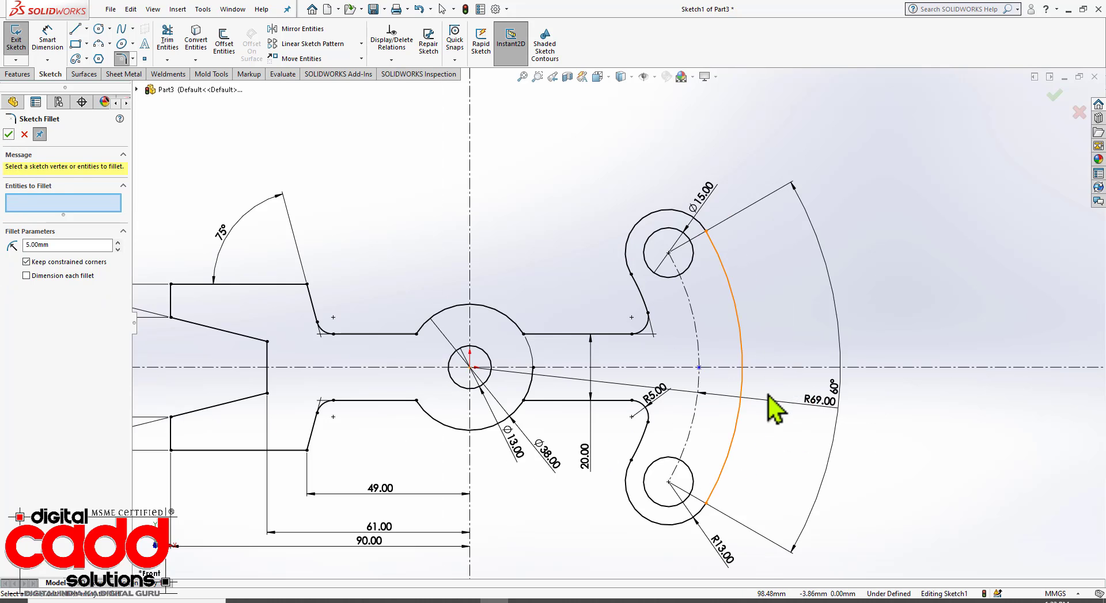
pyautogui.click(24, 134)
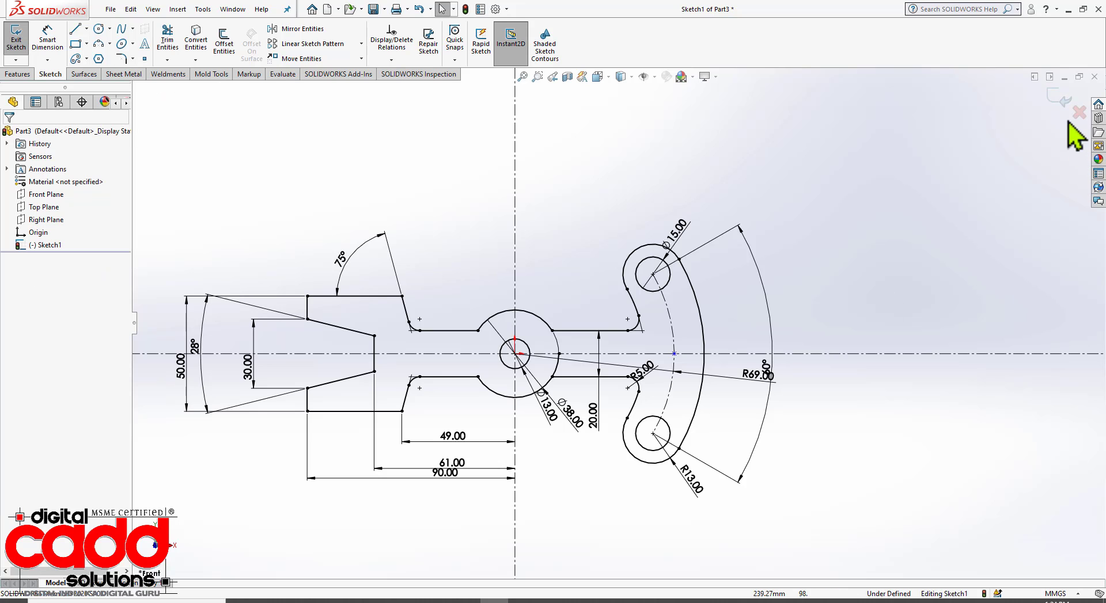
pyautogui.click(1064, 101)
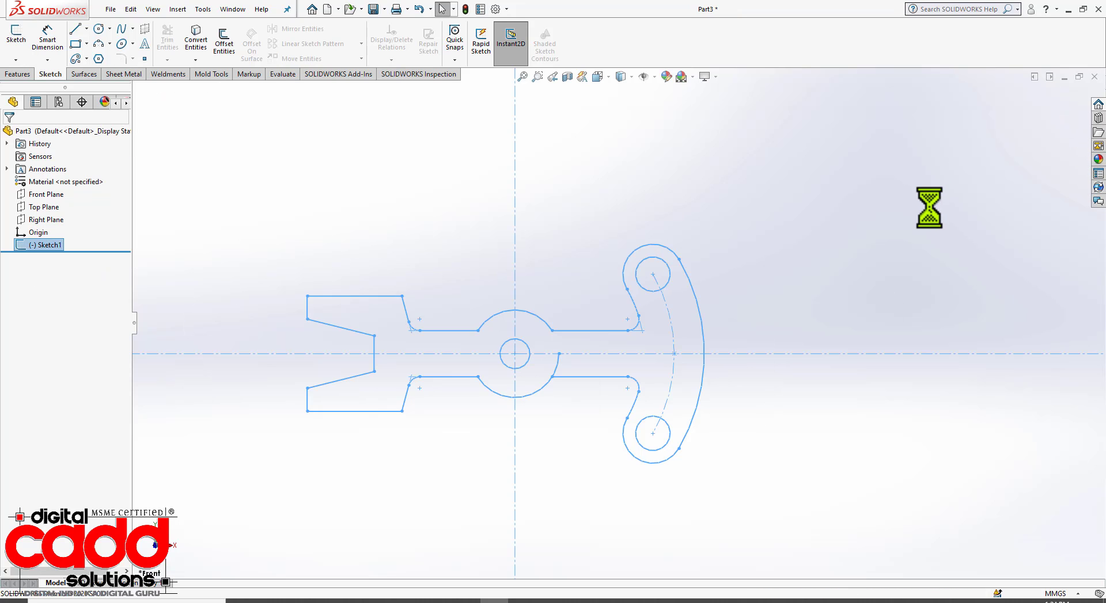
pyautogui.moveTo(777, 271)
pyautogui.mouseDown(button='middle')
pyautogui.moveTo(740, 382)
pyautogui.moveTo(737, 360)
pyautogui.mouseUp(button='middle')
# Switch to the PDF and review the Tutorial 3 instructions, the Figure 4-80 solid model and the Figure 4-81 sketch
pyautogui.hotkey('alt', 'Tab')
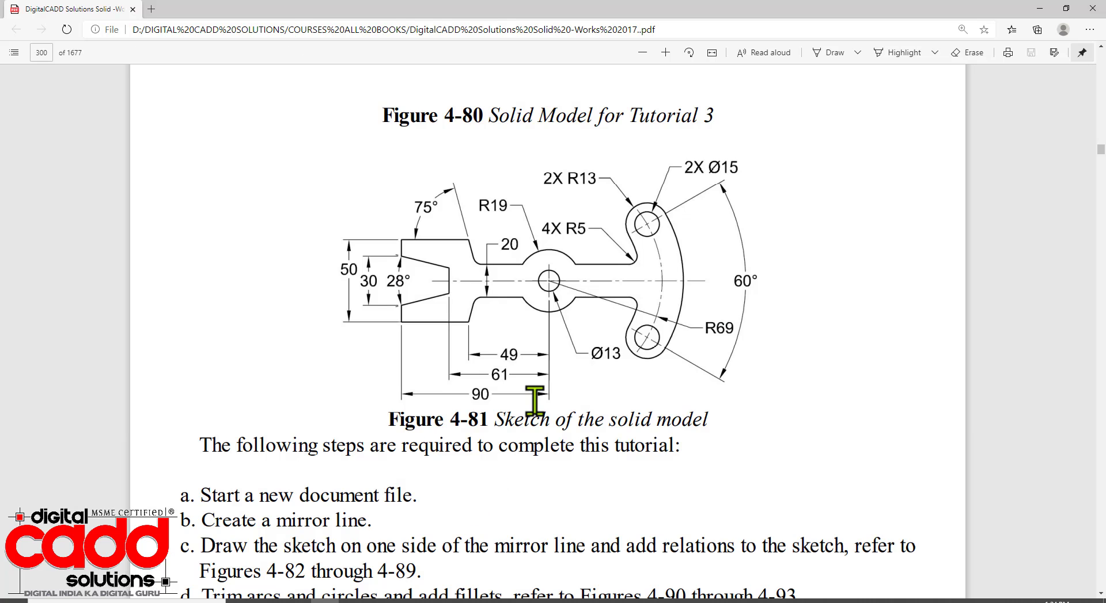
pyautogui.scroll(6, 531, 394)
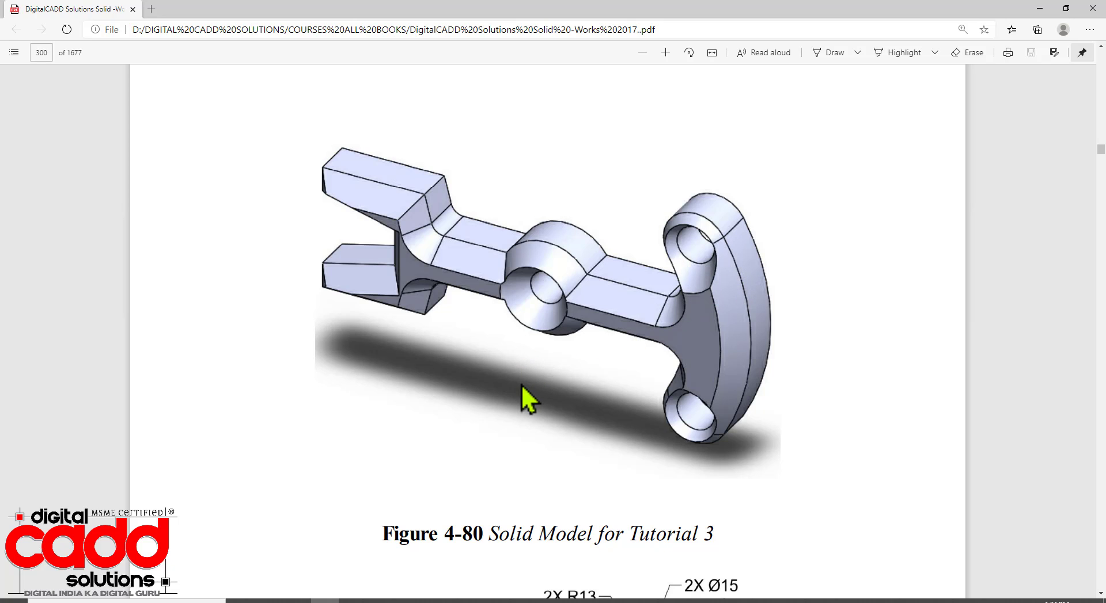
pyautogui.scroll(10, 524, 390)
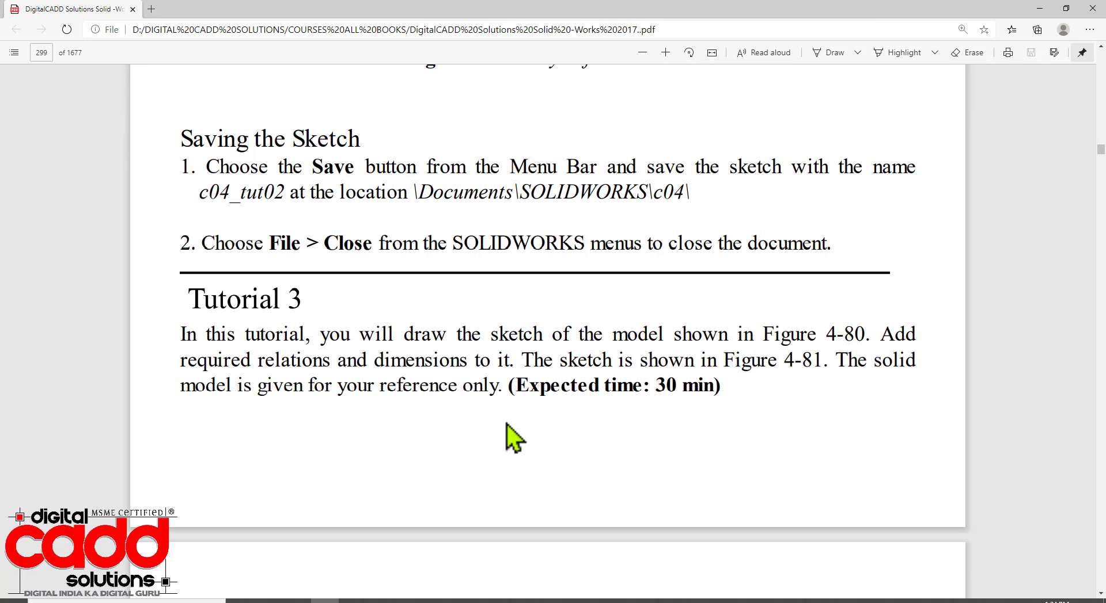
pyautogui.scroll(-10, 497, 435)
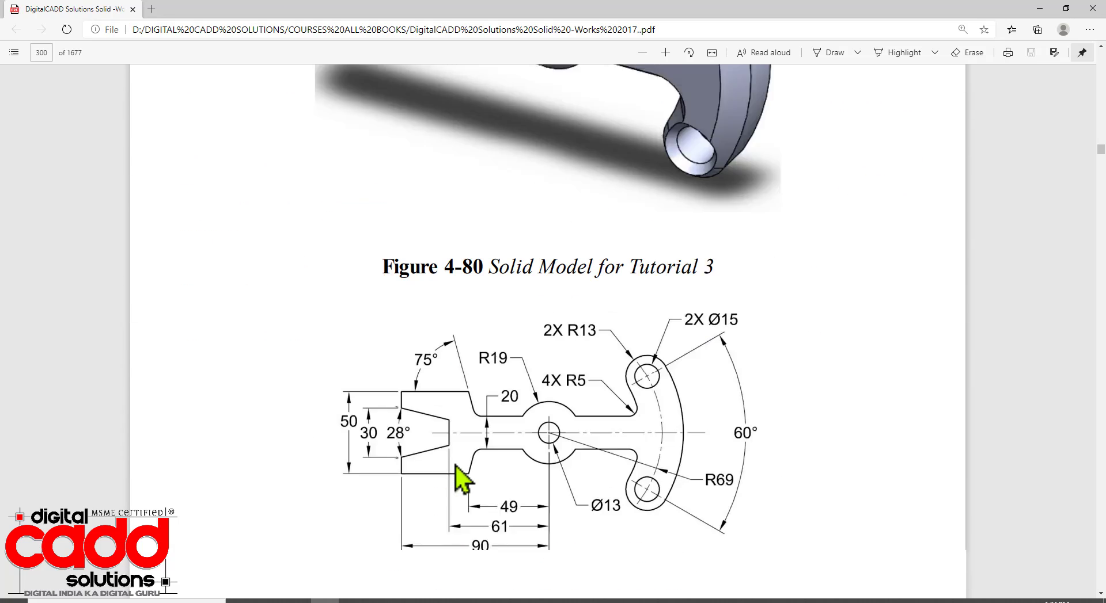
pyautogui.scroll(-3, 455, 461)
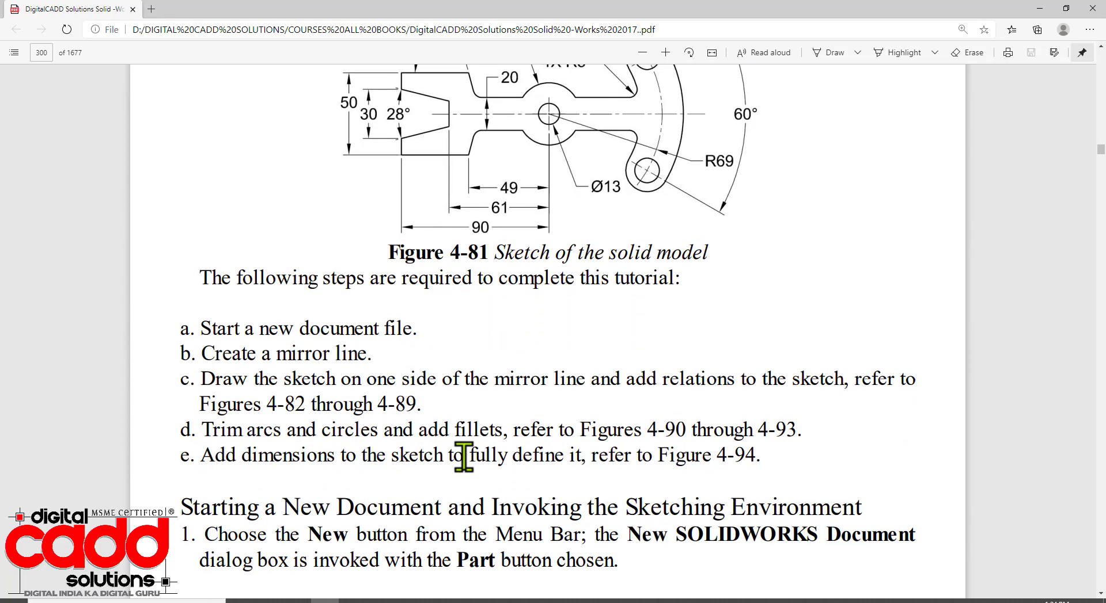
pyautogui.scroll(4, 468, 455)
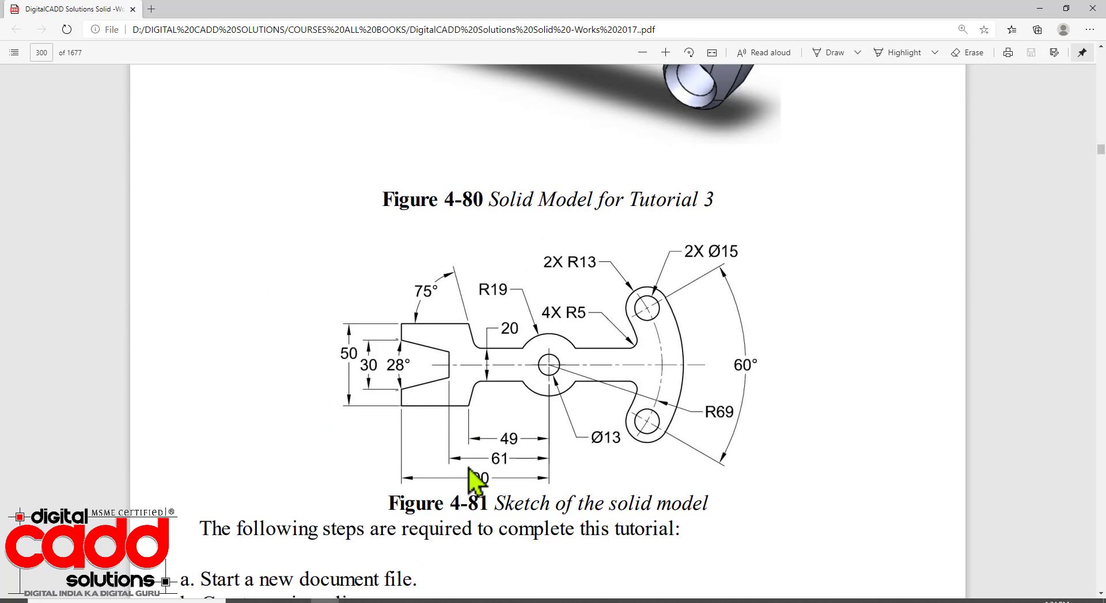
pyautogui.scroll(4, 473, 480)
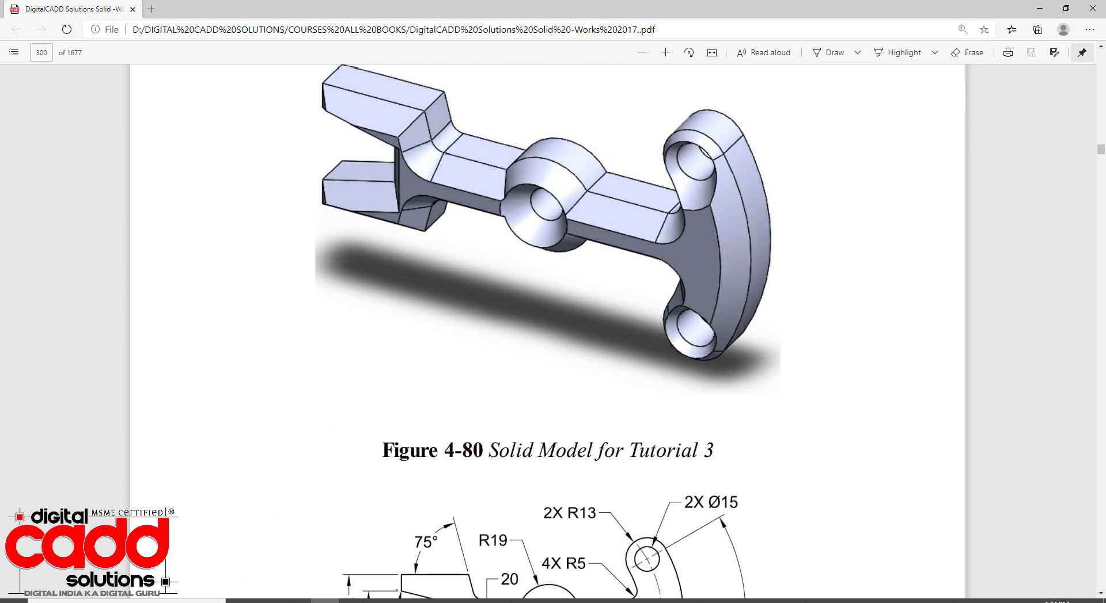
# Switch back to SolidWorks, reopen the sketch, trim the leftover hub arc piece between the arm lines on the curved-slot side, and exit the sketch
pyautogui.click(522, 600)
pyautogui.moveTo(652, 462)
pyautogui.mouseDown(button='middle')
pyautogui.moveTo(699, 394)
pyautogui.moveTo(666, 419)
pyautogui.moveTo(678, 443)
pyautogui.mouseUp(button='middle')
pyautogui.scroll(-3, 540, 396)
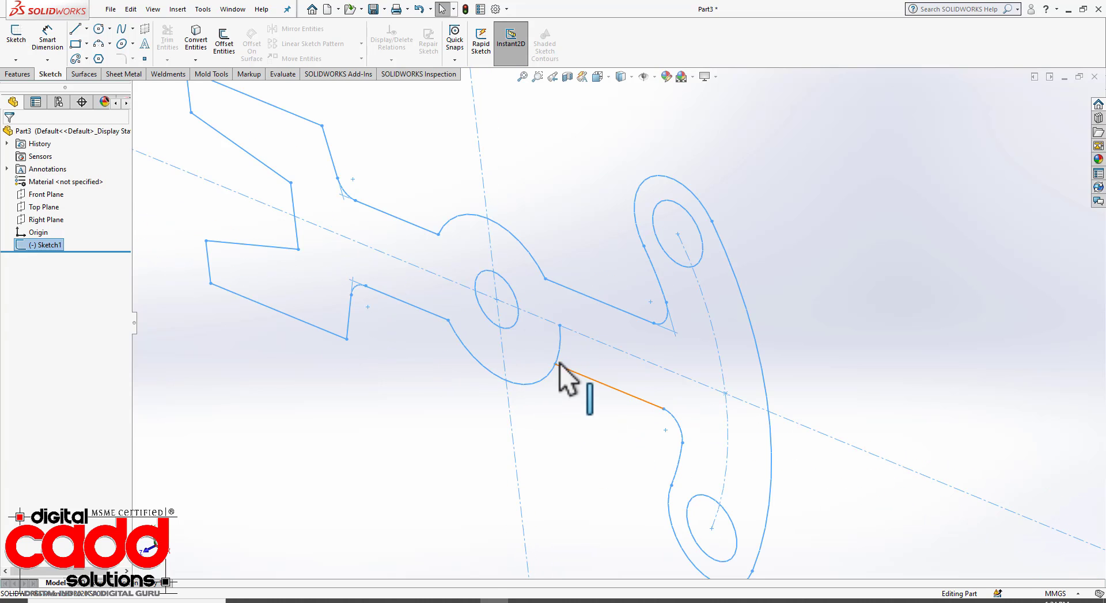
pyautogui.click(559, 353)
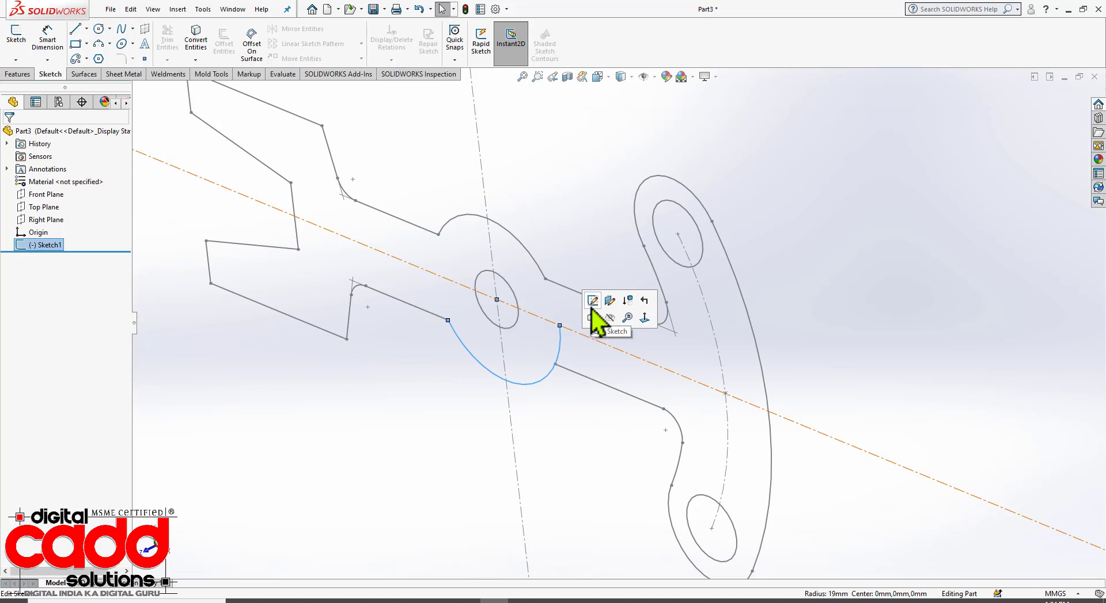
pyautogui.click(593, 302)
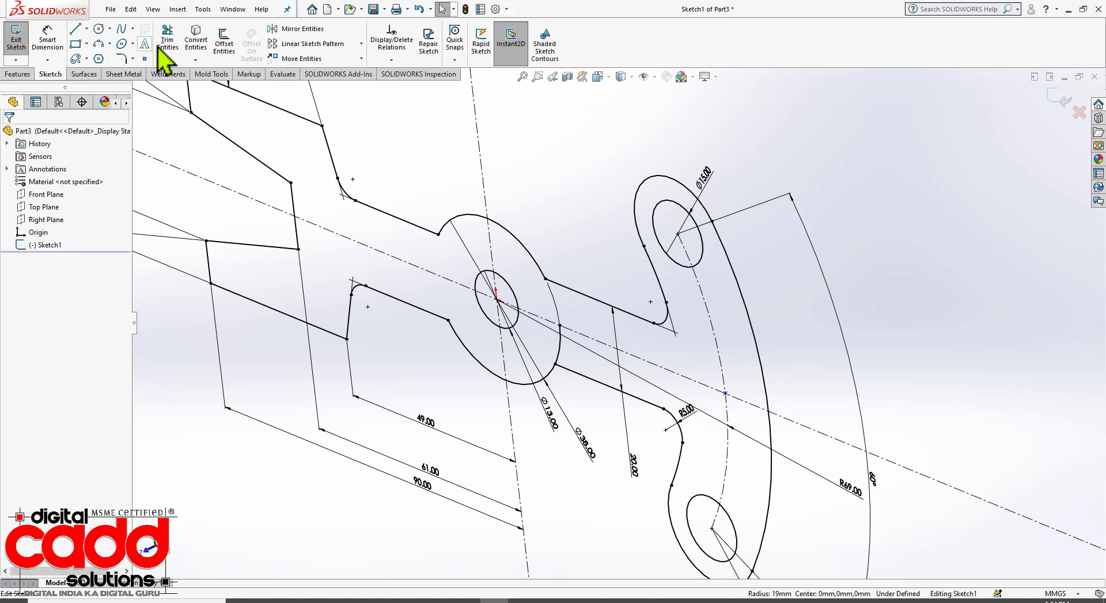
pyautogui.click(167, 46)
pyautogui.click(559, 355)
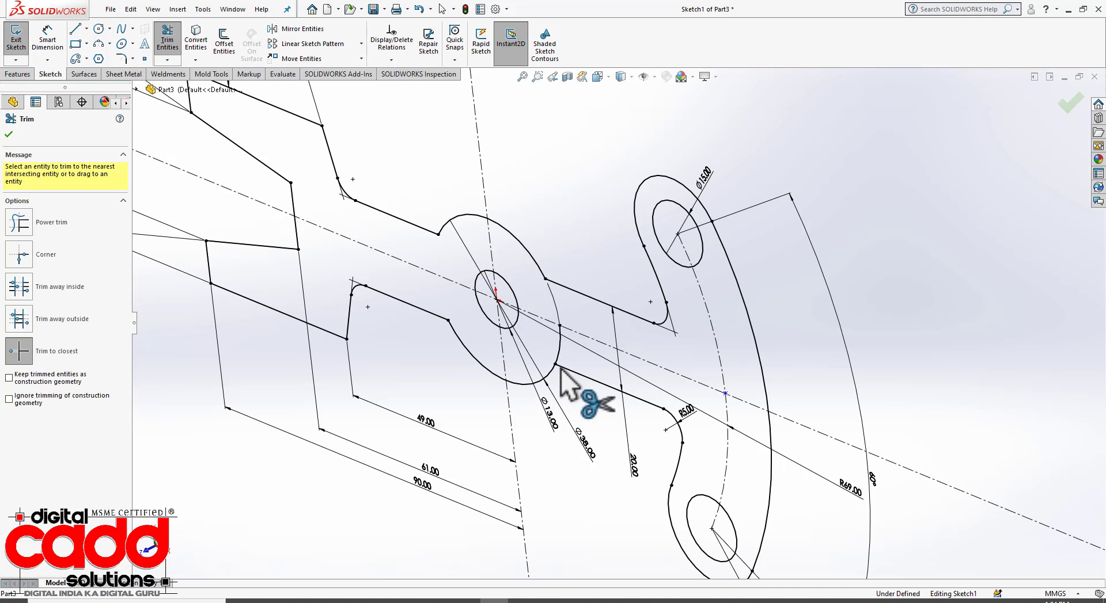
pyautogui.press('Escape')
pyautogui.click(16, 46)
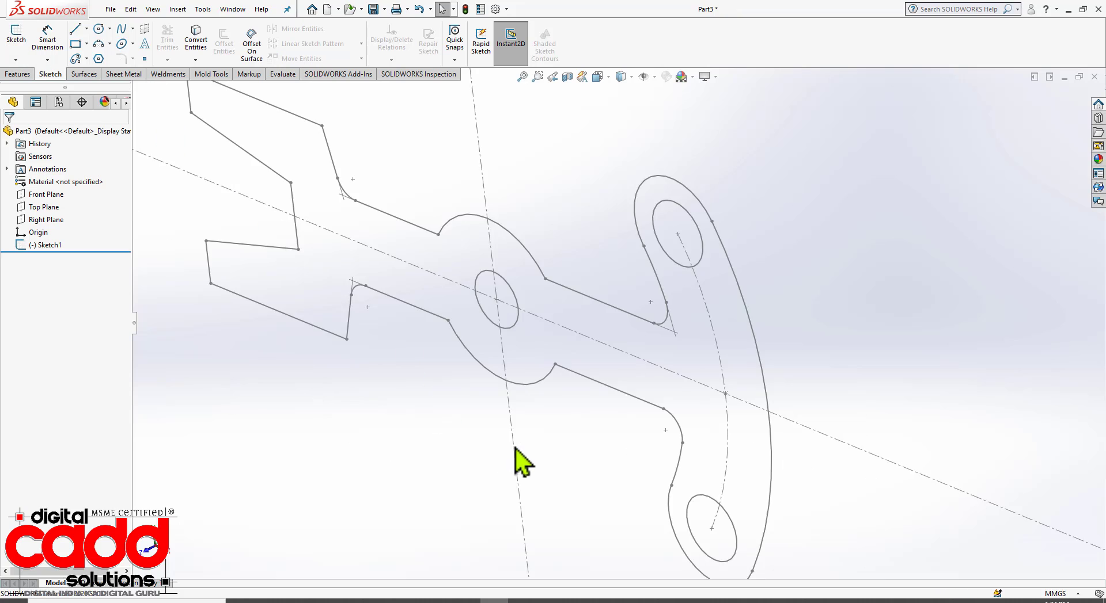
# Start a 10 mm blind Extruded Boss/Base from the existing sketch
pyautogui.click(18, 73)
pyautogui.click(21, 42)
pyautogui.press('Escape')
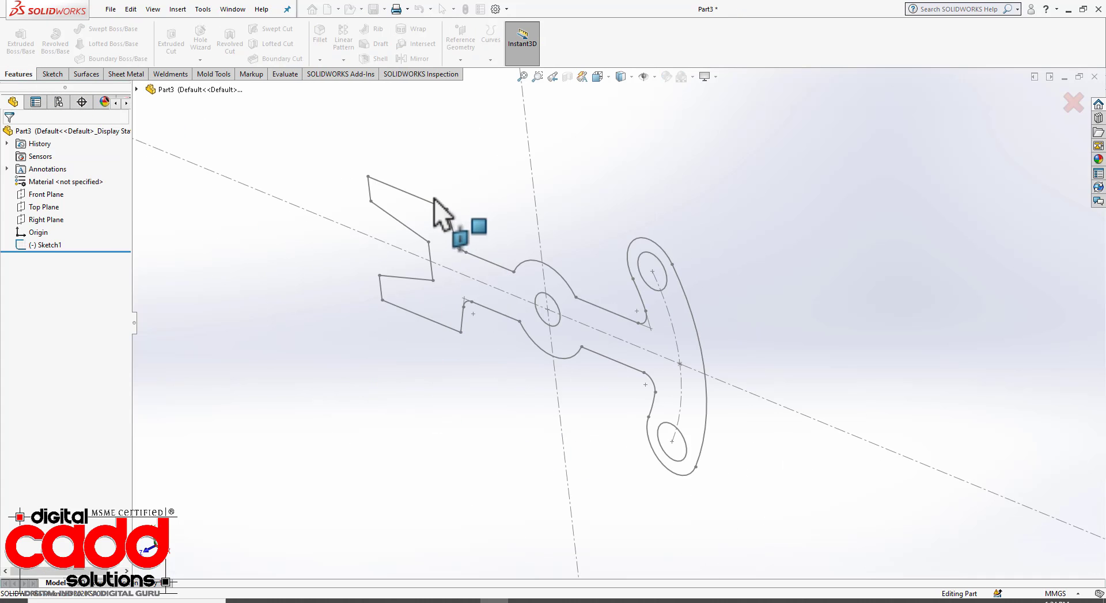
pyautogui.click(20, 41)
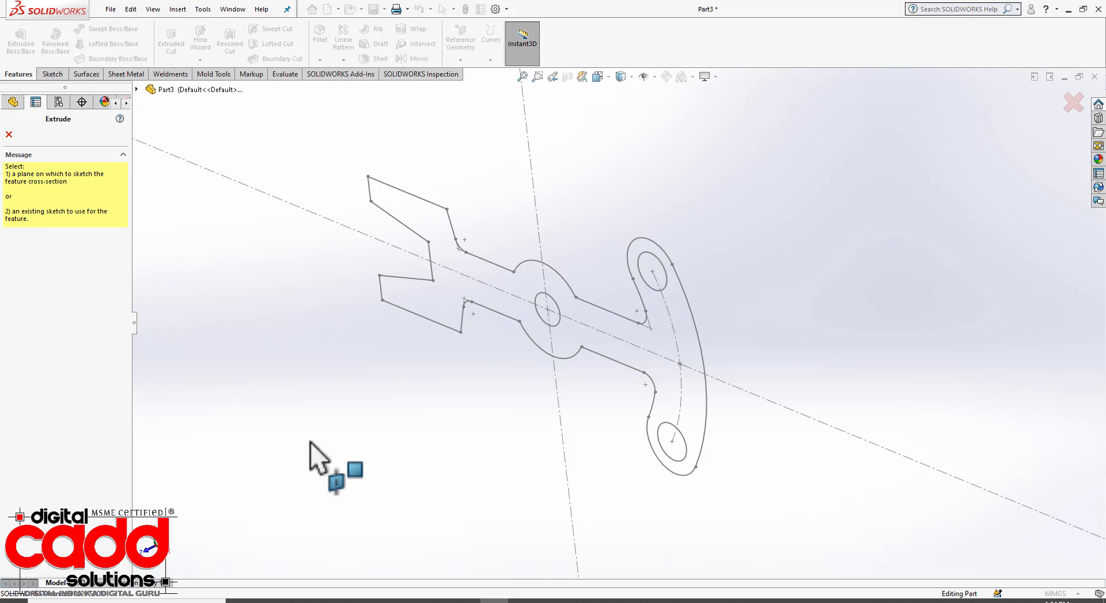
pyautogui.click(507, 316)
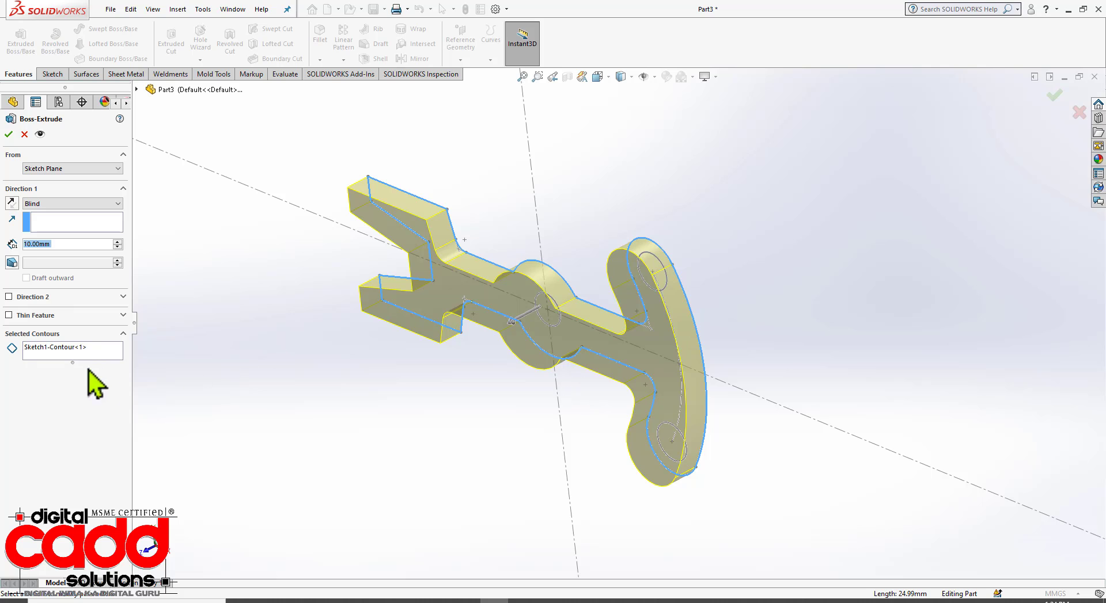
# Clear the selected contour so that the extrusion uses the whole sketch profile with its three holes
pyautogui.click(72, 353)
pyautogui.rightClick(74, 353)
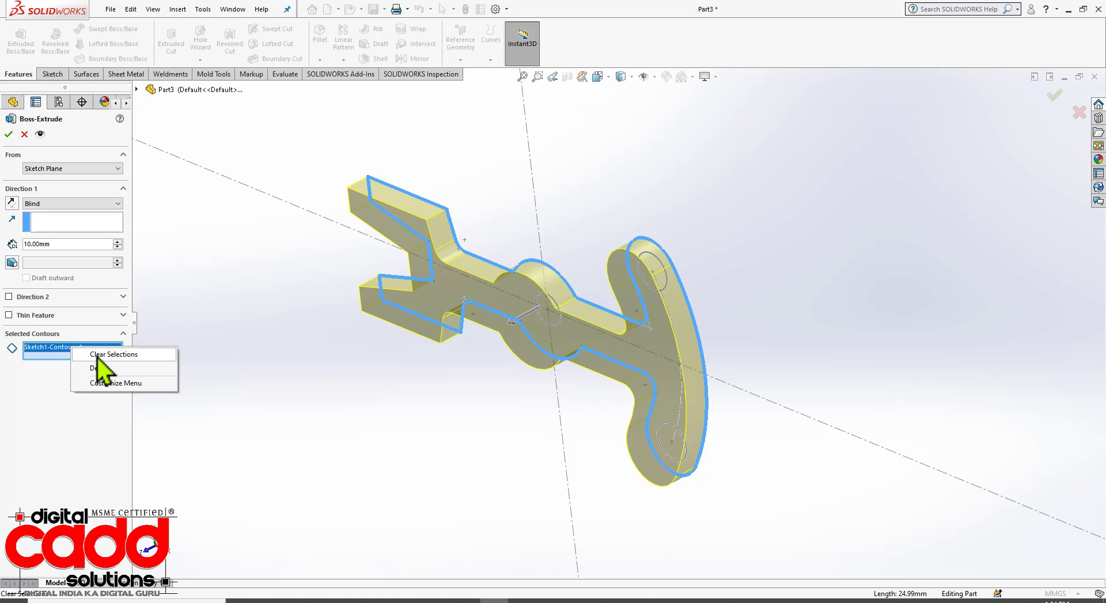
pyautogui.click(111, 355)
pyautogui.moveTo(662, 489); pyautogui.dragTo(634, 453, button='middle')
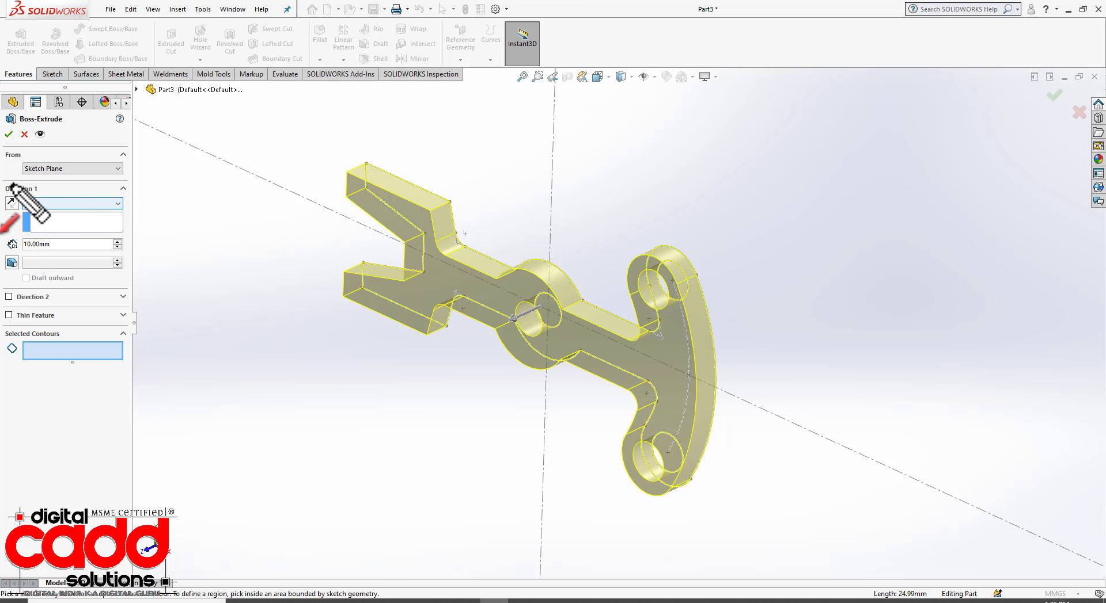
pyautogui.moveTo(2, 183)
pyautogui.mouseDown()
pyautogui.moveTo(111, 222)
pyautogui.moveTo(139, 217)
pyautogui.mouseUp()
pyautogui.moveTo(3, 288); pyautogui.dragTo(137, 307)
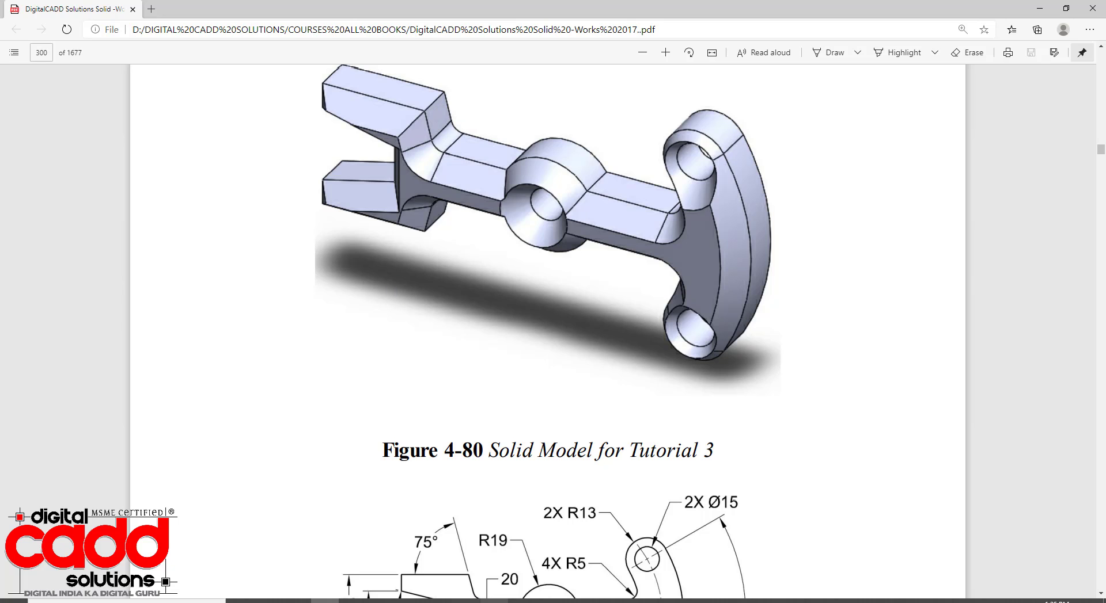
# Switch back to SolidWorks and turn on draft for Direction 1 of the extrusion, with an inward draft angle of 24 degrees
pyautogui.click(496, 601)
pyautogui.moveTo(441, 371); pyautogui.dragTo(427, 410, button='middle')
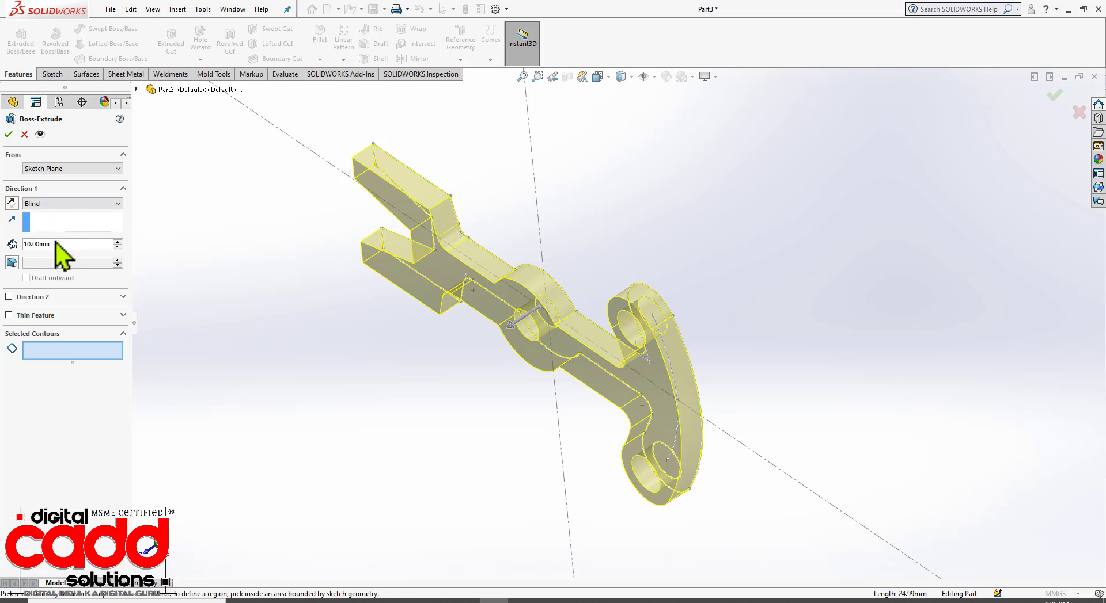
pyautogui.moveTo(71, 247); pyautogui.dragTo(12, 238)
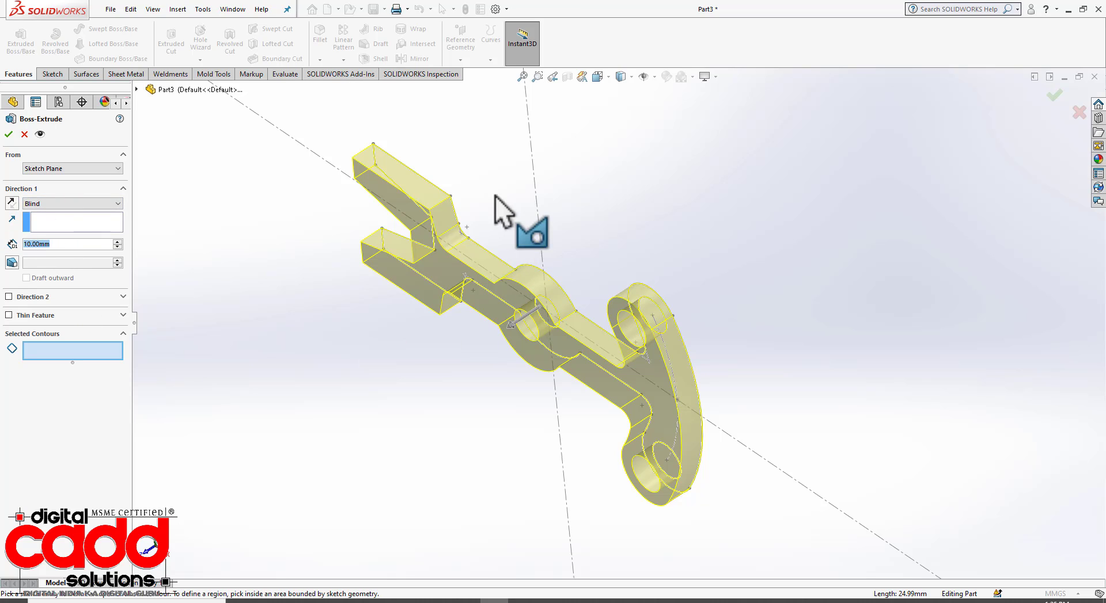
pyautogui.click(12, 262)
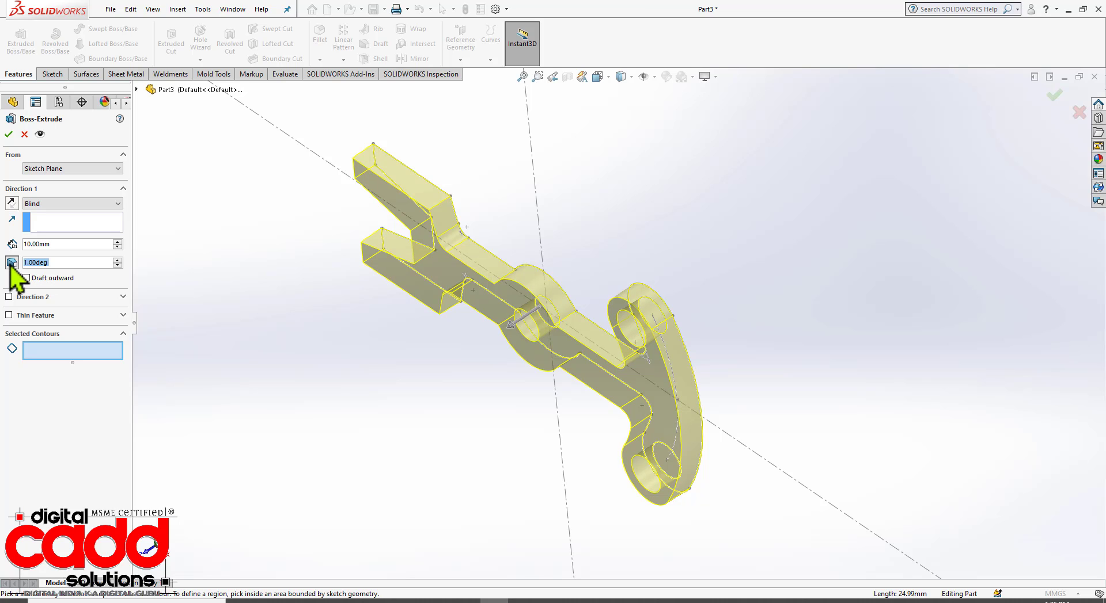
pyautogui.click(121, 262)
pyautogui.click(121, 262)
pyautogui.click(120, 262)
pyautogui.click(120, 262)
pyautogui.click(120, 262)
pyautogui.click(120, 262)
pyautogui.click(120, 262)
pyautogui.click(120, 262)
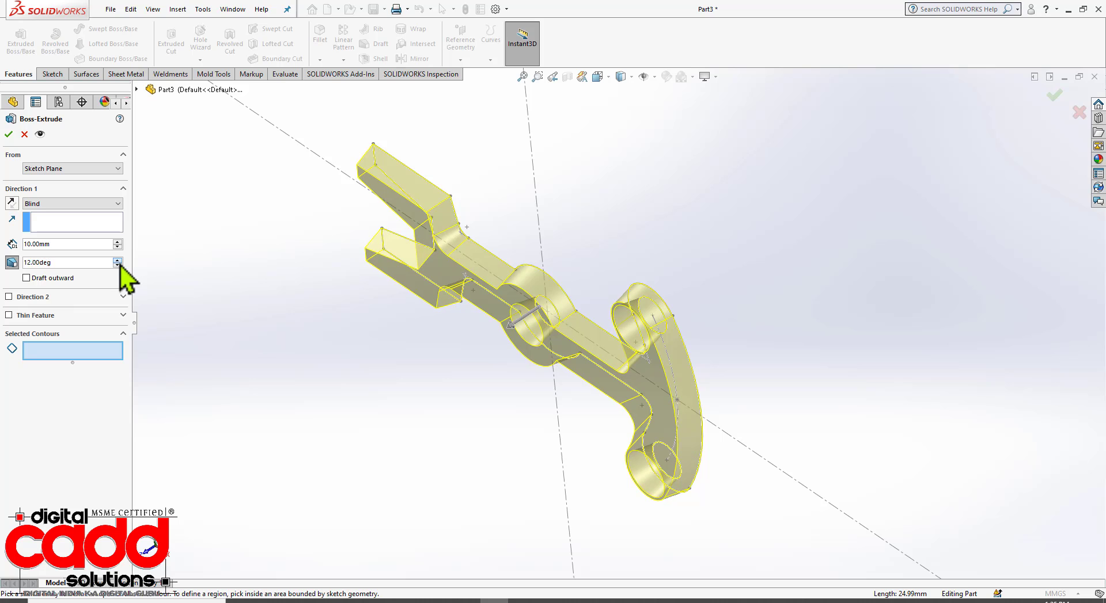
pyautogui.click(117, 260)
pyautogui.click(117, 259)
pyautogui.click(117, 259)
pyautogui.click(118, 259)
pyautogui.click(117, 260)
pyautogui.click(117, 260)
pyautogui.click(117, 260)
pyautogui.click(118, 260)
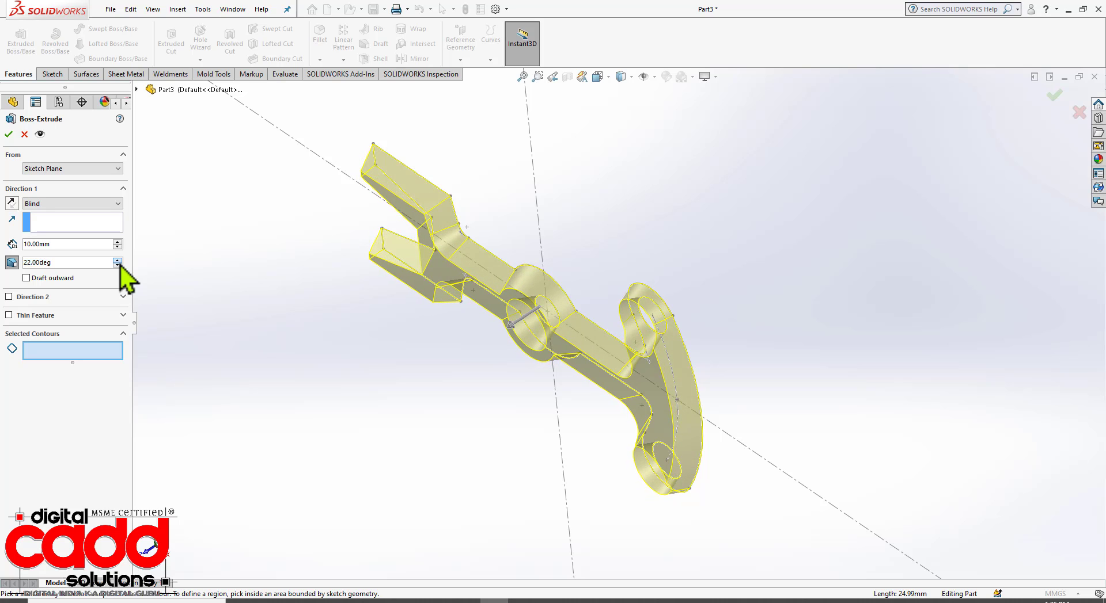
pyautogui.click(117, 259)
pyautogui.click(117, 260)
pyautogui.moveTo(473, 439); pyautogui.dragTo(520, 406, button='middle')
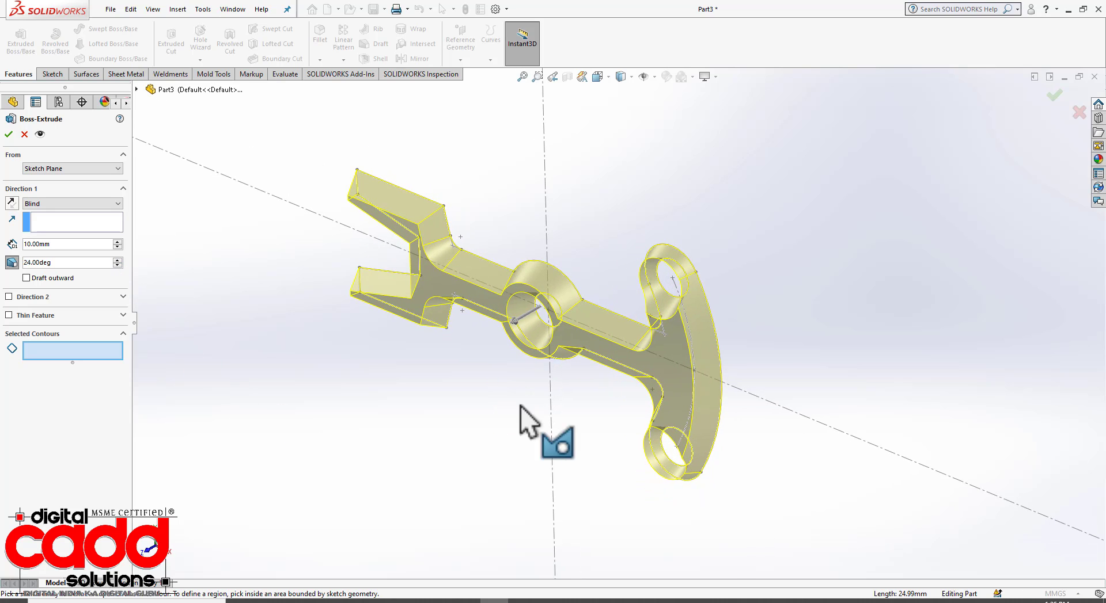
# Compare the extrusion preview with Figure 4-80 in the PDF and increase the Direction 1 draft angle to 35 degrees
pyautogui.click(326, 602)
pyautogui.click(326, 601)
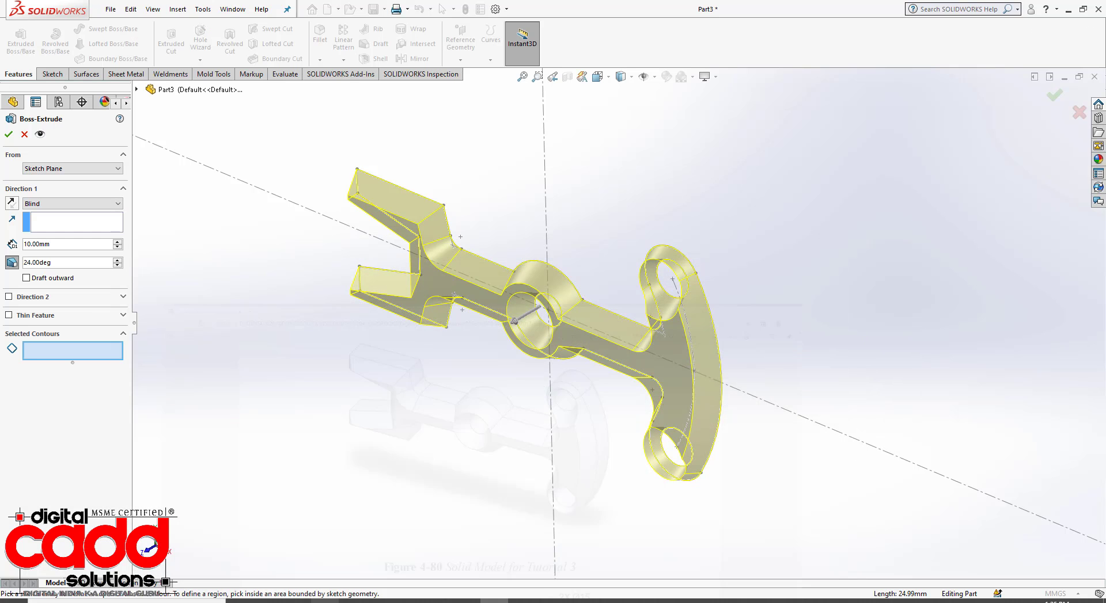
pyautogui.scroll(-2, 729, 224)
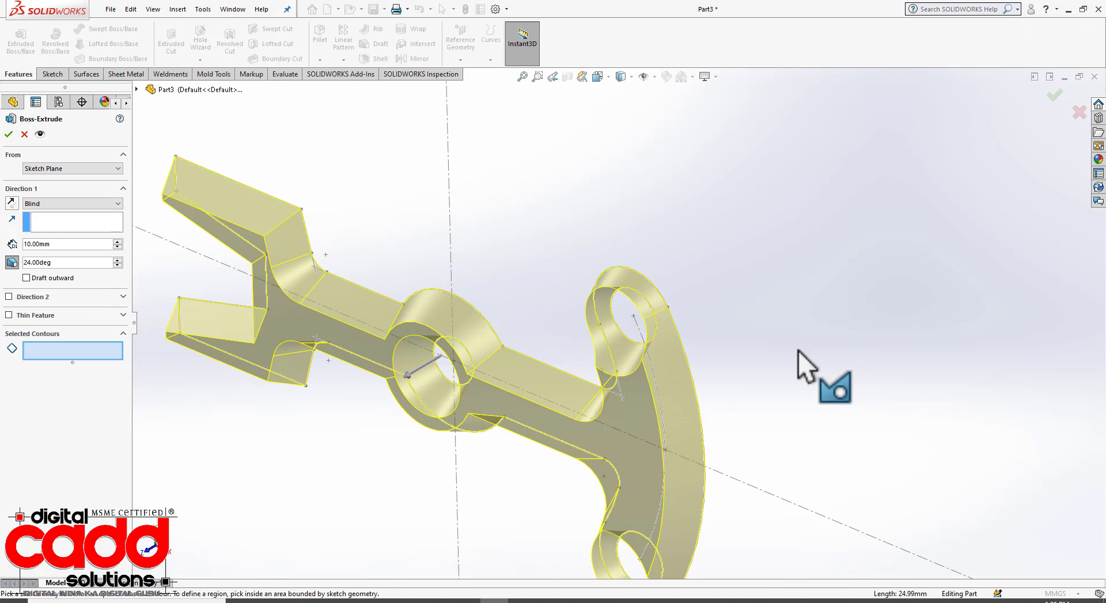
pyautogui.click(326, 602)
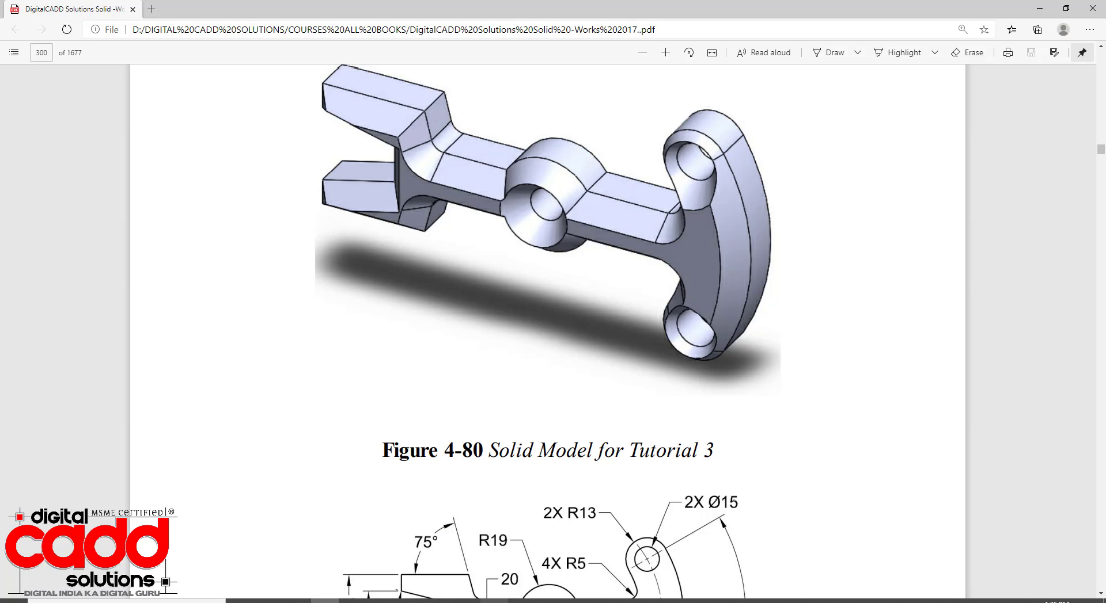
pyautogui.click(325, 602)
pyautogui.click(117, 260)
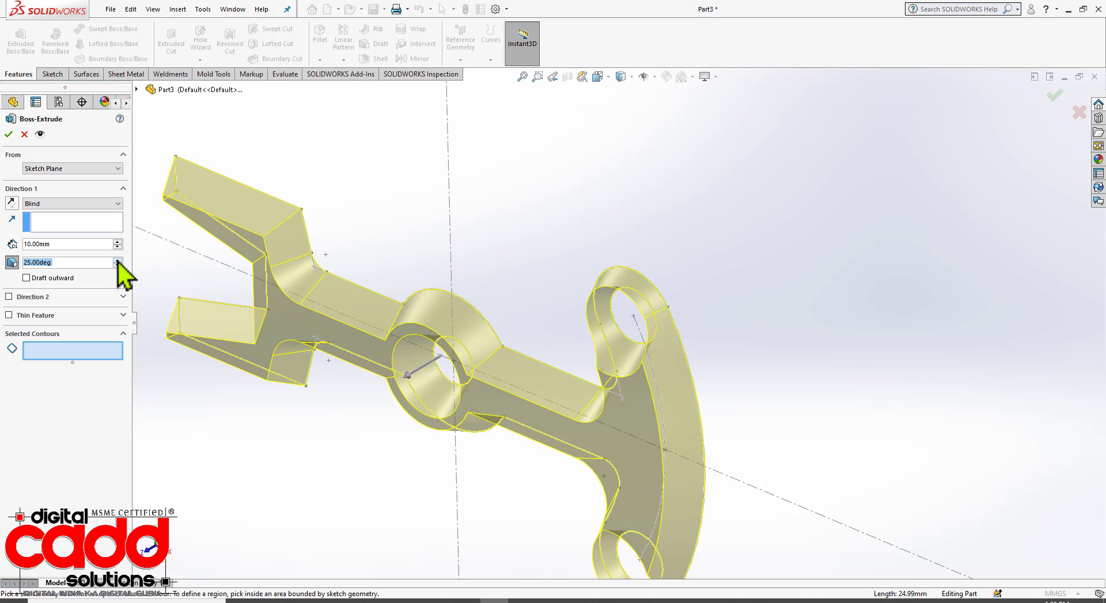
pyautogui.click(118, 260)
pyautogui.click(118, 260)
pyautogui.click(118, 260)
pyautogui.click(117, 260)
pyautogui.click(117, 260)
pyautogui.click(117, 260)
pyautogui.click(118, 259)
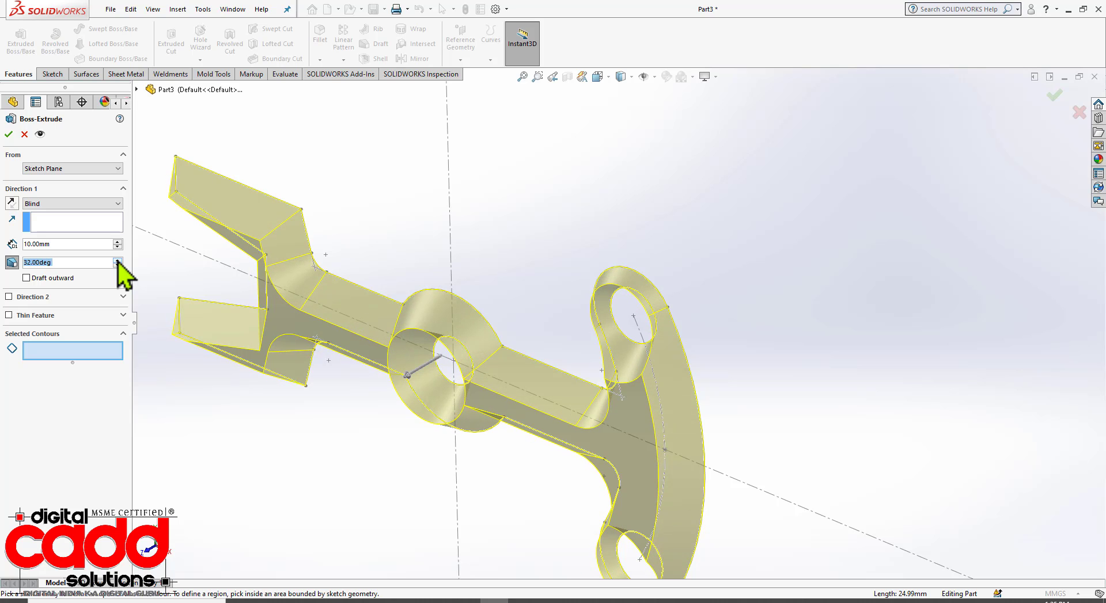
pyautogui.click(118, 259)
pyautogui.click(118, 259)
pyautogui.click(118, 259)
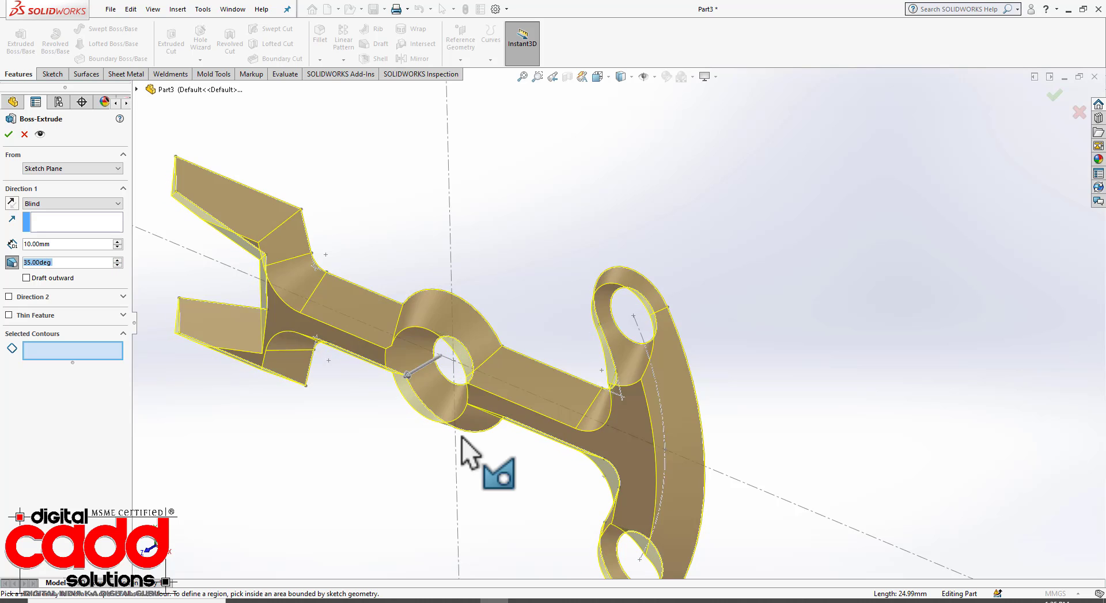
pyautogui.moveTo(464, 451)
pyautogui.mouseDown(button='middle')
pyautogui.moveTo(555, 399)
pyautogui.moveTo(481, 451)
pyautogui.mouseUp(button='middle')
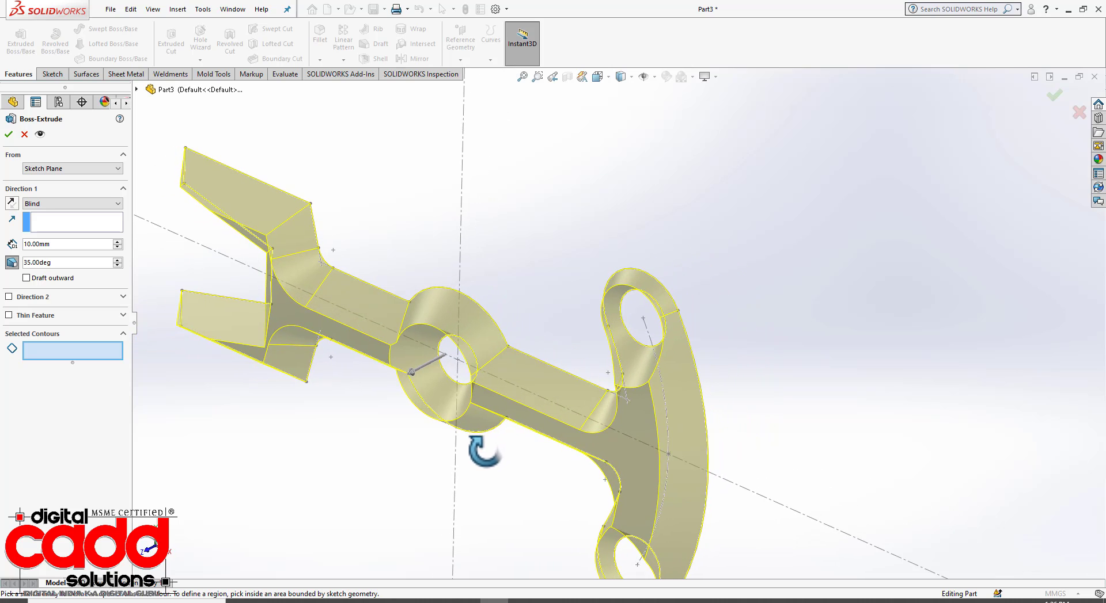
# Enable Direction 2 of the extrusion as Blind, 10 mm deep, with its draft turned off
pyautogui.click(9, 297)
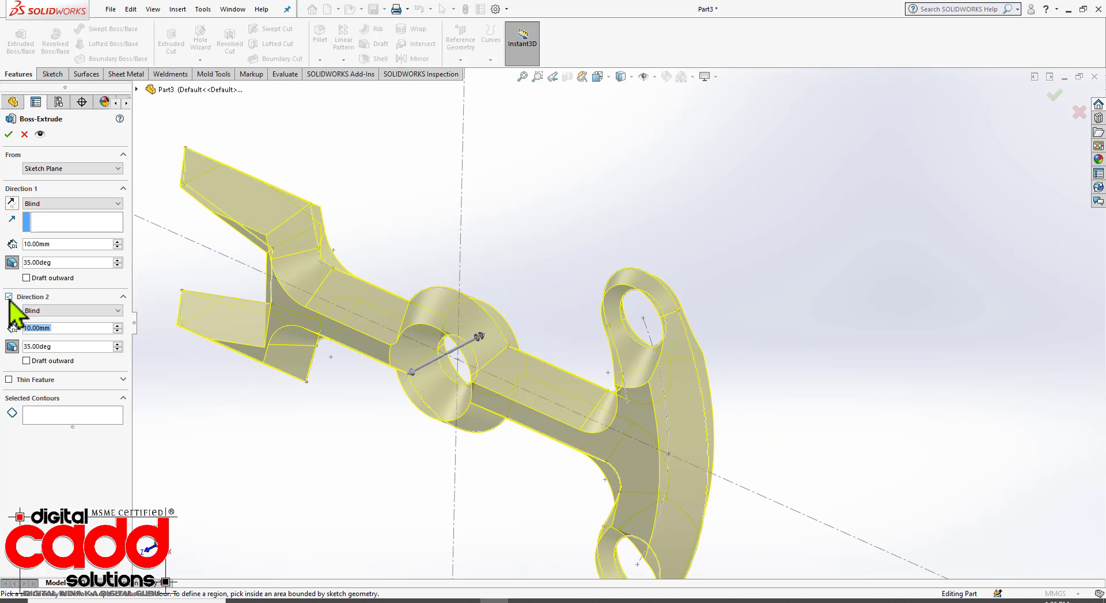
pyautogui.click(11, 346)
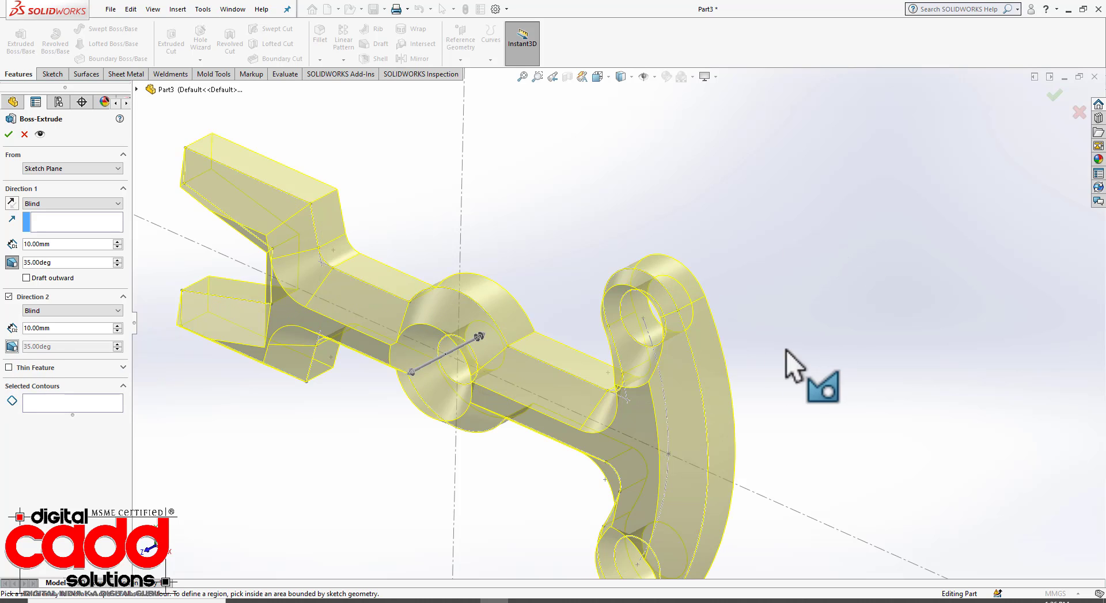
pyautogui.moveTo(787, 368); pyautogui.dragTo(735, 342, button='middle')
pyautogui.click(12, 347)
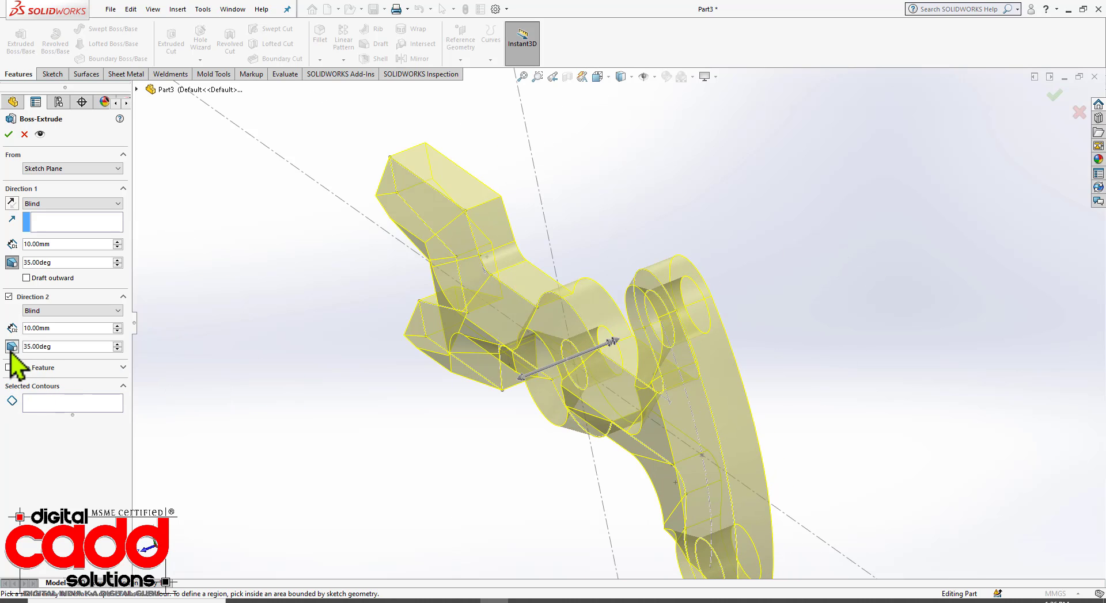
pyautogui.click(12, 346)
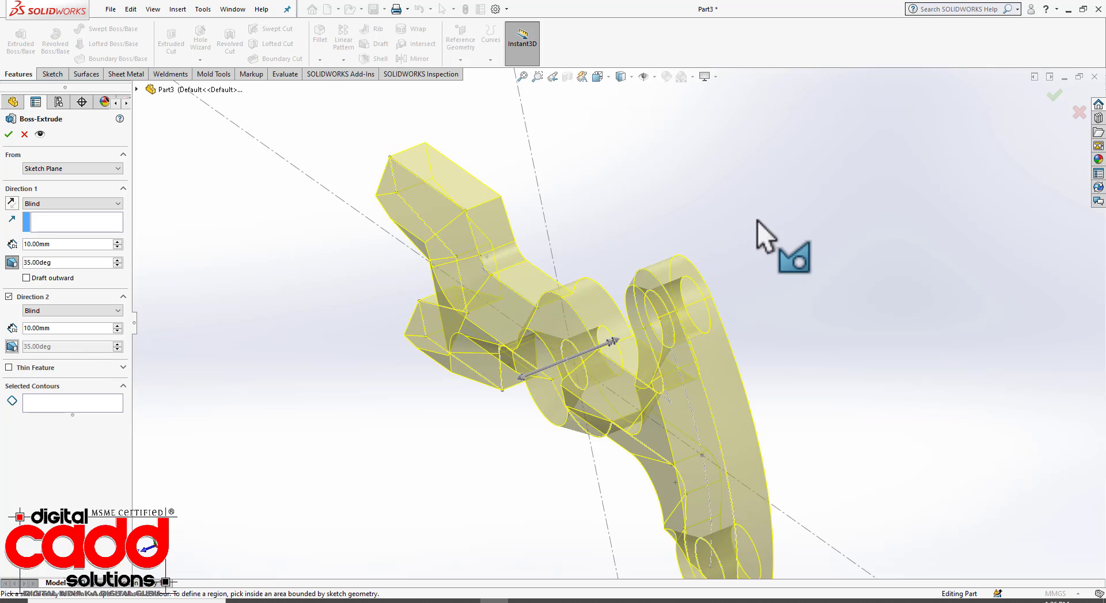
pyautogui.moveTo(775, 240); pyautogui.dragTo(760, 314, button='middle')
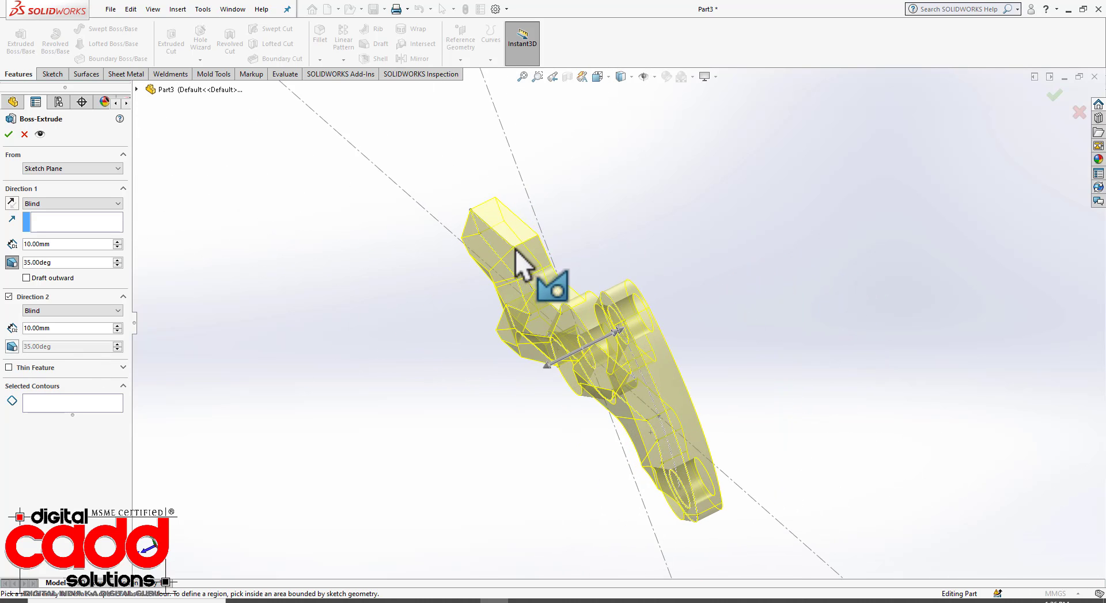
pyautogui.scroll(-3, 512, 265)
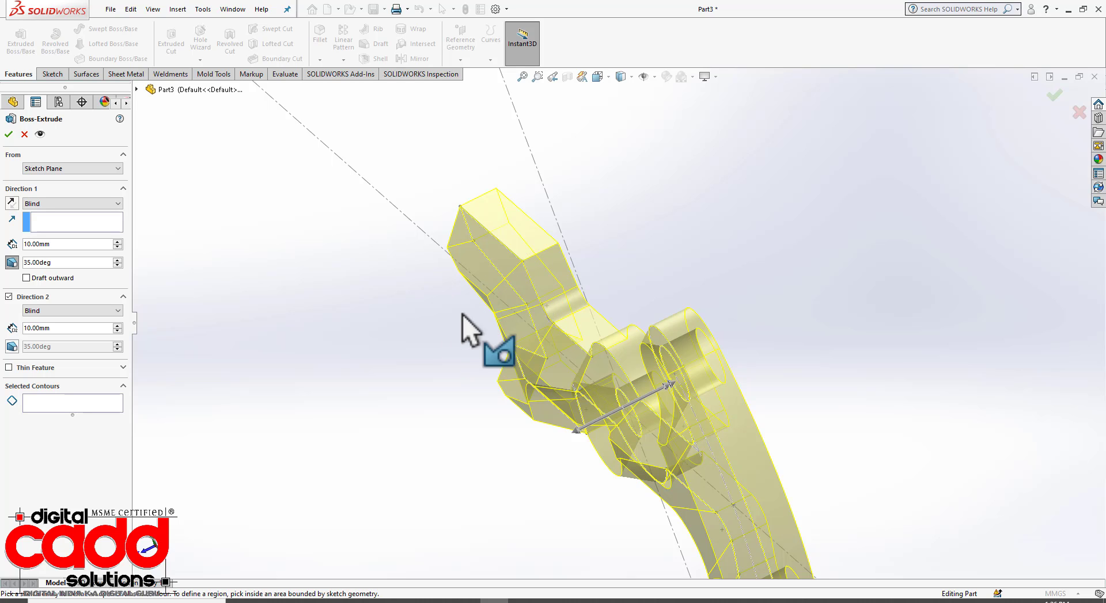
pyautogui.moveTo(476, 451); pyautogui.dragTo(526, 427, button='middle')
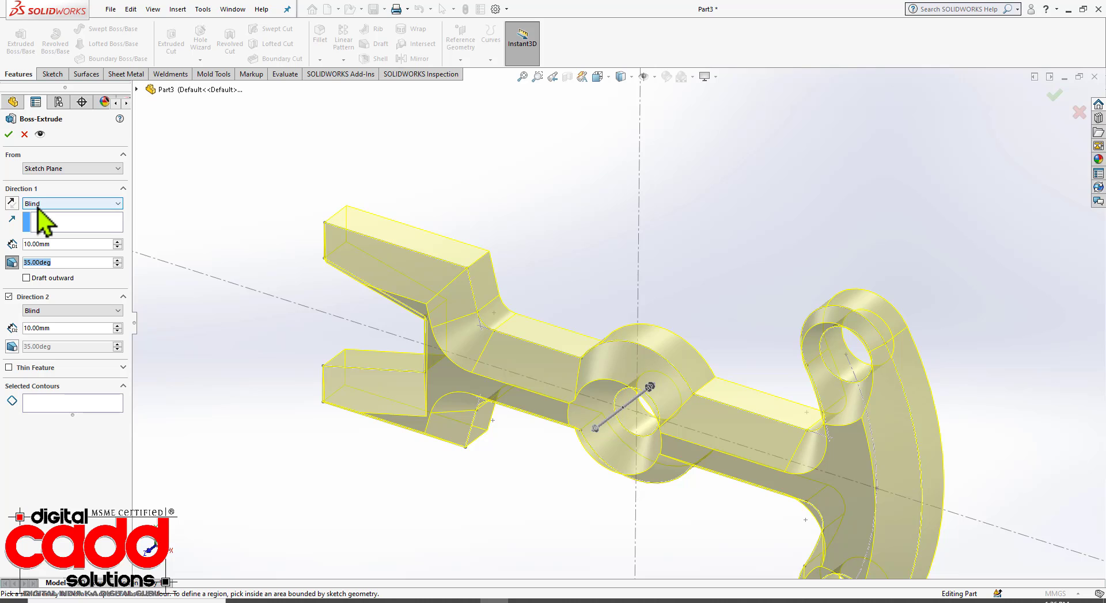
# Try a 30-degree Direction 1 draft, compare it with Figure 4-80 in the PDF, and set the draft back to 35 degrees
pyautogui.write('0')
pyautogui.press('Return')
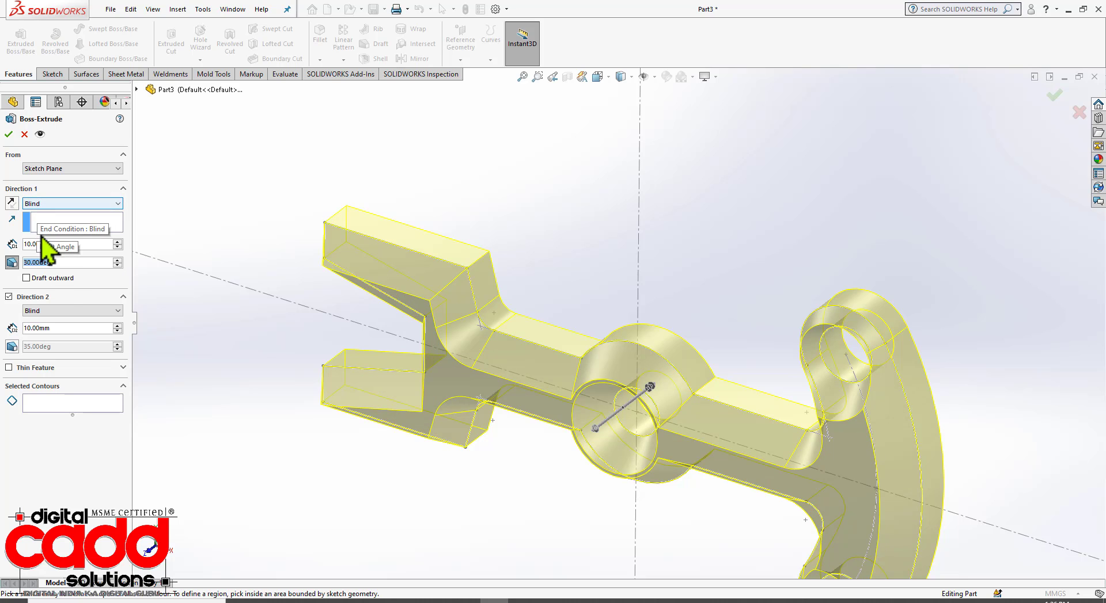
pyautogui.hotkey('alt', 'Tab')
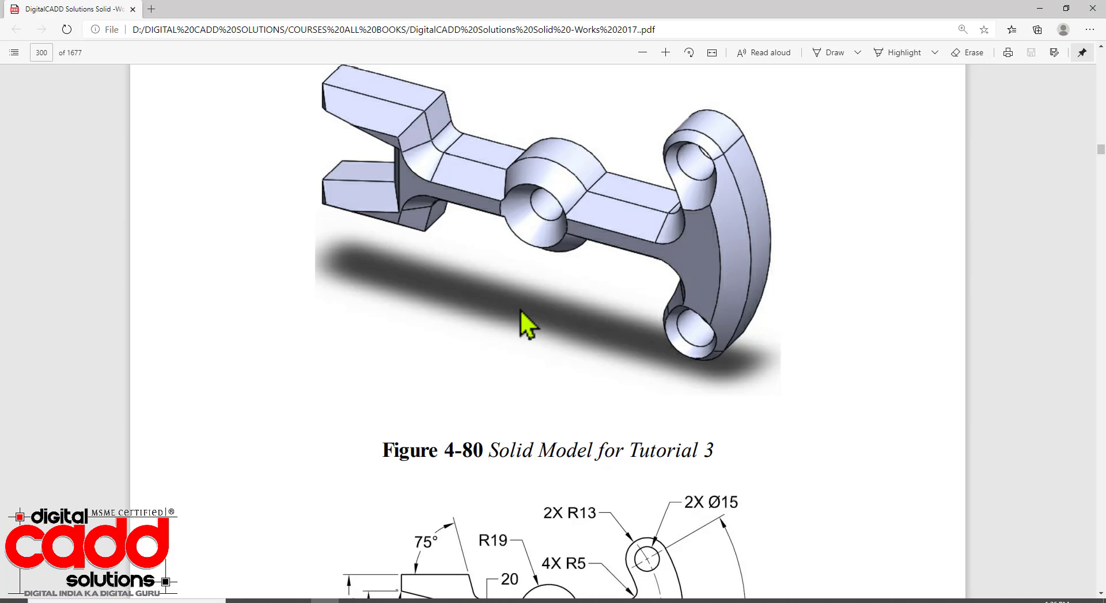
pyautogui.hotkey('alt', 'Tab')
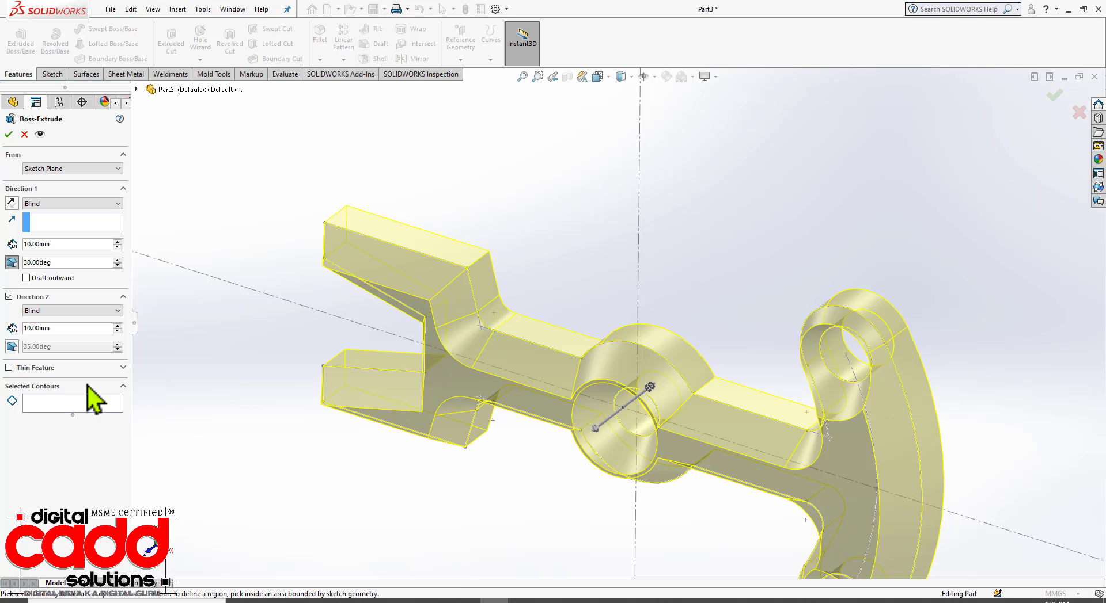
pyautogui.doubleClick(43, 262)
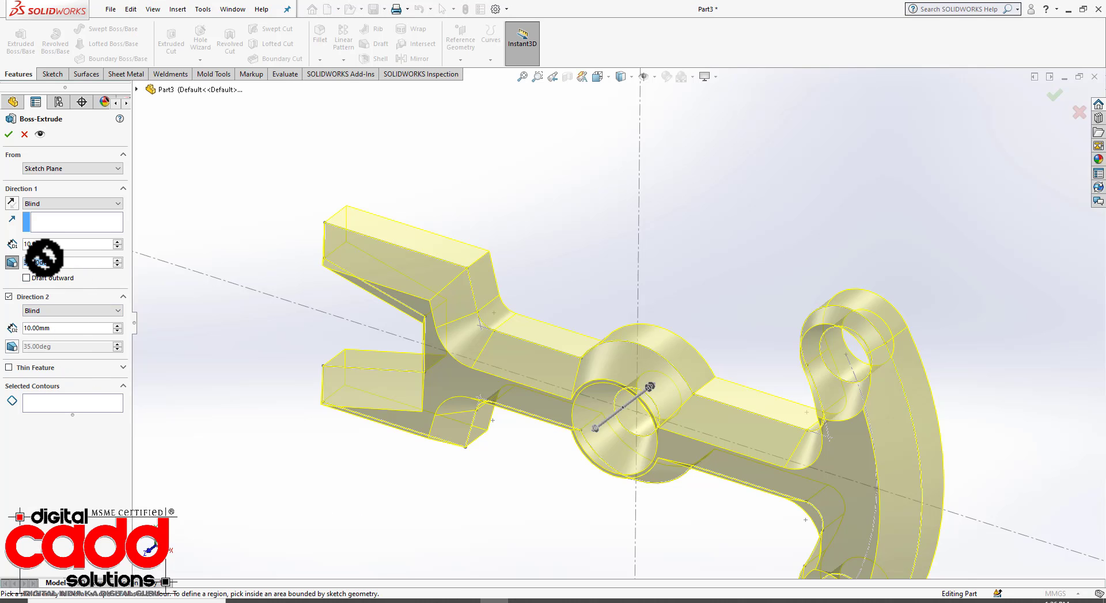
pyautogui.write('35')
pyautogui.press('Return')
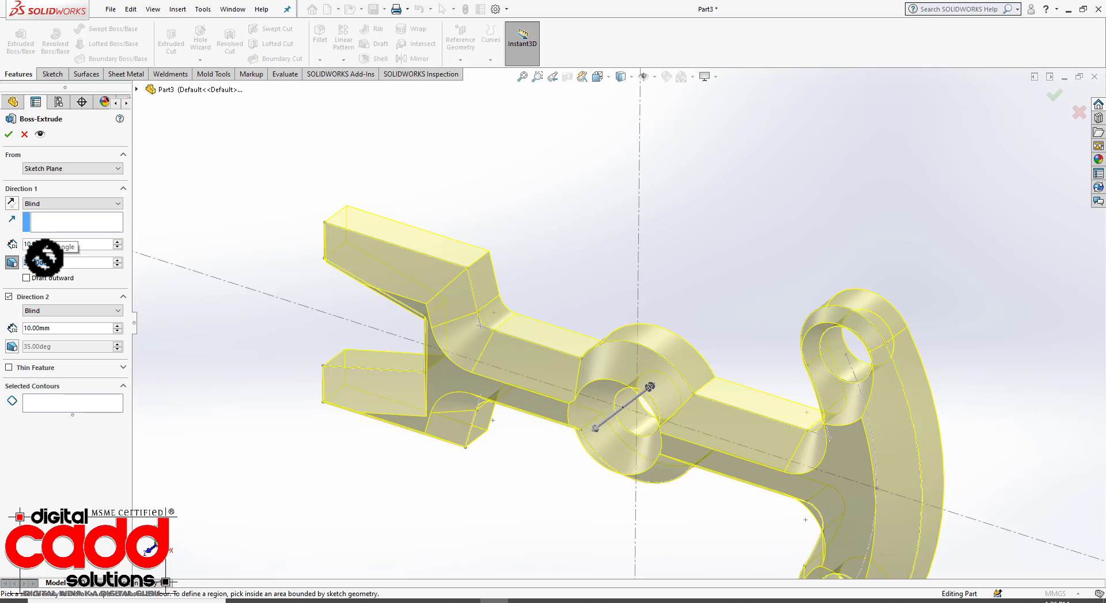
# Accept the two-direction boss extrusion and deselect the resulting feature
pyautogui.moveTo(651, 245); pyautogui.dragTo(816, 299, button='middle')
pyautogui.click(9, 136)
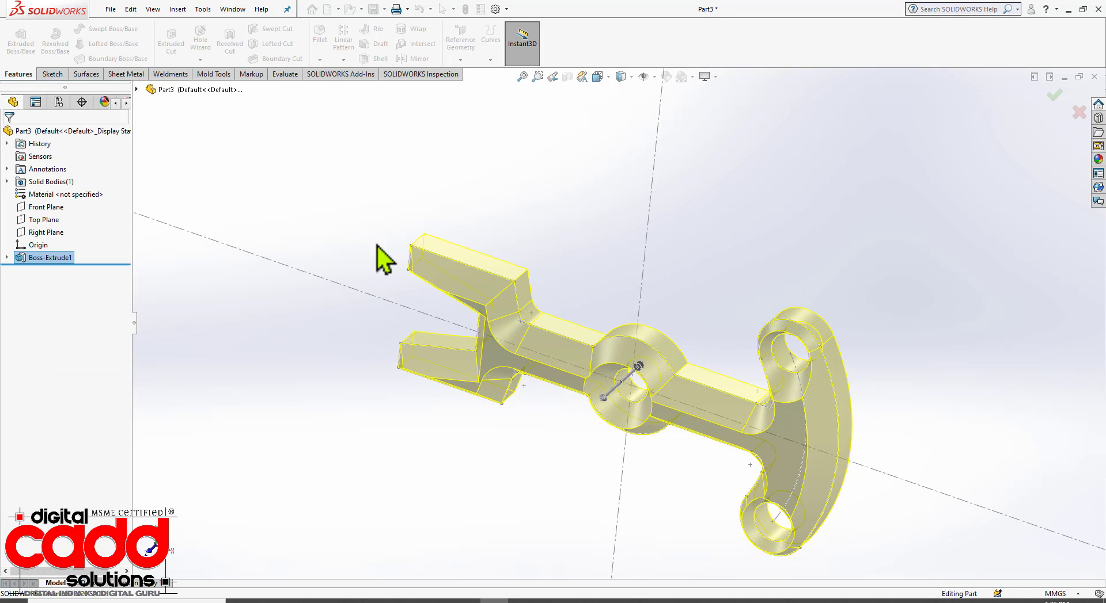
pyautogui.moveTo(375, 253); pyautogui.dragTo(741, 271, button='middle')
pyautogui.moveTo(904, 522); pyautogui.dragTo(852, 533, button='middle')
pyautogui.press('Escape')
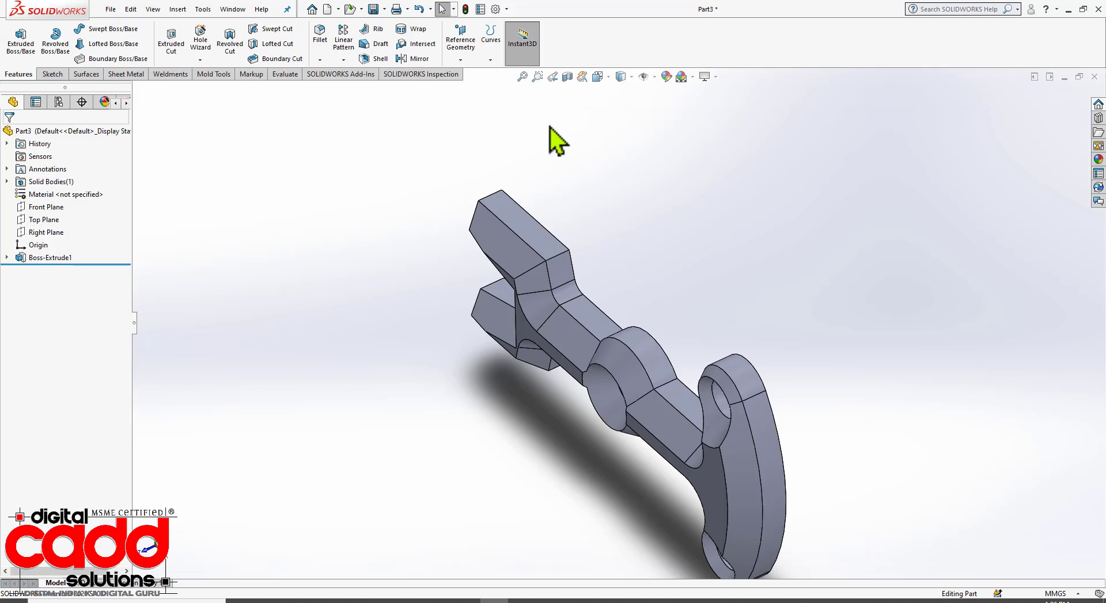
# Examine the finished solid from several angles and compare it with Figures 4-80 and 4-81 in the PDF
pyautogui.scroll(-5, 550, 140)
pyautogui.scroll(5, 526, 320)
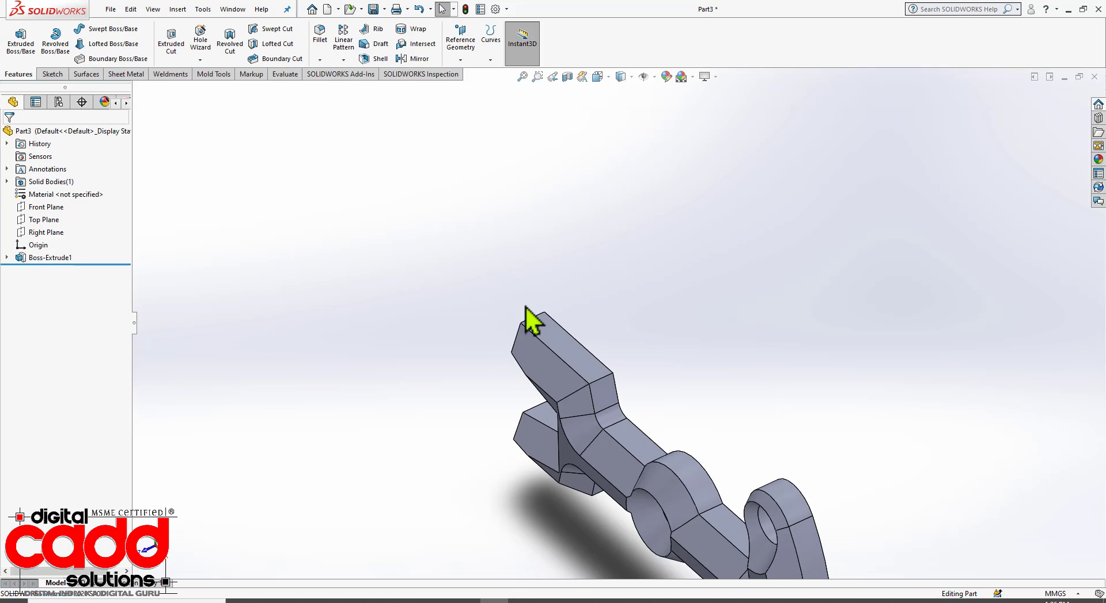
pyautogui.scroll(-1, 675, 407)
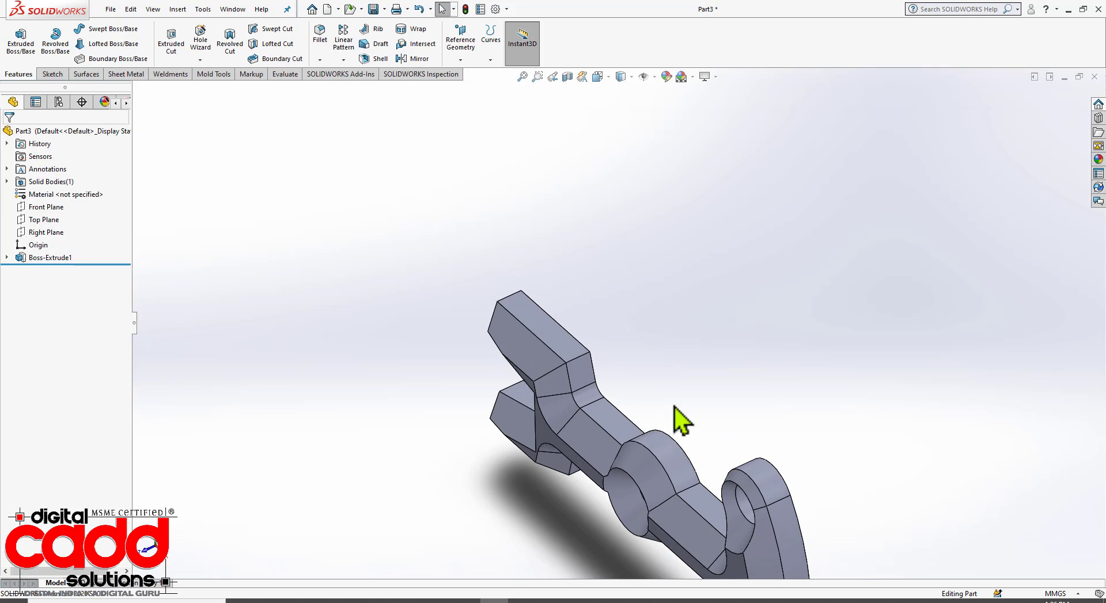
pyautogui.scroll(3, 664, 383)
pyautogui.scroll(-4, 705, 448)
pyautogui.moveTo(681, 496); pyautogui.dragTo(563, 468, button='middle')
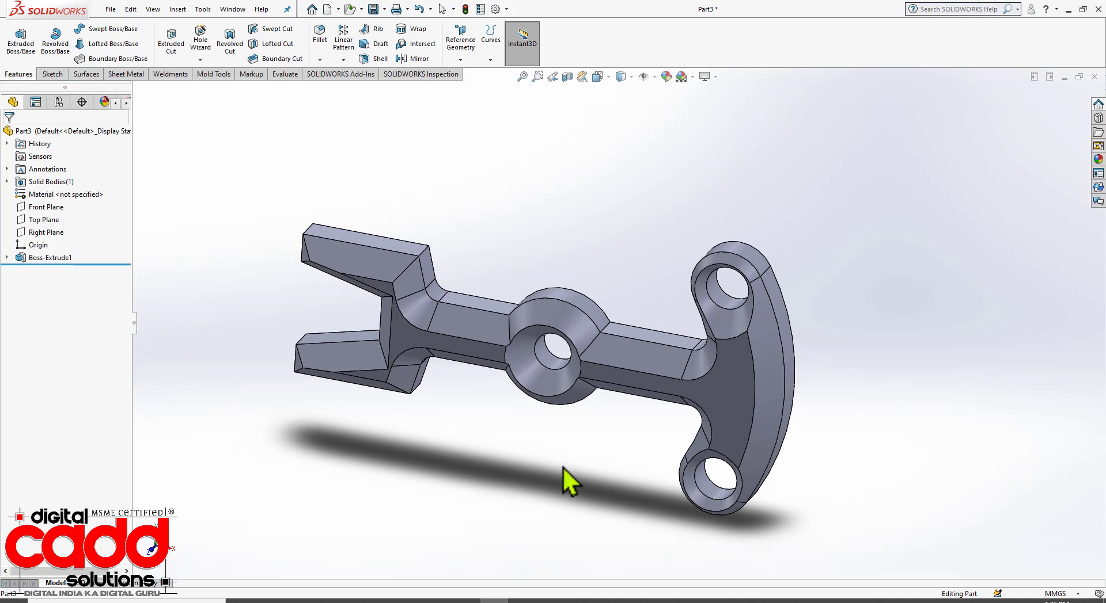
pyautogui.click(325, 601)
pyautogui.scroll(-4, 685, 403)
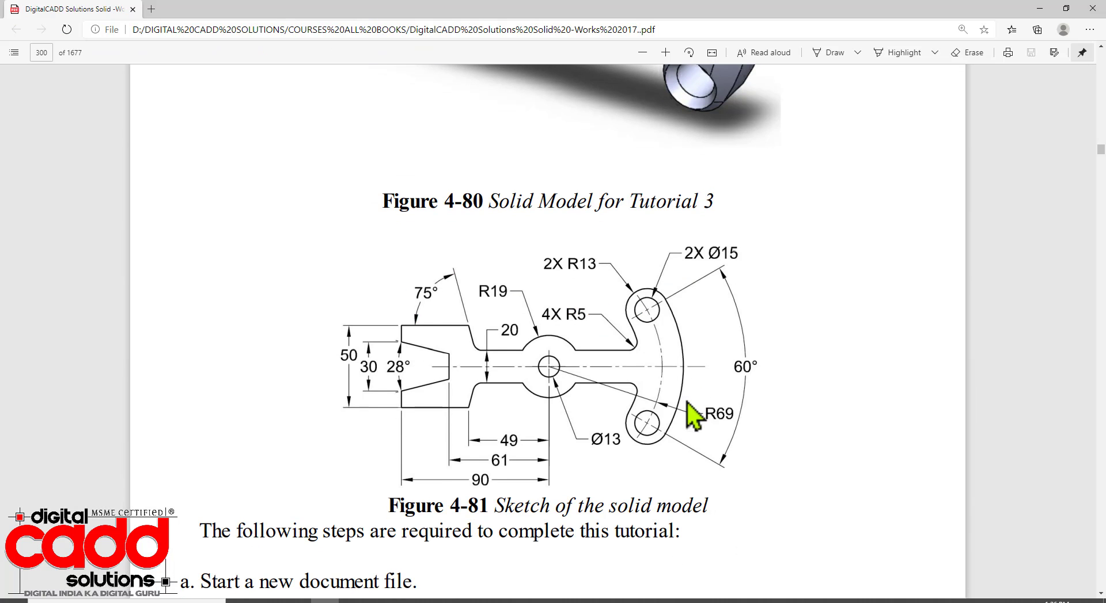
pyautogui.scroll(4, 633, 380)
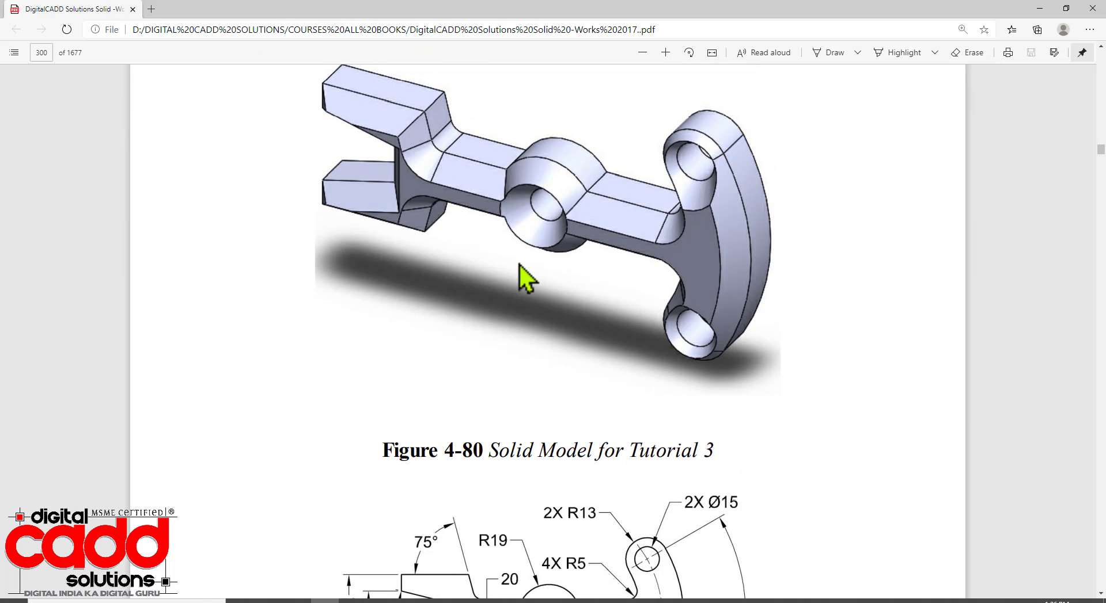
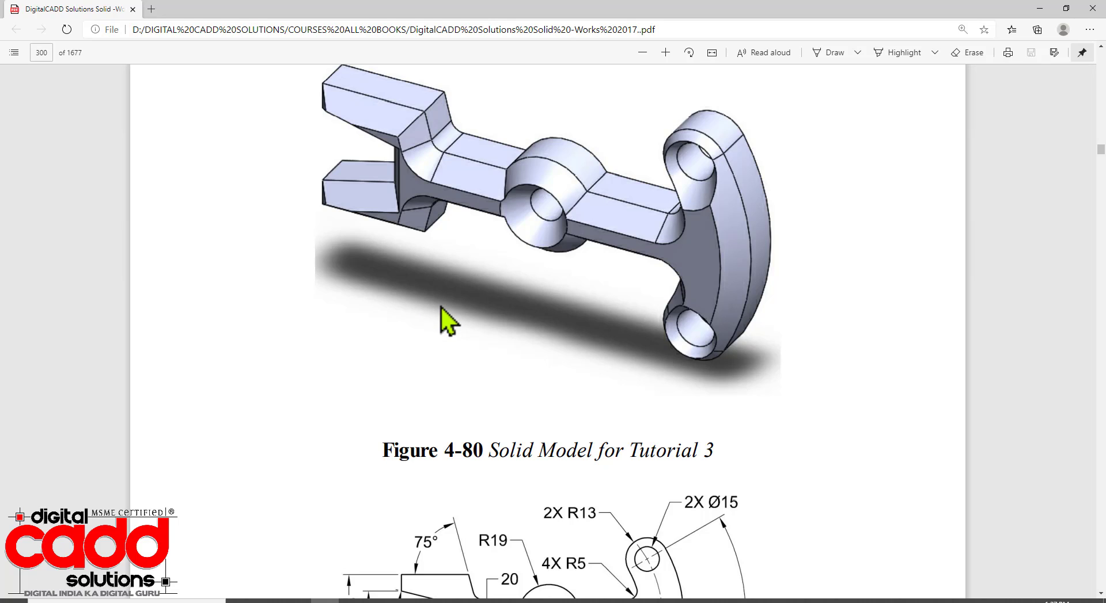
pyautogui.scroll(-6, 484, 328)
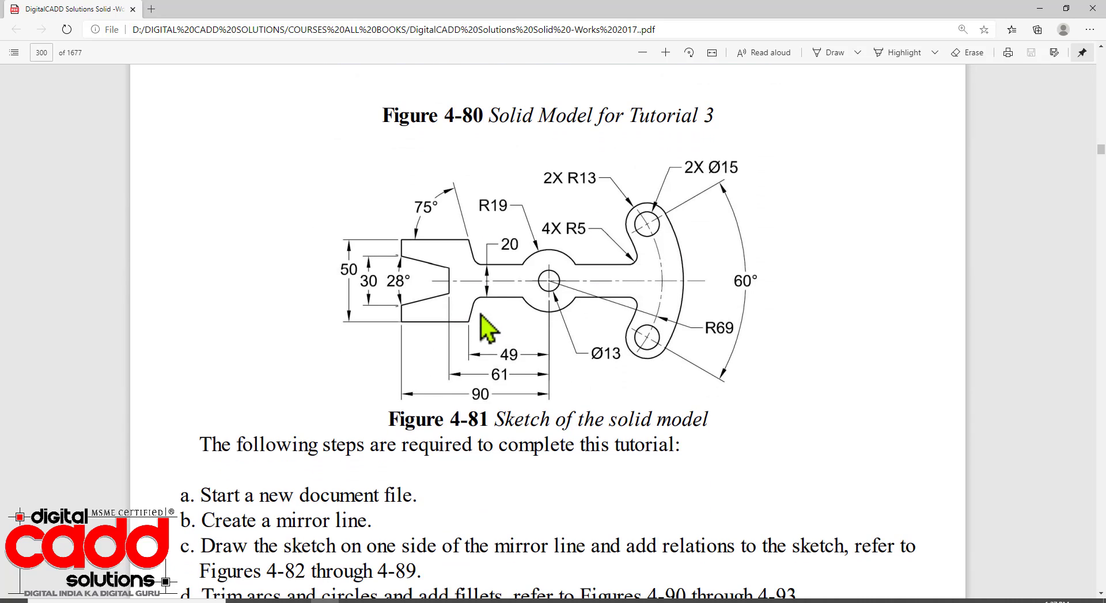
pyautogui.scroll(4, 547, 383)
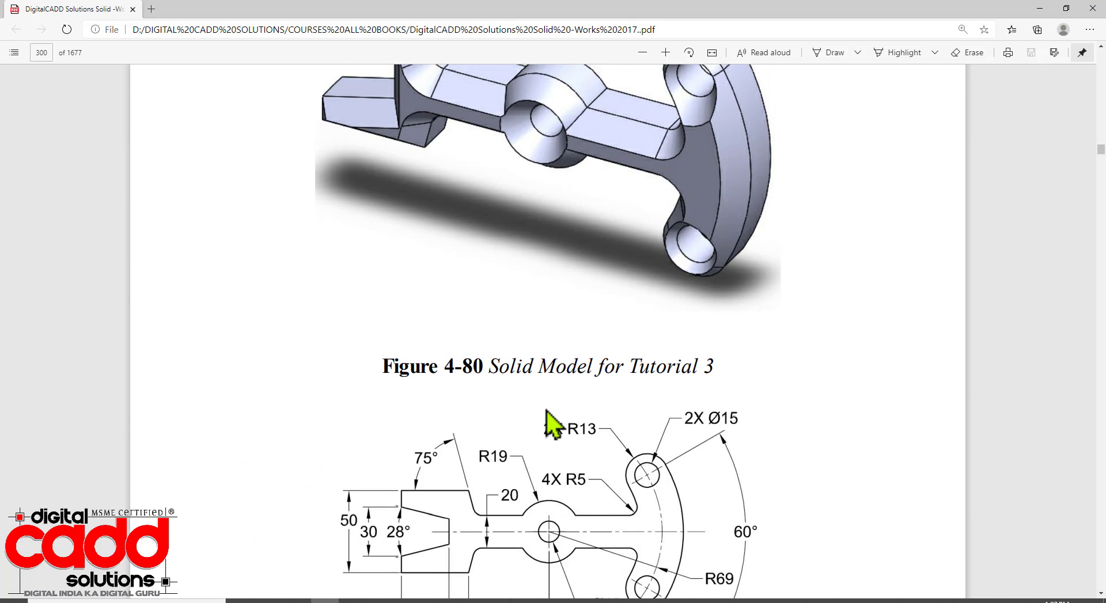
# Review the Figure 4-80 model and Figure 4-81 sketch in the PDF, and return to SolidWorks to view the part at a similar angle
pyautogui.scroll(-4, 551, 425)
pyautogui.scroll(4, 552, 425)
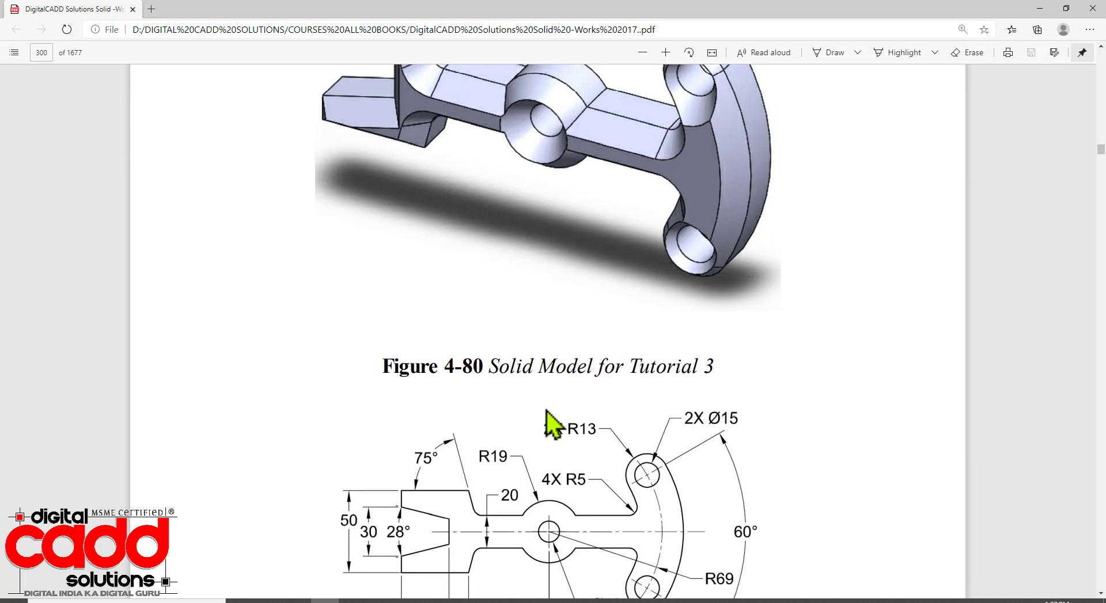
pyautogui.scroll(3, 547, 413)
pyautogui.scroll(-2, 547, 412)
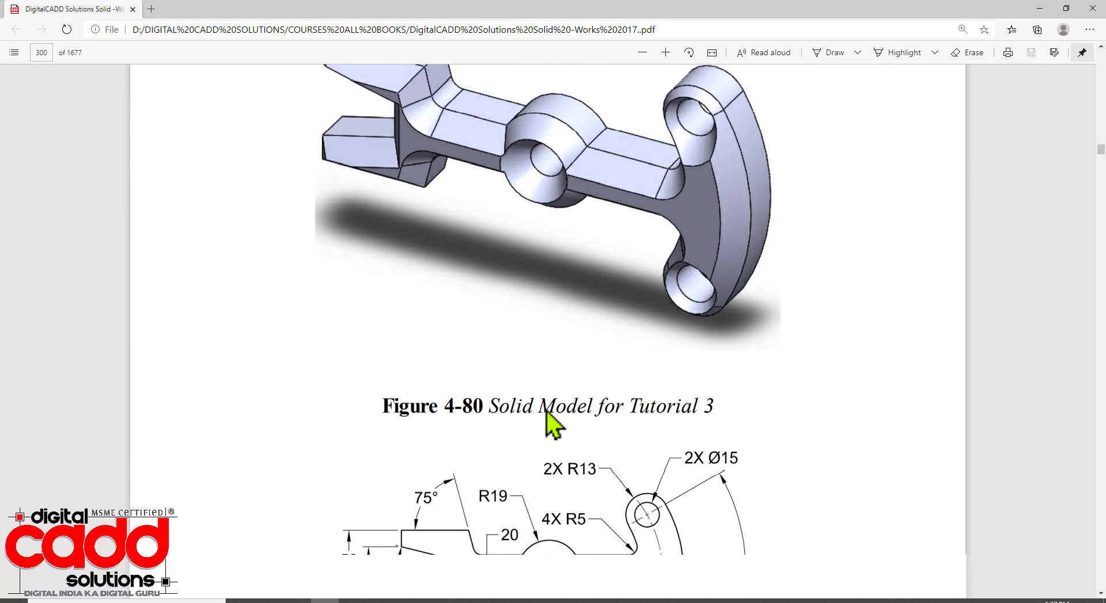
pyautogui.scroll(-2, 552, 426)
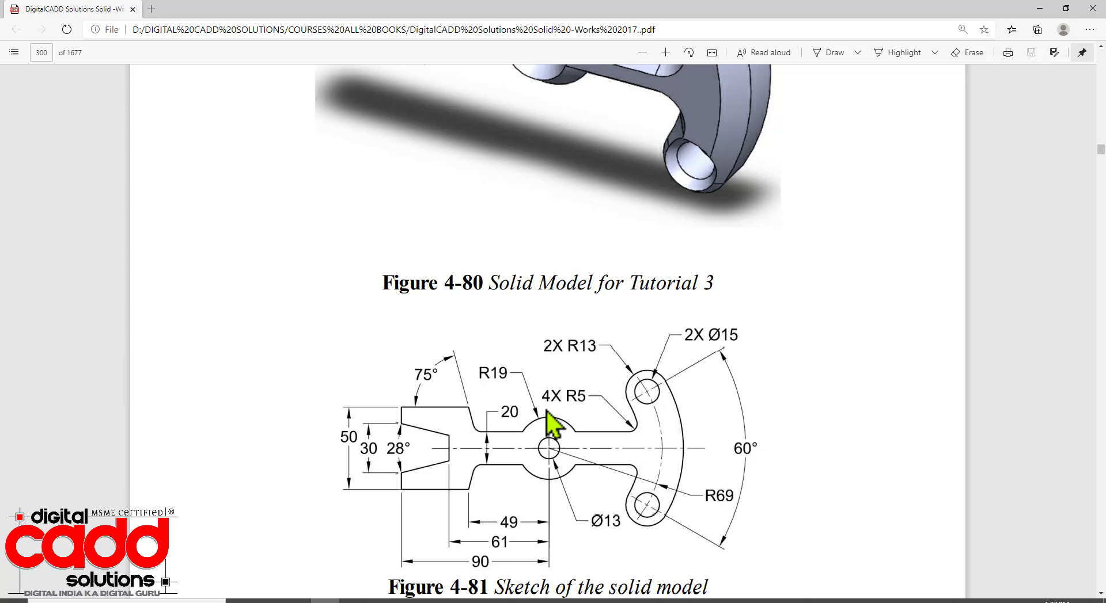
pyautogui.scroll(1, 546, 411)
pyautogui.scroll(-1, 624, 424)
pyautogui.hotkey('alt', 'Tab')
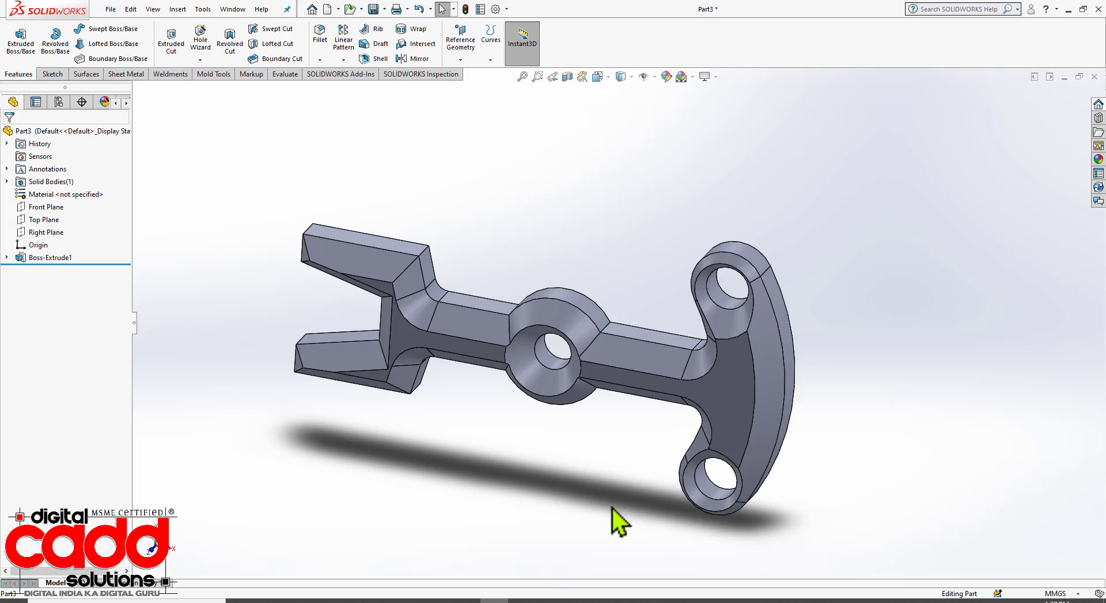
pyautogui.moveTo(612, 521)
pyautogui.mouseDown(button='middle')
pyautogui.moveTo(637, 375)
pyautogui.moveTo(622, 508)
pyautogui.mouseUp(button='middle')
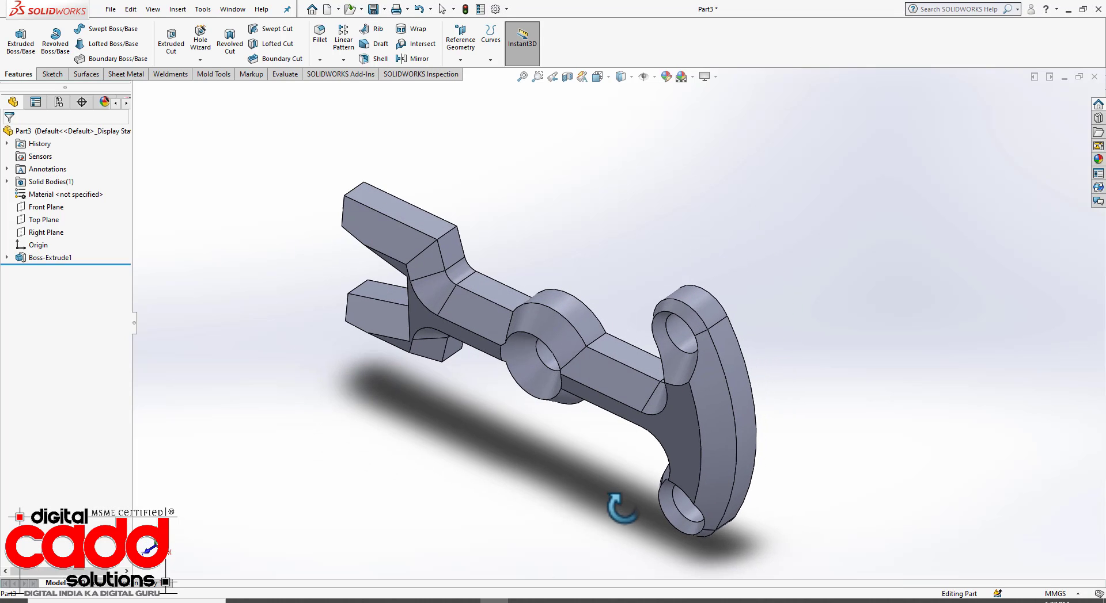
# Apply the plain color appearance from the appearance library to the whole part
pyautogui.click(104, 103)
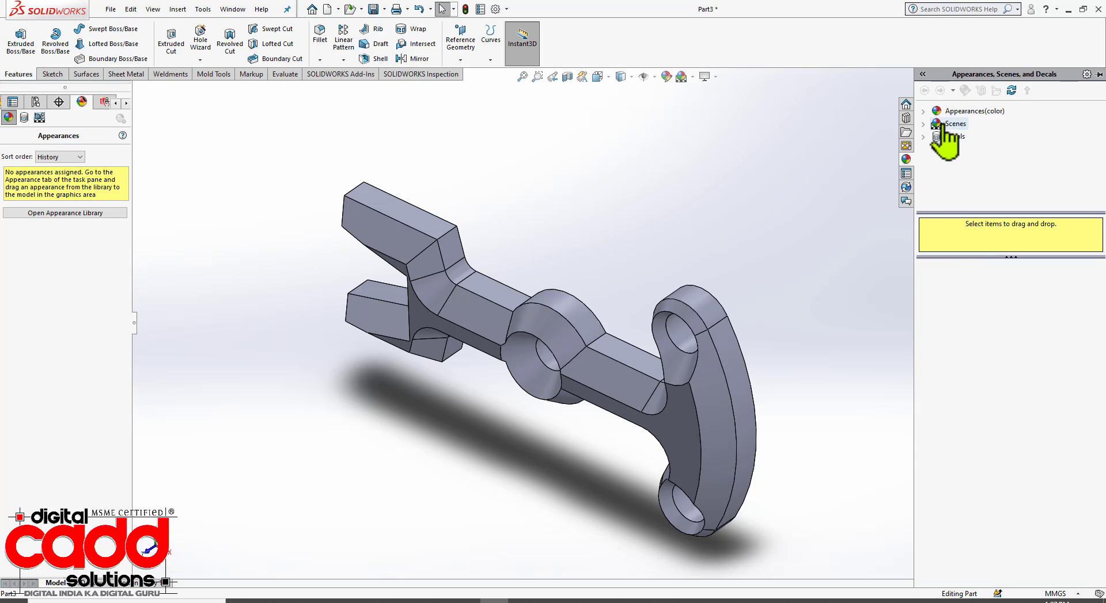
pyautogui.click(974, 111)
pyautogui.moveTo(971, 300); pyautogui.dragTo(742, 380)
pyautogui.click(750, 363)
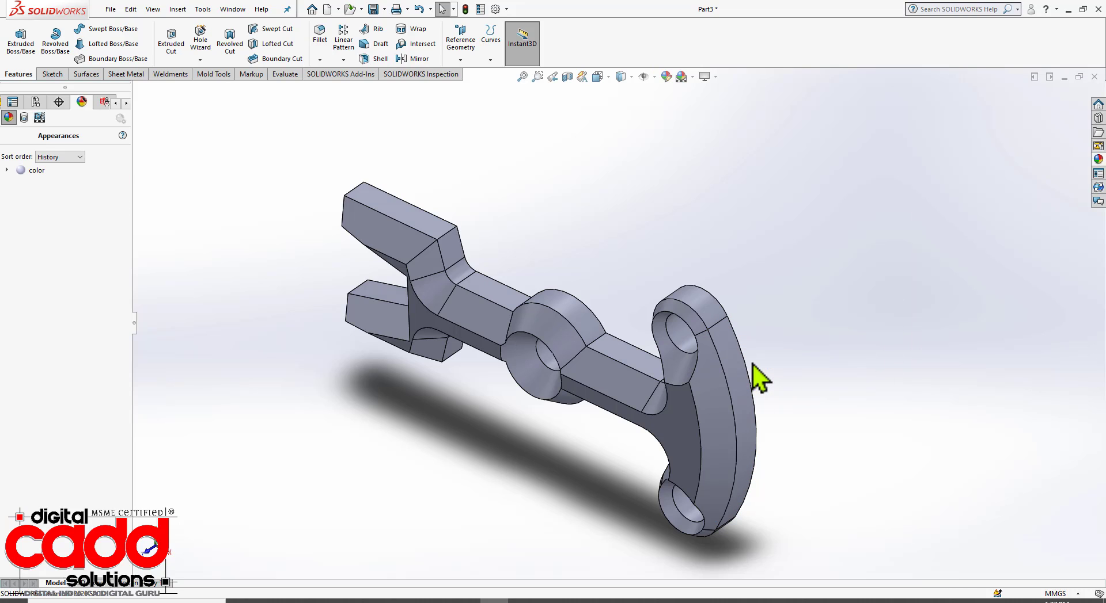
# Edit the part's color appearance to pink with RGB 255, 87, 180 and accept it
pyautogui.click(30, 171)
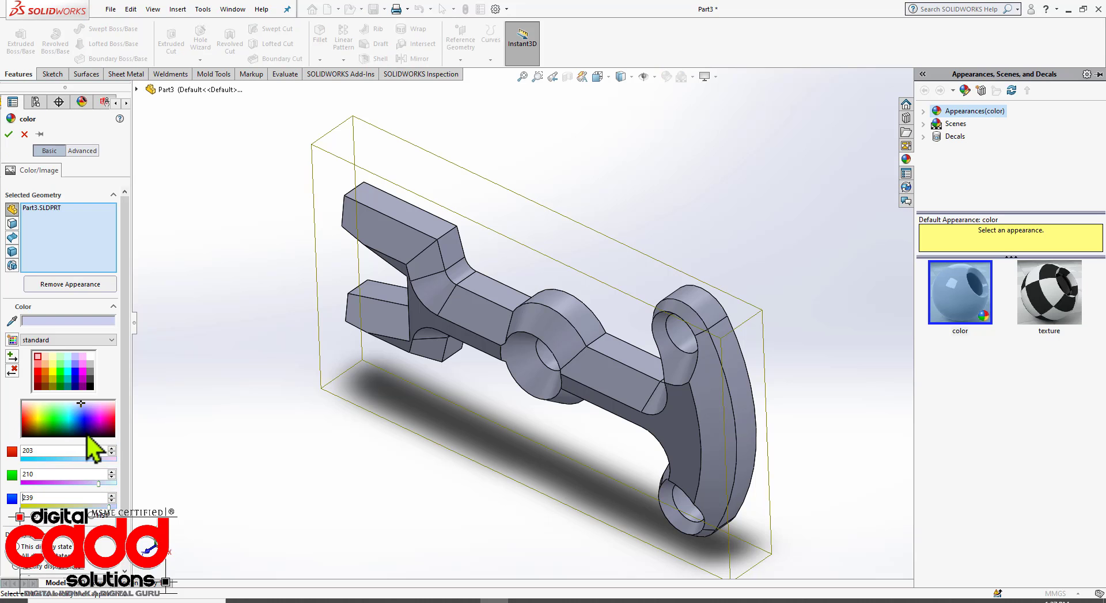
pyautogui.click(106, 422)
pyautogui.click(93, 423)
pyautogui.click(107, 412)
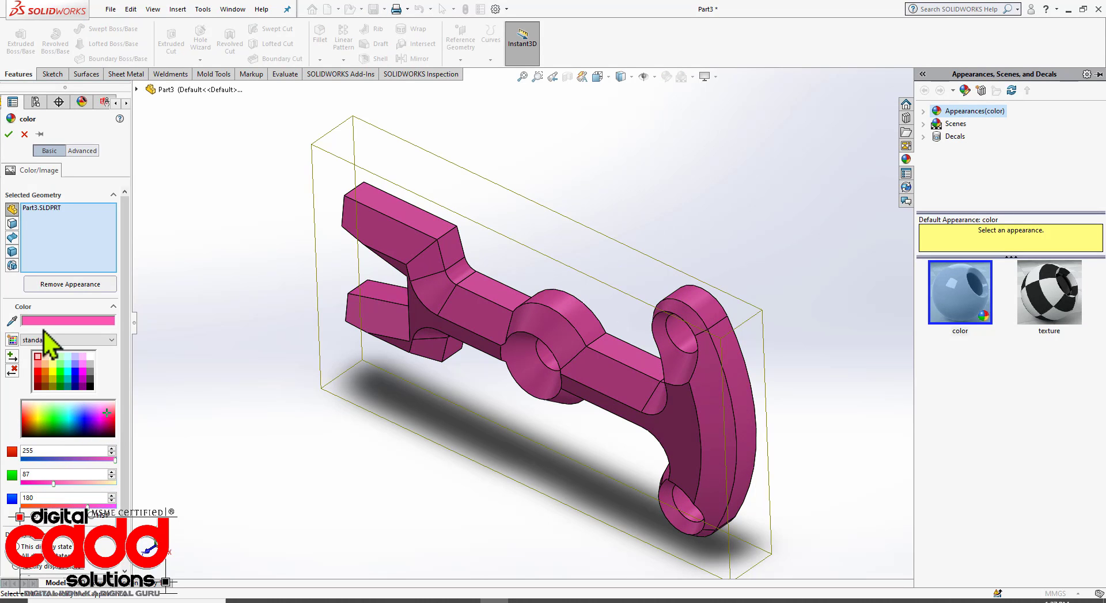
pyautogui.click(9, 135)
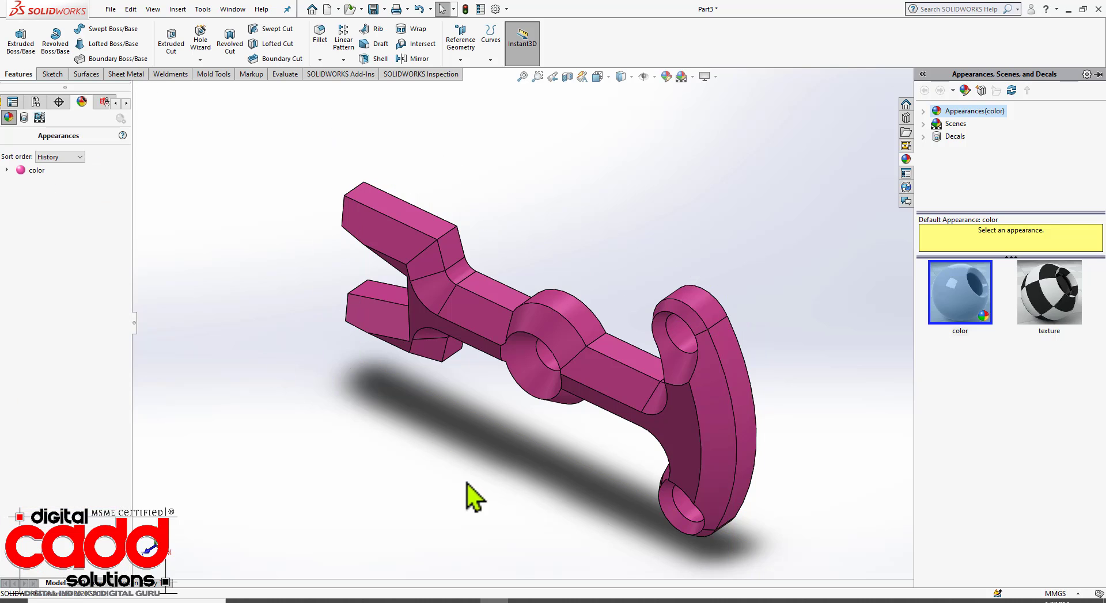
# Save the part as Part3 in the folder "sw 2020 chap 04 lec 2" and close it
pyautogui.moveTo(510, 500); pyautogui.dragTo(492, 425, button='middle')
pyautogui.hotkey('ctrl', 's')
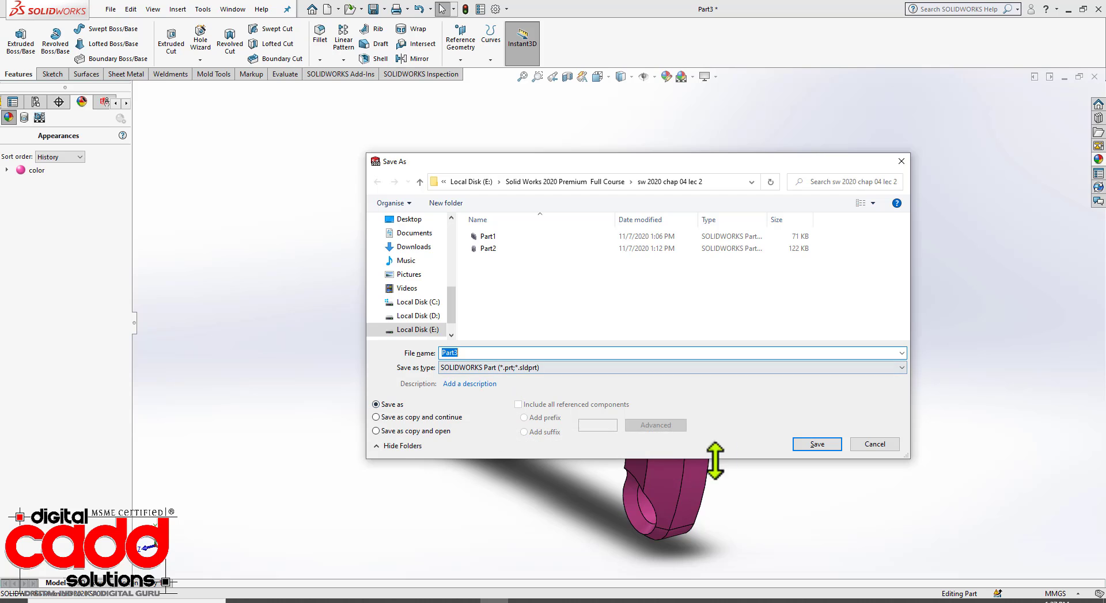
pyautogui.click(816, 446)
pyautogui.moveTo(794, 438); pyautogui.dragTo(752, 448, button='middle')
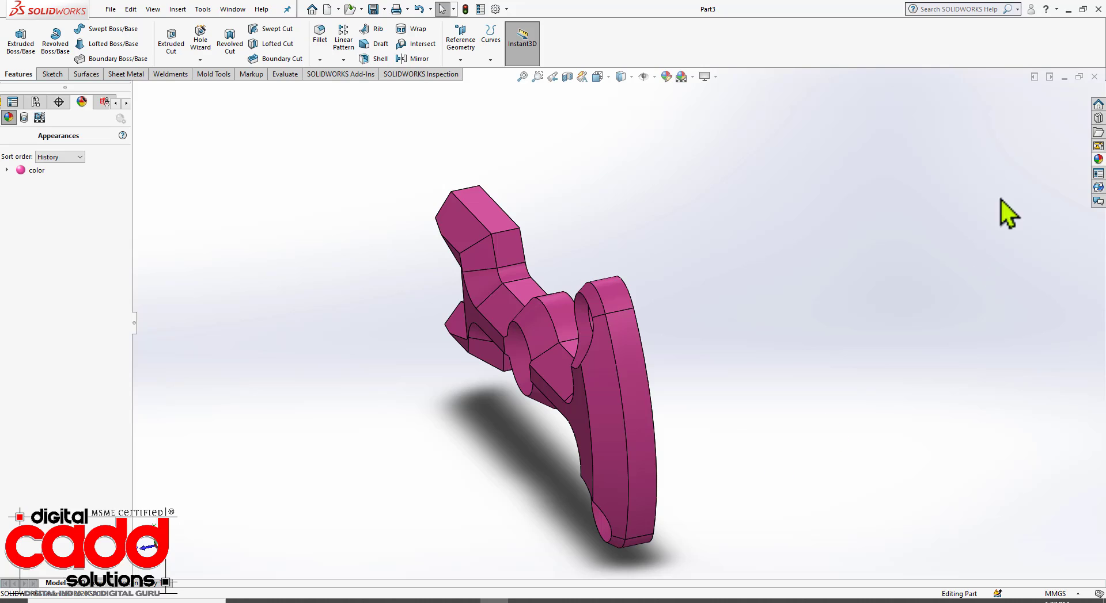
pyautogui.click(1094, 77)
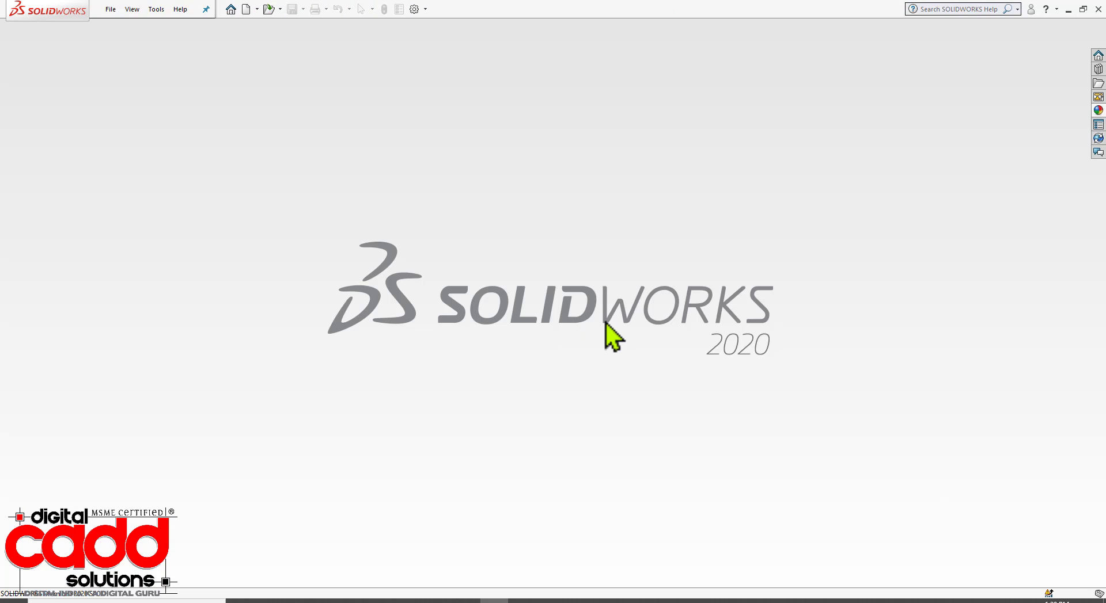
# Switch to the PDF and examine the models and dimensioned sketches of Exercises 1 to 3, Figures 4-95 to 4-100
pyautogui.hotkey('alt', 'Tab')
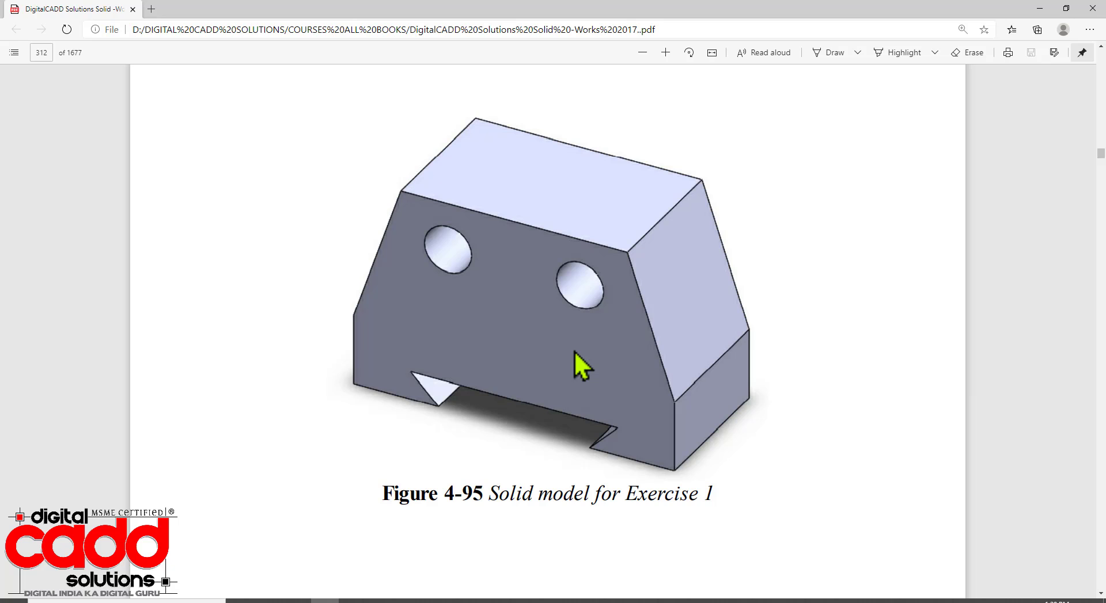
pyautogui.scroll(5, 577, 351)
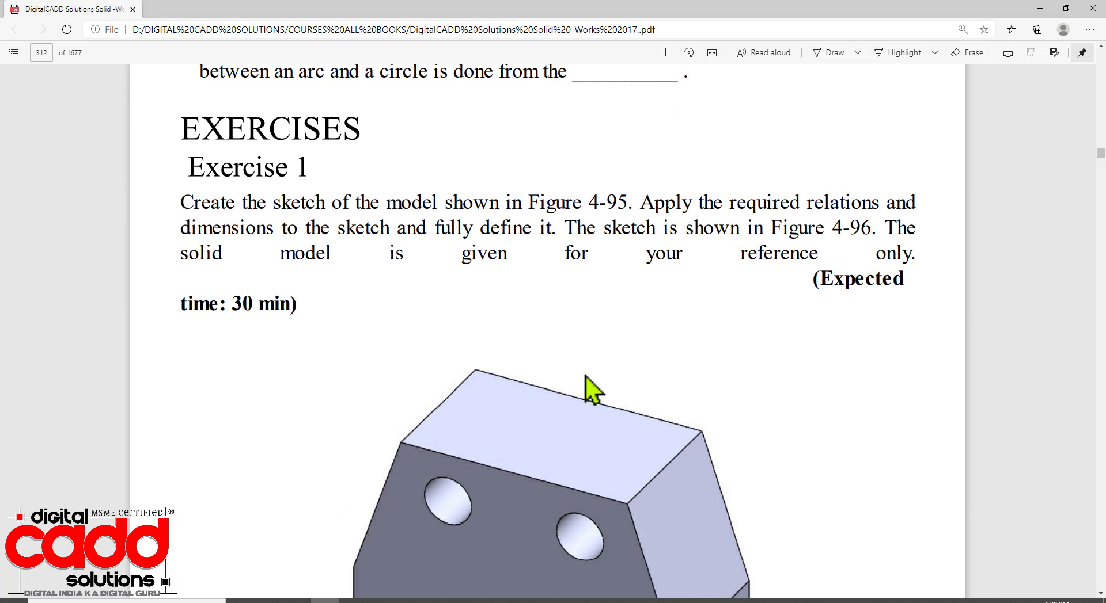
pyautogui.scroll(-15, 588, 400)
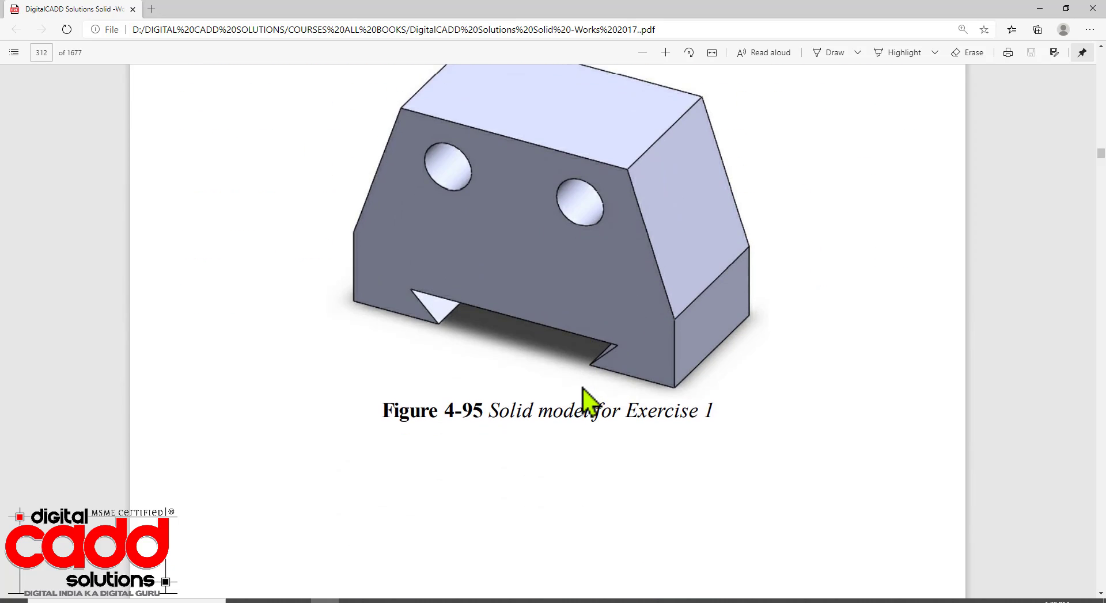
pyautogui.scroll(1, 610, 403)
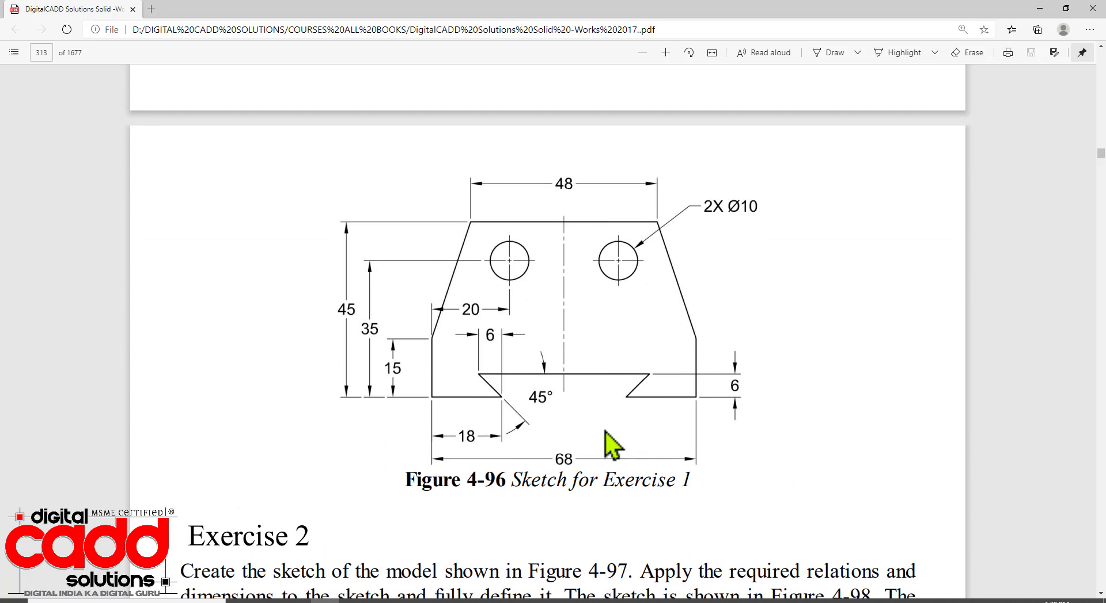
pyautogui.scroll(-15, 639, 442)
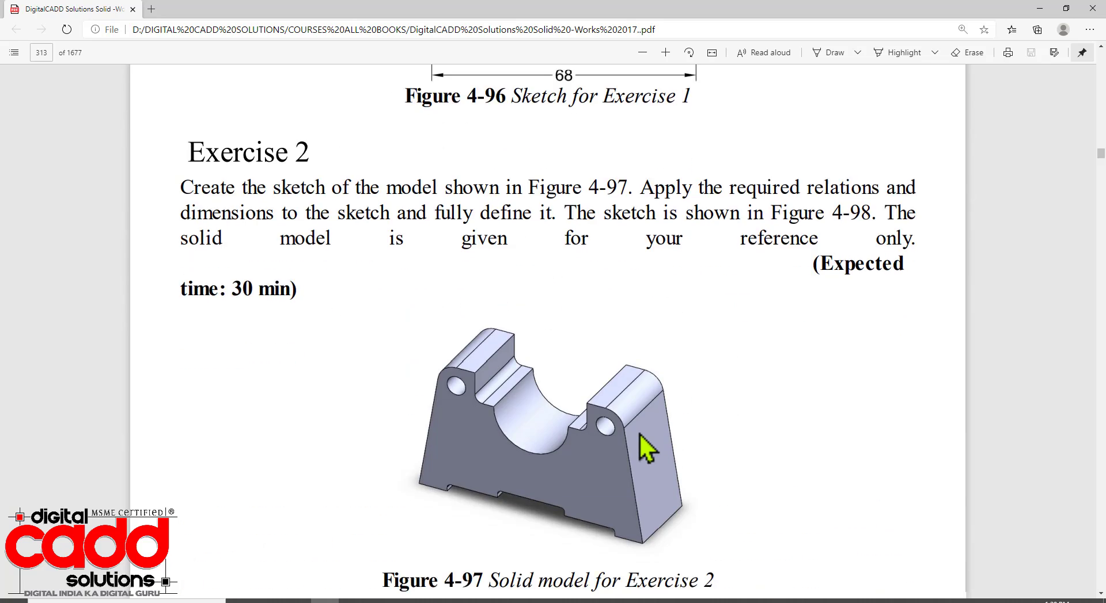
pyautogui.scroll(8, 639, 444)
pyautogui.scroll(-4, 642, 444)
pyautogui.scroll(-10, 649, 449)
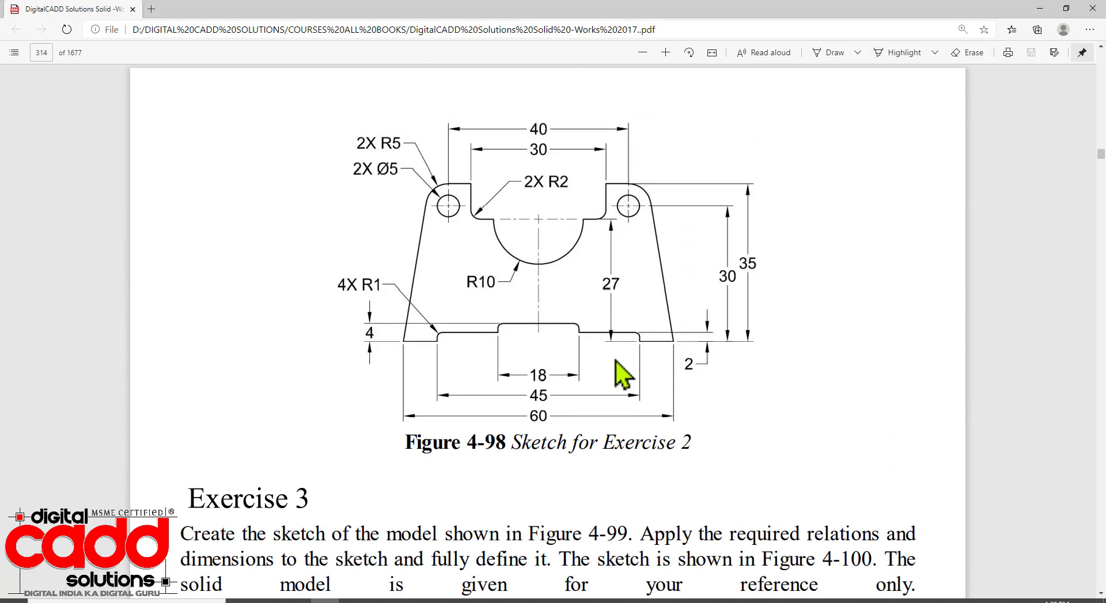
pyautogui.scroll(-14, 455, 429)
pyautogui.scroll(4, 478, 409)
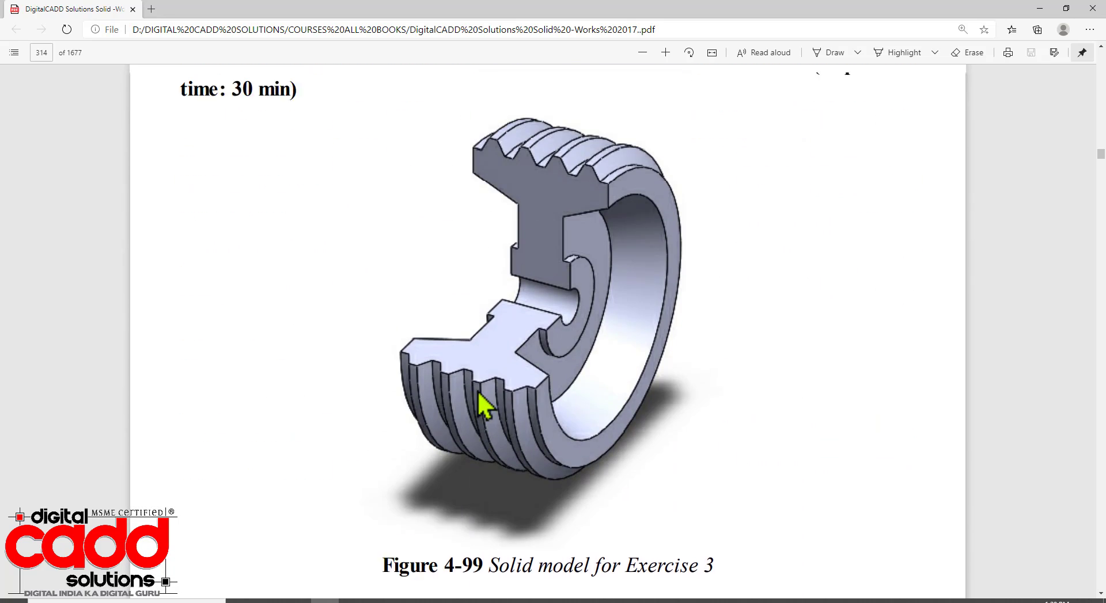
pyautogui.scroll(1, 483, 406)
pyautogui.scroll(-15, 535, 316)
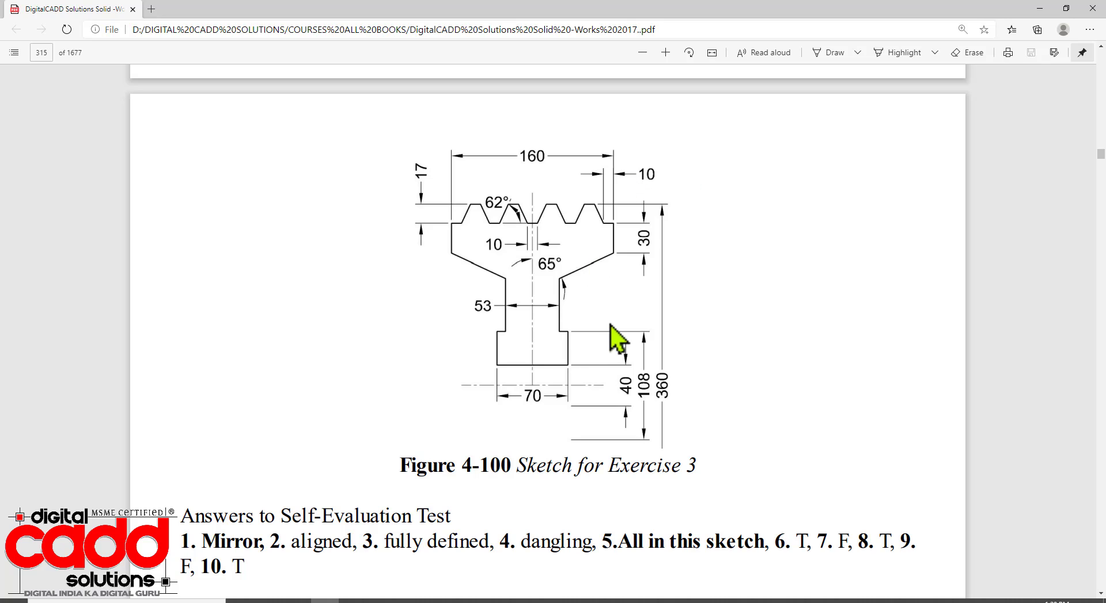
# Return to Exercise 1 in the PDF and study its solid model in Figure 4-95 and its sketch in Figure 4-96
pyautogui.scroll(20, 492, 398)
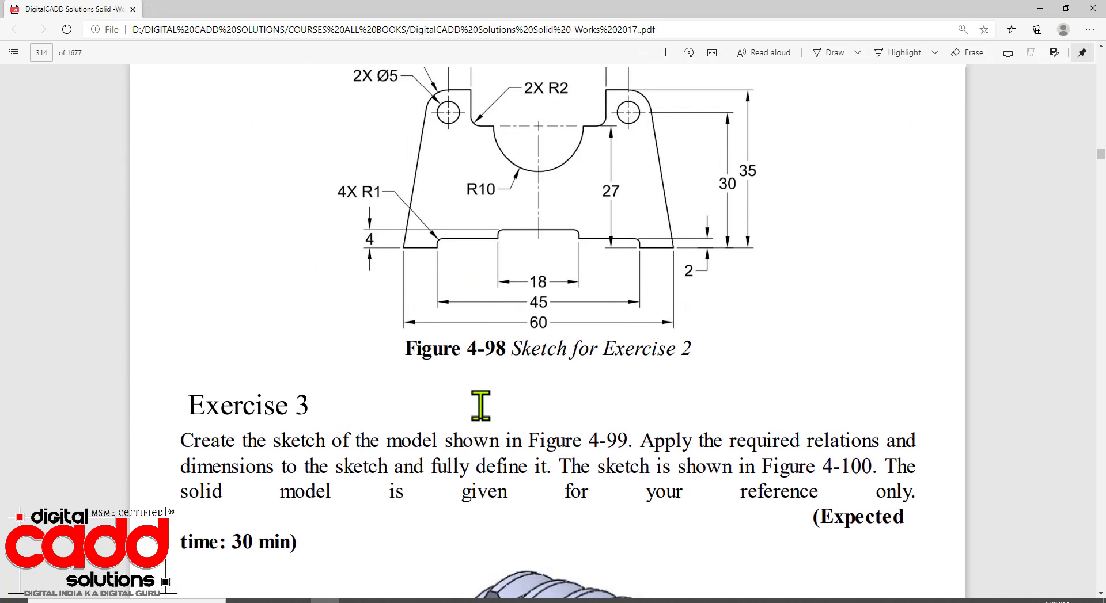
pyautogui.scroll(10, 482, 427)
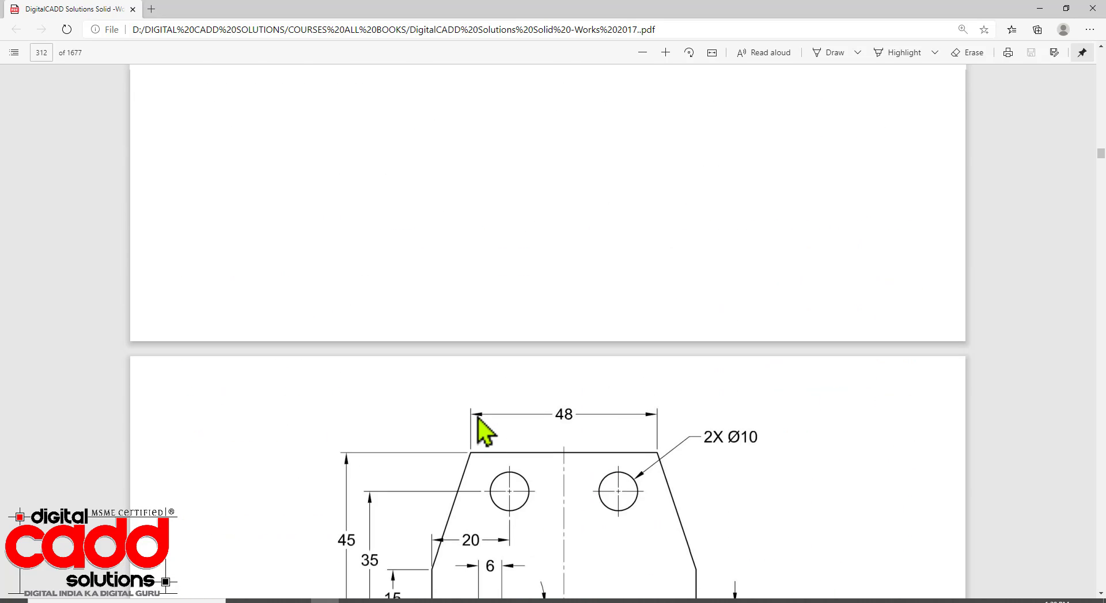
pyautogui.scroll(-5, 496, 443)
pyautogui.scroll(12, 510, 441)
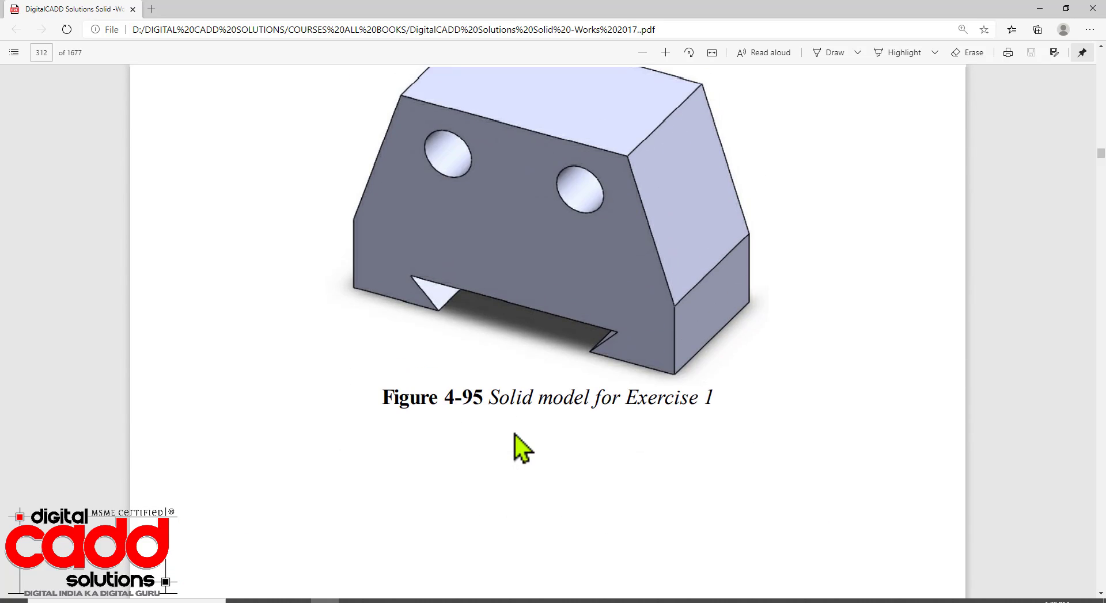
pyautogui.scroll(-9, 513, 440)
pyautogui.scroll(-3, 522, 448)
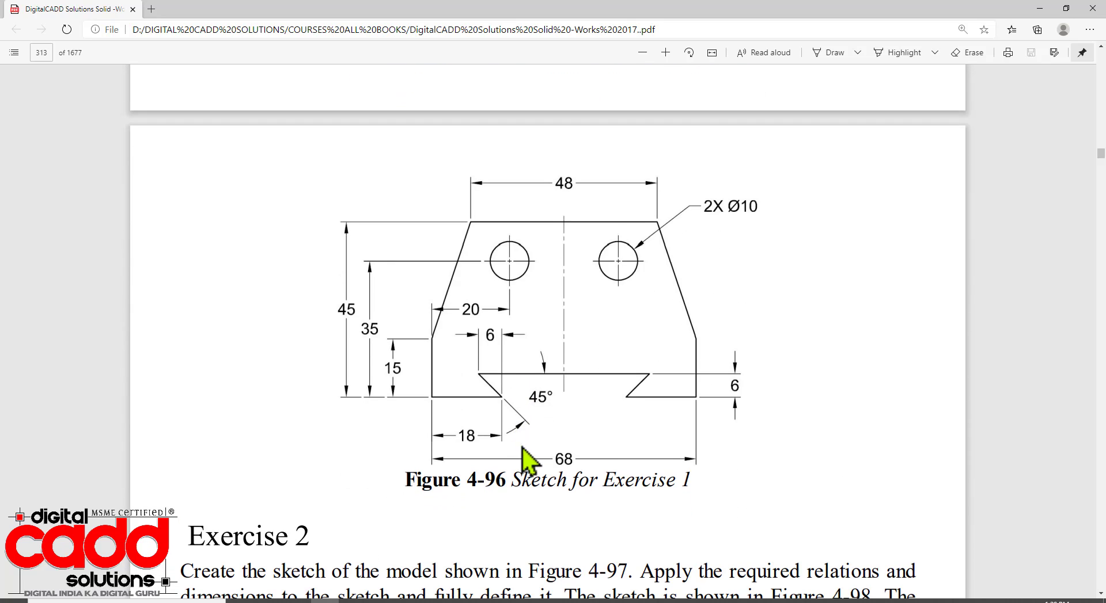
# Switch to SolidWorks, create a new part document and start a sketch on the Front Plane
pyautogui.click(494, 601)
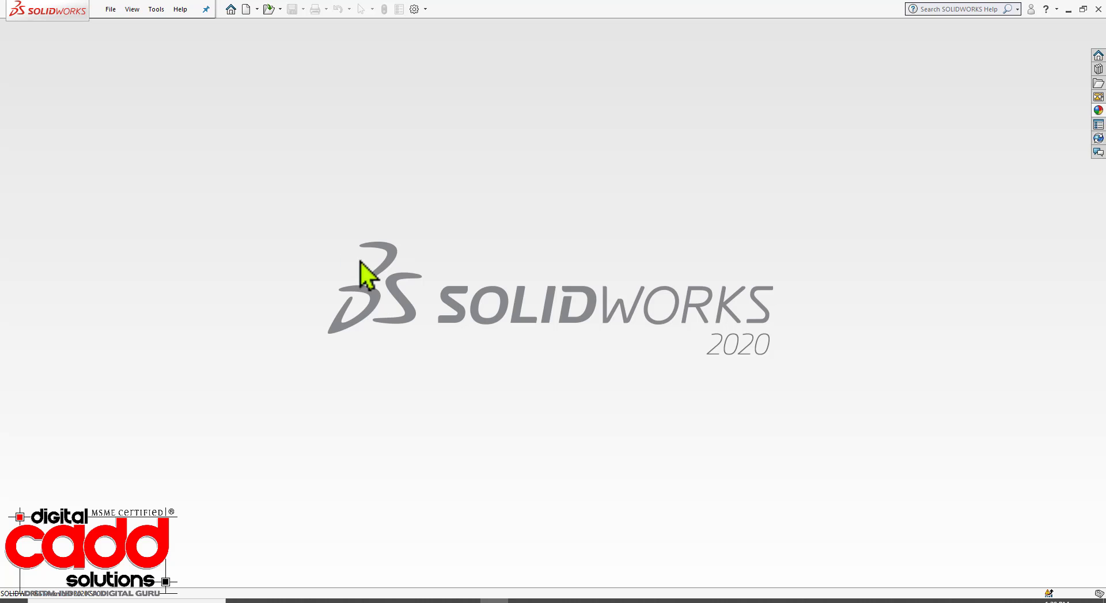
pyautogui.click(248, 9)
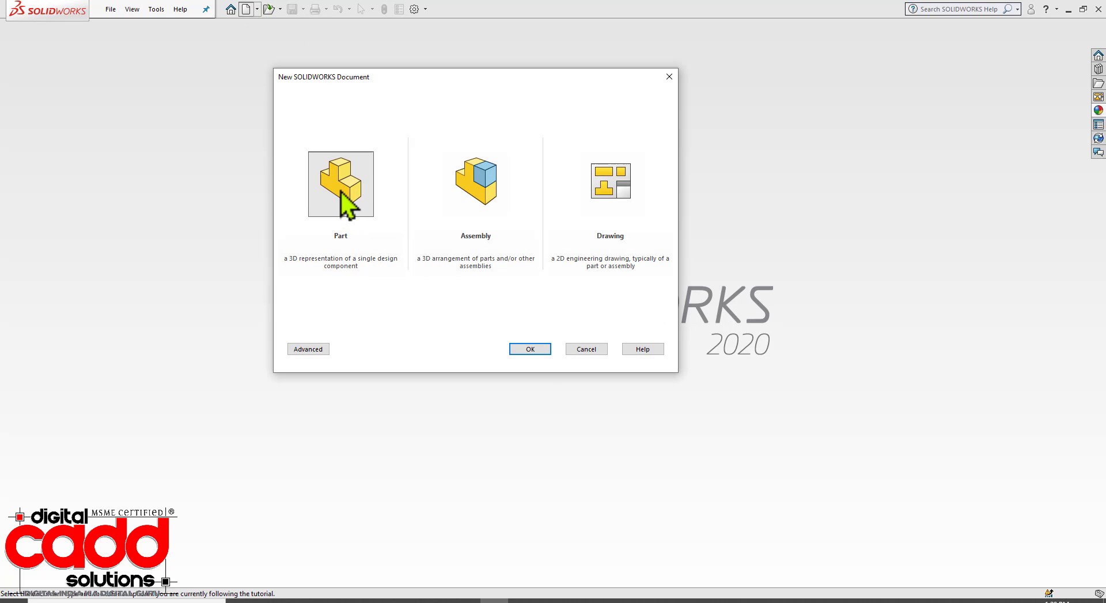
pyautogui.click(528, 350)
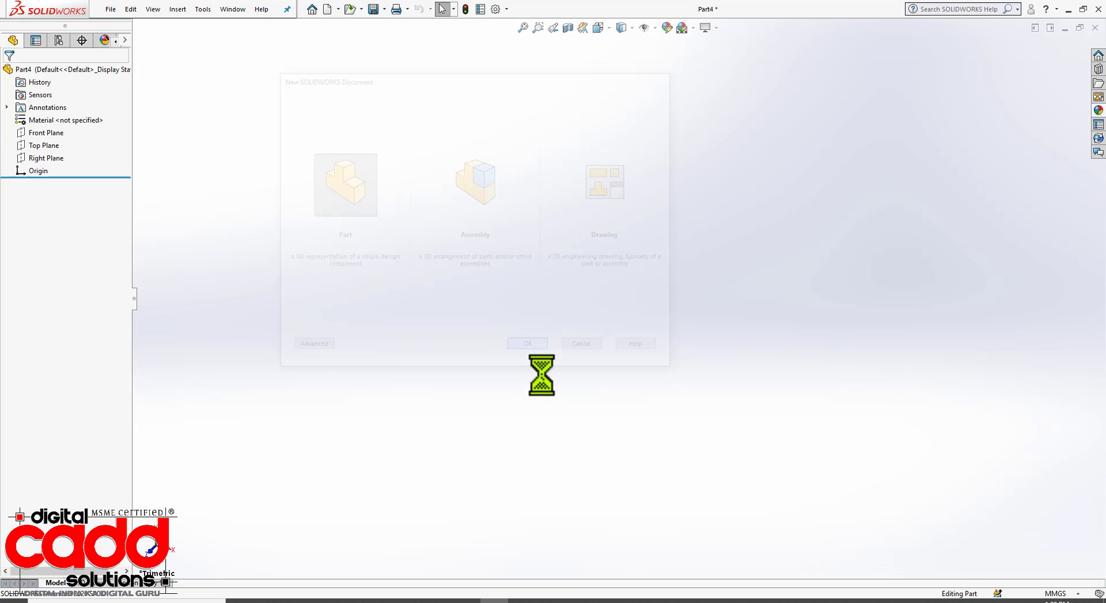
pyautogui.click(50, 74)
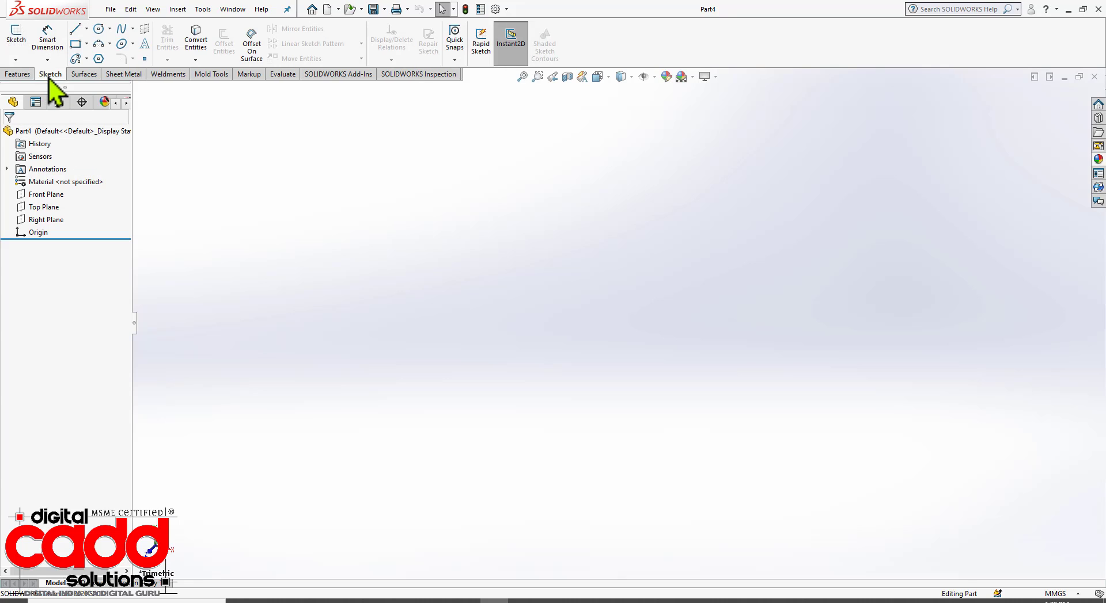
pyautogui.click(17, 42)
pyautogui.click(460, 183)
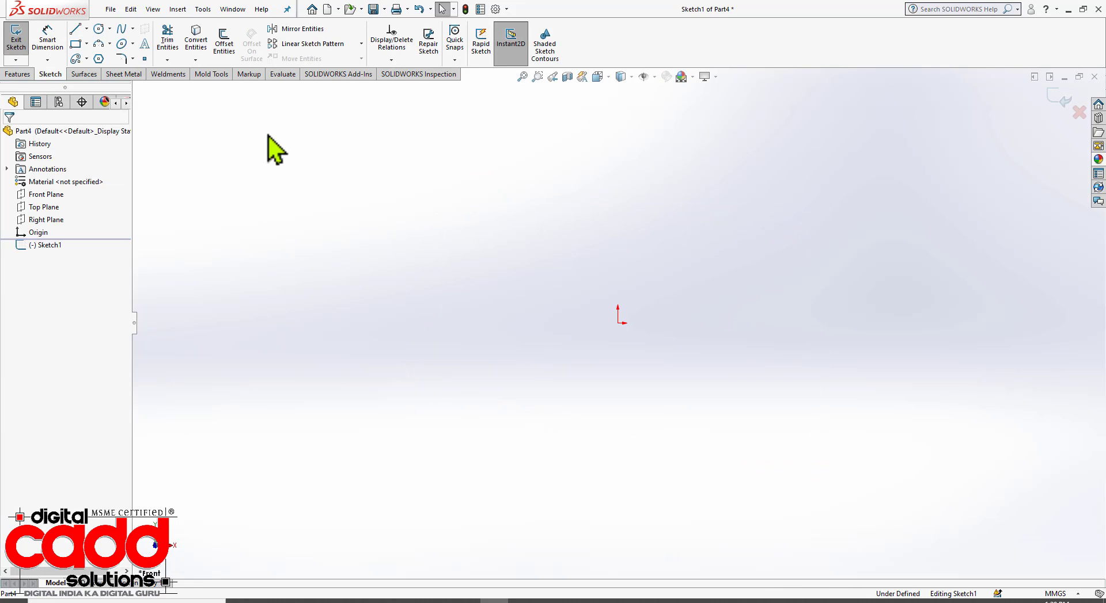
# Draw a vertical and a horizontal infinite-length construction centerline through the origin
pyautogui.click(87, 28)
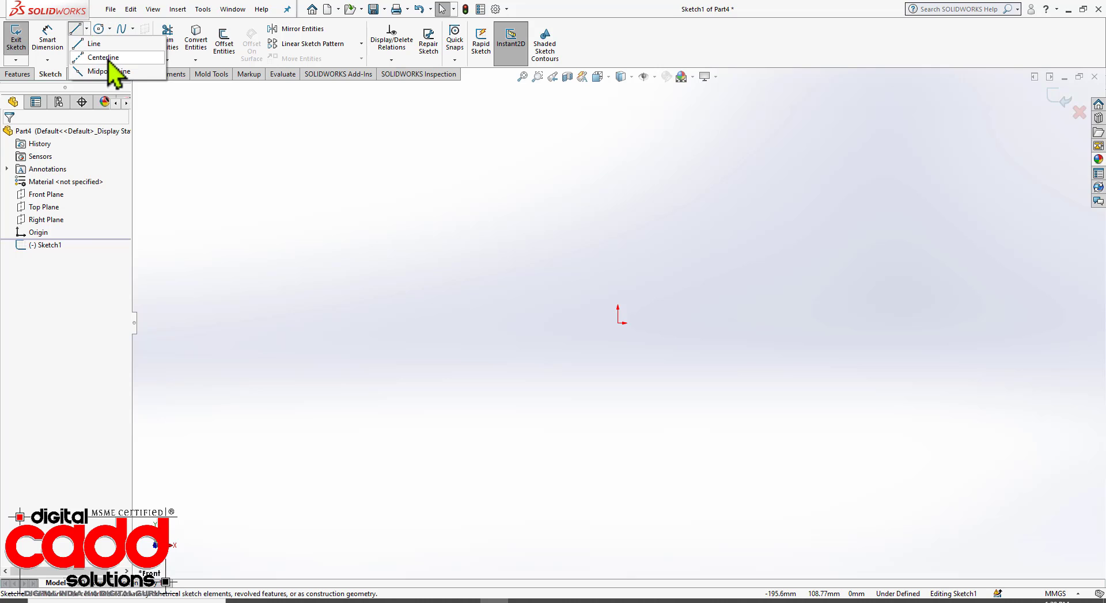
pyautogui.click(106, 50)
pyautogui.click(70, 279)
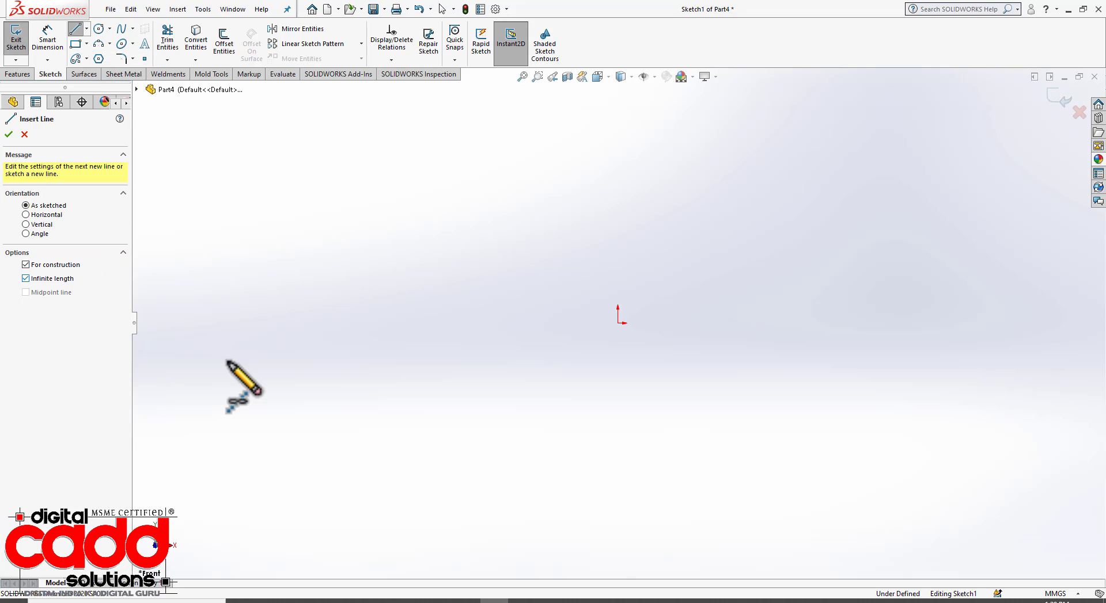
pyautogui.click(617, 323)
pyautogui.click(617, 352)
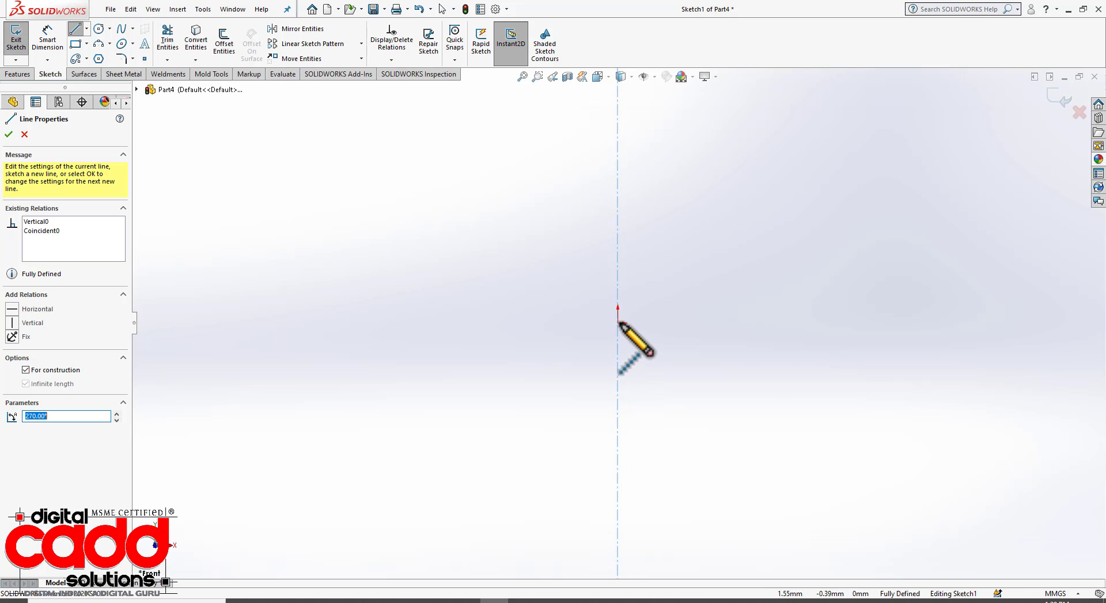
pyautogui.click(618, 322)
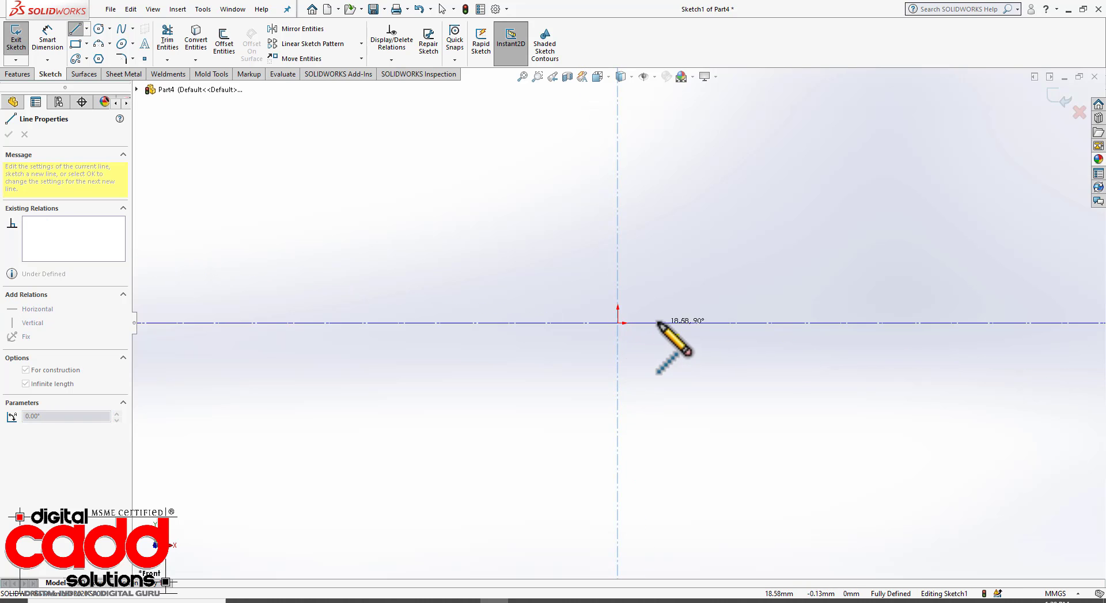
pyautogui.click(659, 323)
pyautogui.press('Escape')
pyautogui.scroll(-5, 664, 254)
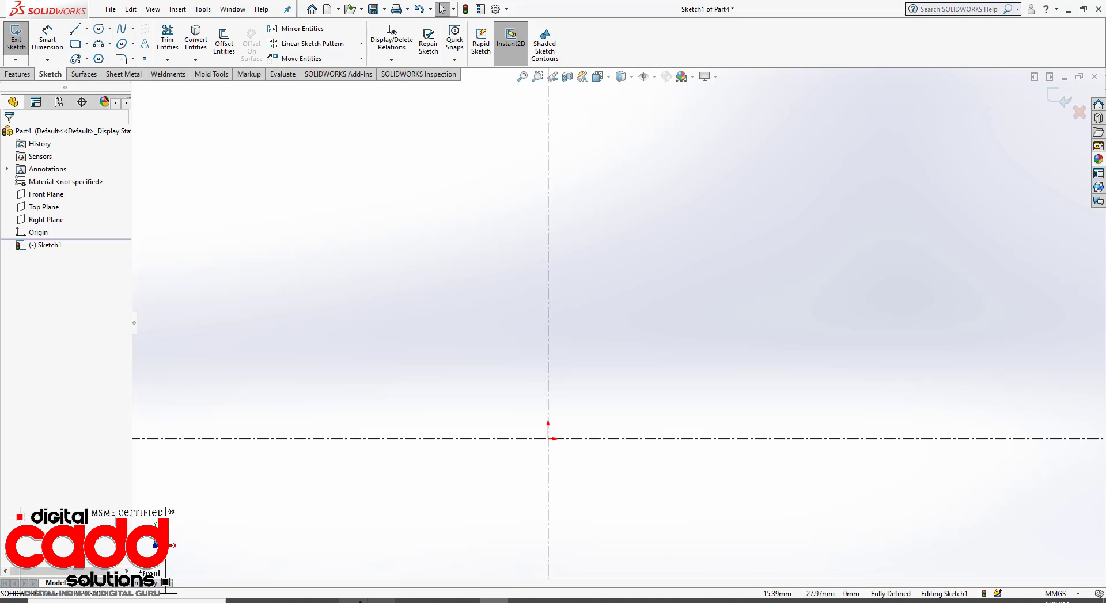
pyautogui.click(325, 602)
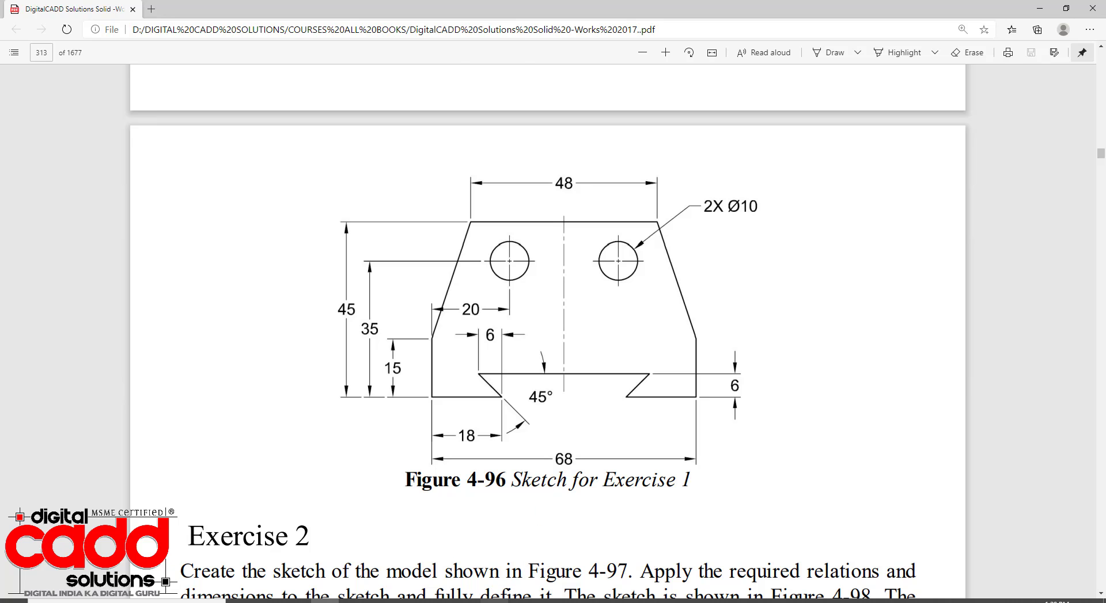
pyautogui.click(494, 601)
pyautogui.click(78, 30)
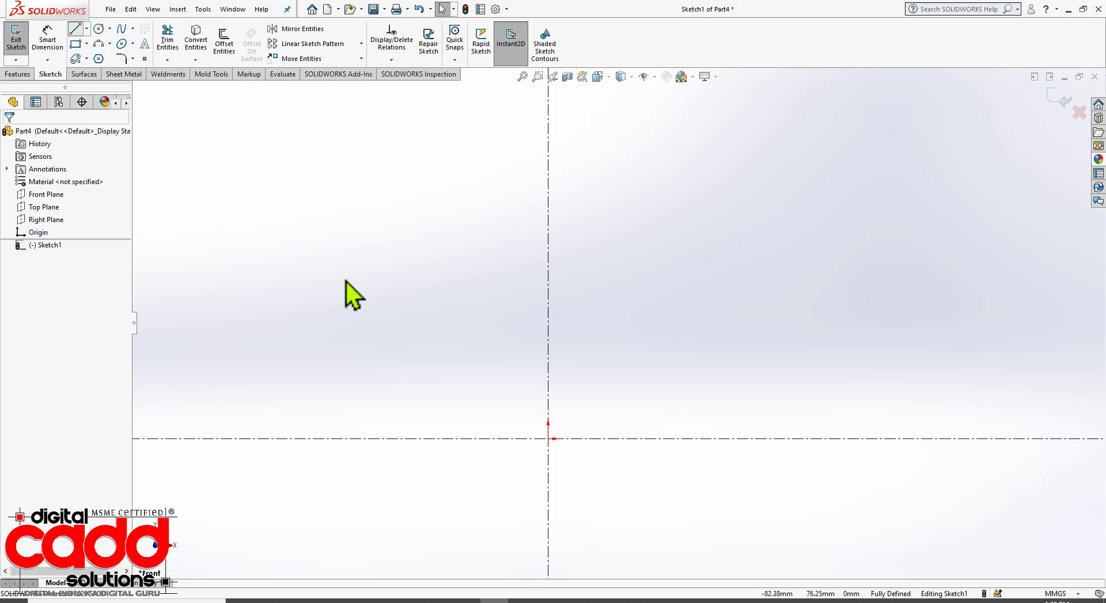
pyautogui.click(35, 295)
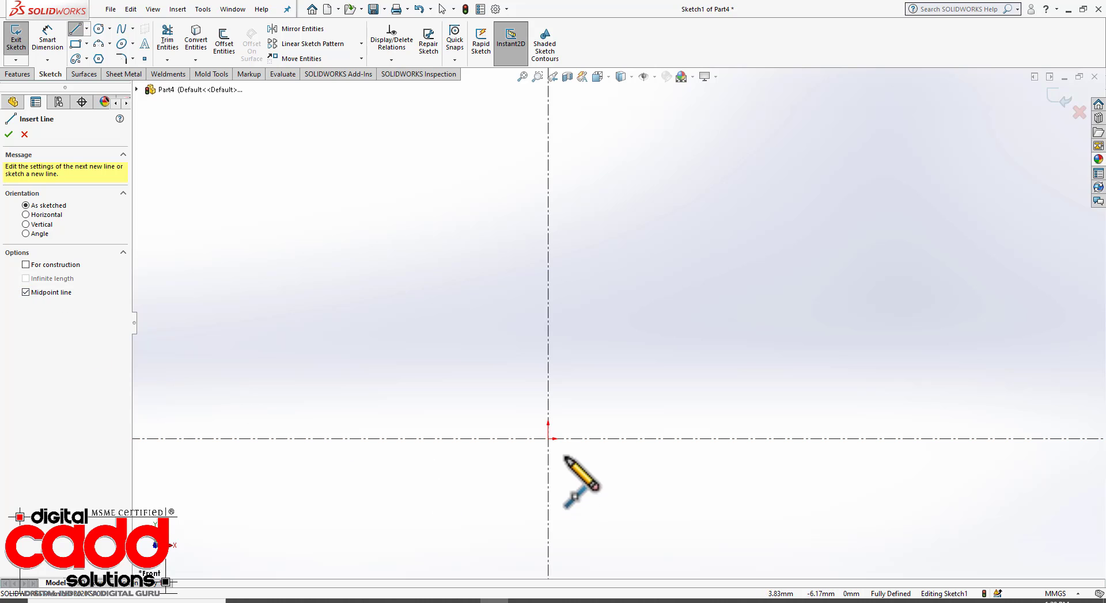
pyautogui.click(548, 439)
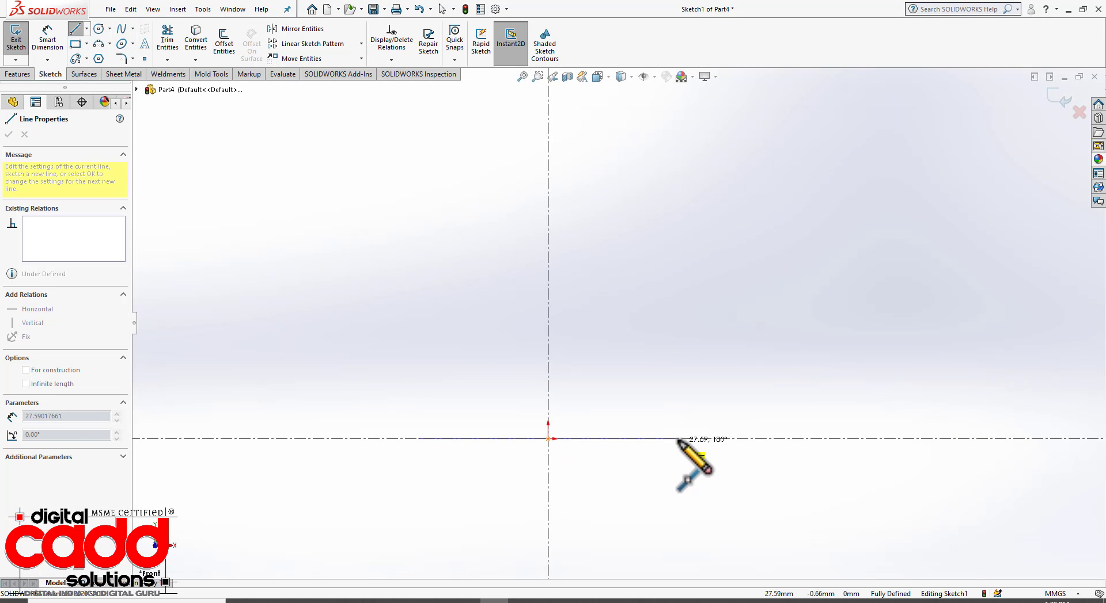
pyautogui.click(681, 438)
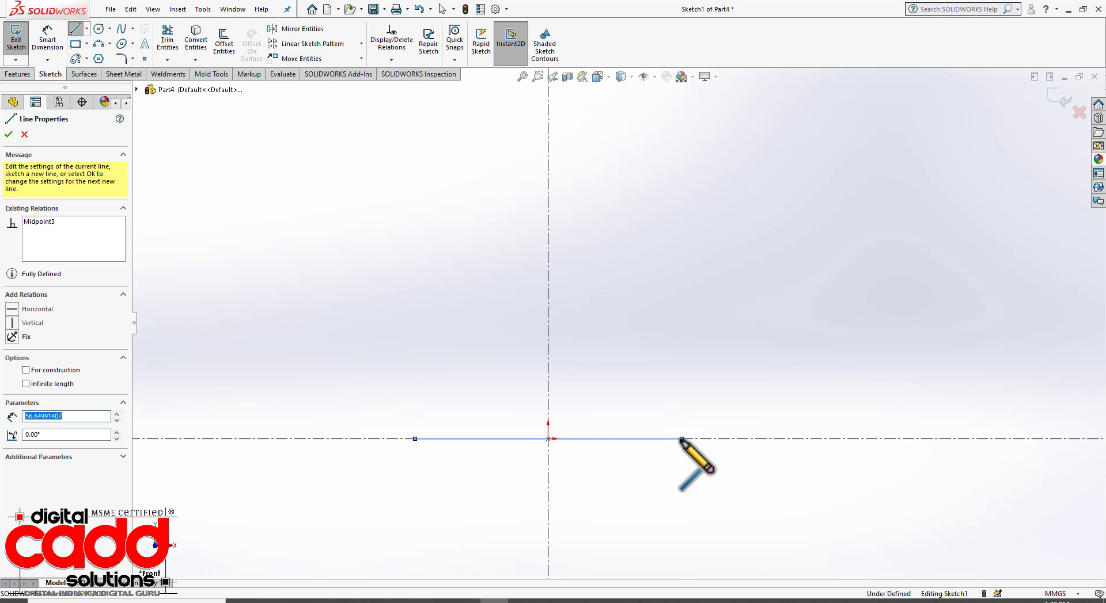
pyautogui.click(636, 359)
pyautogui.click(325, 601)
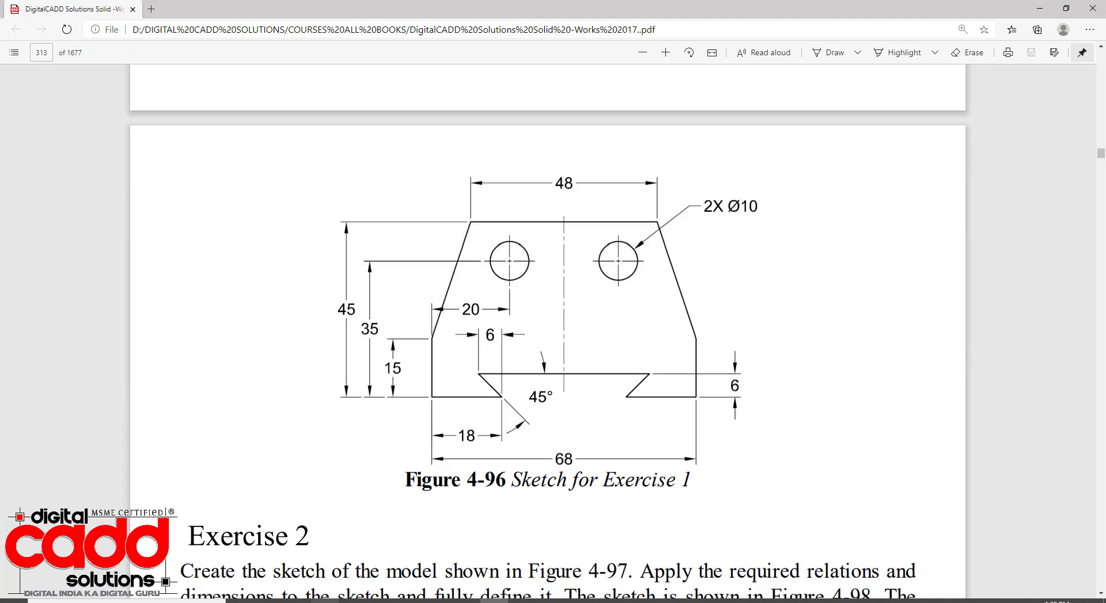
pyautogui.click(494, 601)
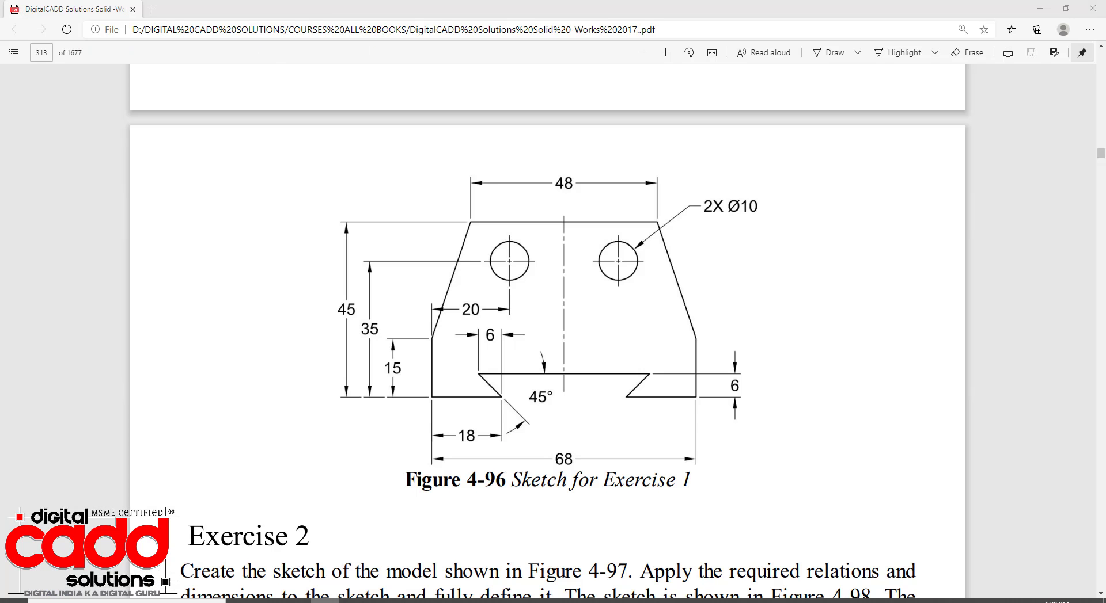
pyautogui.press('Escape')
pyautogui.hotkey('ctrl', 'z')
pyautogui.hotkey('ctrl', 'z')
pyautogui.hotkey('ctrl', 'z')
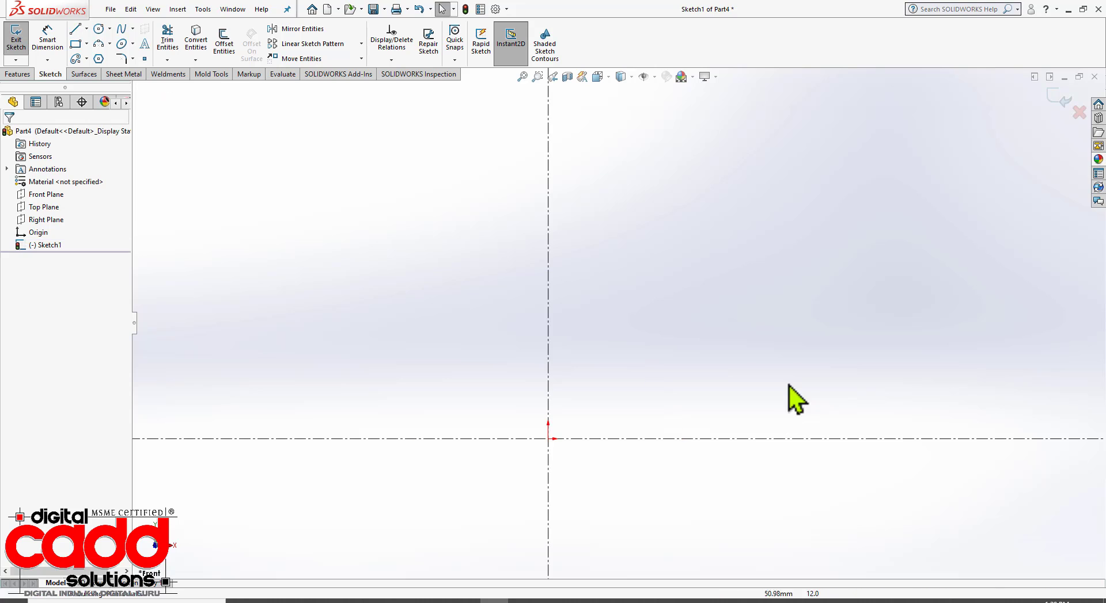
pyautogui.click(548, 339)
pyautogui.press('Escape')
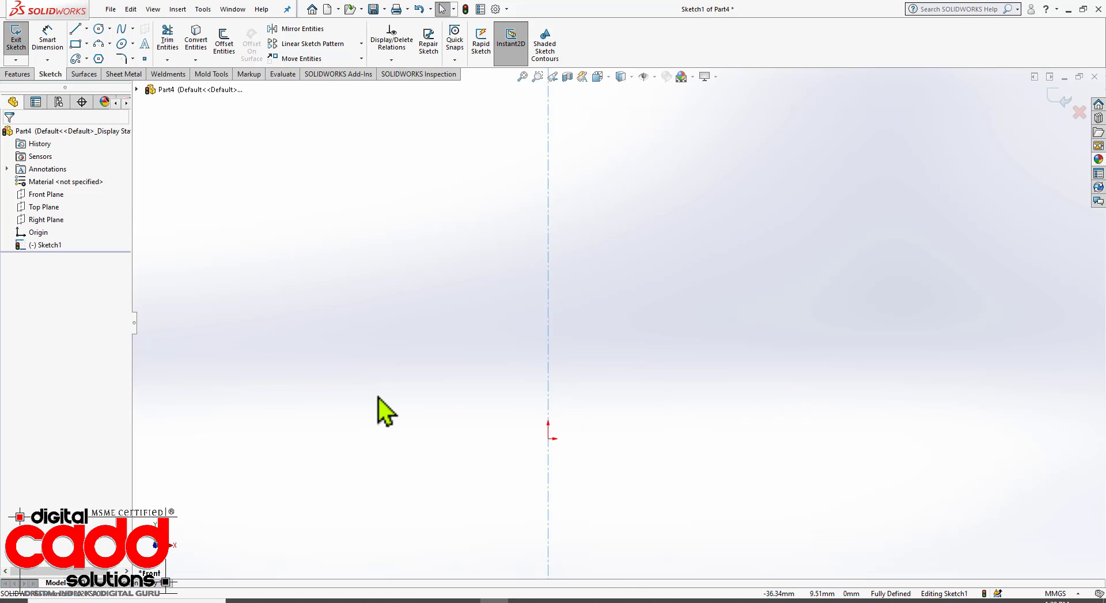
pyautogui.hotkey('ctrl', 'y')
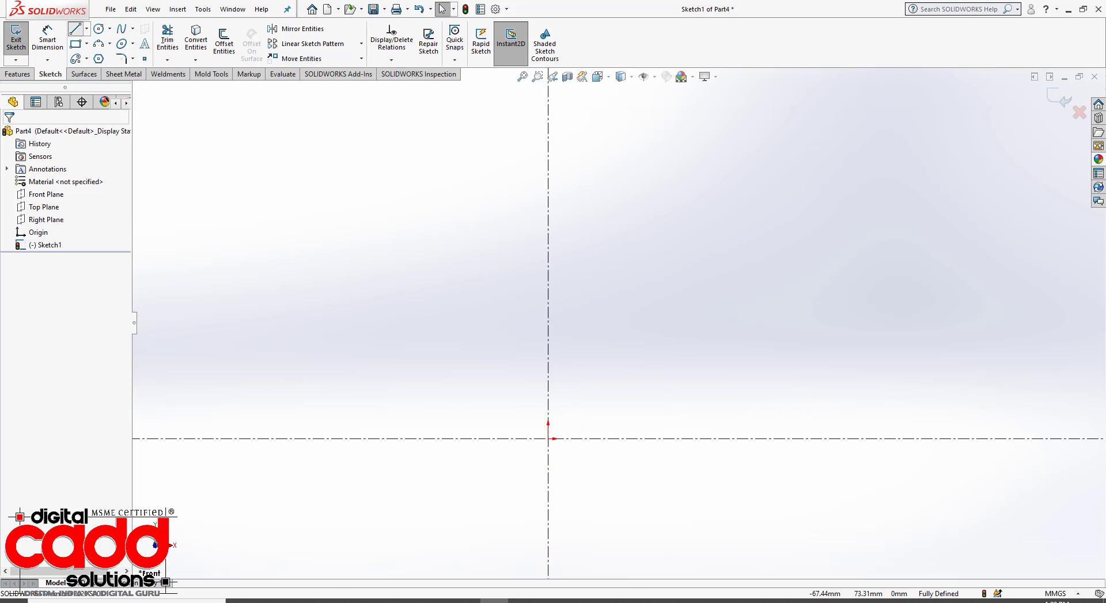
# Sketch connected lines for the right half: notch slant, base along the horizontal centerline, vertical side about 17 mm tall, and upper edge slanting inward
pyautogui.click(75, 28)
pyautogui.hotkey('alt', 'Tab')
pyautogui.hotkey('alt', 'Tab')
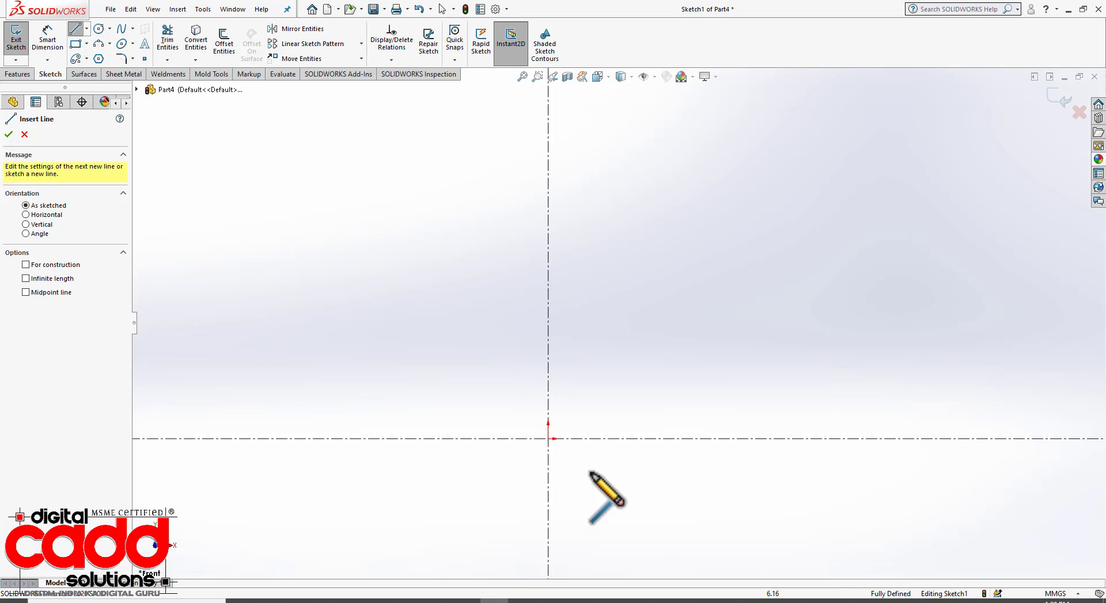
pyautogui.click(631, 387)
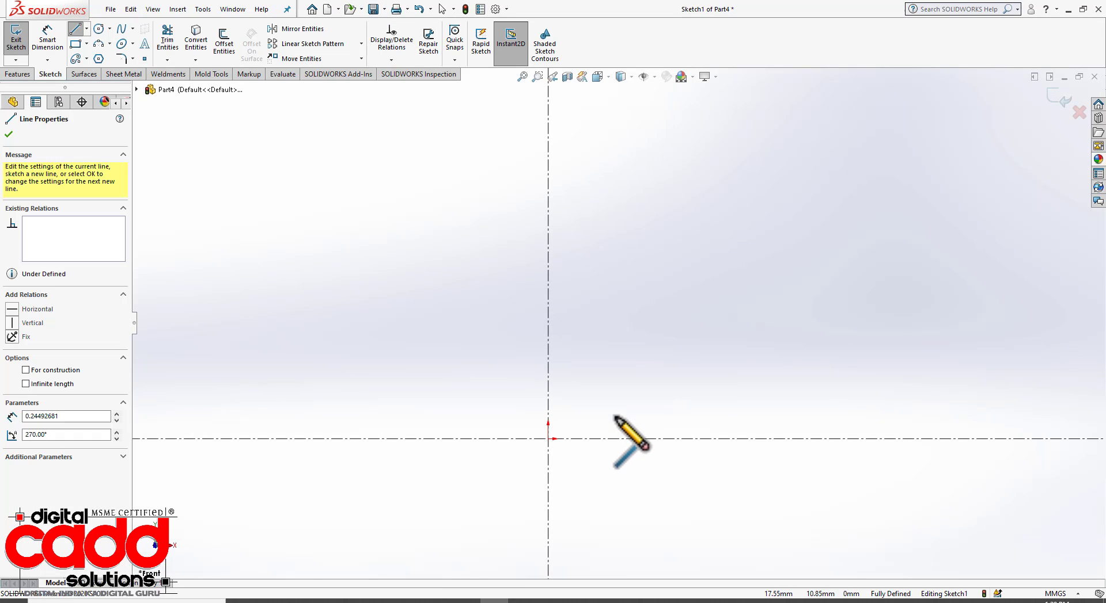
pyautogui.click(589, 439)
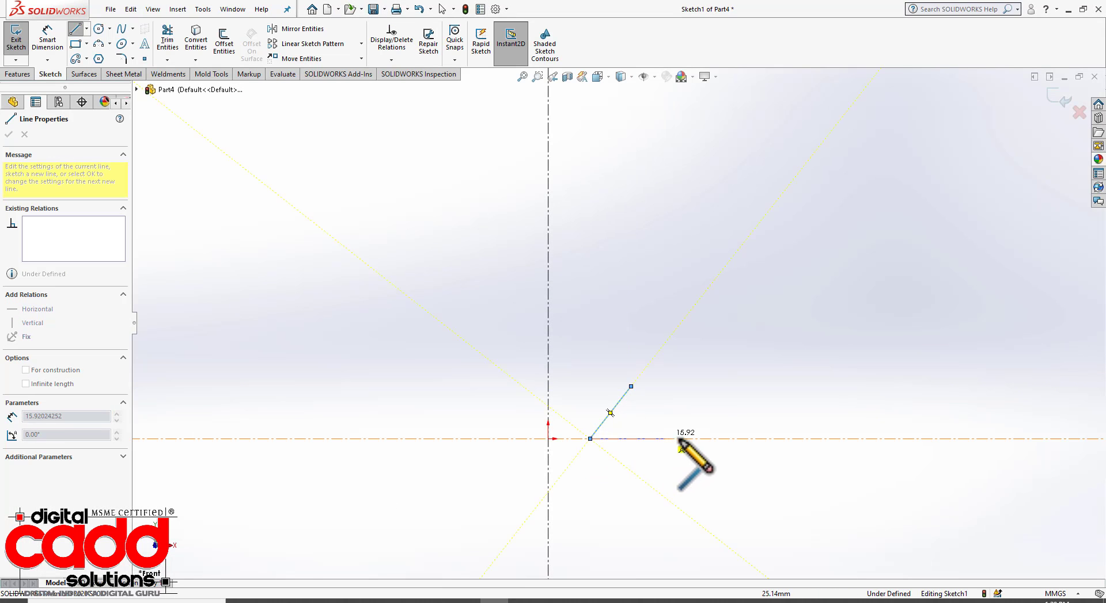
pyautogui.click(725, 438)
pyautogui.click(725, 358)
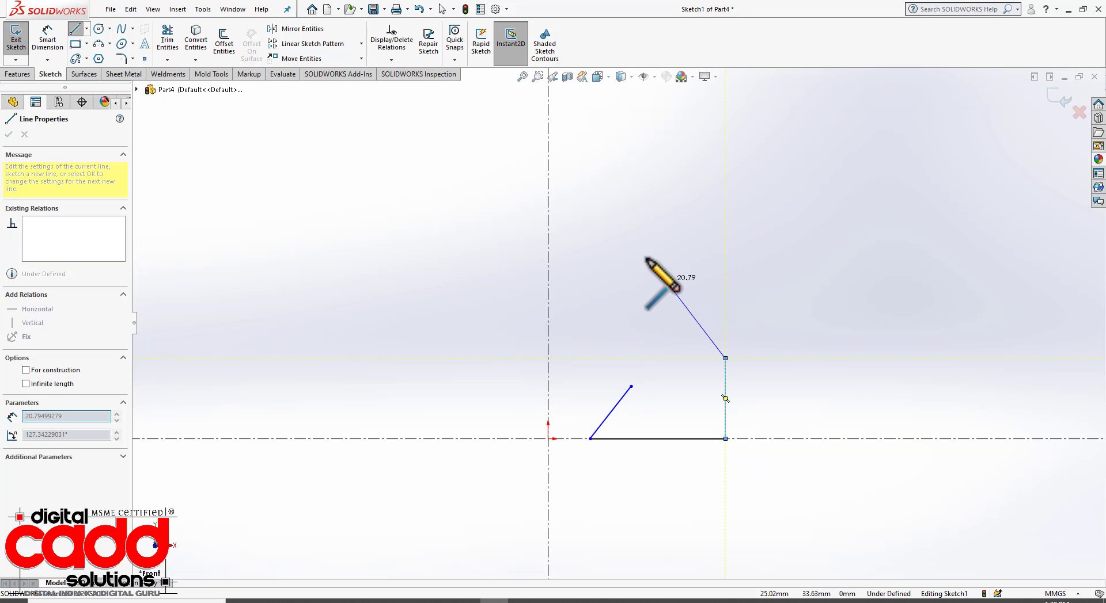
pyautogui.click(643, 253)
pyautogui.press('Escape')
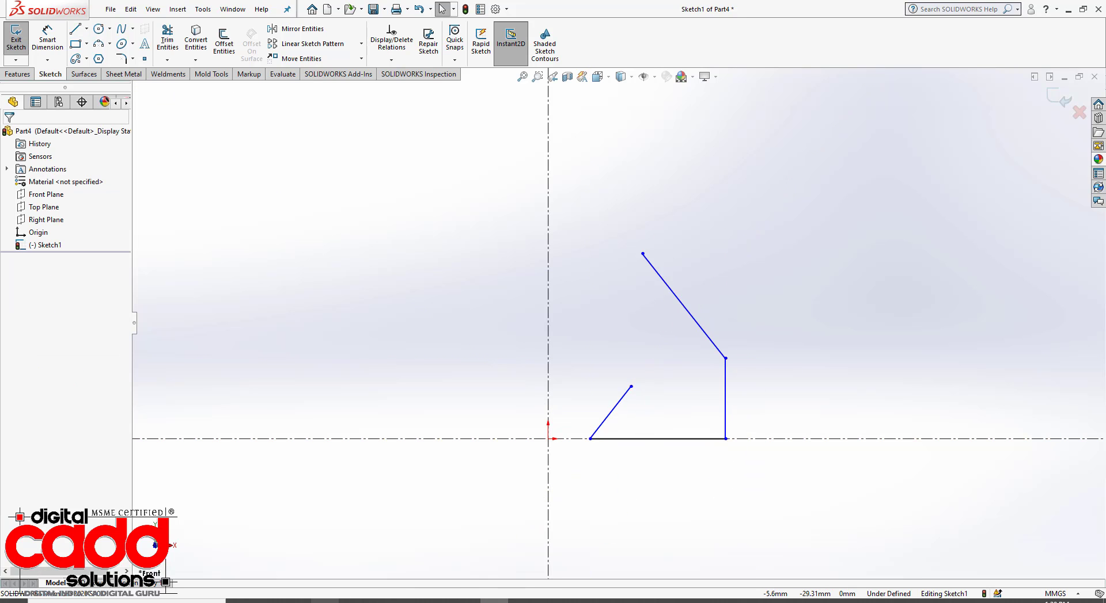
# Mirror the four right-half profile lines about the vertical centerline, keeping the originals
pyautogui.hotkey('alt', 'Tab')
pyautogui.hotkey('alt', 'Tab')
pyautogui.moveTo(790, 270)
pyautogui.mouseDown()
pyautogui.moveTo(707, 368)
pyautogui.moveTo(604, 412)
pyautogui.mouseUp()
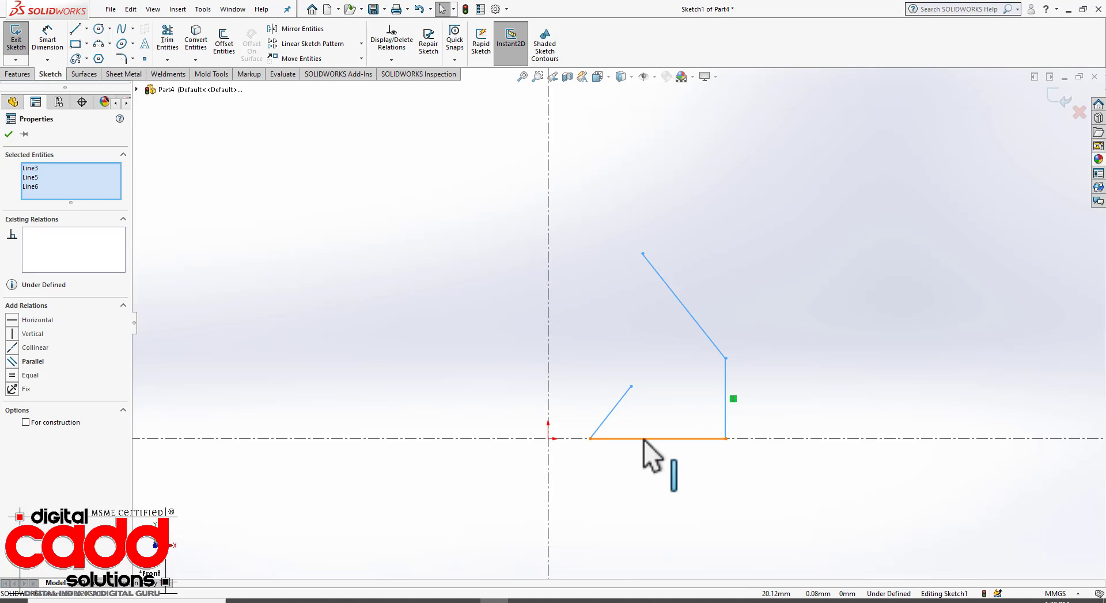
pyautogui.keyDown('ctrl'); pyautogui.click(644, 439); pyautogui.keyUp('ctrl')
pyautogui.click(296, 30)
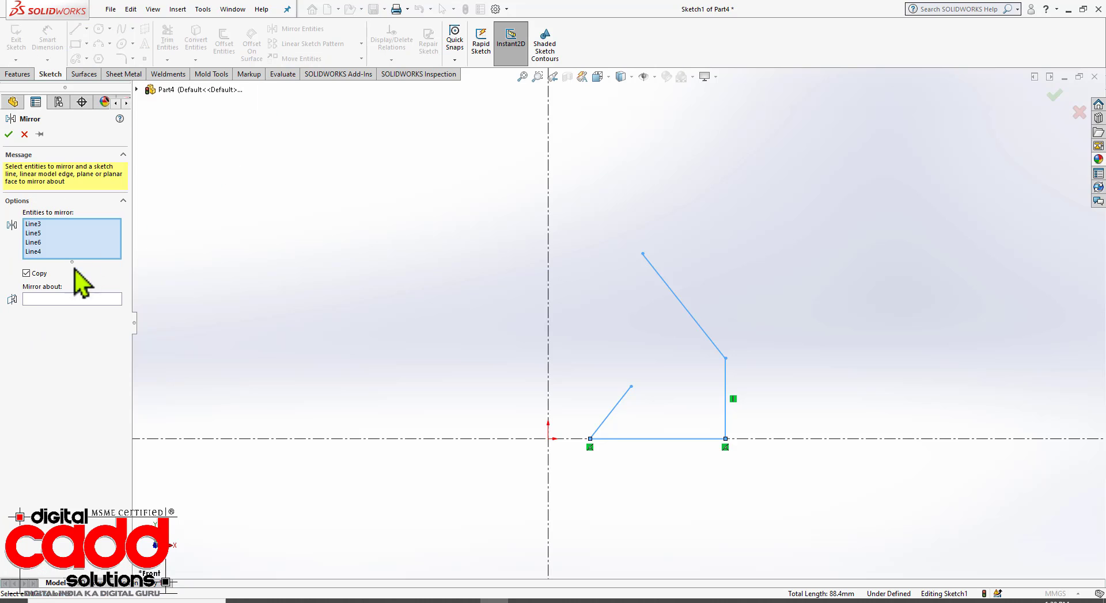
pyautogui.click(39, 298)
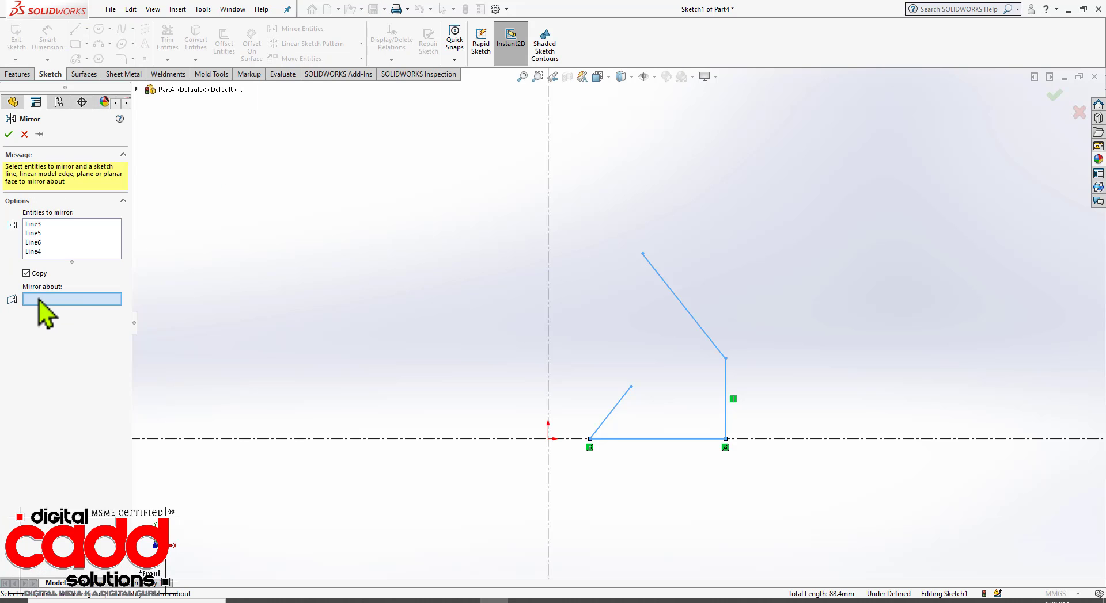
pyautogui.click(549, 167)
pyautogui.click(8, 134)
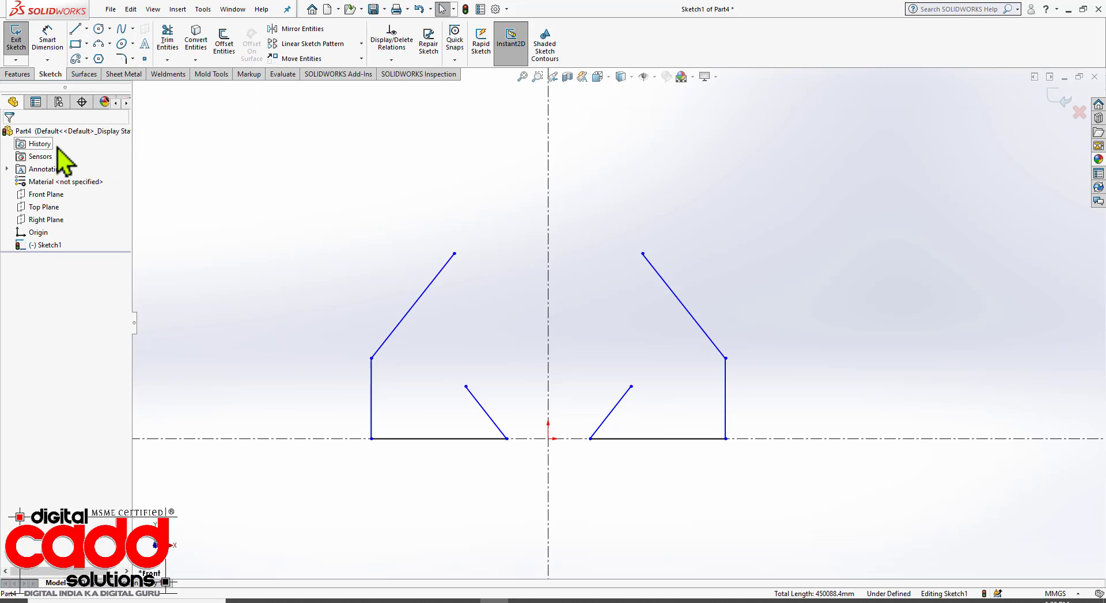
# Join the two notch slants with a horizontal line about 35 mm long and the two upper slanted edges with a horizontal top line
pyautogui.click(75, 29)
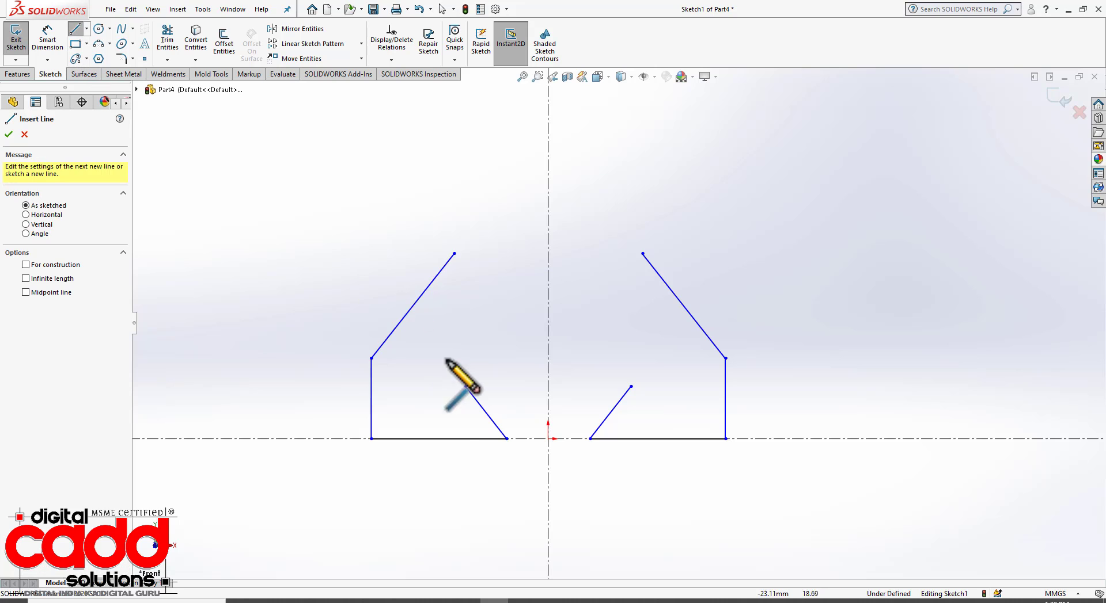
pyautogui.click(466, 386)
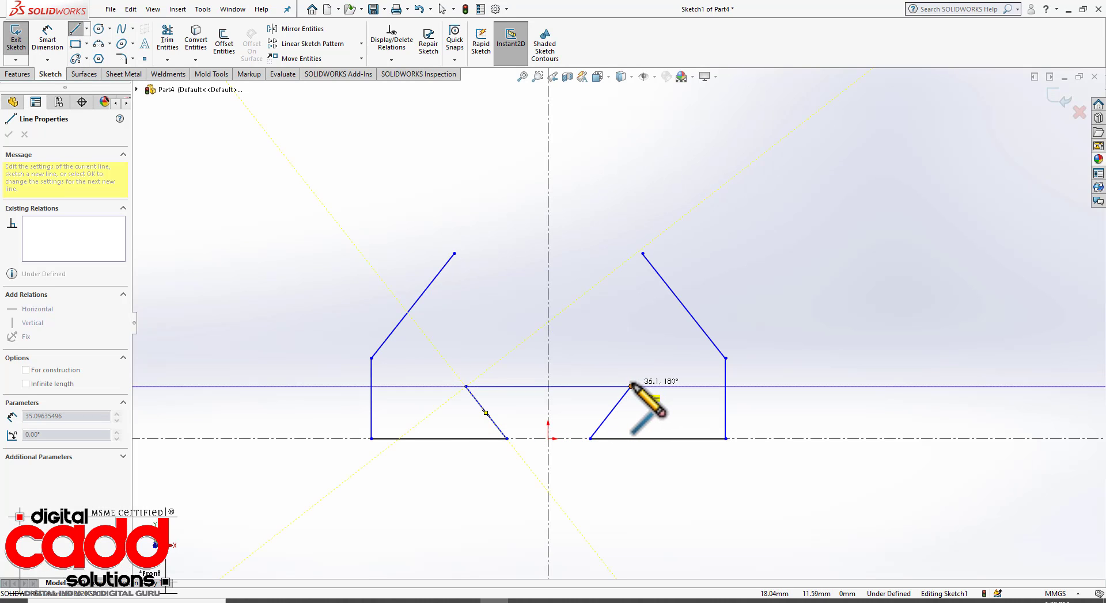
pyautogui.click(632, 386)
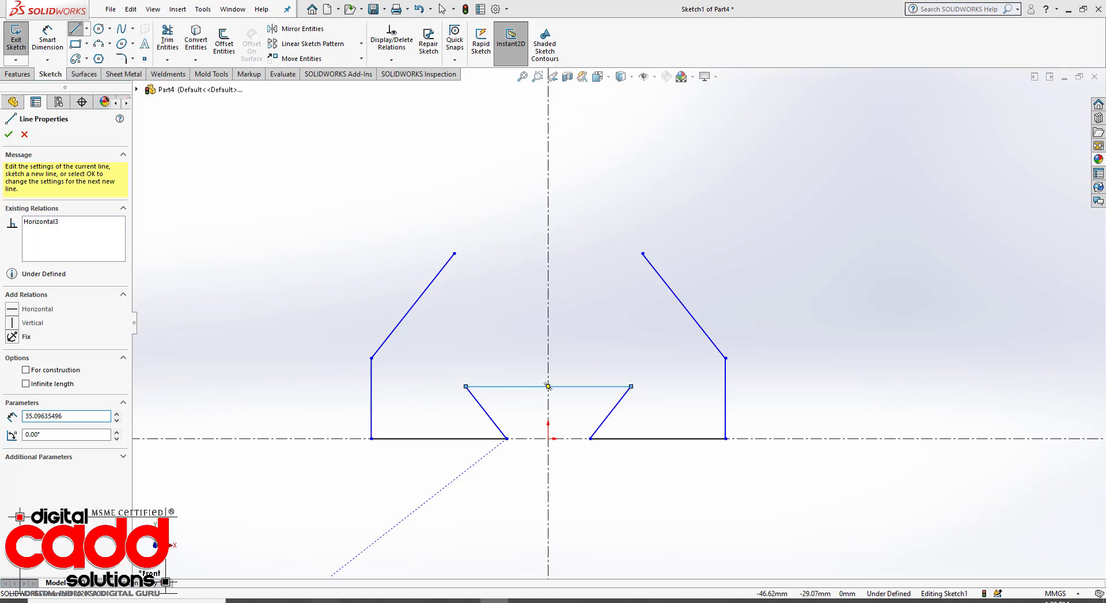
pyautogui.click(324, 601)
pyautogui.click(494, 600)
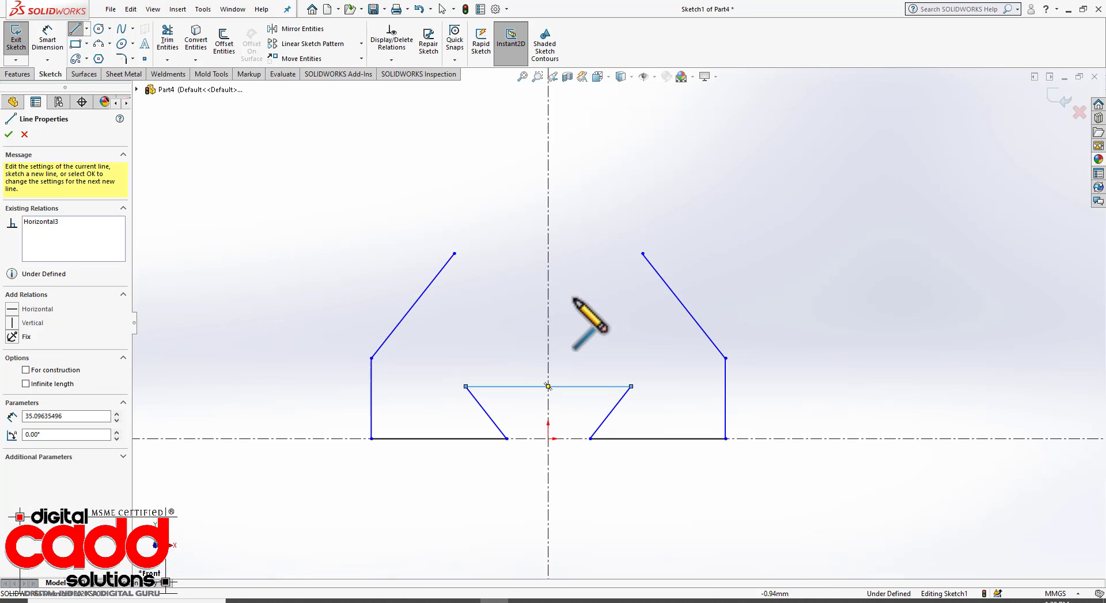
pyautogui.click(454, 253)
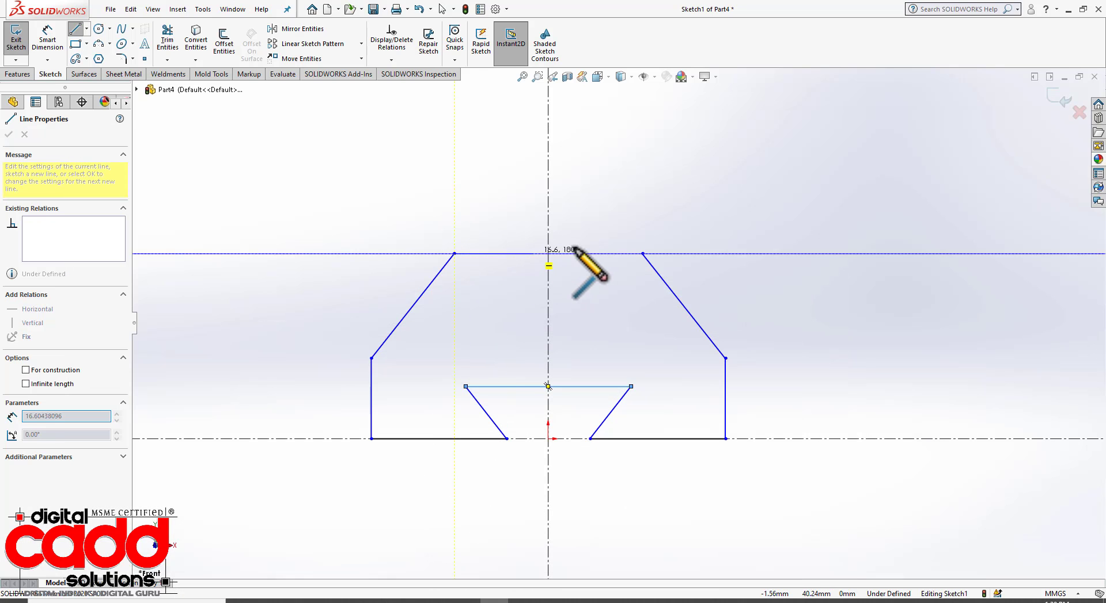
pyautogui.click(643, 253)
pyautogui.press('Escape')
# Dimension the overall width between the two outer vertical sides as 68 mm, following Figure 4-96
pyautogui.scroll(-2, 647, 326)
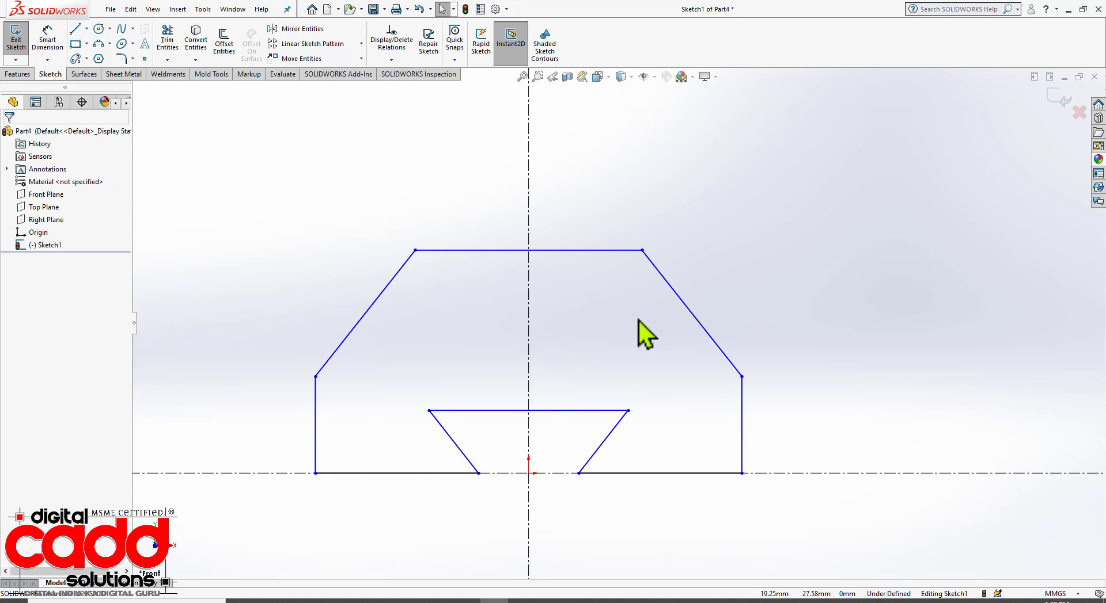
pyautogui.click(52, 40)
pyautogui.click(326, 601)
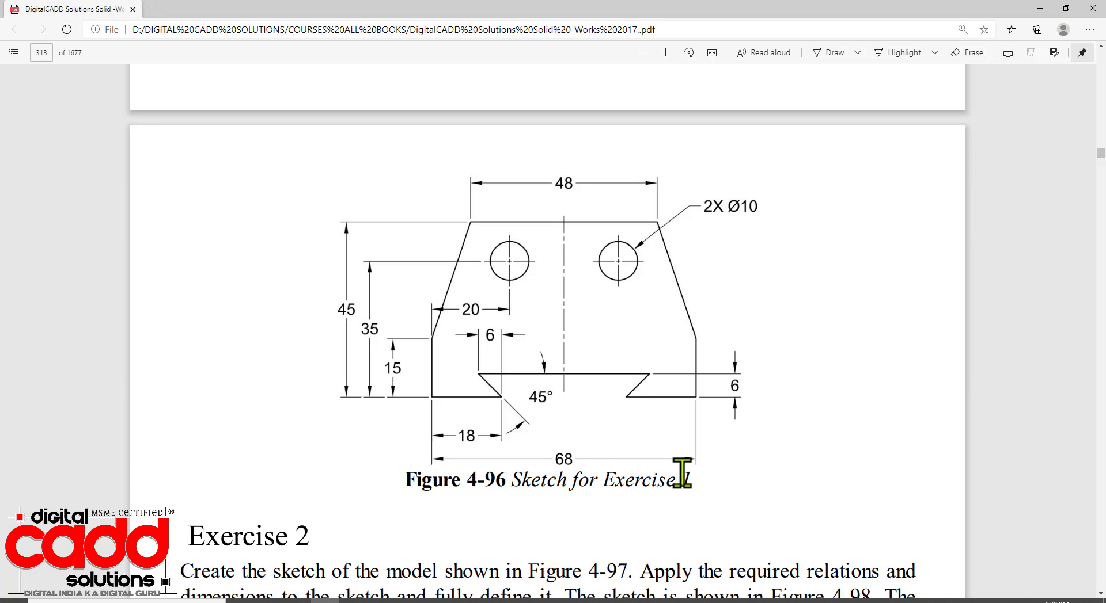
pyautogui.hotkey('alt', 'Tab')
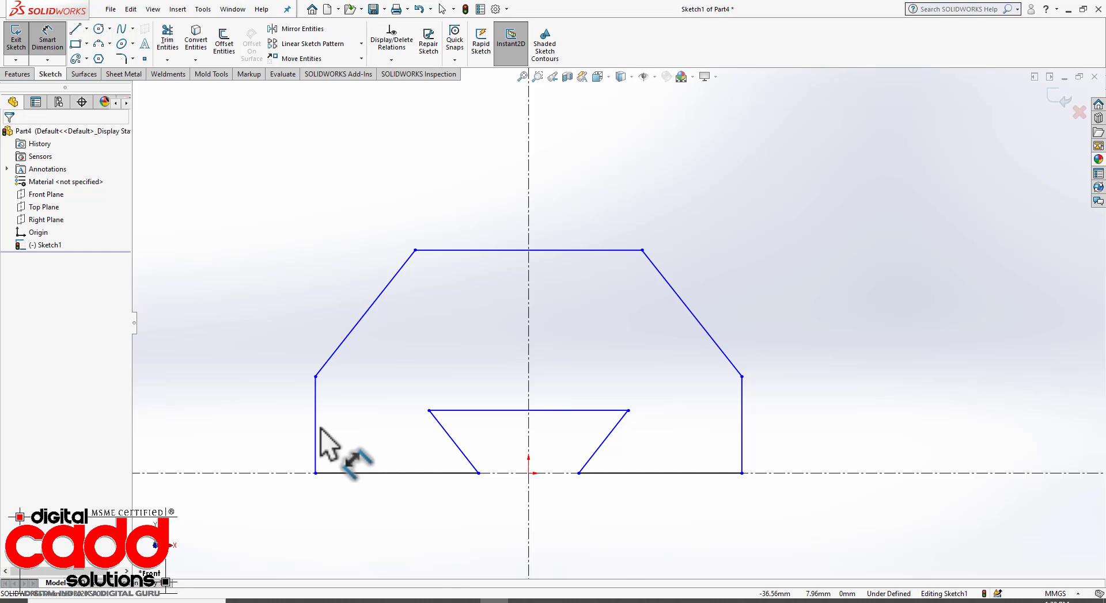
pyautogui.click(316, 438)
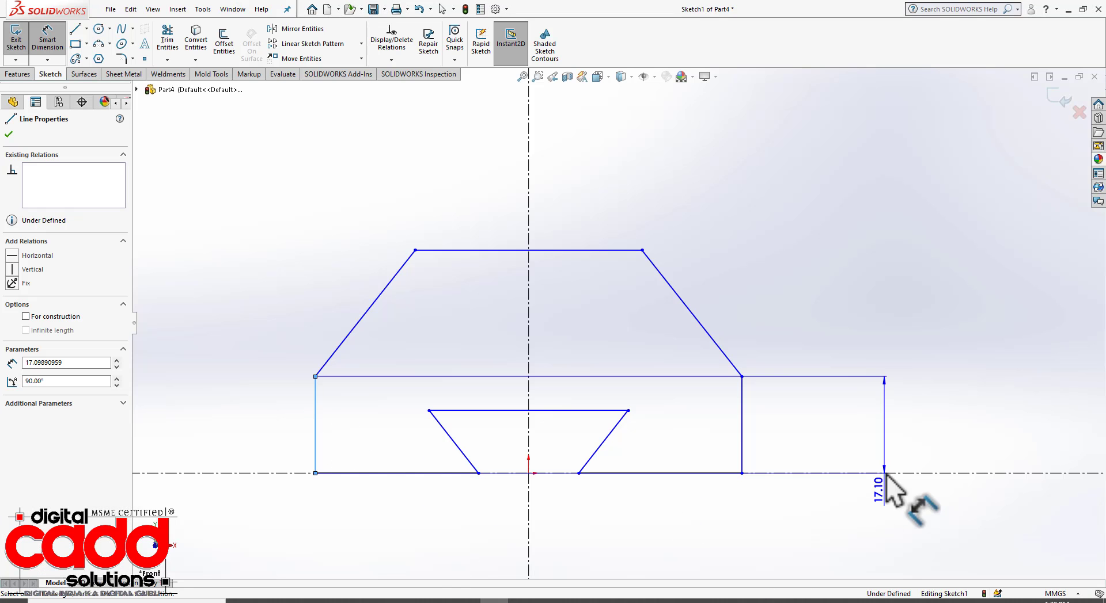
pyautogui.click(741, 446)
pyautogui.click(580, 533)
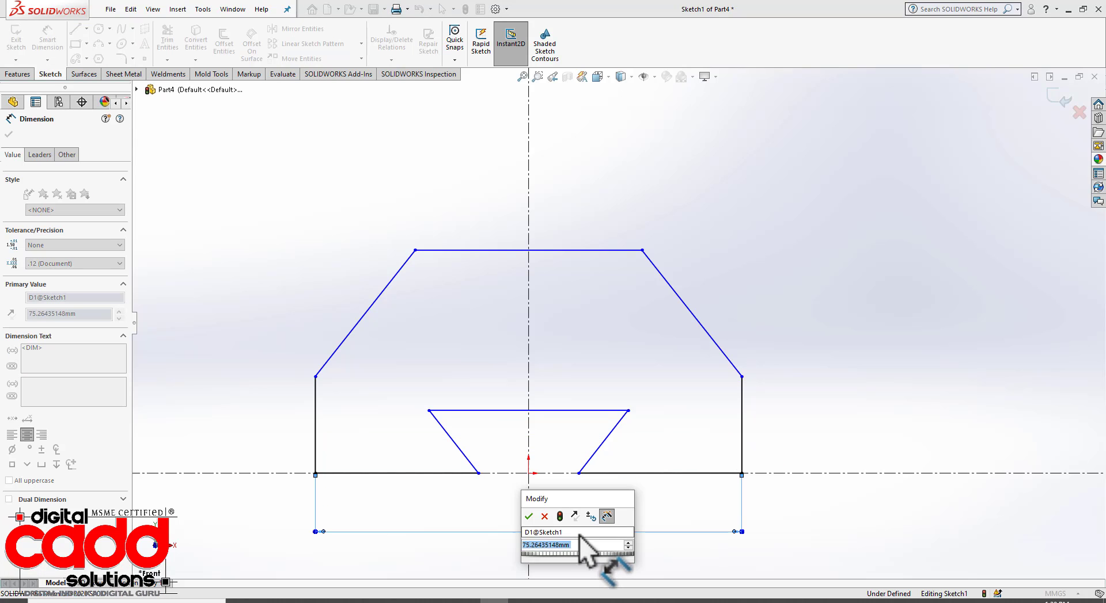
pyautogui.write('68')
pyautogui.press('Return')
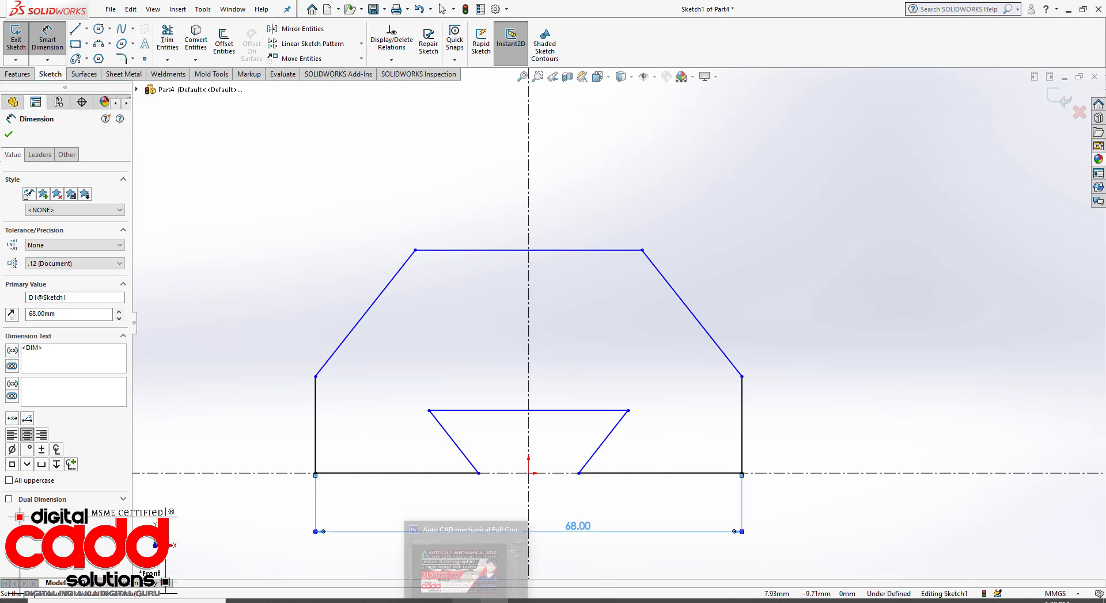
# Dimension the length of the left base line as 18 mm, below the profile, following Figure 4-96
pyautogui.moveTo(344, 601)
pyautogui.click(344, 558)
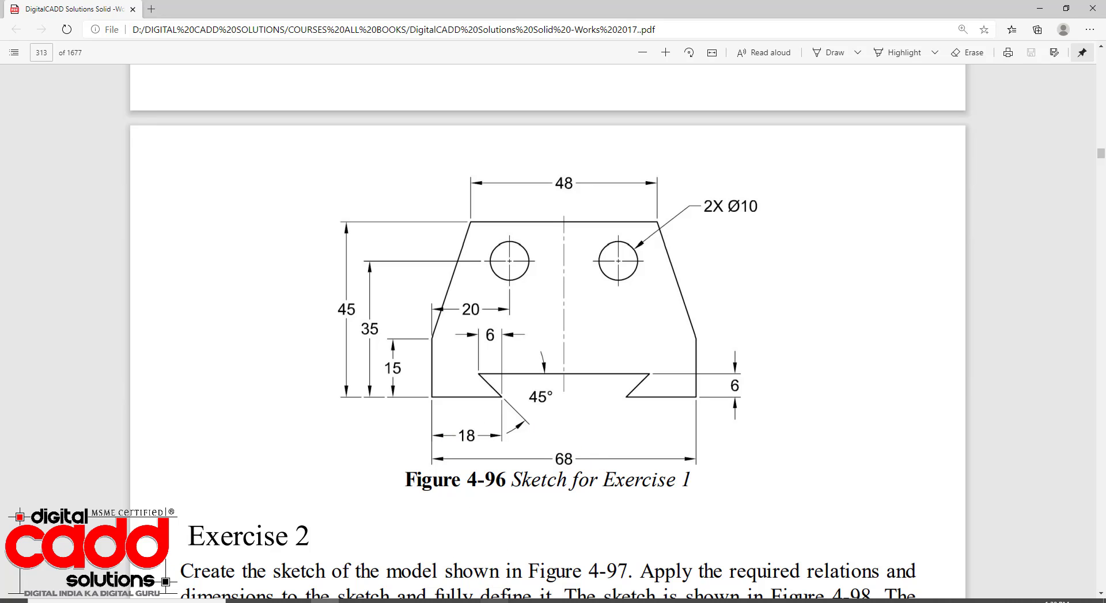
pyautogui.moveTo(493, 601)
pyautogui.click(493, 553)
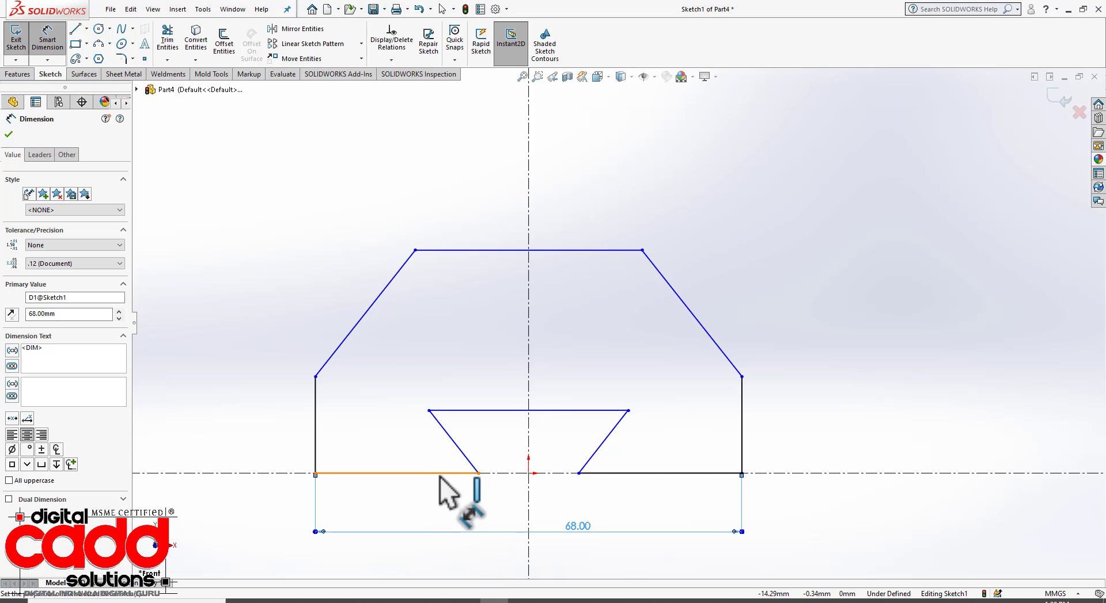
pyautogui.click(444, 482)
pyautogui.click(407, 501)
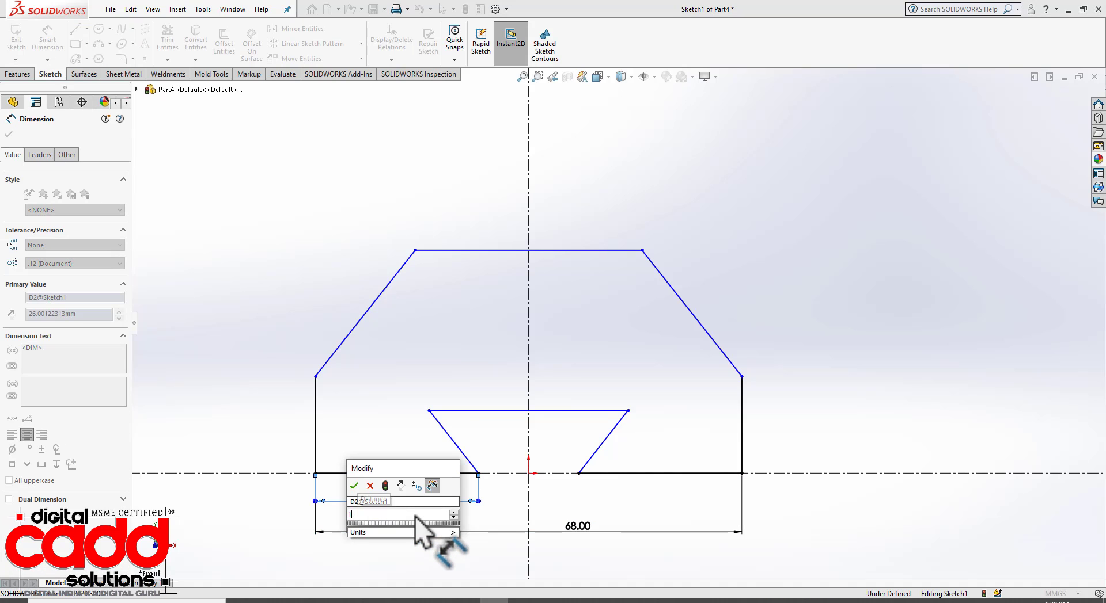
pyautogui.write('18')
pyautogui.press('Return')
pyautogui.press('Escape')
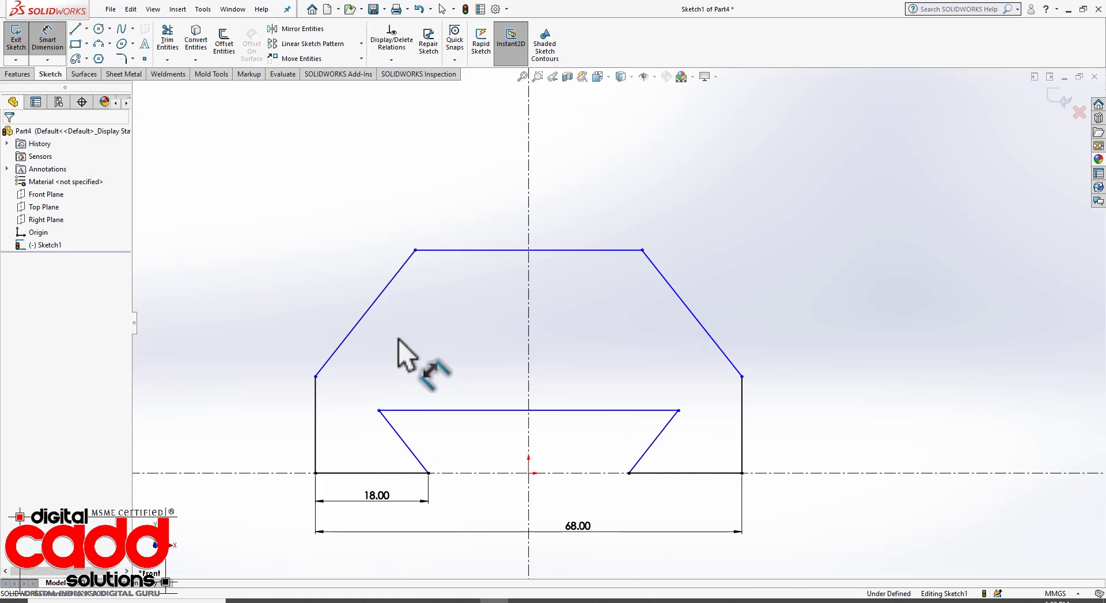
# Dimension the height of the dovetail notch as 6 mm on the profile's right side, following Figure 4-96
pyautogui.hotkey('alt', 'Tab')
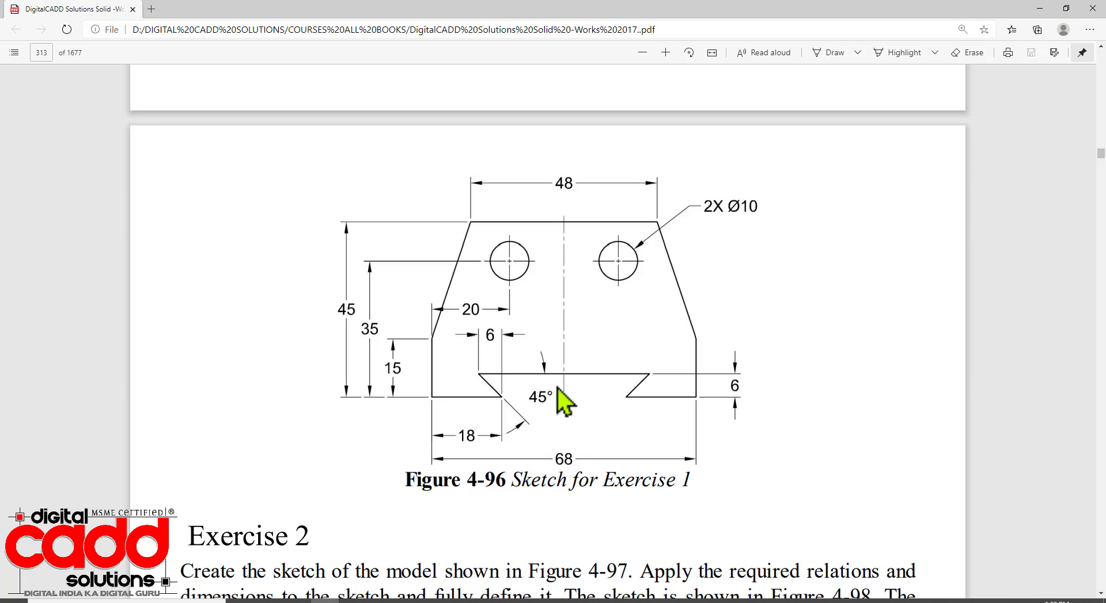
pyautogui.hotkey('alt', 'Tab')
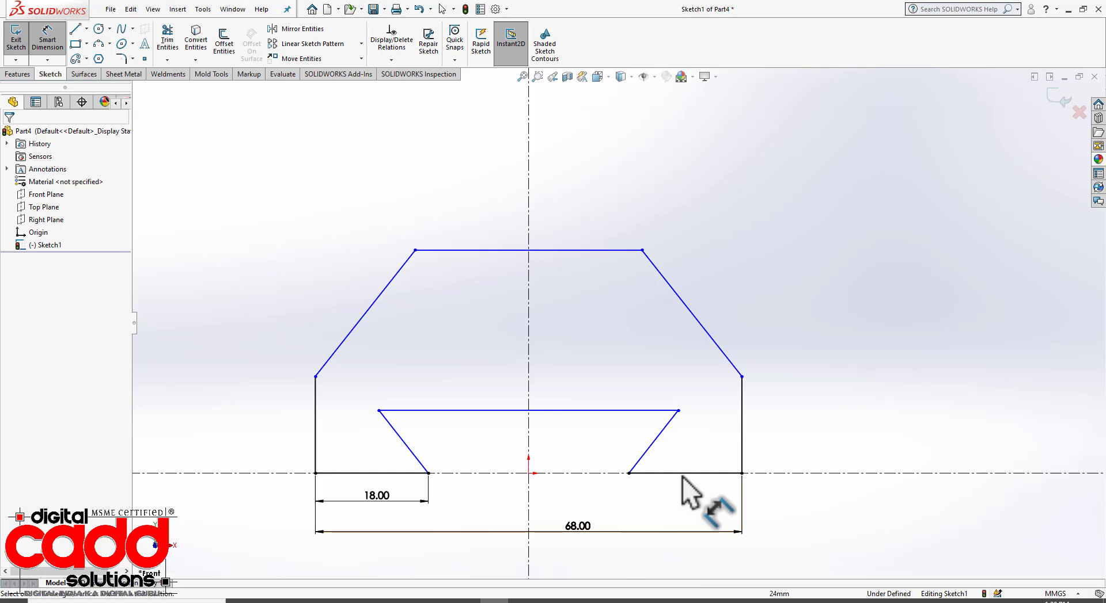
pyautogui.click(667, 425)
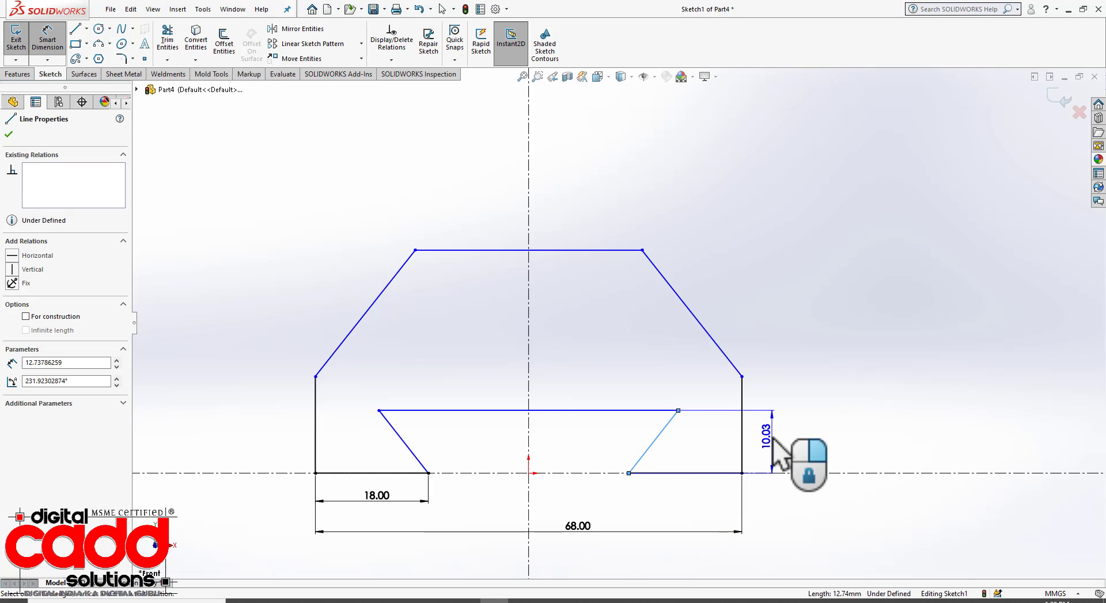
pyautogui.click(777, 448)
pyautogui.write('6')
pyautogui.press('Return')
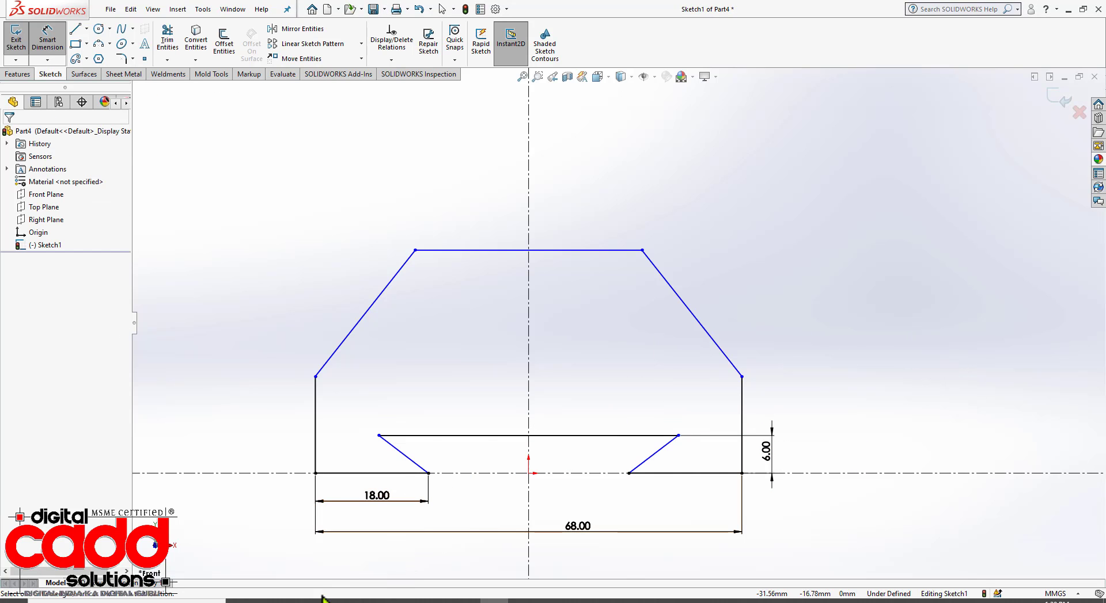
# Dimension the horizontal width of the notch's left slanted edge as 6 mm, placed above the notch, following Figure 4-96
pyautogui.hotkey('alt', 'Tab')
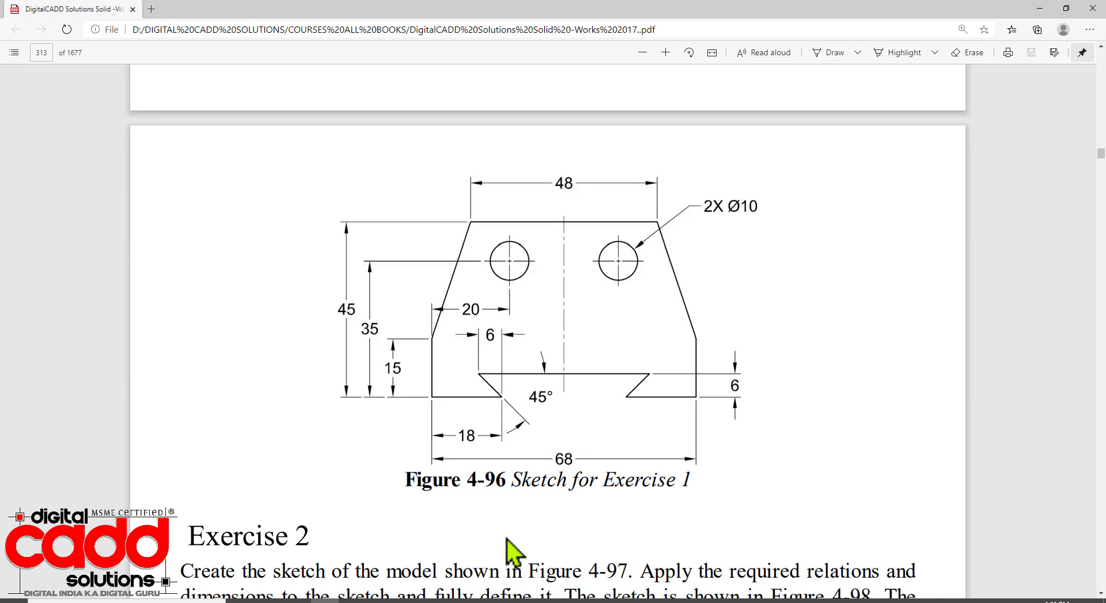
pyautogui.hotkey('alt', 'Tab')
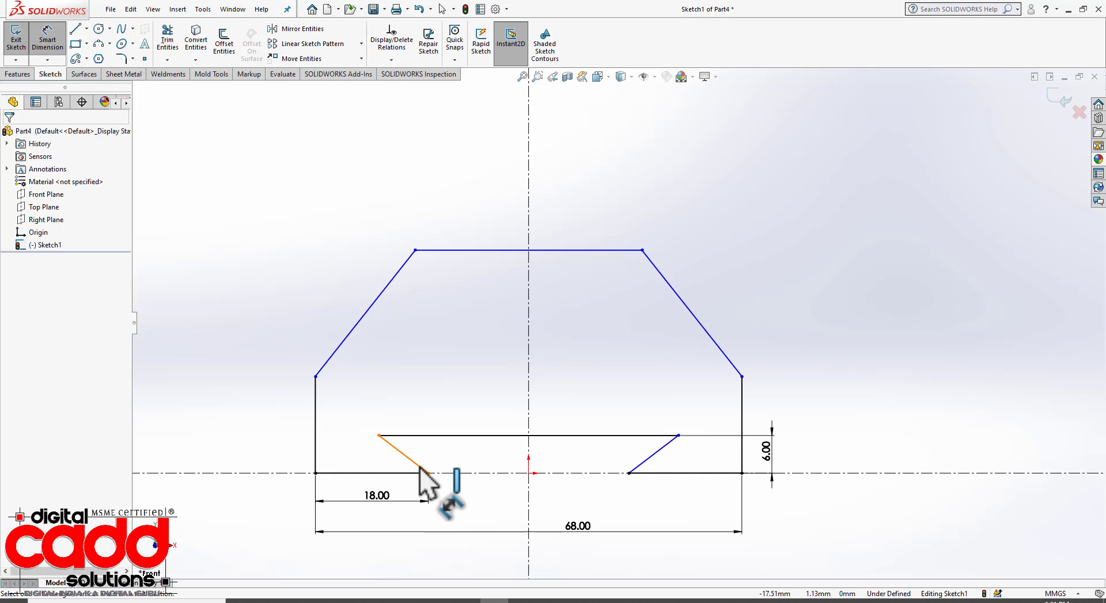
pyautogui.click(424, 469)
pyautogui.click(406, 403)
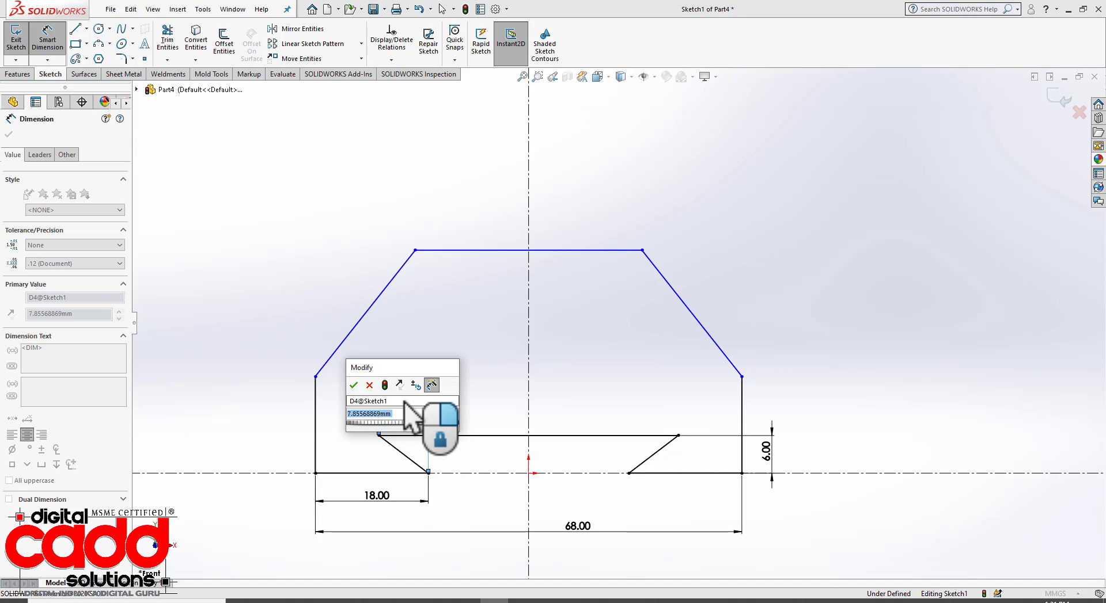
pyautogui.write('6')
pyautogui.press('Return')
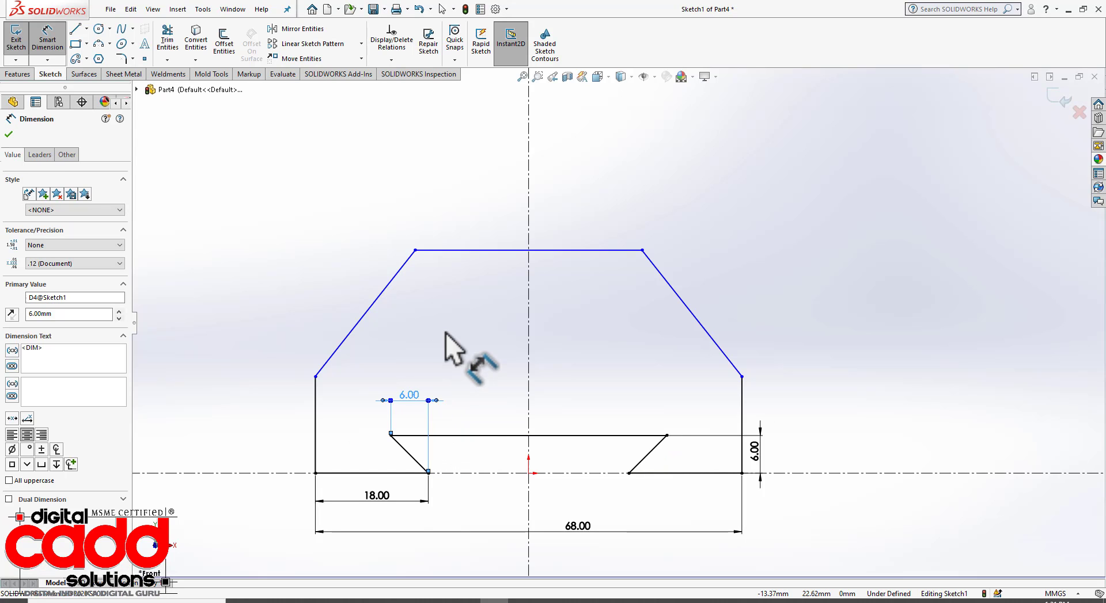
pyautogui.press('Escape')
# Dimension the right outer vertical side as 15 mm, outside the profile, following Figure 4-96
pyautogui.click(326, 601)
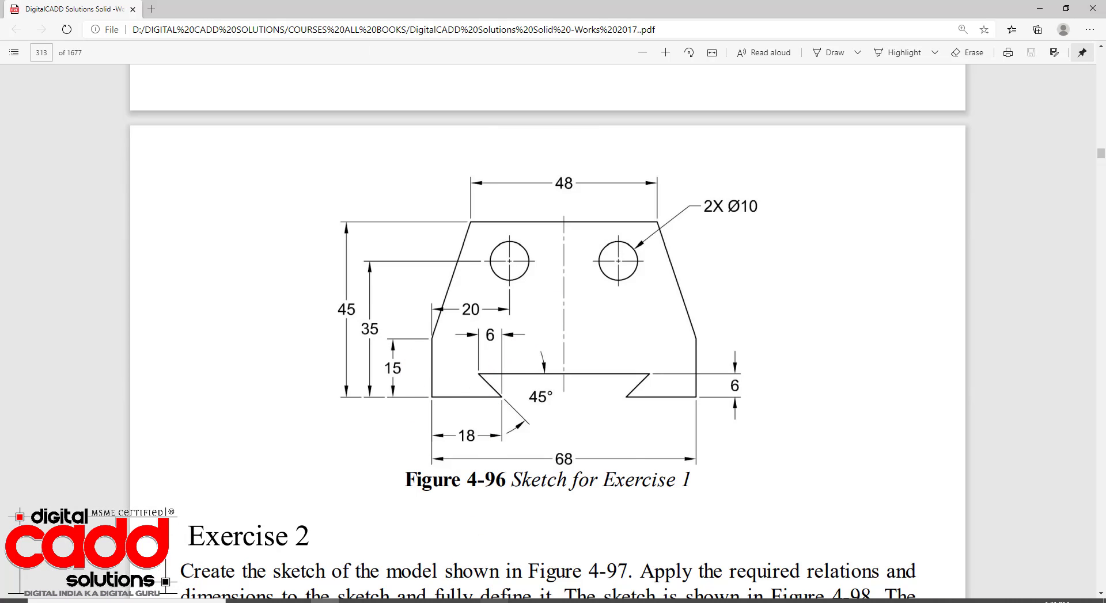
pyautogui.hotkey('alt', 'Tab')
pyautogui.click(741, 419)
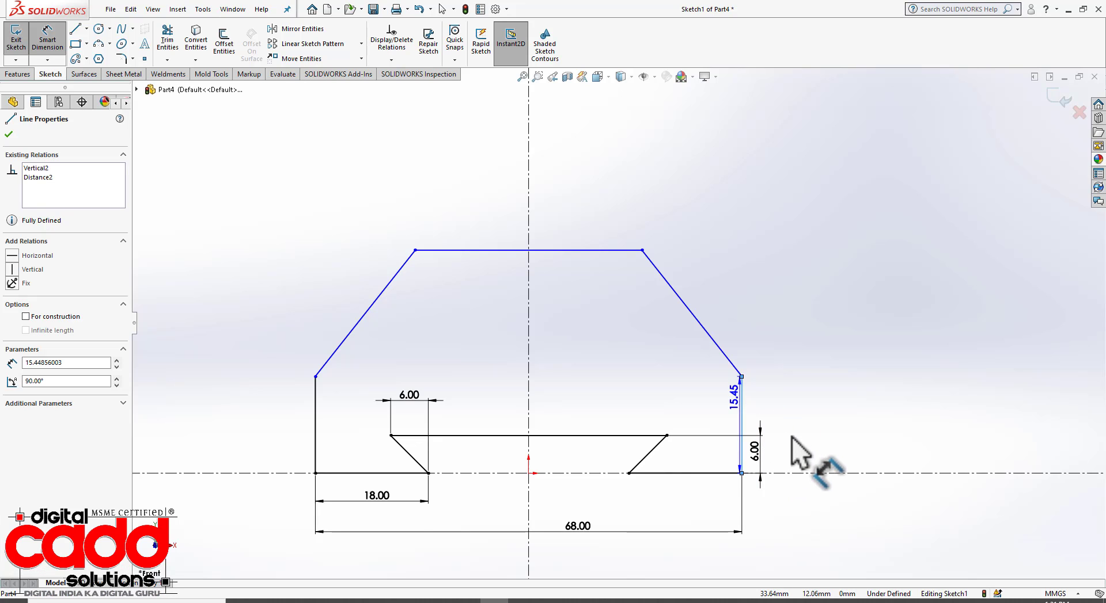
pyautogui.click(801, 440)
pyautogui.write('15')
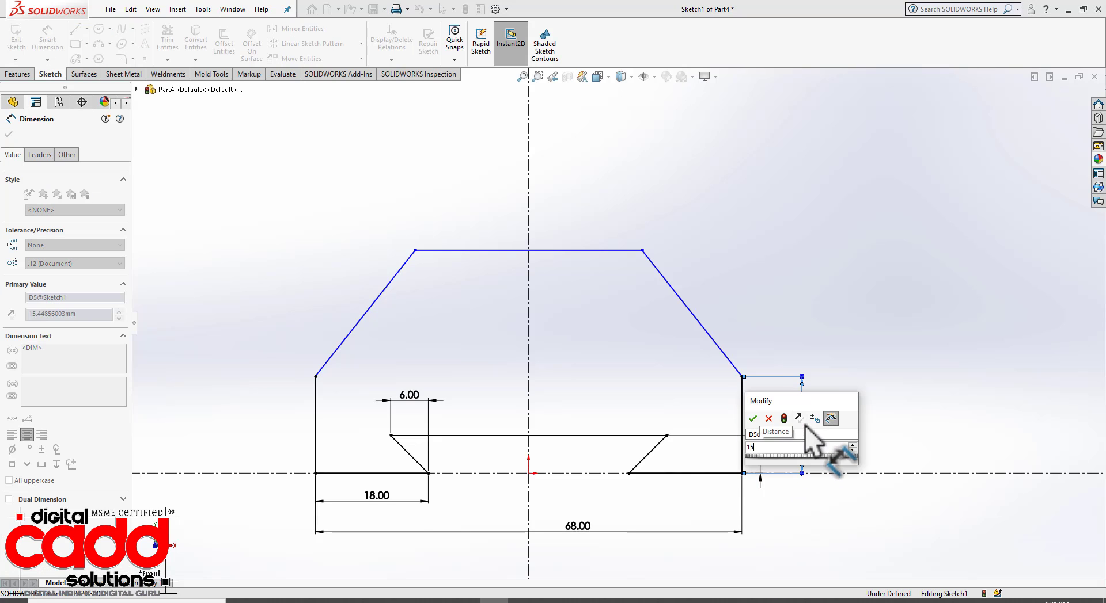
pyautogui.press('Return')
pyautogui.press('Escape')
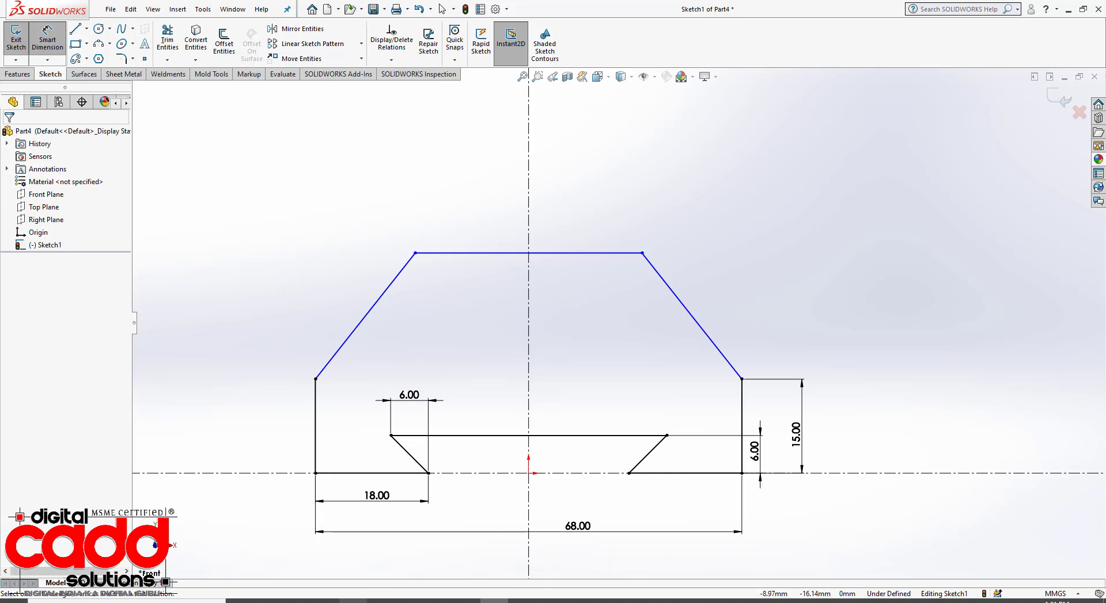
# Dimension the length of the top horizontal line as 48 mm, above the profile, following Figure 4-96
pyautogui.hotkey('alt', 'Tab')
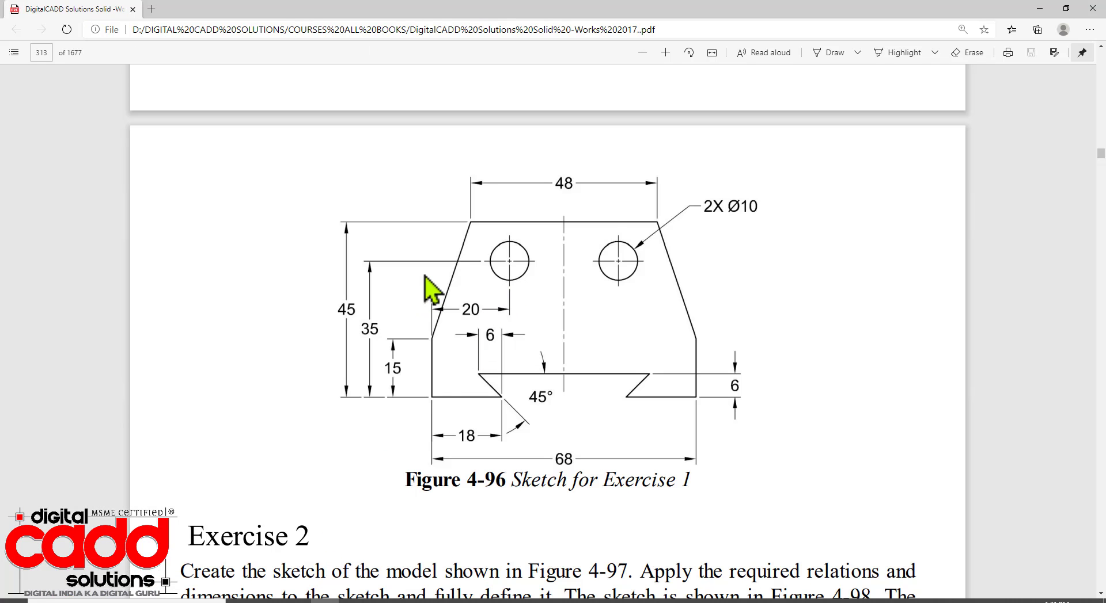
pyautogui.hotkey('alt', 'Tab')
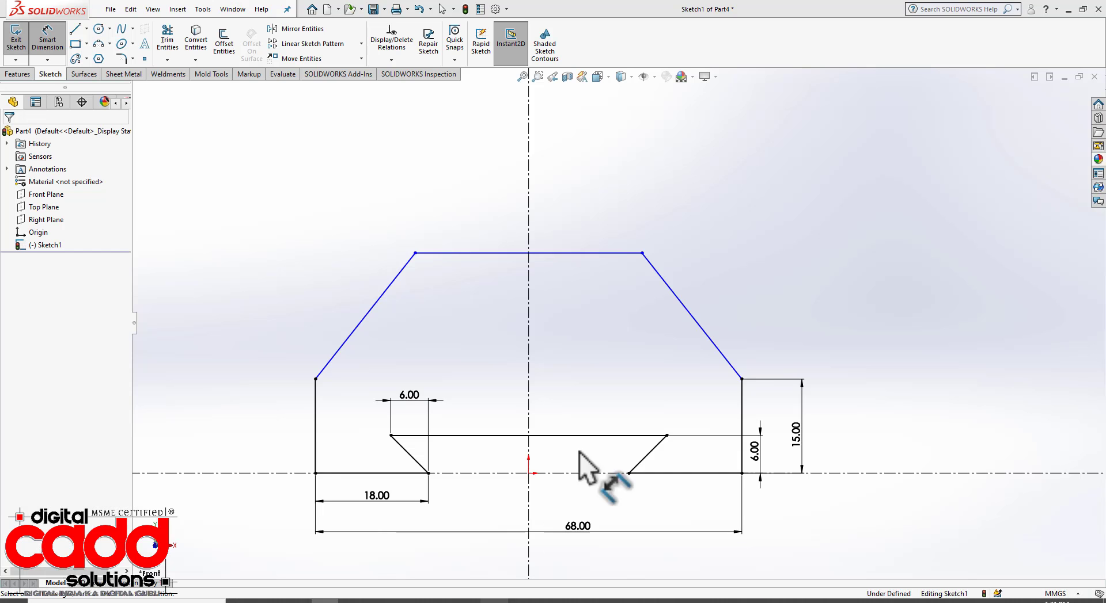
pyautogui.click(617, 253)
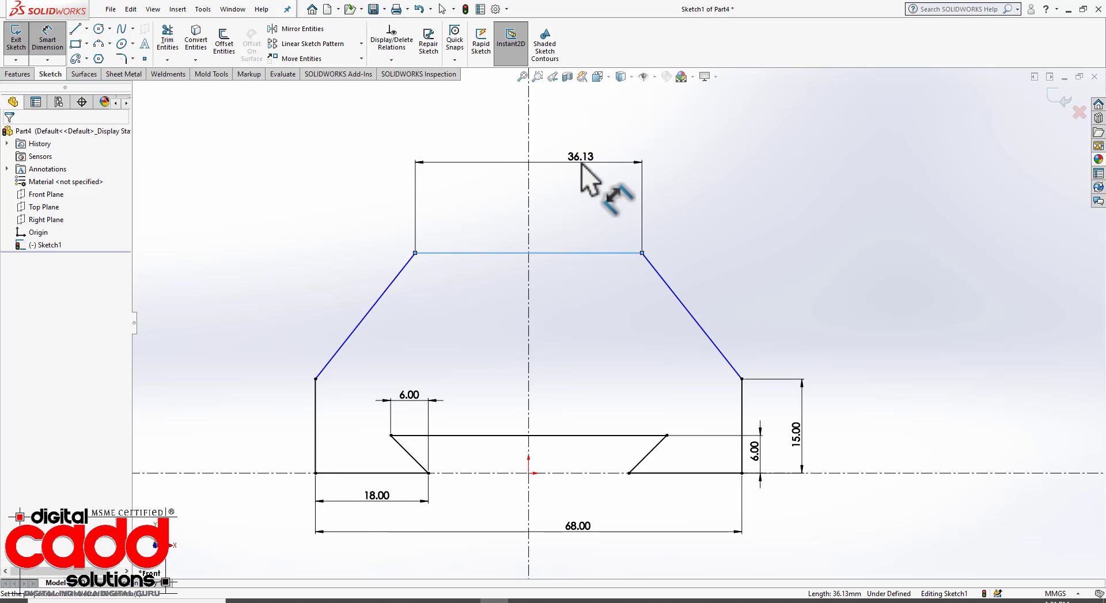
pyautogui.click(581, 164)
pyautogui.write('48')
pyautogui.press('Return')
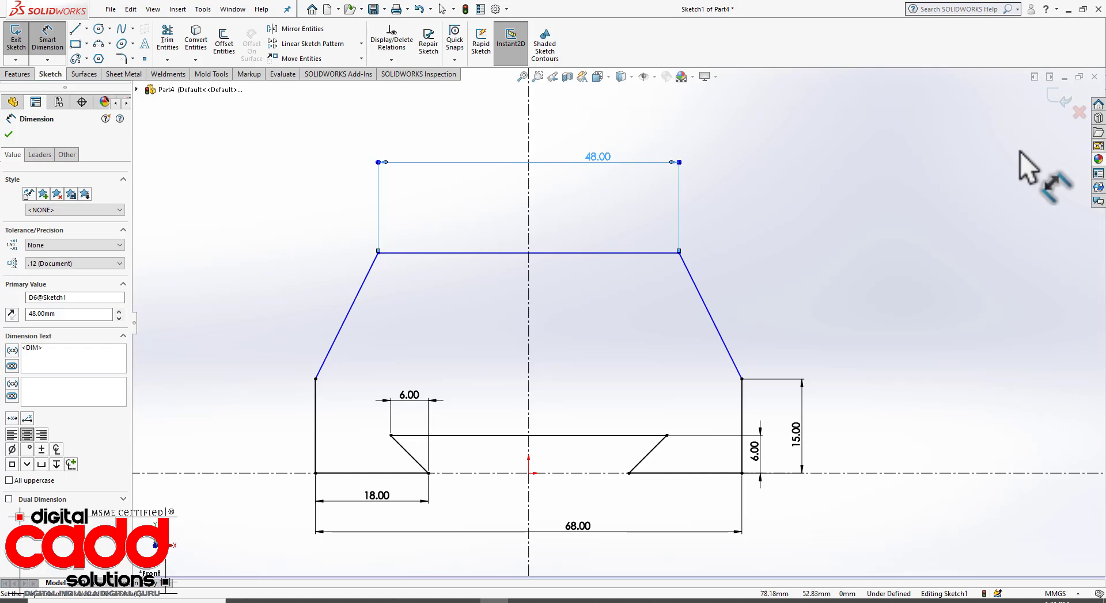
pyautogui.press('Escape')
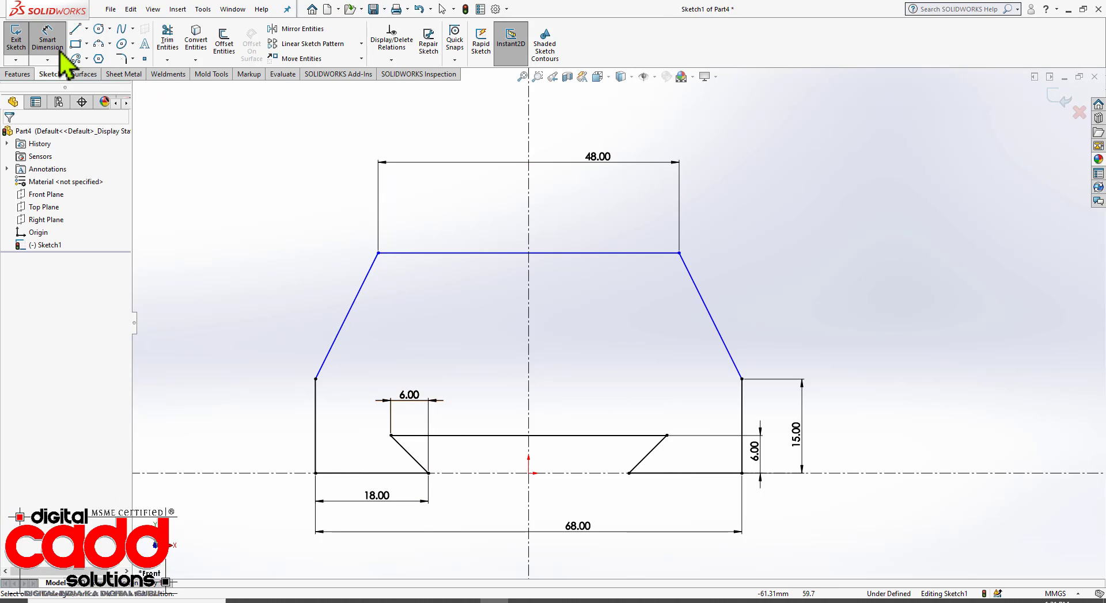
# Sketch a circle about 9 mm in diameter in the upper left half of the profile, below the top line
pyautogui.click(99, 28)
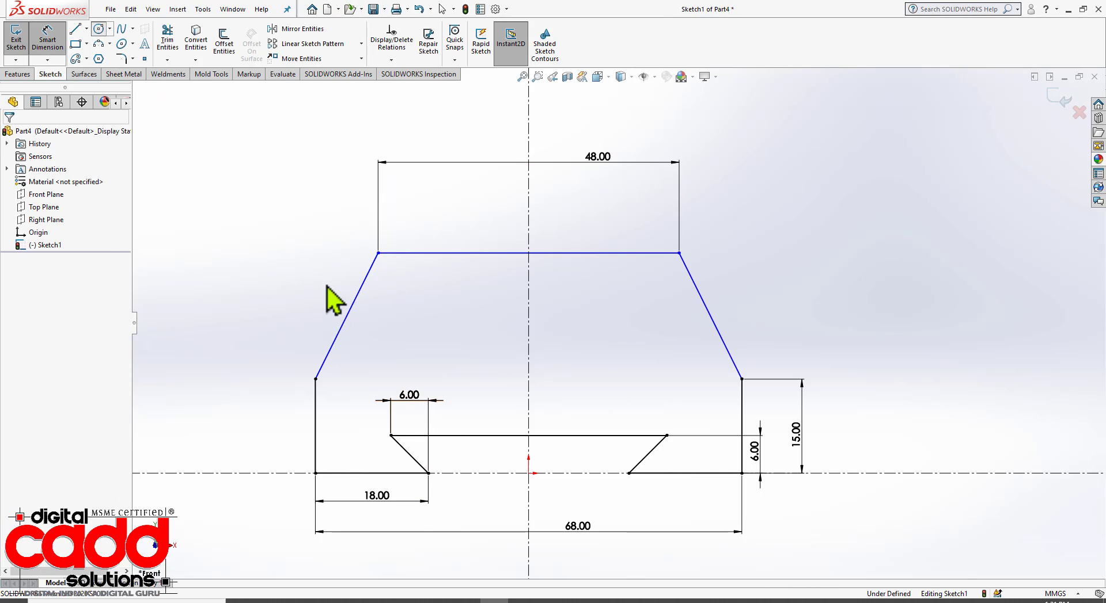
pyautogui.click(419, 312)
pyautogui.click(432, 337)
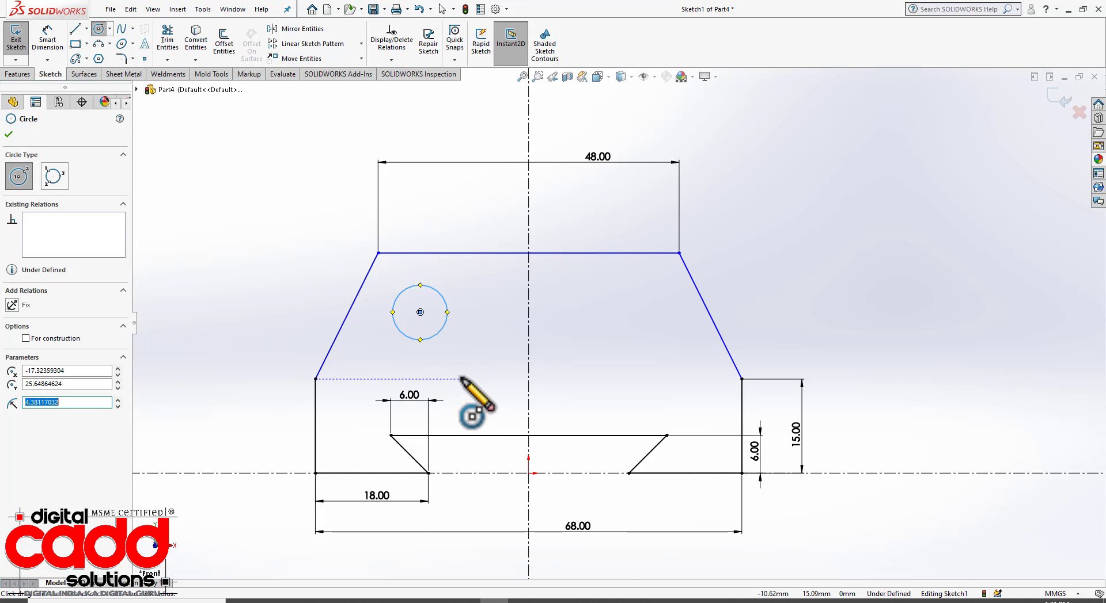
pyautogui.press('Escape')
# Mirror the circle about the vertical centerline, keeping the original
pyautogui.click(299, 29)
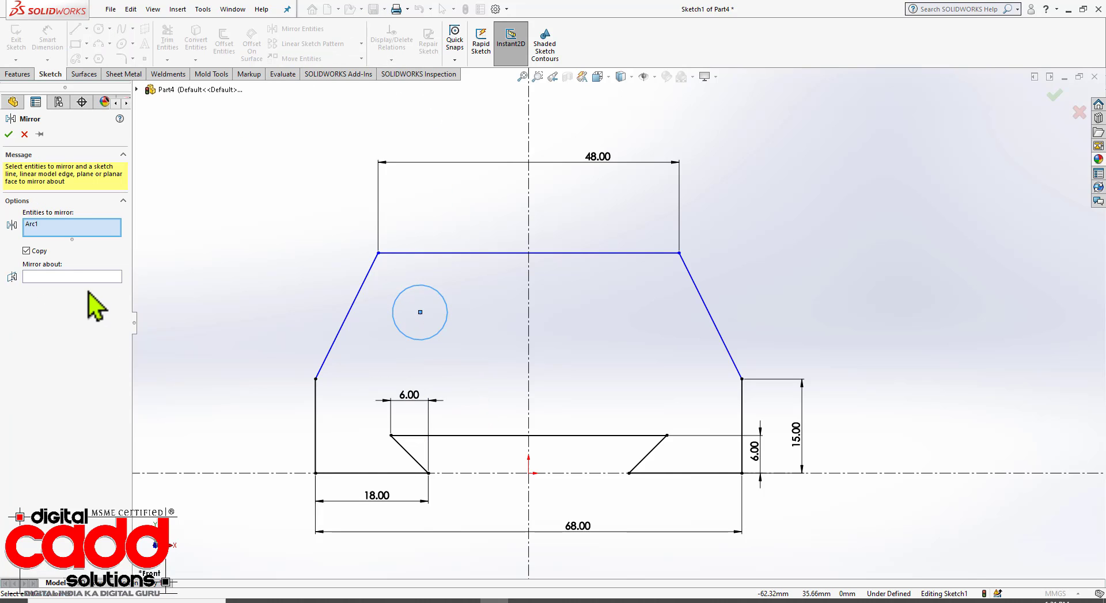
pyautogui.click(79, 280)
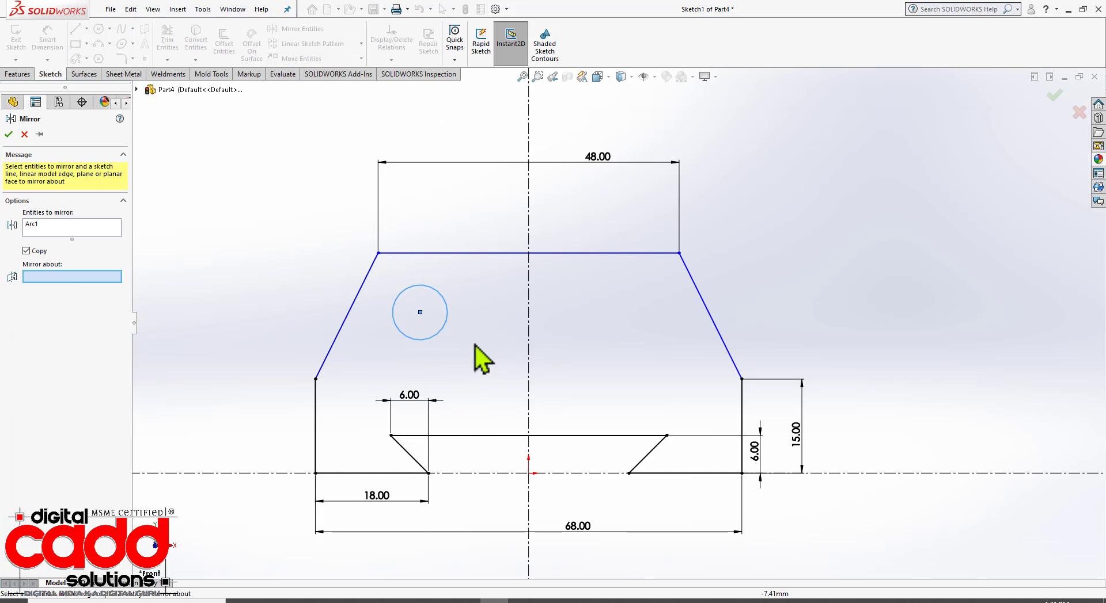
pyautogui.click(528, 286)
pyautogui.click(8, 135)
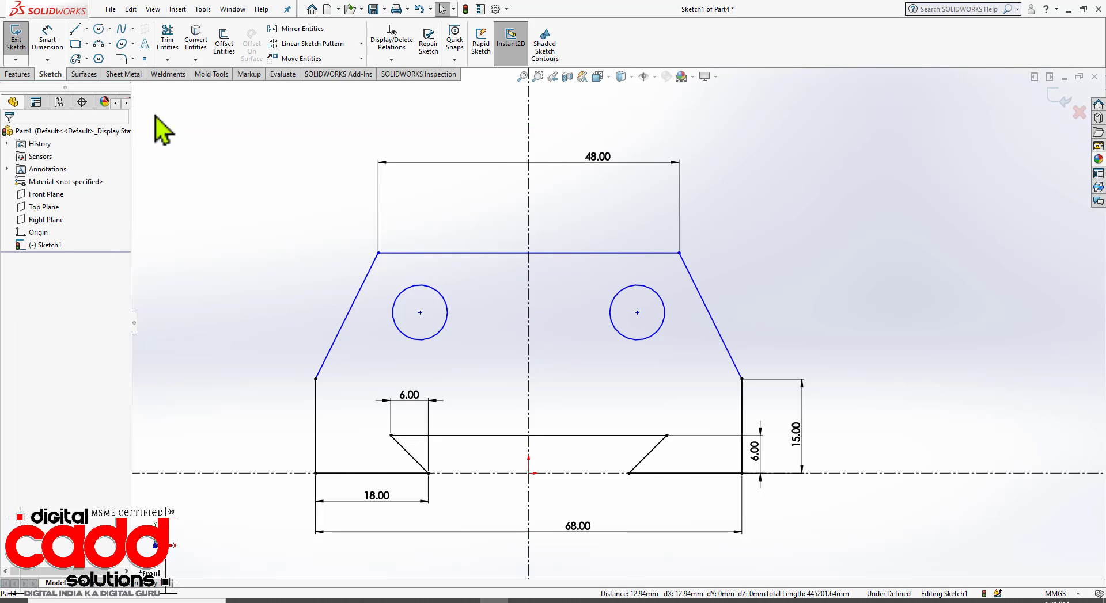
# Dimension the left circle's diameter as 10 mm, following Figure 4-96
pyautogui.hotkey('alt', 'Tab')
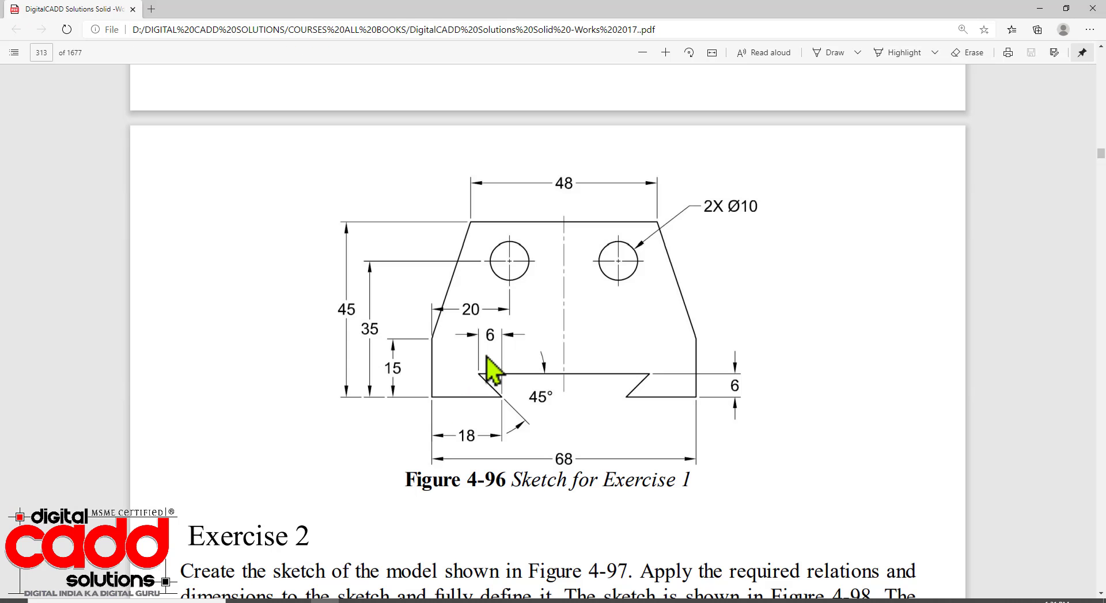
pyautogui.hotkey('alt', 'Tab')
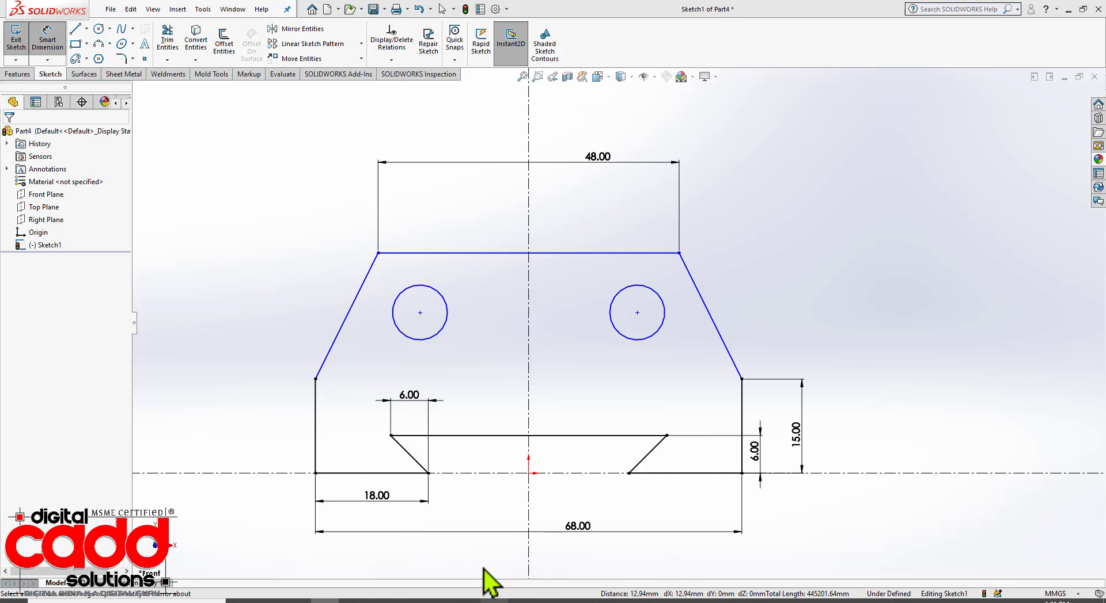
pyautogui.click(420, 287)
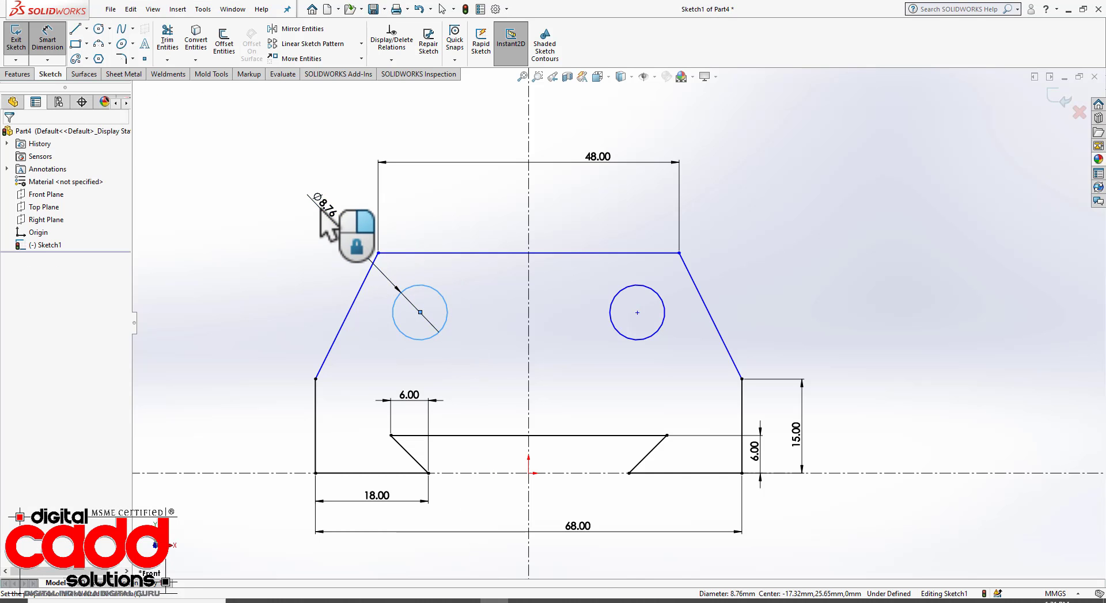
pyautogui.click(321, 211)
pyautogui.write('10')
pyautogui.press('Return')
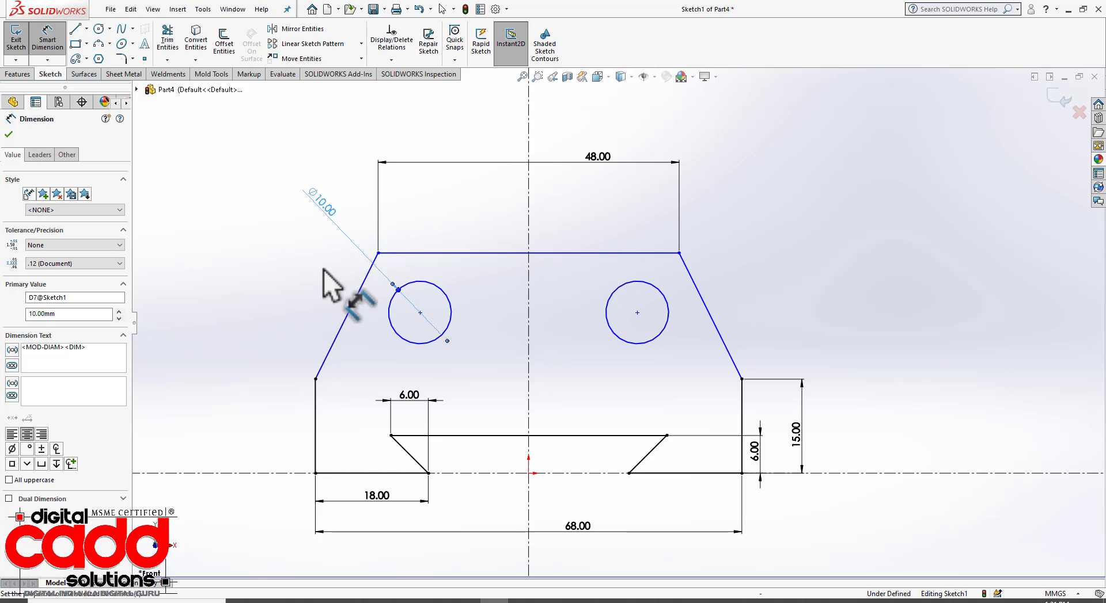
pyautogui.click(313, 272)
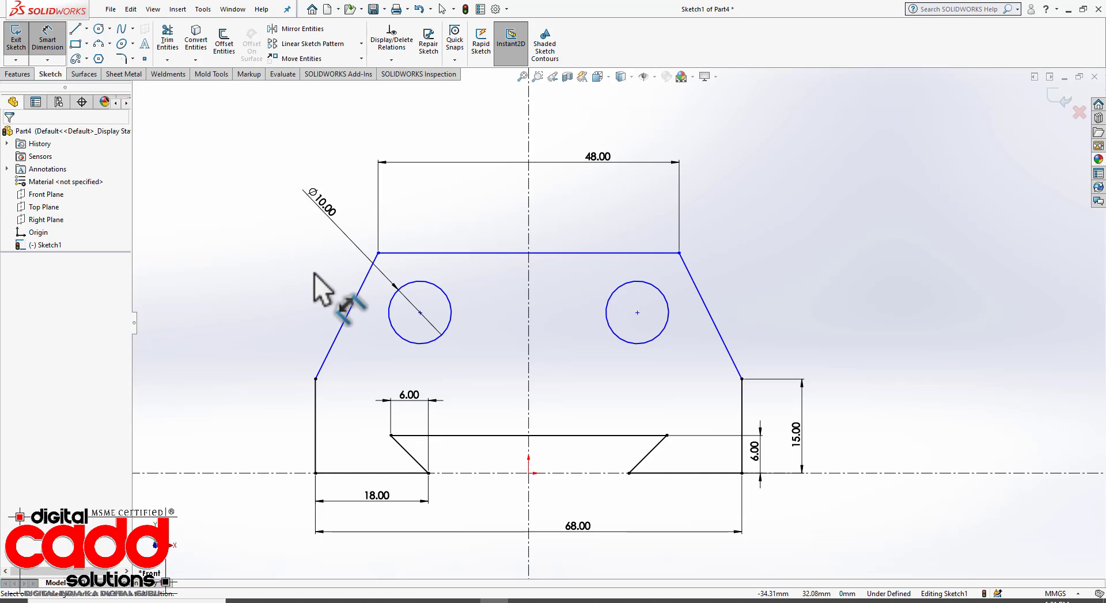
# Dimension the height of the left circle's center above the left base line as 35 mm, following Figure 4-96
pyautogui.click(360, 473)
pyautogui.click(420, 312)
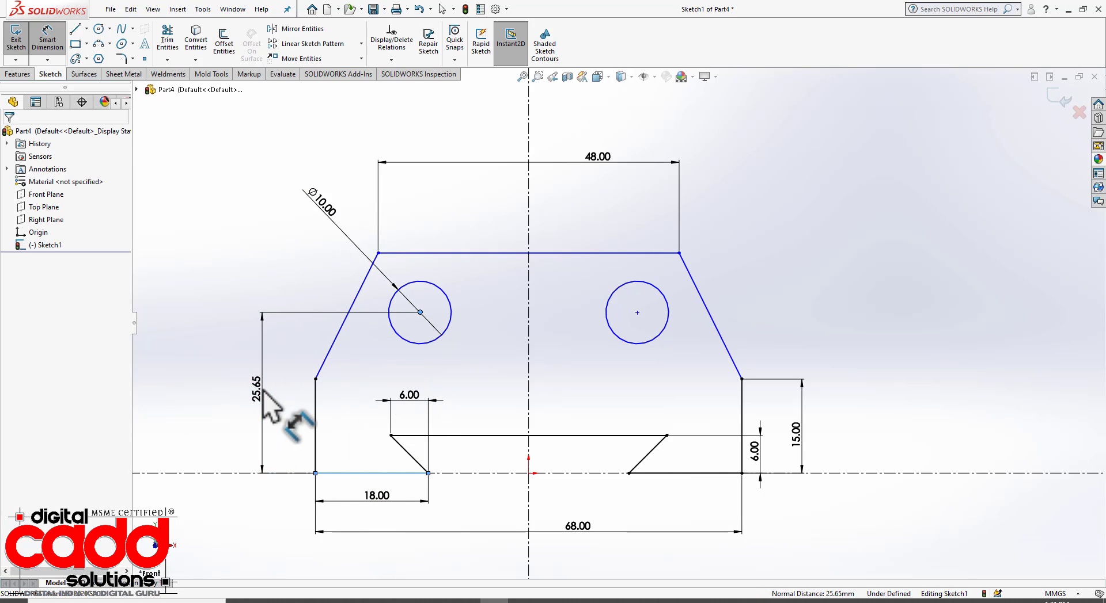
pyautogui.click(265, 396)
pyautogui.click(322, 601)
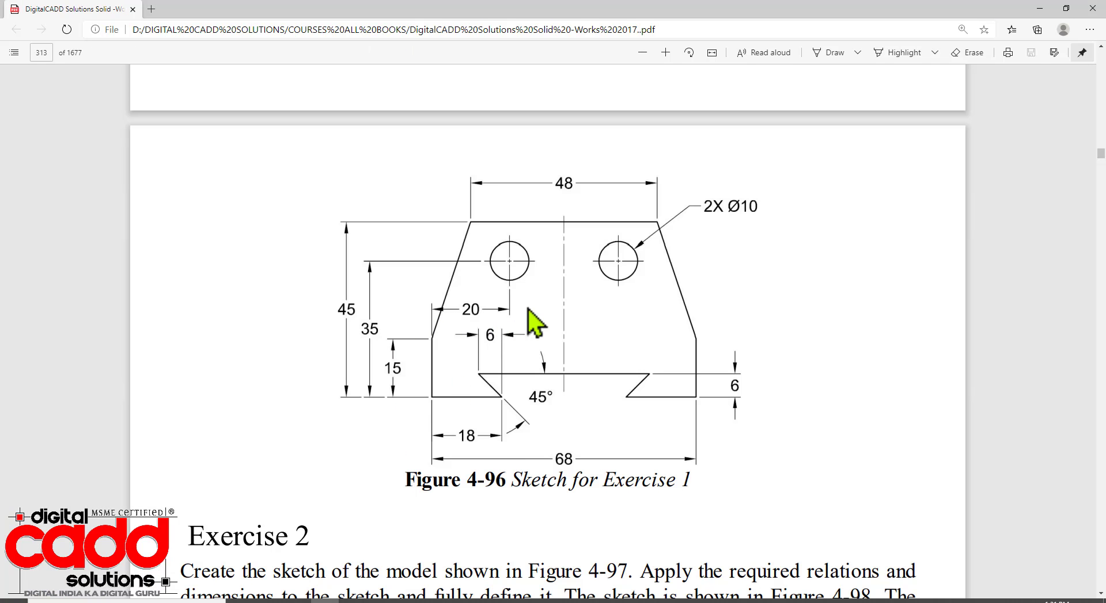
pyautogui.hotkey('alt', 'Tab')
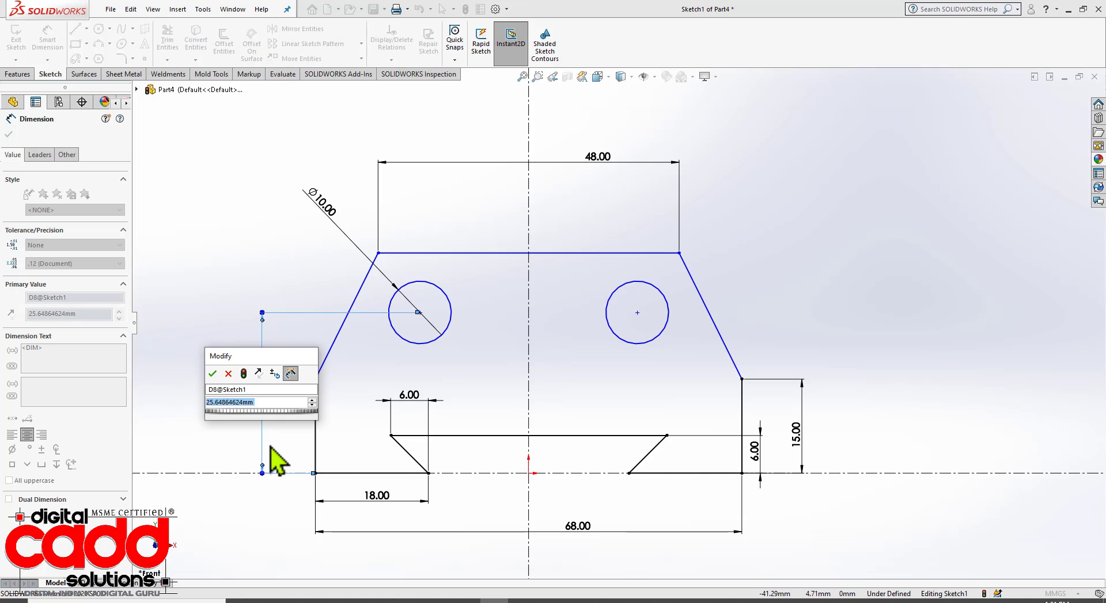
pyautogui.write('35')
pyautogui.press('Return')
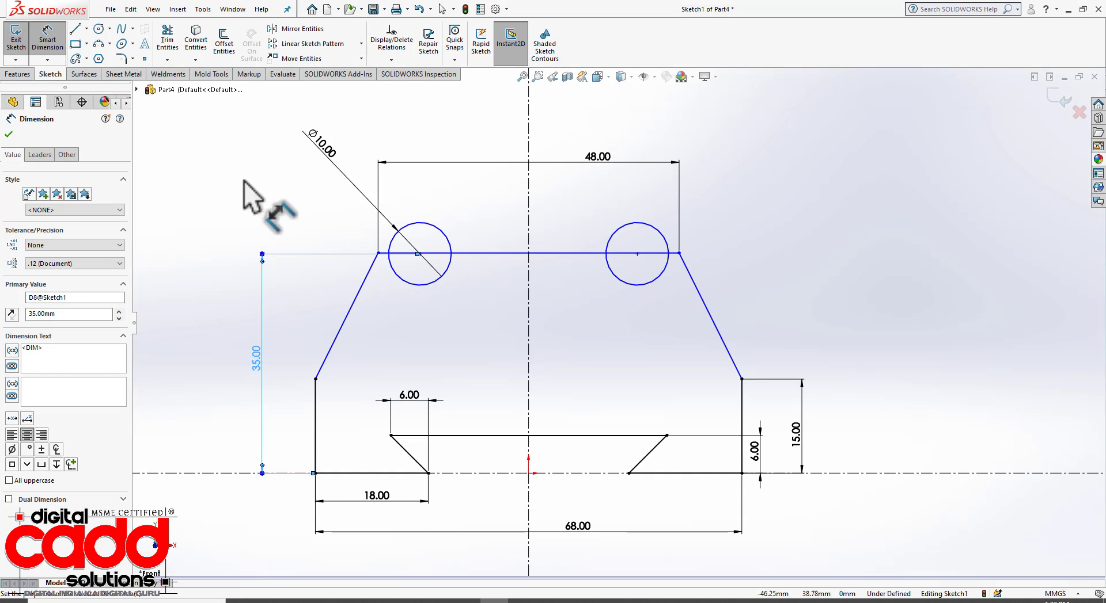
pyautogui.click(246, 123)
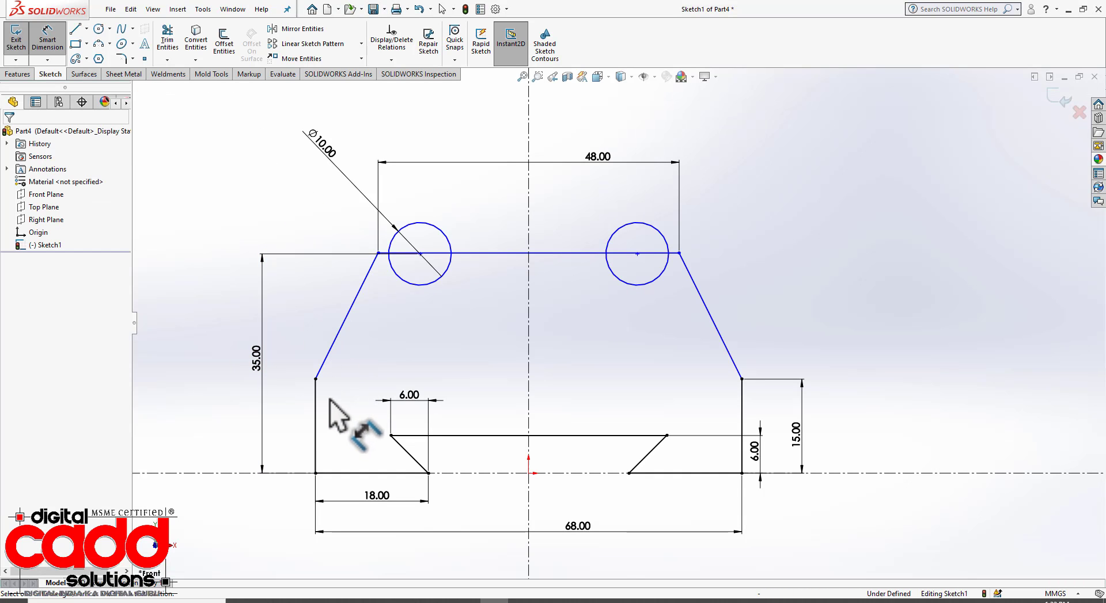
# Dimension the horizontal distance from the profile's left vertical edge to the left circle's center as 20 mm
pyautogui.click(317, 411)
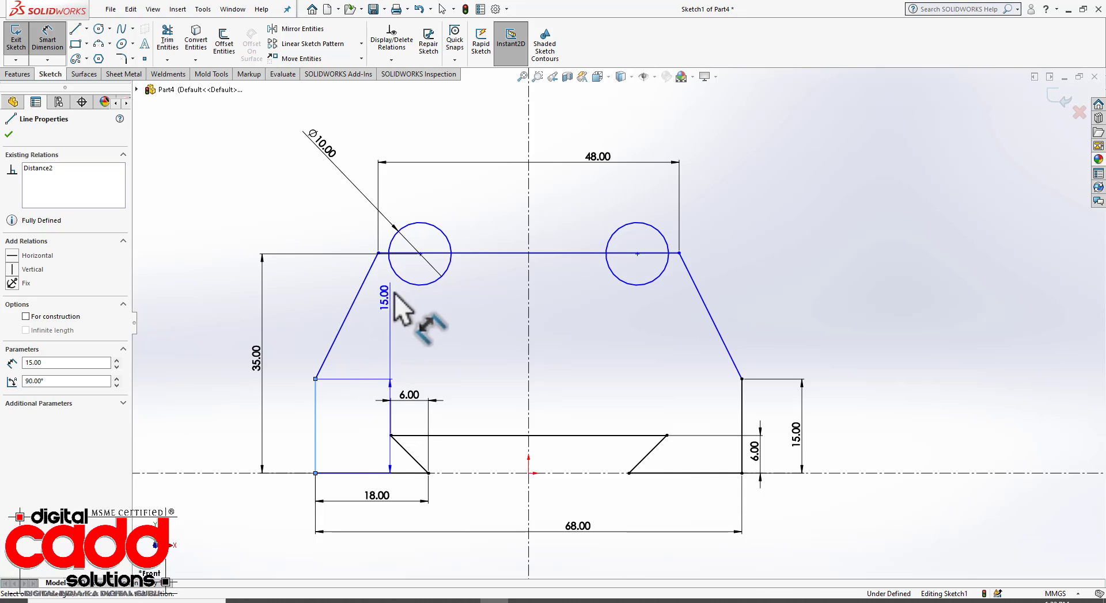
pyautogui.click(419, 254)
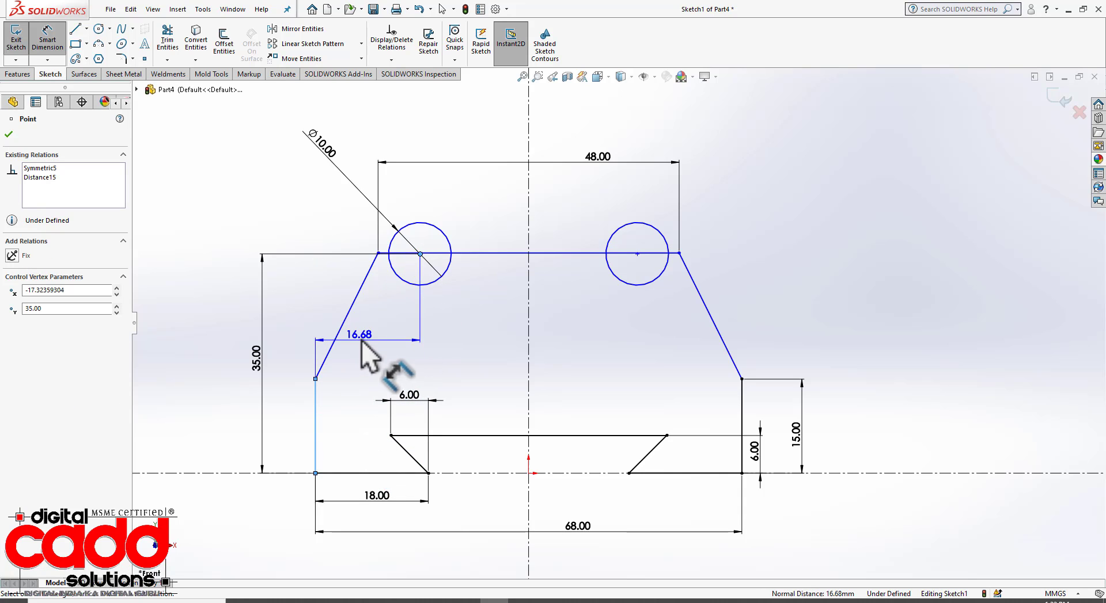
pyautogui.click(451, 198)
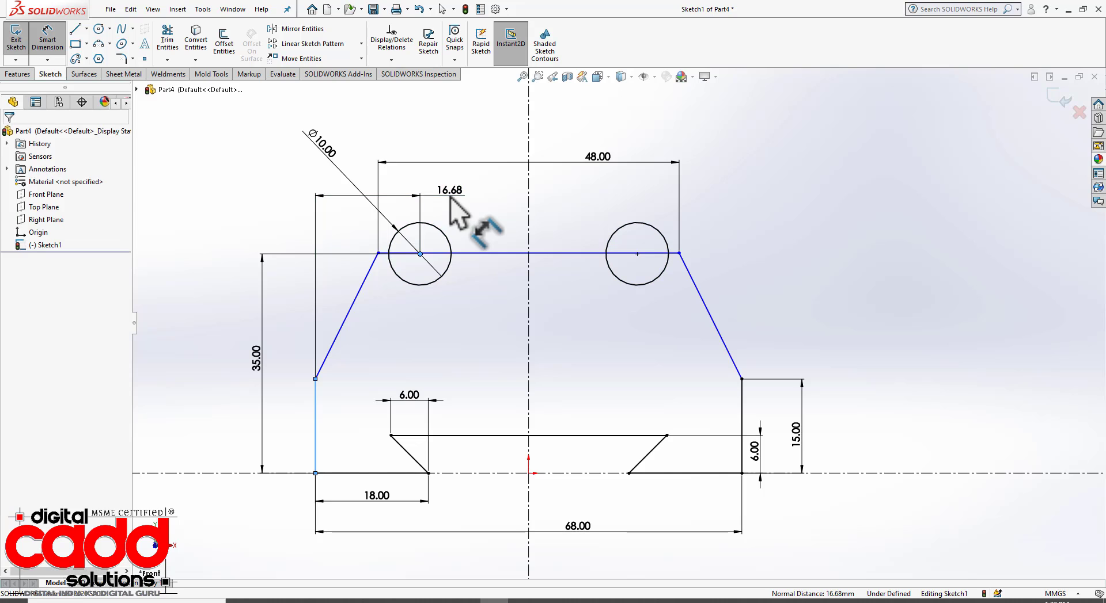
pyautogui.write('20')
pyautogui.press('Return')
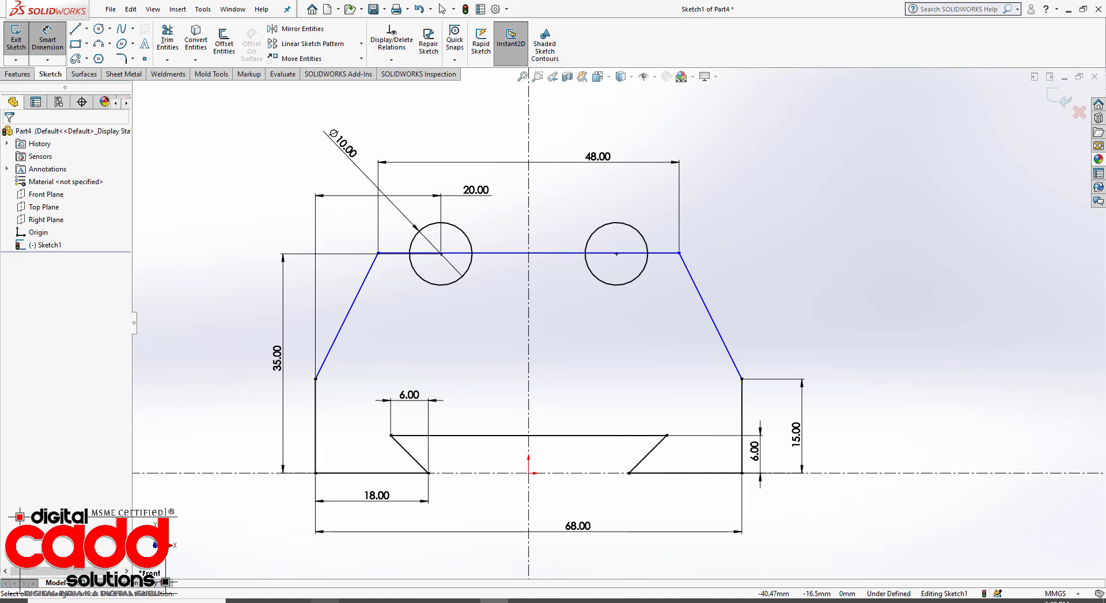
# Check Figure 4-96 in the PDF and dimension the profile's overall height from the horizontal centerline to the top line as 45 mm
pyautogui.click(325, 602)
pyautogui.click(494, 601)
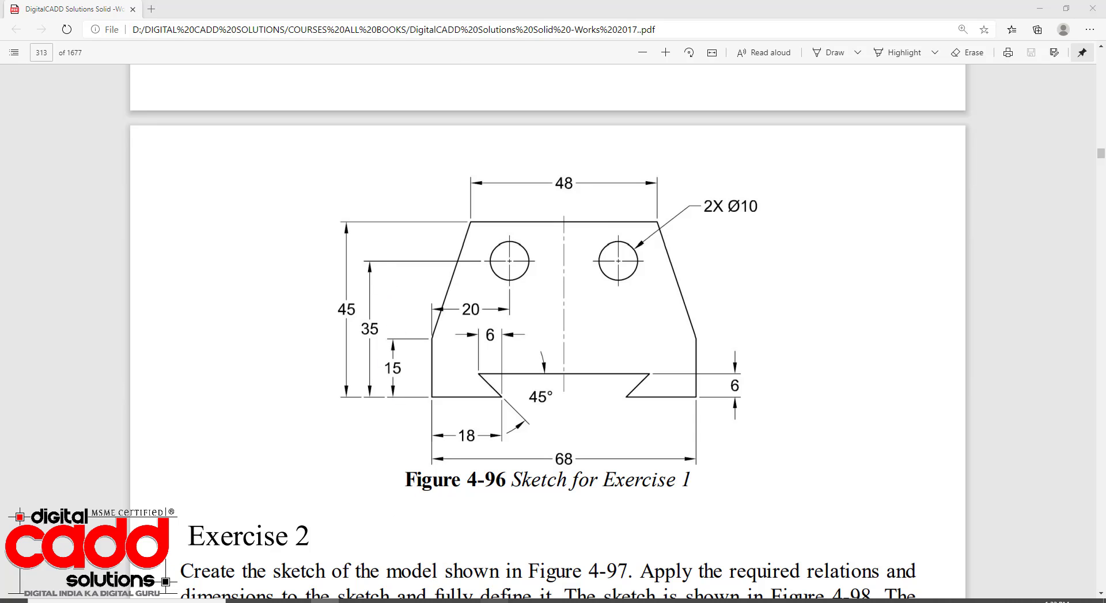
pyautogui.click(494, 253)
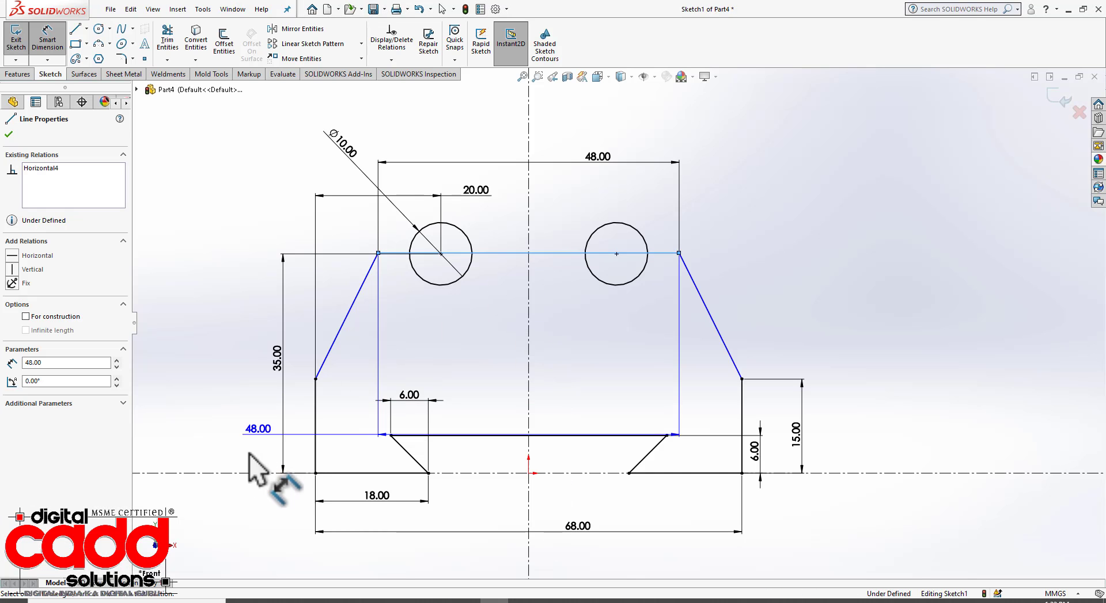
pyautogui.click(254, 474)
pyautogui.click(219, 375)
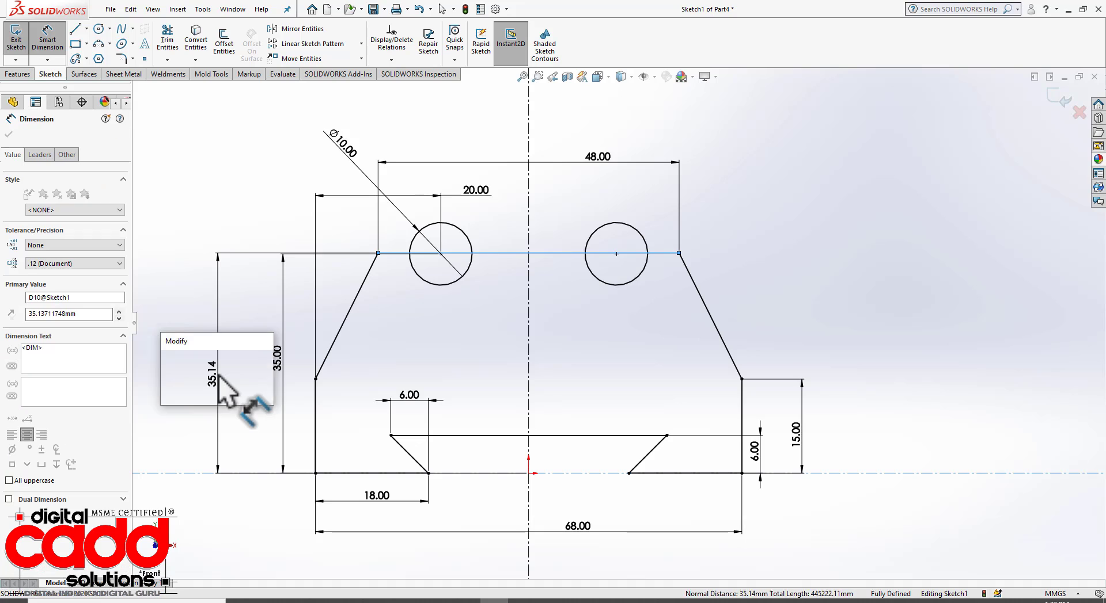
pyautogui.write('45')
pyautogui.press('Return')
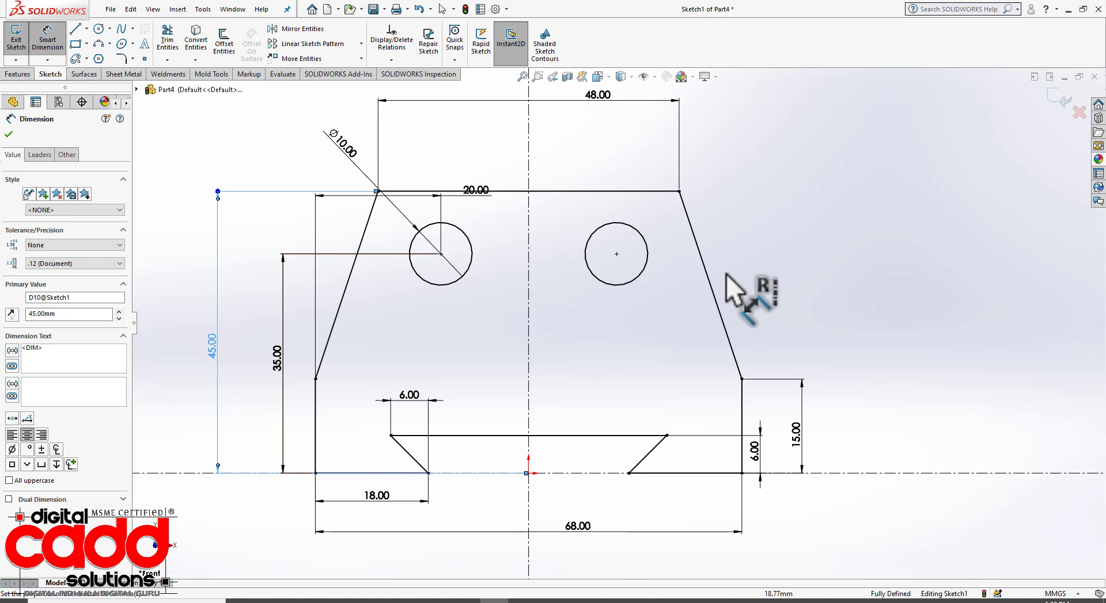
# Reposition the 20 mm dimension below the left circle and the 48 mm dimension closer to the top line
pyautogui.moveTo(496, 198); pyautogui.dragTo(410, 351)
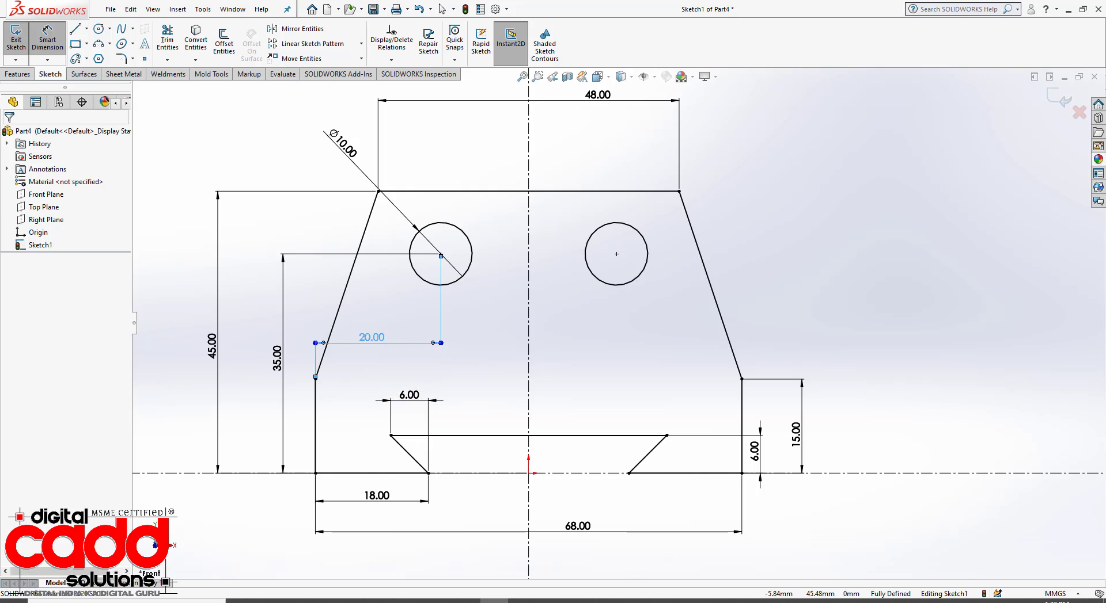
pyautogui.click(483, 364)
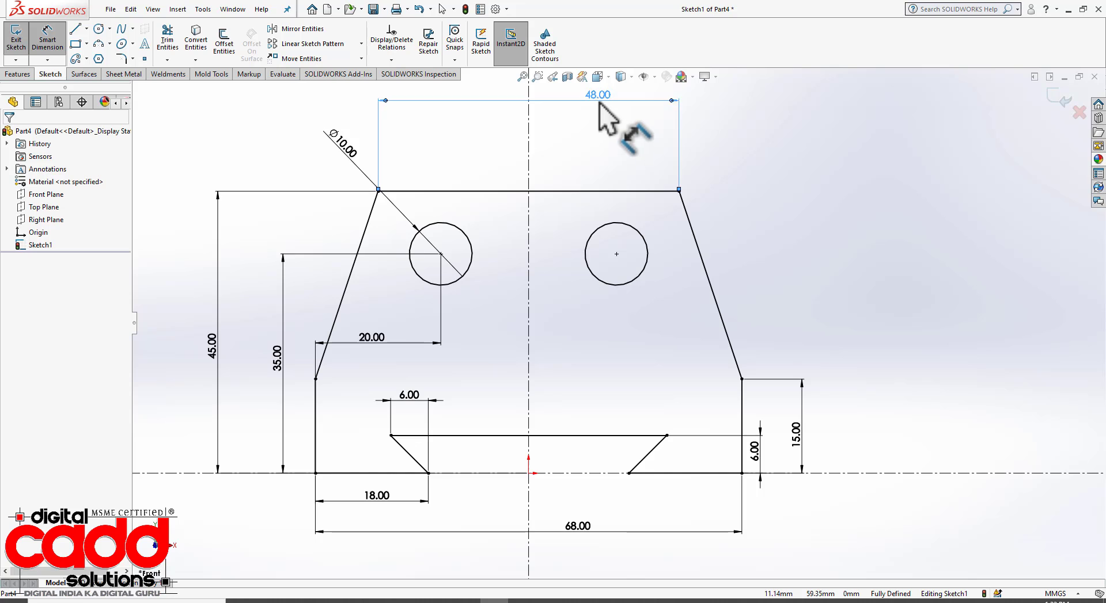
pyautogui.moveTo(599, 104); pyautogui.dragTo(562, 153)
pyautogui.click(893, 160)
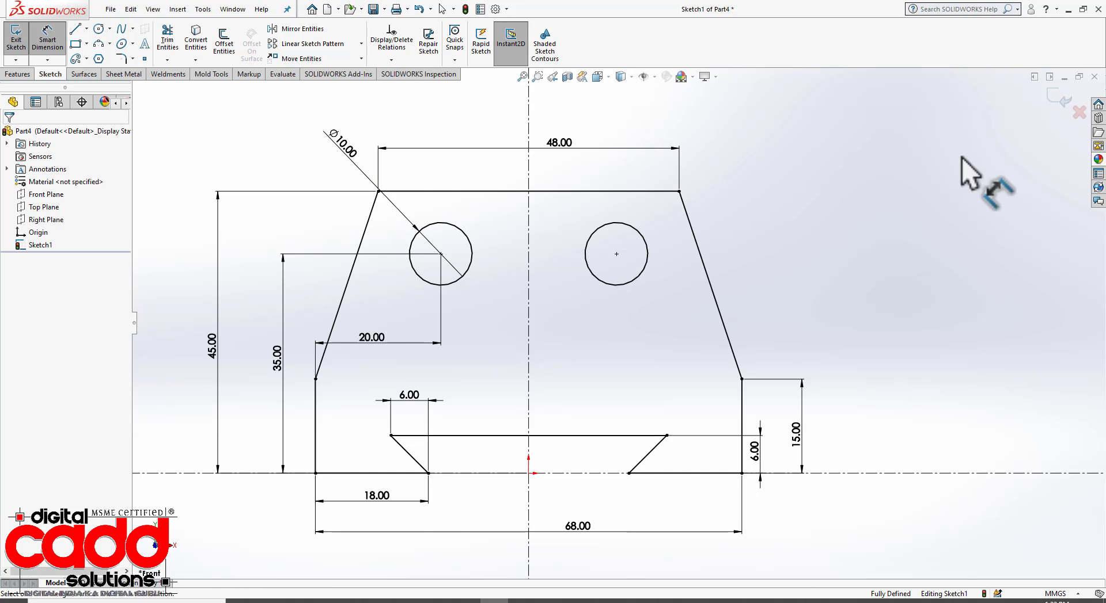
# Exit the sketch and extrude the profile 20 mm as a boss with the Mid Plane end condition
pyautogui.click(1059, 106)
pyautogui.moveTo(891, 431)
pyautogui.mouseDown(button='middle')
pyautogui.moveTo(797, 409)
pyautogui.moveTo(804, 490)
pyautogui.mouseUp(button='middle')
pyautogui.click(25, 74)
pyautogui.click(20, 40)
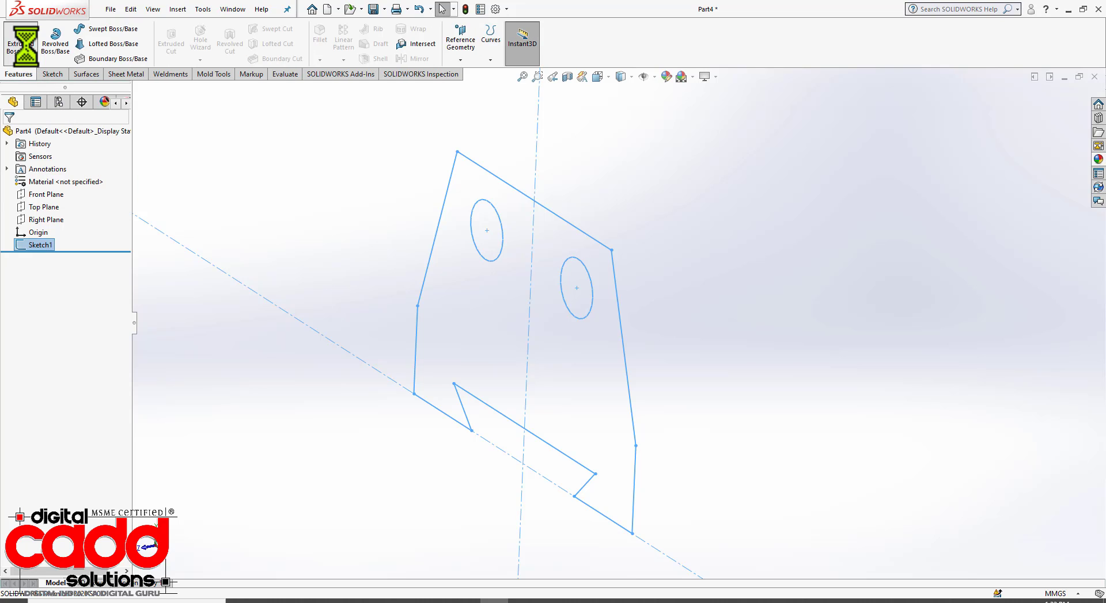
pyautogui.click(117, 241)
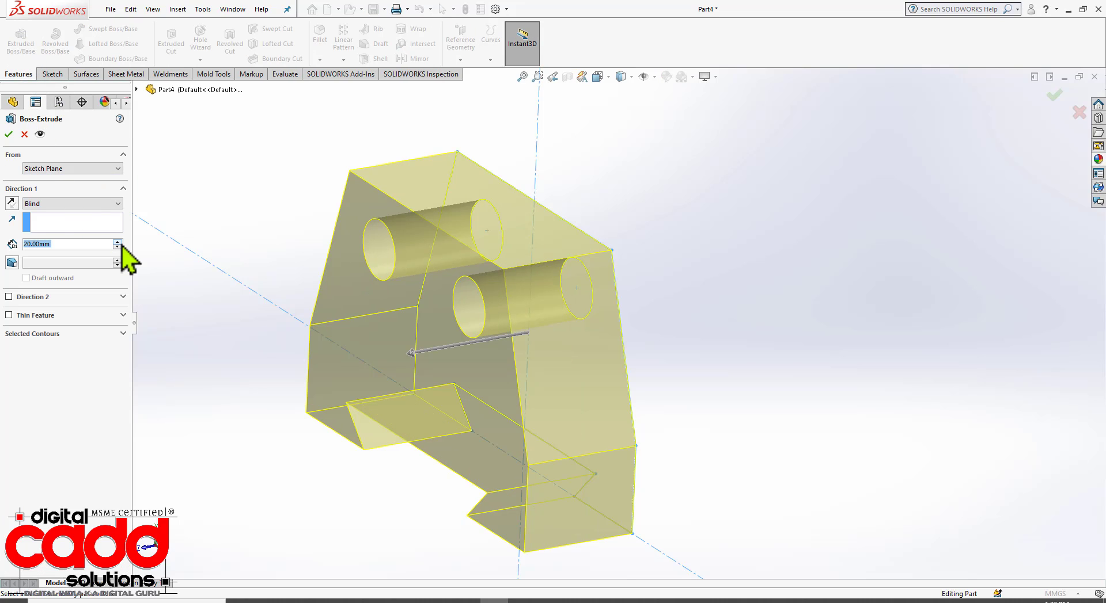
pyautogui.click(90, 204)
pyautogui.click(70, 253)
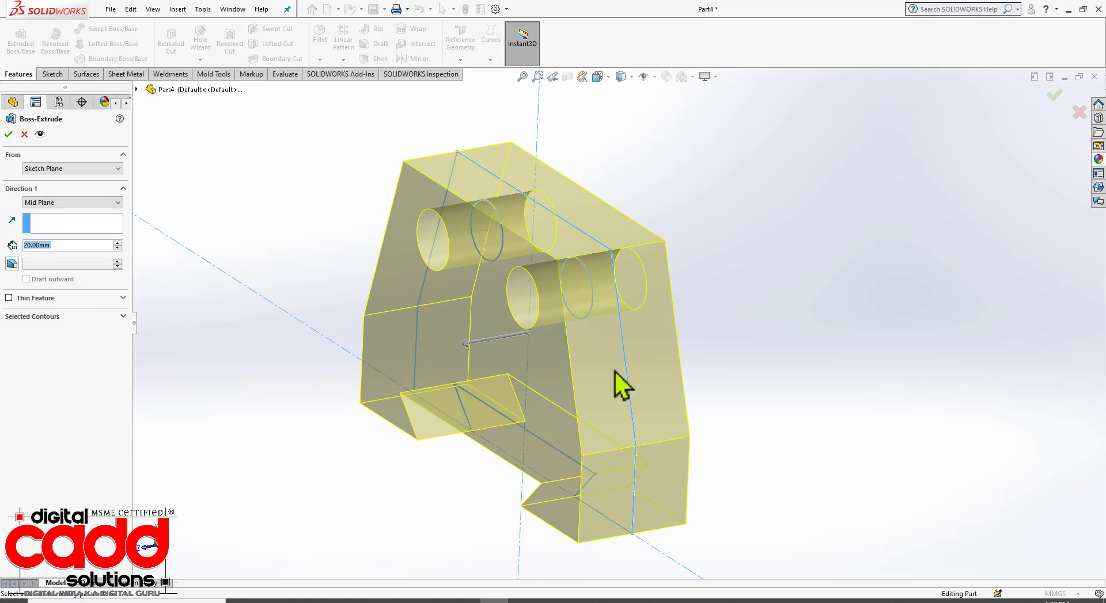
pyautogui.moveTo(622, 382); pyautogui.dragTo(738, 366, button='middle')
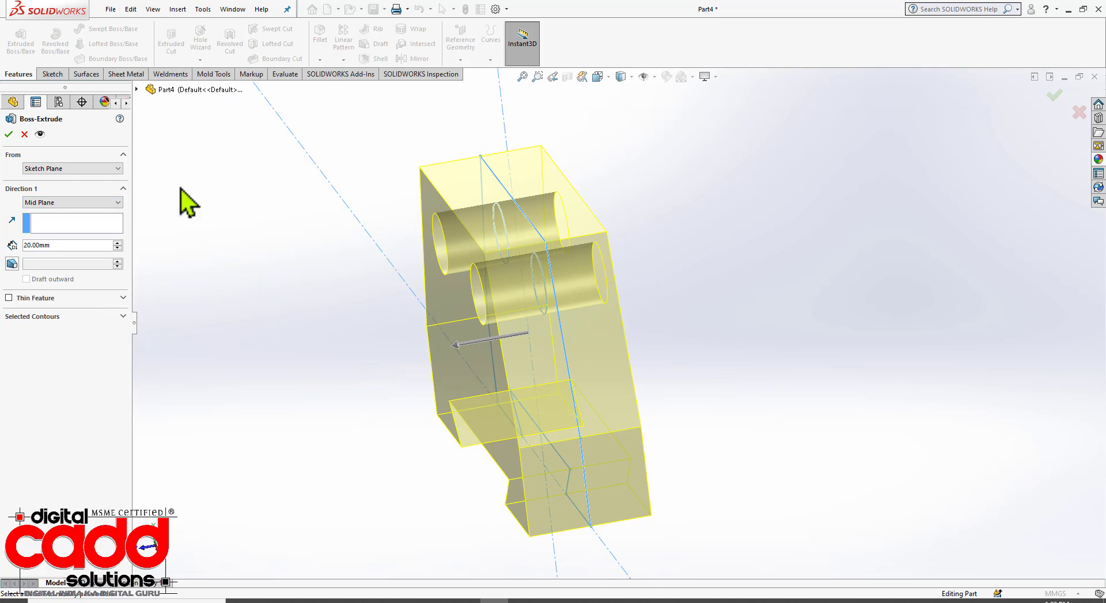
pyautogui.click(8, 135)
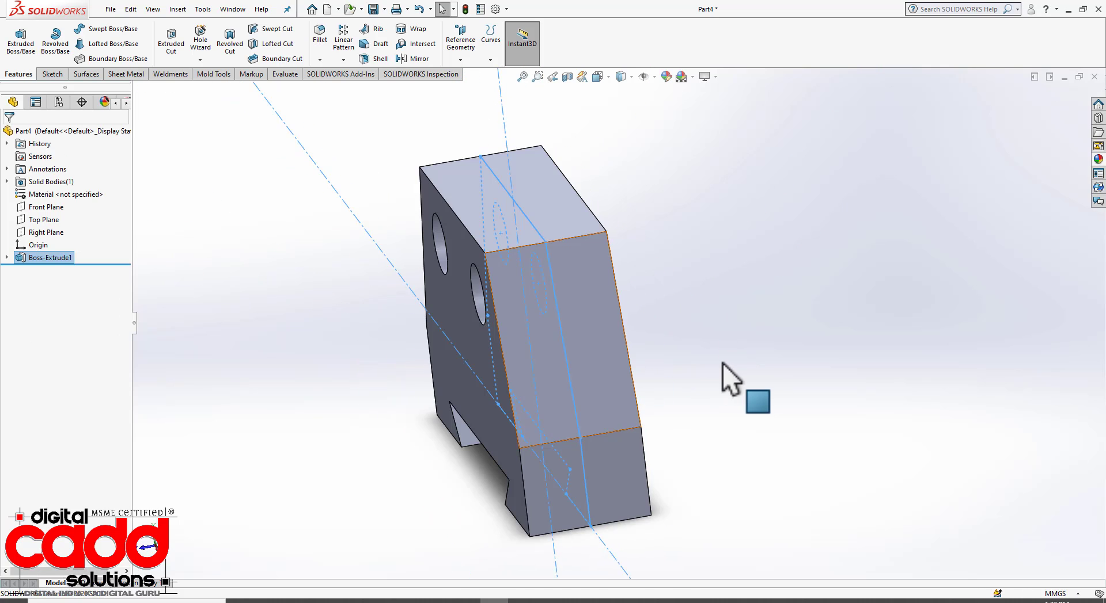
# Save the extruded part as Part4 in the sw 2020 chap 04 lec 2 folder
pyautogui.moveTo(711, 385); pyautogui.dragTo(756, 387, button='middle')
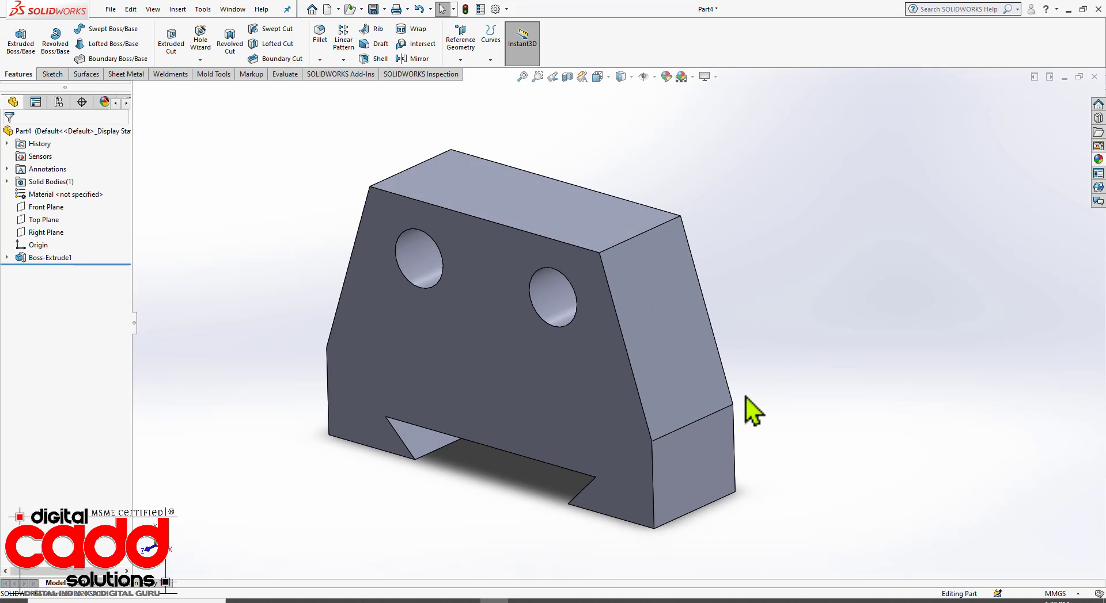
pyautogui.hotkey('ctrl', 's')
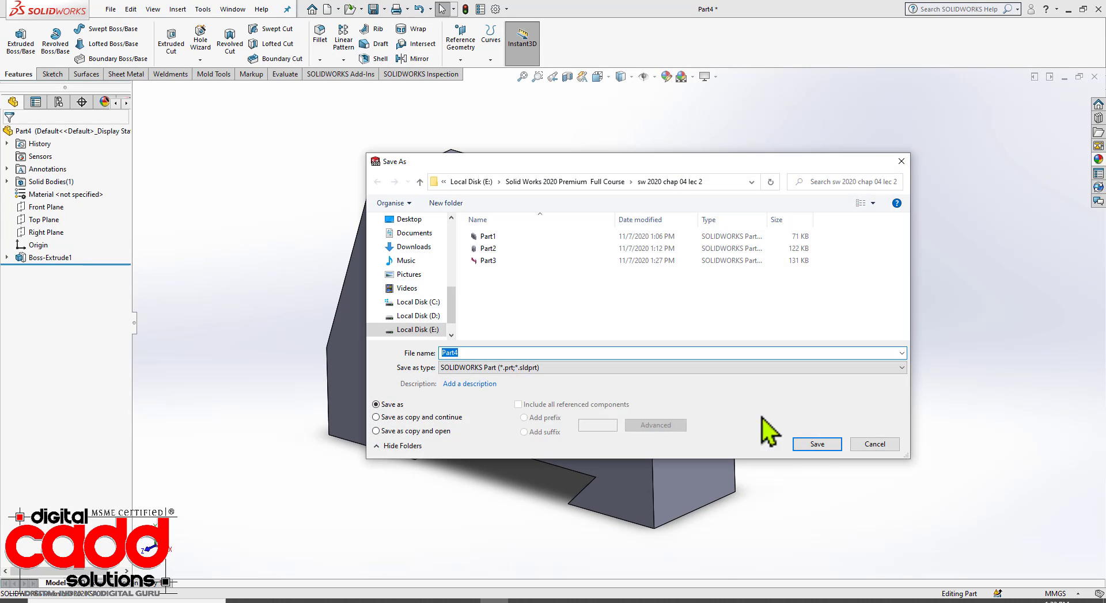
pyautogui.click(817, 444)
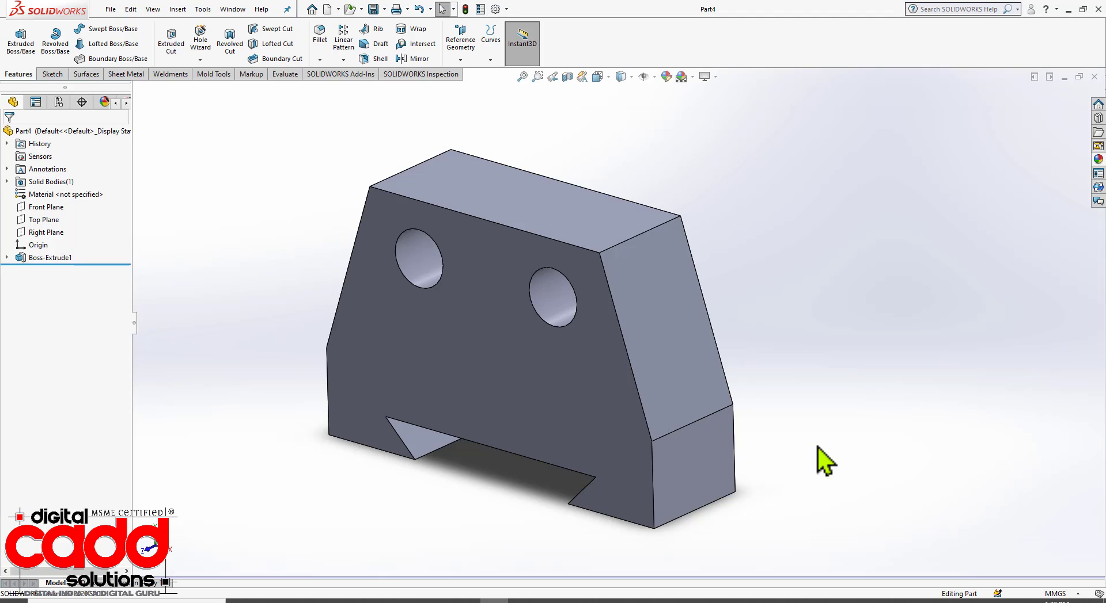
# Switch to the PDF and examine the Exercise 2 model in Figure 4-97 and its dimensioned sketch in Figure 4-98
pyautogui.click(321, 600)
pyautogui.scroll(-10, 535, 443)
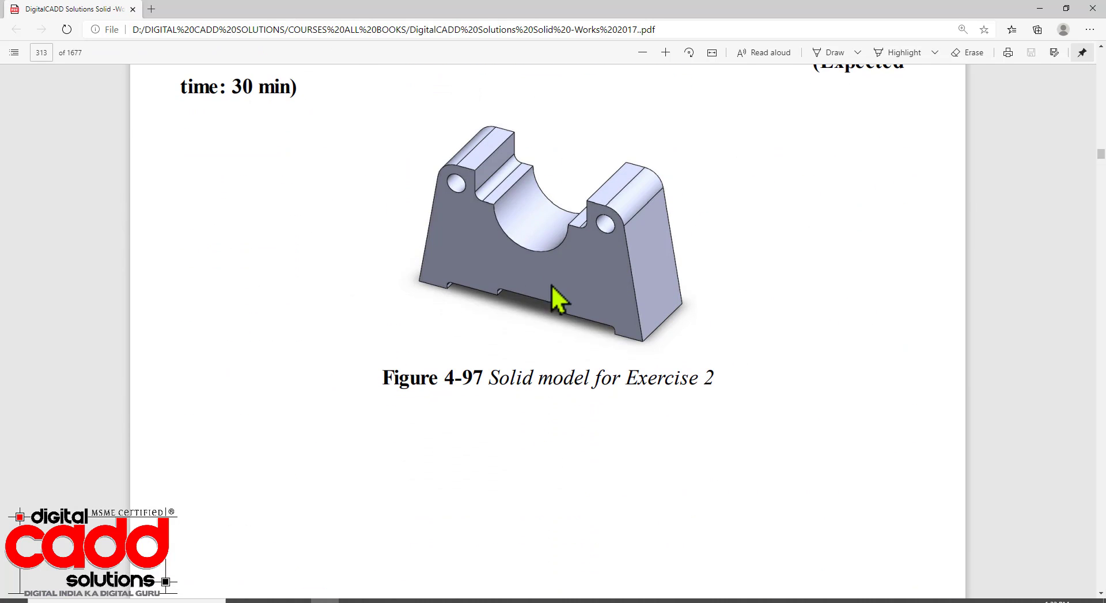
pyautogui.scroll(-8, 576, 323)
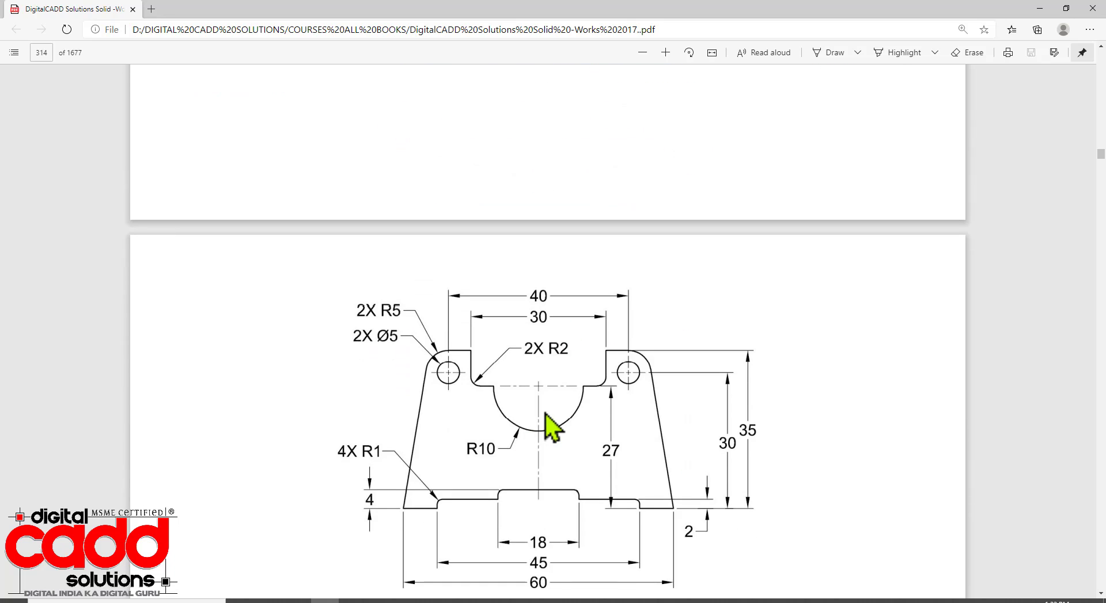
pyautogui.scroll(-2, 547, 443)
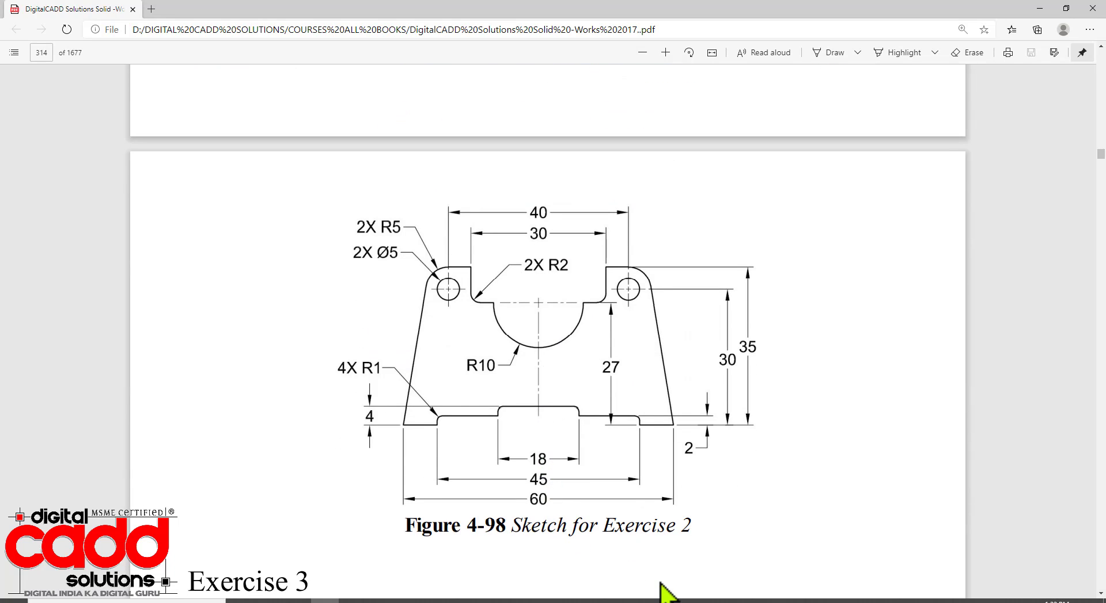
pyautogui.keyDown('ctrl'); pyautogui.scroll(1, 580, 535); pyautogui.keyUp('ctrl')
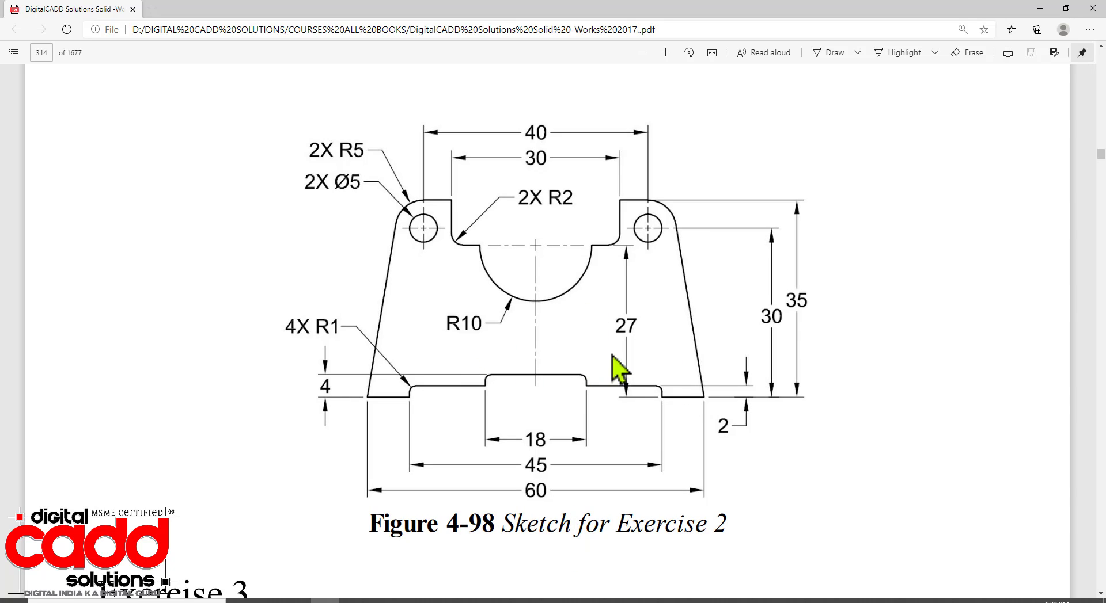
# Switch back to SolidWorks, close the saved Part4 and create a new part document
pyautogui.click(493, 602)
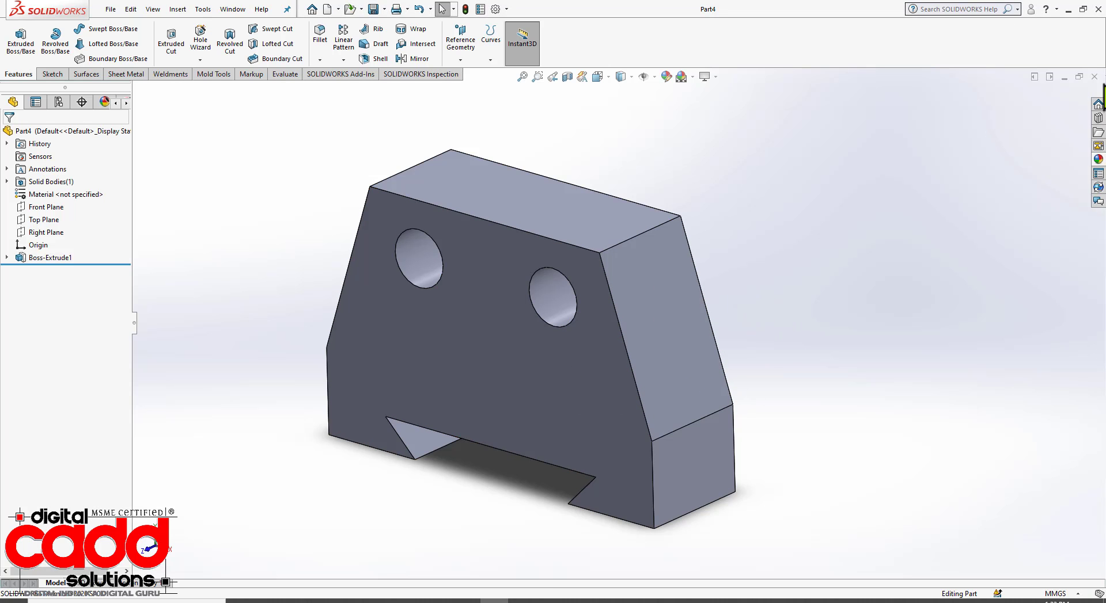
pyautogui.click(1094, 78)
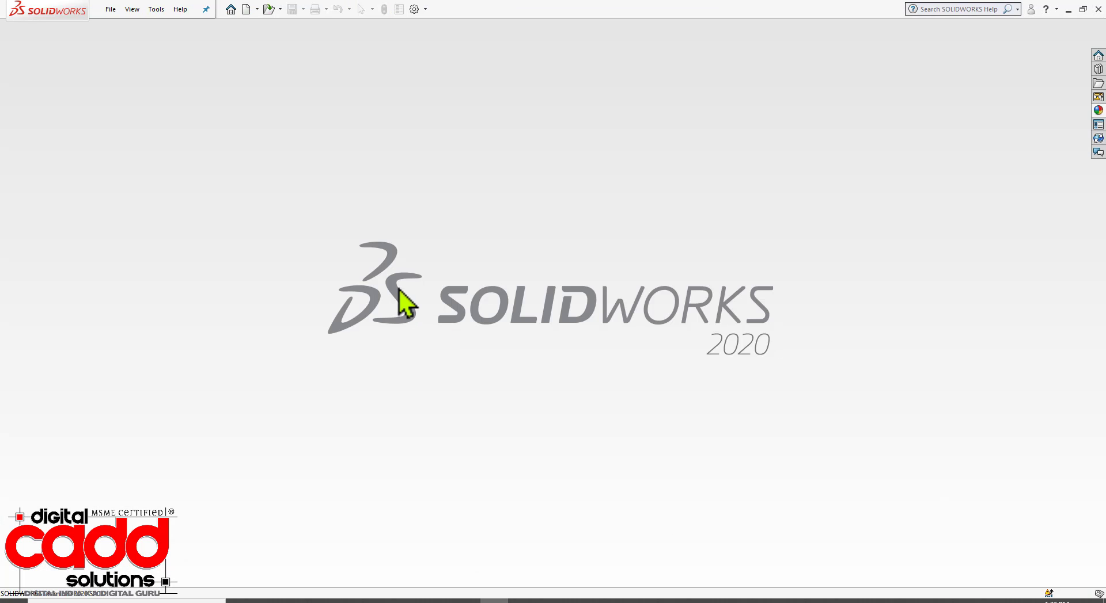
pyautogui.click(247, 10)
pyautogui.click(534, 352)
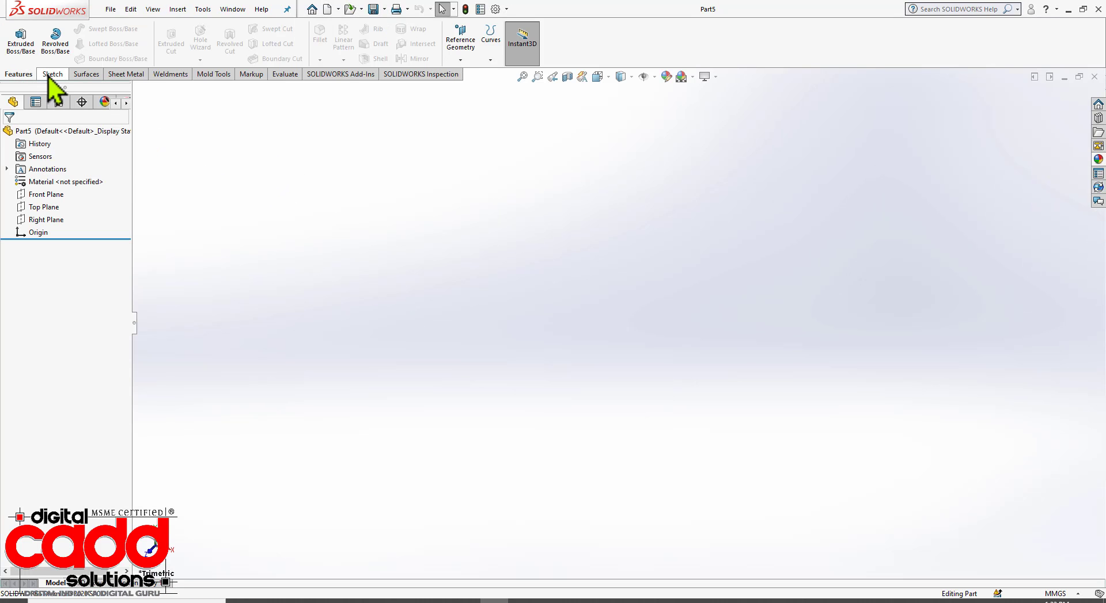
# Start a new sketch on the Front Plane
pyautogui.click(51, 74)
pyautogui.click(16, 36)
pyautogui.click(444, 180)
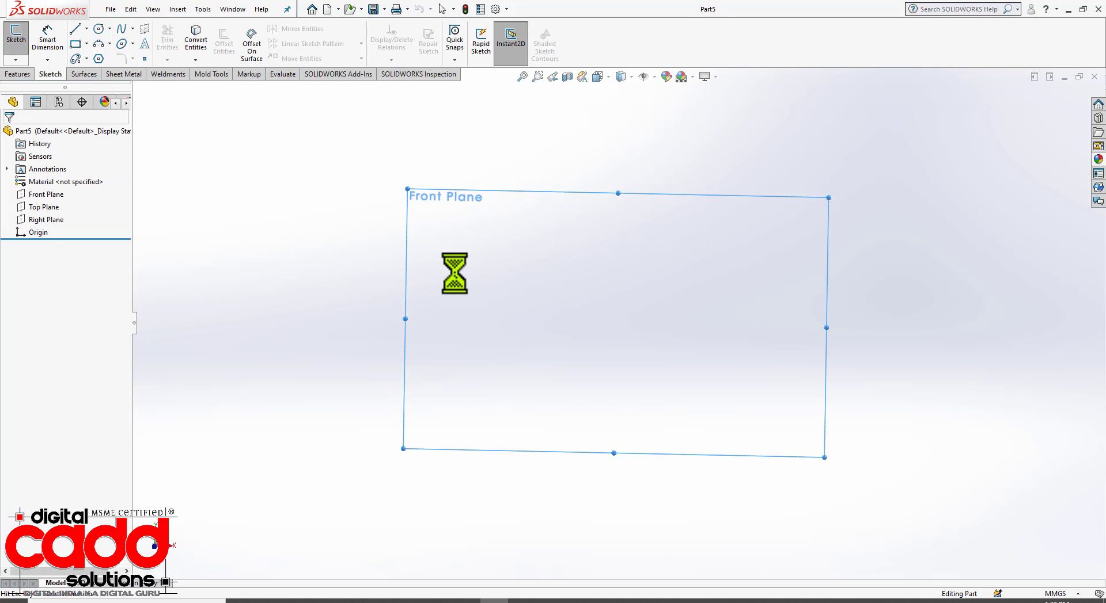
# Draw infinite vertical and horizontal centerlines through the origin
pyautogui.click(87, 29)
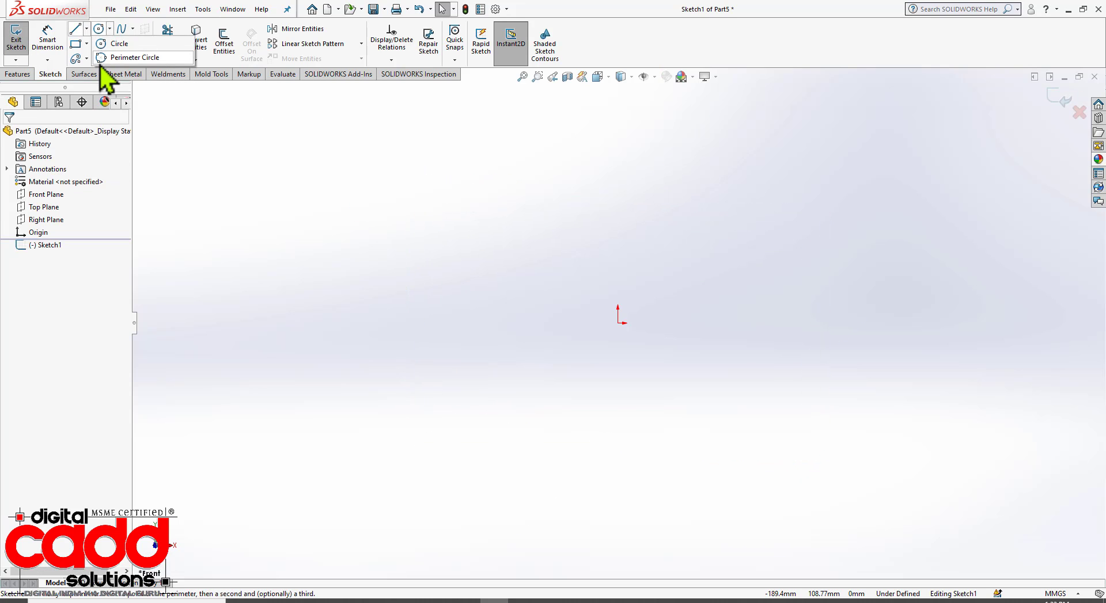
pyautogui.click(103, 58)
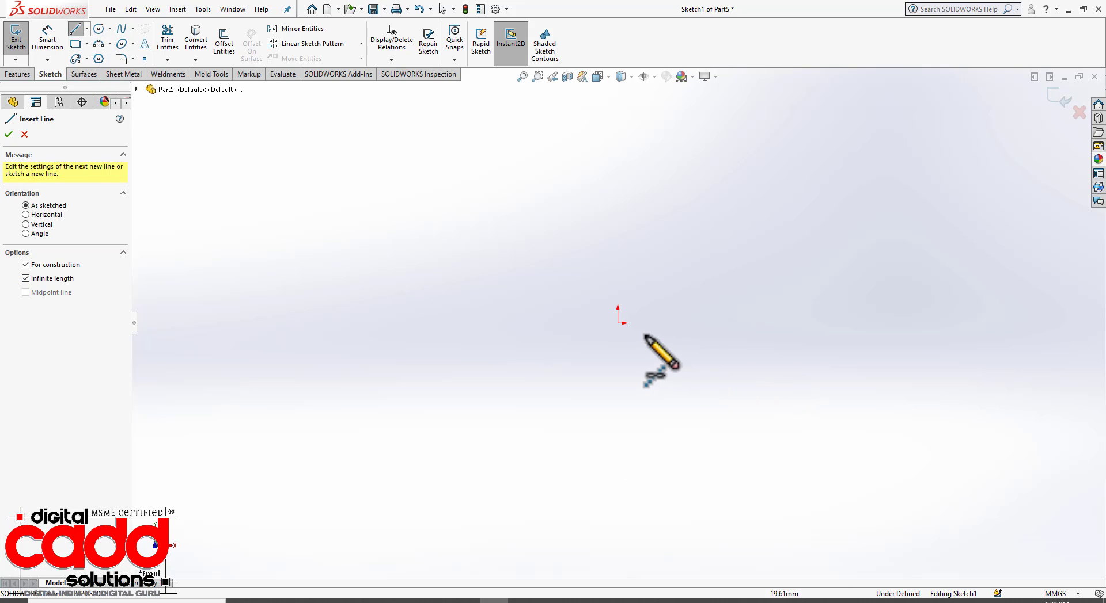
pyautogui.click(618, 323)
pyautogui.click(617, 355)
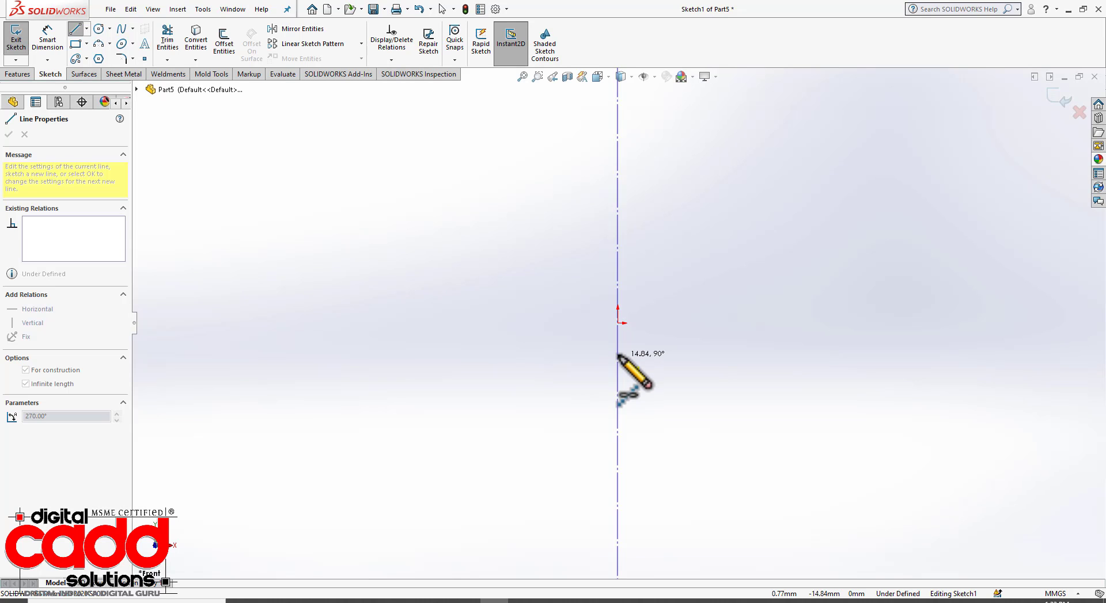
pyautogui.click(617, 323)
pyautogui.click(648, 323)
pyautogui.press('Escape')
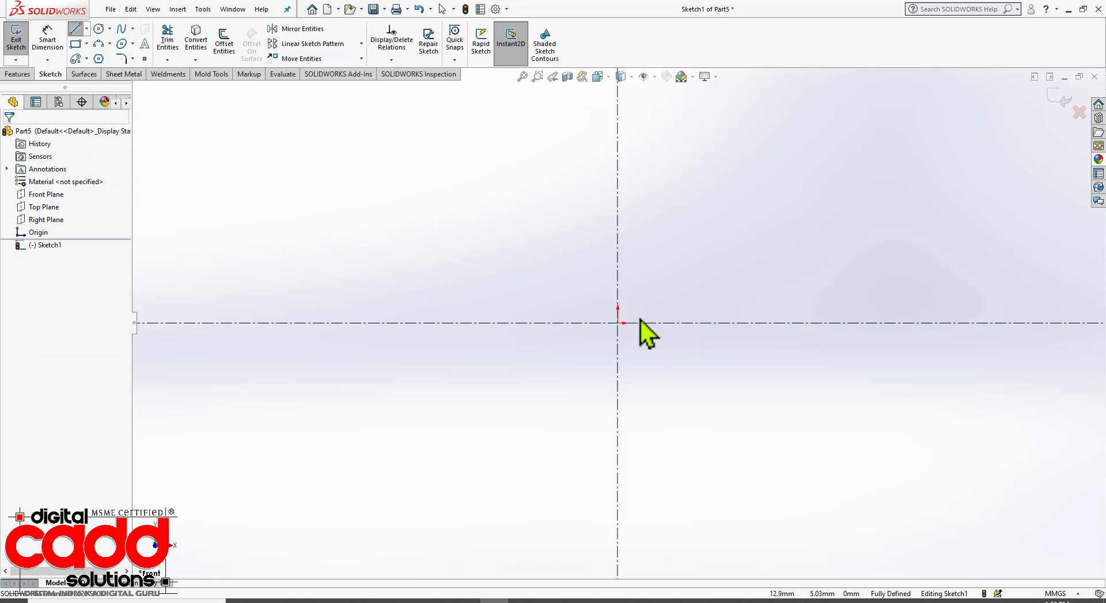
pyautogui.scroll(-7, 639, 303)
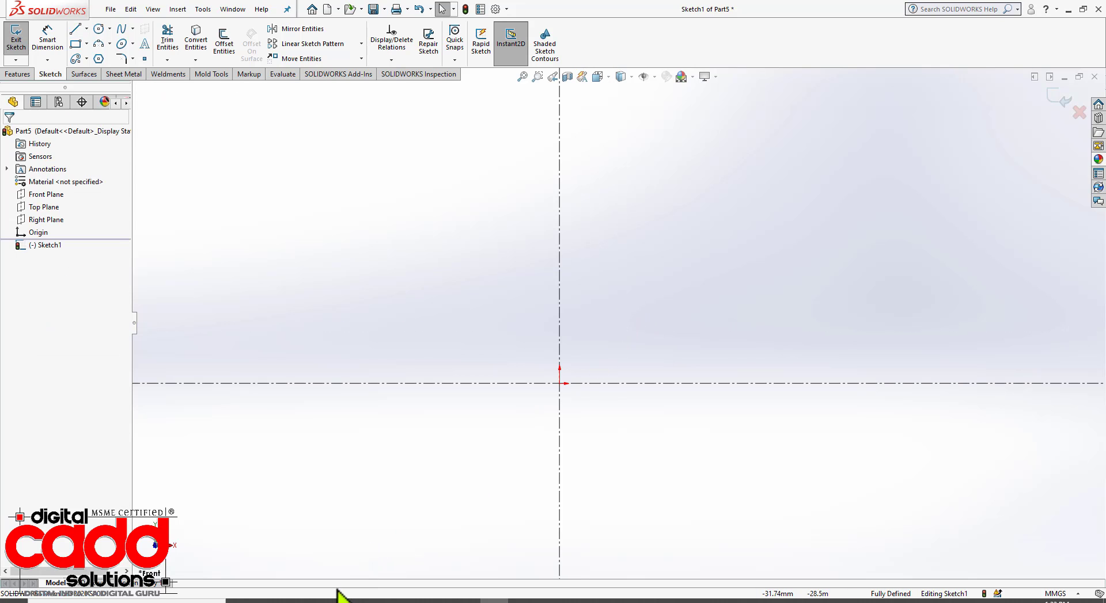
# Check Figure 4-98 in the PDF and sketch a horizontal midpoint line about 19 mm long, centred on the vertical centerline above the origin
pyautogui.click(352, 598)
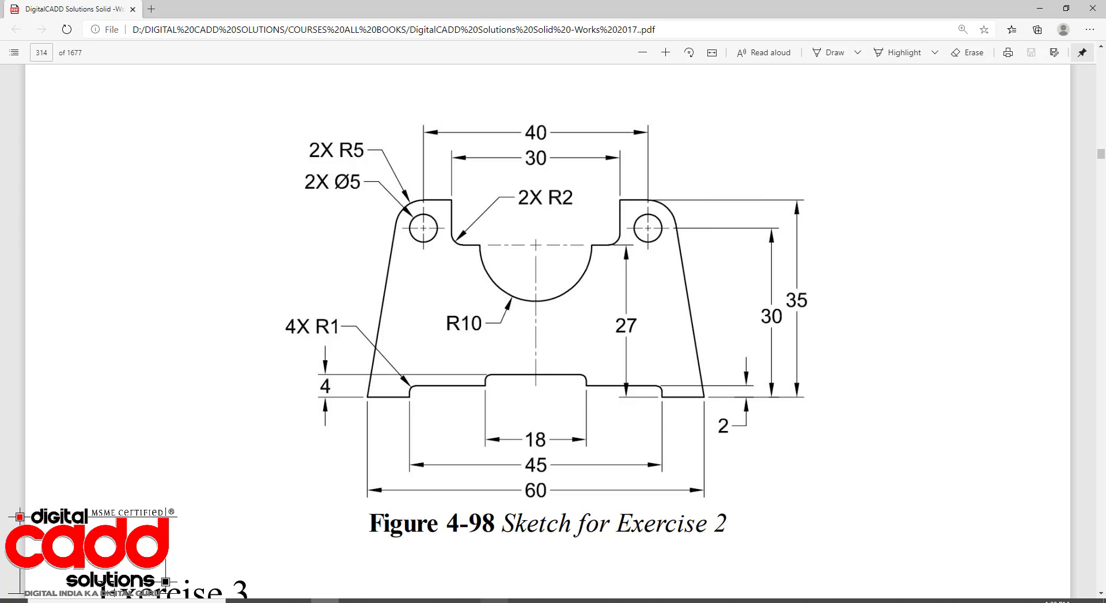
pyautogui.hotkey('alt', 'Tab')
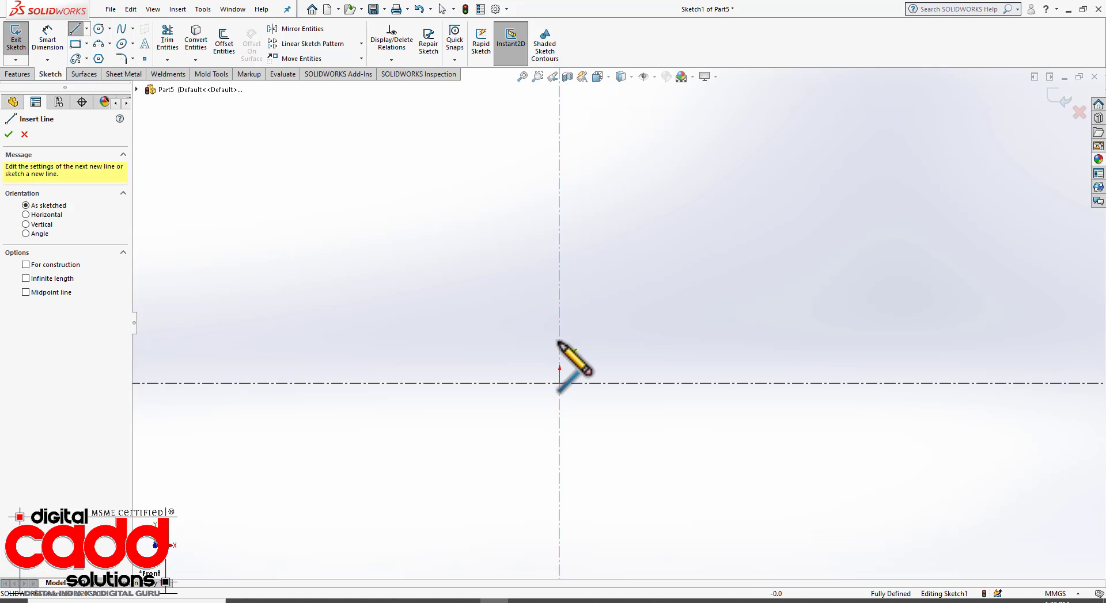
pyautogui.click(45, 293)
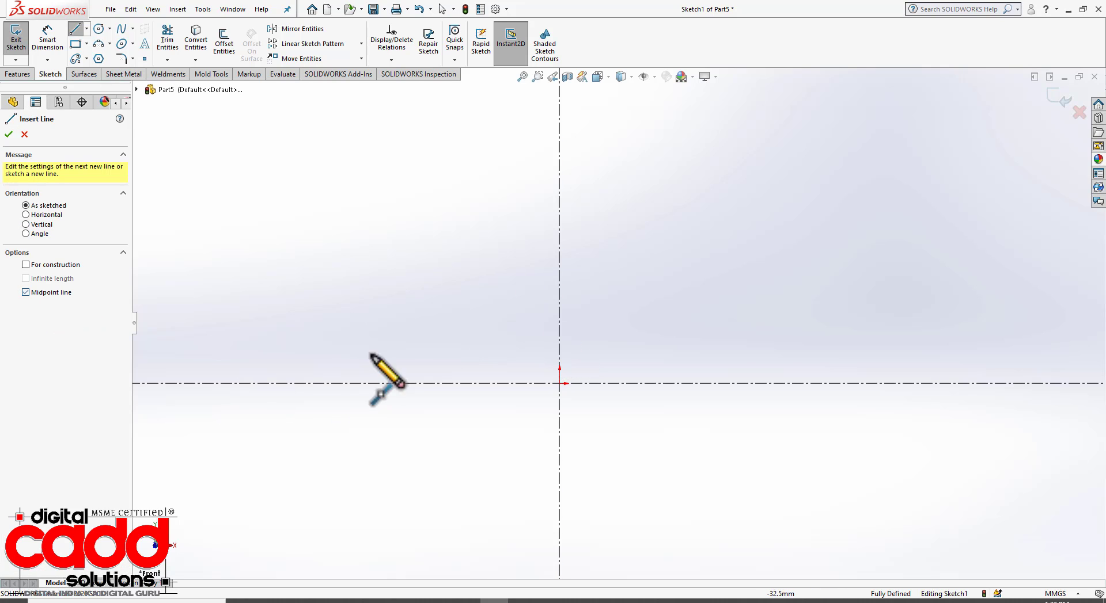
pyautogui.click(559, 322)
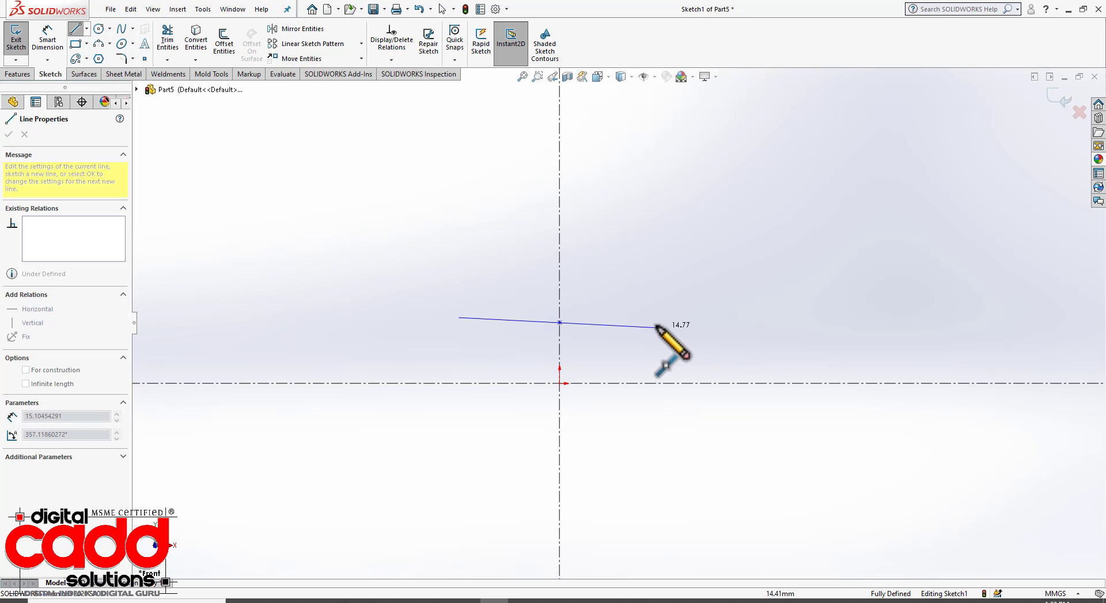
pyautogui.click(643, 360)
pyautogui.click(326, 601)
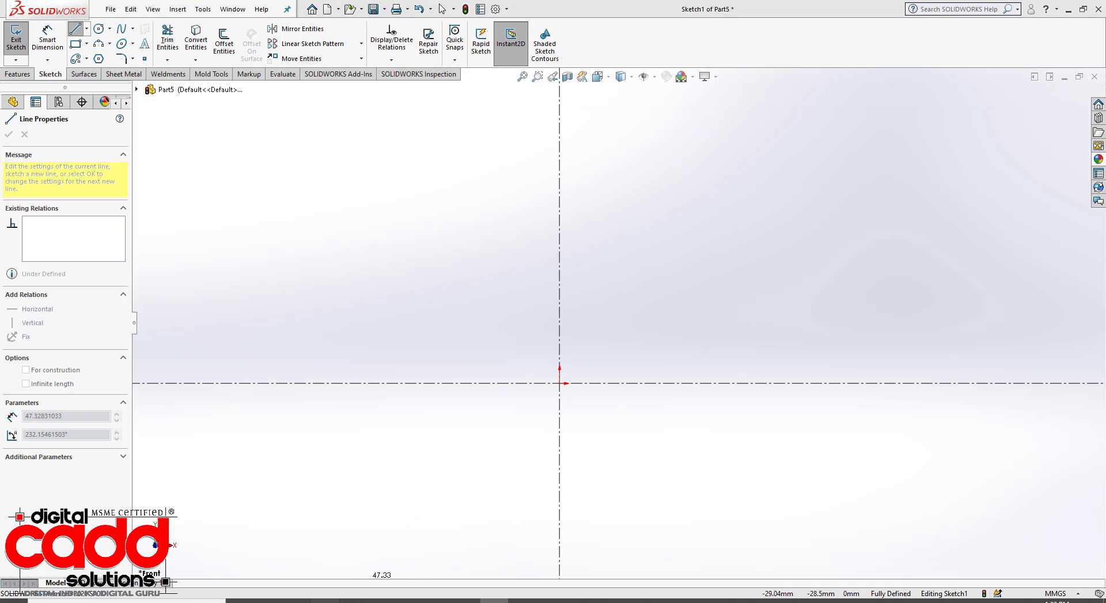
pyautogui.click(494, 600)
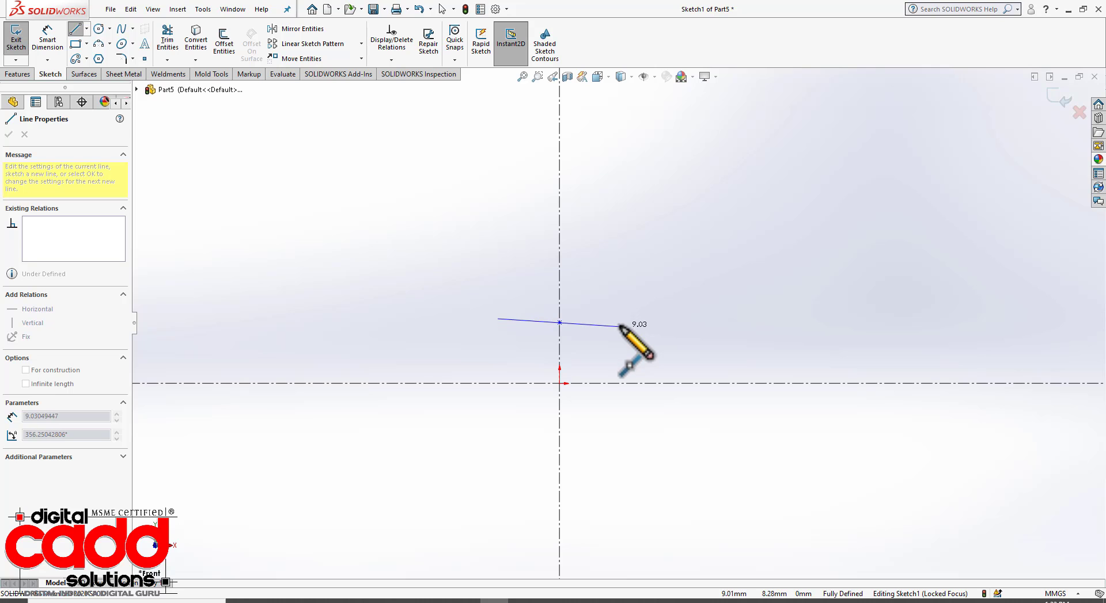
pyautogui.scroll(2, 611, 323)
pyautogui.scroll(-3, 604, 323)
pyautogui.scroll(-4, 604, 324)
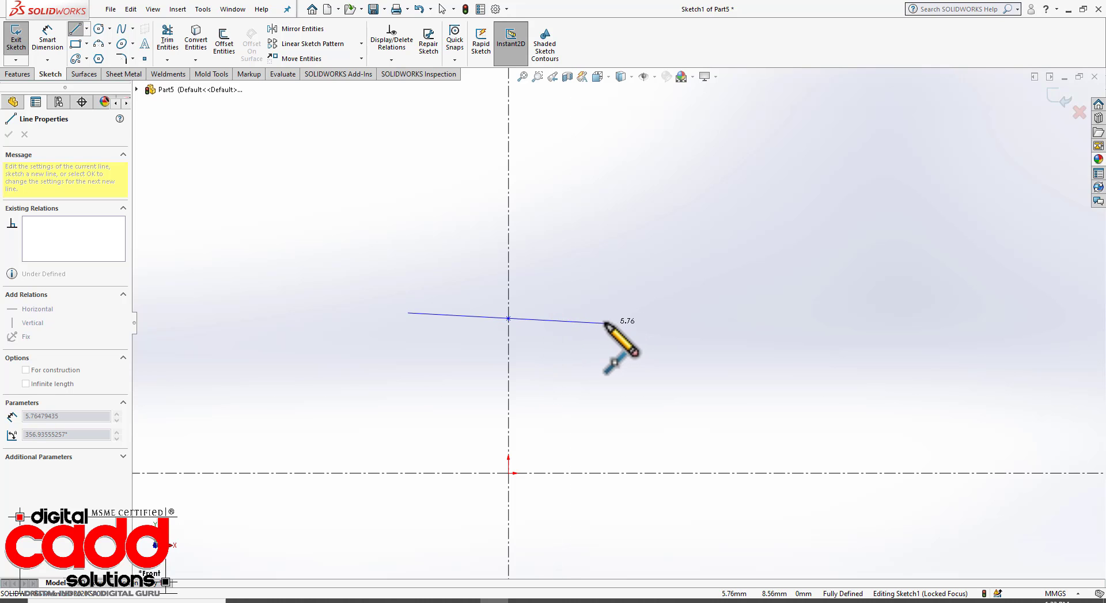
pyautogui.click(675, 318)
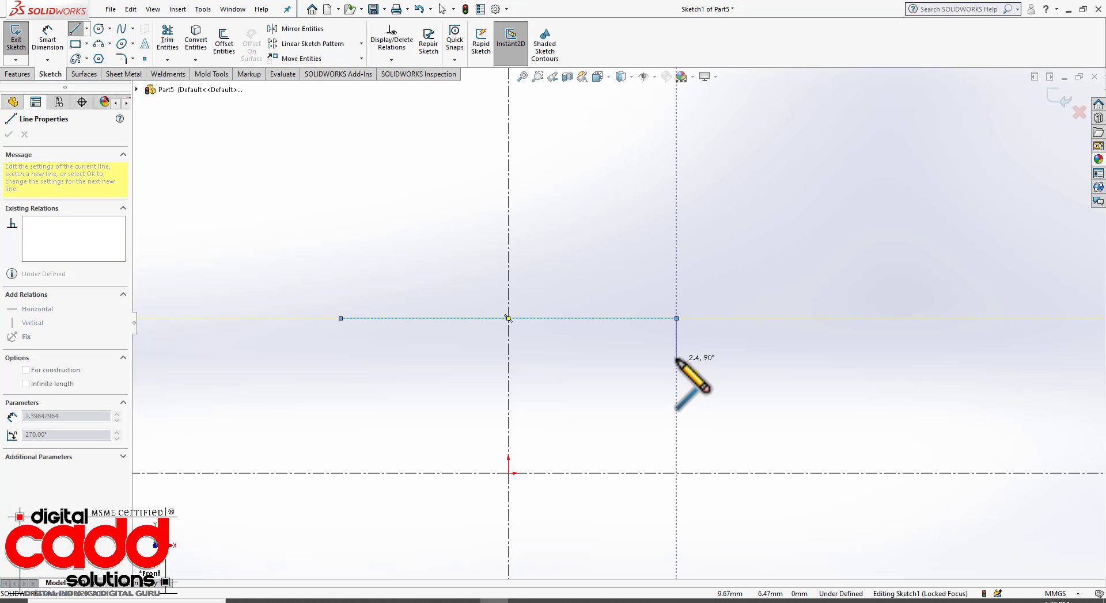
# Continue the right half with stepped lines down to and along the horizontal centerline, ending in an inward-leaning side about 32 mm long
pyautogui.click(676, 360)
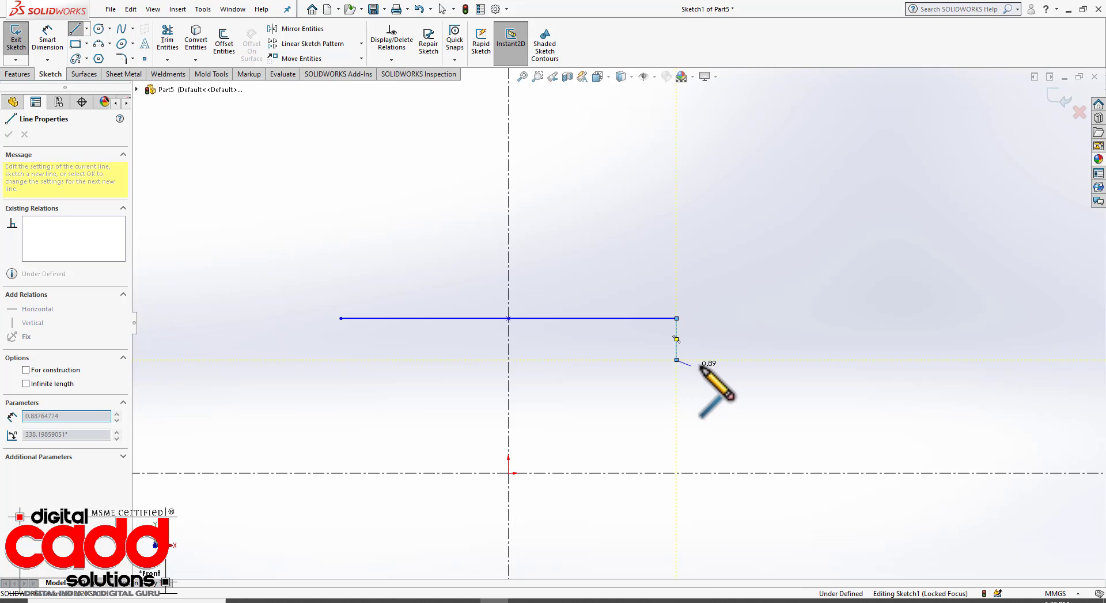
pyautogui.click(833, 360)
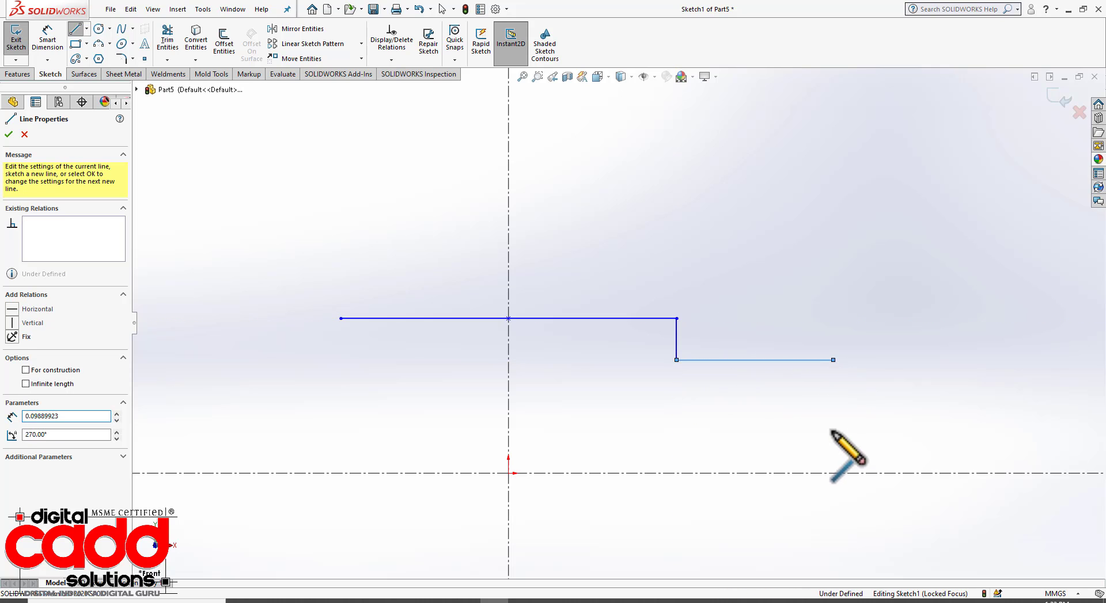
pyautogui.click(833, 473)
pyautogui.click(1062, 473)
pyautogui.press('z')
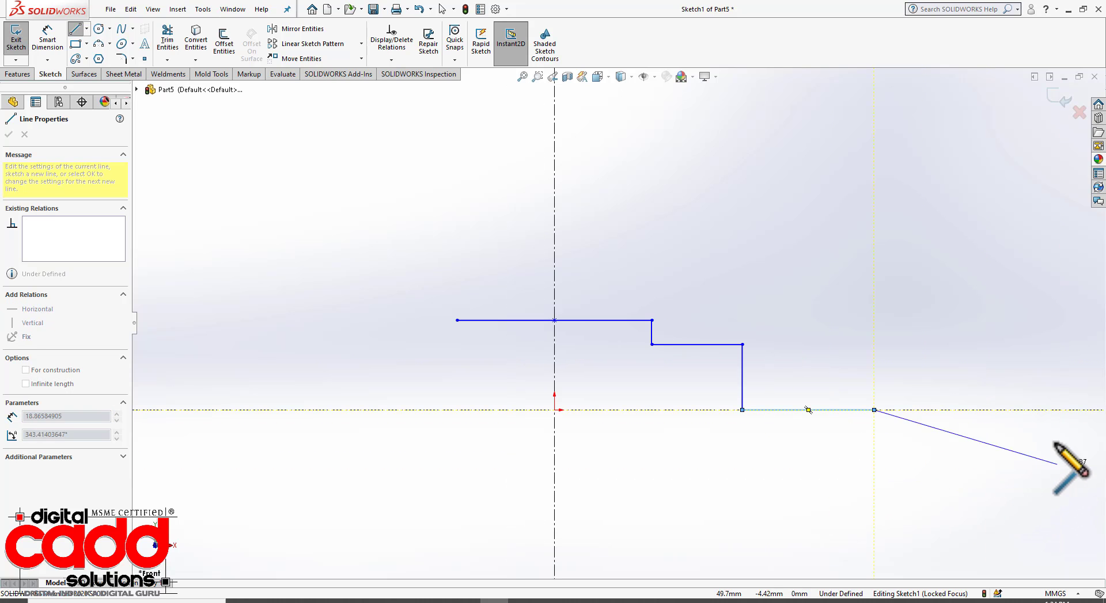
pyautogui.click(747, 111)
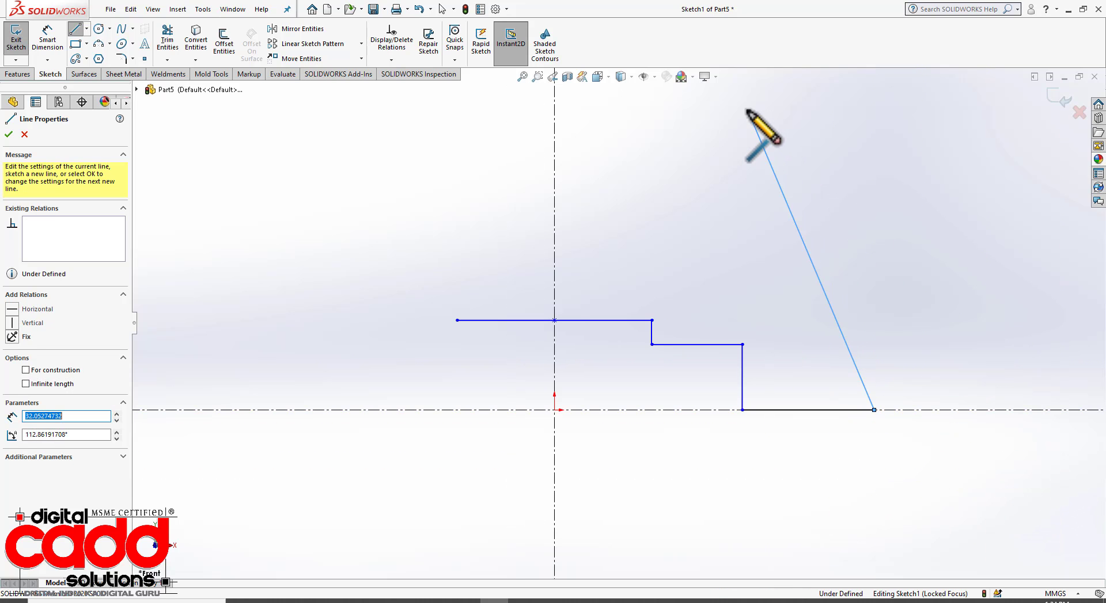
pyautogui.press('Escape')
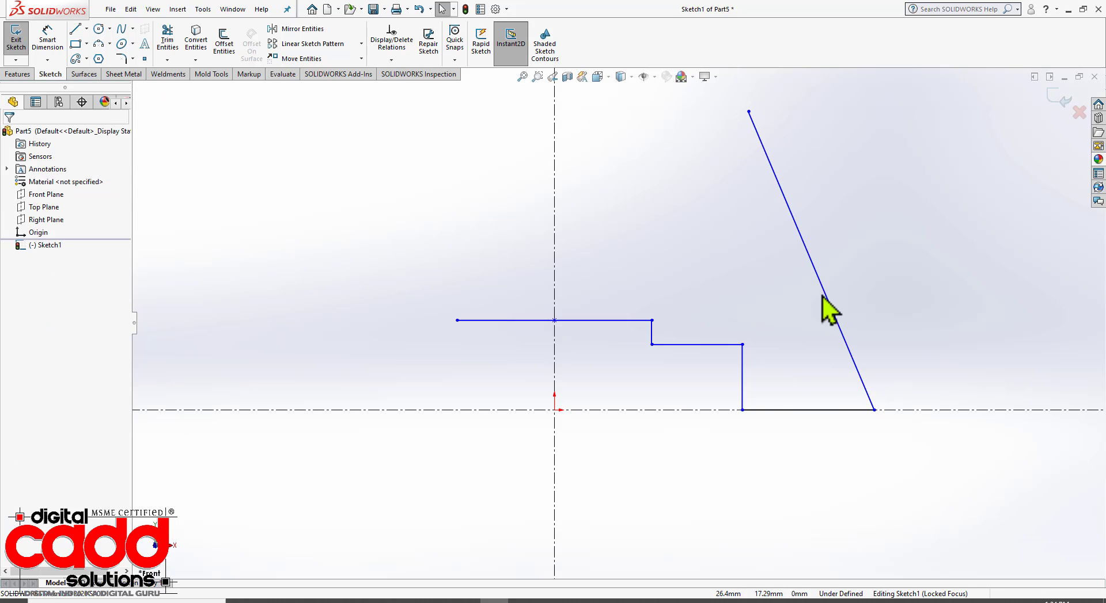
# Mirror the five stepped and slanted lines of the right half about the vertical centerline, keeping the originals
pyautogui.click(773, 410)
pyautogui.moveTo(855, 290)
pyautogui.mouseDown()
pyautogui.moveTo(689, 370)
pyautogui.moveTo(642, 368)
pyautogui.mouseUp()
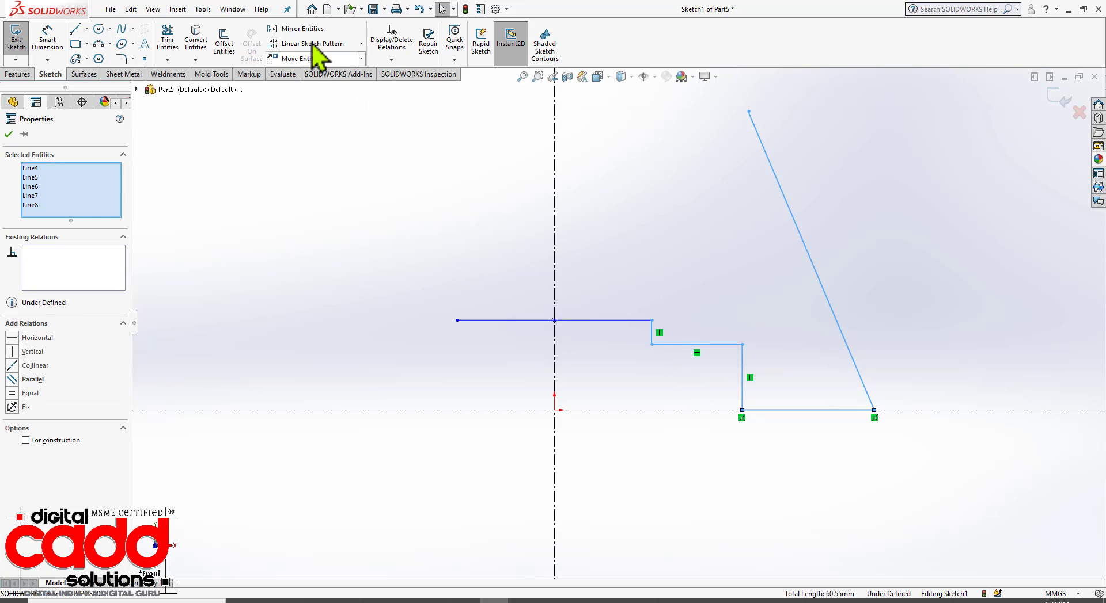
pyautogui.click(291, 30)
pyautogui.click(82, 309)
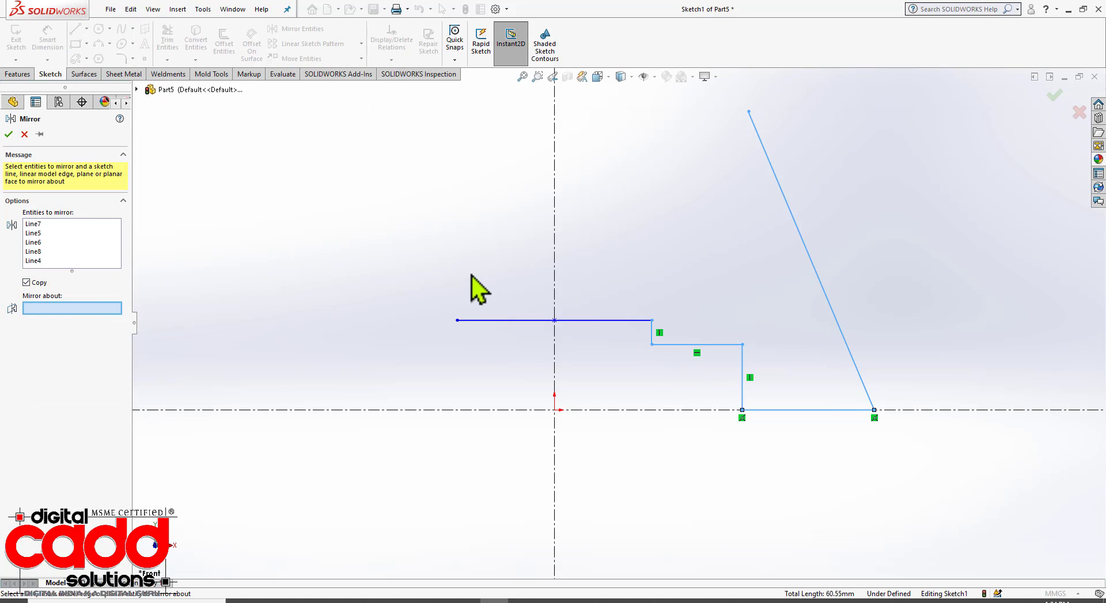
pyautogui.click(555, 219)
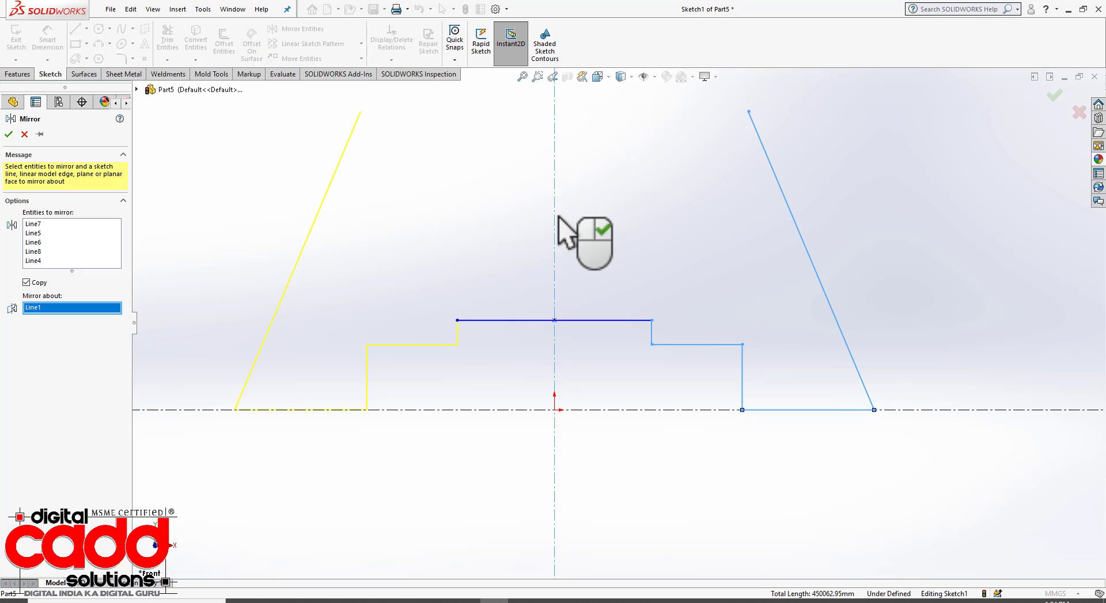
pyautogui.click(9, 134)
pyautogui.scroll(3, 617, 295)
pyautogui.scroll(-2, 642, 251)
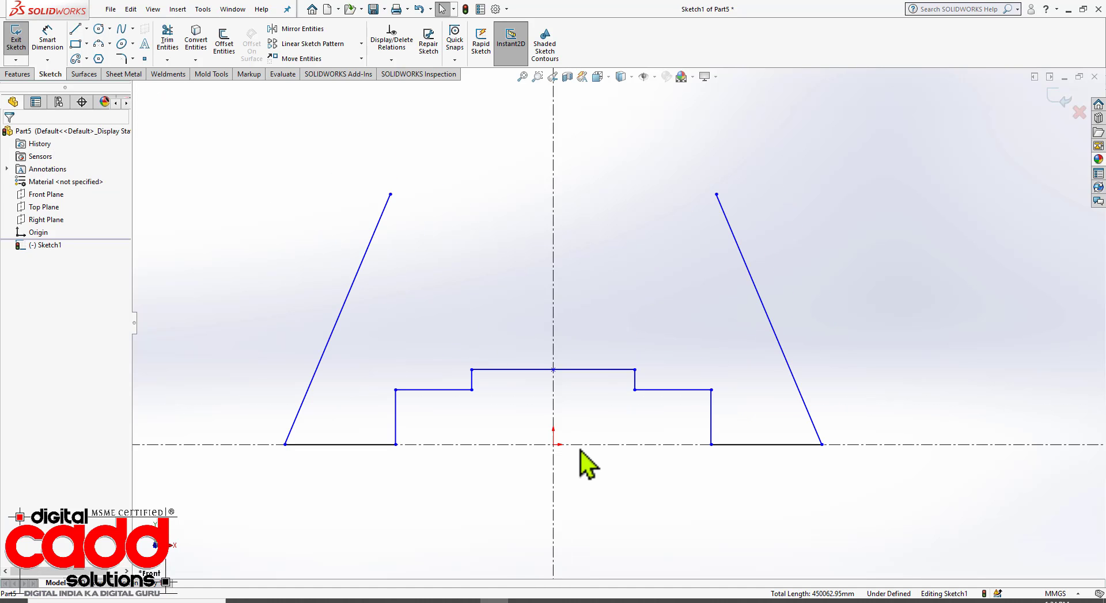
# Compare with Figure 4-98 in the PDF and close the profile with a horizontal line joining the upper ends of both slanted sides
pyautogui.hotkey('alt', 'Tab')
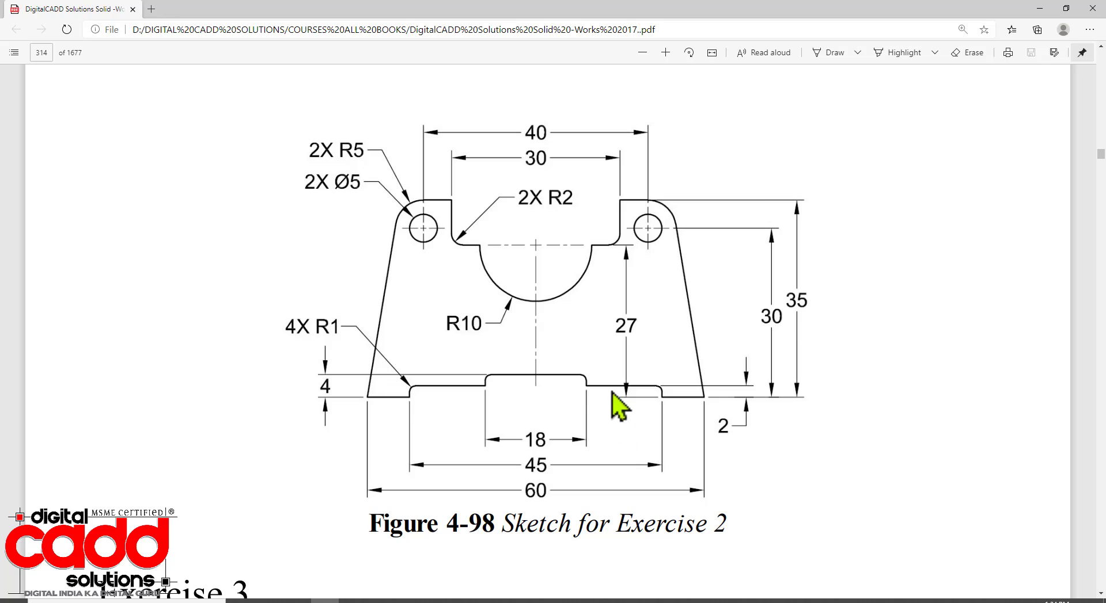
pyautogui.hotkey('alt', 'Tab')
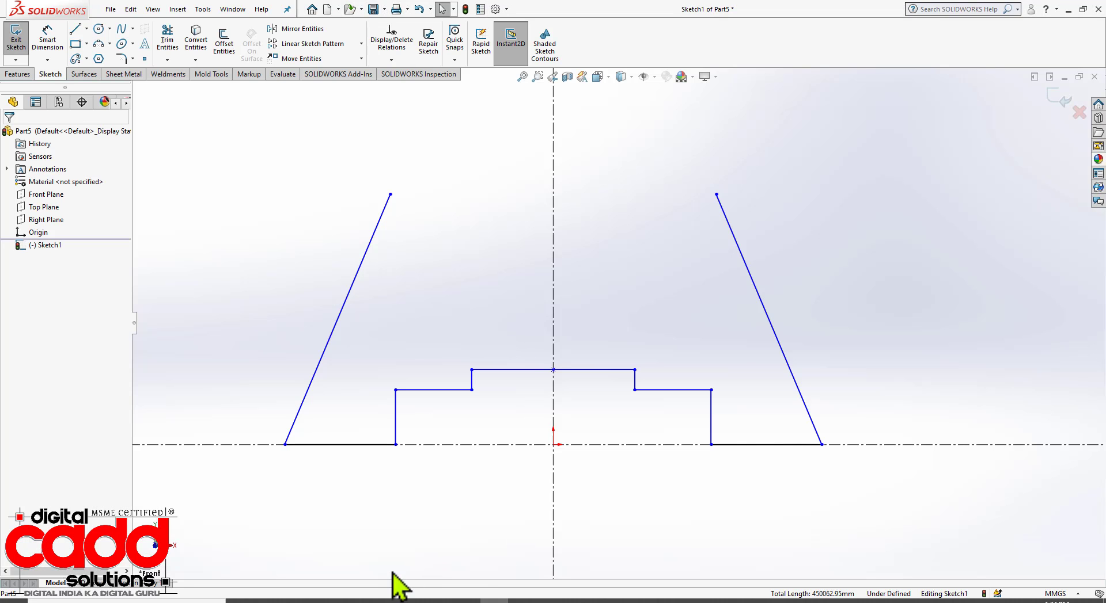
pyautogui.hotkey('alt', 'Tab')
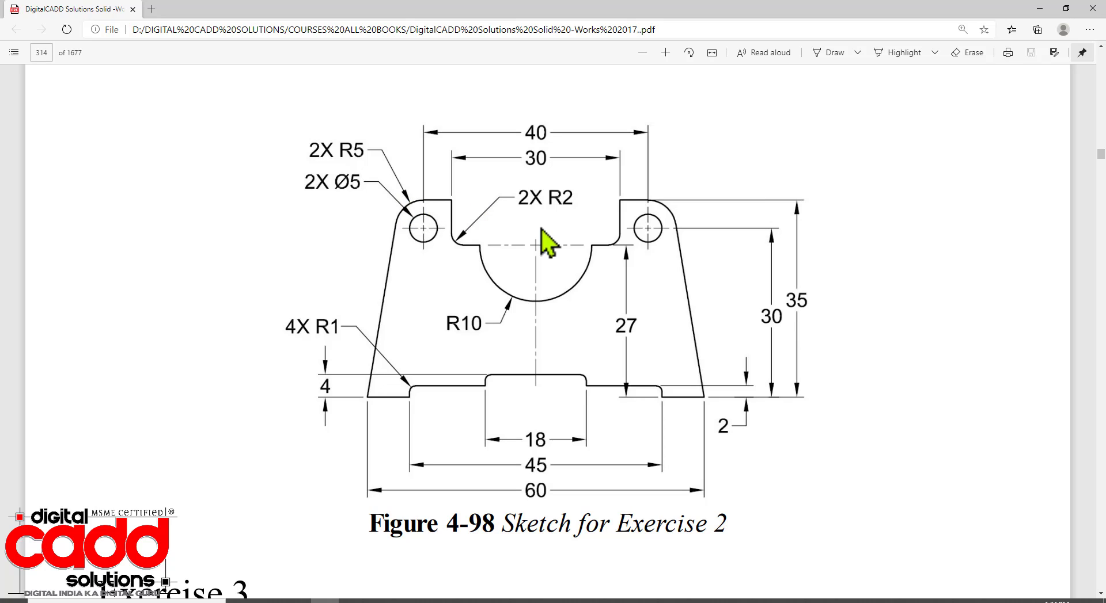
pyautogui.hotkey('alt', 'Tab')
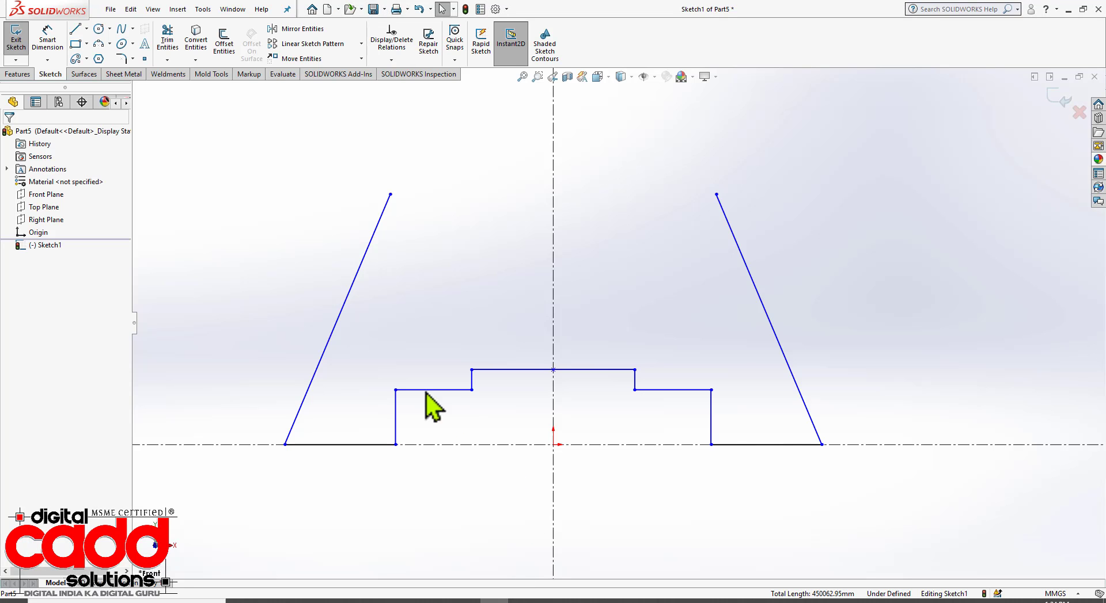
pyautogui.click(75, 29)
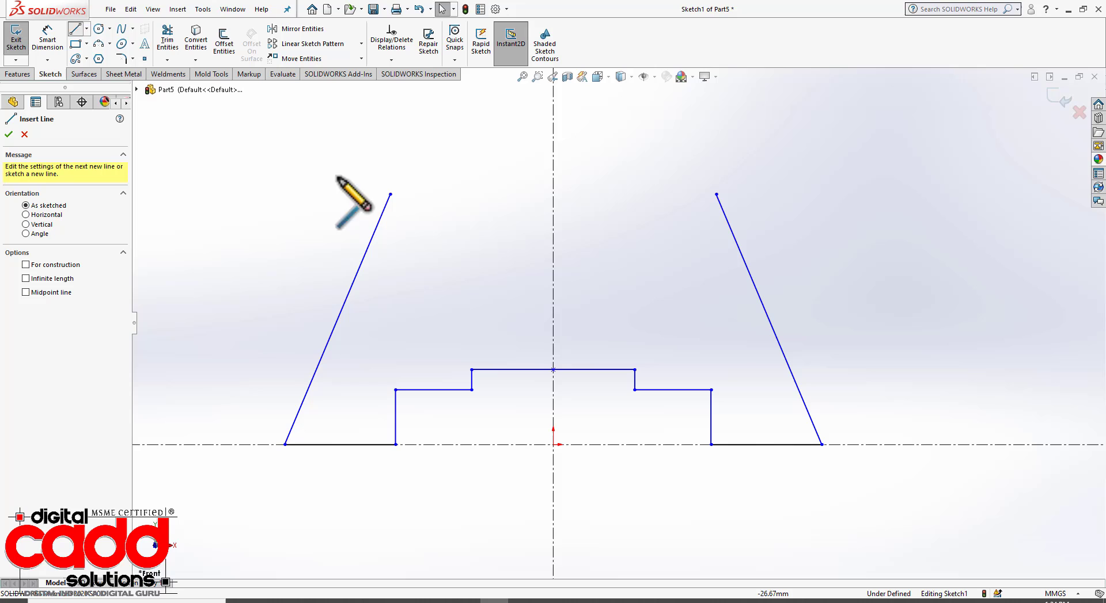
pyautogui.click(390, 194)
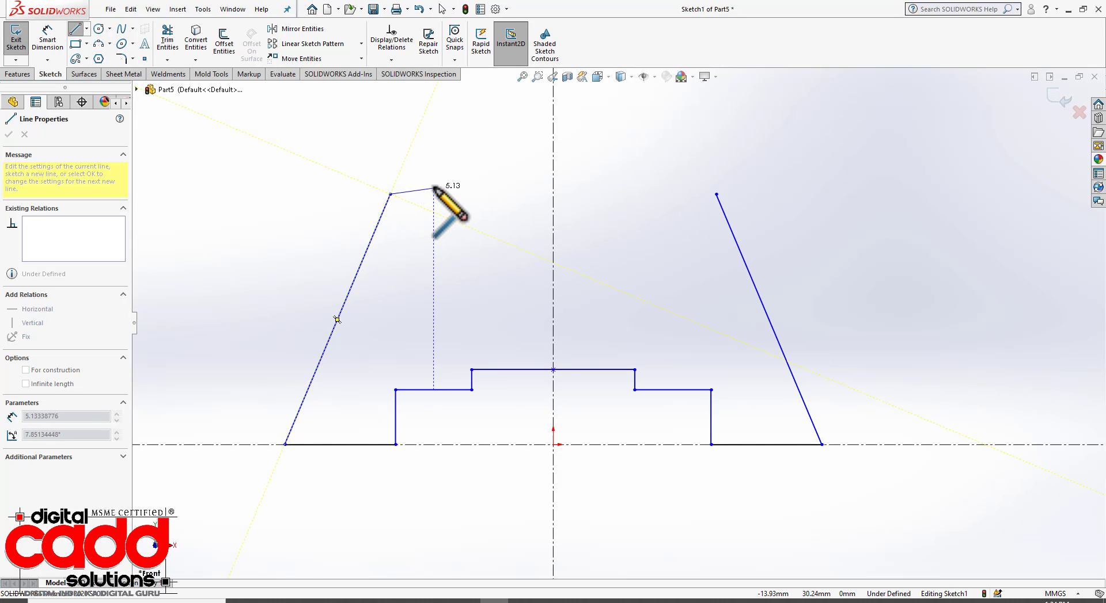
pyautogui.doubleClick(716, 194)
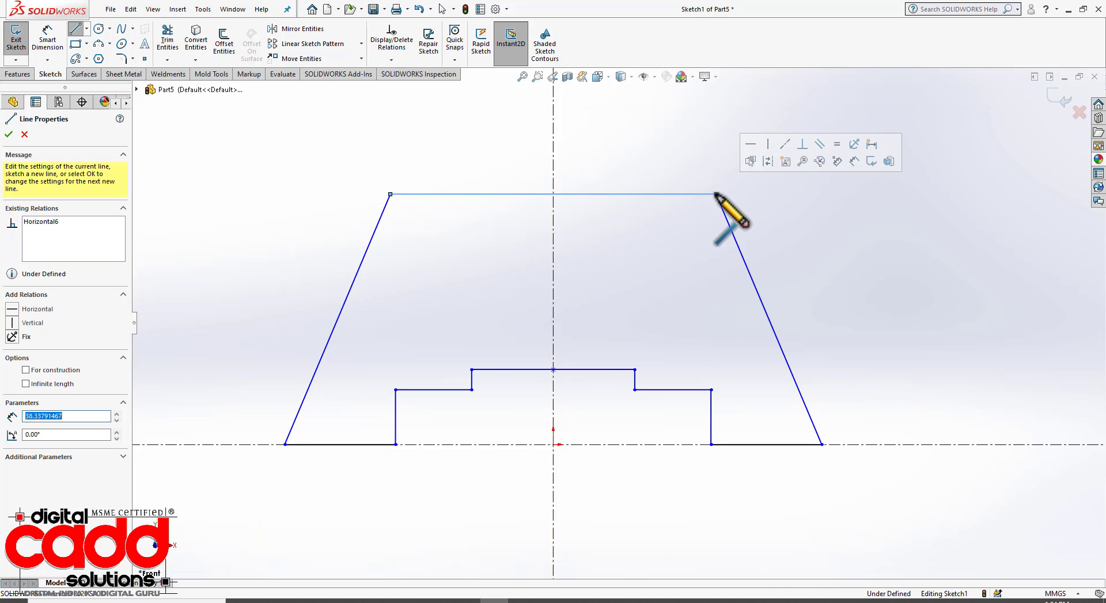
pyautogui.press('Escape')
pyautogui.scroll(-2, 609, 291)
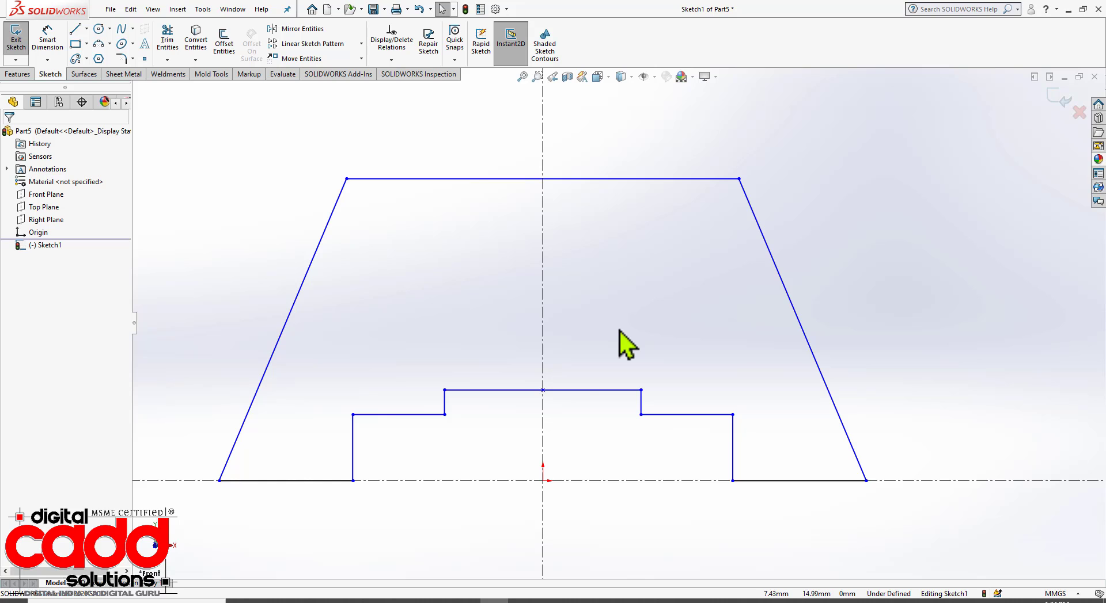
pyautogui.scroll(1, 454, 352)
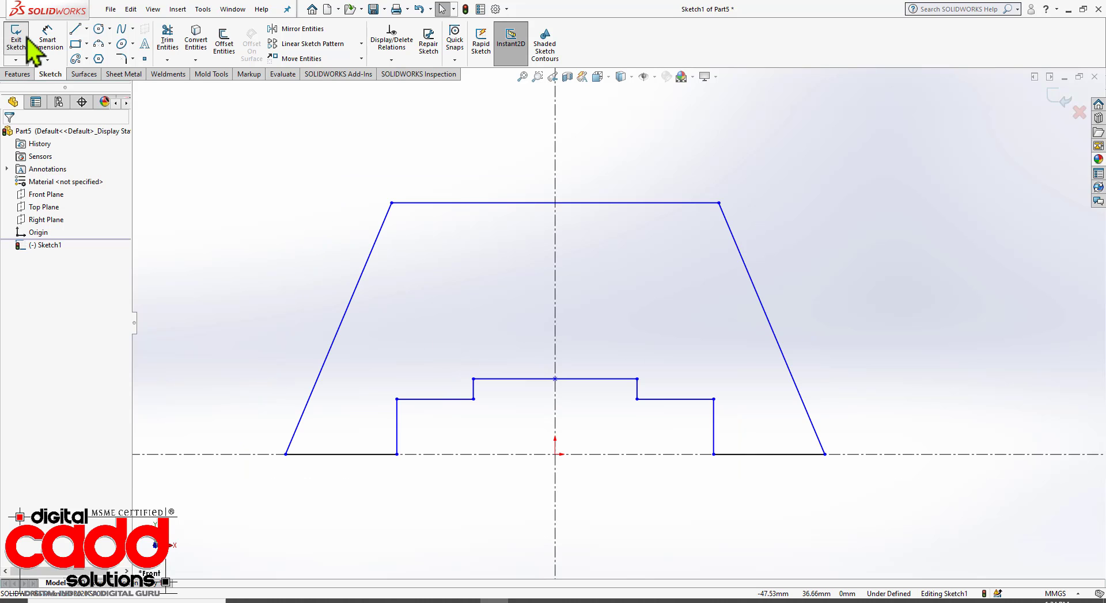
# Start Smart Dimension on the sketch and check the base width dimensions in Figure 4-98 of the PDF
pyautogui.click(47, 38)
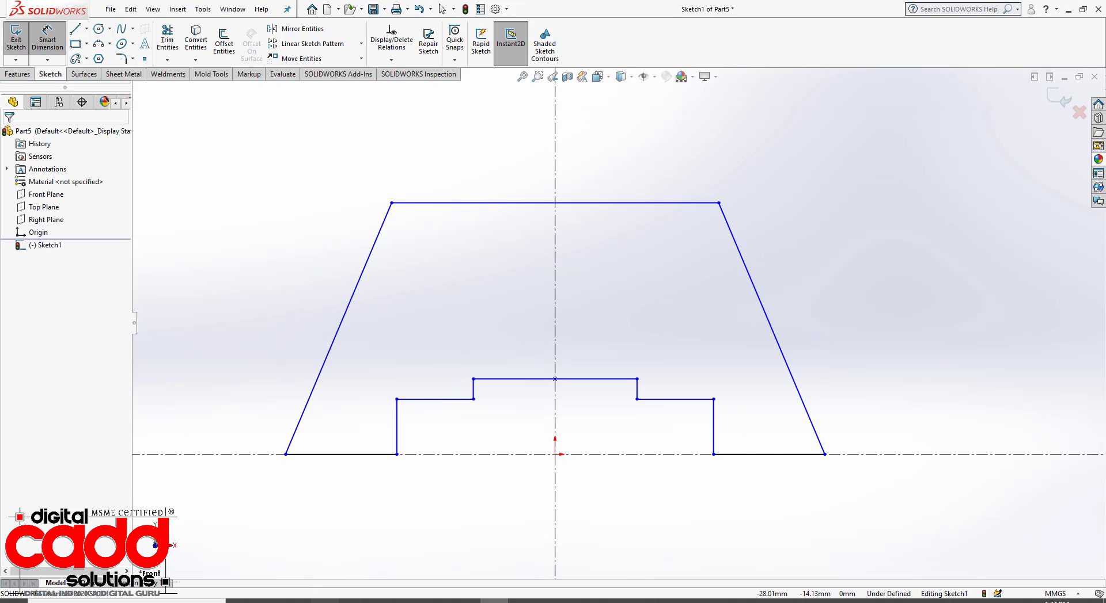
pyautogui.hotkey('alt', 'Tab')
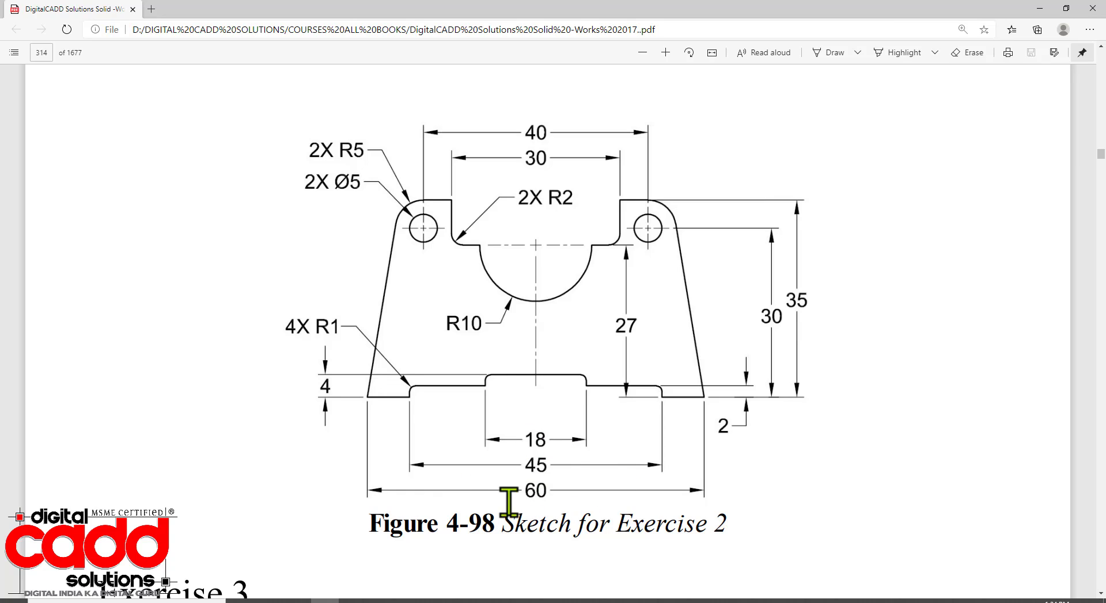
pyautogui.hotkey('alt', 'Tab')
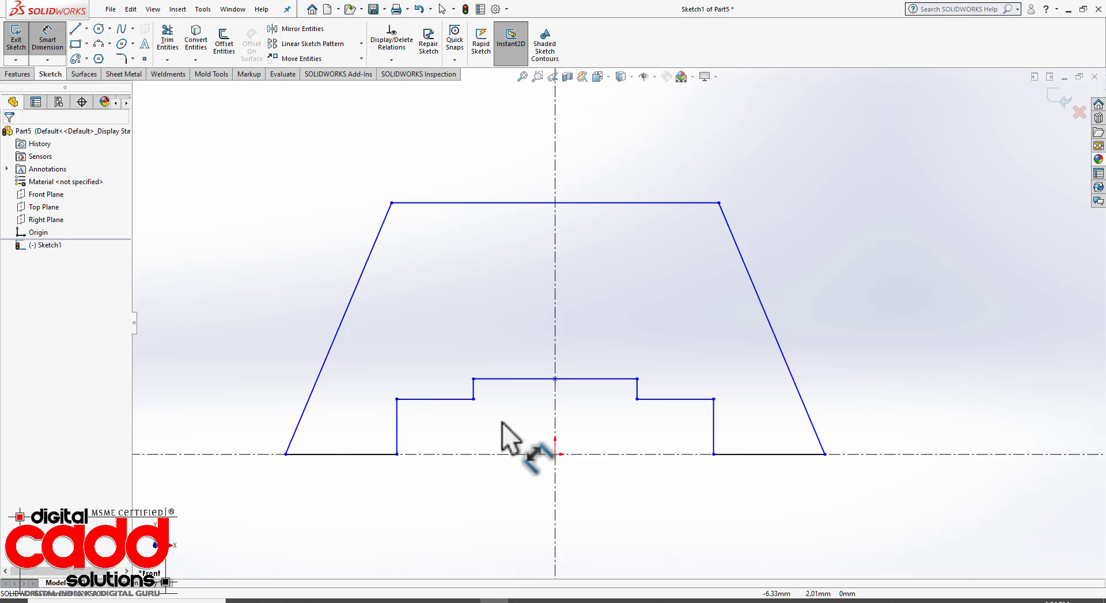
# Dimension the distance between the two vertical edges of the inner raised step at the base as 18 mm
pyautogui.click(473, 392)
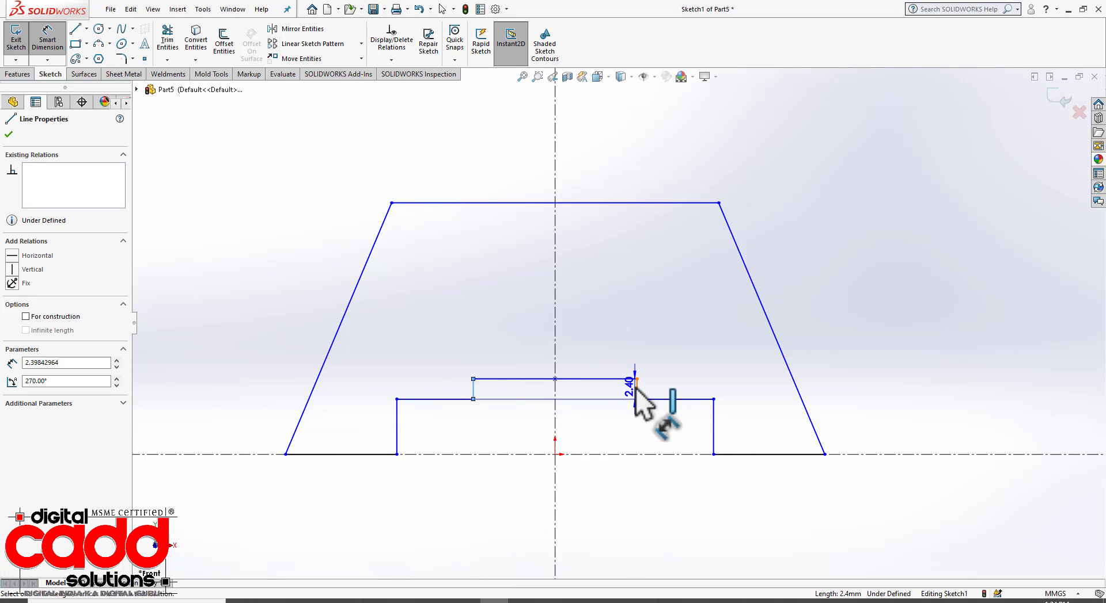
pyautogui.click(636, 389)
pyautogui.click(585, 500)
pyautogui.write('18')
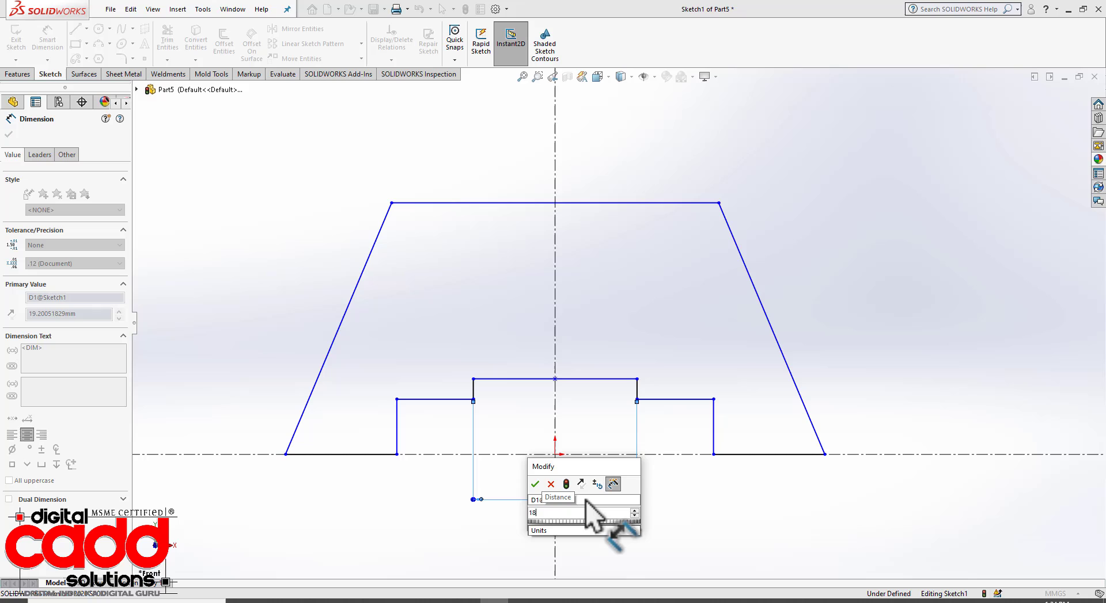
pyautogui.press('Return')
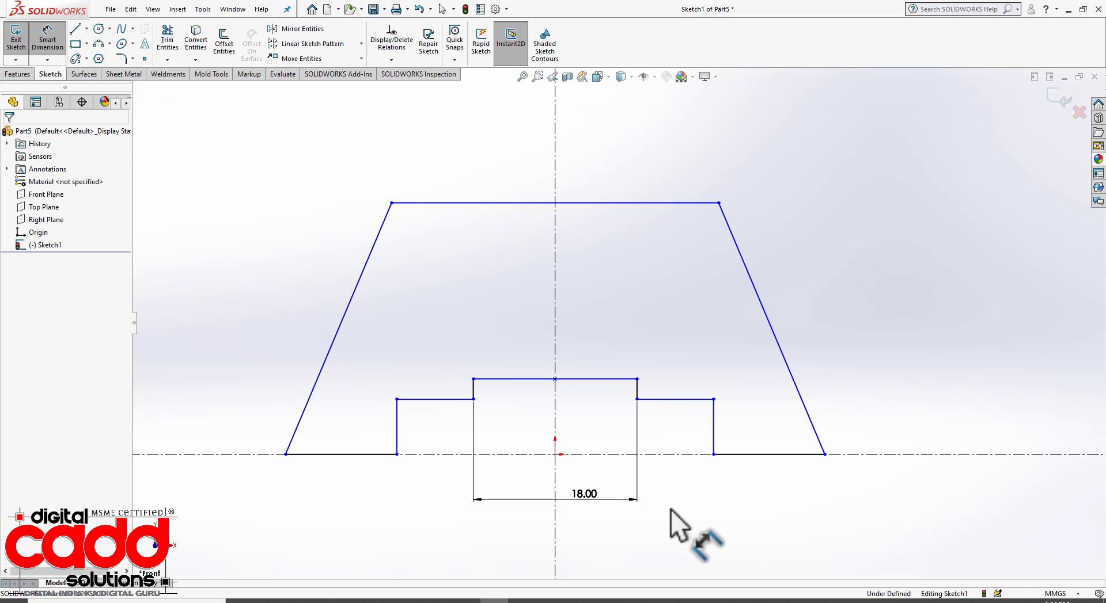
# Dimension the distance between the outer vertical edges of the stepped base cutout as 45 mm
pyautogui.click(396, 437)
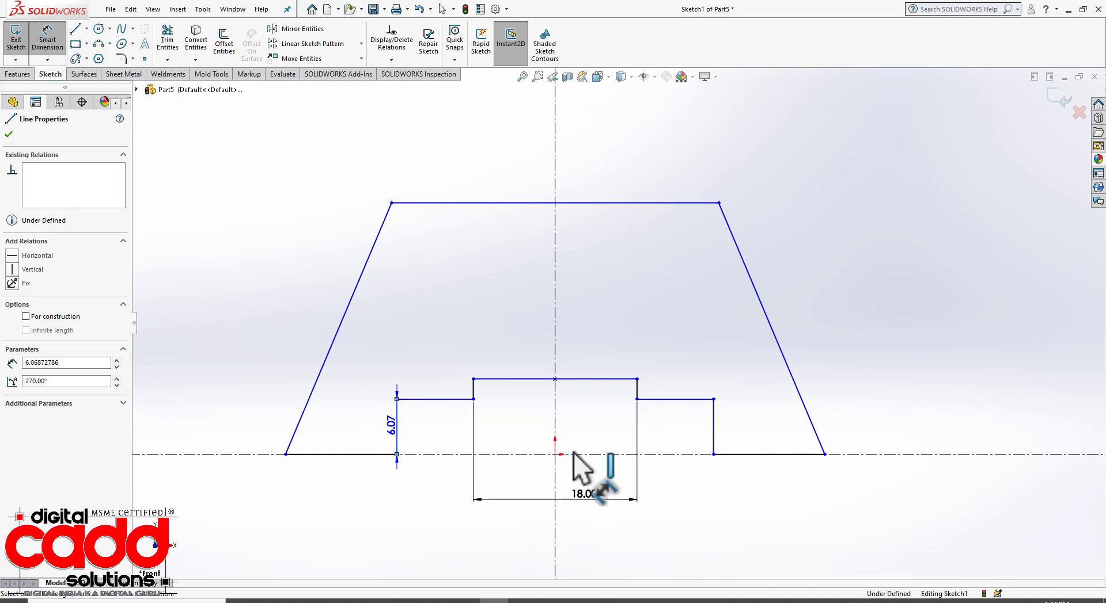
pyautogui.click(714, 439)
pyautogui.click(608, 537)
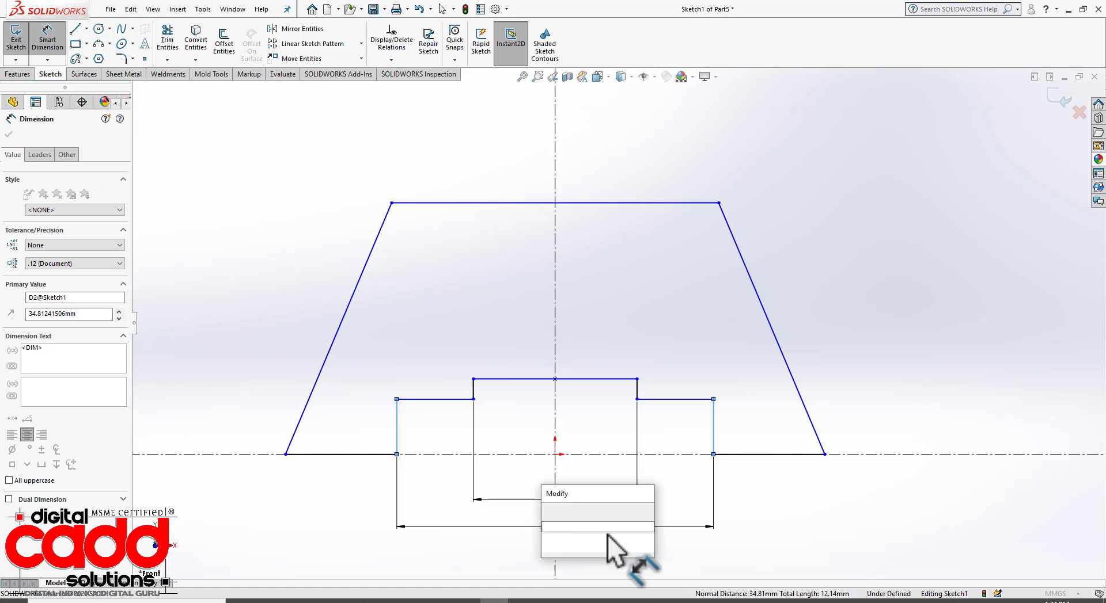
pyautogui.write('45')
pyautogui.press('Return')
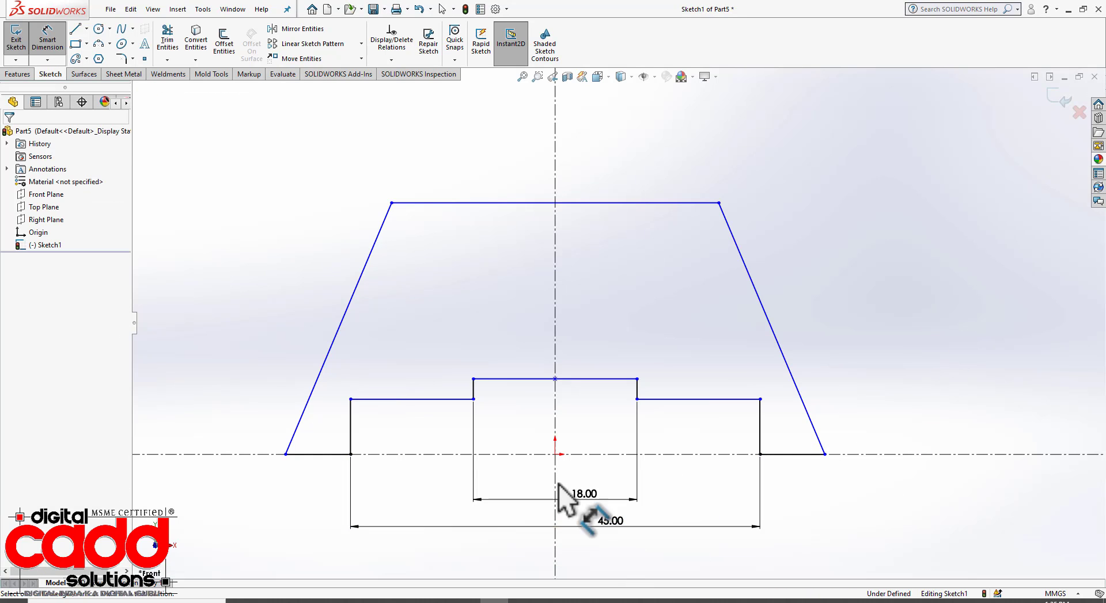
# Dimension the overall base width between the two bottom corner points of the profile as 60 mm
pyautogui.click(286, 455)
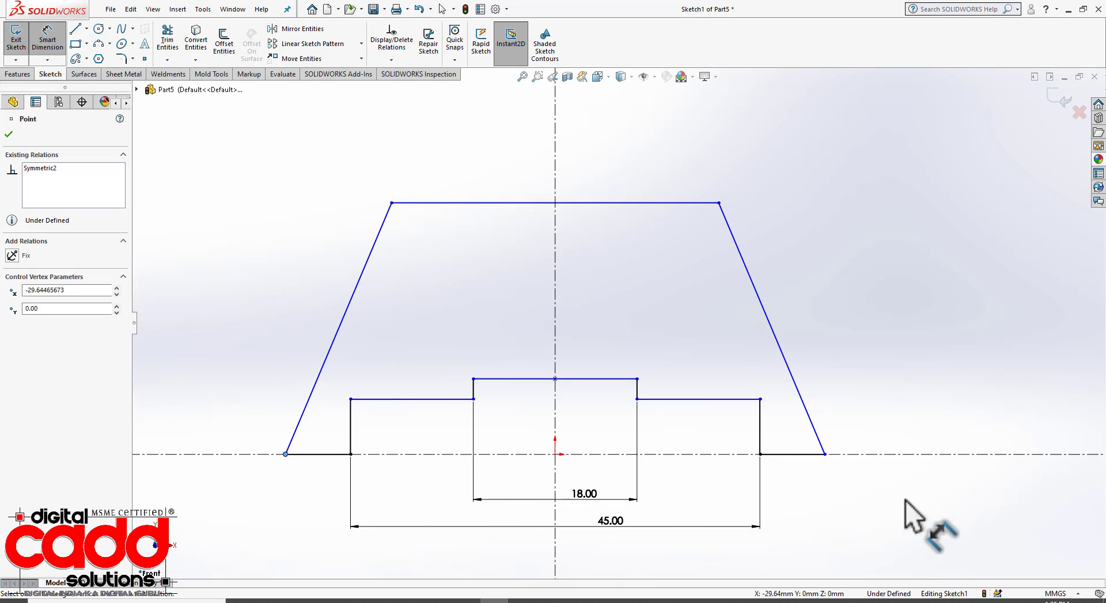
pyautogui.click(824, 455)
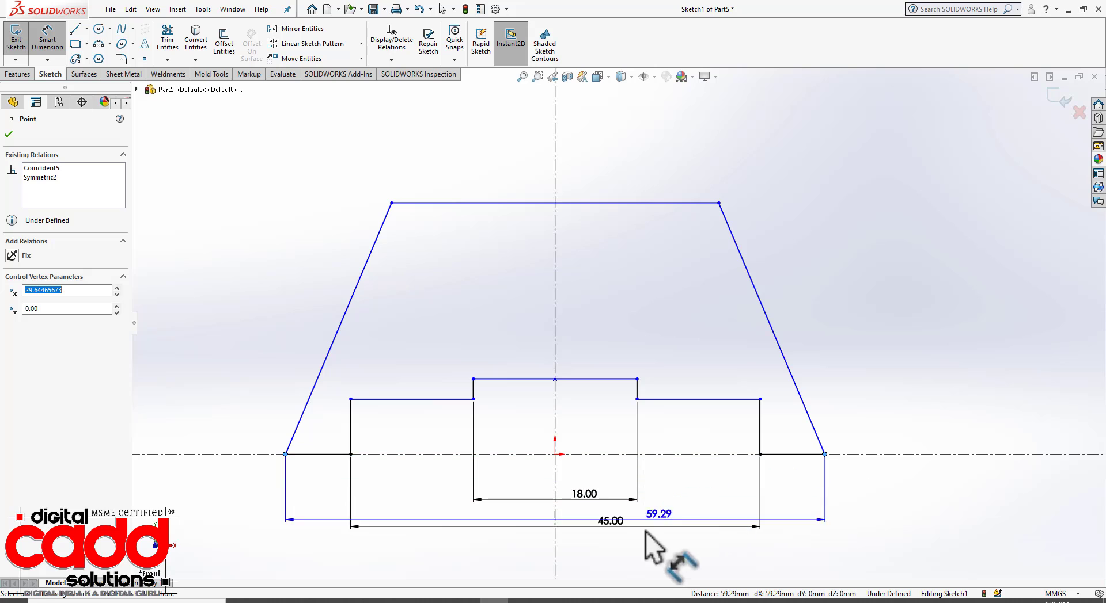
pyautogui.click(631, 567)
pyautogui.write('60')
pyautogui.press('Return')
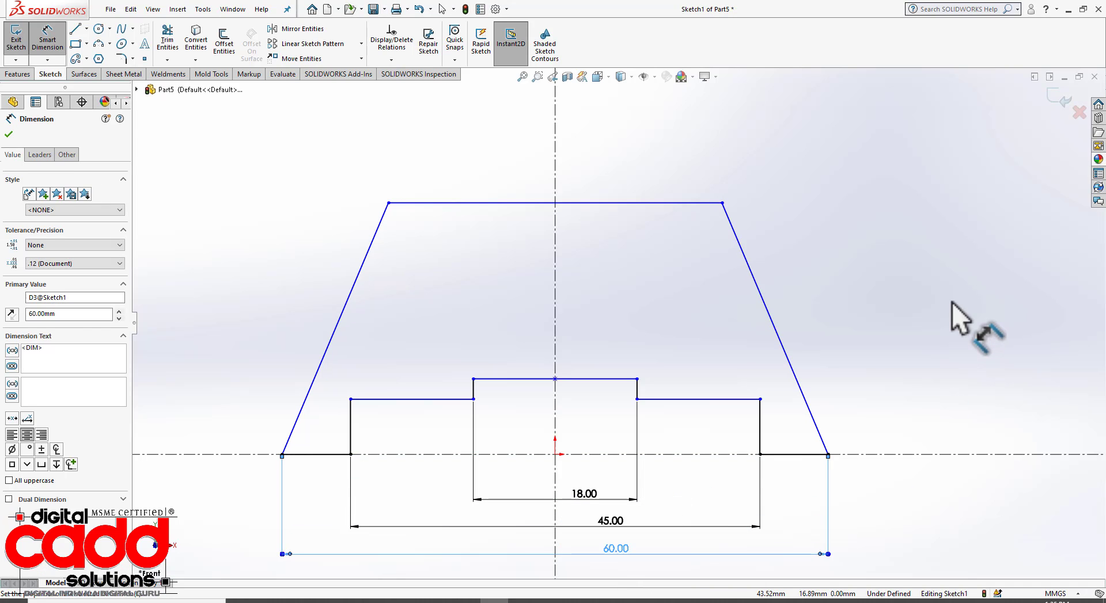
pyautogui.click(951, 308)
# Check the Exercise 2 drawing in the PDF and dimension the lower step's height above the base edge as 2 mm
pyautogui.click(330, 601)
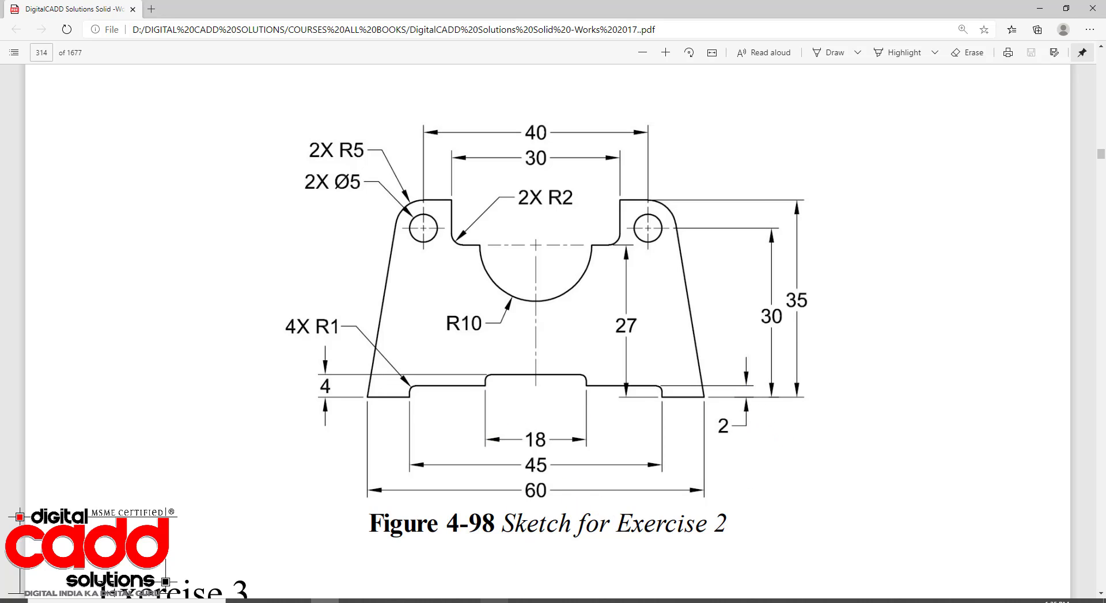
pyautogui.hotkey('alt', 'Tab')
pyautogui.click(783, 454)
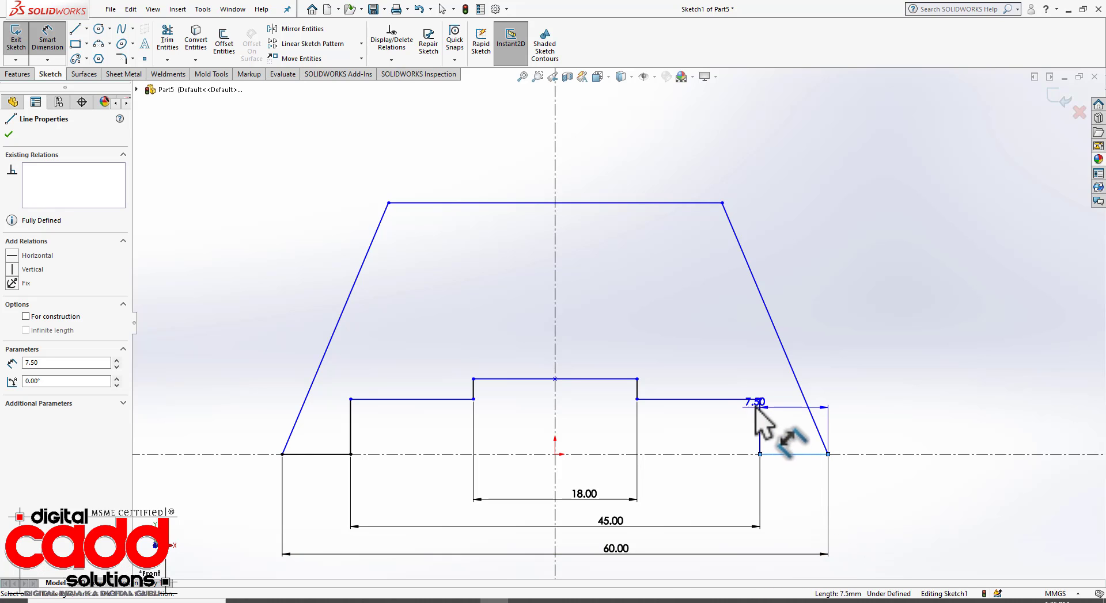
pyautogui.click(754, 400)
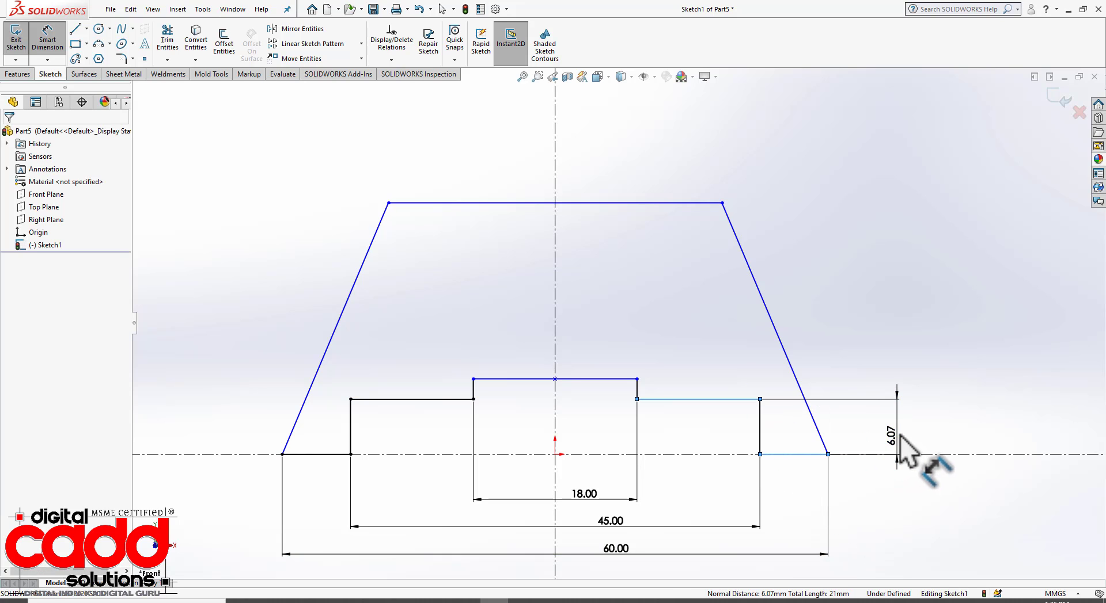
pyautogui.click(901, 445)
pyautogui.write('2')
pyautogui.press('Return')
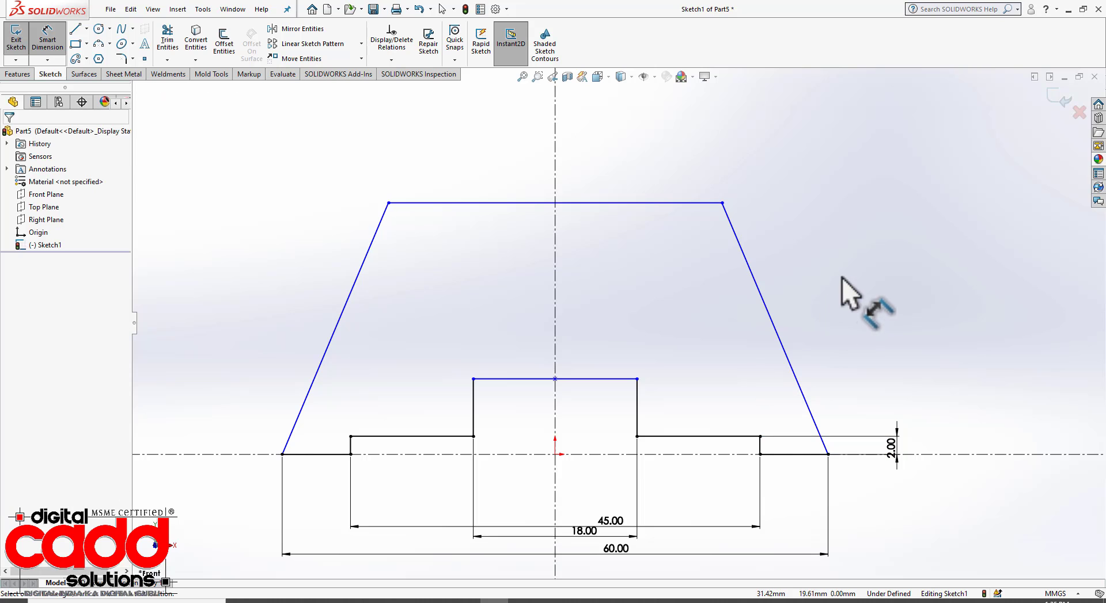
# Dimension the height of the inner step's horizontal edge above the base as 4 mm
pyautogui.click(615, 379)
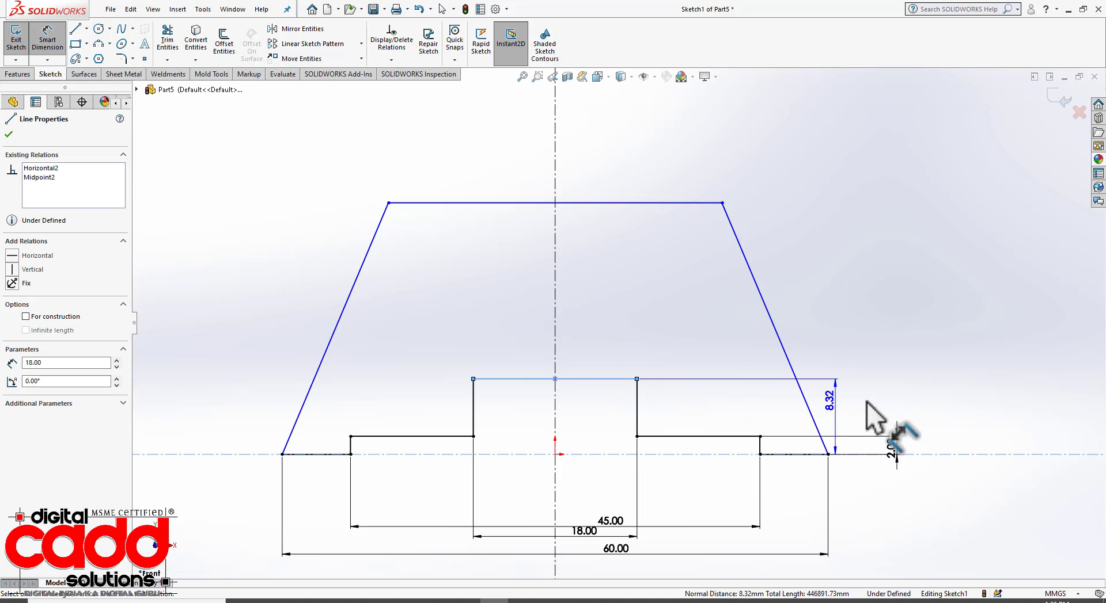
pyautogui.click(928, 428)
pyautogui.write('8')
pyautogui.press('Return')
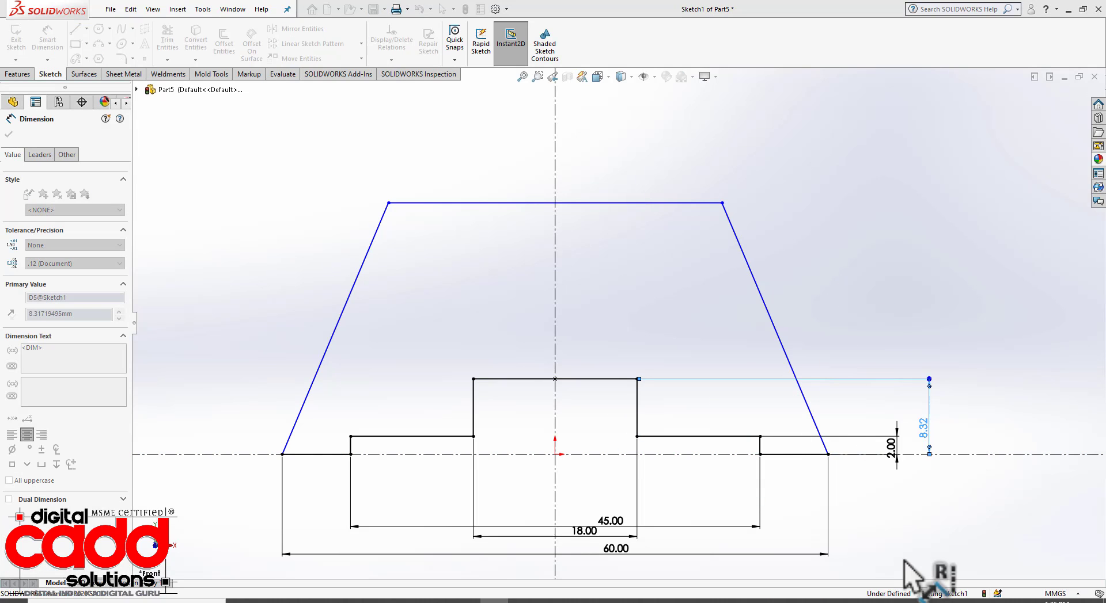
pyautogui.click(843, 321)
pyautogui.scroll(2, 886, 337)
pyautogui.scroll(-1, 824, 312)
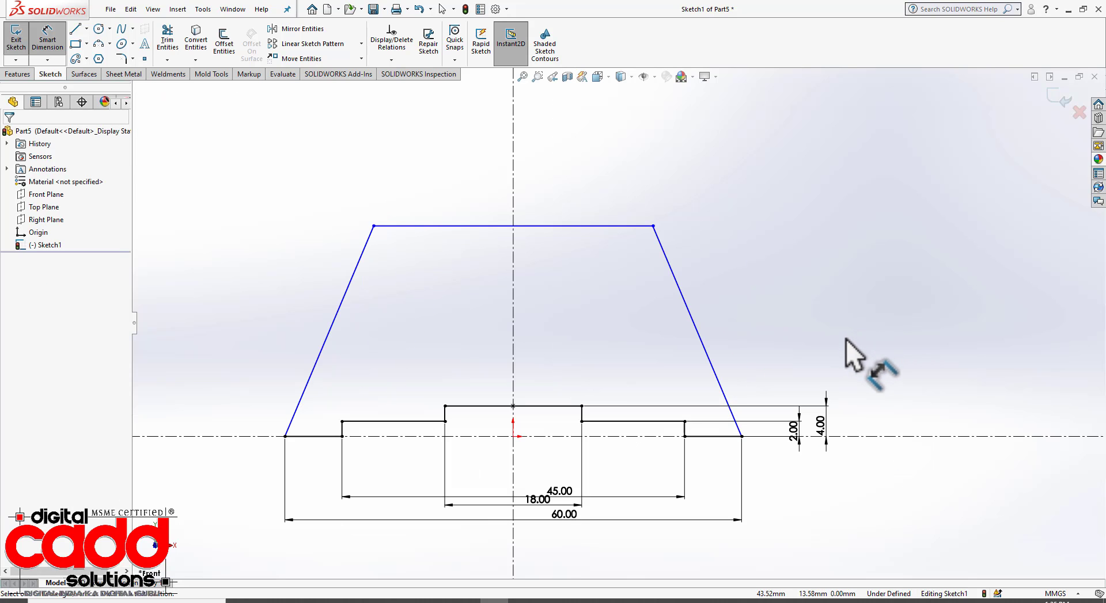
# Consult the PDF drawing, then round both upper corners of the profile with 5 mm sketch fillets
pyautogui.click(325, 602)
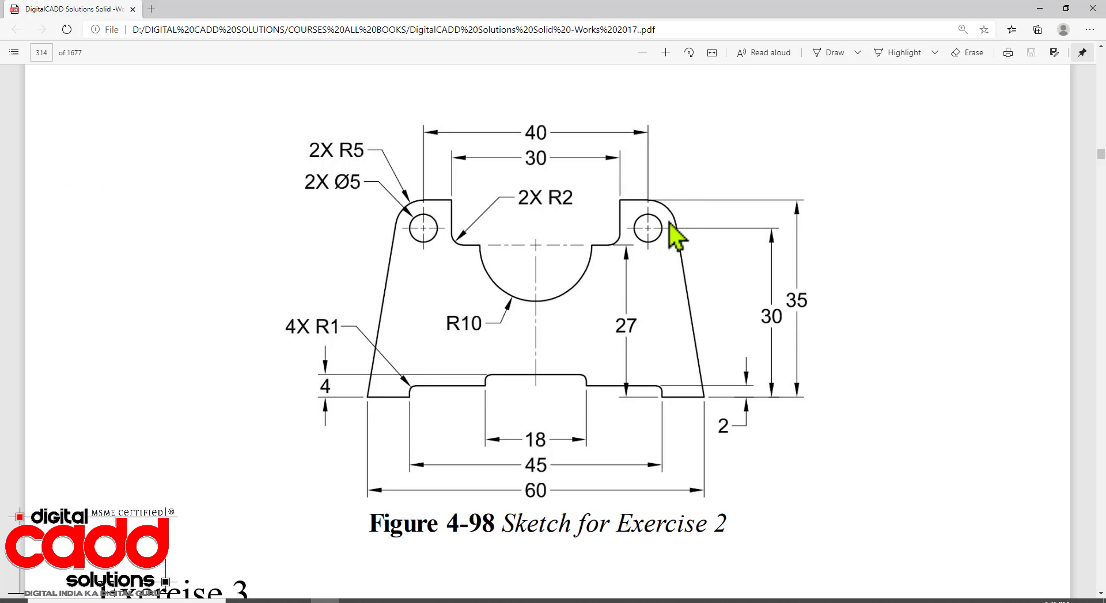
pyautogui.click(494, 601)
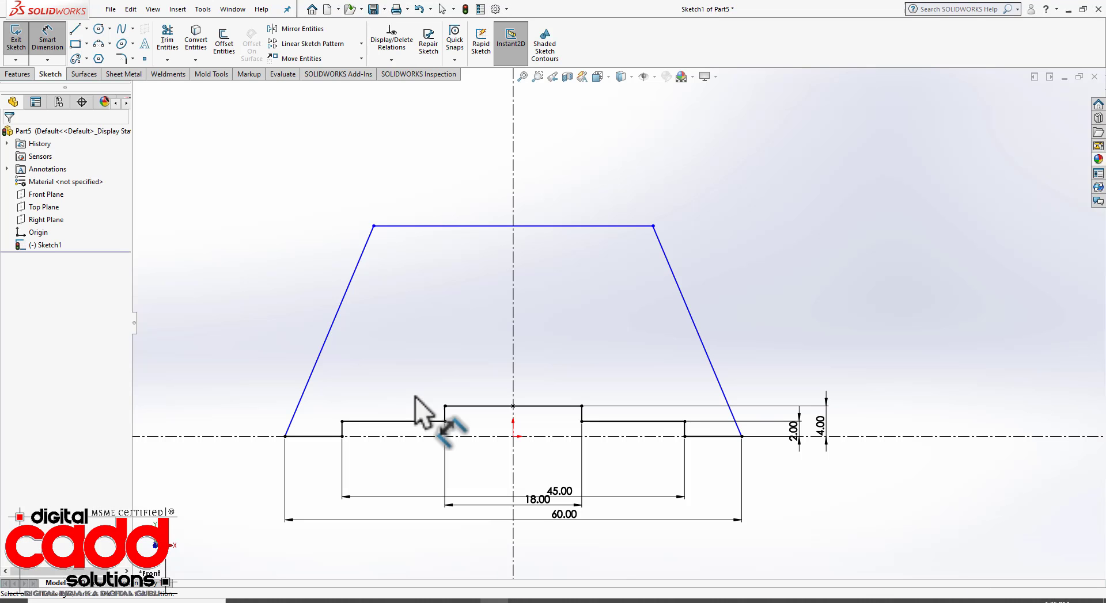
pyautogui.click(122, 58)
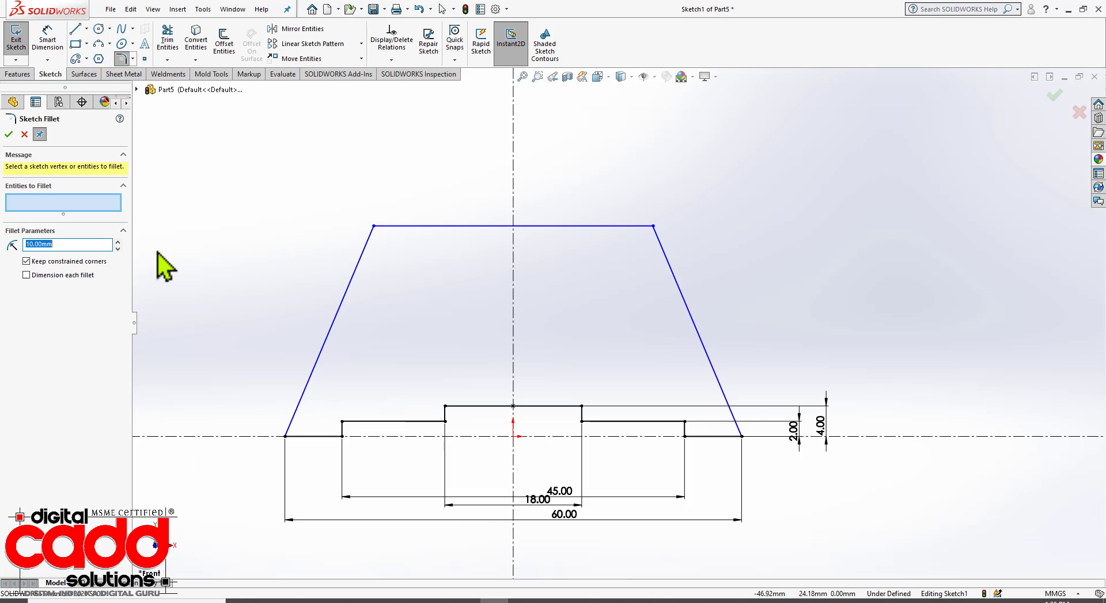
pyautogui.click(373, 226)
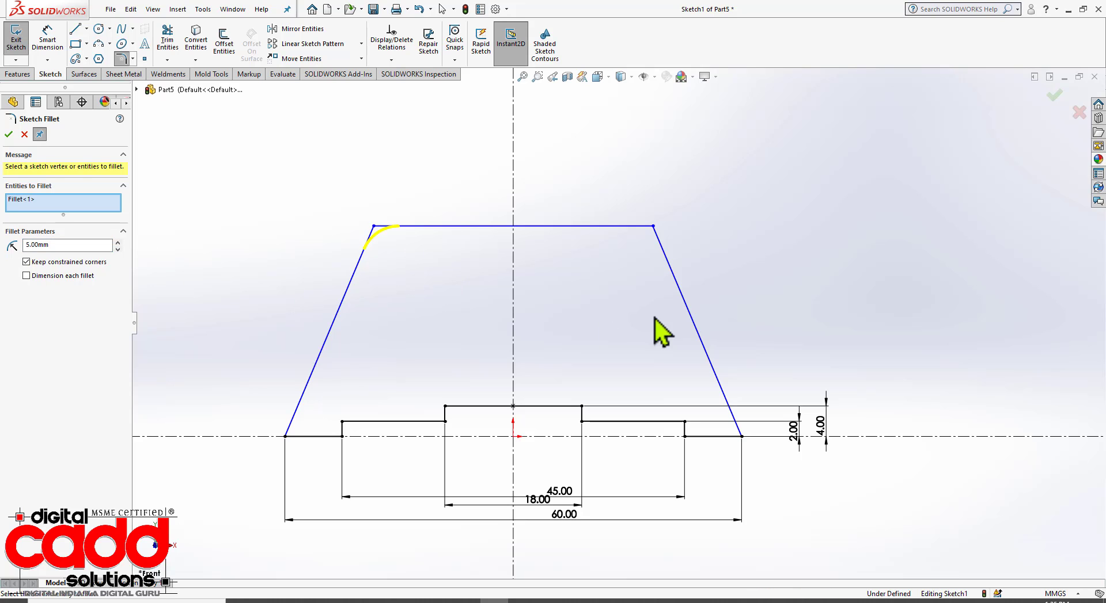
pyautogui.click(653, 226)
pyautogui.click(9, 136)
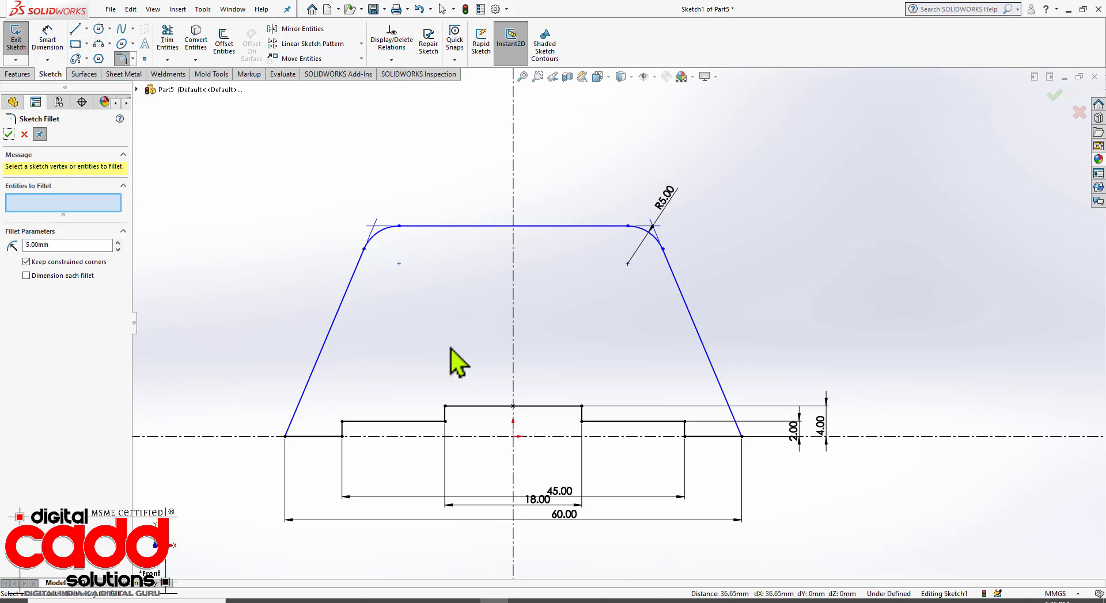
pyautogui.press('Escape')
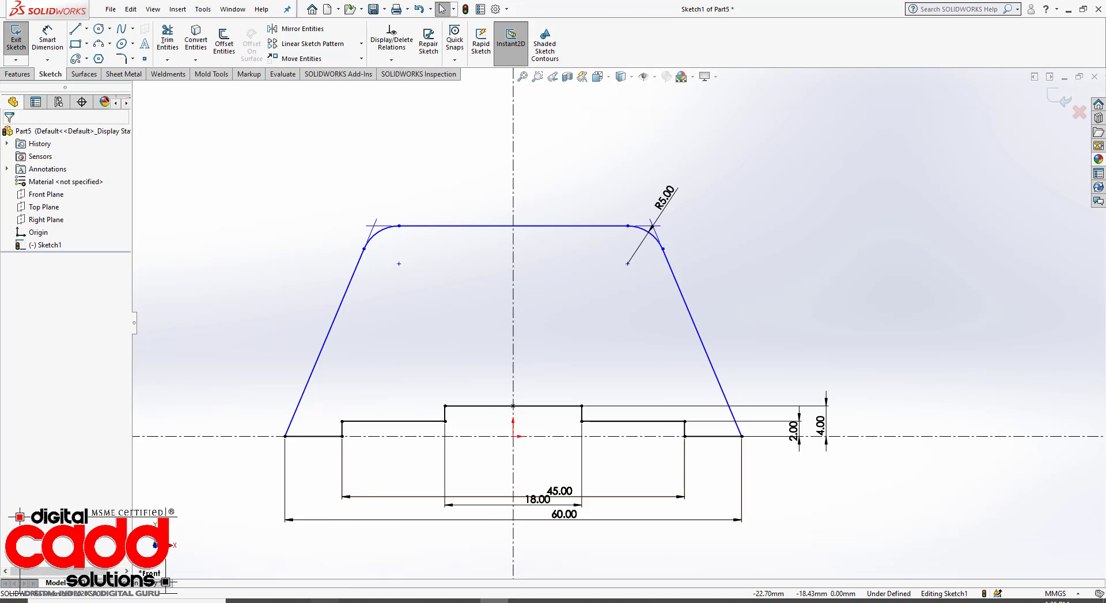
# Following the PDF drawing, sketch a notch about 5 mm deep below the top edge, with a semicircular arc of about 6.5 mm radius in its floor
pyautogui.click(328, 602)
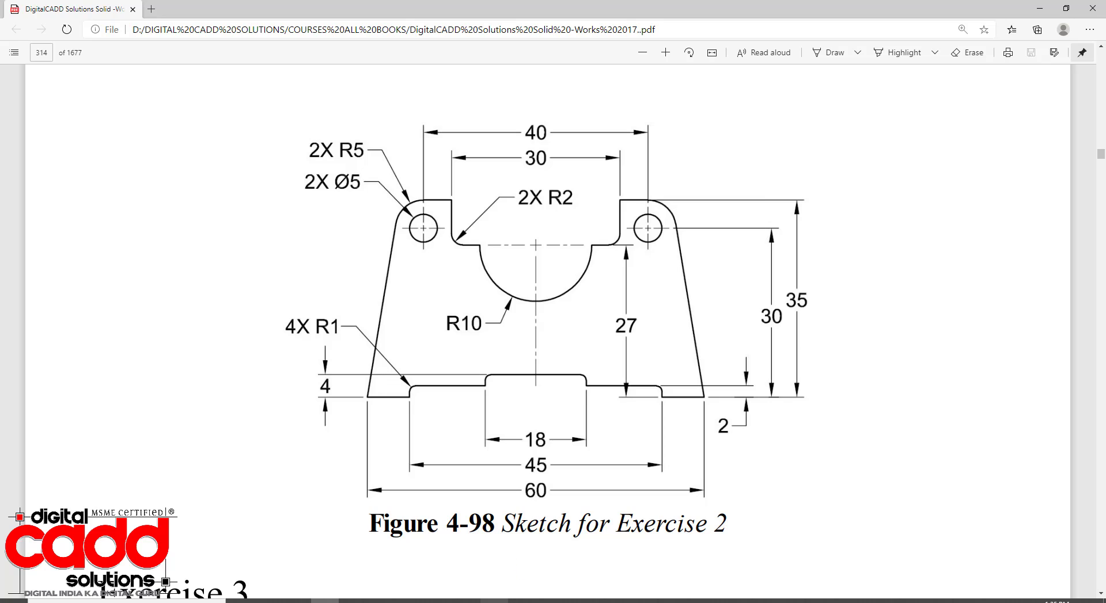
pyautogui.click(493, 601)
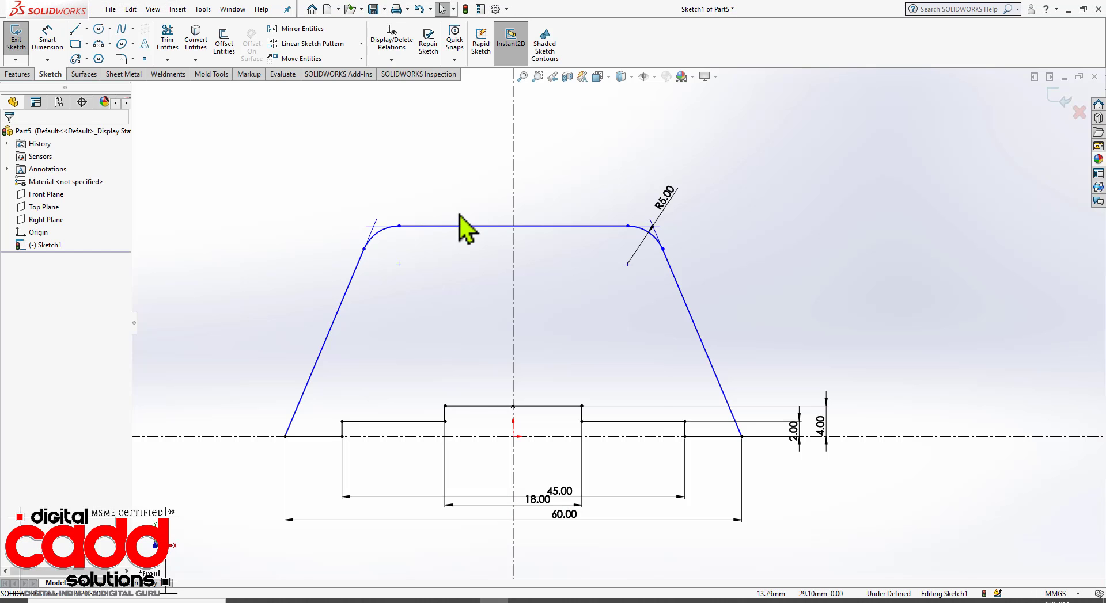
pyautogui.press('l')
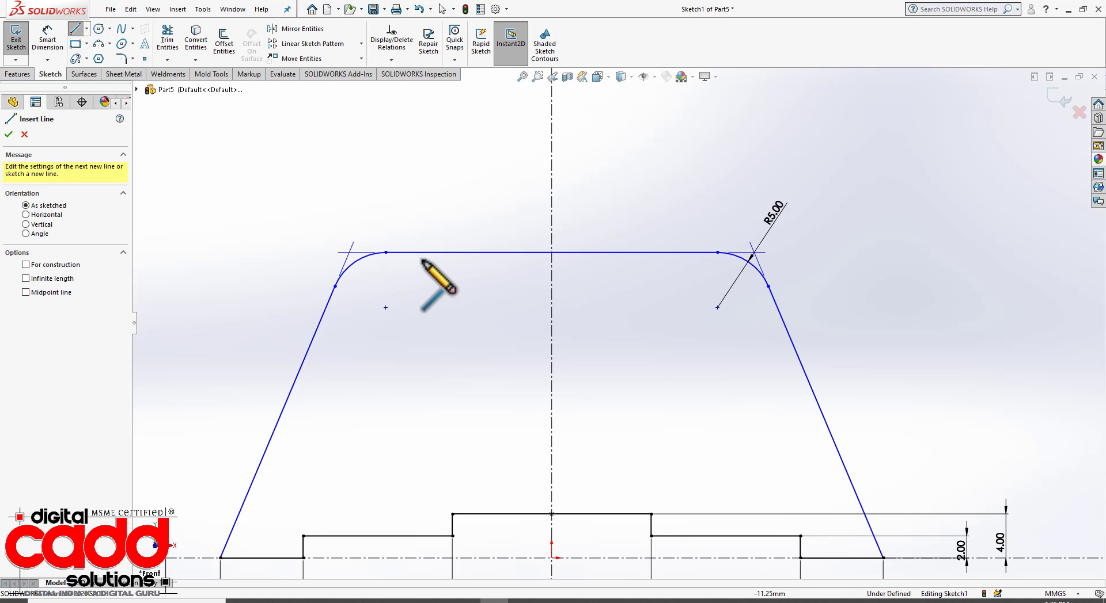
pyautogui.click(419, 252)
pyautogui.click(418, 307)
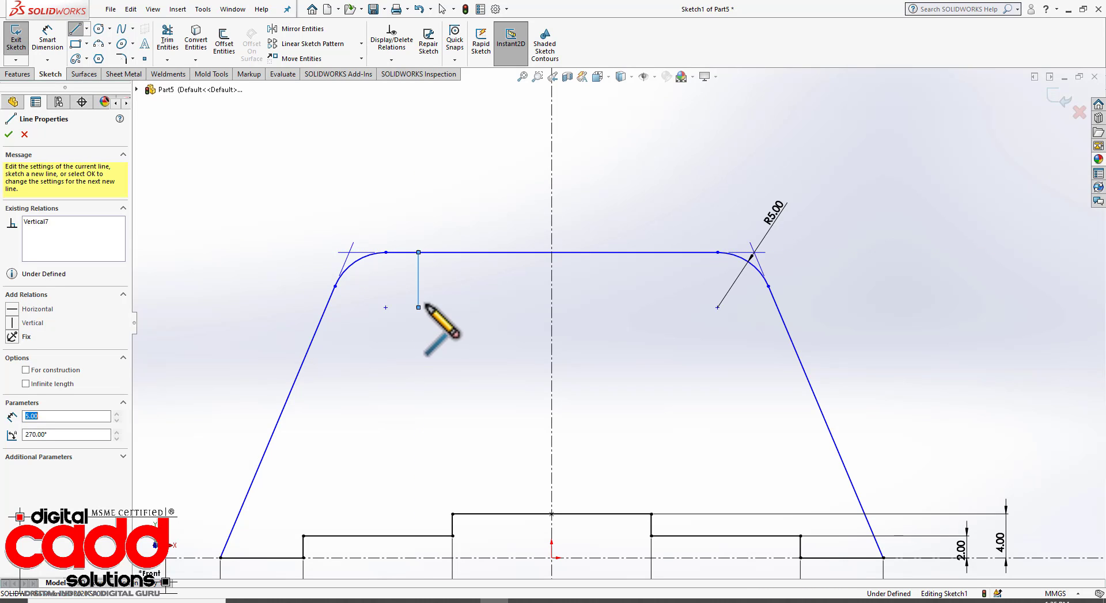
pyautogui.click(492, 308)
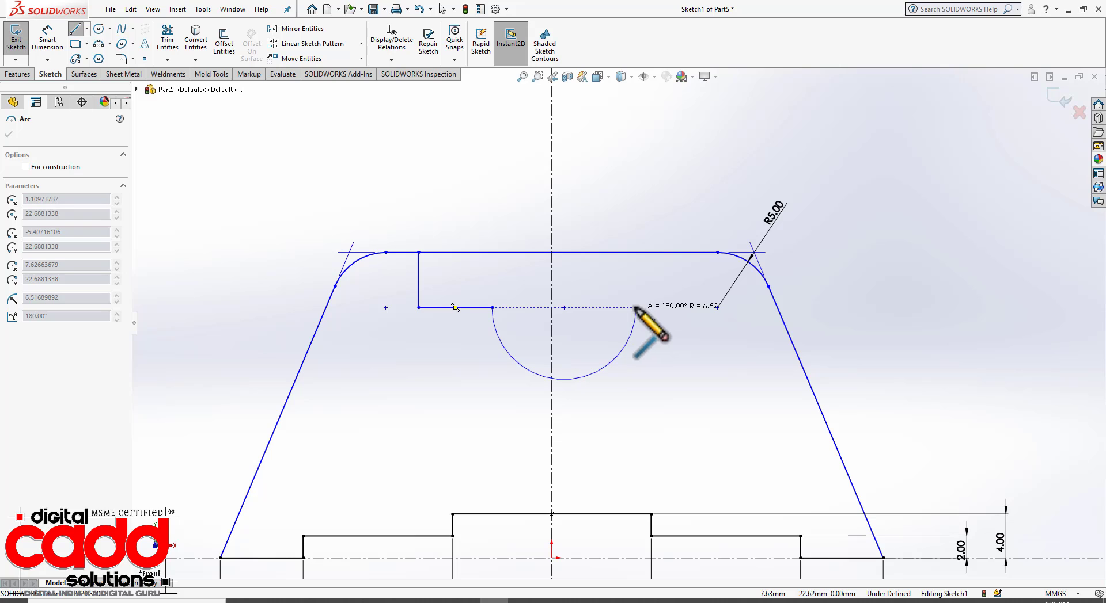
pyautogui.click(636, 307)
pyautogui.click(691, 308)
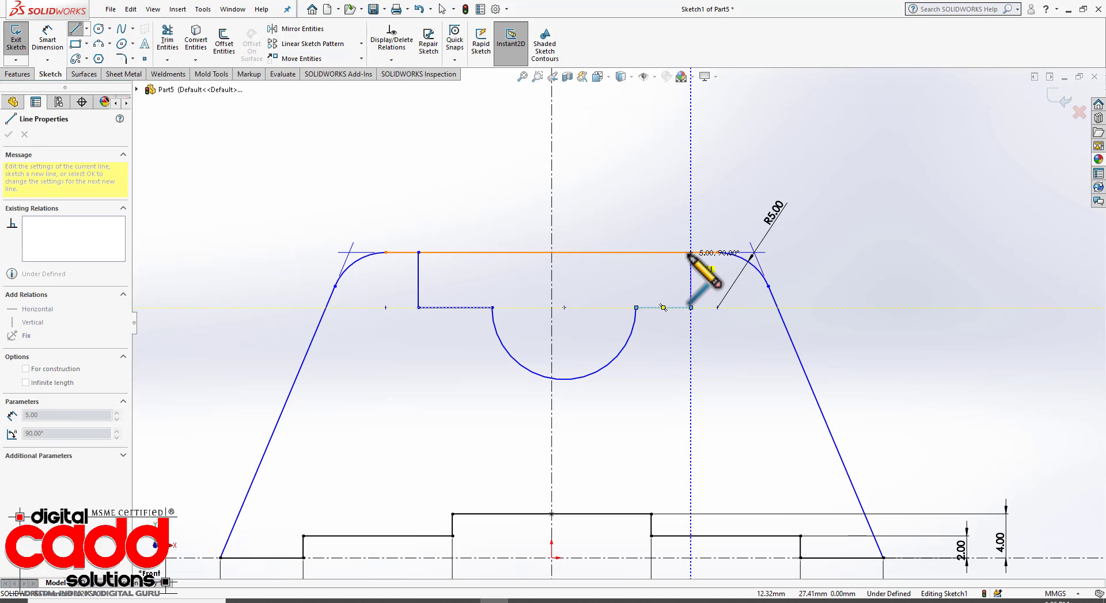
pyautogui.click(691, 253)
pyautogui.press('Escape')
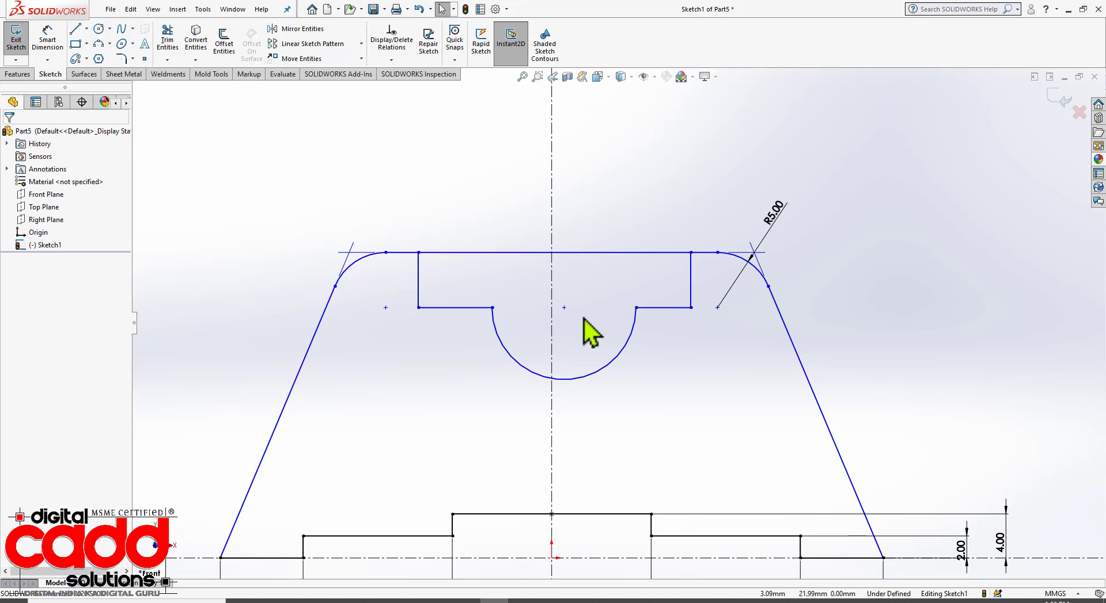
# Make the centre point of the notch's arc coincident with the vertical centreline
pyautogui.click(564, 308)
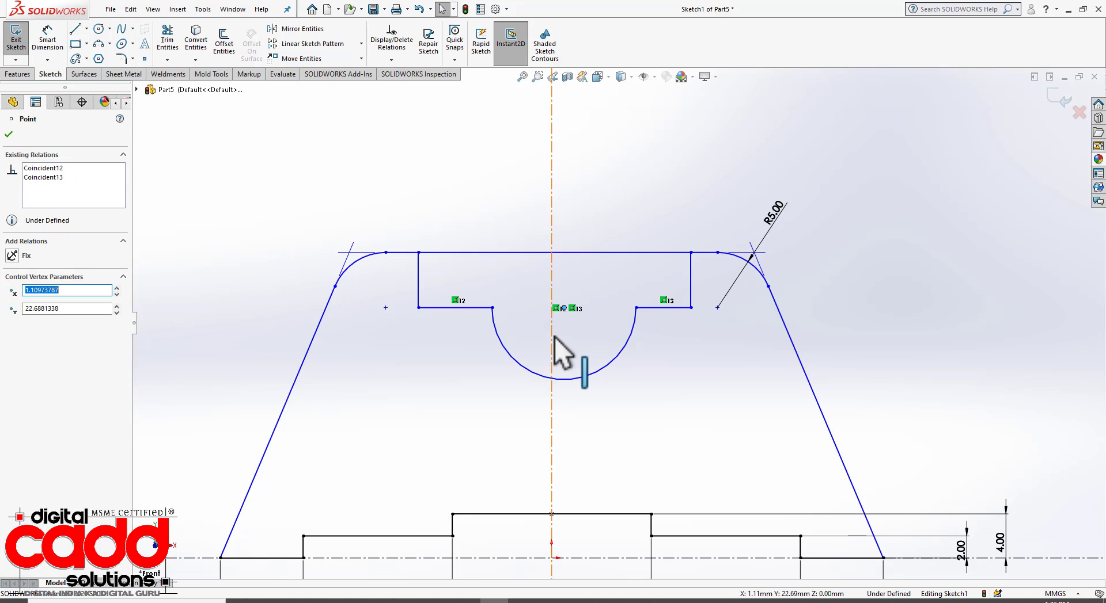
pyautogui.keyDown('ctrl'); pyautogui.click(553, 337); pyautogui.keyUp('ctrl')
pyautogui.click(586, 289)
pyautogui.click(603, 191)
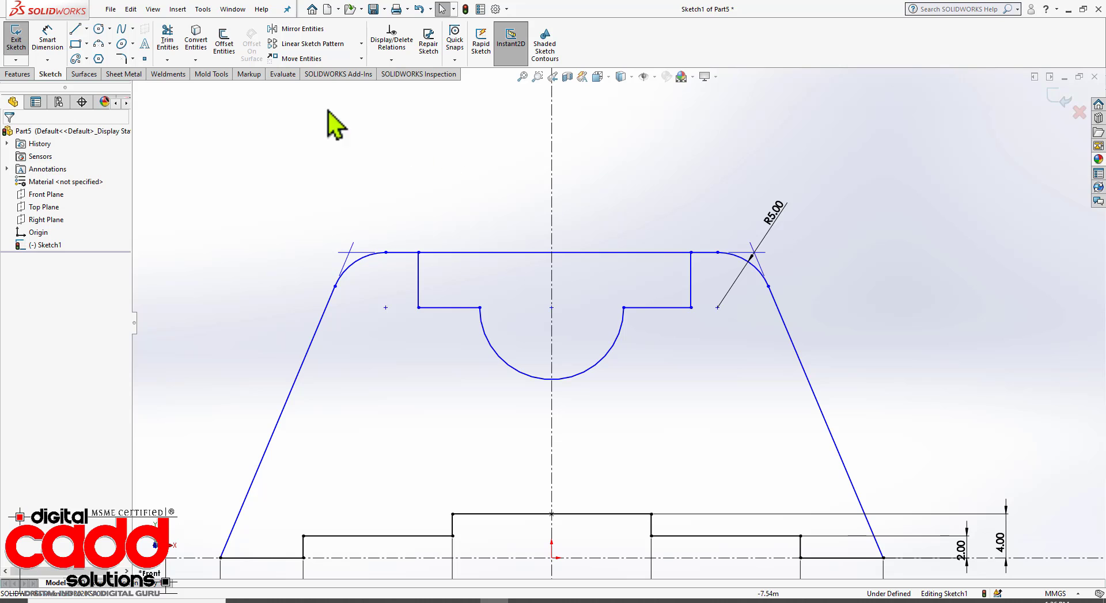
# Following the PDF drawing, dimension the height of the notch's floor above the base as 27 mm
pyautogui.click(47, 39)
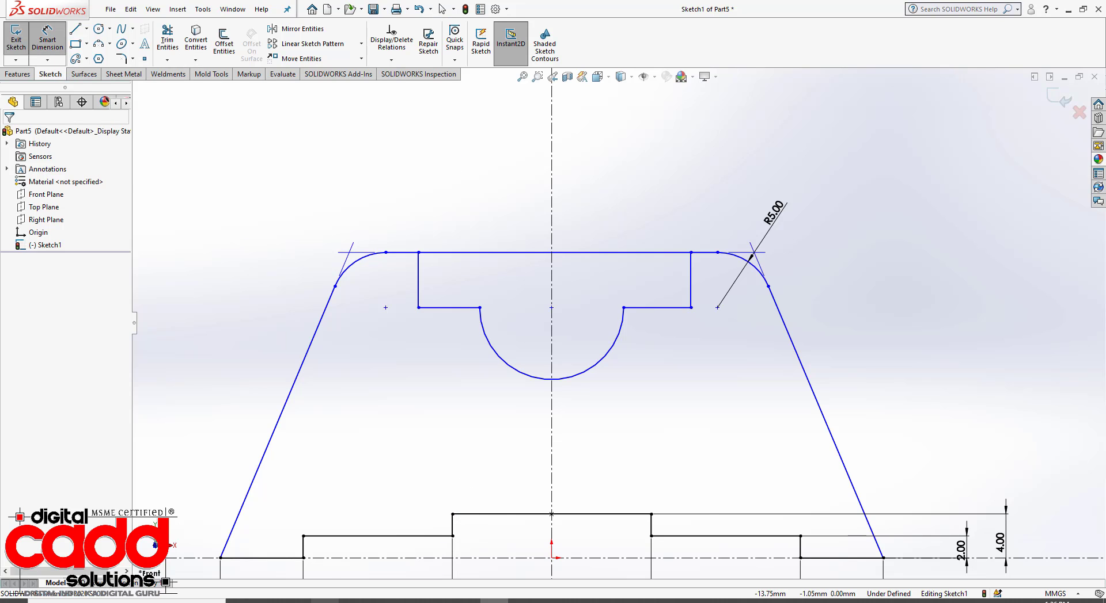
pyautogui.hotkey('alt', 'Tab')
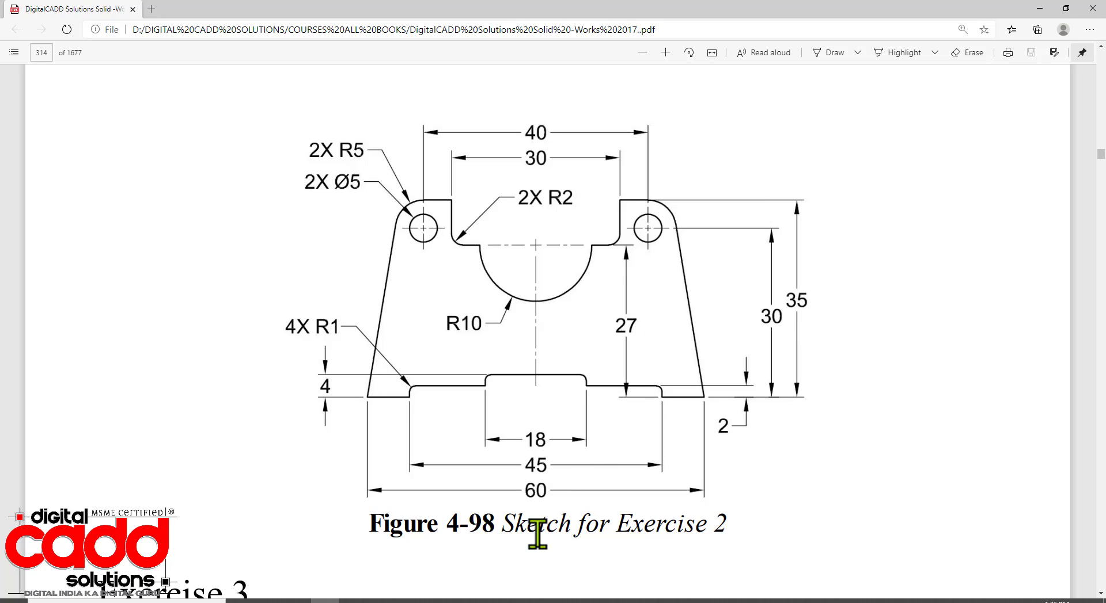
pyautogui.hotkey('alt', 'Tab')
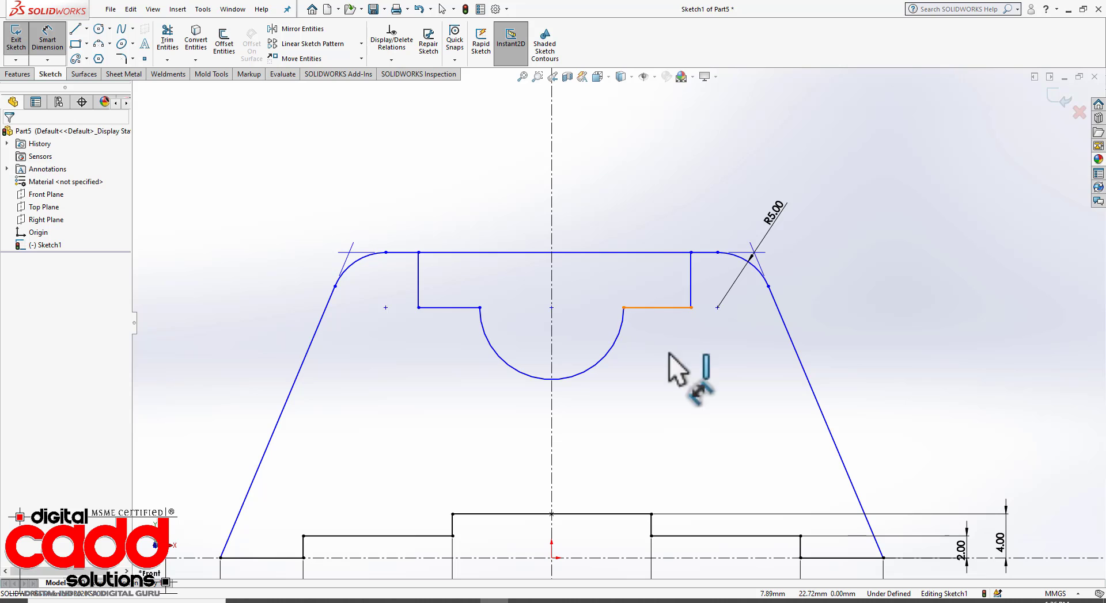
pyautogui.click(662, 308)
pyautogui.click(737, 558)
pyautogui.click(1057, 441)
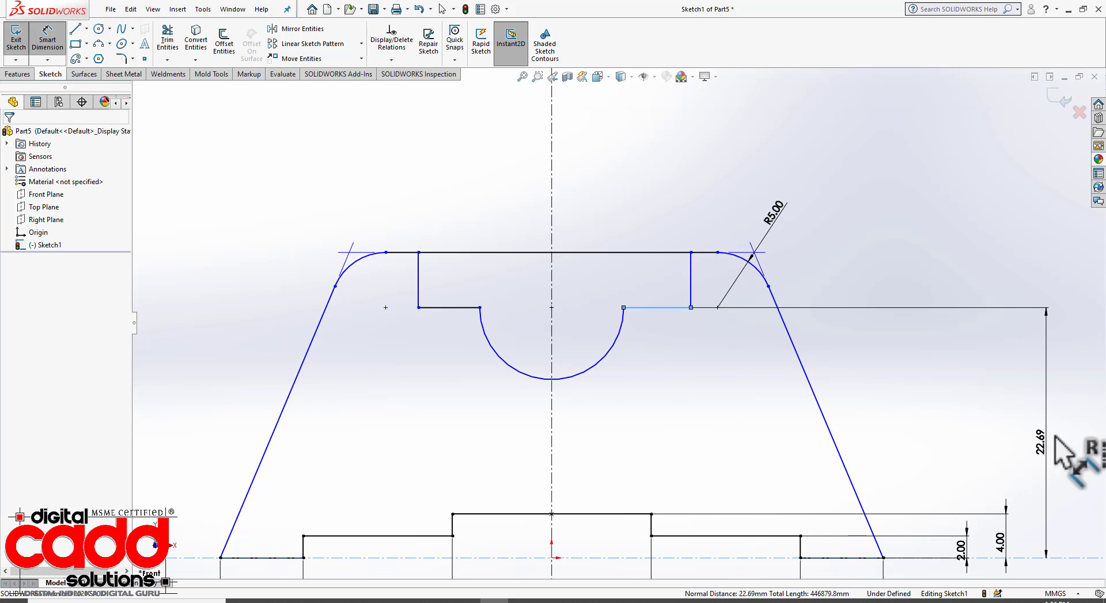
pyautogui.write('27')
pyautogui.press('Return')
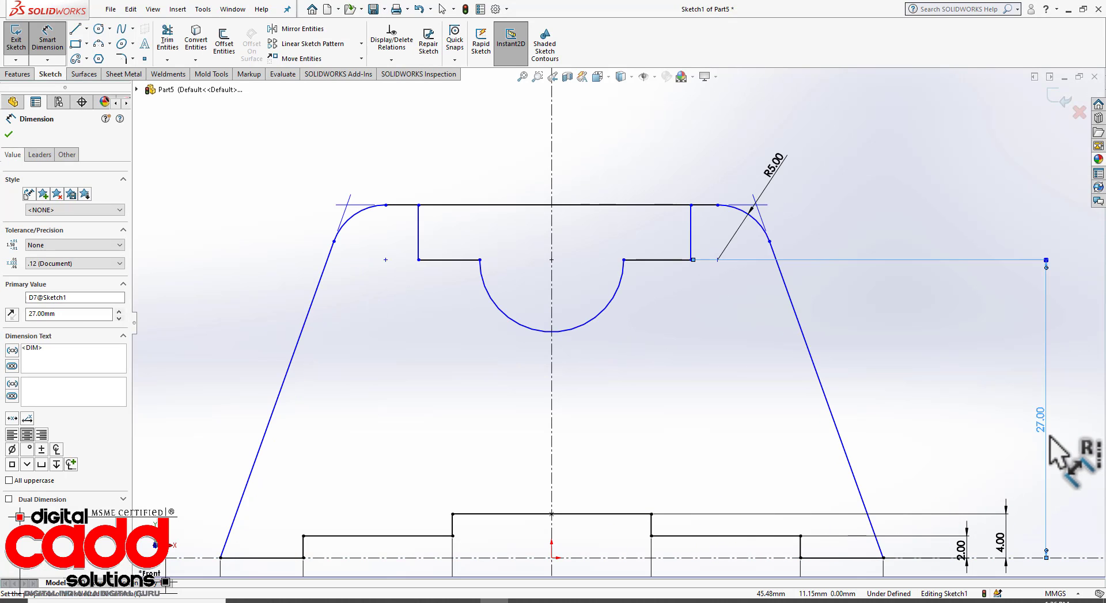
pyautogui.press('Escape')
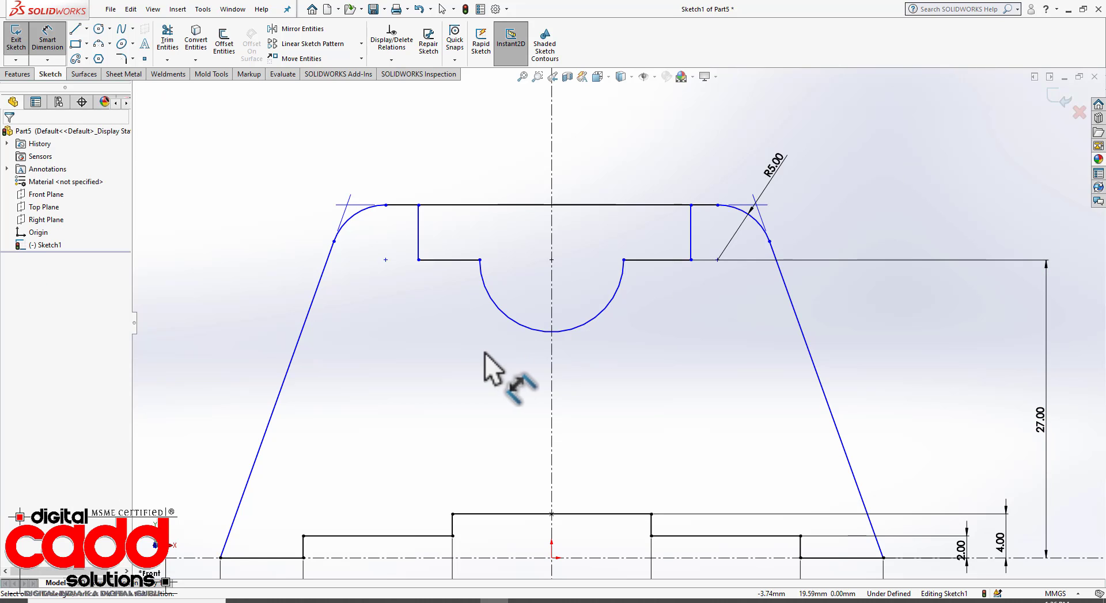
# Dimension the radius of the arc in the notch's floor as 10 mm
pyautogui.click(523, 330)
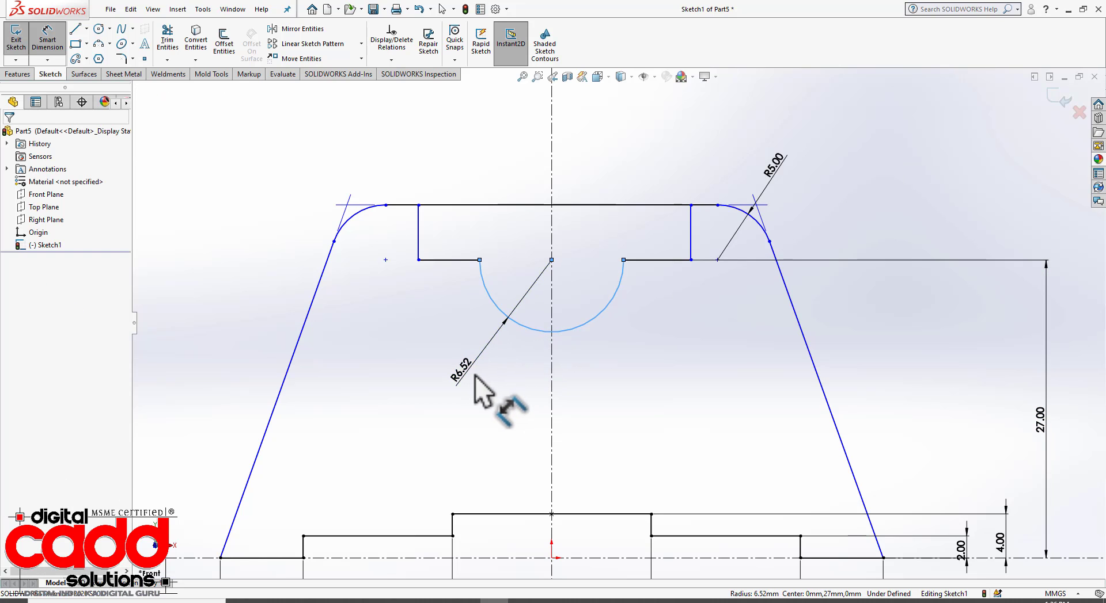
pyautogui.click(480, 393)
pyautogui.write('10')
pyautogui.press('Return')
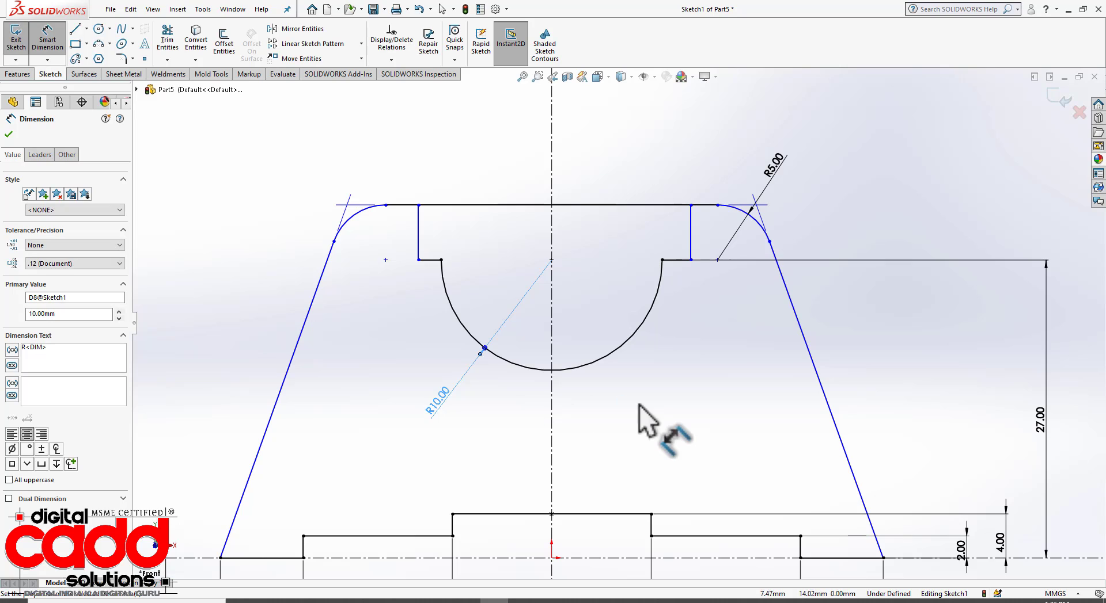
pyautogui.press('Escape')
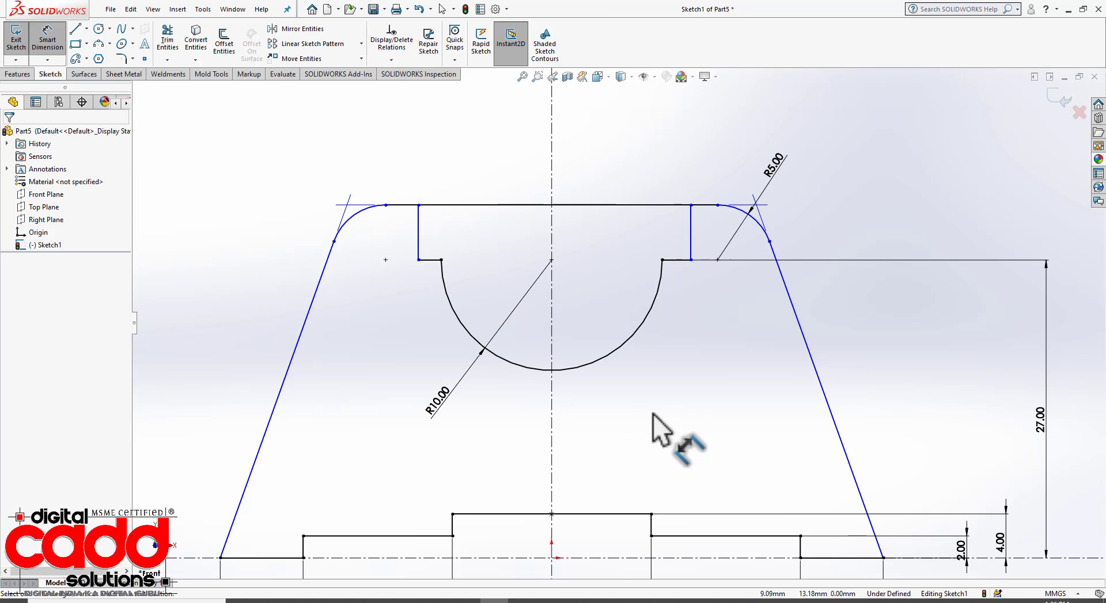
# Consult the PDF drawing, try to dimension the top edge's height above the base, and undo it together with the arc's radius value
pyautogui.click(325, 601)
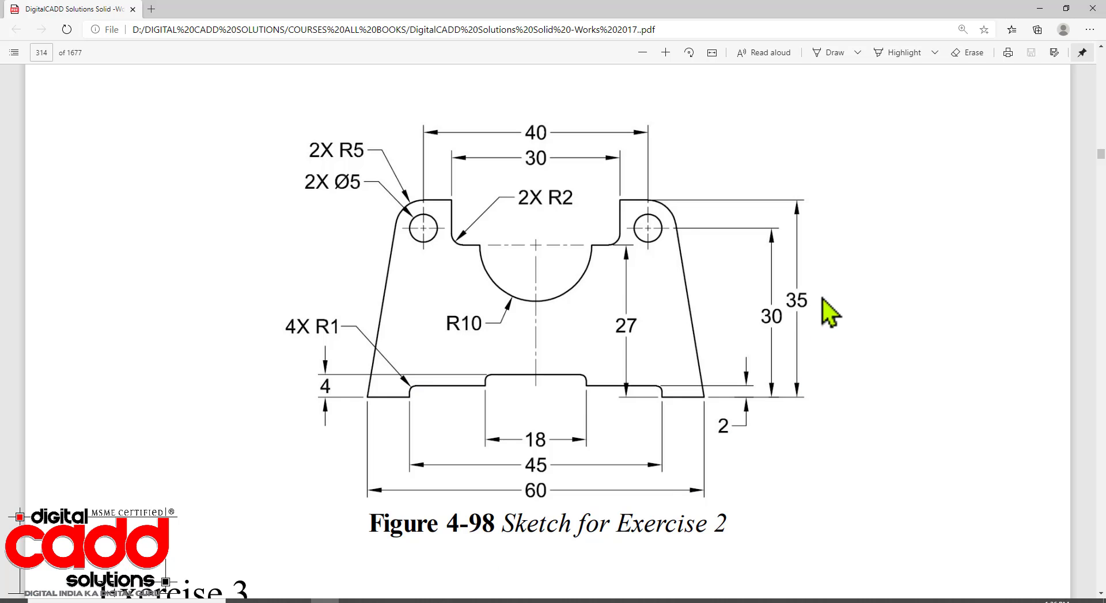
pyautogui.click(494, 601)
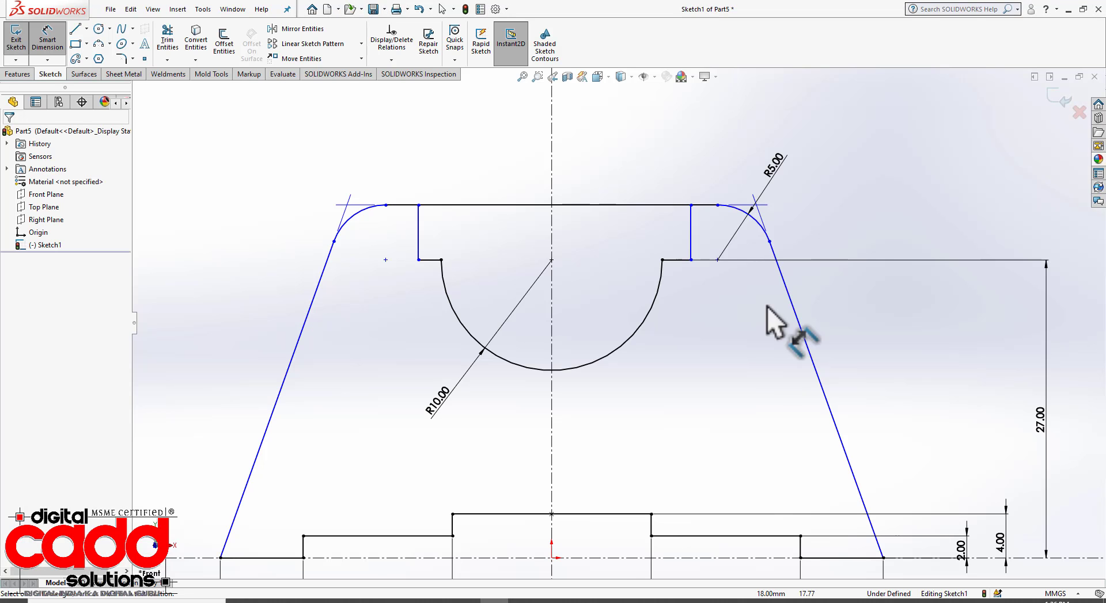
pyautogui.click(708, 206)
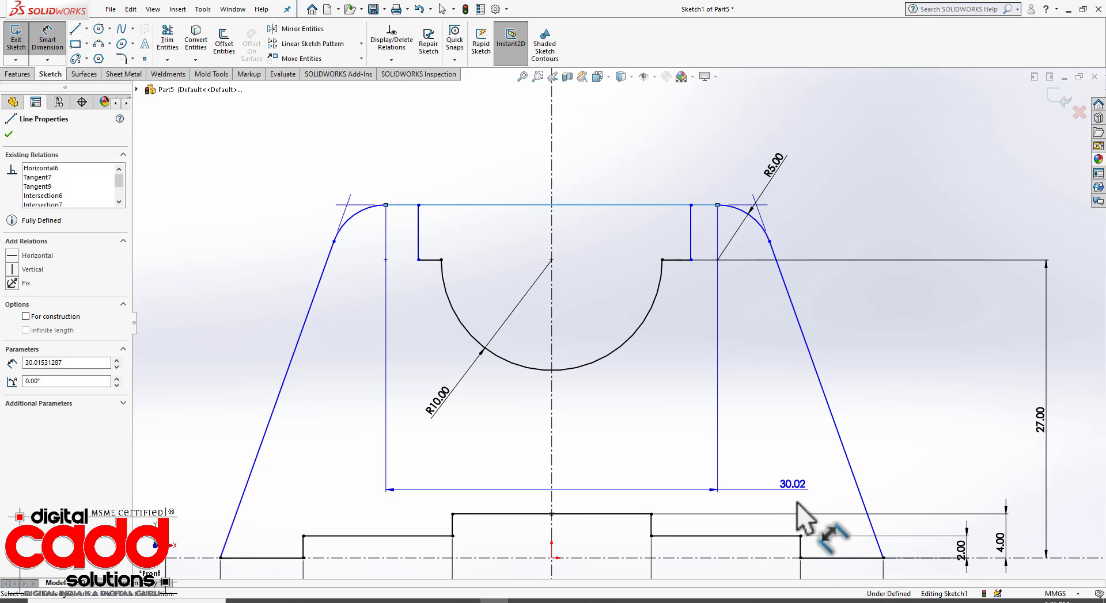
pyautogui.click(827, 558)
pyautogui.click(1070, 417)
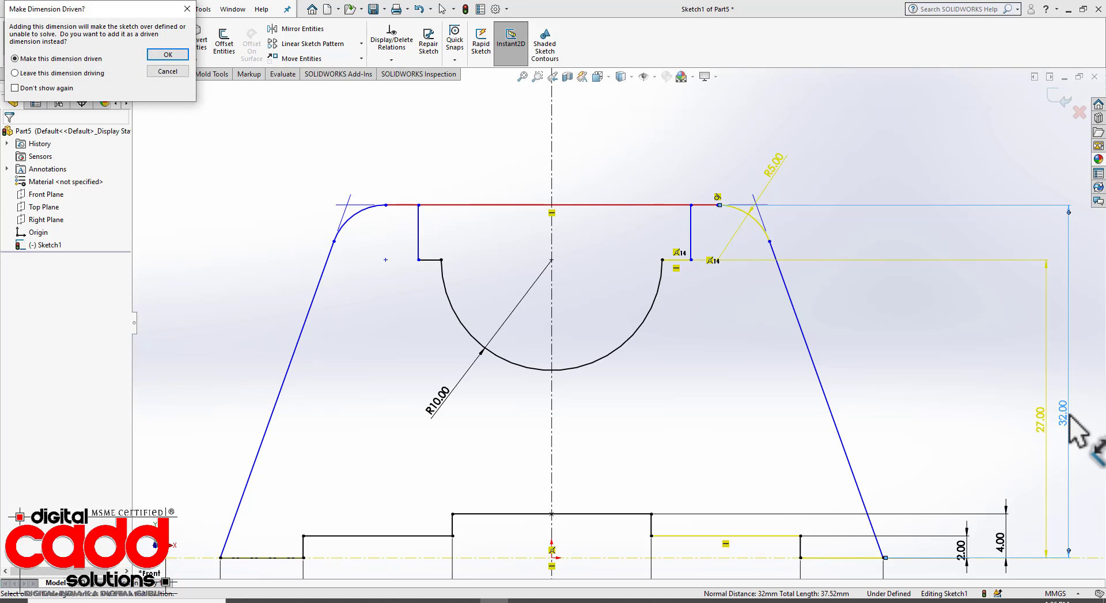
pyautogui.press('Return')
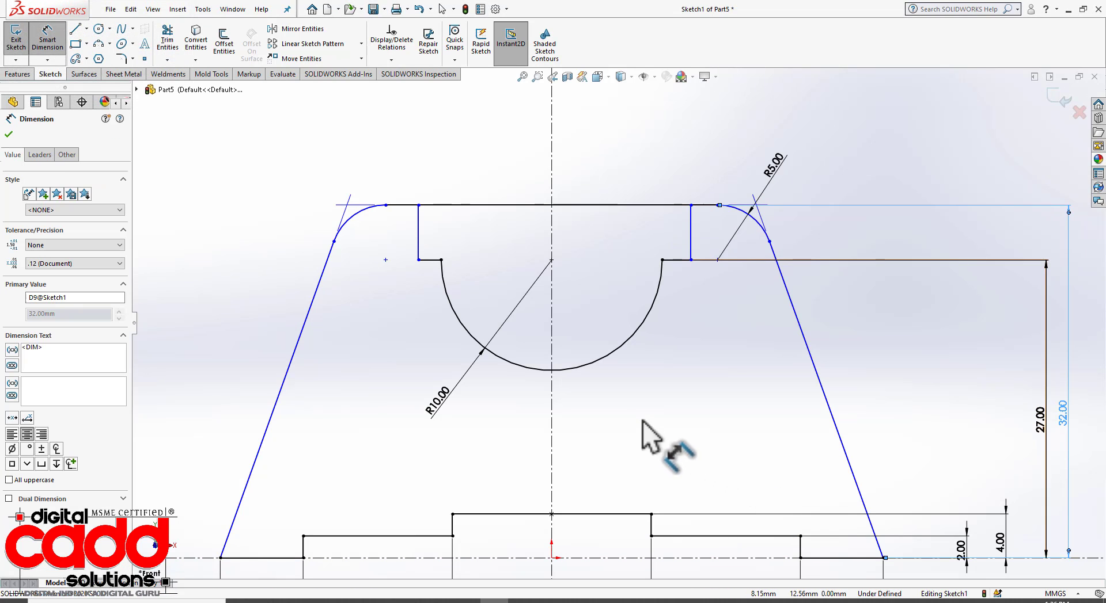
pyautogui.press('Escape')
pyautogui.hotkey('ctrl', 'z')
pyautogui.hotkey('ctrl', 'z')
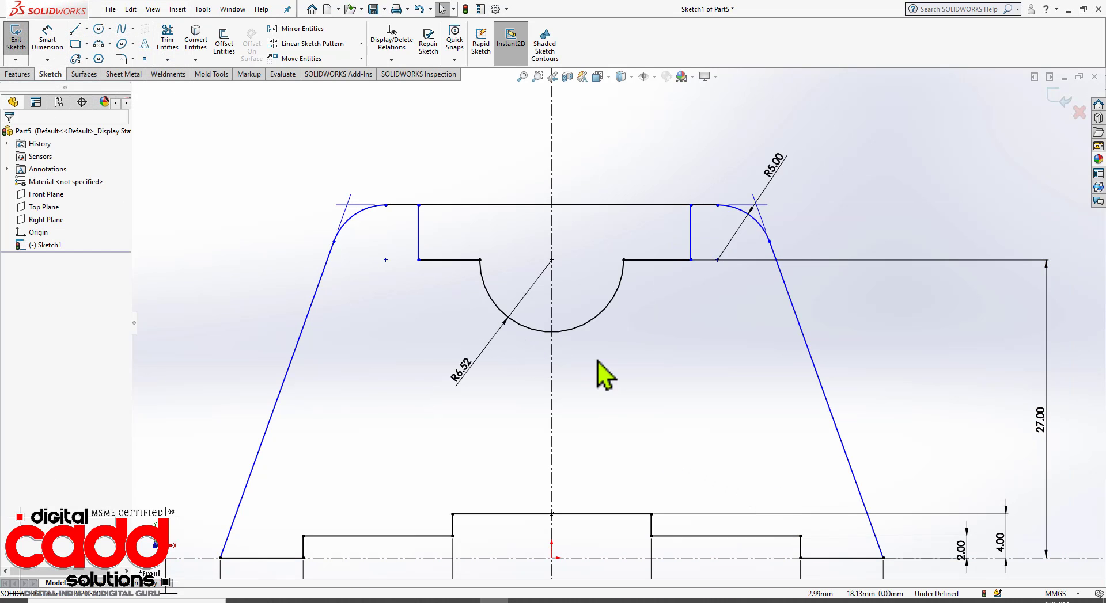
# Trim away the part of the top edge that spans the notch between its two side walls
pyautogui.scroll(3, 602, 344)
pyautogui.scroll(-2, 646, 378)
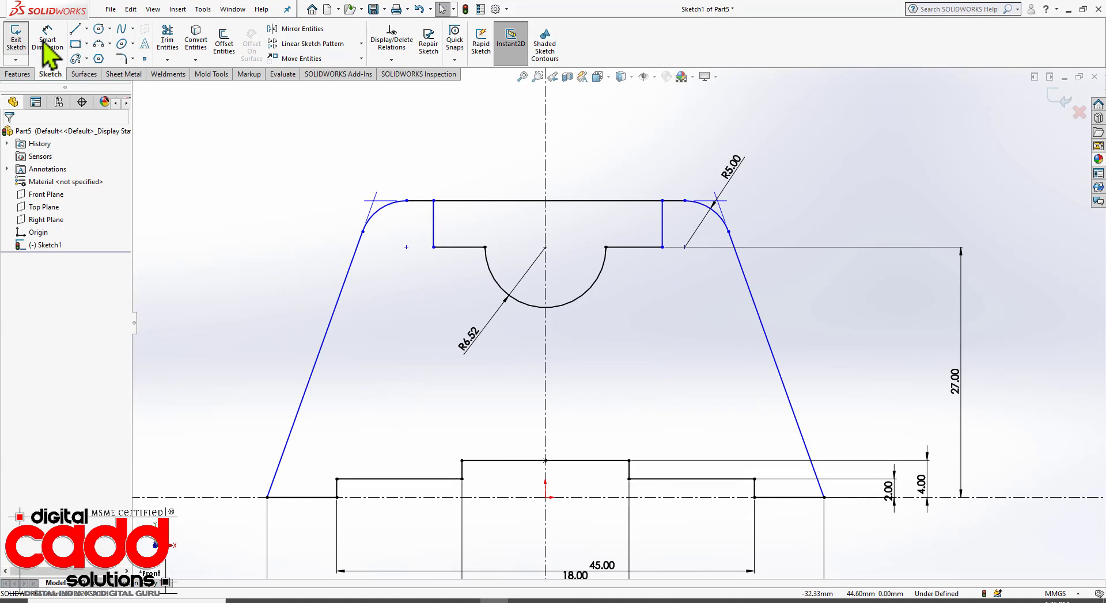
pyautogui.click(174, 41)
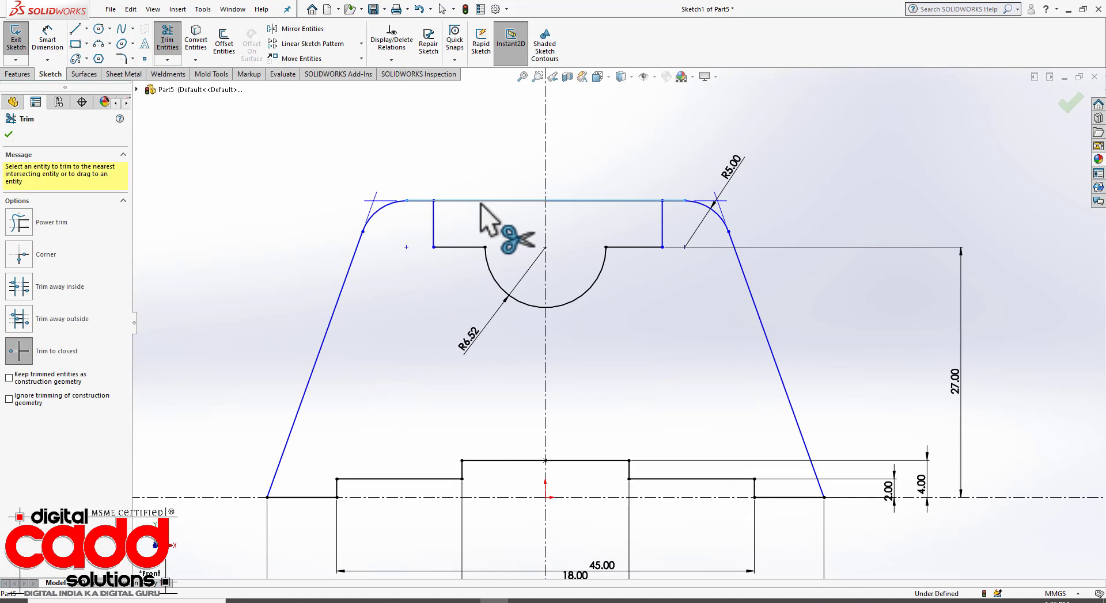
pyautogui.click(476, 202)
pyautogui.click(584, 200)
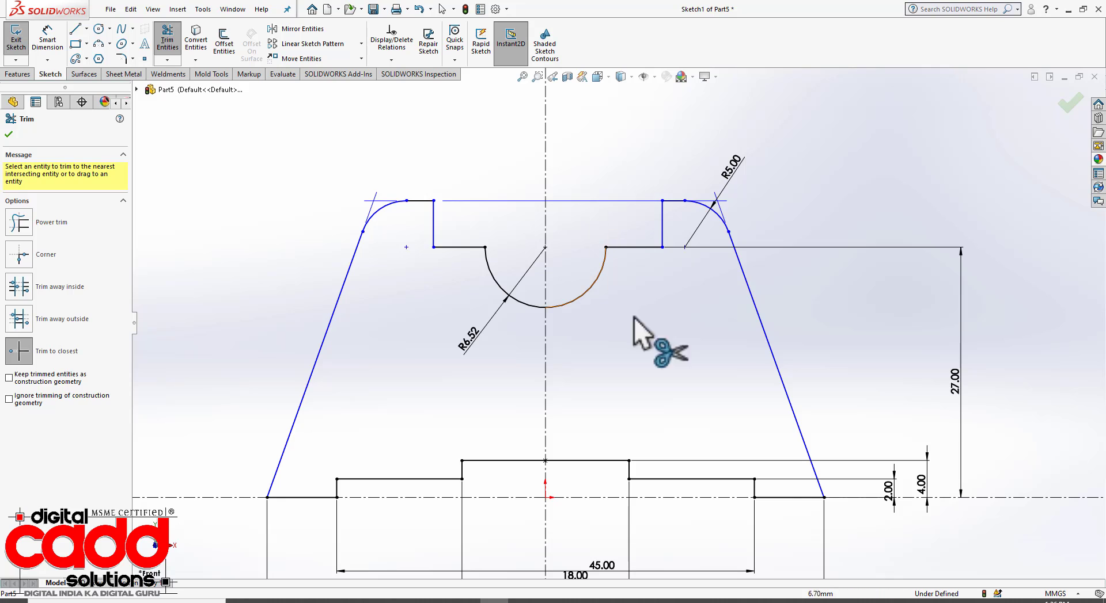
pyautogui.press('Escape')
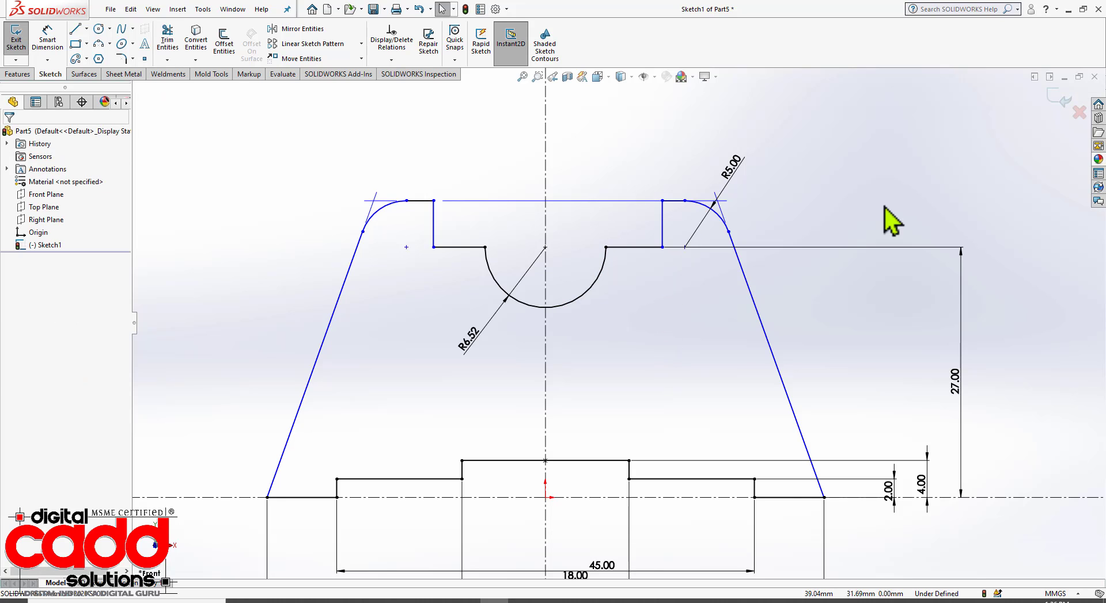
# Try to dimension the overall height from the right corner fillet's upper endpoint to the base edge
pyautogui.scroll(1, 570, 340)
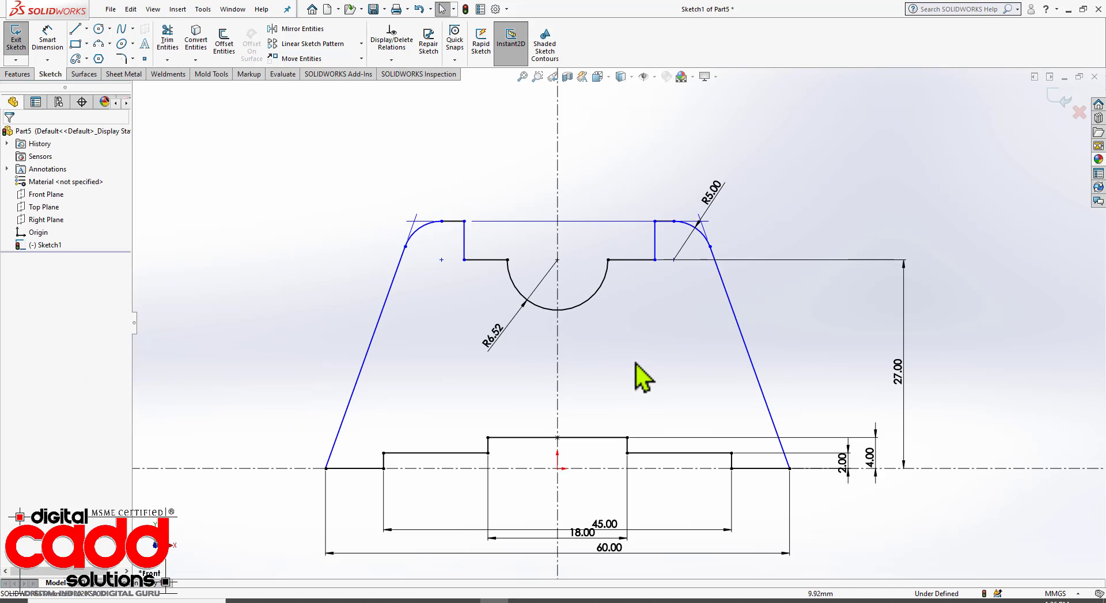
pyautogui.scroll(-1, 635, 365)
pyautogui.click(40, 37)
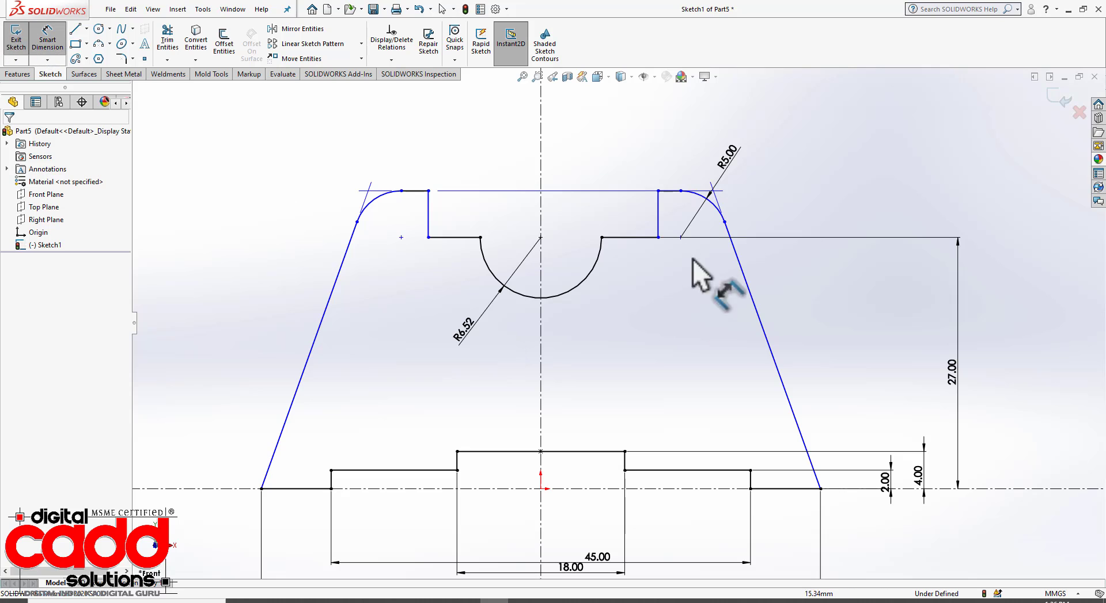
pyautogui.click(681, 190)
pyautogui.click(758, 490)
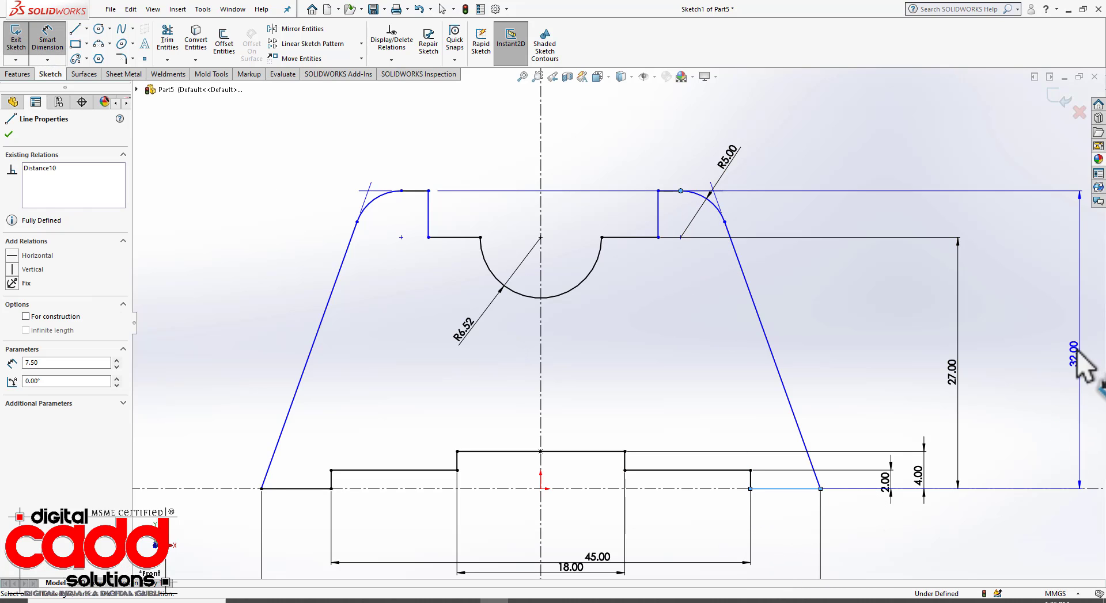
pyautogui.click(1024, 345)
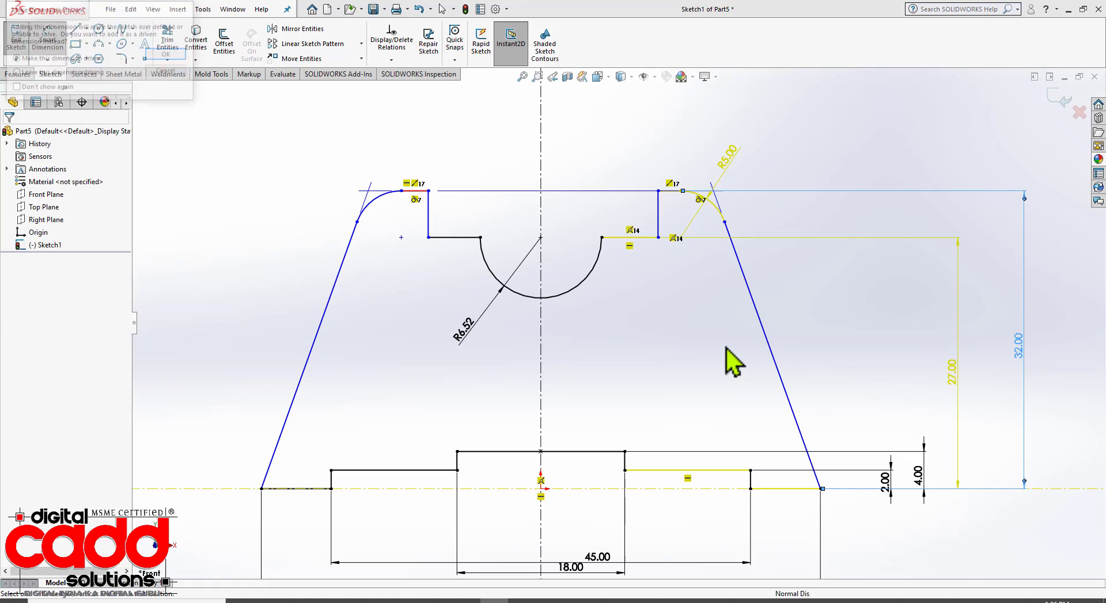
pyautogui.press('Escape')
pyautogui.press('Escape')
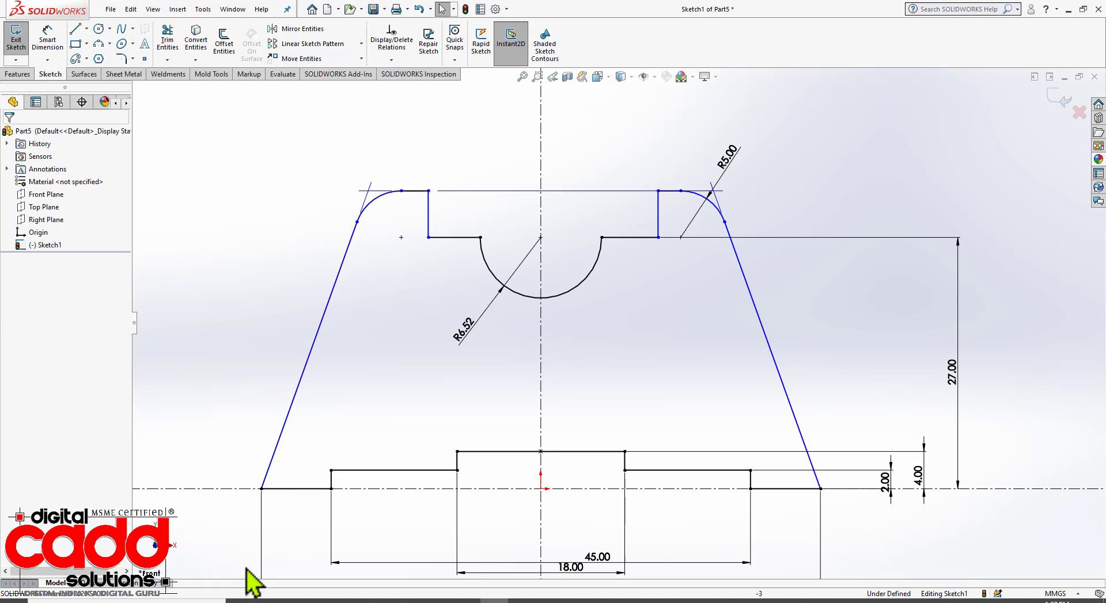
# Following the PDF drawing, dimension the notch's width between its two vertical side walls as 30 mm
pyautogui.hotkey('alt', 'Tab')
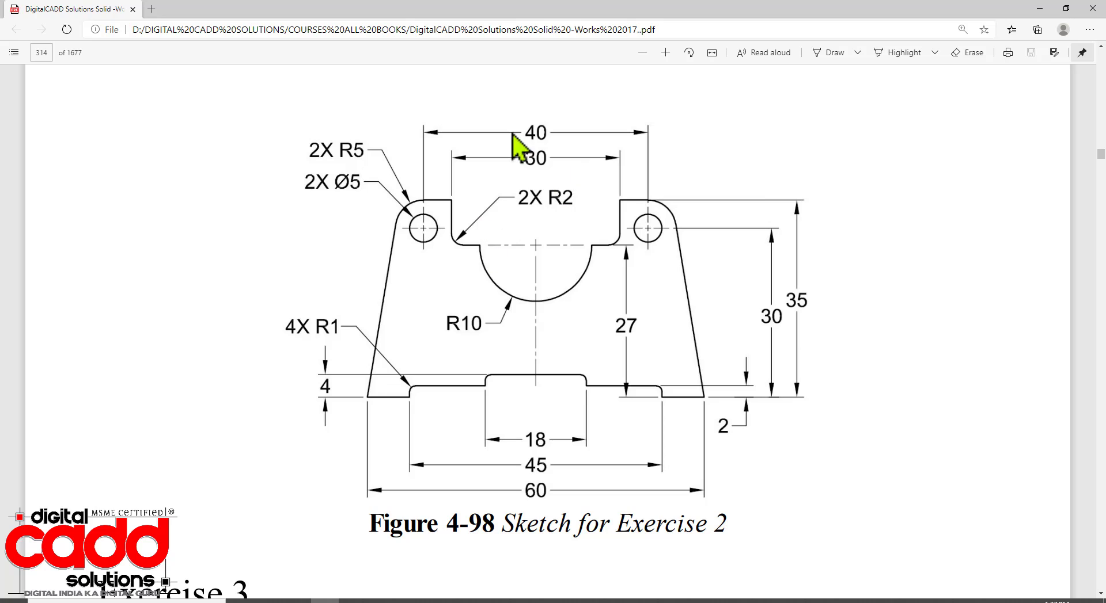
pyautogui.hotkey('alt', 'Tab')
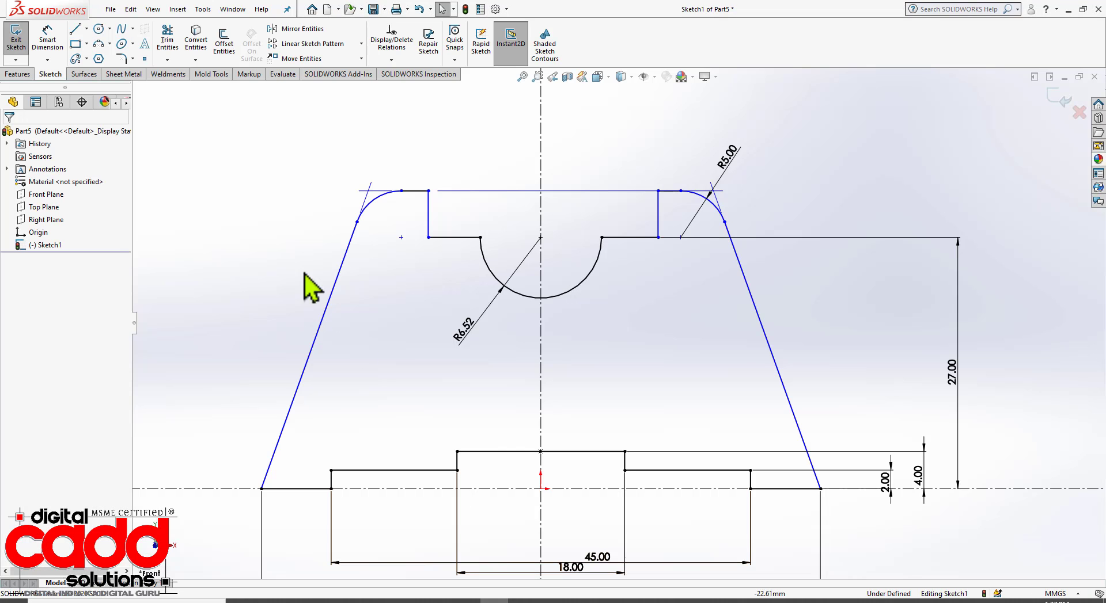
pyautogui.click(56, 44)
pyautogui.click(429, 217)
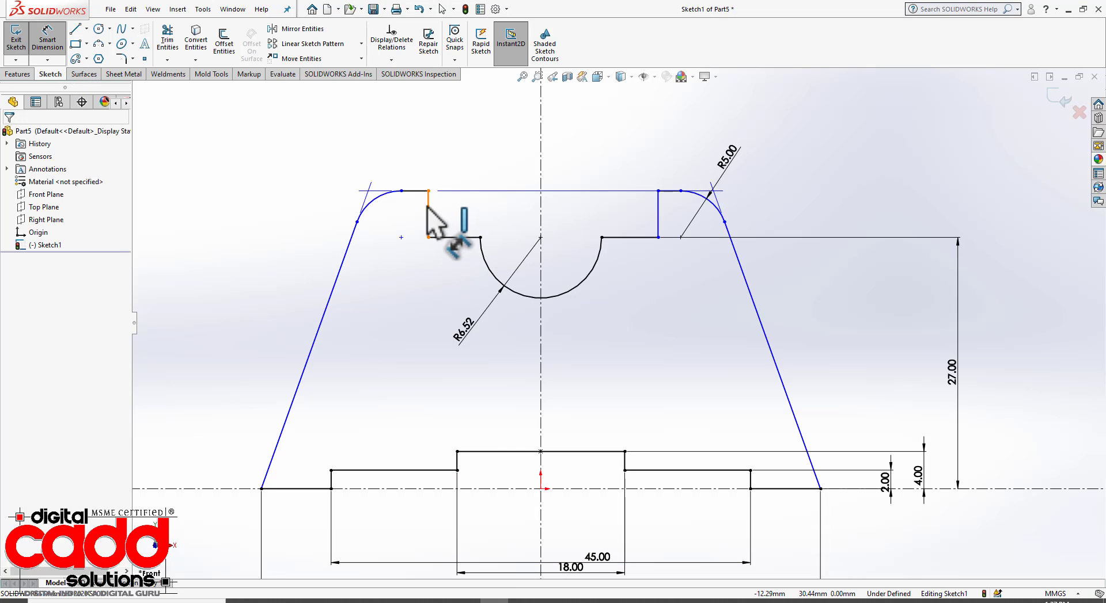
pyautogui.click(658, 212)
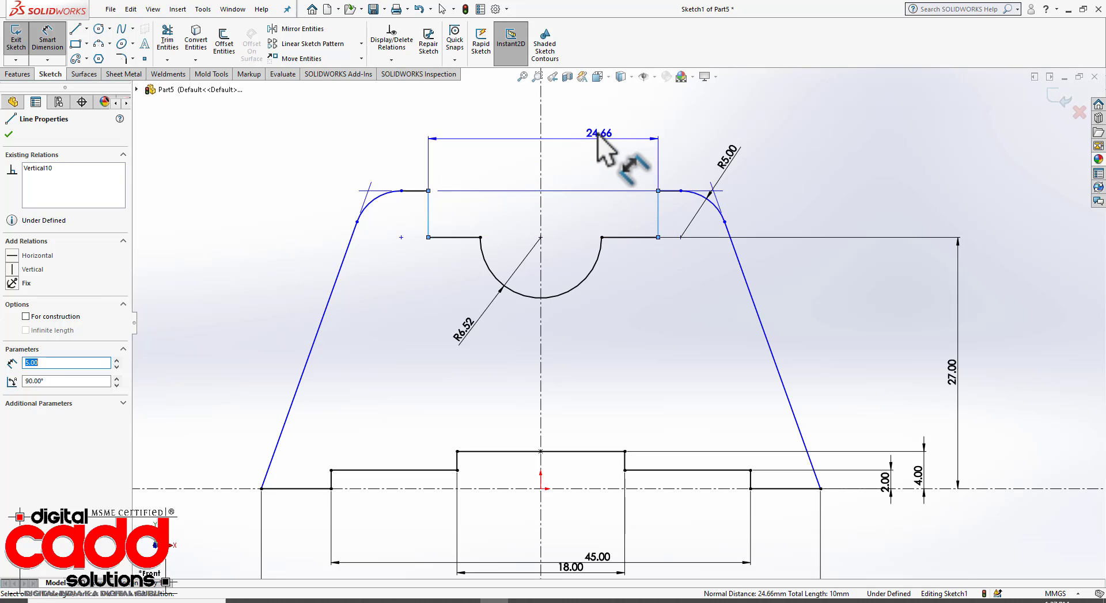
pyautogui.click(593, 139)
pyautogui.write('30')
pyautogui.press('Return')
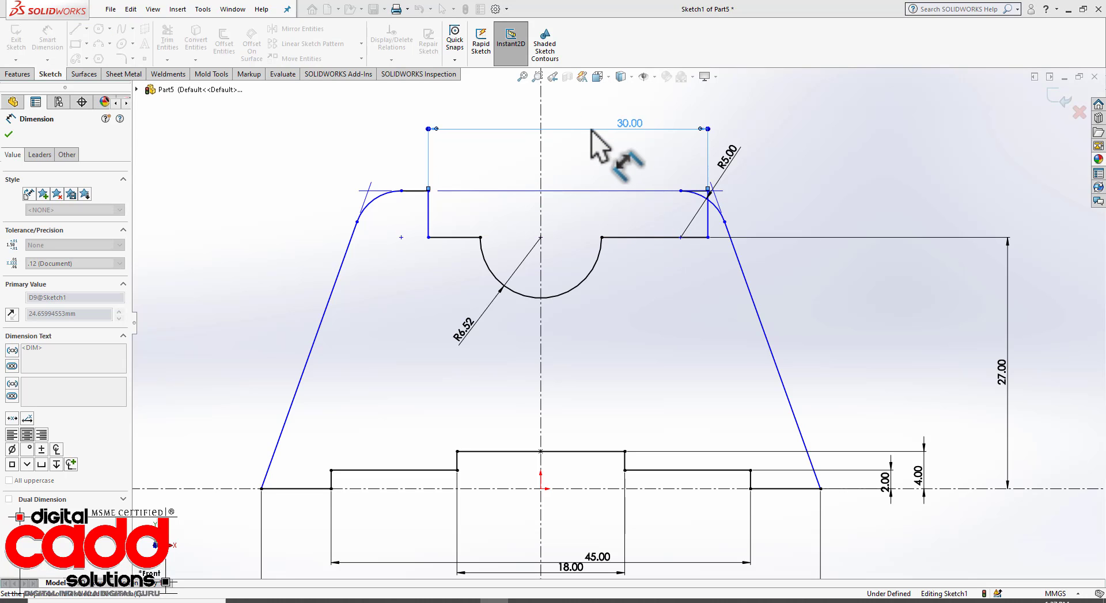
pyautogui.press('Escape')
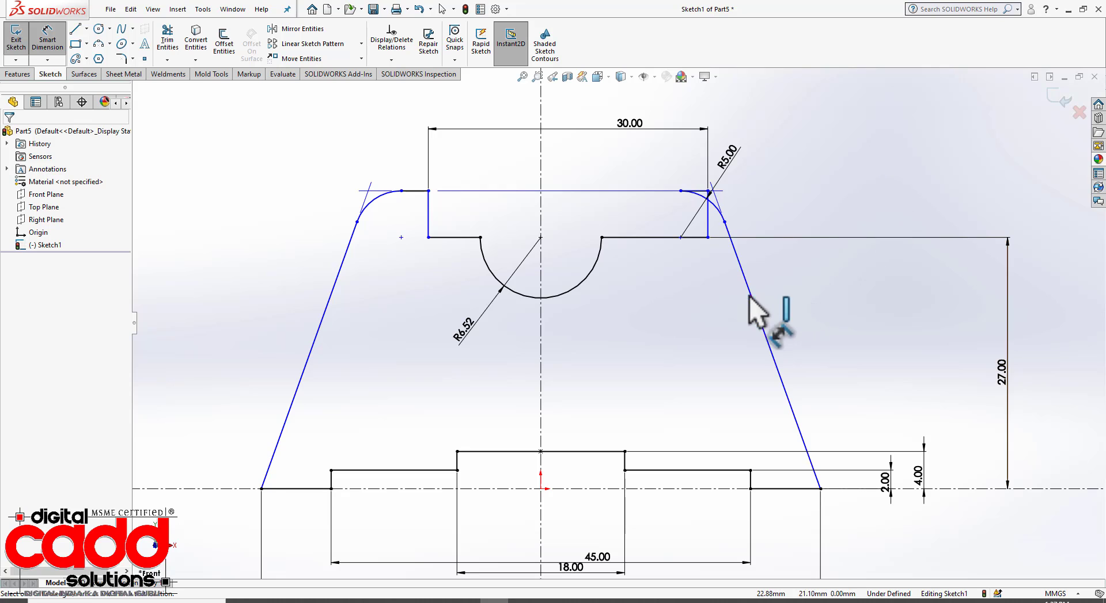
pyautogui.press('Escape')
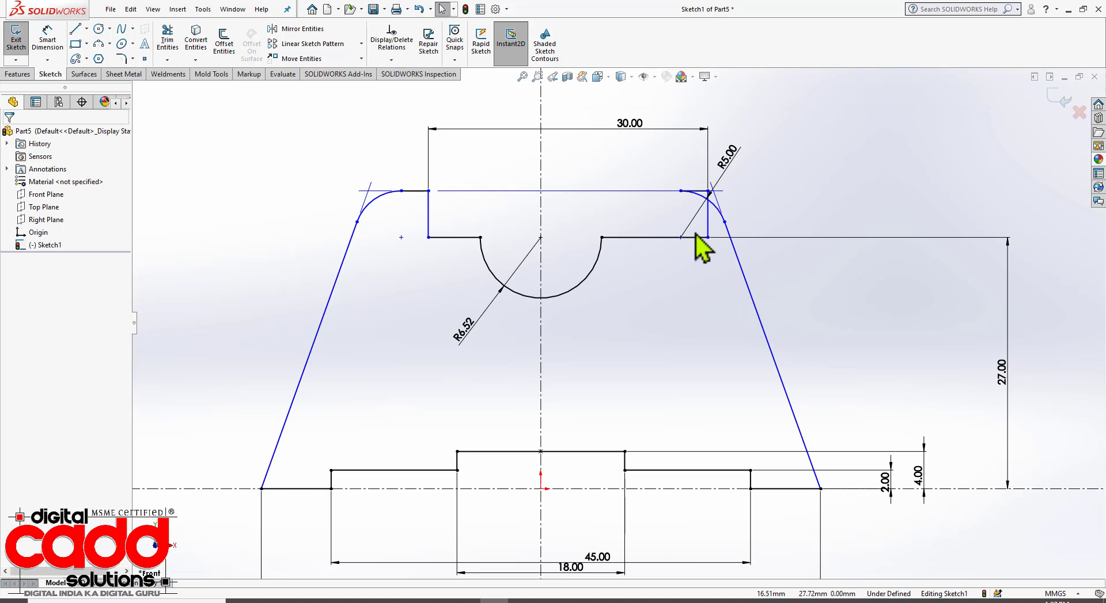
# Make the notch's two vertical side walls symmetric about the vertical centreline
pyautogui.click(709, 225)
pyautogui.keyDown('ctrl'); pyautogui.click(427, 218); pyautogui.keyUp('ctrl')
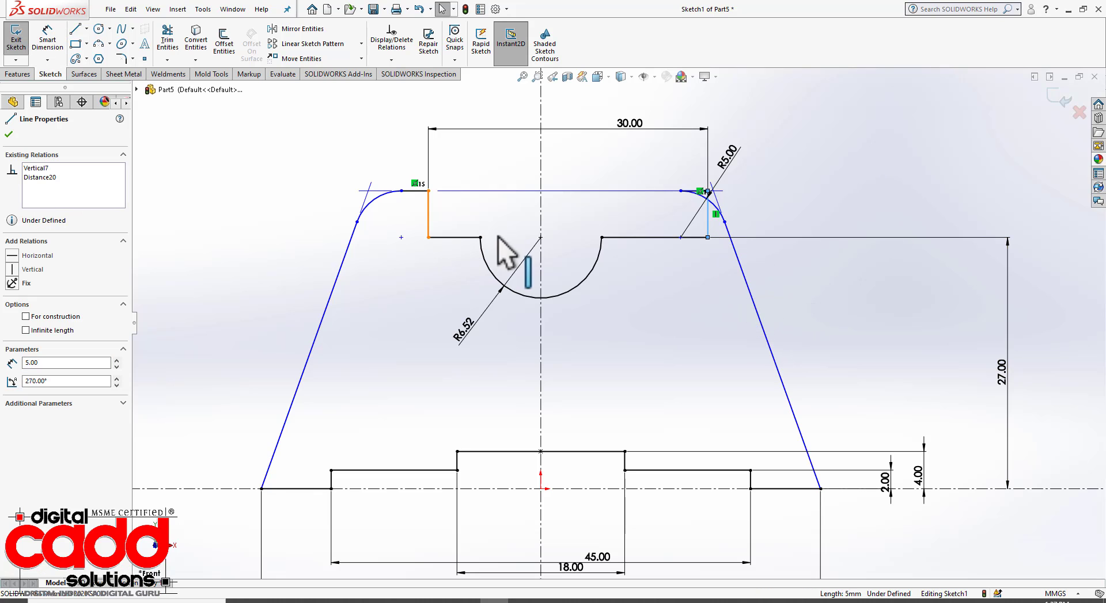
pyautogui.keyDown('ctrl'); pyautogui.click(540, 338); pyautogui.keyUp('ctrl')
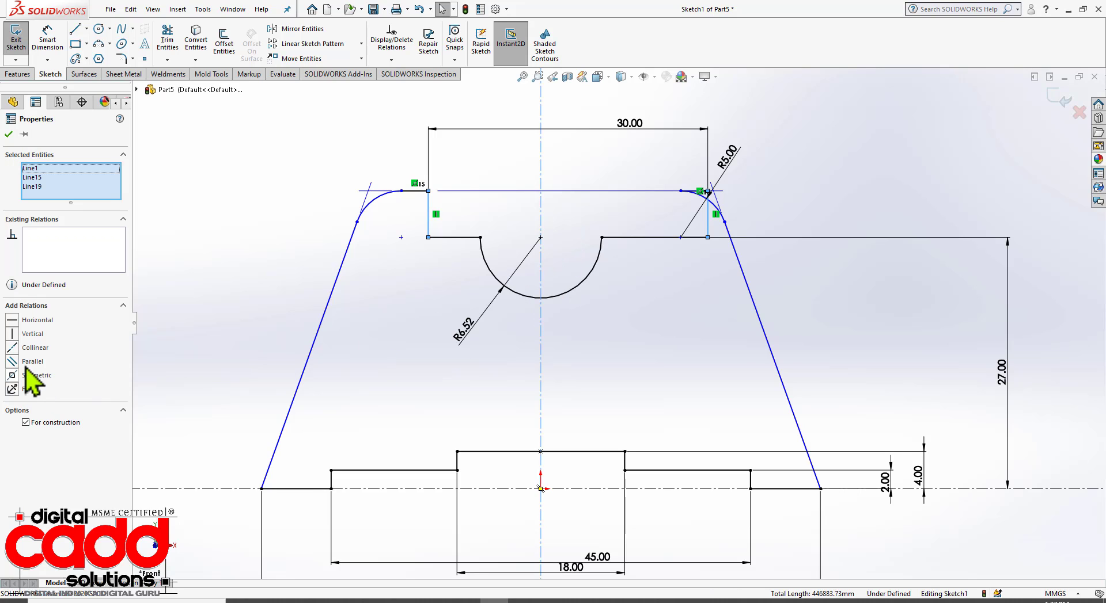
pyautogui.click(14, 376)
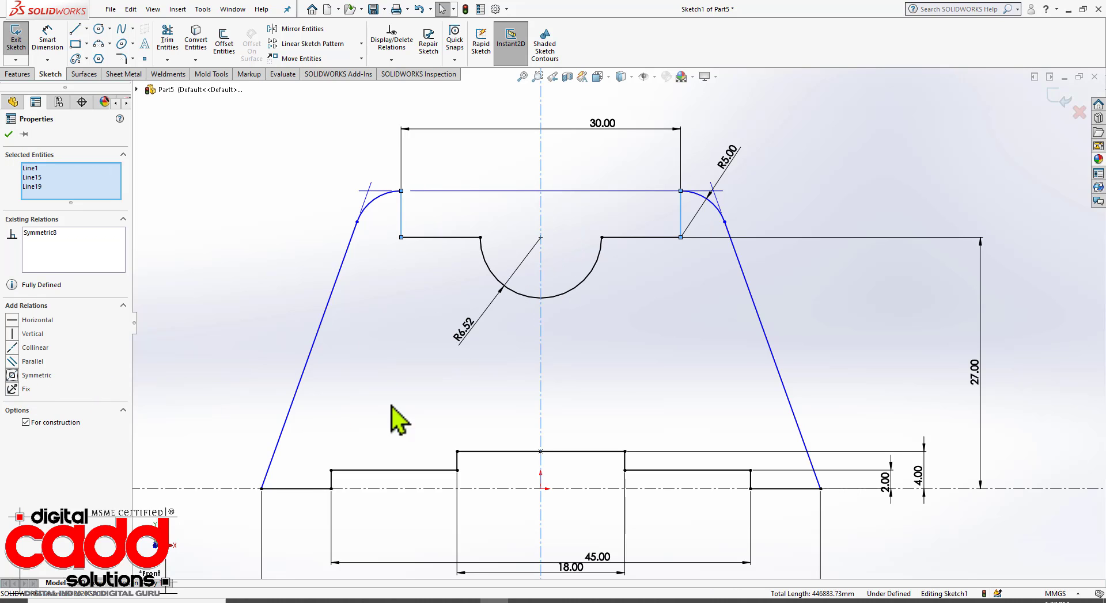
pyautogui.click(628, 357)
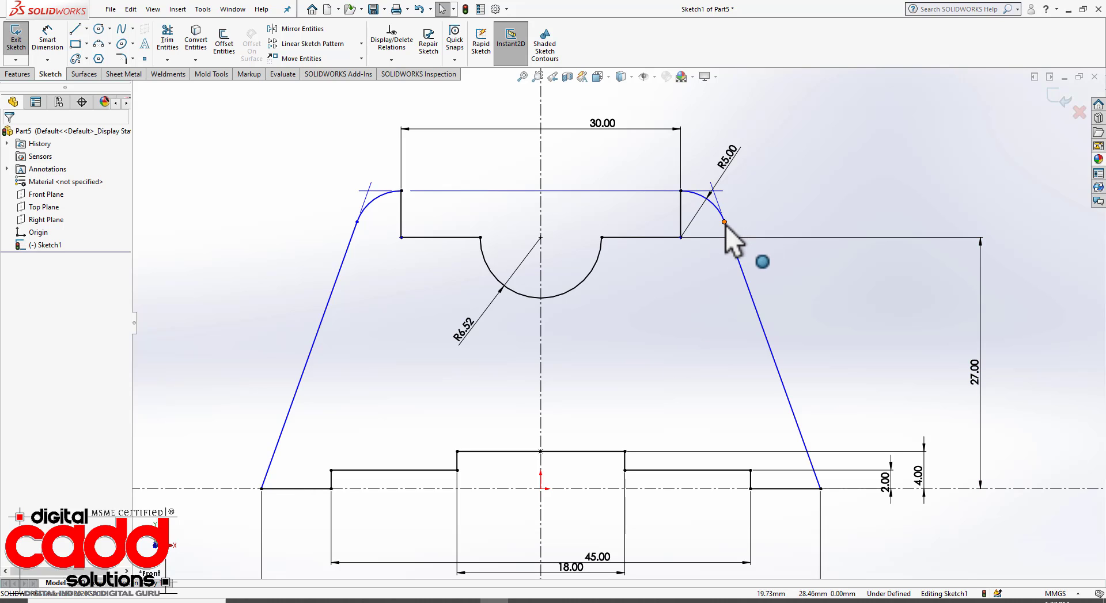
# Pull the right corner fillet's lower endpoint outward and dimension the horizontal distance between the two corner fillet centres as 40 mm
pyautogui.moveTo(724, 223); pyautogui.dragTo(752, 224)
pyautogui.click(591, 363)
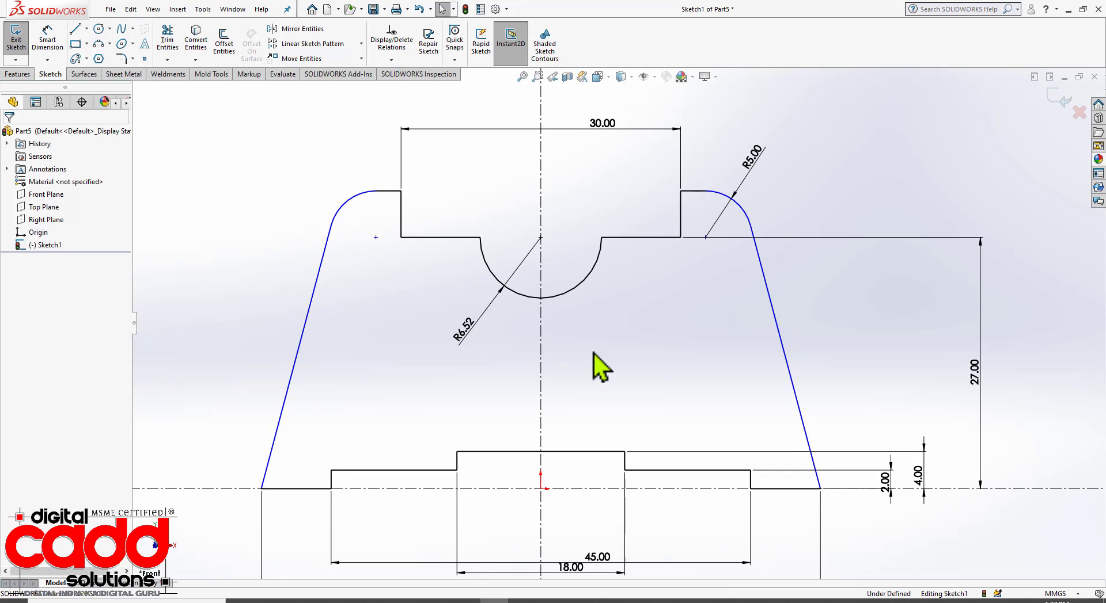
pyautogui.click(47, 36)
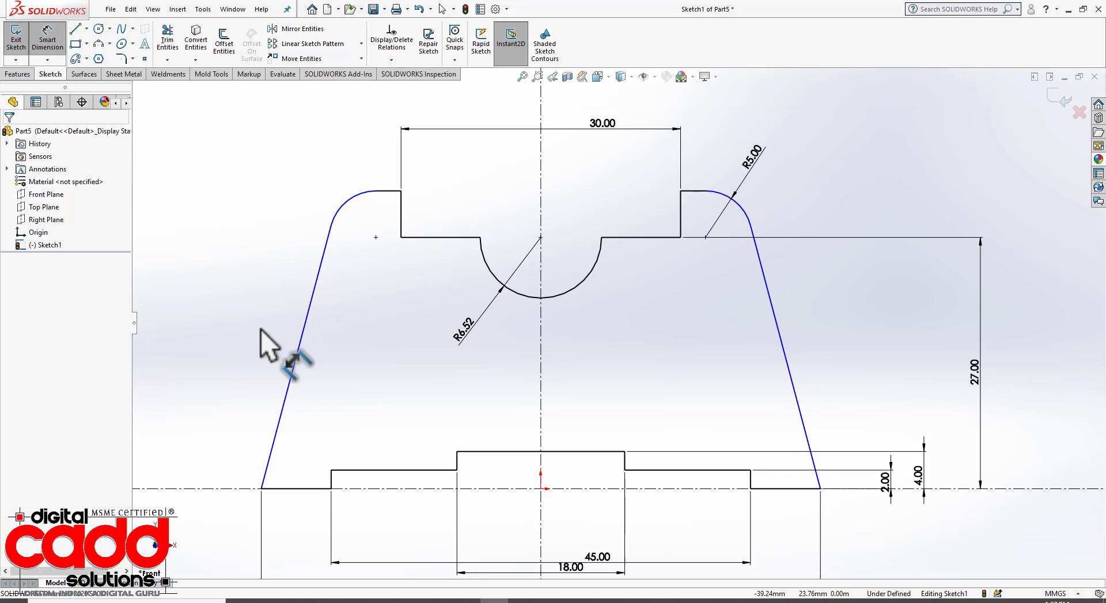
pyautogui.click(375, 238)
pyautogui.click(705, 237)
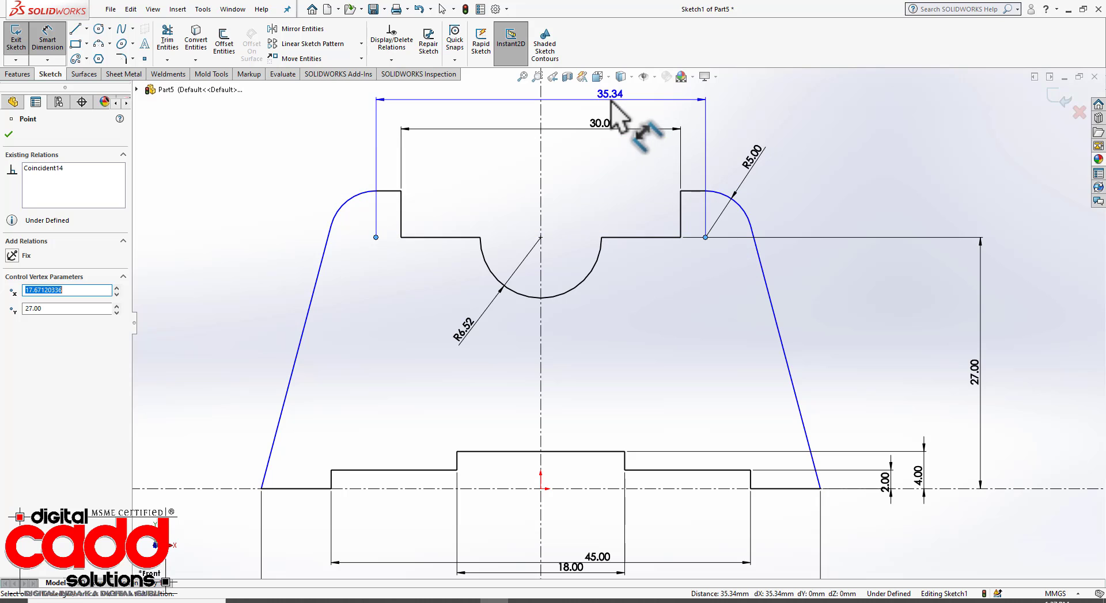
pyautogui.click(612, 117)
pyautogui.write('40')
pyautogui.press('Return')
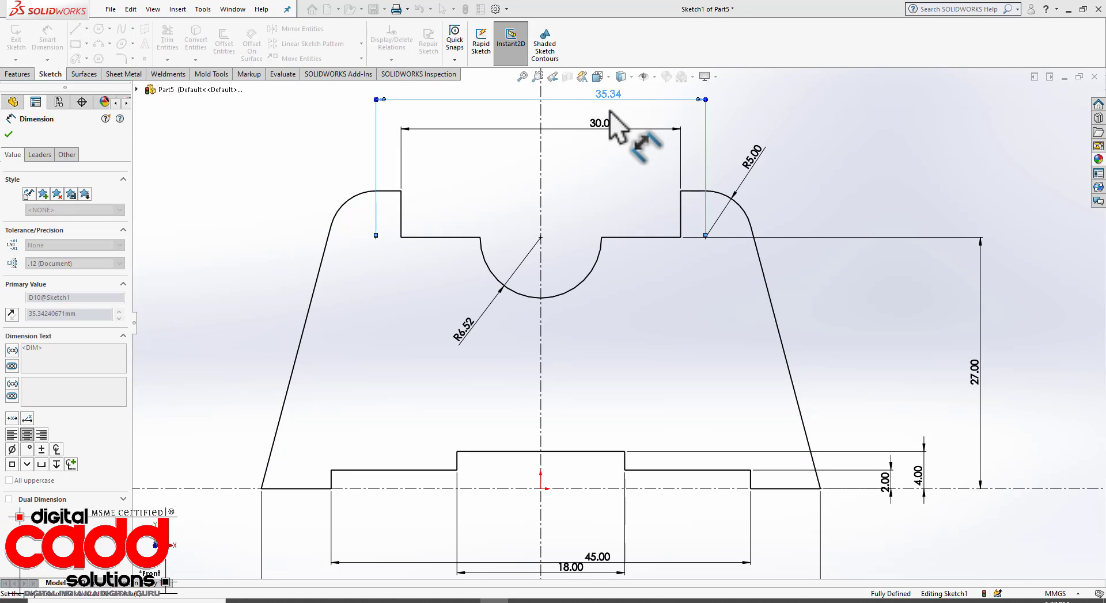
pyautogui.click(922, 159)
# Draw a circle of about 2.9 mm radius on the left fillet's centre and one of about 2.6 mm on the right fillet's centre
pyautogui.scroll(2, 634, 378)
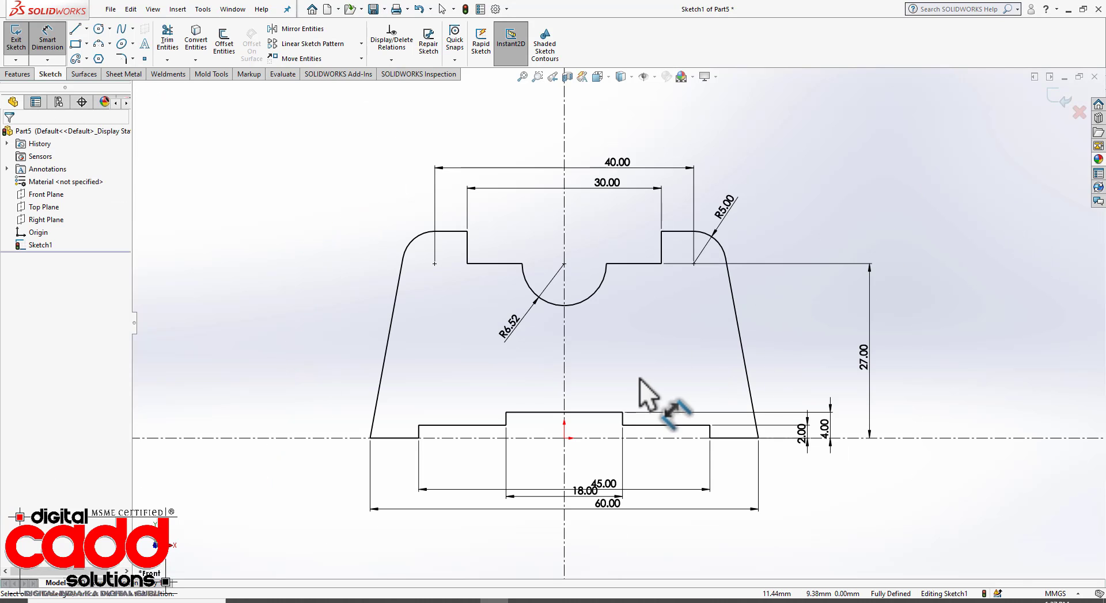
pyautogui.scroll(-1, 687, 348)
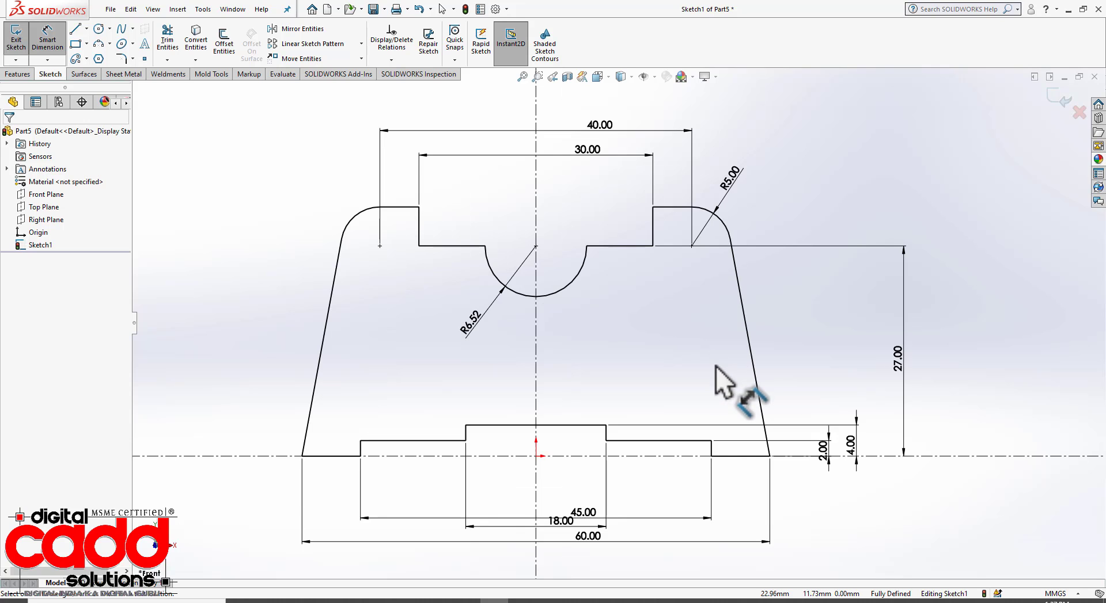
pyautogui.click(98, 29)
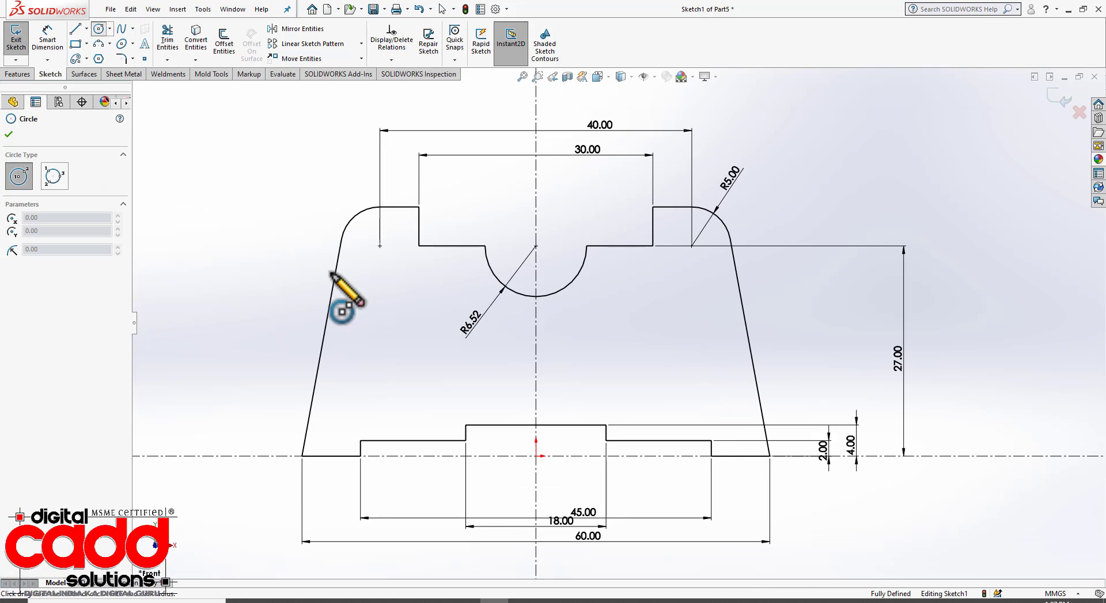
pyautogui.click(380, 246)
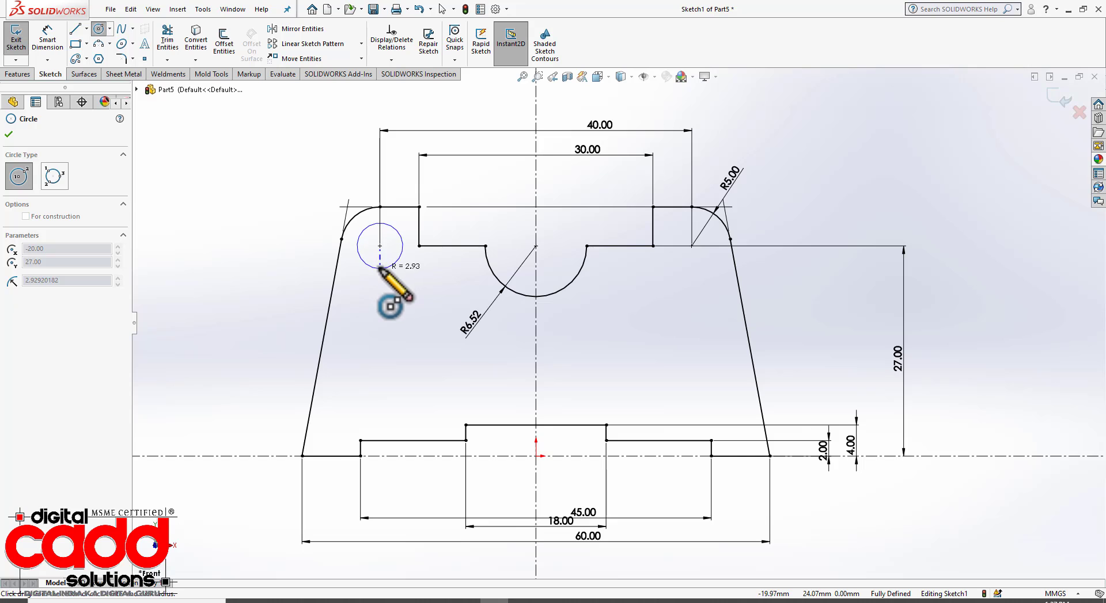
pyautogui.click(378, 269)
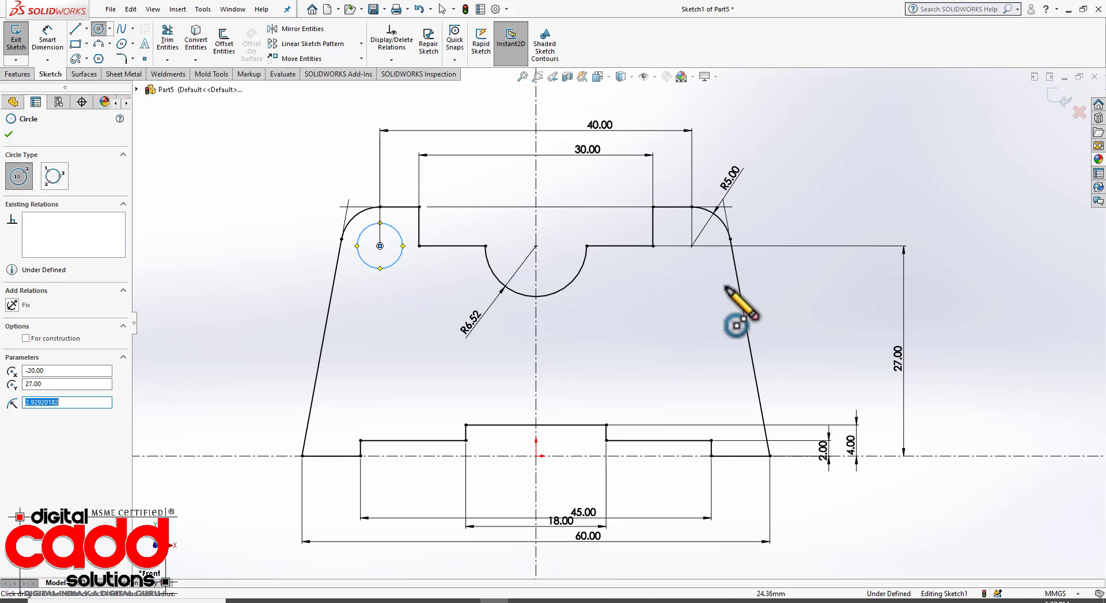
pyautogui.click(692, 246)
pyautogui.click(706, 261)
pyautogui.press('Escape')
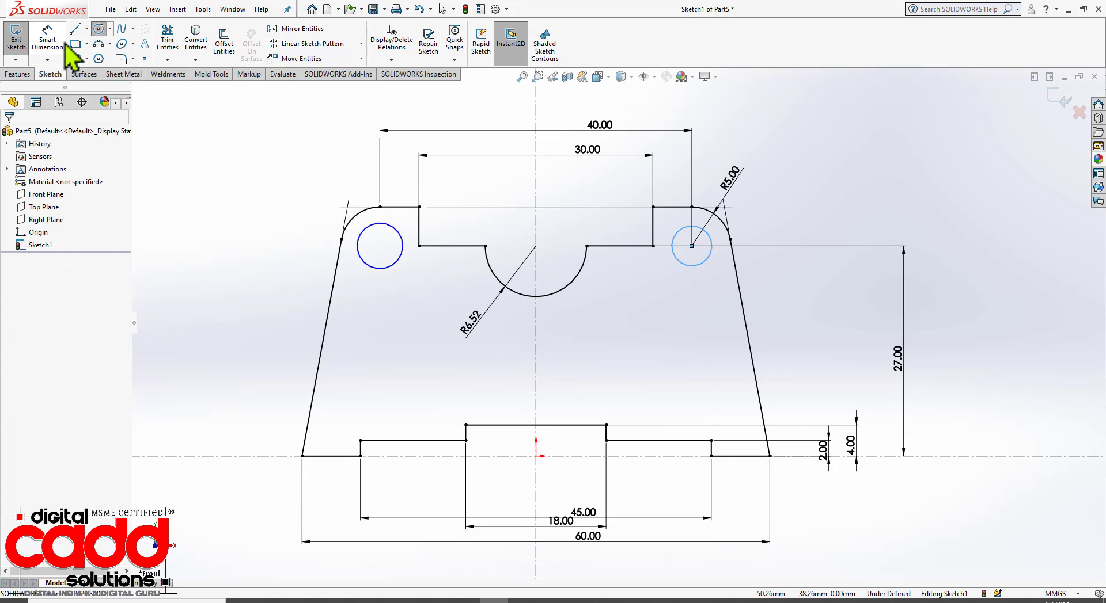
# Following the PDF drawing, dimension the left hole circle's diameter as 5 mm
pyautogui.click(50, 42)
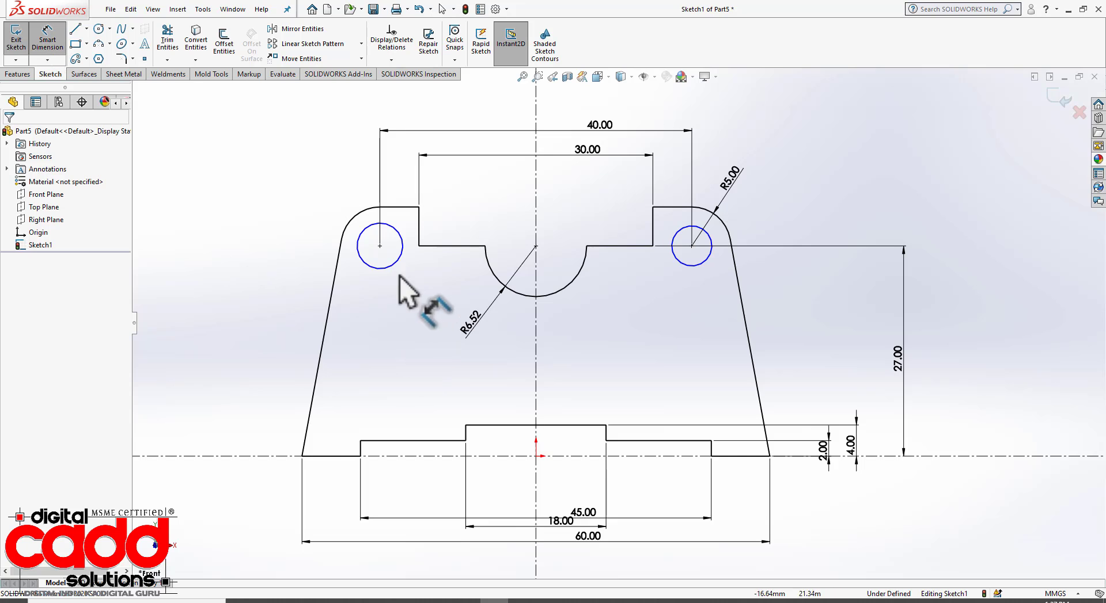
pyautogui.click(364, 230)
pyautogui.click(298, 182)
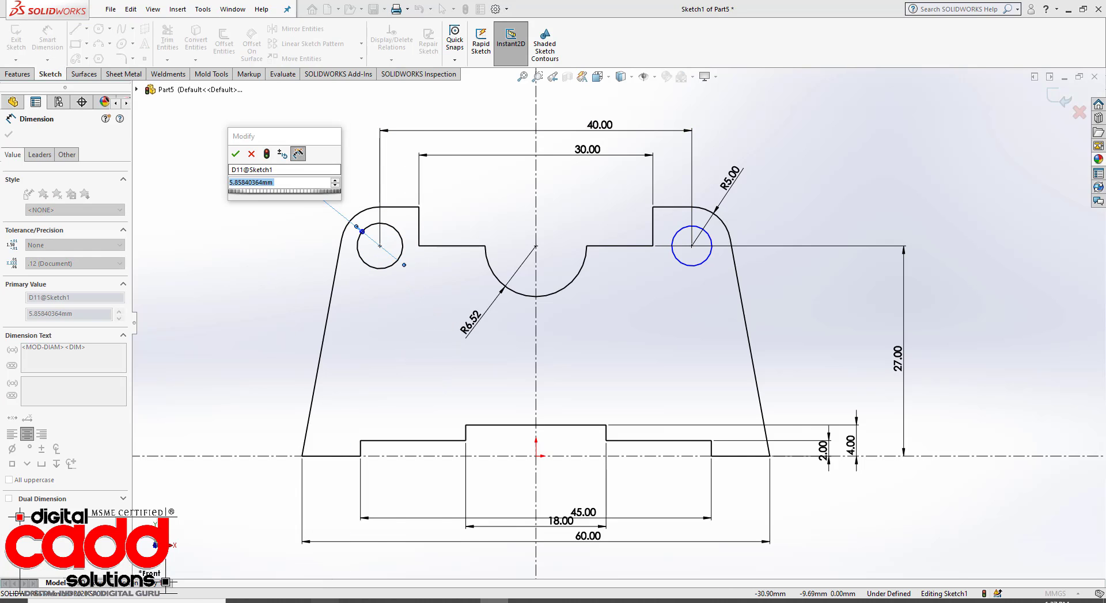
pyautogui.hotkey('alt', 'Tab')
pyautogui.hotkey('alt', 'Tab')
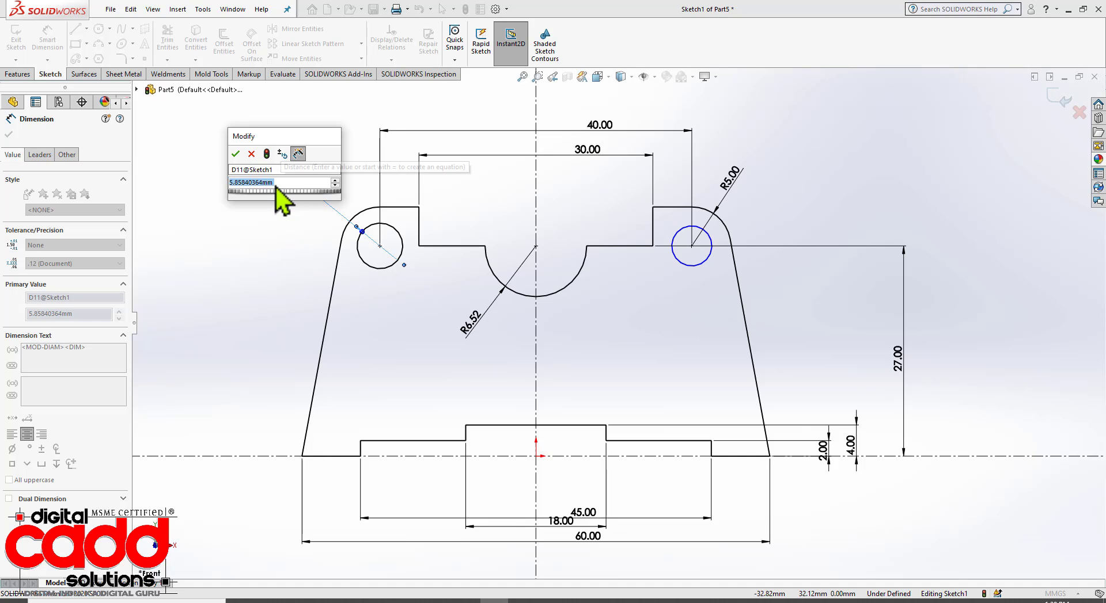
pyautogui.press('Return')
pyautogui.press('Escape')
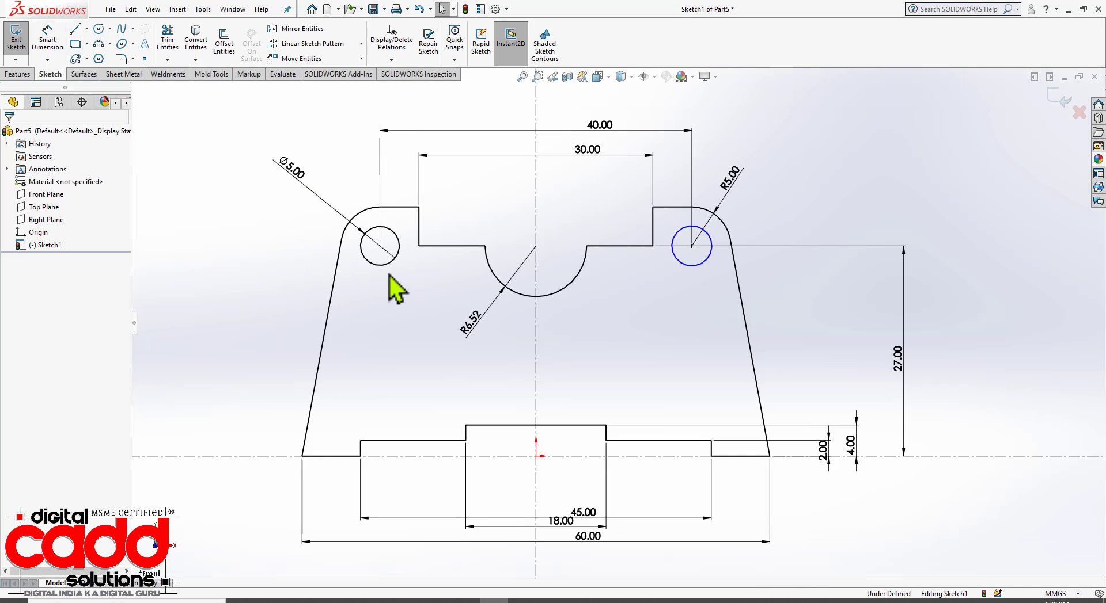
# Make the left and right hole circles equal with an Equal relation
pyautogui.click(382, 265)
pyautogui.keyDown('ctrl'); pyautogui.click(707, 260); pyautogui.keyUp('ctrl')
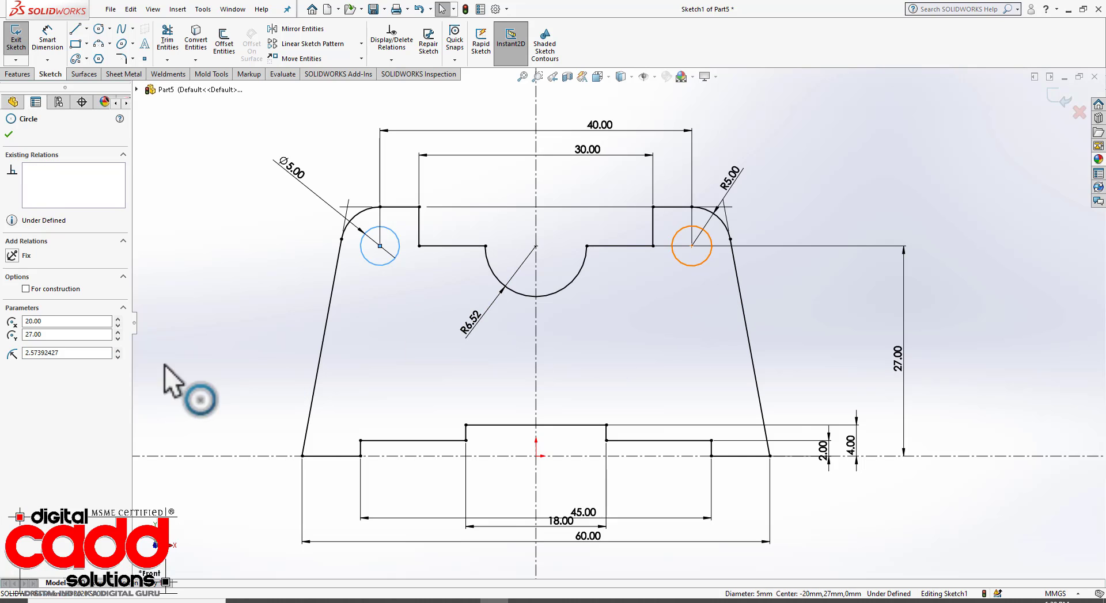
pyautogui.click(16, 363)
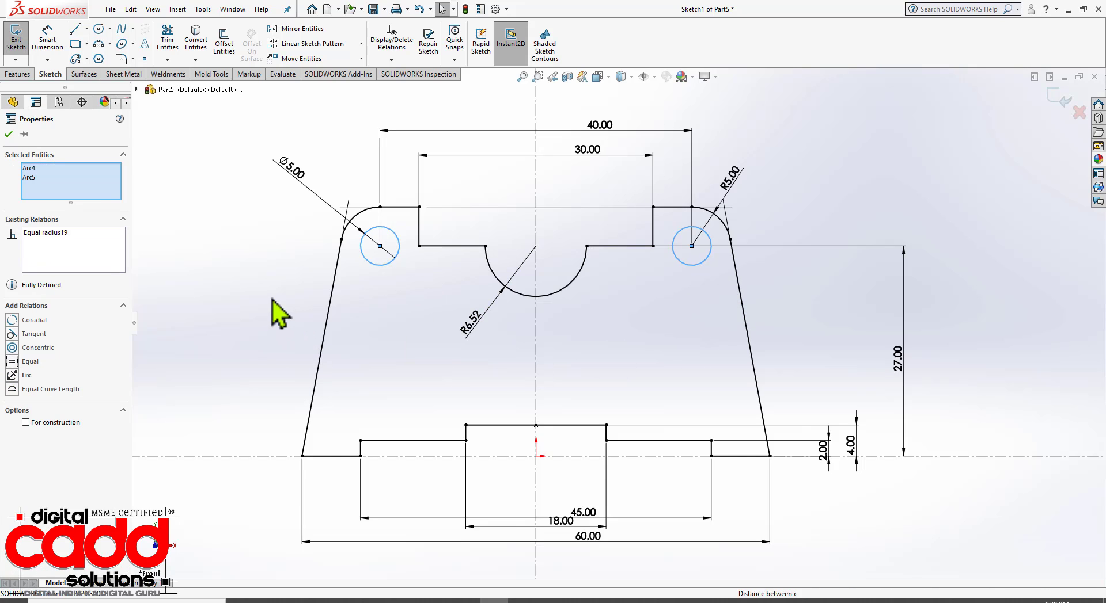
pyautogui.press('Escape')
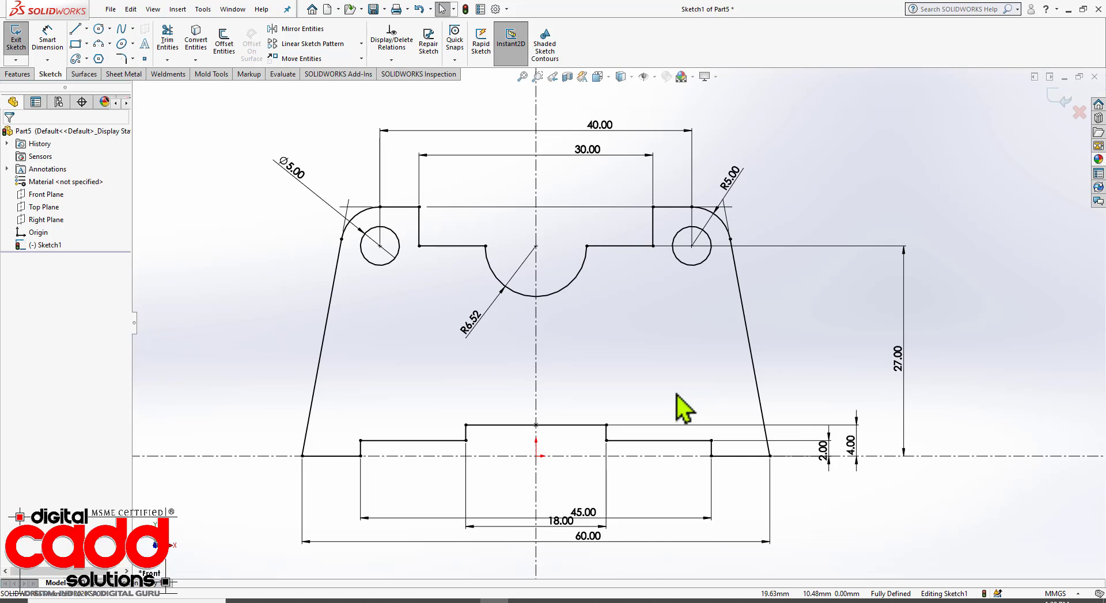
# Space out the 18, 45 and 60 mm width dimensions below the base so their texts no longer overlap
pyautogui.moveTo(576, 541); pyautogui.dragTo(562, 571)
pyautogui.moveTo(573, 513); pyautogui.dragTo(564, 490)
pyautogui.click(638, 502)
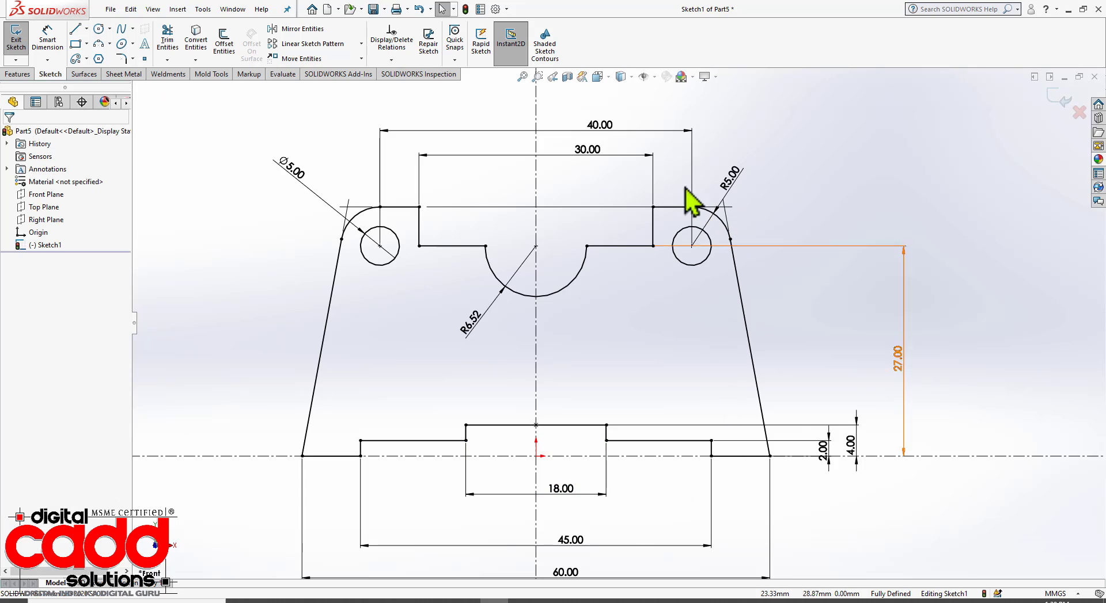
# Check the PDF drawing and try to dimension the overall height from the right base edge to the right top edge
pyautogui.hotkey('alt', 'Tab')
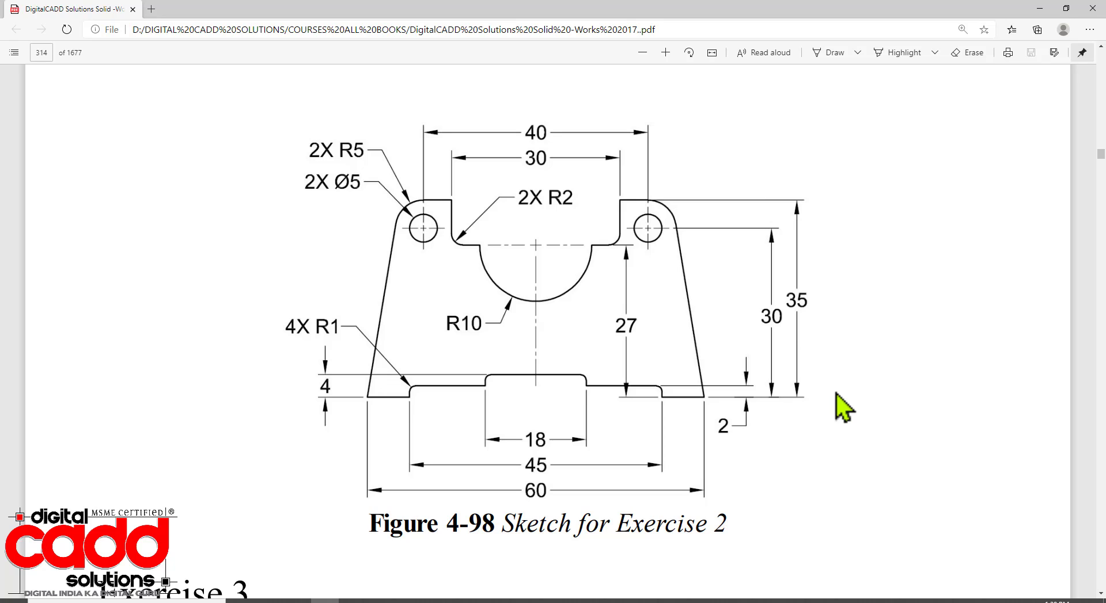
pyautogui.hotkey('alt', 'Tab')
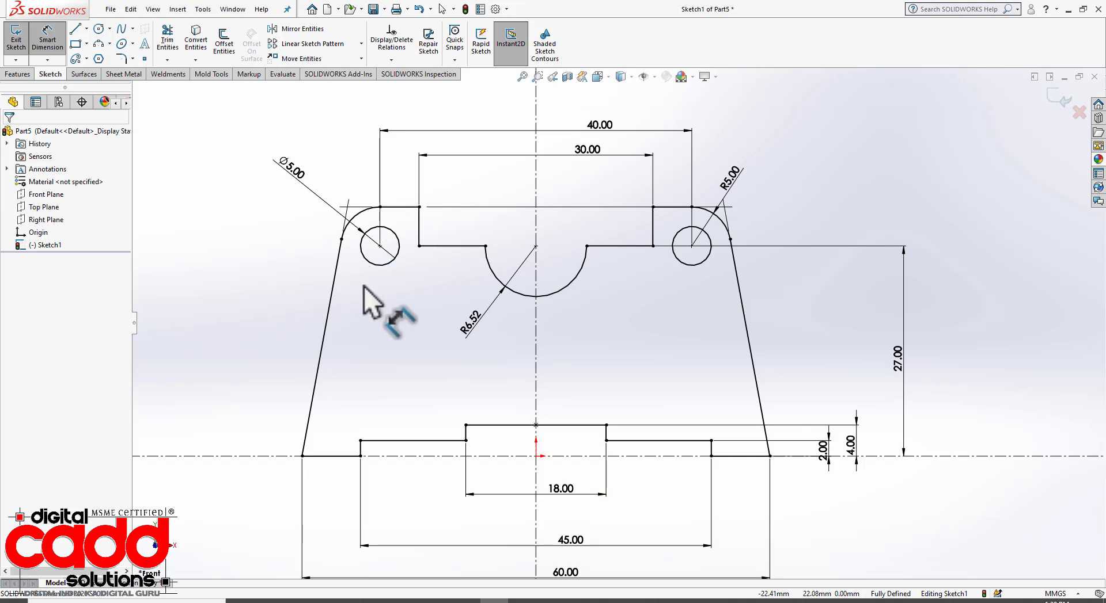
pyautogui.click(733, 457)
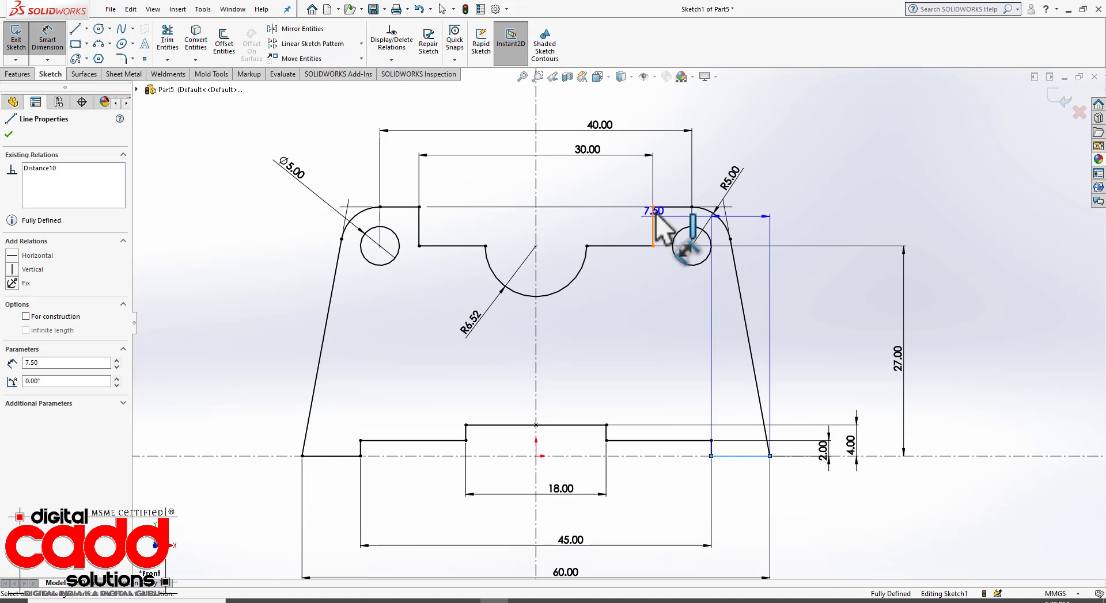
pyautogui.click(671, 207)
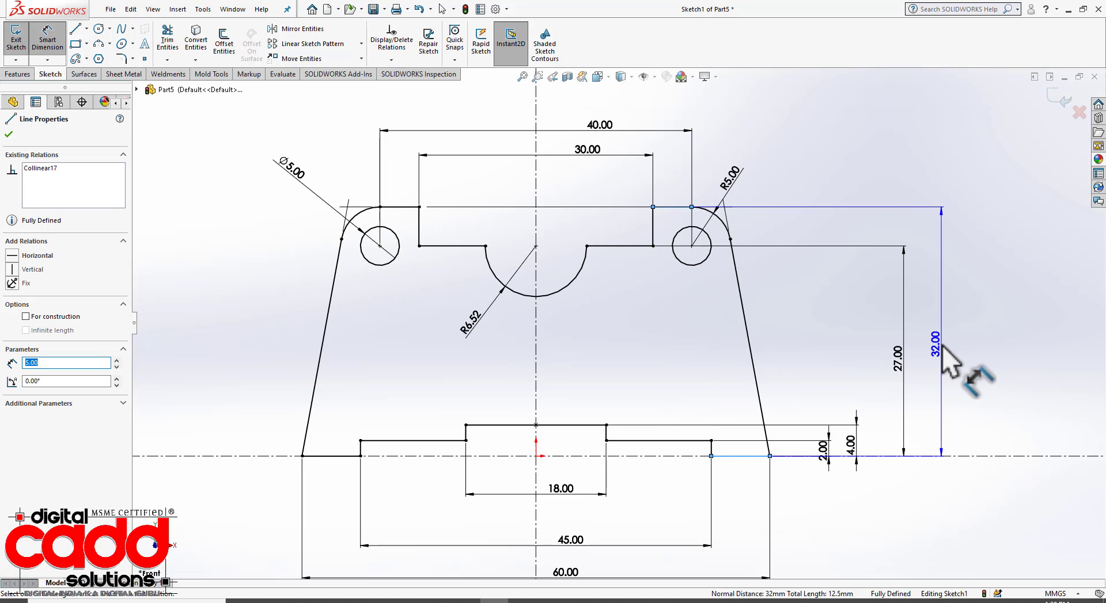
pyautogui.press('Escape')
pyautogui.press('Escape')
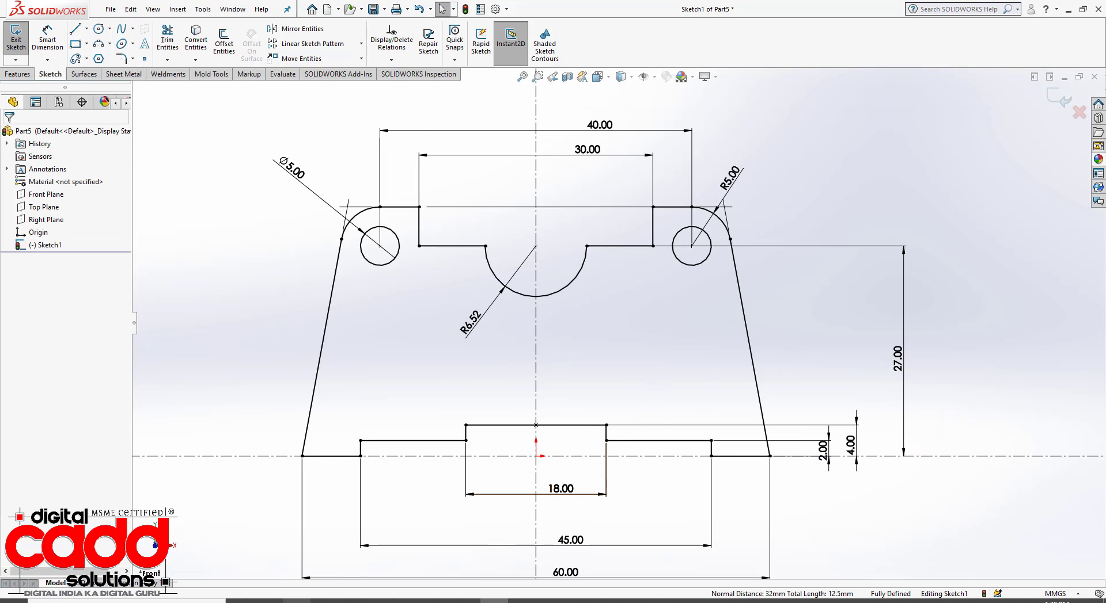
# Recheck the heights in the PDF drawing and turn on the display of sketch relations
pyautogui.hotkey('alt', 'Tab')
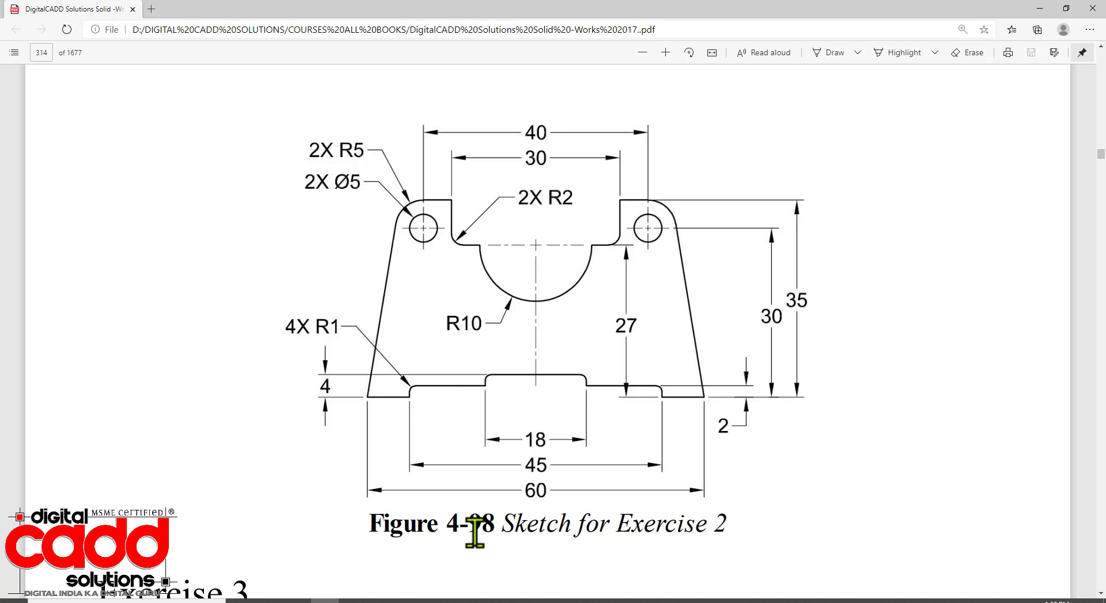
pyautogui.hotkey('alt', 'Tab')
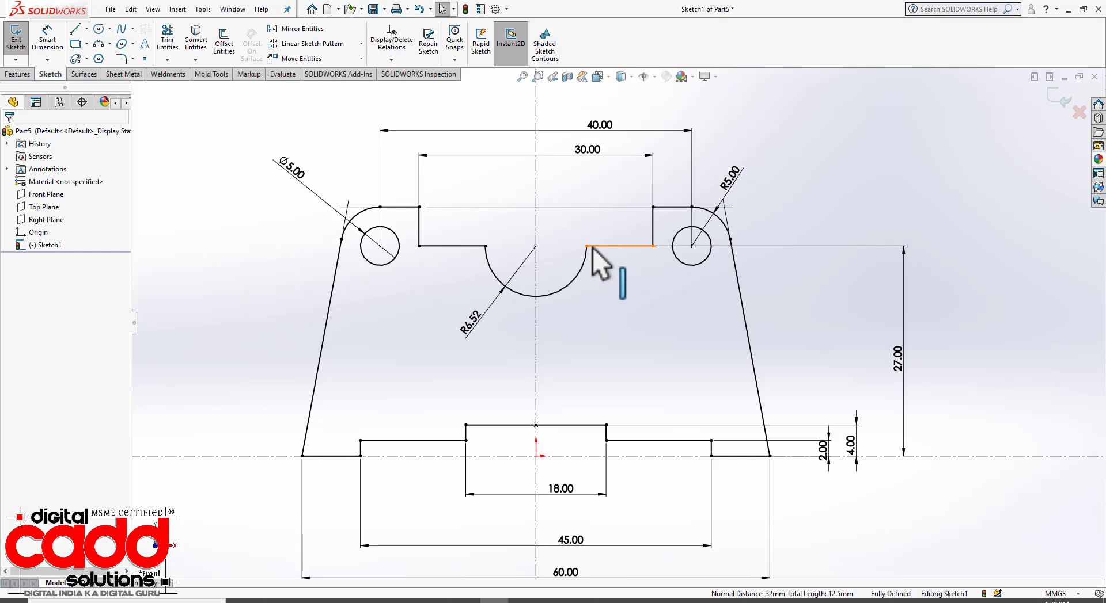
pyautogui.click(655, 78)
pyautogui.click(645, 208)
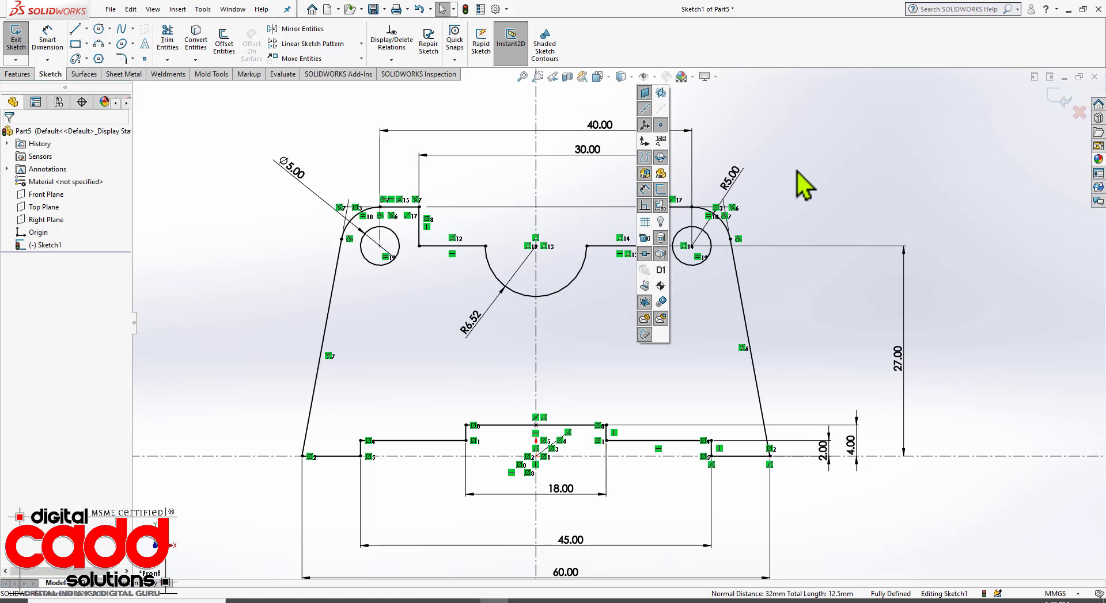
# Examine the horizontal and coincident relations on the notch's left floor edge and compare the notch with the PDF drawing
pyautogui.scroll(-3, 494, 198)
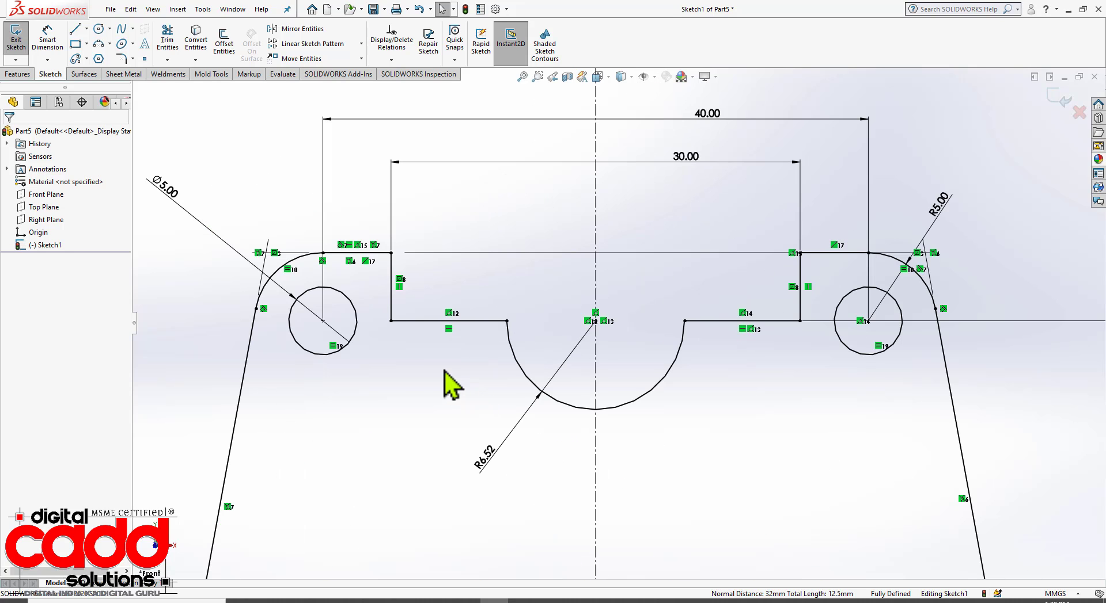
pyautogui.click(449, 334)
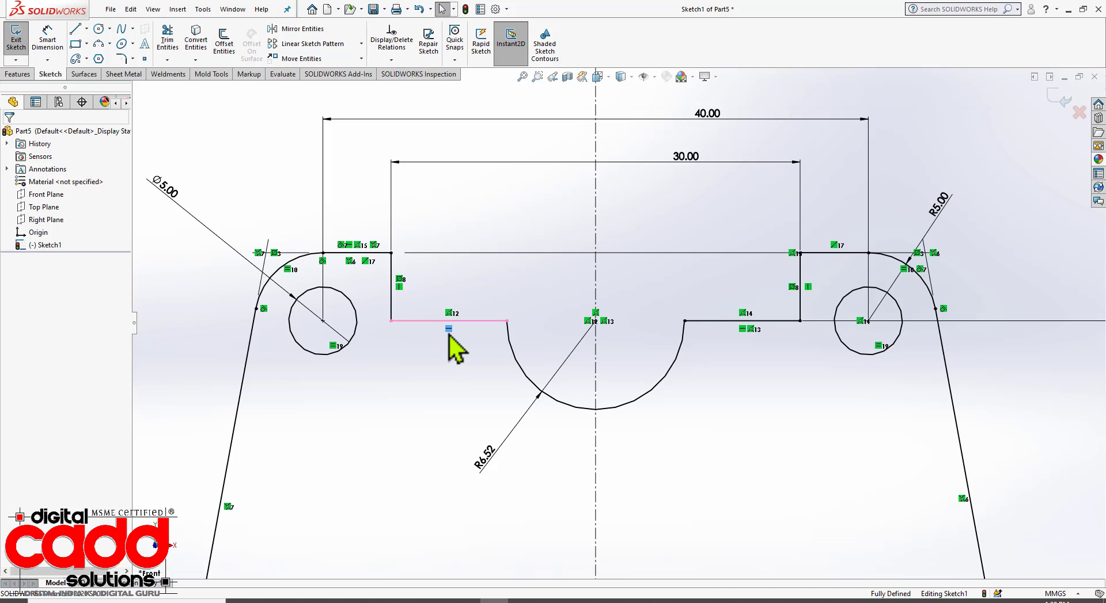
pyautogui.press('Delete')
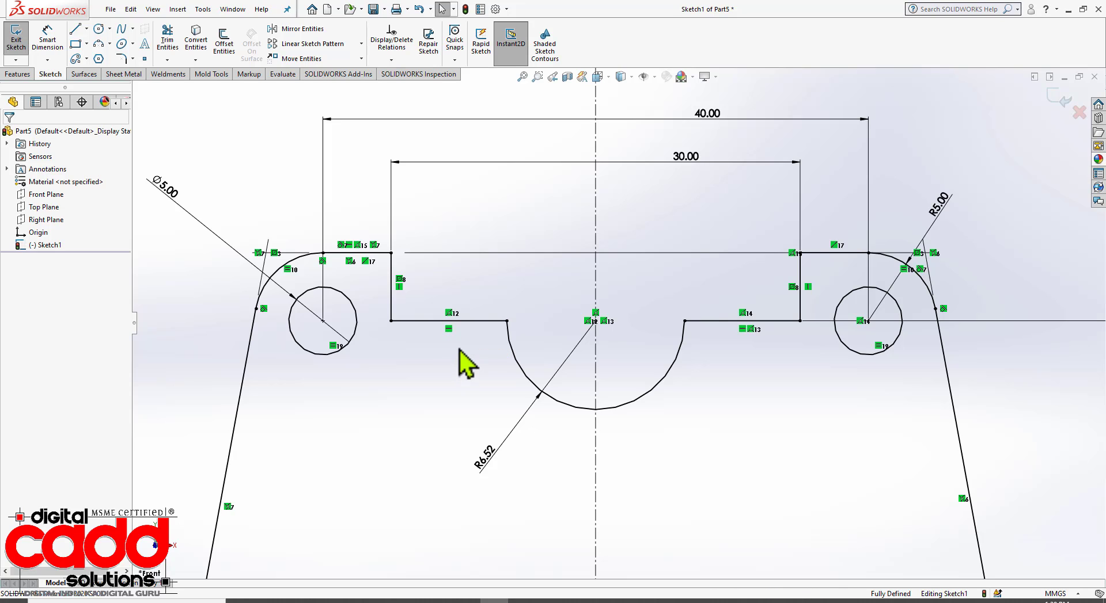
pyautogui.click(449, 314)
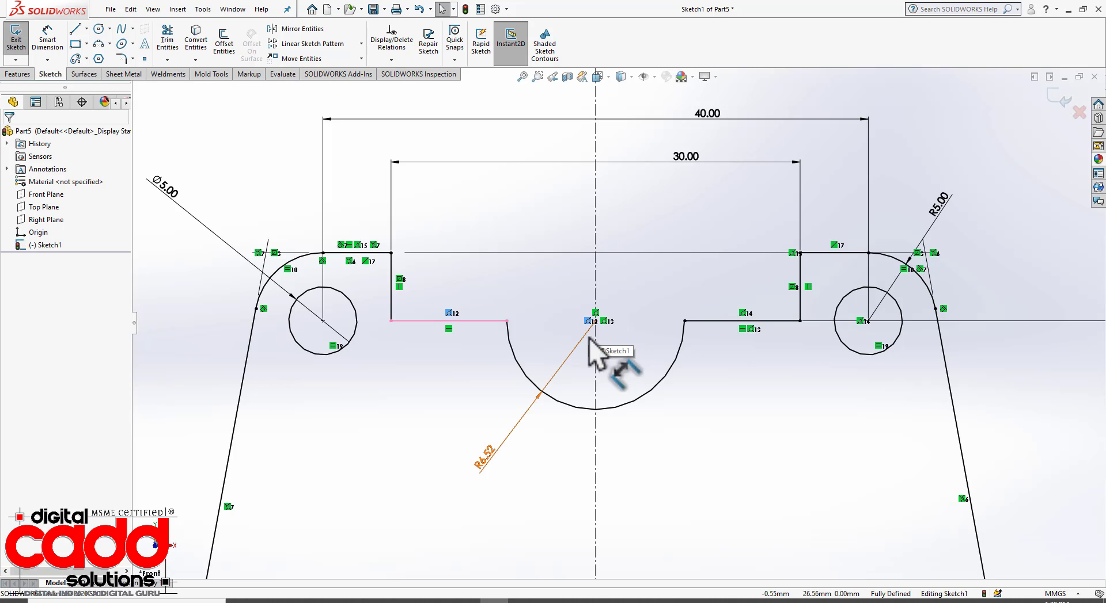
pyautogui.click(325, 602)
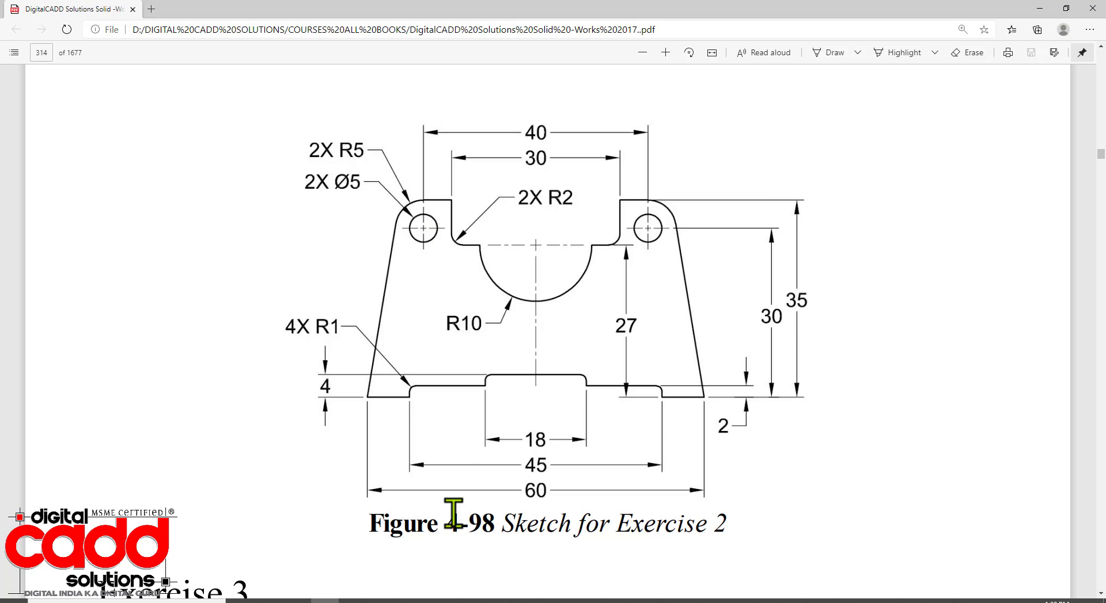
pyautogui.click(495, 602)
pyautogui.click(449, 409)
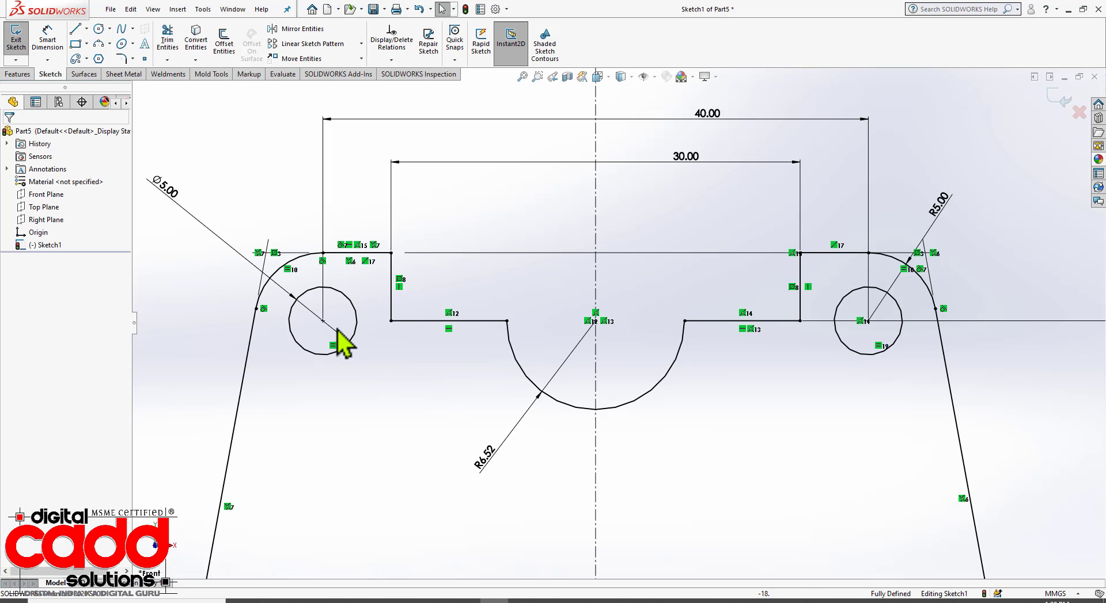
# Delete the coincident relation tying the right hole's centre to the notch's right floor edge
pyautogui.click(299, 257)
pyautogui.click(370, 413)
pyautogui.click(861, 322)
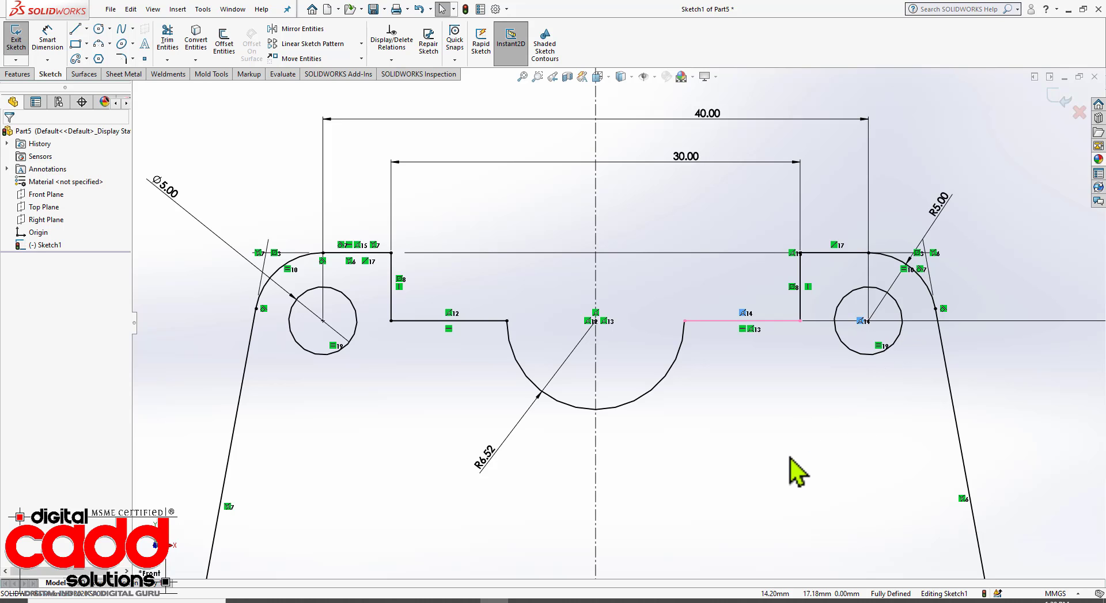
pyautogui.press('Delete')
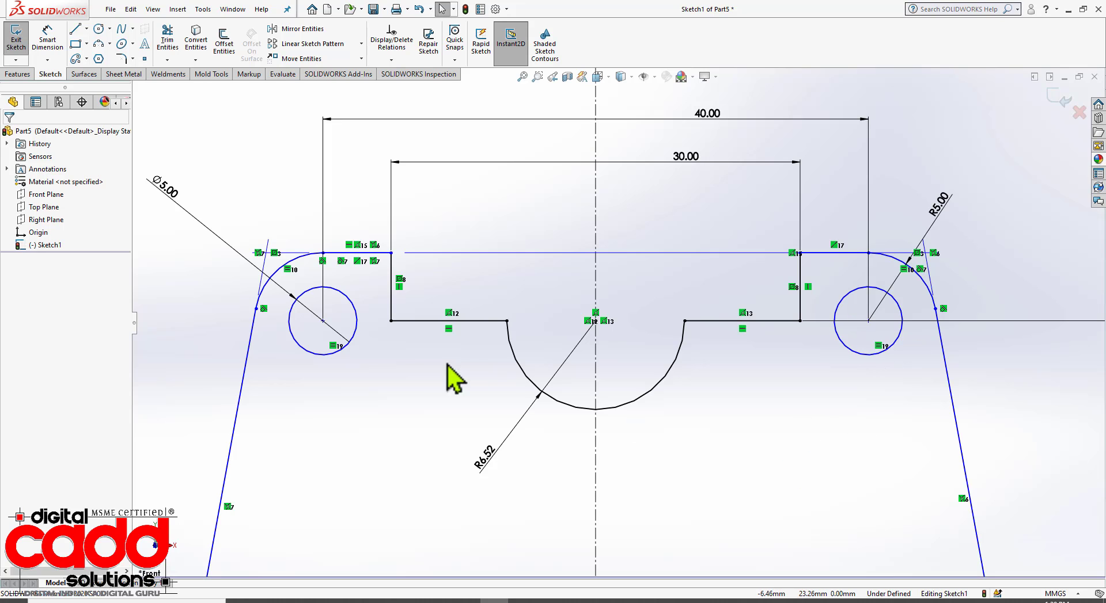
pyautogui.scroll(4, 576, 339)
pyautogui.scroll(-3, 792, 510)
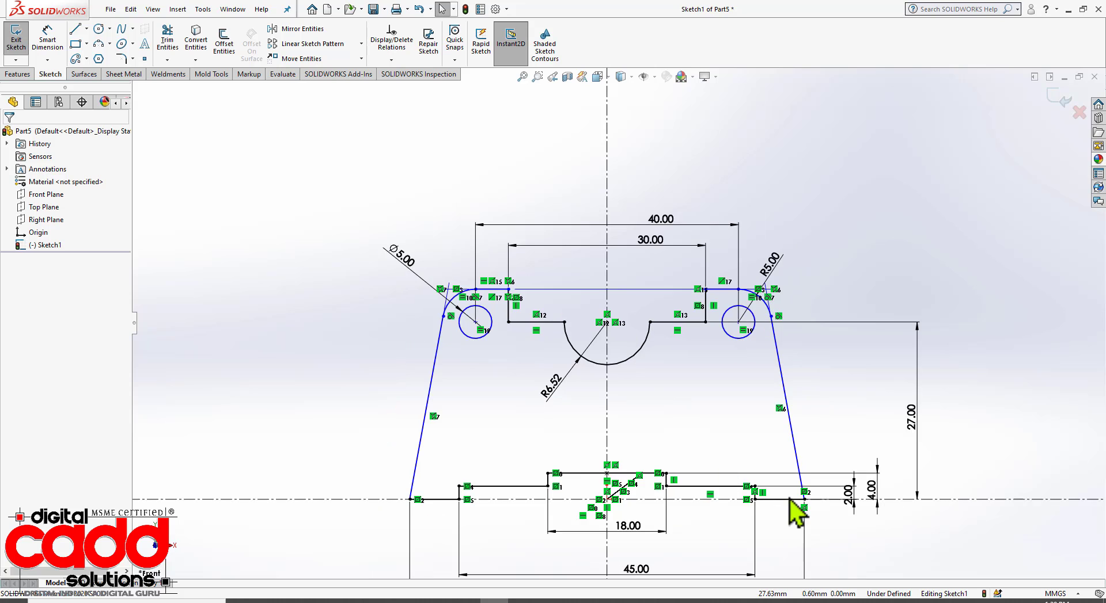
# Hide the sketch relations and dimension the overall height from the right base edge to the right top edge as 35 mm
pyautogui.click(655, 77)
pyautogui.click(645, 205)
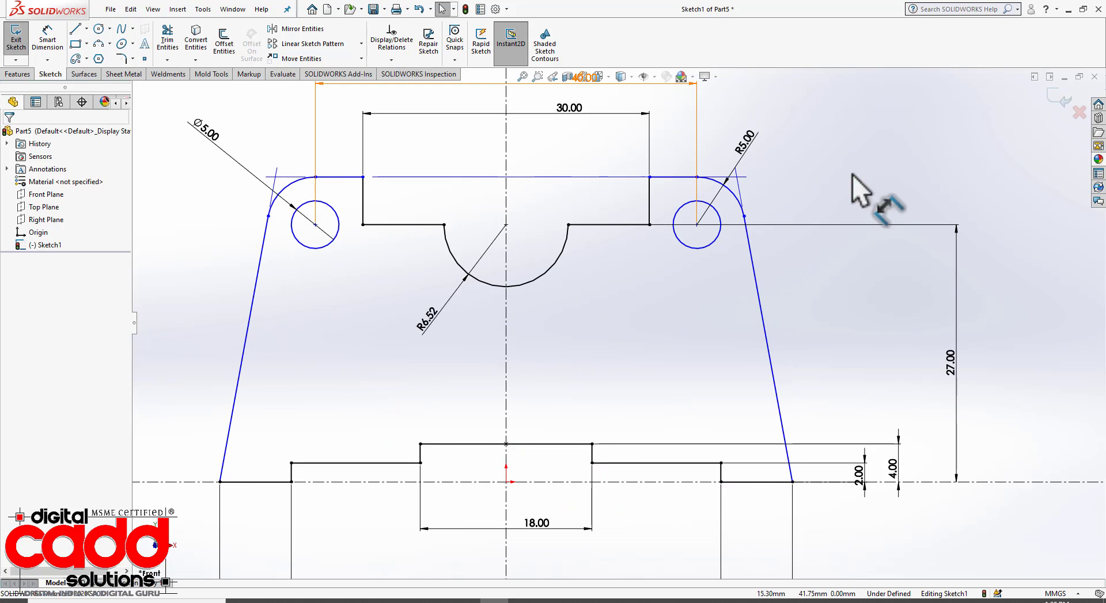
pyautogui.scroll(3, 622, 311)
pyautogui.click(47, 41)
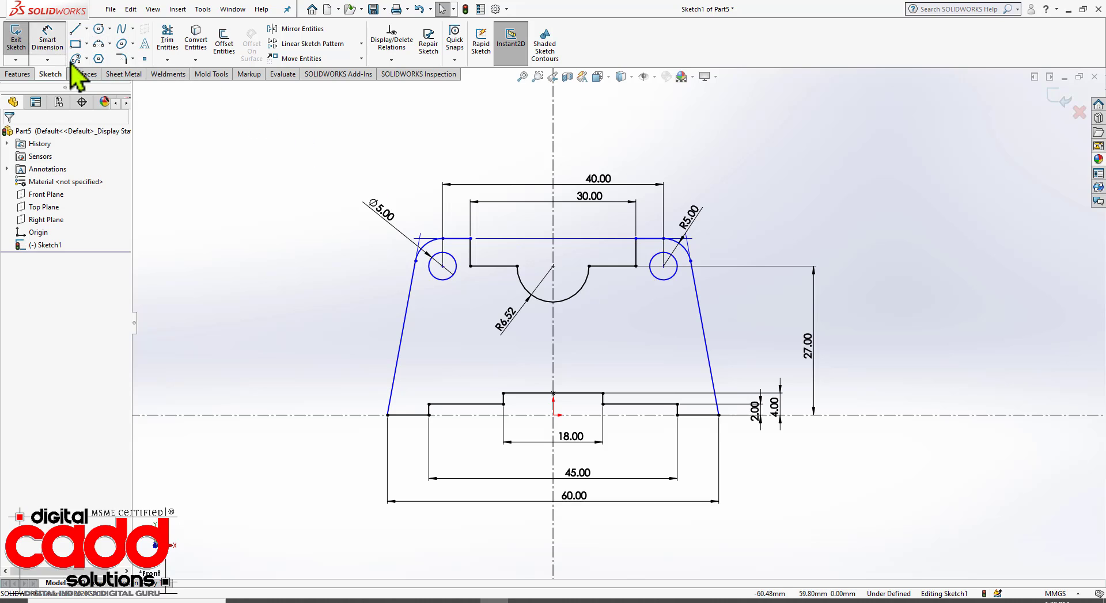
pyautogui.click(698, 416)
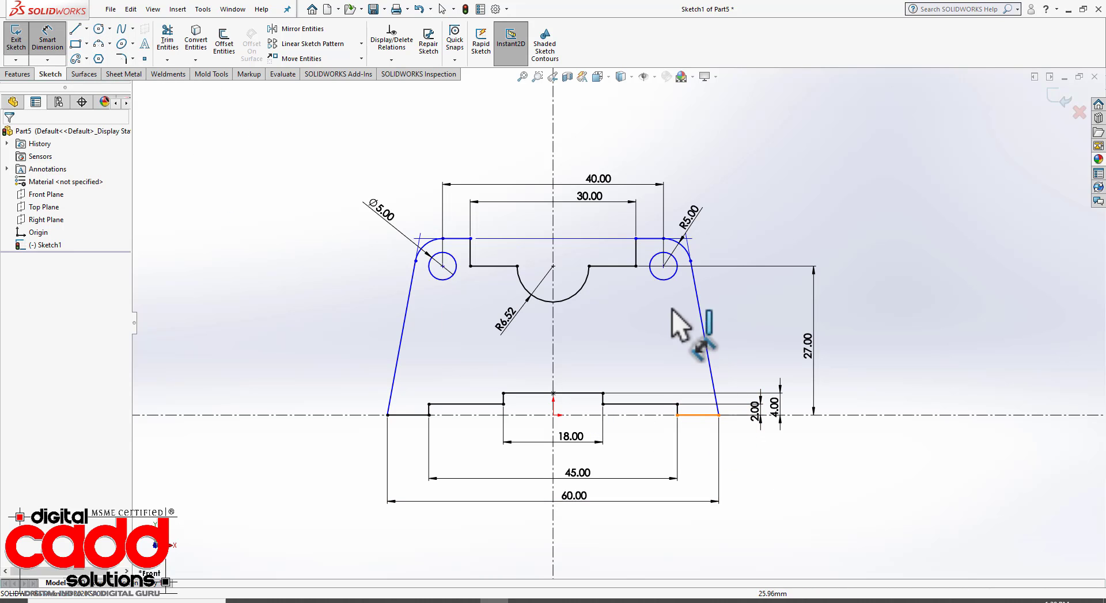
pyautogui.click(663, 239)
pyautogui.click(872, 342)
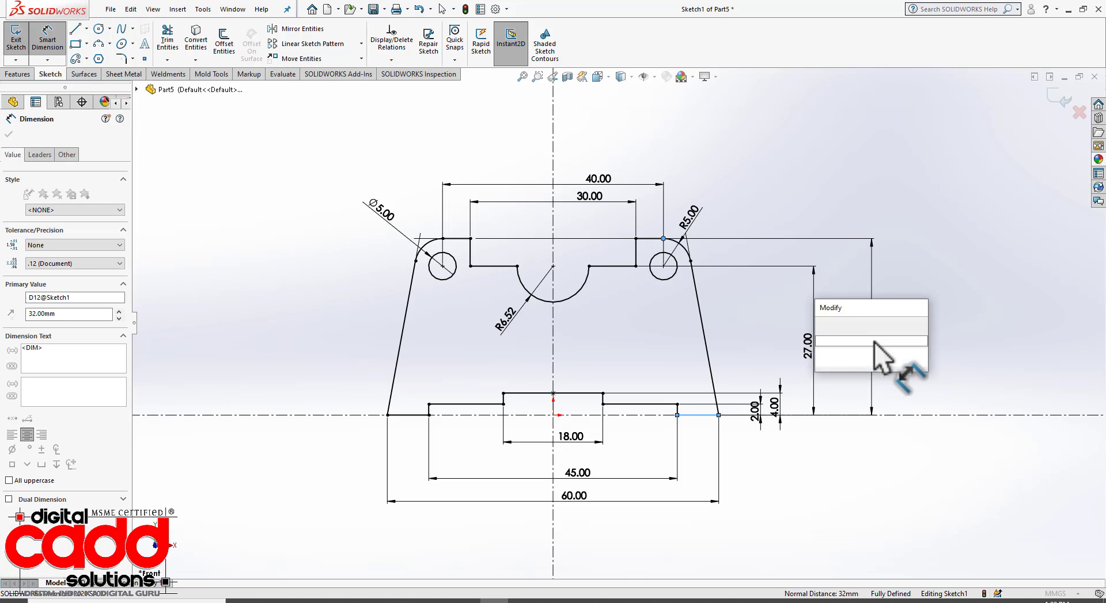
pyautogui.write('35')
pyautogui.press('Return')
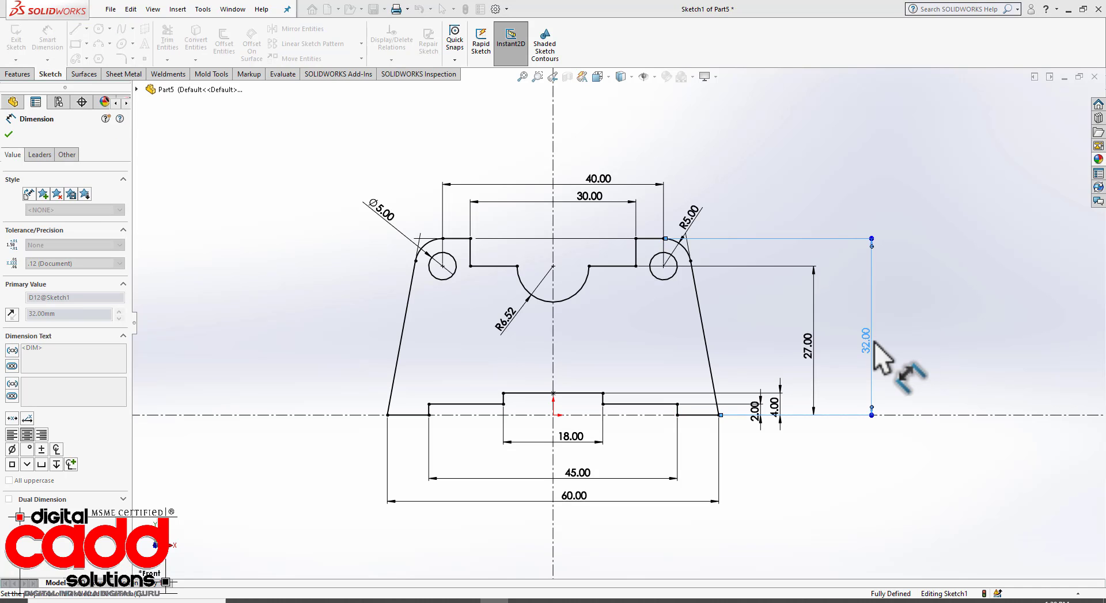
# Set the radius of the central semicircular cutout to 10 mm and check the corner radii in the PDF drawing
pyautogui.scroll(-2, 619, 281)
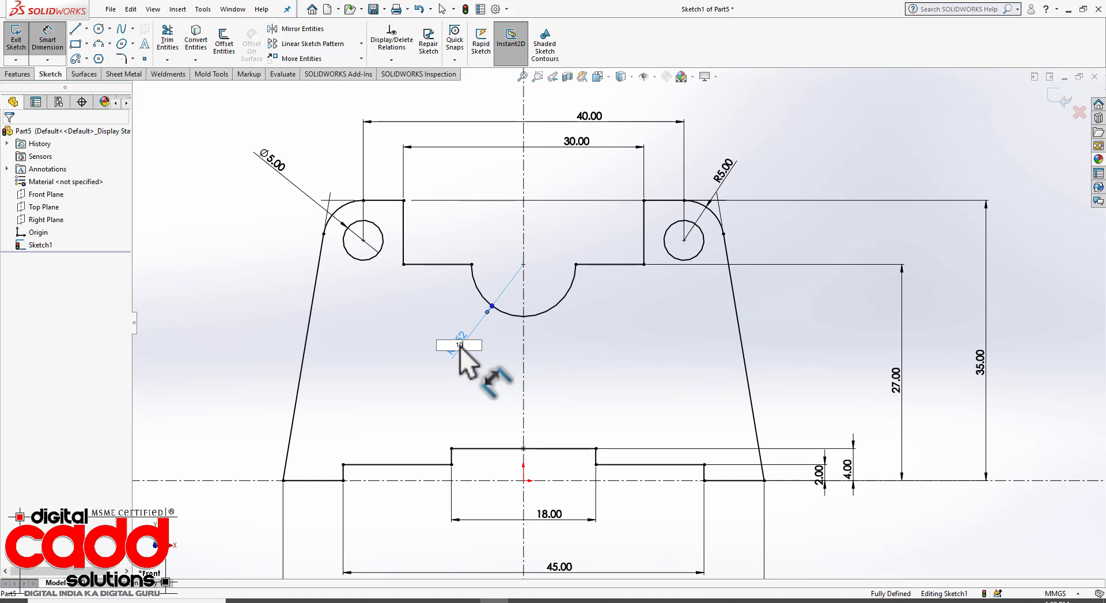
pyautogui.press('Return')
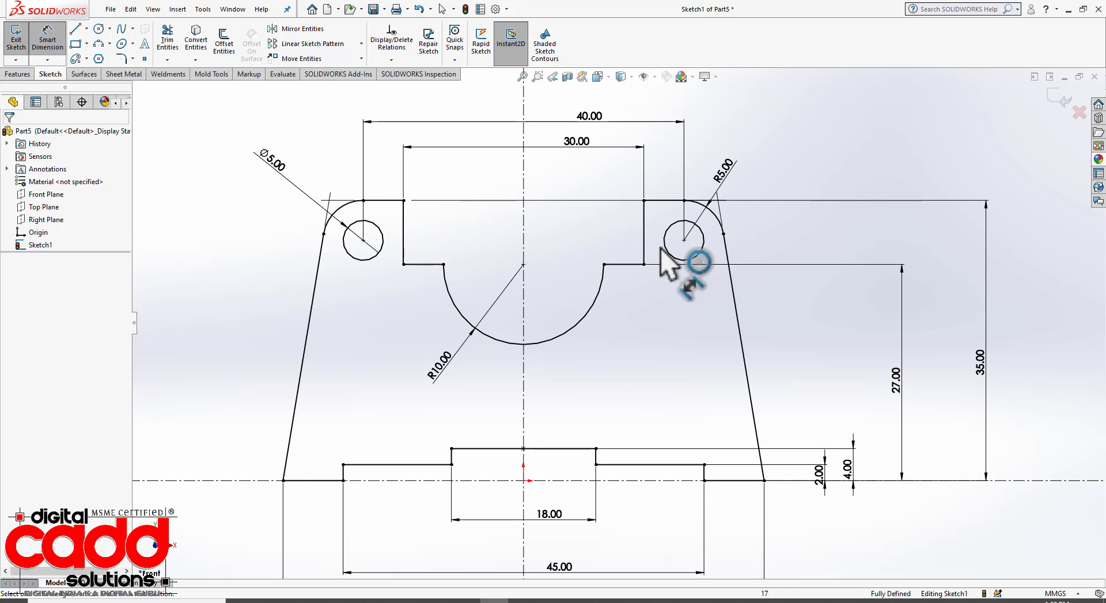
pyautogui.scroll(1, 584, 377)
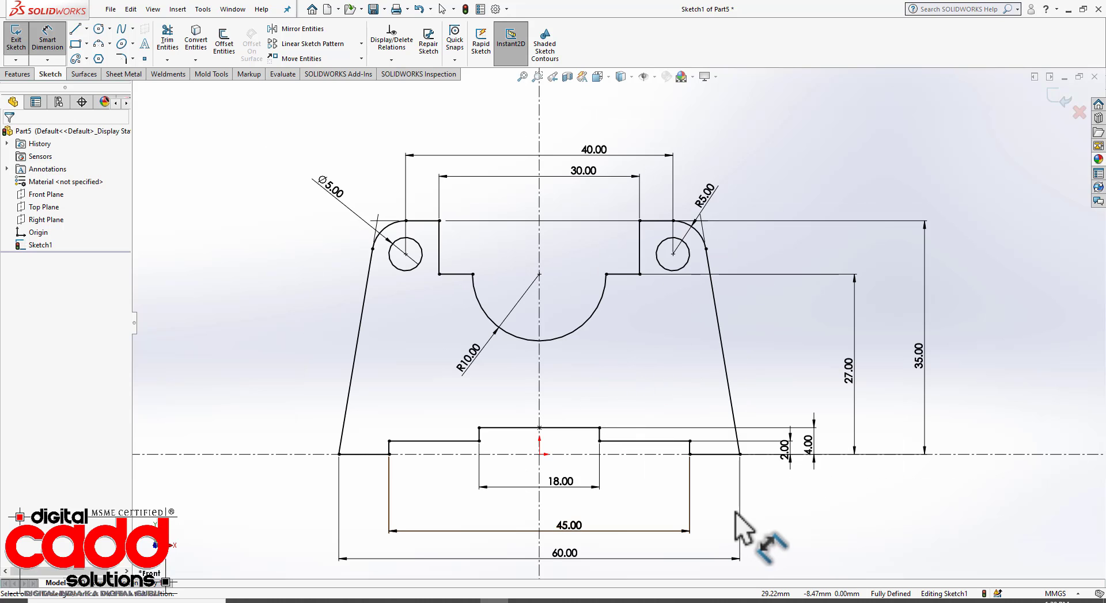
pyautogui.scroll(-1, 541, 581)
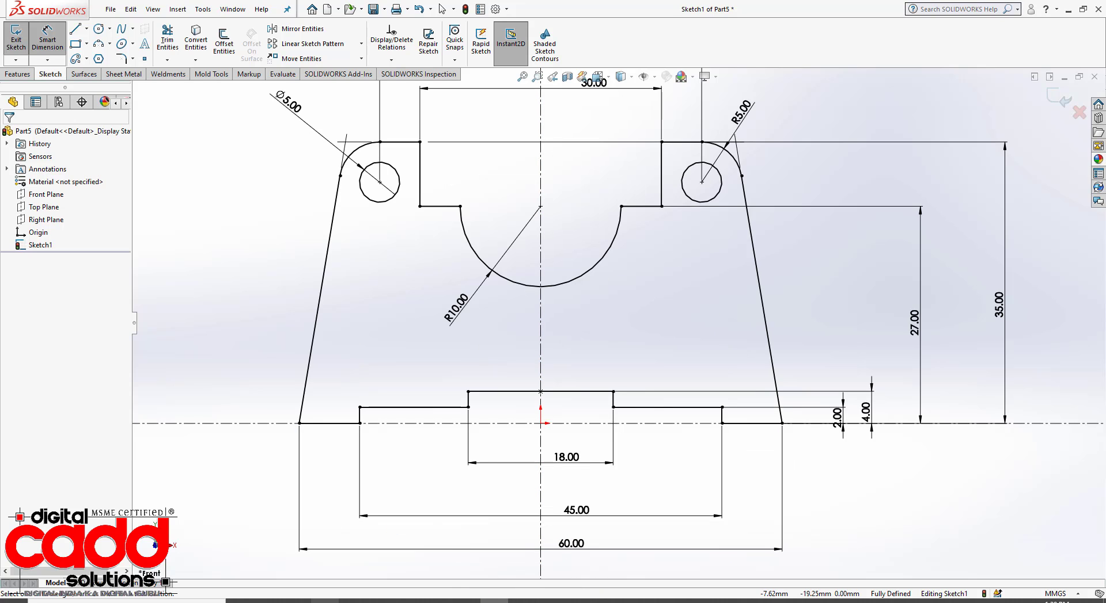
pyautogui.click(324, 602)
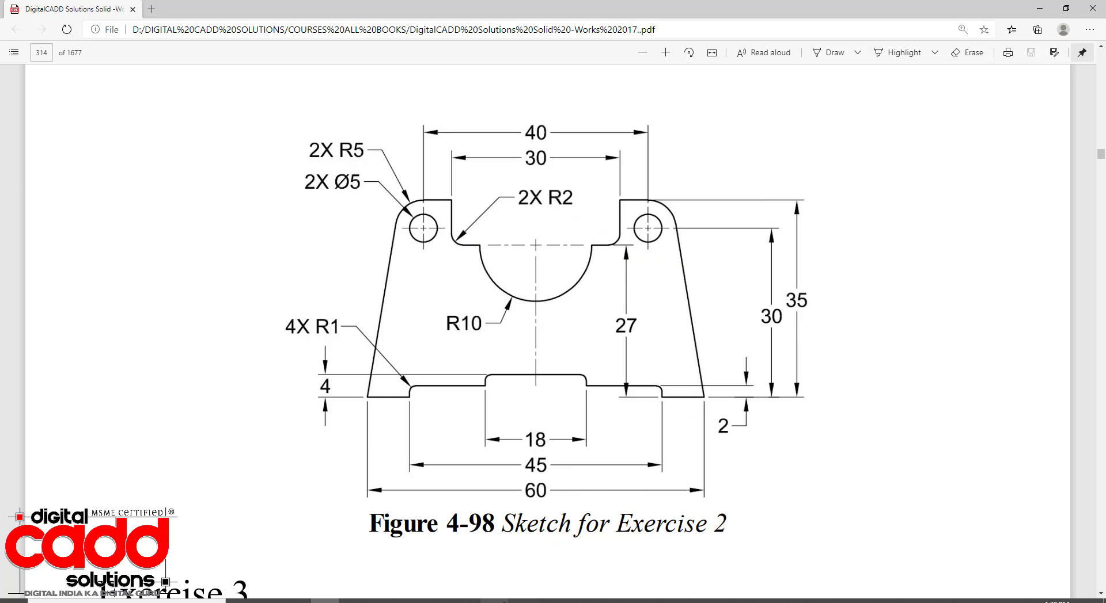
pyautogui.hotkey('alt', 'Tab')
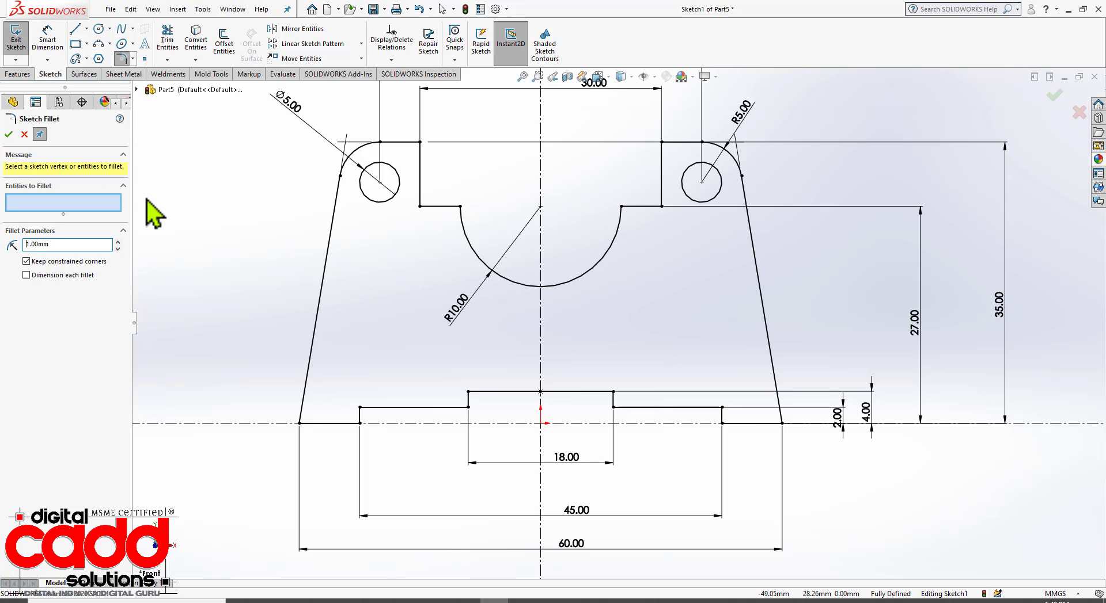
# Fillet the four upper corners of the stepped base cutout with a 1 mm radius and move the radius dimension clear of the profile
pyautogui.click(360, 408)
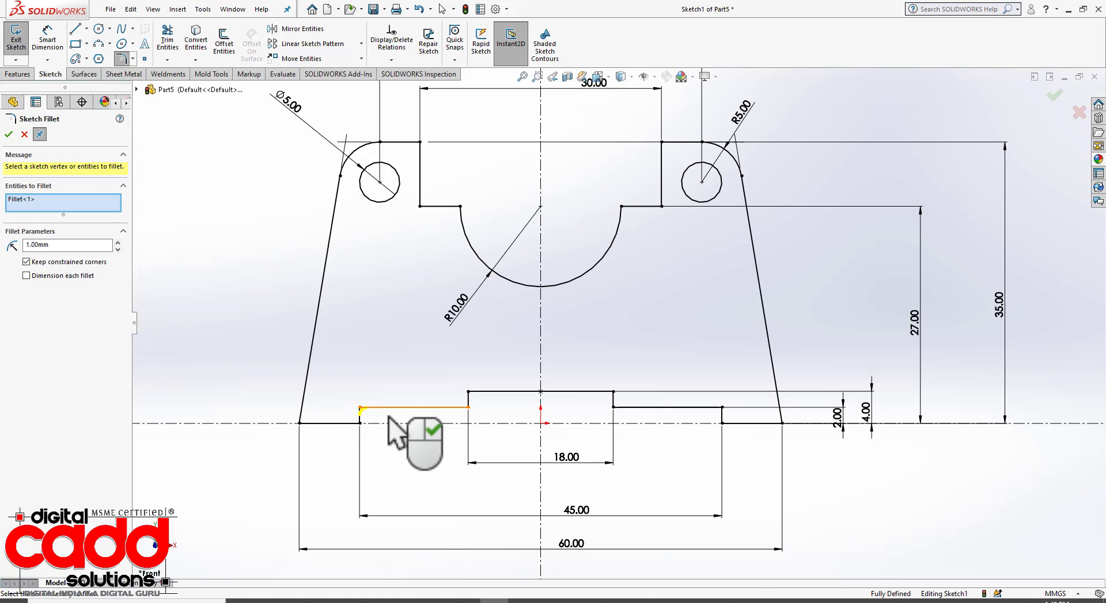
pyautogui.scroll(-2, 562, 444)
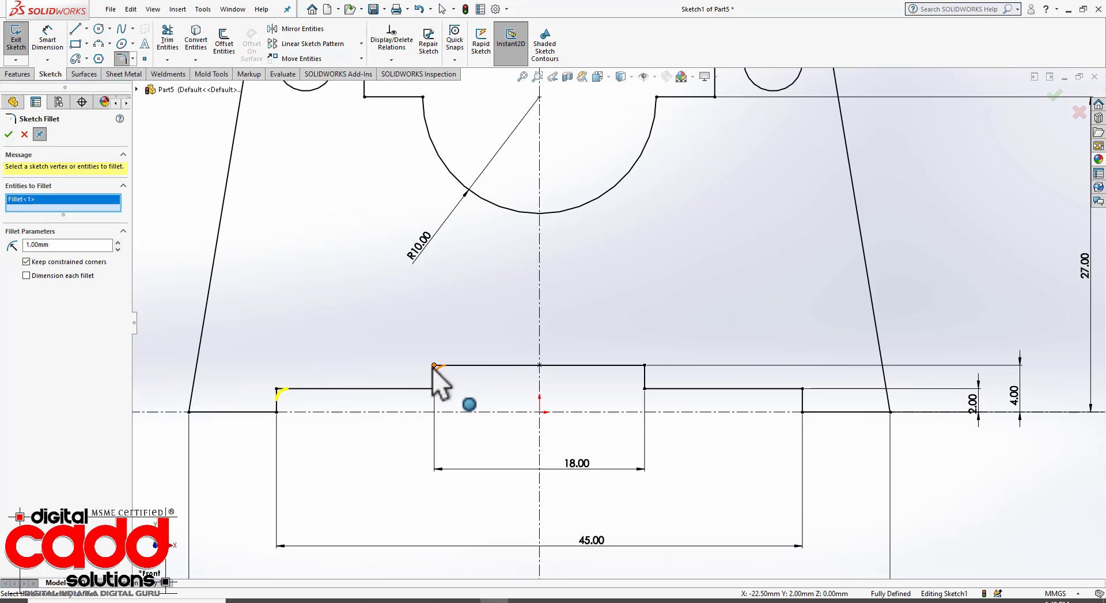
pyautogui.click(434, 367)
pyautogui.click(575, 314)
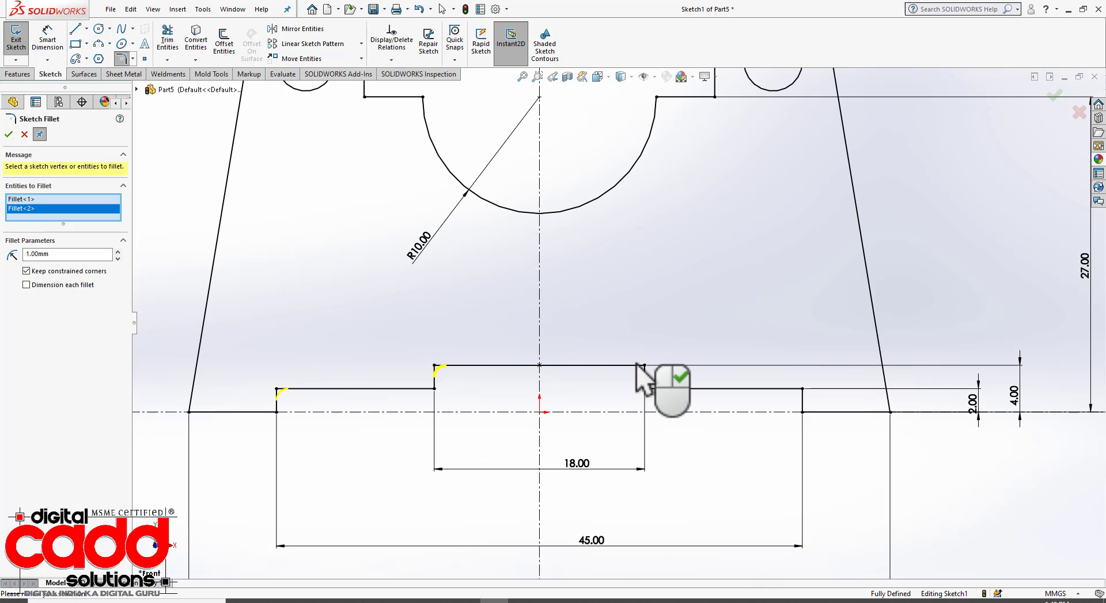
pyautogui.click(644, 366)
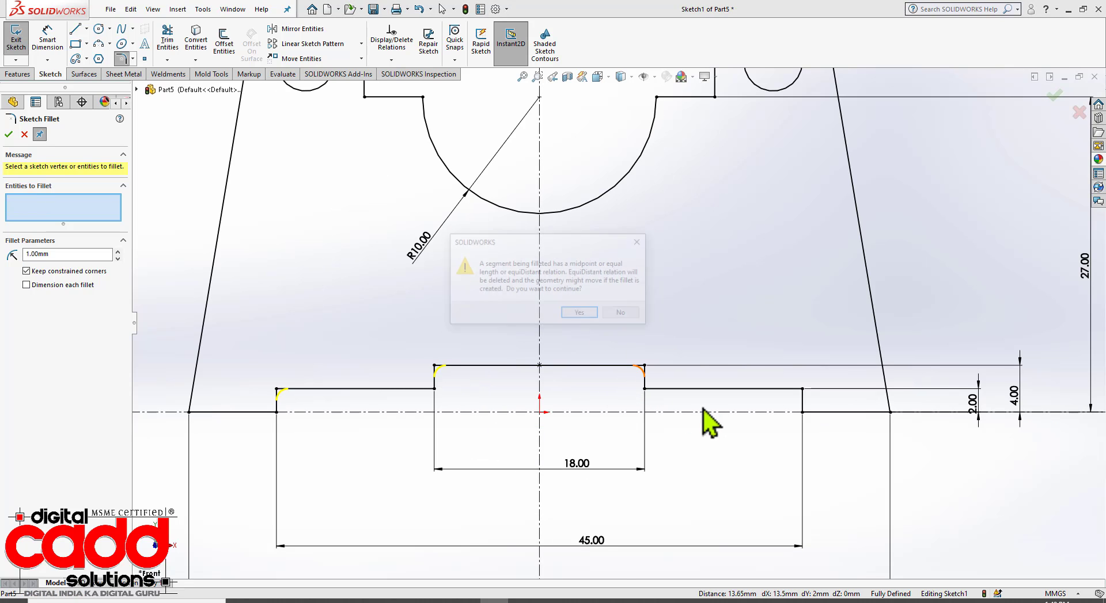
pyautogui.click(598, 315)
pyautogui.click(802, 389)
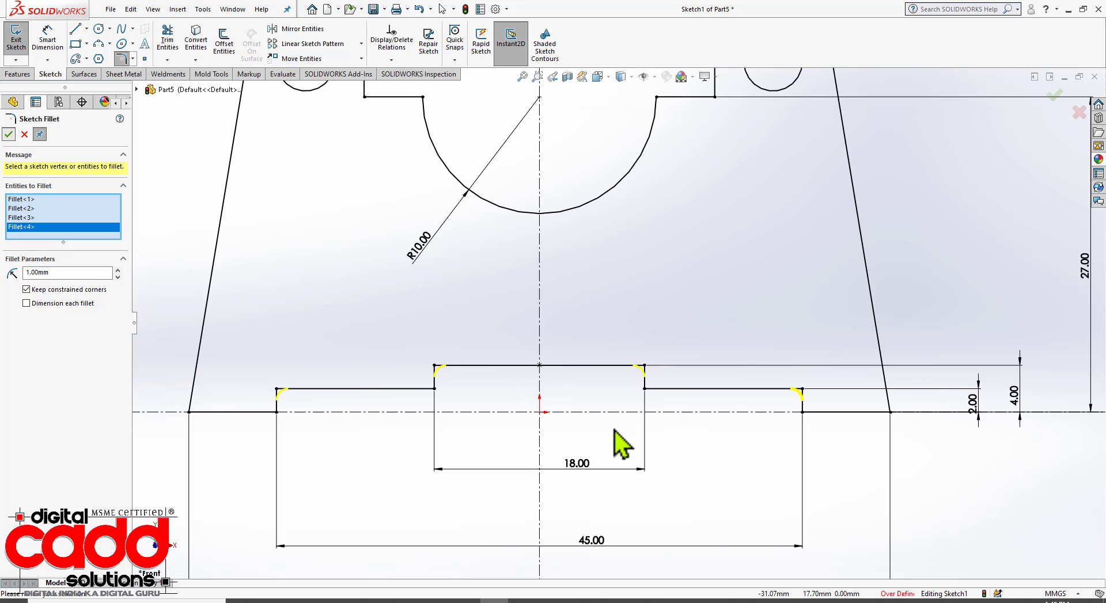
pyautogui.press('Return')
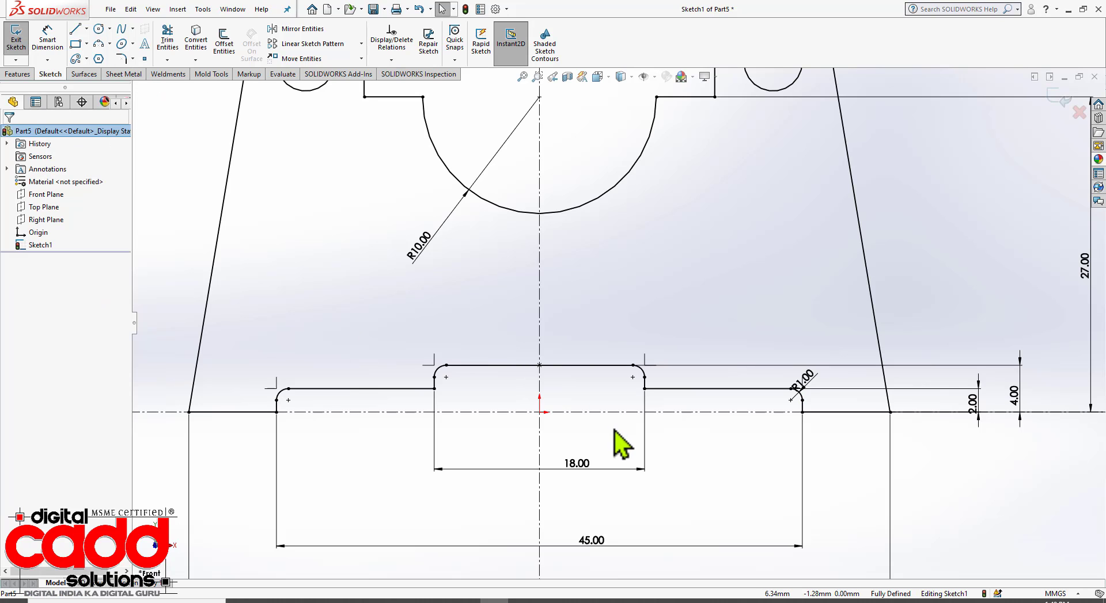
pyautogui.moveTo(806, 381); pyautogui.dragTo(827, 359)
pyautogui.click(851, 481)
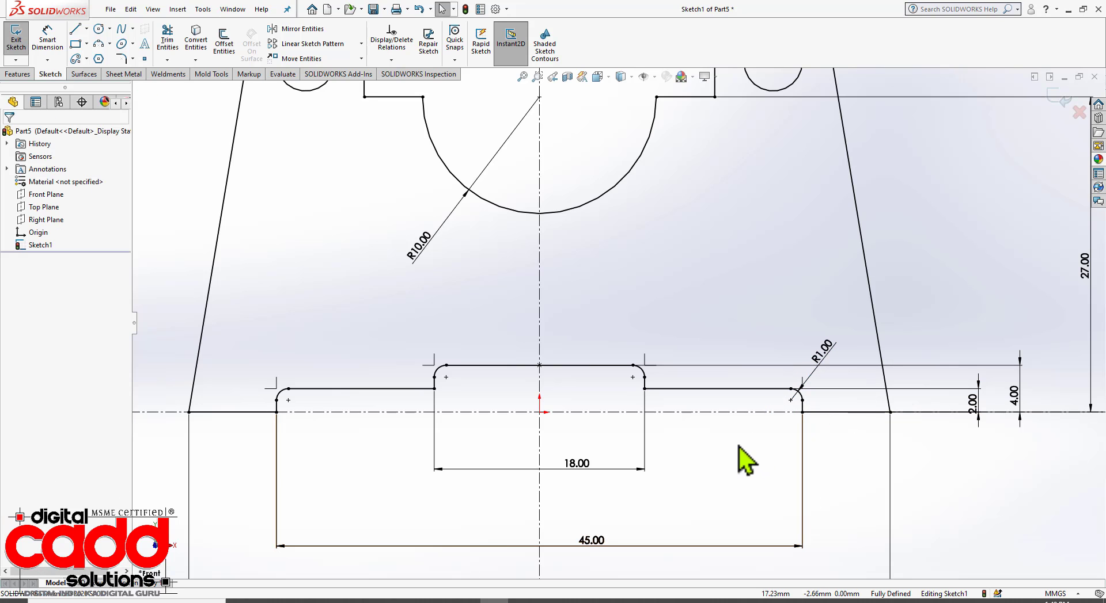
# Fillet the two inner corners of the upper notch with a 2 mm radius and move the radius dimension clear of the profile
pyautogui.scroll(3, 737, 442)
pyautogui.scroll(-2, 650, 121)
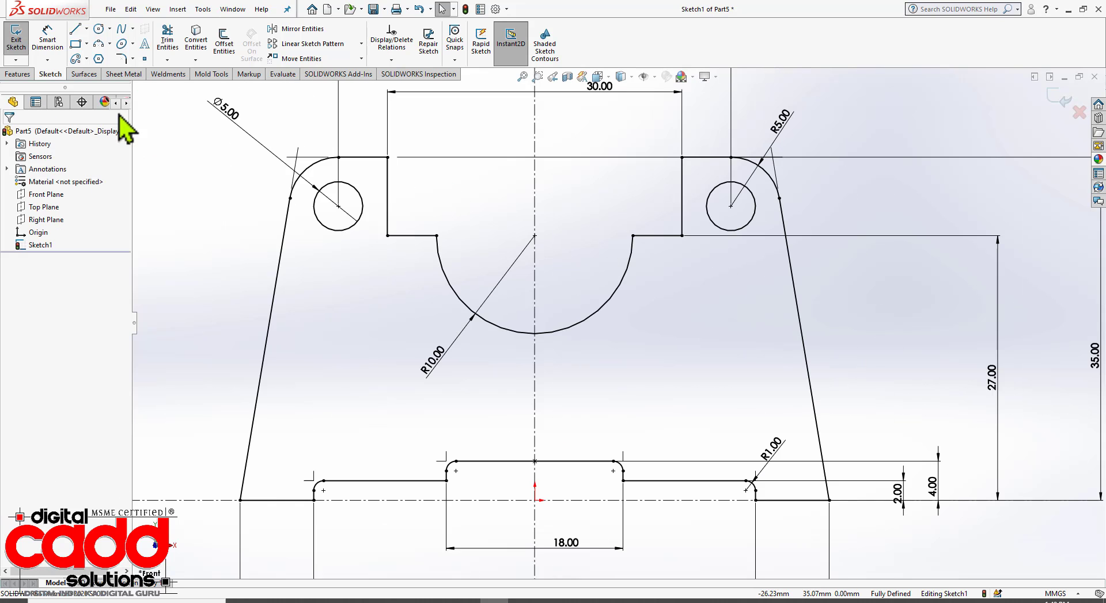
pyautogui.click(121, 58)
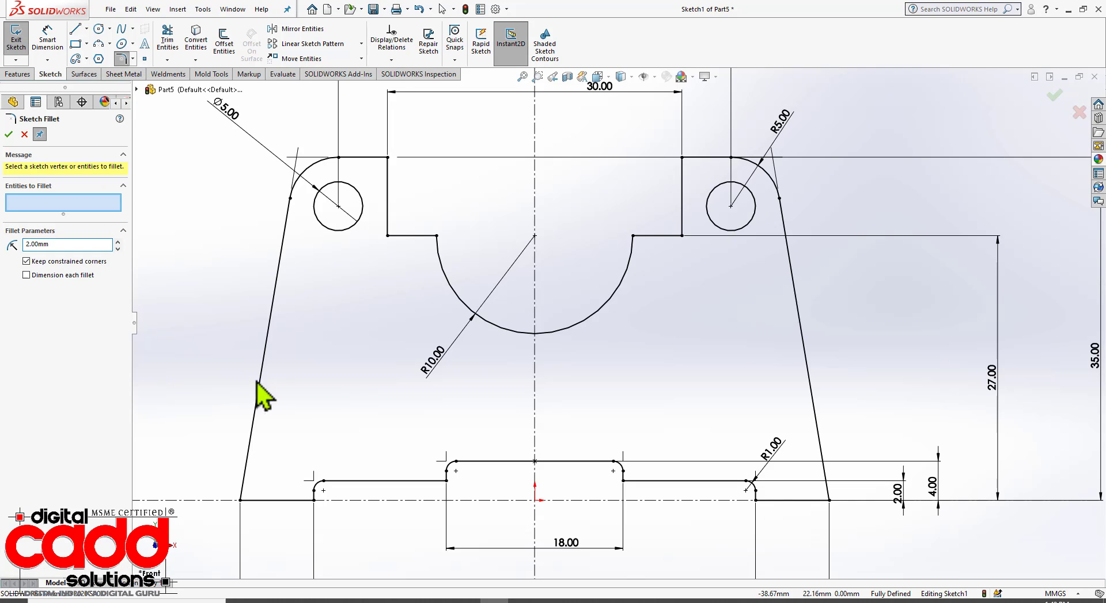
pyautogui.click(387, 236)
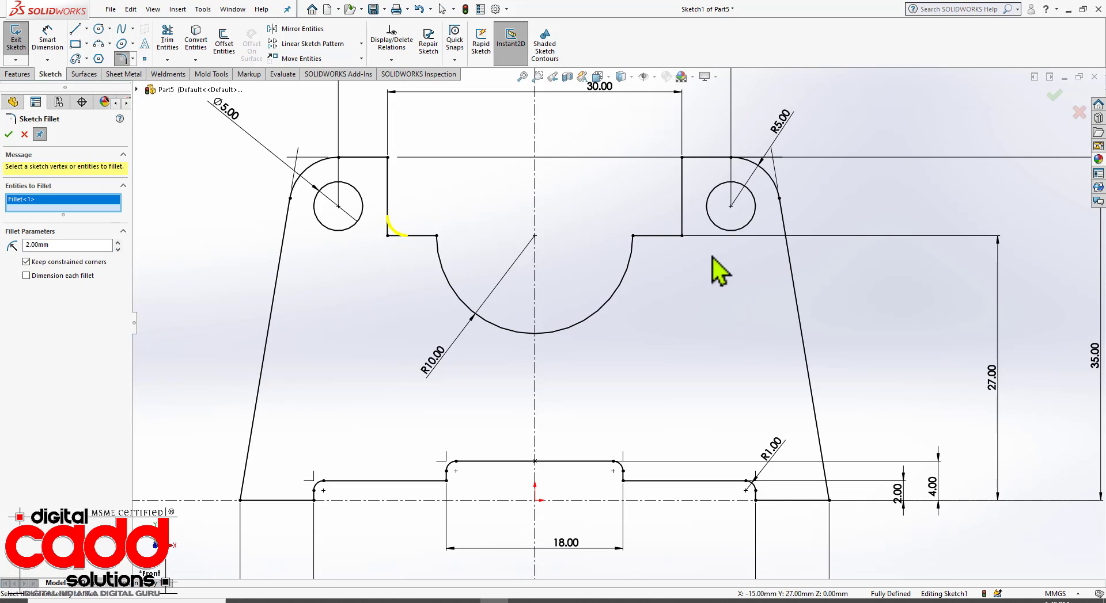
pyautogui.click(682, 236)
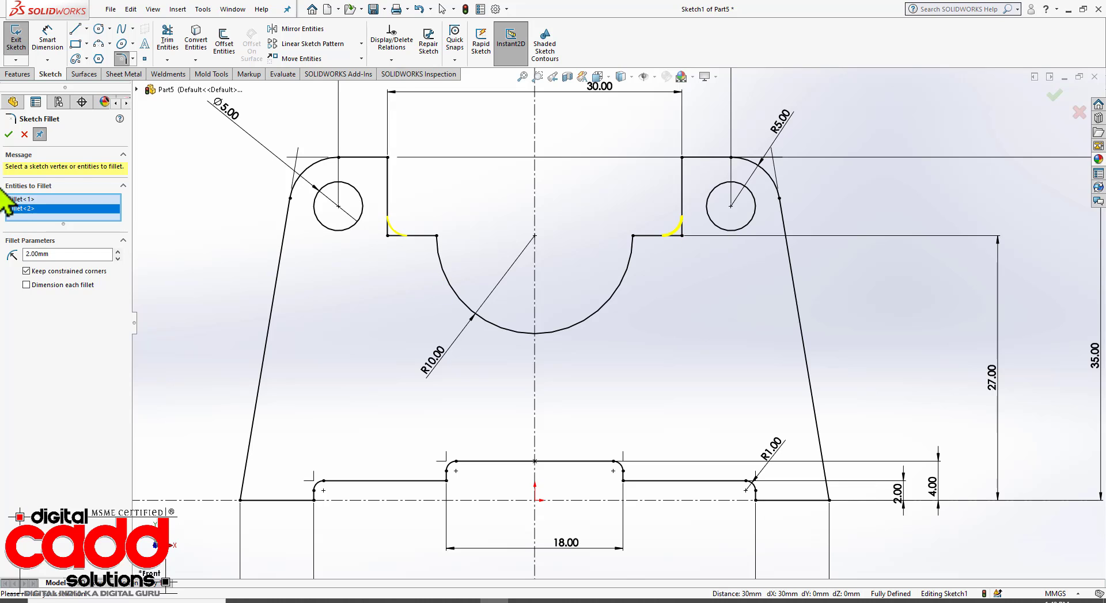
pyautogui.click(9, 135)
pyautogui.click(24, 135)
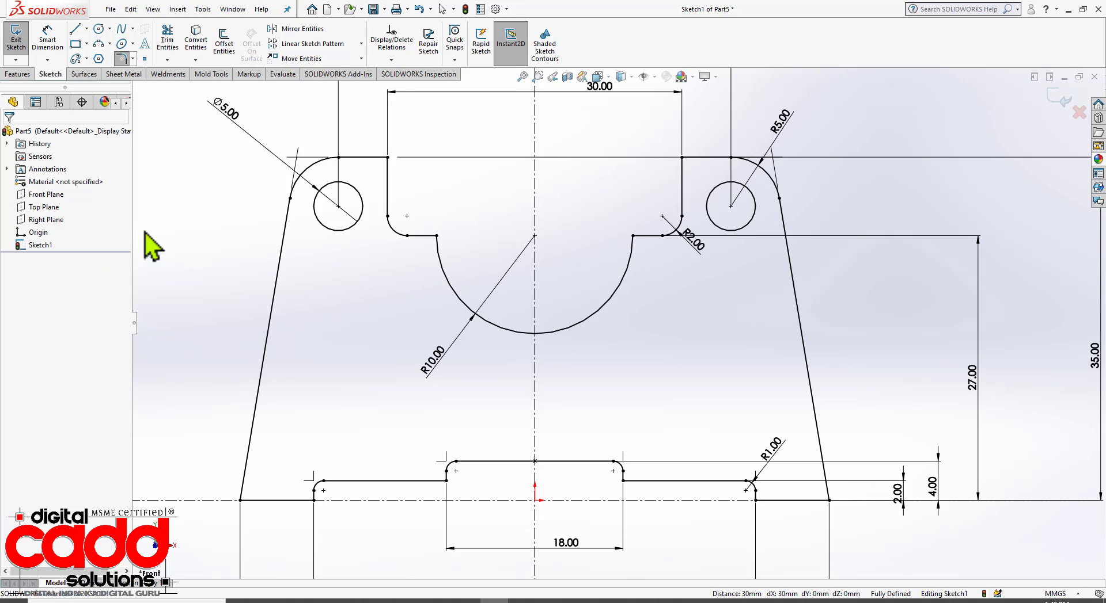
pyautogui.moveTo(698, 245); pyautogui.dragTo(710, 261)
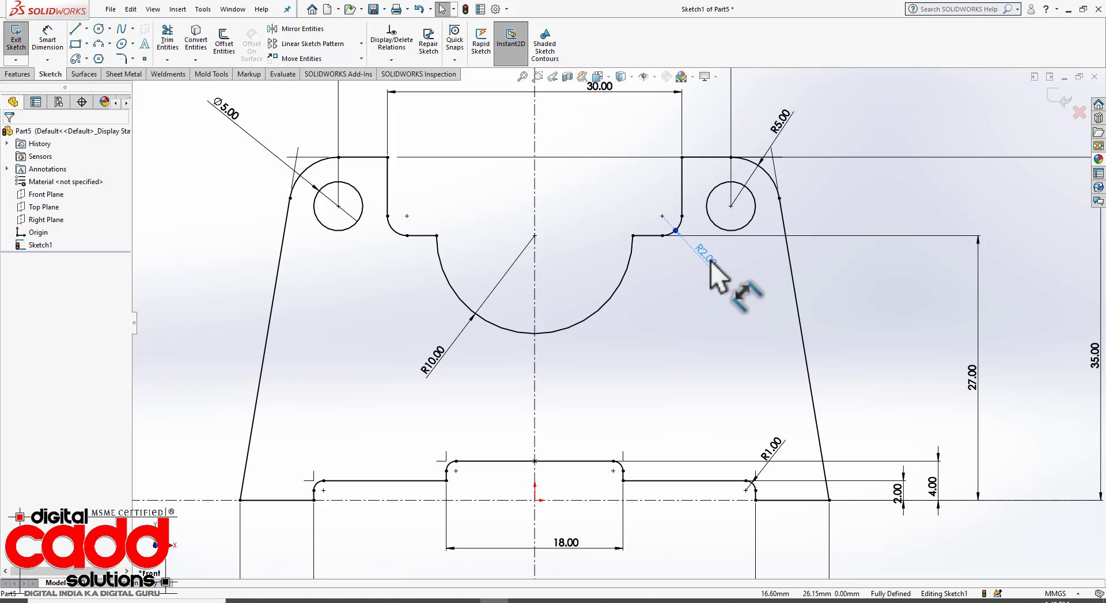
pyautogui.click(690, 391)
# Place the 2 mm and 4 mm height texts below the baseline and bring the 27 mm and 35 mm height dimensions closer to the profile
pyautogui.scroll(3, 694, 396)
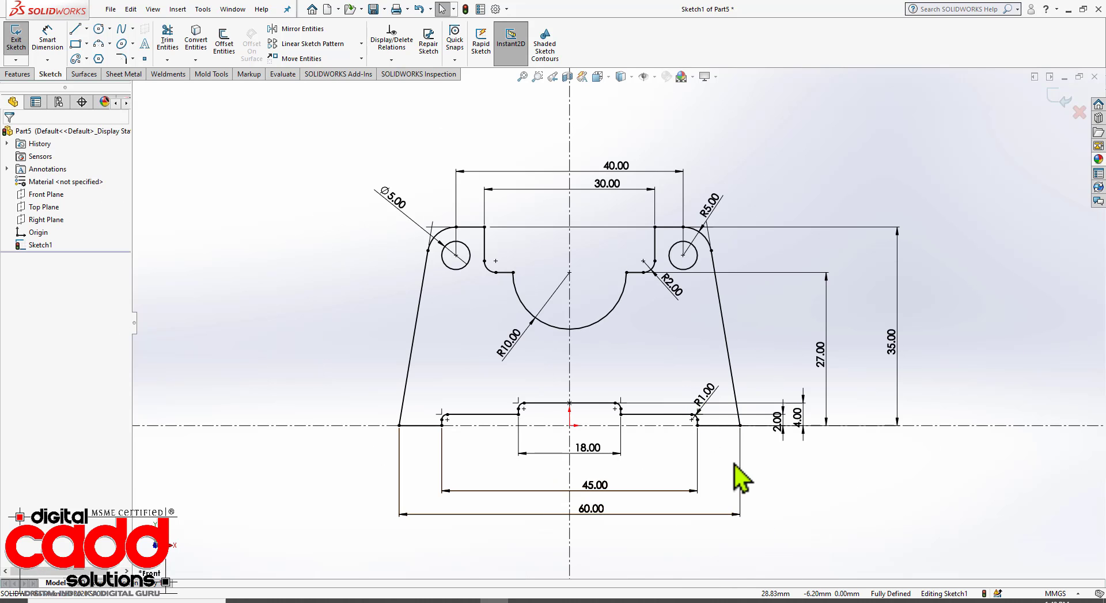
pyautogui.scroll(-2, 760, 496)
pyautogui.moveTo(789, 389)
pyautogui.mouseDown()
pyautogui.moveTo(784, 432)
pyautogui.moveTo(767, 424)
pyautogui.mouseUp()
pyautogui.moveTo(818, 381); pyautogui.dragTo(791, 422)
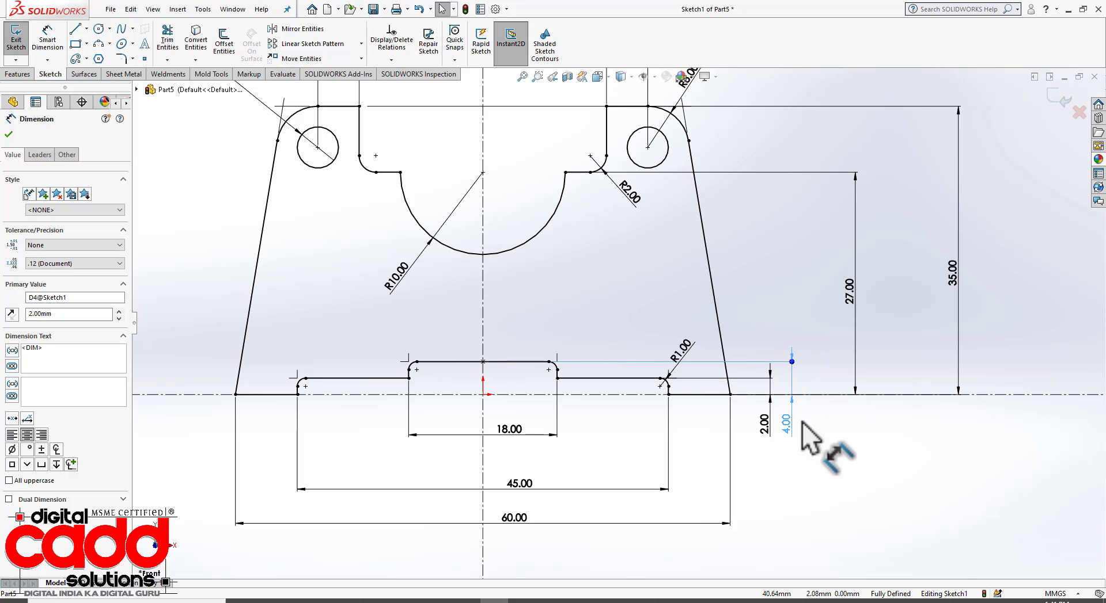
pyautogui.click(838, 466)
pyautogui.moveTo(851, 300); pyautogui.dragTo(820, 323)
pyautogui.moveTo(953, 293); pyautogui.dragTo(854, 309)
pyautogui.click(596, 460)
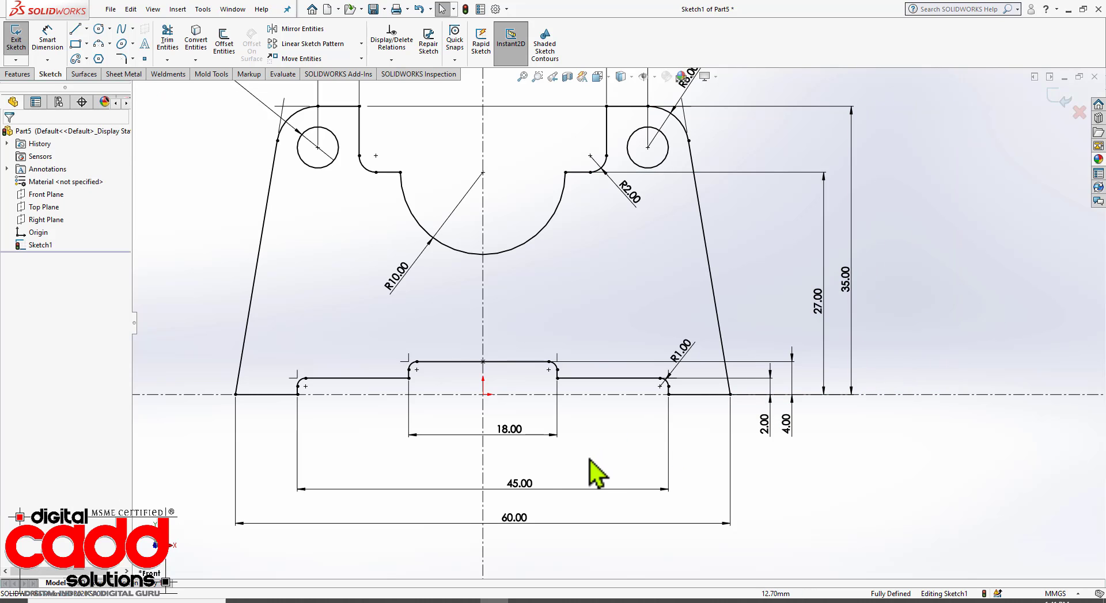
# Bring the 45 mm and 60 mm width dimensions closer beneath the base and centre the 40 mm and 30 mm dimension texts above the notch
pyautogui.moveTo(521, 487); pyautogui.dragTo(521, 458)
pyautogui.moveTo(514, 519); pyautogui.dragTo(515, 478)
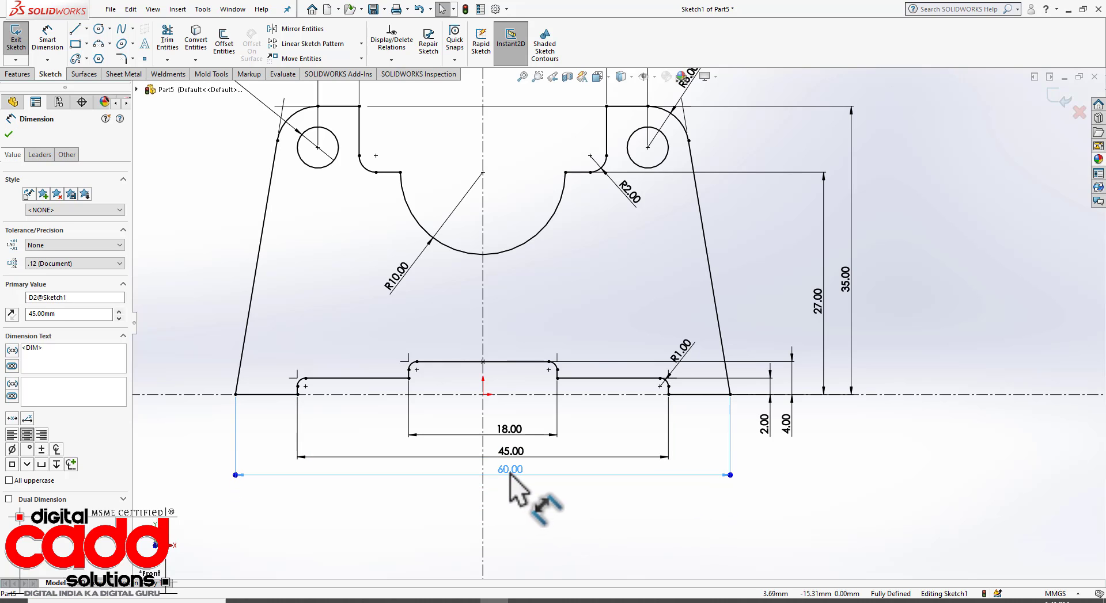
pyautogui.click(537, 507)
pyautogui.scroll(3, 550, 507)
pyautogui.scroll(-3, 661, 198)
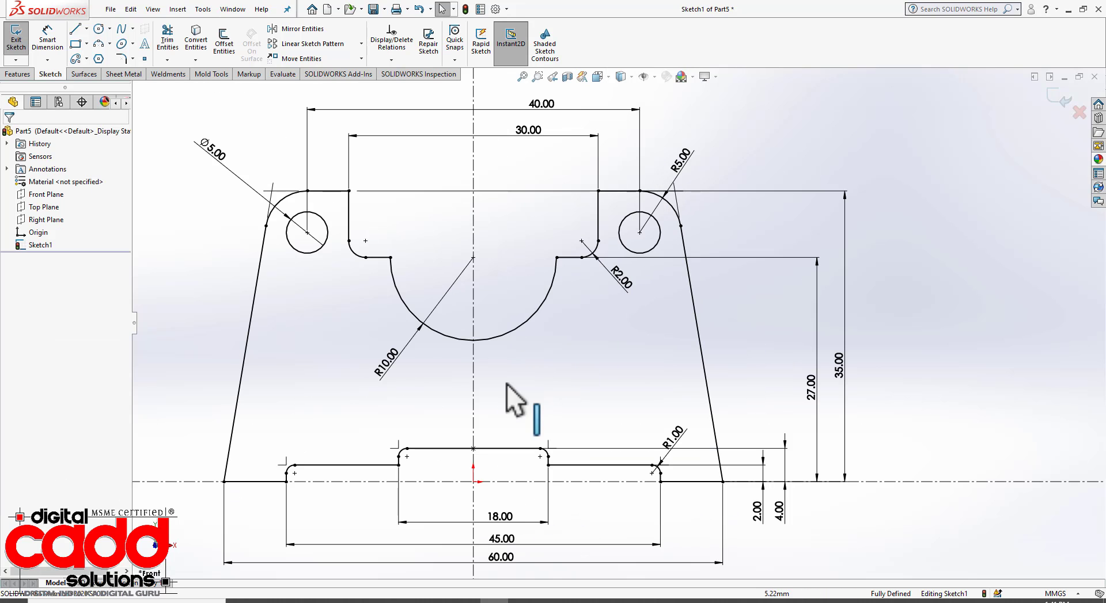
pyautogui.scroll(2, 587, 448)
pyautogui.scroll(-1, 648, 391)
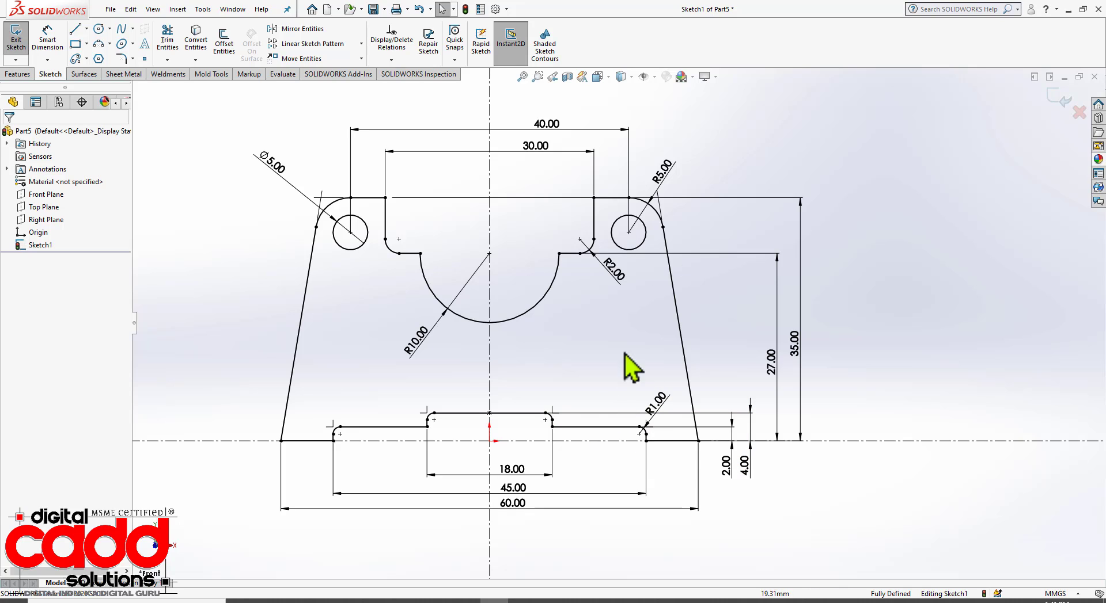
pyautogui.moveTo(549, 126); pyautogui.dragTo(514, 121)
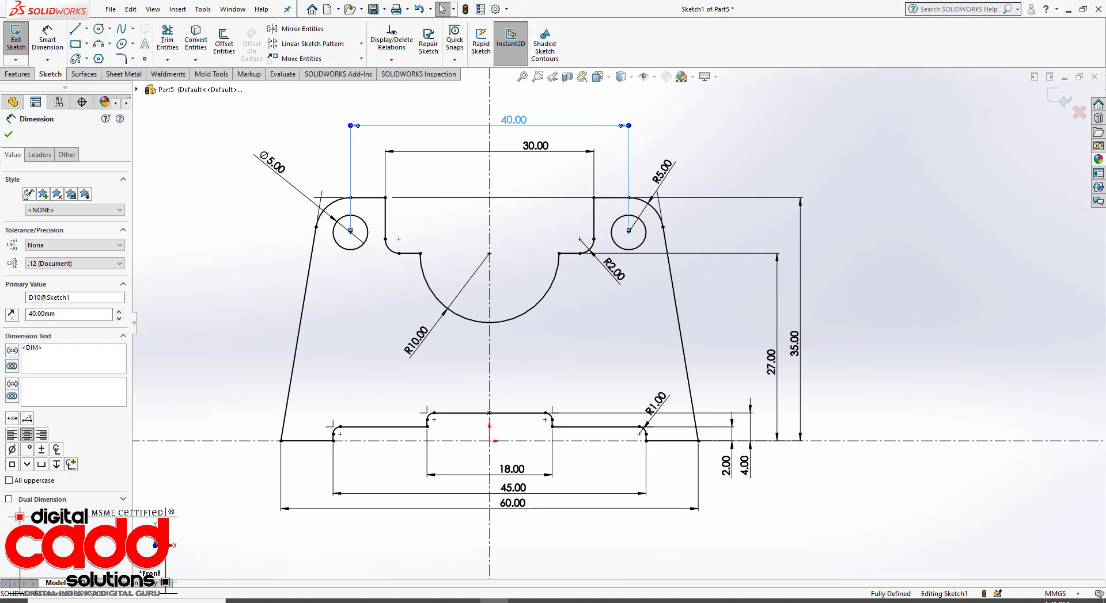
pyautogui.click(515, 169)
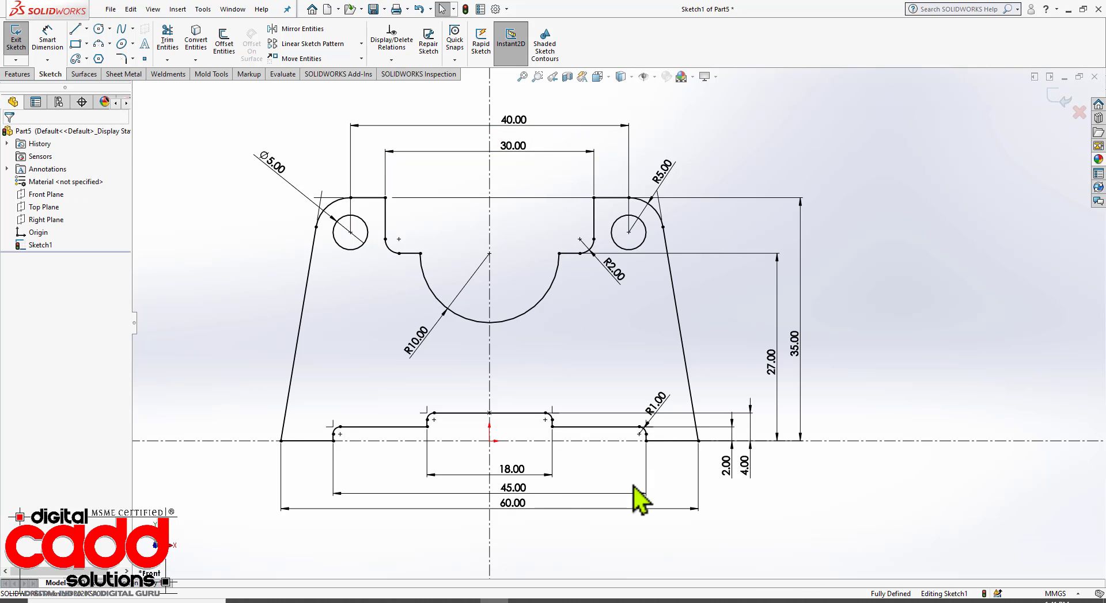
# Exit the bracket sketch and extrude the profile 20 mm with the Mid Plane end condition
pyautogui.click(1045, 115)
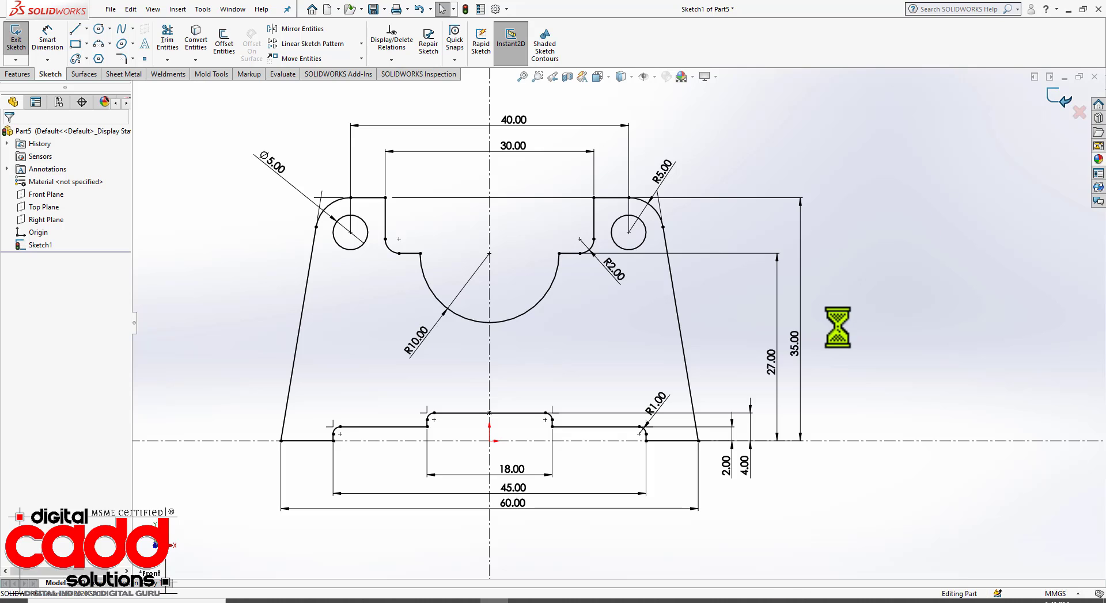
pyautogui.moveTo(847, 394)
pyautogui.mouseDown(button='middle')
pyautogui.moveTo(735, 350)
pyautogui.moveTo(743, 402)
pyautogui.mouseUp(button='middle')
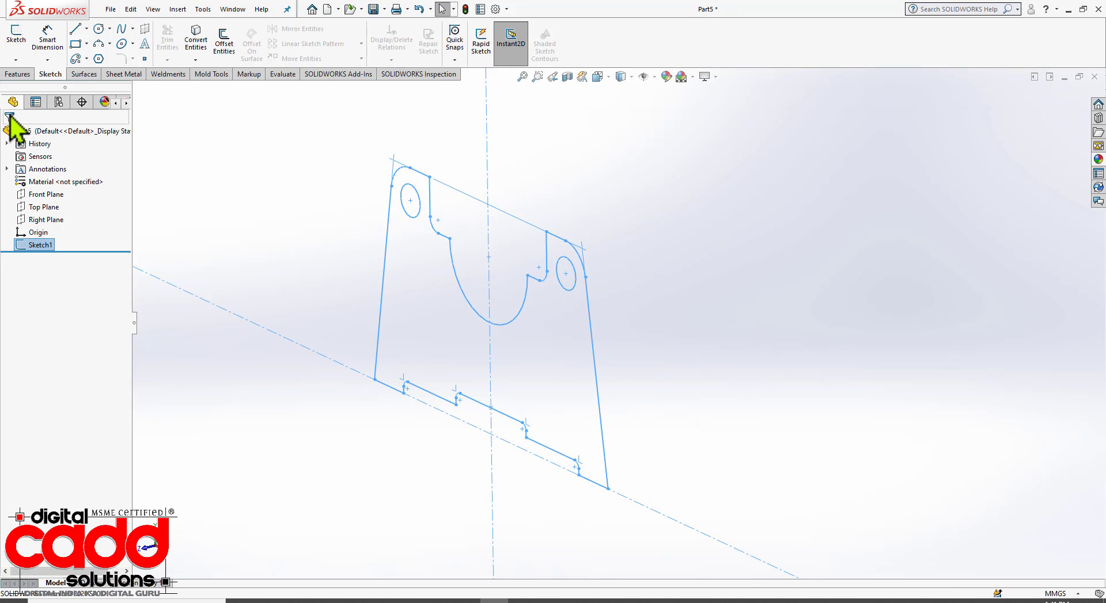
pyautogui.click(23, 74)
pyautogui.click(20, 40)
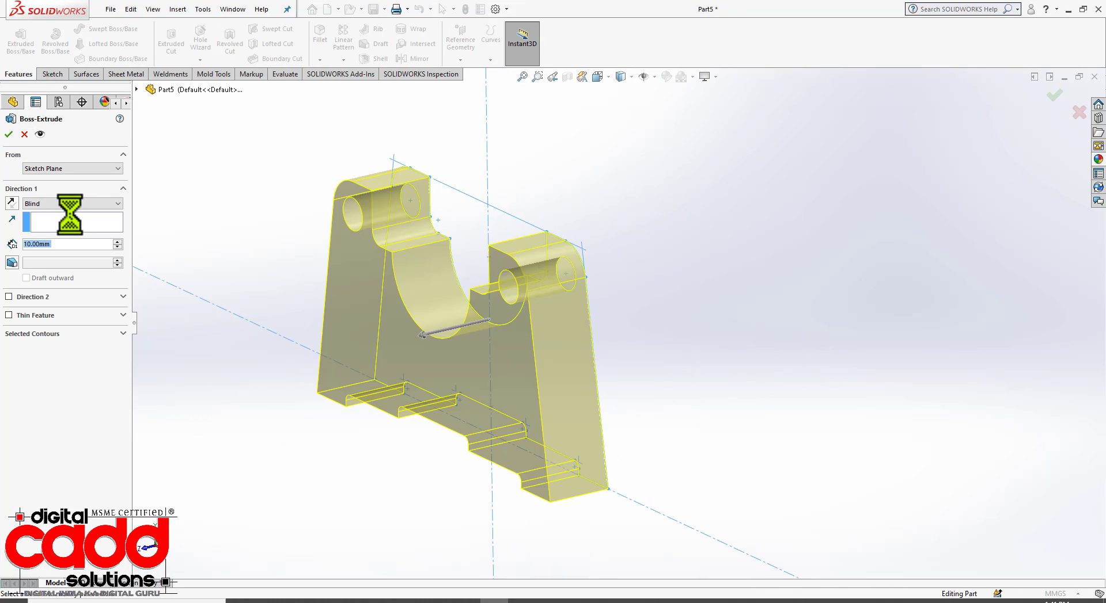
pyautogui.click(117, 242)
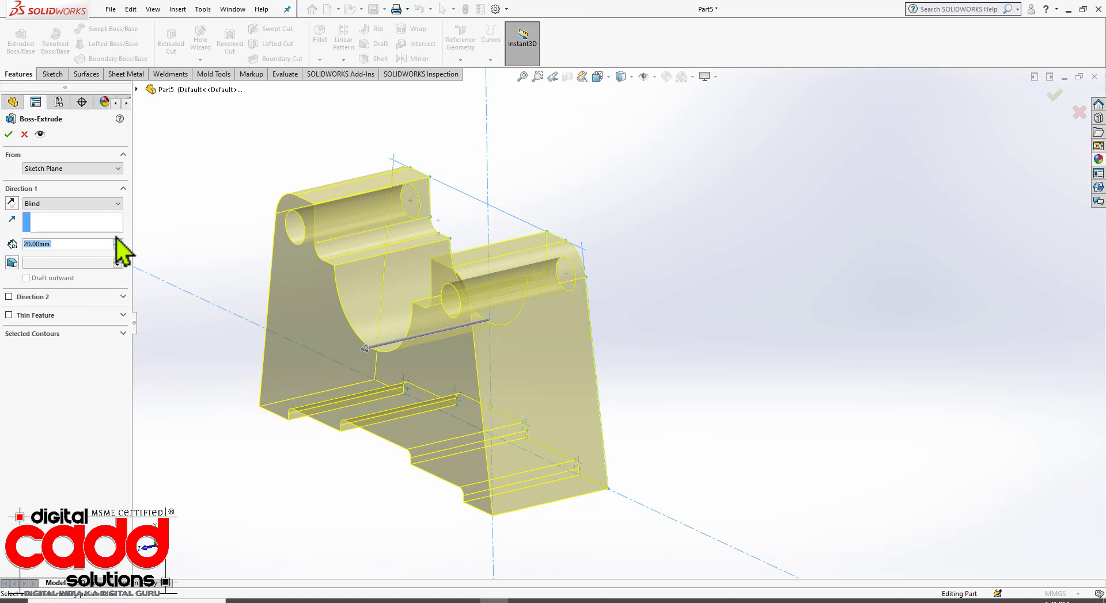
pyautogui.click(95, 210)
pyautogui.click(84, 255)
pyautogui.moveTo(593, 328)
pyautogui.mouseDown(button='middle')
pyautogui.moveTo(527, 325)
pyautogui.moveTo(582, 340)
pyautogui.mouseUp(button='middle')
pyautogui.click(8, 134)
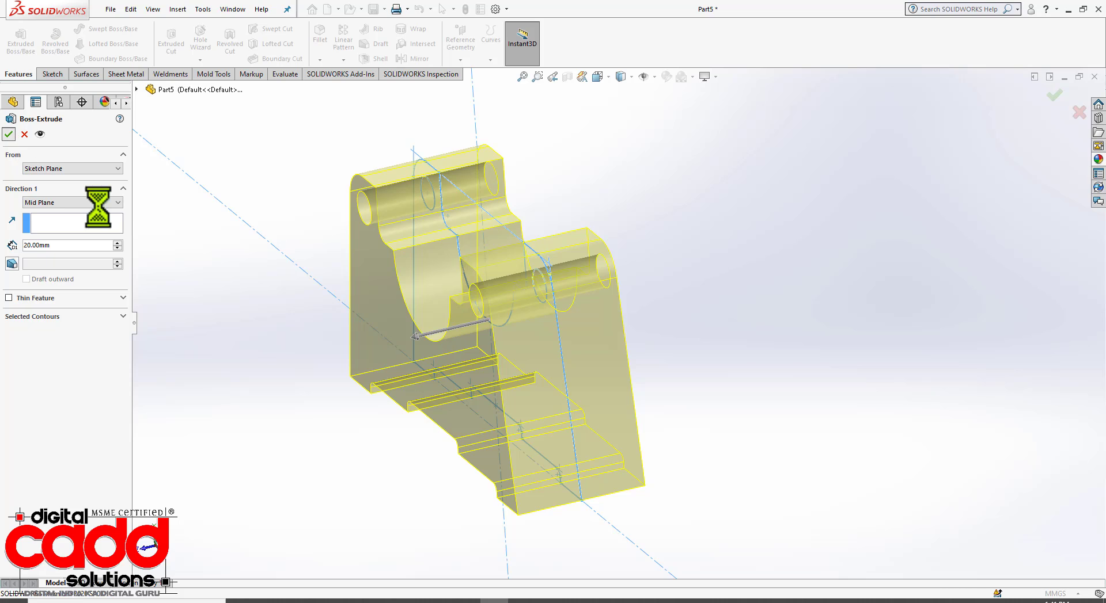
pyautogui.moveTo(697, 441); pyautogui.dragTo(734, 429, button='middle')
# Apply the color appearance to the bracket and change the whole part's color to green (RGB 15, 255, 51)
pyautogui.click(1097, 161)
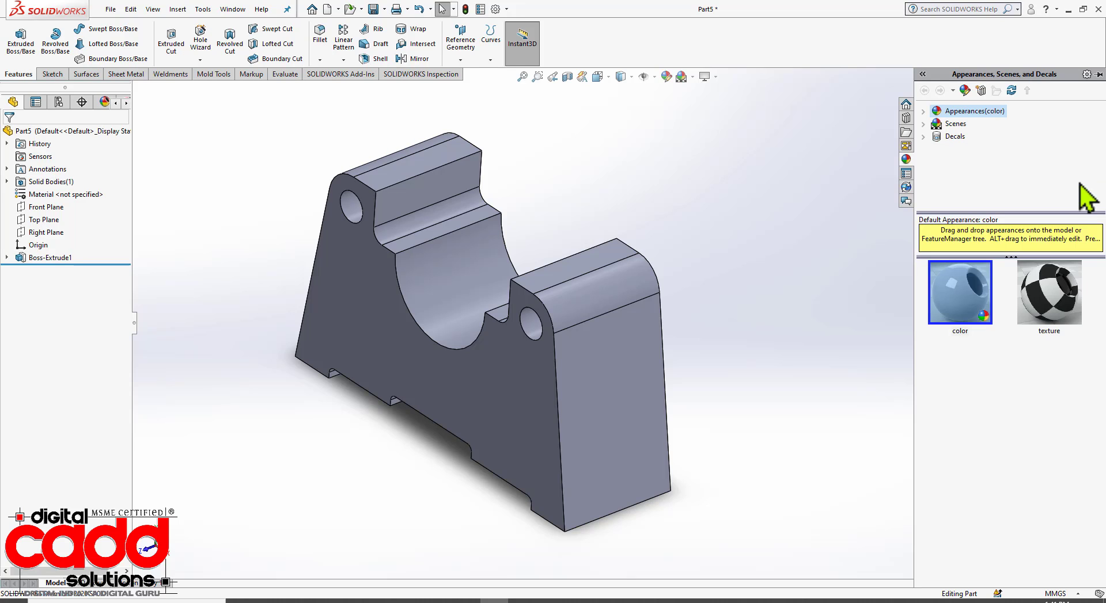
pyautogui.moveTo(963, 293); pyautogui.dragTo(609, 362)
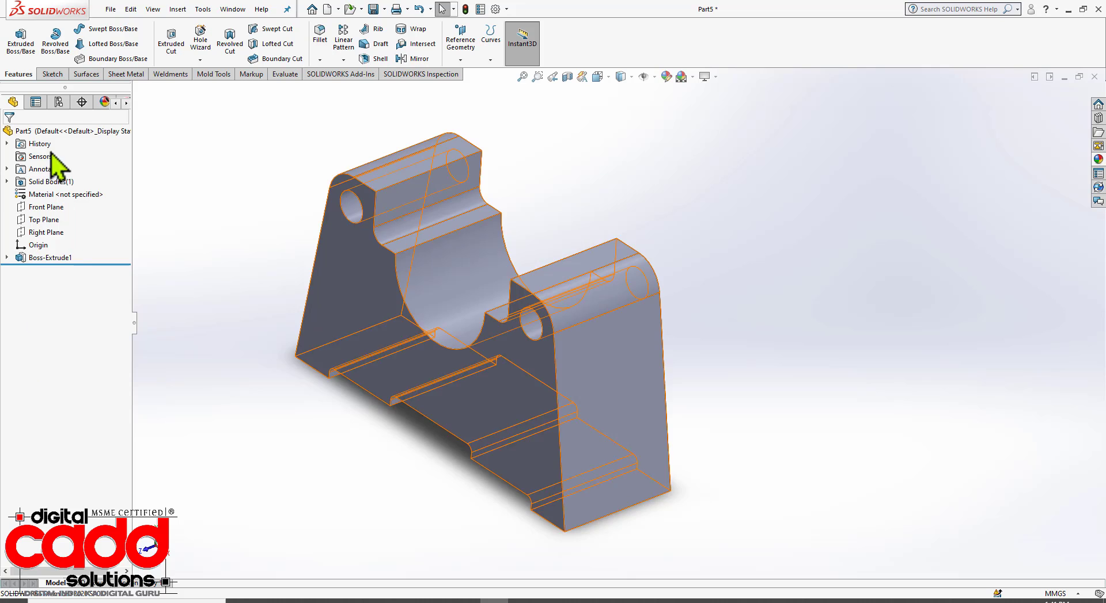
pyautogui.click(101, 105)
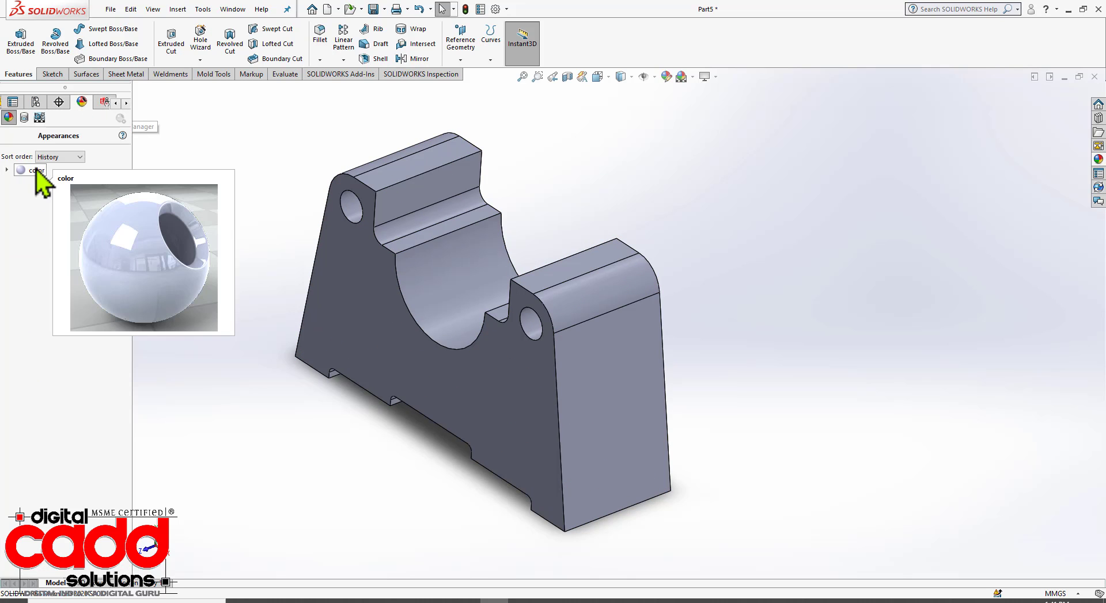
pyautogui.click(36, 171)
pyautogui.doubleClick(36, 171)
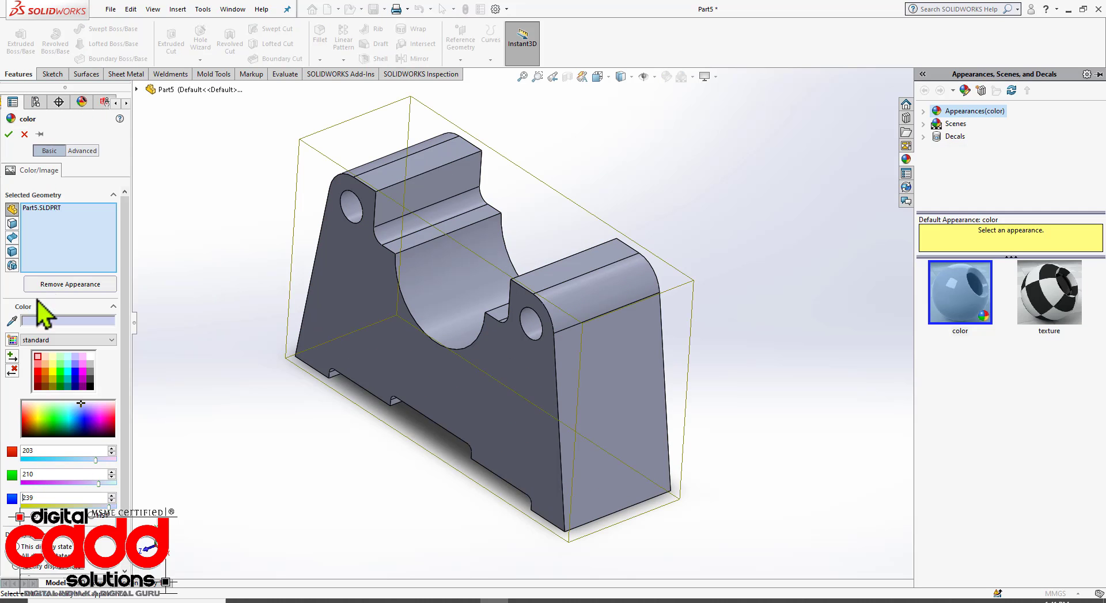
pyautogui.click(48, 418)
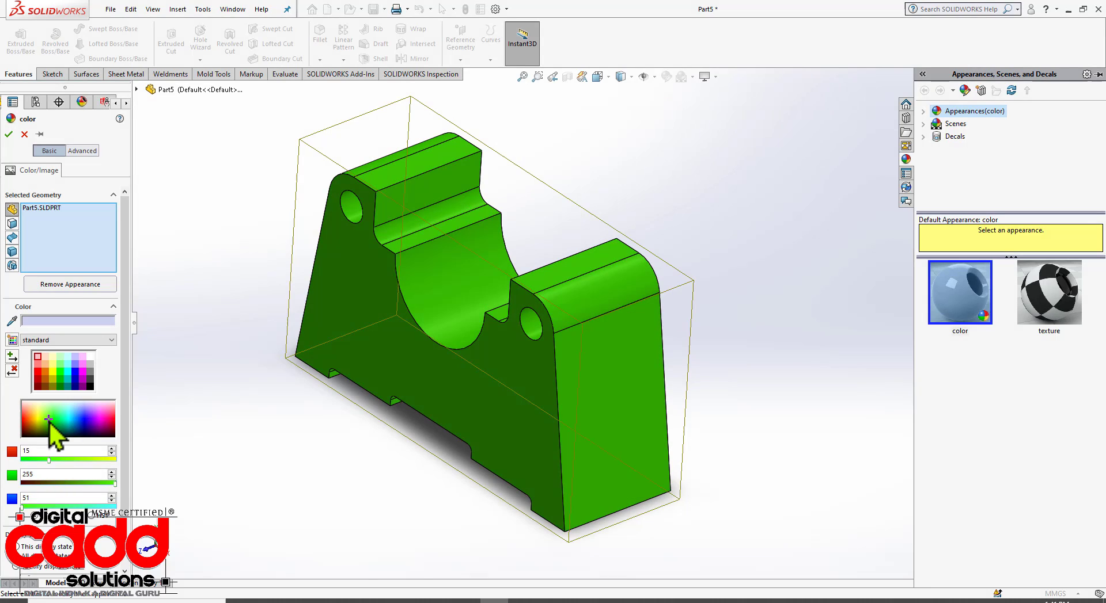
pyautogui.click(8, 134)
pyautogui.moveTo(345, 511); pyautogui.dragTo(426, 496, button='middle')
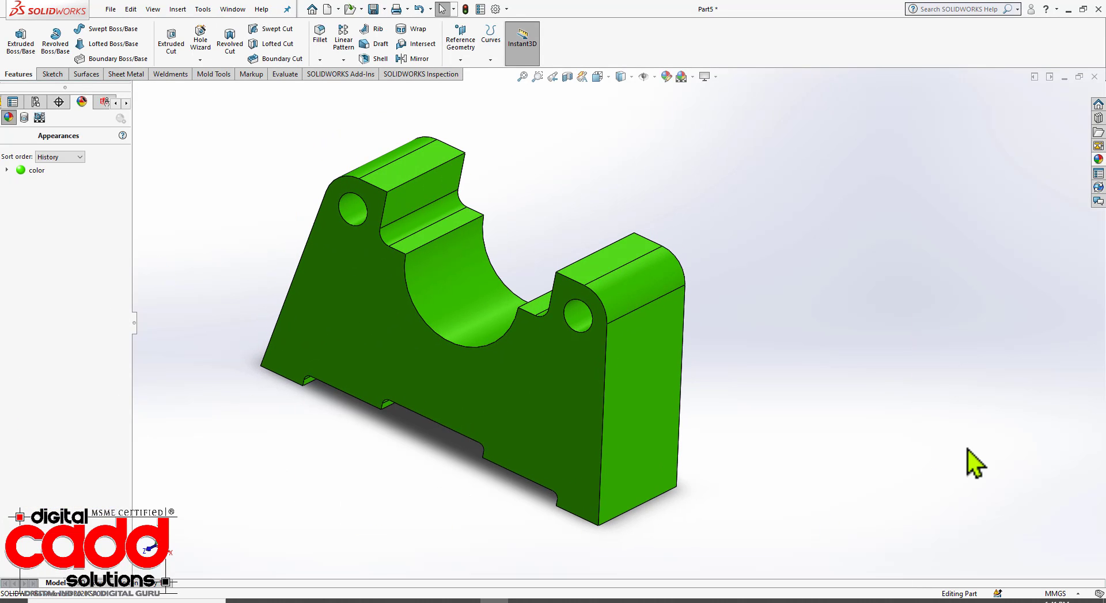
# Save the bracket as Part5 in the folder "sw 2020 chap 04 lec 2"
pyautogui.hotkey('ctrl', 's')
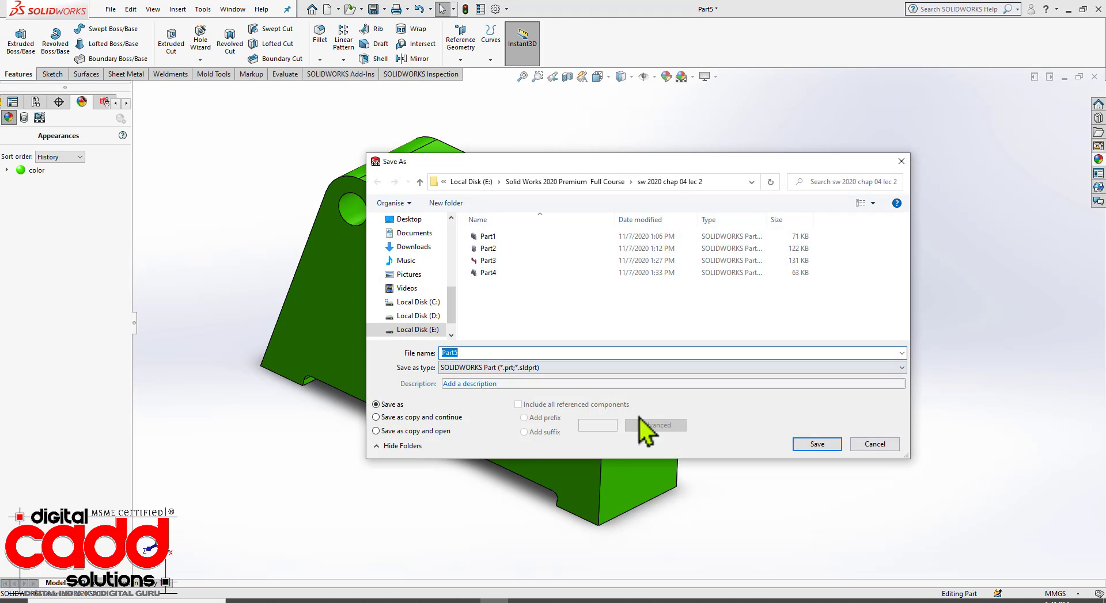
pyautogui.click(831, 446)
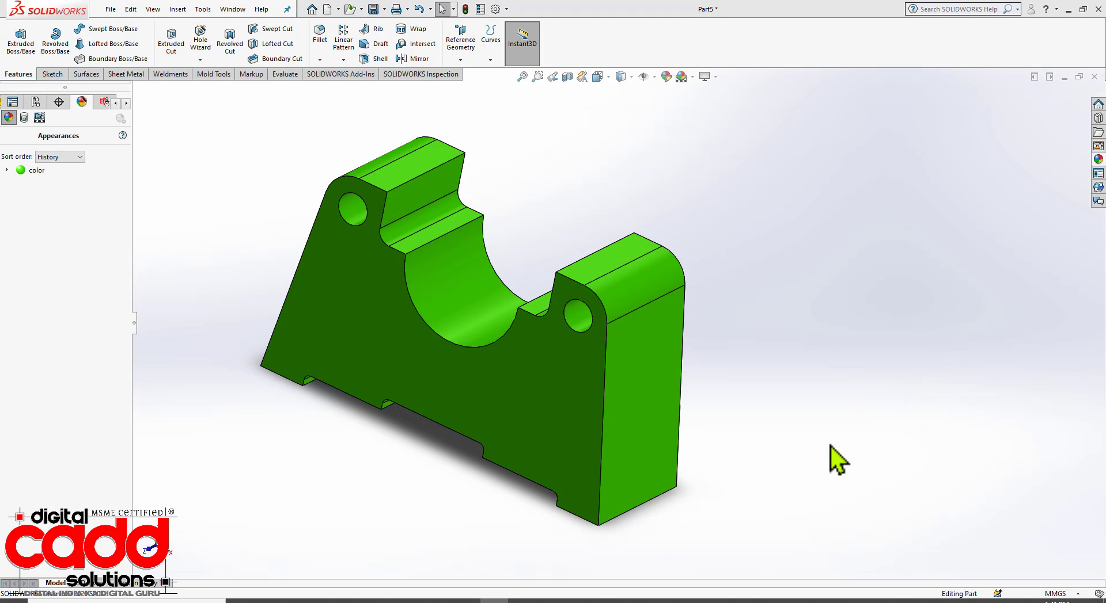
pyautogui.moveTo(817, 432); pyautogui.dragTo(790, 439, button='middle')
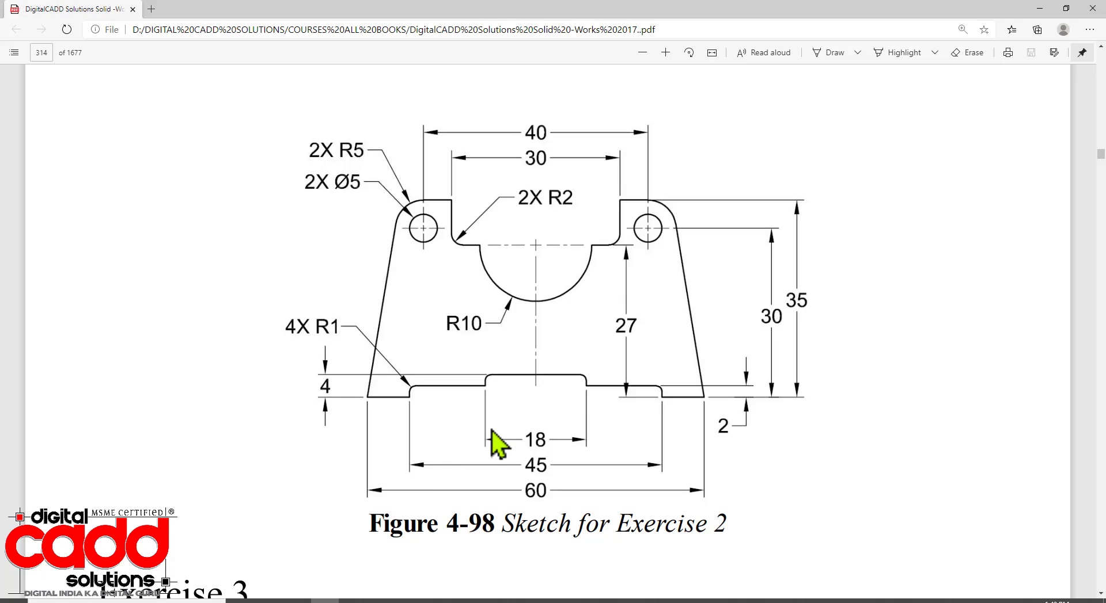
# Switch to the PDF and examine the dimensioned profile in Figure 4-100, the sketch for Exercise 3
pyautogui.scroll(-8, 492, 426)
pyautogui.scroll(6, 492, 426)
pyautogui.scroll(1, 493, 438)
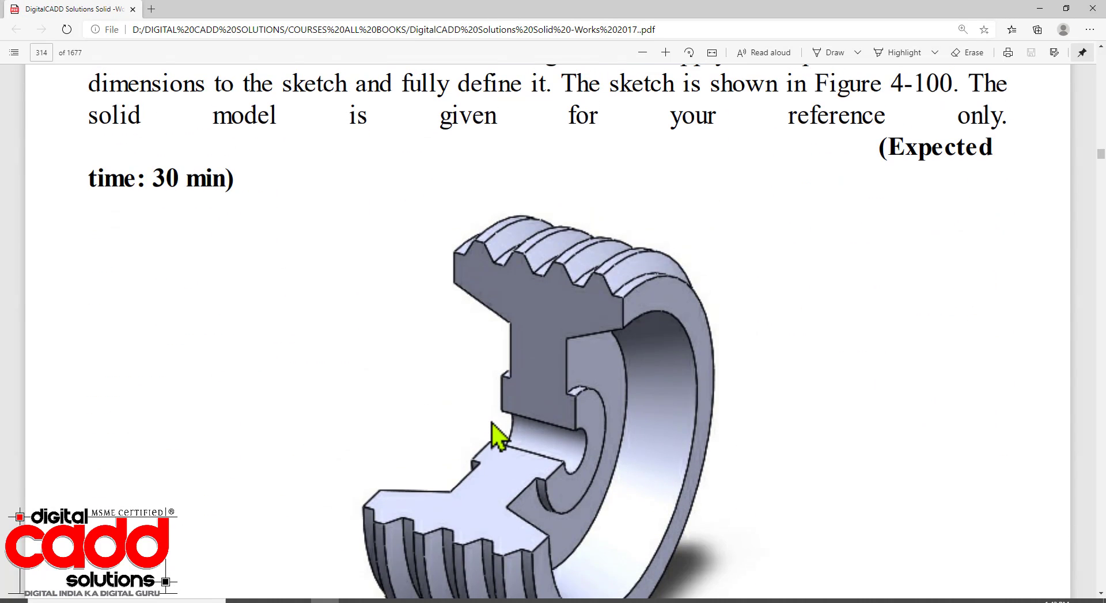
pyautogui.scroll(-12, 500, 435)
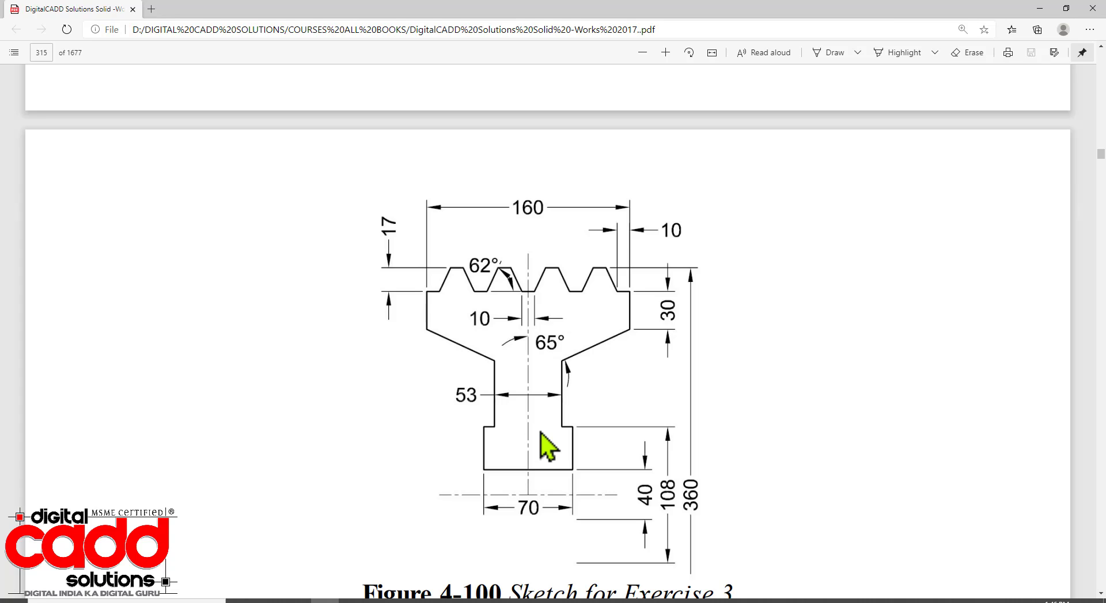
pyautogui.hotkey('ctrl', 'alt', 'd')
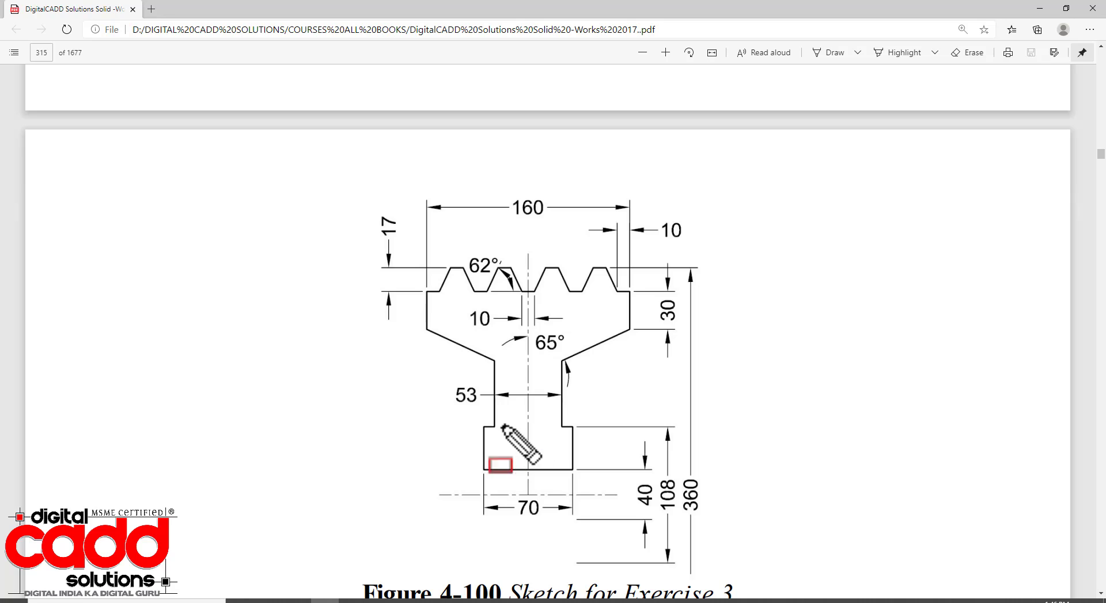
pyautogui.moveTo(346, 180)
pyautogui.mouseDown()
pyautogui.moveTo(447, 346)
pyautogui.moveTo(714, 581)
pyautogui.mouseUp()
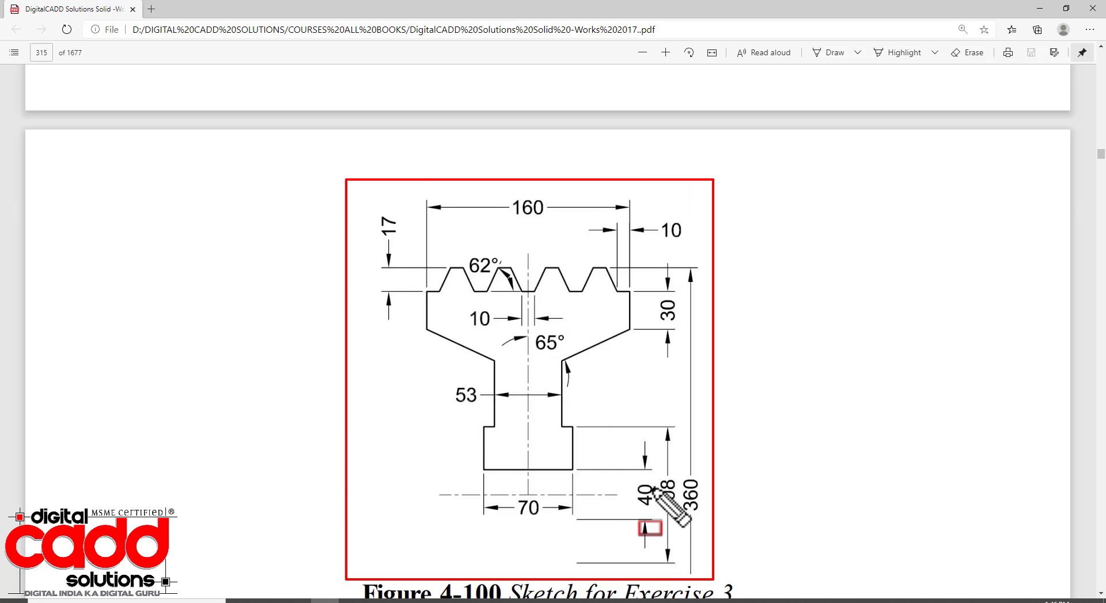
pyautogui.press('Escape')
pyautogui.scroll(-1, 606, 462)
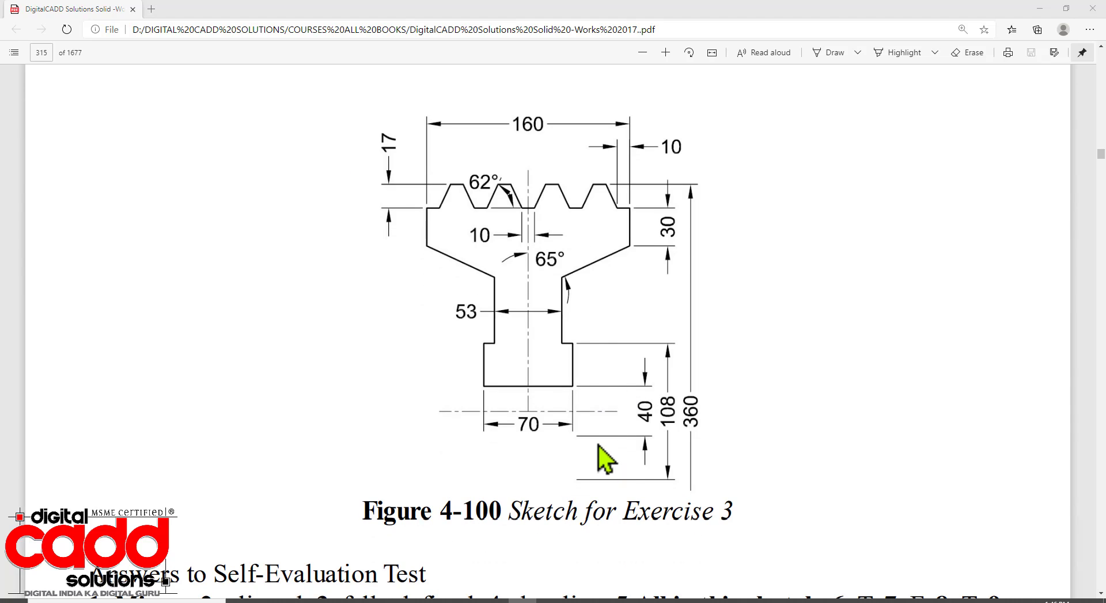
pyautogui.scroll(1, 605, 463)
# Switch back to SOLIDWORKS, create a new part document and start a sketch on the Front Plane
pyautogui.click(531, 598)
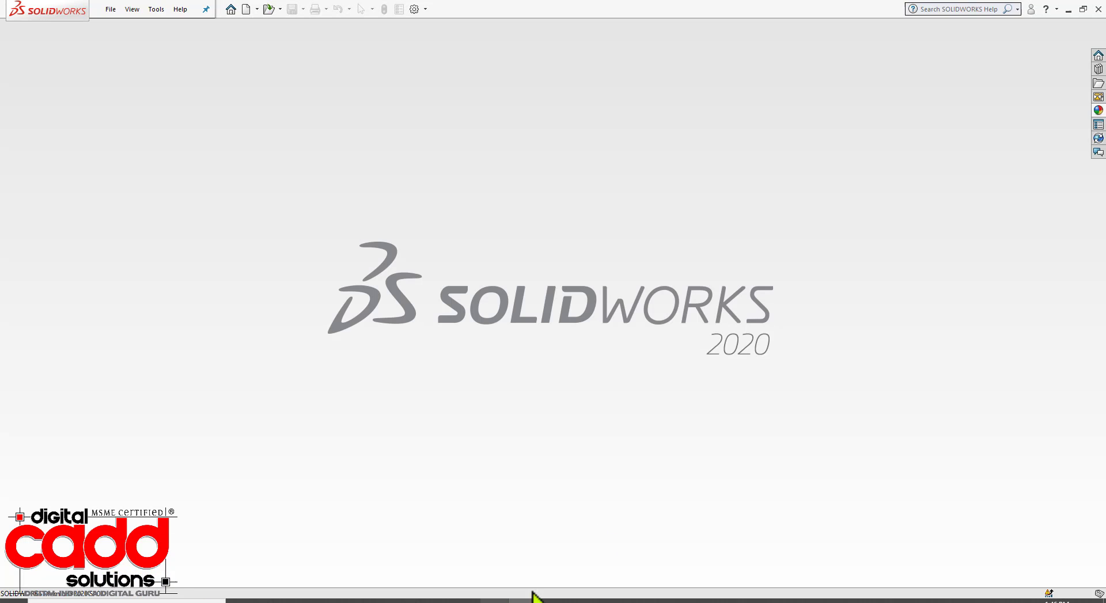
pyautogui.click(246, 9)
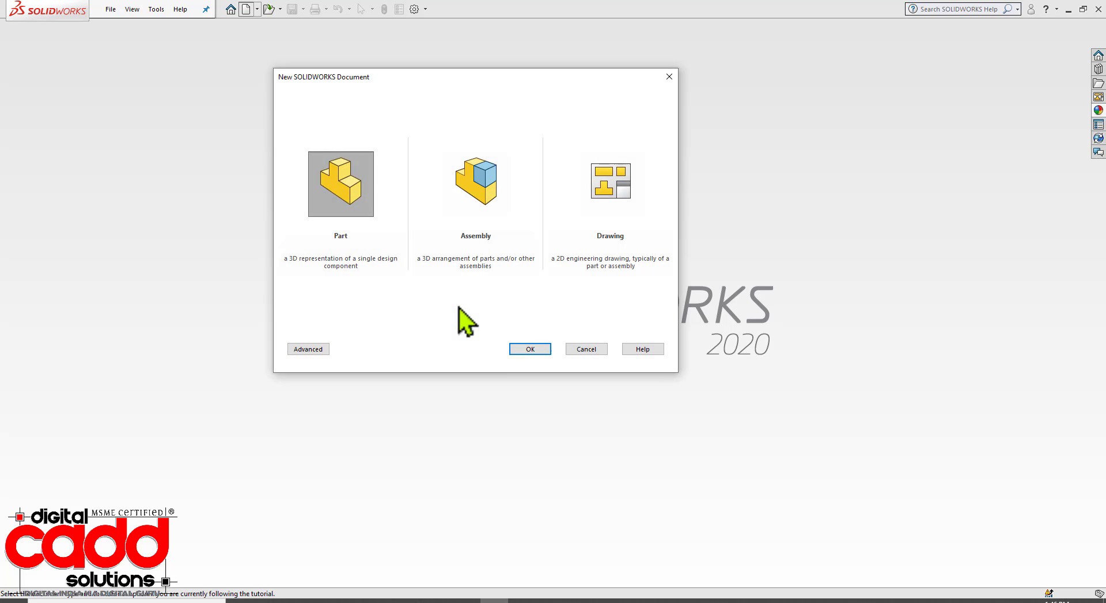
pyautogui.click(525, 351)
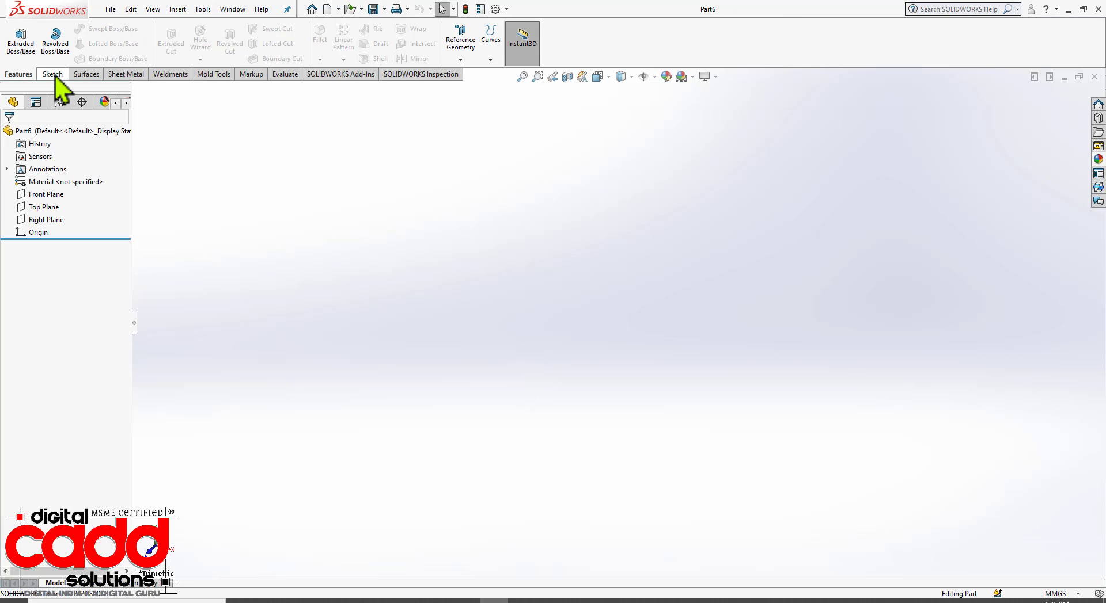
pyautogui.click(53, 74)
pyautogui.click(16, 34)
pyautogui.click(446, 186)
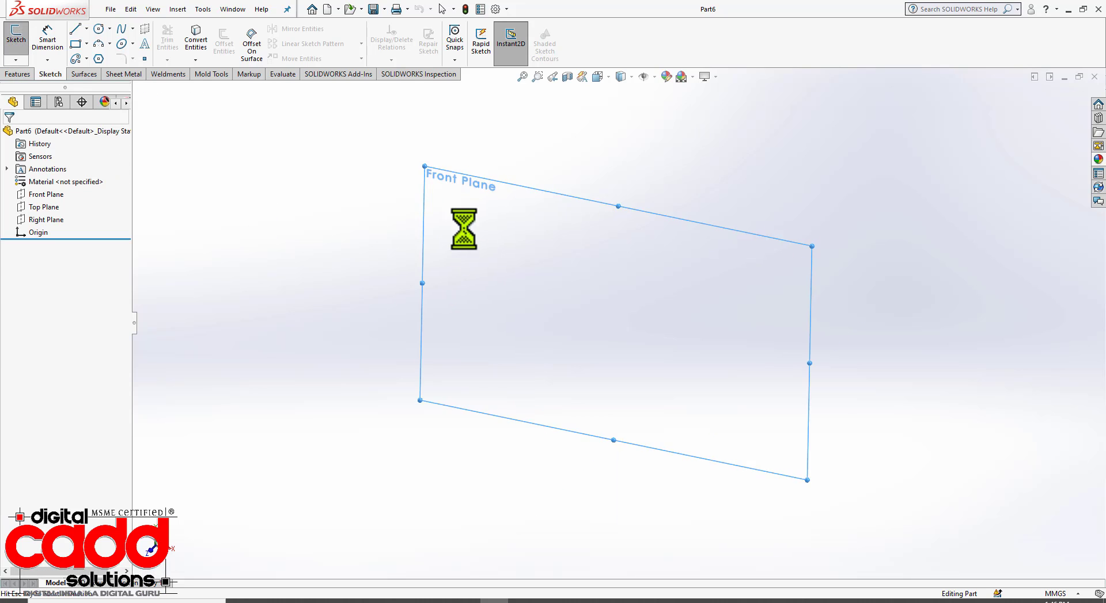
# Draw infinite-length horizontal and vertical centerlines through the origin
pyautogui.click(87, 29)
pyautogui.click(104, 57)
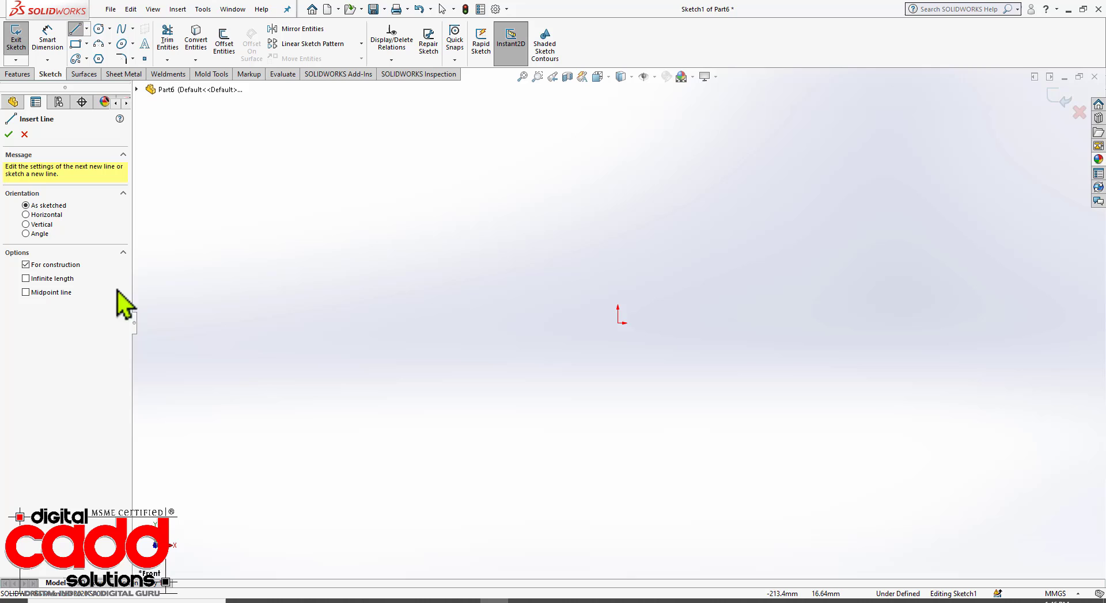
pyautogui.click(65, 279)
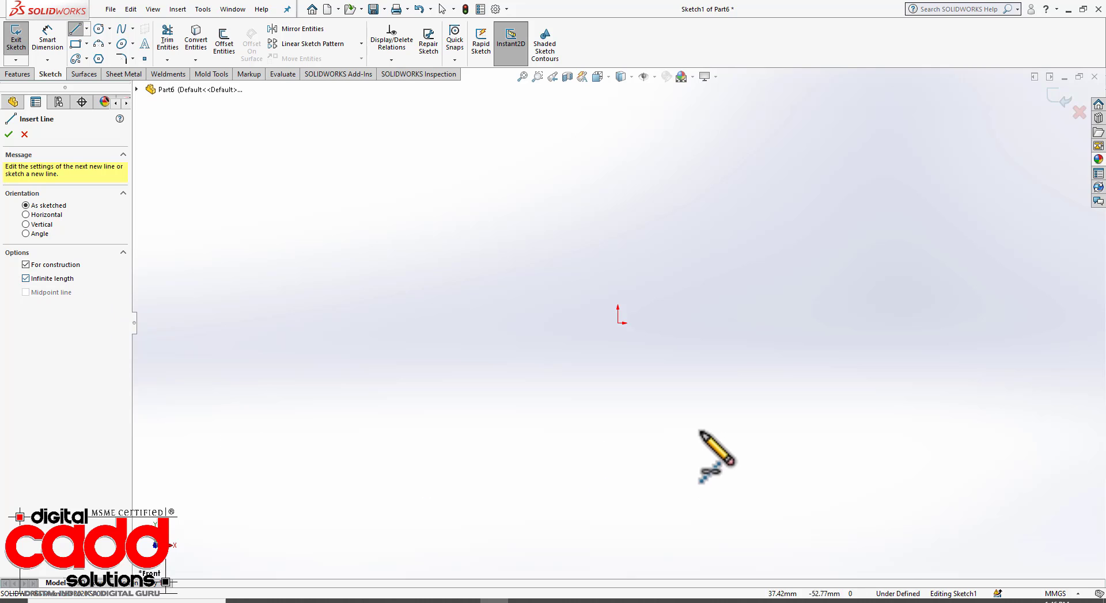
pyautogui.click(618, 323)
pyautogui.click(639, 323)
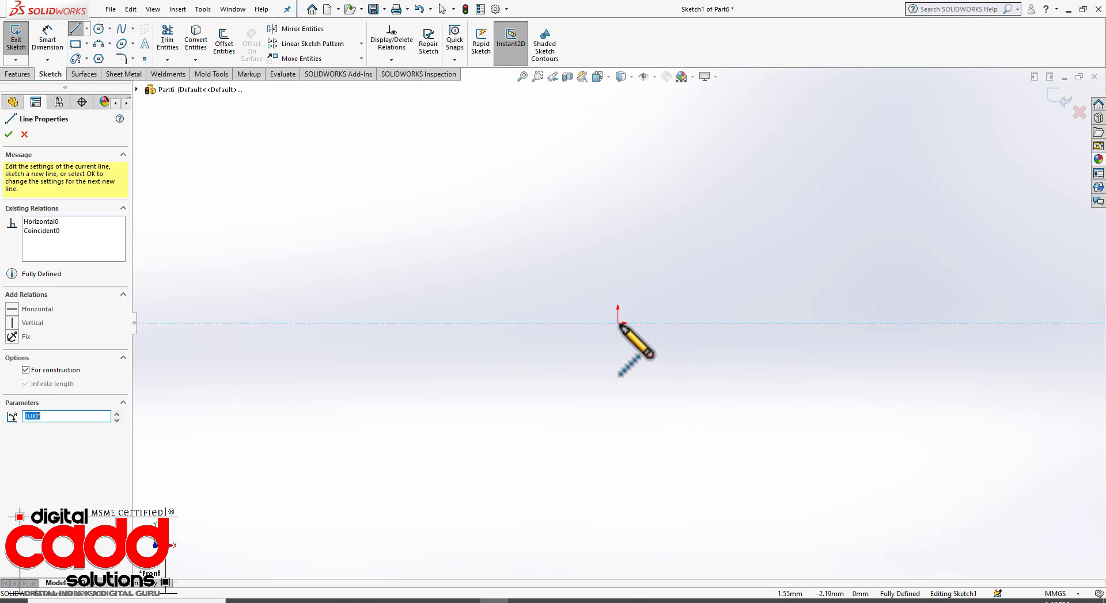
pyautogui.click(618, 323)
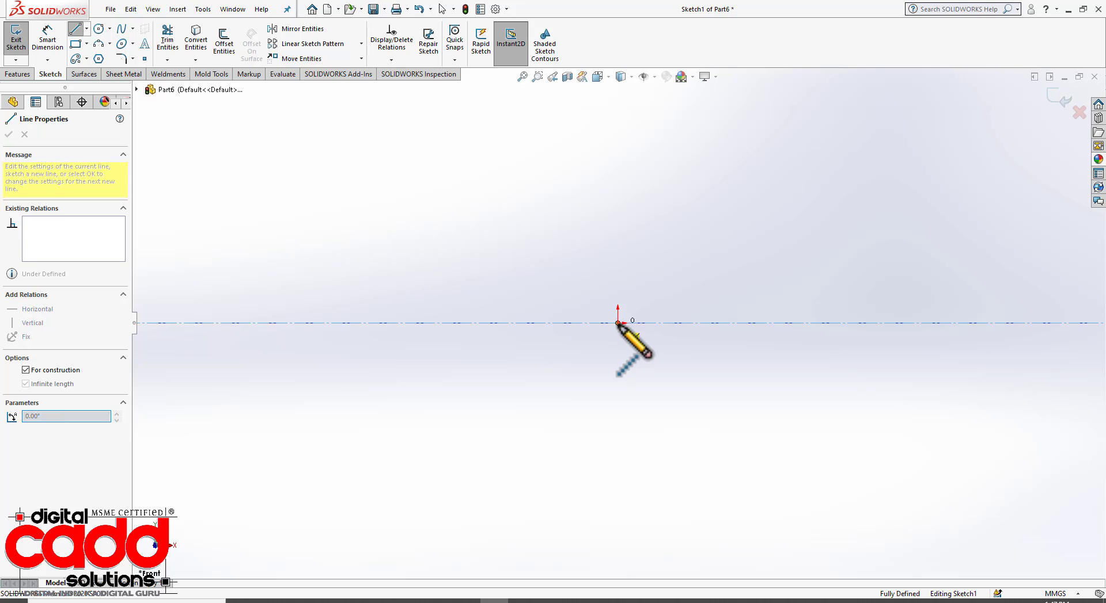
pyautogui.click(618, 371)
pyautogui.press('Escape')
pyautogui.keyDown('ctrl'); pyautogui.moveTo(619, 286); pyautogui.dragTo(510, 357, button='middle'); pyautogui.keyUp('ctrl')
pyautogui.scroll(-2, 585, 366)
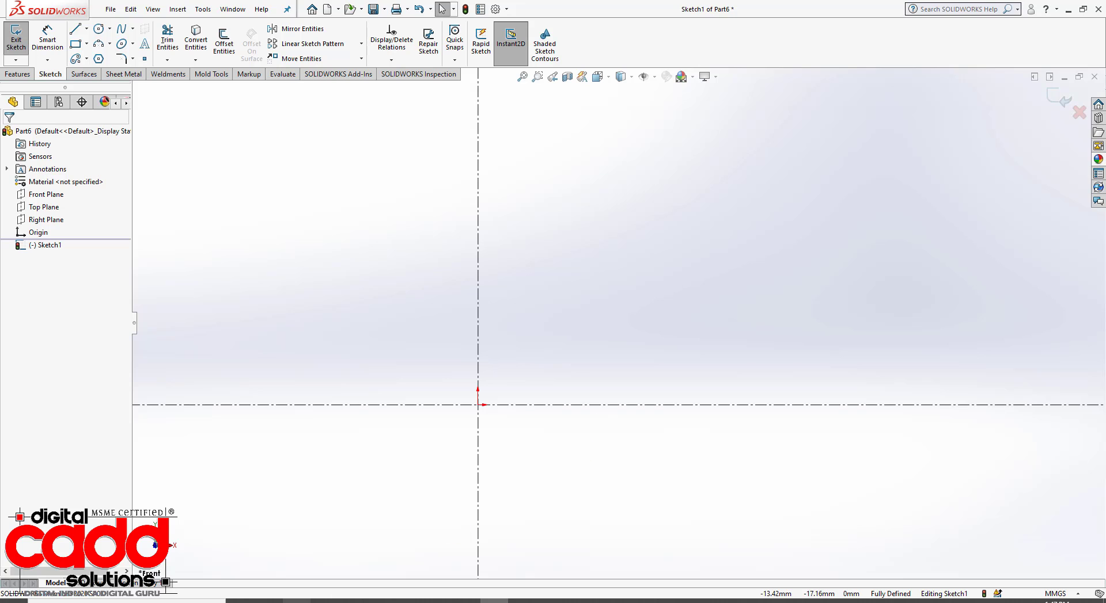
# Check Figure 4-100 in the PDF and draw a horizontal midpoint line about 68 mm long, centred on the vertical centerline above the origin
pyautogui.click(325, 601)
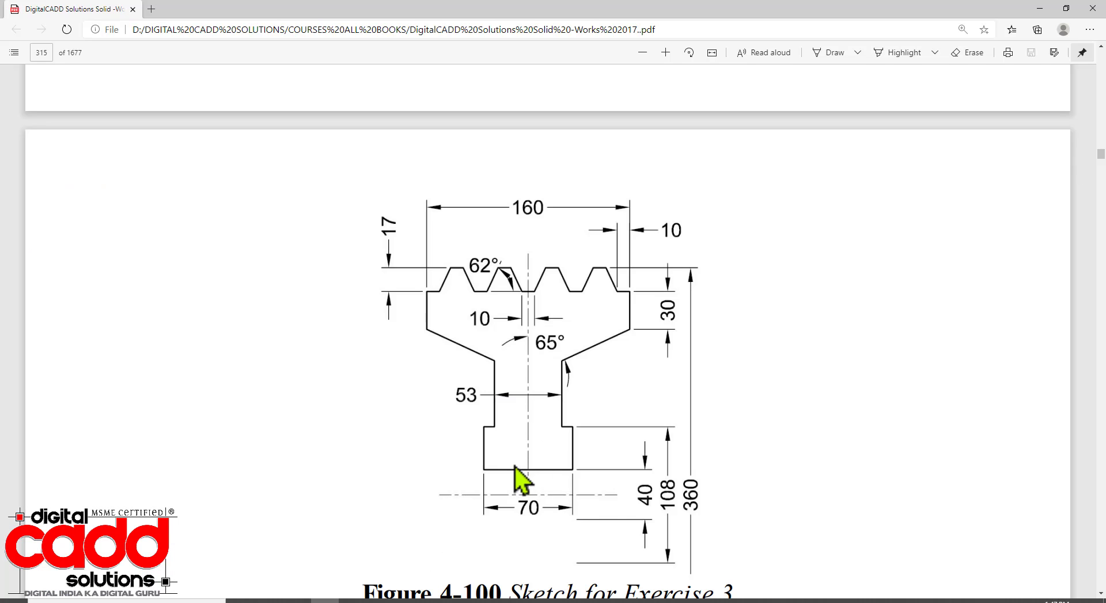
pyautogui.click(494, 601)
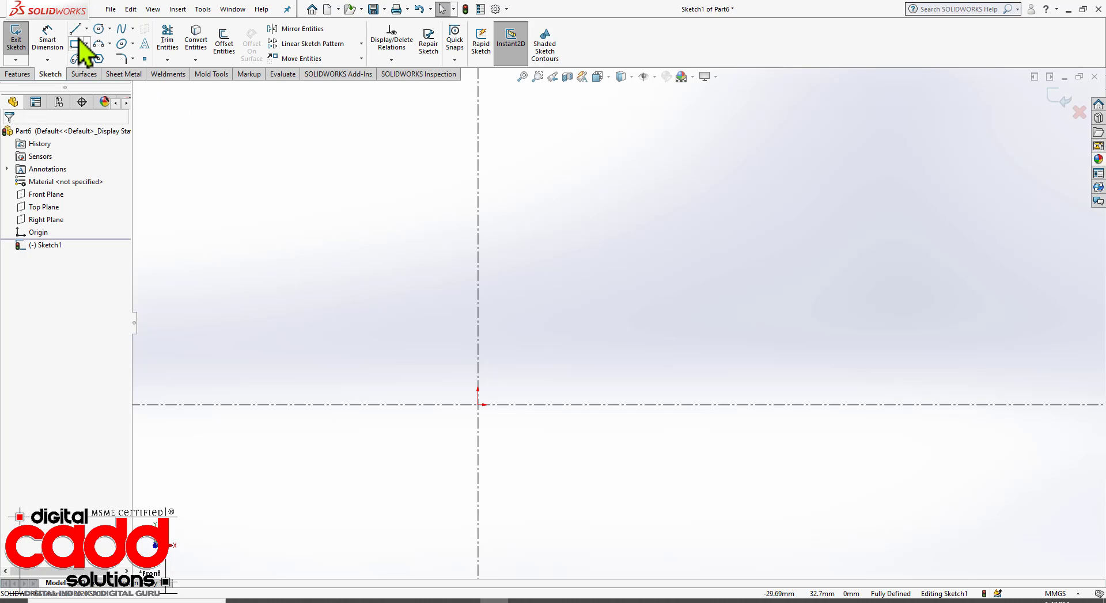
pyautogui.press('l')
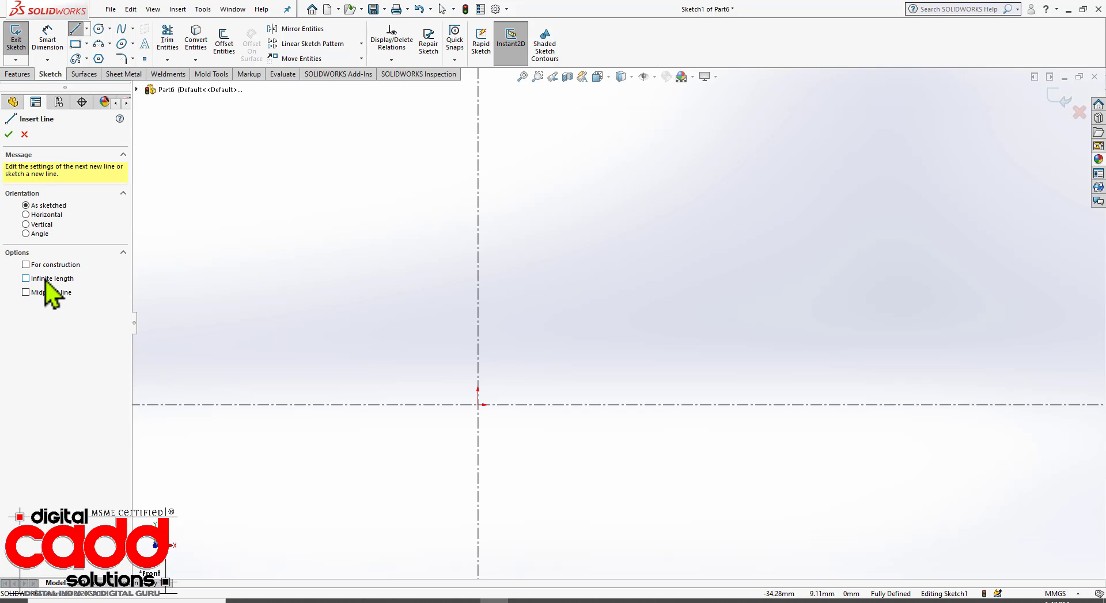
pyautogui.click(47, 296)
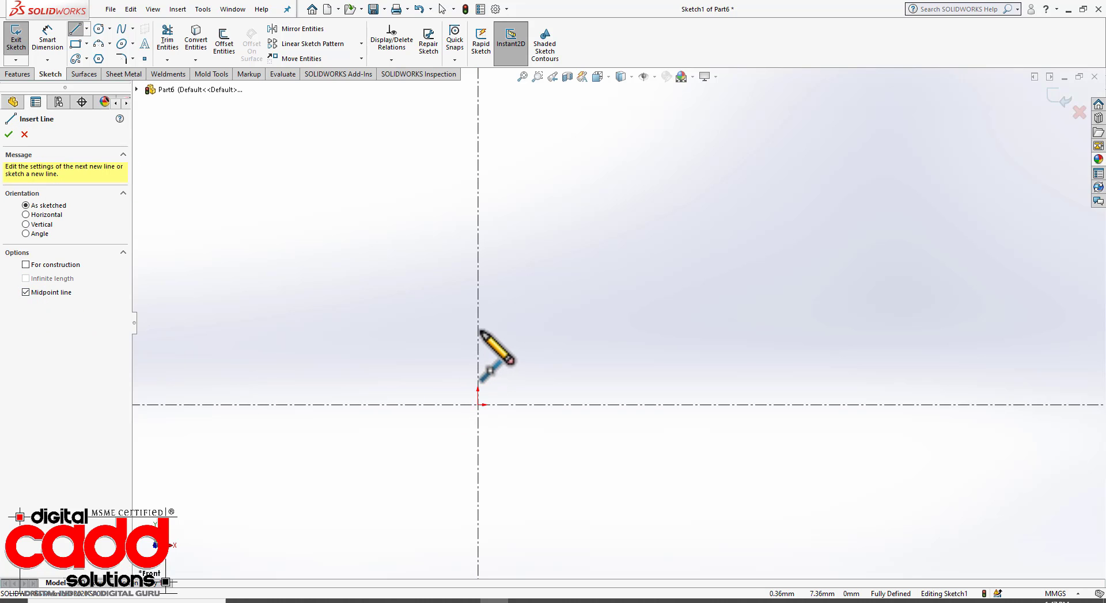
pyautogui.click(477, 331)
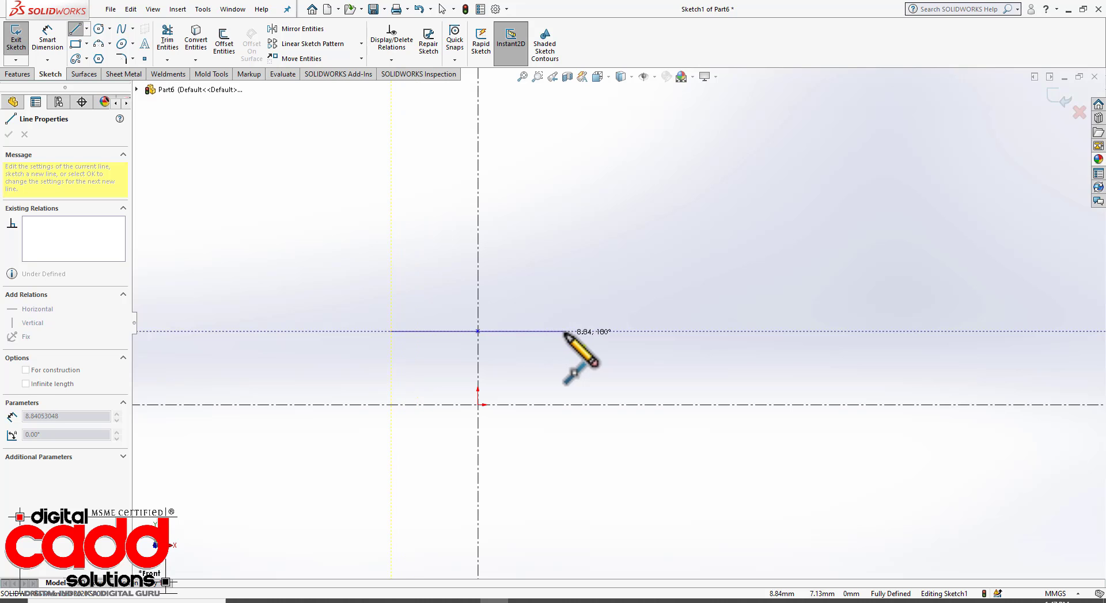
pyautogui.click(325, 601)
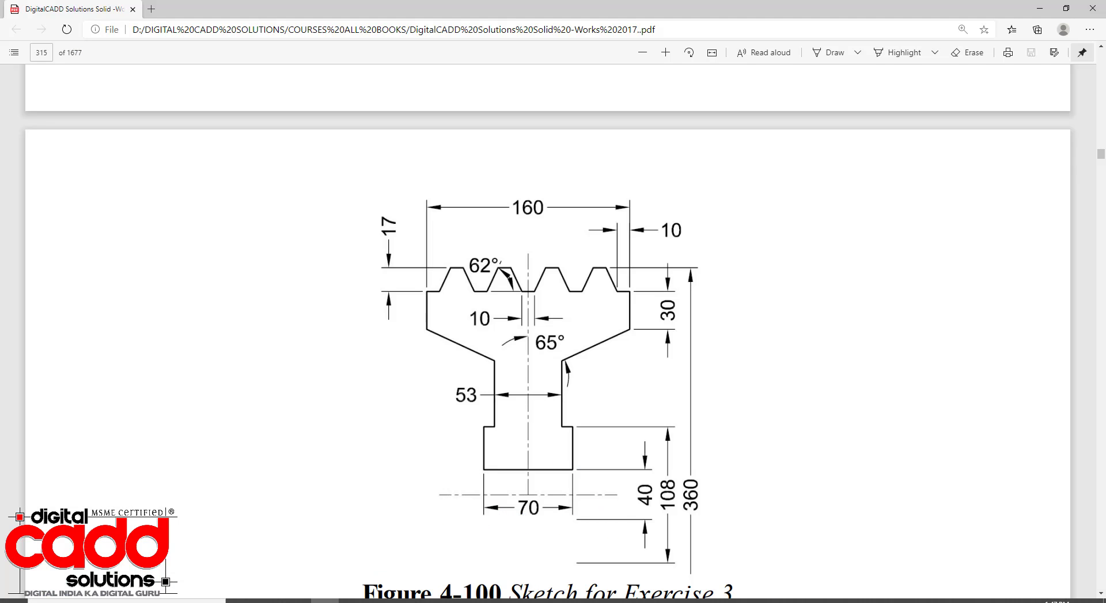
pyautogui.click(494, 601)
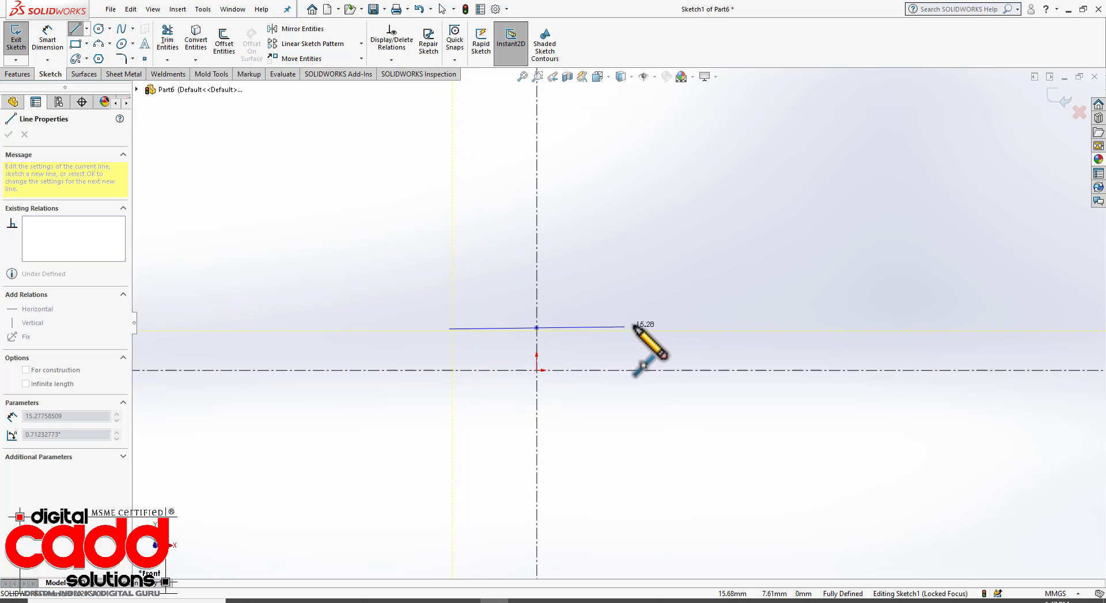
pyautogui.scroll(3, 640, 329)
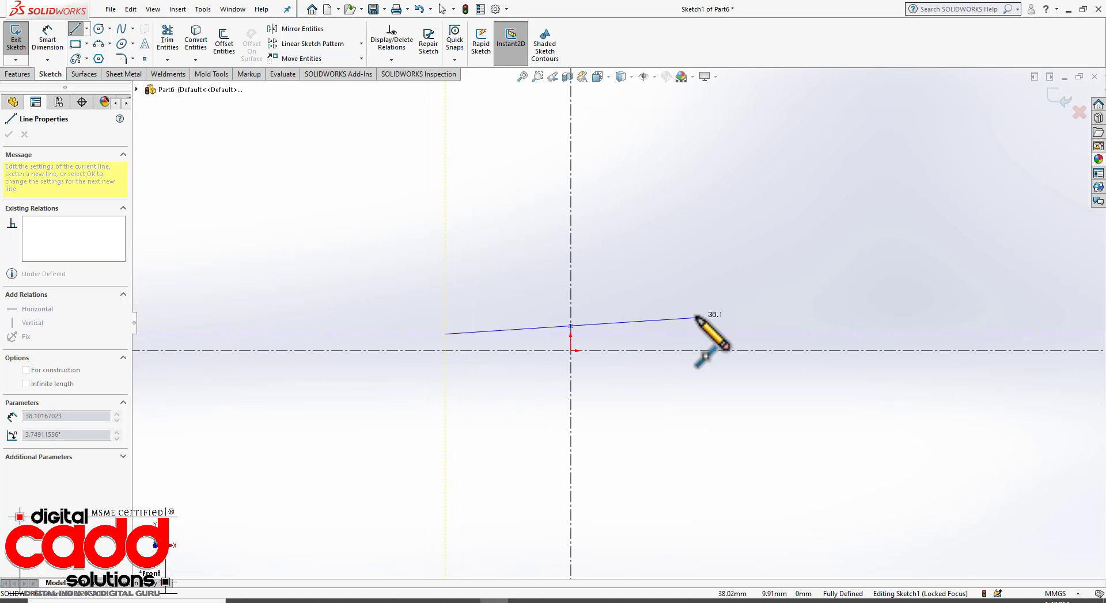
pyautogui.scroll(3, 651, 325)
pyautogui.scroll(-5, 647, 324)
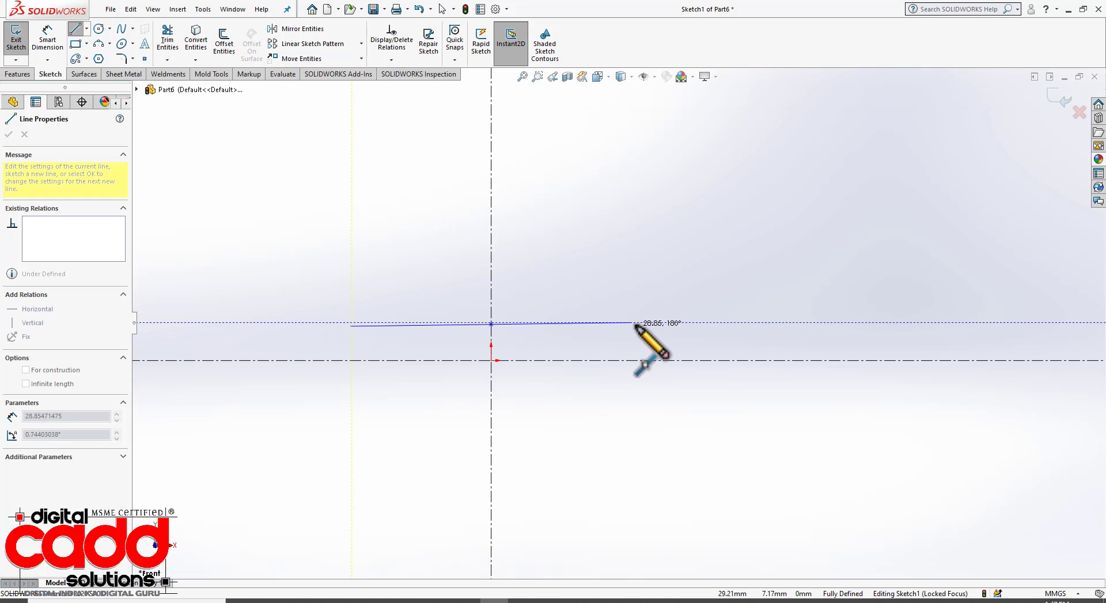
pyautogui.scroll(-2, 652, 325)
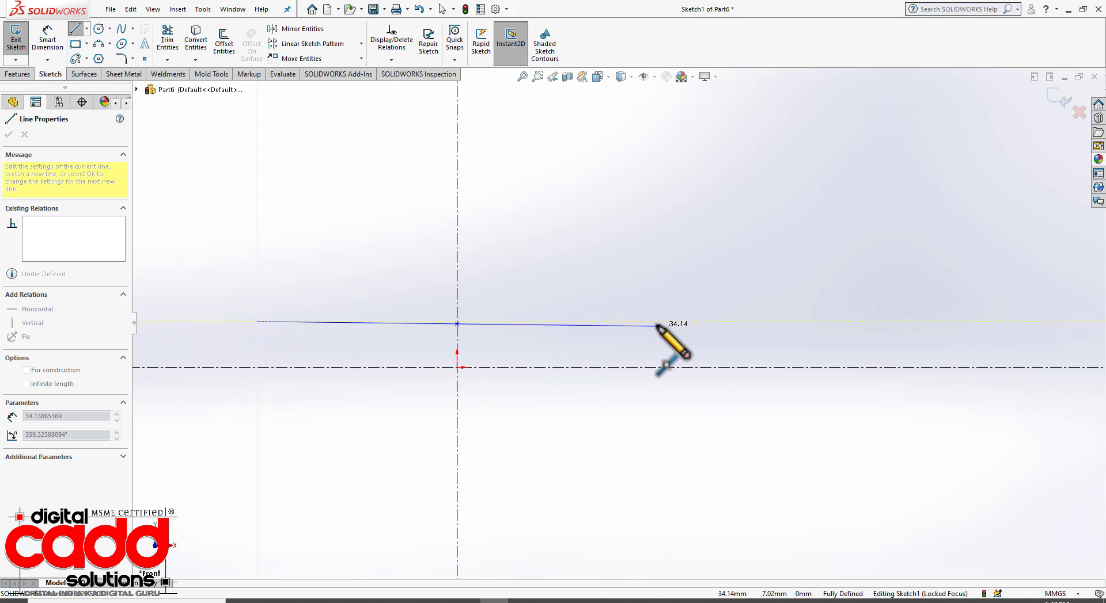
pyautogui.click(657, 324)
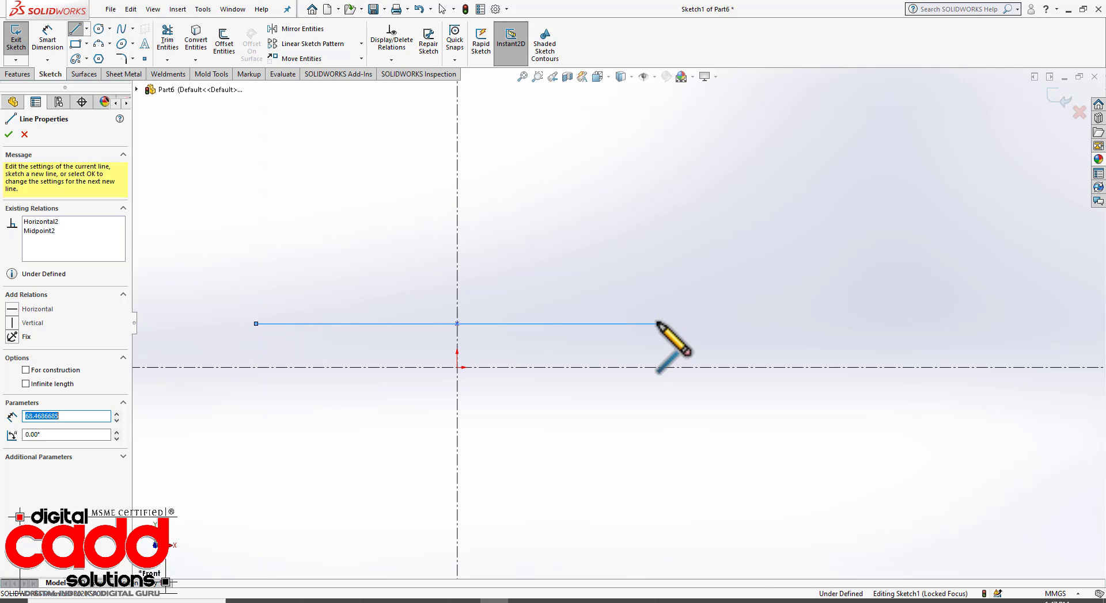
# Following the PDF figure, draw the foot's right vertical edge from the base line and a short horizontal step inward, about 5 mm long
pyautogui.click(325, 601)
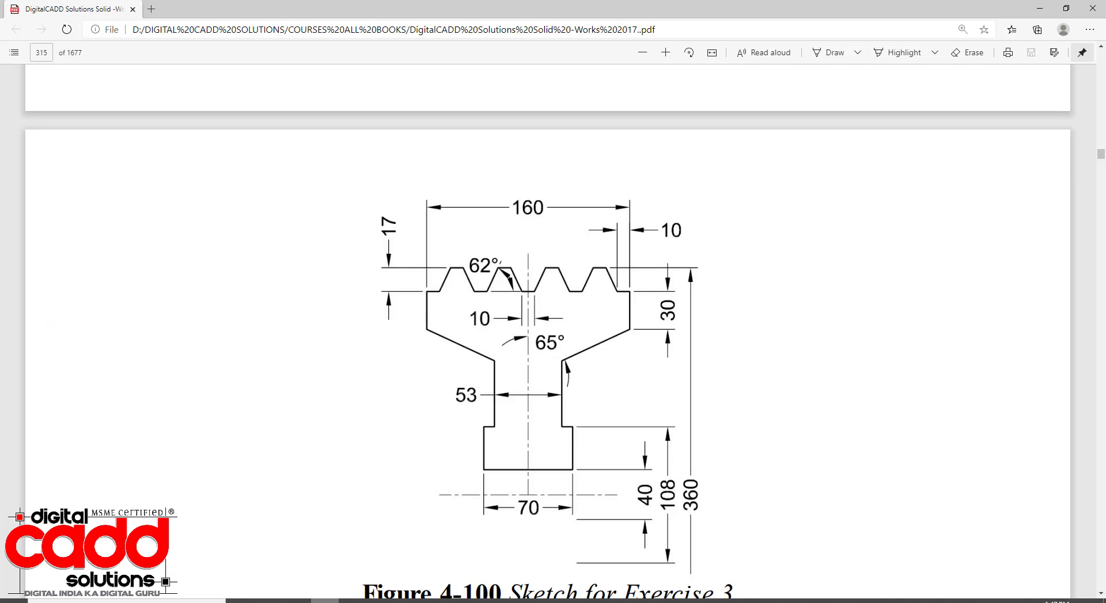
pyautogui.click(494, 601)
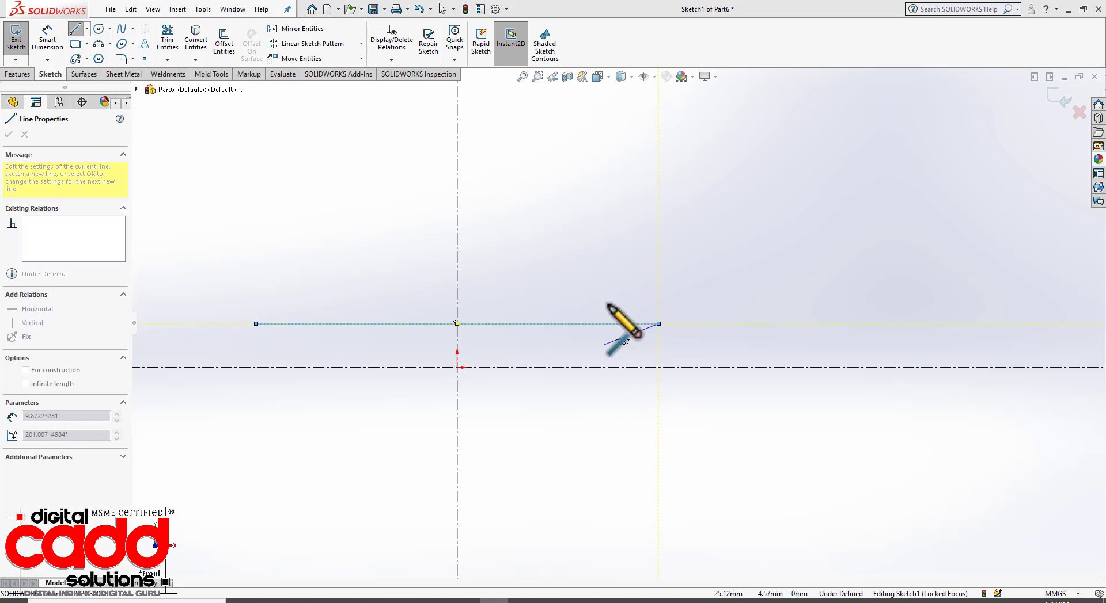
pyautogui.click(659, 222)
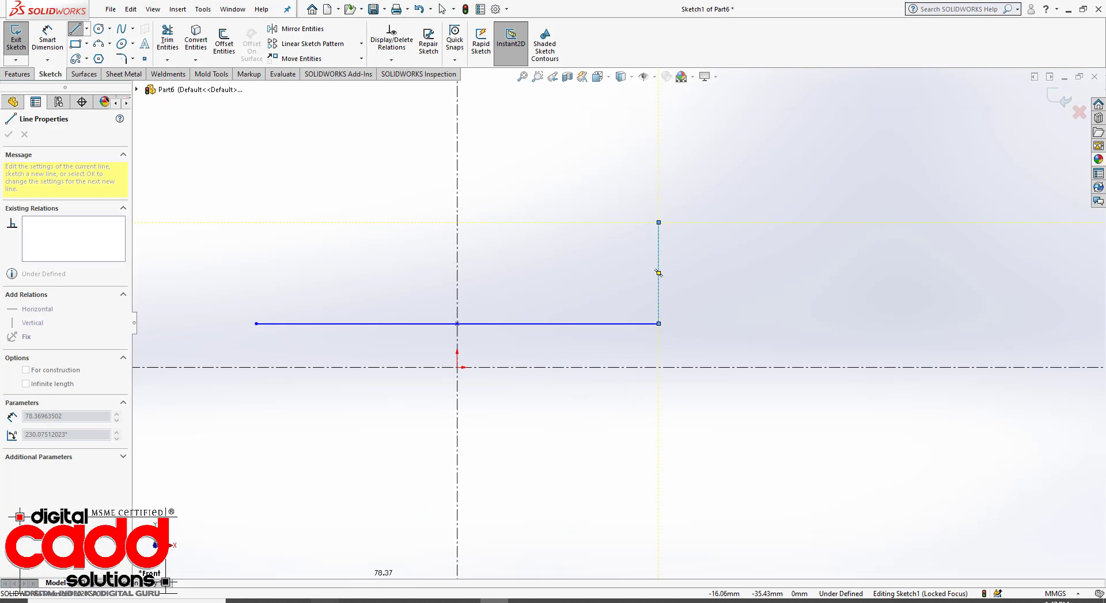
pyautogui.click(324, 601)
pyautogui.click(494, 601)
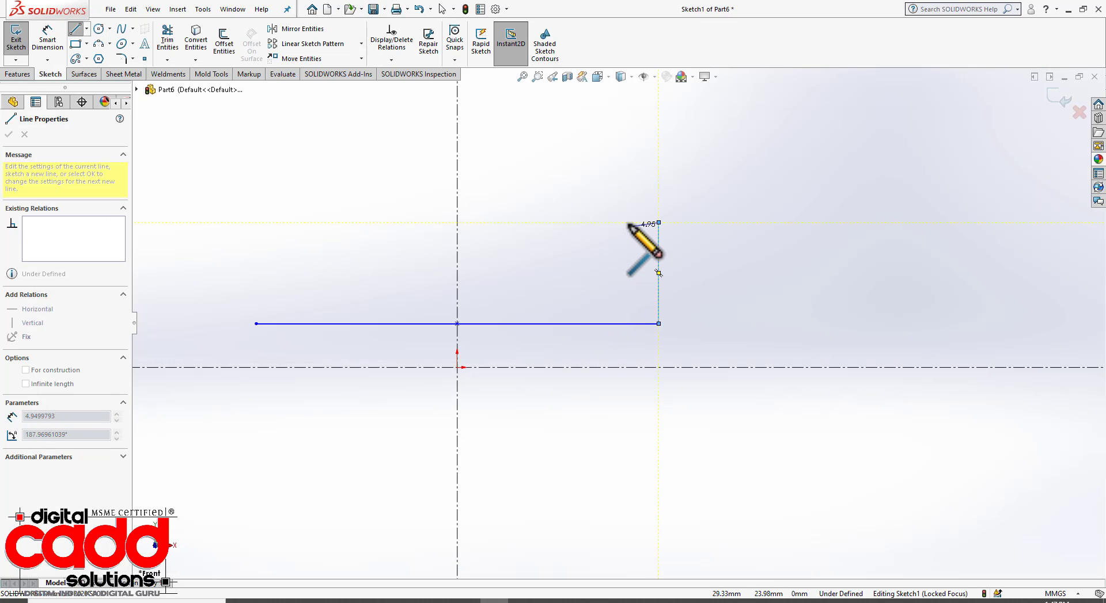
pyautogui.click(629, 222)
# Continue the profile with the neck's right vertical edge and a slanted line running up and outward to the head, checking the PDF figure
pyautogui.click(325, 601)
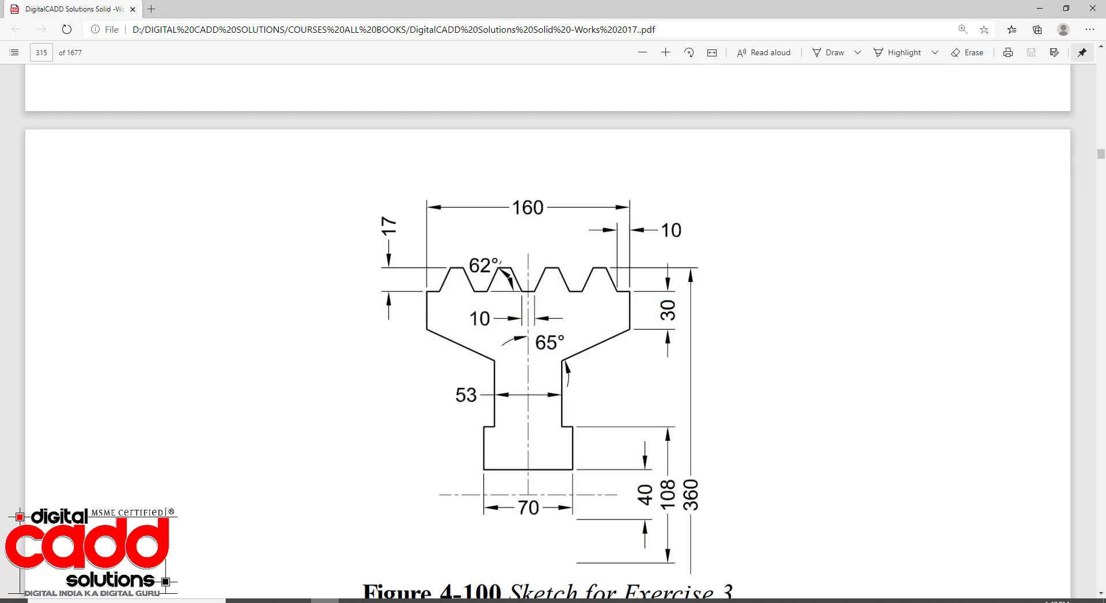
pyautogui.click(494, 601)
pyautogui.scroll(3, 617, 323)
pyautogui.scroll(-3, 638, 150)
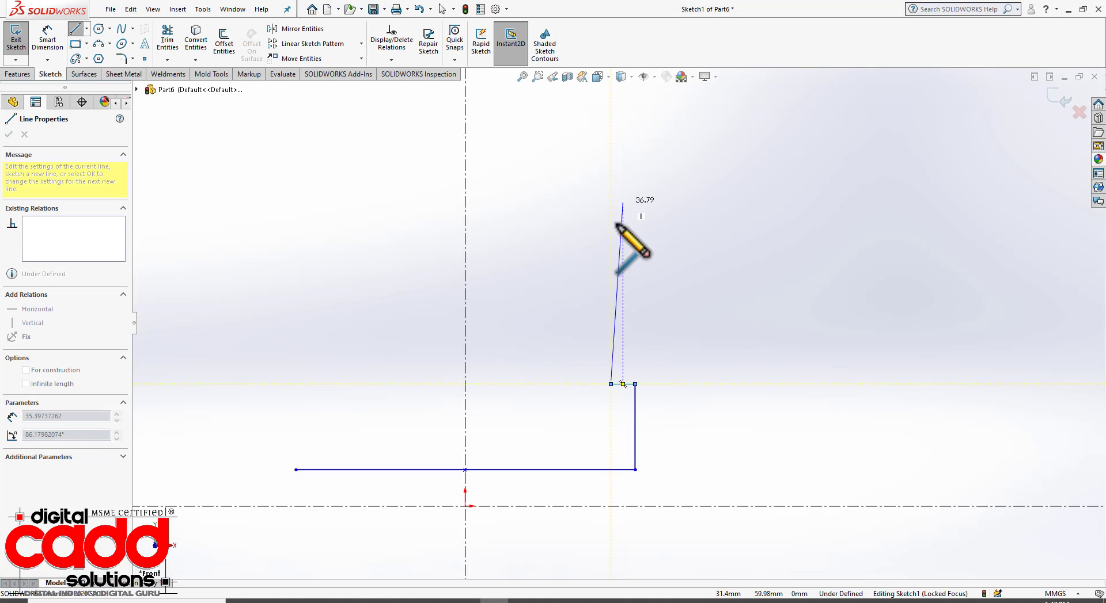
pyautogui.click(611, 286)
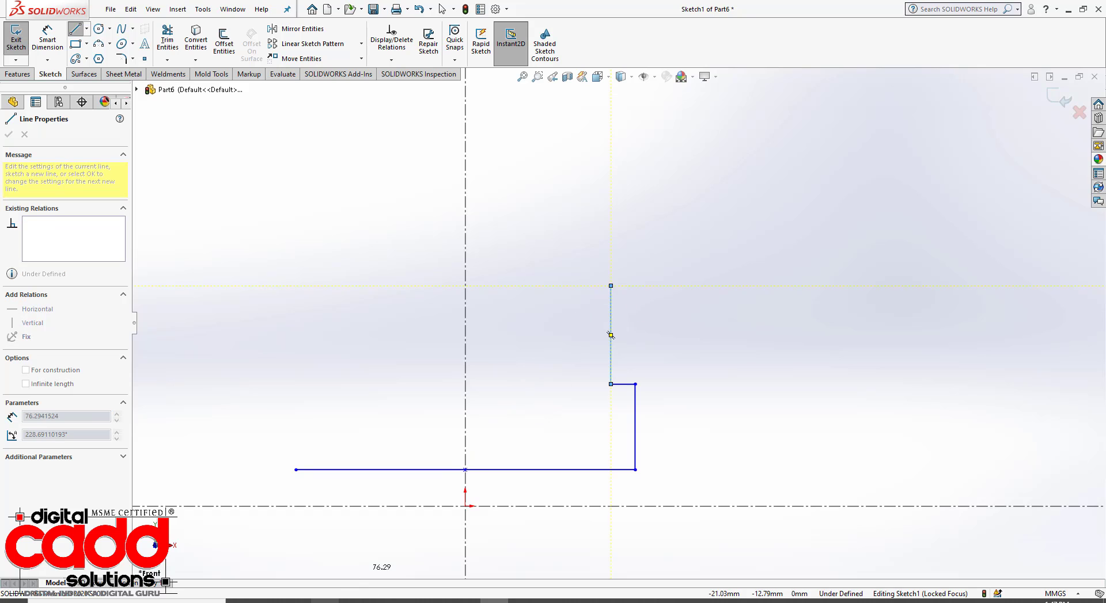
pyautogui.click(338, 602)
pyautogui.click(338, 601)
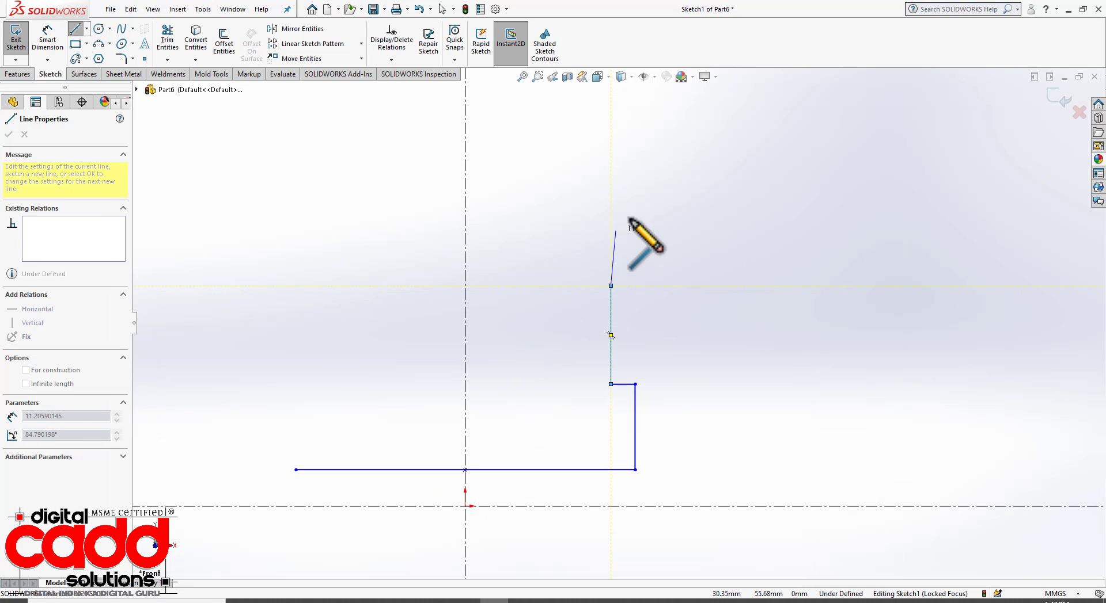
pyautogui.click(686, 204)
# Check the PDF figure and draw the head's right vertical edge and a horizontal shoulder about 5.9 mm long toward the centerline
pyautogui.click(397, 601)
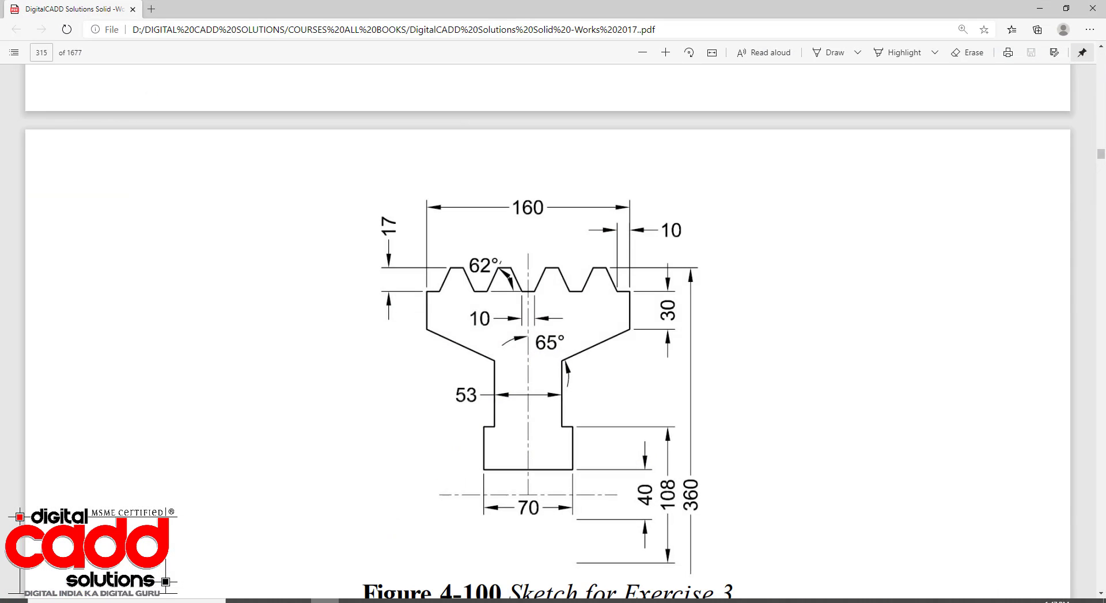
pyautogui.click(397, 601)
pyautogui.click(686, 136)
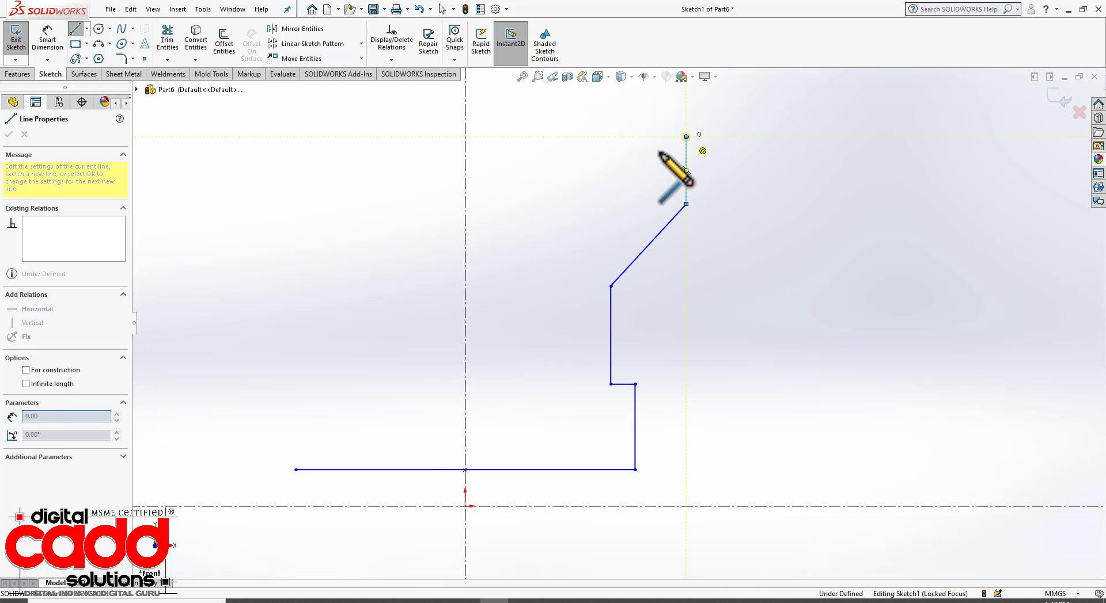
pyautogui.scroll(3, 678, 172)
pyautogui.scroll(-5, 624, 345)
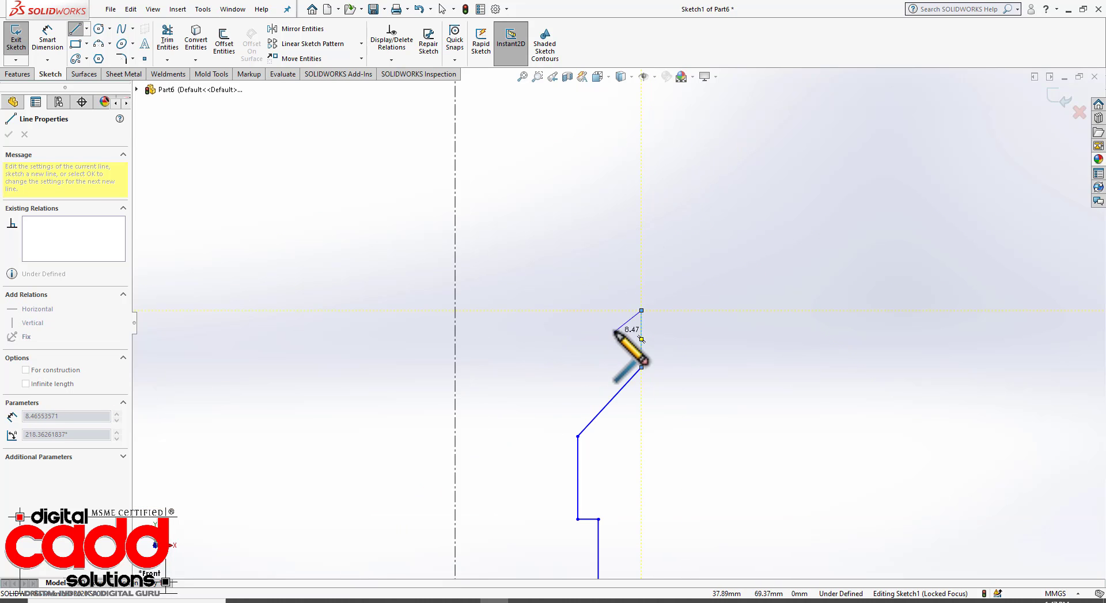
pyautogui.click(618, 300)
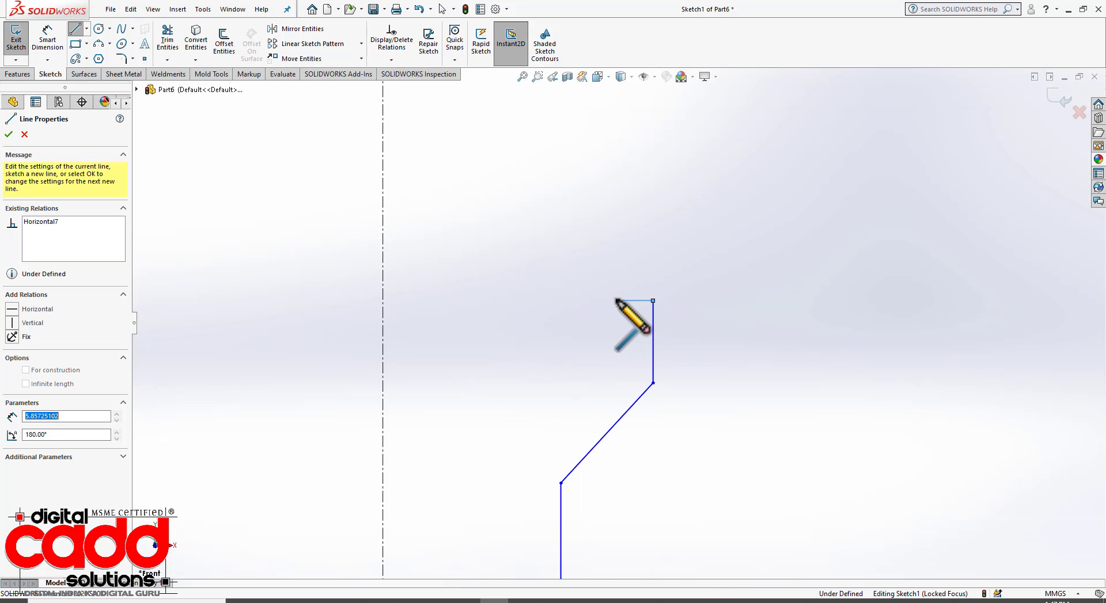
# Draw two trapezoidal teeth joined by a flat root, ending with a short horizontal line about 4.3 mm long toward the centerline
pyautogui.click(600, 226)
pyautogui.click(571, 227)
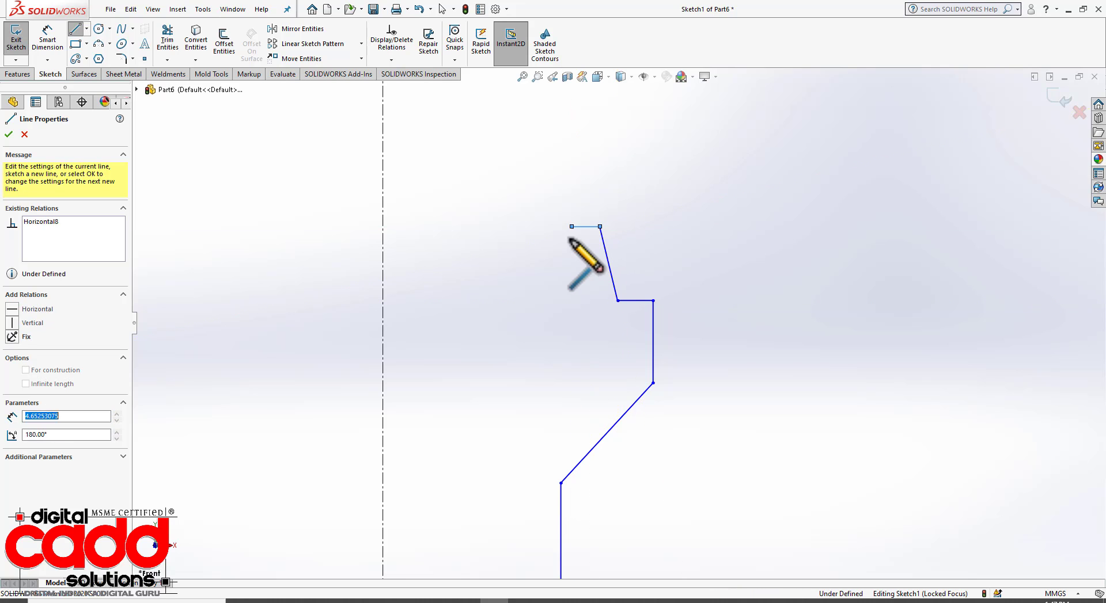
pyautogui.click(545, 300)
pyautogui.click(514, 301)
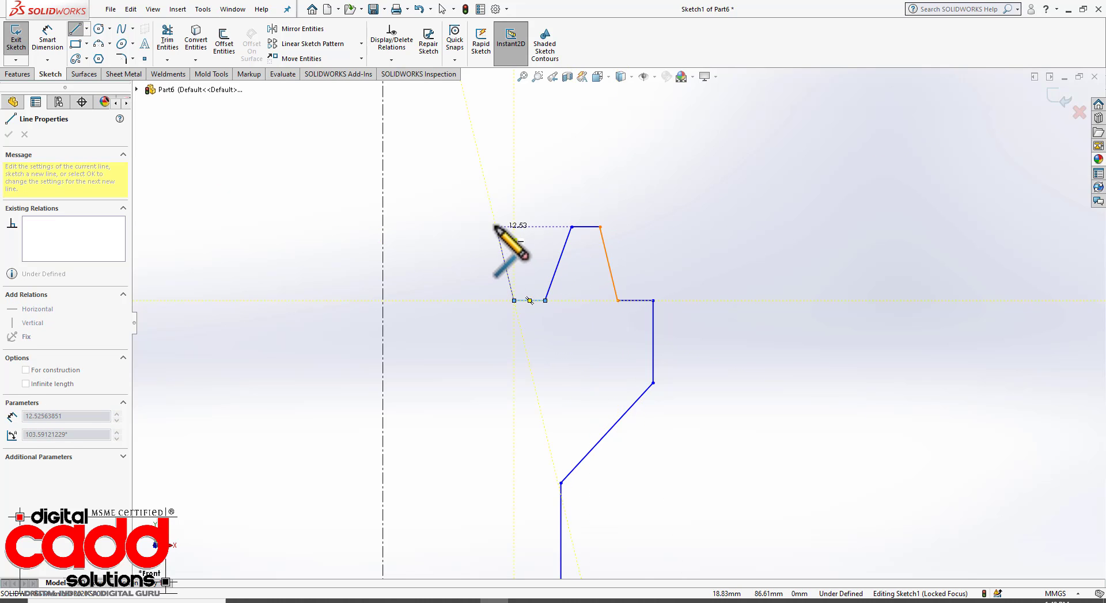
pyautogui.click(496, 226)
pyautogui.click(464, 226)
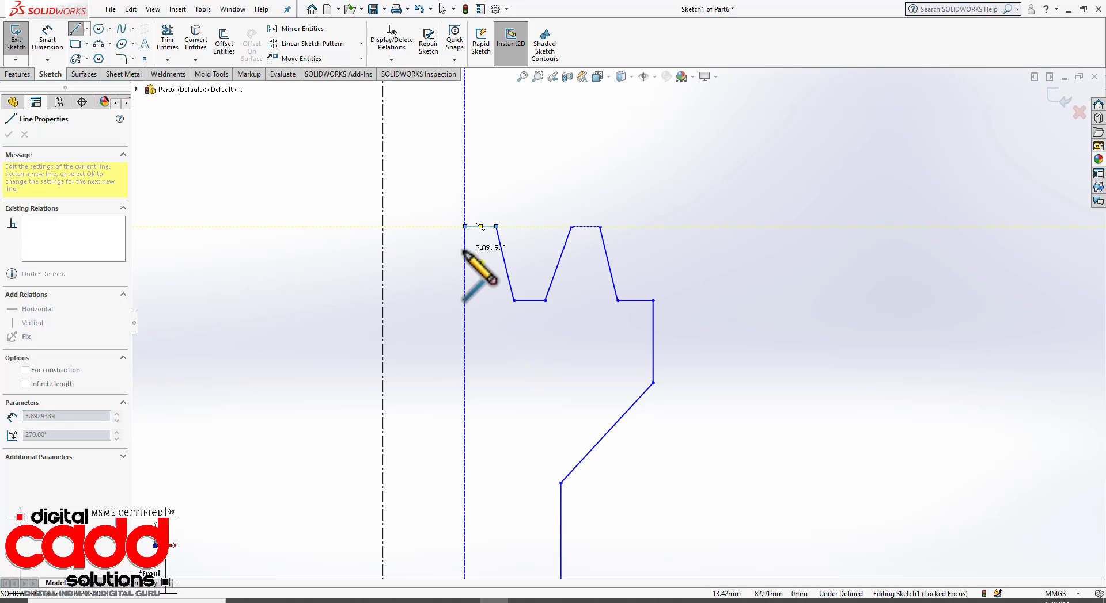
pyautogui.click(438, 301)
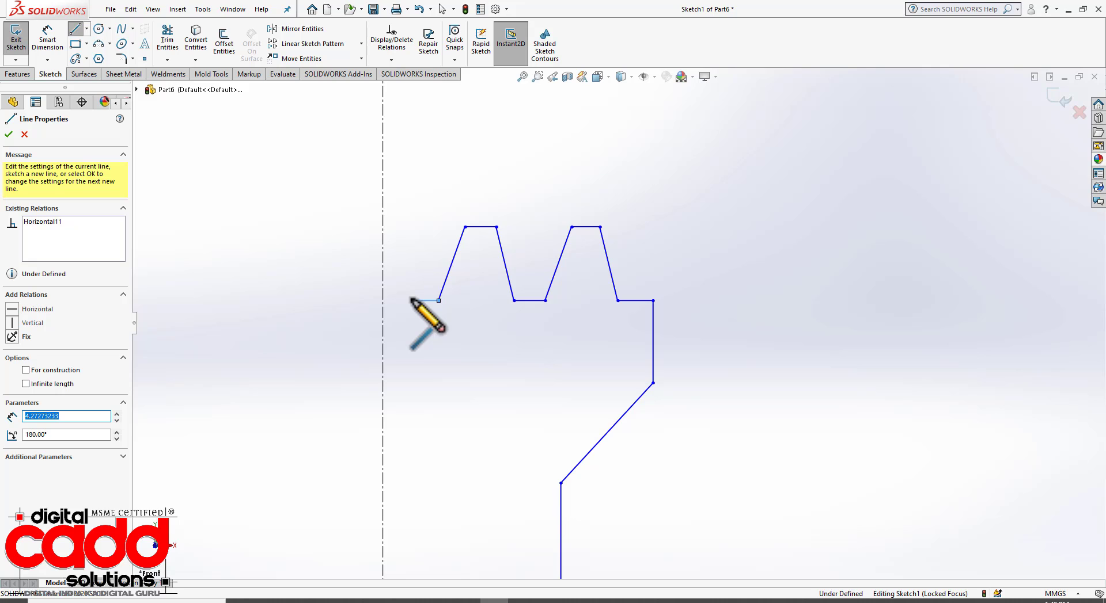
pyautogui.press('Escape')
# Mirror all lines of the right half profile, excluding the base line, about the vertical centerline
pyautogui.scroll(5, 449, 250)
pyautogui.moveTo(761, 240)
pyautogui.mouseDown()
pyautogui.moveTo(584, 415)
pyautogui.moveTo(557, 460)
pyautogui.moveTo(574, 476)
pyautogui.mouseUp()
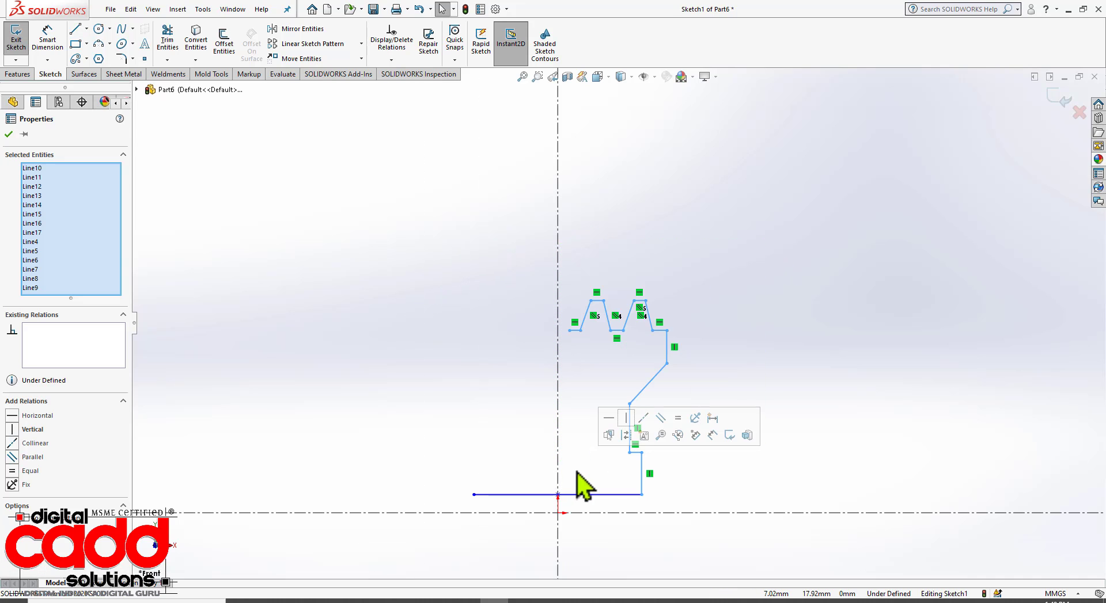
pyautogui.click(311, 30)
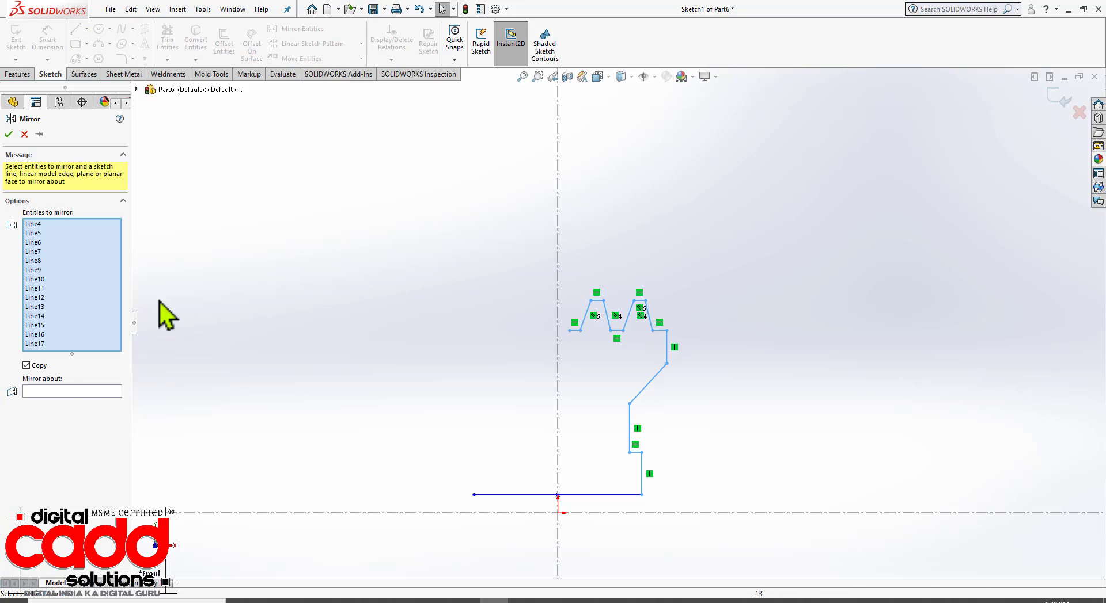
pyautogui.click(81, 393)
pyautogui.click(556, 235)
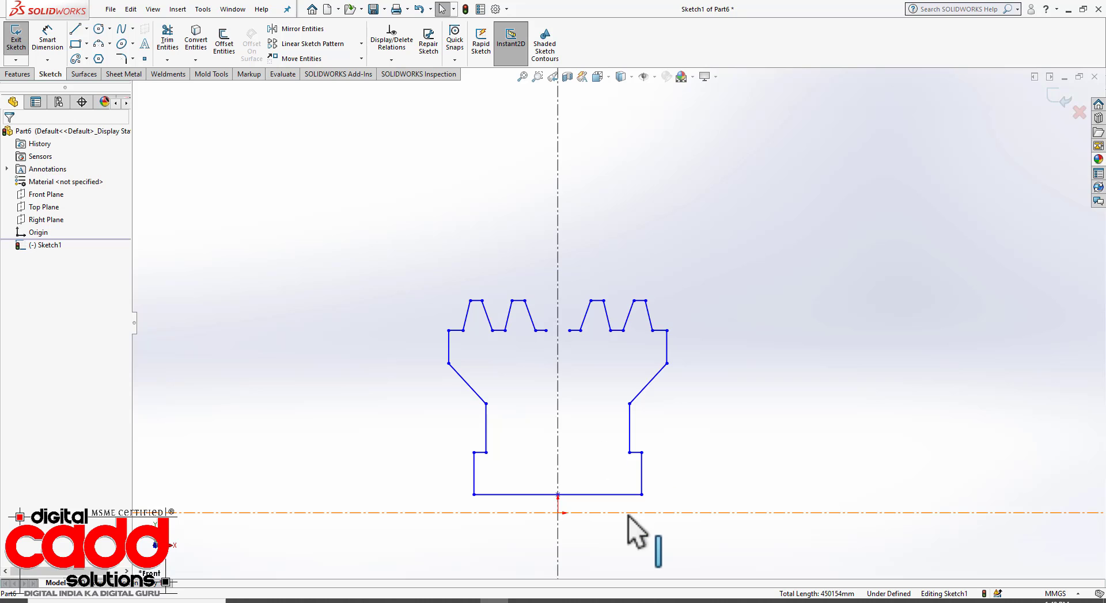
# Delete the two short horizontal lines on either side of the centerline between the inner teeth
pyautogui.scroll(-5, 592, 394)
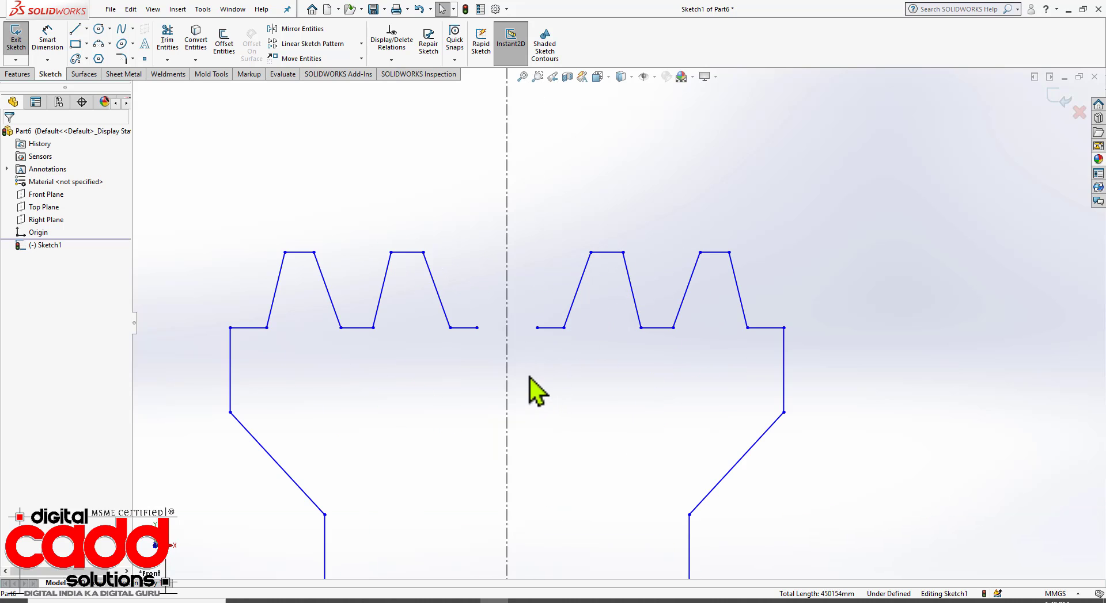
pyautogui.click(468, 328)
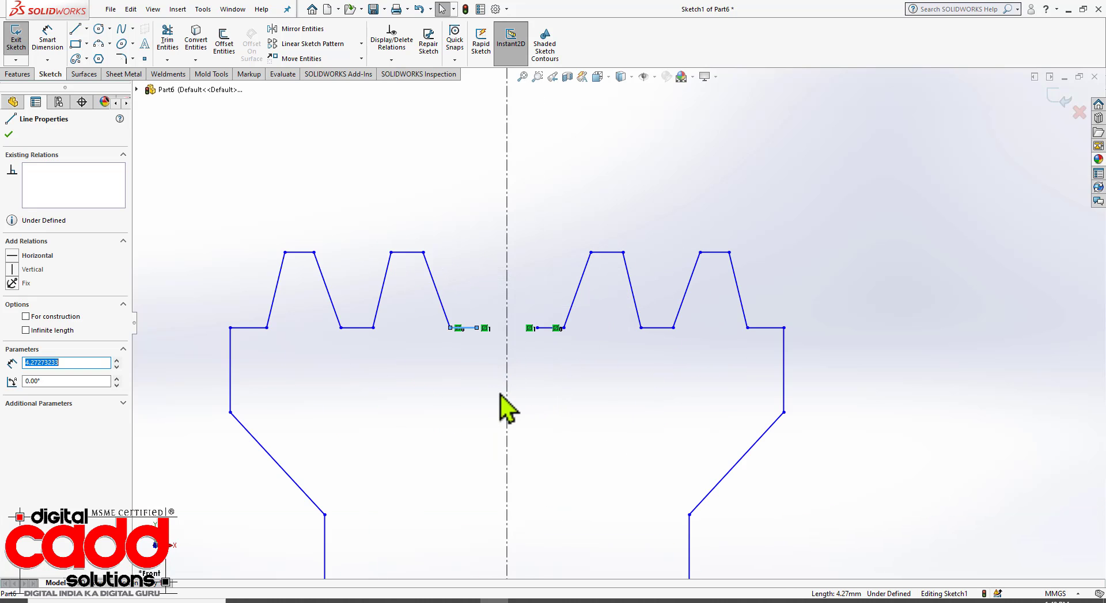
pyautogui.press('Delete')
pyautogui.click(546, 333)
pyautogui.press('Delete')
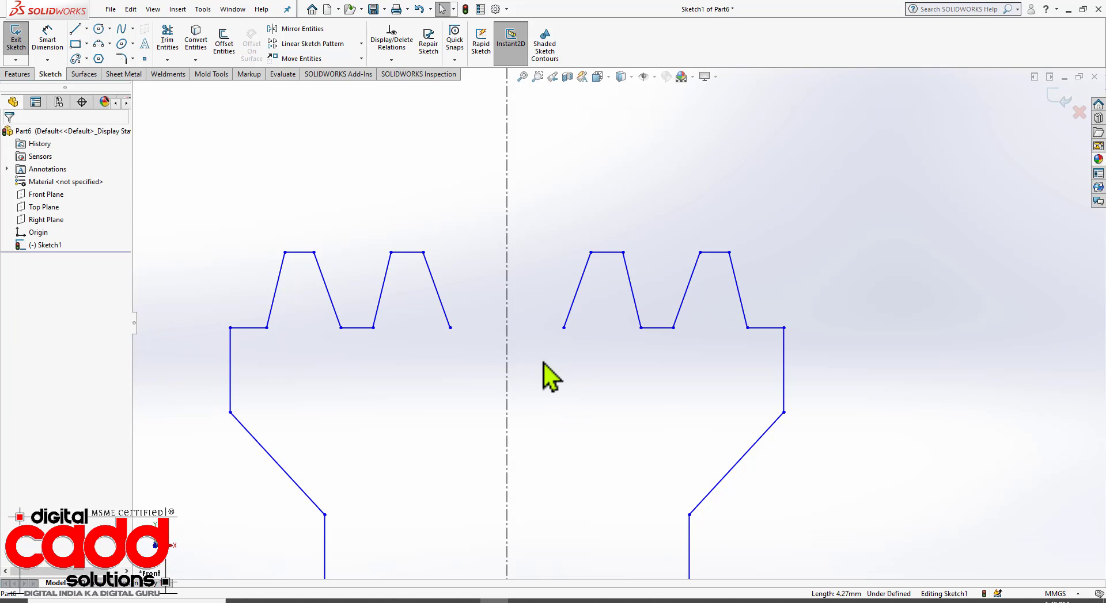
# Draw a horizontal line across the centerline joining the root endpoints of the two inner teeth
pyautogui.press('l')
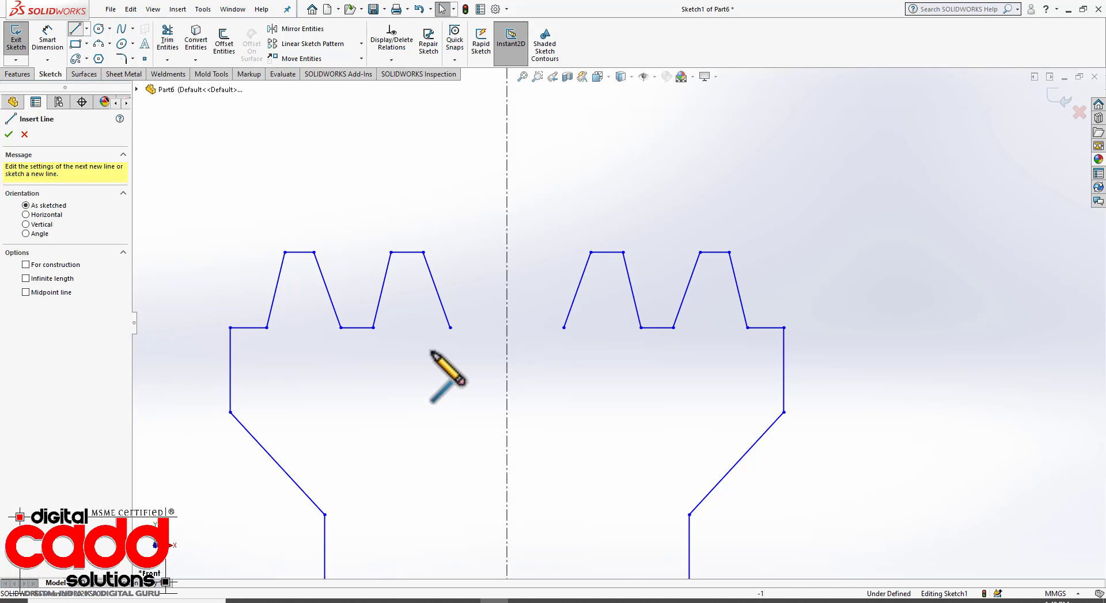
pyautogui.click(449, 327)
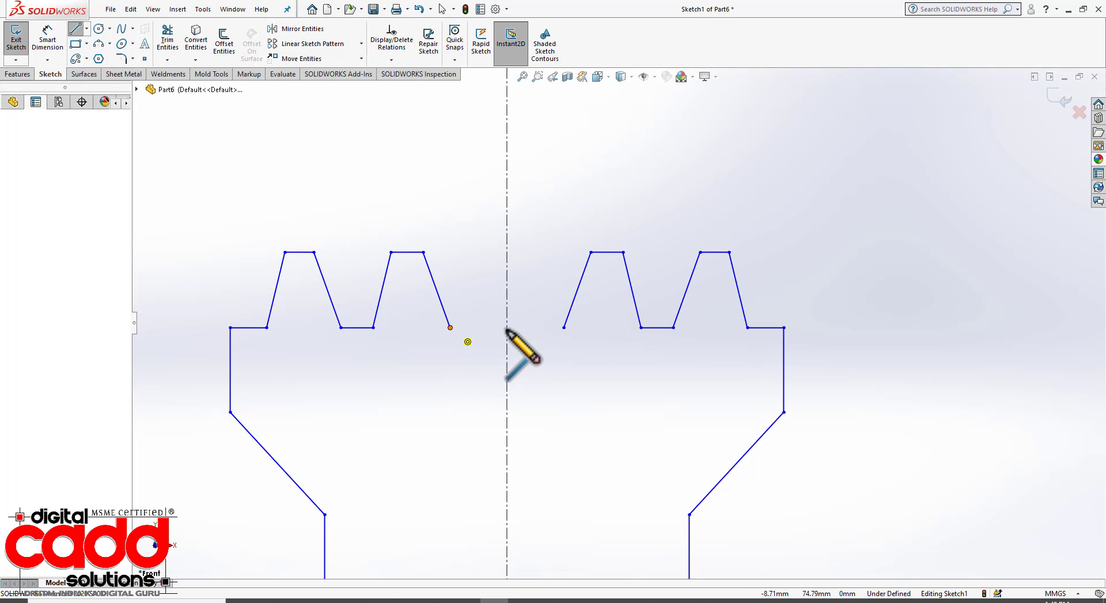
pyautogui.click(564, 328)
pyautogui.press('Escape')
pyautogui.scroll(8, 573, 375)
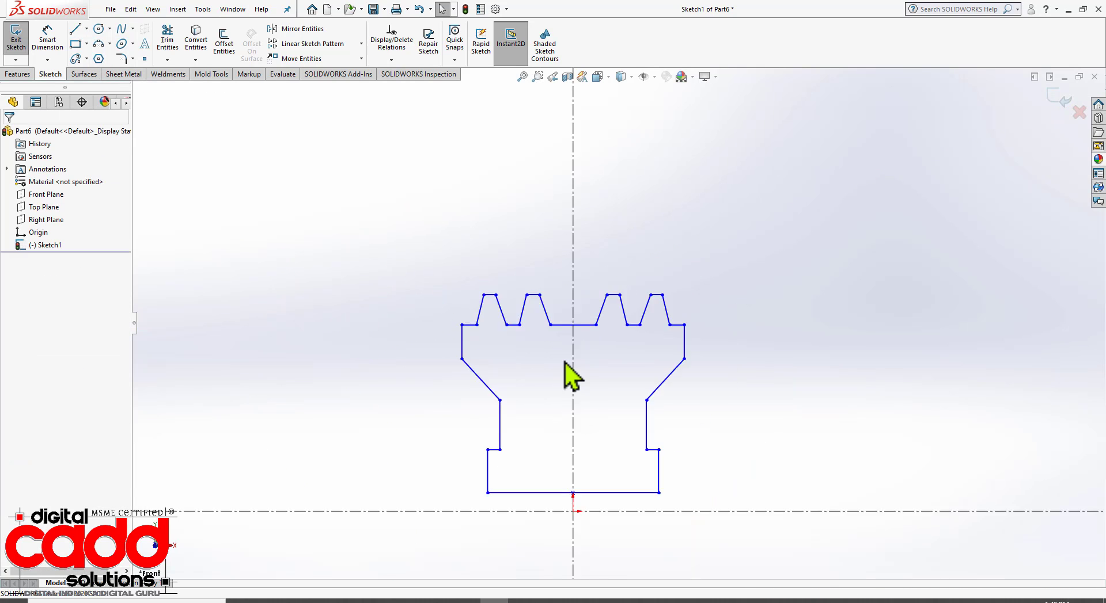
# Dimension the horizontal base line of the profile as 70 mm
pyautogui.scroll(-4, 635, 392)
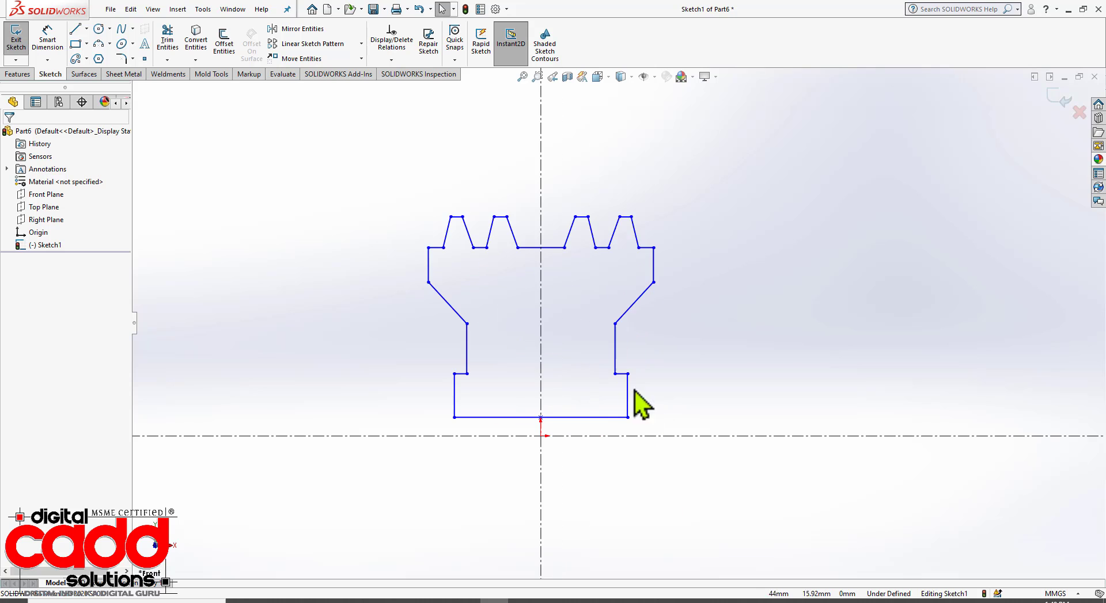
pyautogui.click(48, 46)
pyautogui.scroll(3, 568, 420)
pyautogui.click(613, 427)
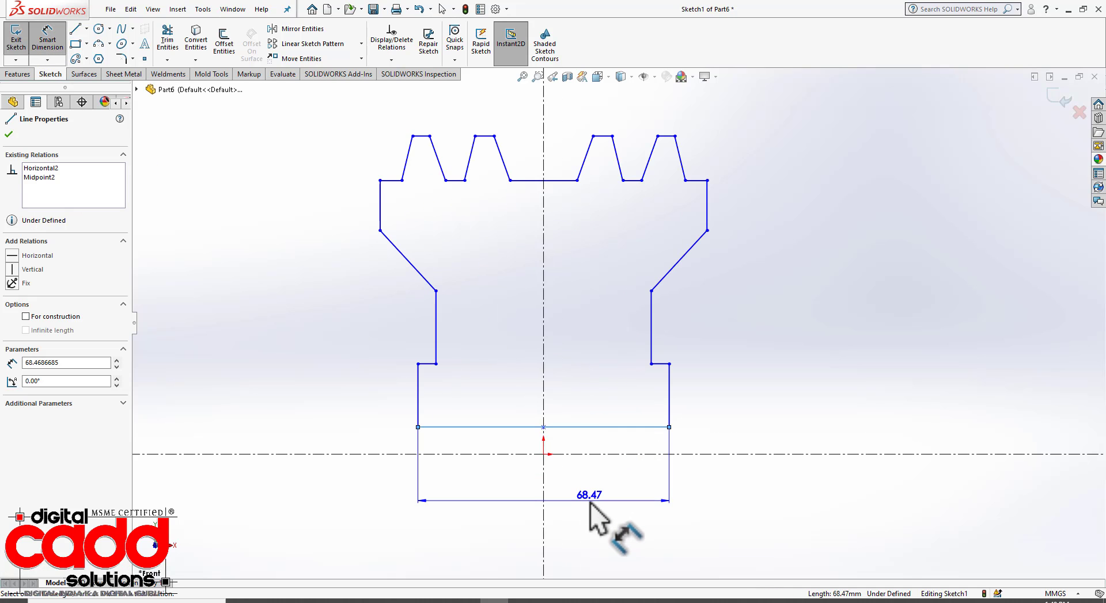
pyautogui.click(590, 504)
pyautogui.write('7')
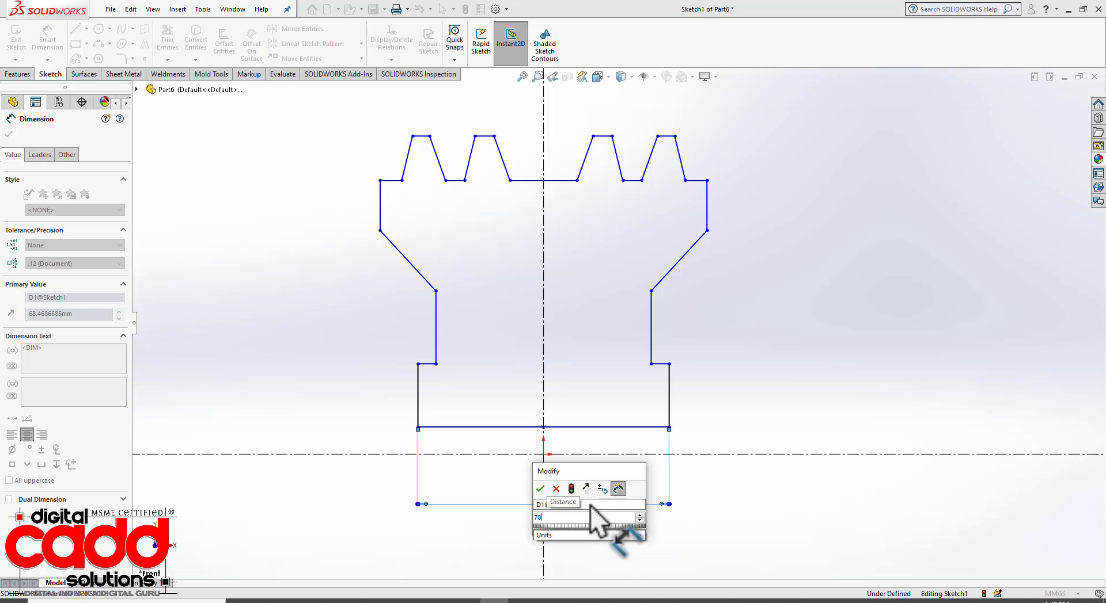
pyautogui.write('0')
pyautogui.press('Return')
pyautogui.press('Escape')
# Check the PDF figure and set a doubled distance of 40 mm between the base line and the horizontal centerline
pyautogui.scroll(4, 727, 380)
pyautogui.scroll(-2, 725, 399)
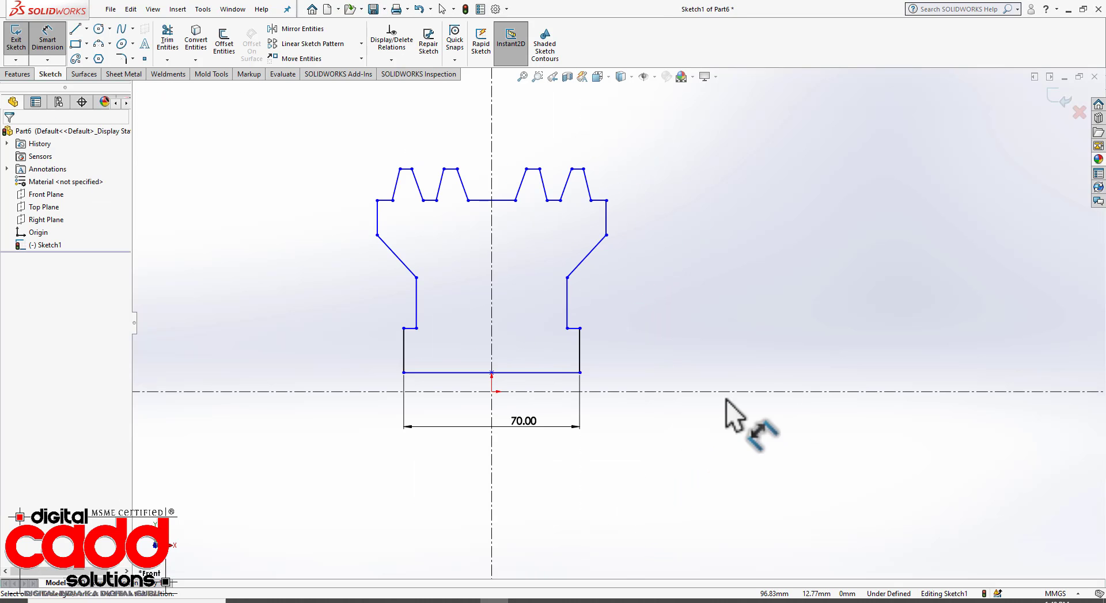
pyautogui.click(323, 601)
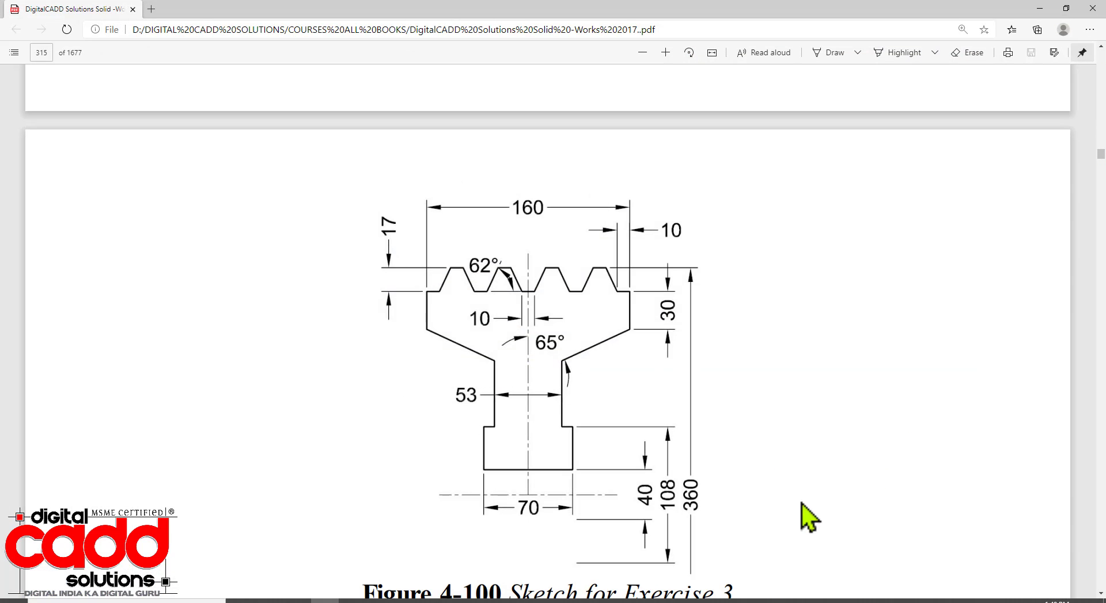
pyautogui.scroll(-3, 648, 351)
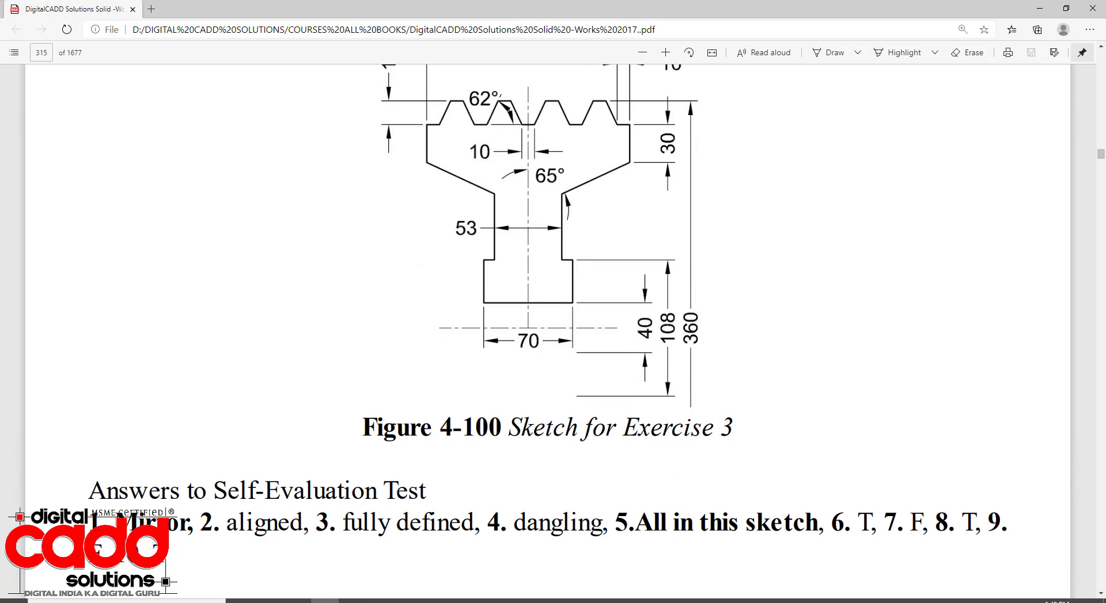
pyautogui.hotkey('alt', 'Tab')
pyautogui.click(572, 373)
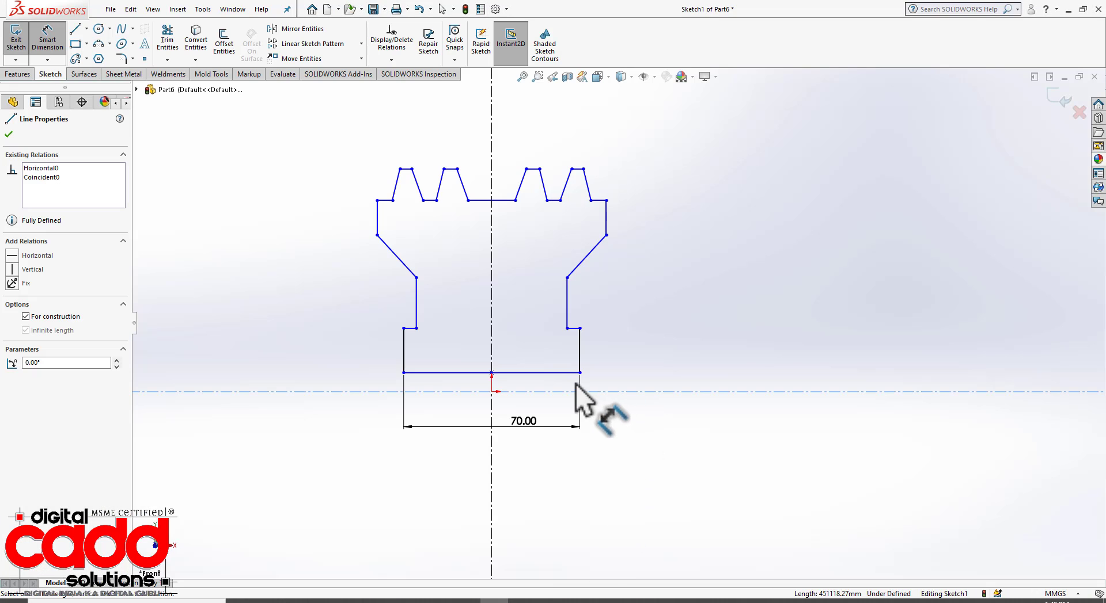
pyautogui.click(583, 392)
pyautogui.click(609, 416)
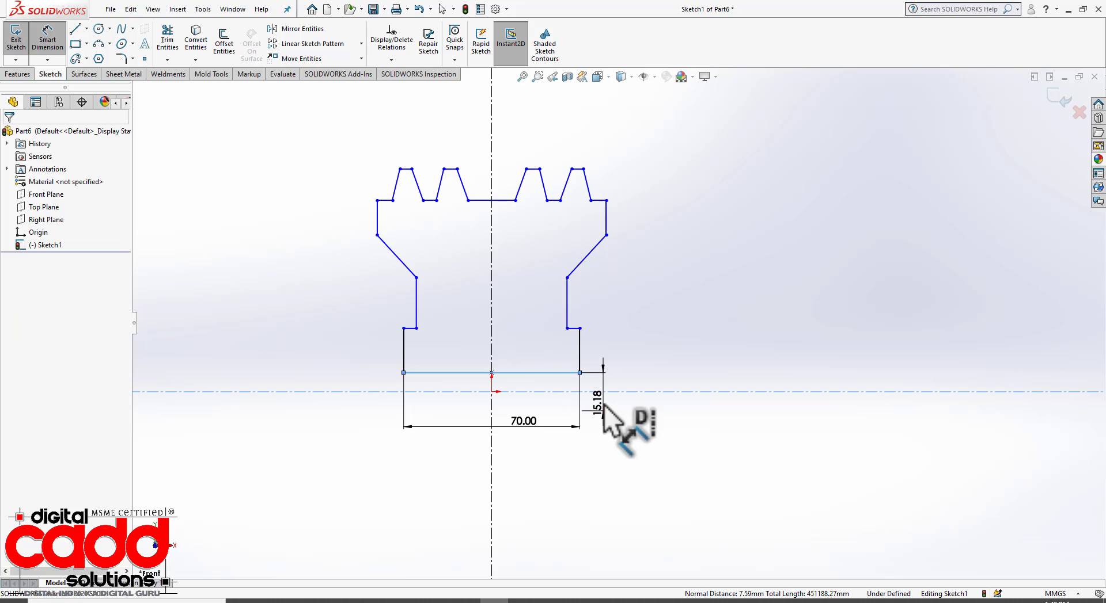
pyautogui.write('40')
pyautogui.press('Return')
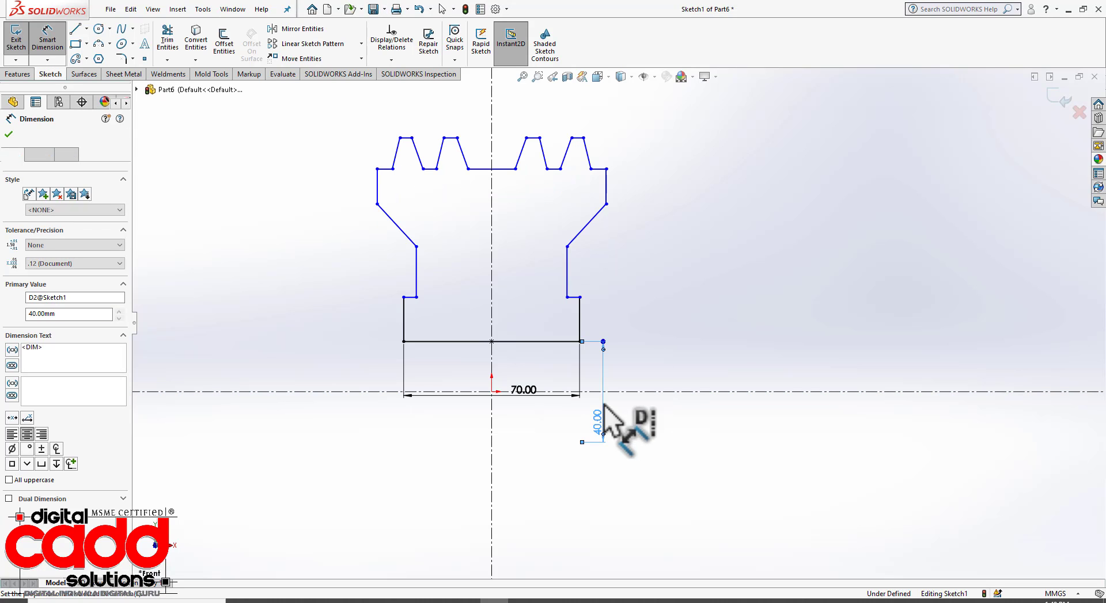
pyautogui.click(709, 453)
# Reposition the 70 mm dimension below the horizontal centerline and adjust the text position of the 40 mm dimension
pyautogui.moveTo(520, 397); pyautogui.dragTo(482, 429)
pyautogui.moveTo(598, 425); pyautogui.dragTo(600, 412)
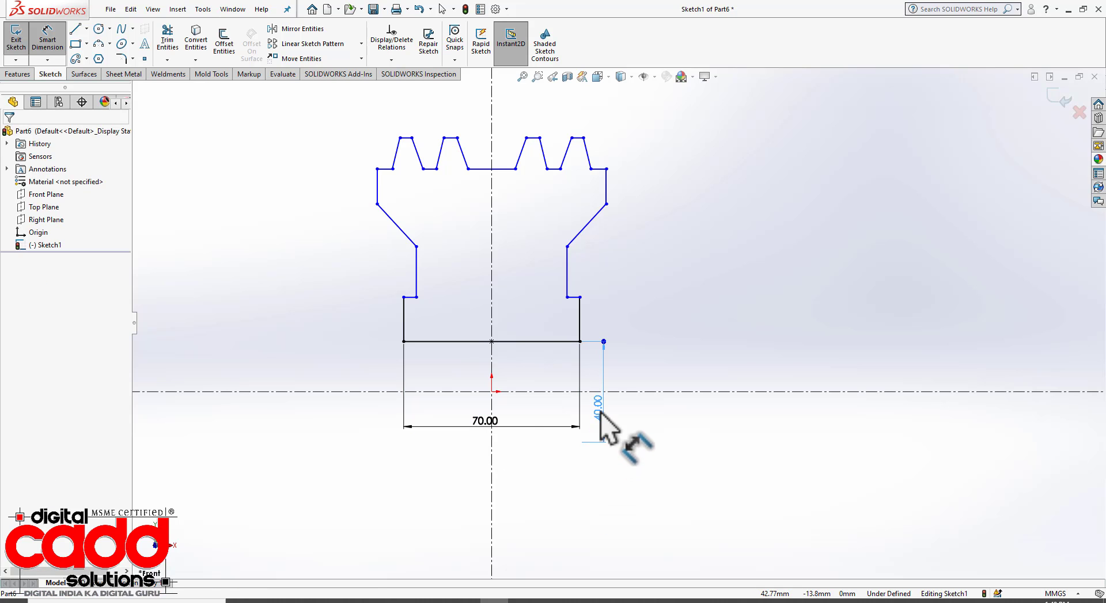
pyautogui.click(675, 429)
# Check the PDF figure and set a doubled distance of 108 mm from the base block's upper corner to the horizontal centerline
pyautogui.scroll(-2, 678, 429)
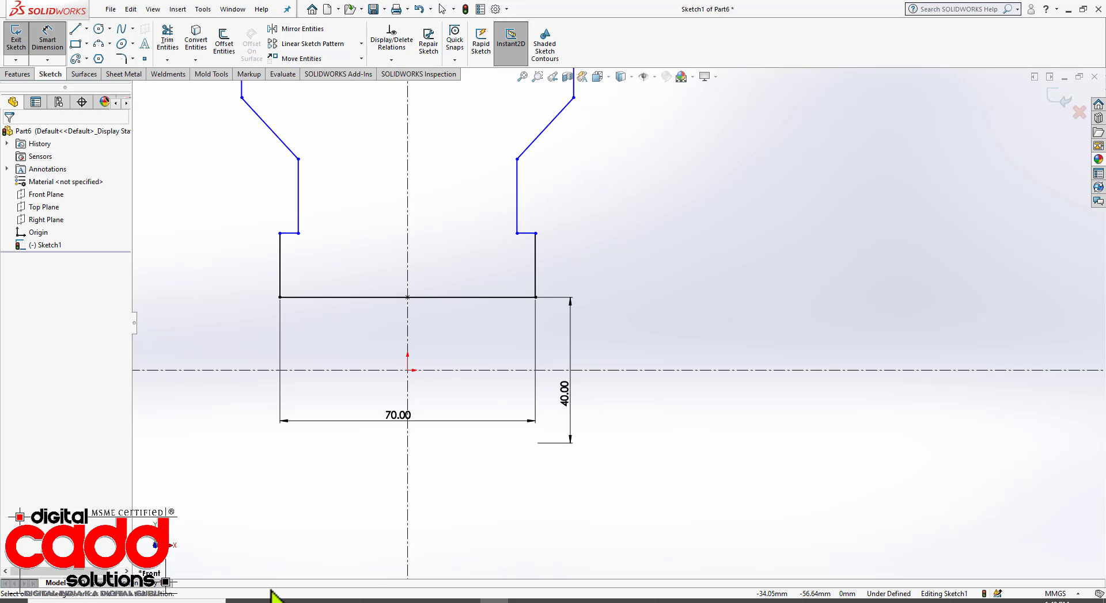
pyautogui.click(458, 599)
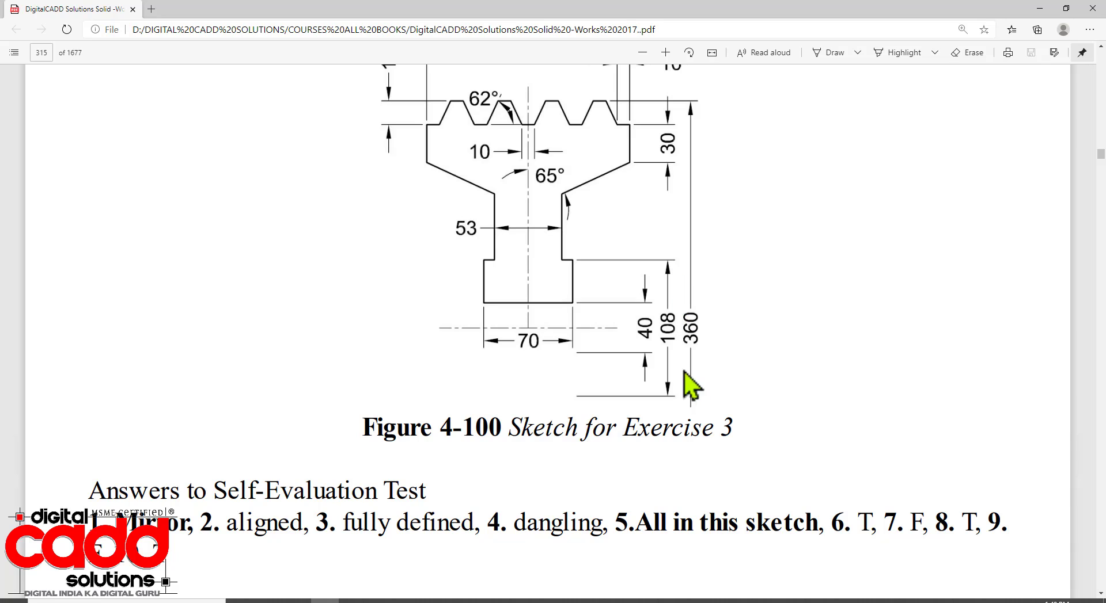
pyautogui.click(494, 601)
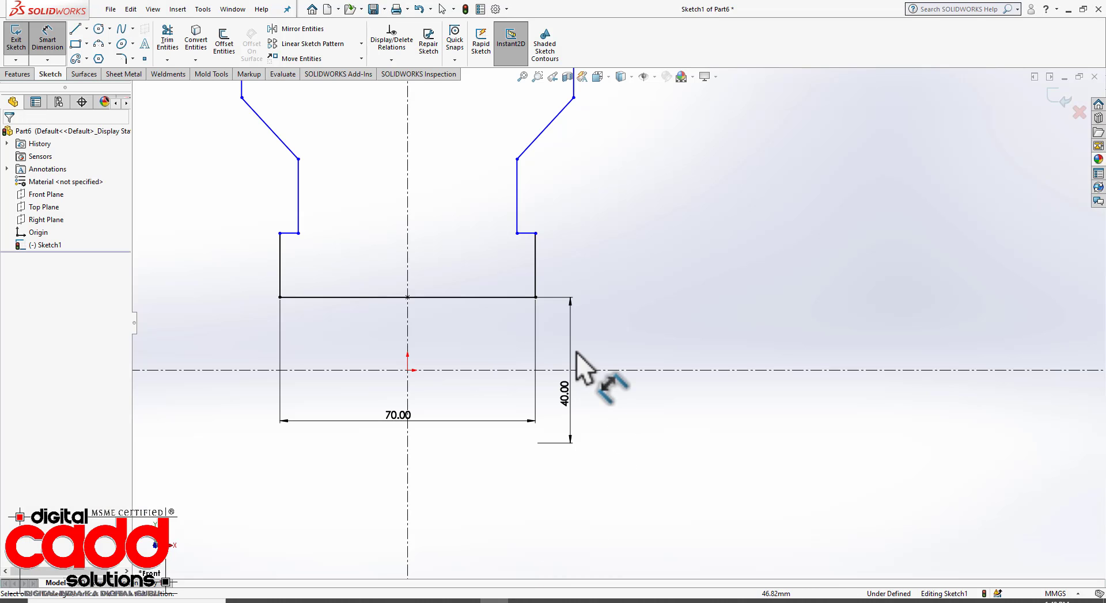
pyautogui.click(535, 233)
pyautogui.click(621, 372)
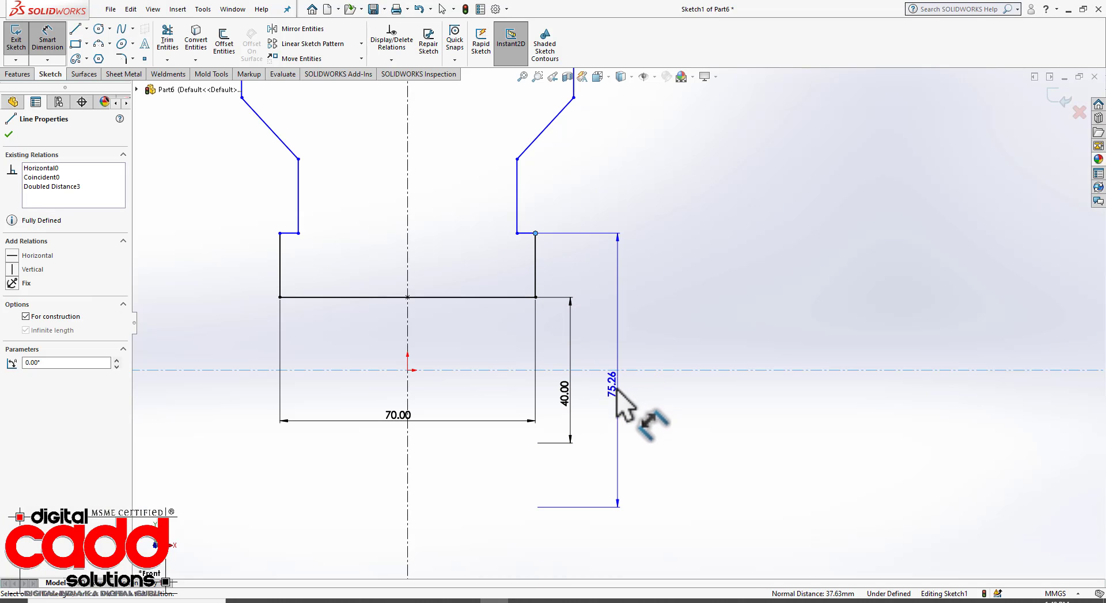
pyautogui.click(612, 397)
pyautogui.write('10')
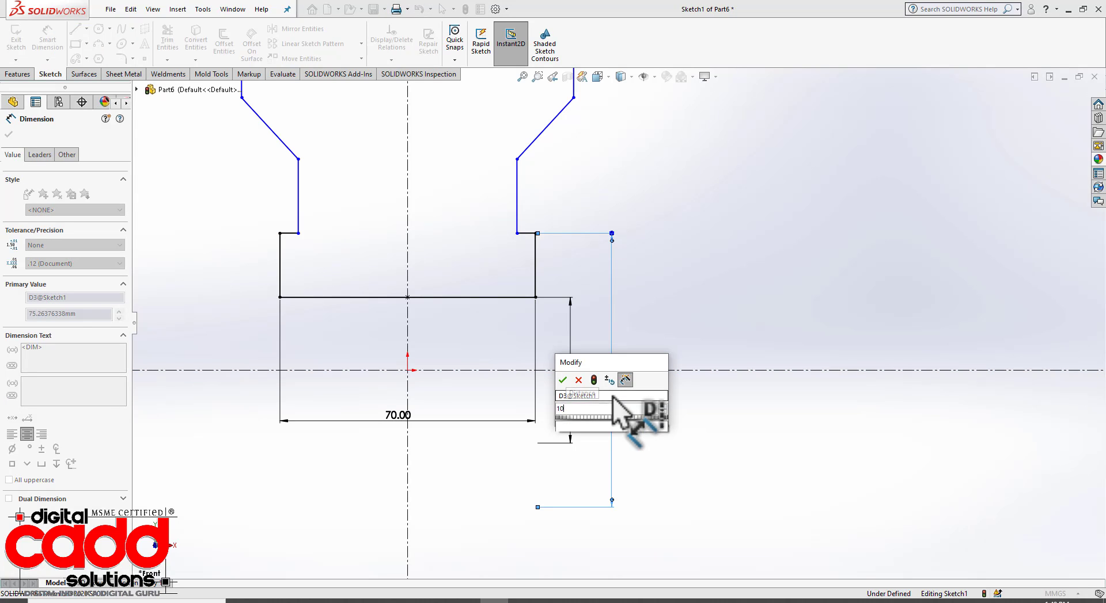
pyautogui.write('8')
pyautogui.press('Return')
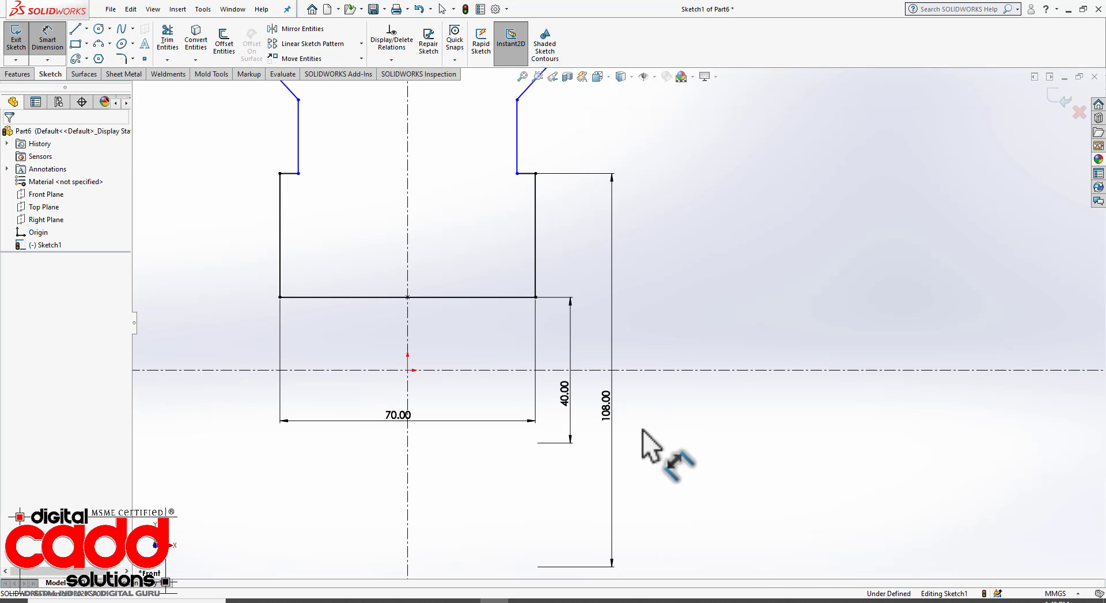
# Check the PDF figure and dimension the neck width between its two vertical edges as 53 mm
pyautogui.press('z')
pyautogui.scroll(-1, 722, 222)
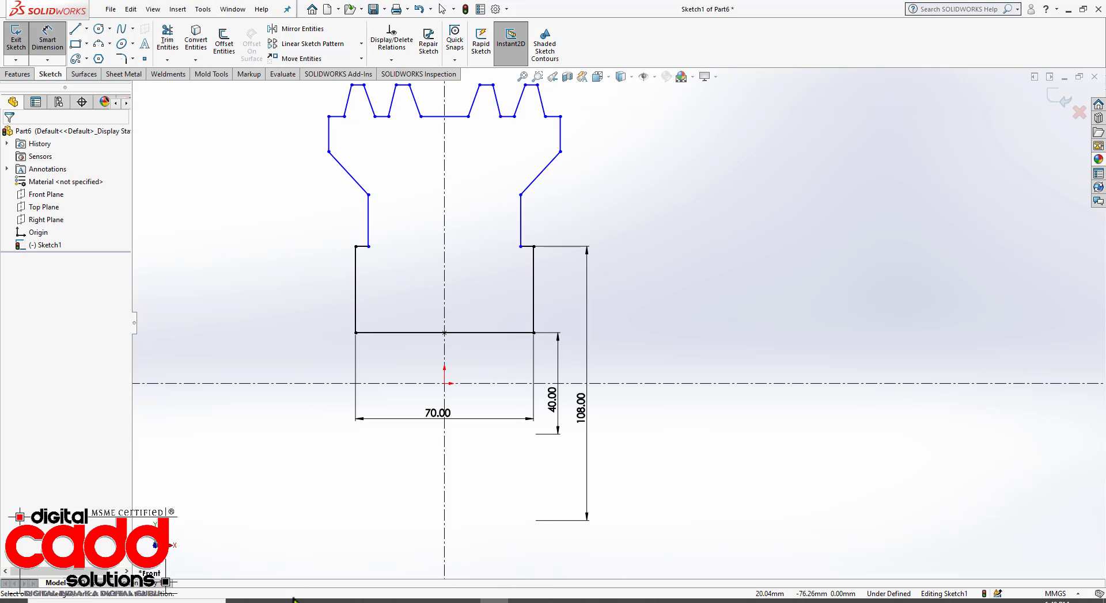
pyautogui.click(294, 600)
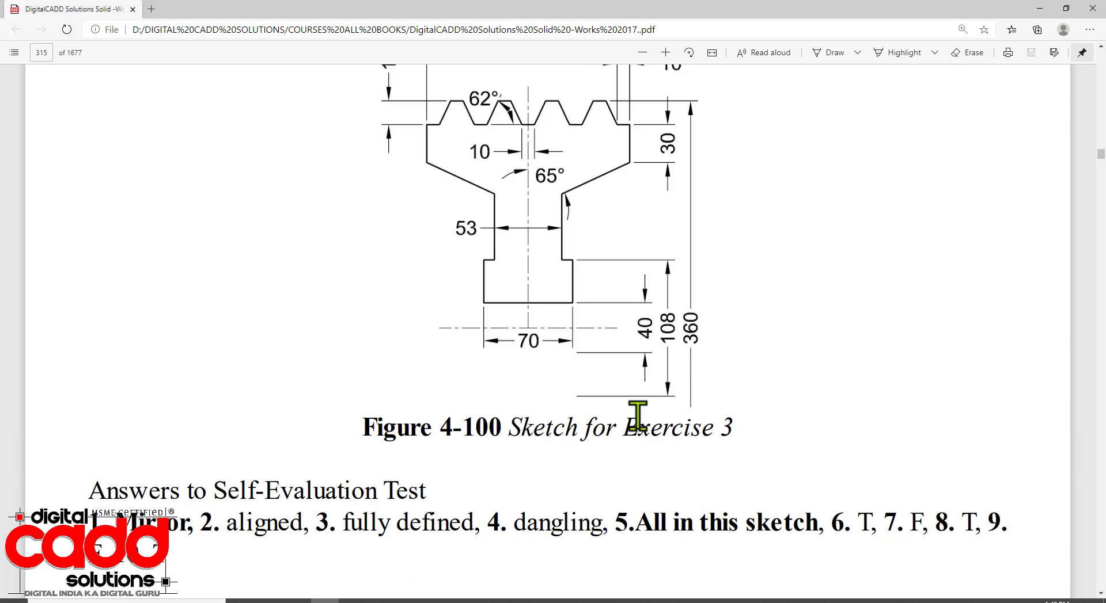
pyautogui.scroll(2, 638, 416)
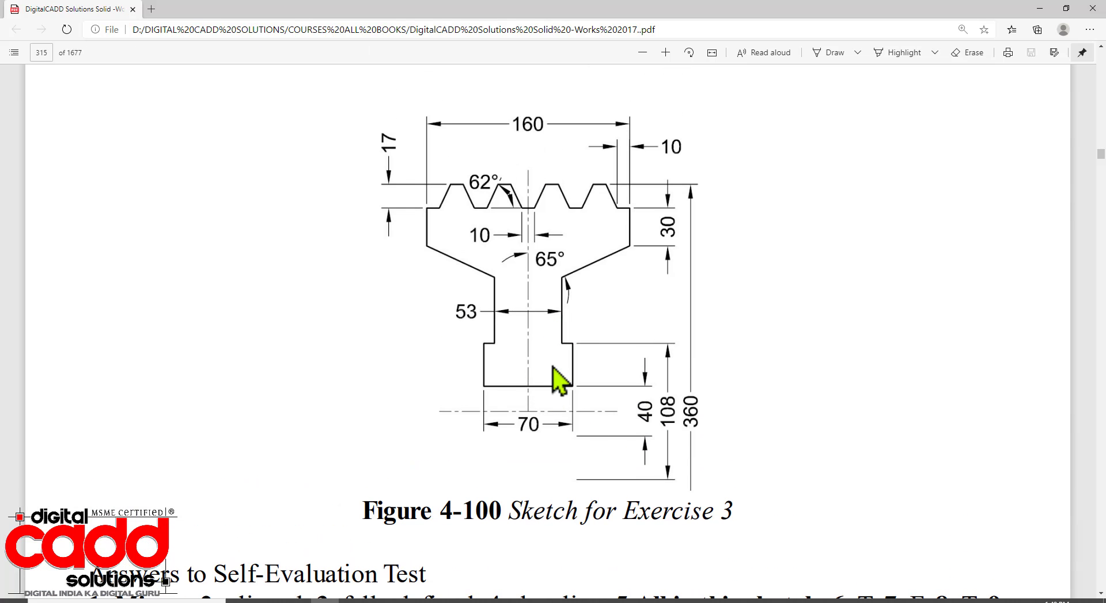
pyautogui.click(507, 599)
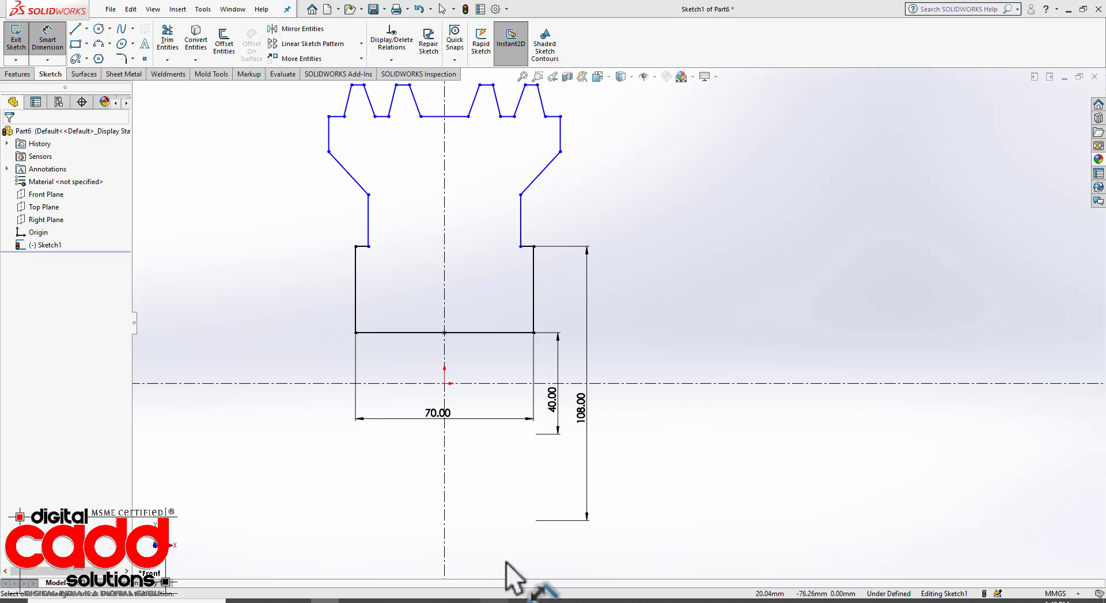
pyautogui.click(370, 225)
pyautogui.click(521, 228)
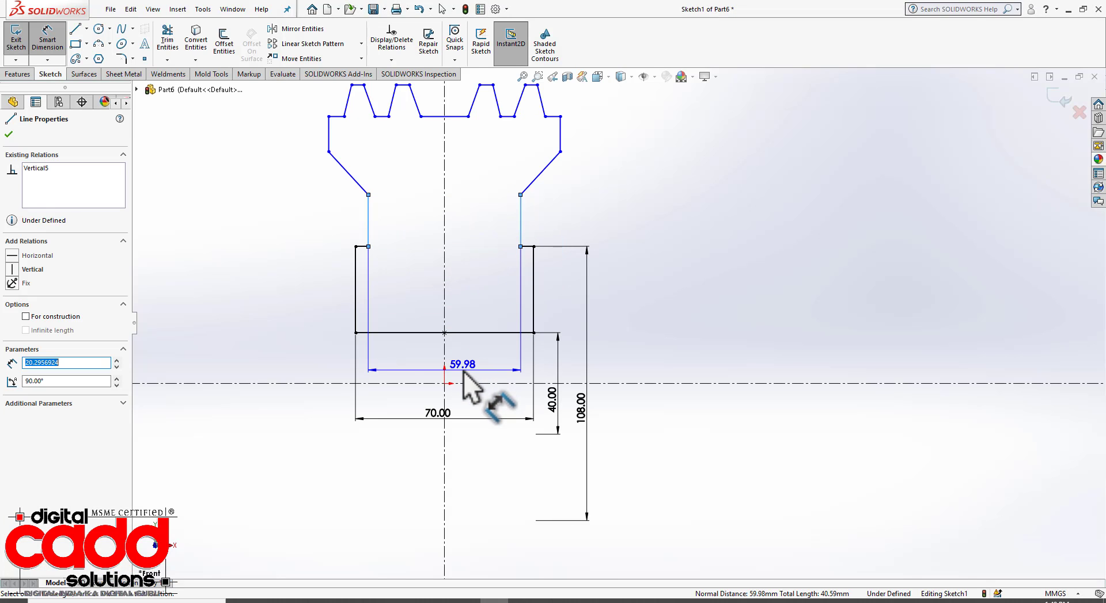
pyautogui.click(464, 372)
pyautogui.write('53')
pyautogui.press('Return')
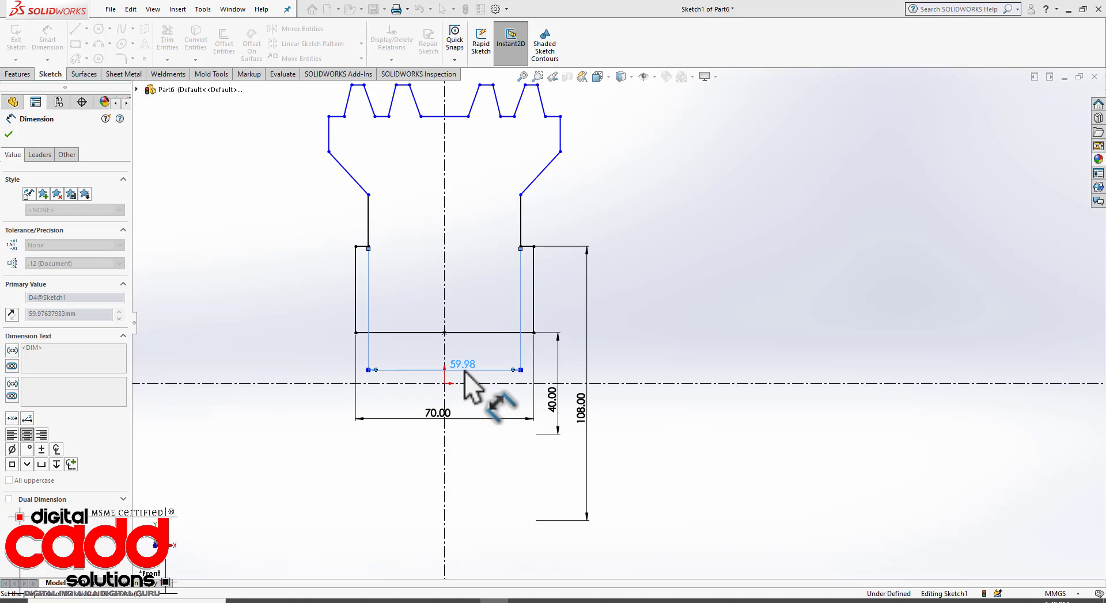
pyautogui.click(665, 275)
# Check the PDF figure and set a doubled distance of 360 mm from the outer right tooth's tip to the horizontal centerline
pyautogui.scroll(2, 665, 275)
pyautogui.scroll(-2, 687, 233)
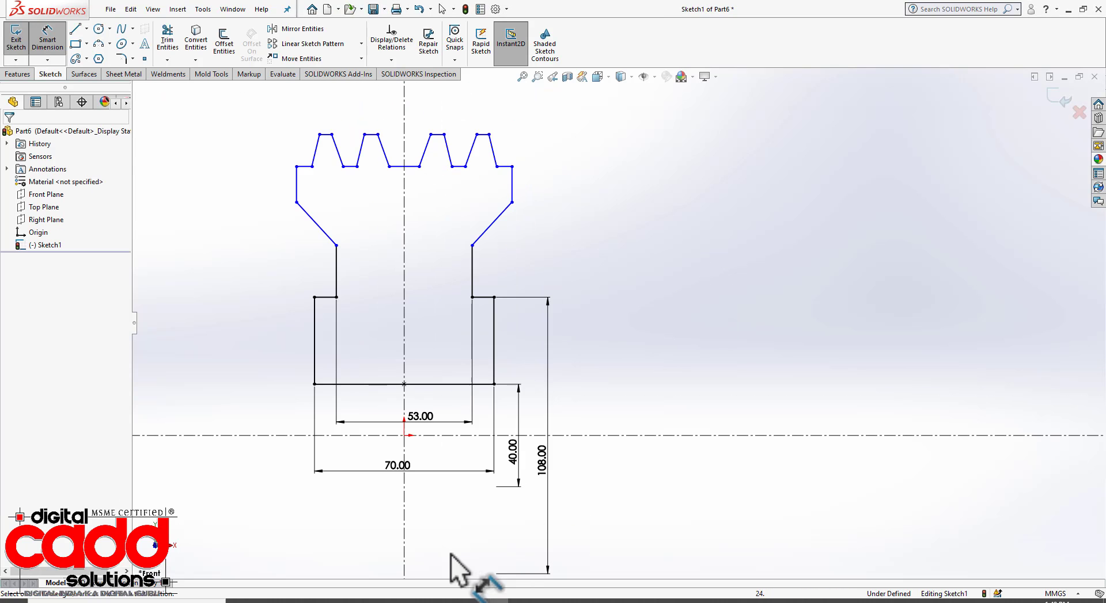
pyautogui.hotkey('alt', 'Tab')
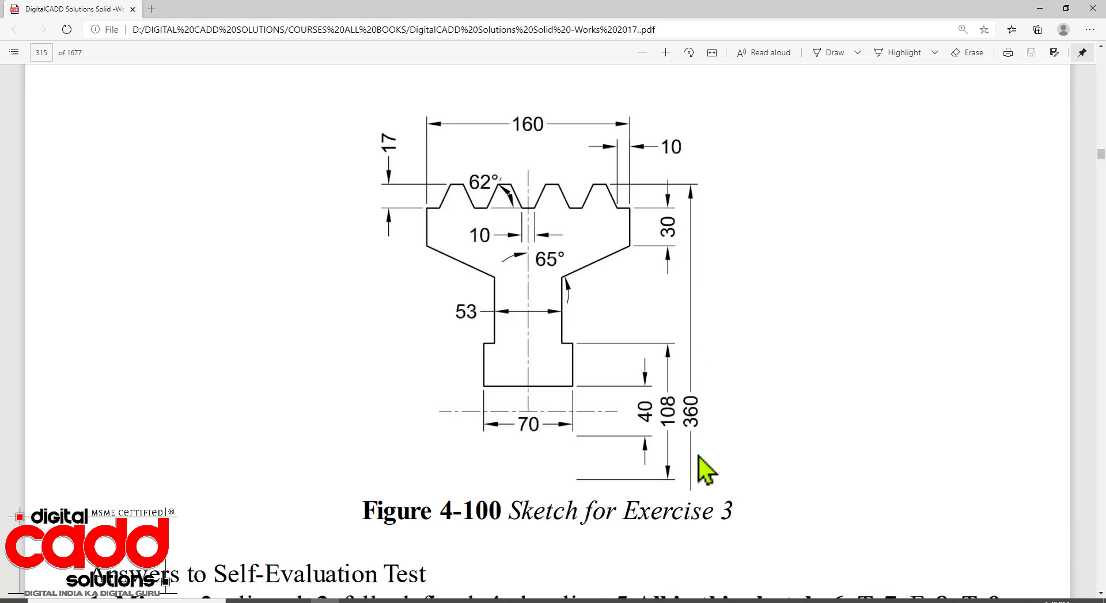
pyautogui.hotkey('alt', 'Tab')
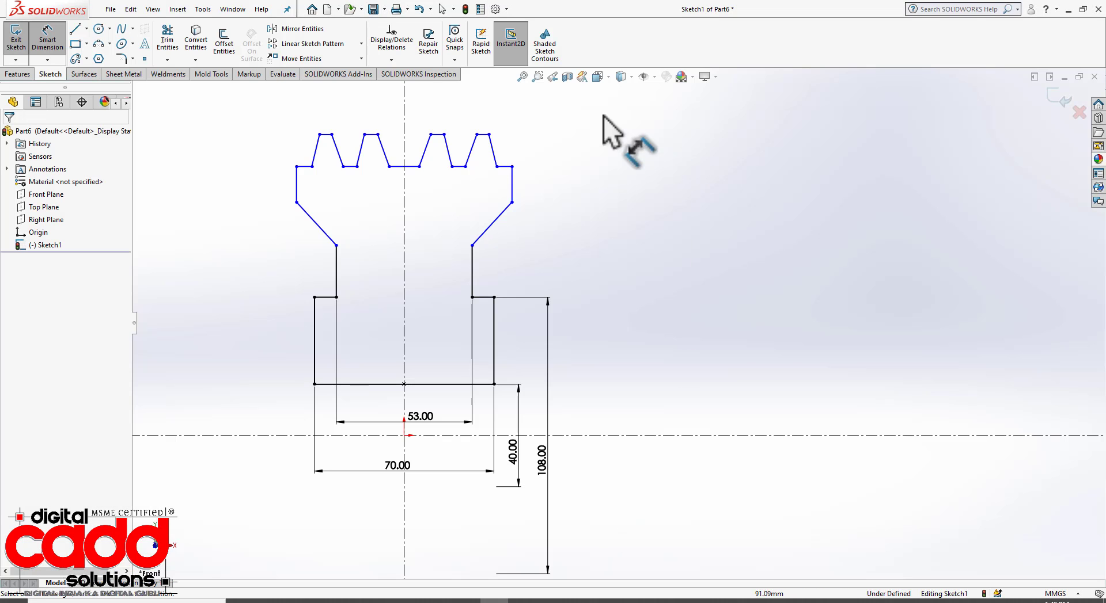
pyautogui.click(488, 135)
pyautogui.hotkey('alt', 'Tab')
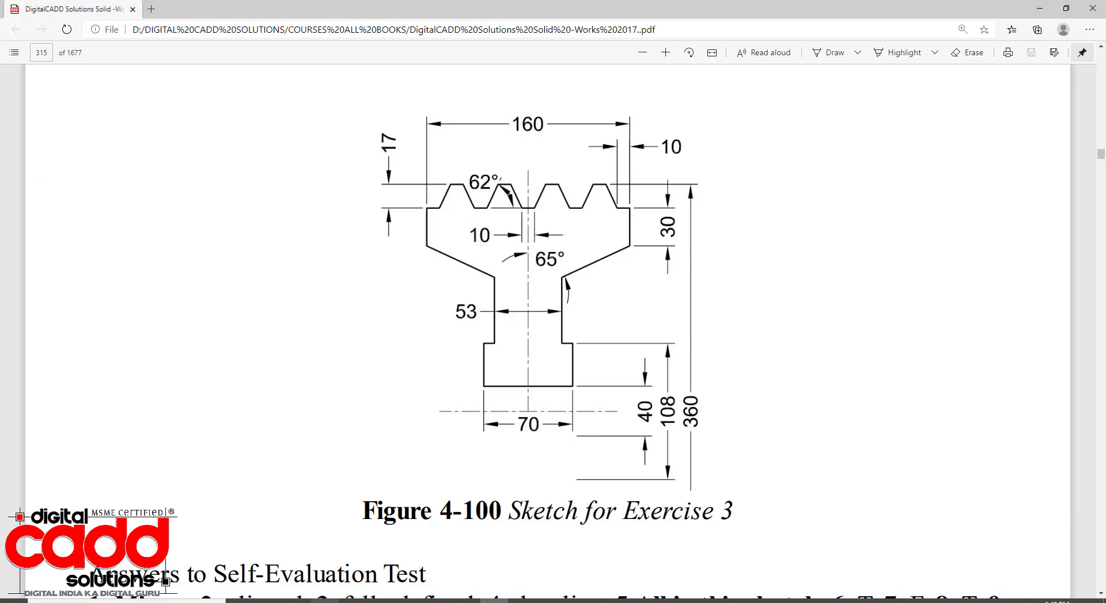
pyautogui.hotkey('alt', 'Tab')
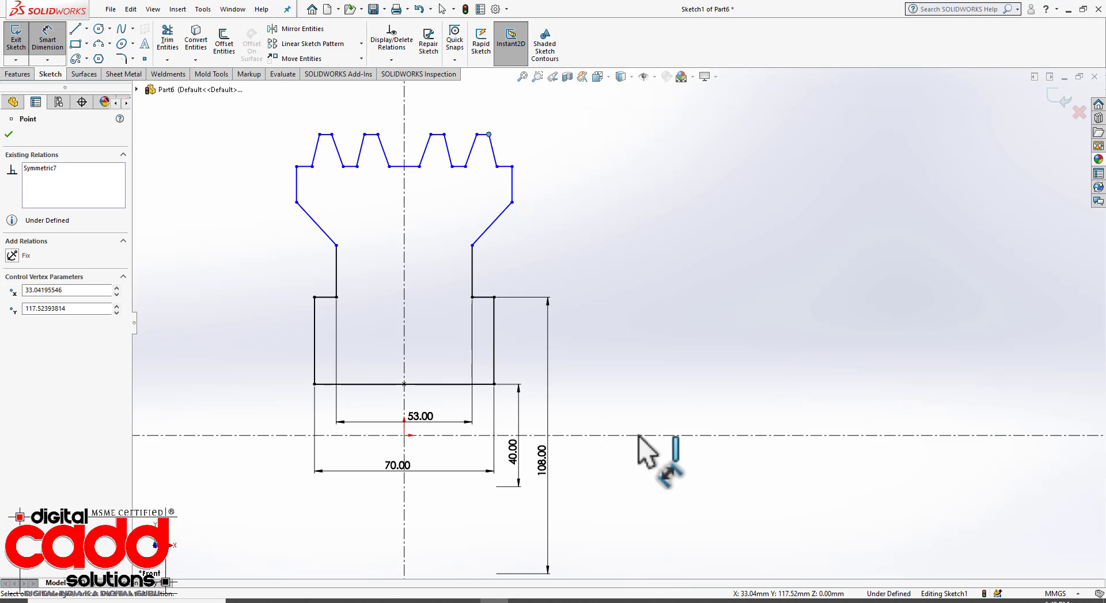
pyautogui.click(634, 436)
pyautogui.click(629, 477)
pyautogui.write('360')
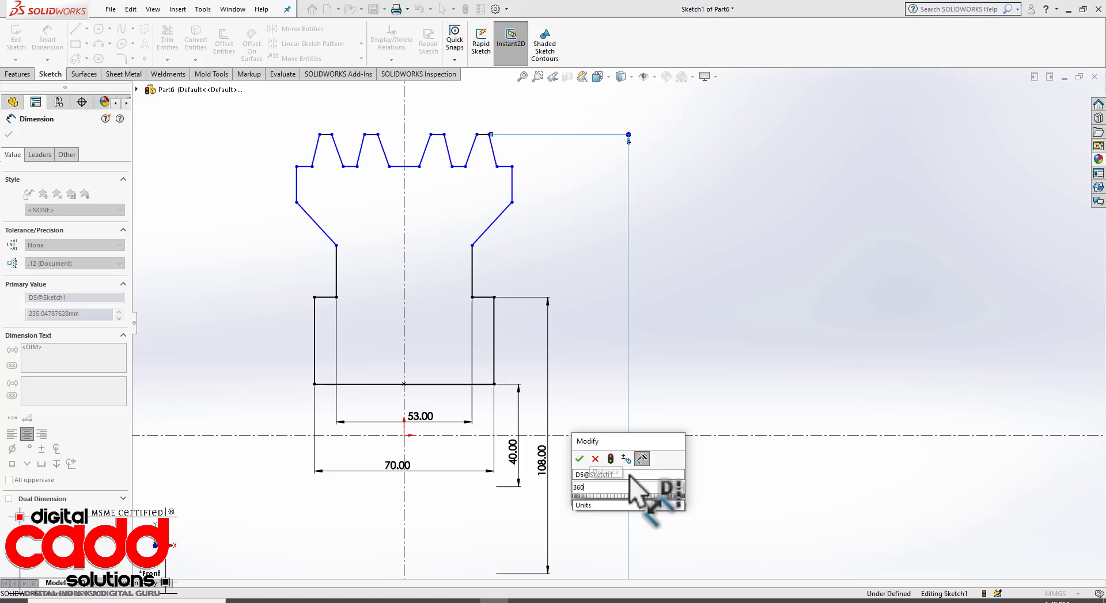
pyautogui.press('Return')
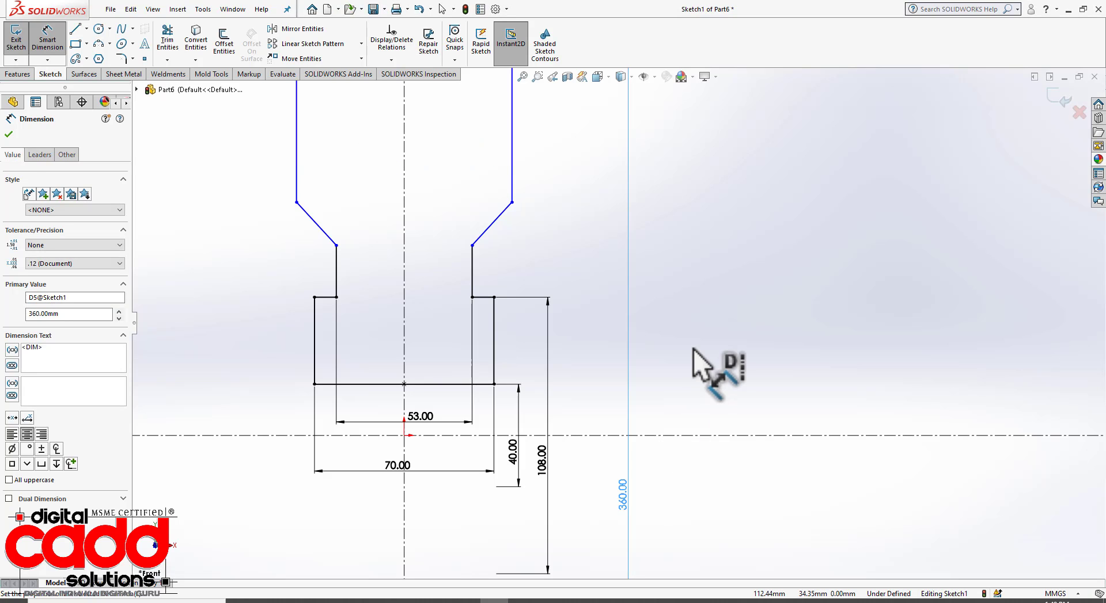
pyautogui.click(691, 349)
# Check the PDF figure and set a 65° angle between the vertical centerline and the sloped edge above the neck
pyautogui.scroll(3, 649, 360)
pyautogui.scroll(1, 672, 182)
pyautogui.scroll(-3, 645, 250)
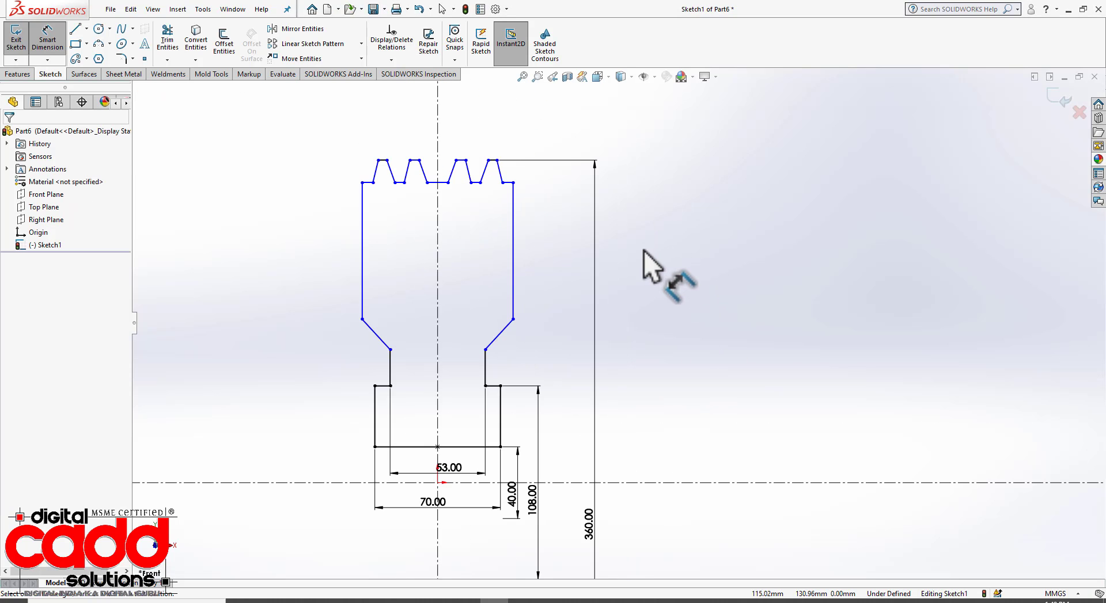
pyautogui.scroll(-1, 571, 316)
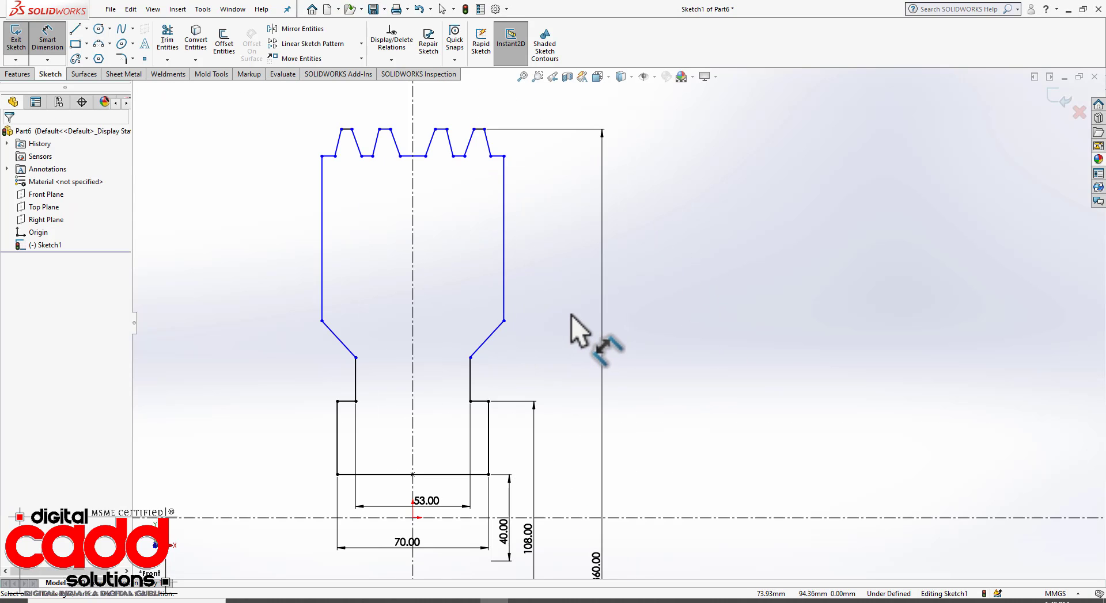
pyautogui.click(326, 602)
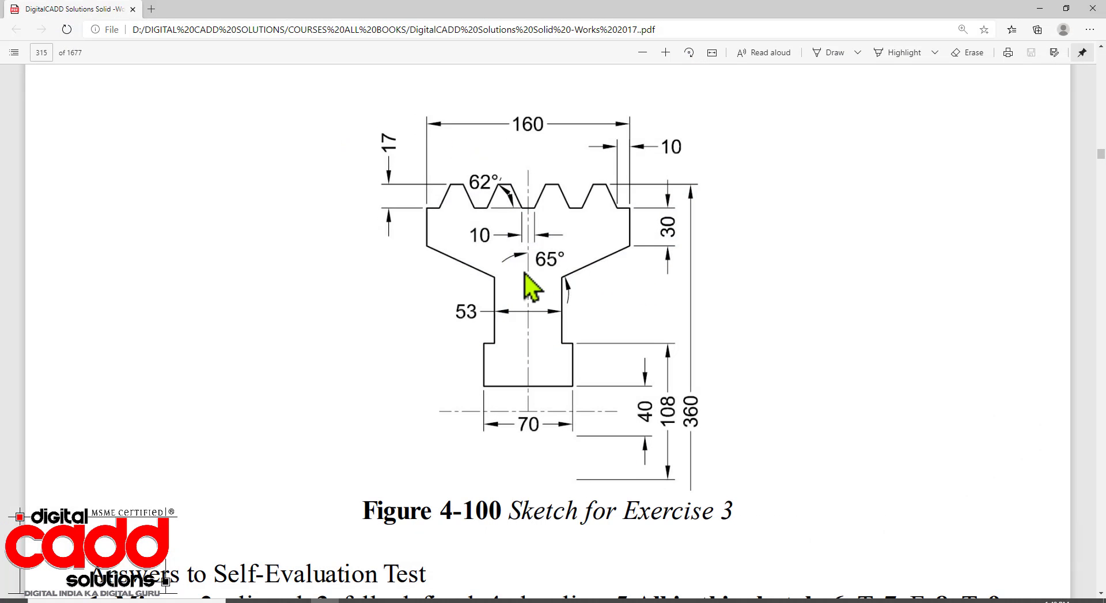
pyautogui.click(494, 602)
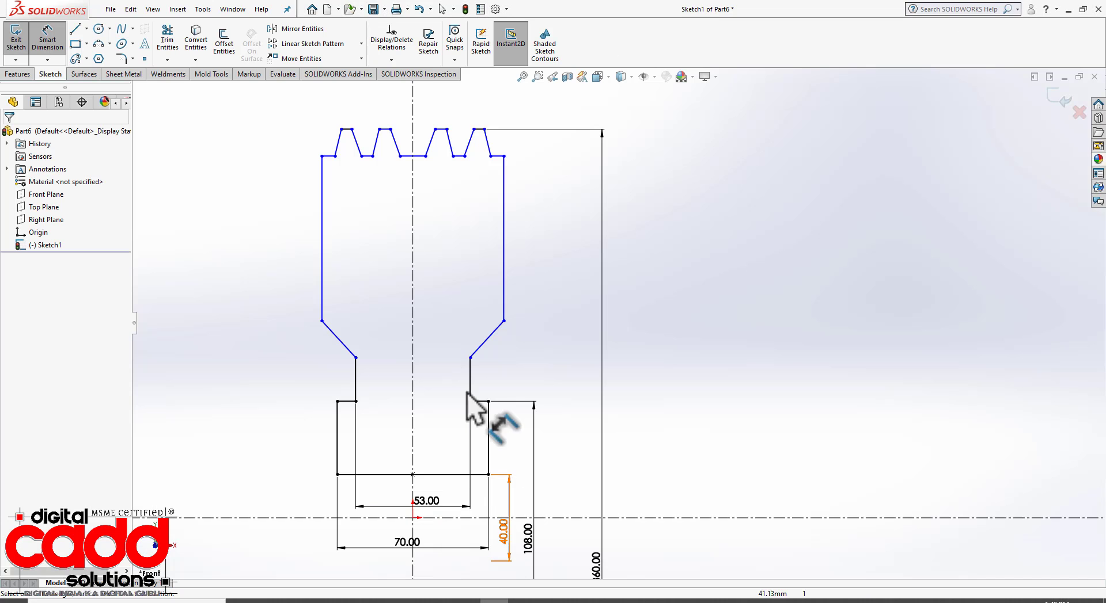
pyautogui.click(413, 267)
pyautogui.click(482, 345)
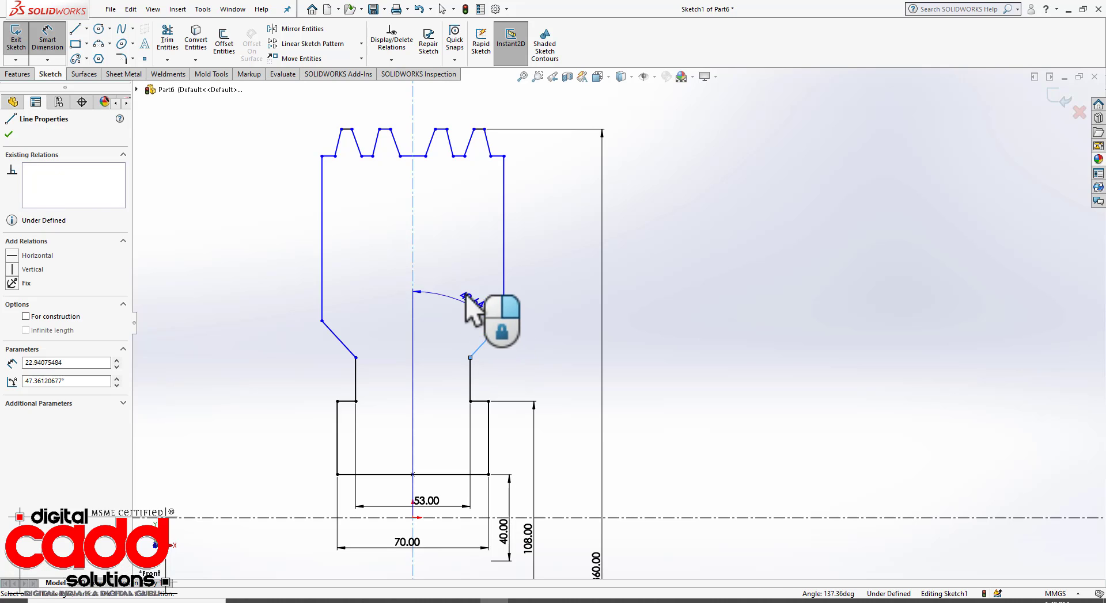
pyautogui.click(491, 307)
pyautogui.write('65')
pyautogui.press('Return')
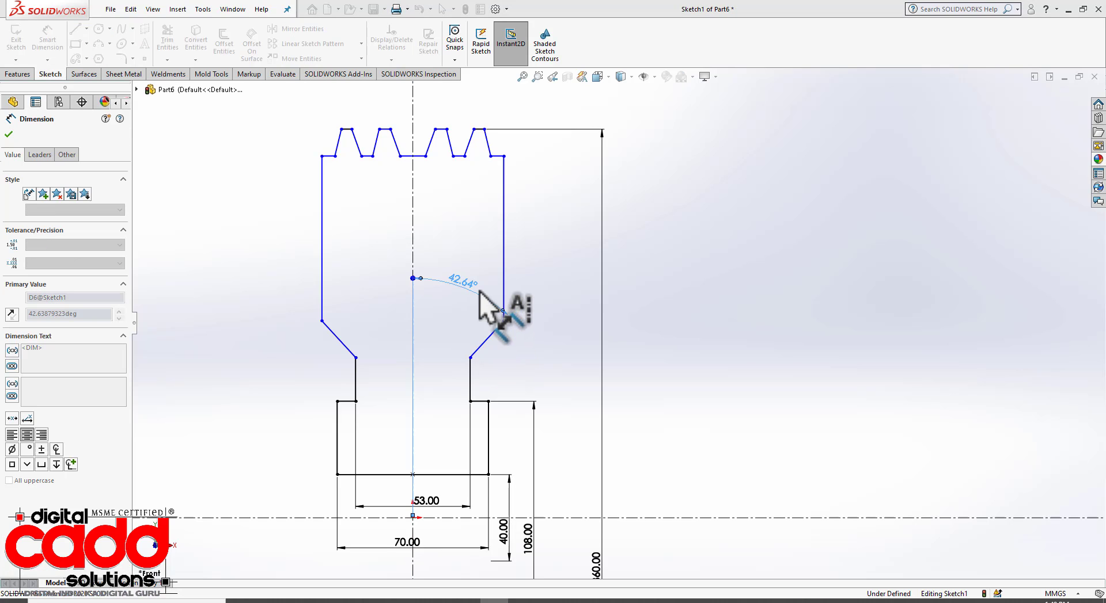
pyautogui.press('Escape')
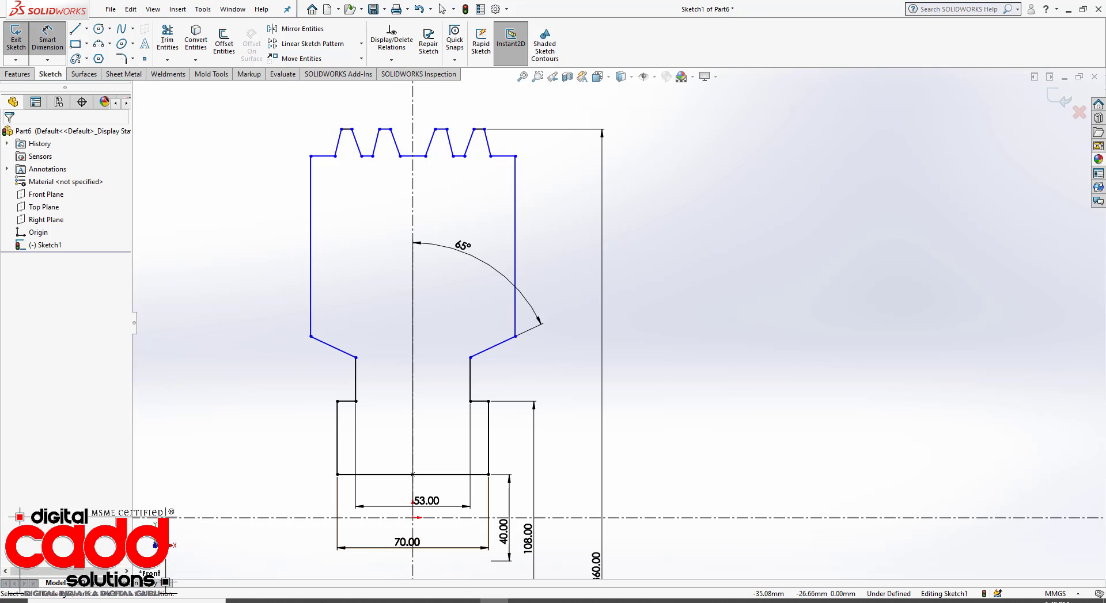
# Check the PDF figure and dimension the head's outer vertical edge as 30 mm
pyautogui.click(325, 602)
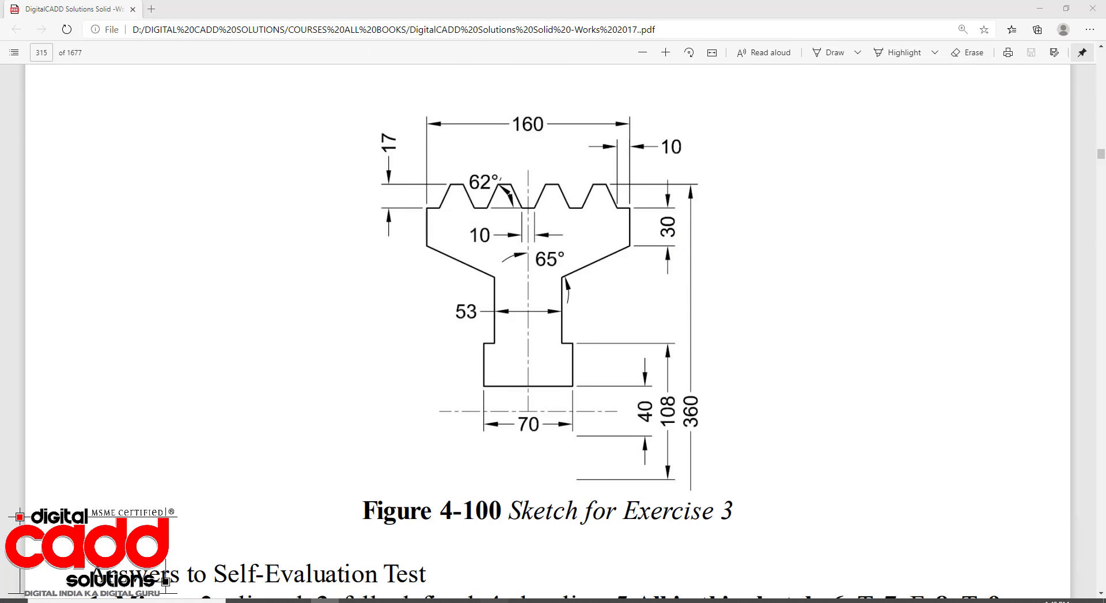
pyautogui.click(494, 602)
pyautogui.click(515, 259)
pyautogui.click(552, 262)
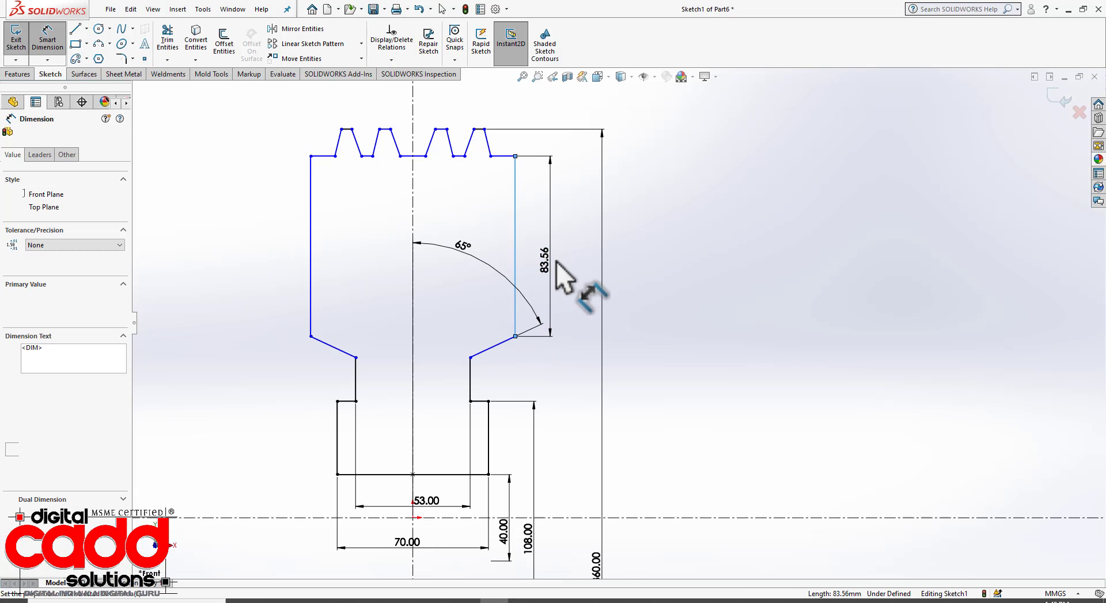
pyautogui.write('30')
pyautogui.press('Return')
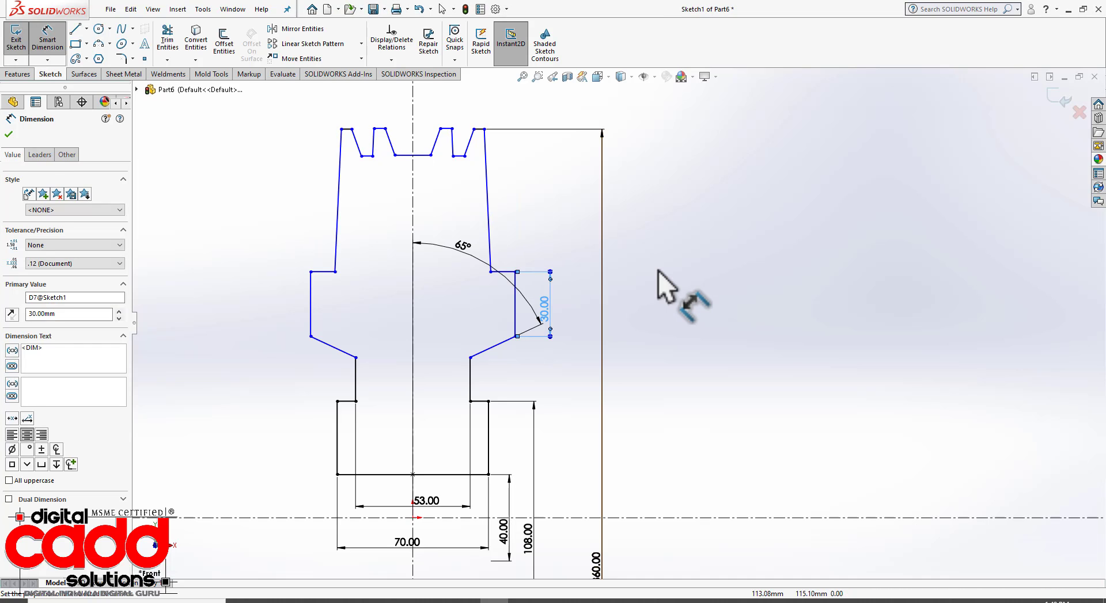
pyautogui.click(617, 247)
pyautogui.scroll(-3, 493, 111)
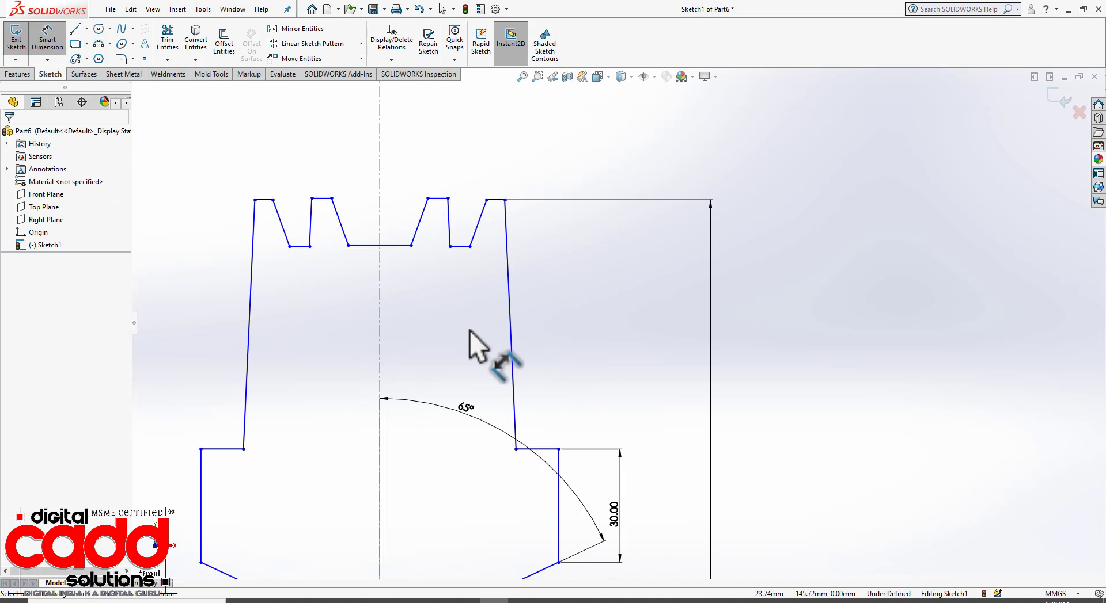
pyautogui.press('Escape')
pyautogui.click(465, 247)
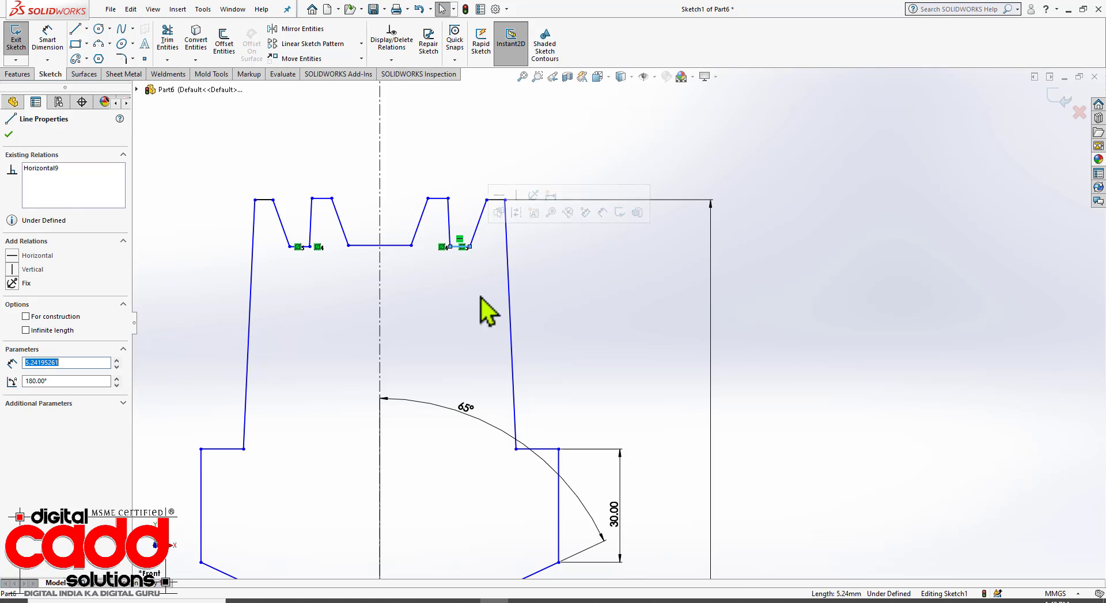
pyautogui.keyDown('ctrl'); pyautogui.click(402, 246); pyautogui.keyUp('ctrl')
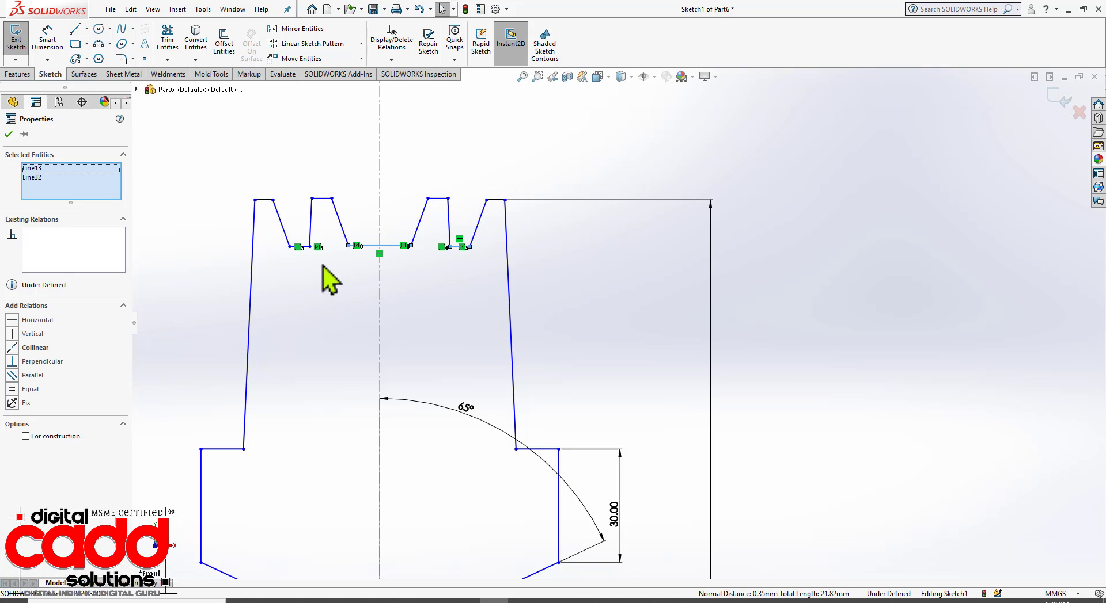
pyautogui.keyDown('ctrl'); pyautogui.click(236, 450); pyautogui.keyUp('ctrl')
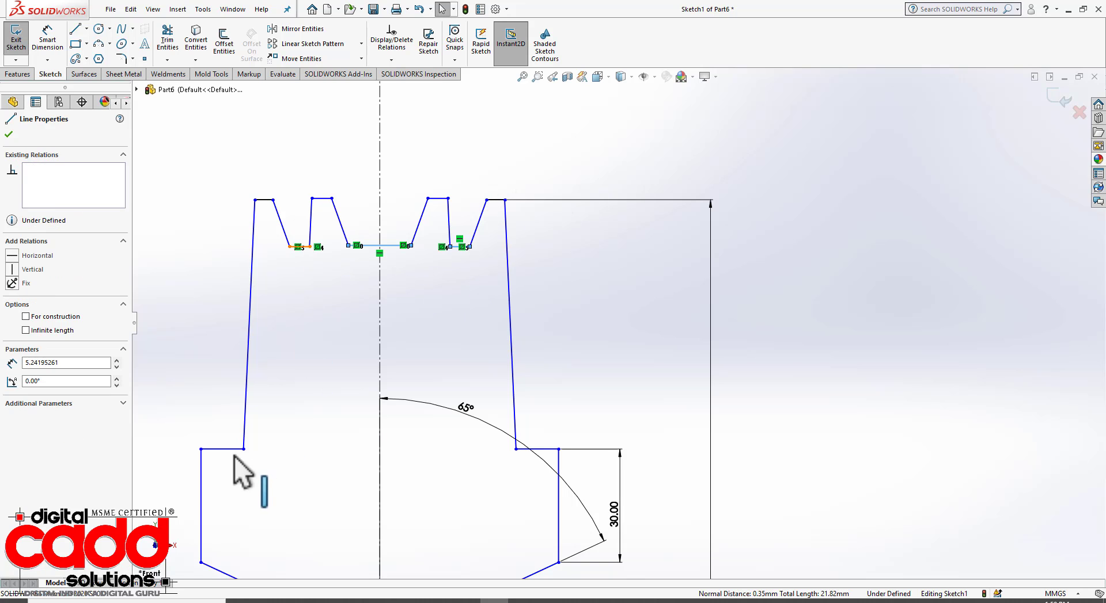
pyautogui.keyDown('ctrl'); pyautogui.click(547, 450); pyautogui.keyUp('ctrl')
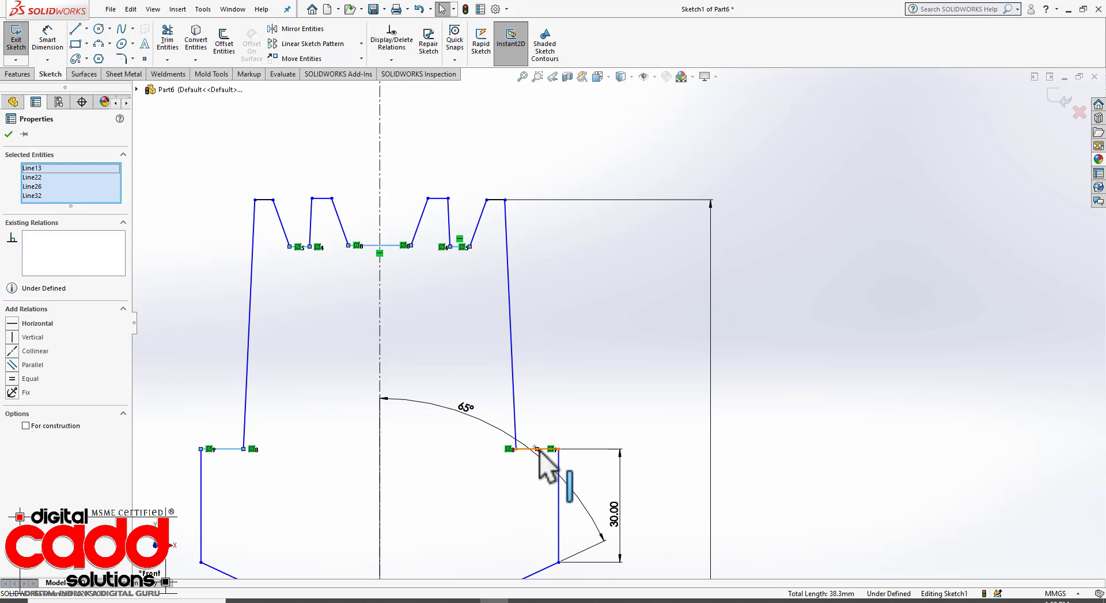
pyautogui.keyDown('ctrl'); pyautogui.click(541, 449); pyautogui.keyUp('ctrl')
pyautogui.click(578, 330)
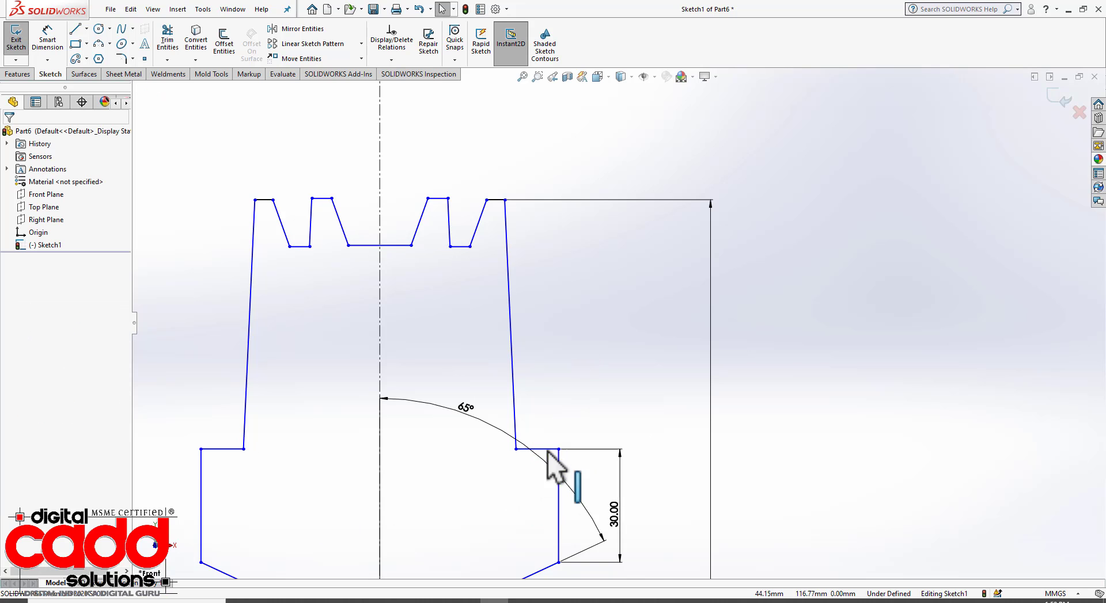
# Make both outer shoulder lines, the central gap line and the two tooth-gap bottom lines collinear
pyautogui.scroll(-3, 534, 472)
pyautogui.click(535, 412)
pyautogui.scroll(3, 524, 437)
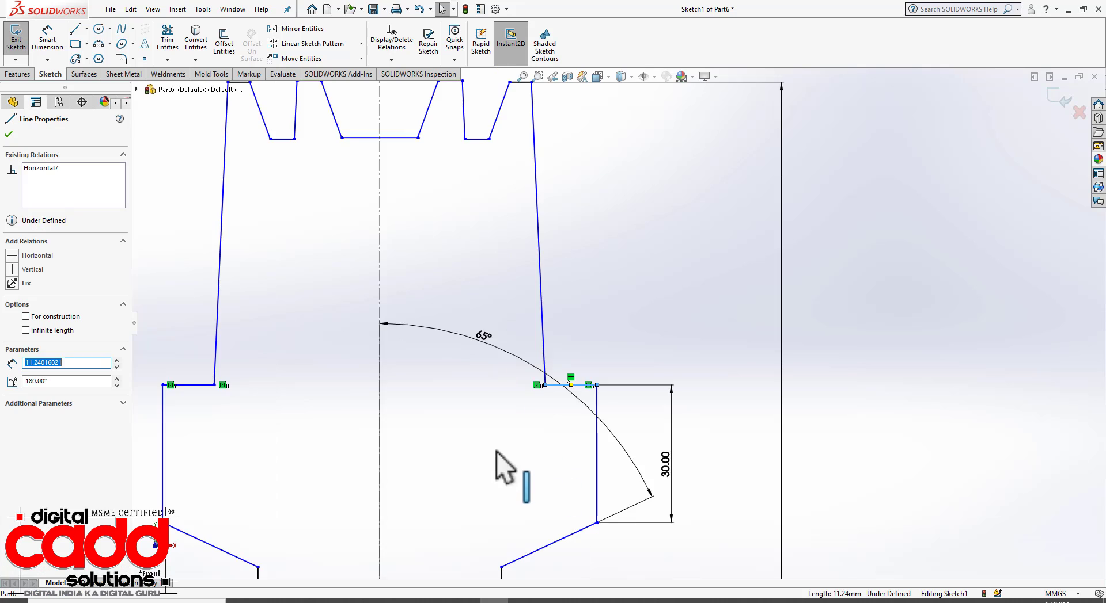
pyautogui.keyDown('ctrl'); pyautogui.click(538, 217); pyautogui.keyUp('ctrl')
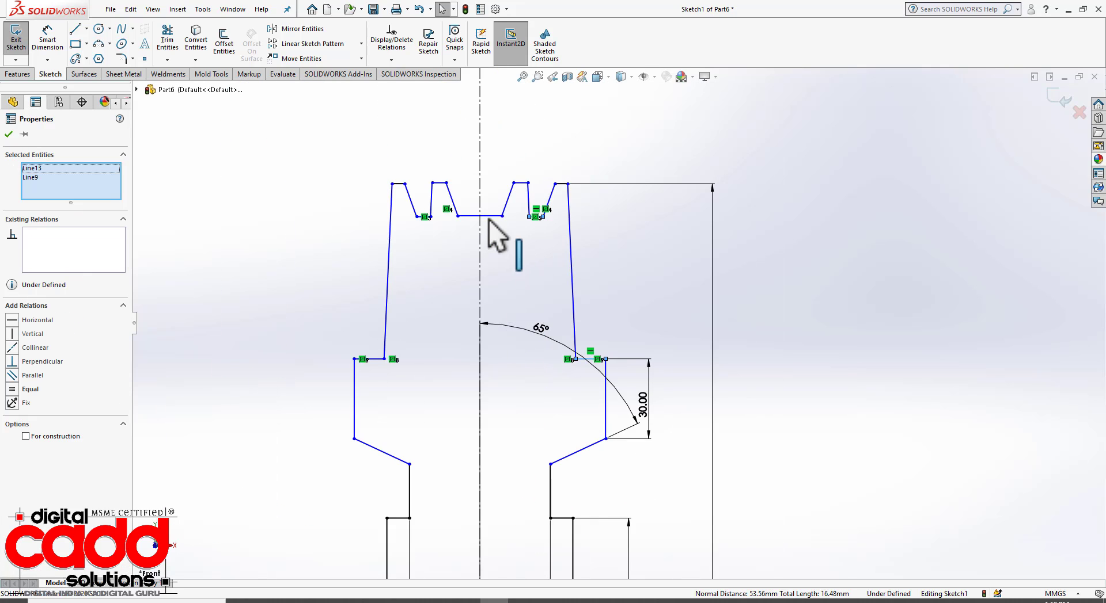
pyautogui.keyDown('ctrl'); pyautogui.click(487, 218); pyautogui.keyUp('ctrl')
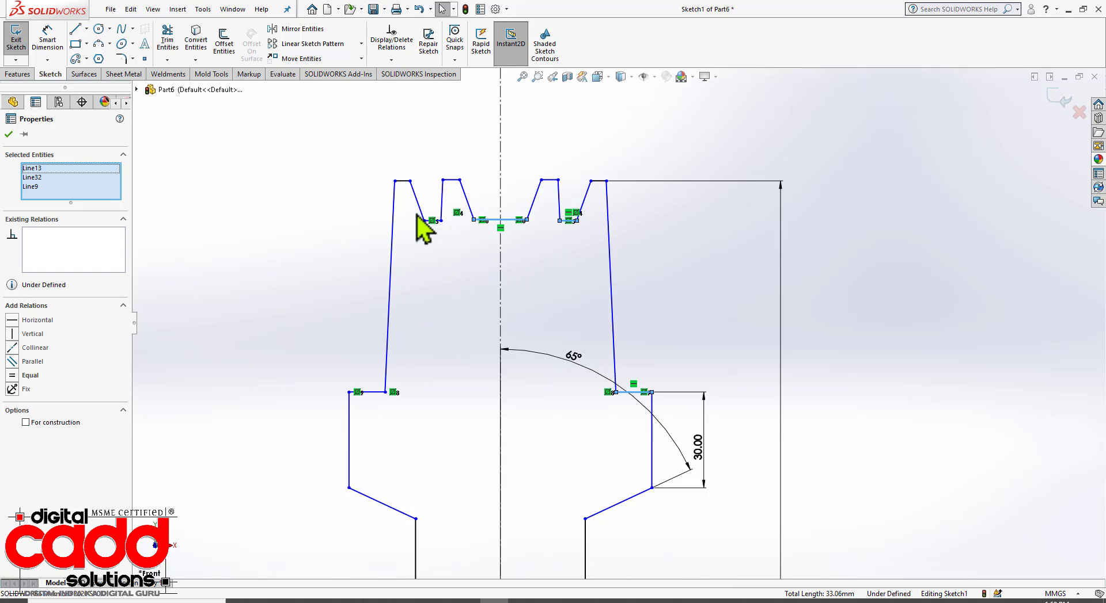
pyautogui.scroll(-5, 425, 291)
pyautogui.keyDown('ctrl'); pyautogui.click(502, 257); pyautogui.keyUp('ctrl')
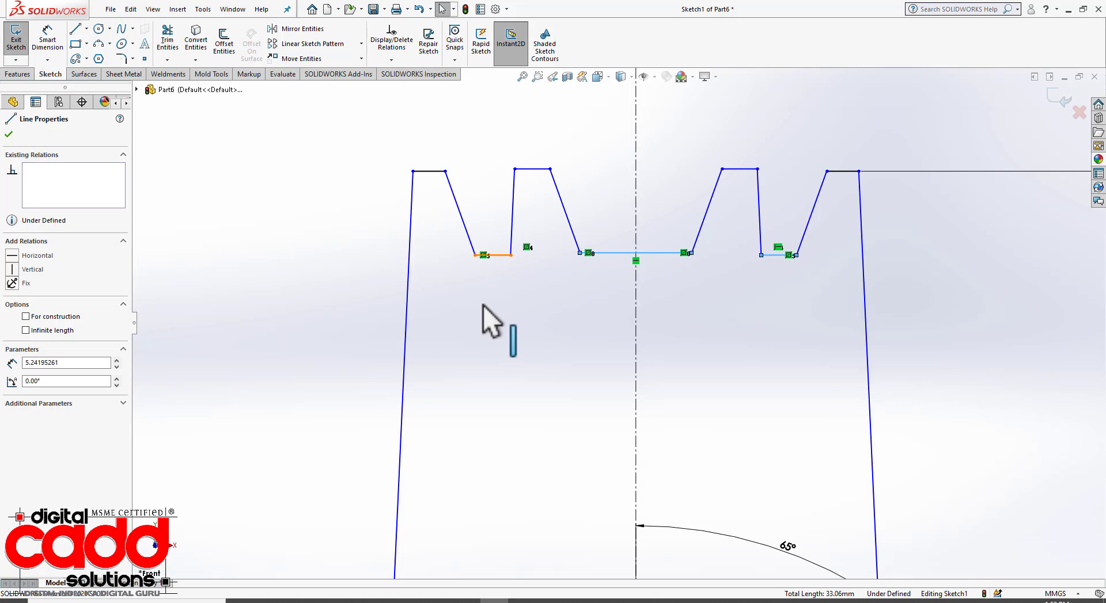
pyautogui.scroll(4, 513, 407)
pyautogui.scroll(-3, 546, 494)
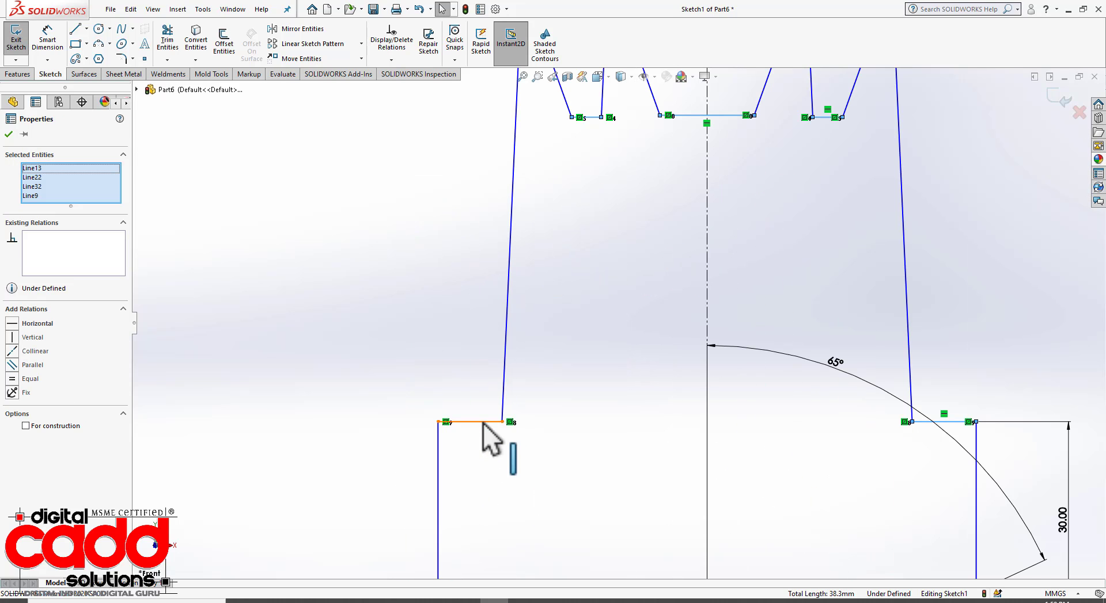
pyautogui.keyDown('ctrl'); pyautogui.click(449, 423); pyautogui.keyUp('ctrl')
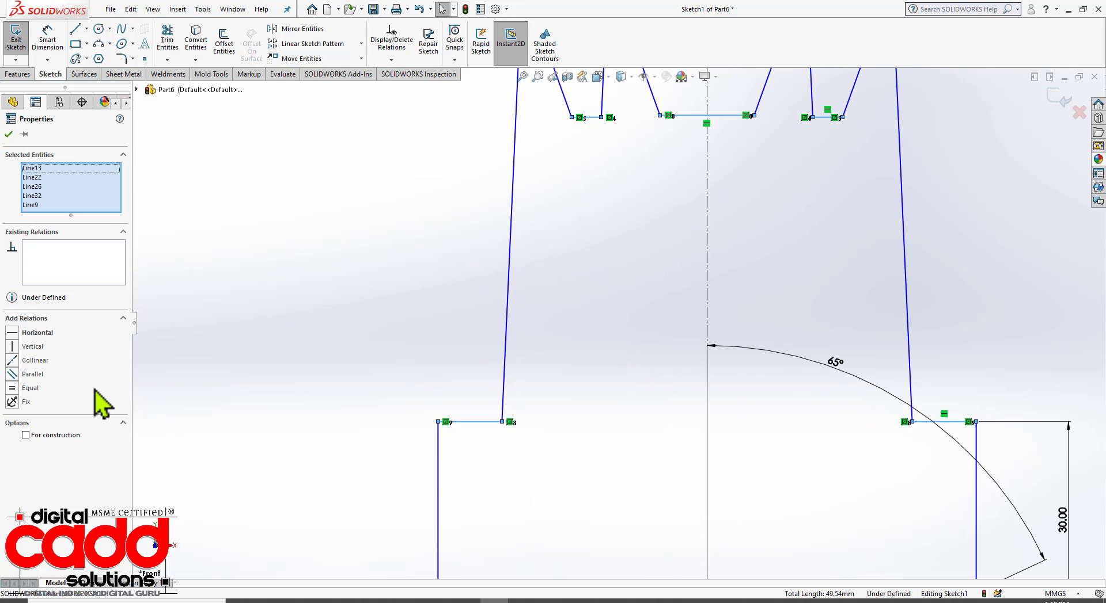
pyautogui.click(16, 362)
pyautogui.click(323, 331)
# Make the top edge of the right outer tooth collinear with the top edges of the two inner teeth
pyautogui.scroll(3, 506, 386)
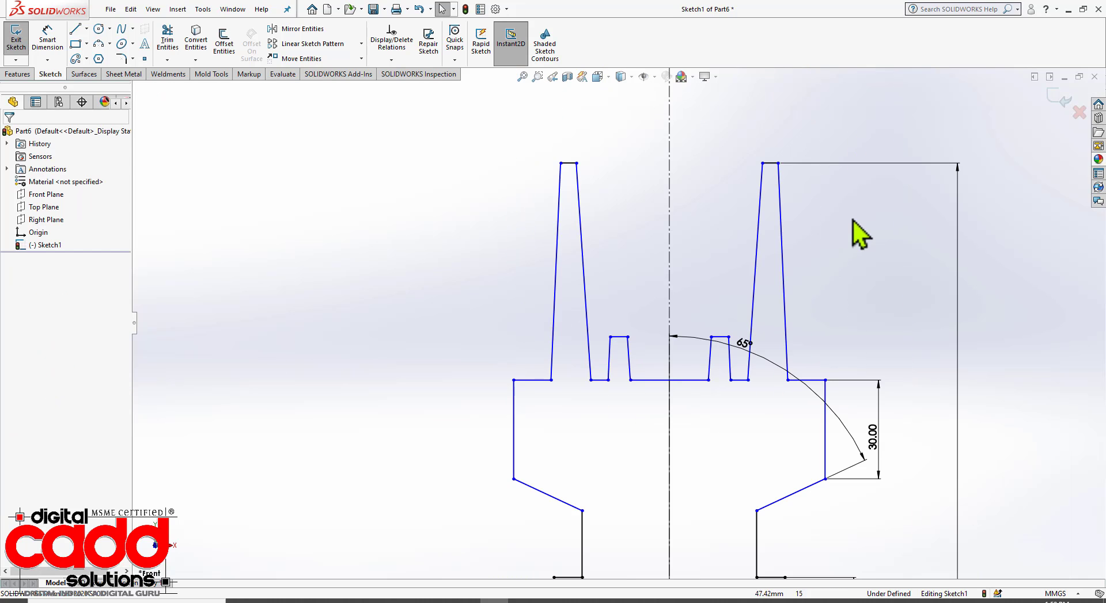
pyautogui.scroll(-2, 852, 215)
pyautogui.click(706, 153)
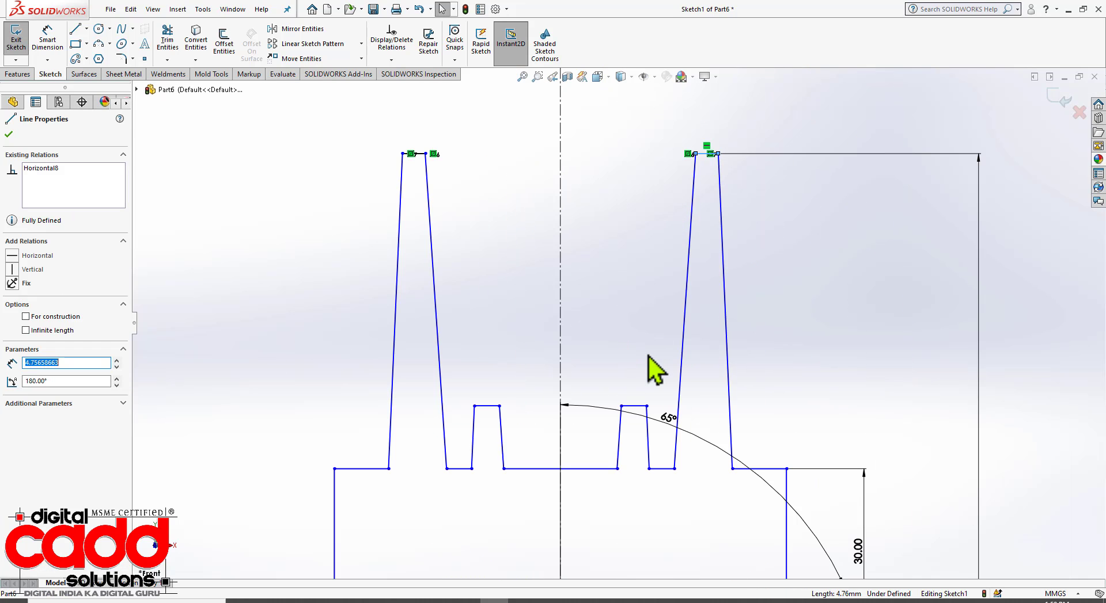
pyautogui.keyDown('ctrl'); pyautogui.click(640, 407); pyautogui.keyUp('ctrl')
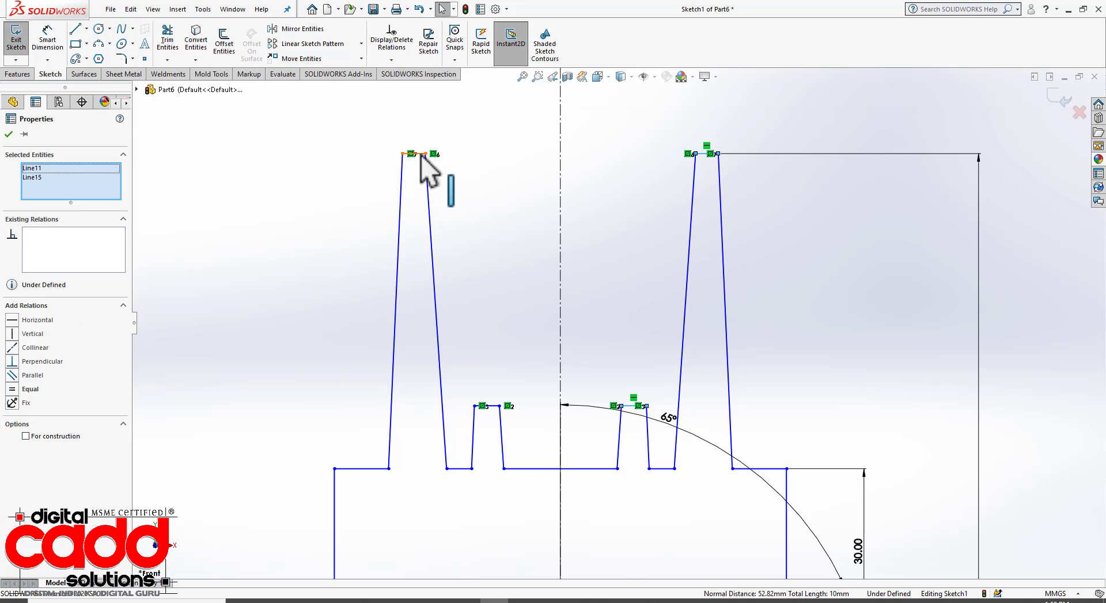
pyautogui.keyDown('ctrl'); pyautogui.click(495, 407); pyautogui.keyUp('ctrl')
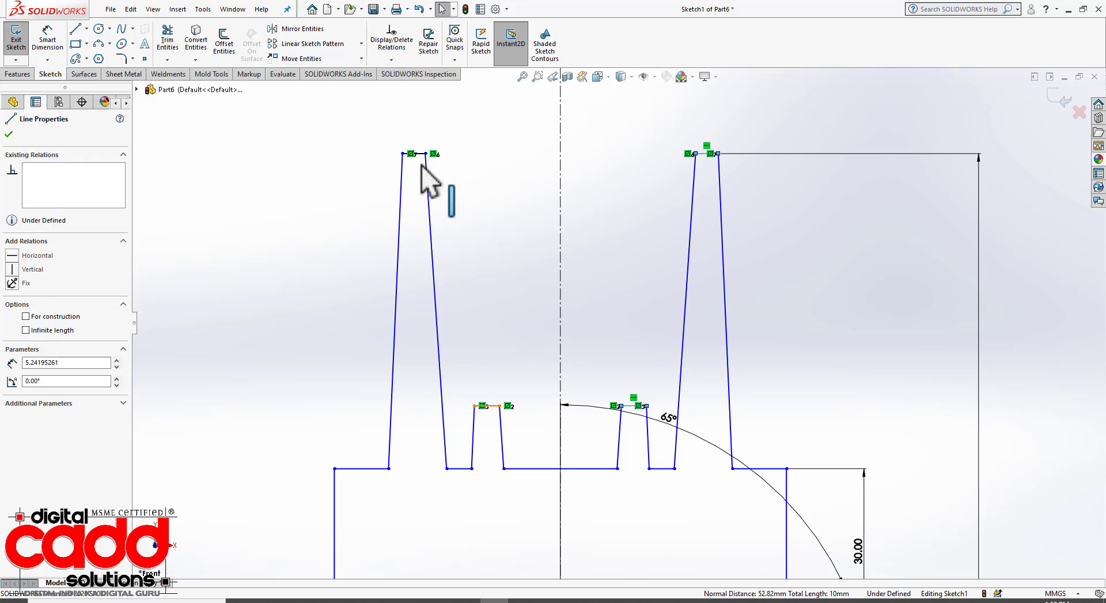
pyautogui.click(11, 349)
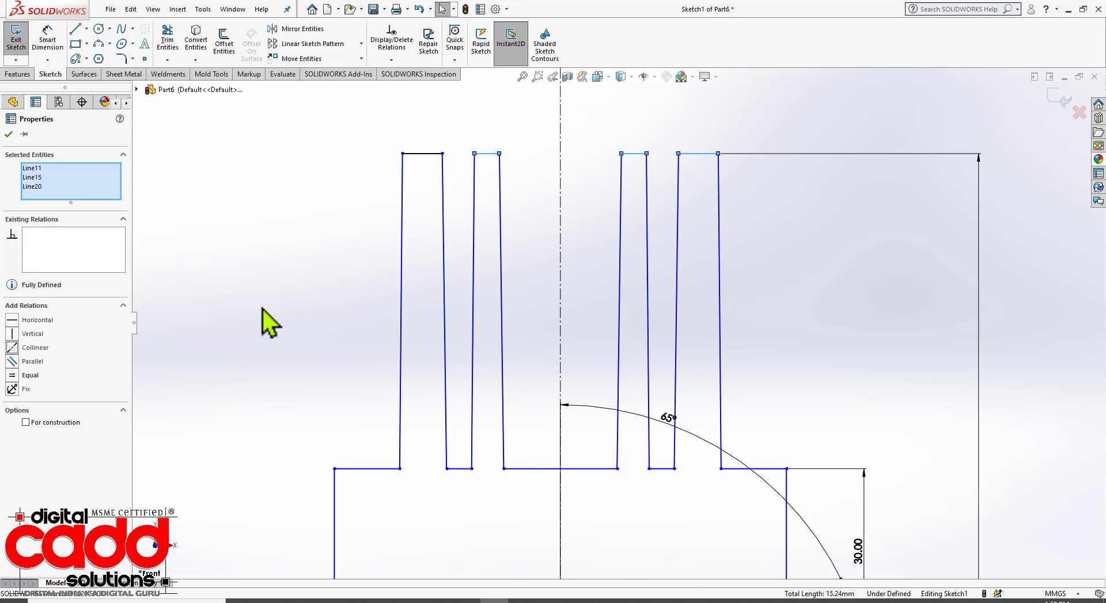
pyautogui.click(270, 323)
# Move the 65° angle dimension down below the teeth, nearer to the sloped edge
pyautogui.scroll(3, 807, 459)
pyautogui.scroll(-2, 807, 459)
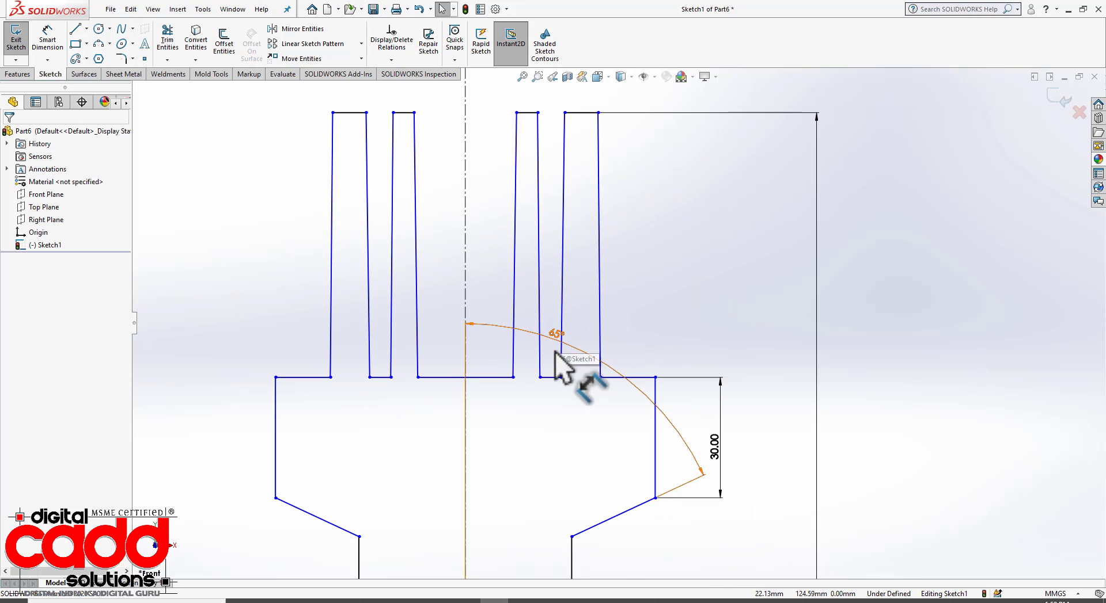
pyautogui.moveTo(556, 364); pyautogui.dragTo(548, 455)
pyautogui.click(589, 433)
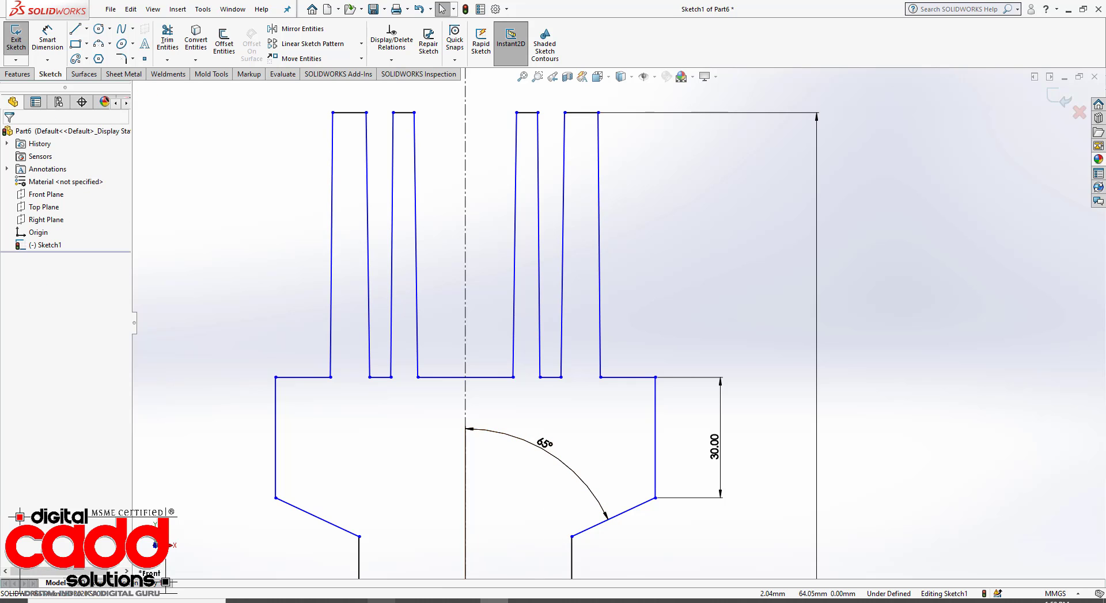
# Check the PDF figure and dimension the overall width between the head's outer shoulder corners as 160 mm
pyautogui.hotkey('alt', 'Tab')
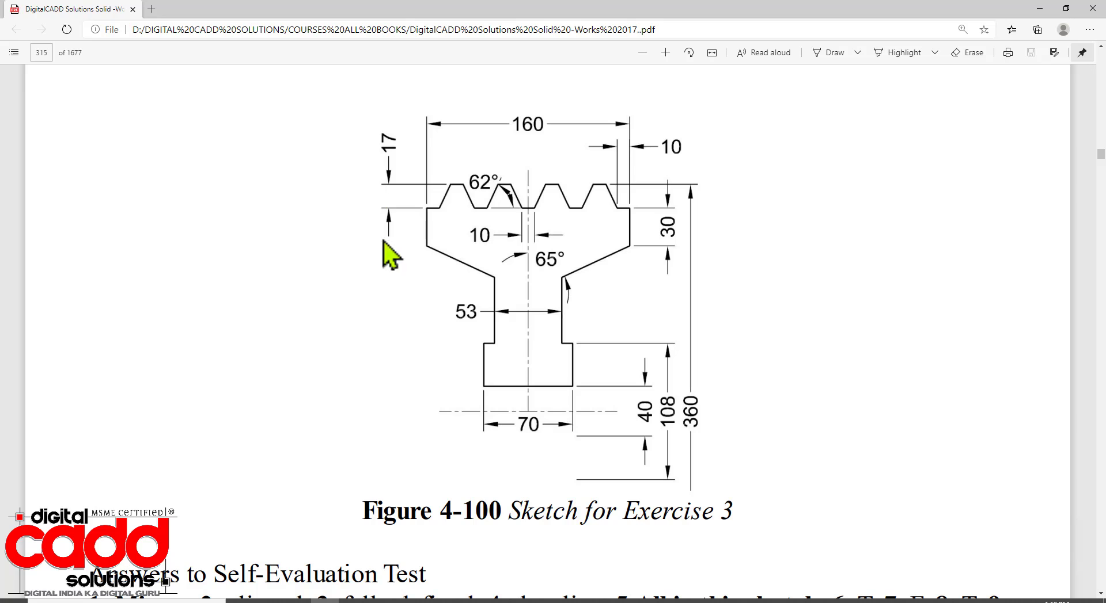
pyautogui.hotkey('alt', 'Tab')
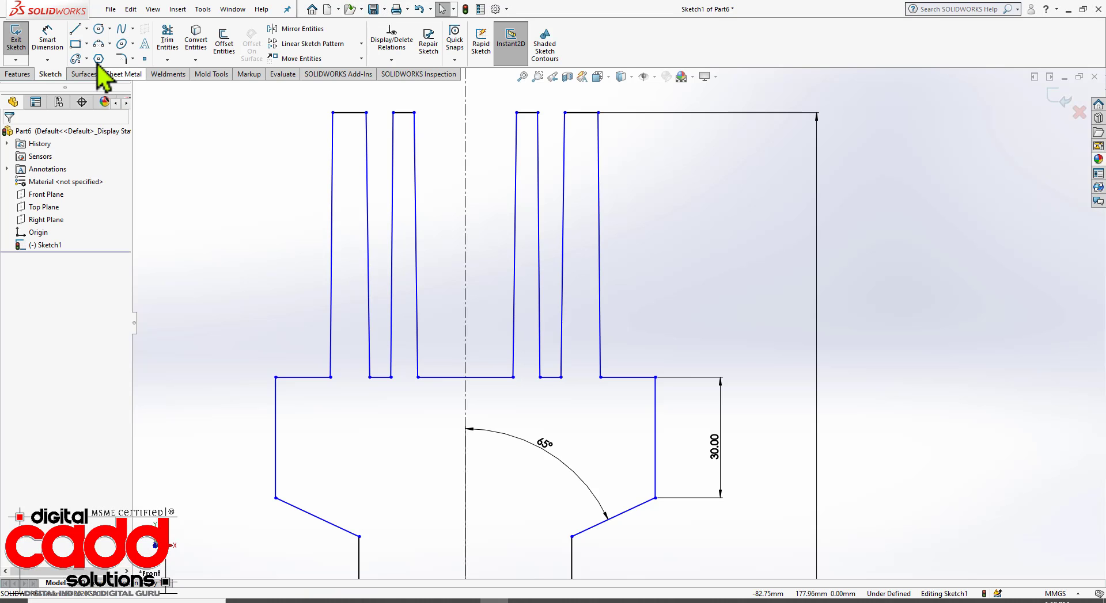
pyautogui.click(48, 39)
pyautogui.scroll(3, 347, 386)
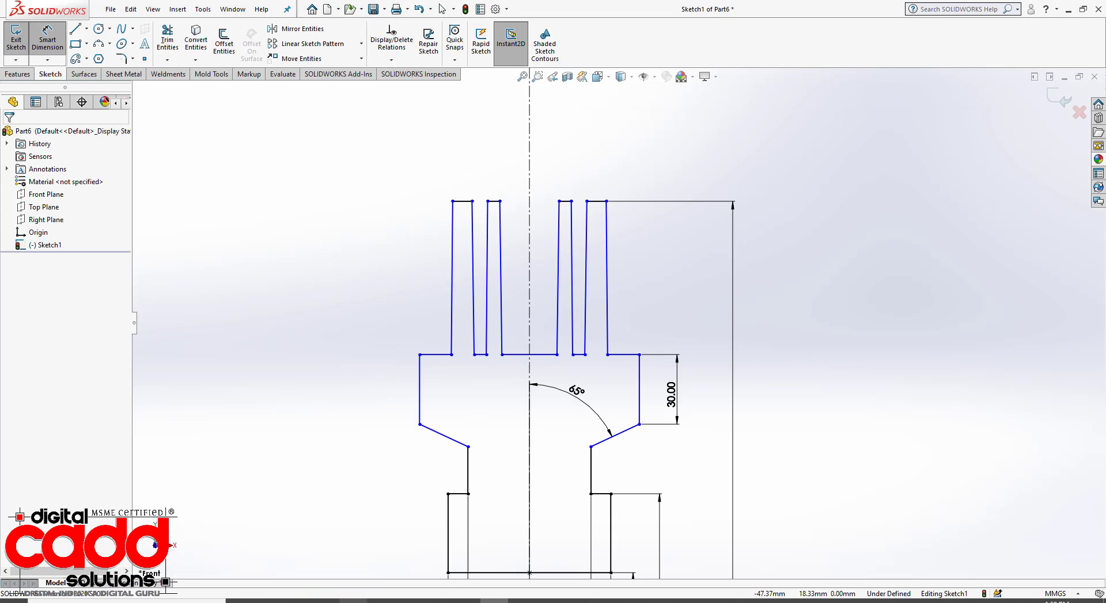
pyautogui.hotkey('alt', 'Tab')
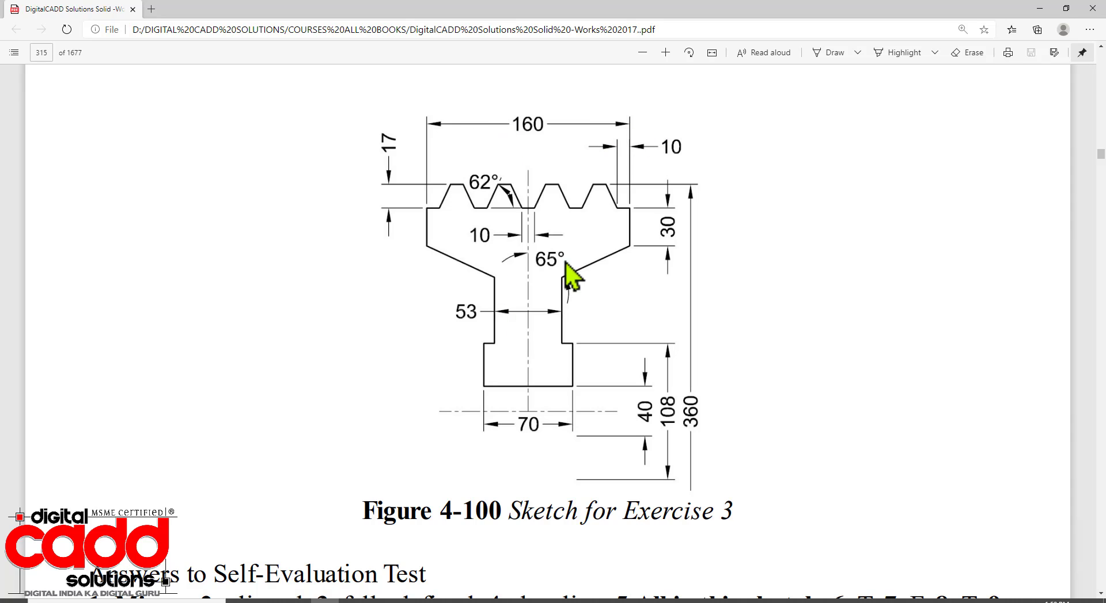
pyautogui.hotkey('alt', 'Tab')
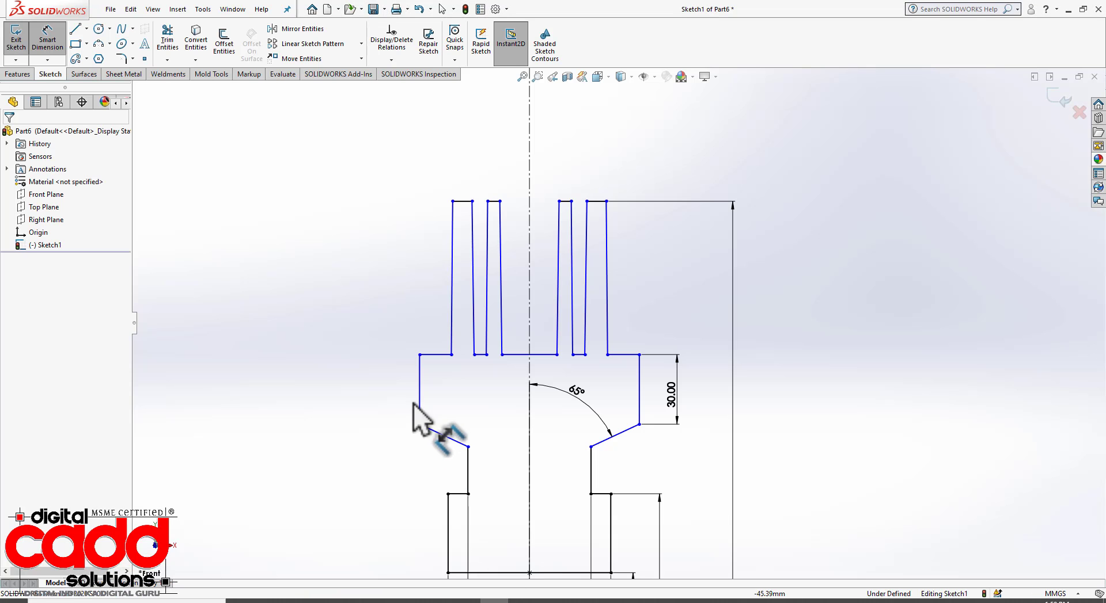
pyautogui.click(420, 356)
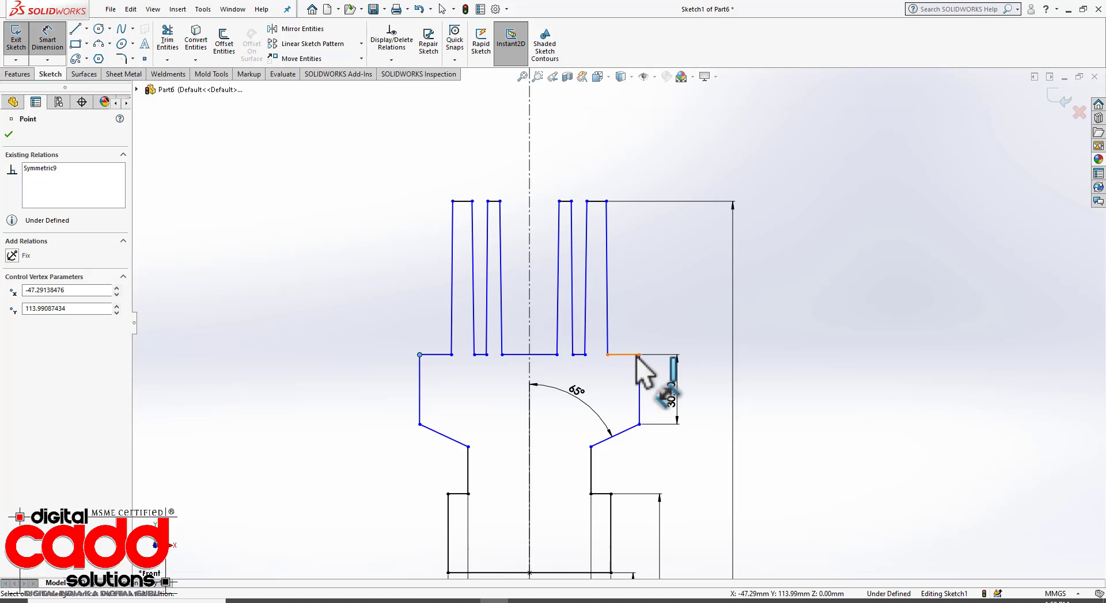
pyautogui.click(639, 355)
pyautogui.click(584, 154)
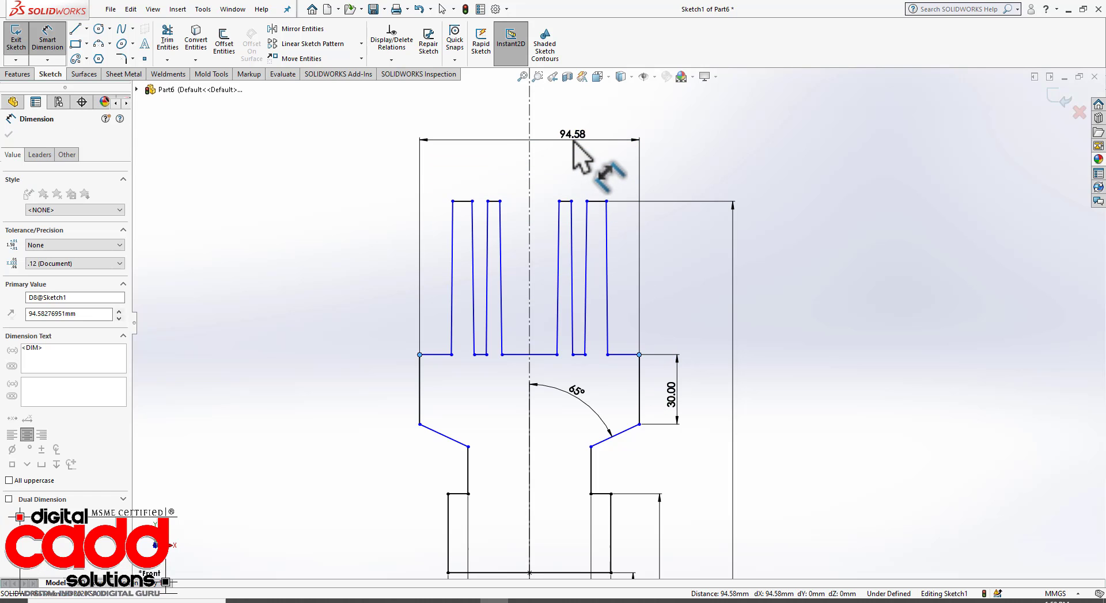
pyautogui.write('160')
pyautogui.press('Return')
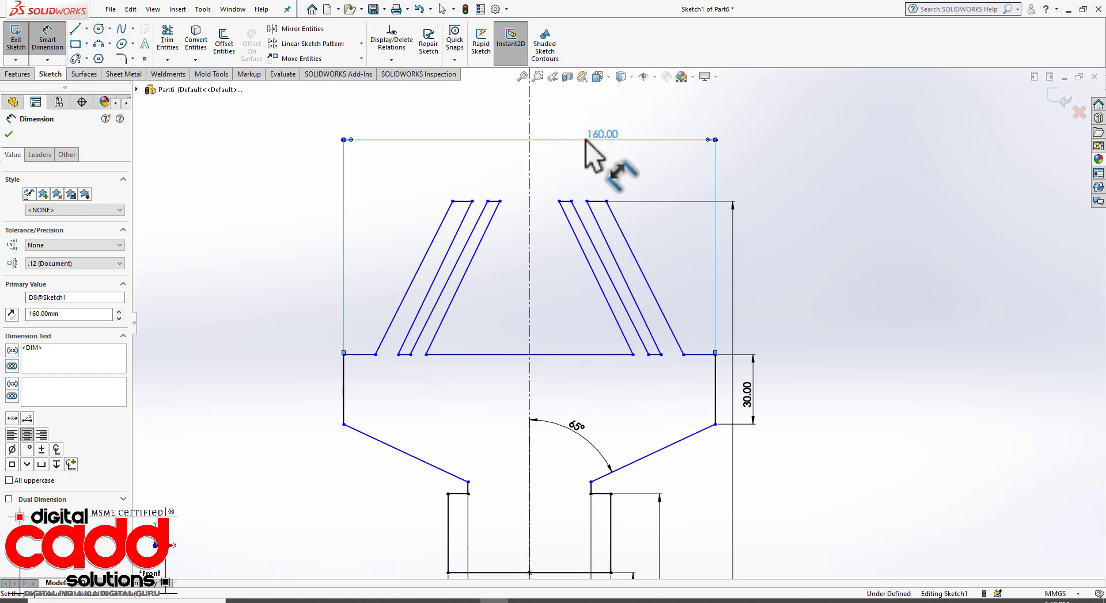
# Dimension the vertical height from the right shoulder line to the outer tooth's top corner as 17 mm
pyautogui.scroll(-2, 765, 348)
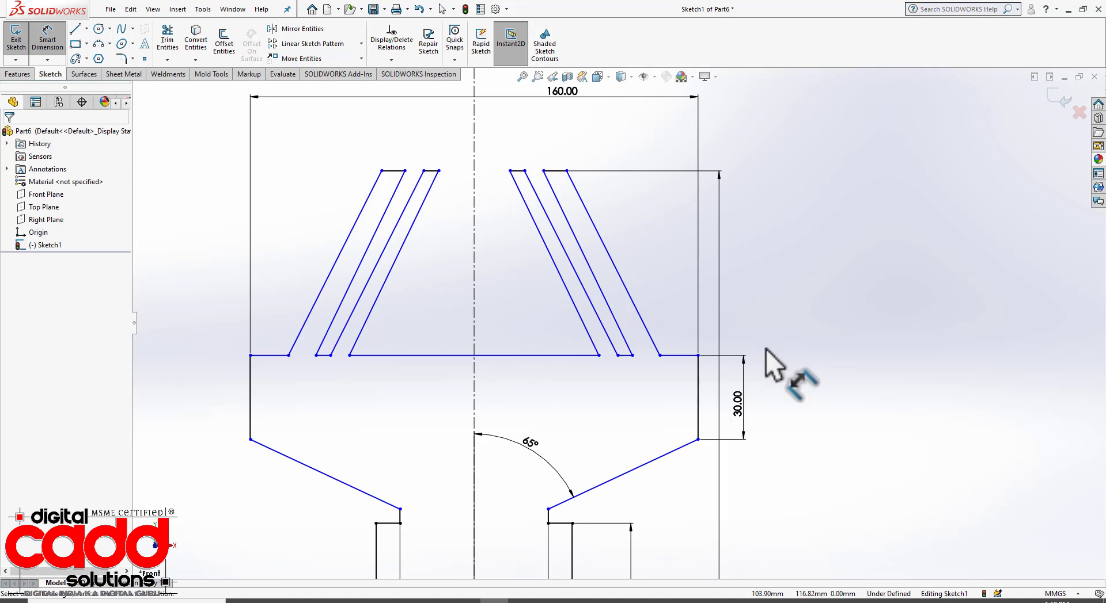
pyautogui.click(678, 355)
pyautogui.click(568, 171)
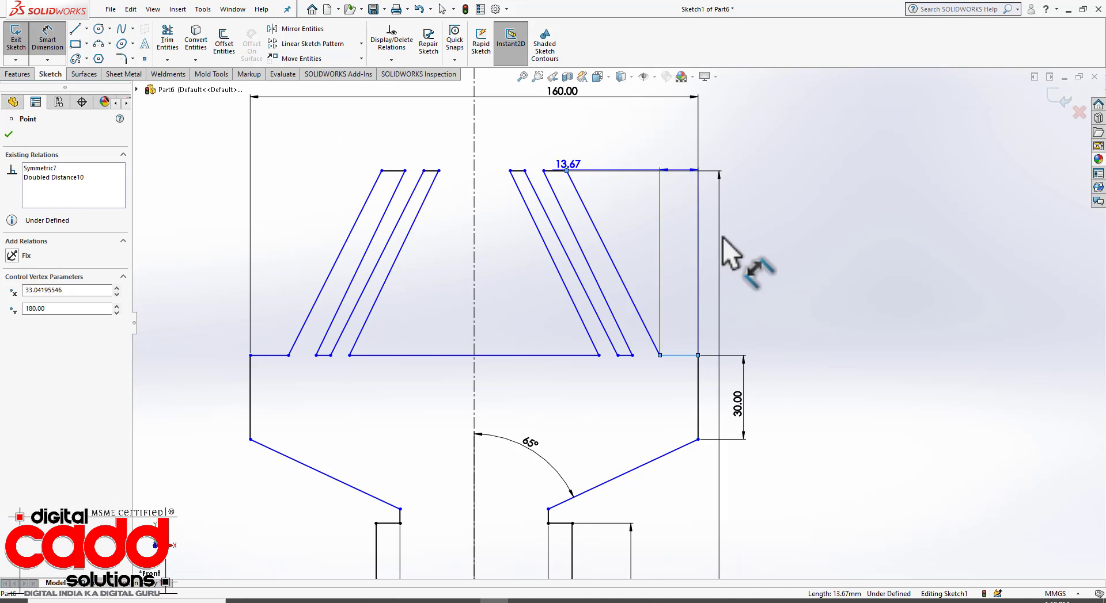
pyautogui.click(785, 258)
pyautogui.write('17')
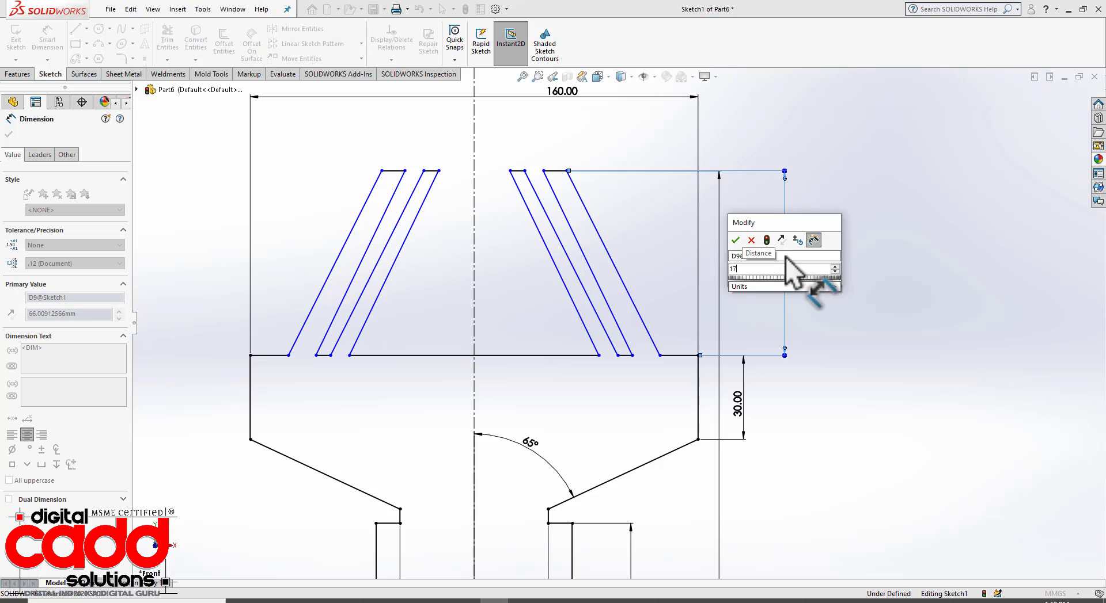
pyautogui.press('Return')
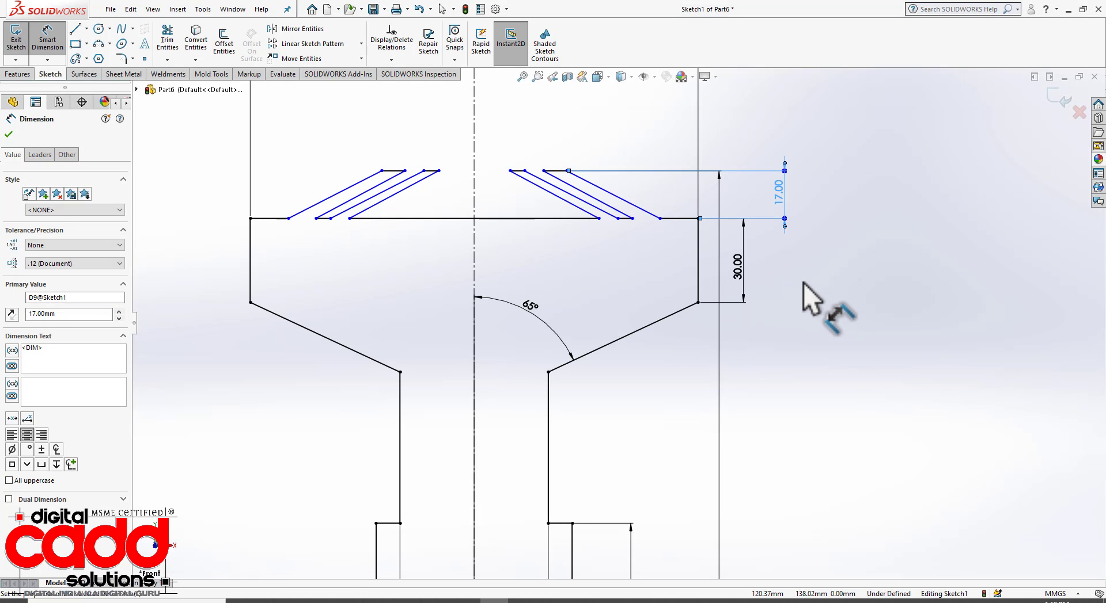
pyautogui.press('Escape')
# Try to straighten the slanted right-hand teeth by moving the outer tooth's top outward and the inner tooth's corners inward
pyautogui.scroll(-5, 654, 165)
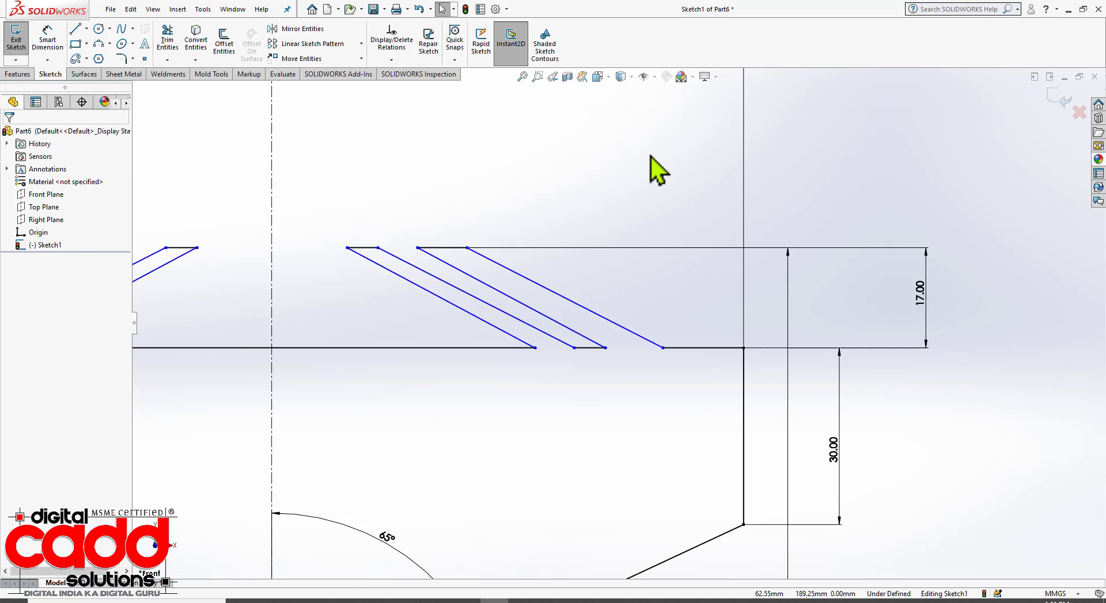
pyautogui.moveTo(427, 278); pyautogui.dragTo(677, 314)
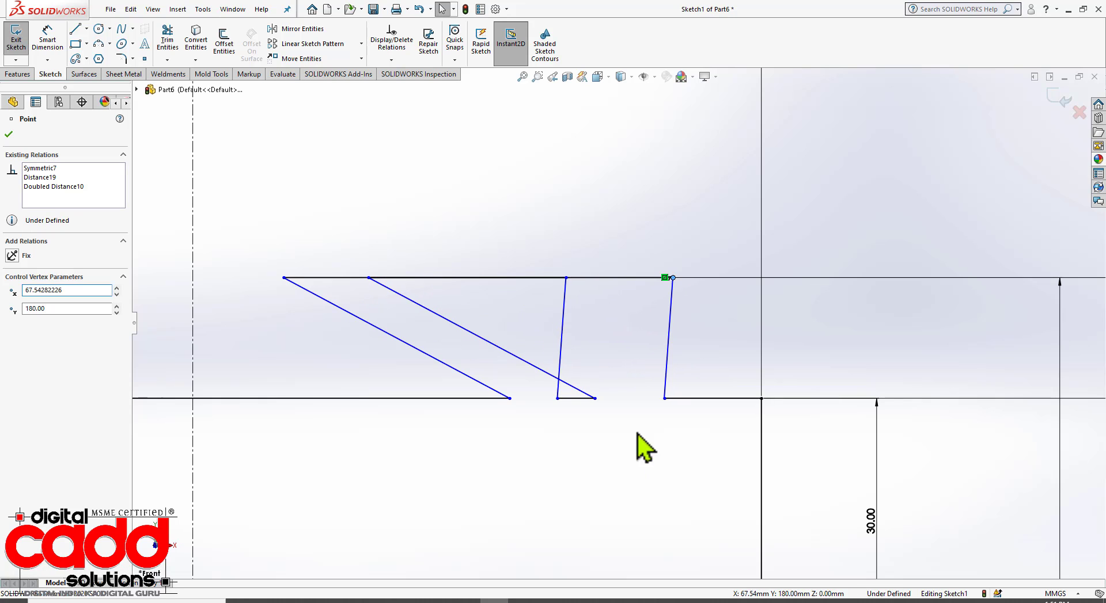
pyautogui.press('Escape')
pyautogui.moveTo(591, 403)
pyautogui.mouseDown()
pyautogui.moveTo(557, 420)
pyautogui.moveTo(544, 403)
pyautogui.moveTo(313, 415)
pyautogui.moveTo(300, 436)
pyautogui.mouseUp()
pyautogui.moveTo(319, 278)
pyautogui.mouseDown()
pyautogui.moveTo(237, 284)
pyautogui.moveTo(472, 316)
pyautogui.moveTo(360, 313)
pyautogui.mouseUp()
pyautogui.click(391, 278)
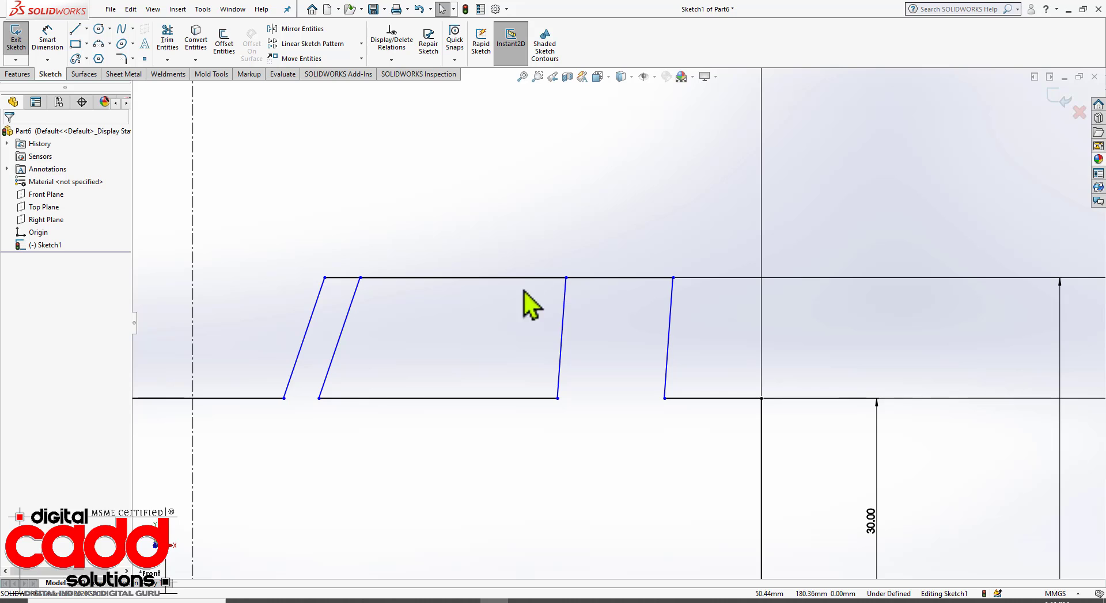
# Undo the tooth corner moves, including another trial shift of the right outer tooth's top corner
pyautogui.scroll(5, 527, 302)
pyautogui.hotkey('ctrl', 'z')
pyautogui.hotkey('ctrl', 'z')
pyautogui.hotkey('ctrl', 'z')
pyautogui.hotkey('ctrl', 'z')
pyautogui.hotkey('ctrl', 'z')
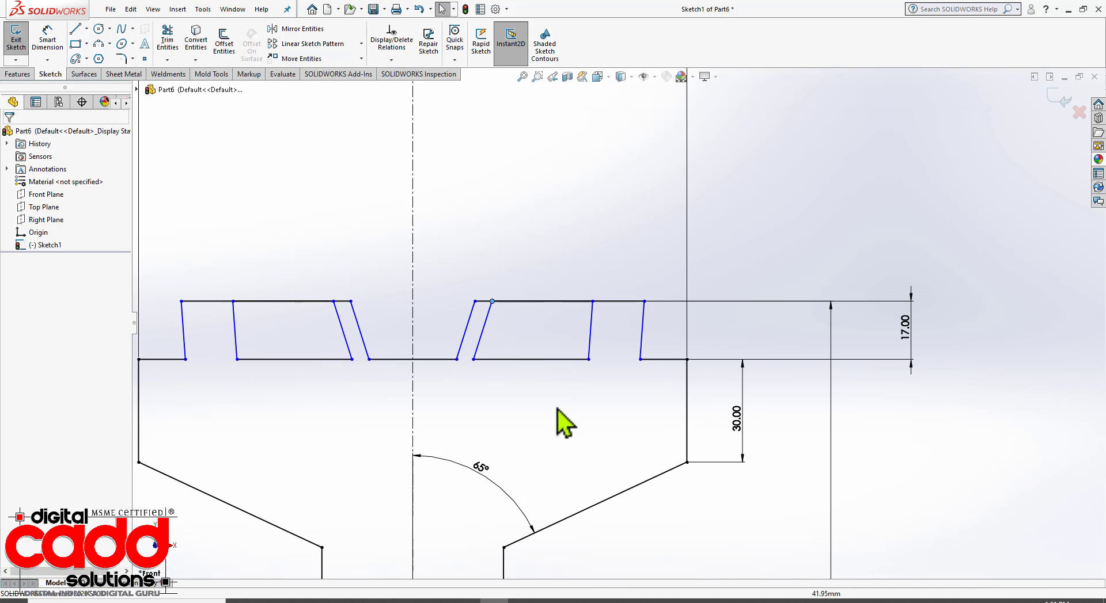
pyautogui.hotkey('ctrl', 'y')
pyautogui.hotkey('ctrl', 'y')
pyautogui.hotkey('ctrl', 'y')
pyautogui.hotkey('ctrl', 'y')
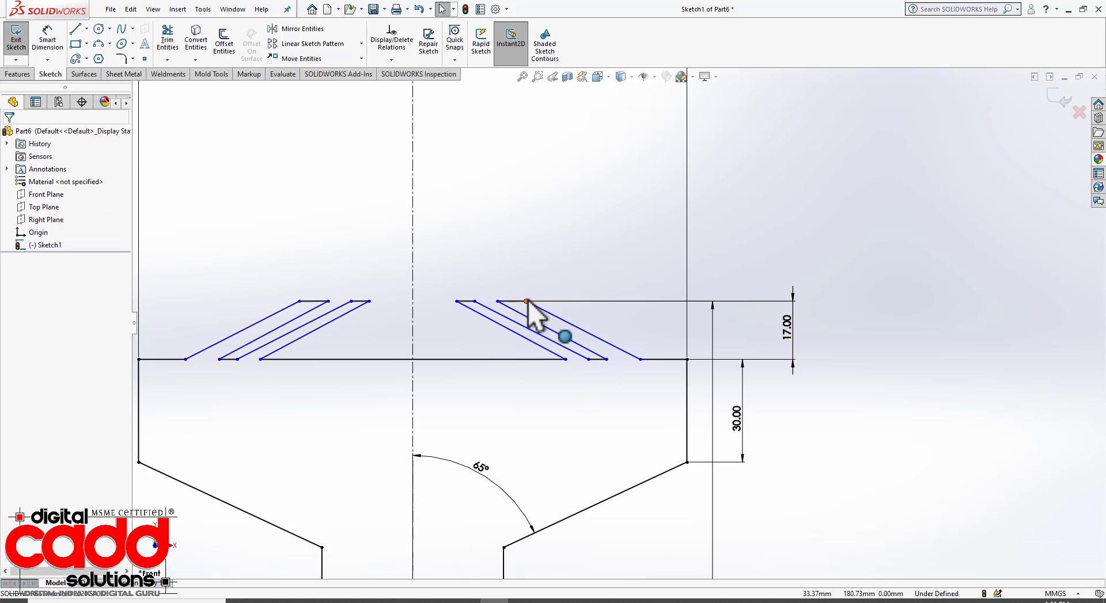
pyautogui.moveTo(527, 301); pyautogui.dragTo(643, 310)
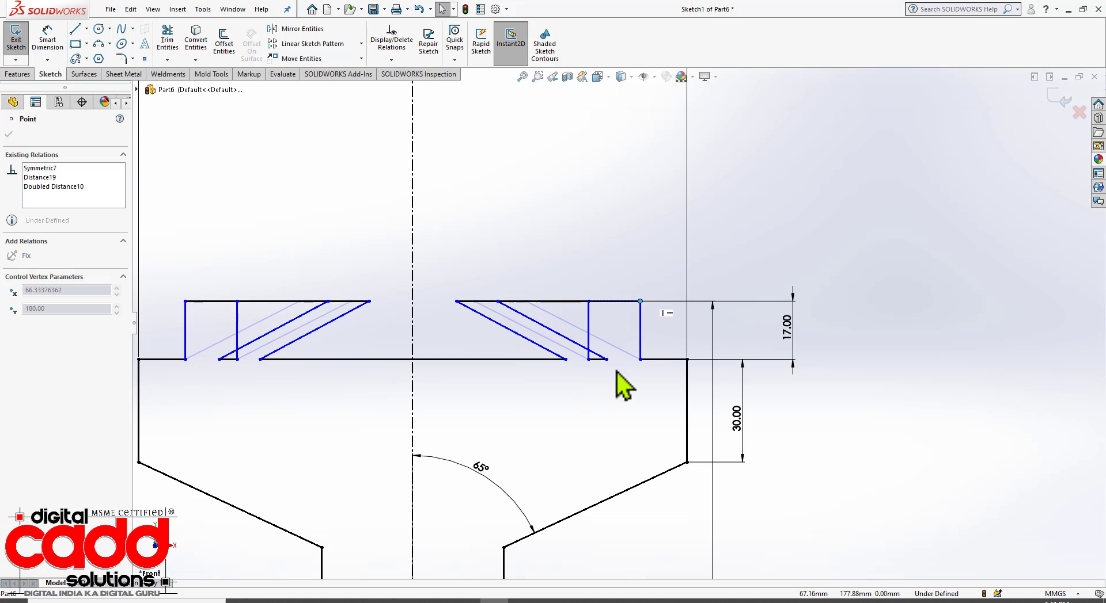
pyautogui.hotkey('ctrl', 'z')
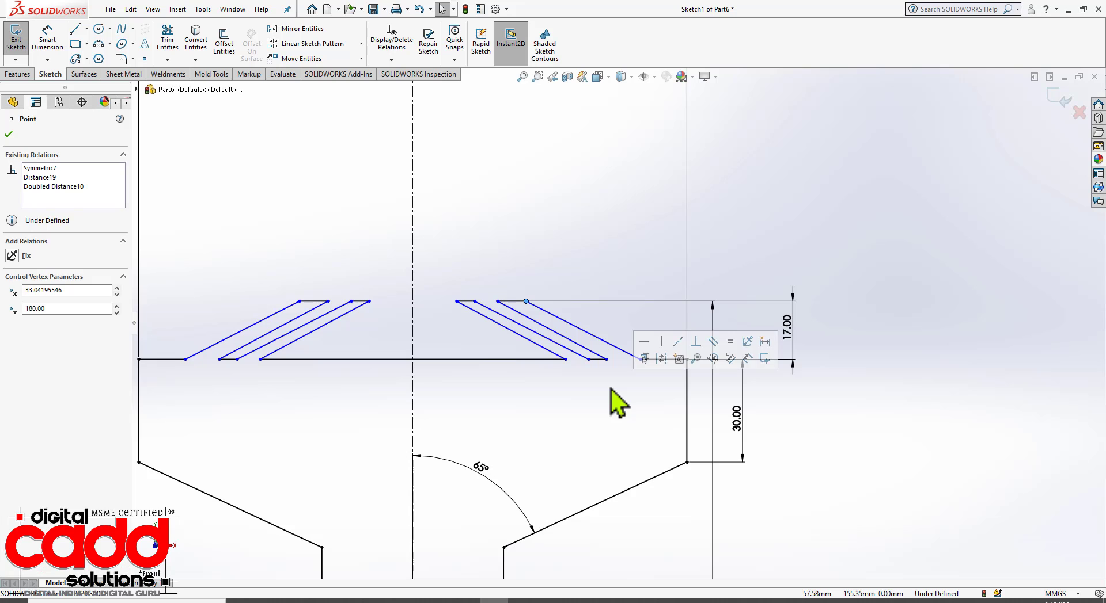
# Move the right inner tooth's bottom corners and the outer tooth's outer bottom corner toward the centerline to form tapered teeth
pyautogui.scroll(-2, 610, 400)
pyautogui.scroll(-1, 601, 371)
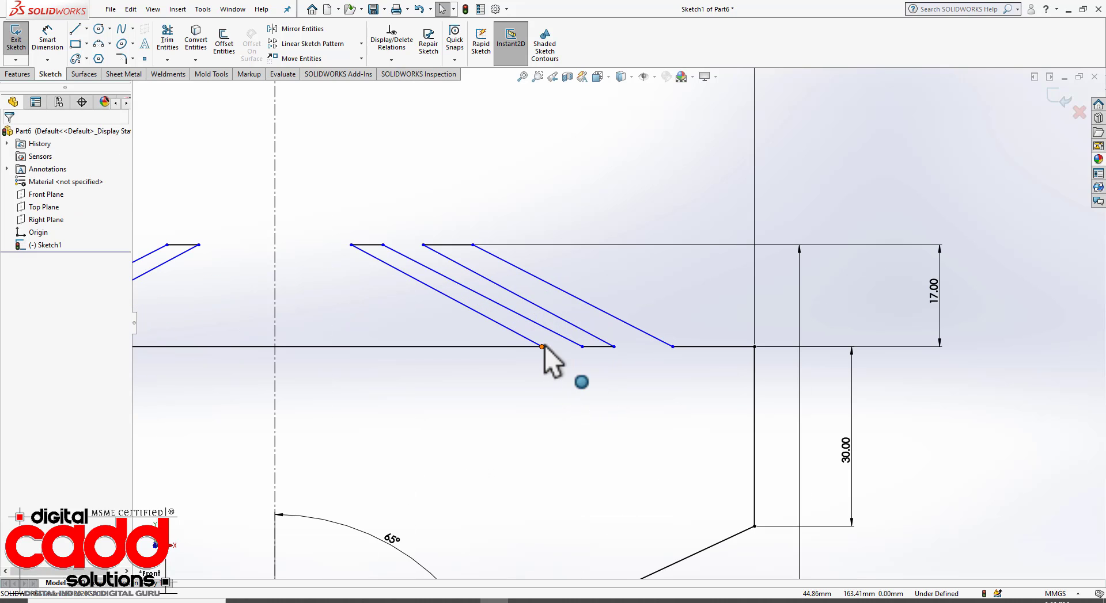
pyautogui.moveTo(544, 346); pyautogui.dragTo(324, 358)
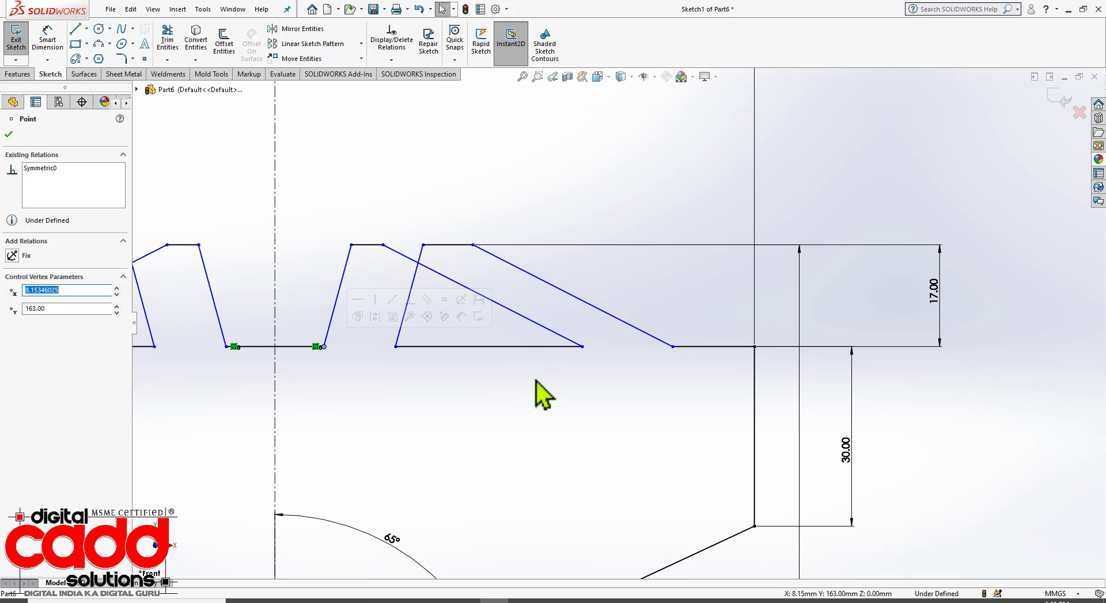
pyautogui.click(578, 375)
pyautogui.moveTo(568, 353); pyautogui.dragTo(428, 362)
pyautogui.moveTo(402, 361)
pyautogui.mouseDown()
pyautogui.moveTo(387, 361)
pyautogui.moveTo(417, 347)
pyautogui.moveTo(518, 363)
pyautogui.moveTo(515, 347)
pyautogui.mouseUp()
# Move the right outer tooth's inner bottom corner outward so the flanks of the two right teeth no longer cross
pyautogui.click(406, 355)
pyautogui.click(473, 357)
pyautogui.click(402, 354)
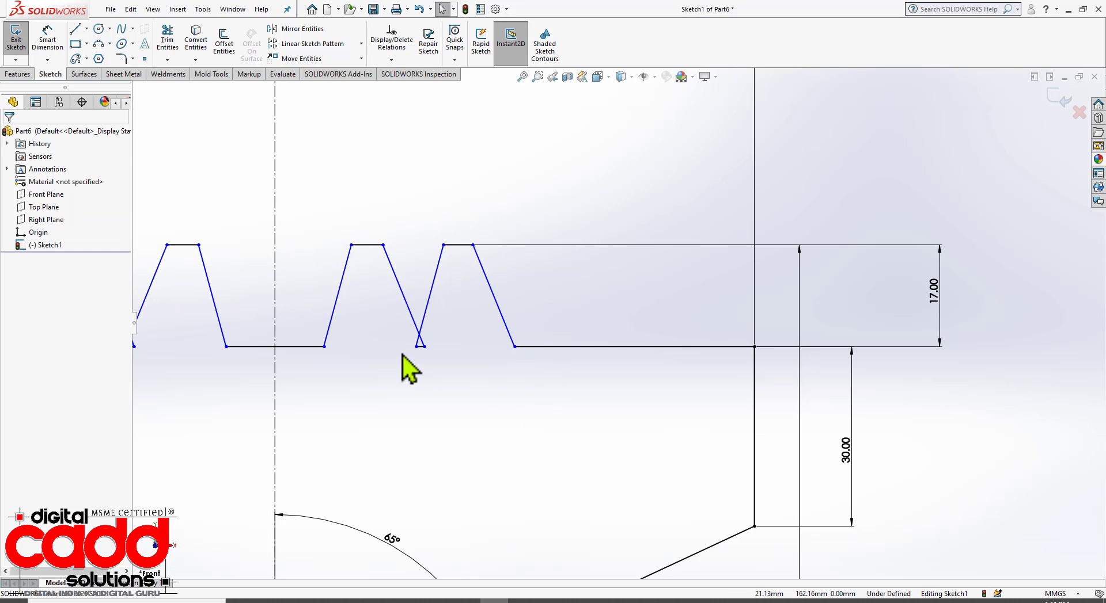
pyautogui.moveTo(416, 347); pyautogui.dragTo(452, 383)
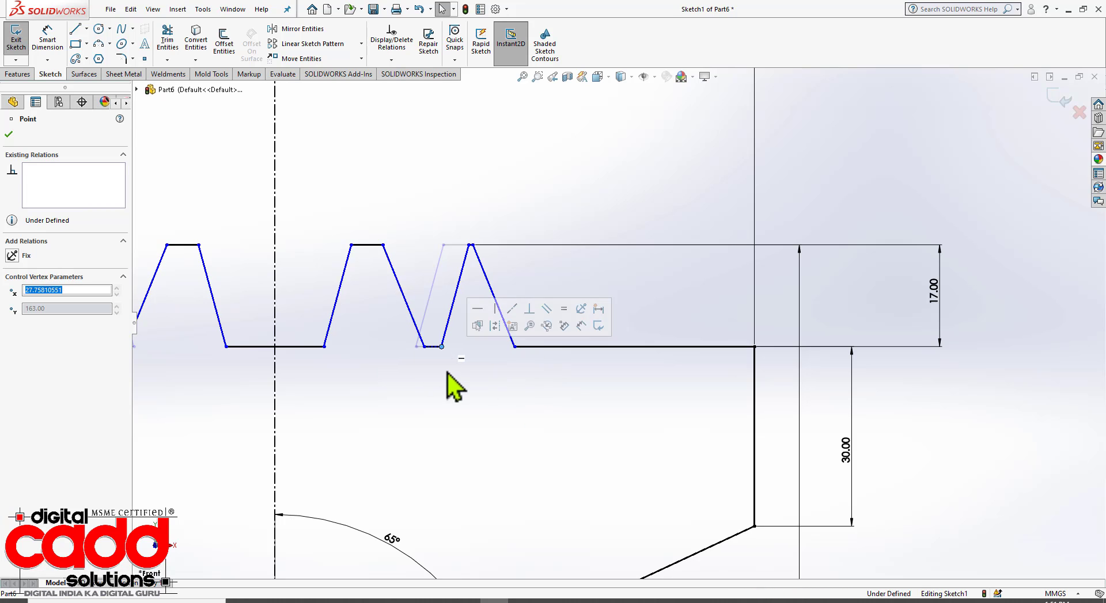
pyautogui.click(451, 382)
pyautogui.press('z')
pyautogui.press('z')
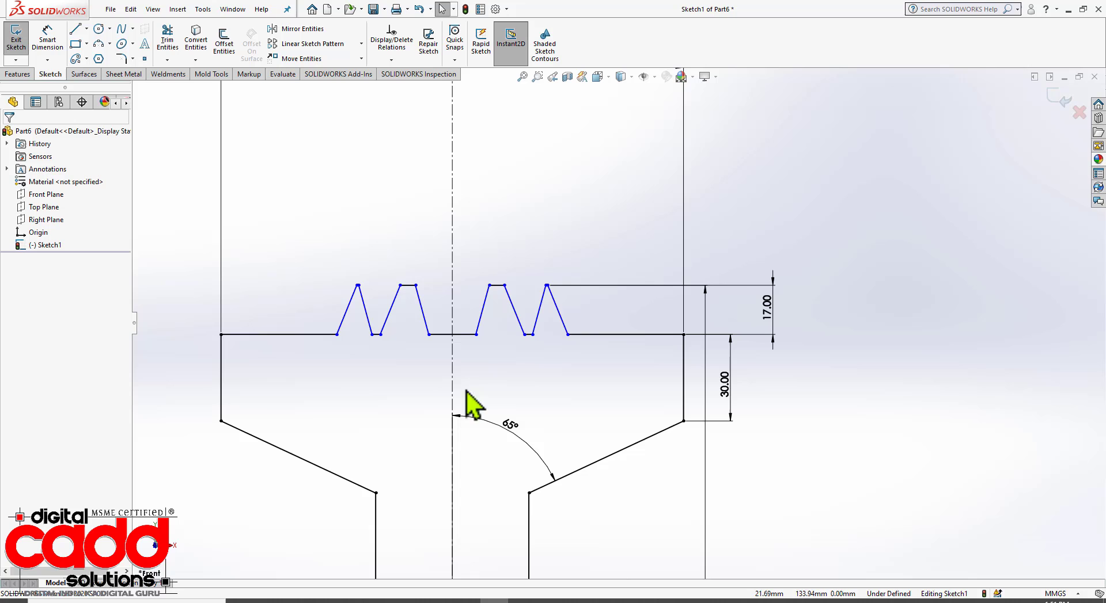
# Check the PDF figure and dimension the right shoulder line's length as 10 mm
pyautogui.click(48, 53)
pyautogui.hotkey('alt', 'Tab')
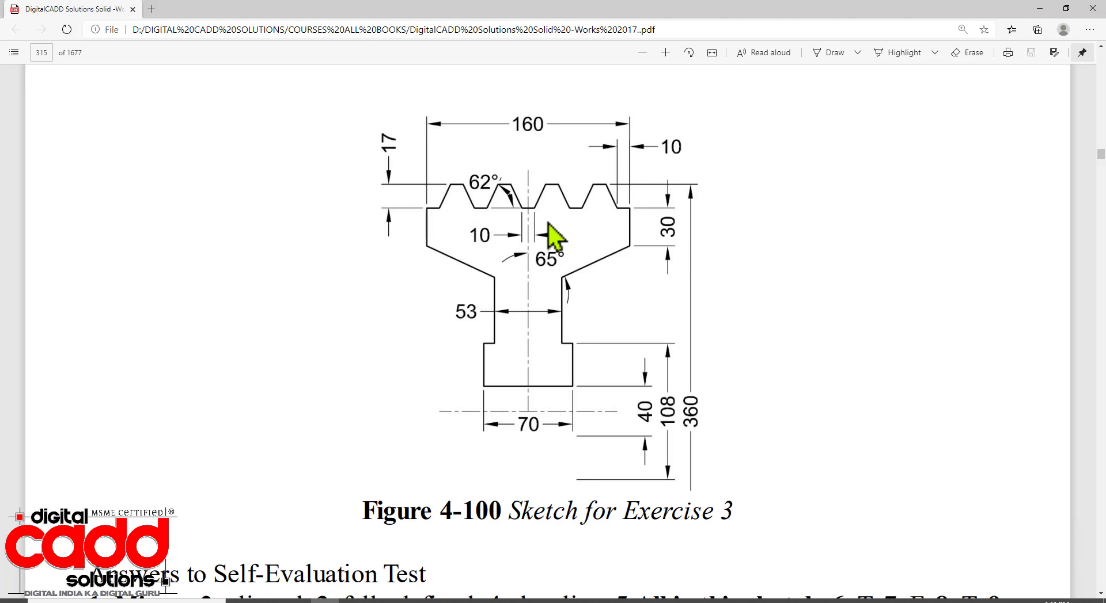
pyautogui.hotkey('alt', 'Tab')
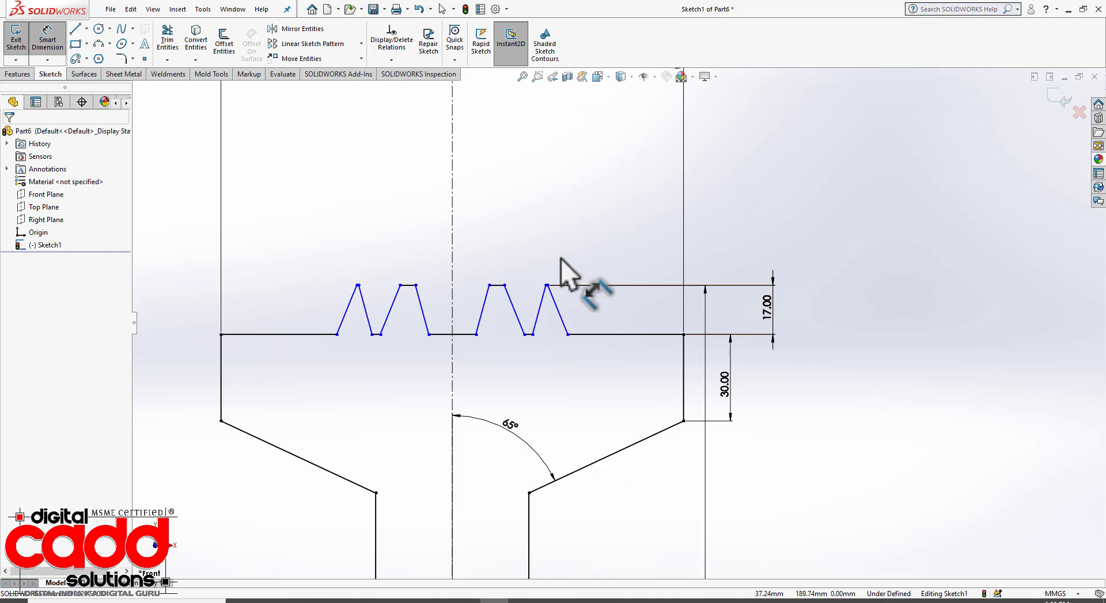
pyautogui.scroll(-3, 567, 268)
pyautogui.click(755, 398)
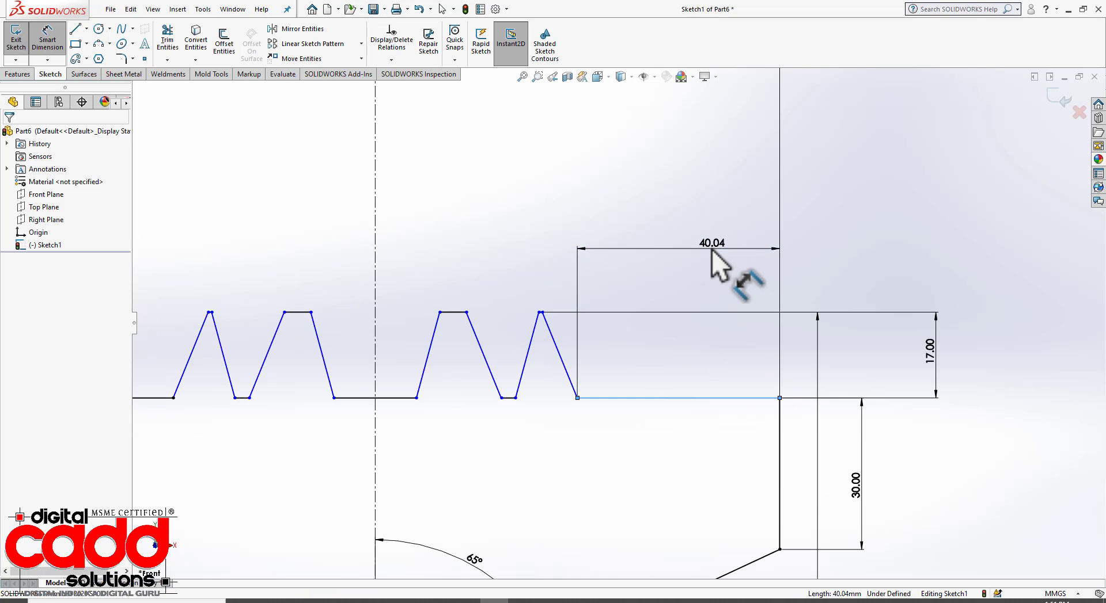
pyautogui.click(711, 252)
pyautogui.write('10')
pyautogui.press('Return')
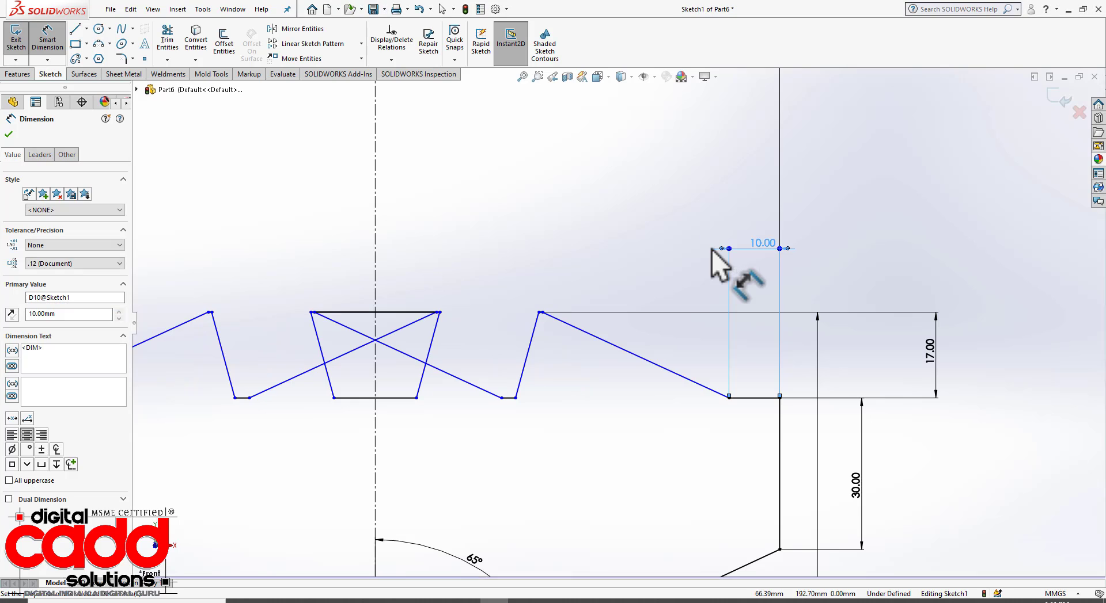
# Dimension the top edge of the right outer tooth as 10 mm
pyautogui.scroll(-6, 554, 364)
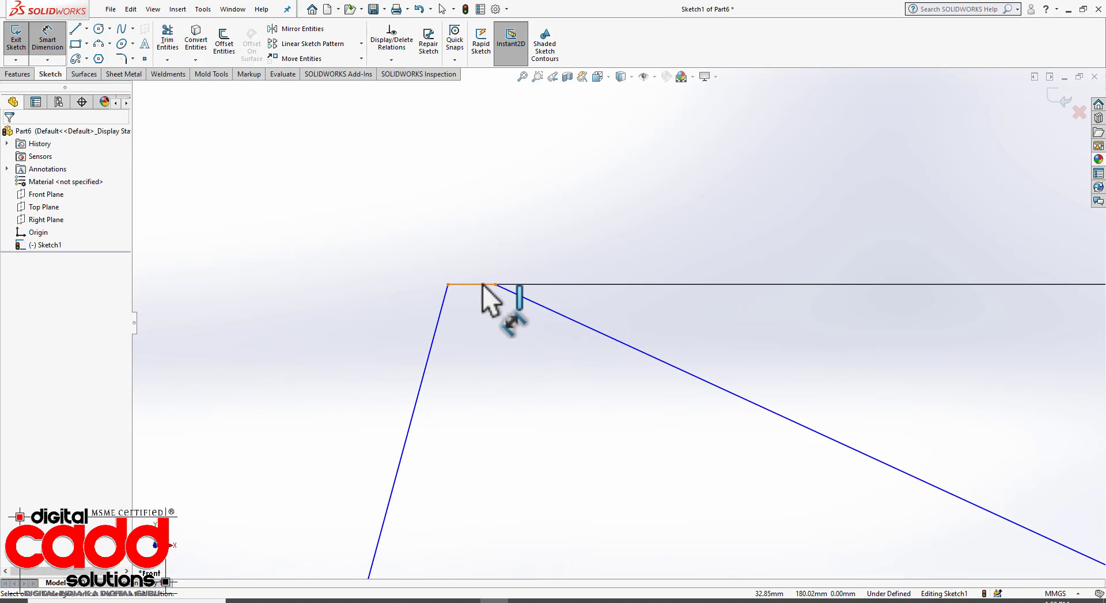
pyautogui.click(485, 287)
pyautogui.click(566, 159)
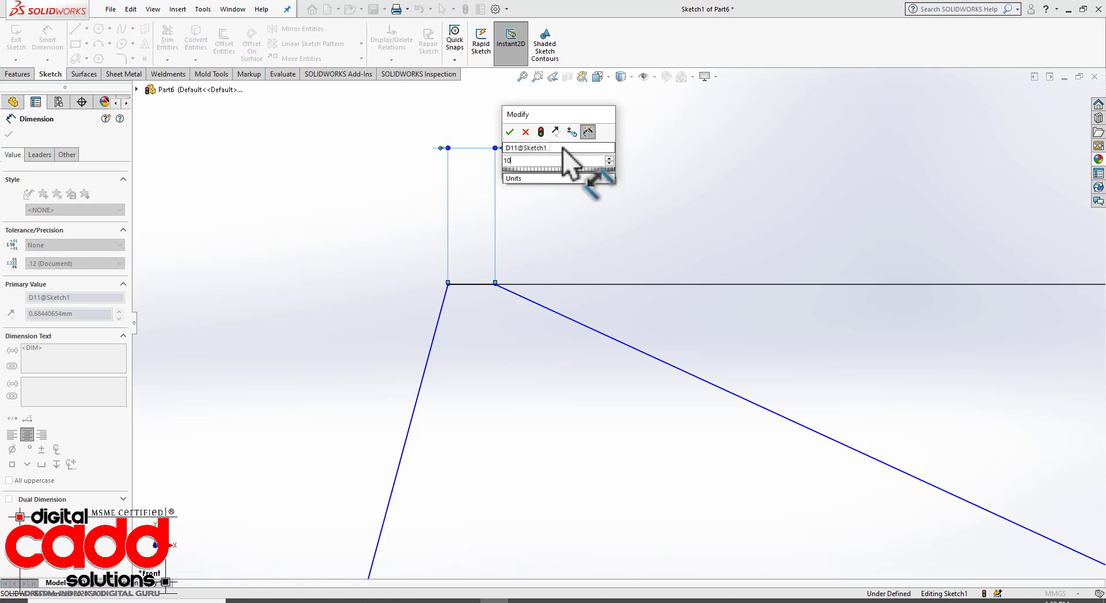
pyautogui.write('10')
pyautogui.press('Return')
pyautogui.scroll(3, 592, 198)
pyautogui.scroll(8, 592, 198)
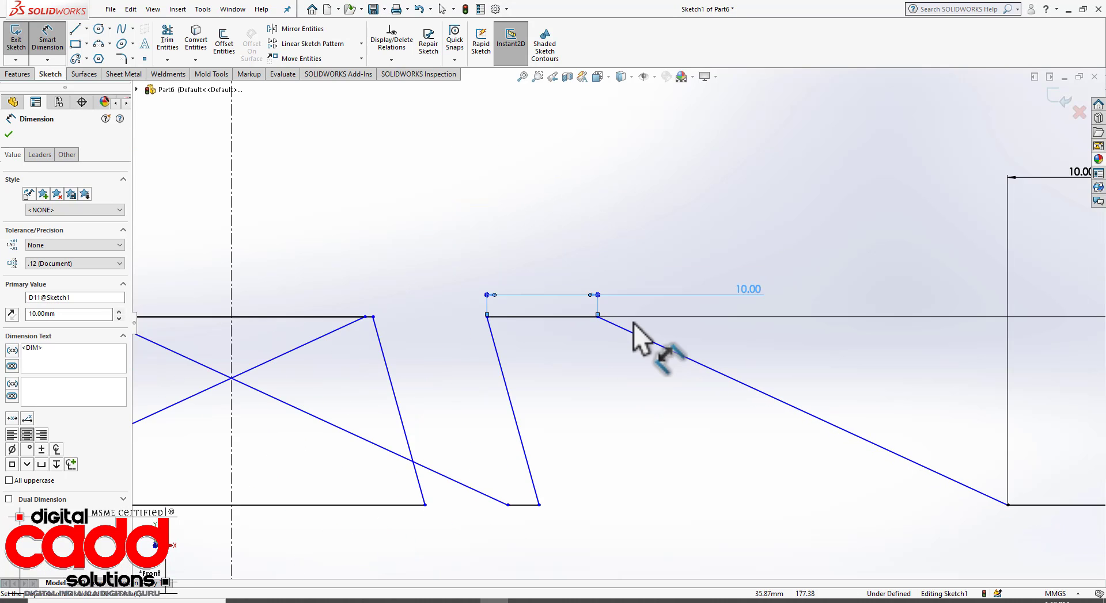
pyautogui.press('Escape')
# Move the top corner of the left outer tooth and a bottom corner of the left inner tooth outward to untangle the teeth
pyautogui.scroll(-3, 605, 395)
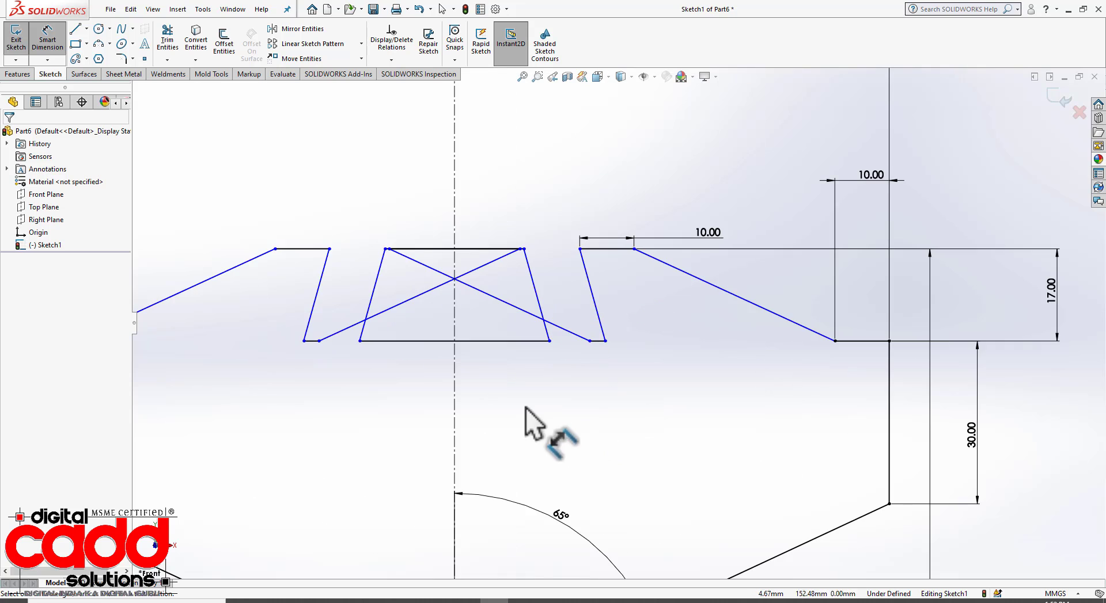
pyautogui.scroll(3, 526, 424)
pyautogui.press('Escape')
pyautogui.moveTo(453, 288); pyautogui.dragTo(364, 293)
pyautogui.click(477, 354)
pyautogui.moveTo(493, 332)
pyautogui.mouseDown()
pyautogui.moveTo(452, 339)
pyautogui.moveTo(527, 341)
pyautogui.moveTo(480, 340)
pyautogui.mouseUp()
pyautogui.click(514, 345)
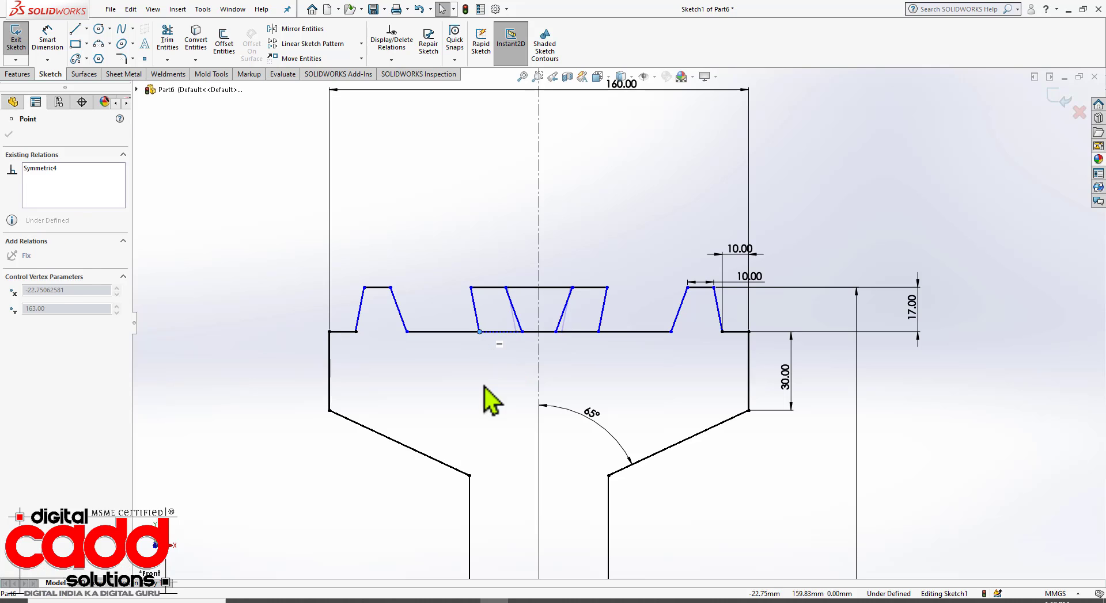
pyautogui.click(483, 385)
# Undo the left-side corner moves, the outer tooth's top-edge dimension and the 10 mm value of the shoulder dimension
pyautogui.scroll(-3, 506, 385)
pyautogui.hotkey('ctrl', 'z')
pyautogui.hotkey('ctrl', 'z')
pyautogui.hotkey('ctrl', 'z')
pyautogui.hotkey('ctrl', 'z')
pyautogui.hotkey('ctrl', 'z')
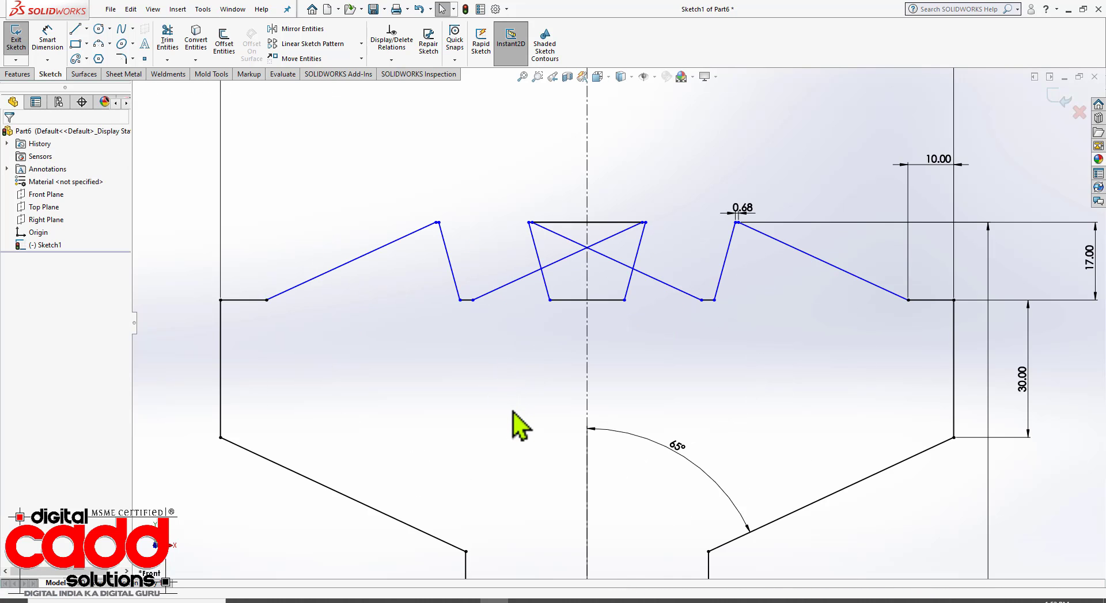
pyautogui.hotkey('ctrl', 'z')
pyautogui.scroll(2, 475, 408)
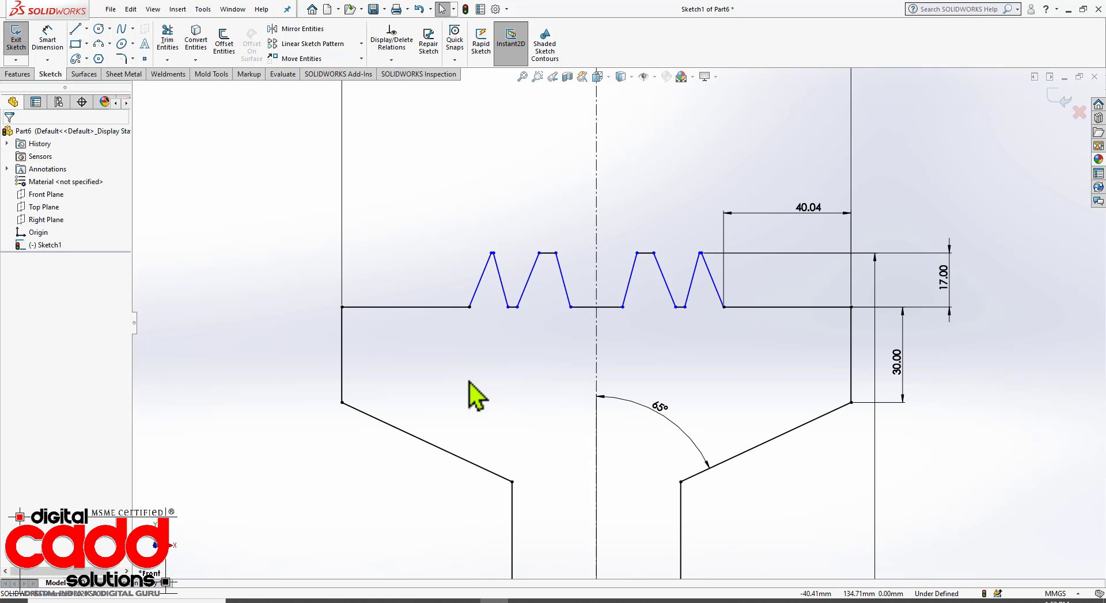
# Dimension the top edge of the left outer tooth as 10 mm
pyautogui.scroll(-6, 506, 278)
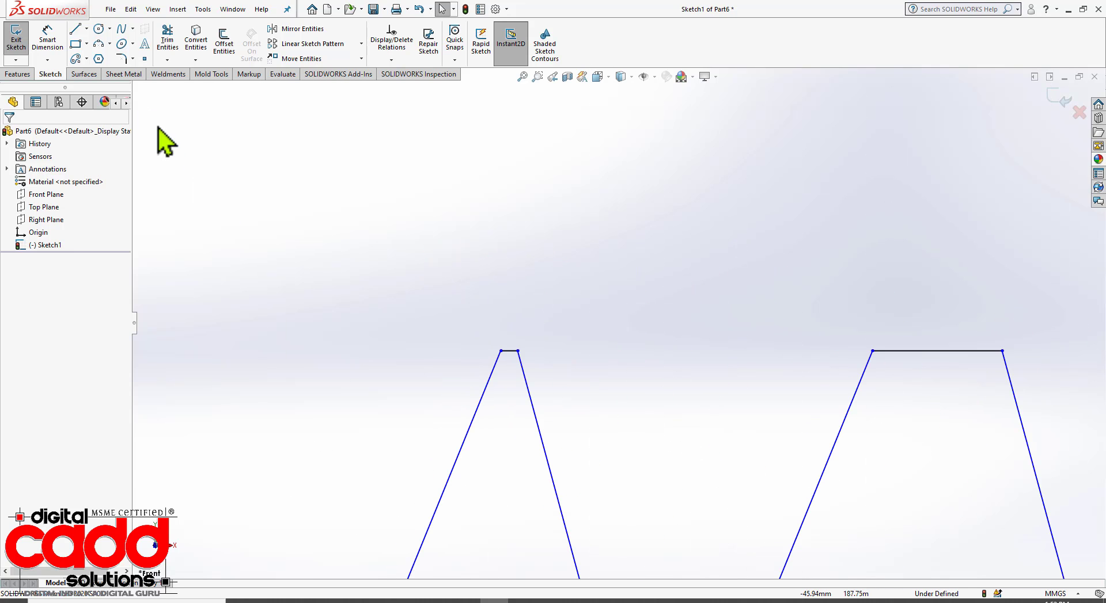
pyautogui.click(47, 46)
pyautogui.scroll(-3, 543, 402)
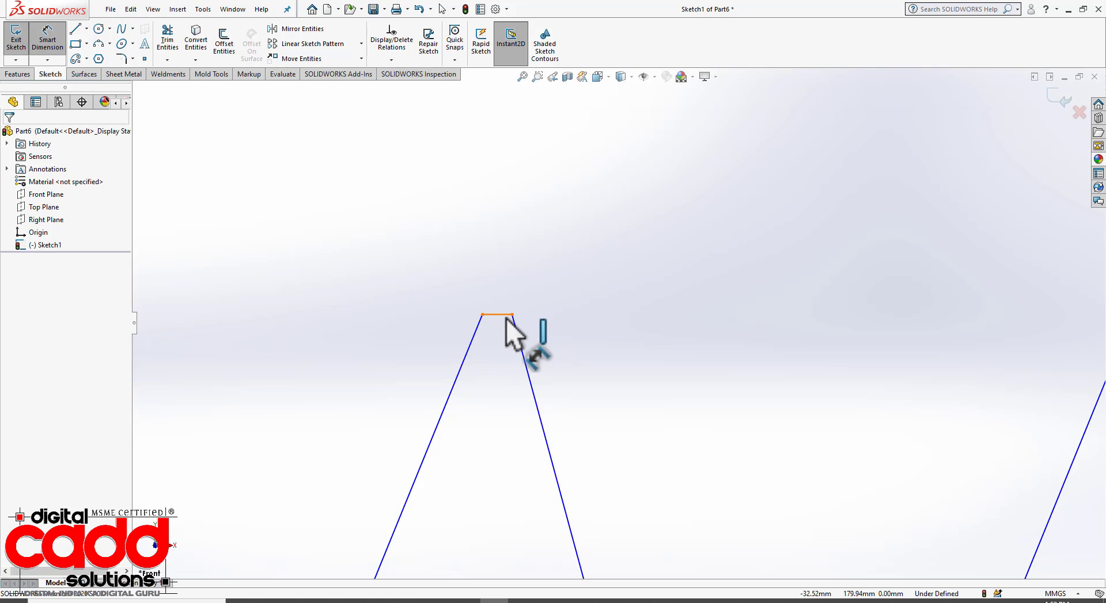
pyautogui.click(504, 315)
pyautogui.click(498, 222)
pyautogui.write('10')
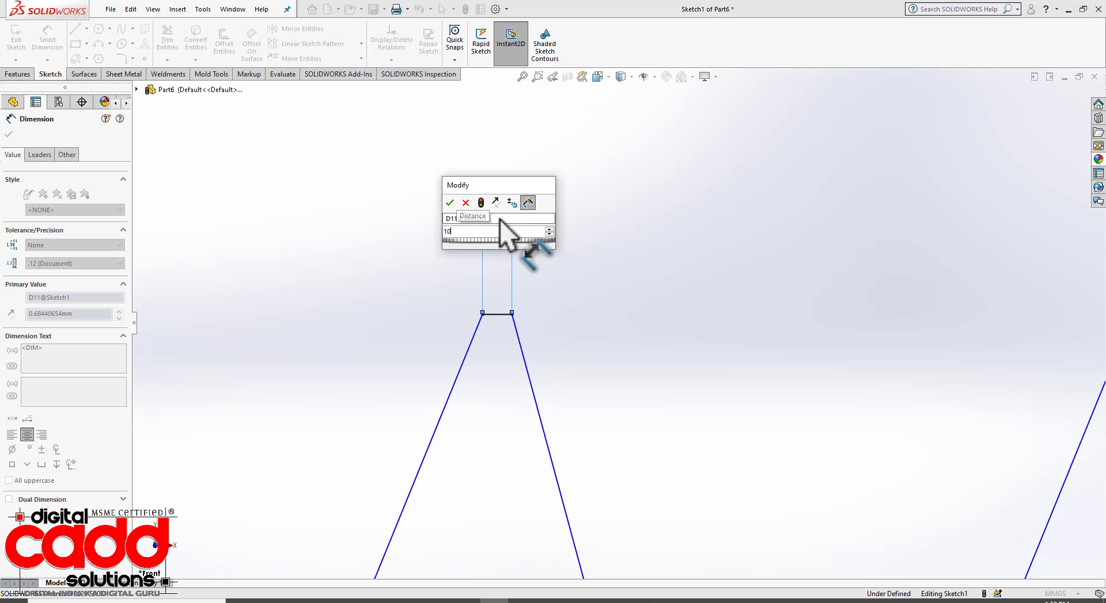
pyautogui.press('Return')
pyautogui.scroll(6, 386, 277)
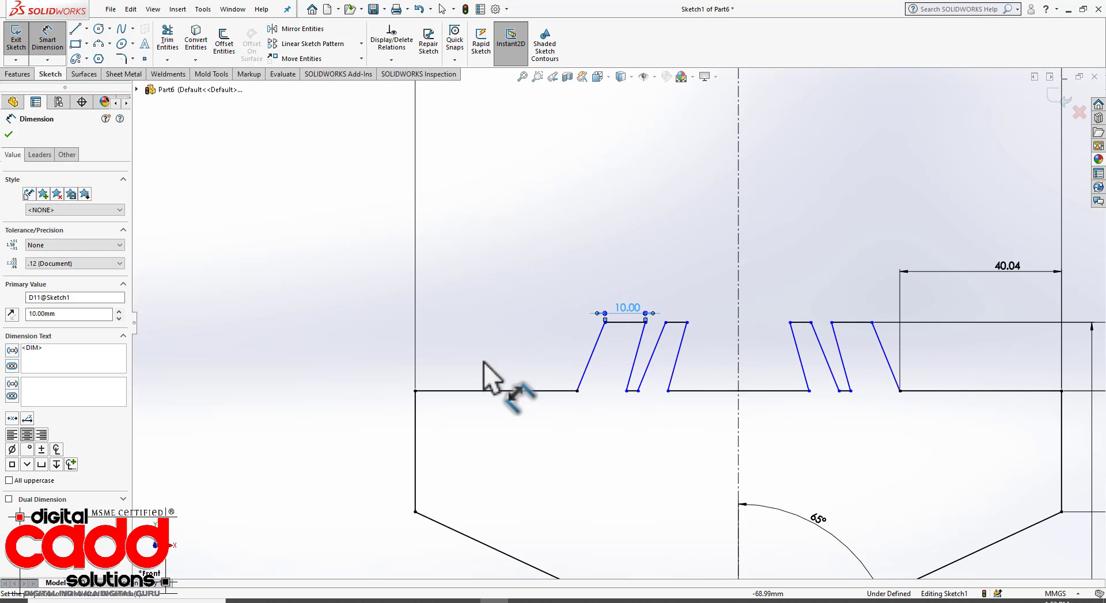
# Dimension the bottom line of the central valley between the two inner teeth as 10 mm
pyautogui.click(778, 391)
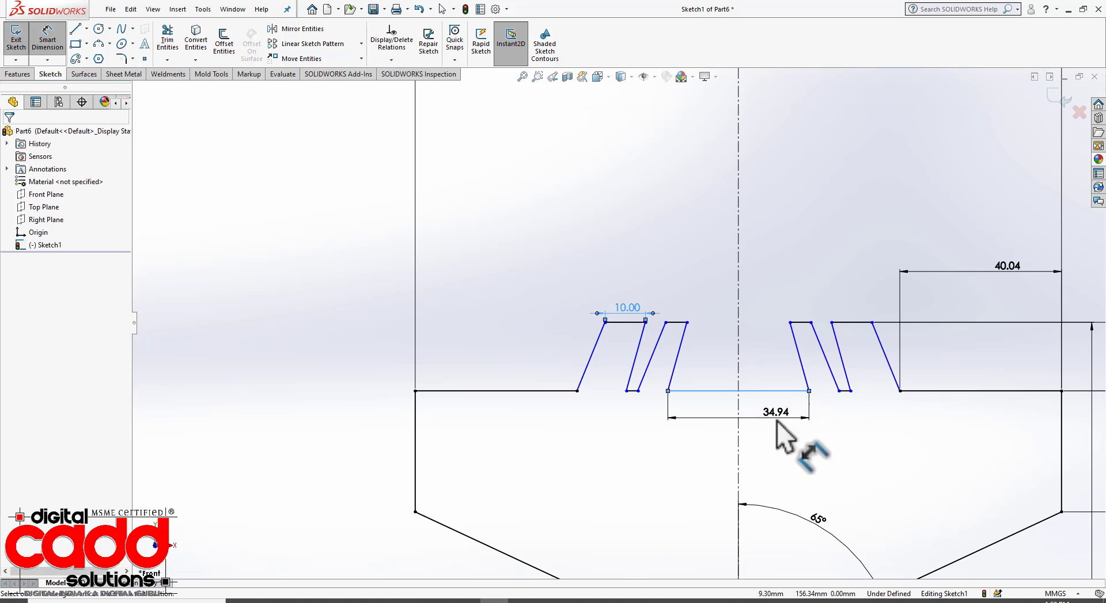
pyautogui.click(781, 427)
pyautogui.write('10')
pyautogui.press('Return')
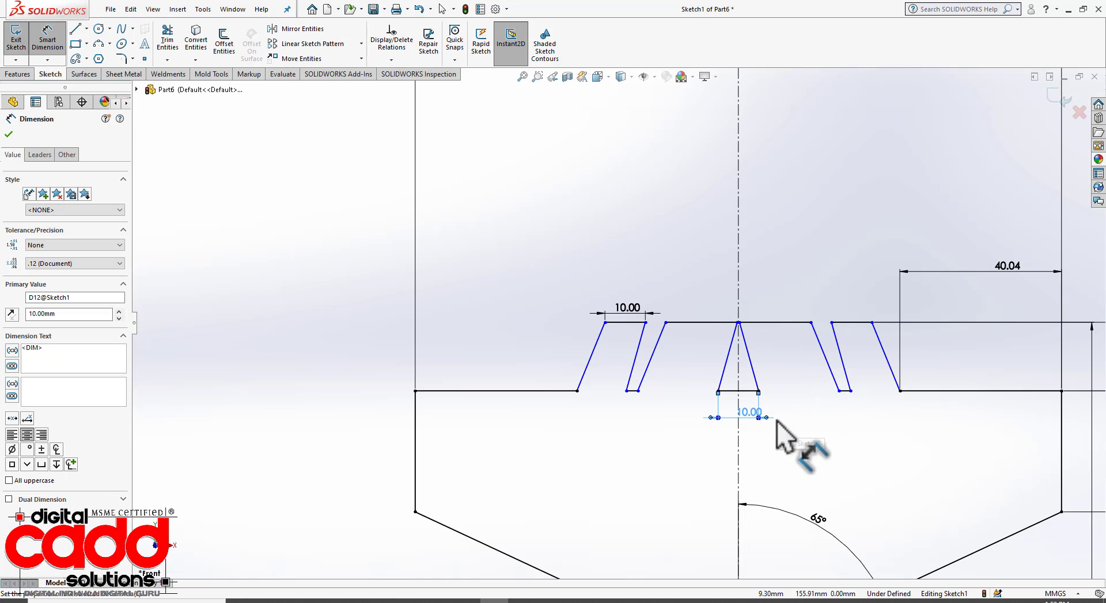
pyautogui.click(839, 452)
# Move the left inner tooth's top corner nearest the centreline outward to open the central valley
pyautogui.scroll(-2, 779, 392)
pyautogui.scroll(-3, 778, 392)
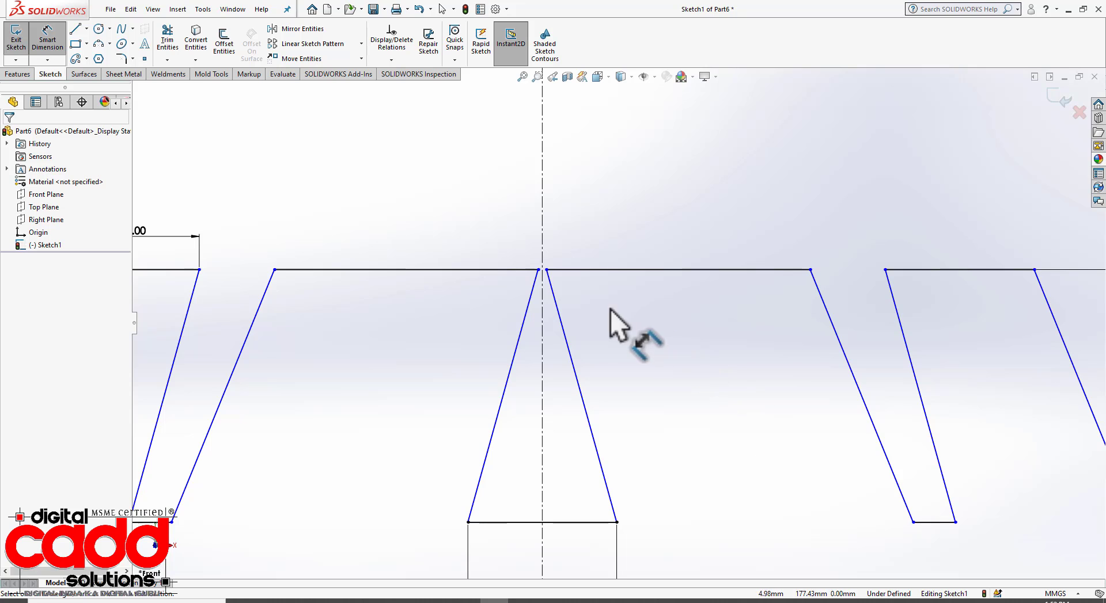
pyautogui.click(539, 270)
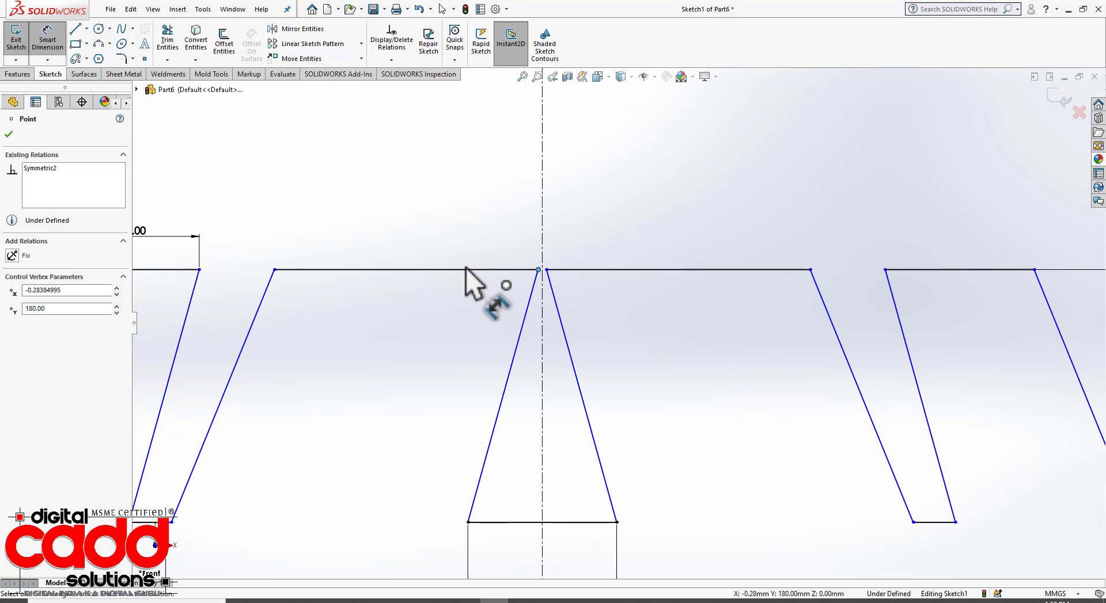
pyautogui.press('Escape')
pyautogui.press('Escape')
pyautogui.moveTo(538, 270); pyautogui.dragTo(415, 301)
pyautogui.click(445, 348)
pyautogui.press('z')
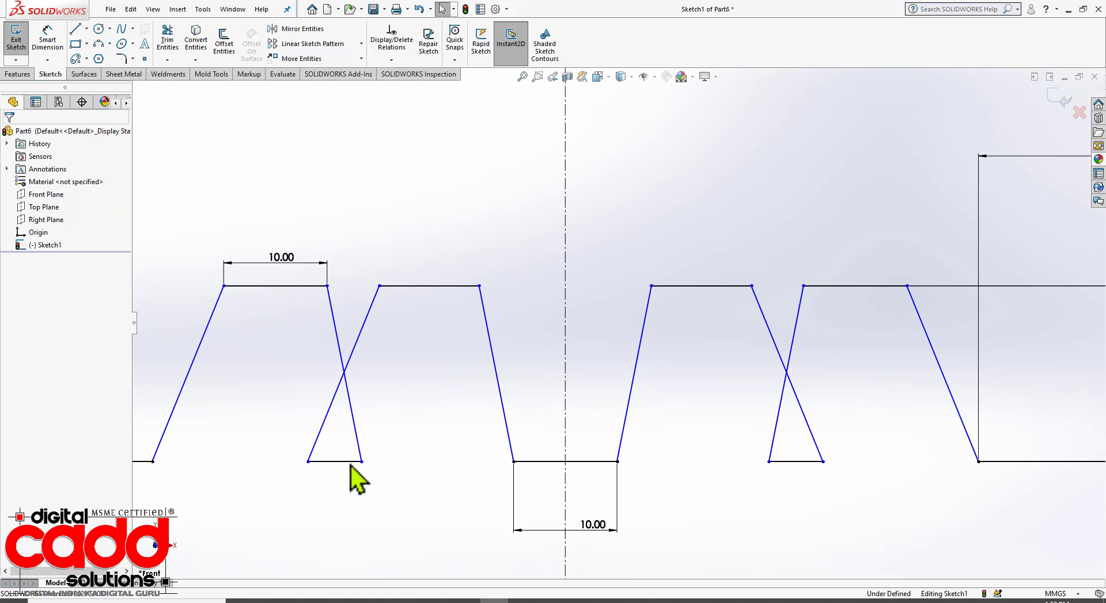
# Move the inner bottom corner and the inner top corner of the left outer tooth outward, away from the centreline
pyautogui.moveTo(313, 463); pyautogui.dragTo(291, 462)
pyautogui.click(370, 483)
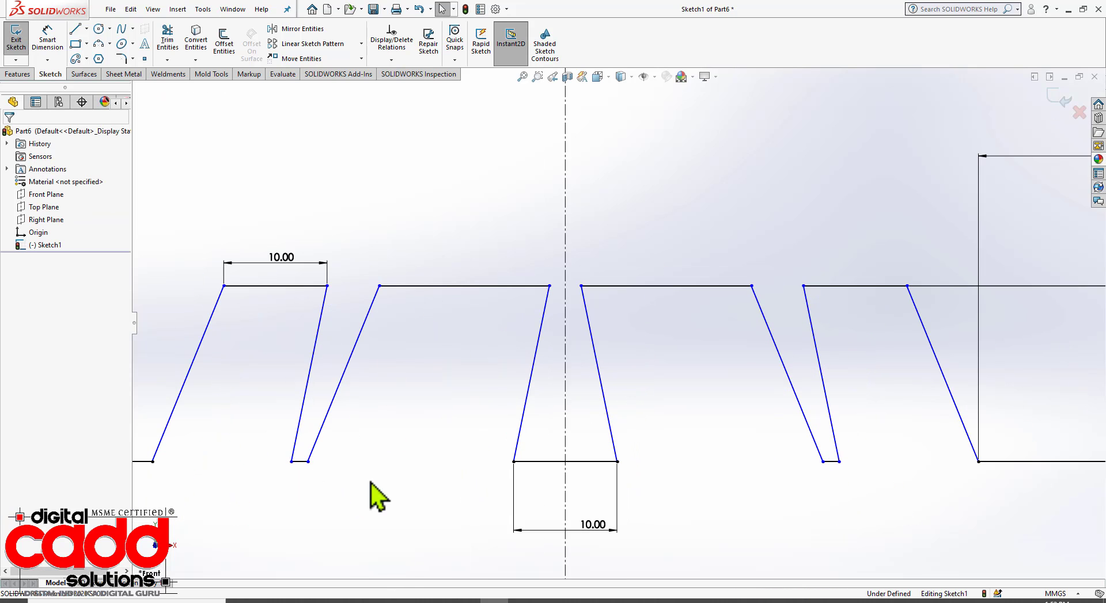
pyautogui.moveTo(326, 286); pyautogui.dragTo(230, 286)
pyautogui.click(383, 509)
pyautogui.scroll(5, 610, 411)
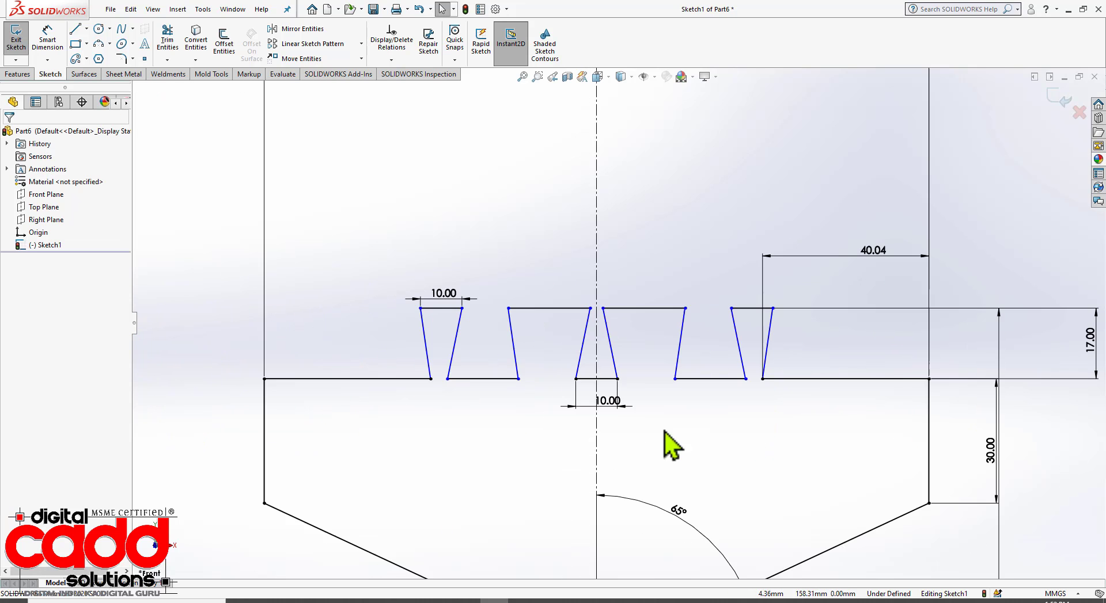
pyautogui.scroll(-2, 837, 409)
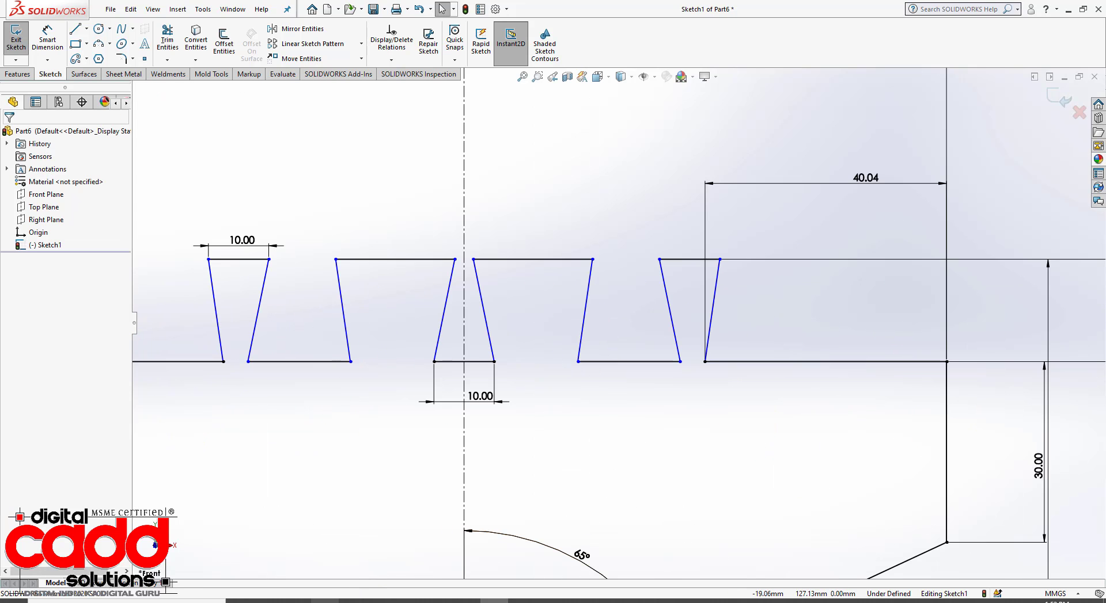
# Check the PDF figure and move the right outer tooth's inner bottom corner toward the centreline
pyautogui.click(324, 602)
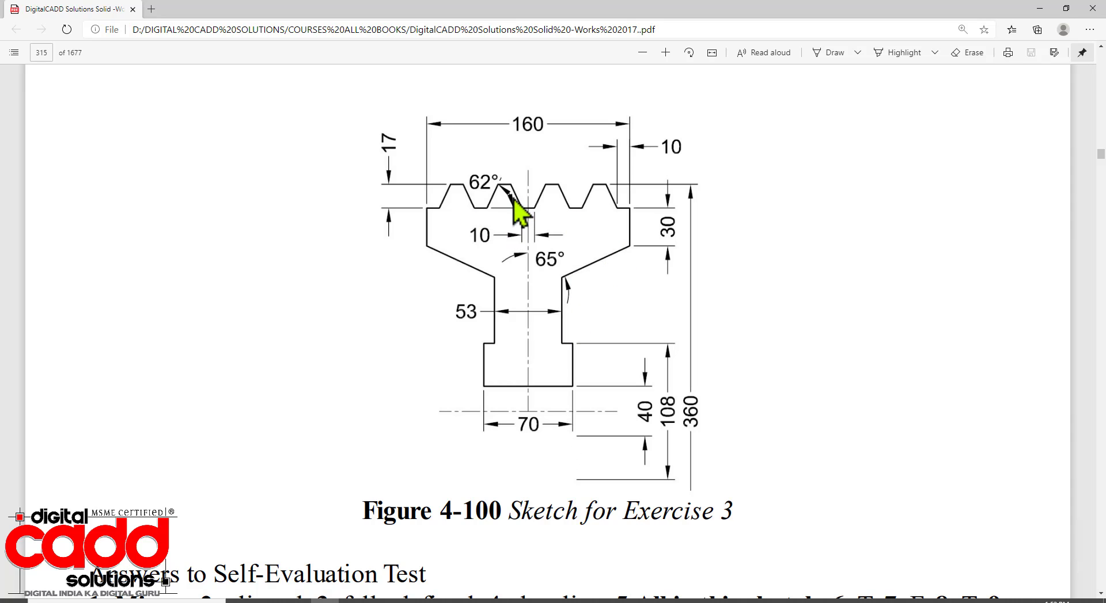
pyautogui.click(494, 602)
pyautogui.scroll(-2, 921, 308)
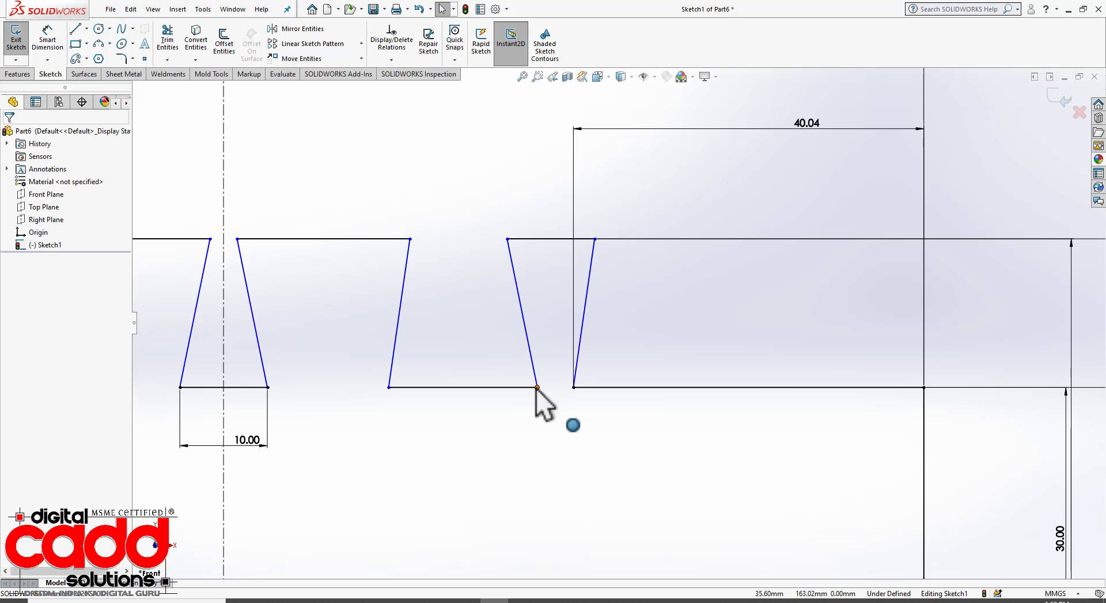
pyautogui.moveTo(537, 387); pyautogui.dragTo(482, 388)
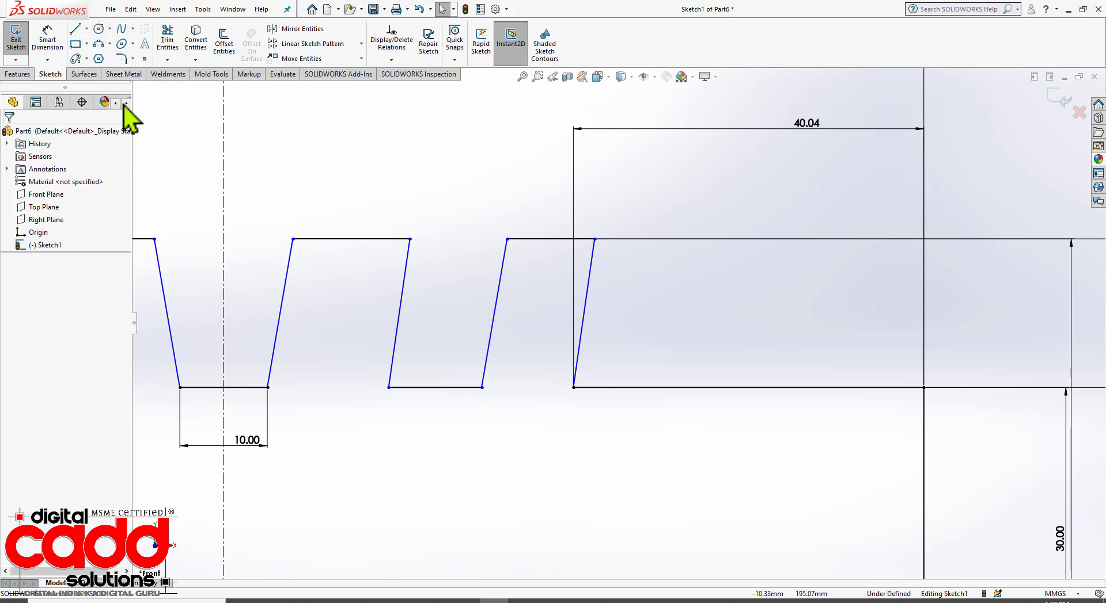
# Dimension the angle between the right outer tooth's inner flank and the adjacent valley line as 62°
pyautogui.click(48, 40)
pyautogui.click(484, 377)
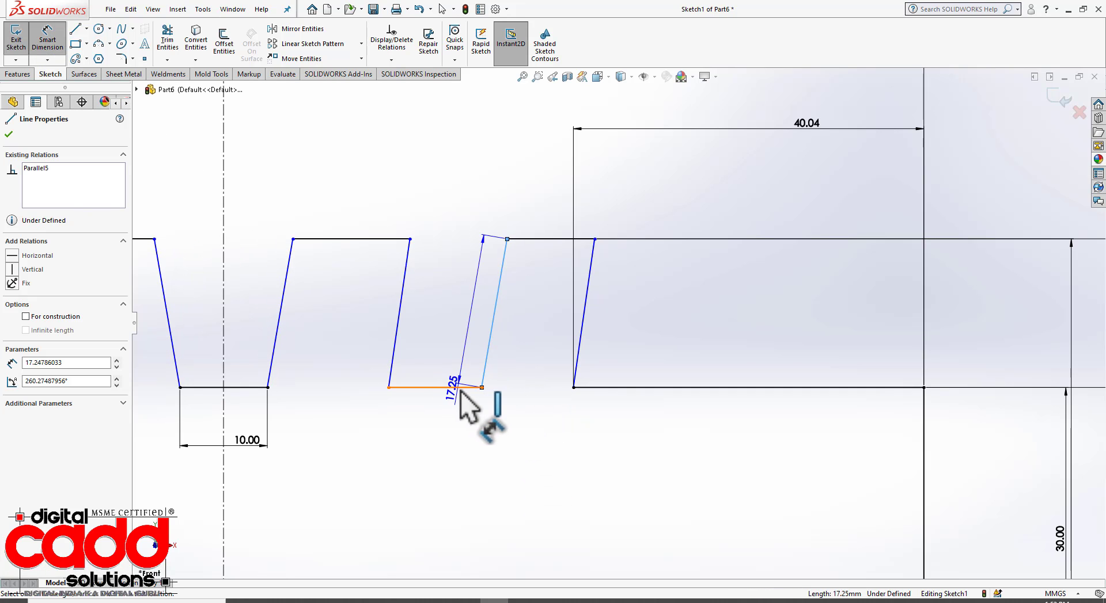
pyautogui.click(460, 388)
pyautogui.click(526, 363)
pyautogui.write('6')
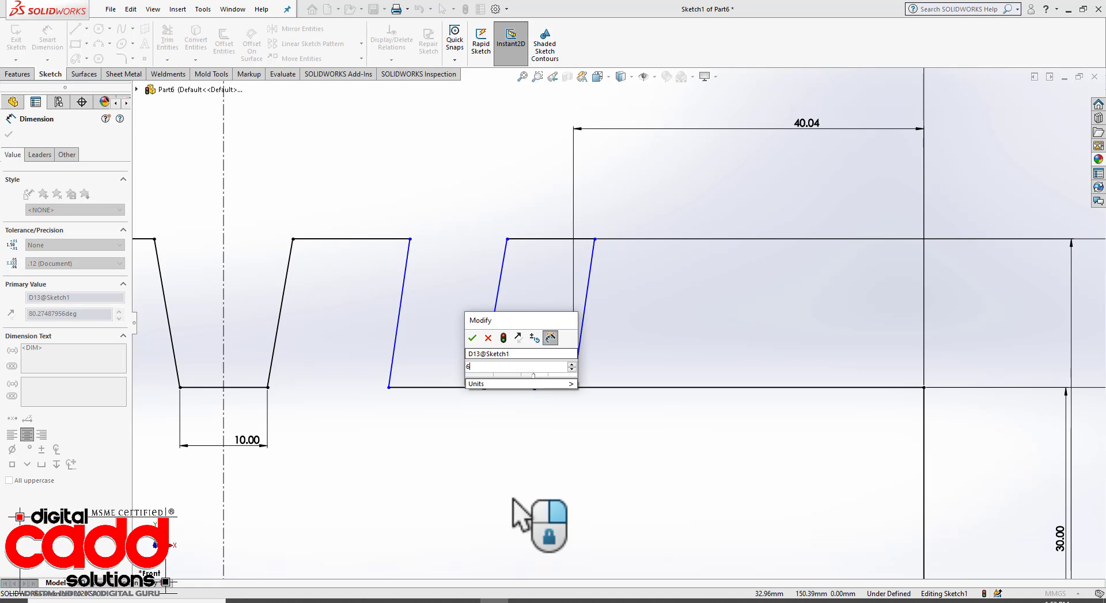
pyautogui.write('2')
pyautogui.press('Return')
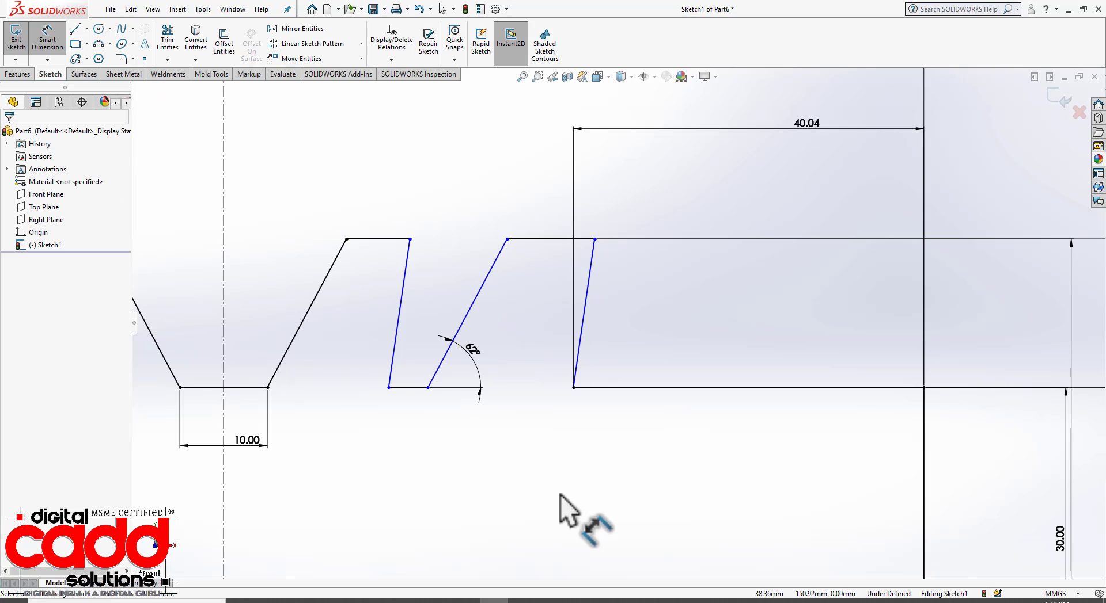
# Dimension the angle between the right inner tooth's outer flank and the adjacent valley line as 62°
pyautogui.click(394, 352)
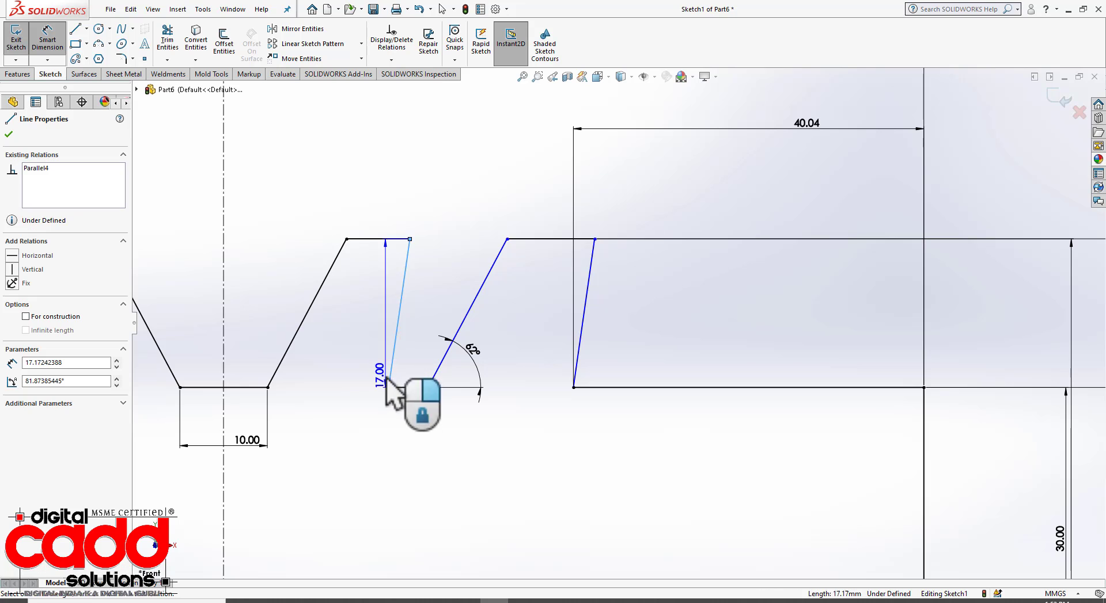
pyautogui.click(410, 388)
pyautogui.click(361, 367)
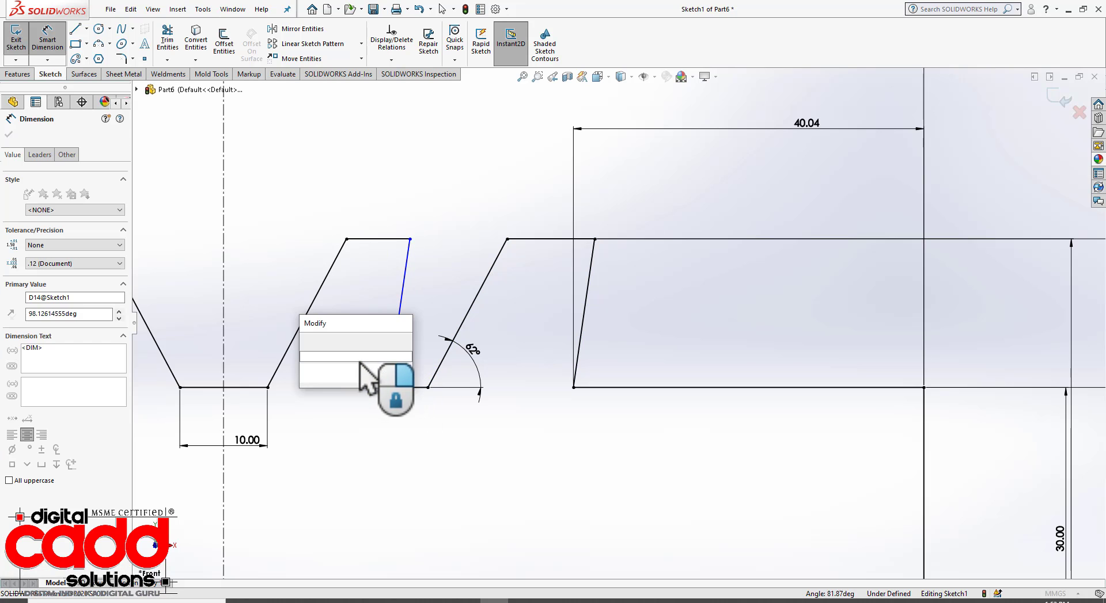
pyautogui.write('62')
pyautogui.press('Return')
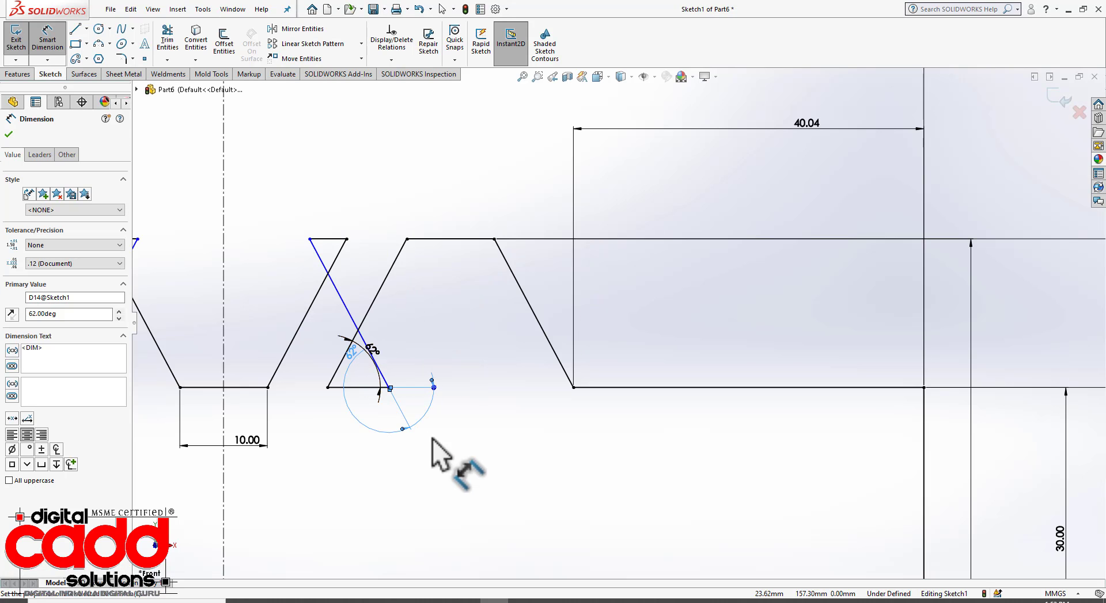
pyautogui.click(477, 441)
# Make the top edges of the left outer and left inner teeth equal in length
pyautogui.scroll(5, 625, 419)
pyautogui.scroll(-3, 414, 344)
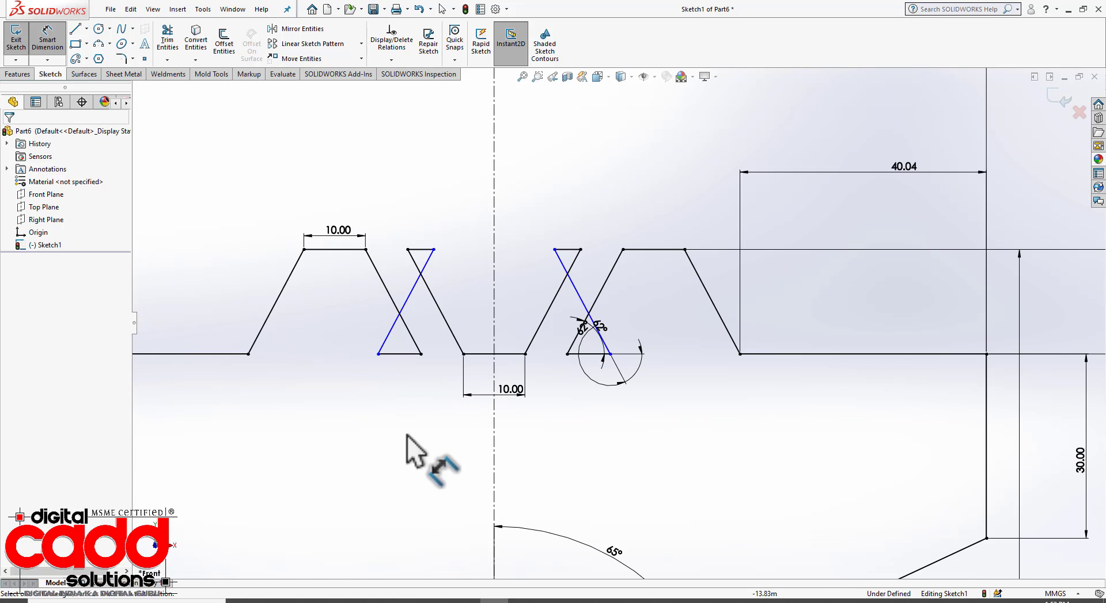
pyautogui.press('Escape')
pyautogui.scroll(-2, 357, 299)
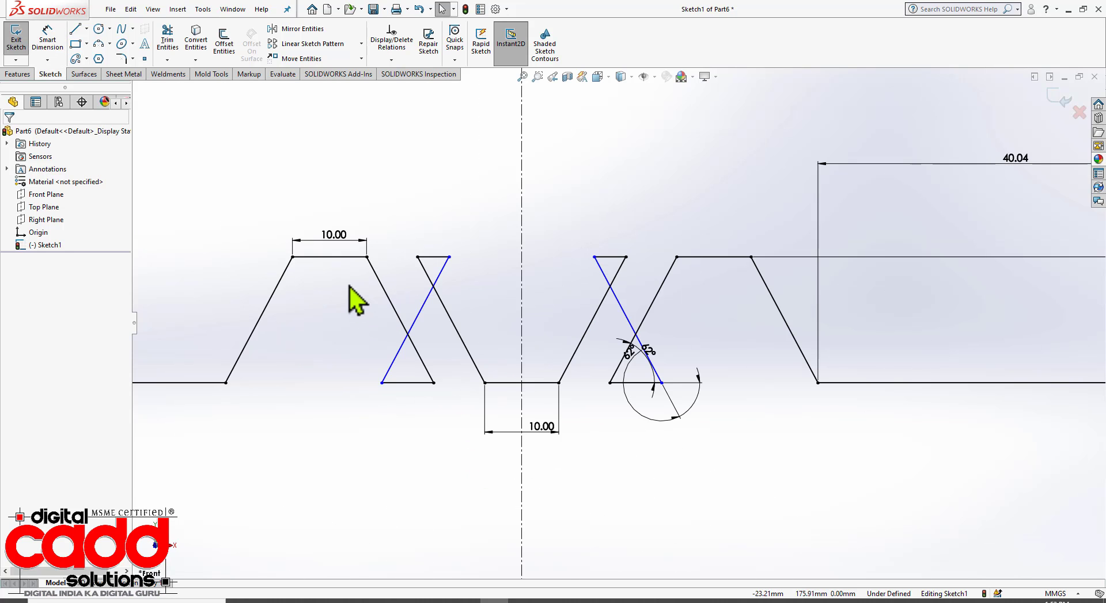
pyautogui.click(361, 259)
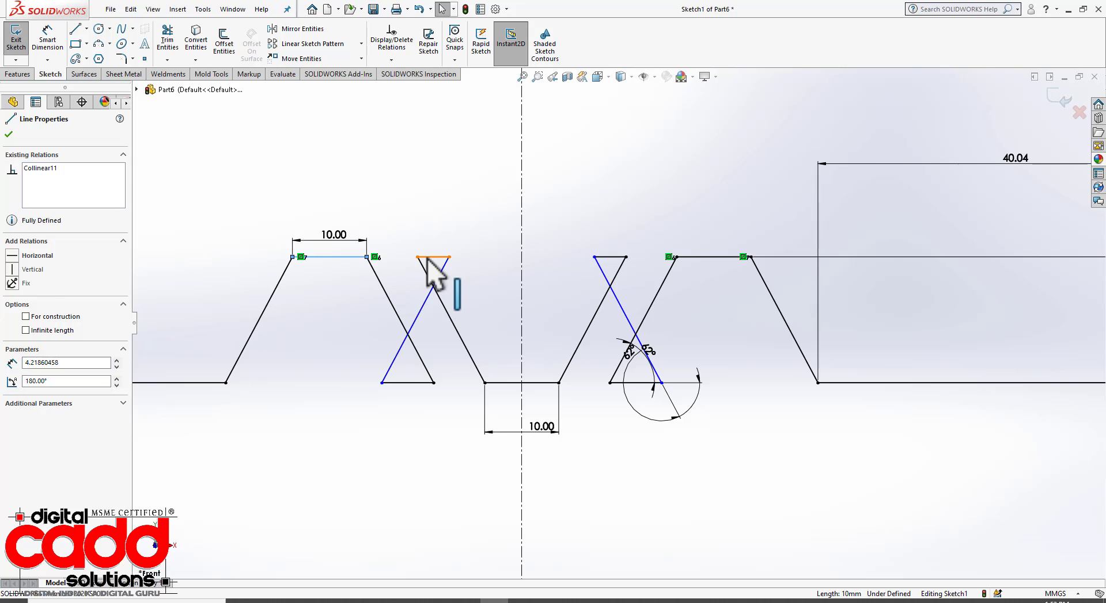
pyautogui.keyDown('ctrl'); pyautogui.click(432, 257); pyautogui.keyUp('ctrl')
pyautogui.click(545, 207)
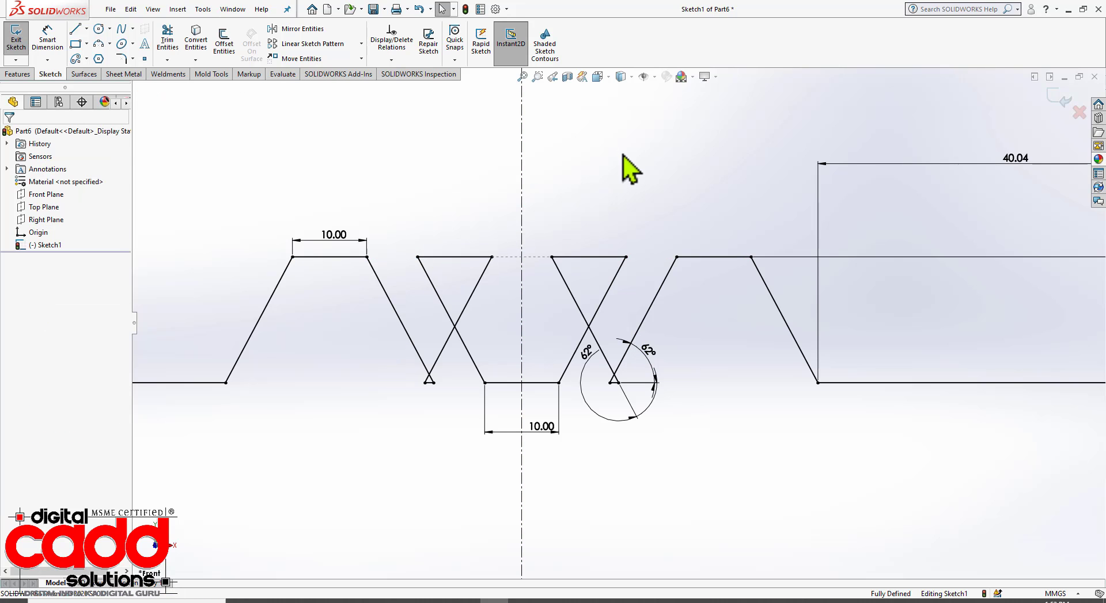
pyautogui.scroll(3, 426, 375)
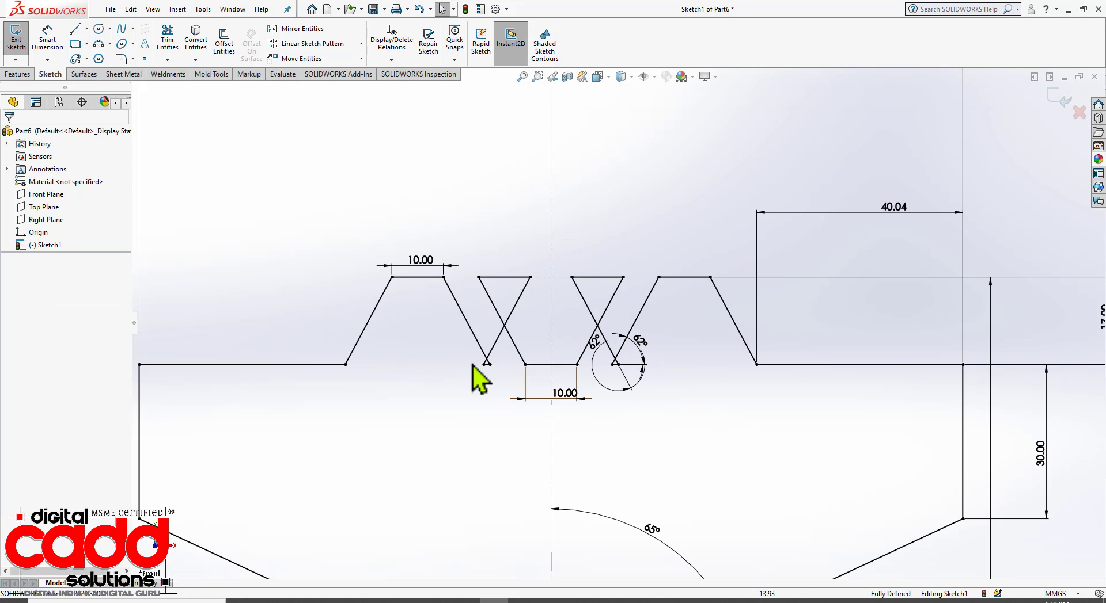
# Undo the equal relation between the left teeth and the 62° value of the right inner tooth's flank angle
pyautogui.hotkey('ctrl', 'z')
pyautogui.hotkey('ctrl', 'z')
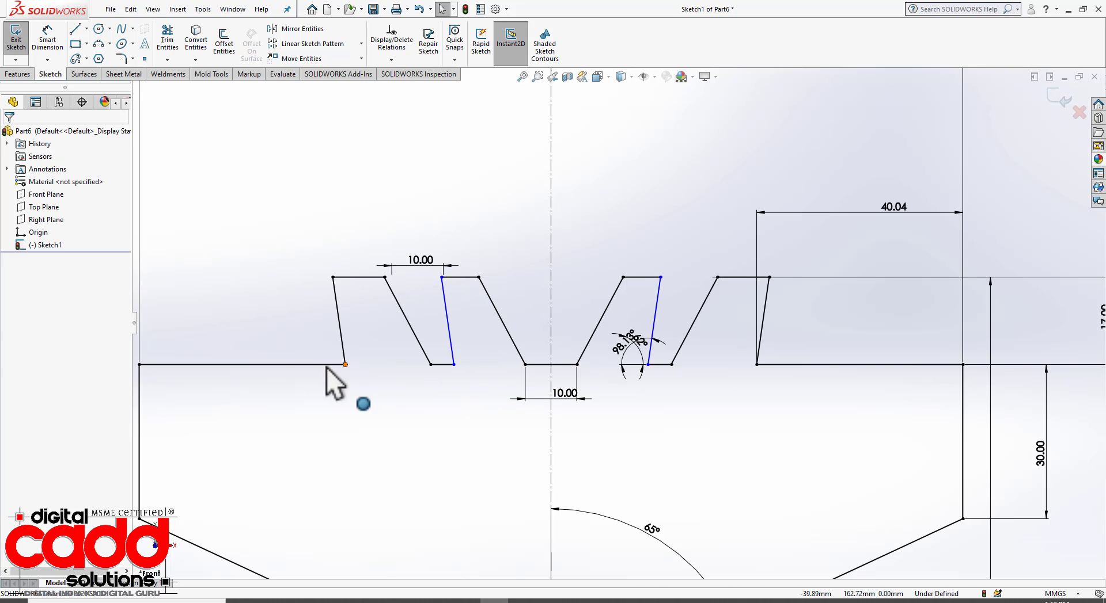
pyautogui.moveTo(344, 365)
pyautogui.mouseDown()
pyautogui.moveTo(303, 402)
pyautogui.moveTo(320, 405)
pyautogui.mouseUp()
# Set the right shoulder line's length to 10 mm
pyautogui.click(890, 217)
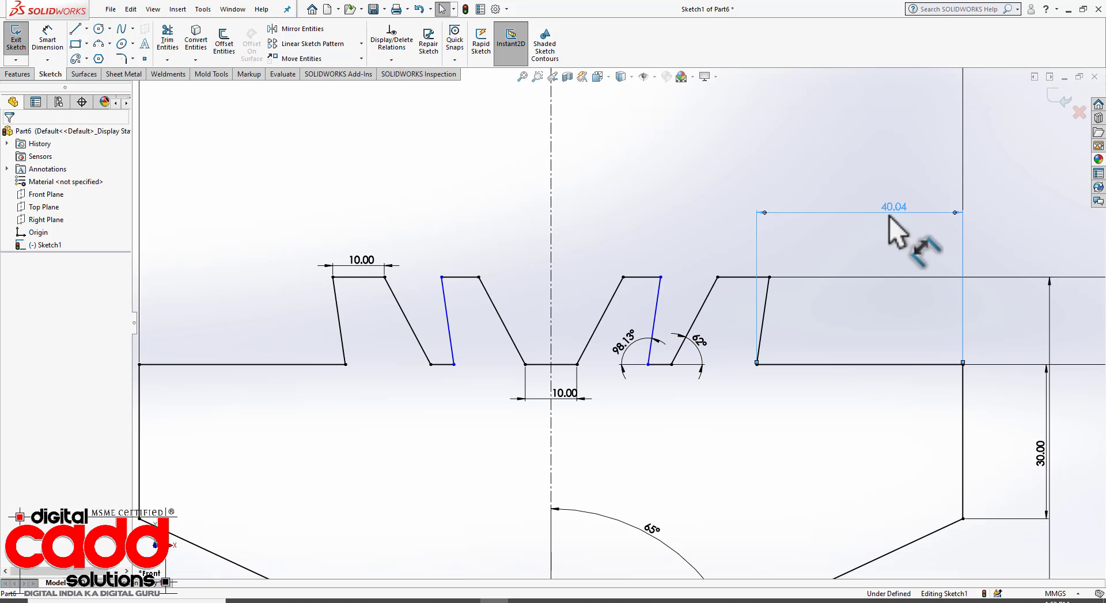
pyautogui.write('10')
pyautogui.press('Return')
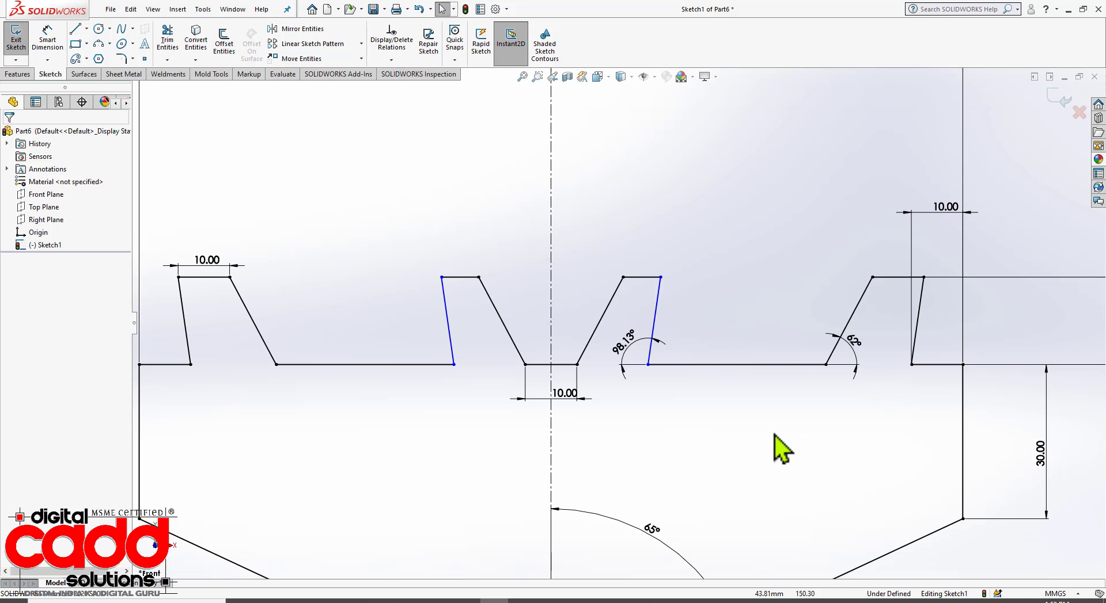
# Move the left inner tooth's outer flank outward, then shift its top corner slightly back toward the centreline
pyautogui.scroll(1, 772, 431)
pyautogui.moveTo(483, 360); pyautogui.dragTo(451, 427)
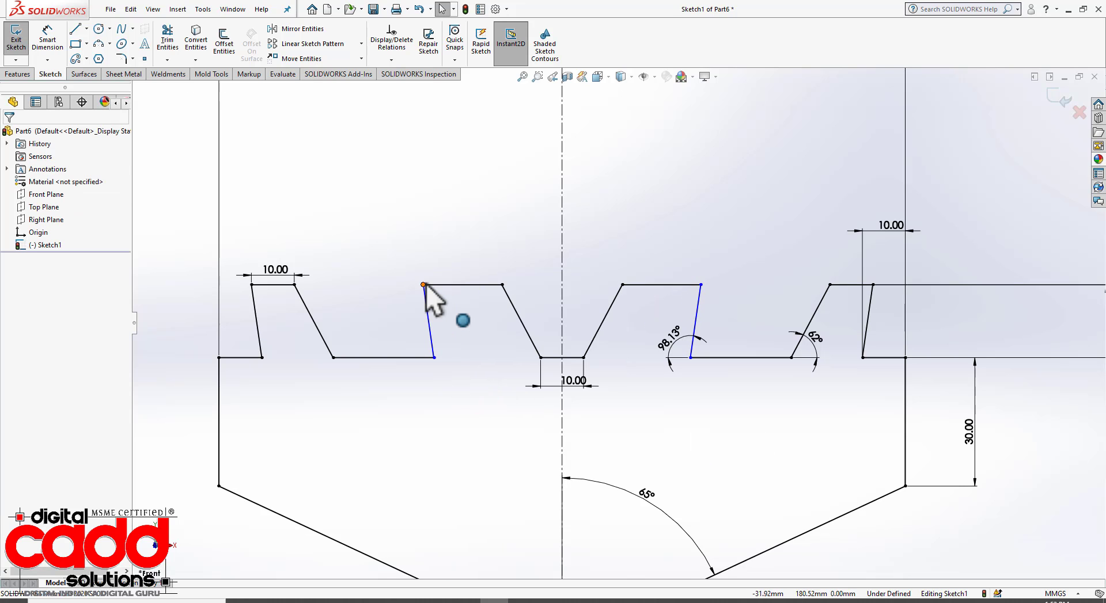
pyautogui.moveTo(424, 285); pyautogui.dragTo(441, 288)
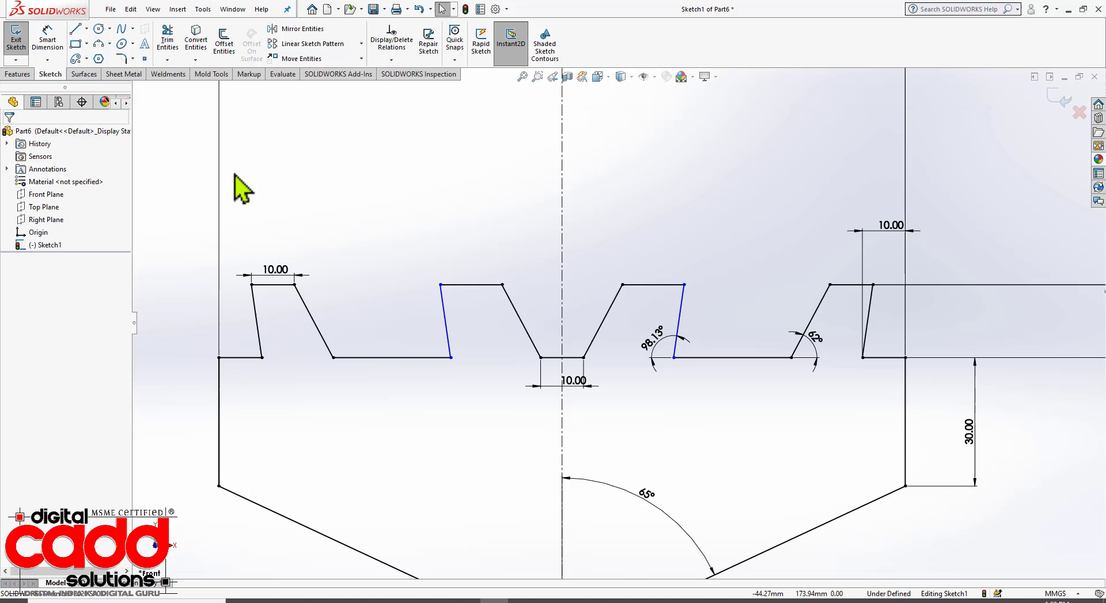
# Try to dimension the angle between the left inner tooth's outer flank and the adjacent valley line
pyautogui.click(42, 40)
pyautogui.click(442, 358)
pyautogui.click(450, 345)
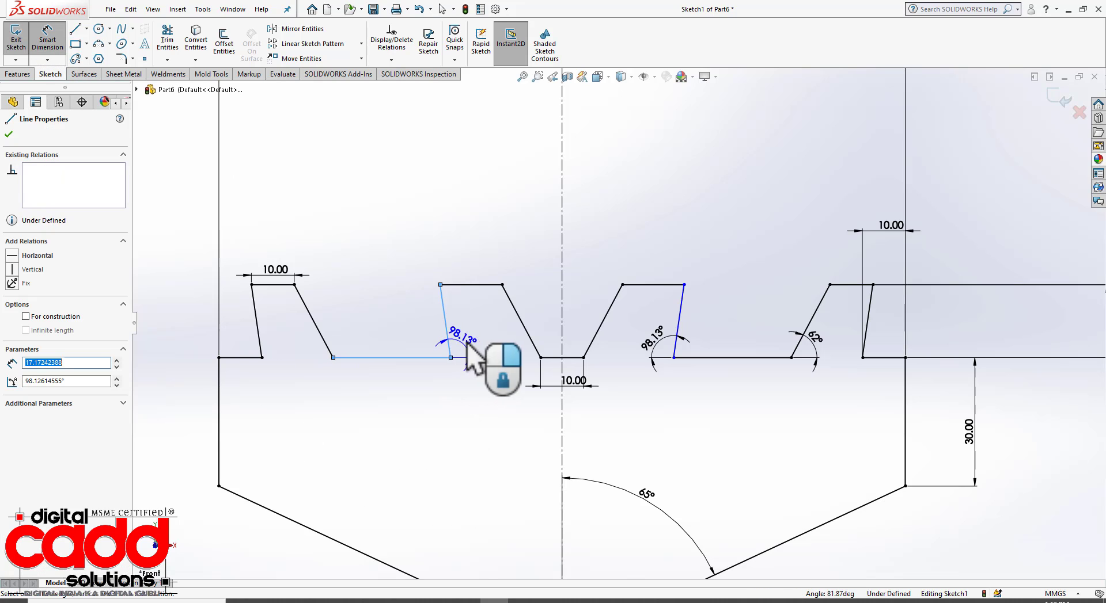
pyautogui.click(467, 343)
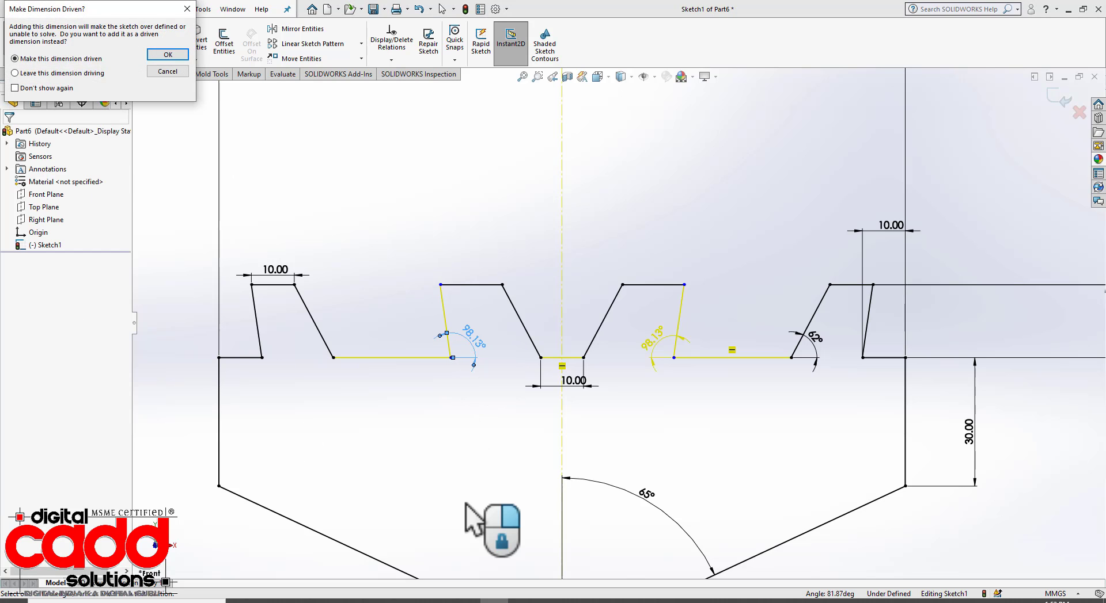
pyautogui.press('Escape')
pyautogui.press('Escape')
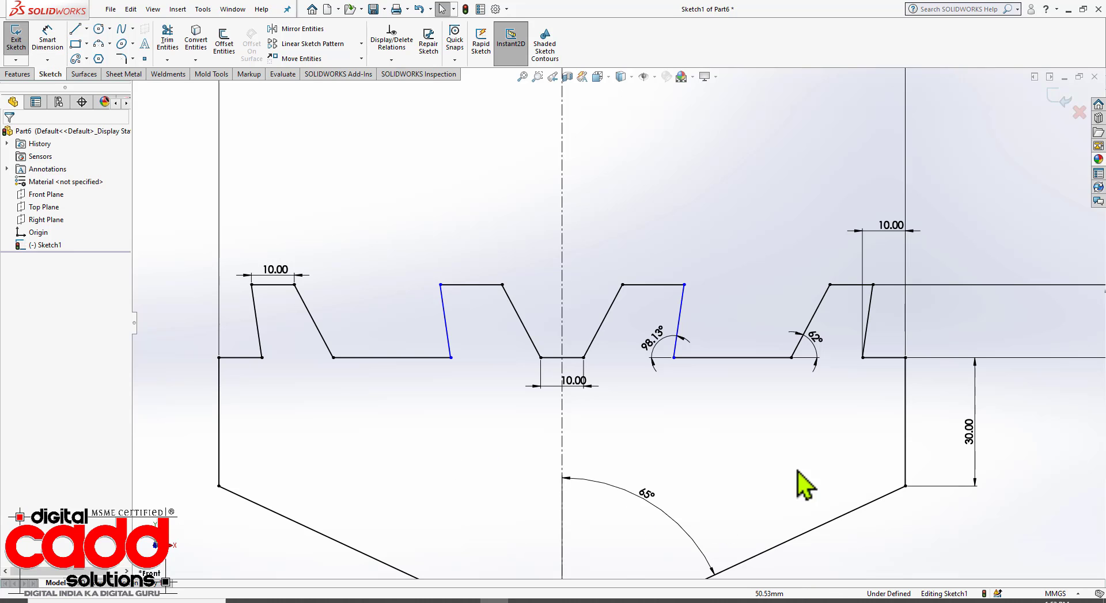
# Set the angle between the right inner tooth's outer flank and the adjacent valley line to 62°
pyautogui.click(662, 356)
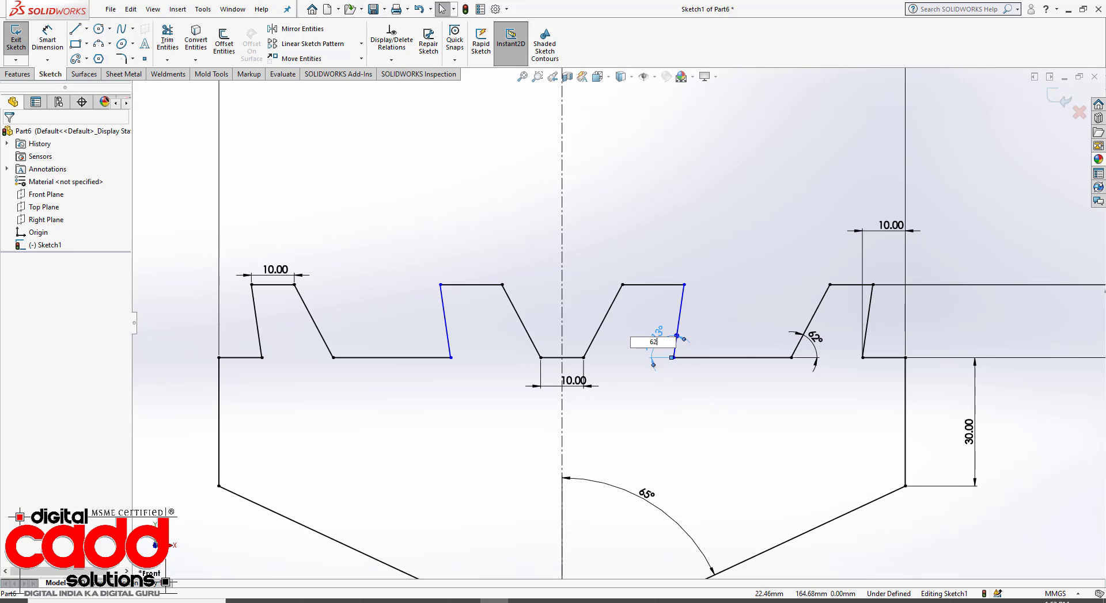
pyautogui.write('62')
pyautogui.press('Return')
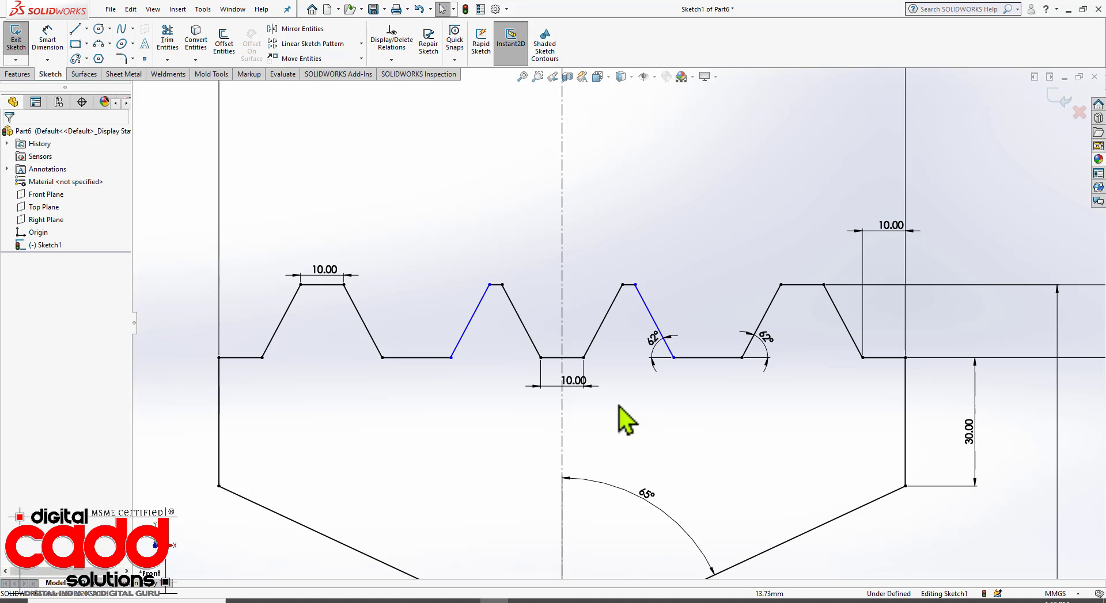
# Make the left outer and left inner teeth's top lines equal in length
pyautogui.scroll(-3, 601, 276)
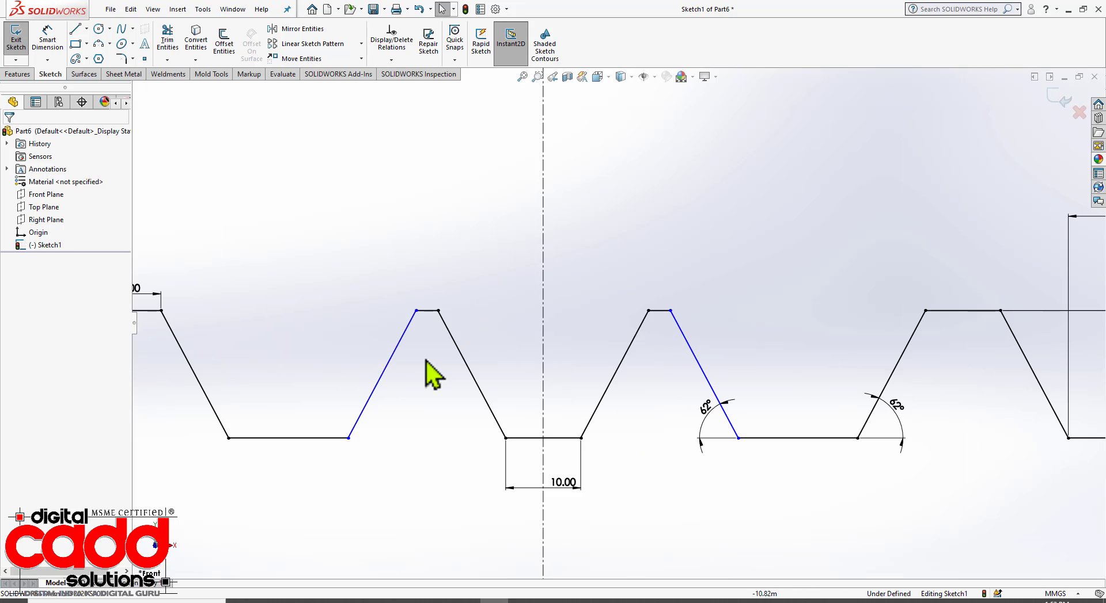
pyautogui.click(148, 312)
pyautogui.keyDown('ctrl'); pyautogui.click(432, 313); pyautogui.keyUp('ctrl')
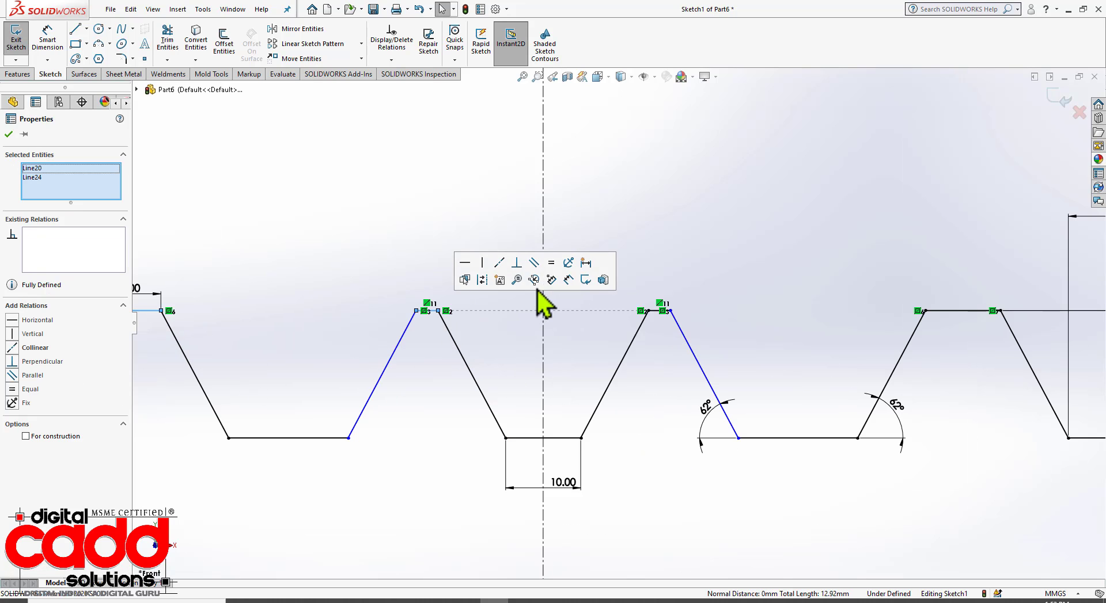
pyautogui.click(552, 262)
pyautogui.click(595, 210)
pyautogui.scroll(4, 634, 220)
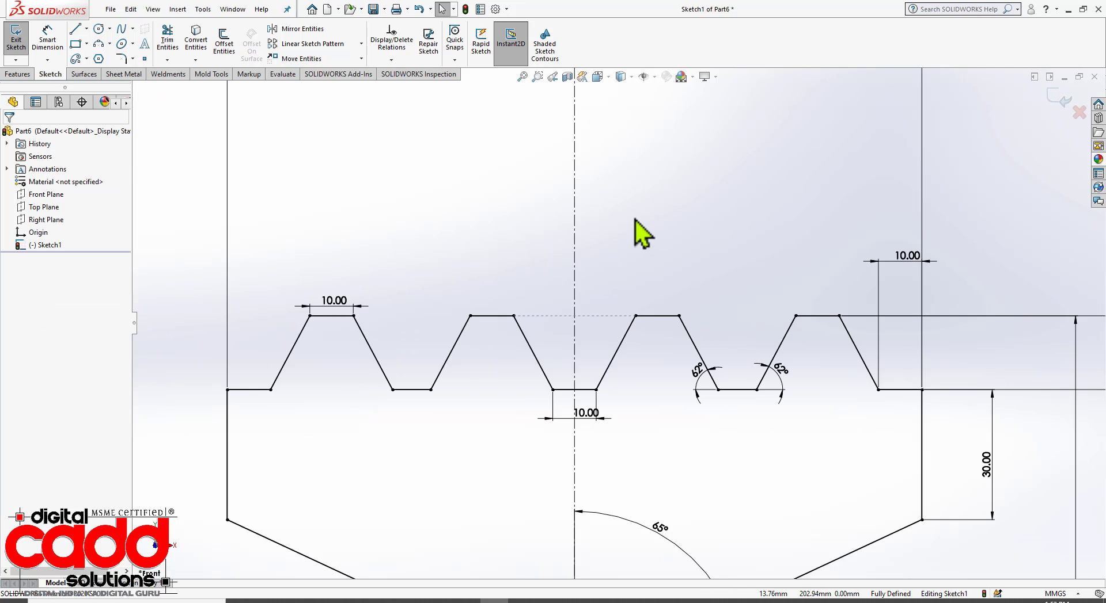
# Move the centre valley's 10 mm dimension text beside the centreline and raise the right shoulder's 10 mm dimension
pyautogui.scroll(-1, 631, 219)
pyautogui.scroll(1, 588, 233)
pyautogui.scroll(3, 610, 322)
pyautogui.scroll(-4, 682, 346)
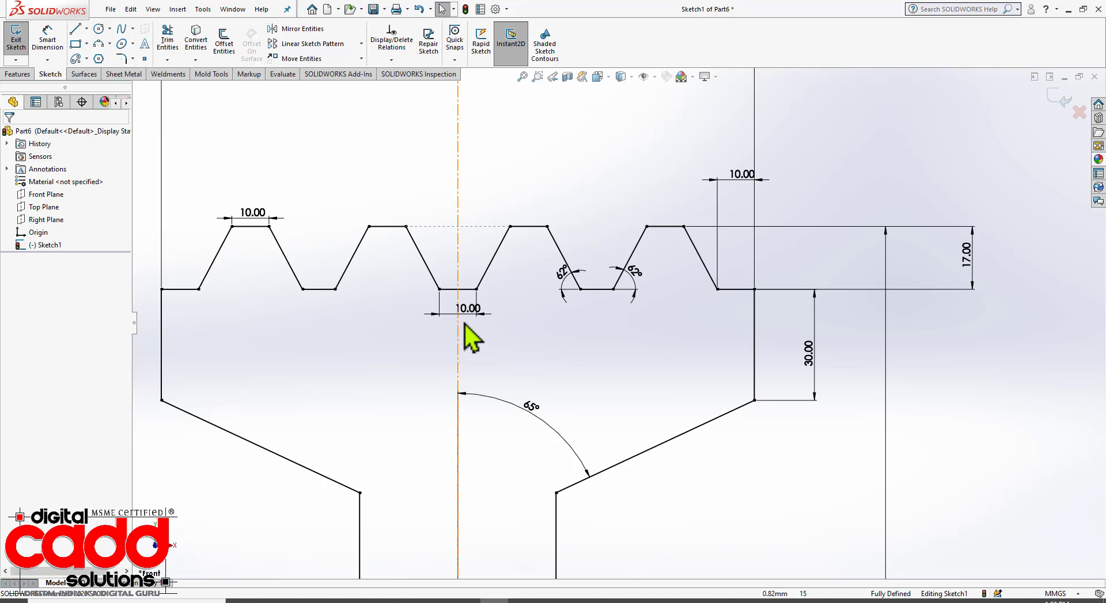
pyautogui.moveTo(464, 323); pyautogui.dragTo(401, 326)
pyautogui.click(661, 365)
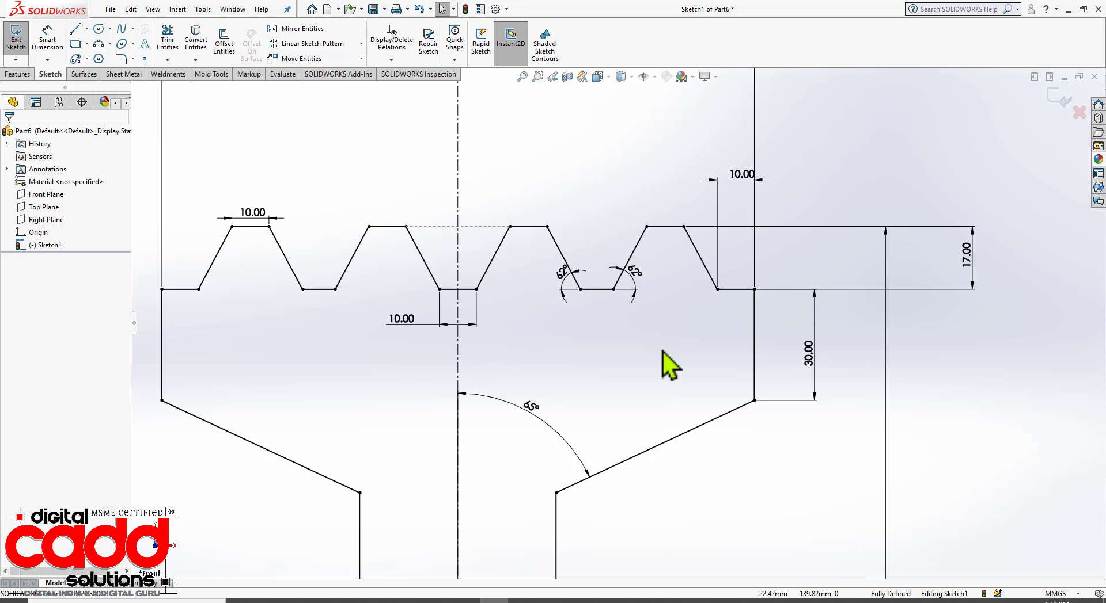
pyautogui.moveTo(748, 196); pyautogui.dragTo(740, 184)
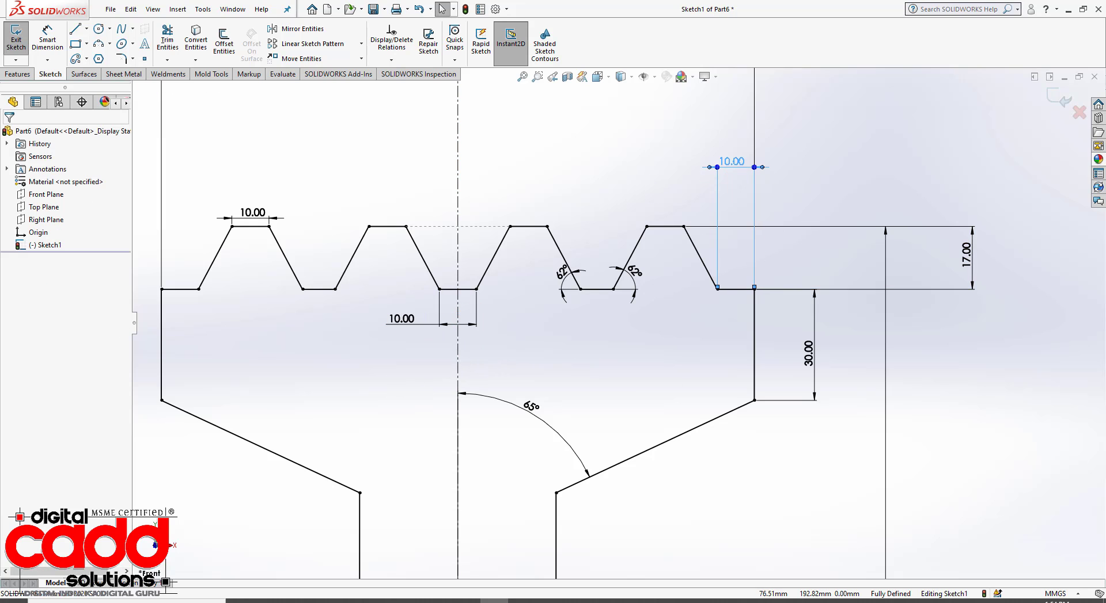
pyautogui.click(550, 279)
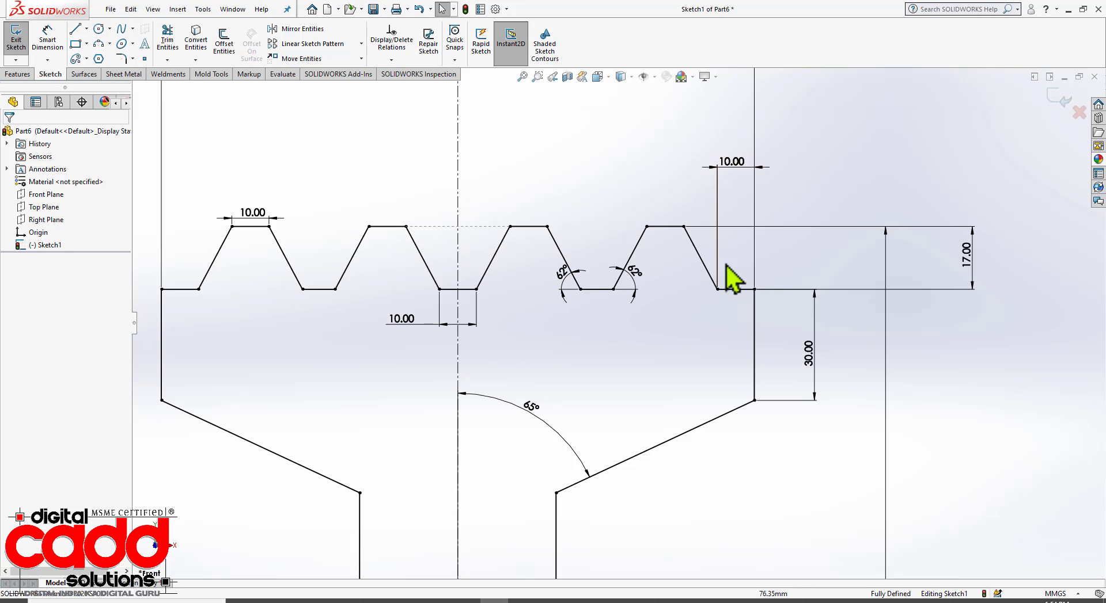
# Raise the left outer tooth's 10 mm top-width dimension farther above the tooth
pyautogui.scroll(2, 733, 279)
pyautogui.scroll(2, 629, 333)
pyautogui.scroll(-3, 649, 366)
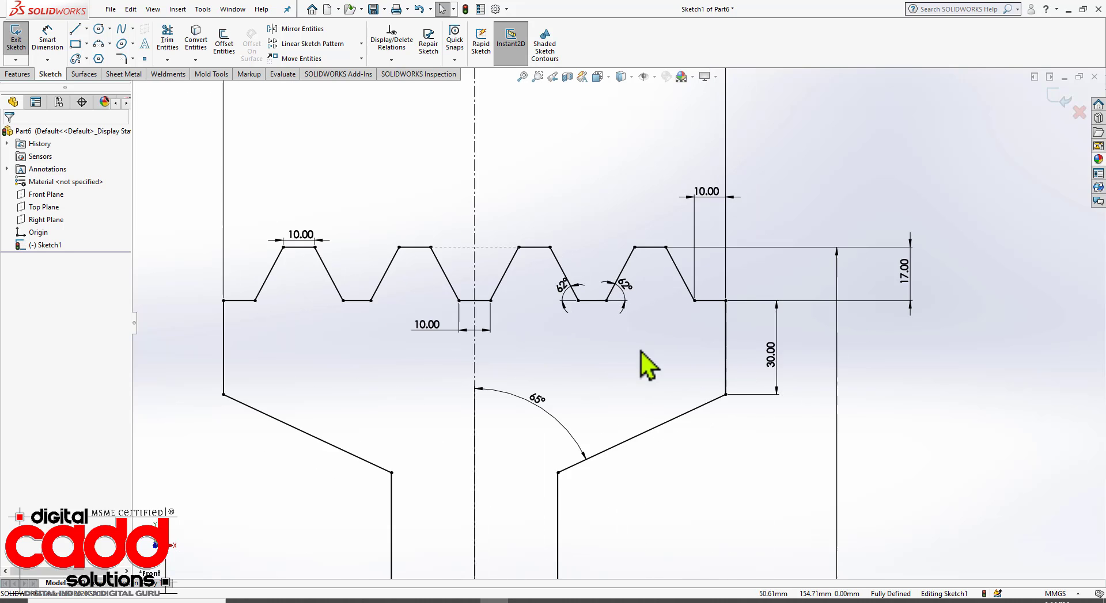
pyautogui.scroll(-1, 643, 314)
pyautogui.scroll(3, 519, 318)
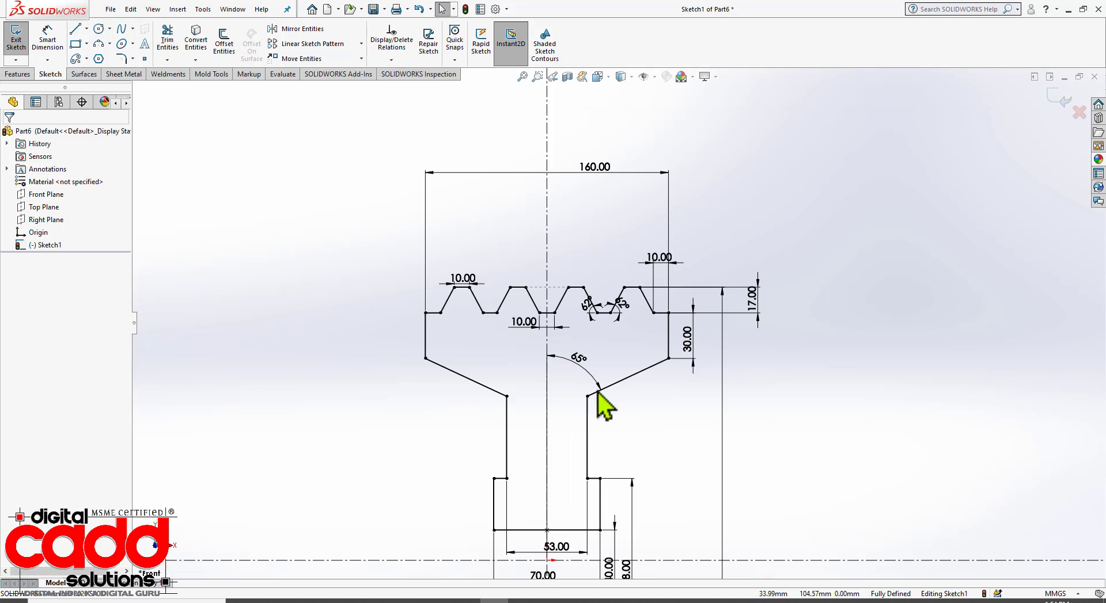
pyautogui.scroll(2, 616, 472)
pyautogui.scroll(-1, 615, 512)
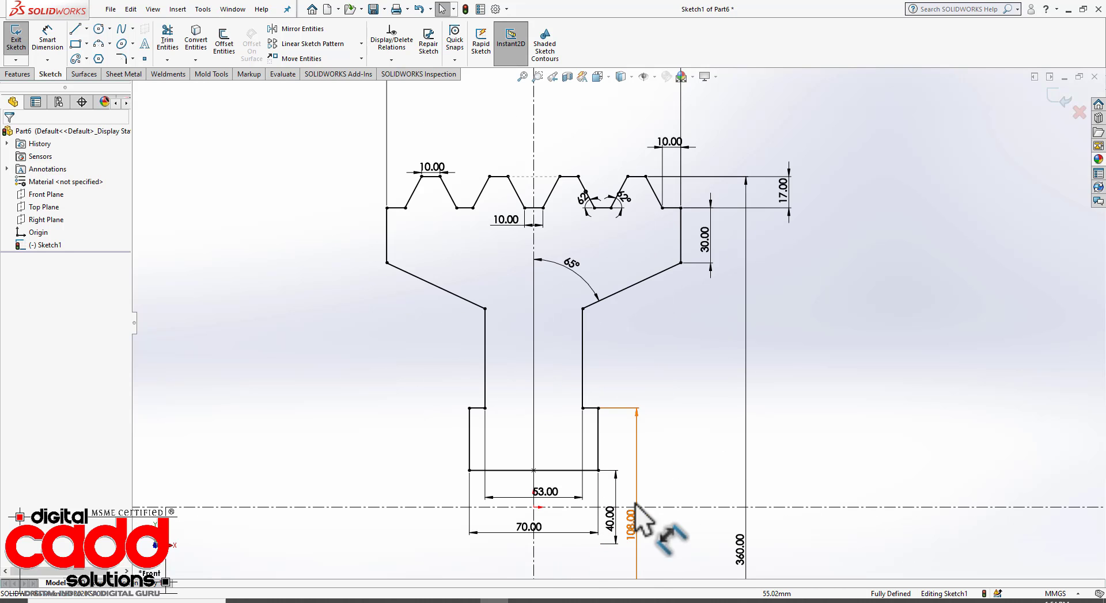
pyautogui.scroll(-1, 514, 167)
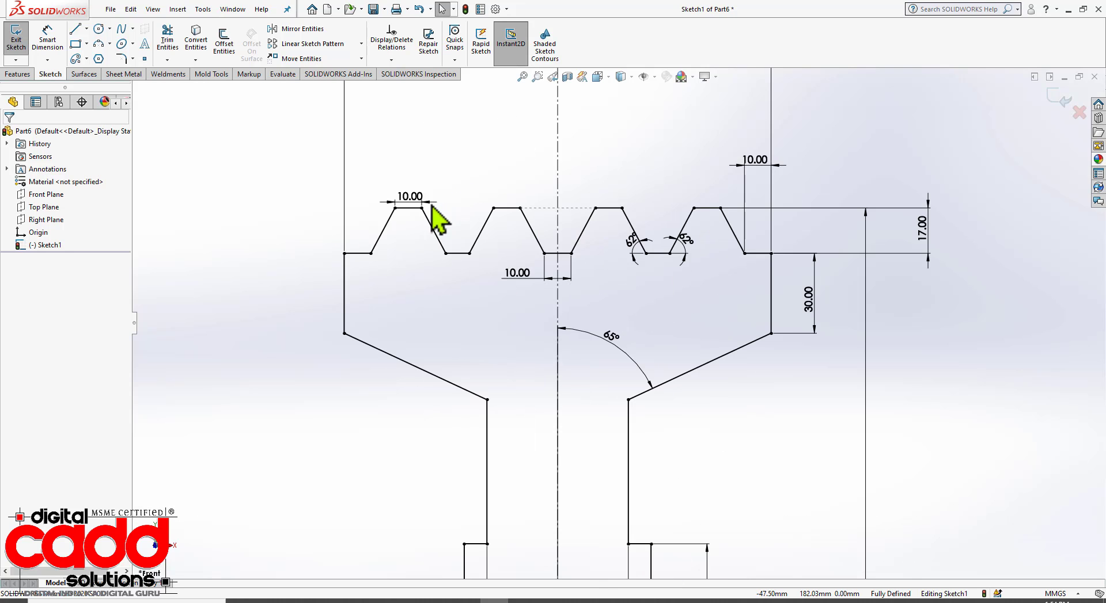
pyautogui.click(405, 182)
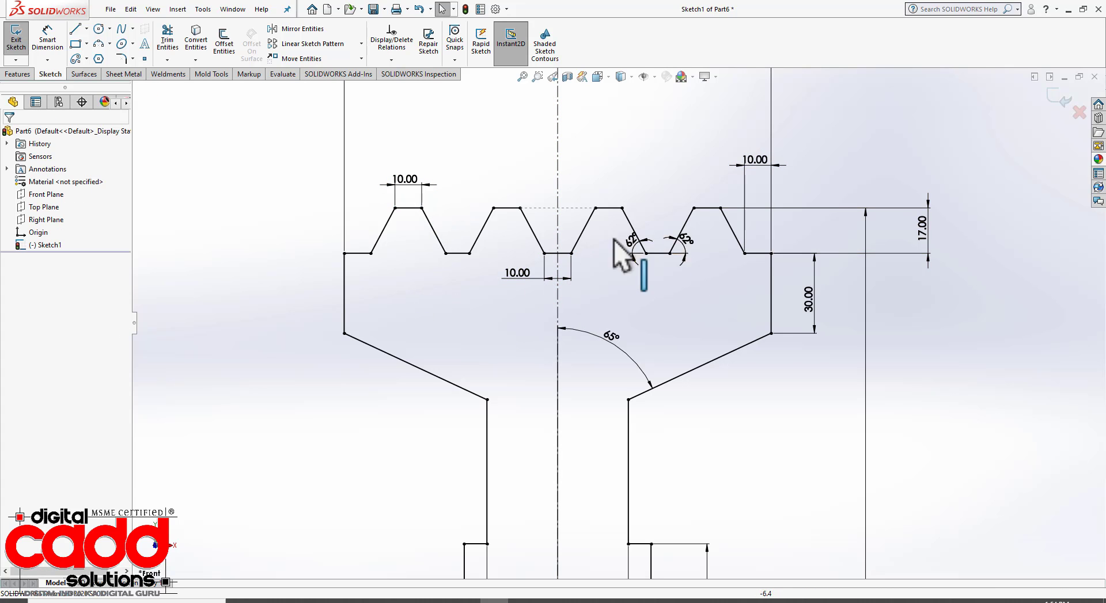
# Exit the finished profile sketch and orient the part to the isometric view
pyautogui.scroll(1, 622, 311)
pyautogui.scroll(4, 446, 434)
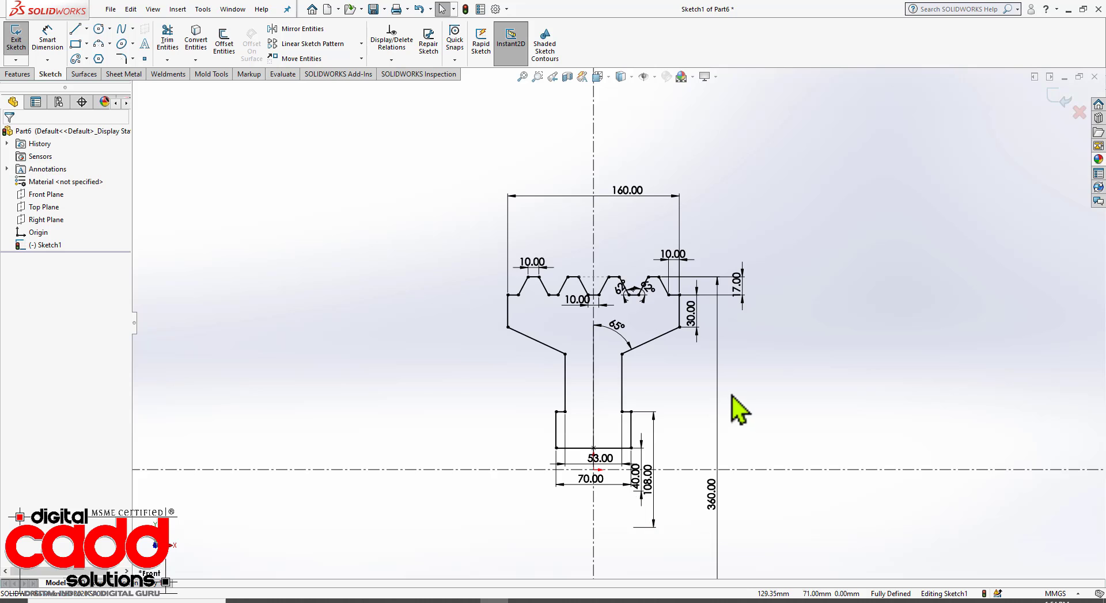
pyautogui.scroll(-3, 740, 410)
pyautogui.click(1064, 103)
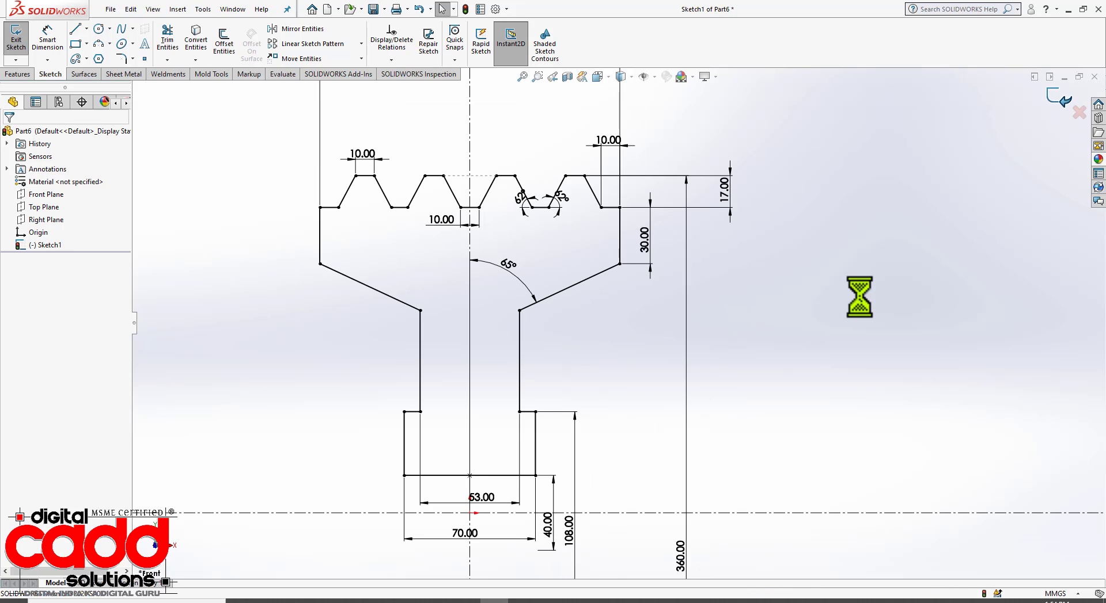
pyautogui.moveTo(832, 411)
pyautogui.mouseDown(button='middle')
pyautogui.moveTo(765, 417)
pyautogui.moveTo(773, 444)
pyautogui.mouseUp(button='middle')
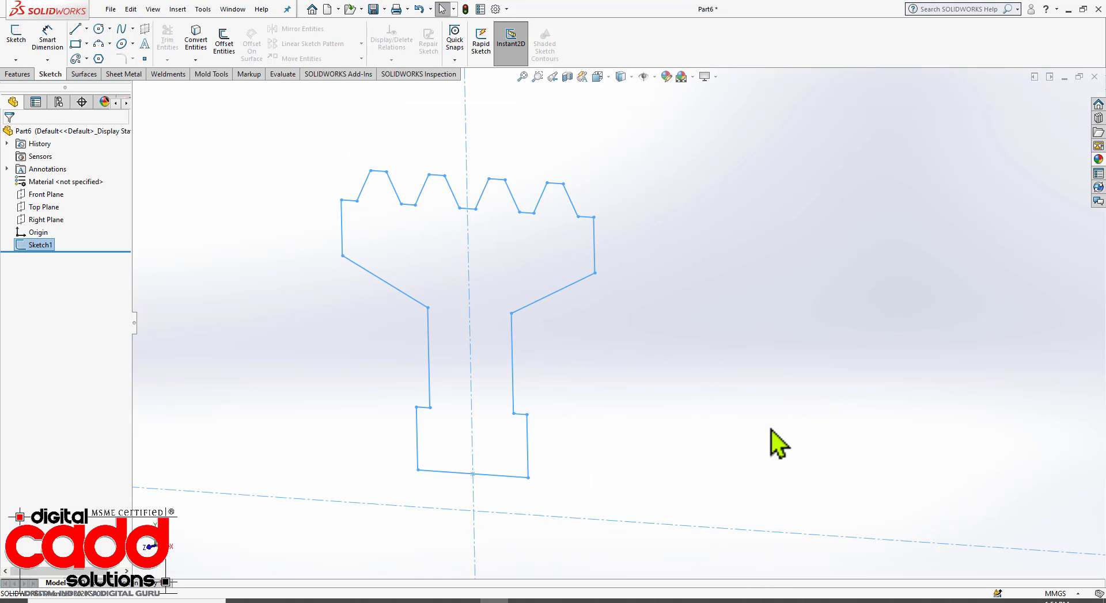
pyautogui.press('space')
pyautogui.click(893, 472)
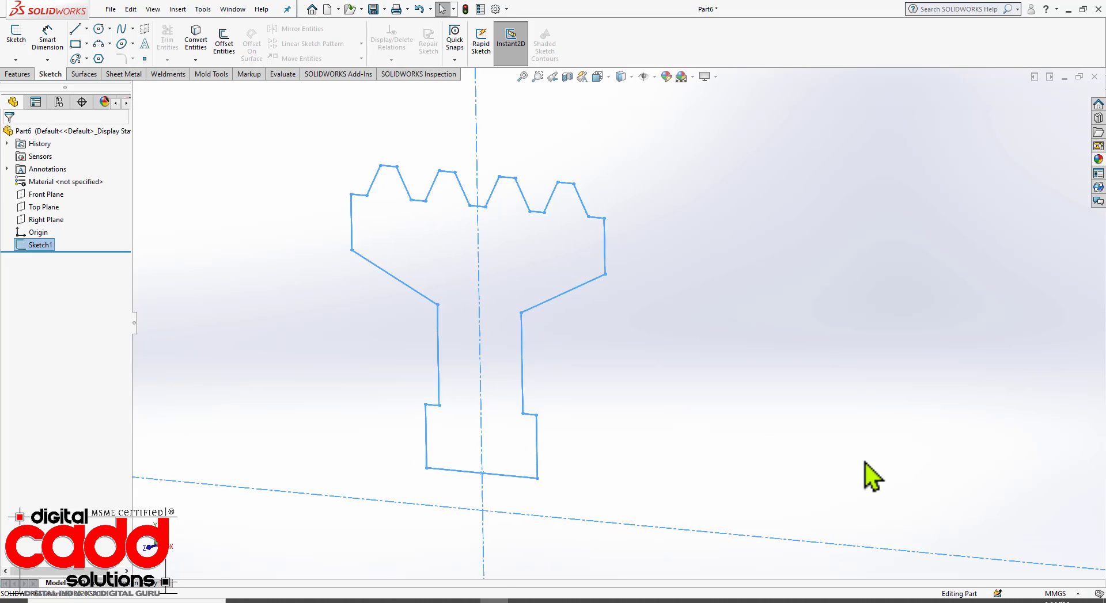
# Start a revolve of the profile about the horizontal centreline and check the cutaway solid in Figure 4-99 of the PDF
pyautogui.click(11, 76)
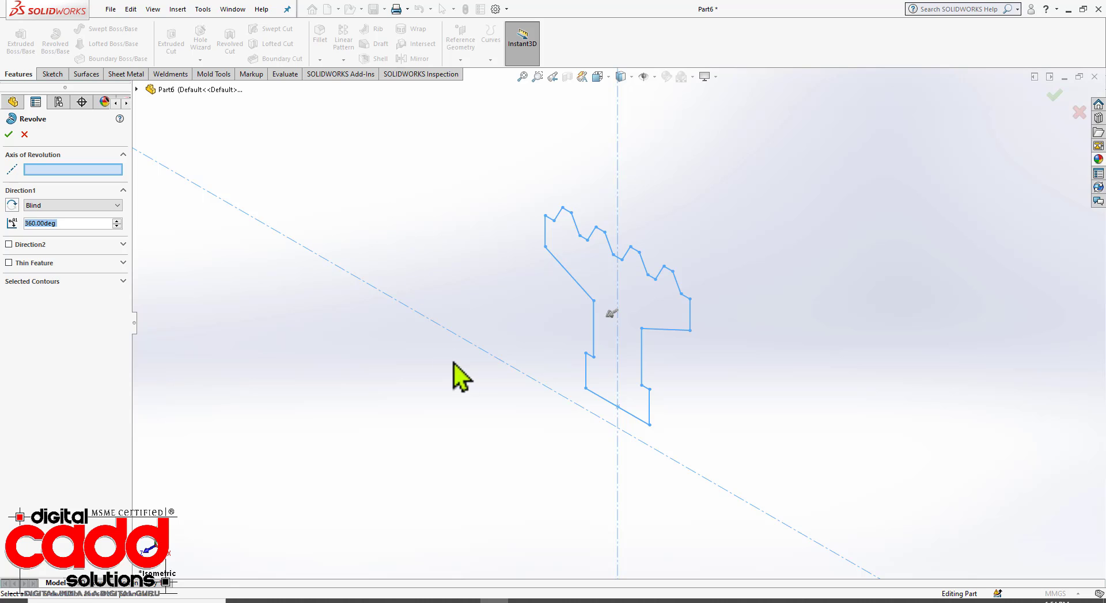
pyautogui.click(502, 361)
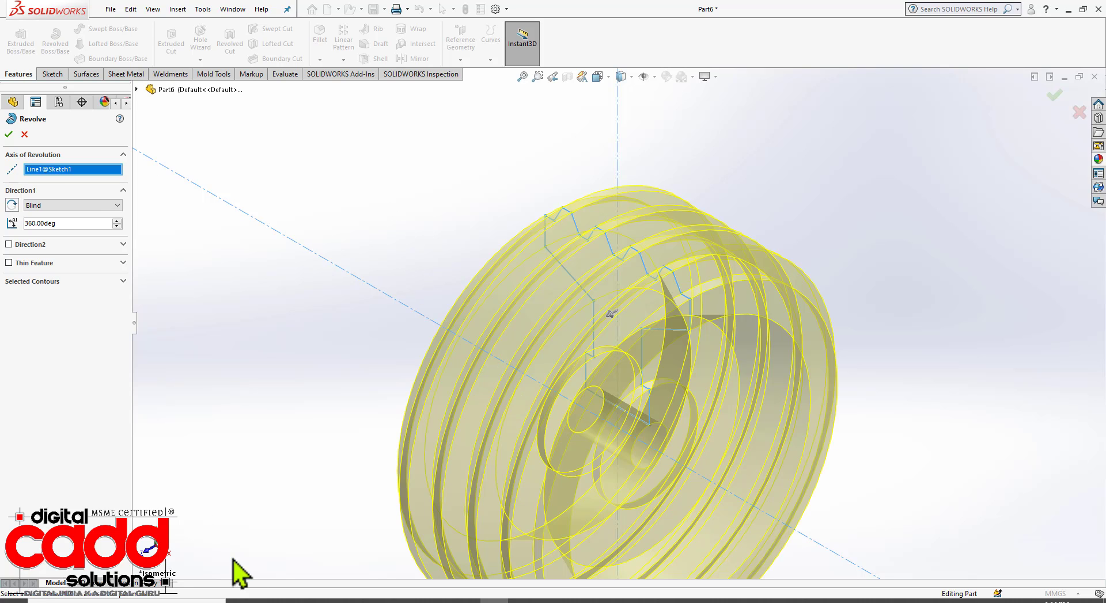
pyautogui.click(325, 602)
pyautogui.scroll(10, 607, 382)
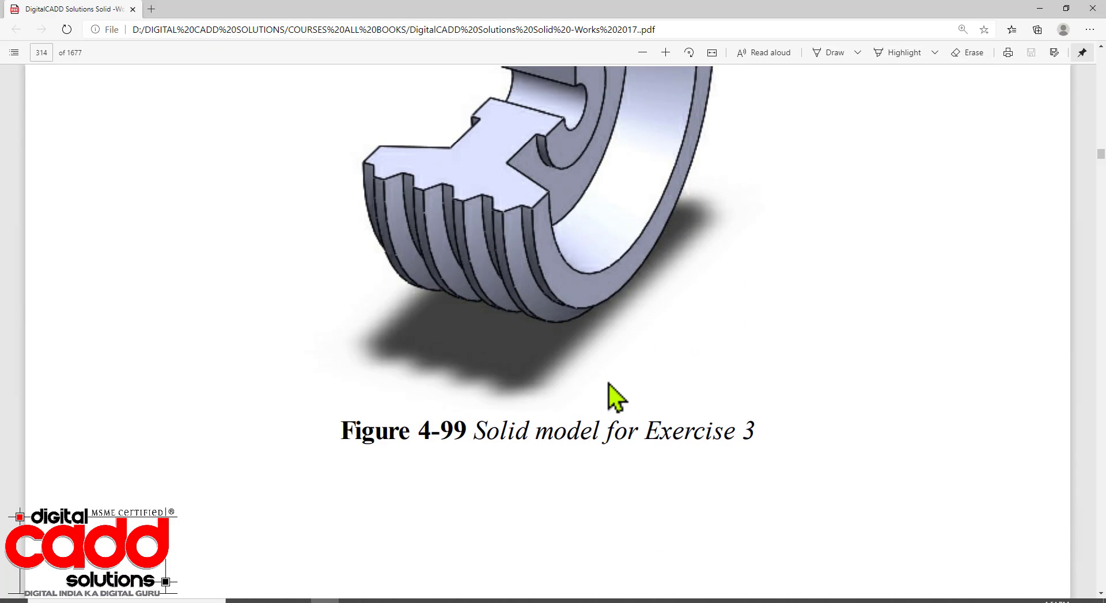
pyautogui.scroll(2, 593, 334)
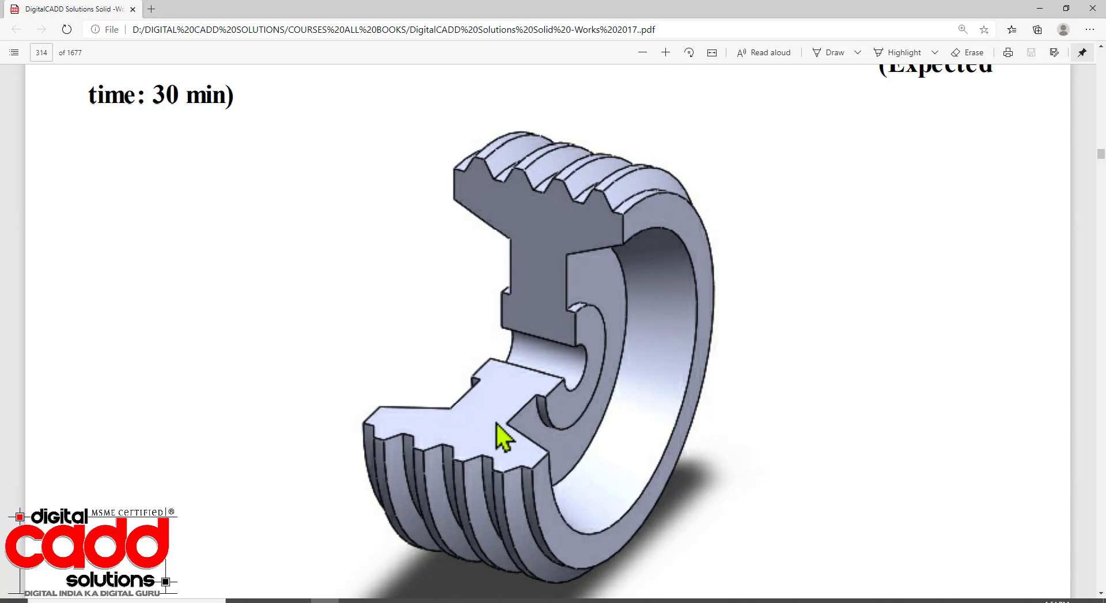
pyautogui.click(325, 601)
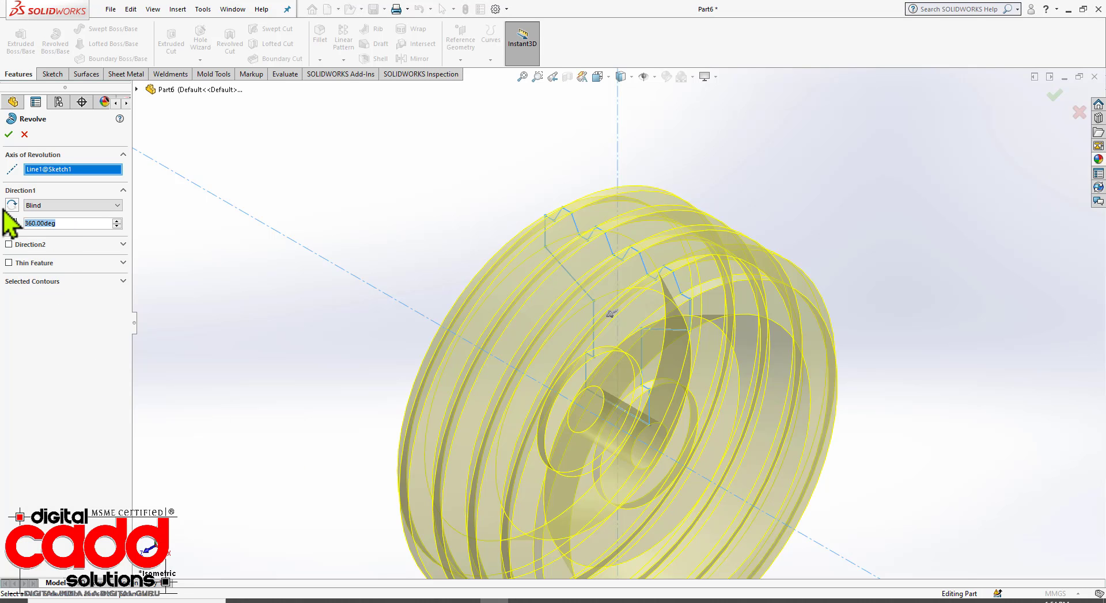
# Revolve the profile 270° about the horizontal centreline in the reversed direction
pyautogui.write('270')
pyautogui.press('Return')
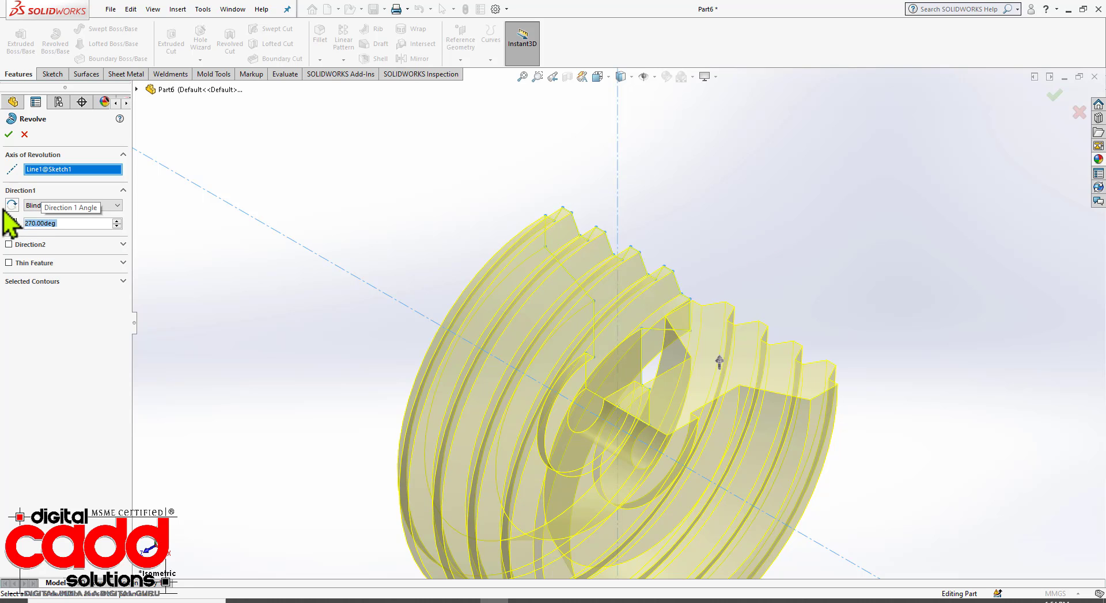
pyautogui.click(12, 208)
pyautogui.scroll(3, 526, 201)
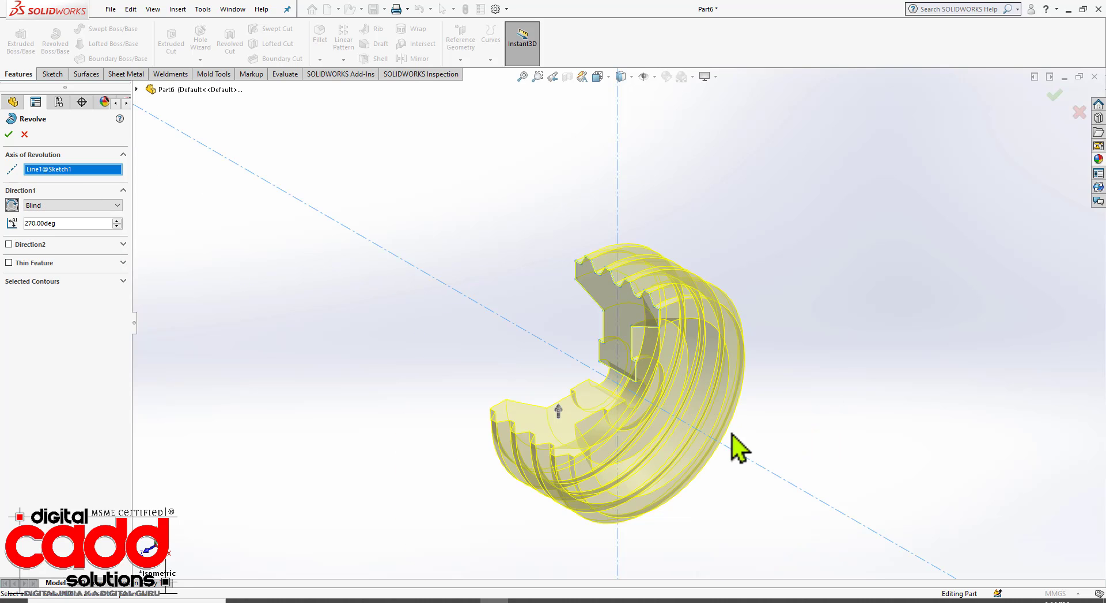
pyautogui.moveTo(734, 435); pyautogui.dragTo(756, 435, button='middle')
pyautogui.scroll(-2, 737, 443)
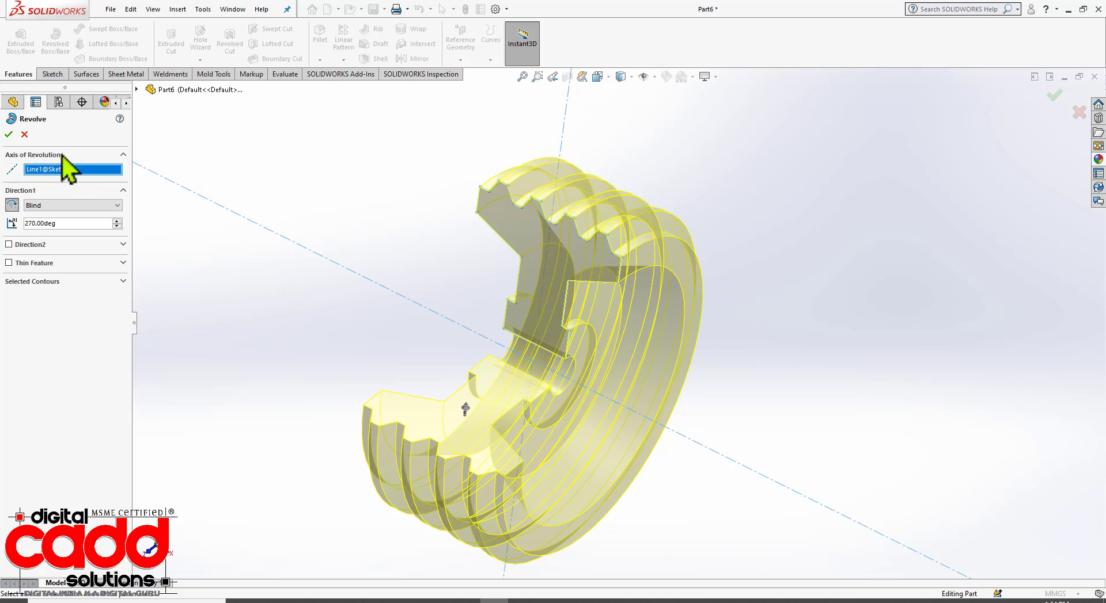
pyautogui.click(9, 136)
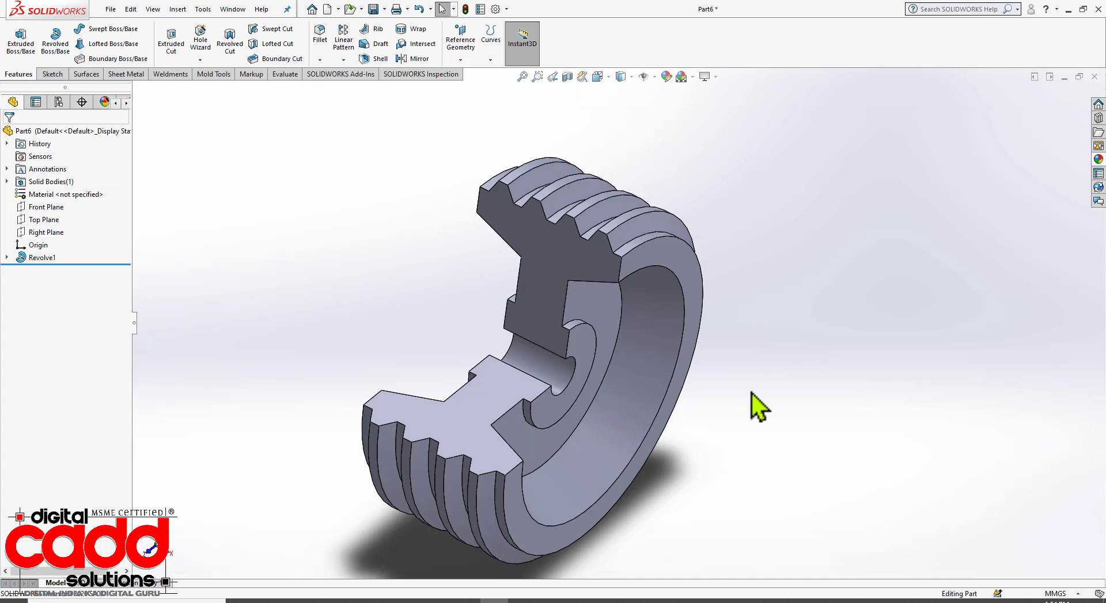
# Inspect the revolved wheel in the isometric view and from other angles
pyautogui.moveTo(755, 402); pyautogui.dragTo(730, 388, button='middle')
pyautogui.press('space')
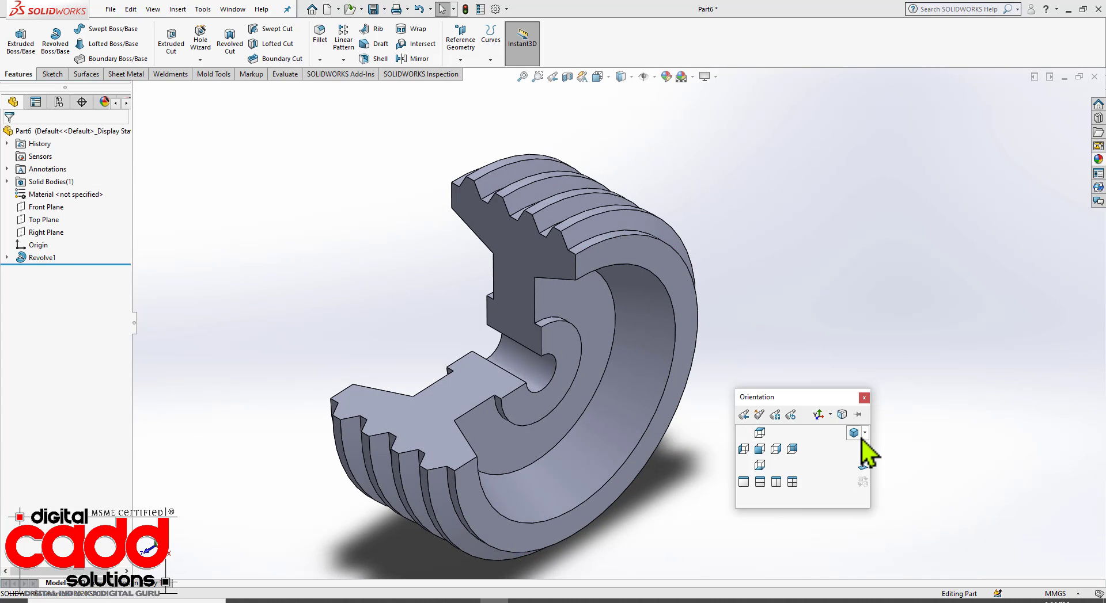
pyautogui.click(853, 436)
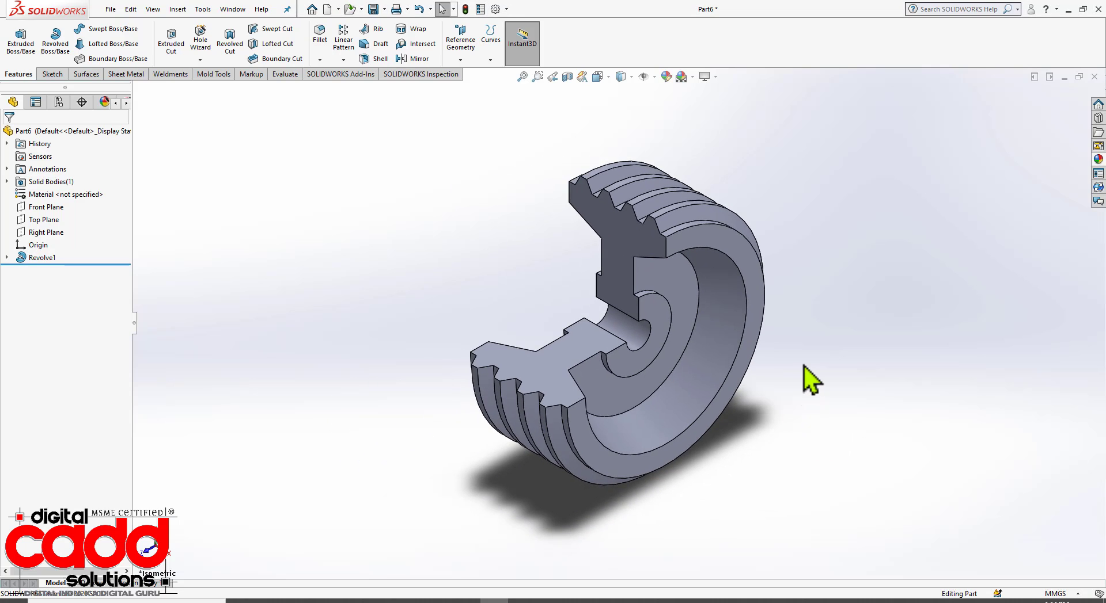
pyautogui.scroll(2, 802, 365)
pyautogui.scroll(-3, 761, 307)
pyautogui.moveTo(674, 398); pyautogui.dragTo(721, 466, button='middle')
pyautogui.moveTo(648, 421); pyautogui.dragTo(655, 369, button='middle')
# Switch to the PDF and compare the part with Exercise 3's dimensioned sketch and solid model figures
pyautogui.click(325, 601)
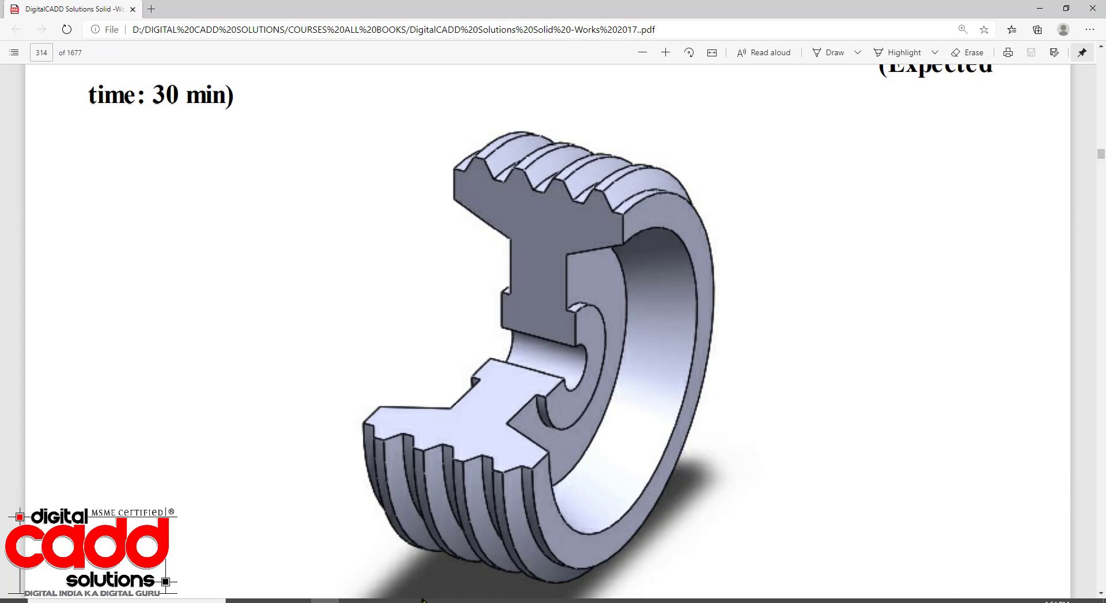
pyautogui.scroll(-10, 569, 415)
pyautogui.scroll(-10, 576, 419)
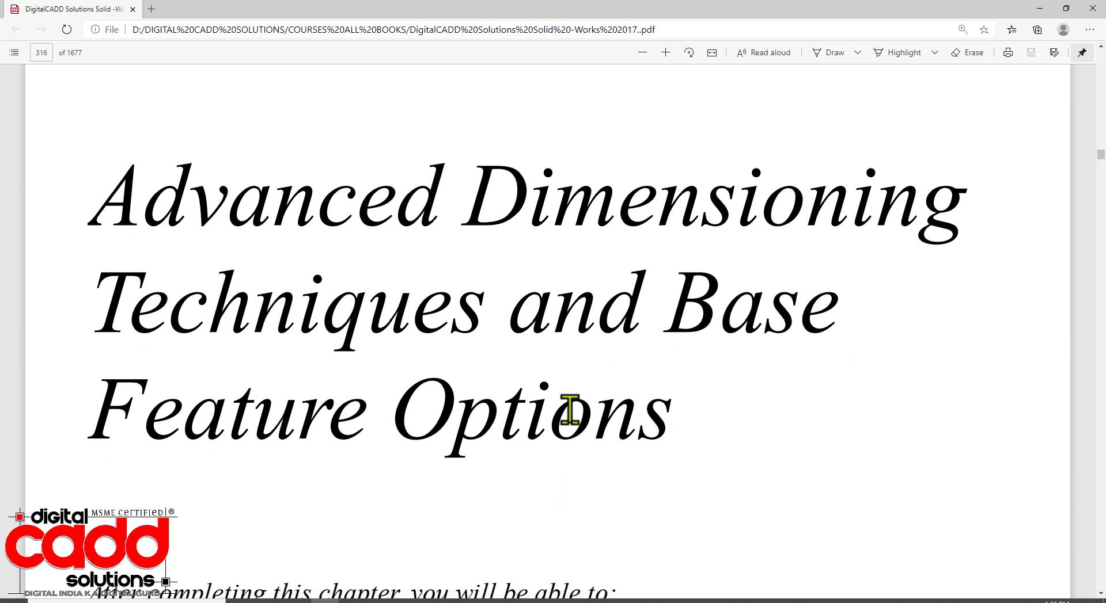
pyautogui.scroll(10, 569, 410)
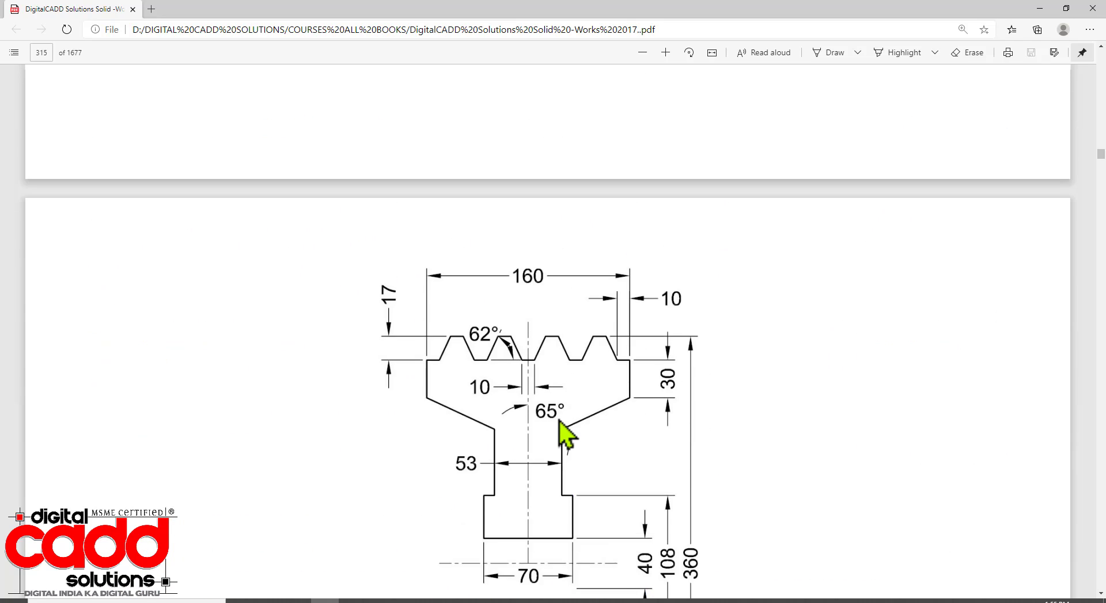
pyautogui.scroll(10, 561, 429)
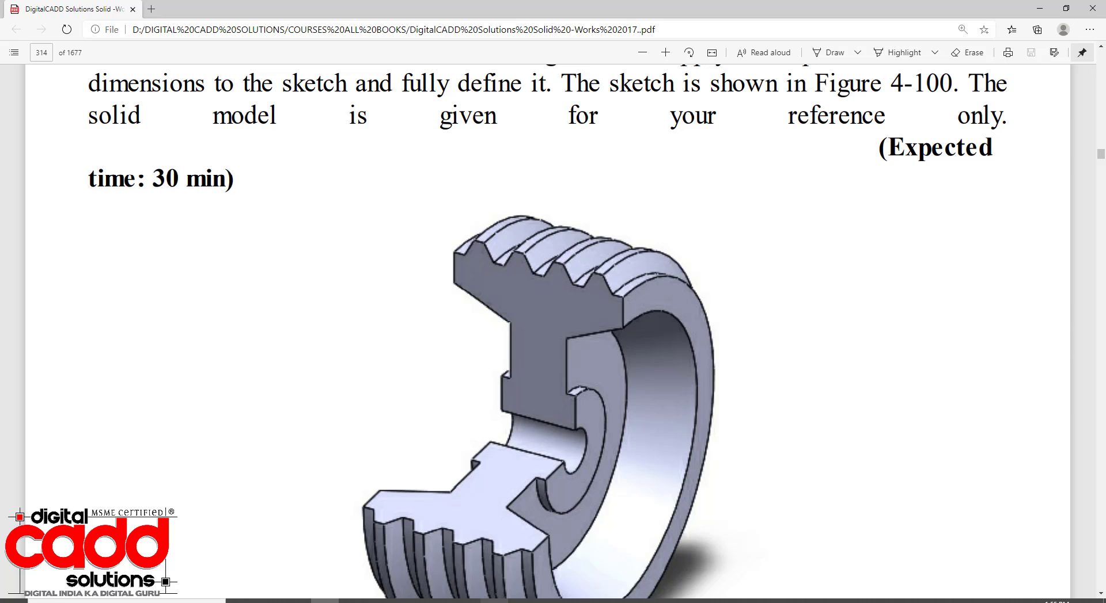
pyautogui.click(494, 601)
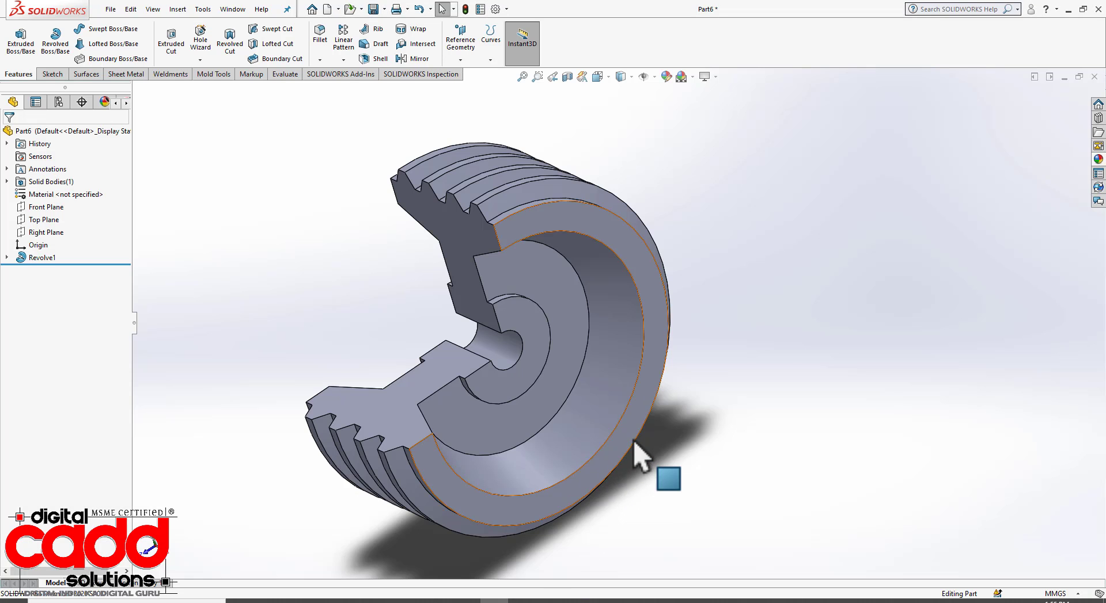
# Save the part and return it to the isometric view
pyautogui.moveTo(633, 443); pyautogui.dragTo(648, 447, button='middle')
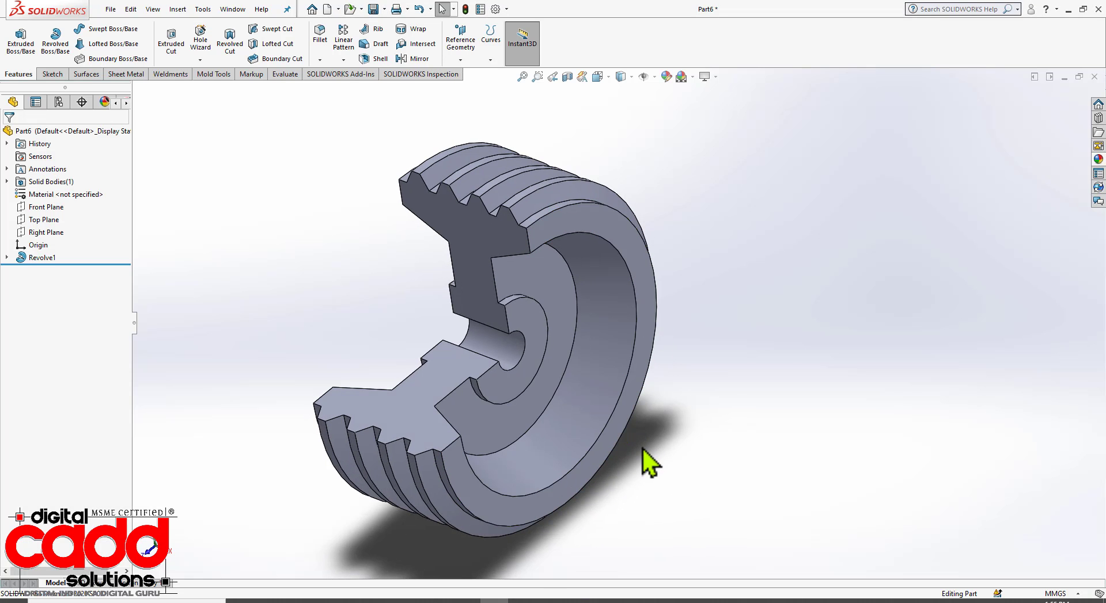
pyautogui.hotkey('ctrl', 's')
pyautogui.click(809, 444)
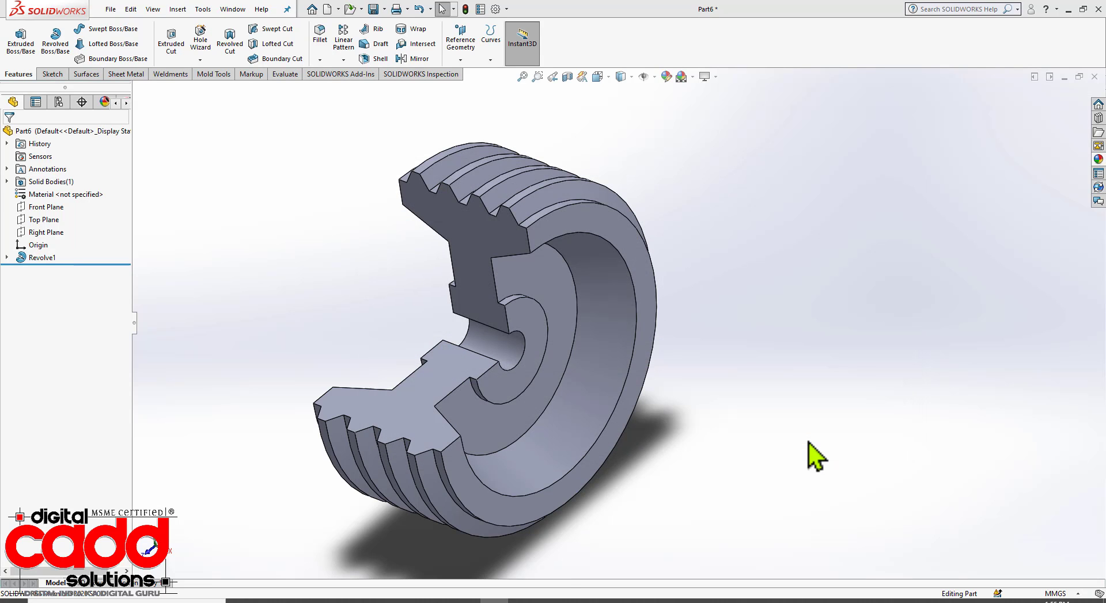
pyautogui.press('space')
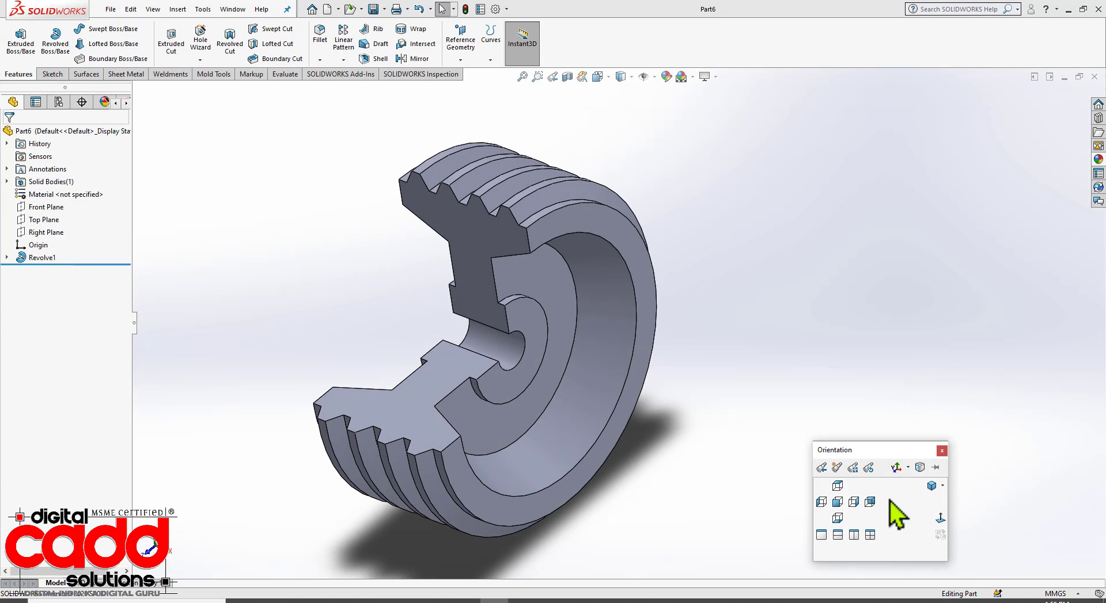
pyautogui.click(929, 489)
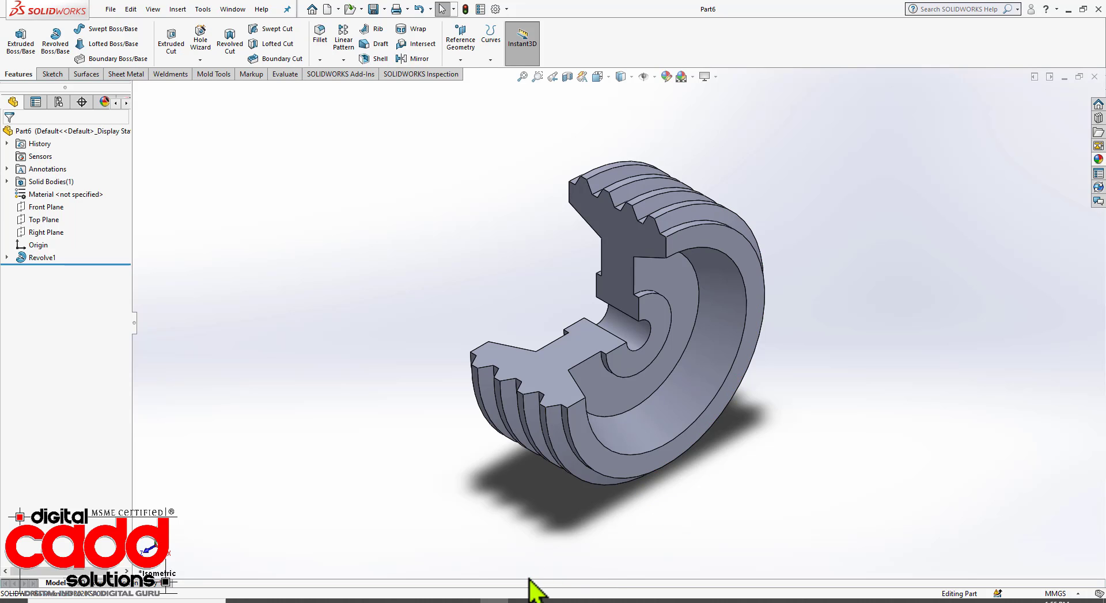
pyautogui.scroll(3, 694, 308)
pyautogui.scroll(-4, 694, 302)
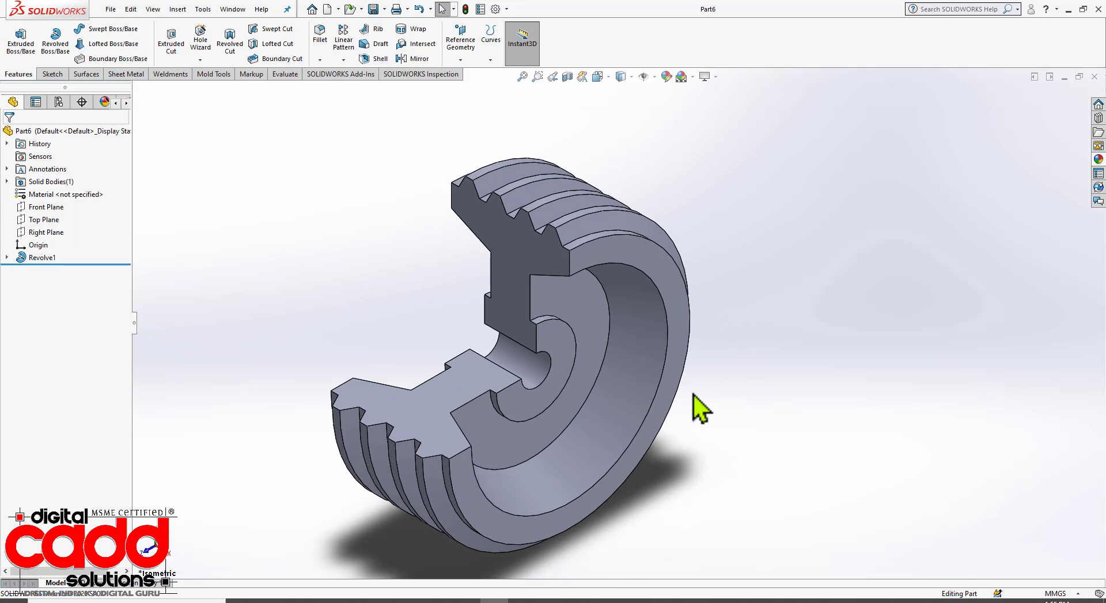